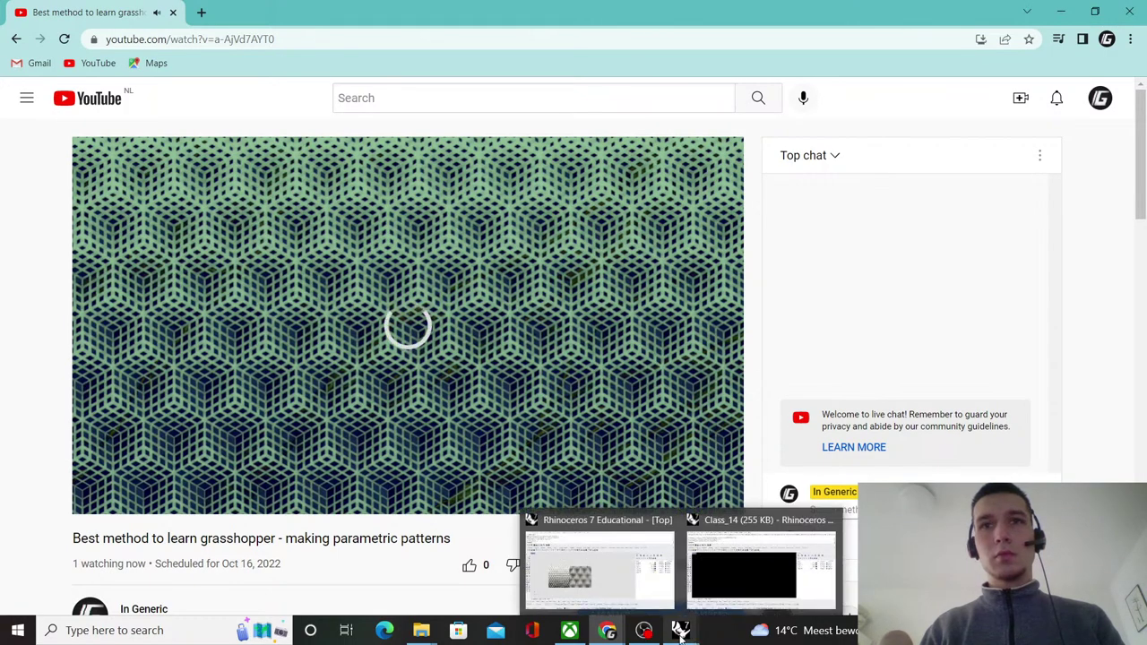
- Minimize OBS and the YouTube browser window so that the Rhino Top viewport is in front
mouse_move(643, 630)
left_click(538, 564)
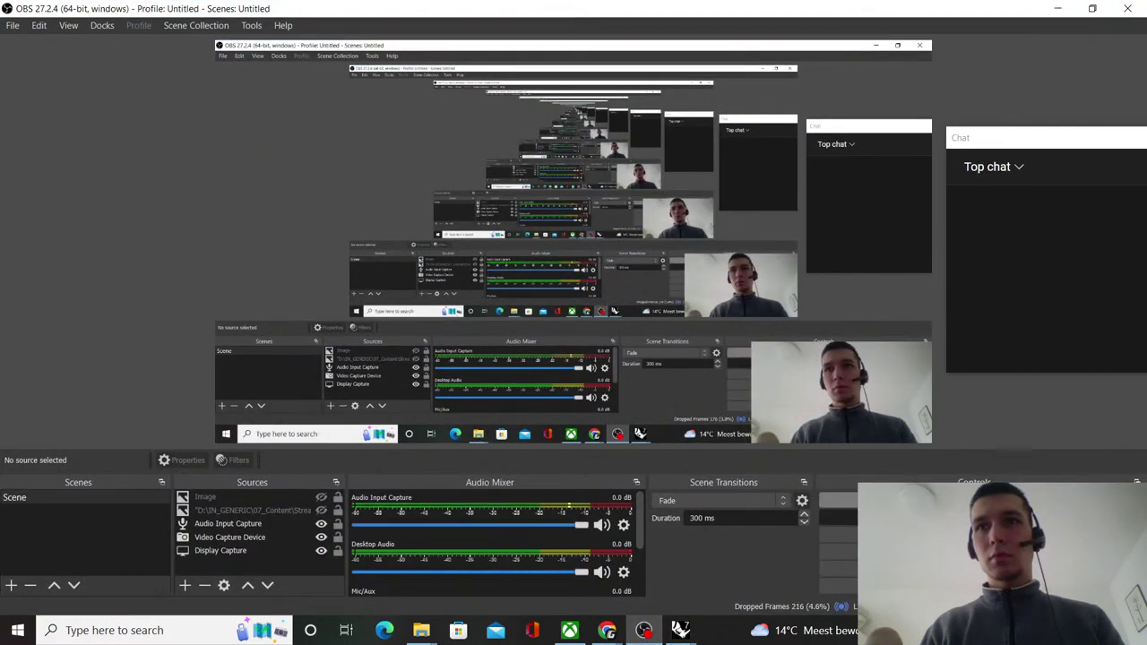
left_click(1057, 9)
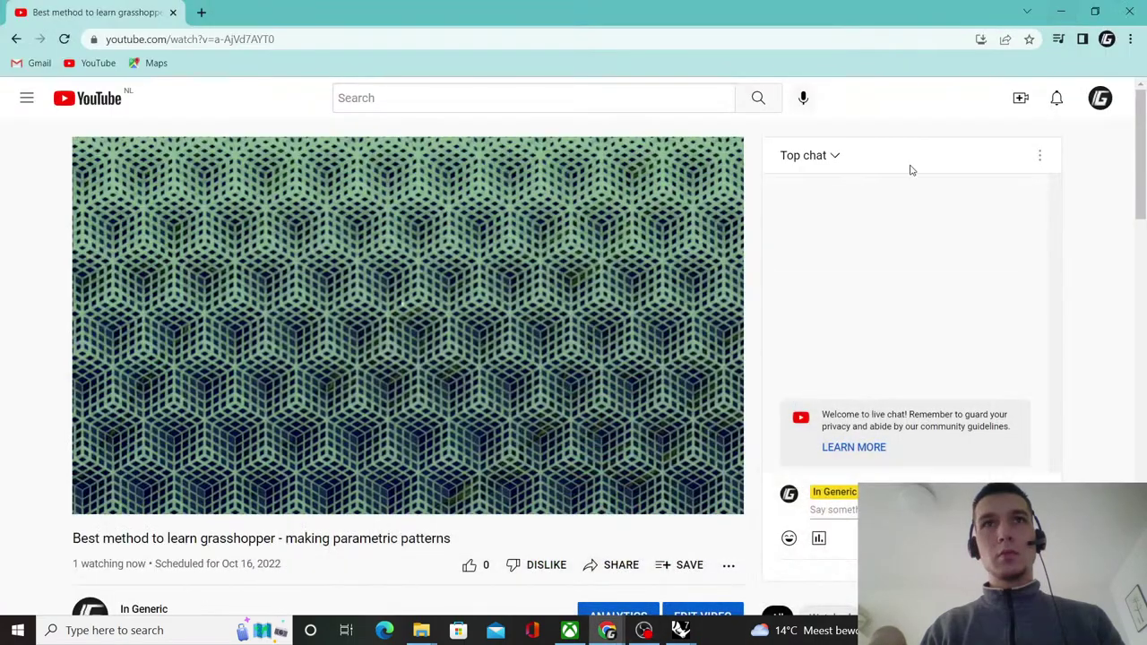
left_click(1061, 11)
left_click(1061, 11)
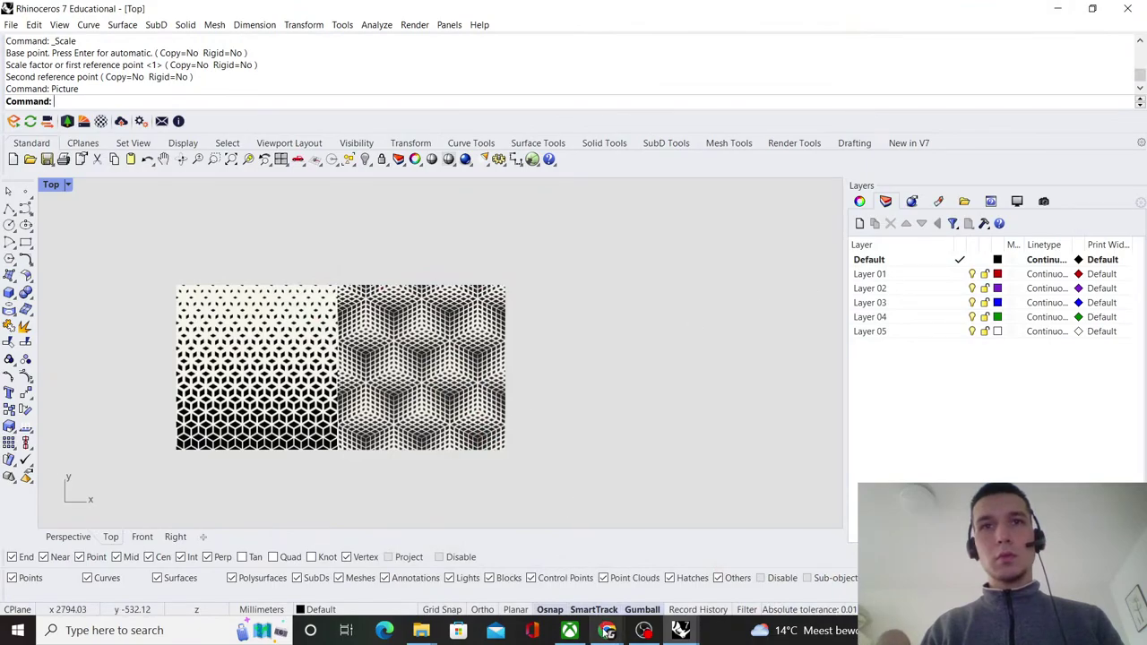
mouse_move(606, 628)
left_click(668, 559)
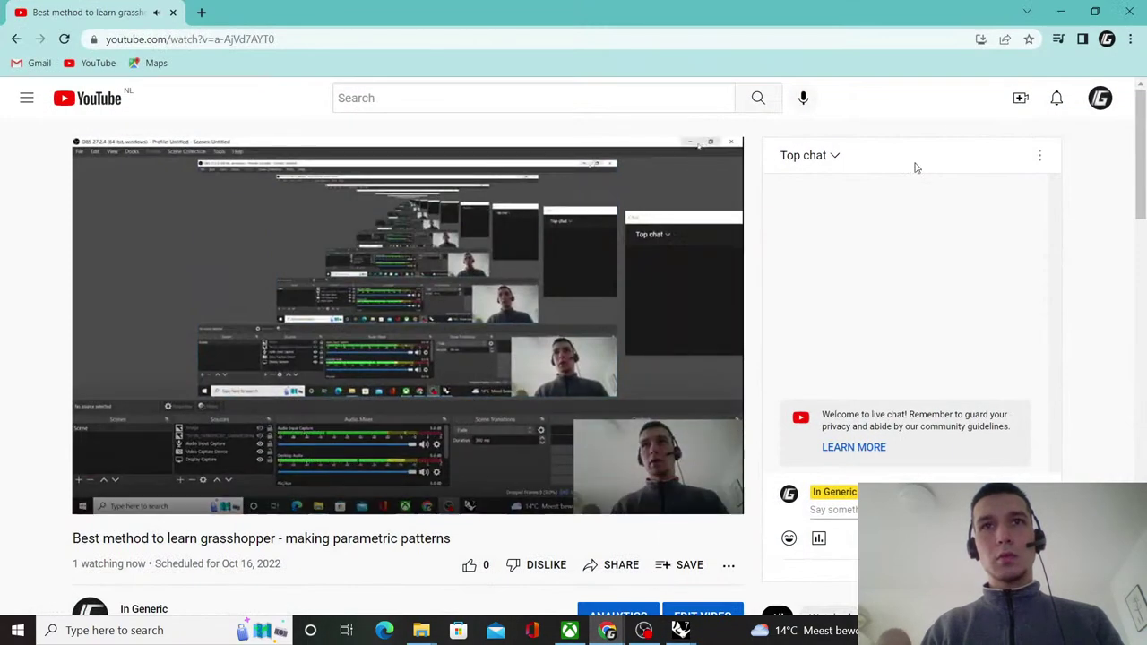
left_click(1061, 11)
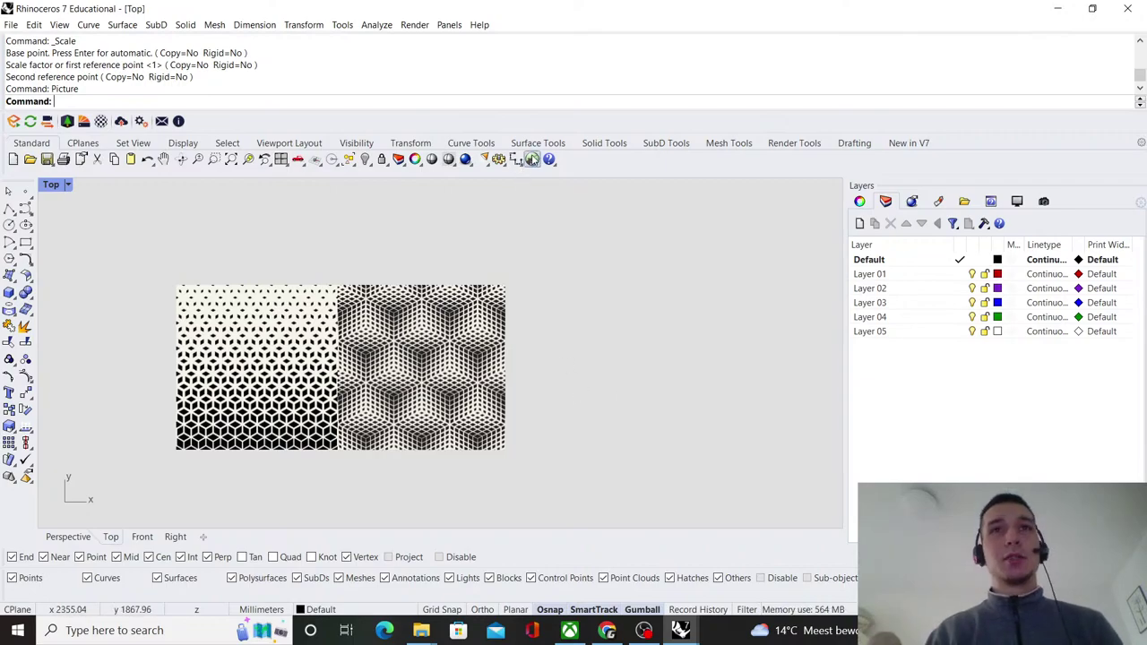
- Launch Grasshopper from Rhino and create a new empty document
left_click(533, 160)
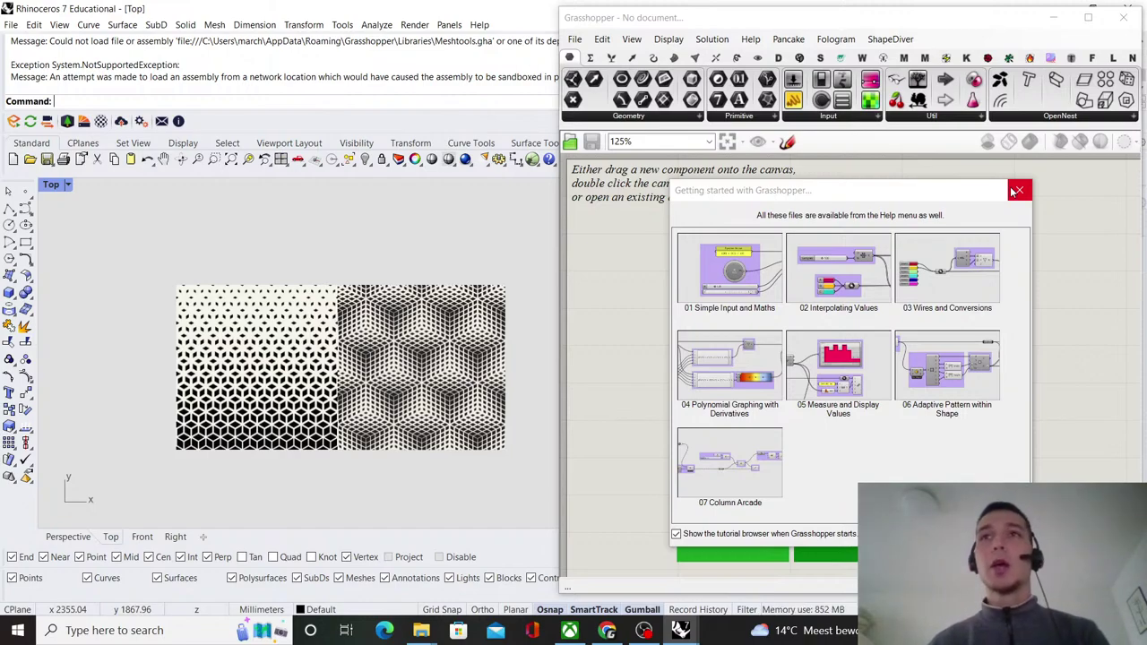
left_click(1018, 190)
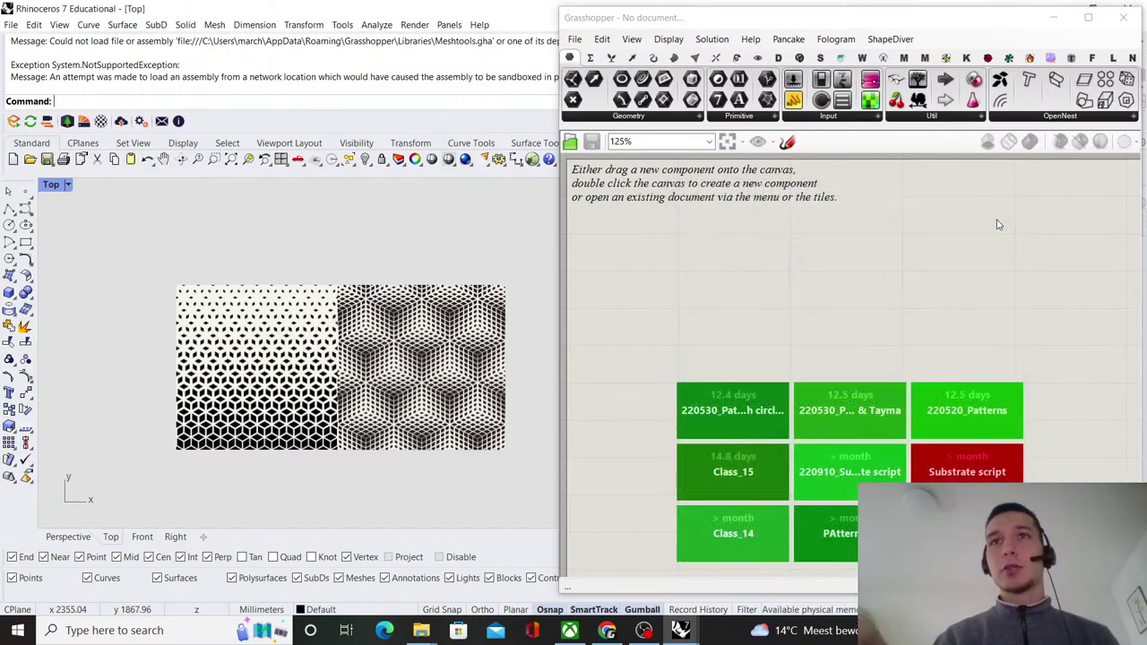
left_click(574, 39)
left_click(616, 54)
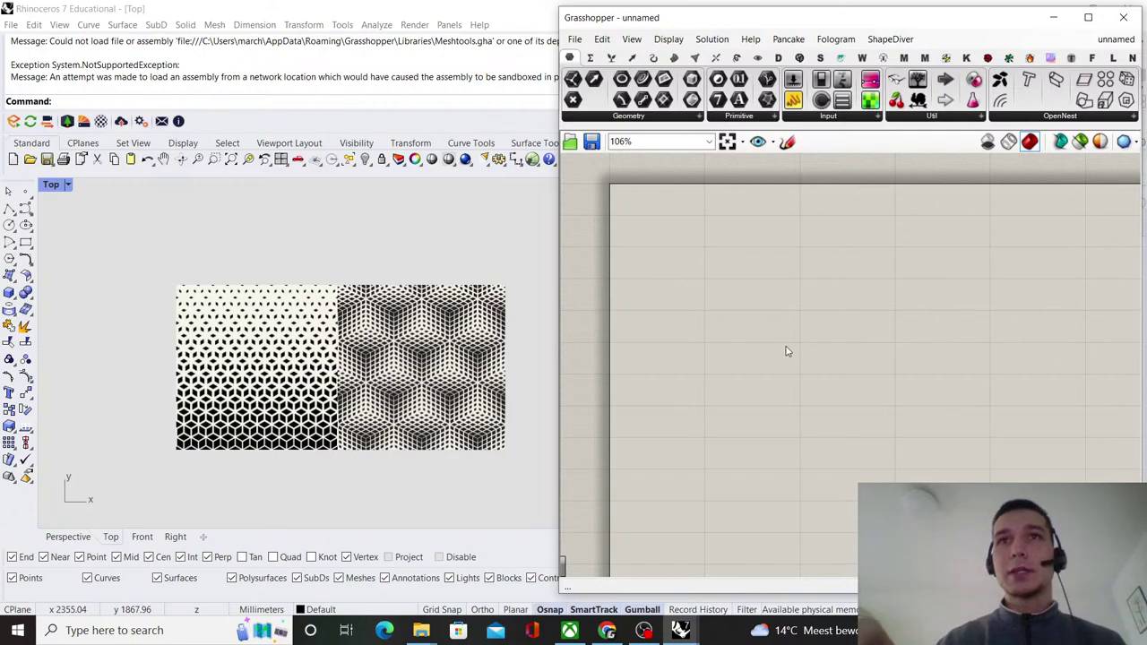
- Add a Bifocals component to label components and place it just above the canvas's upper-left corner
scroll(786, 351, "down", 2)
scroll(744, 245, "up", 2)
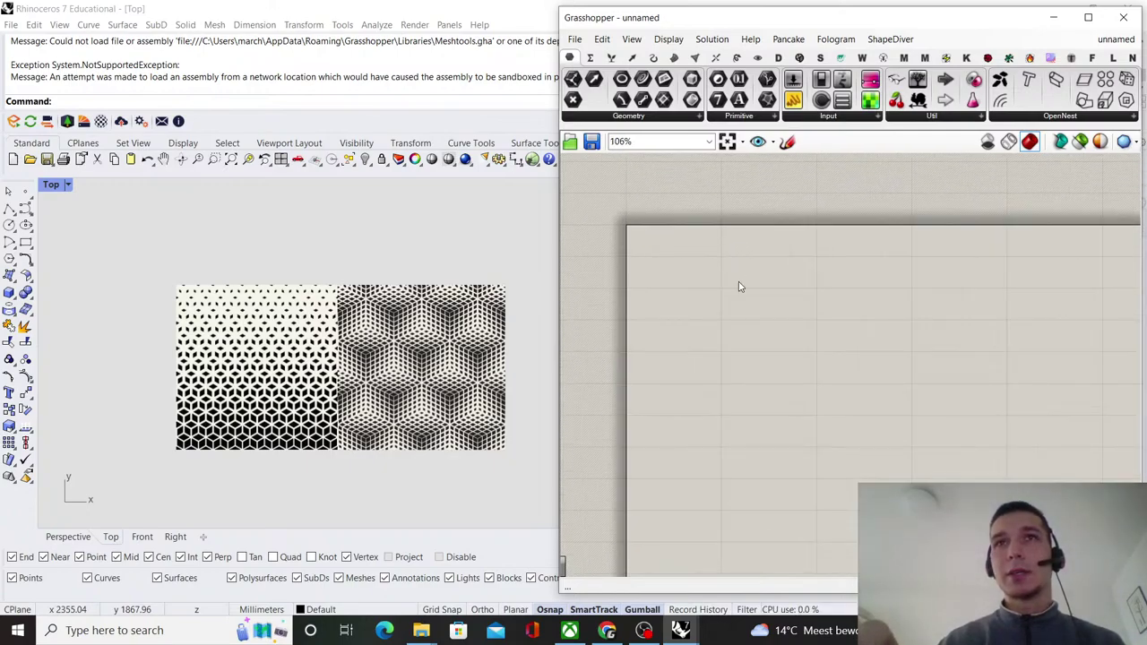
double_click(785, 373)
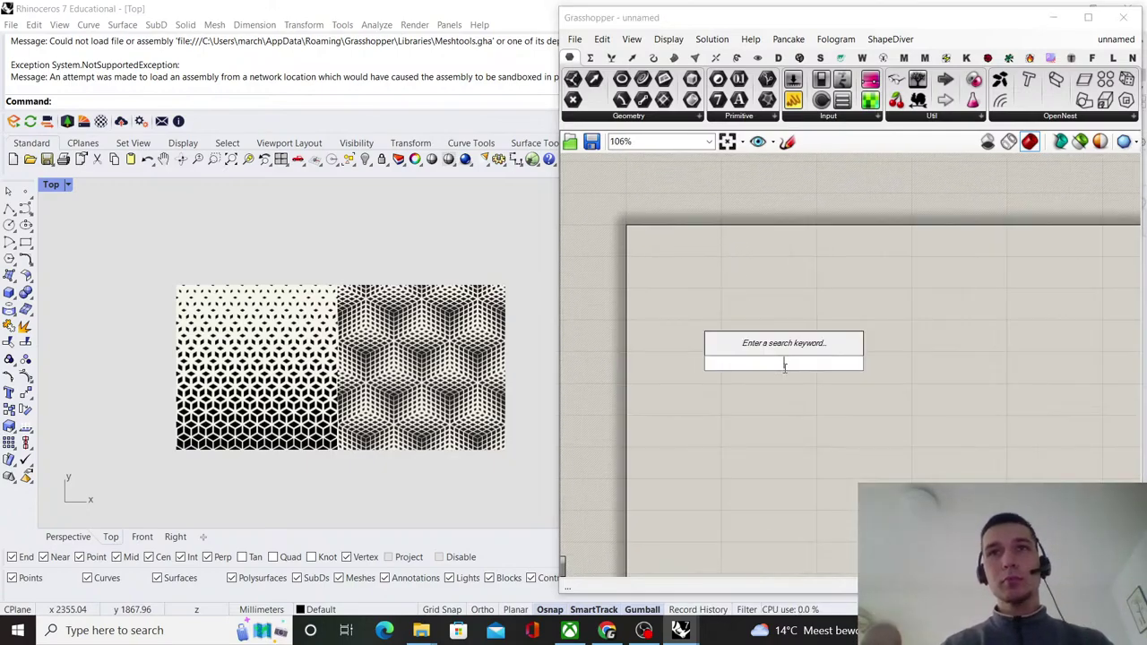
type("bifocal")
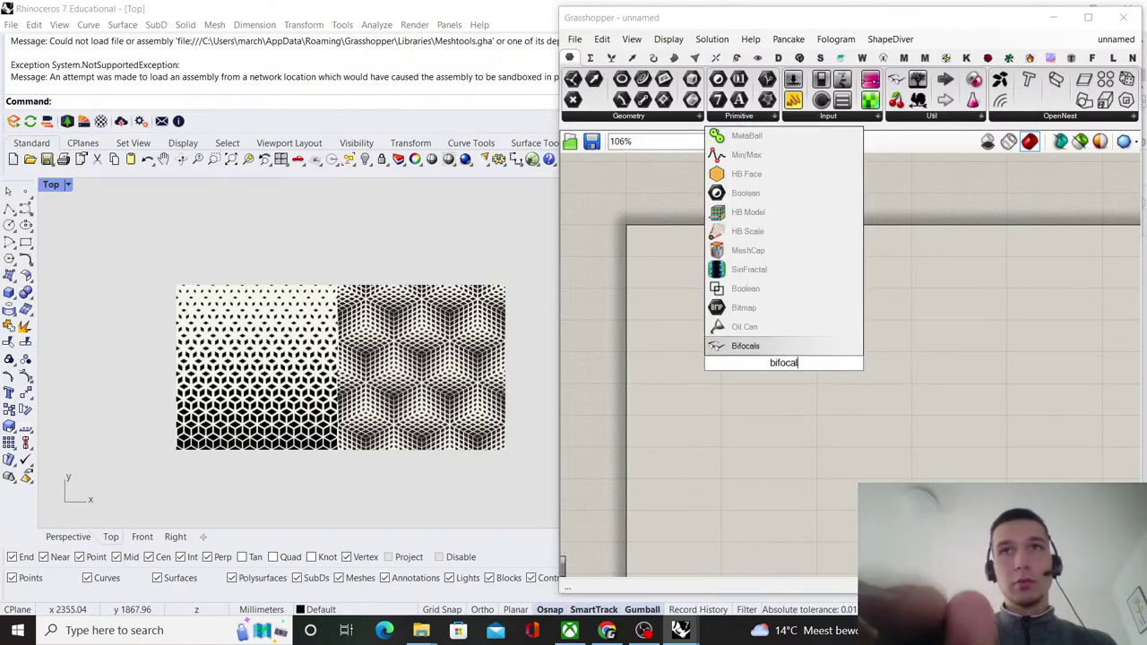
key("Return")
right_click_drag(758, 305, 750, 345)
scroll(763, 387, "up", 1)
left_click_drag(778, 407, 679, 196)
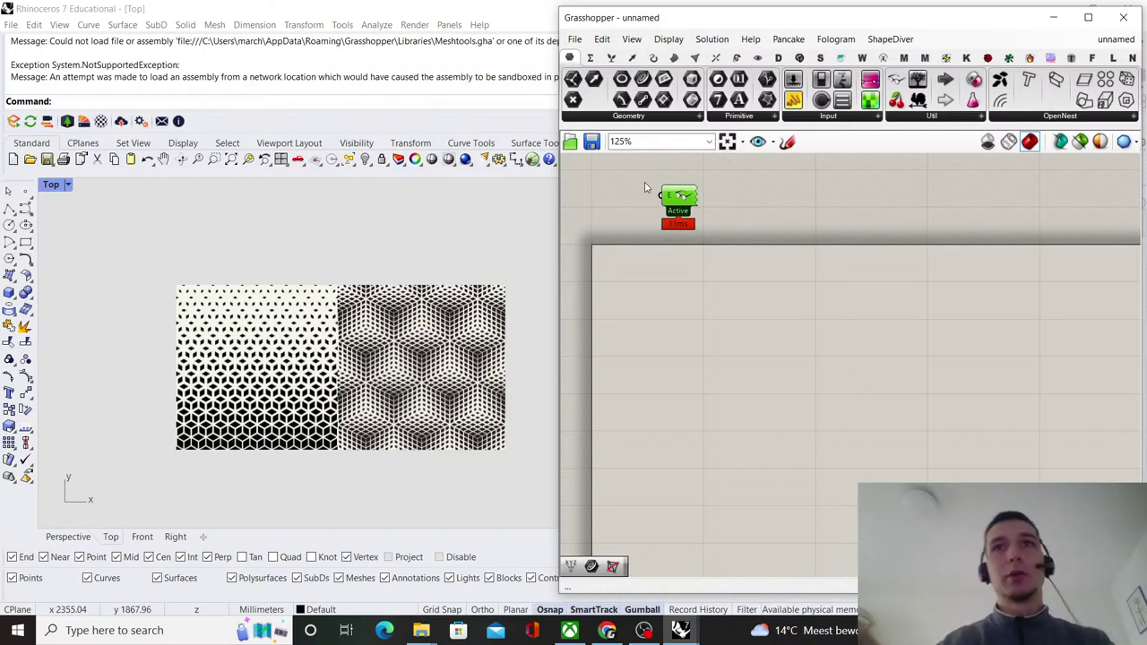
mouse_move(677, 202)
left_mouse_down()
mouse_move(628, 202)
mouse_move(686, 202)
left_mouse_up()
left_click(783, 324)
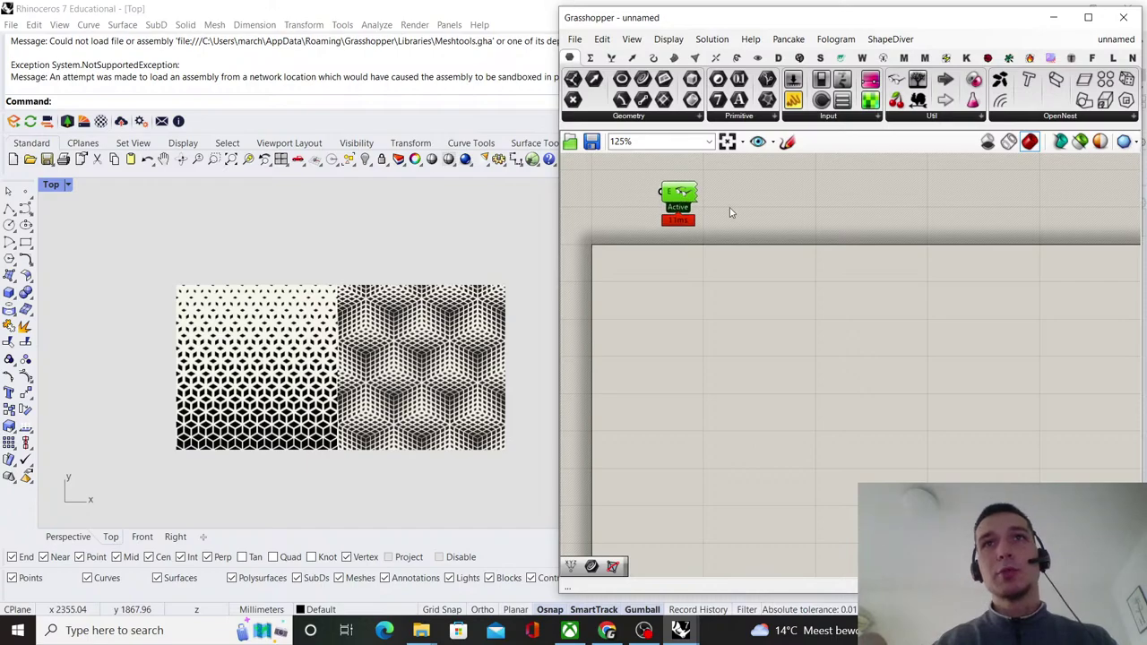
left_click(853, 327)
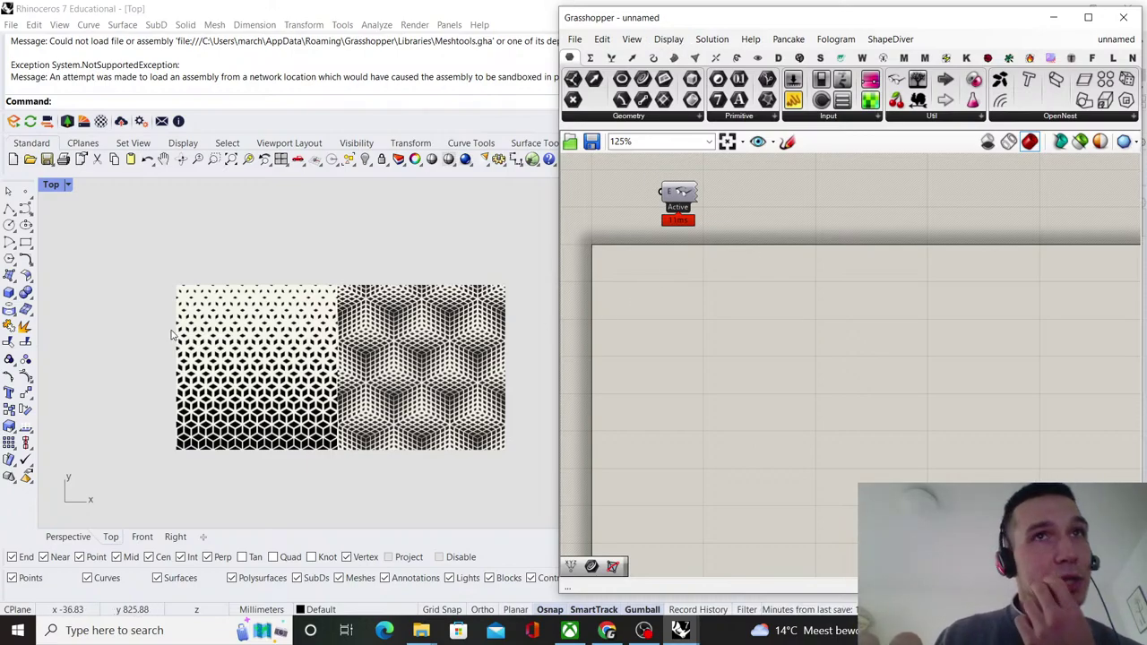
- Move the large cube-pattern picture to the right, away from the gradient rhombus picture
scroll(173, 334, "down", 5)
left_click_drag(308, 357, 390, 346)
- Examine the gradient rhombus picture and the large cube-pattern picture closely to compare how the two patterns are built
scroll(138, 326, "up", 2)
scroll(203, 390, "up", 2)
scroll(204, 390, "up", 1)
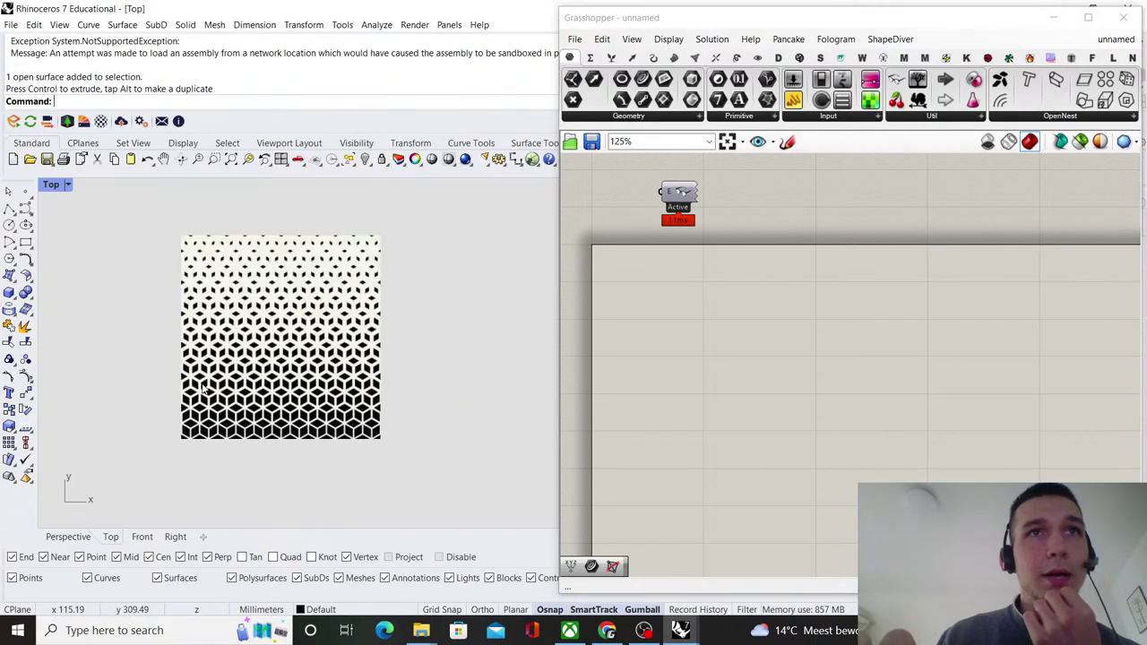
scroll(179, 376, "down", 3)
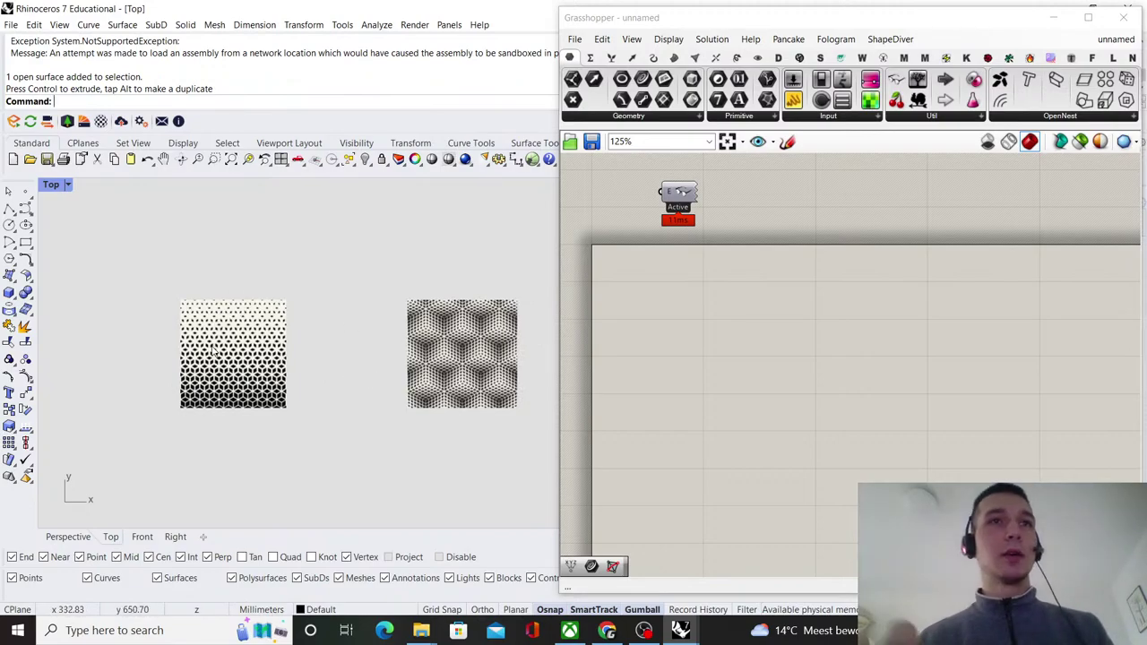
scroll(212, 352, "up", 5)
scroll(246, 388, "up", 2)
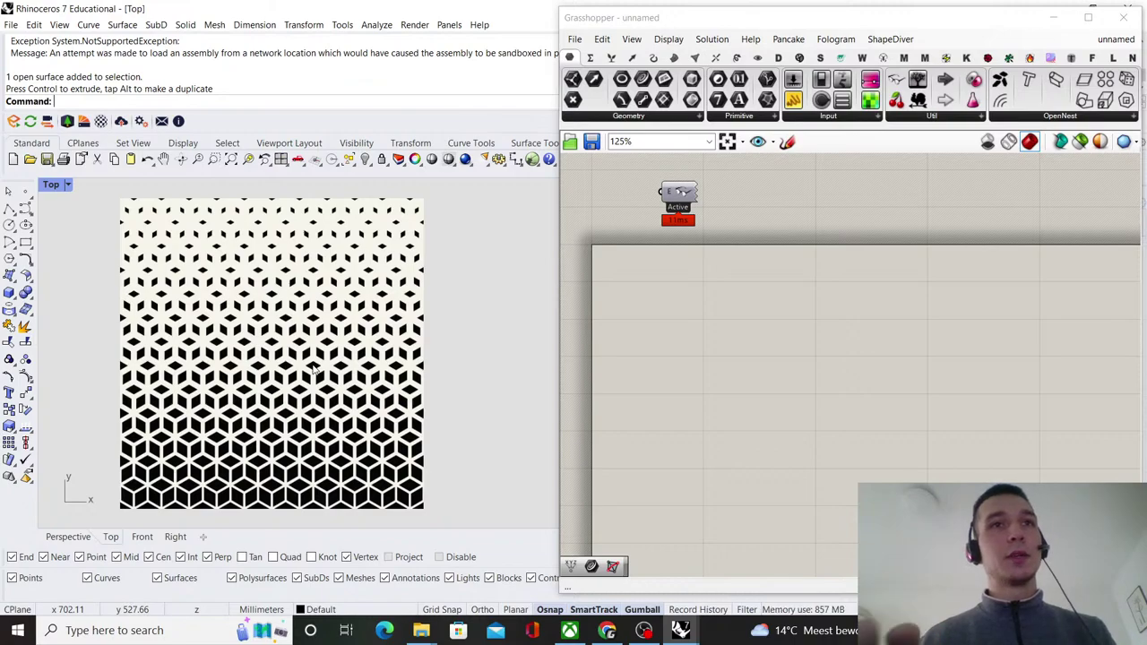
scroll(316, 393, "down", 10)
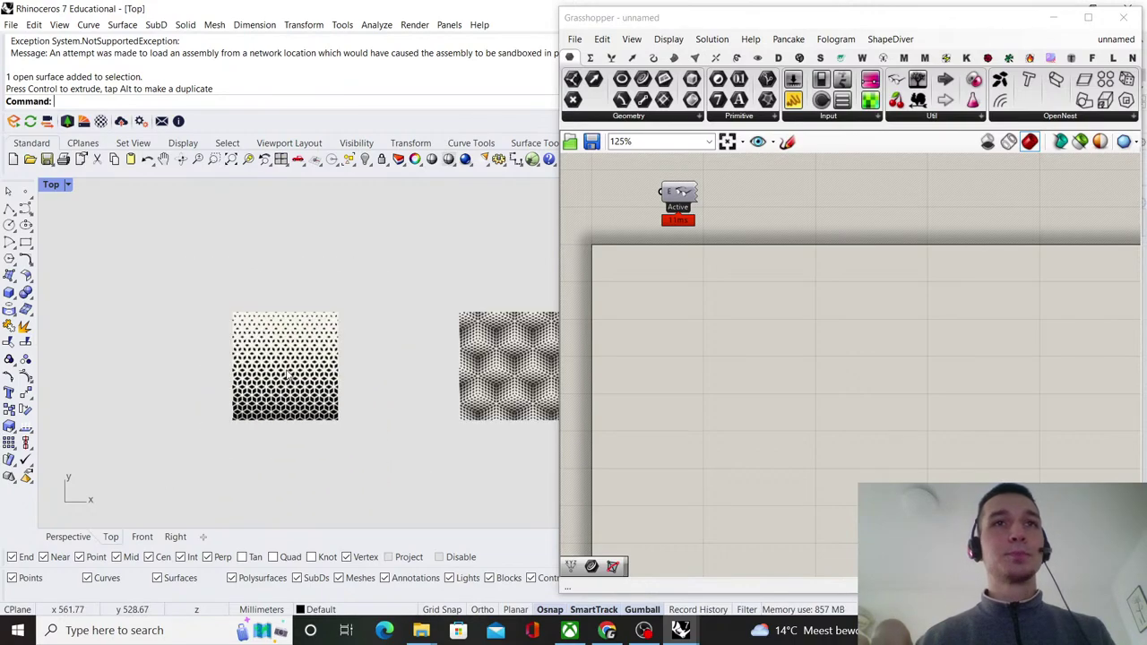
scroll(269, 385, "up", 10)
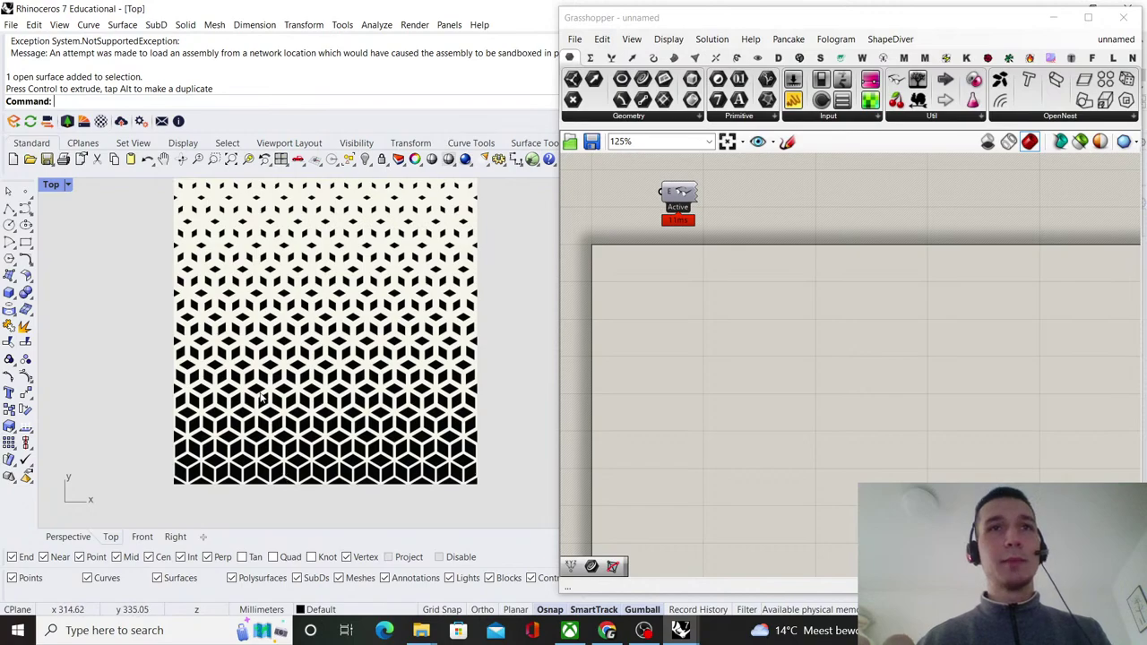
scroll(260, 395, "down", 2)
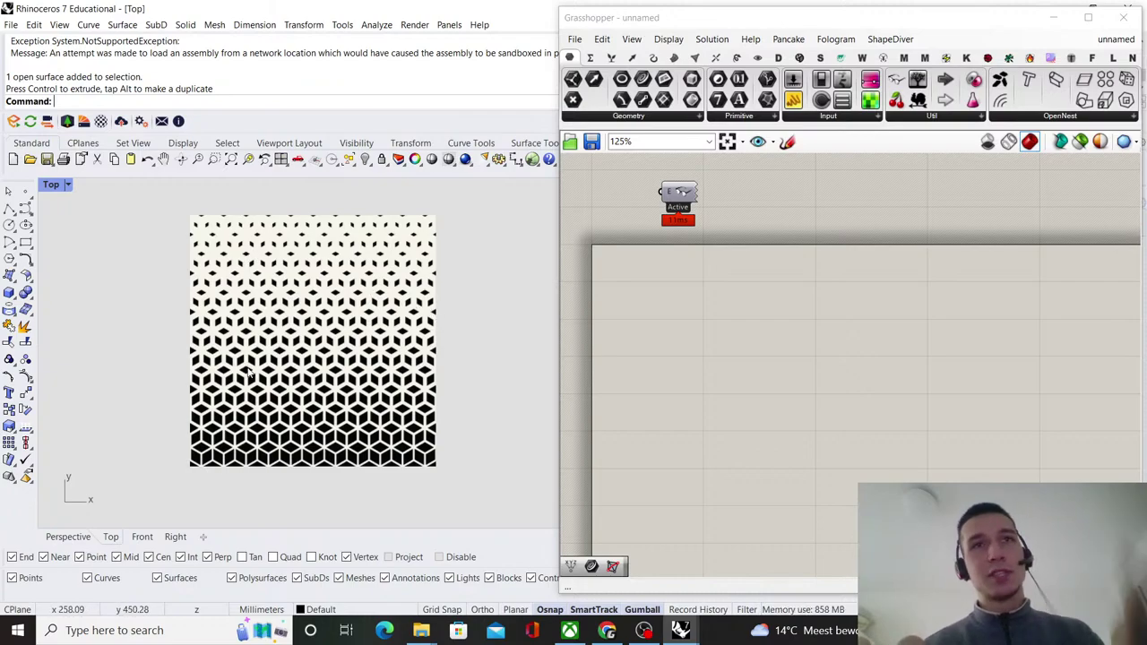
scroll(71, 397, "down", 4)
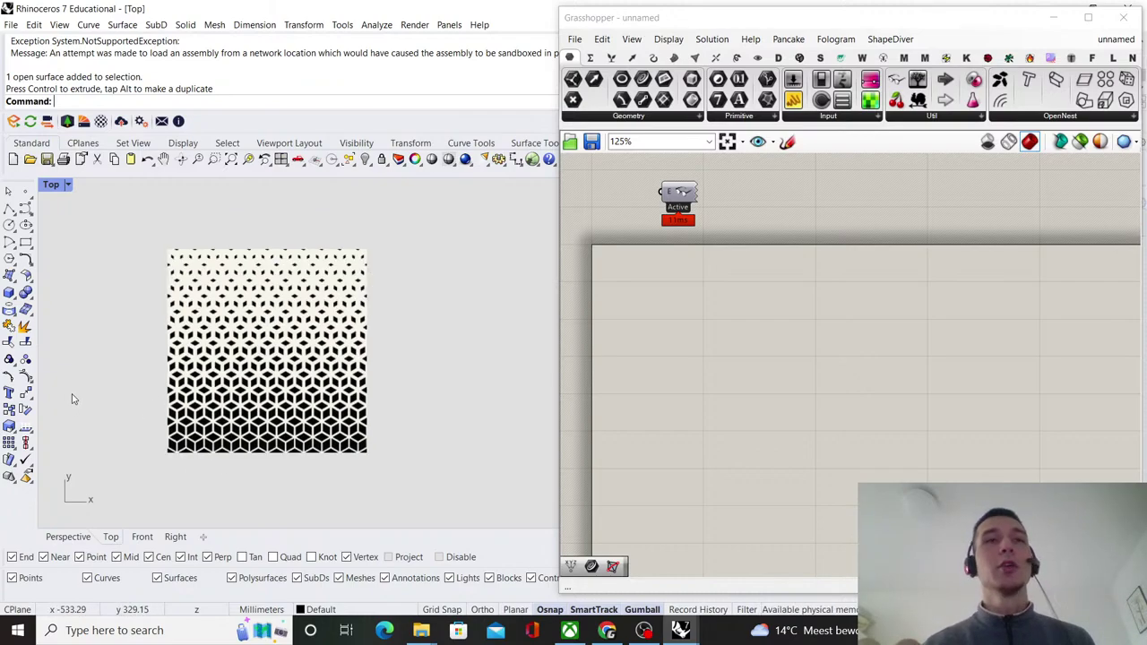
scroll(463, 362, "up", 5)
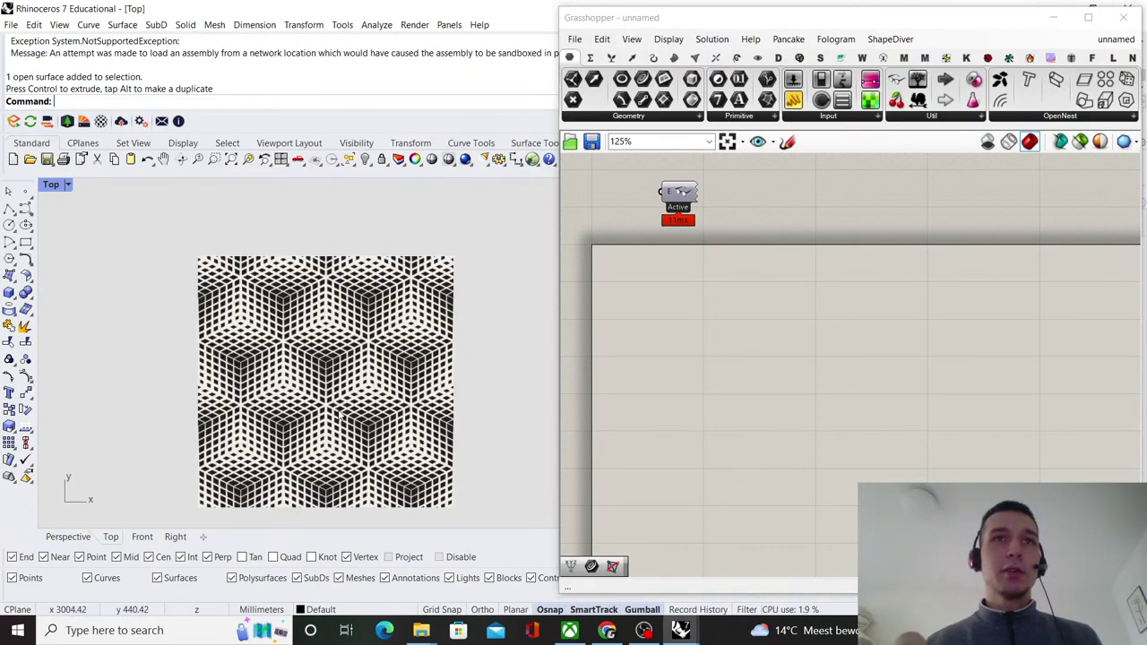
scroll(441, 377, "down", 4)
scroll(128, 381, "up", 4)
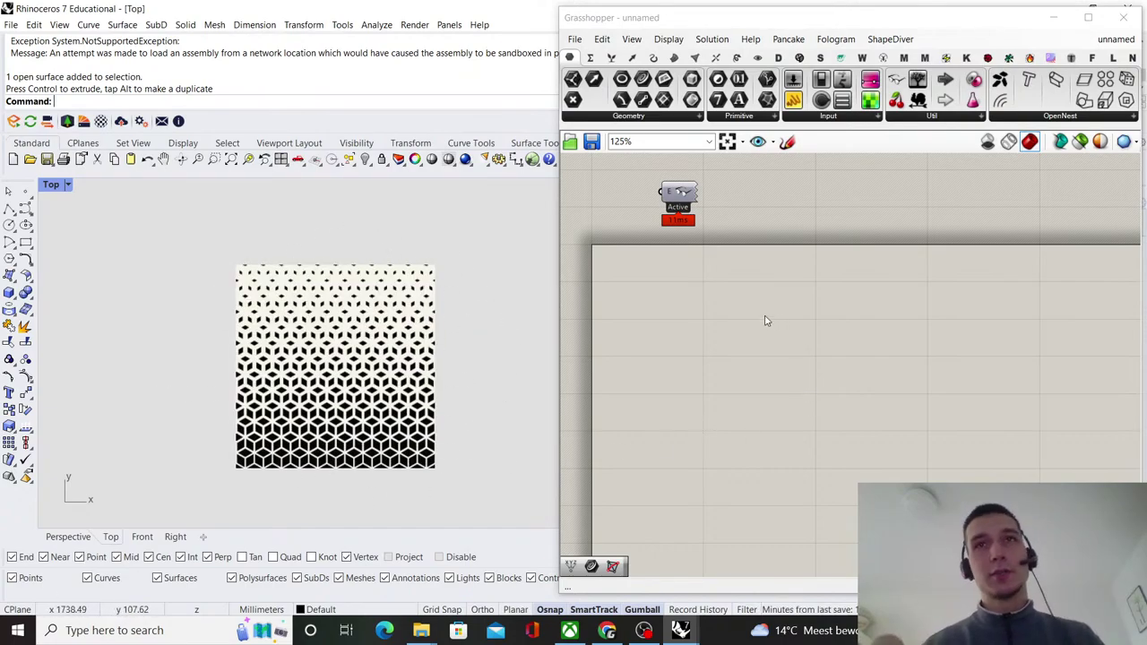
scroll(766, 321, "up", 1)
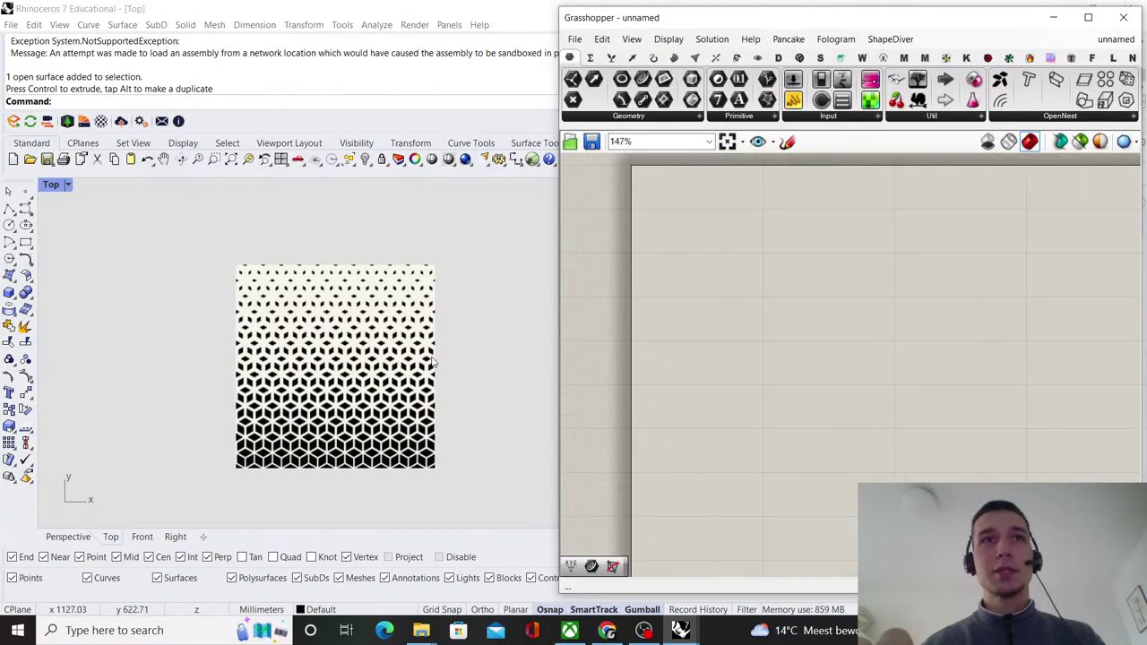
scroll(427, 380, "up", 1)
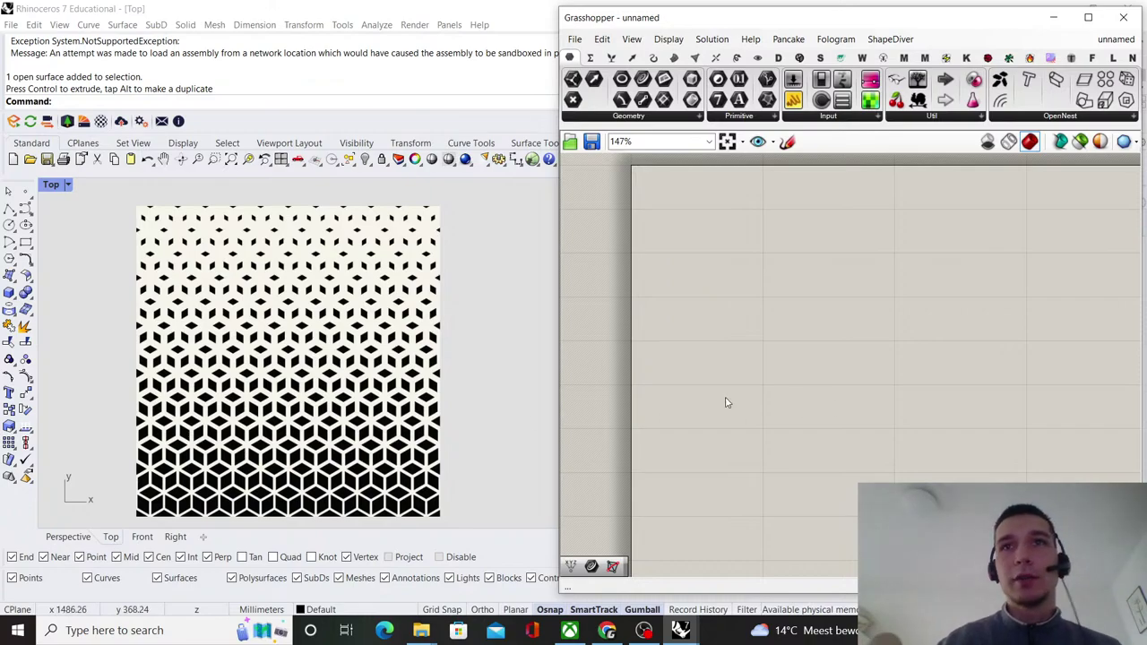
- Add a Construct Point component near the left edge of the Grasshopper canvas
double_click(745, 431)
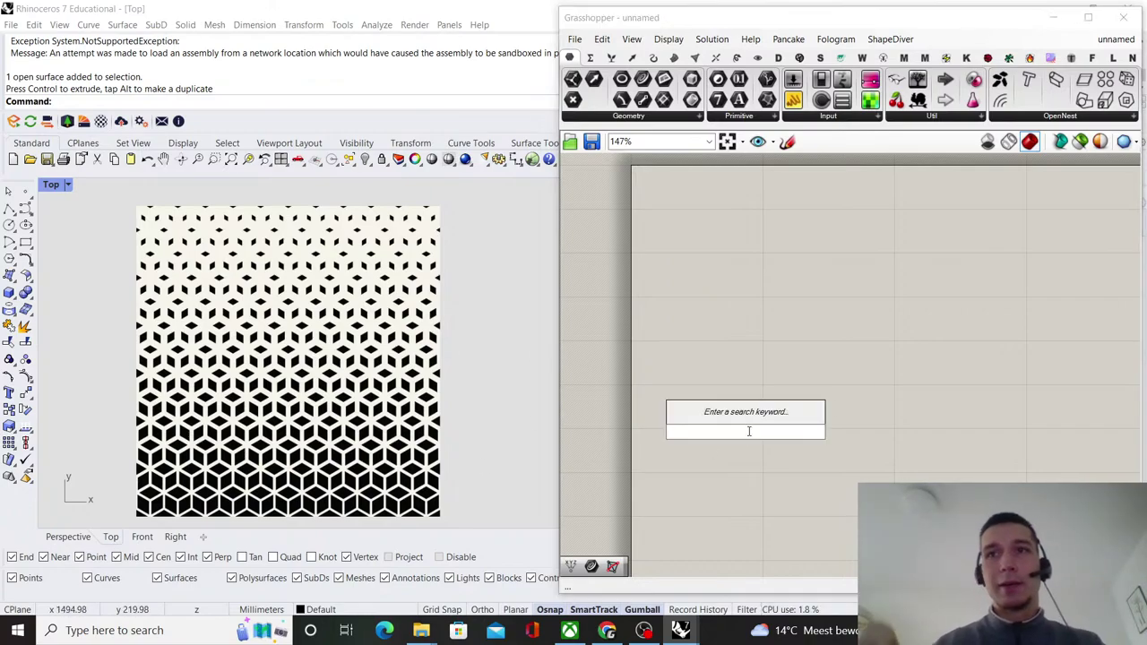
type("construc")
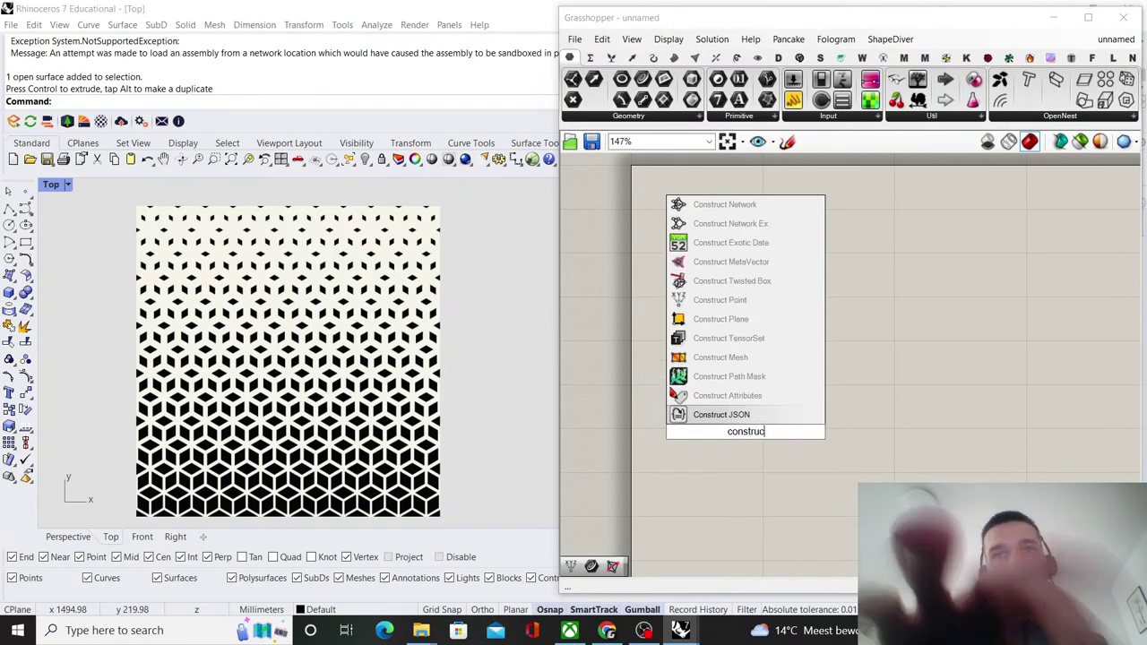
type("t")
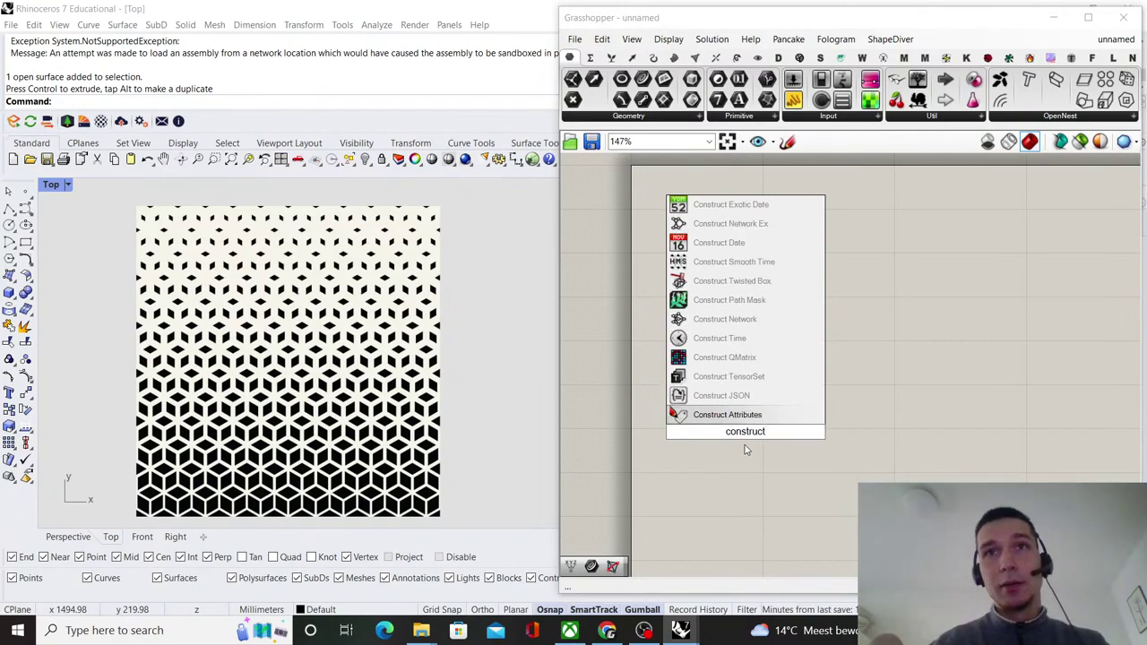
type(" poi")
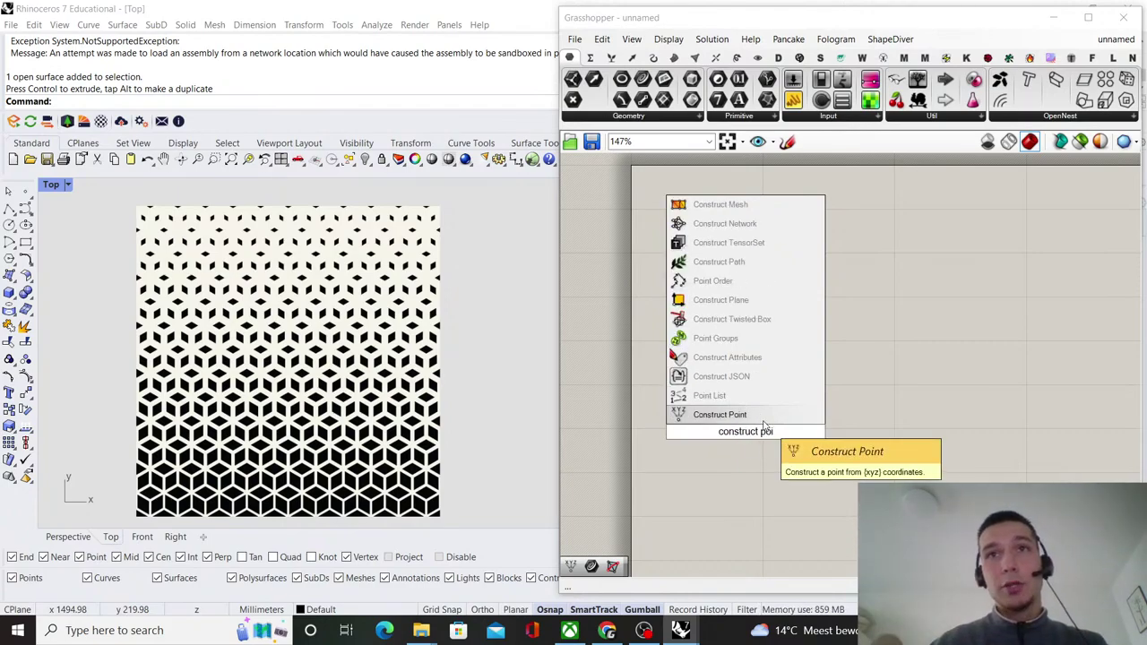
key("Return")
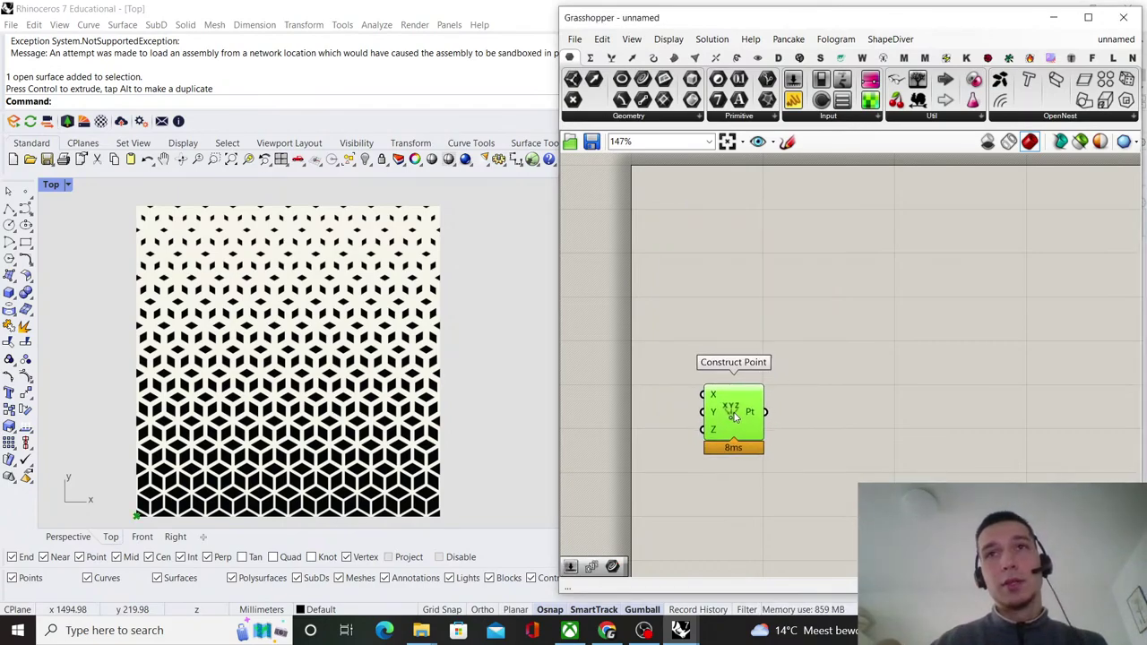
- Add a Rectangle component to the right of the Construct Point component
scroll(255, 477, "down", 2)
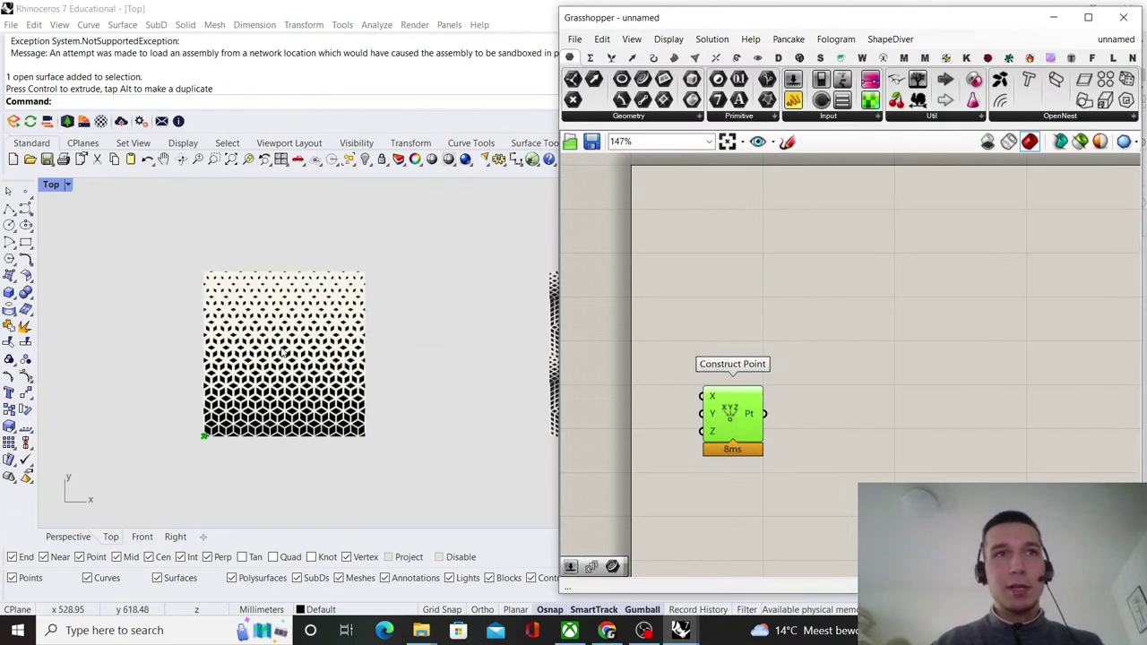
scroll(255, 477, "up", 5)
scroll(170, 461, "down", 1)
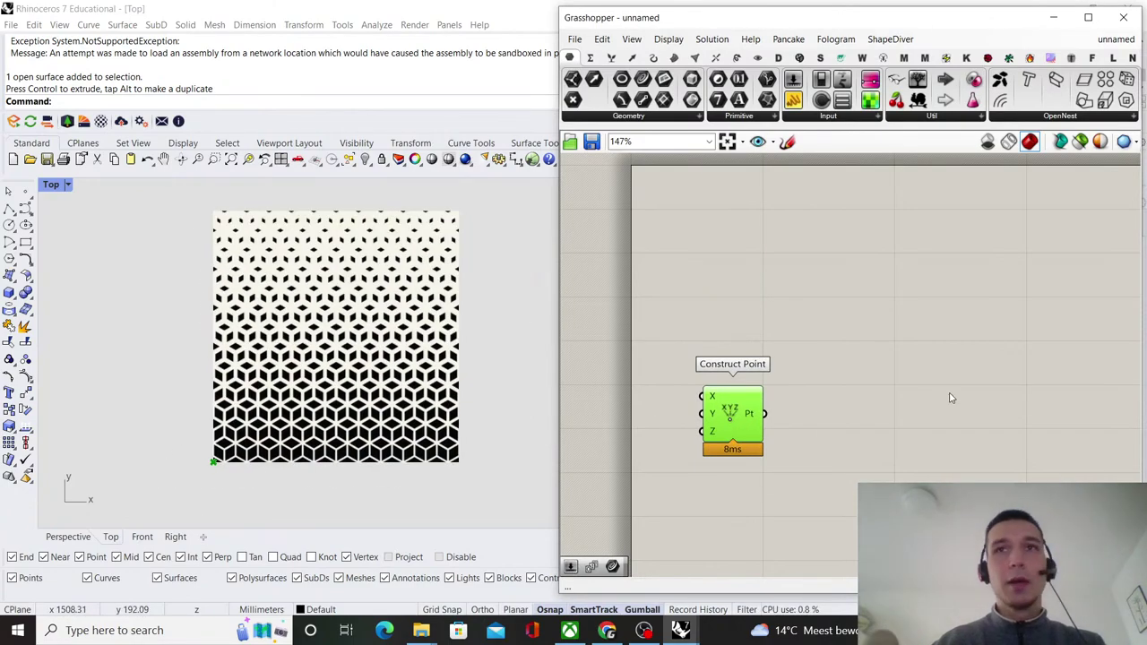
double_click(865, 373)
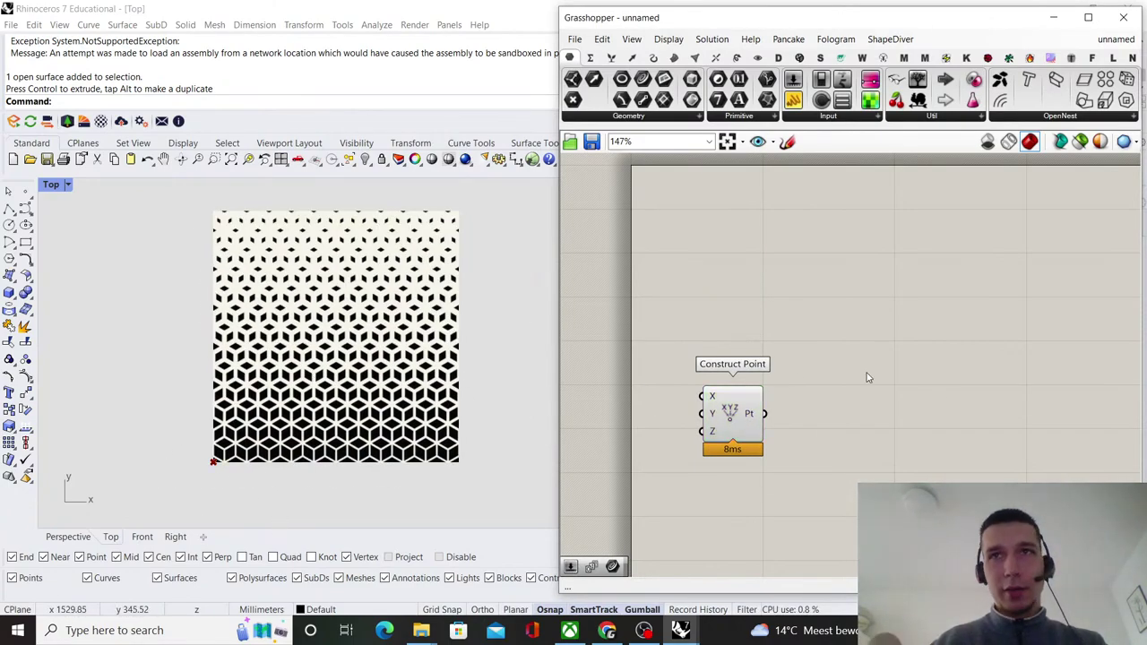
type("rectangl")
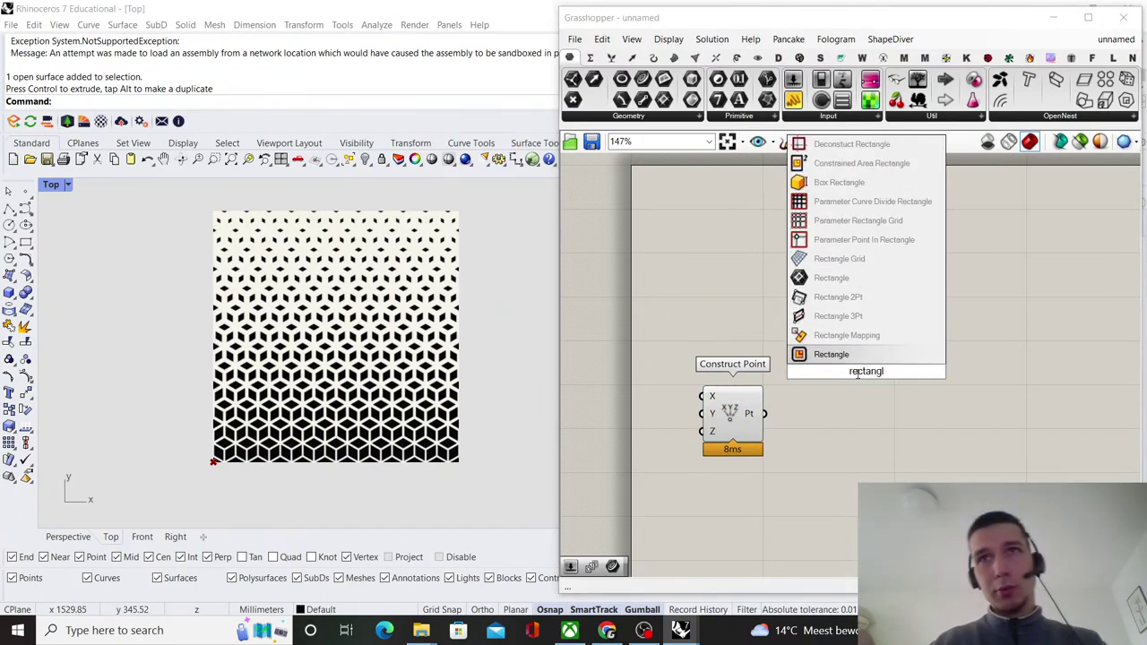
key("Return")
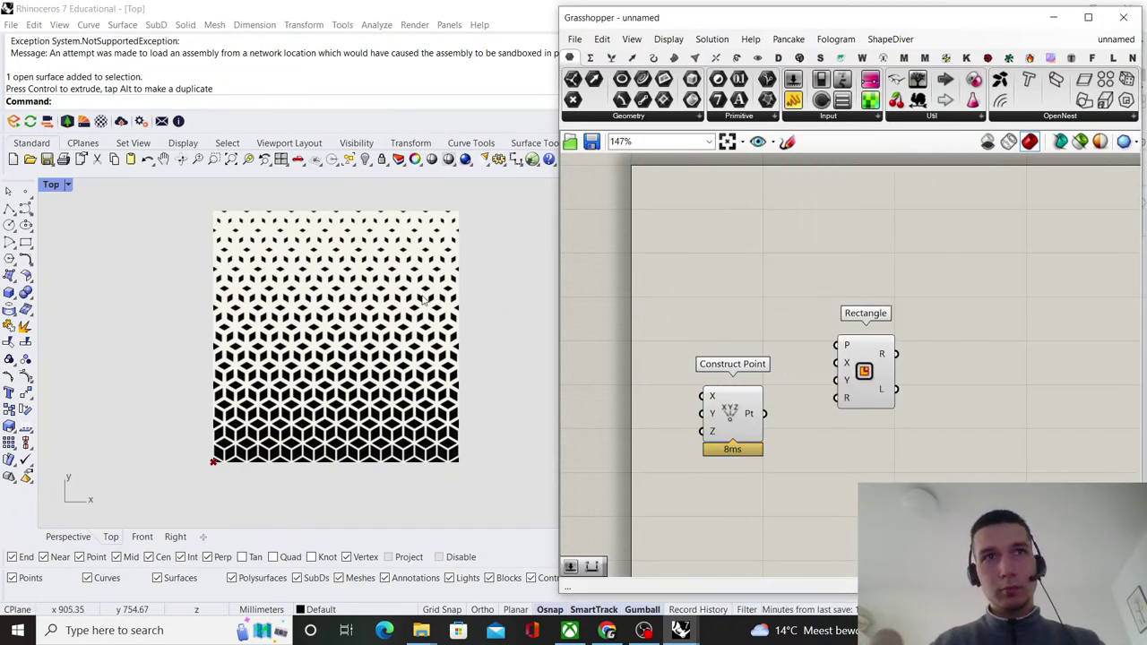
- Connect the constructed point to the Rectangle's plane input, leaving space between the two components
scroll(309, 383, "up", 3)
scroll(309, 384, "down", 5)
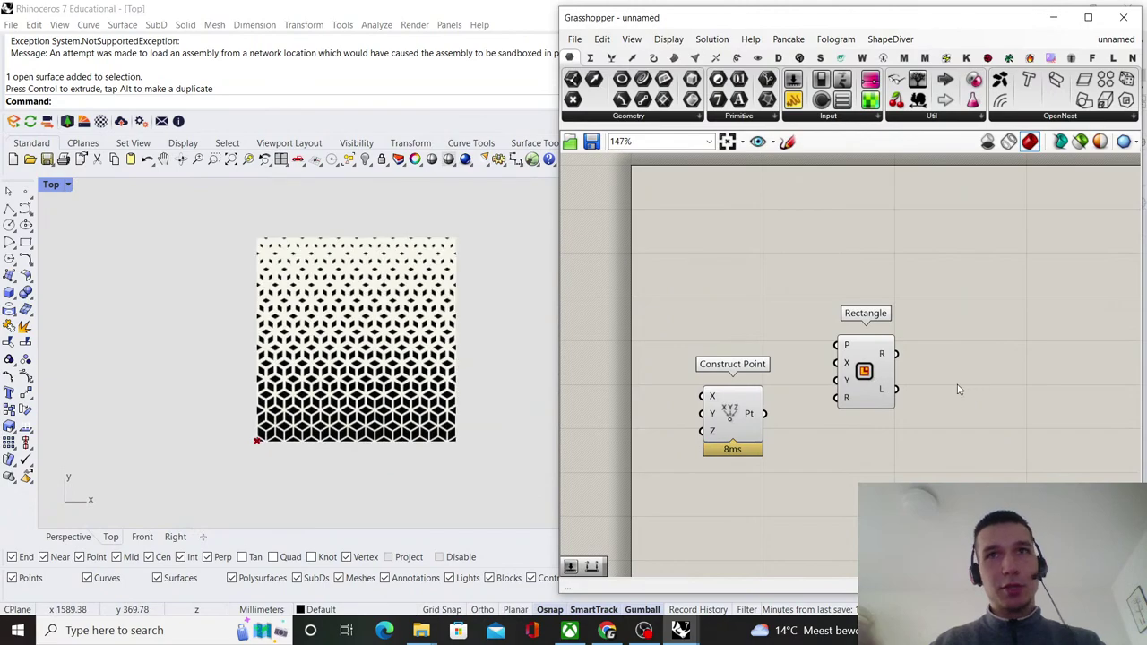
scroll(754, 418, "up", 1)
left_click_drag(746, 416, 1075, 445)
- Add a number slider with the value 60 and connect it to the Rectangle's X and Y size inputs
double_click(892, 466)
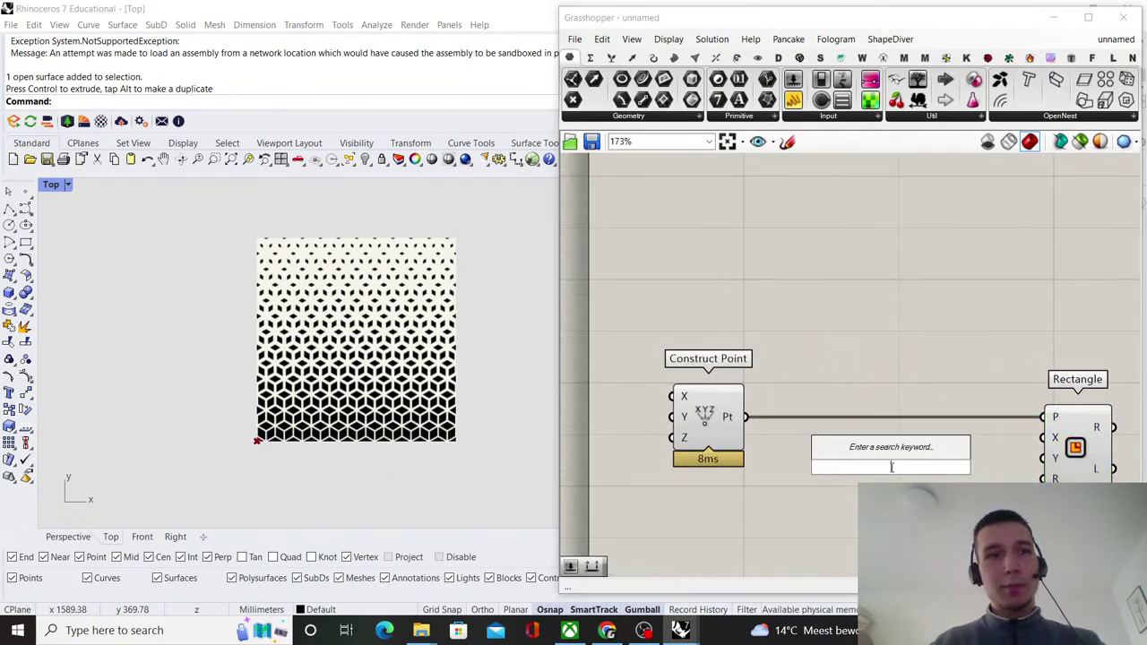
type("60")
key("Return")
scroll(922, 471, "up", 2)
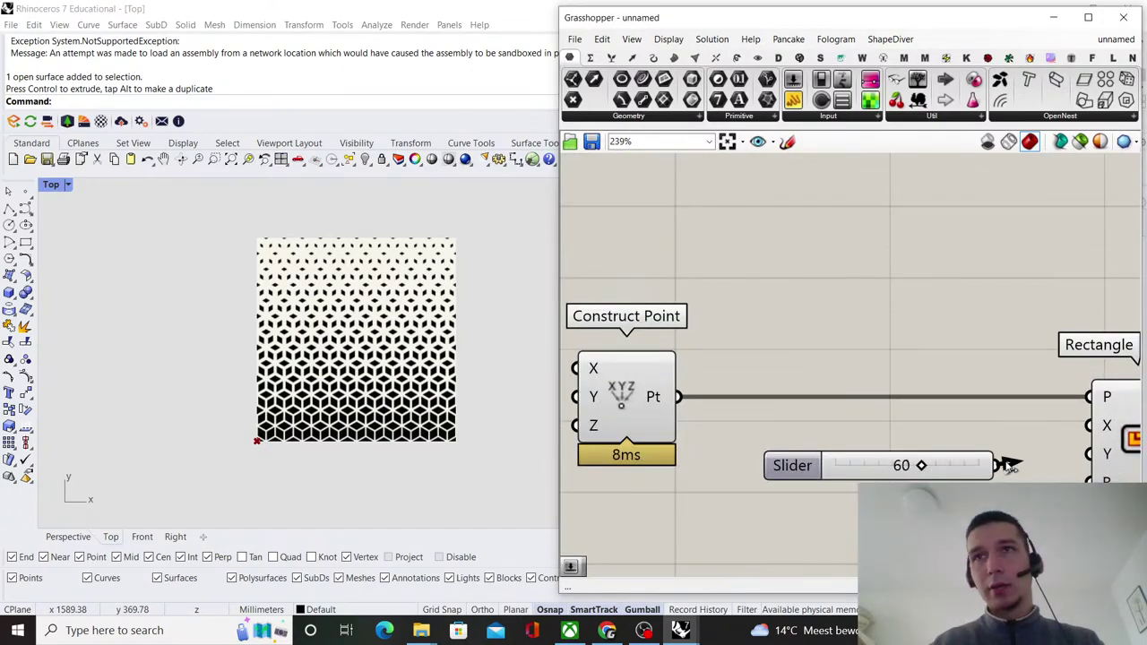
left_click_drag(998, 466, 1089, 425)
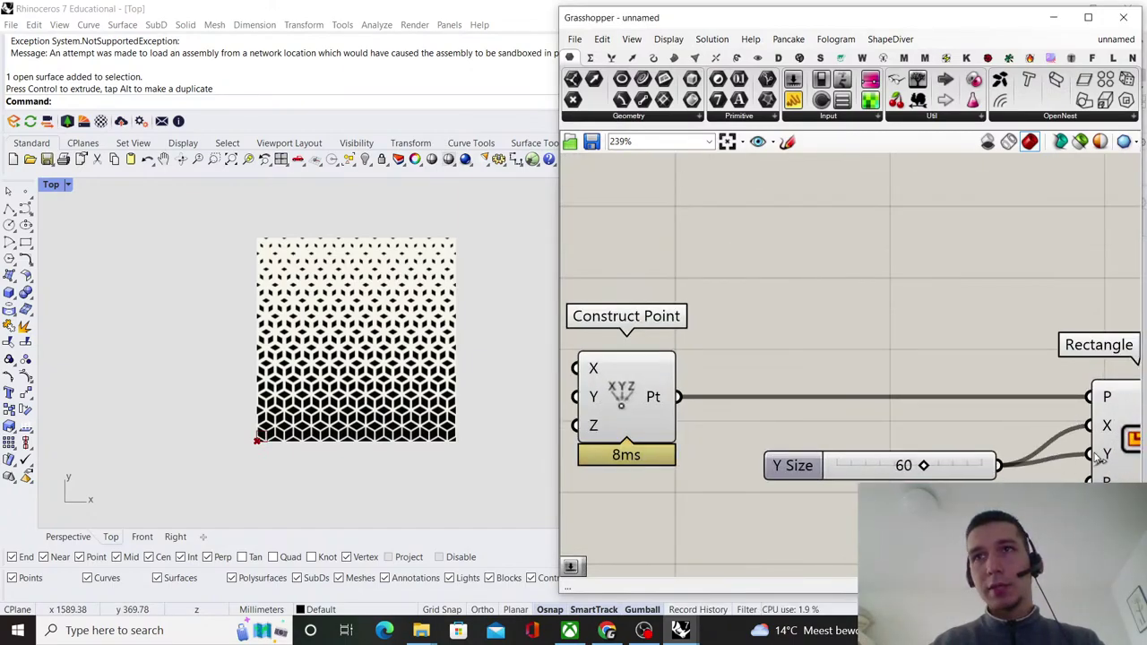
left_click_drag(998, 466, 1089, 453)
left_click(1115, 421)
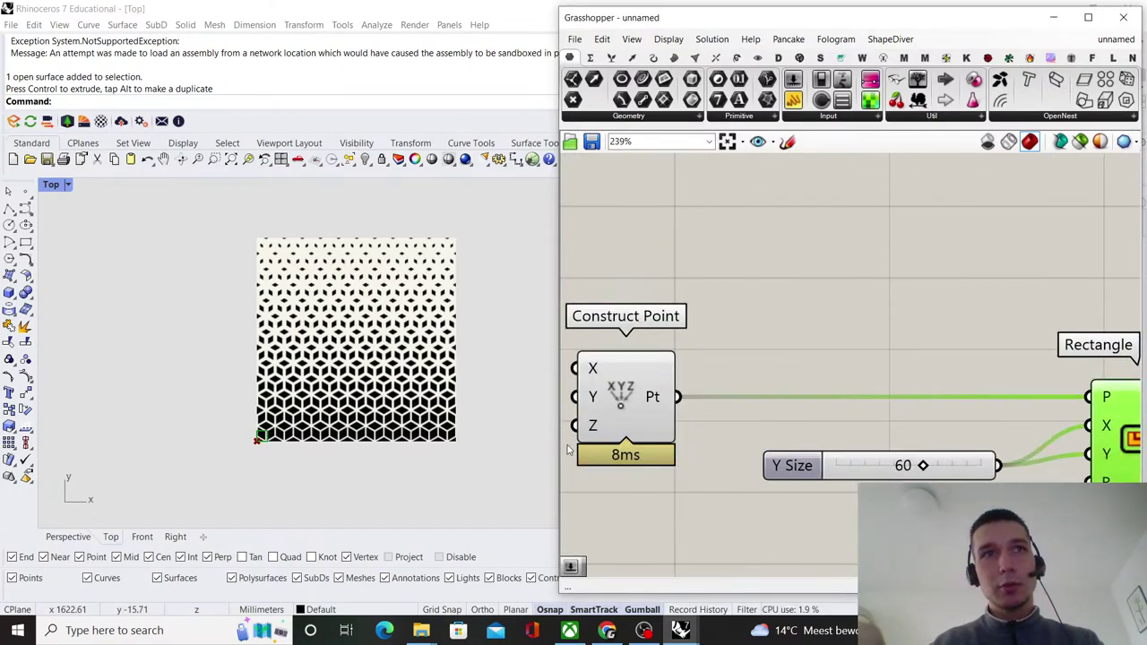
- Transfer the Rectangle's X and Y size connections to a new number slider and set it to 1000
scroll(853, 428, "down", 2)
right_click_drag(853, 423, 768, 396)
double_click(797, 489)
type("500")
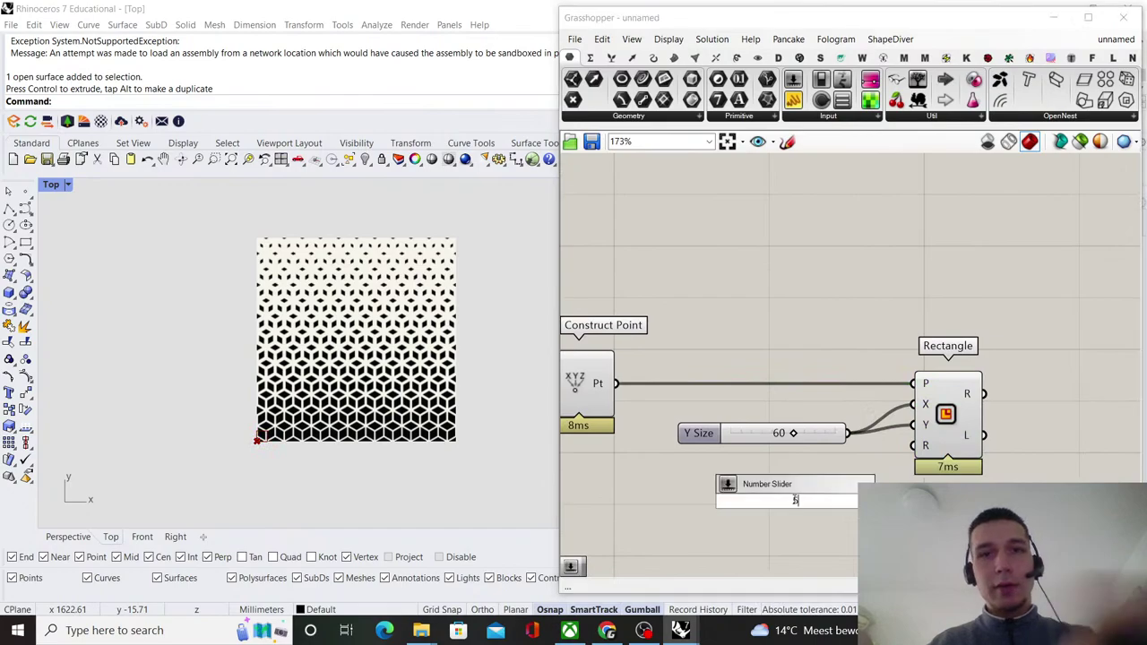
key("Return")
scroll(838, 494, "up", 2)
left_click_drag(842, 503, 800, 472)
left_click_drag(852, 413, 851, 473, "ctrl+shift")
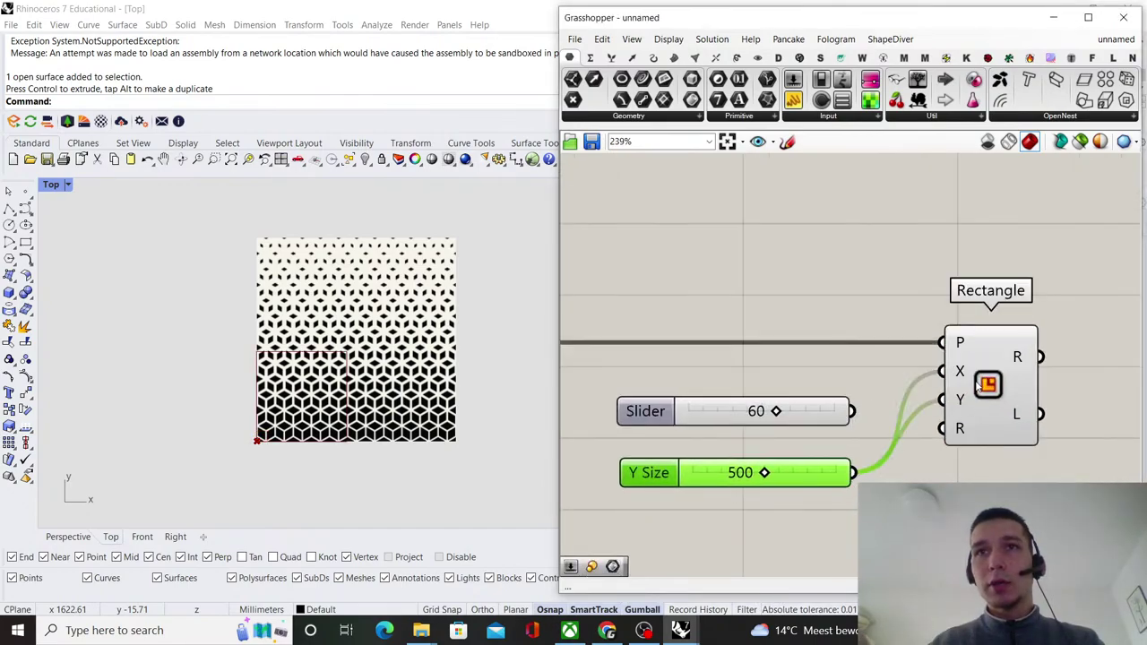
left_click(978, 384)
left_click_drag(764, 475, 838, 473)
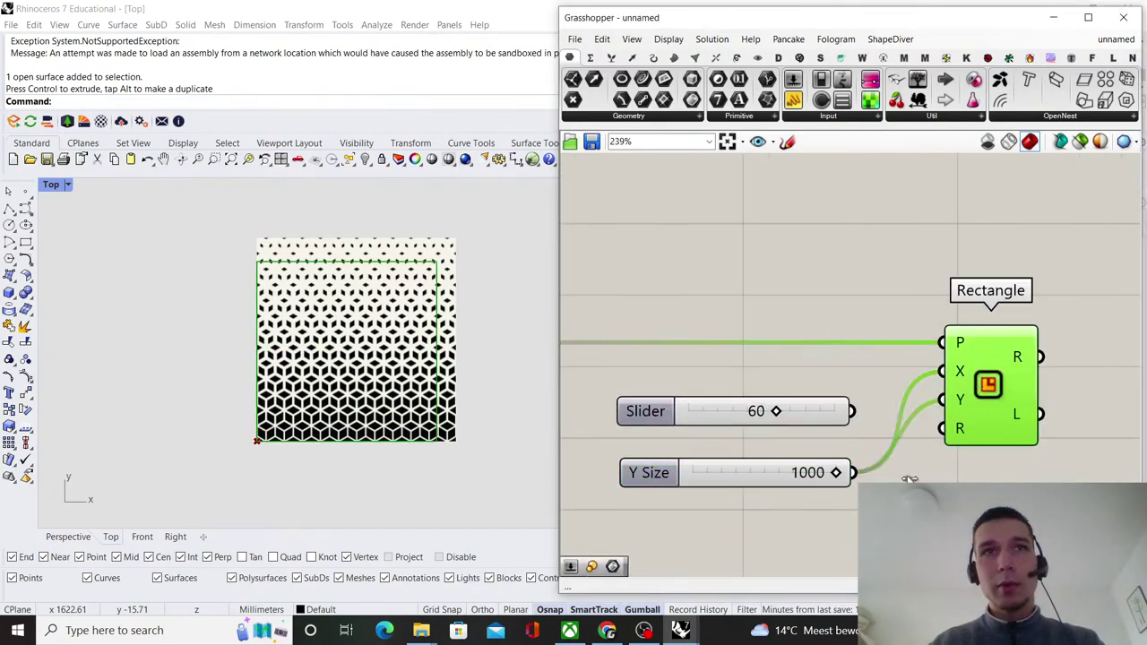
- Move the gradient rhombus picture upward so it sits just above the Grasshopper rectangle
scroll(338, 396, "down", 5)
scroll(345, 326, "up", 8)
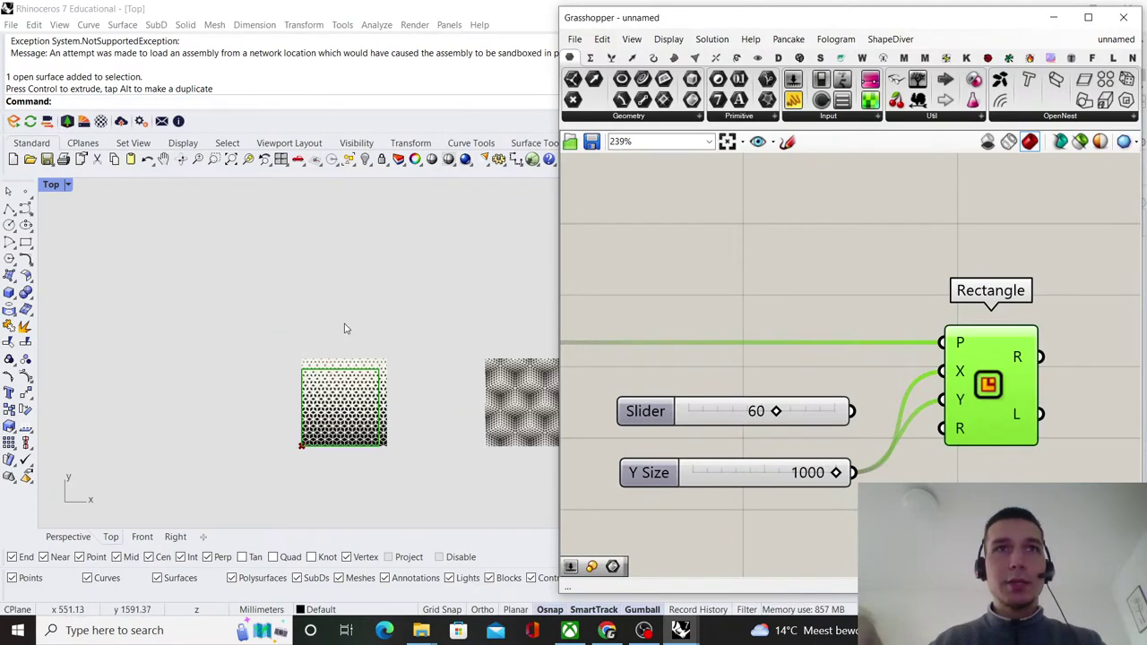
left_click(367, 400)
scroll(367, 400, "down", 4)
left_click_drag(355, 402, 377, 298)
scroll(366, 426, "up", 2)
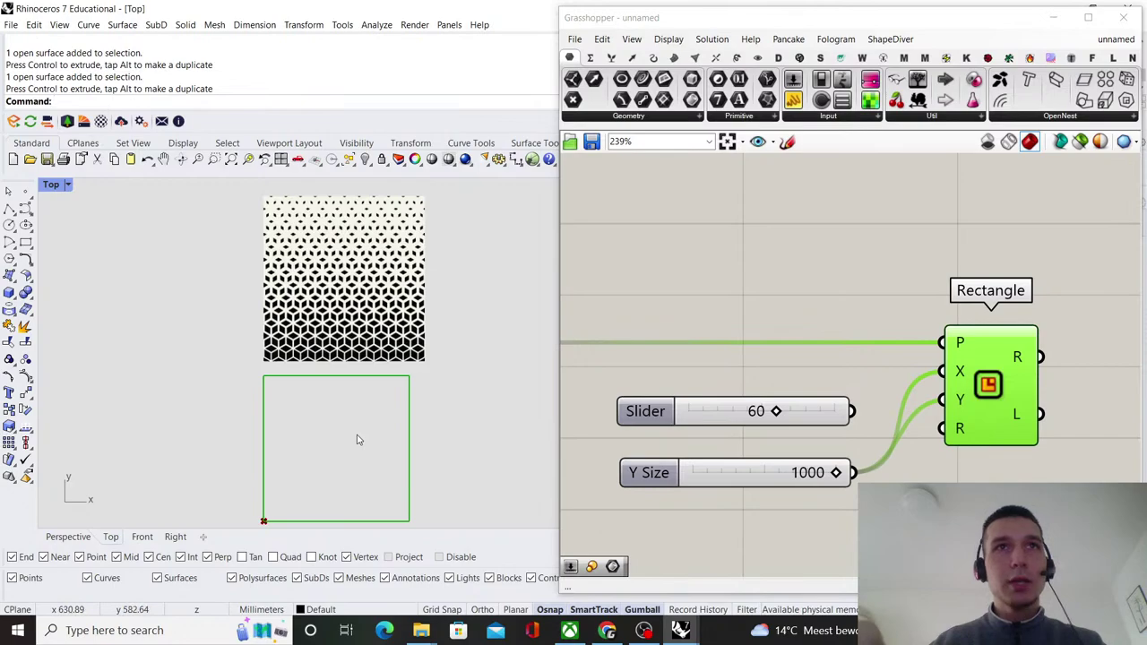
- Scale the gradient rhombus picture from its lower-left corner so that its bottom edge is 1000 mm wide
left_click(343, 259)
left_click(9, 427)
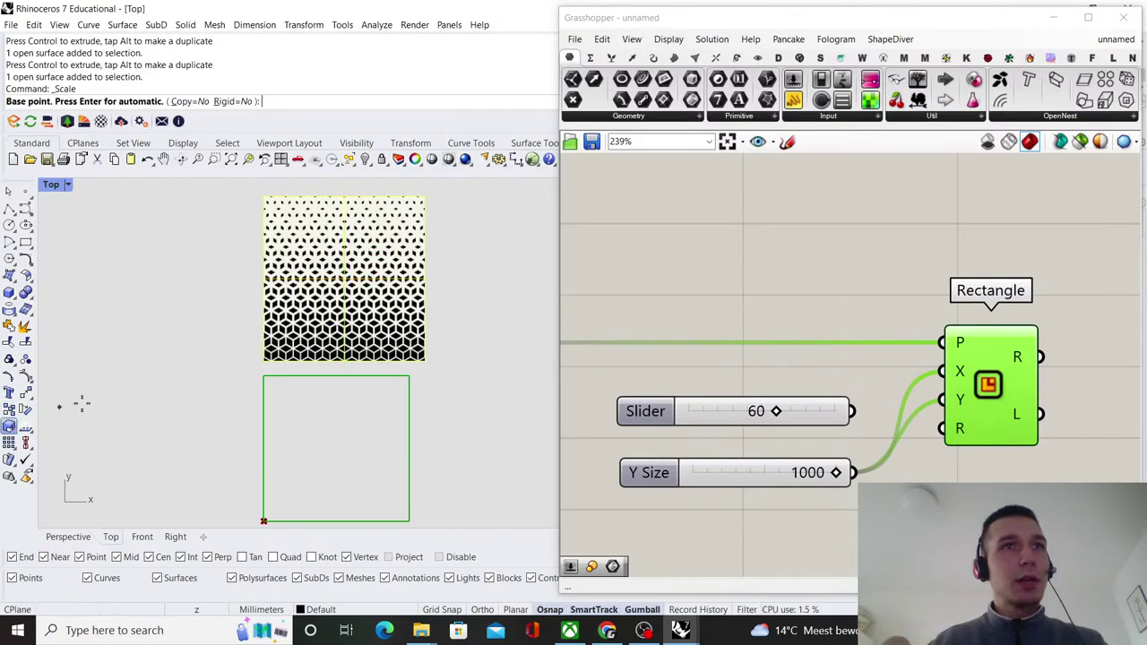
left_click(263, 361)
left_click(425, 361)
type("1000")
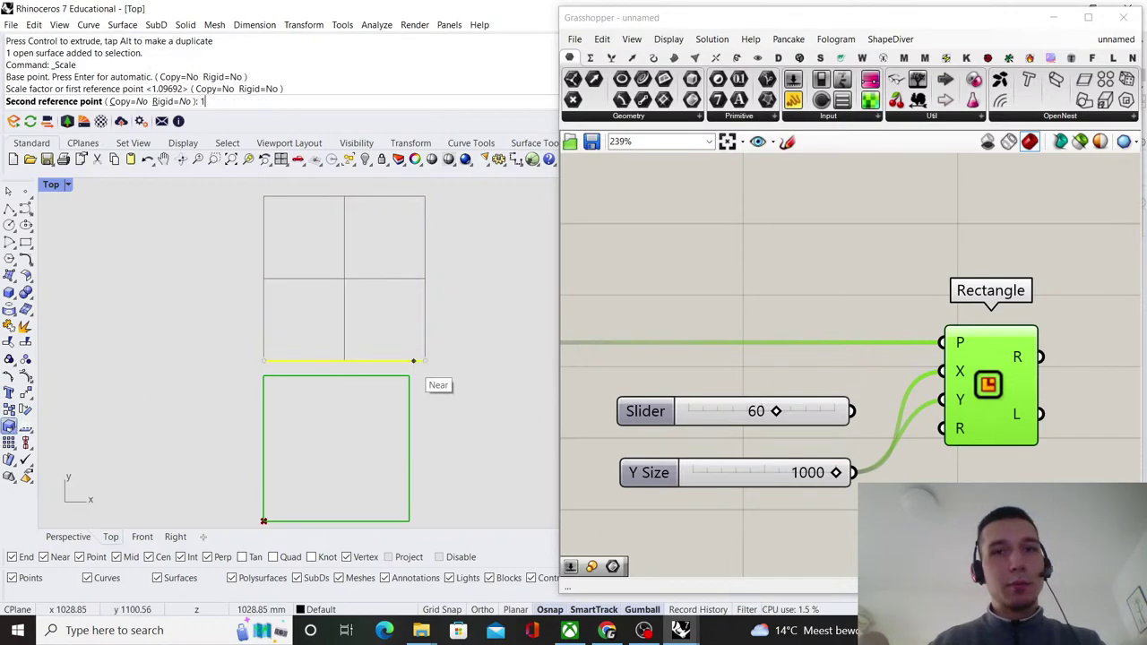
key("Return")
left_click(466, 370)
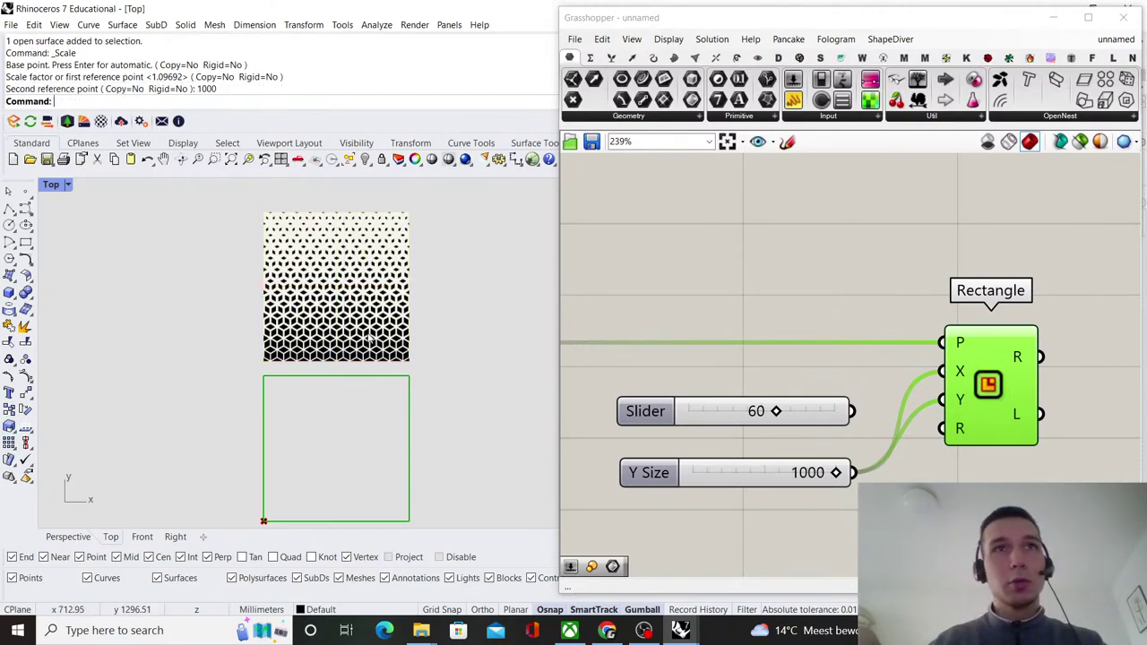
- Delete the unused 60 slider and align the 1000 slider with the Rectangle's X input
scroll(367, 334, "down", 2)
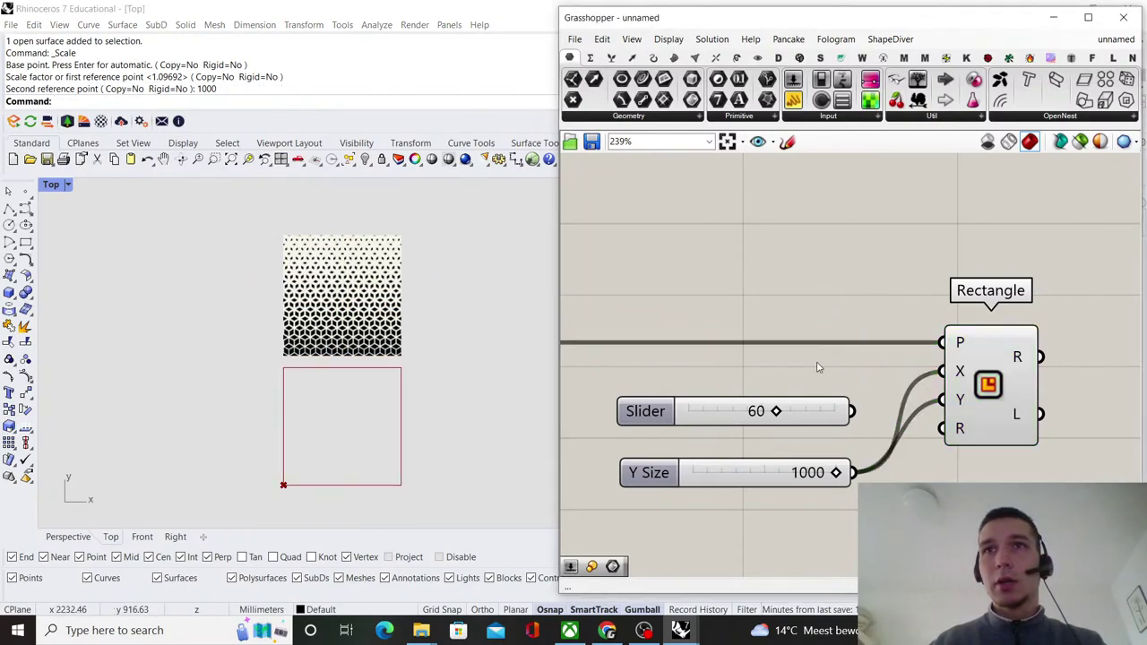
scroll(817, 365, "down", 2)
left_click(784, 403)
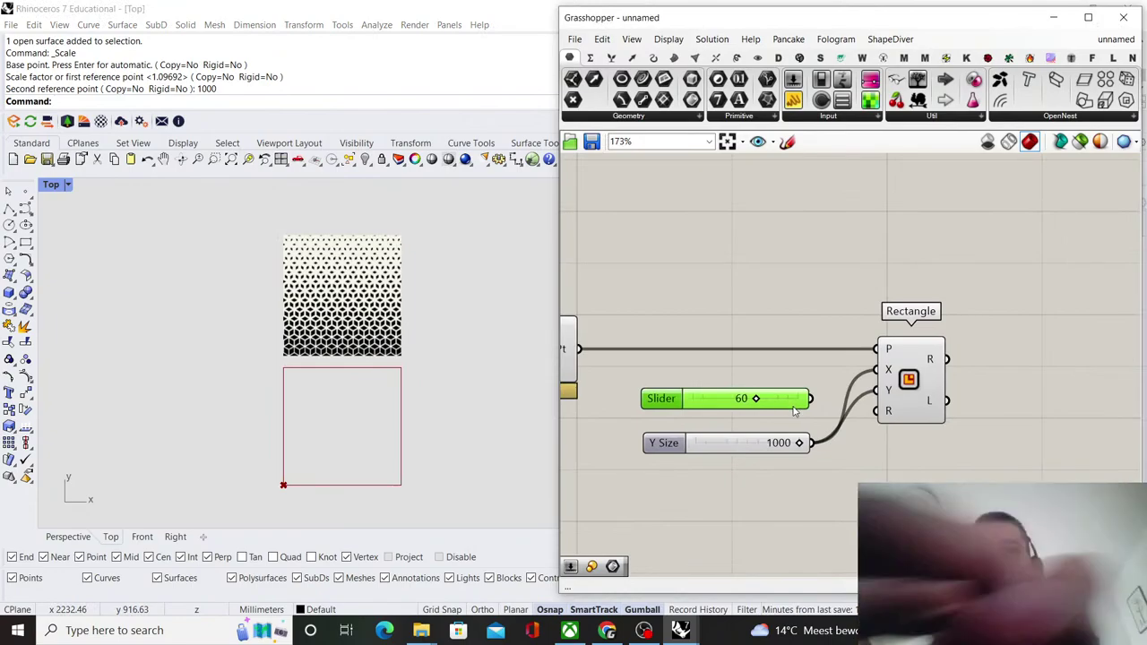
key("Delete")
left_click_drag(743, 451, 766, 377)
left_click(833, 408)
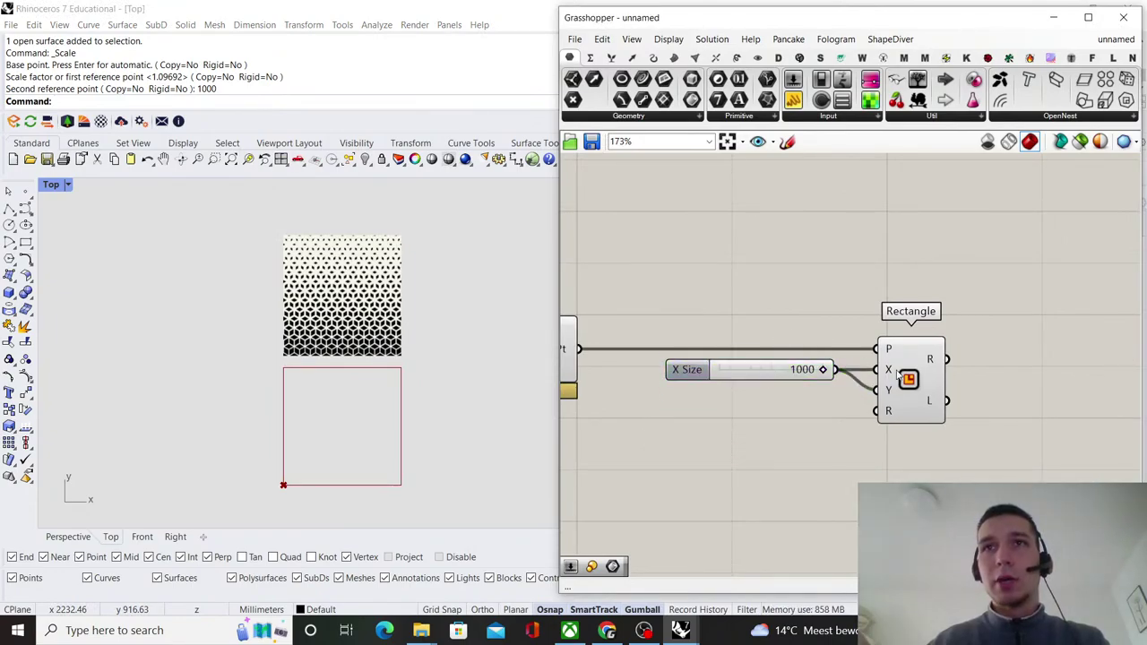
left_click_drag(897, 372, 904, 372)
left_click(890, 272)
- Make room beside the Rectangle component and look through the available grid components for the pattern
scroll(964, 314, "down", 2)
right_click_drag(995, 328, 816, 333)
scroll(816, 334, "up", 3)
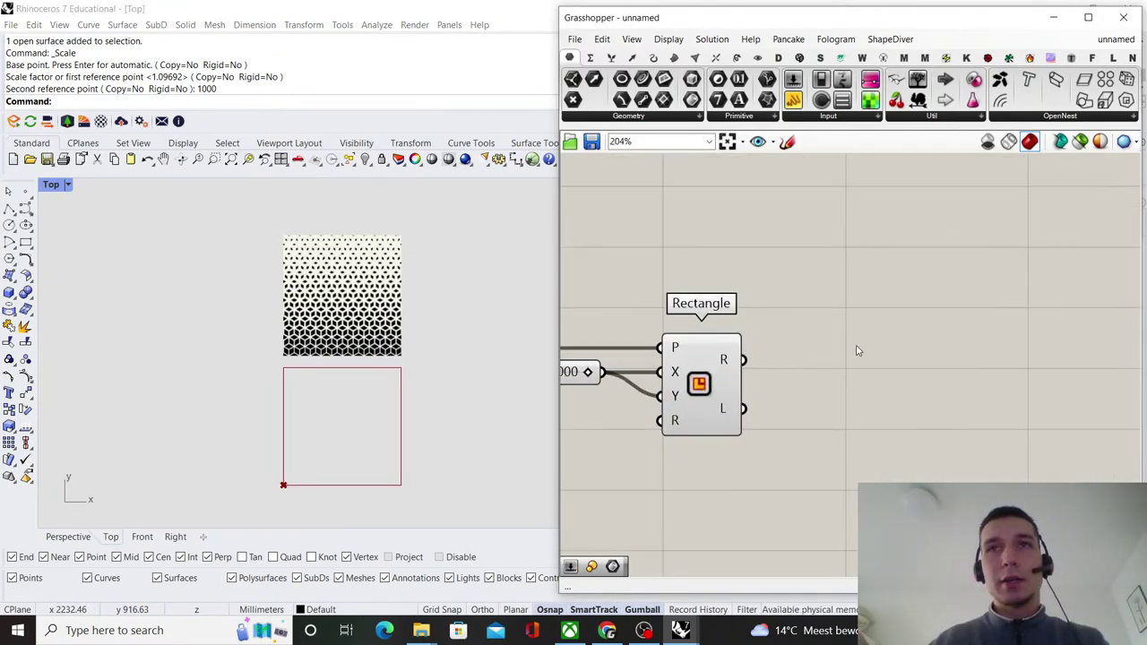
double_click(857, 345)
scroll(337, 294, "up", 1)
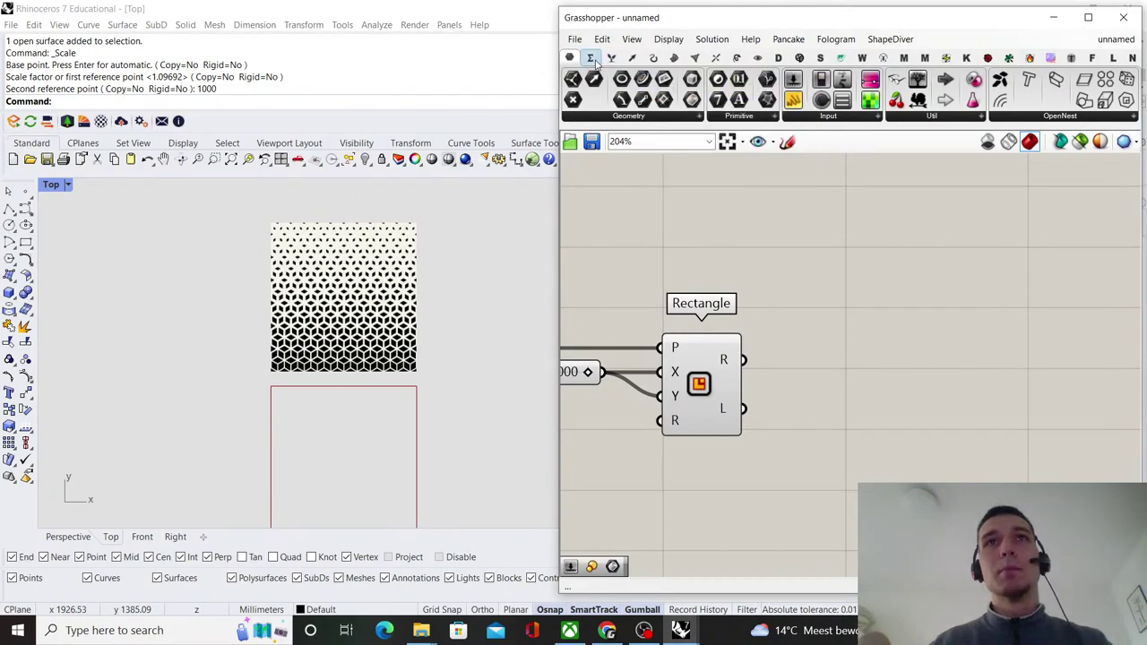
left_click(631, 57)
left_click(654, 118)
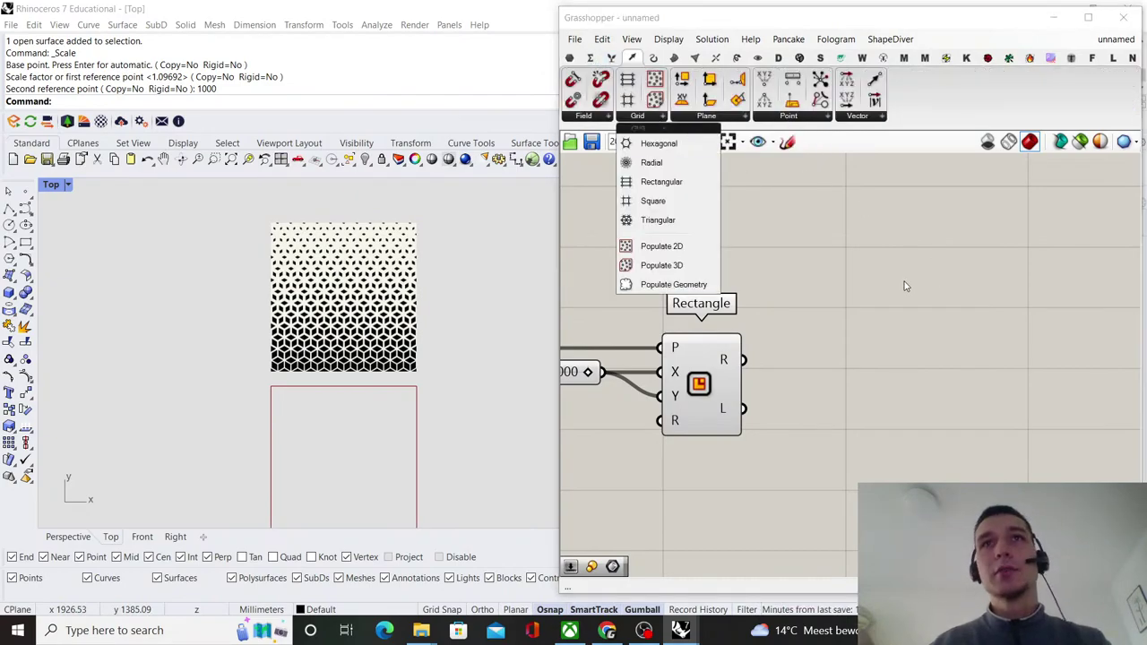
left_click(845, 215)
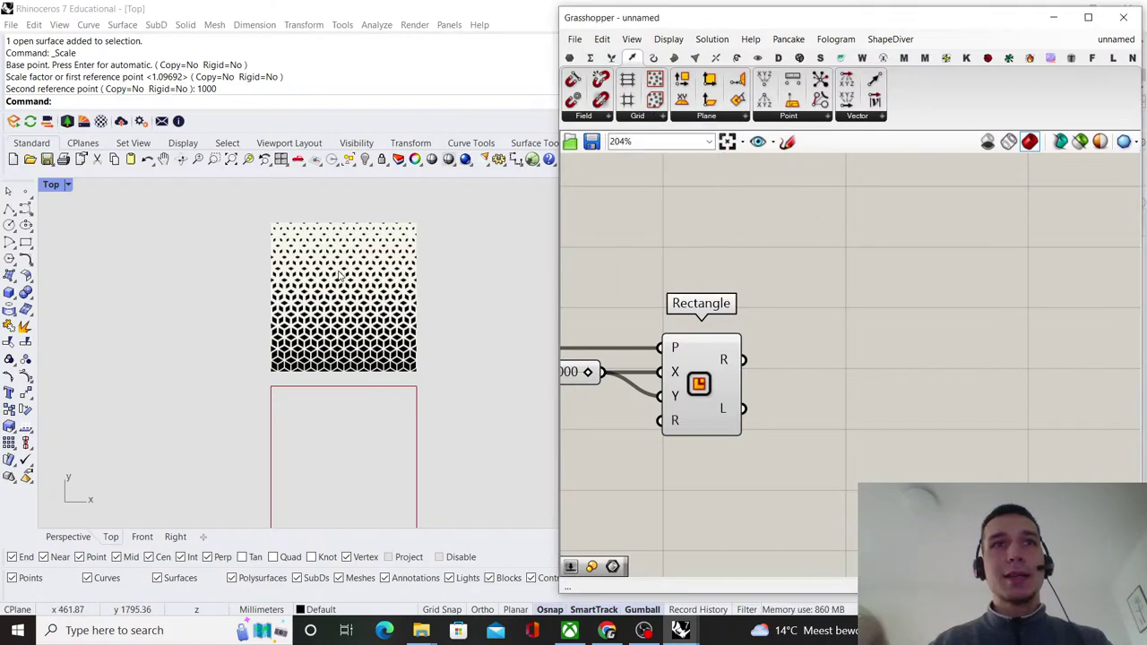
- Examine how the rhombi meet in the lower-left part of the gradient picture
scroll(341, 276, "up", 3)
scroll(288, 358, "down", 2)
scroll(277, 484, "up", 5)
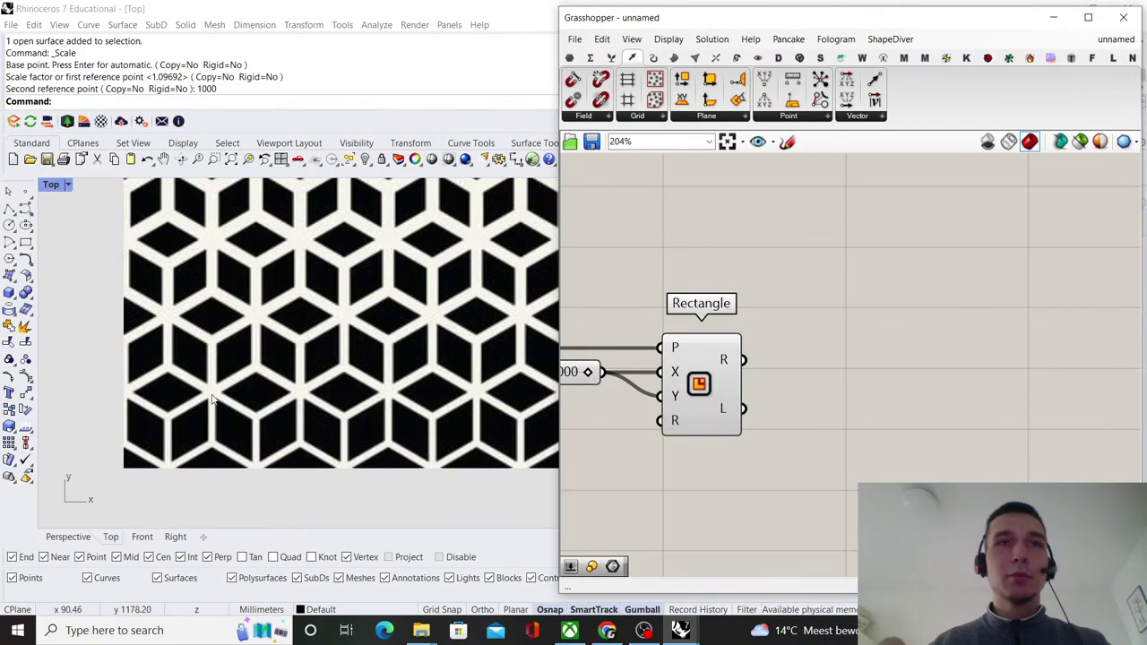
scroll(215, 499, "down", 5)
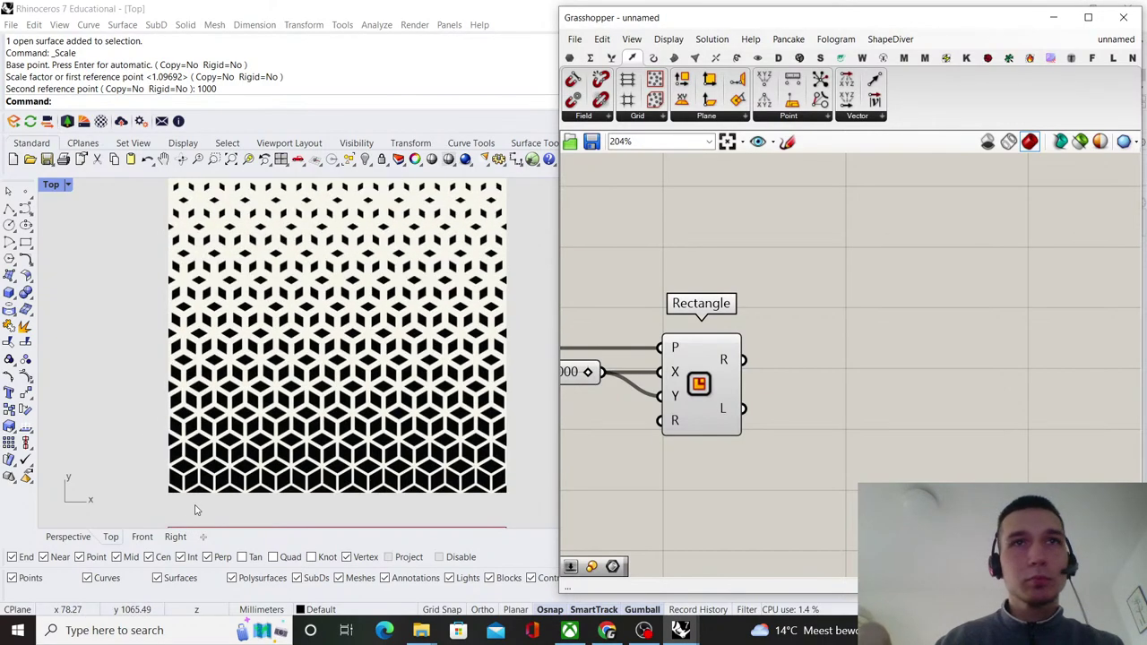
scroll(191, 473, "up", 3)
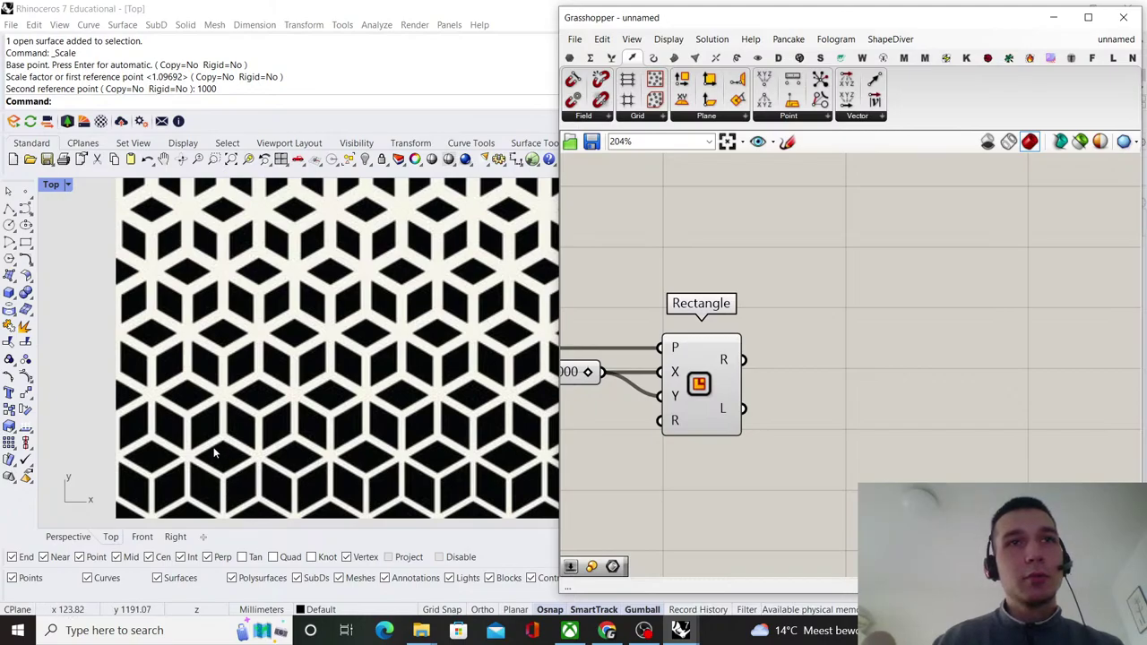
left_click(142, 537)
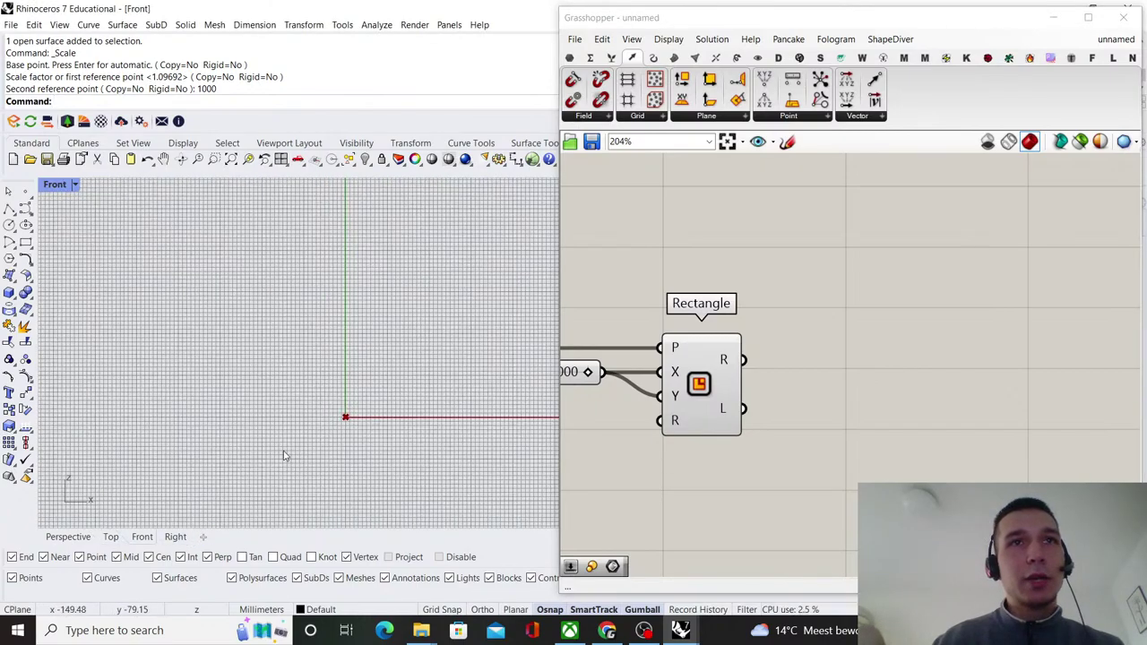
scroll(283, 456, "down", 6)
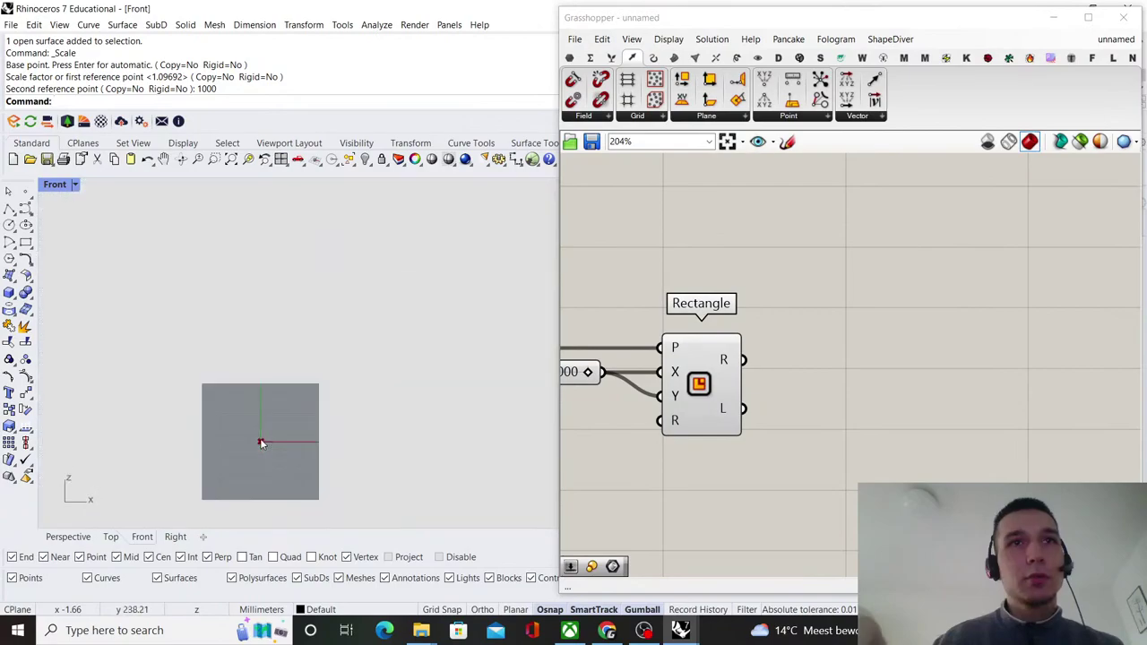
left_click(702, 385)
middle_click(817, 357)
left_click(857, 447)
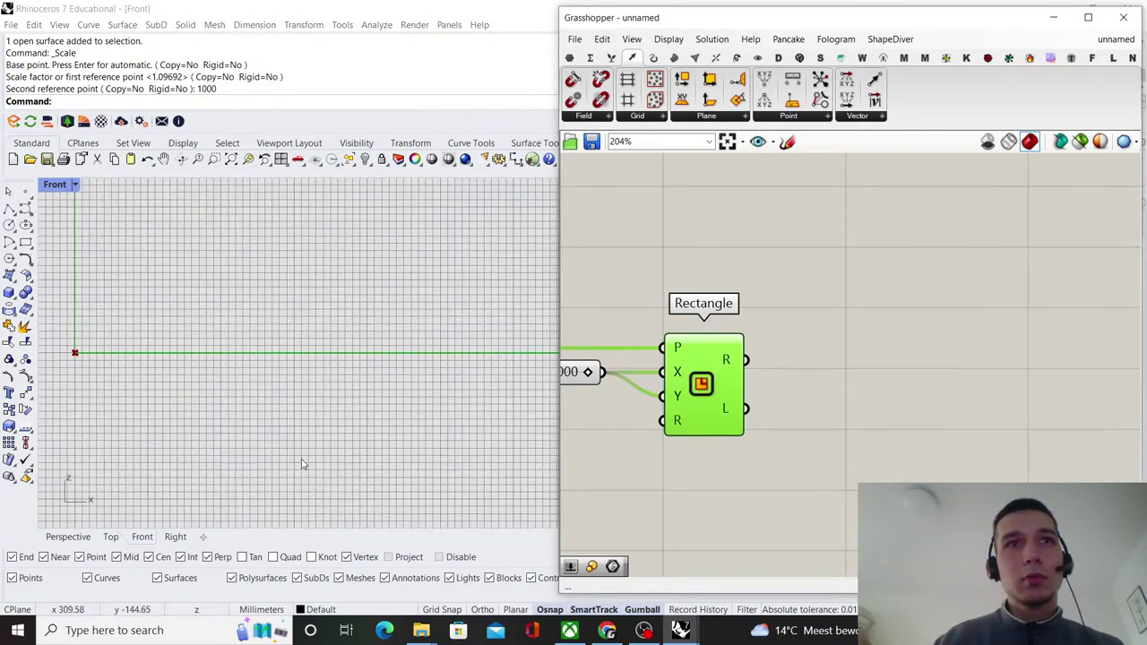
scroll(263, 426, "down", 6)
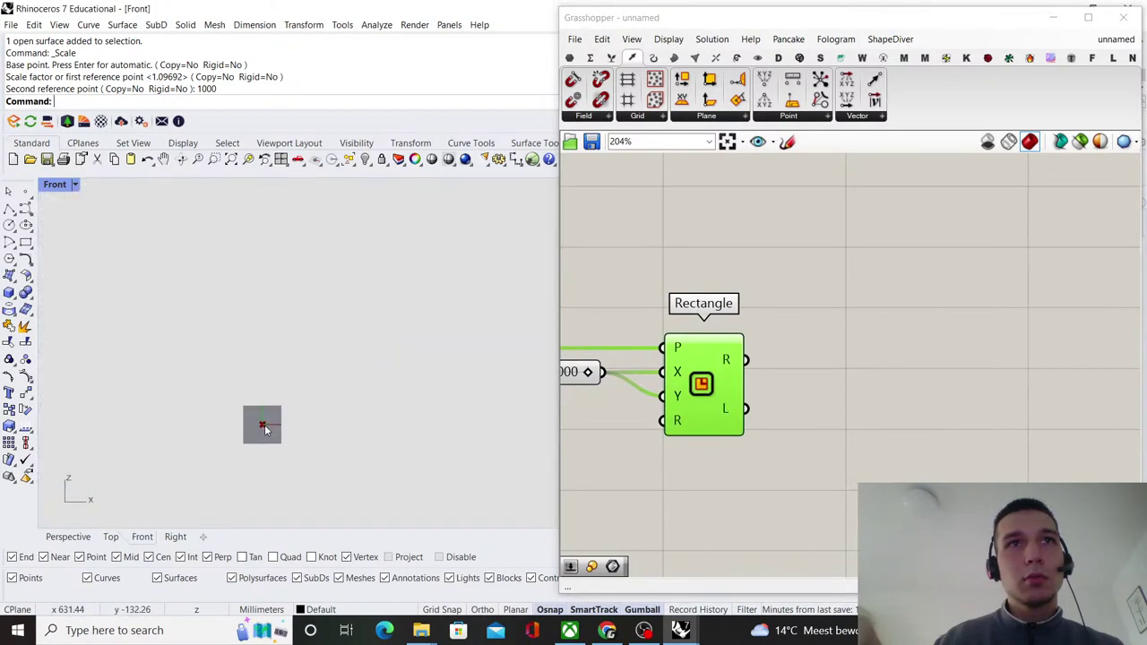
scroll(264, 424, "down", 5)
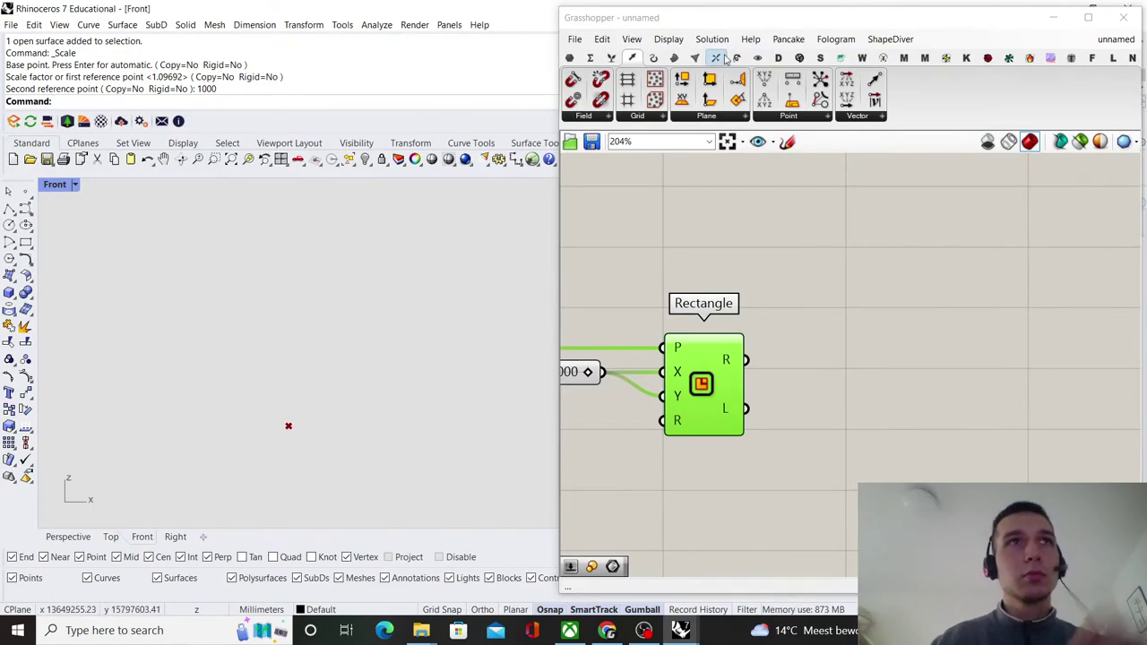
- Minimize Grasshopper, select all surfaces in Rhino with SelSrf and zoom to the selection with ZS
left_click(1052, 17)
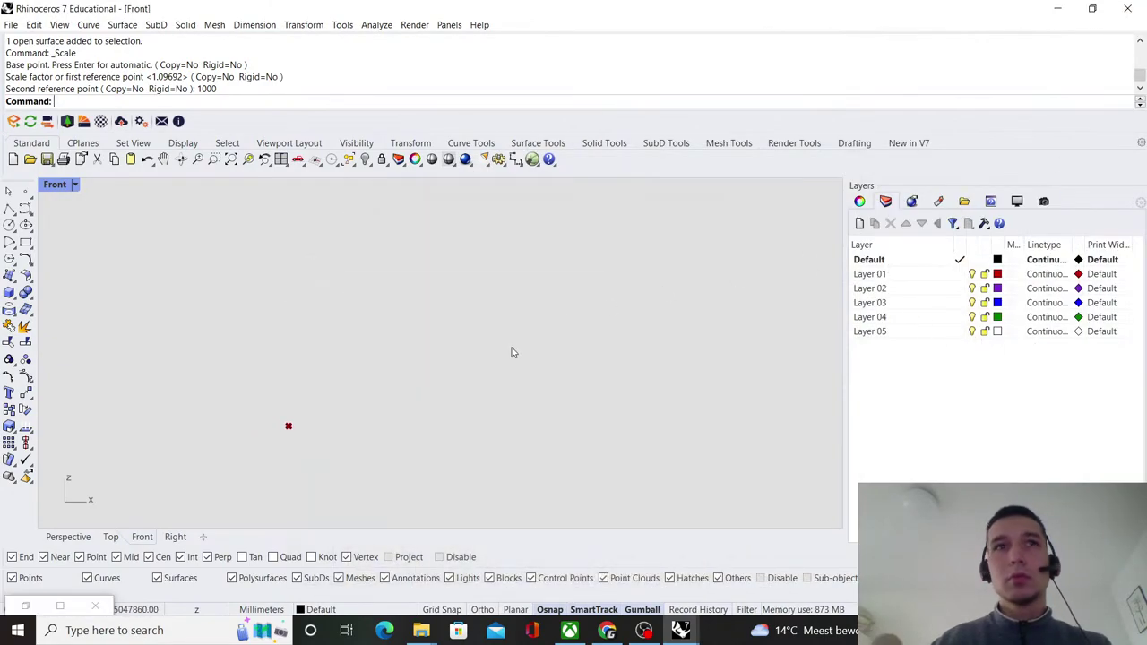
type("S")
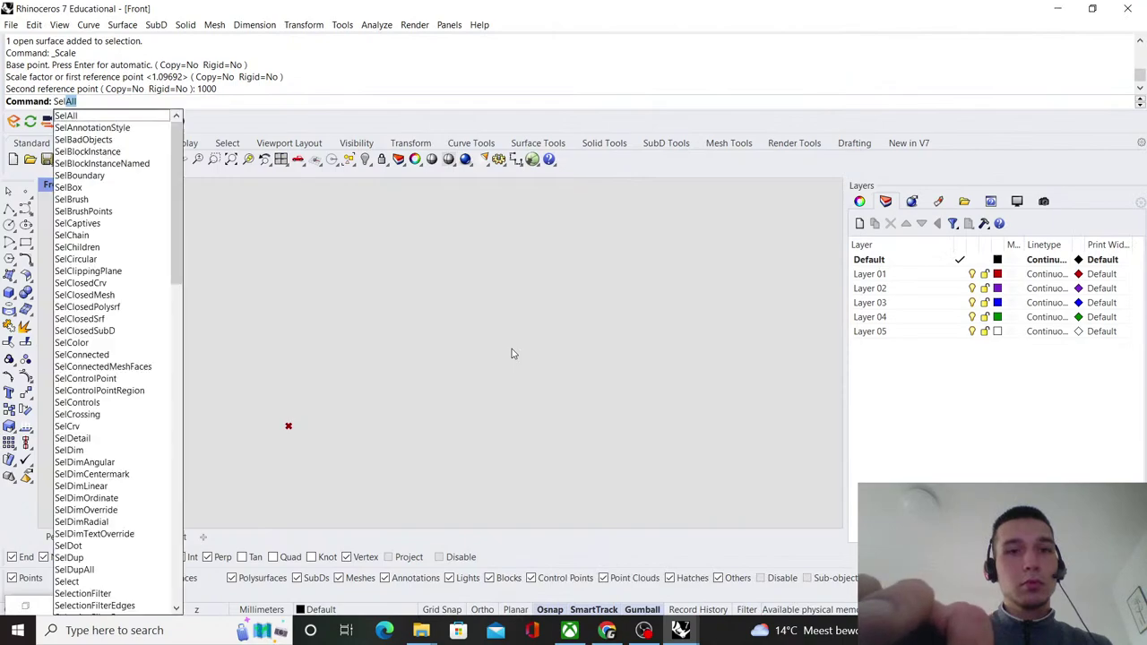
type("Srf")
key("Return")
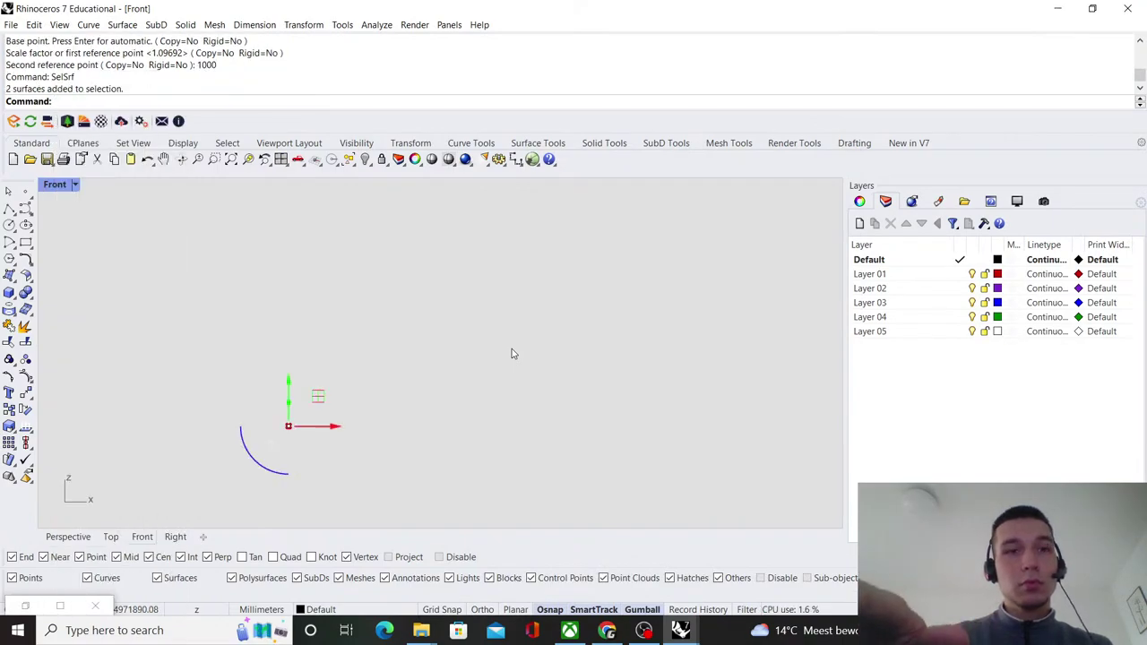
type("ZS")
key("Return")
key("Delete")
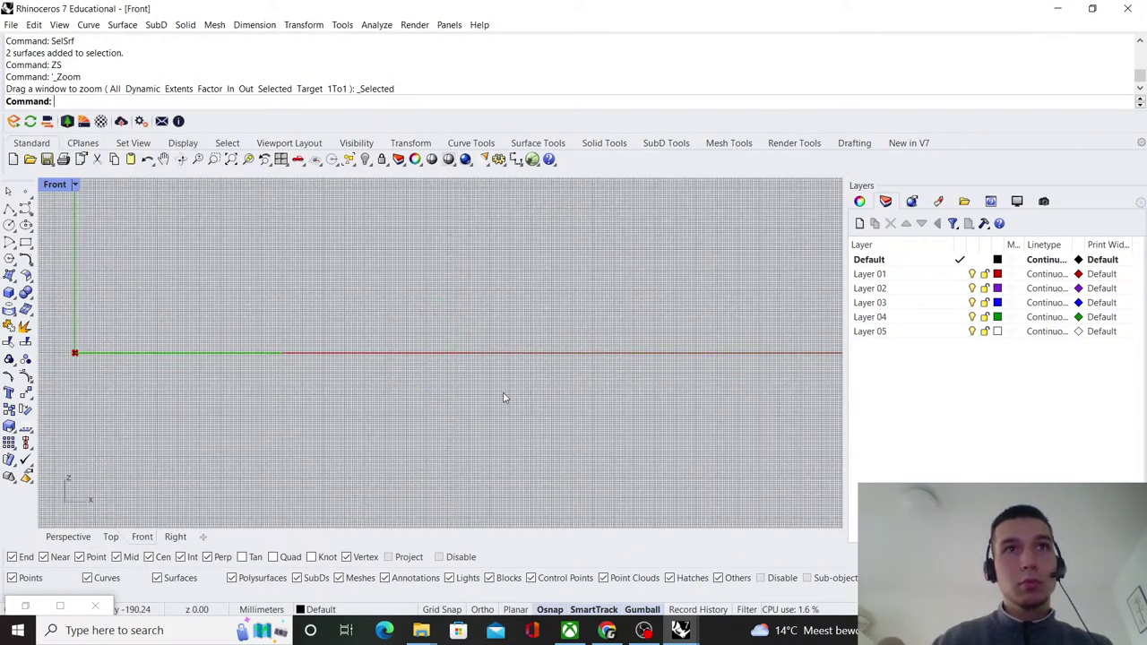
- Return to the Top view and inspect the lower rows of the gradient rhombus picture up close
left_click(111, 537)
scroll(354, 457, "down", 5)
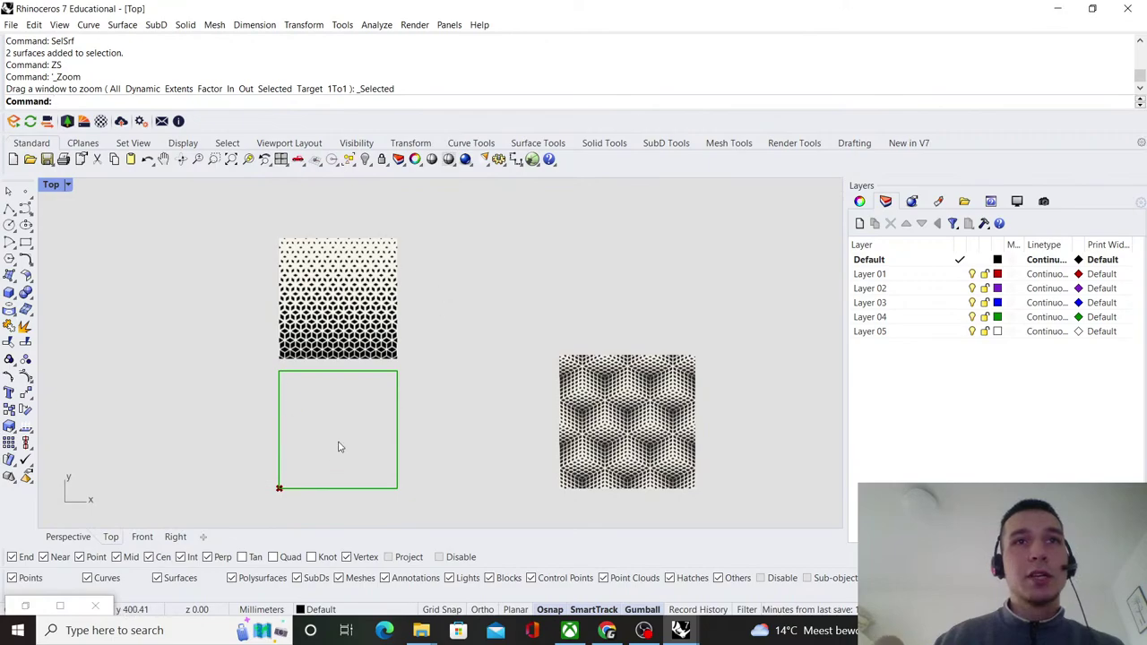
scroll(305, 322, "up", 8)
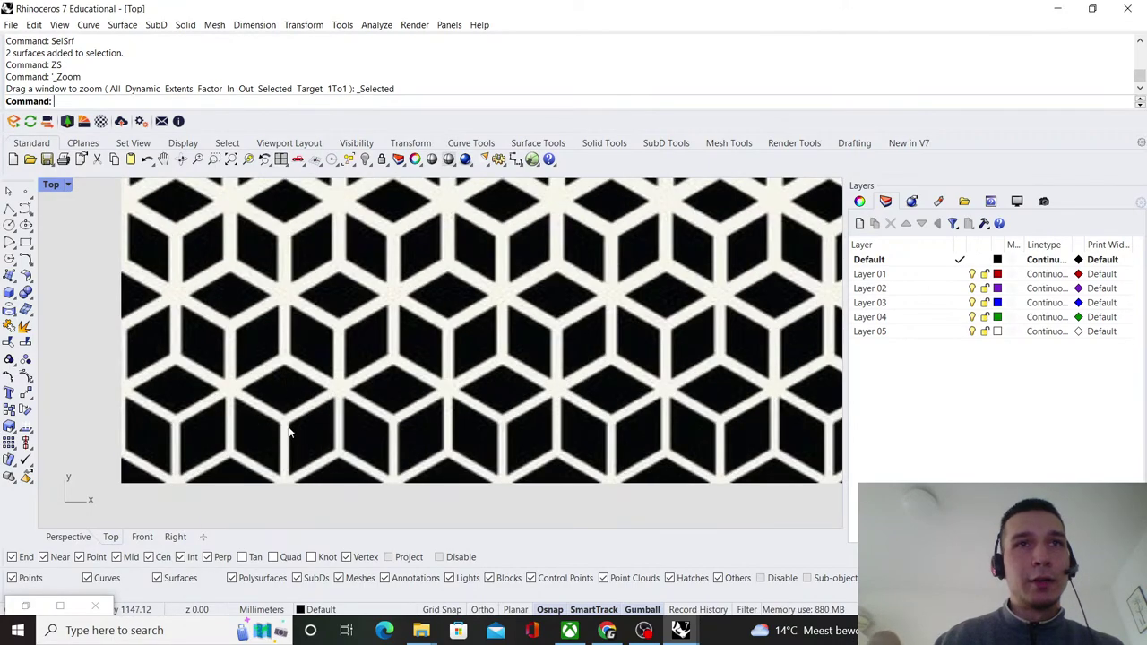
scroll(288, 433, "down", 5)
scroll(311, 405, "up", 5)
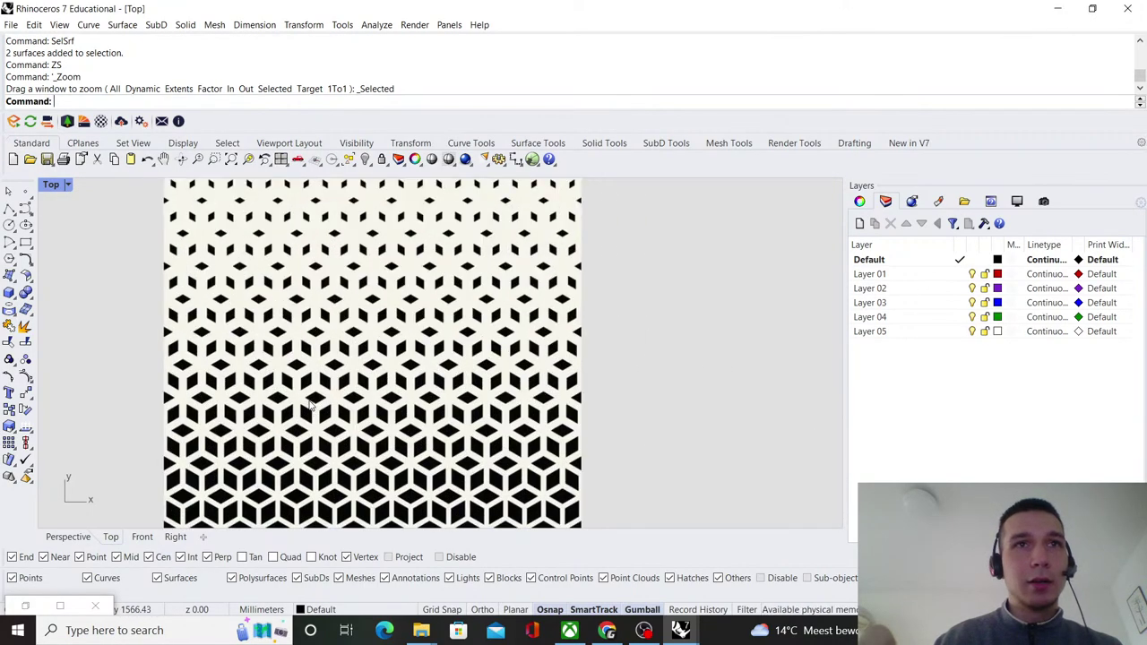
- Examine the gradient rhombus picture up close and as a whole, comparing it with the square below it and the second reference picture
scroll(311, 405, "up", 4)
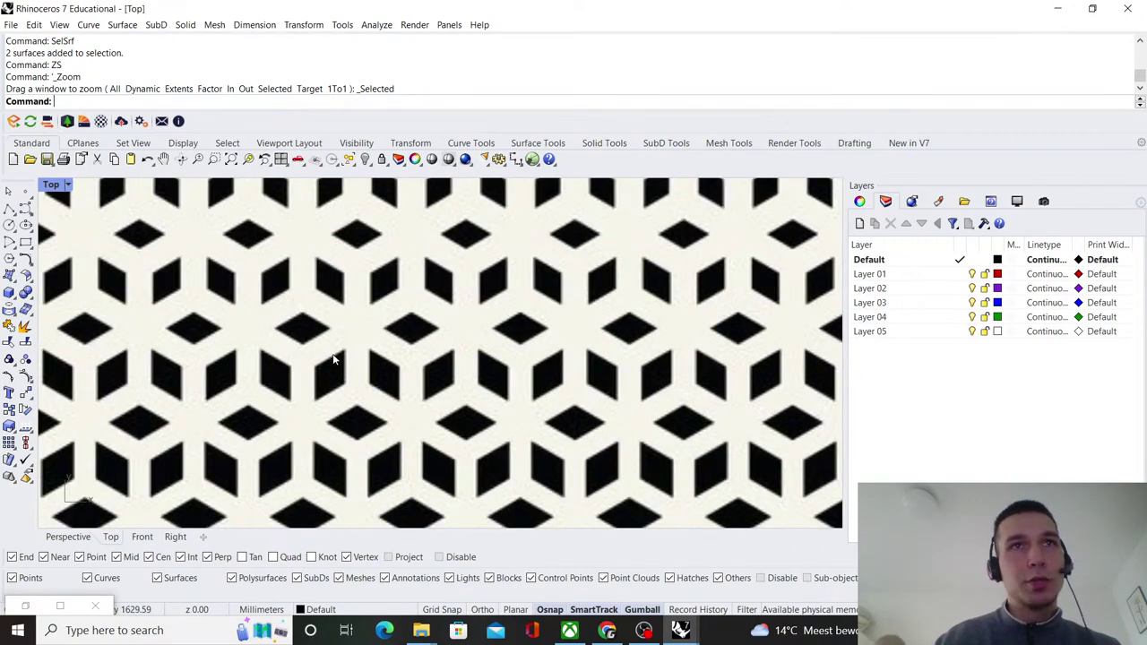
scroll(389, 363, "down", 5)
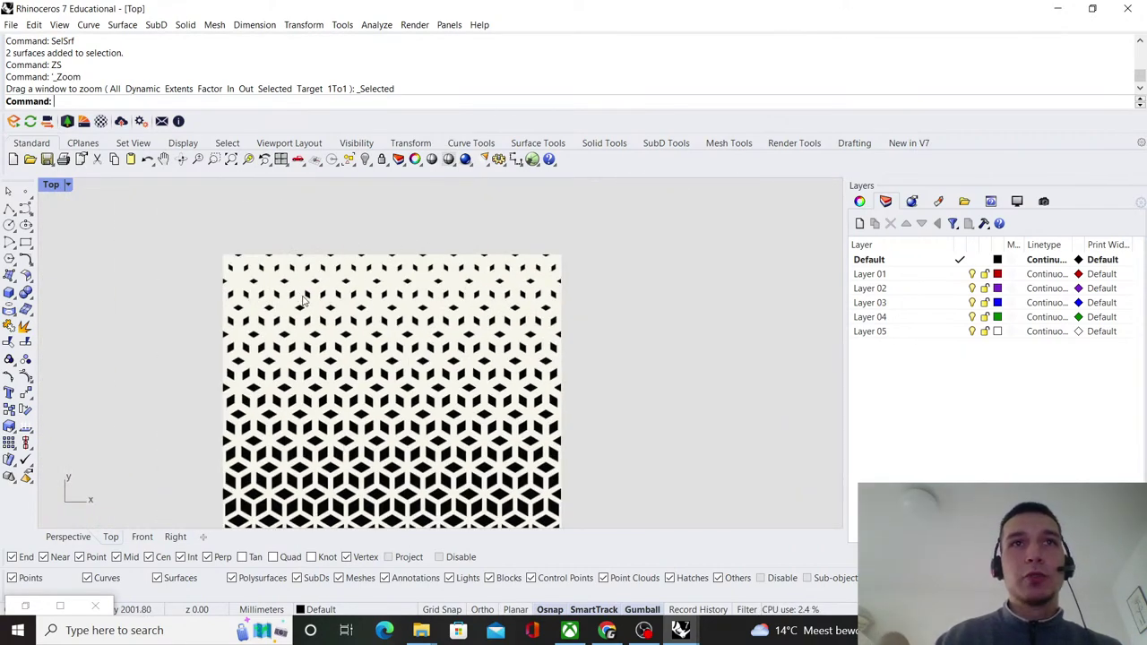
scroll(395, 321, "down", 2)
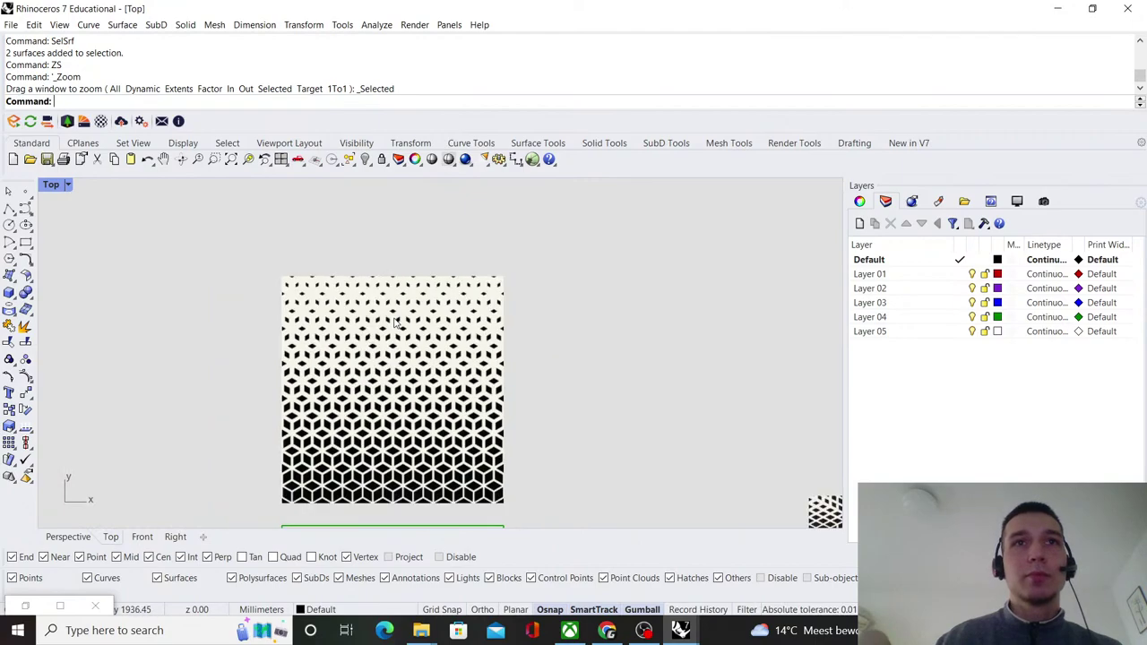
scroll(407, 405, "up", 1)
scroll(408, 405, "down", 2)
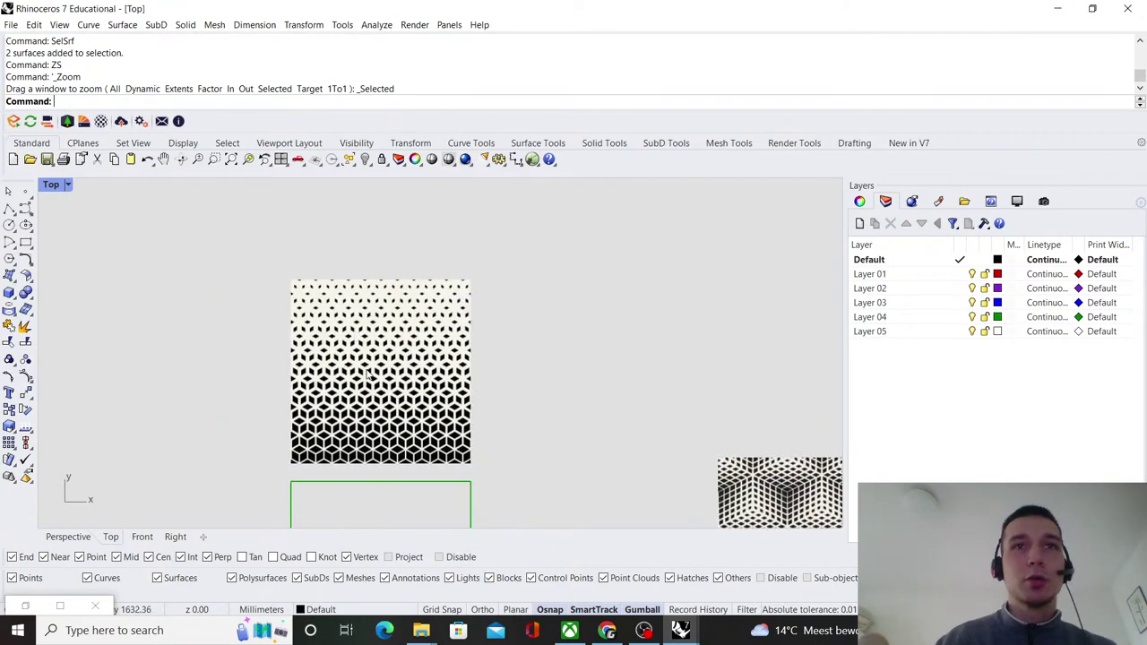
scroll(413, 359, "down", 2)
scroll(431, 304, "up", 1)
scroll(412, 392, "up", 4)
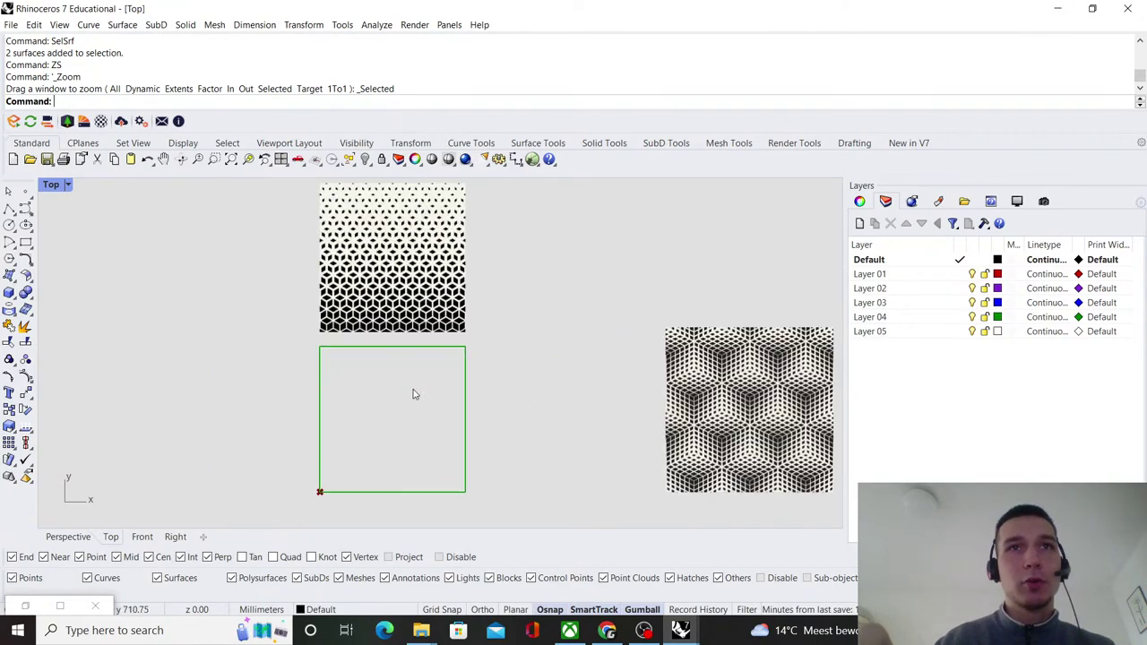
scroll(388, 407, "down", 1)
scroll(383, 416, "up", 1)
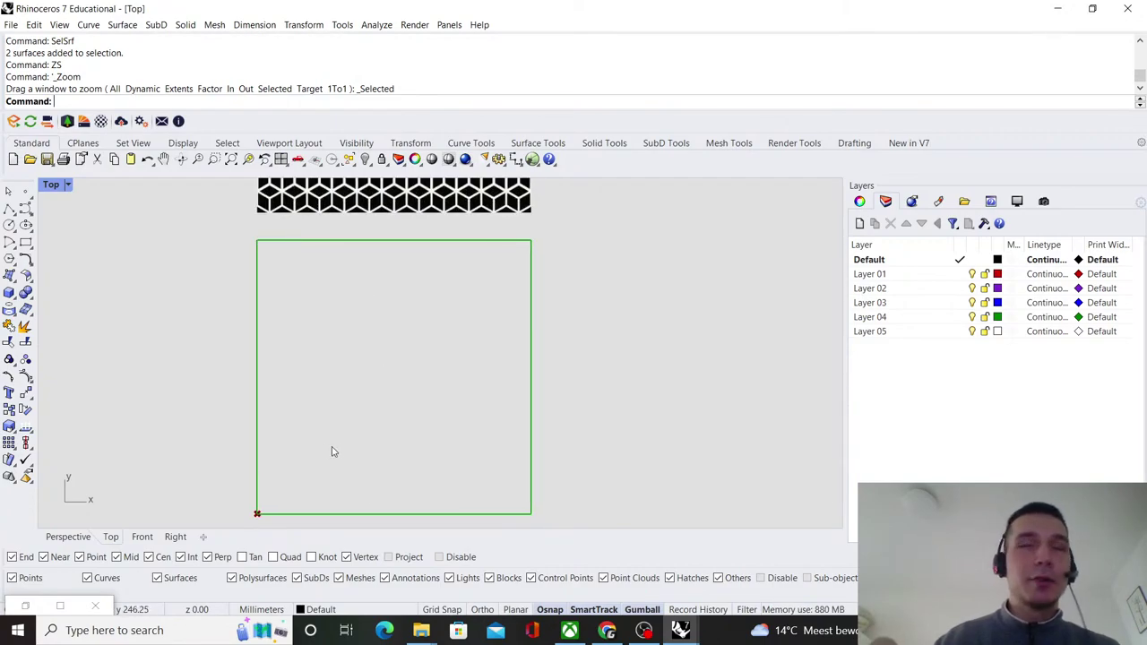
- Bring Grasshopper back and move the Rectangle component together with its 1000 slider up to free space on the canvas
left_click(25, 606)
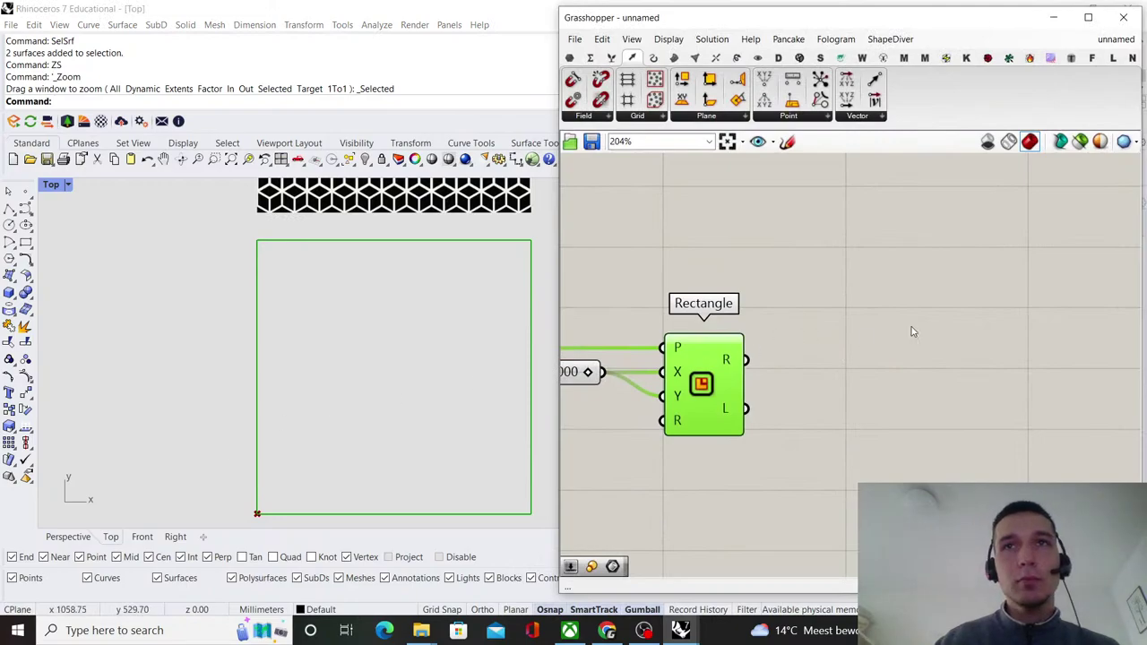
scroll(926, 323, "down", 2)
left_click_drag(908, 401, 737, 347)
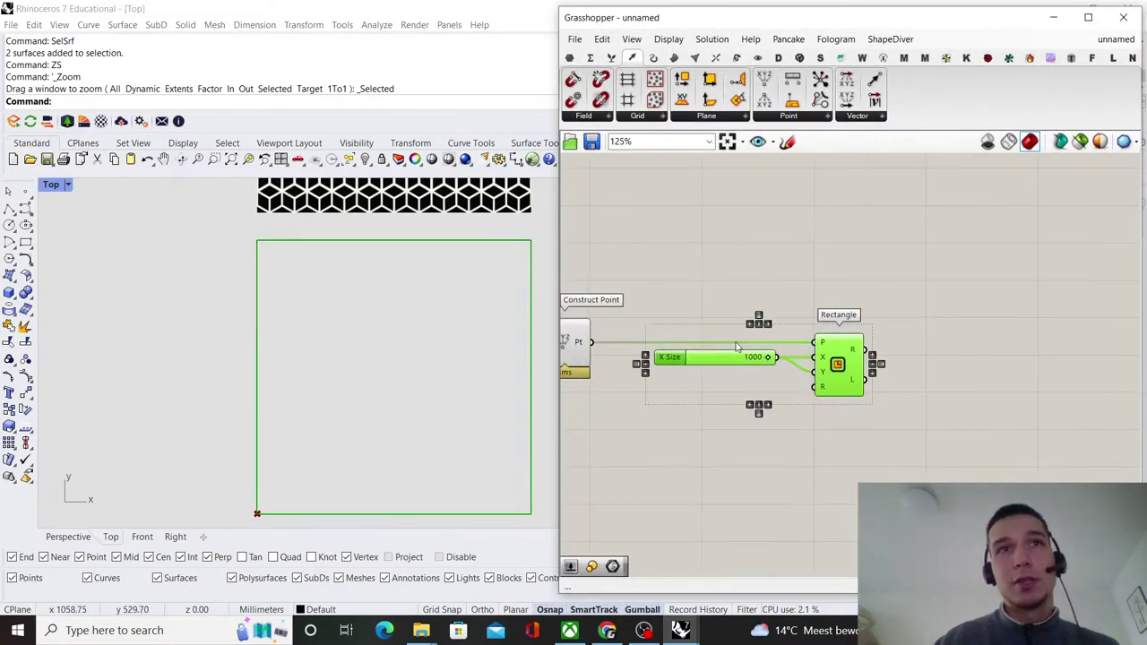
left_click_drag(845, 381, 845, 257)
left_click(947, 274)
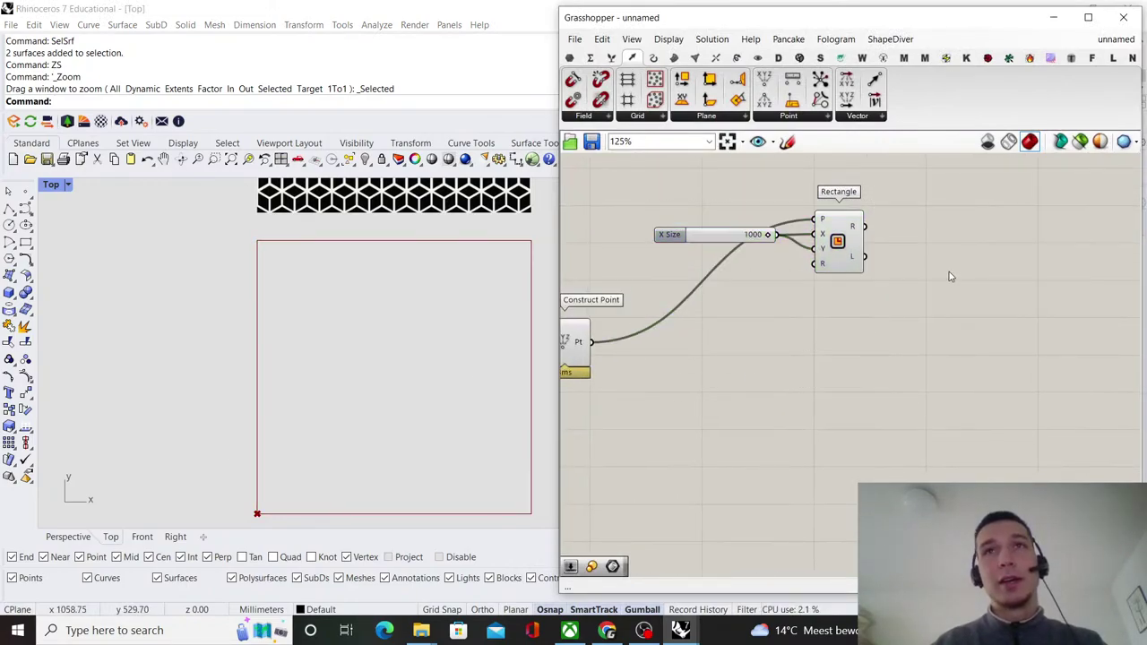
- Place a Hexagonal grid component below the Rectangle and feed the Construct Point output into its plane input
left_click(634, 118)
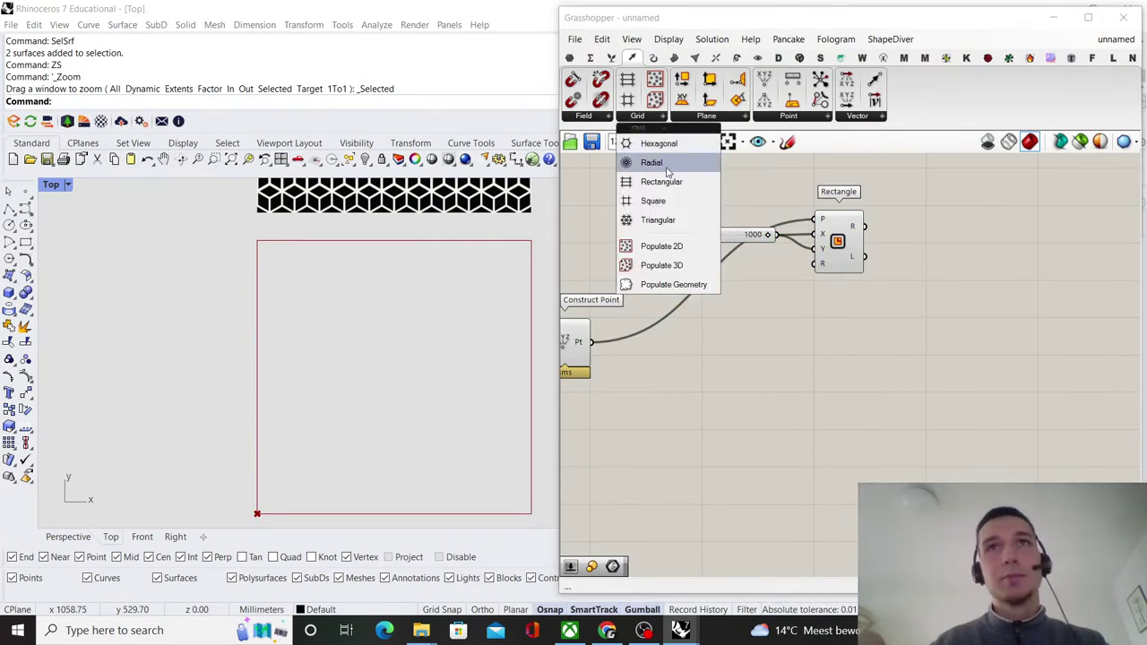
left_click(661, 165)
left_click(836, 409)
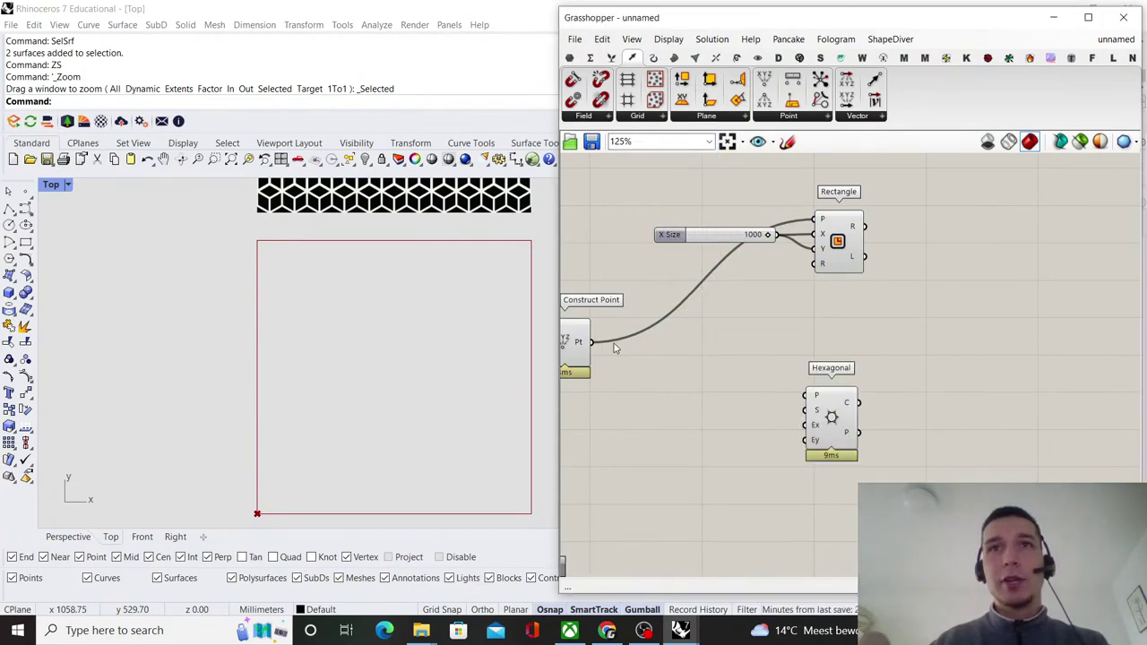
left_click_drag(591, 341, 864, 364)
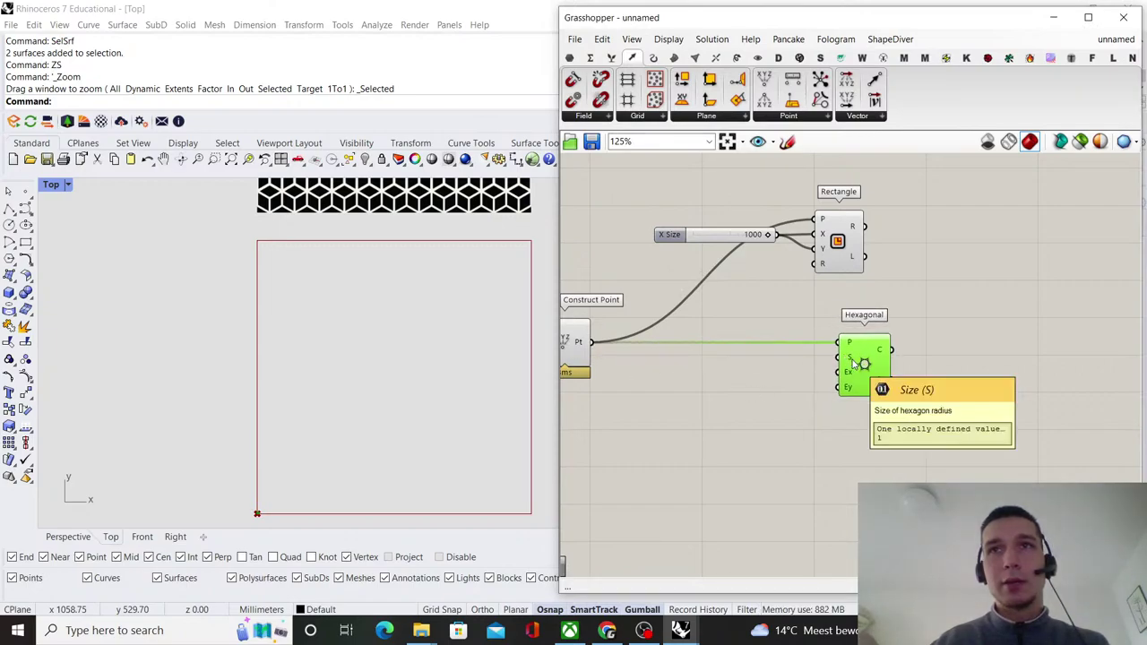
- Add a number slider, connect it to the Hexagonal grid's Size input and set it to 70
double_click(692, 431)
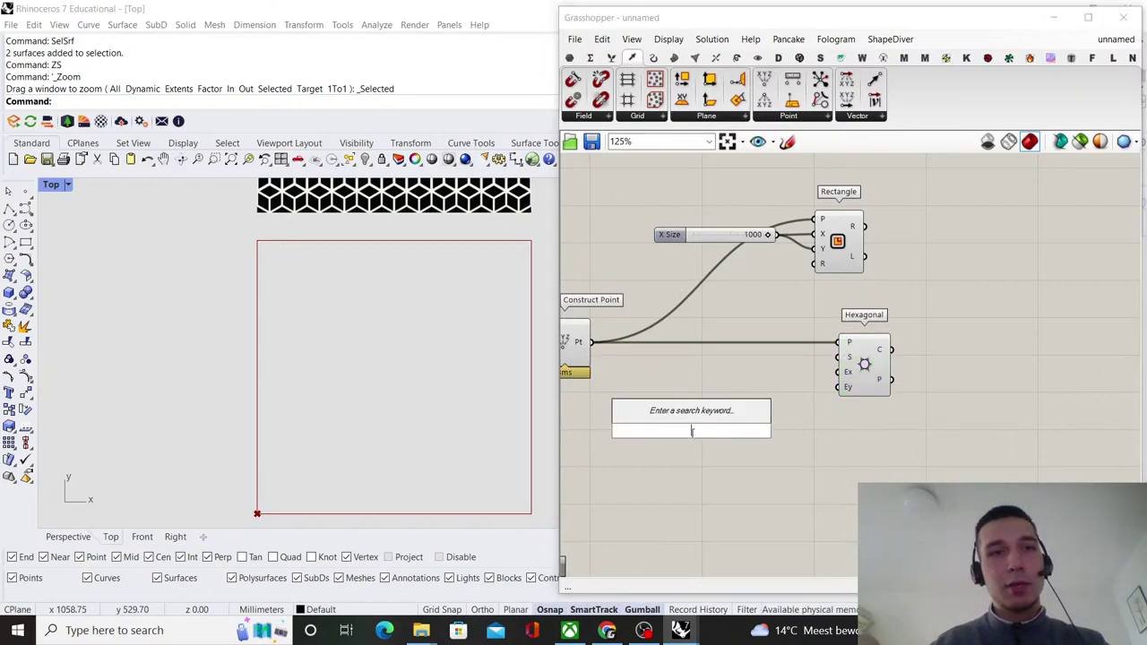
type("100")
key("Return")
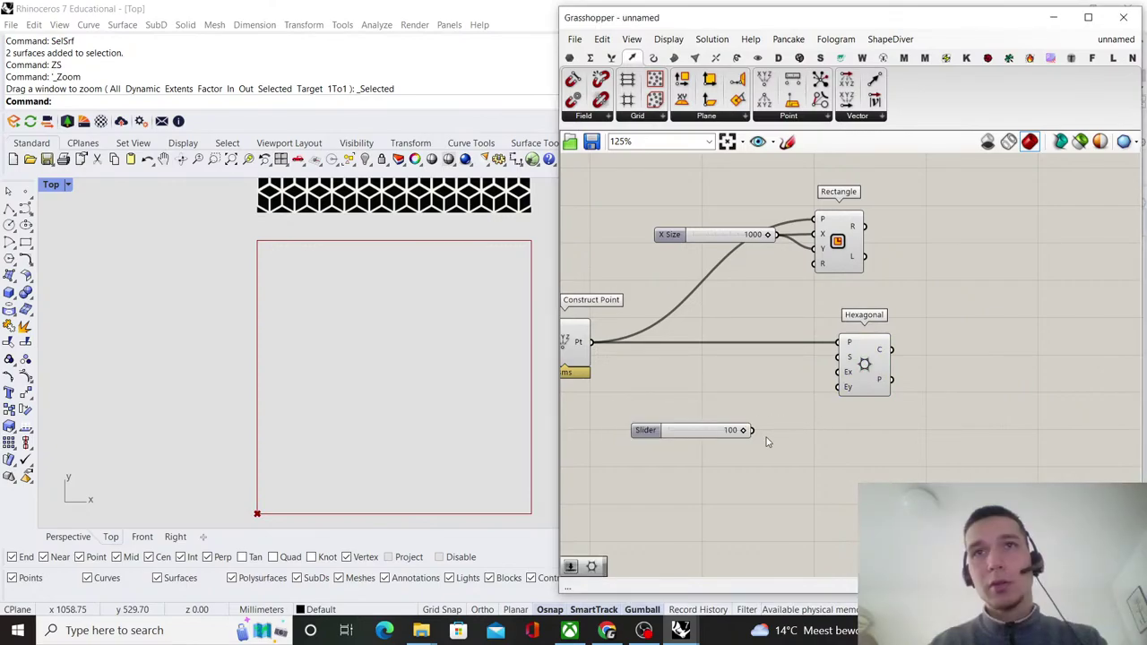
left_click_drag(756, 431, 840, 356)
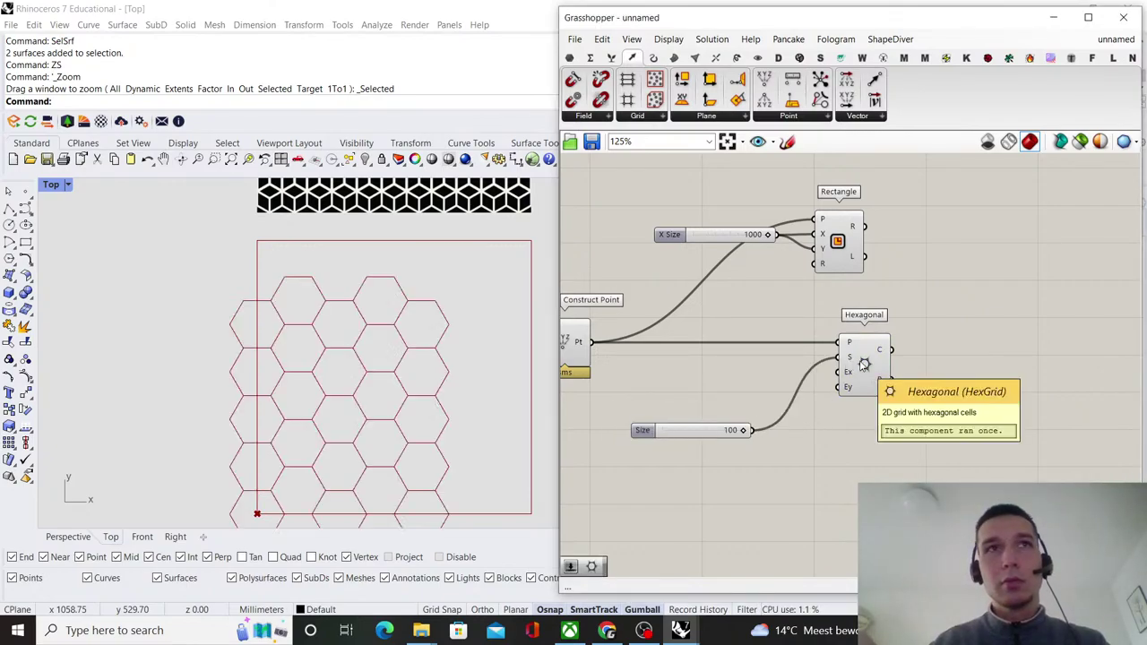
scroll(733, 427, "up", 2)
scroll(746, 435, "up", 3)
left_click_drag(751, 434, 688, 435)
- Compare the orientation of the hexagonal cells with the lower rows of the gradient rhombus picture
scroll(318, 448, "up", 1)
scroll(331, 488, "down", 4)
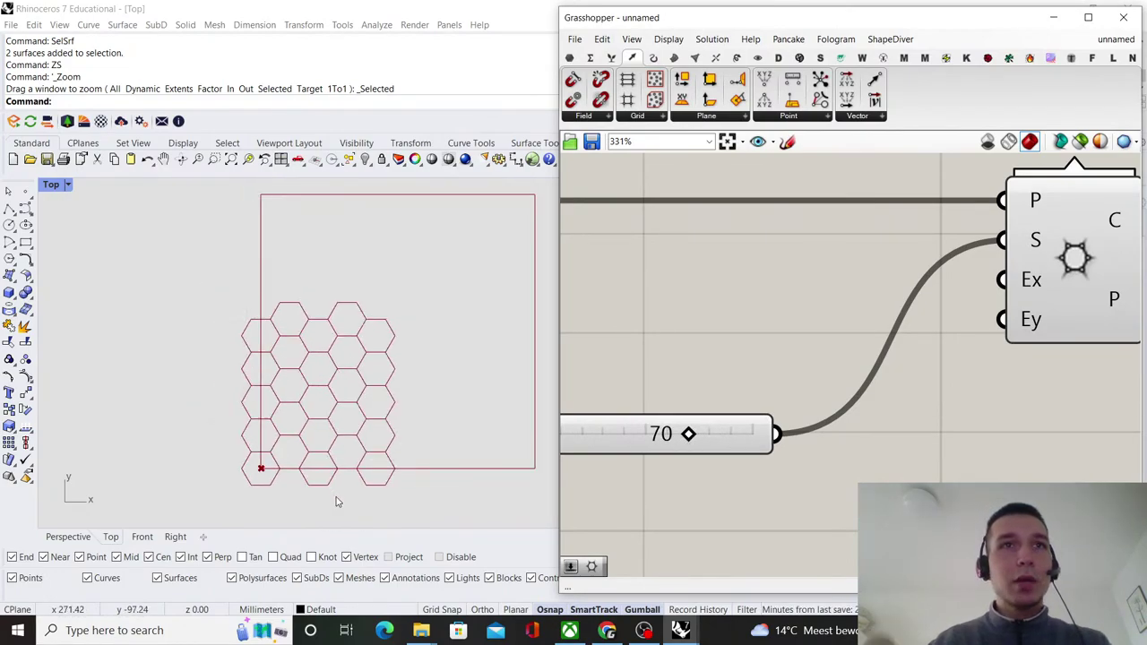
scroll(353, 368, "up", 6)
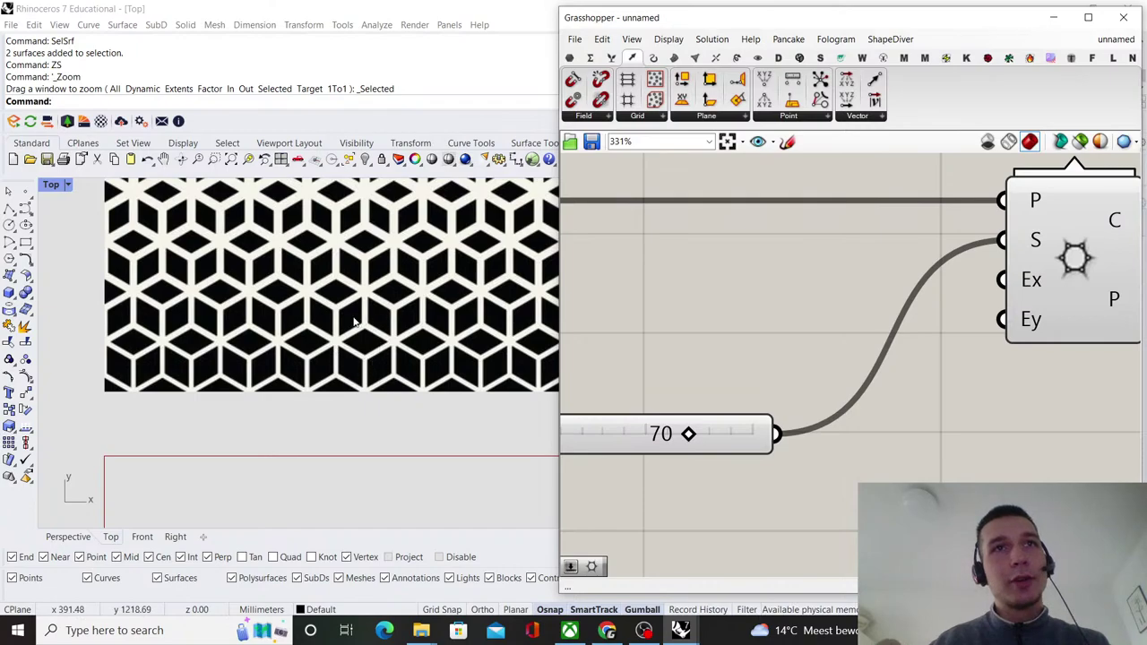
scroll(368, 421, "down", 6)
scroll(366, 448, "up", 2)
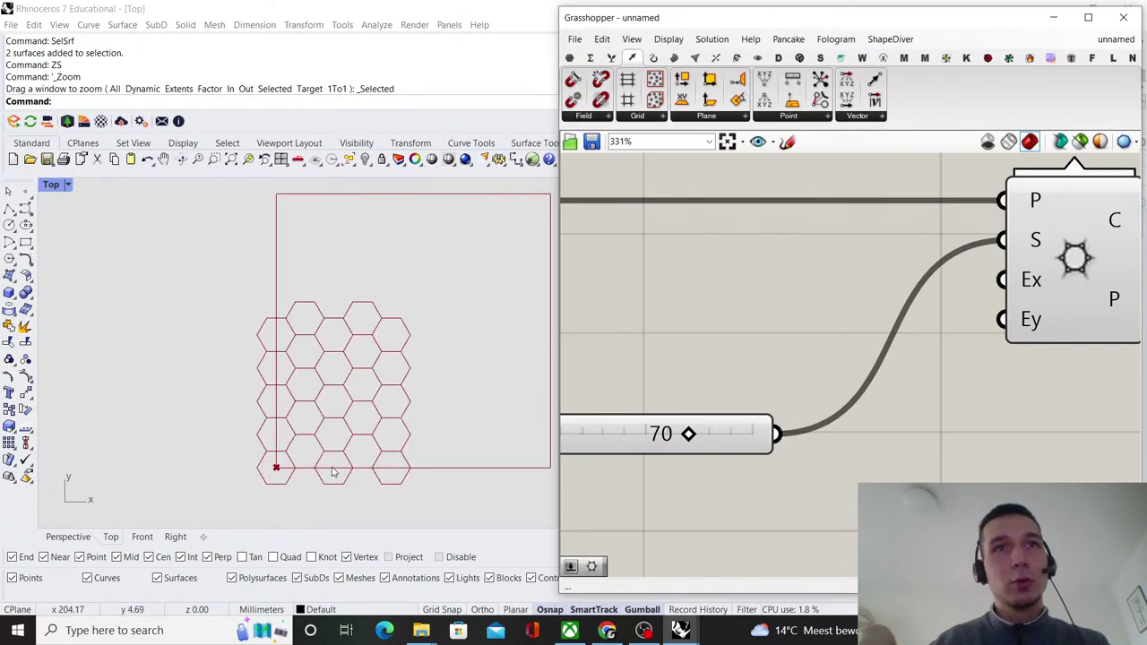
scroll(341, 466, "down", 2)
- Insert a Rotate component between Construct Point and Hexagonal, using the point as both geometry and rotation plane
scroll(594, 329, "down", 5)
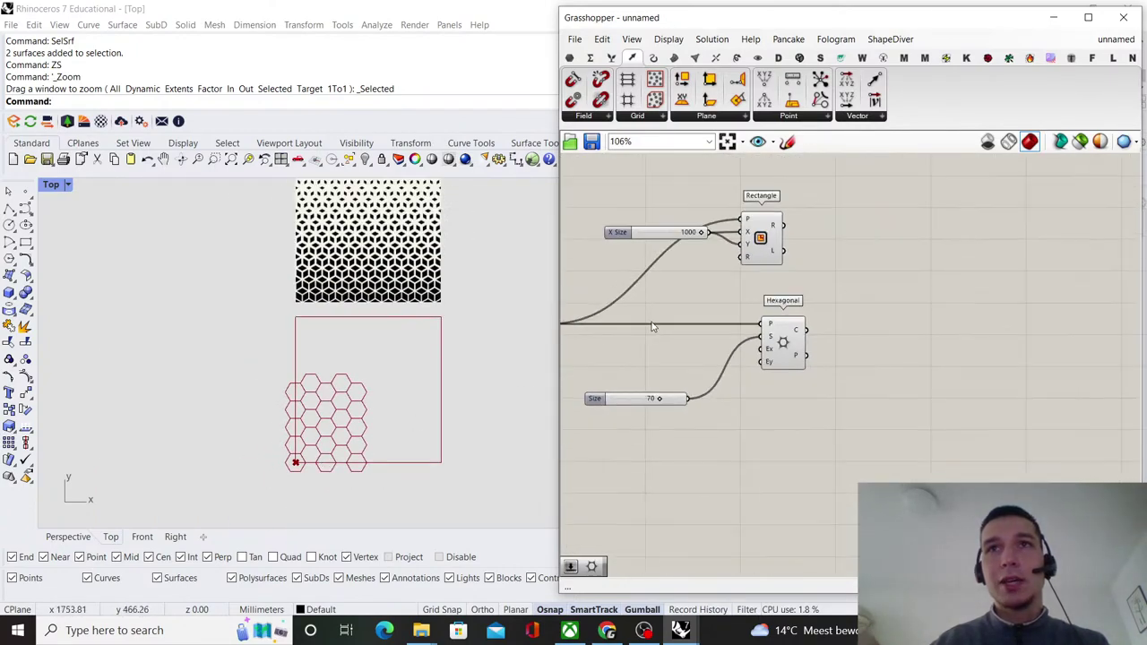
double_click(728, 371)
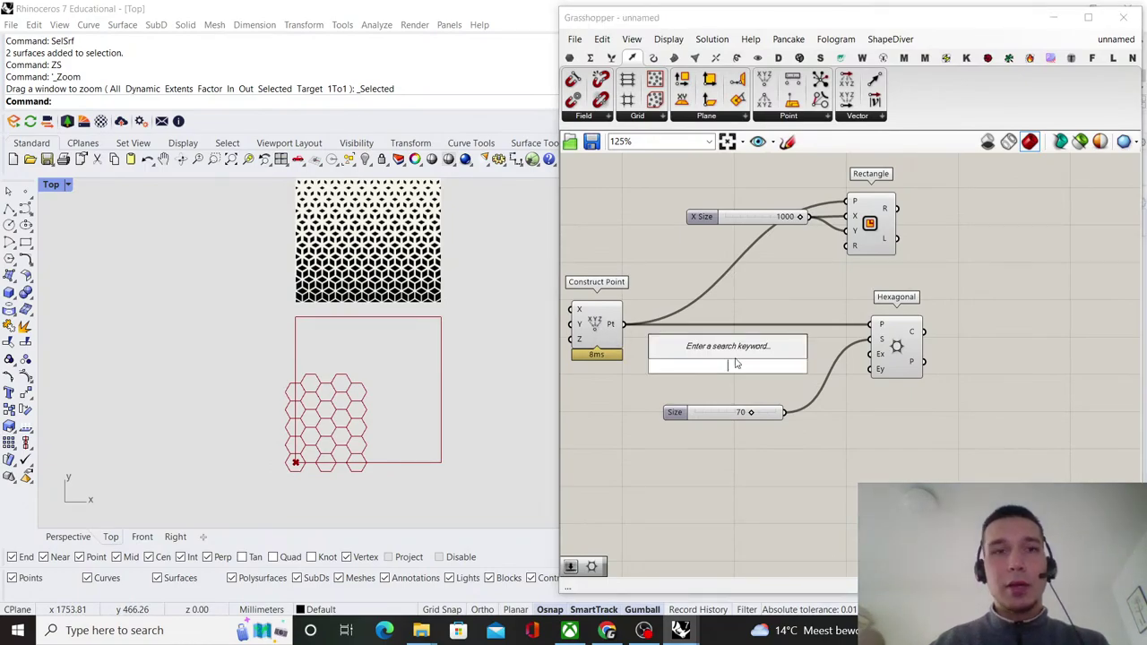
type("rotate")
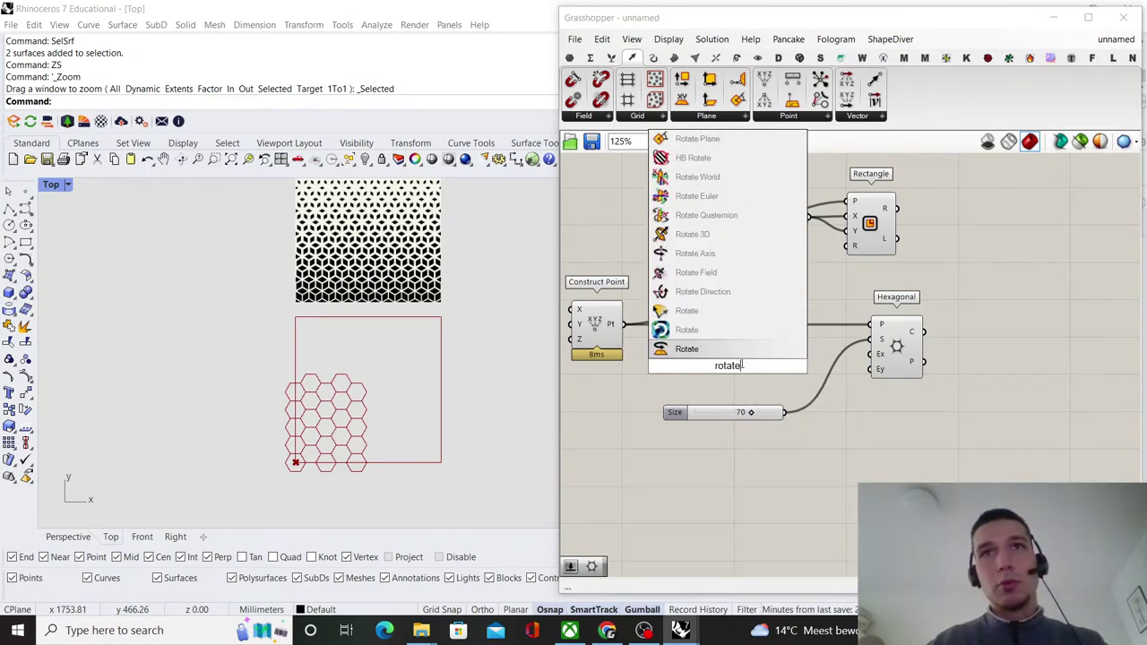
key("Return")
left_click_drag(679, 337, 702, 351)
left_click_drag(728, 363, 762, 336)
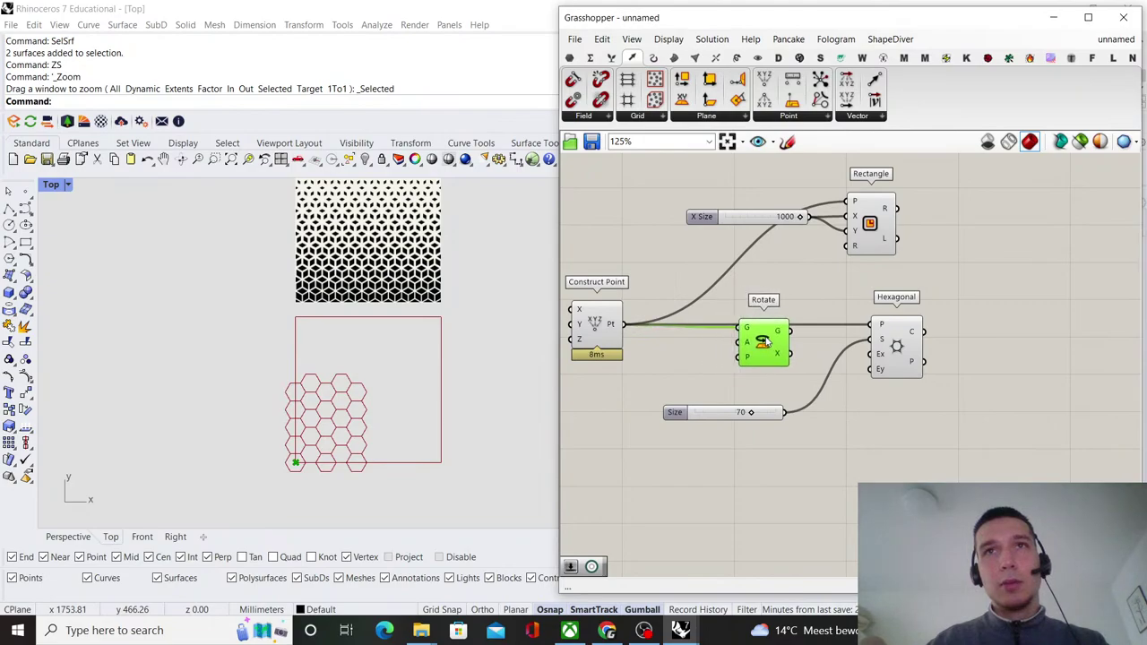
left_click_drag(625, 324, 738, 352)
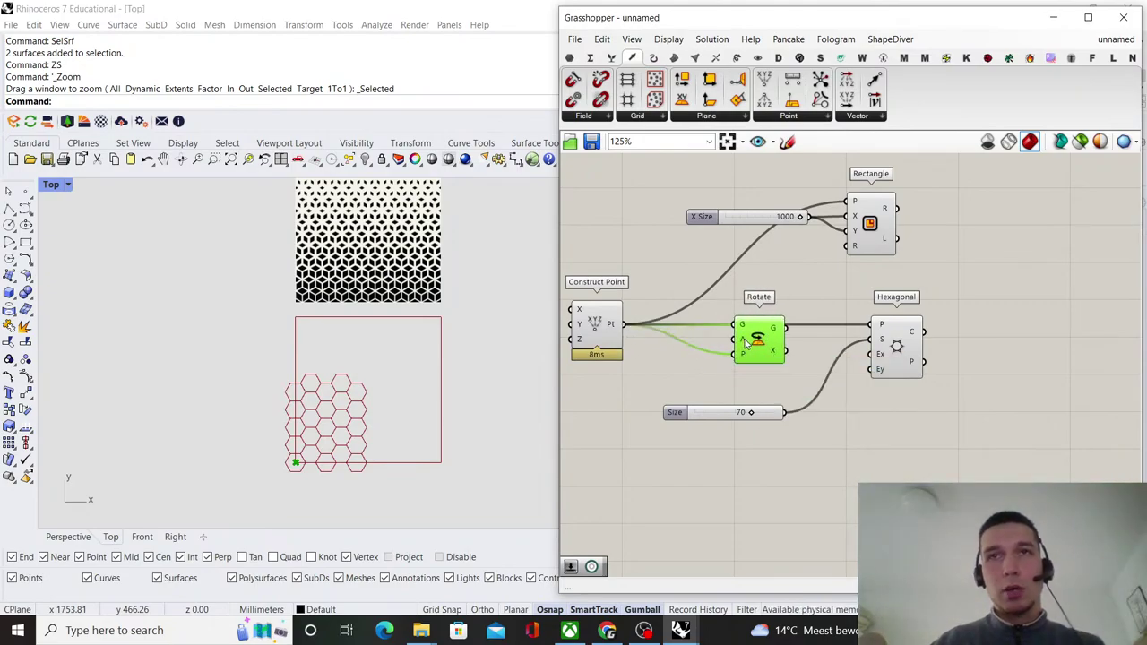
left_click_drag(896, 336, 903, 339)
left_click(802, 329)
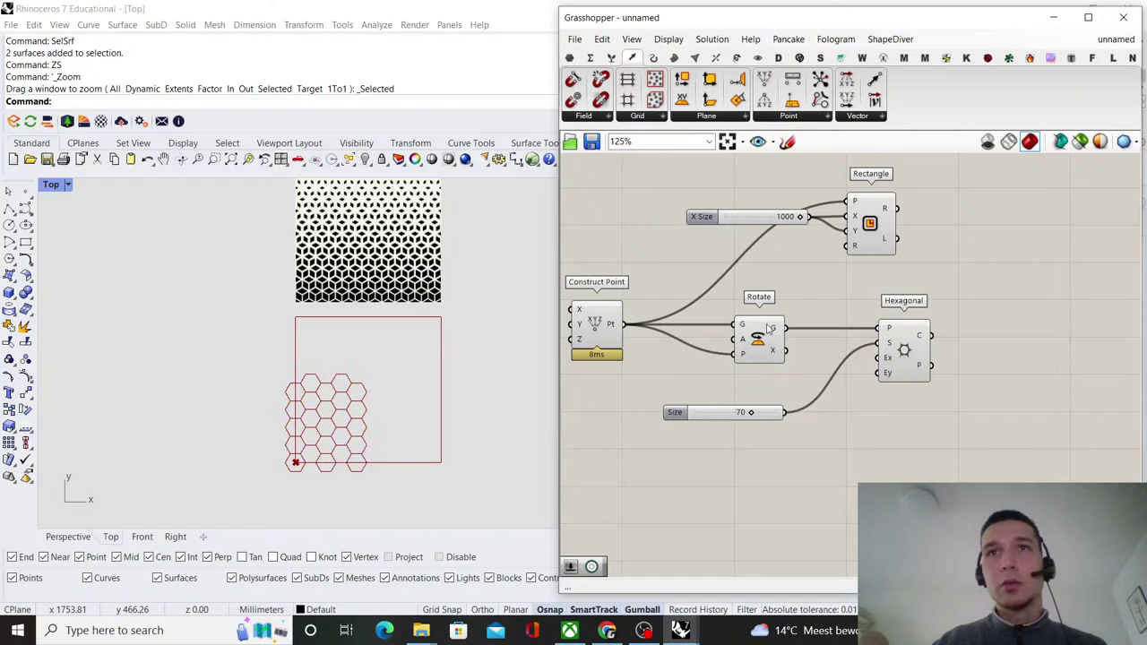
- Insert an XY Plane component between Construct Point and the Rotate component's geometry input
left_click(775, 329)
left_click(796, 314)
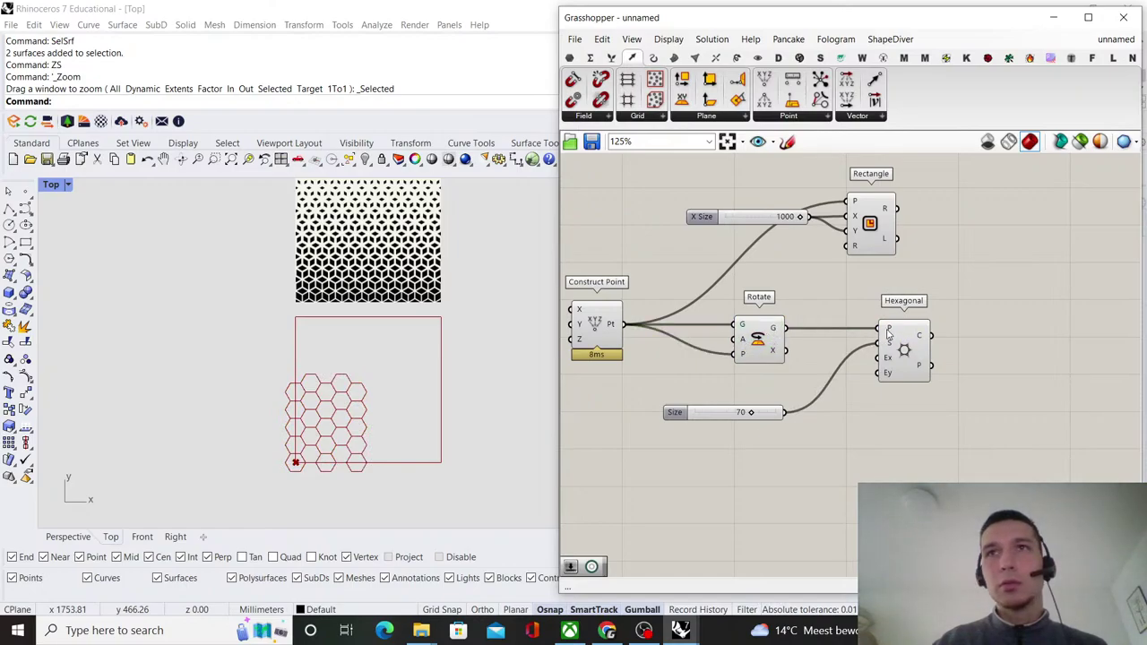
left_click(770, 333)
left_click(767, 288)
right_click_drag(767, 289, 787, 297)
double_click(806, 287)
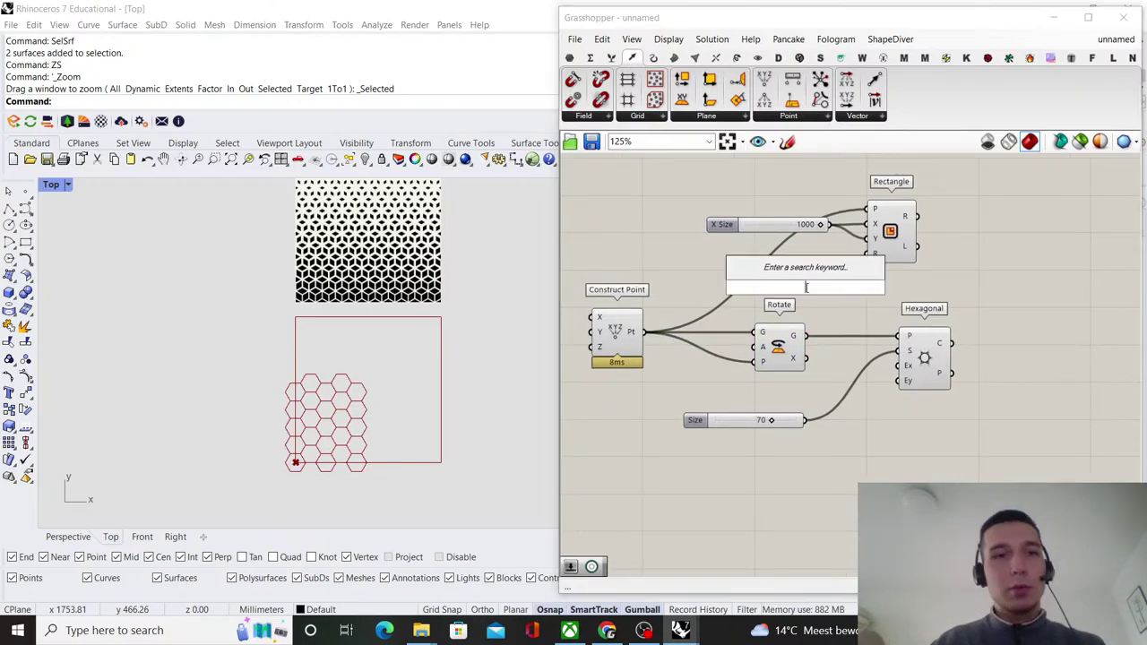
type("z")
key("BackSpace")
type("xy")
left_click(800, 269)
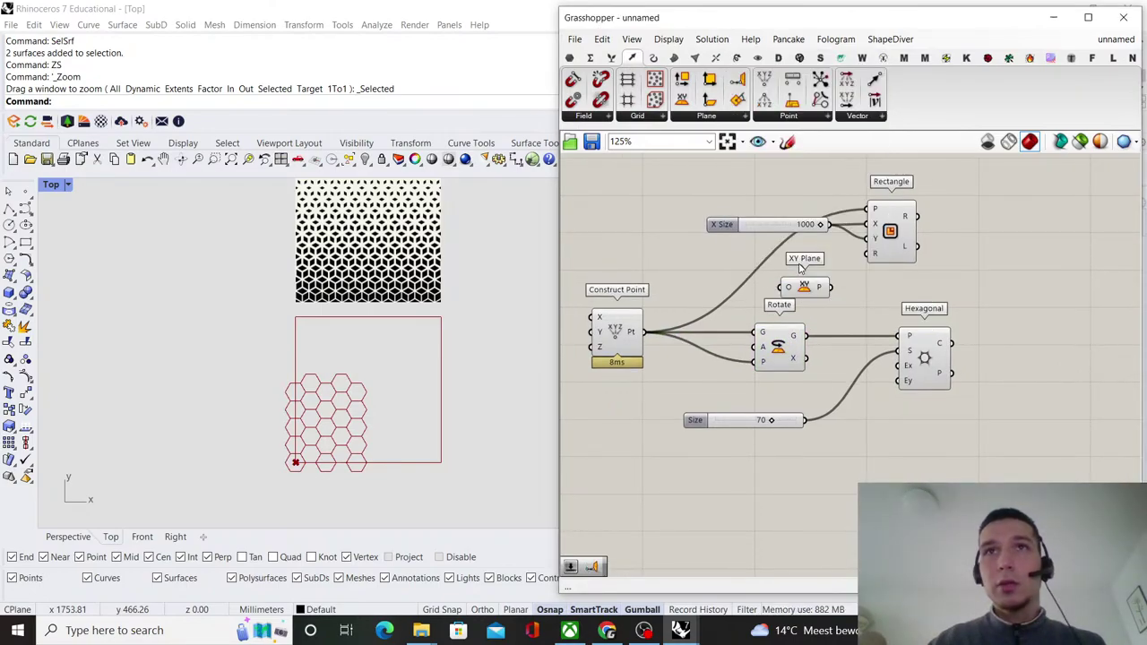
left_click_drag(708, 318, 758, 333)
left_click(806, 310)
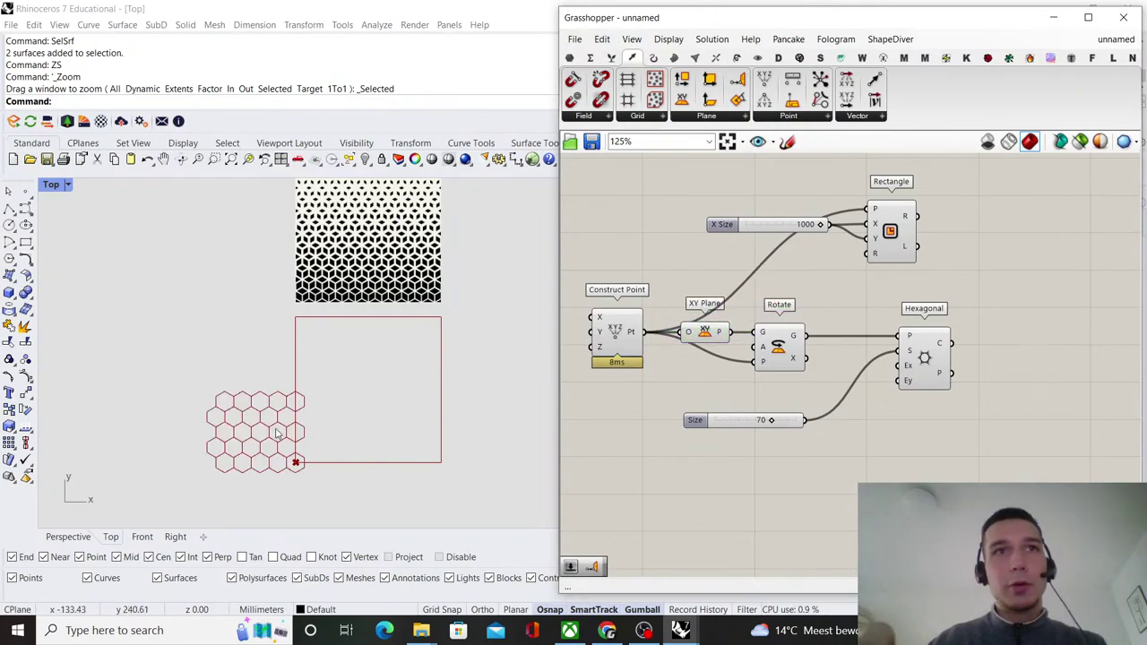
- Inspect the rotated hexagonal grid and connect the 1000 slider to the X input of Construct Point
scroll(272, 448, "up", 10)
scroll(358, 479, "down", 6)
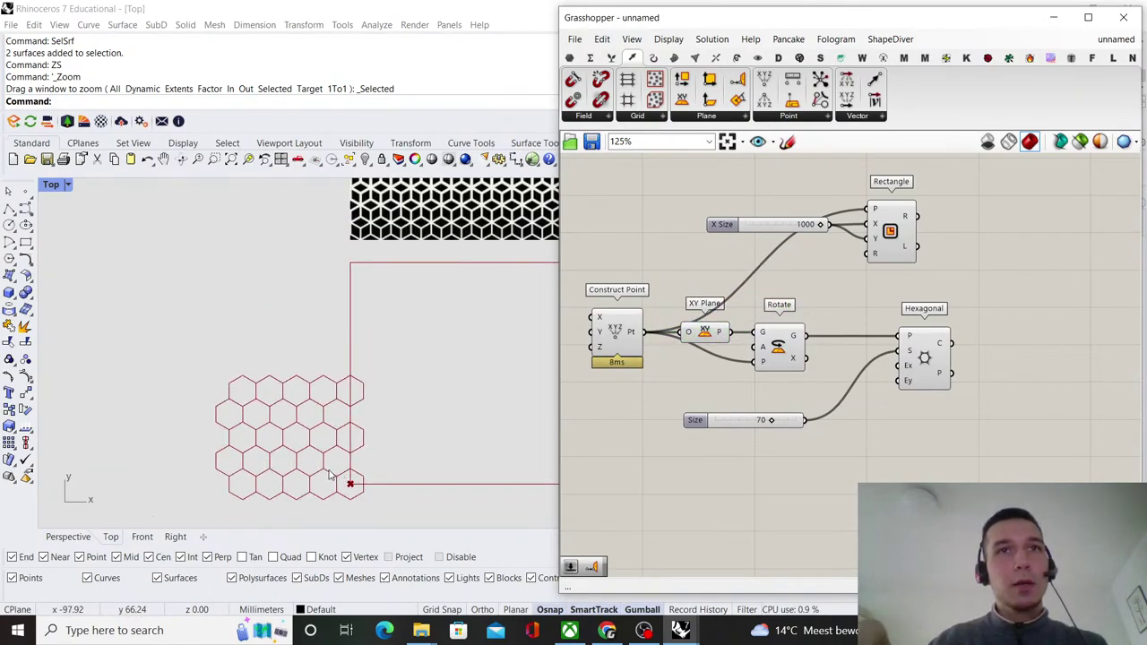
scroll(350, 430, "up", 4)
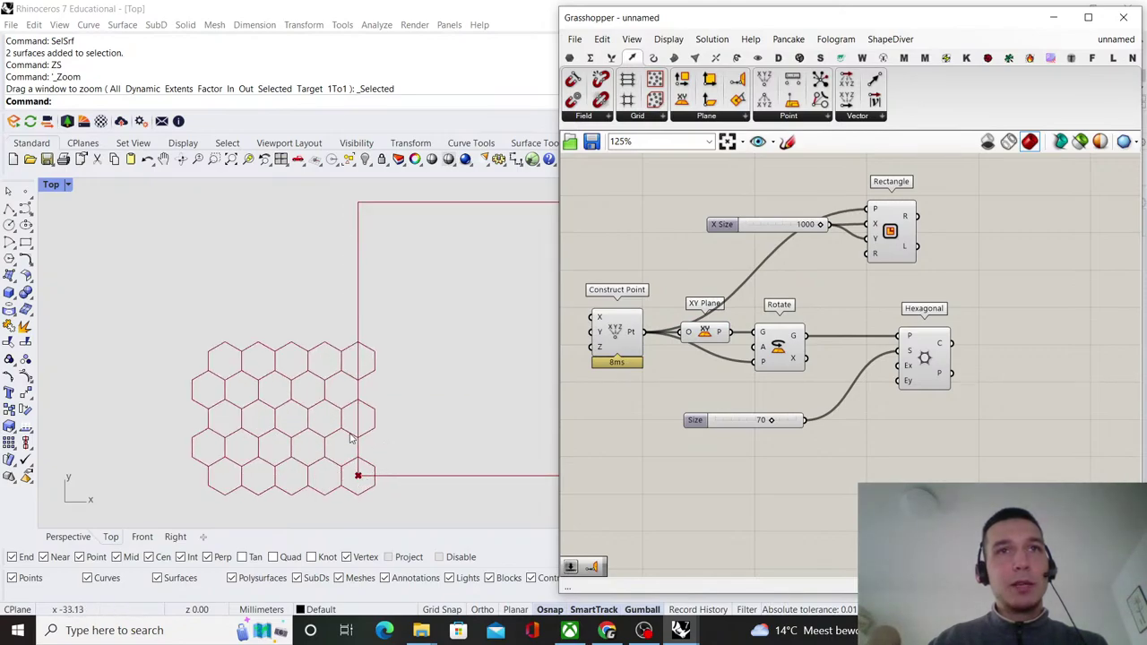
scroll(748, 394, "down", 2)
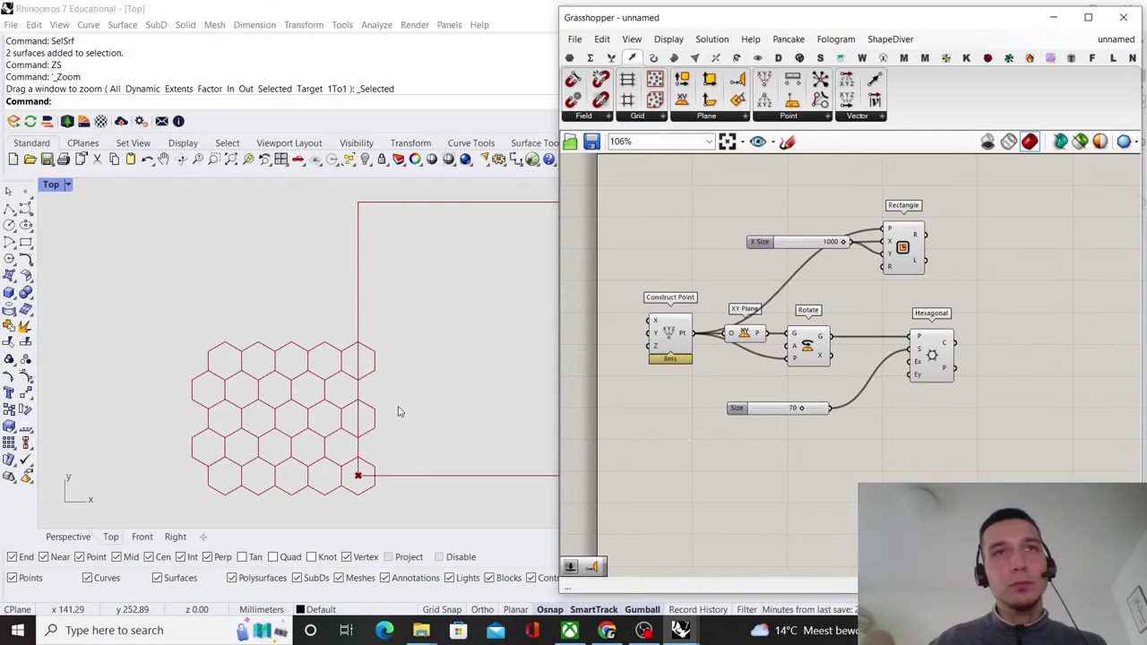
scroll(829, 312, "down", 2)
left_click_drag(755, 300, 617, 363)
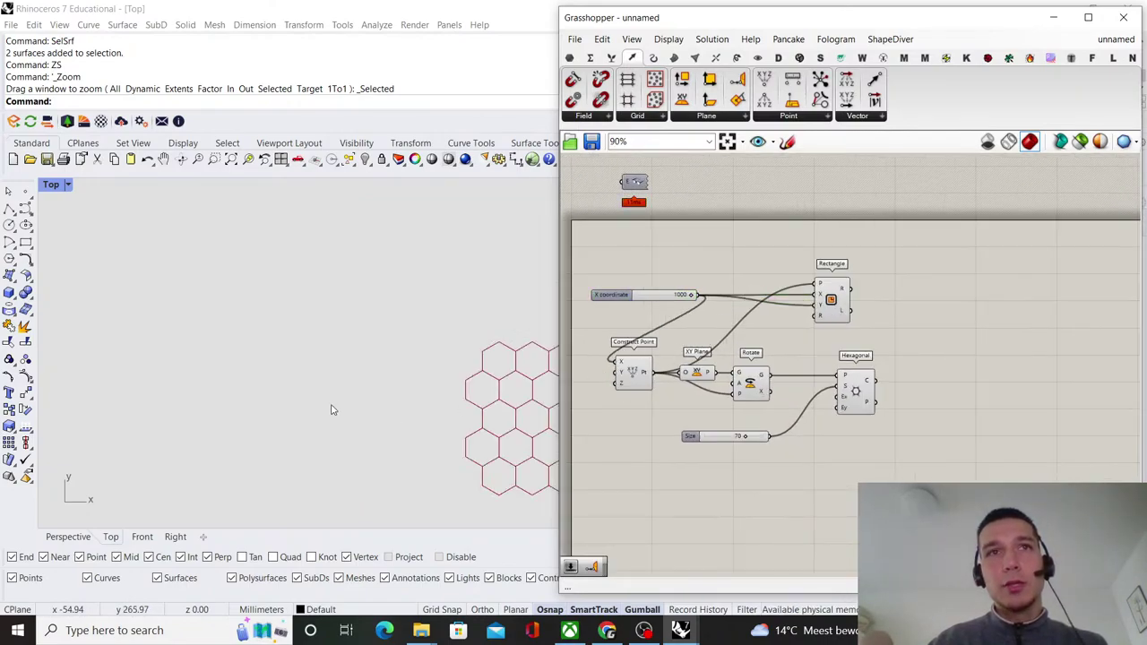
scroll(294, 422, "down", 3)
- Delete the Rectangle component from the definition
left_click(842, 300)
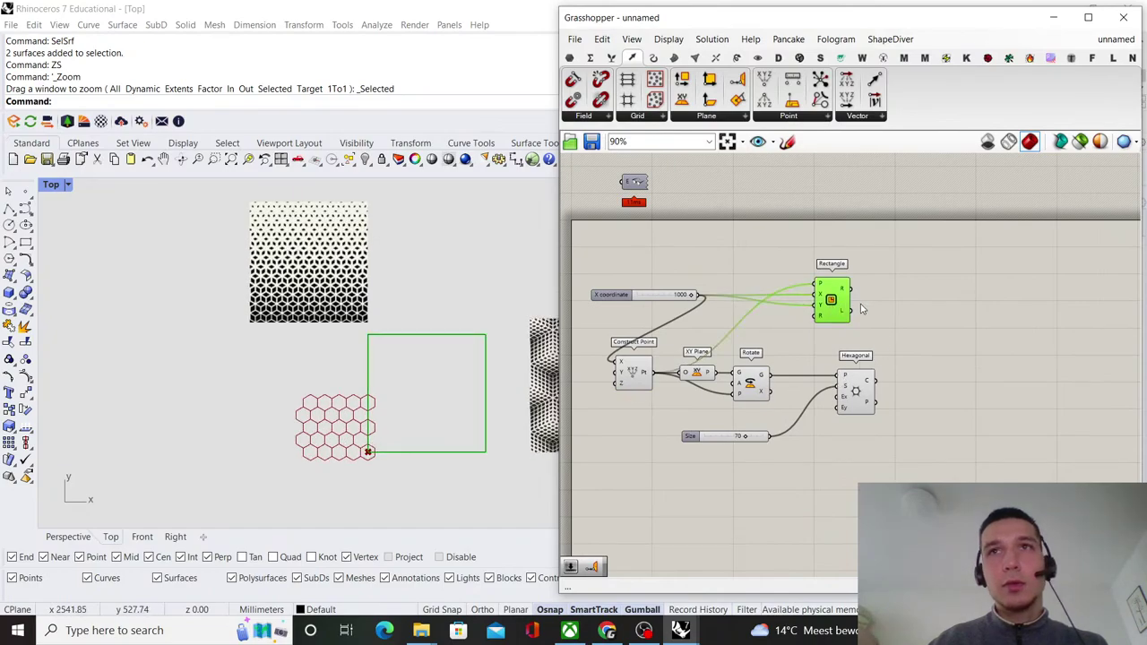
key("Delete")
scroll(343, 439, "up", 2)
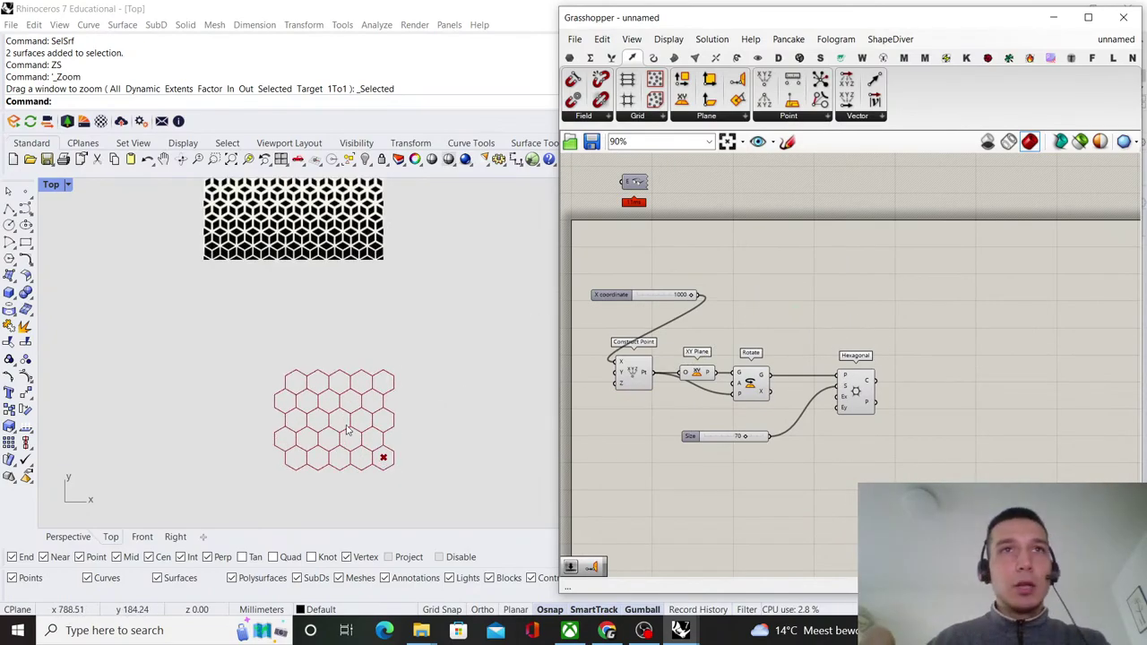
- Place the 1000 slider beside Construct Point, in line with its X input
right_click_drag(845, 293, 928, 273)
scroll(789, 313, "up", 1)
left_click_drag(728, 276, 614, 354)
left_click_drag(975, 459, 643, 328)
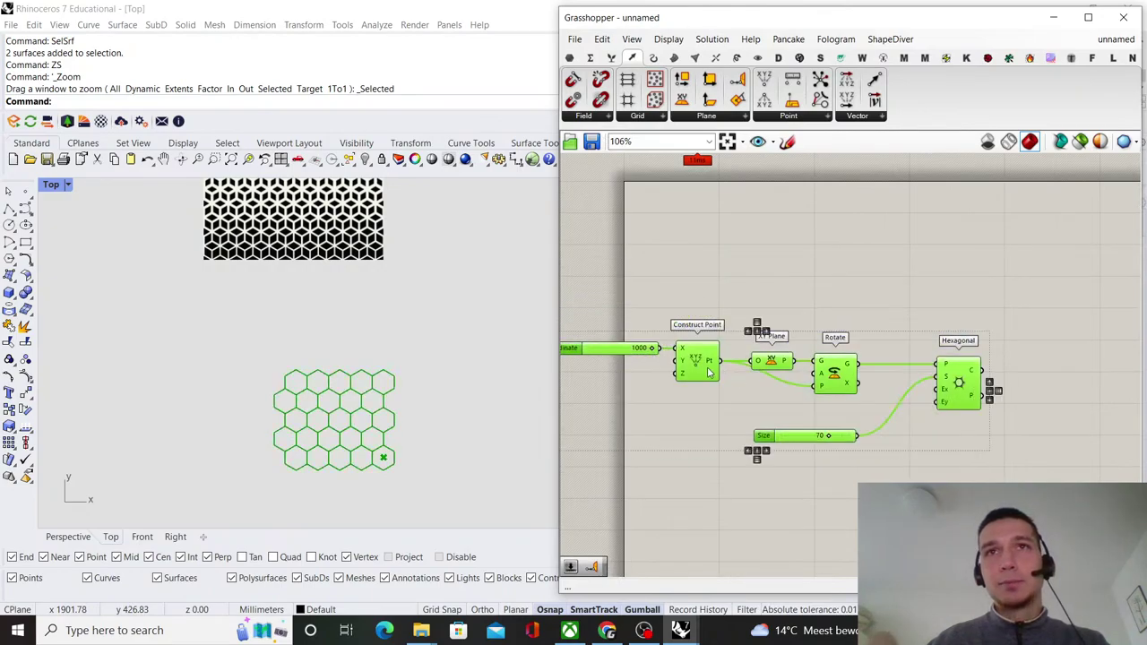
left_click_drag(757, 333, 876, 333)
left_click(914, 314)
- Add two number sliders with value 12 and connect them to the Extent X and Extent Y inputs of Hexagonal
scroll(945, 336, "down", 1)
right_click_drag(946, 335, 865, 368)
scroll(900, 379, "up", 3)
left_click(891, 394)
right_click_drag(954, 392, 893, 354)
scroll(893, 353, "up", 2)
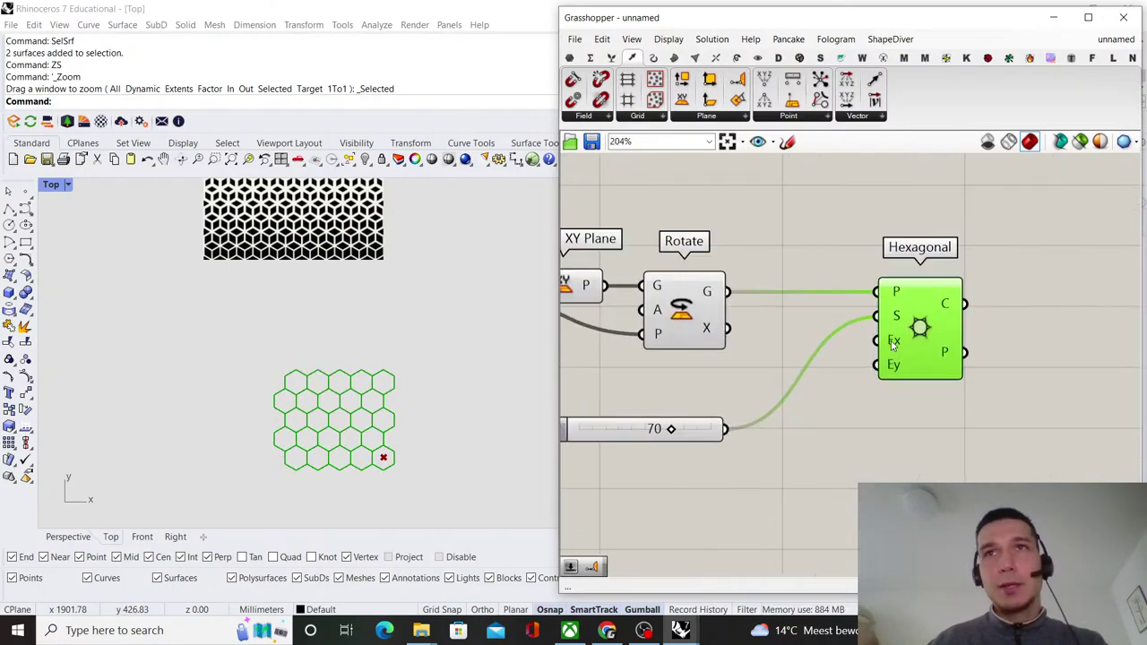
double_click(768, 492)
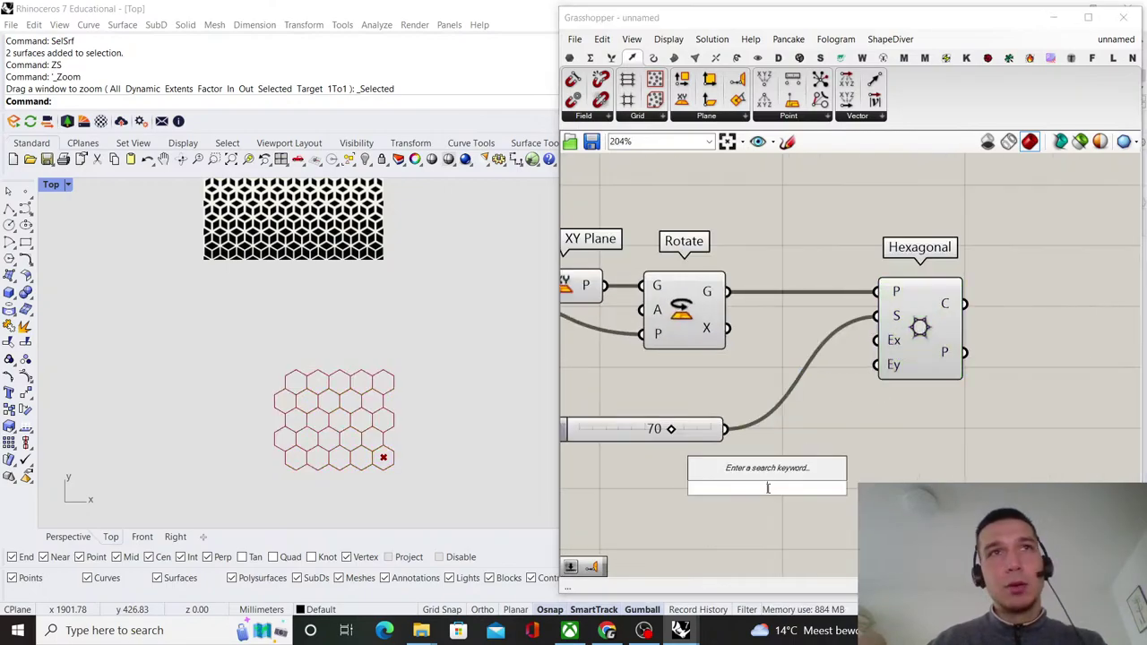
type("12")
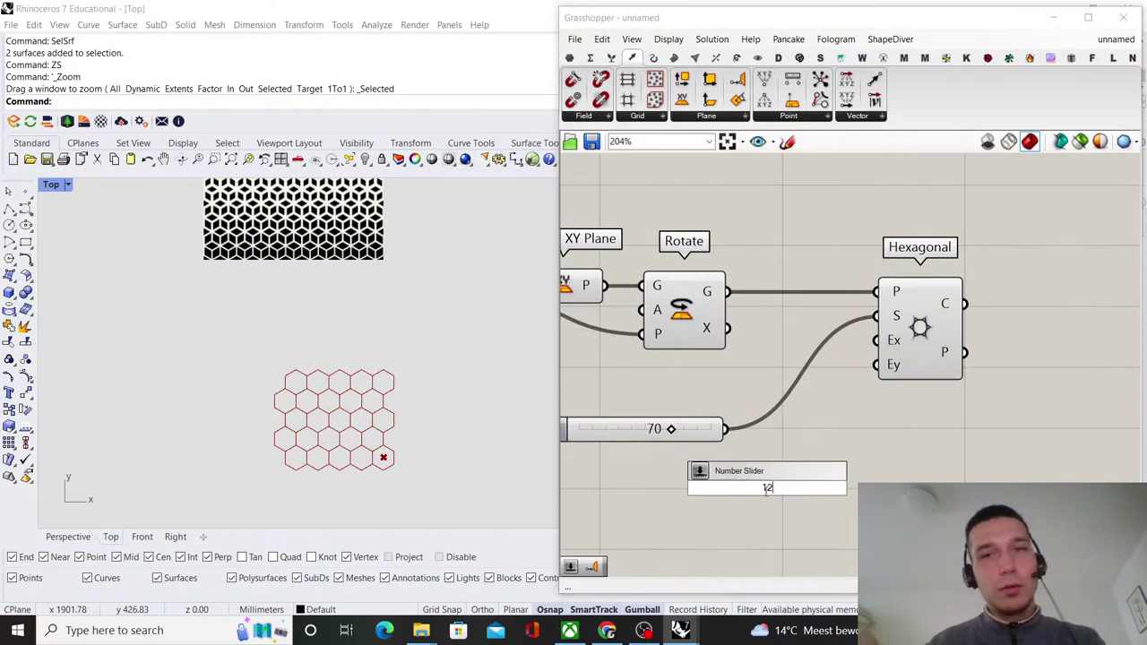
key("Return")
left_click_drag(822, 491, 708, 518)
left_click(748, 489)
left_click_drag(743, 484, 878, 340)
left_click_drag(760, 514, 882, 364)
scroll(761, 431, "down", 3)
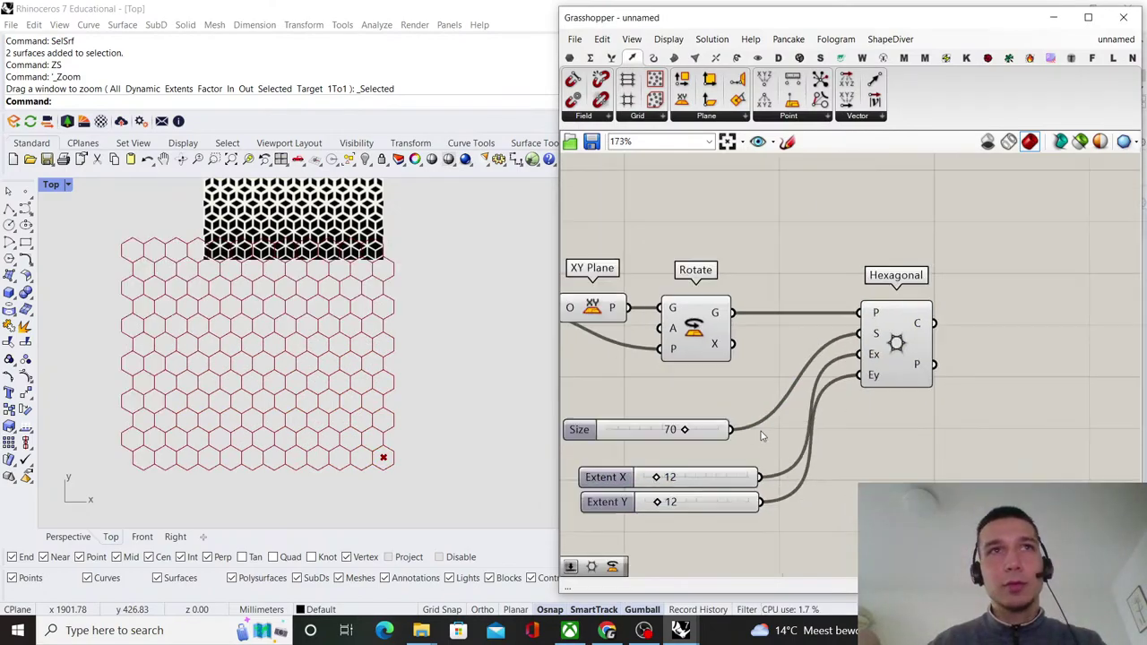
- Set the Size slider to 50 and the Extent X slider to 14 so the grid fits the reference picture
scroll(717, 421, "up", 4)
left_click_drag(767, 345, 731, 346)
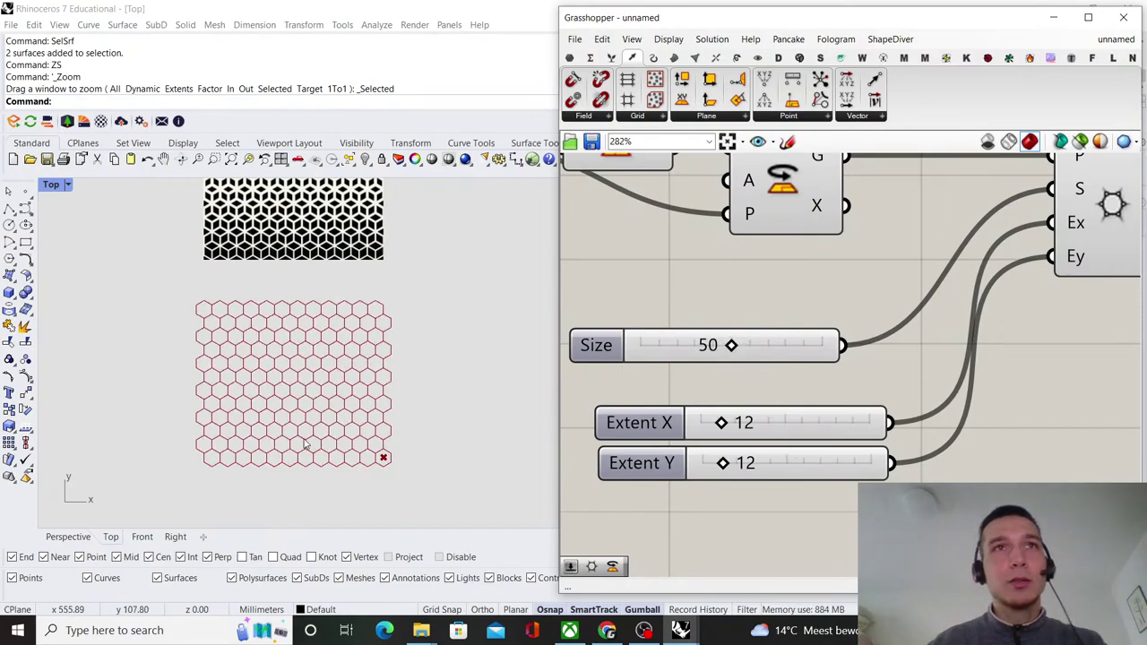
scroll(746, 475, "up", 2)
left_click_drag(714, 461, 715, 460)
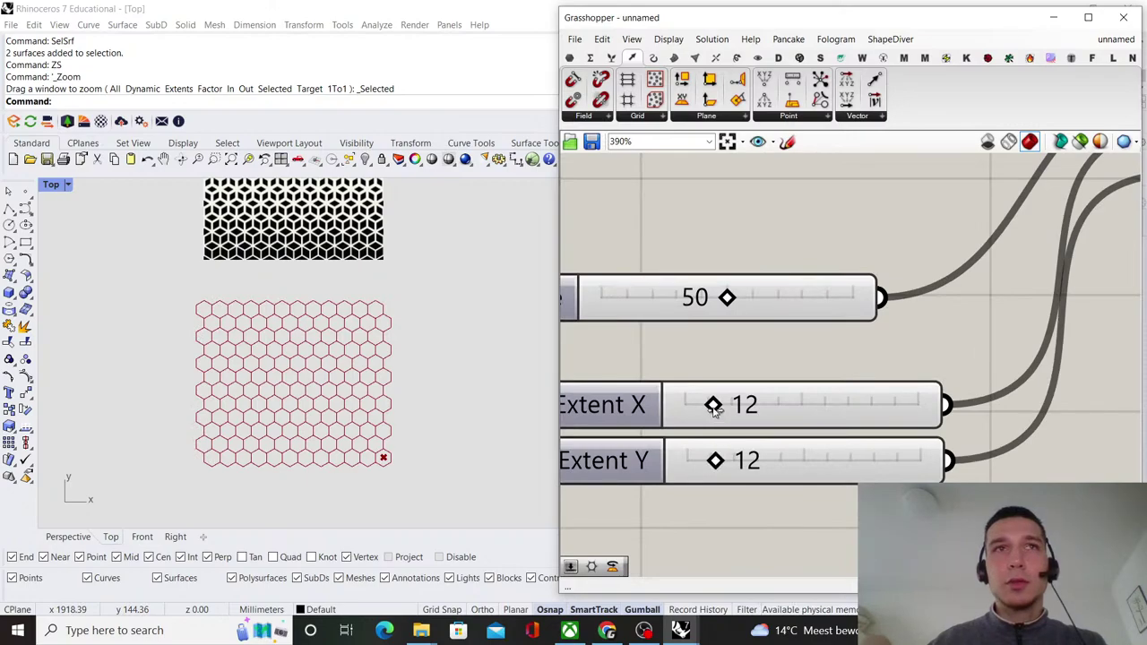
left_click_drag(714, 408, 719, 410)
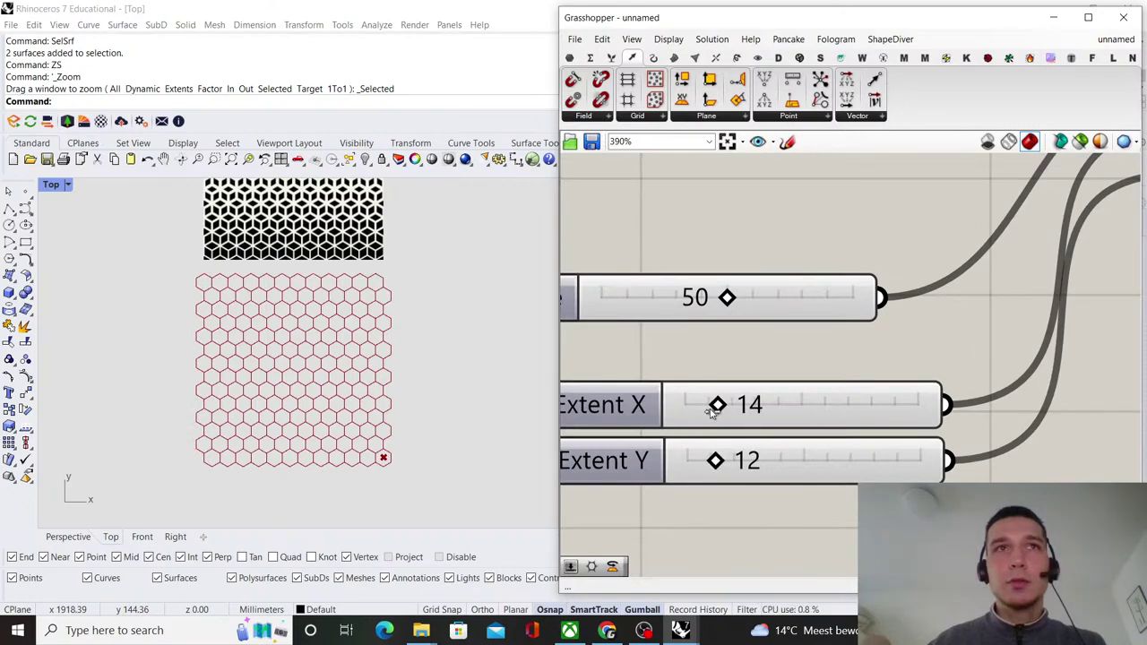
scroll(327, 396, "down", 3)
scroll(299, 380, "up", 5)
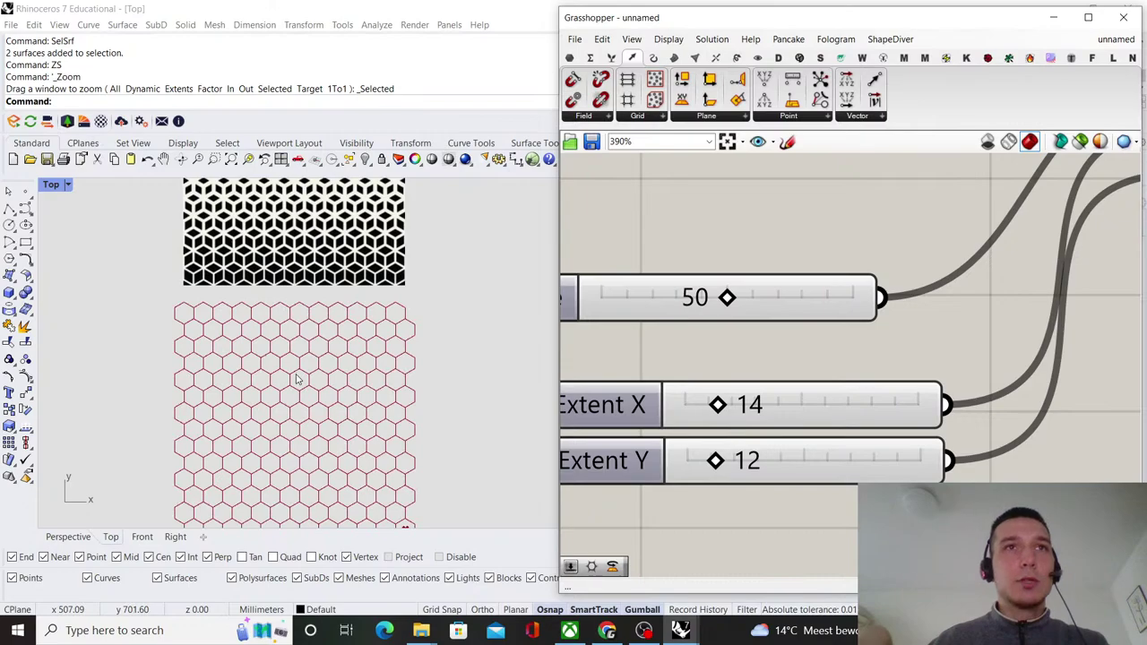
scroll(299, 380, "down", 2)
scroll(327, 418, "up", 2)
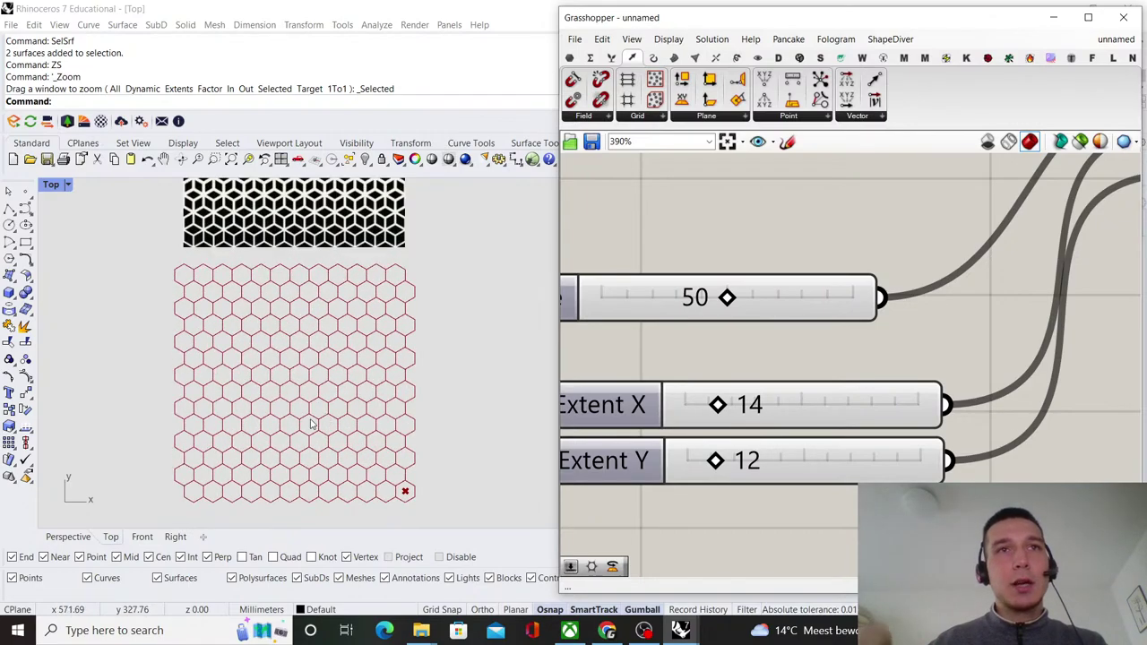
scroll(312, 423, "up", 2)
- Turn off the preview of the Construct Point, XY Plane and Rotate components
scroll(848, 380, "down", 10)
scroll(921, 304, "up", 5)
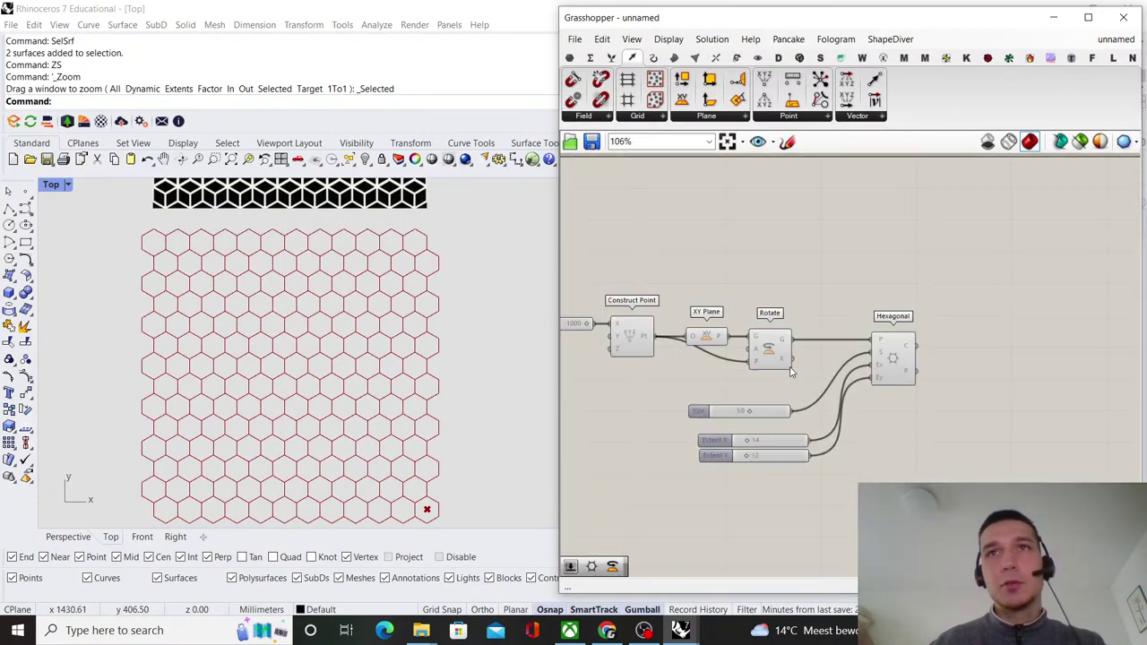
left_click_drag(796, 374, 630, 268)
middle_click(636, 257)
left_click(668, 277)
left_click(803, 278)
right_click_drag(903, 345, 792, 344)
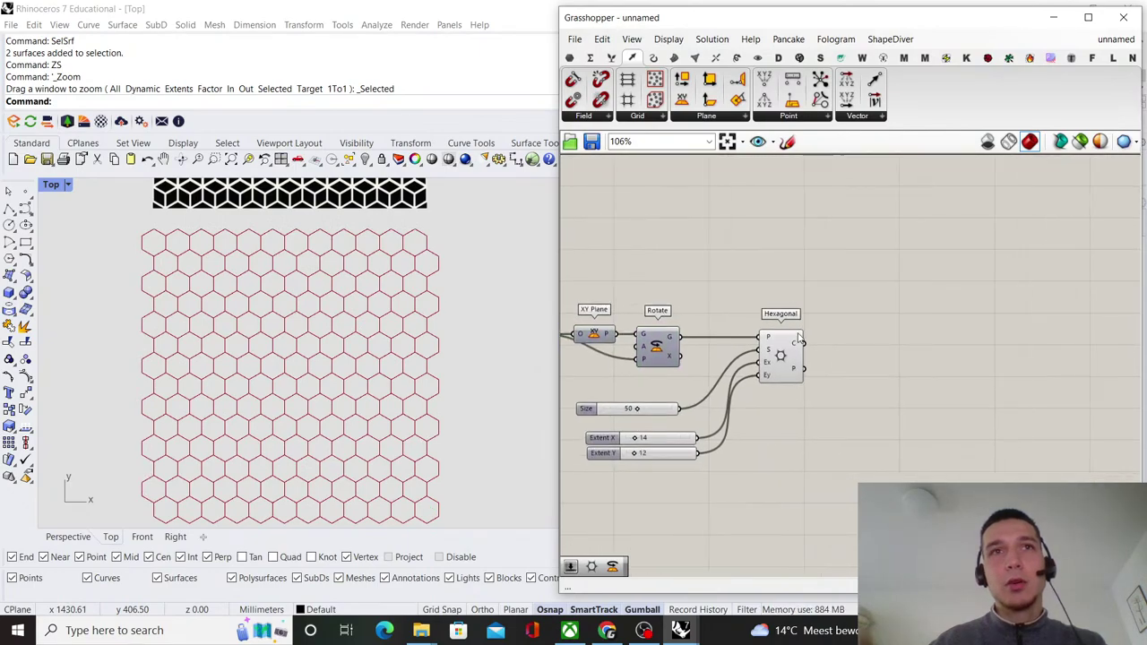
- Examine the hexagon cells in the viewport together with the C output of the Hexagonal component
scroll(792, 344, "up", 2)
left_click(789, 348)
scroll(254, 420, "up", 3)
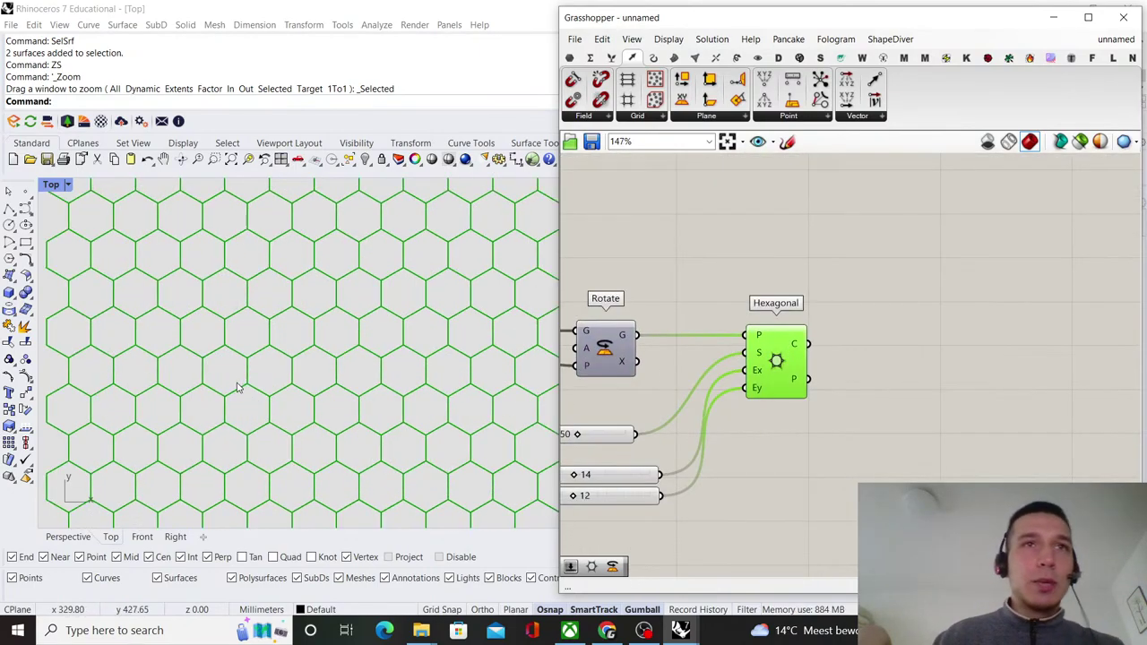
scroll(684, 350, "up", 2)
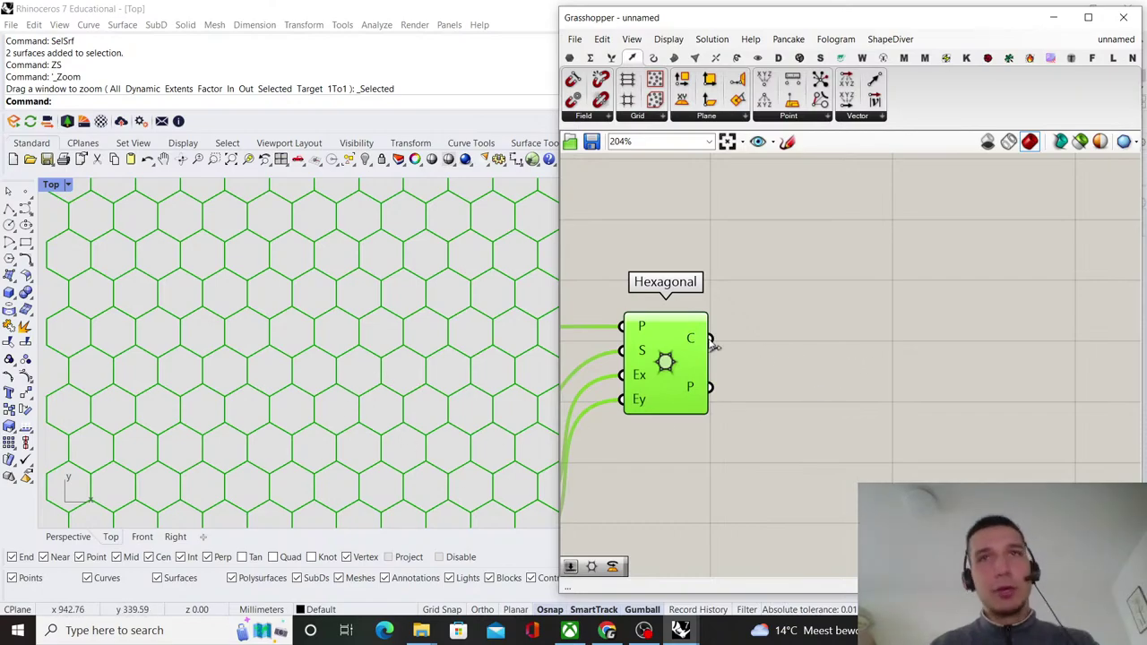
scroll(758, 327, "up", 3)
scroll(627, 379, "down", 2)
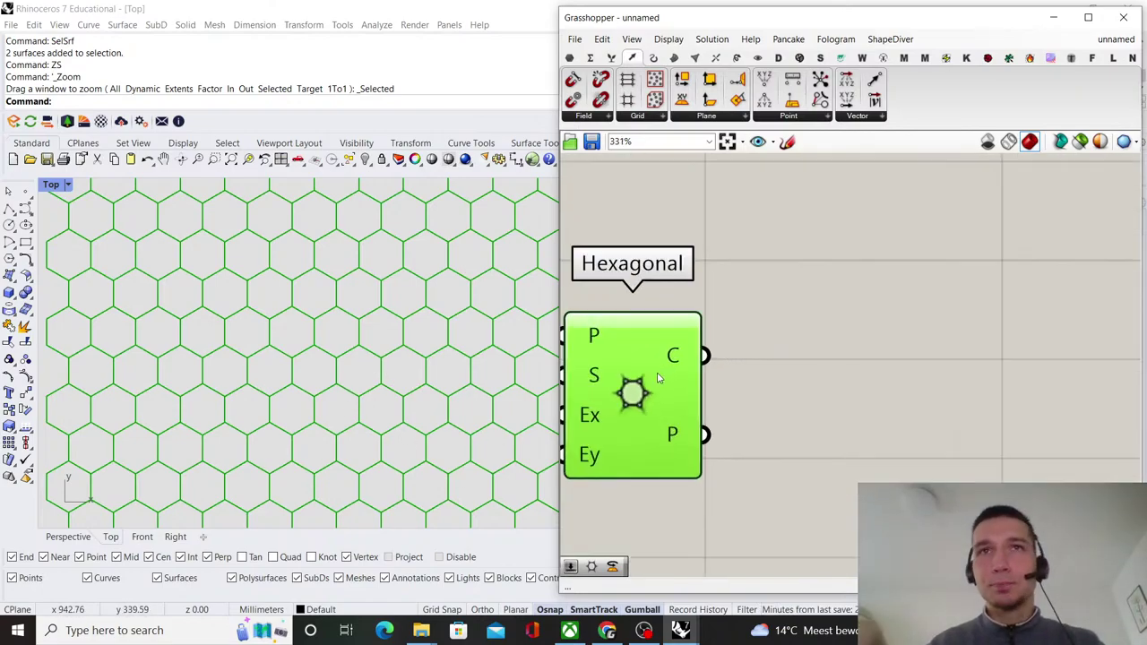
scroll(654, 379, "up", 2)
left_click(750, 347)
scroll(750, 347, "down", 2)
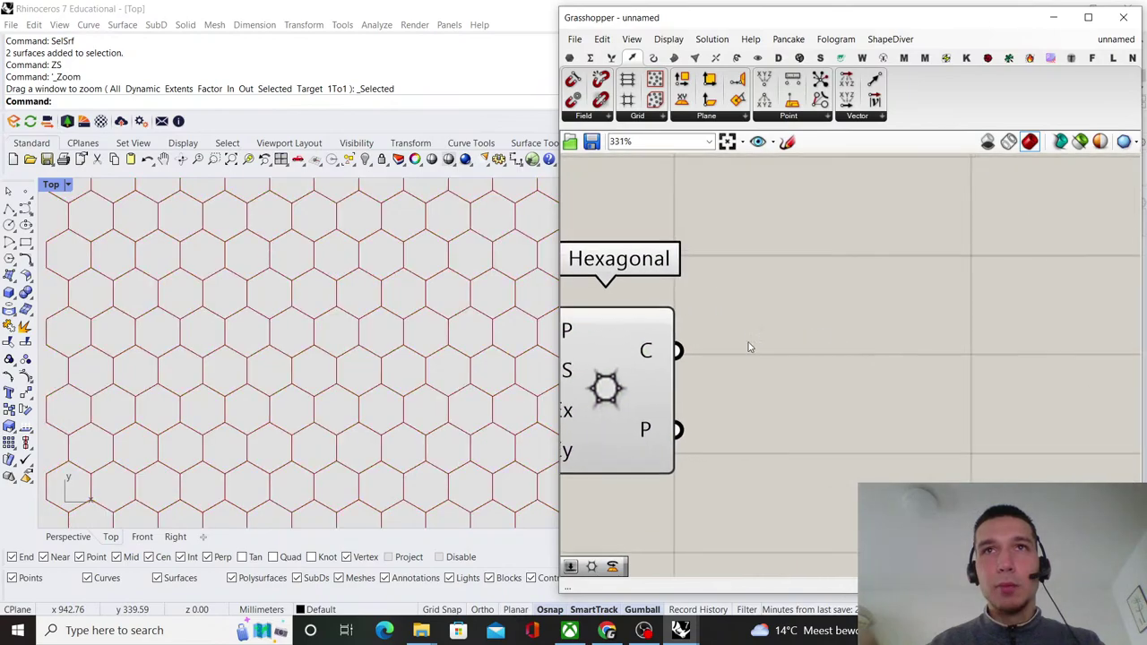
- Add a Graft Tree component and connect the C output of Hexagonal to it
double_click(852, 346)
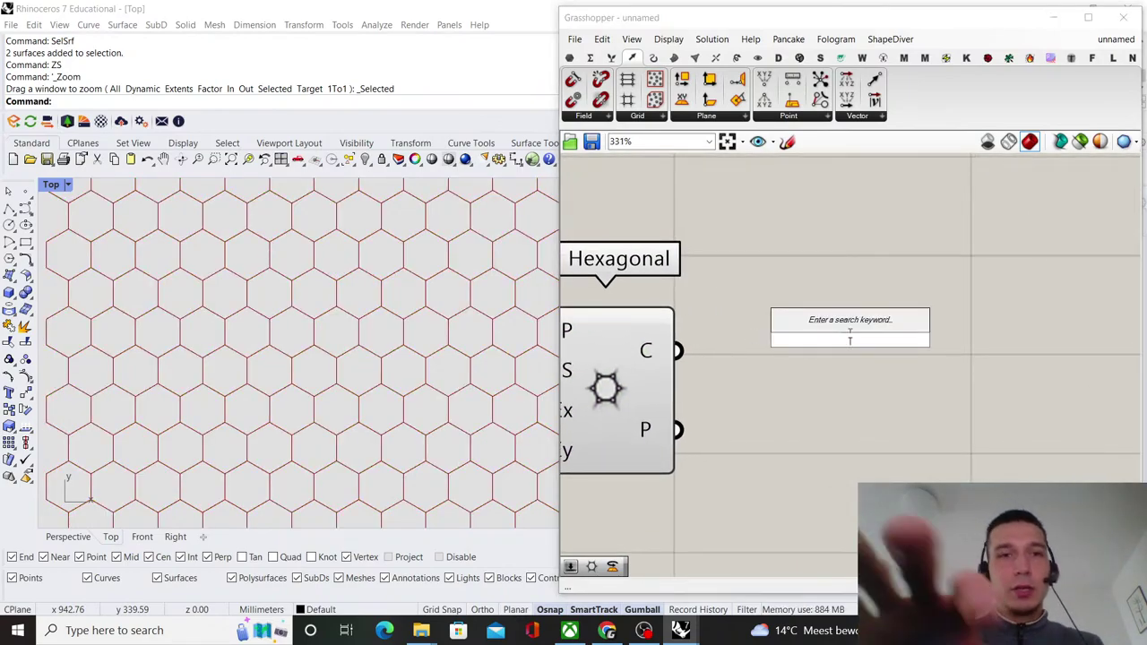
type("graft")
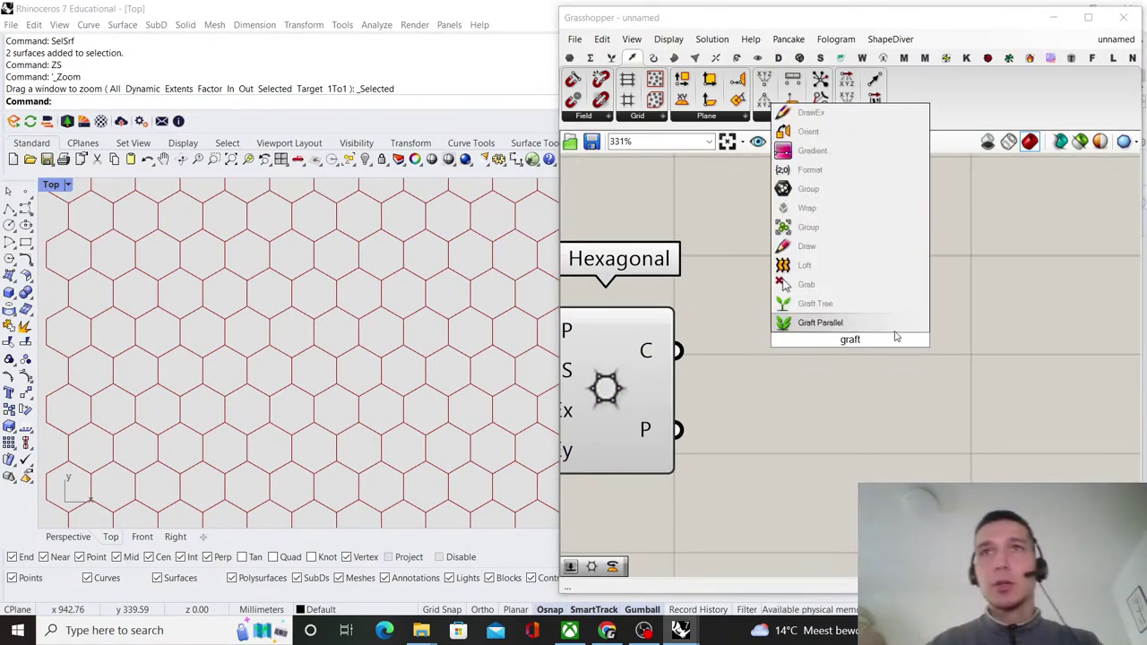
left_click(814, 302)
left_click_drag(679, 351, 818, 356)
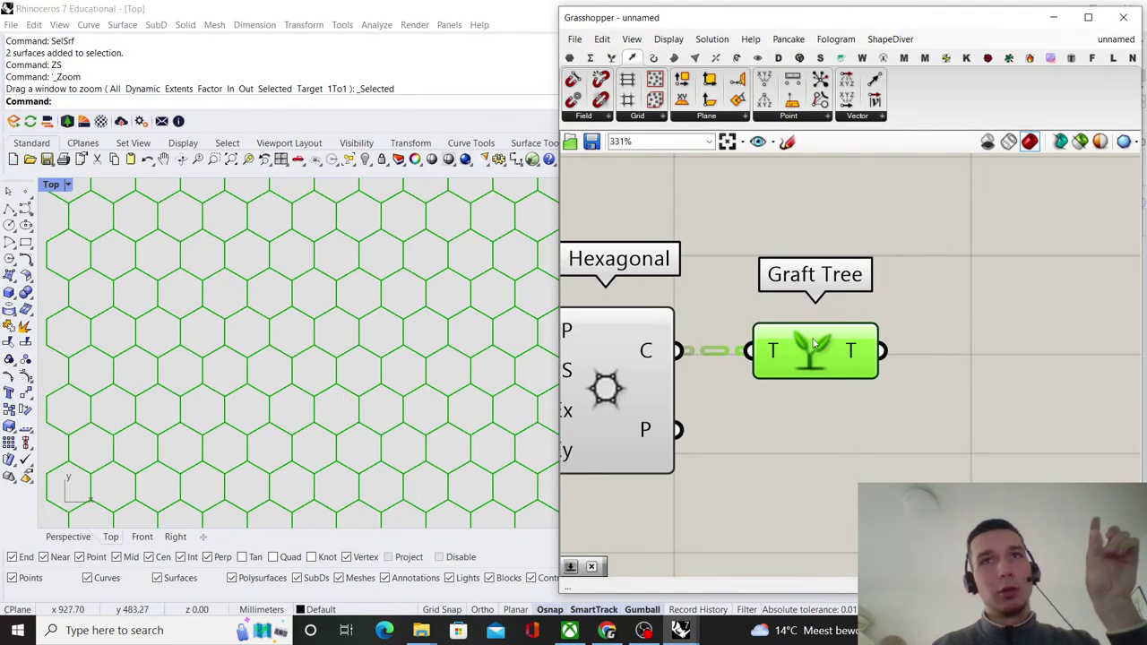
mouse_move(857, 357)
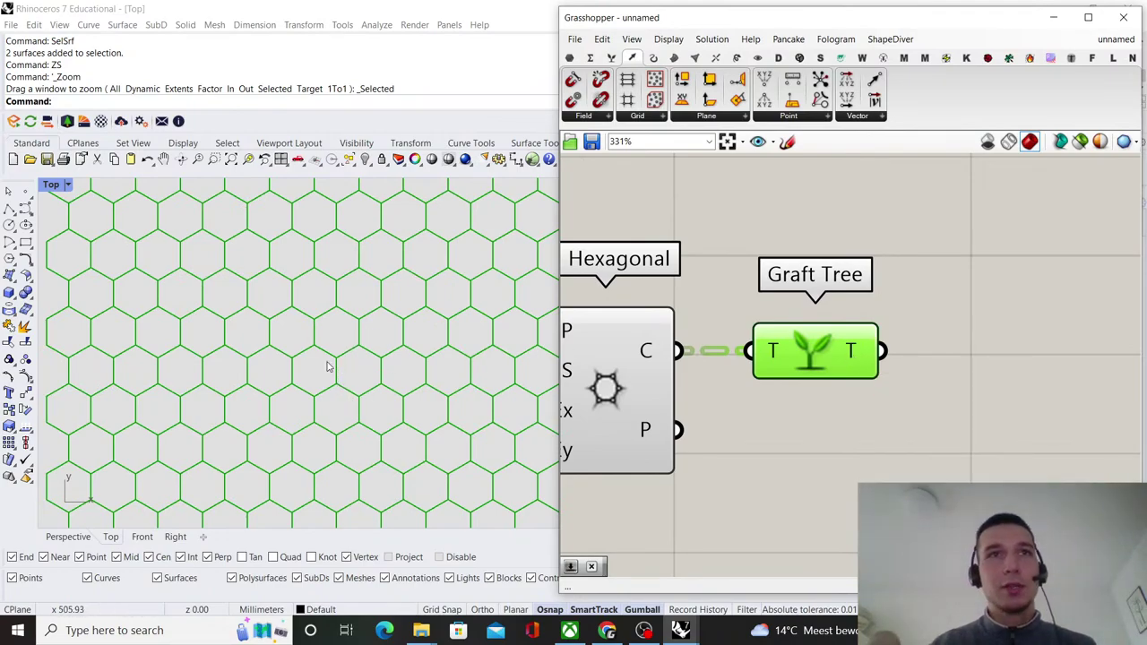
- Compare the hexagonal grid with the rhombus pattern in the reference picture
scroll(315, 429, "down", 5)
scroll(337, 452, "up", 6)
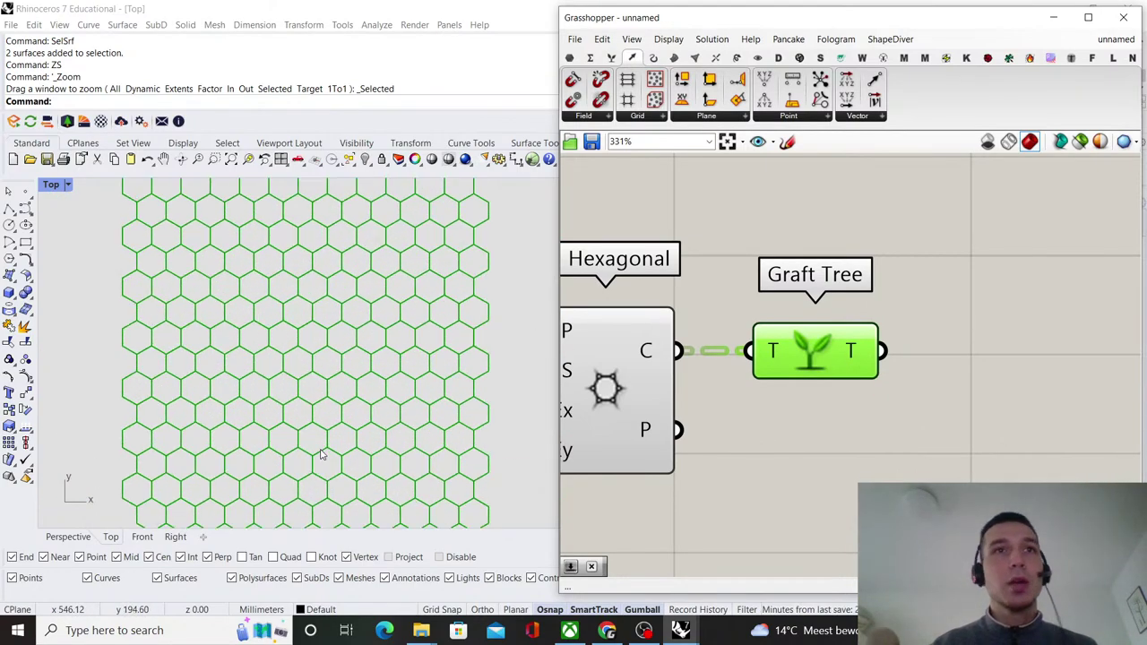
scroll(327, 431, "down", 7)
right_click_drag(307, 304, 295, 373)
scroll(294, 373, "up", 15)
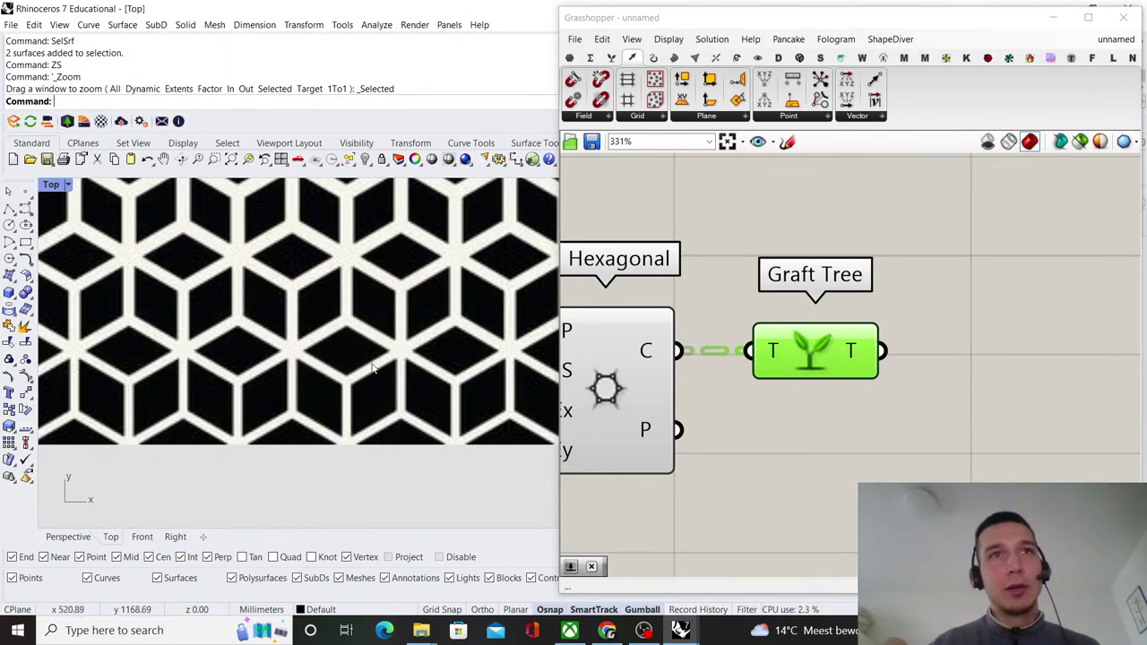
scroll(330, 354, "down", 6)
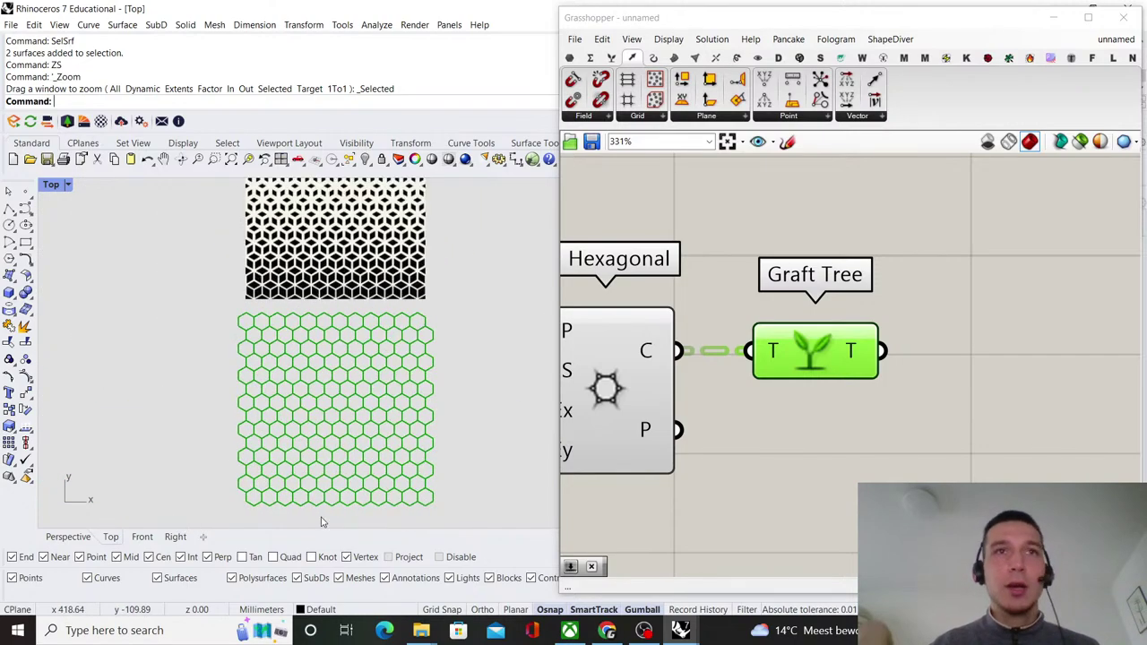
scroll(309, 497, "up", 5)
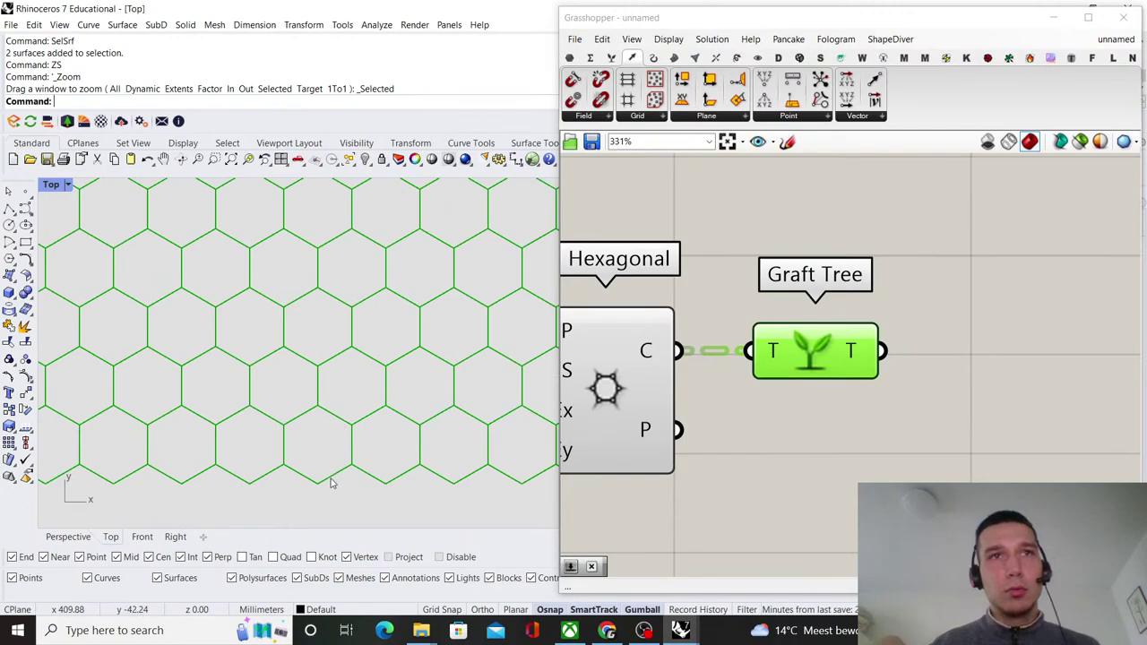
scroll(268, 464, "down", 2)
- Add a curve Explode component and connect the Graft Tree output to its C input
scroll(896, 367, "down", 3)
scroll(884, 357, "up", 2)
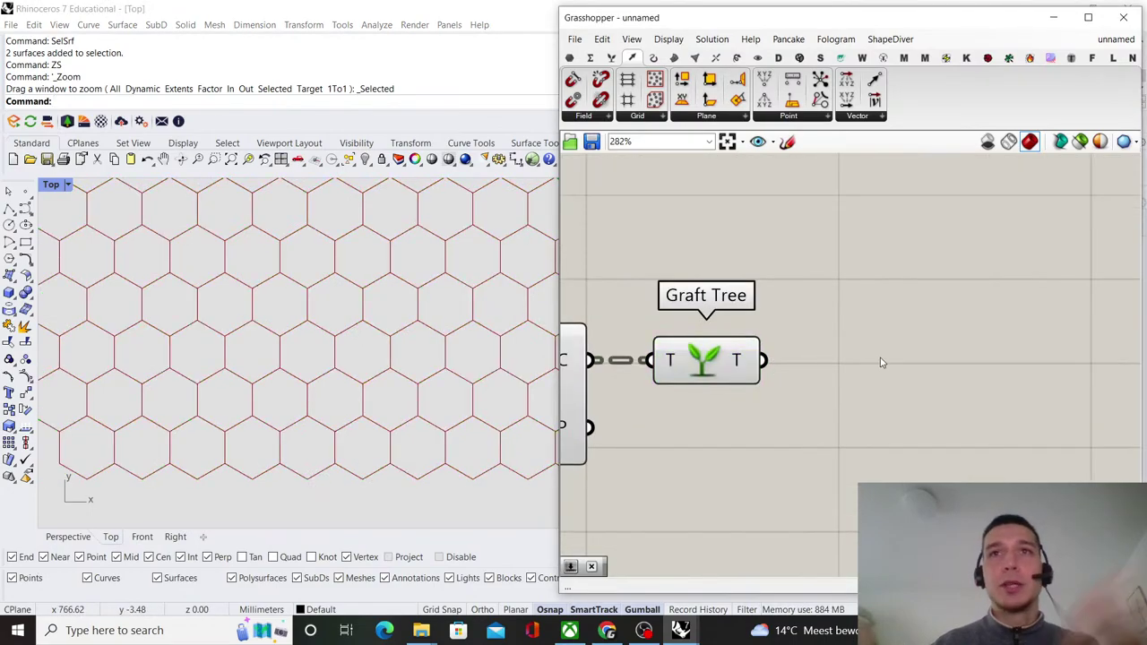
double_click(881, 351)
type("0xplode")
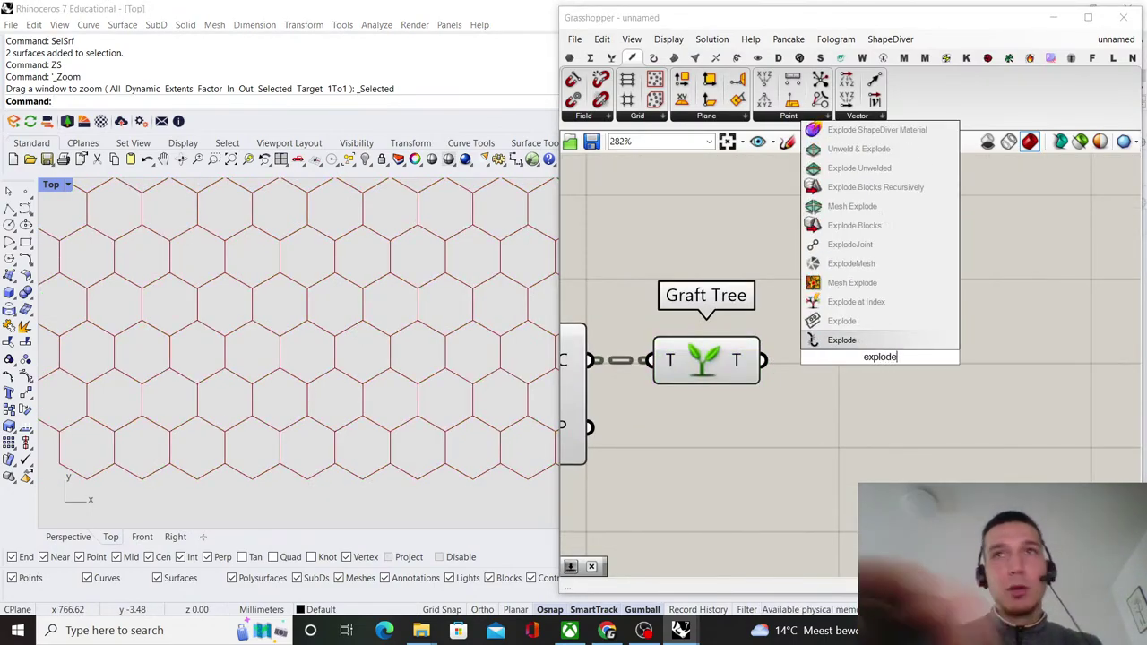
key("Return")
left_click_drag(763, 360, 821, 340)
left_click_drag(906, 321, 921, 340)
left_click(948, 294)
right_click_drag(946, 284, 905, 247)
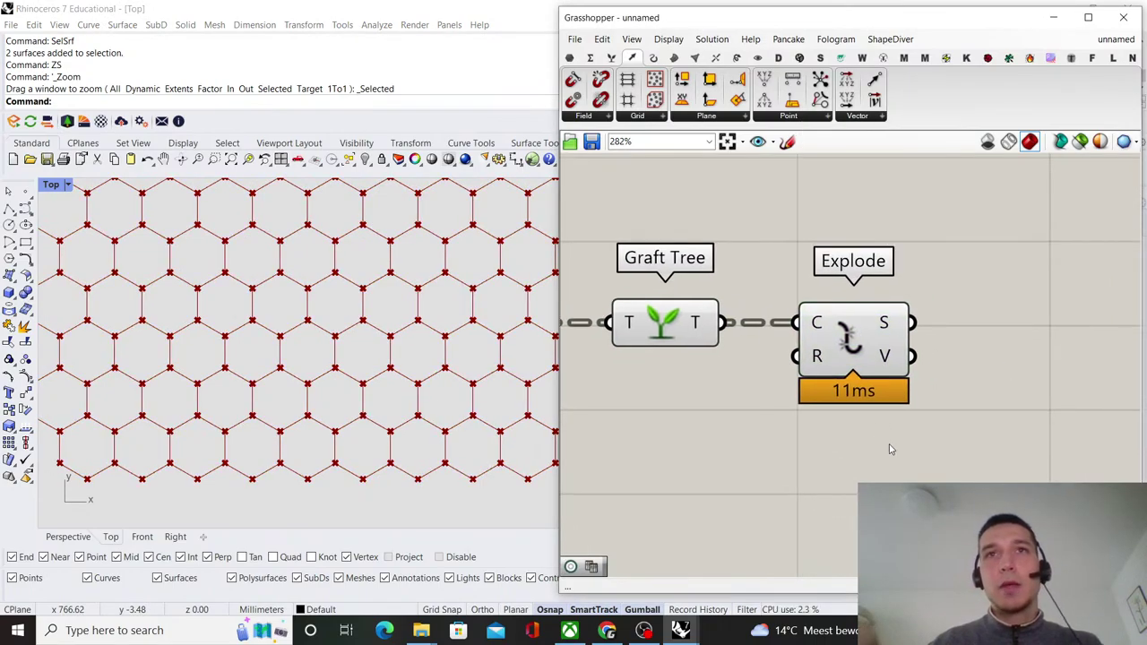
- Add a Polygon Center component below Explode and feed it the Graft Tree output
double_click(889, 444)
type("olygon cent")
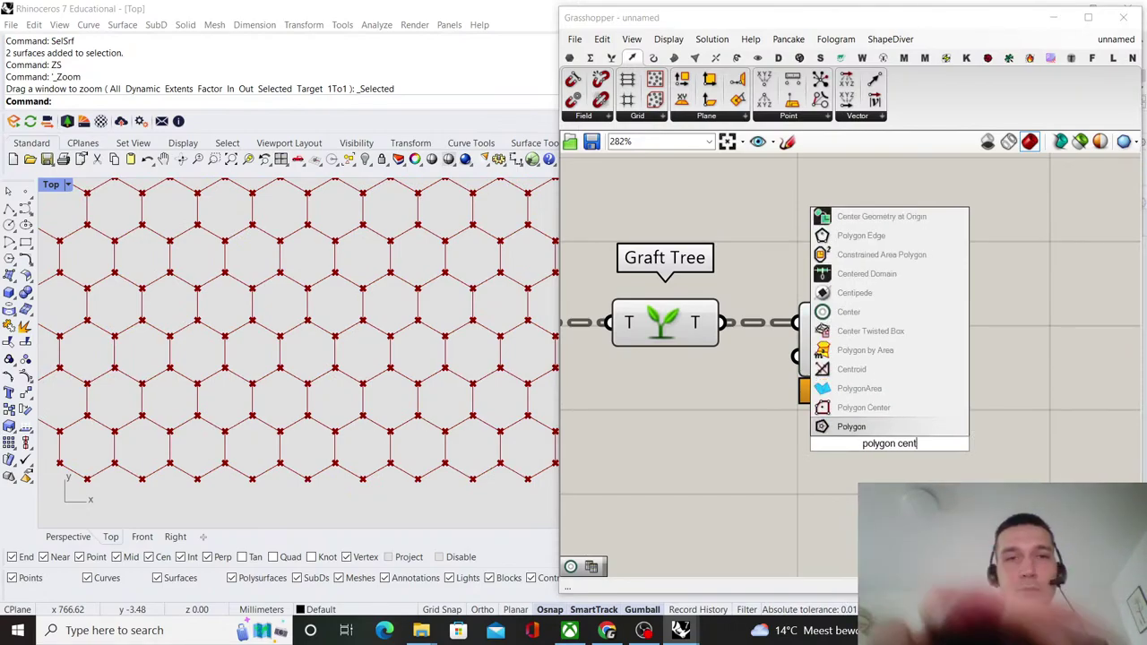
left_click(864, 408)
left_click_drag(879, 439, 849, 508)
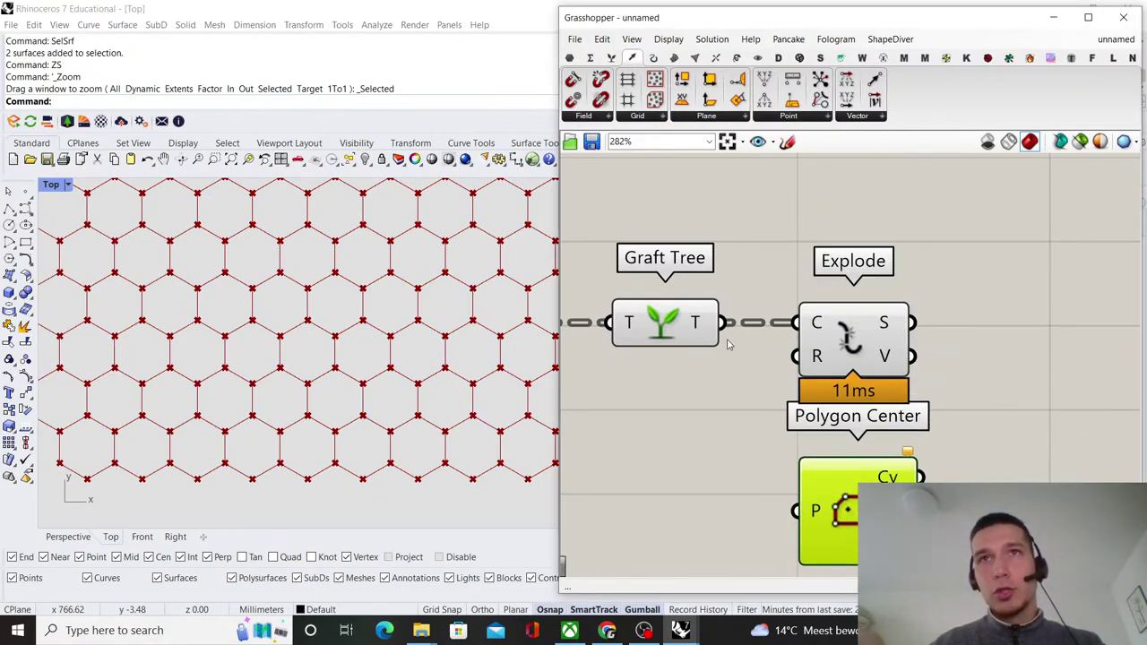
left_click_drag(723, 323, 795, 511)
- Examine the Cv, Ce and Ca outputs of Polygon Center and the center points in the hexagons
scroll(784, 436, "down", 2)
right_click_drag(856, 461, 744, 391)
scroll(747, 392, "up", 2)
mouse_move(741, 391)
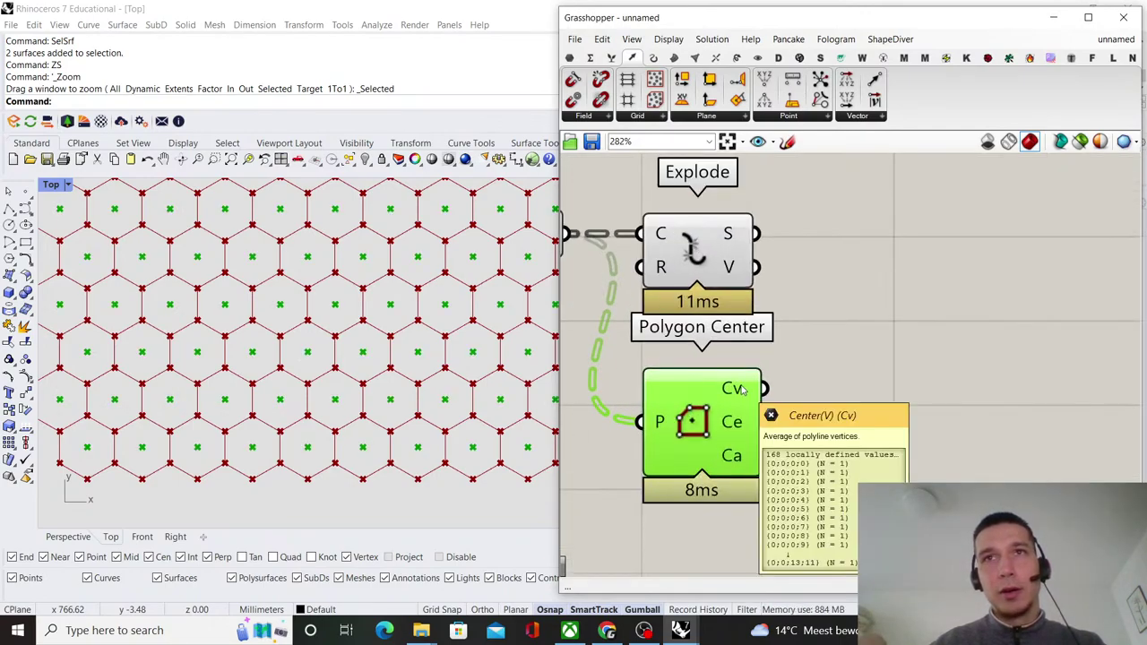
mouse_move(740, 423)
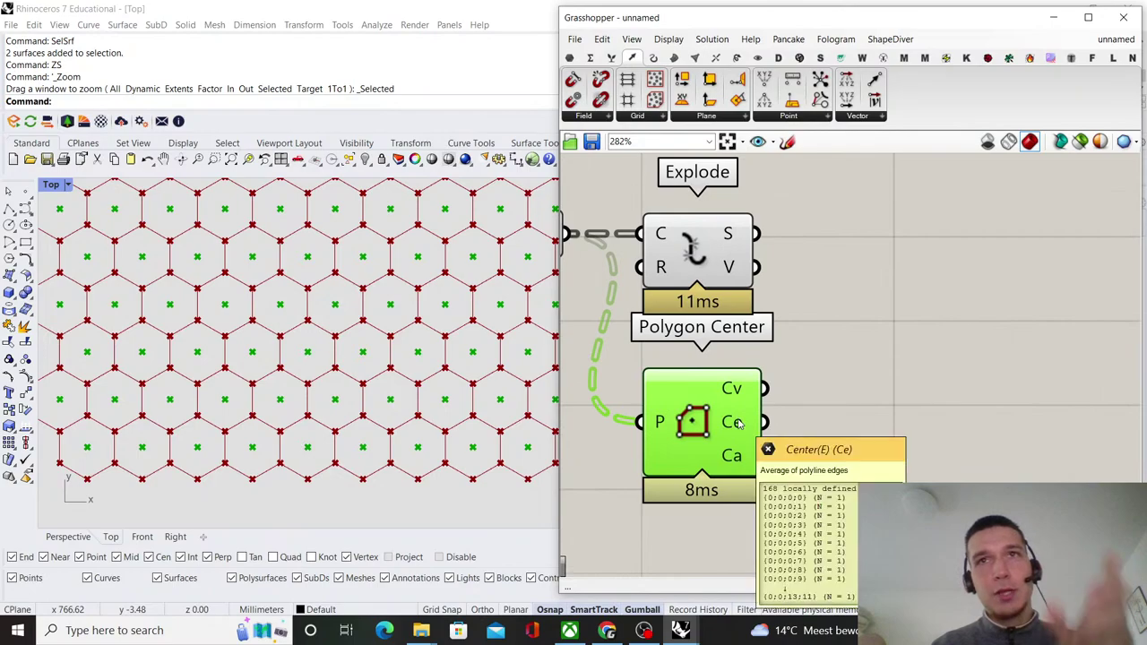
mouse_move(733, 459)
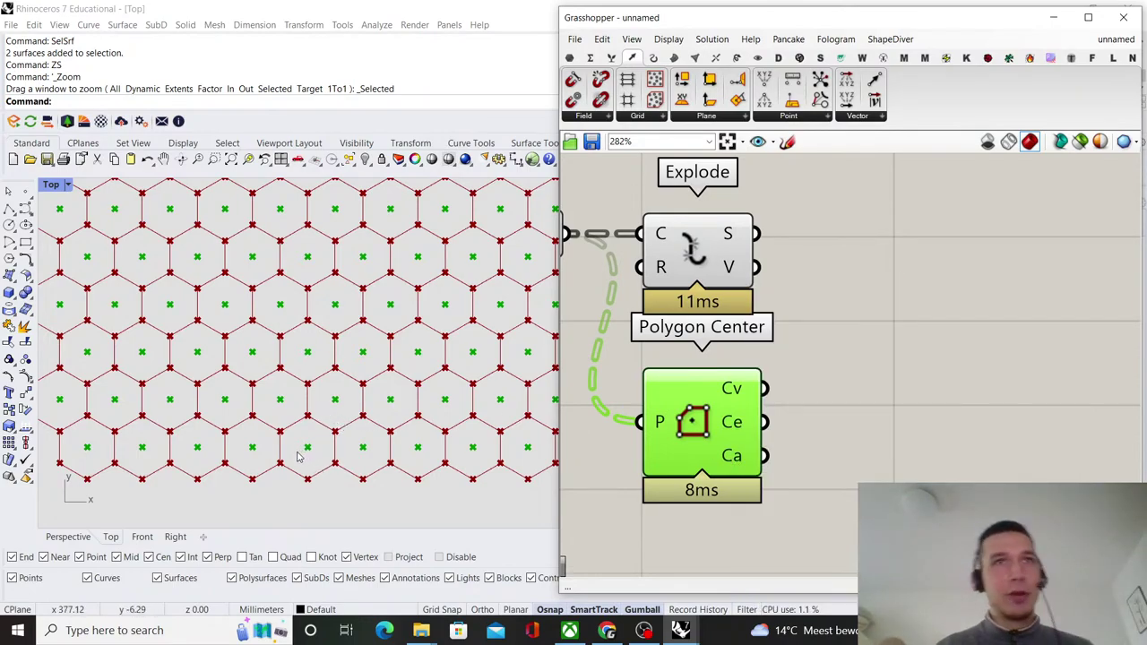
scroll(305, 455, "up", 5)
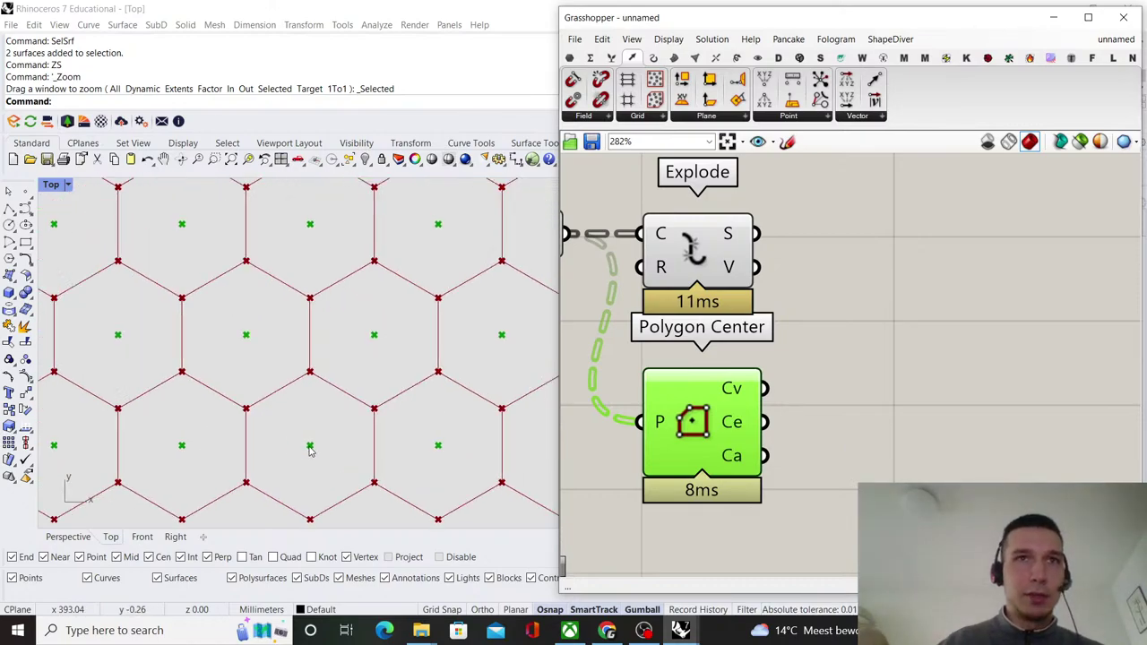
scroll(764, 421, "down", 2)
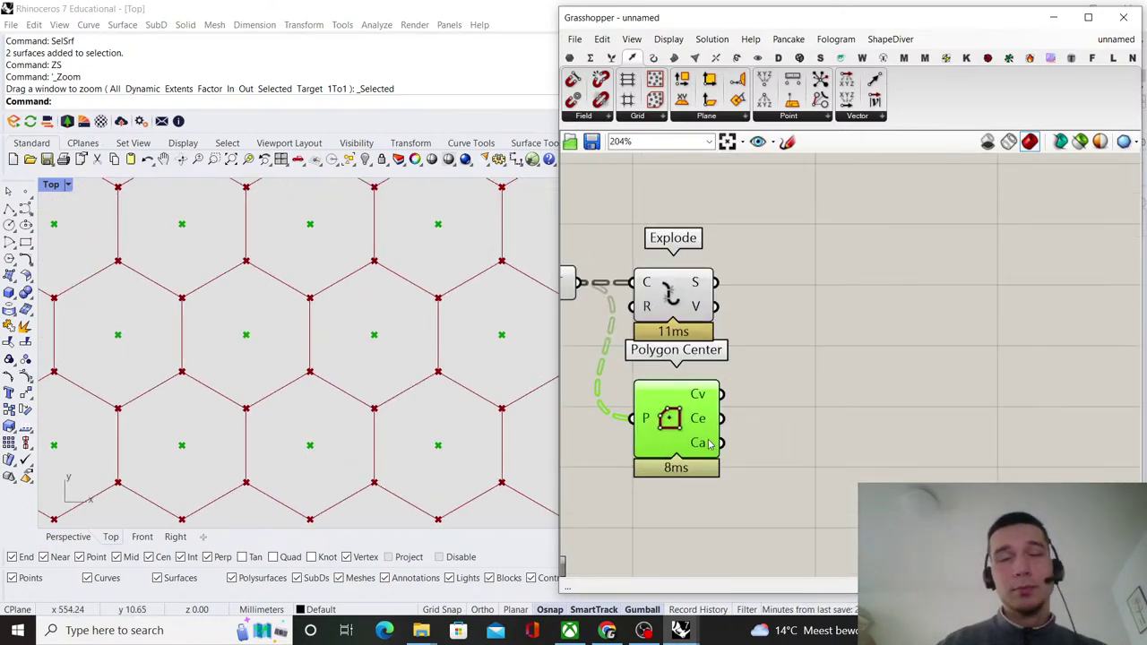
- Add a Point parameter beside Polygon Center and connect the Ca output to it
double_click(842, 369)
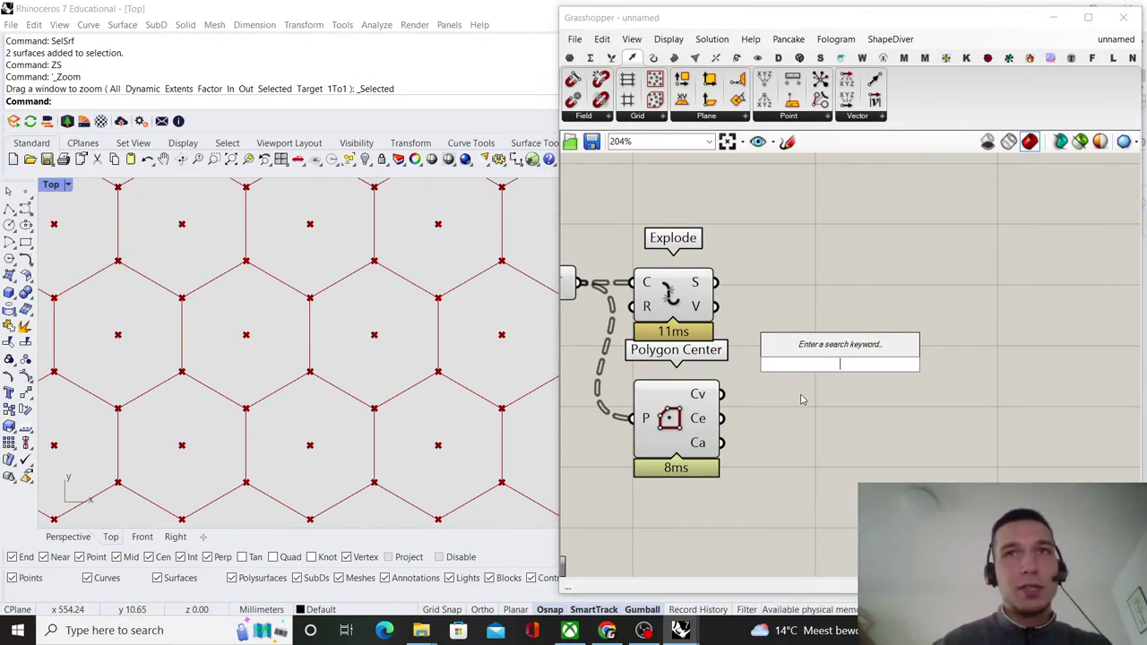
type("point")
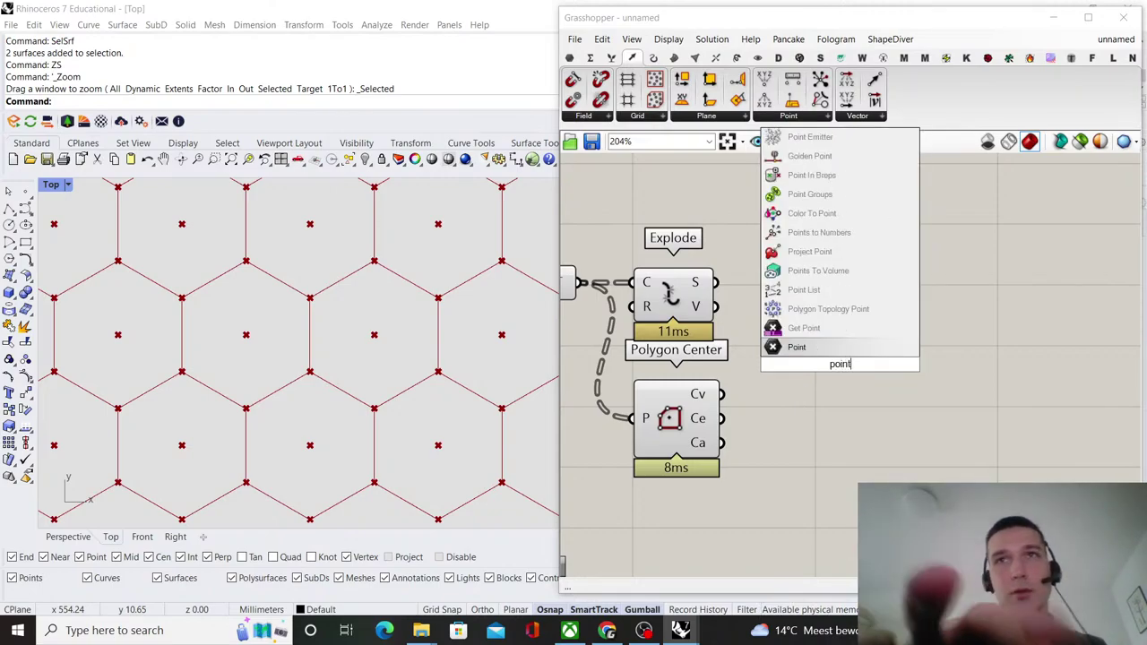
key("Return")
left_click_drag(722, 442, 808, 364)
left_click_drag(840, 367, 848, 450)
- Hide the preview of the Polygon Center component while keeping the Explode preview on
left_click_drag(744, 529, 638, 270)
right_click(815, 292)
left_click(856, 320)
scroll(830, 335, "down", 2)
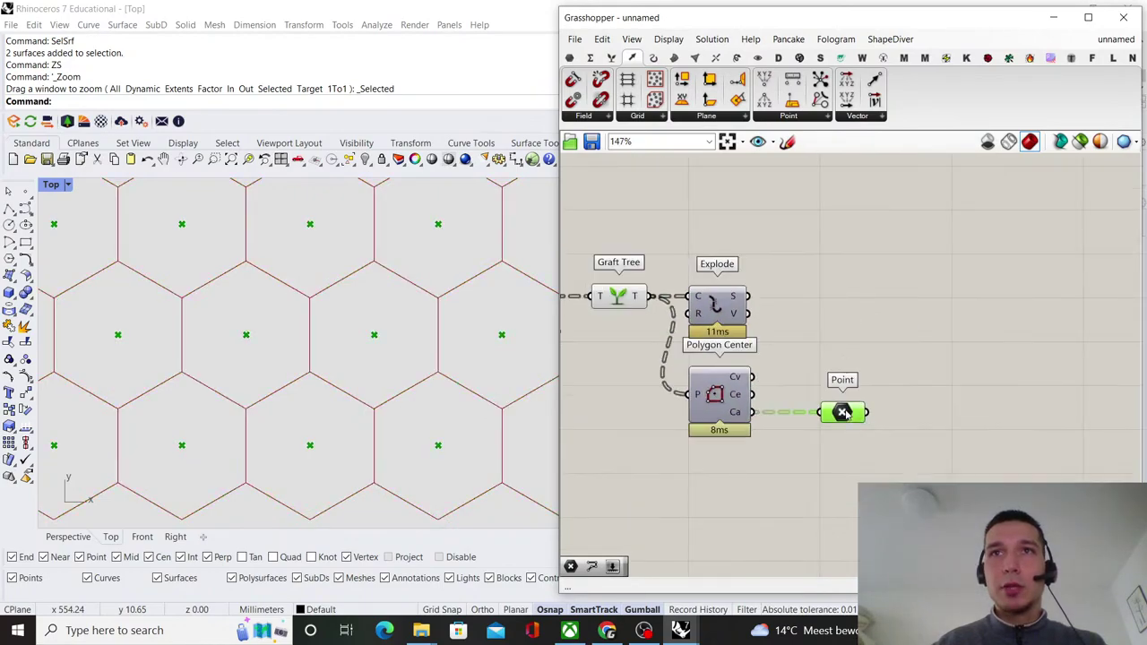
right_click(826, 302)
left_click(860, 311)
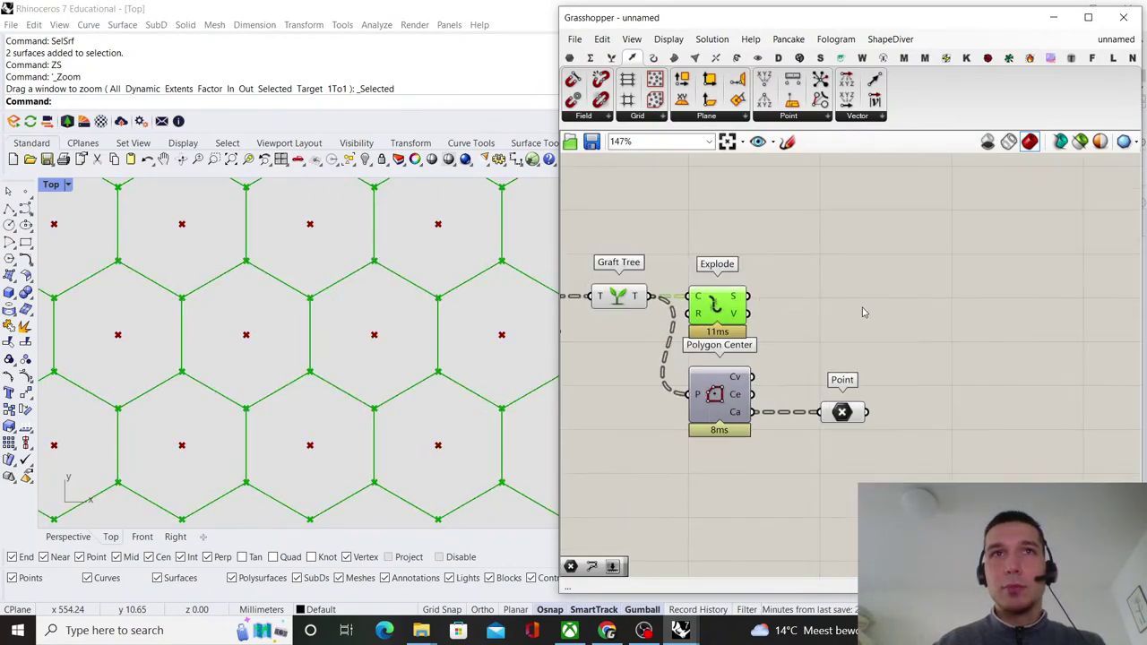
left_click(853, 309)
- Add a Cull Index component and connect Explode's V output to its L input
mouse_move(733, 316)
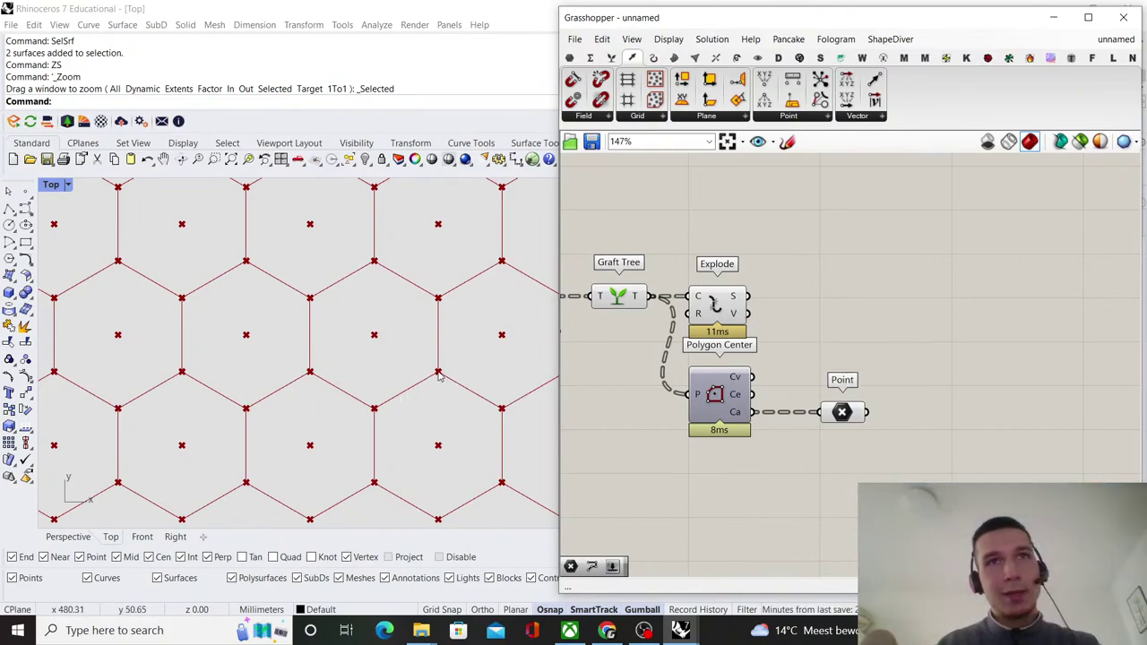
double_click(851, 285)
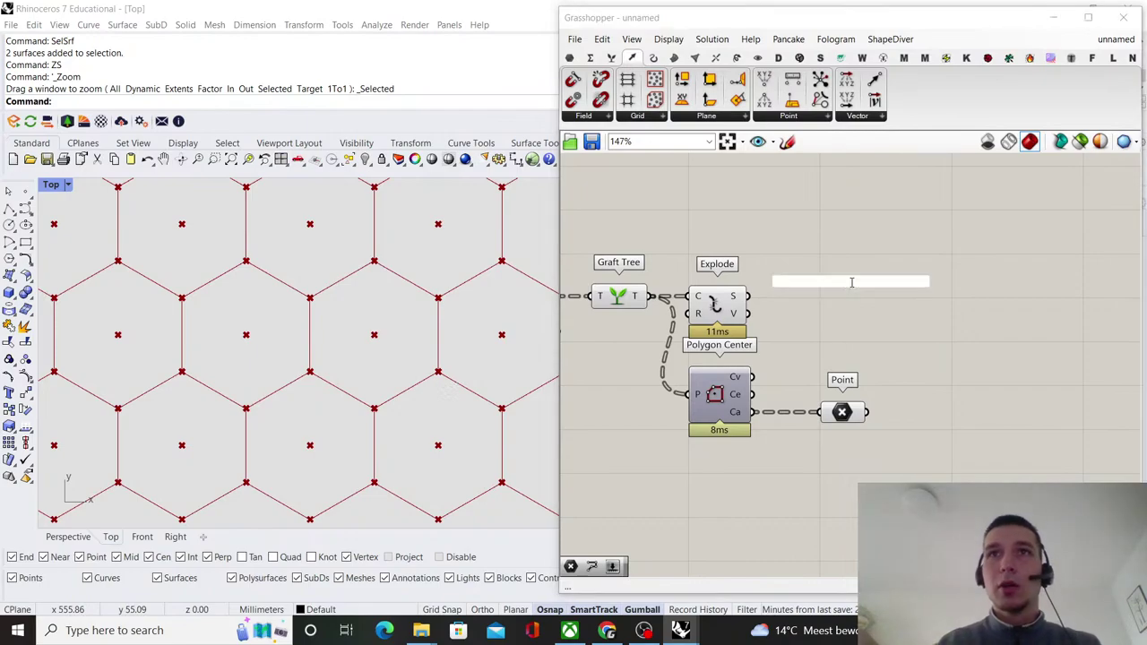
type("cull index")
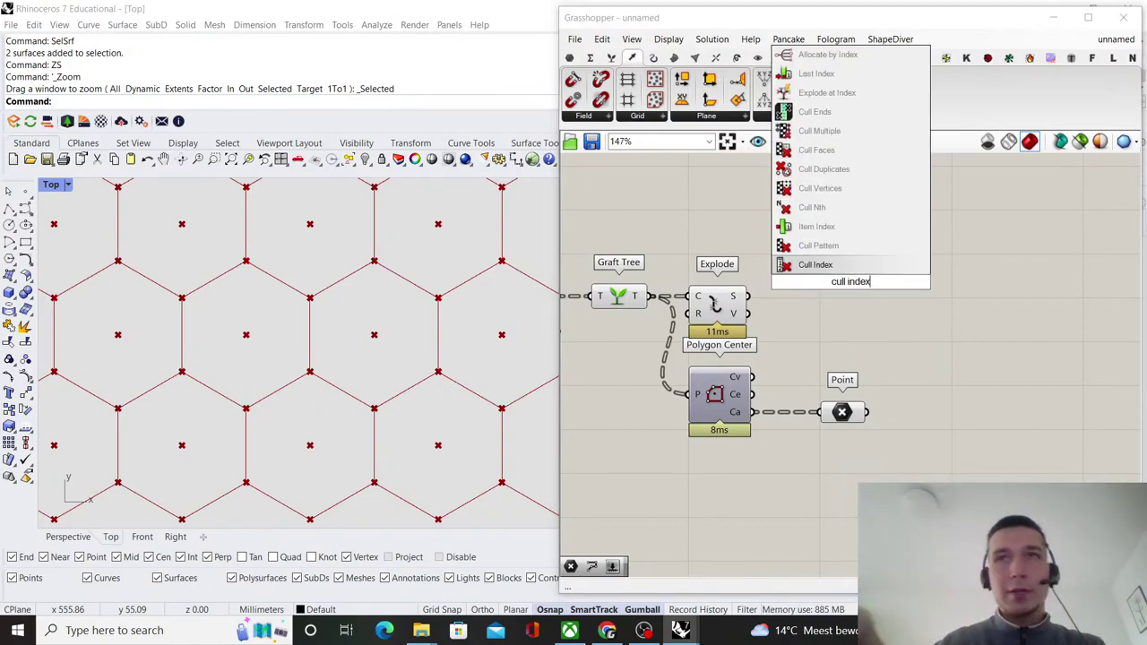
key("Return")
scroll(743, 327, "up", 2)
left_click_drag(740, 318, 875, 337)
- Add a panel containing -1 and connect it to the I input of Cull Index
double_click(936, 254)
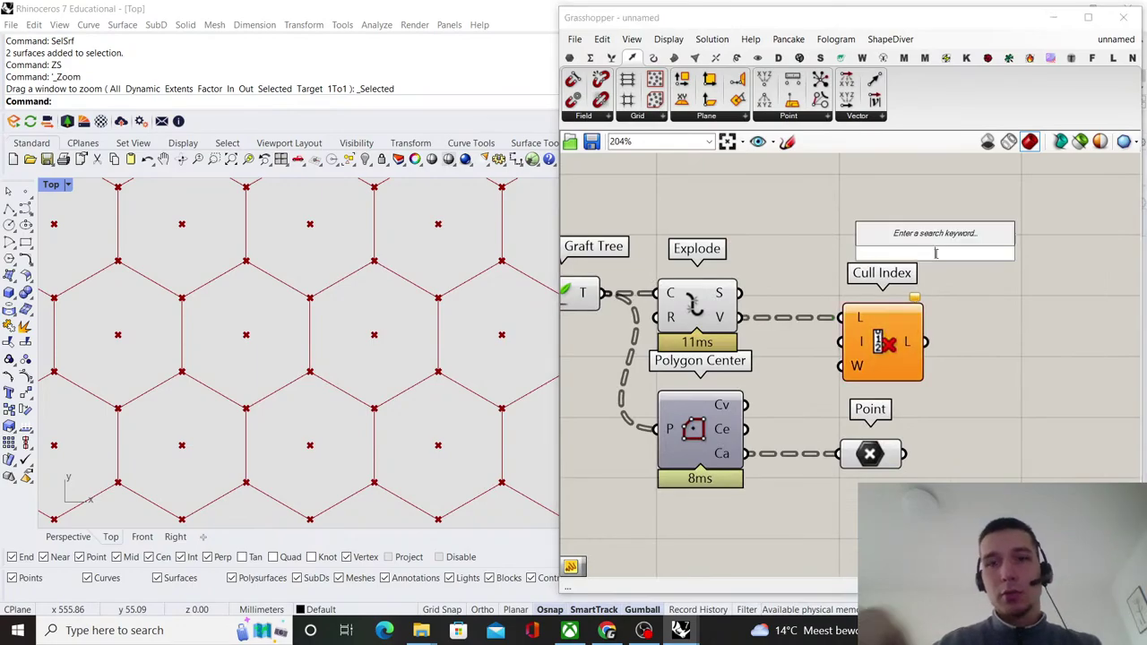
type("//-1")
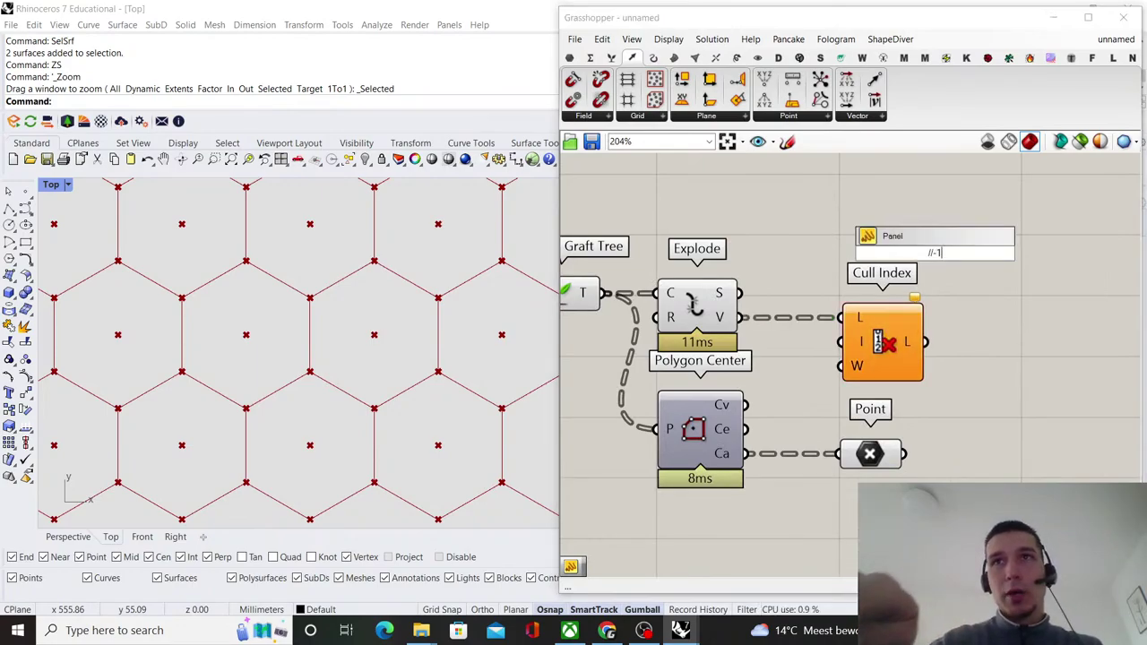
key("Return")
left_click_drag(934, 251, 860, 342)
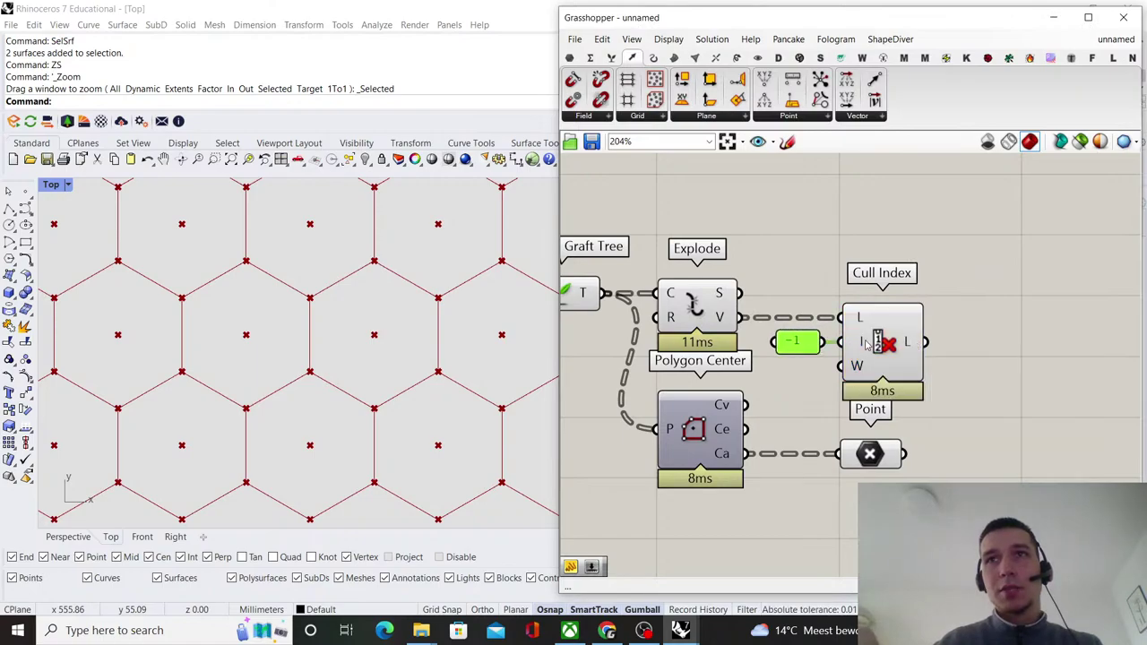
- Move the Point parameter farther from Polygon Center to make room after Cull Index, and check the culled vertices in the viewport
scroll(784, 318, "down", 4)
left_click_drag(663, 331, 807, 249)
left_click(814, 244)
scroll(942, 336, "up", 3)
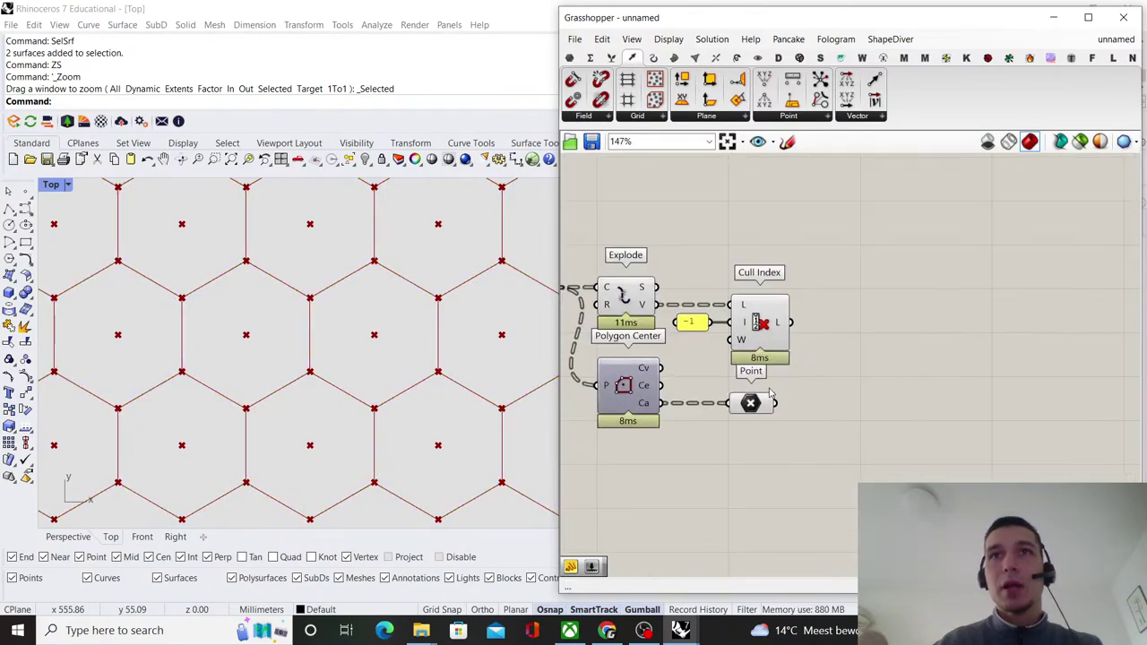
left_click_drag(750, 404, 885, 412)
left_click(882, 332)
right_click_drag(879, 329, 798, 339)
left_click(671, 328)
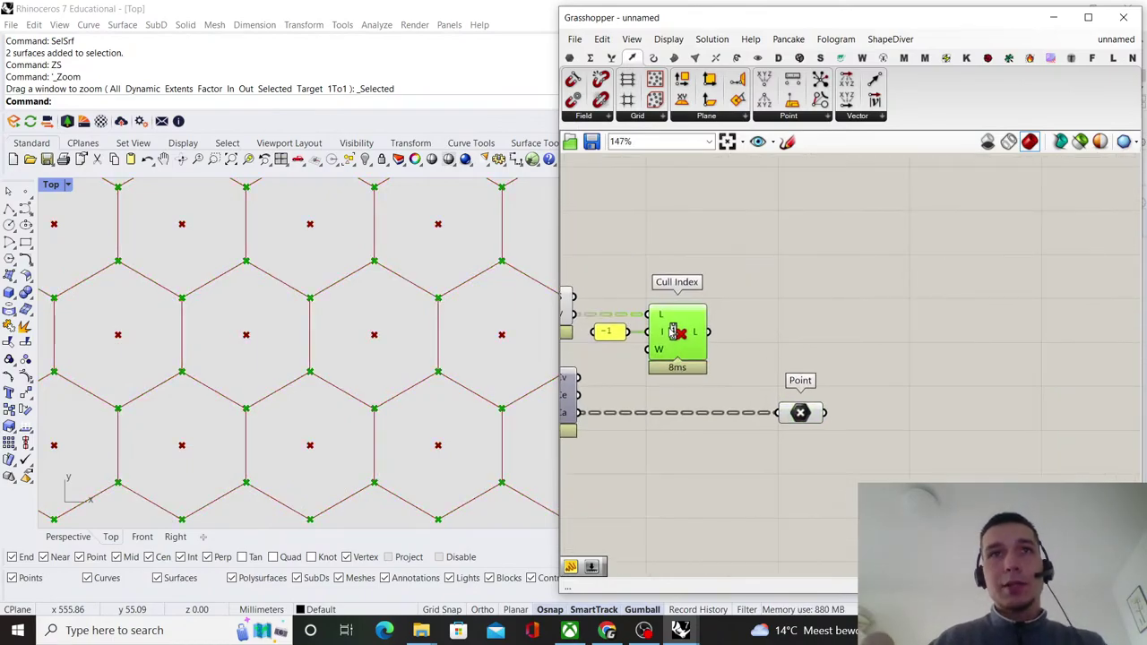
double_click(829, 306)
left_click(816, 337)
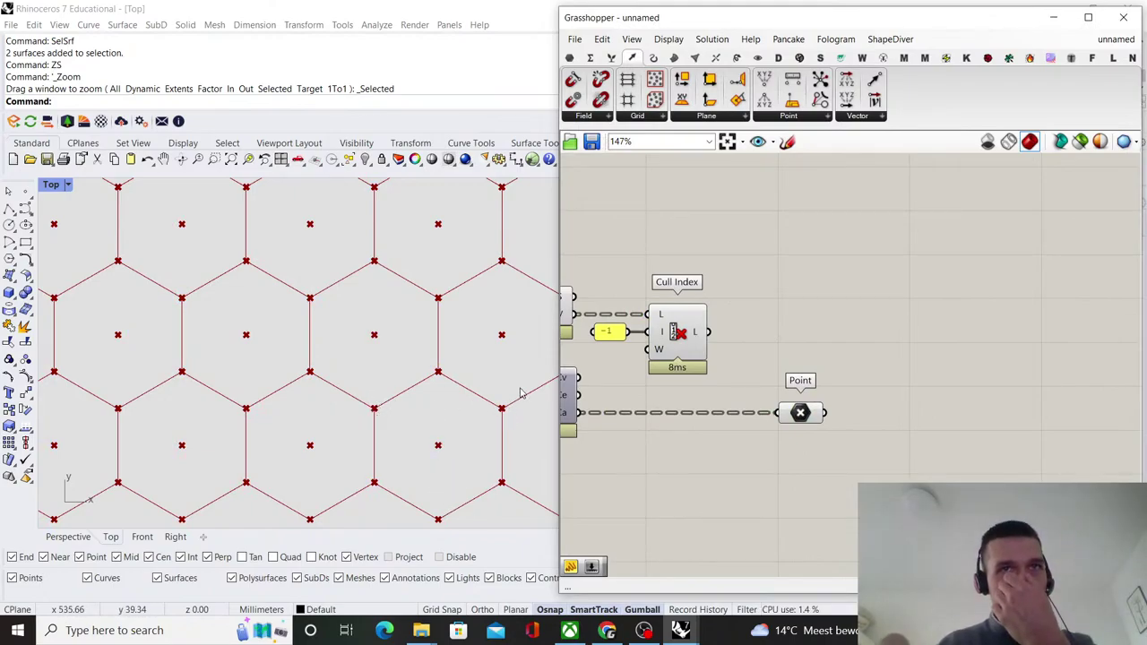
- Add a Dispatch component after Cull Index and feed Cull Index's L output into its L input
double_click(778, 326)
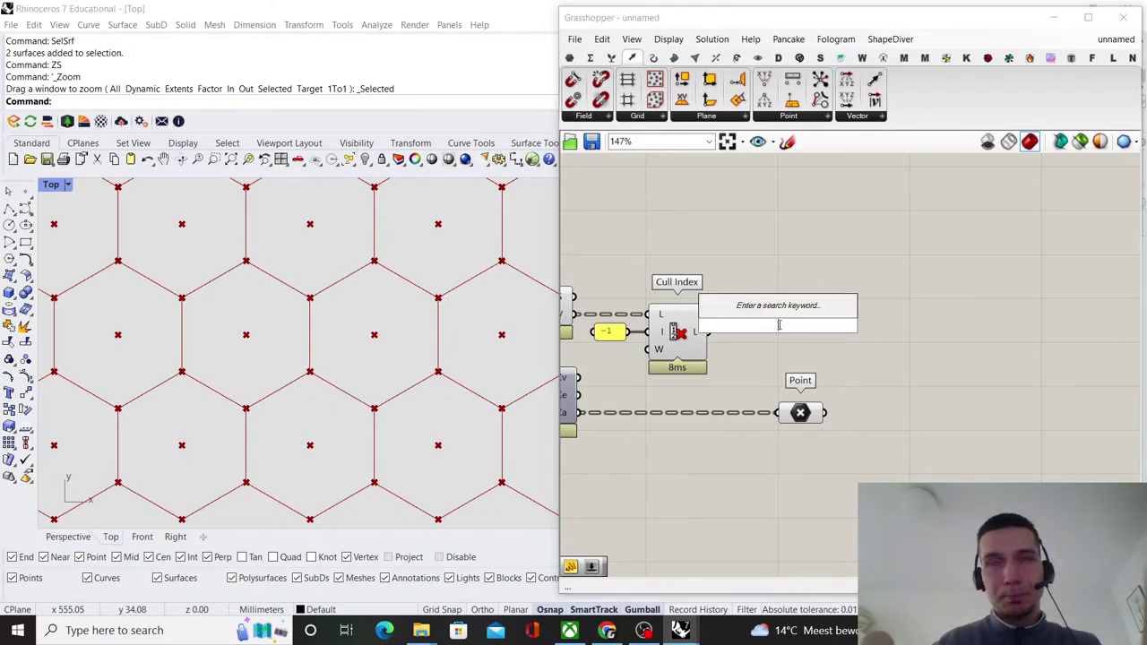
type("dispat")
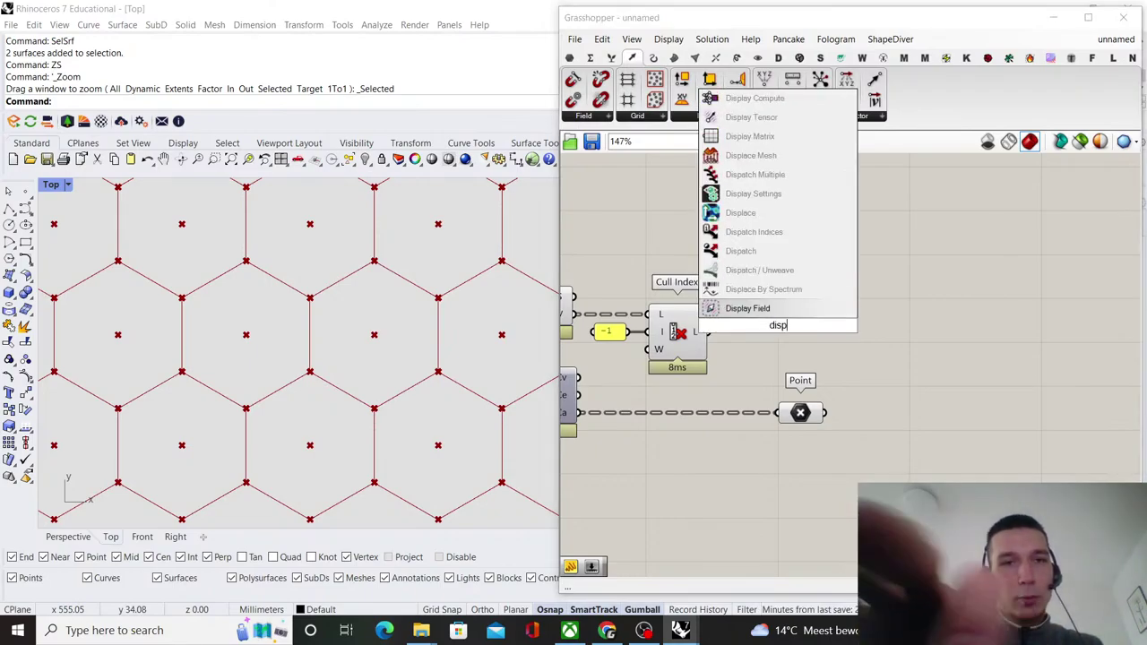
left_click(740, 289)
scroll(740, 289, "up", 1)
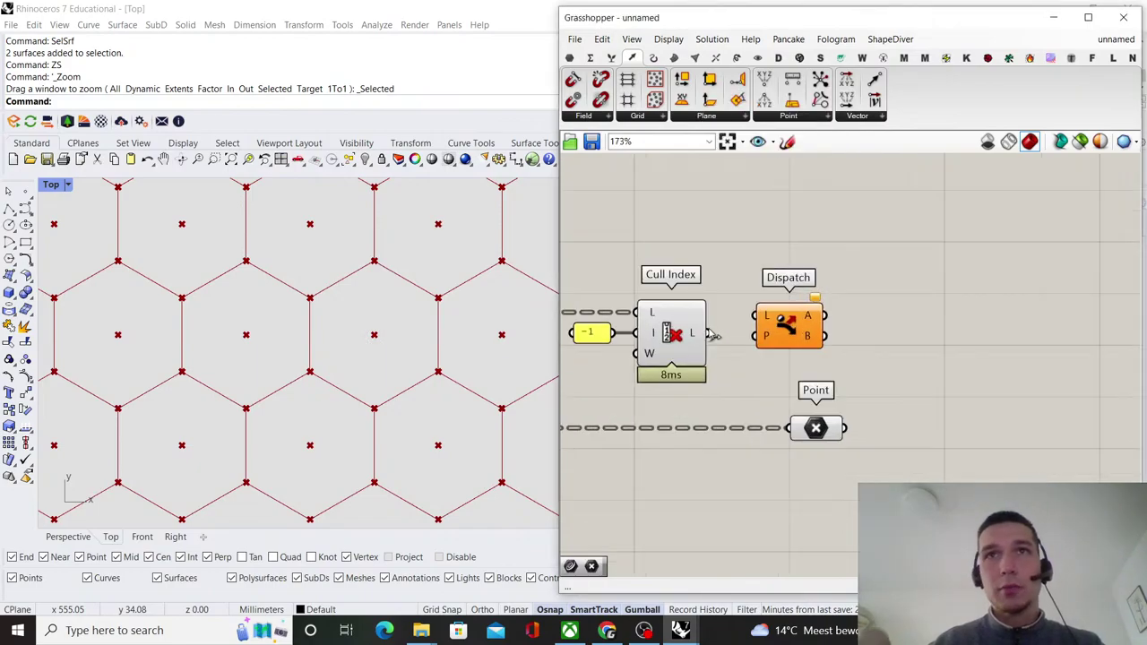
left_click_drag(707, 333, 818, 341)
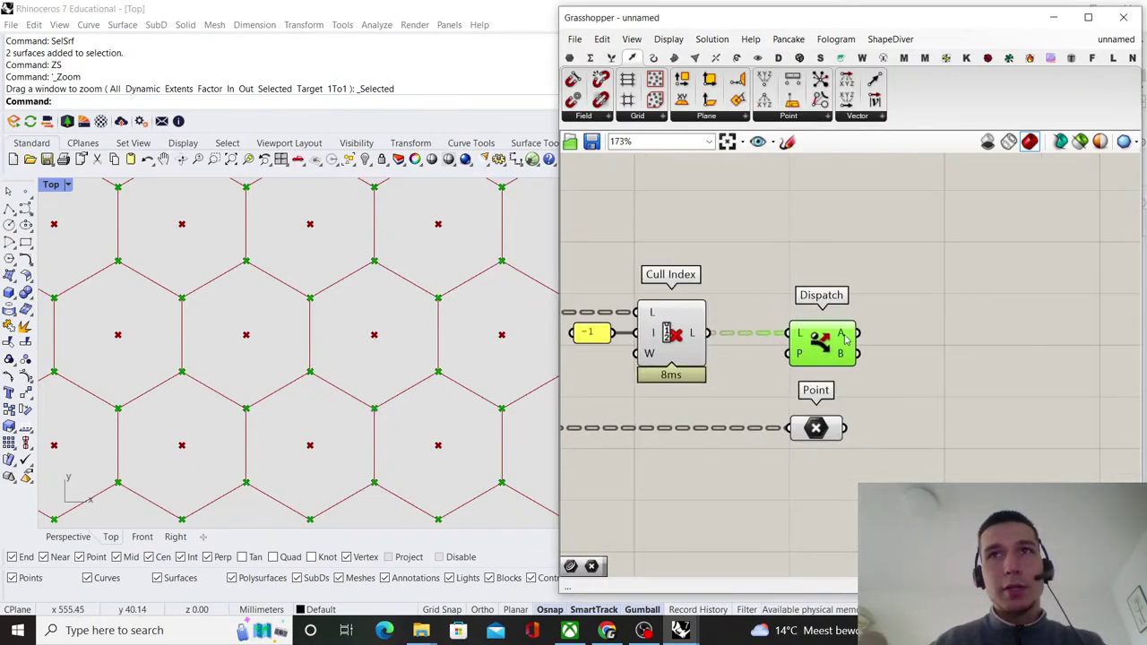
- Duplicate the Point parameter beside Dispatch and connect Dispatch's A output to the upper one
left_click_drag(816, 428, 969, 334)
left_click_drag(858, 333, 947, 331)
left_click_drag(971, 331, 973, 334)
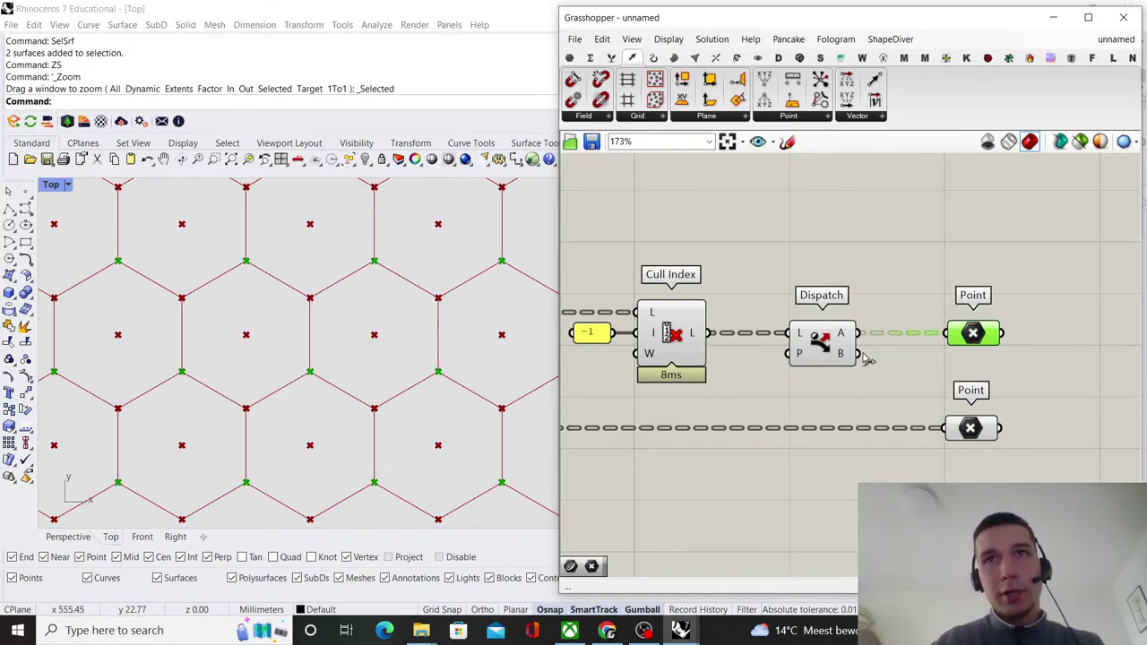
- Feed the upper Point parameter from Dispatch's B output instead and compare its points with the reference pattern
left_click_drag(860, 354, 966, 356)
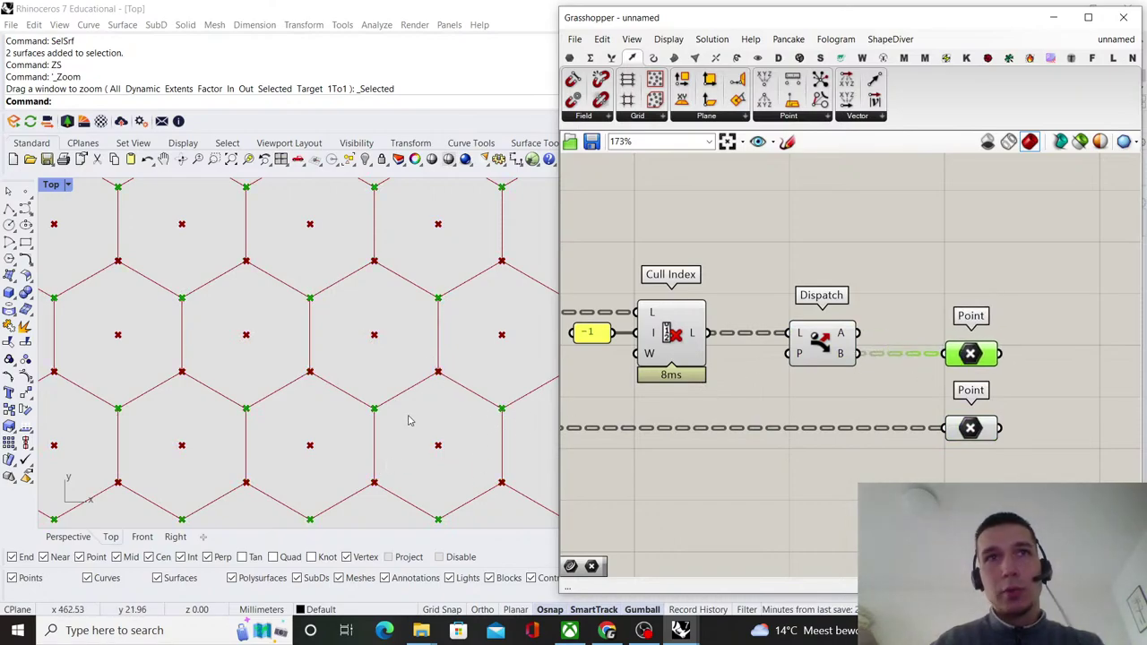
scroll(408, 420, "down", 8)
scroll(340, 376, "up", 6)
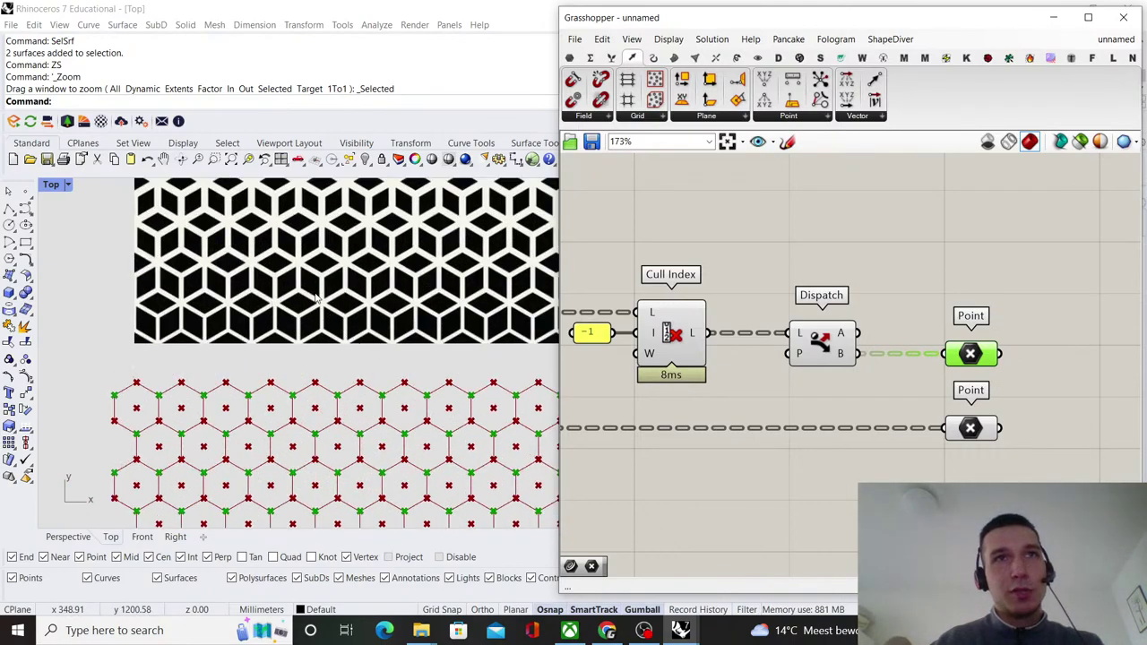
scroll(257, 406, "up", 2)
- Add a Line component with the center points as input A and the dispatched vertices as input B
right_click_drag(925, 321, 755, 325)
double_click(905, 375)
type("l")
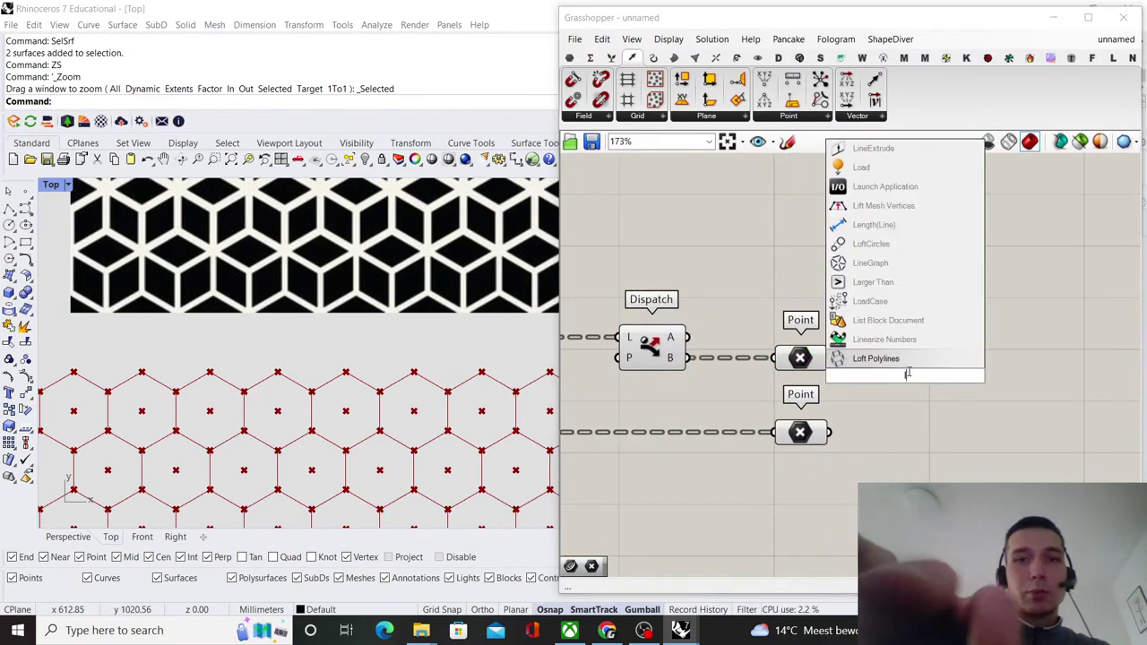
type("ine")
key("Return")
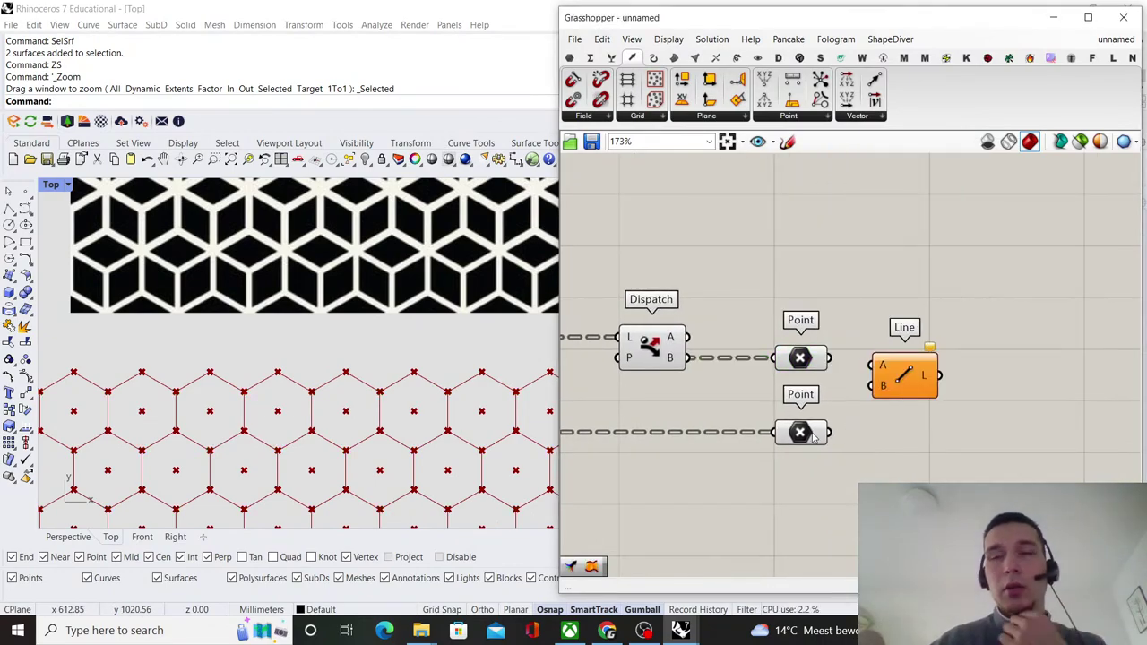
left_click_drag(830, 433, 871, 365)
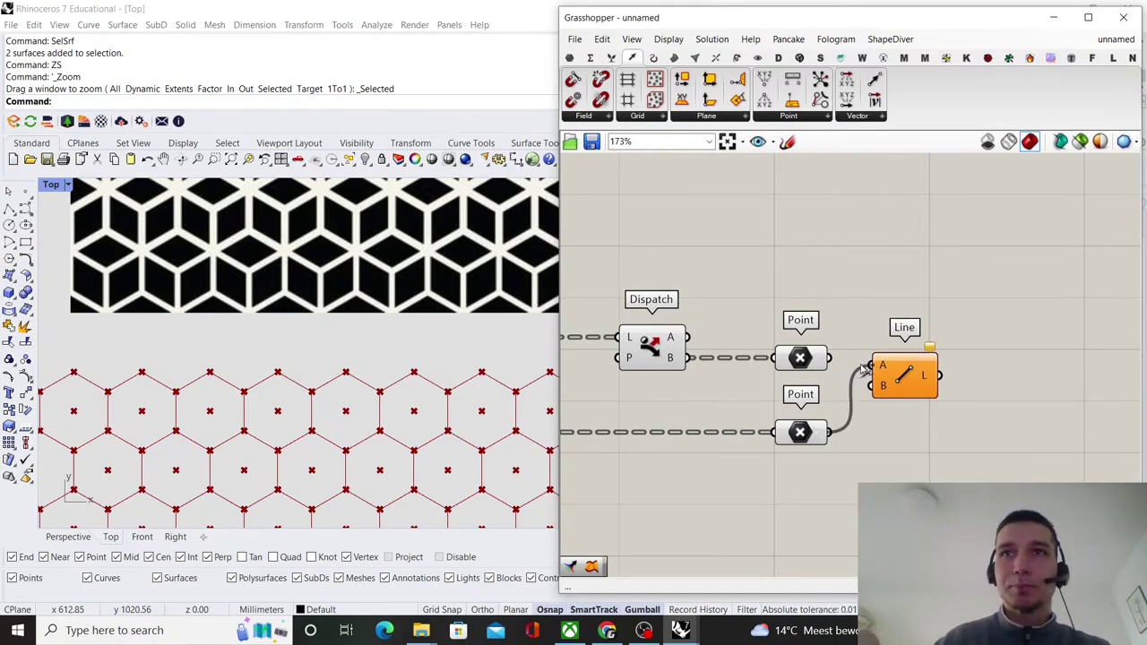
left_click(802, 439)
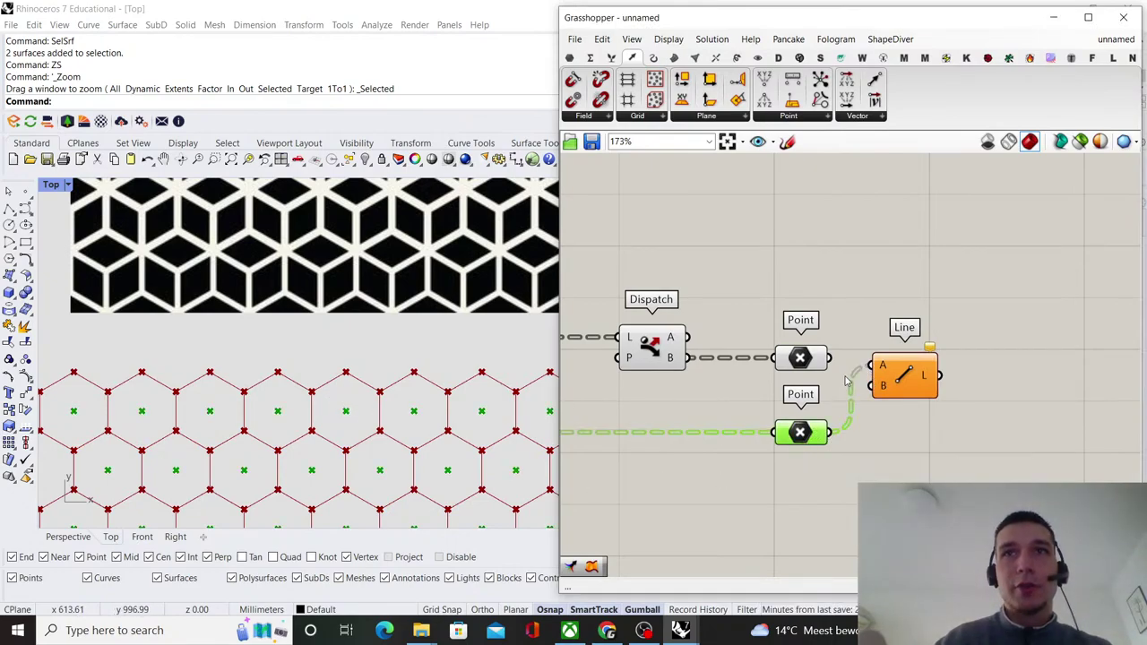
left_click_drag(855, 379, 979, 354)
left_click(801, 357)
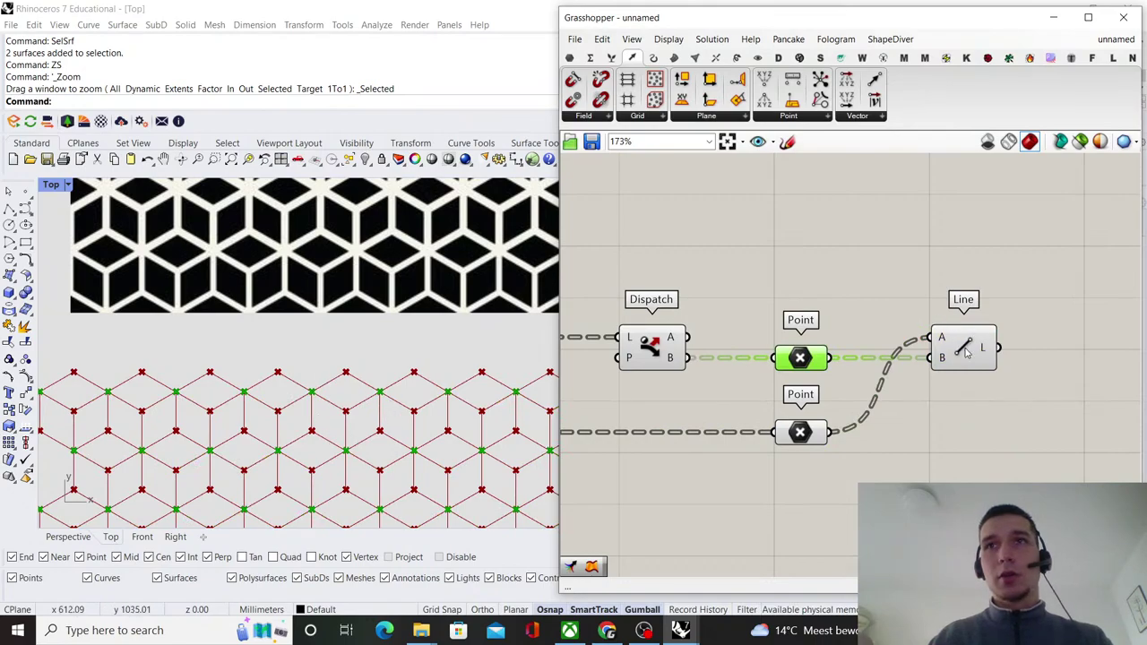
left_click_drag(966, 353, 963, 352)
- Hide the preview of the Dispatch component and both Point parameters
left_click_drag(871, 465, 658, 314)
right_click(745, 268)
left_click(790, 291)
left_click(846, 286)
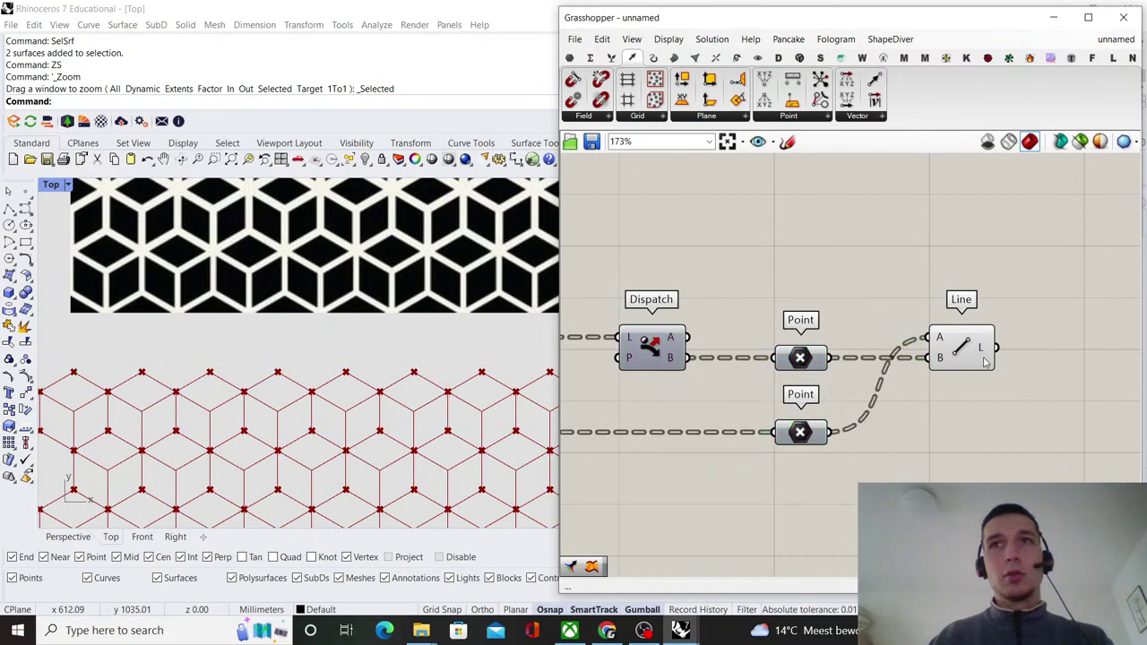
- Examine the Line output in the viewport and compare the resulting cube pattern with the reference picture
left_click(984, 361)
left_click(941, 269)
scroll(300, 324, "down", 3)
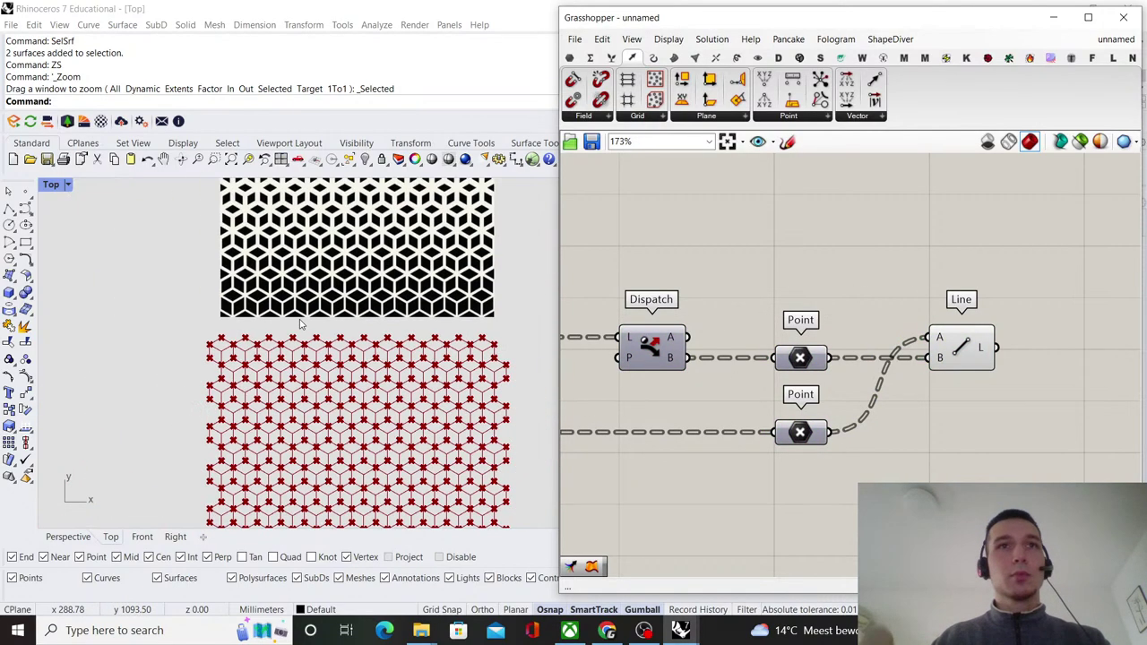
scroll(300, 324, "up", 8)
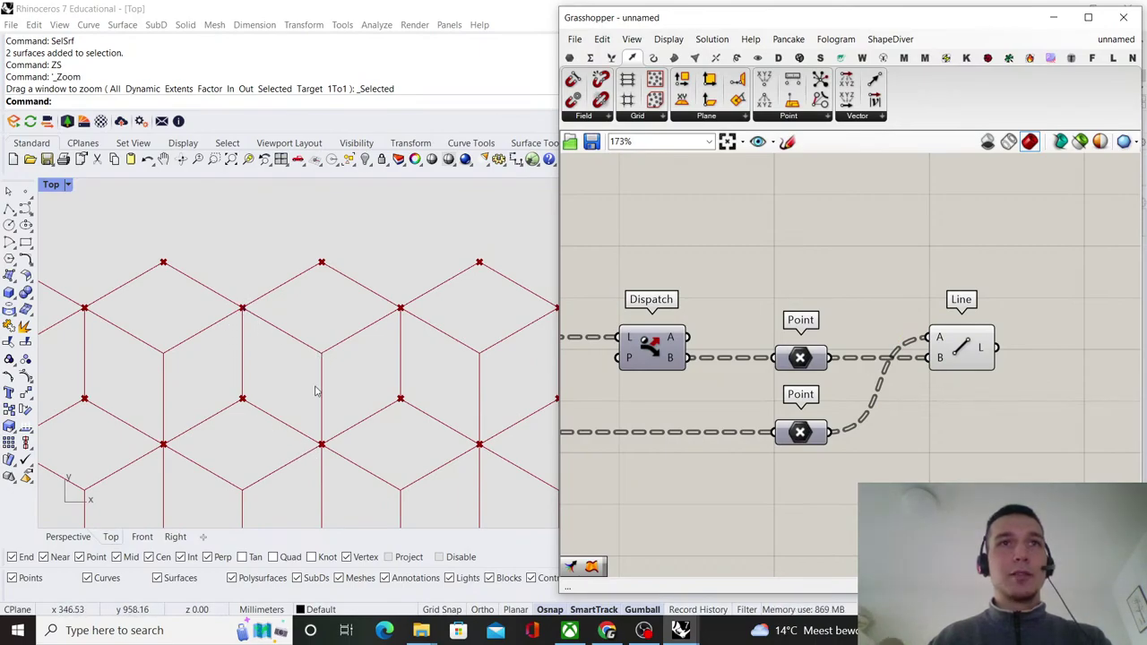
scroll(884, 307, "down", 3)
scroll(819, 320, "up", 4)
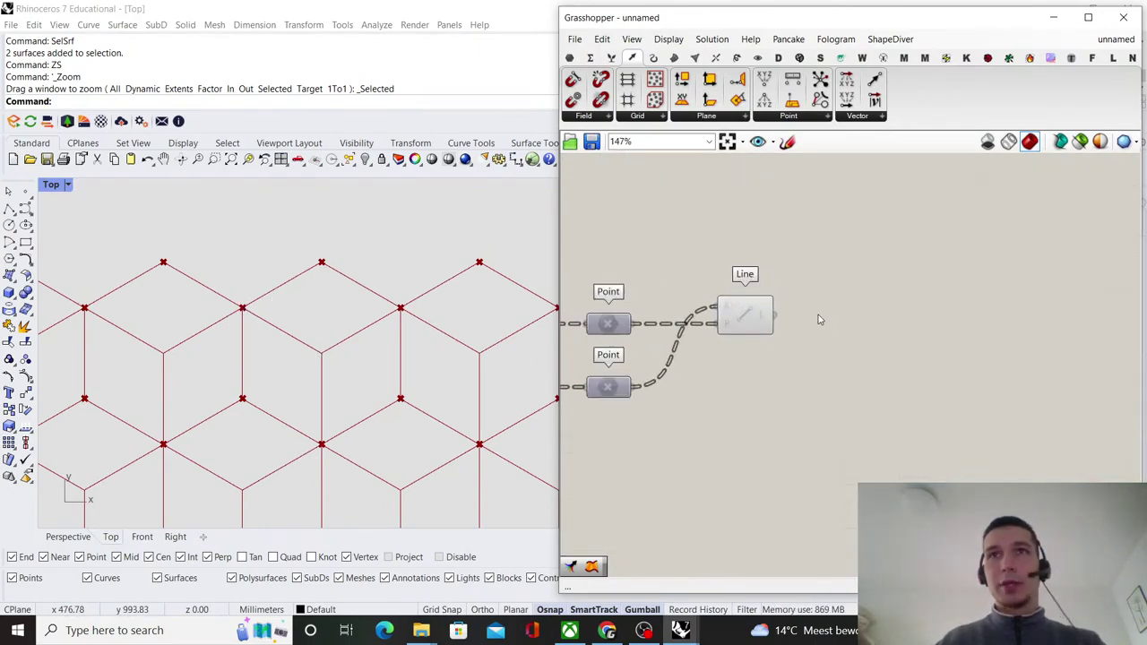
left_click(730, 307)
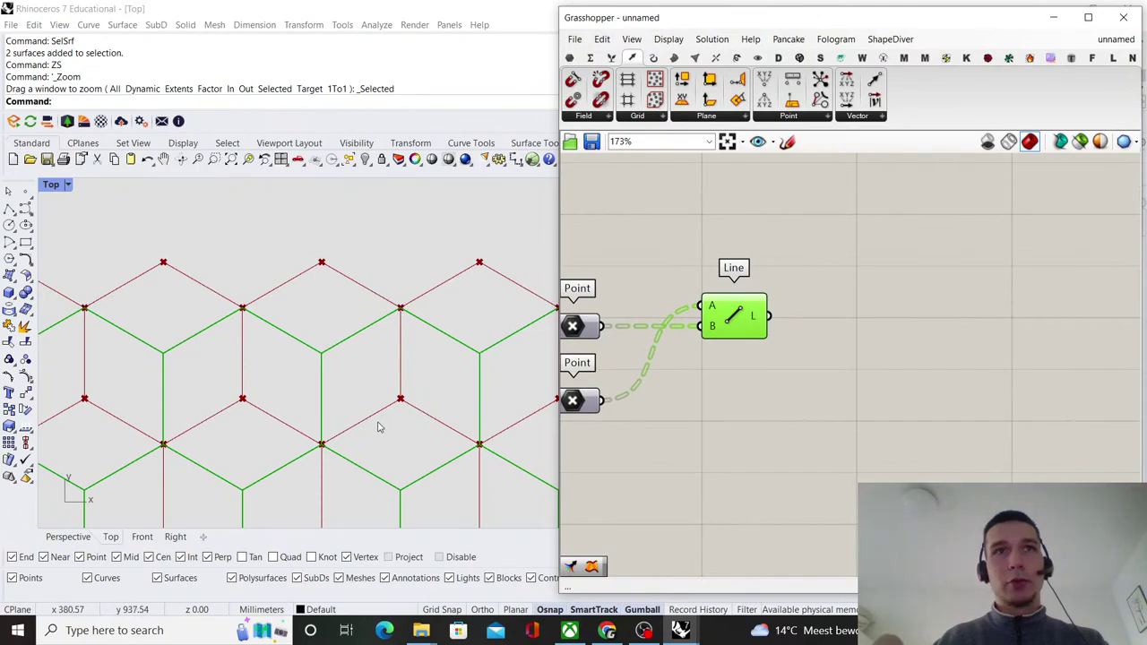
scroll(851, 321, "down", 4)
scroll(778, 312, "up", 2)
scroll(770, 300, "down", 3)
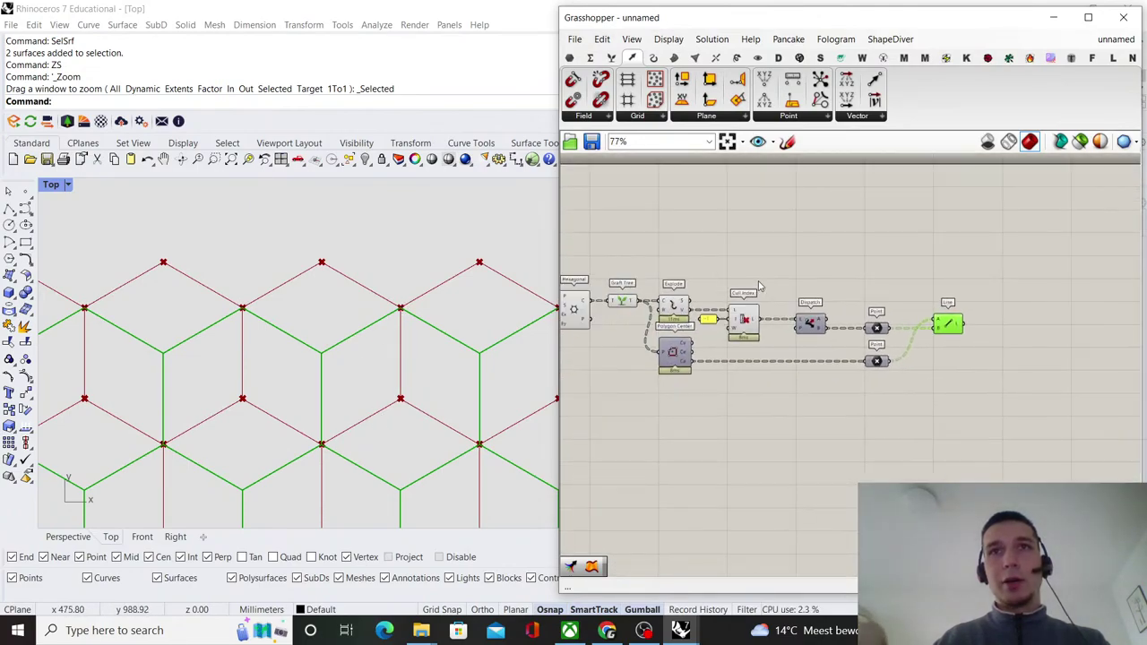
- Hide the Cull Index preview and check which edges of the pattern come from Explode
left_click(745, 315)
left_click(797, 247)
scroll(686, 299, "up", 4)
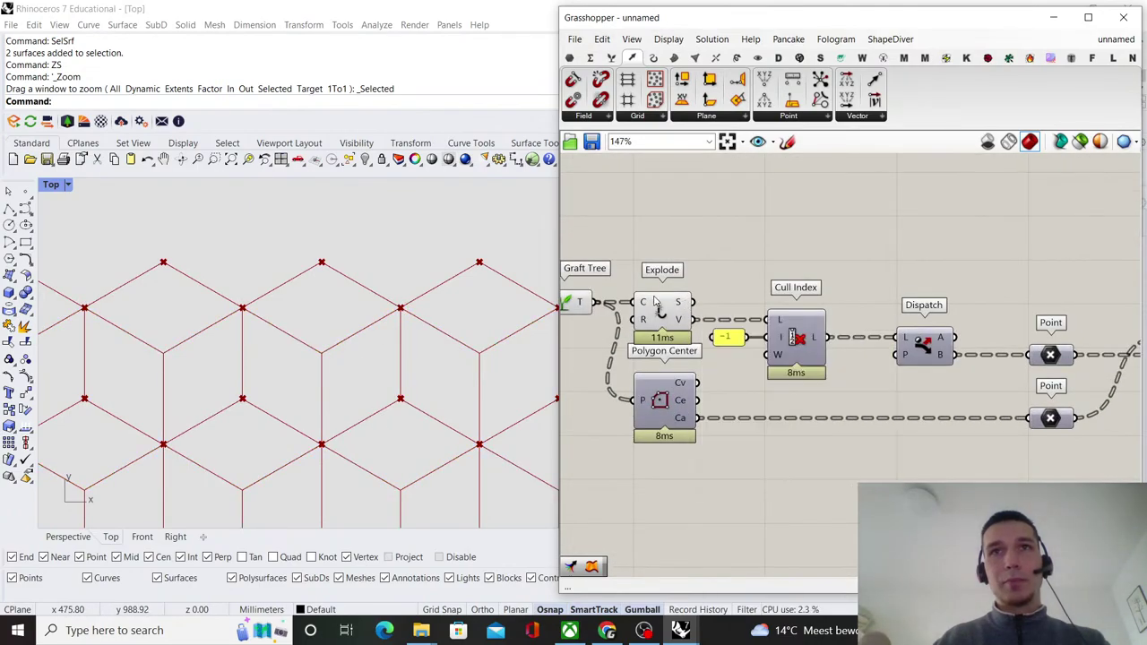
left_click(658, 309)
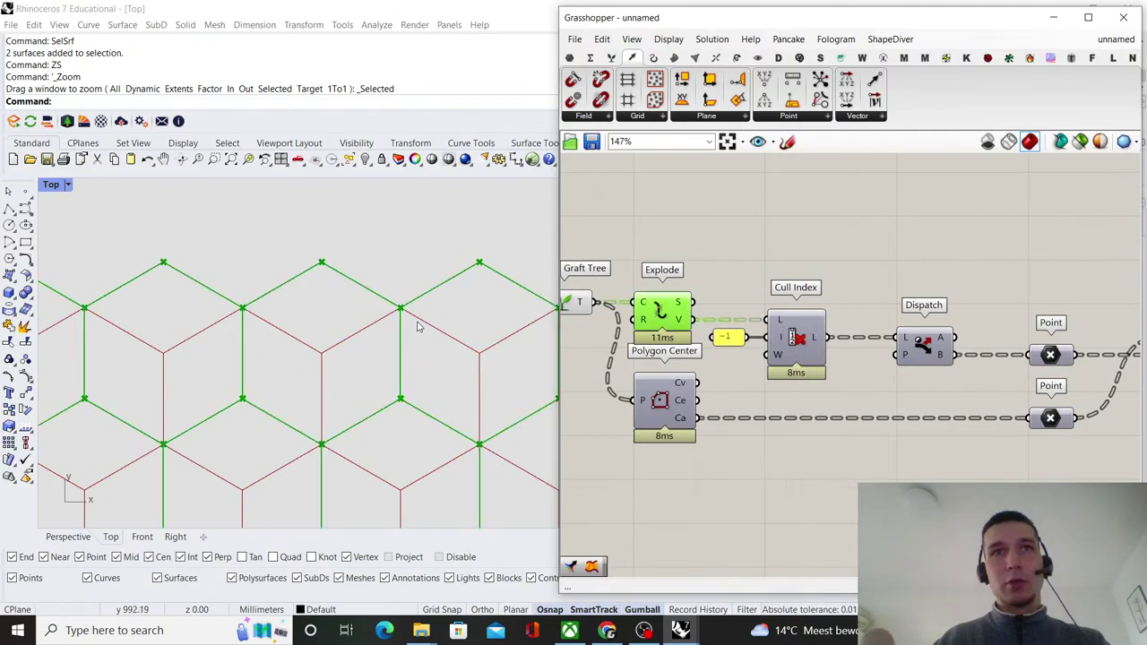
- Add a Curve parameter, connect Explode's S output to it, and place it above the two Point parameters
double_click(858, 265)
type("curv")
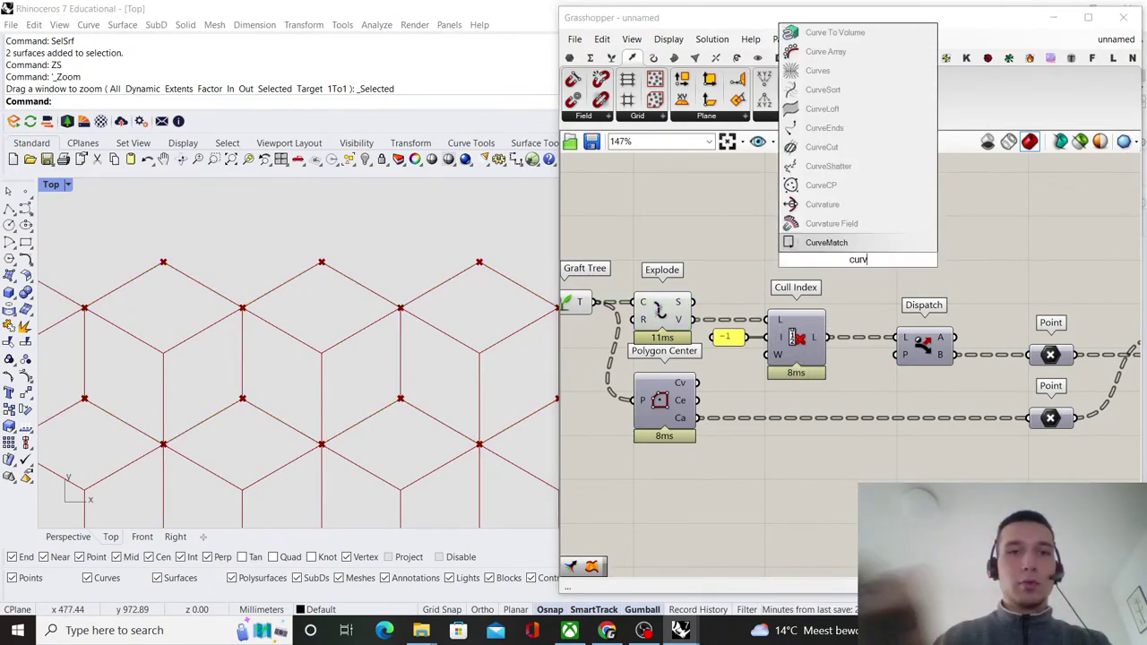
type("e")
left_click(860, 248)
left_click_drag(694, 302, 970, 299)
right_click_drag(1002, 279, 672, 267)
scroll(672, 268, "up", 1)
left_click_drag(637, 286, 740, 287)
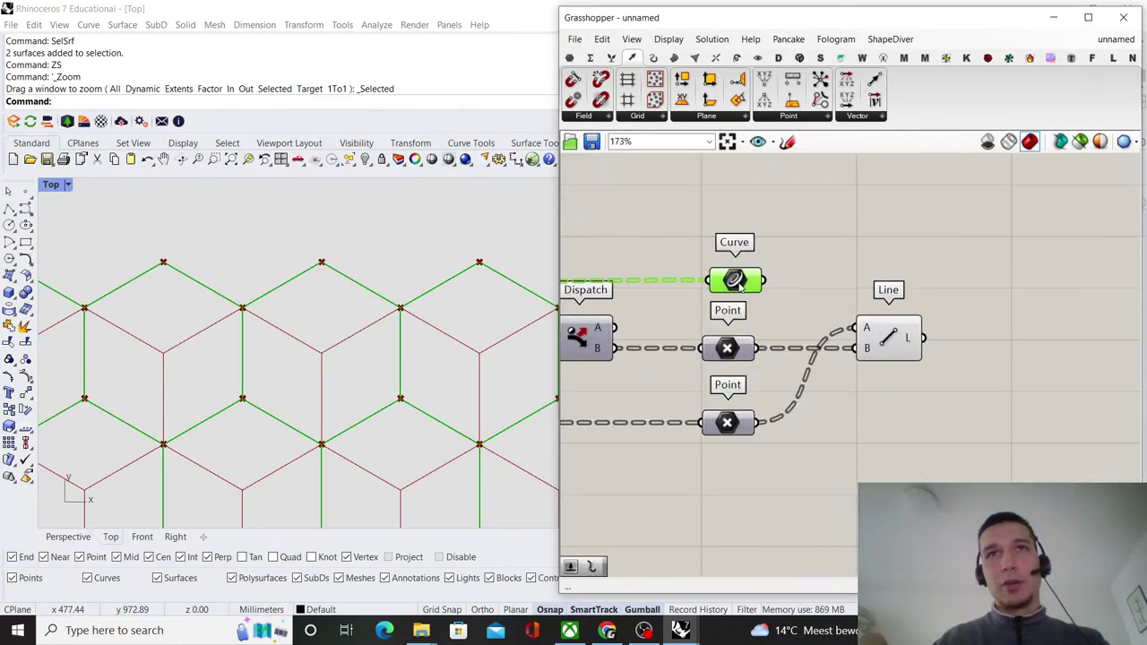
- Move the Curve parameter fed by Explode's S output to the space directly before Dispatch
right_click_drag(829, 239, 675, 248)
double_click(781, 257)
left_click(765, 282)
scroll(765, 283, "down", 3)
right_click_drag(649, 288, 869, 289)
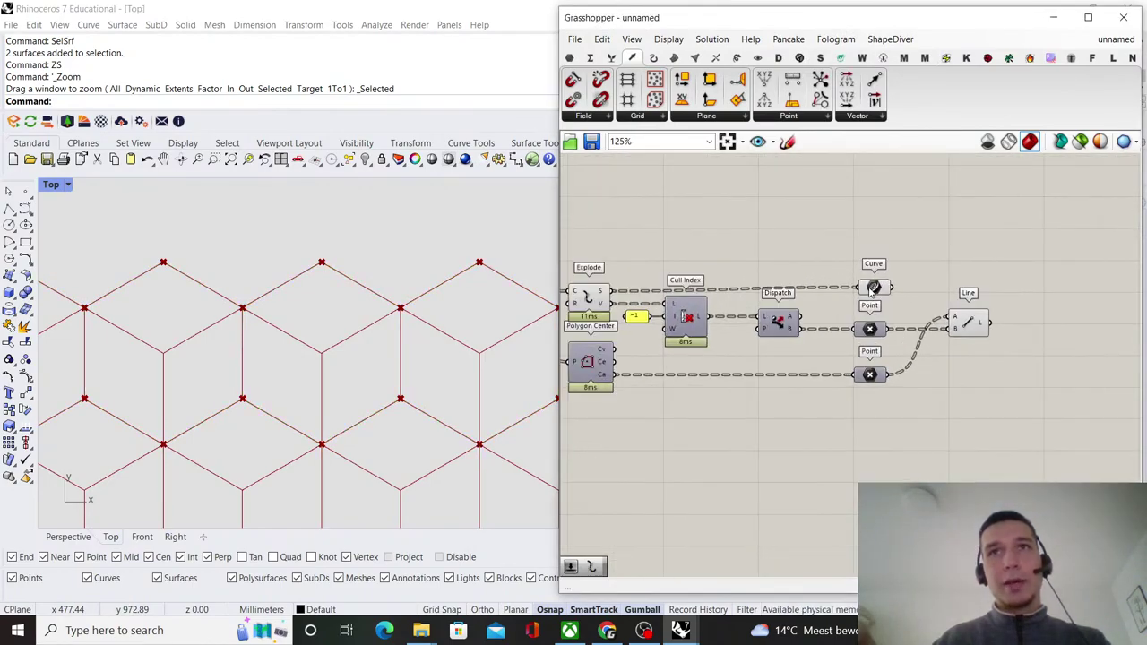
scroll(871, 291, "up", 1)
left_click_drag(871, 291, 675, 296)
left_click(751, 270)
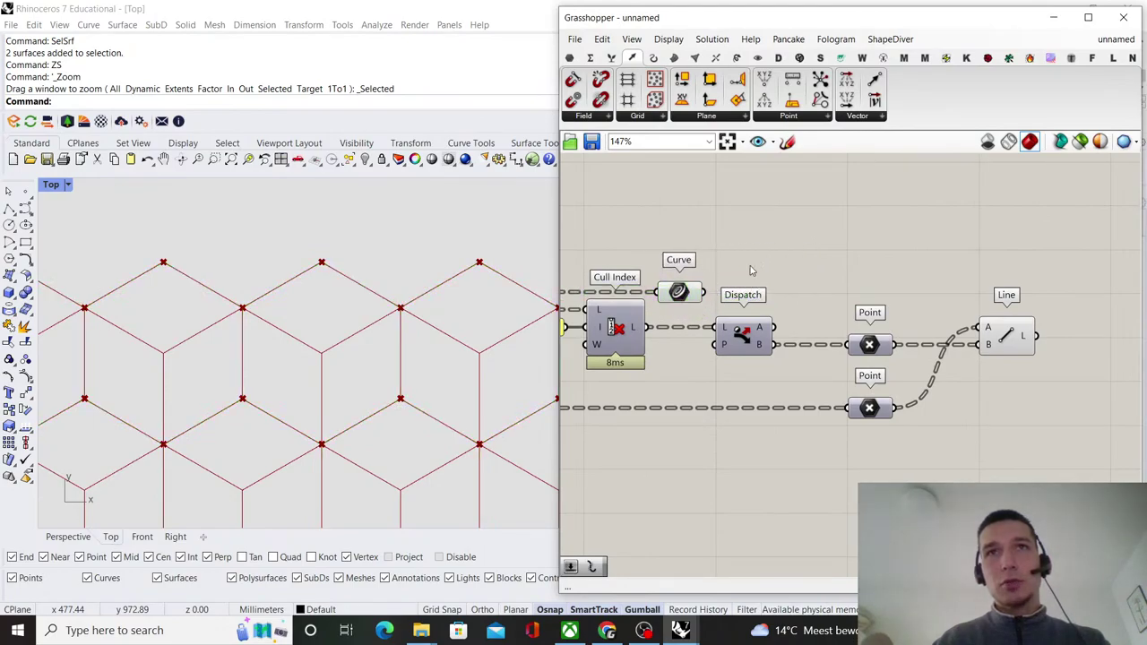
- Duplicate the Dispatch component above the original and connect the Curve parameter to the copy's L input
left_click_drag(744, 335, 746, 297, "alt")
left_click(776, 234)
left_click(680, 291)
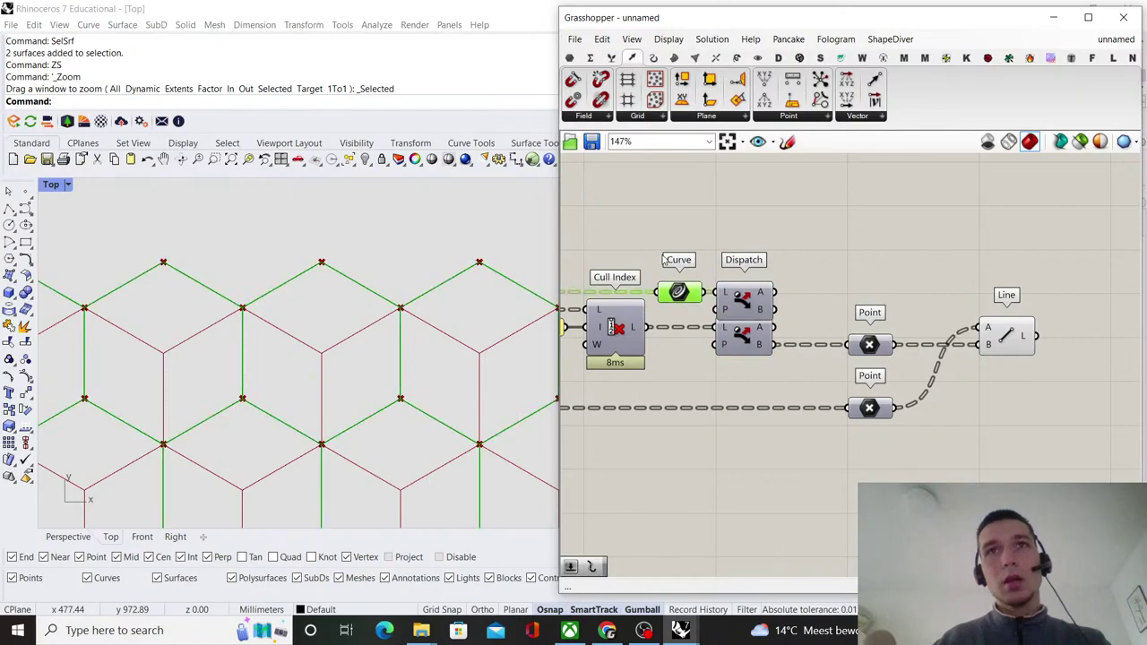
scroll(663, 259, "down", 1)
right_click(772, 238)
left_click(811, 263)
left_click(877, 224)
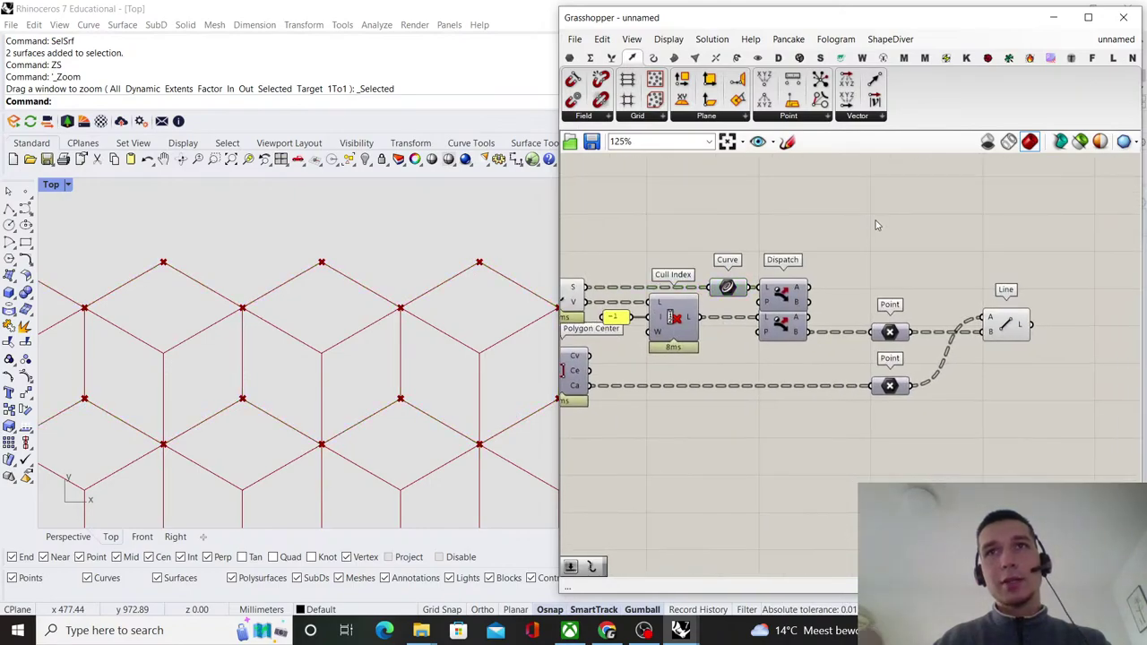
- Add a second Curve parameter above the Point parameters and connect the upper Dispatch's A output to it
scroll(708, 294, "up", 1)
double_click(817, 275)
type("curve")
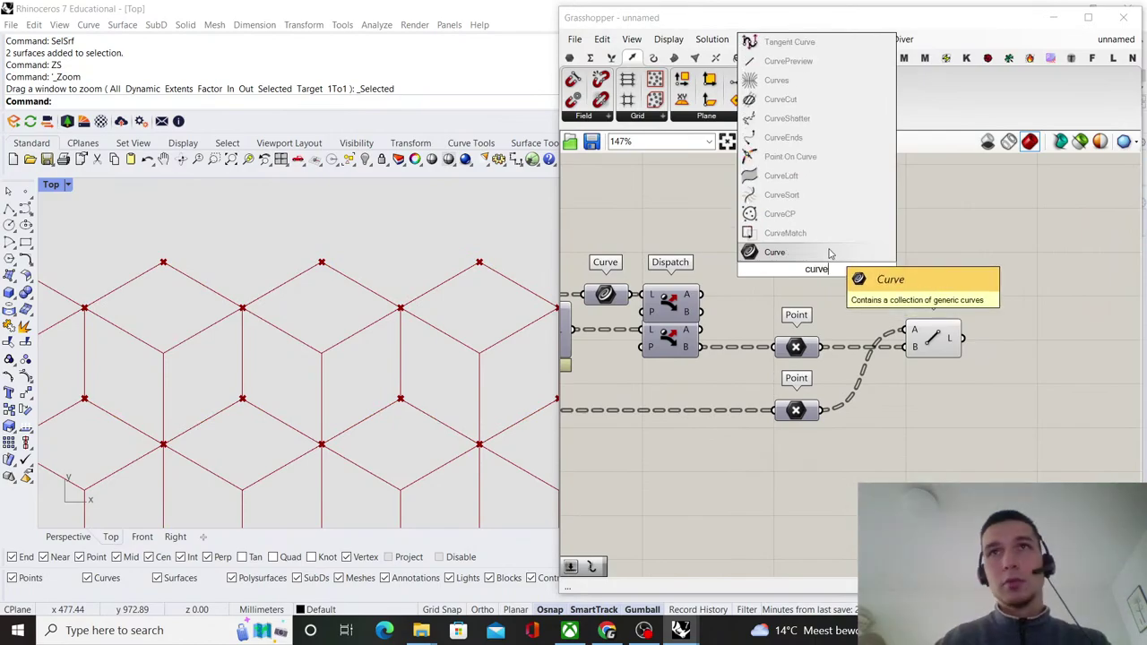
left_click(829, 253)
left_click_drag(700, 294, 860, 295)
- Examine in the Rhino viewport which hexagon edges the dispatched Curve parameter contains, including along the pattern's borders
scroll(414, 336, "down", 3)
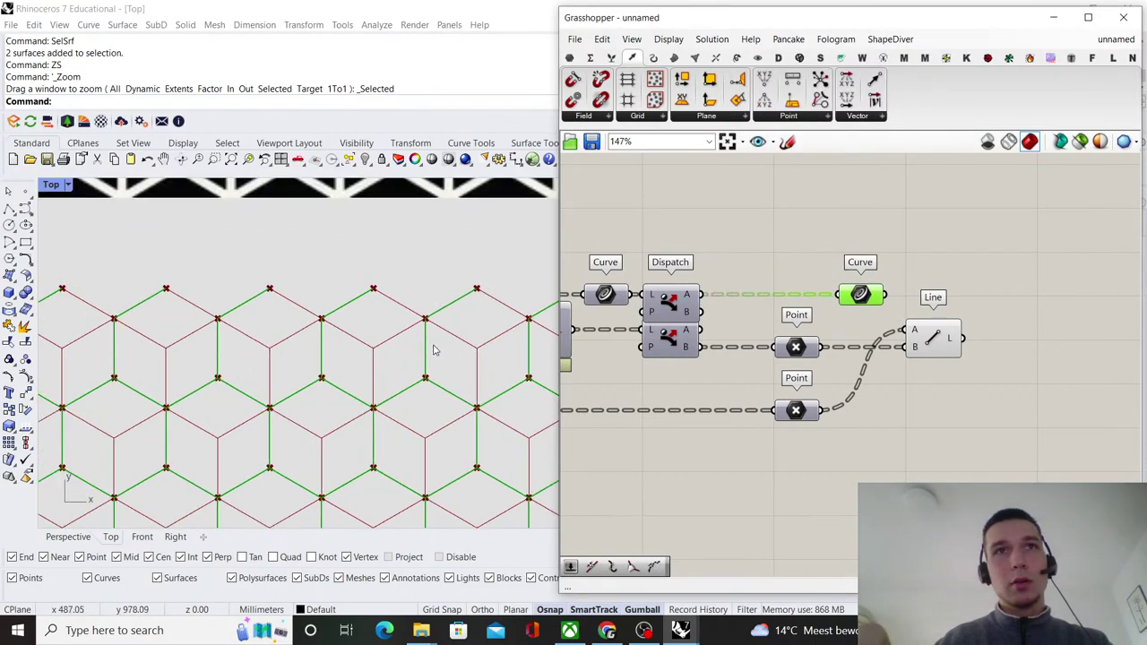
scroll(413, 336, "up", 6)
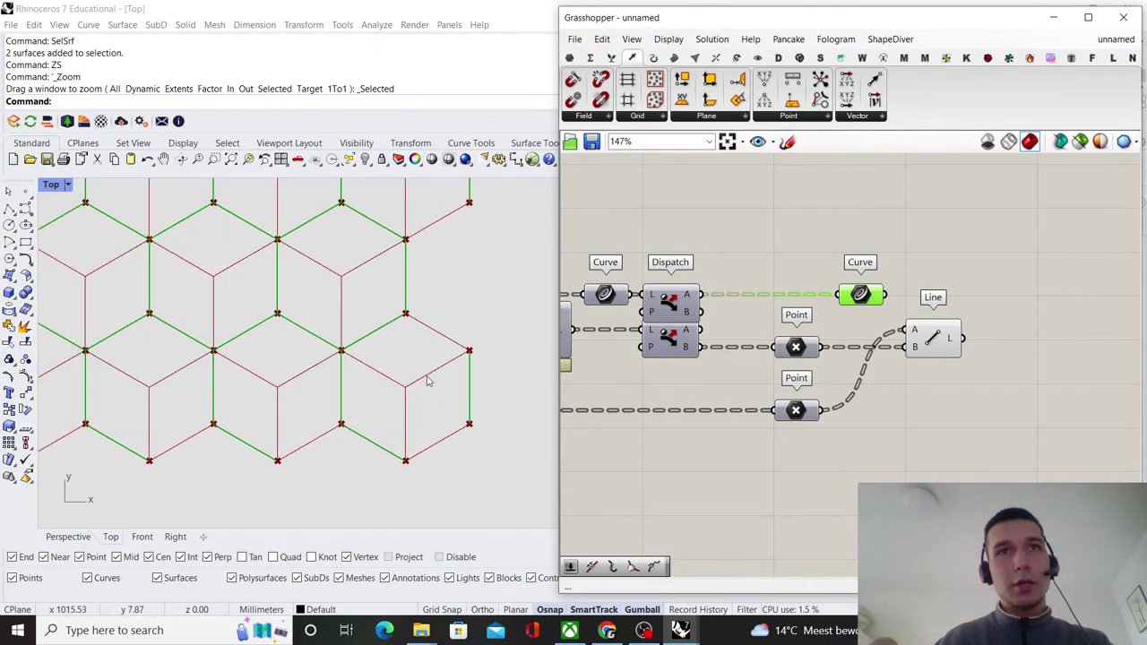
scroll(413, 365, "down", 5)
scroll(308, 334, "up", 6)
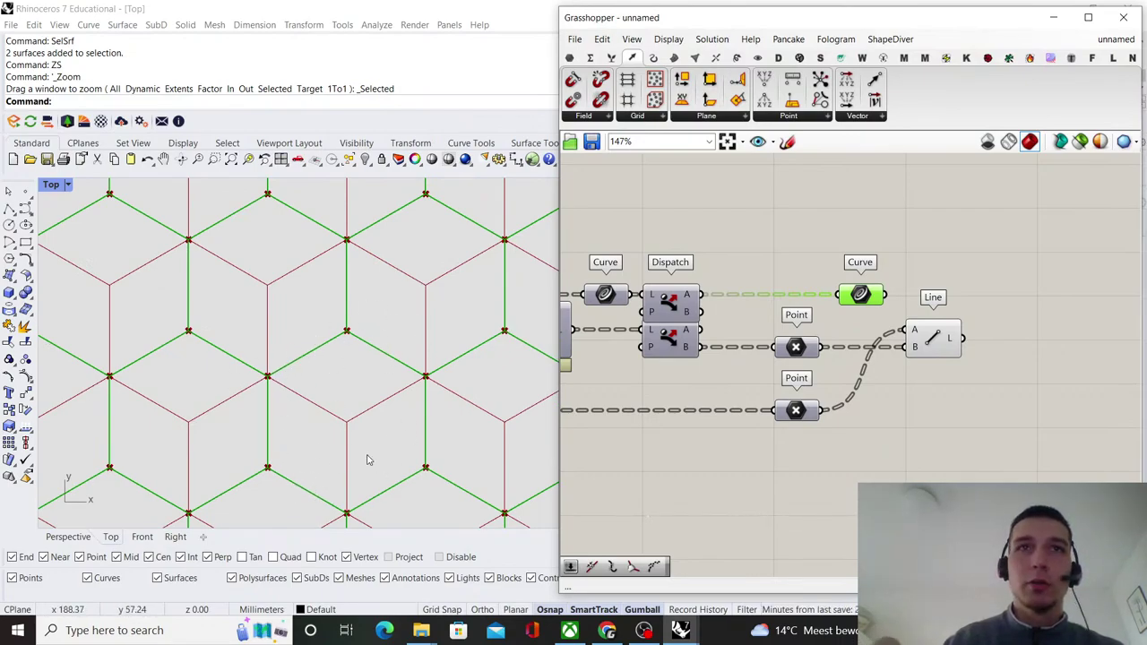
scroll(513, 408, "down", 4)
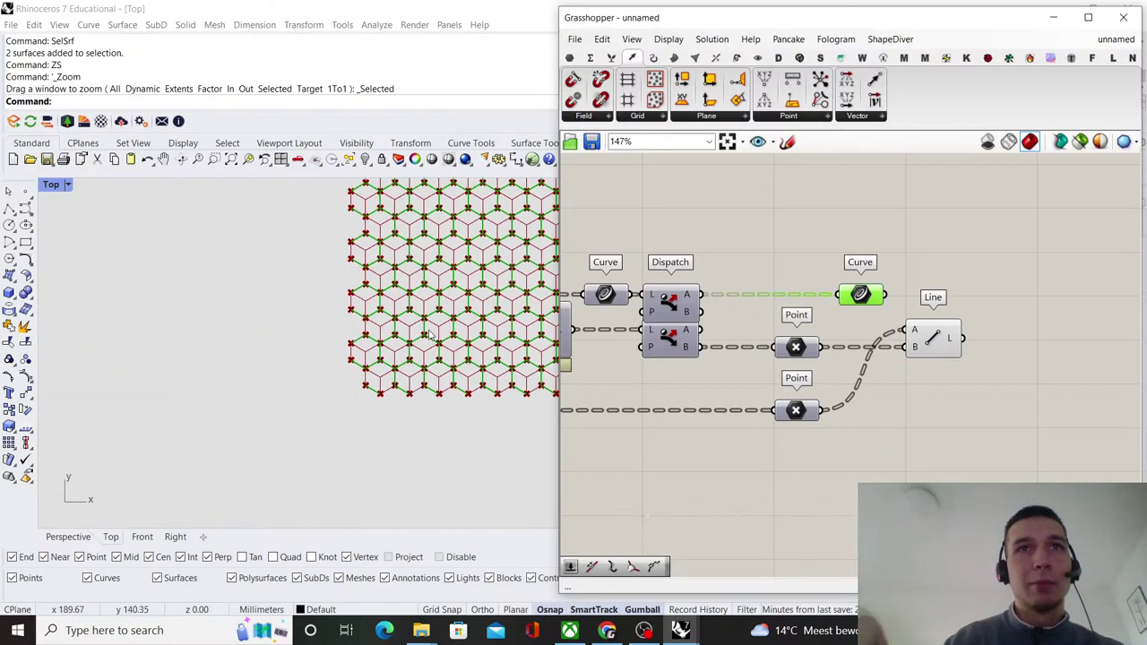
scroll(377, 379, "up", 6)
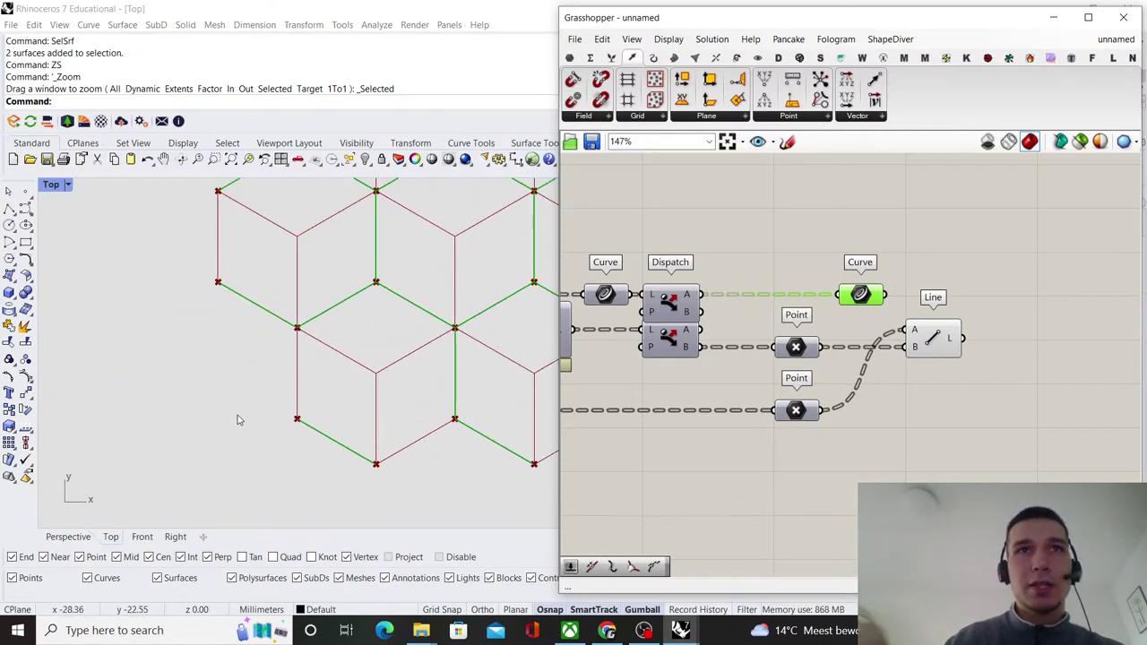
scroll(237, 420, "down", 4)
scroll(219, 426, "up", 4)
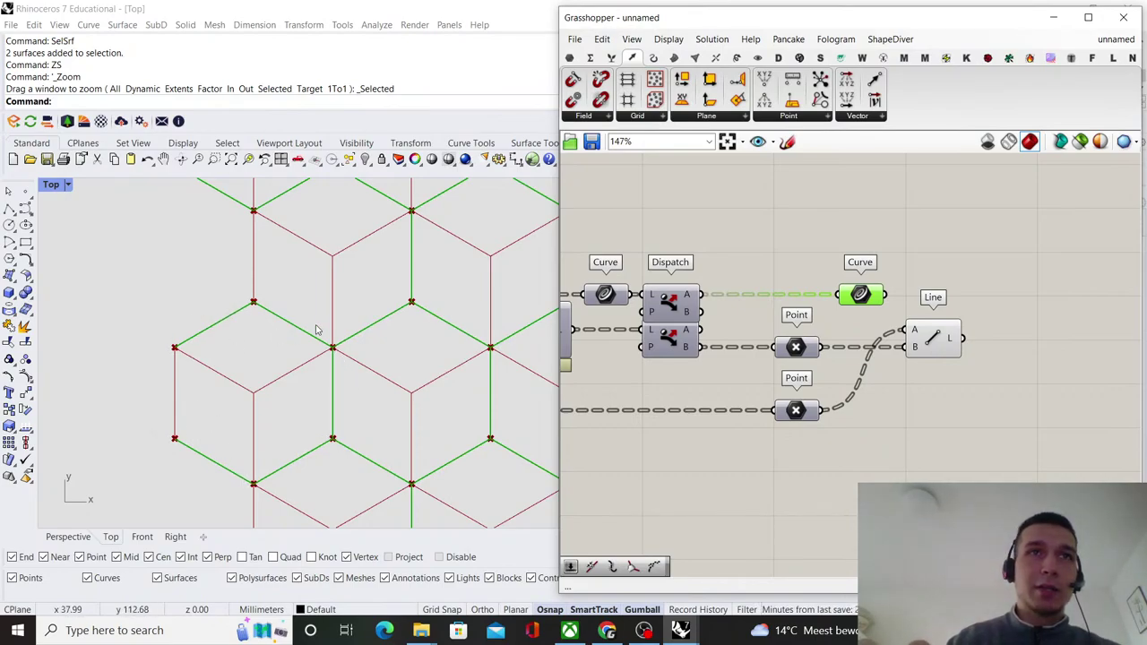
scroll(907, 307, "down", 2)
- Add a Ruled Surface component with the dispatched Curve parameter in A and Line's L output in B
left_click(661, 400)
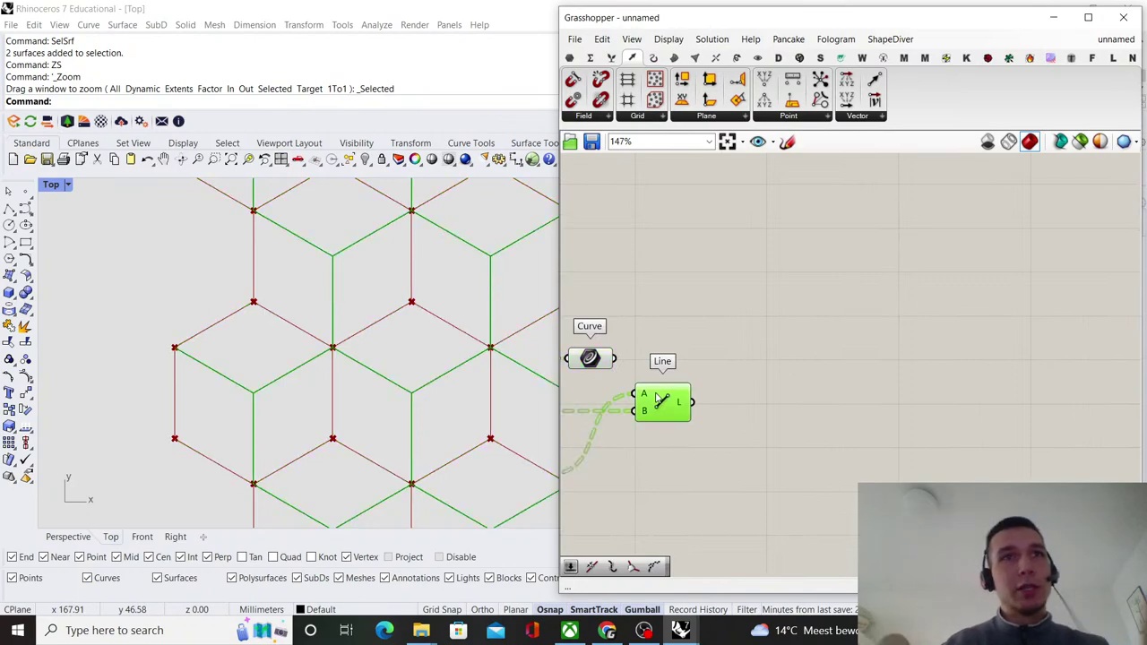
double_click(827, 344)
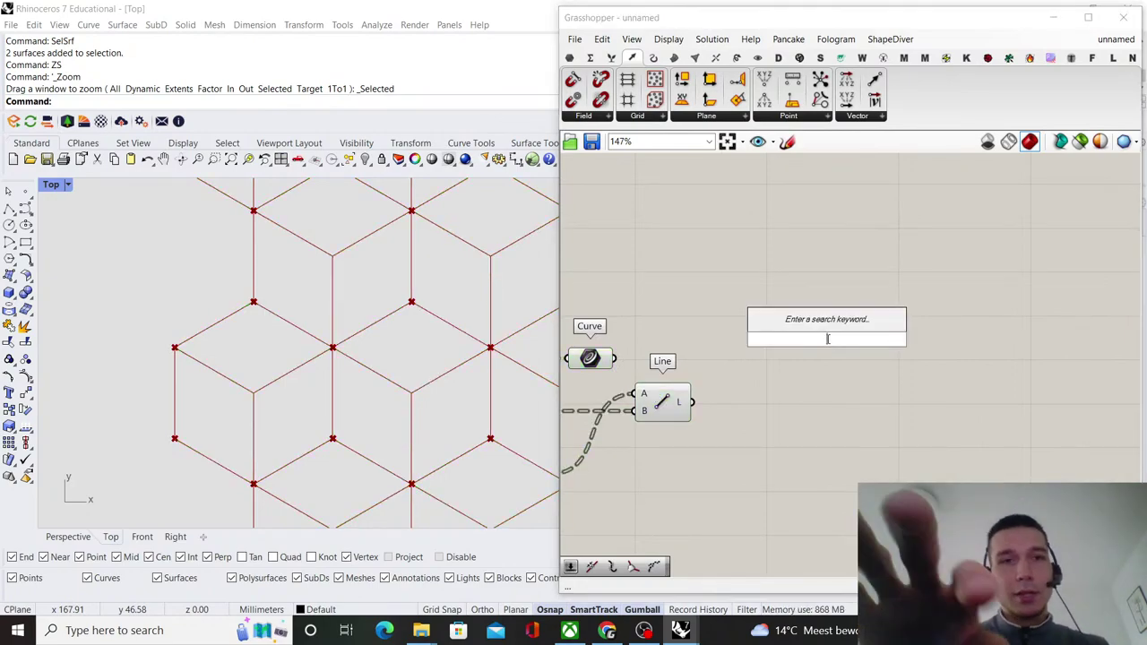
type("ruled")
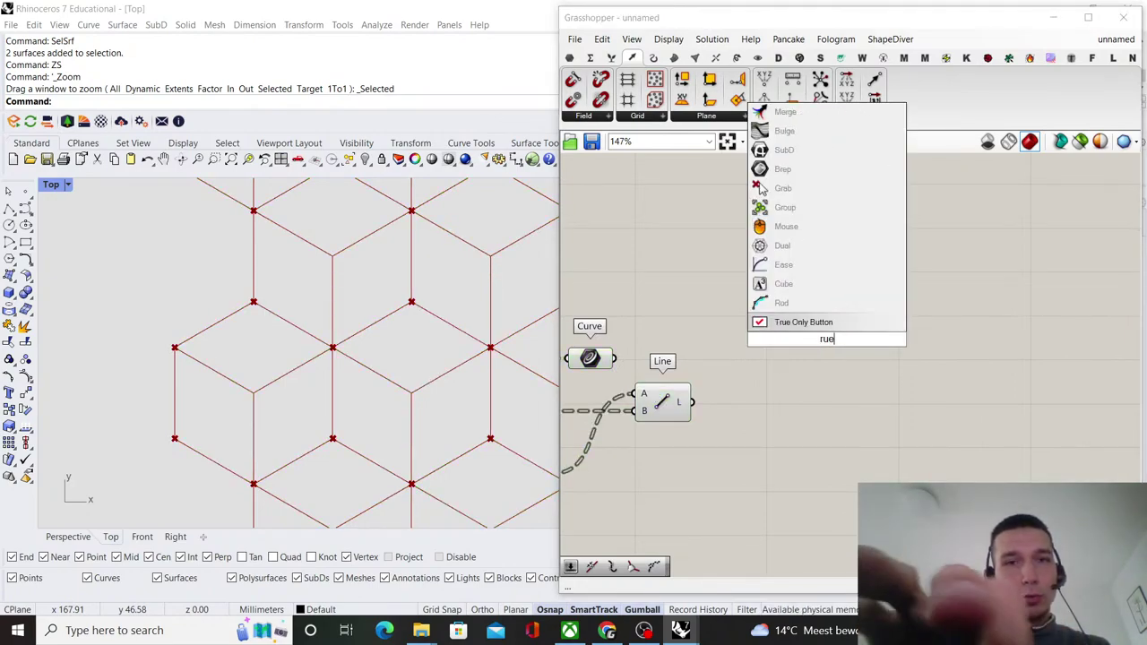
key("Return")
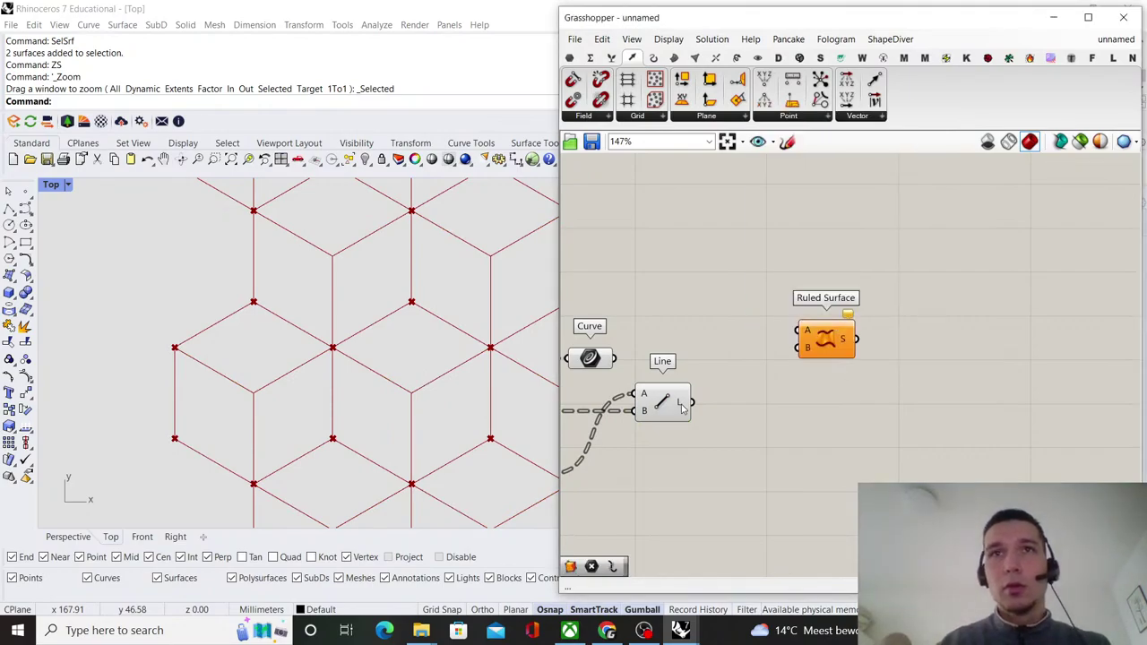
left_click_drag(613, 358, 798, 331)
left_click_drag(692, 402, 794, 374)
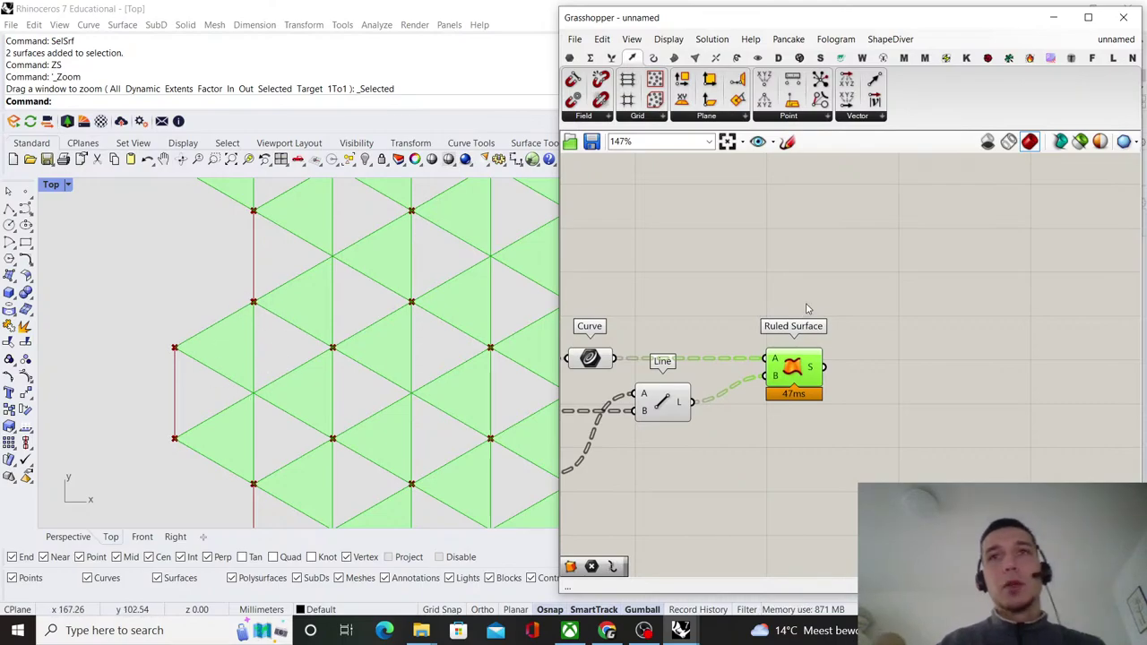
- Try feeding the second Curve parameter from the upper Dispatch's B output and undo the change
right_click_drag(764, 302, 945, 290)
left_click(618, 377)
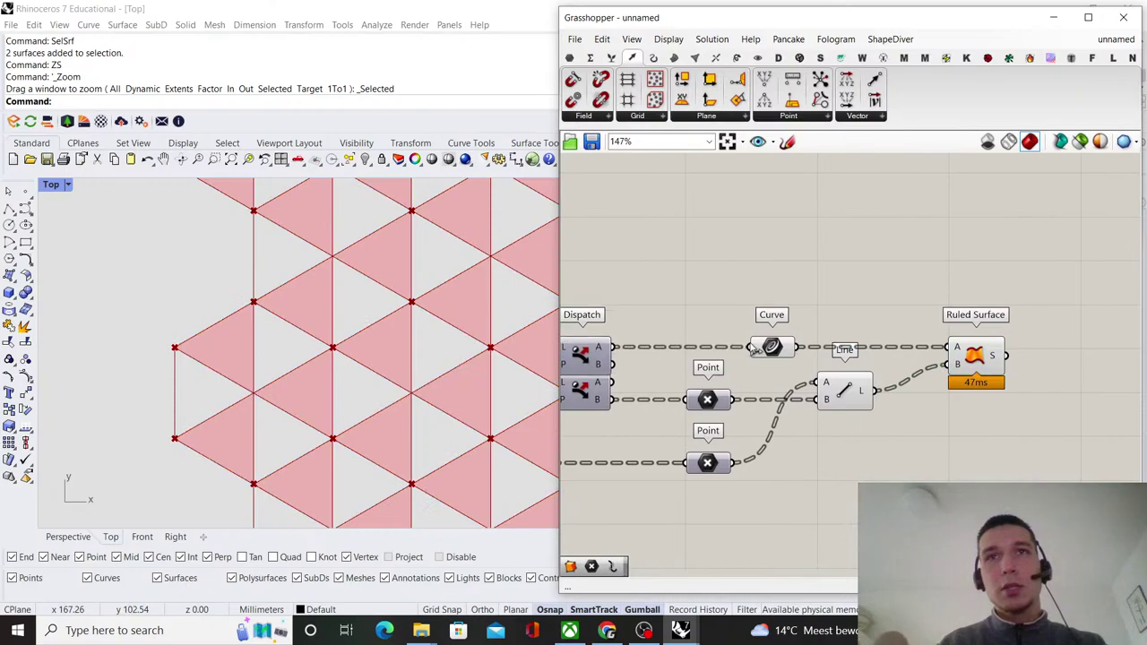
left_click_drag(613, 366, 764, 346)
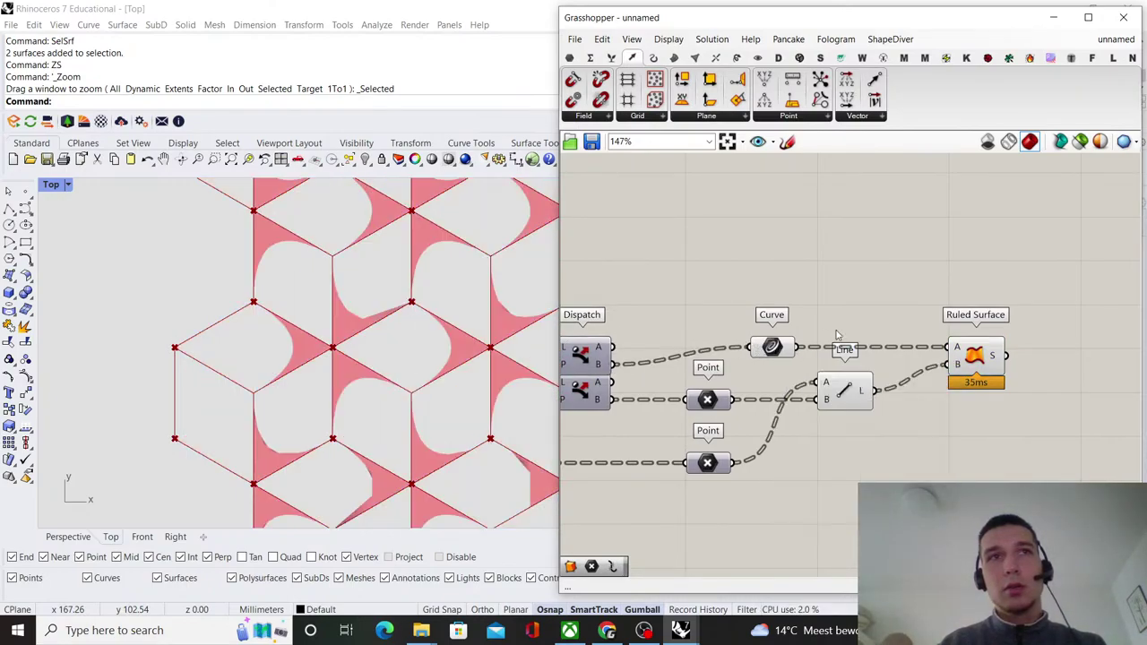
key("ctrl+z")
- Delete the Ruled Surface component
right_click_drag(889, 294, 826, 290)
left_click(916, 351)
key("Delete")
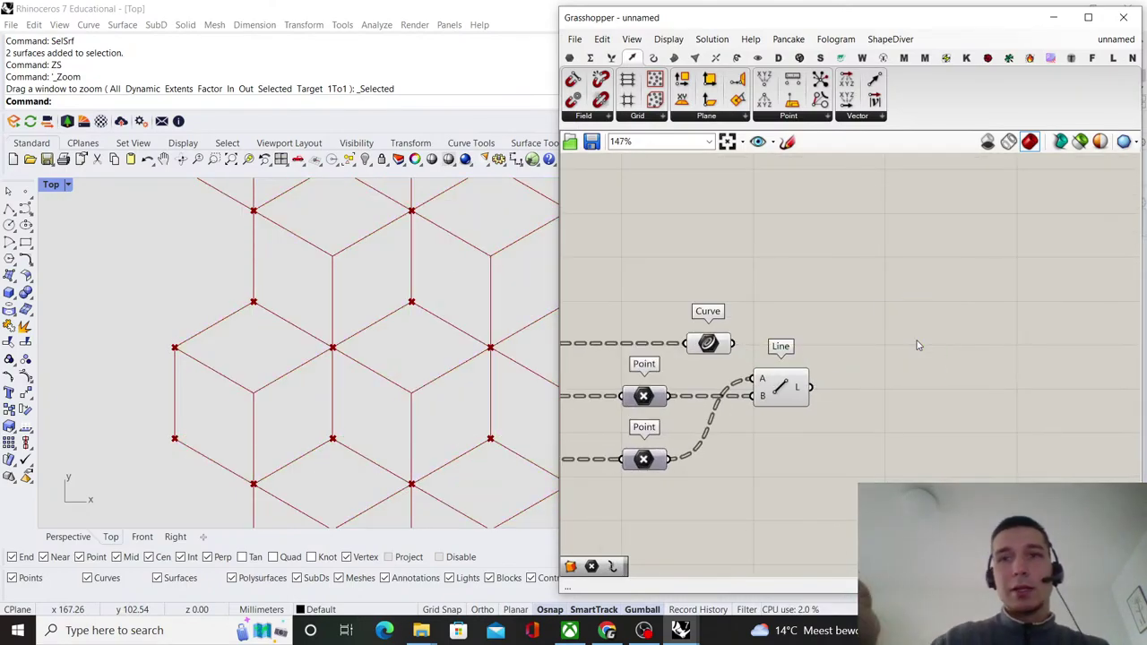
- Add an Evaluate Curve component after Line and connect Line's L output to its C input
double_click(918, 346)
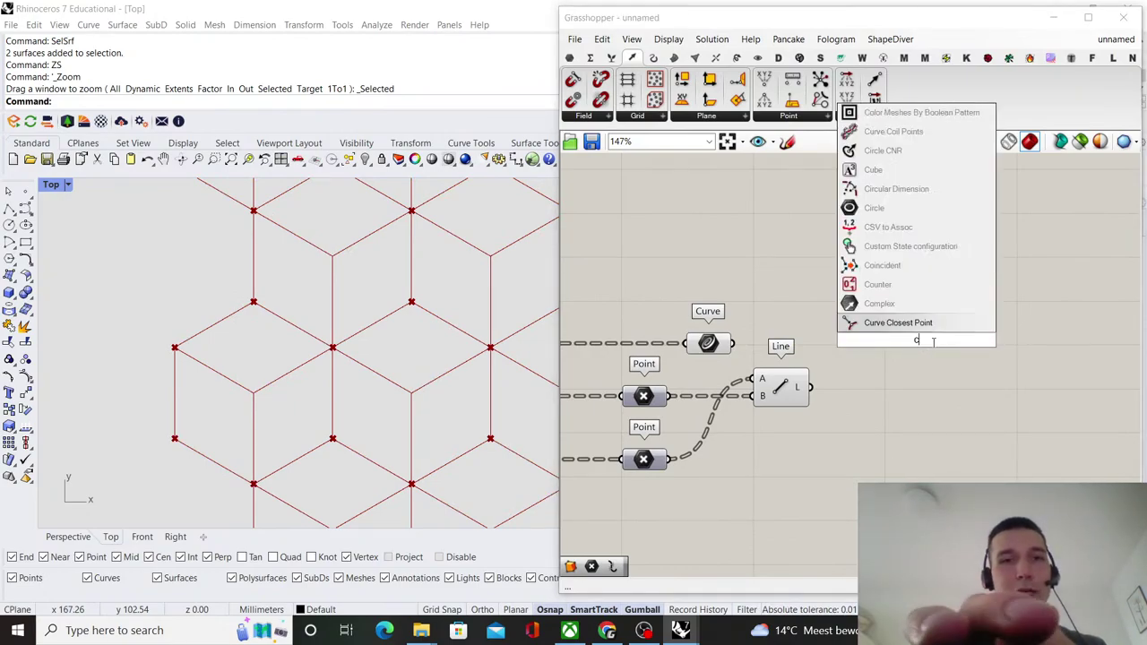
type("evalu")
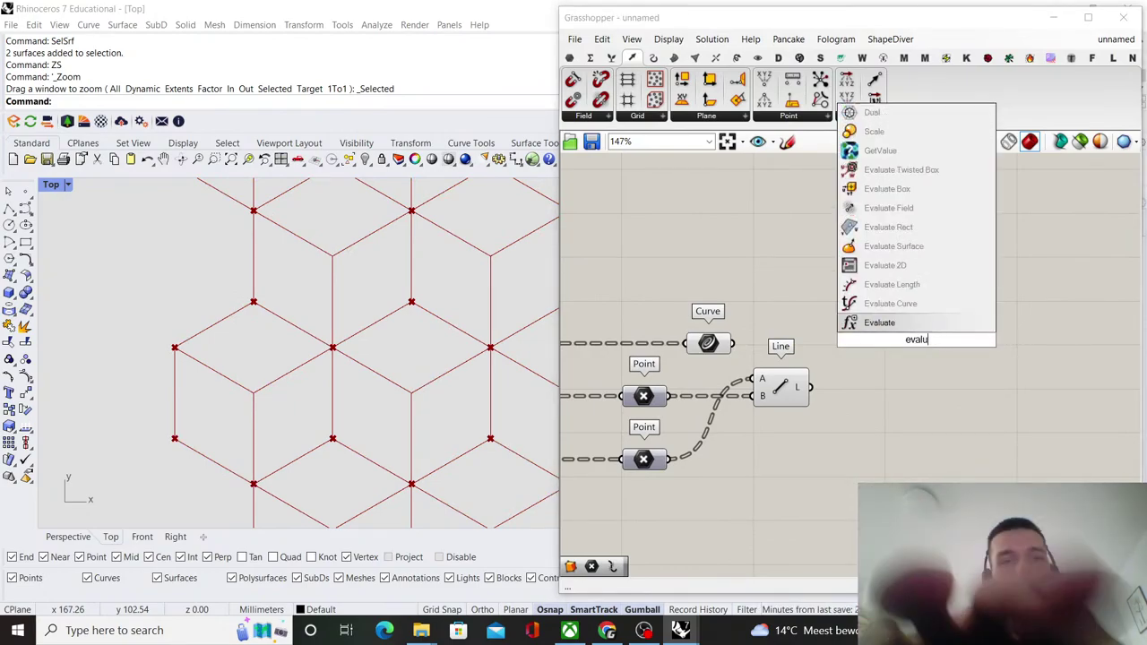
type("ate curve")
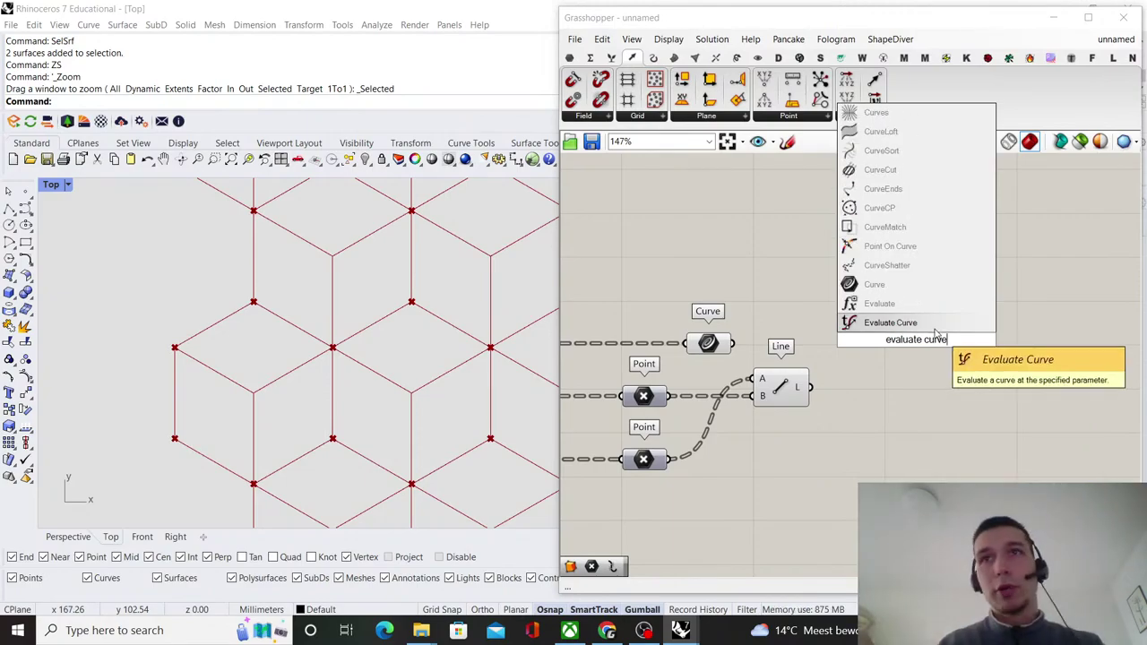
key("Return")
left_click_drag(810, 387, 894, 327)
left_click_drag(894, 328, 912, 387)
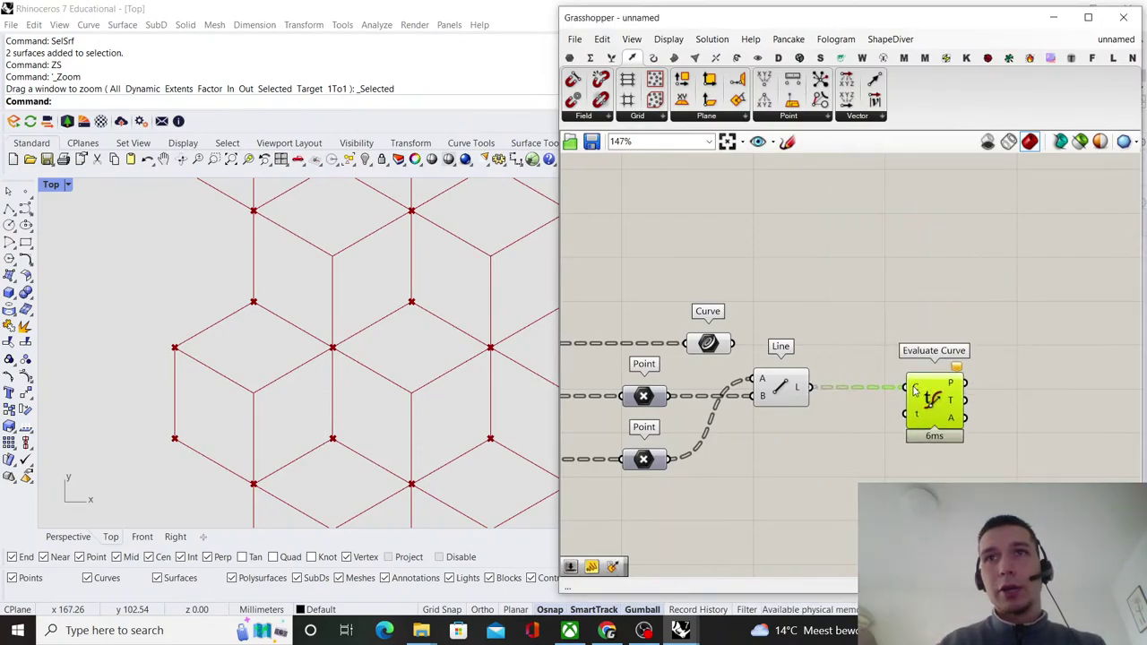
- Reparameterize Evaluate Curve's C input and set its t value to 0.5
right_click(914, 389)
left_click(934, 428)
right_click(909, 416)
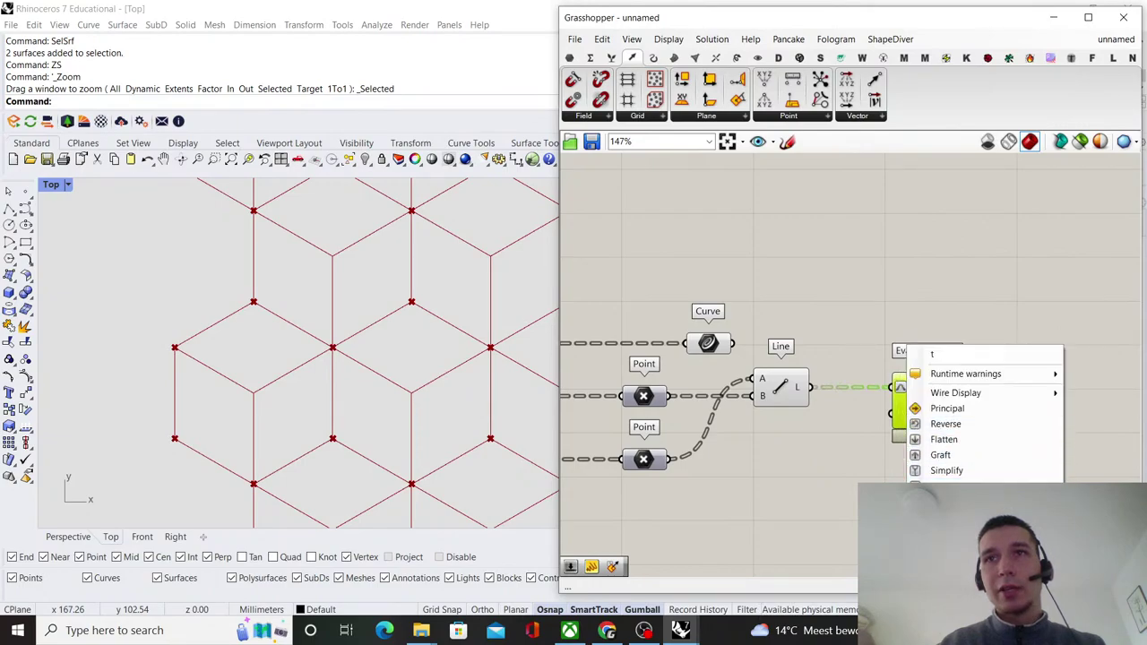
mouse_move(951, 505)
left_click(851, 508)
type("0.")
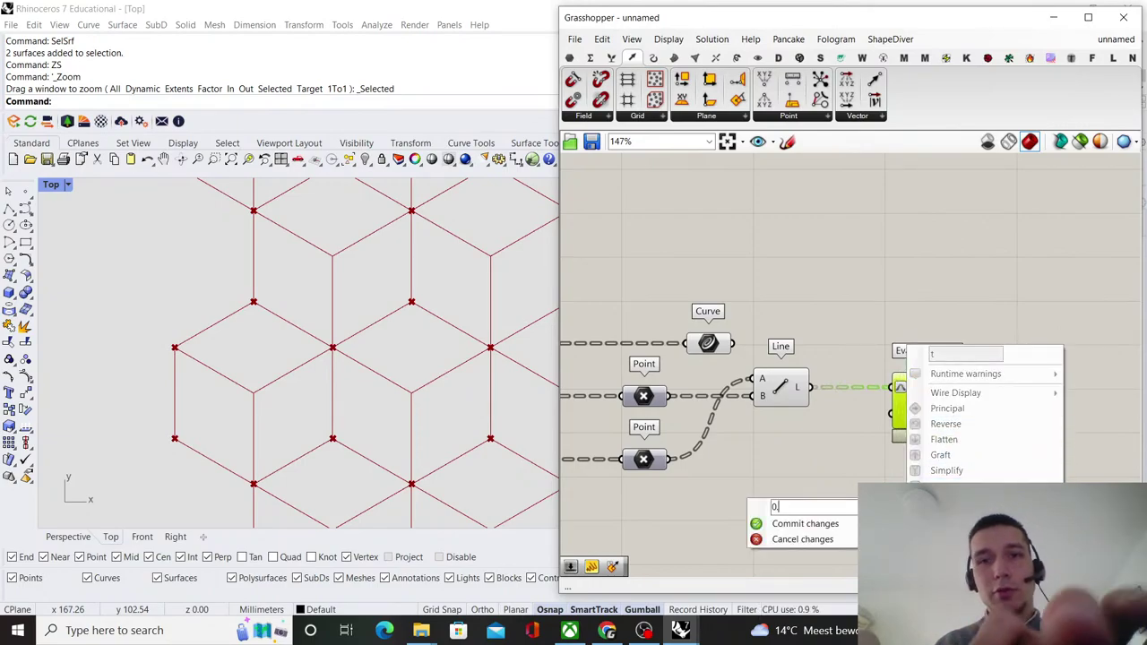
type("5")
key("Return")
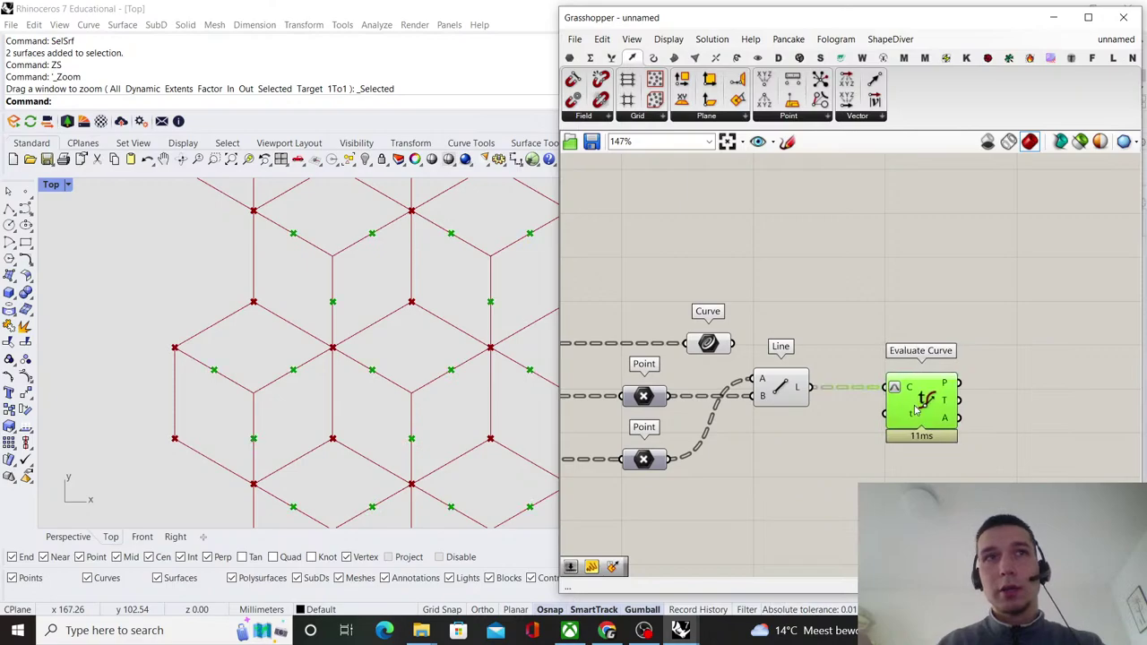
left_click(957, 360)
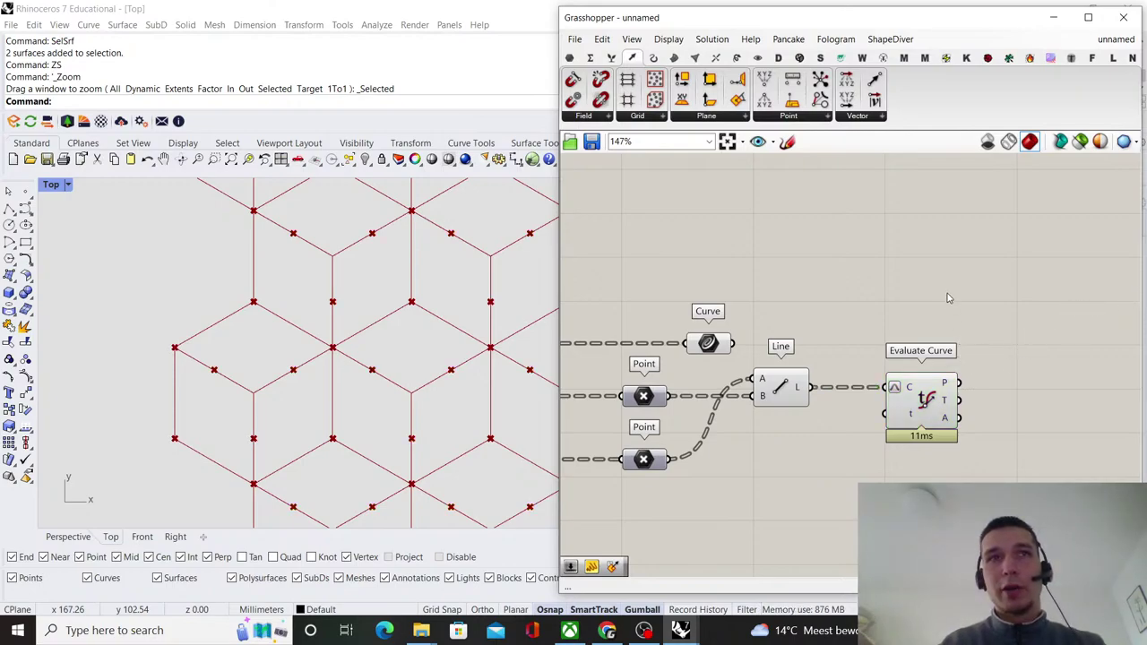
- Duplicate Evaluate Curve above the original and connect the dispatched Curve parameter to the copy's C input
right_click_drag(945, 368, 905, 405)
left_click_drag(894, 414, 903, 358, "alt")
left_click(830, 360)
left_click_drag(693, 381, 883, 350)
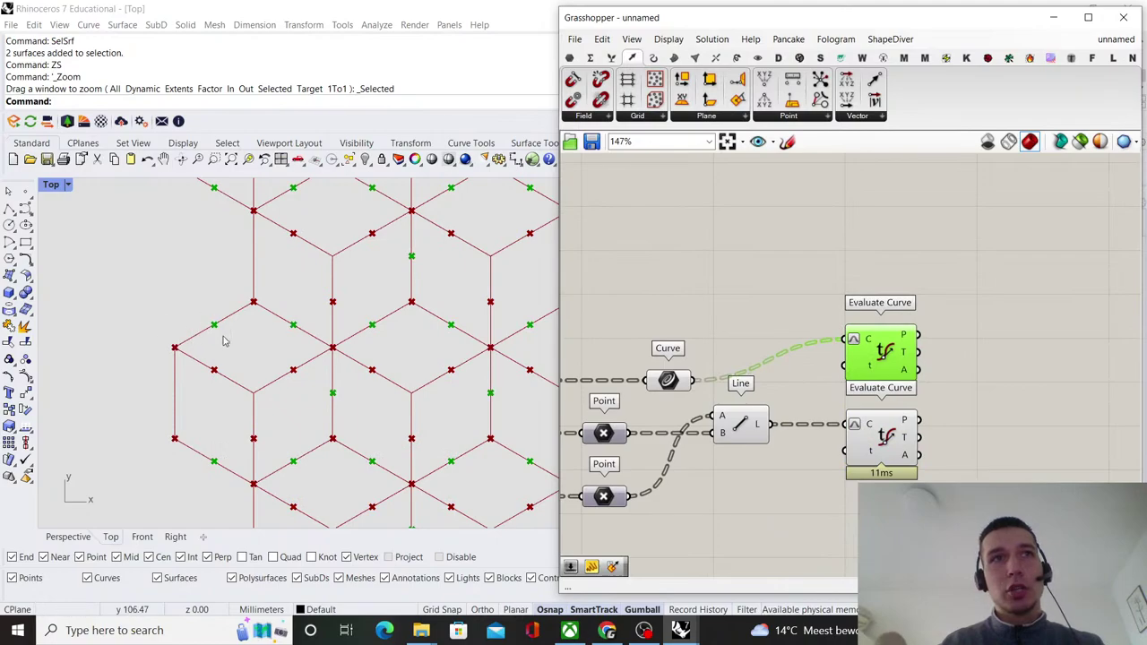
left_click(933, 347)
- Add a Point List component and connect the upper Evaluate Curve's P output to its P input
right_click_drag(930, 353, 824, 362)
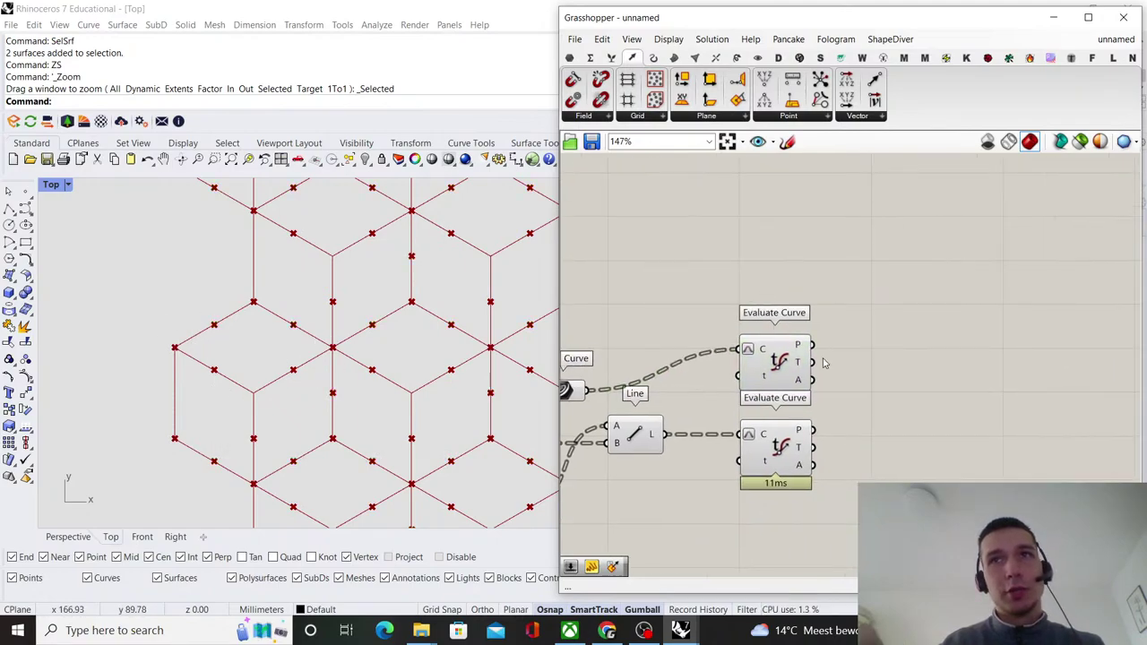
double_click(920, 373)
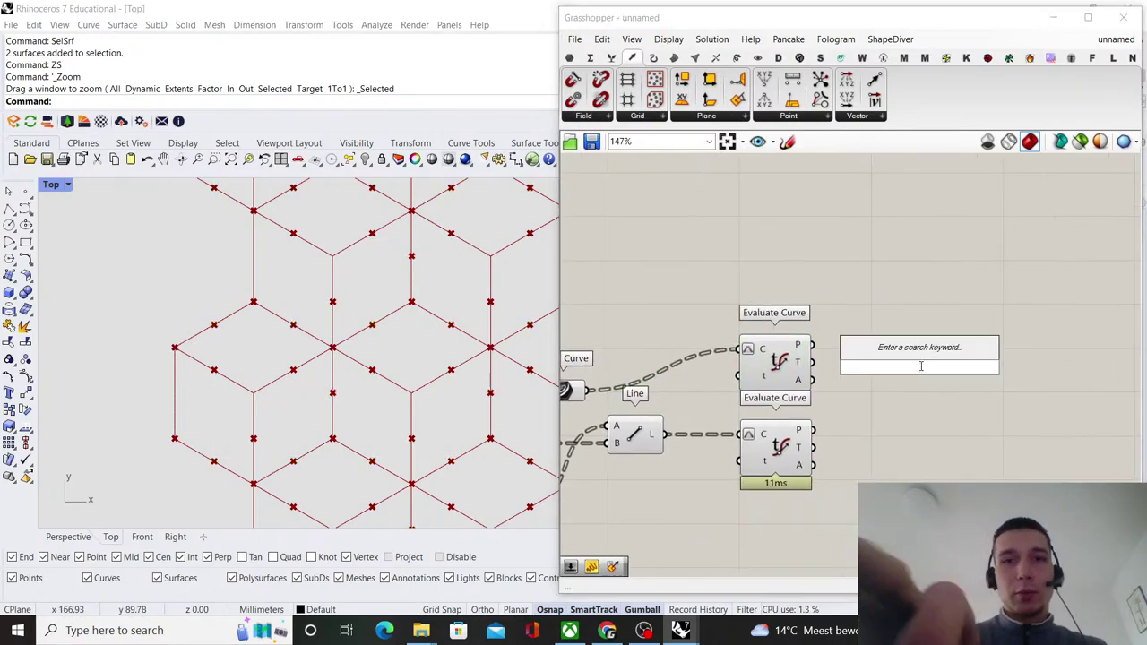
type("point")
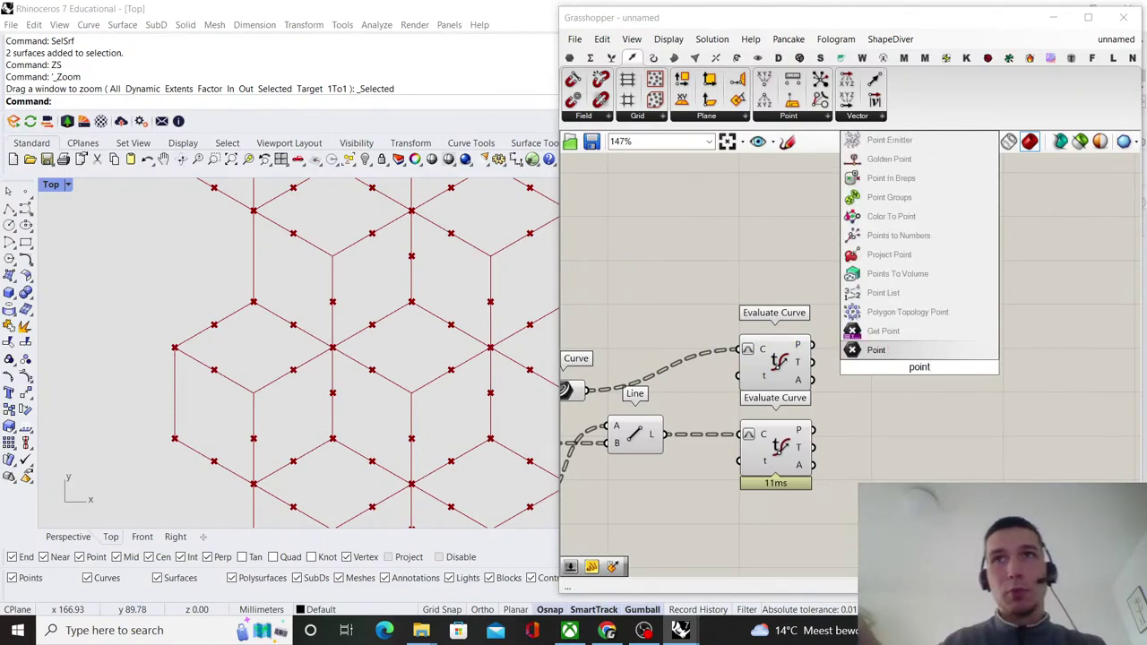
left_click(891, 296)
left_click_drag(812, 346, 959, 350)
- Add a number slider for Point List's S input and set the label size to 8.7
double_click(876, 299)
type("2.5")
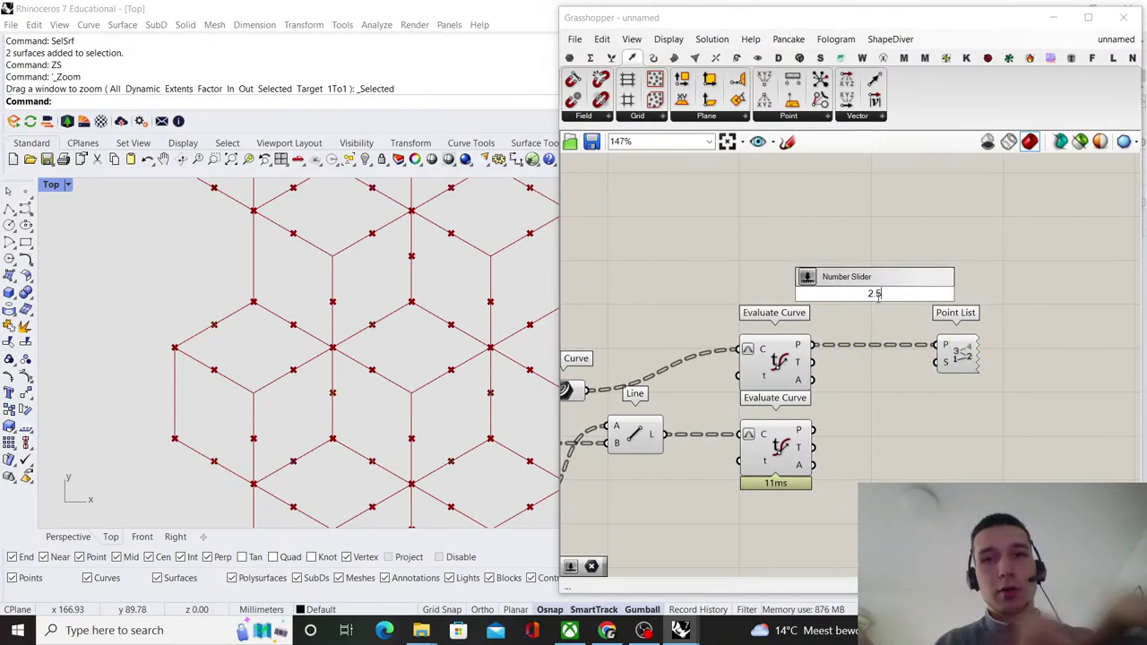
key("Return")
scroll(876, 301, "up", 1)
left_click_drag(958, 292, 947, 372)
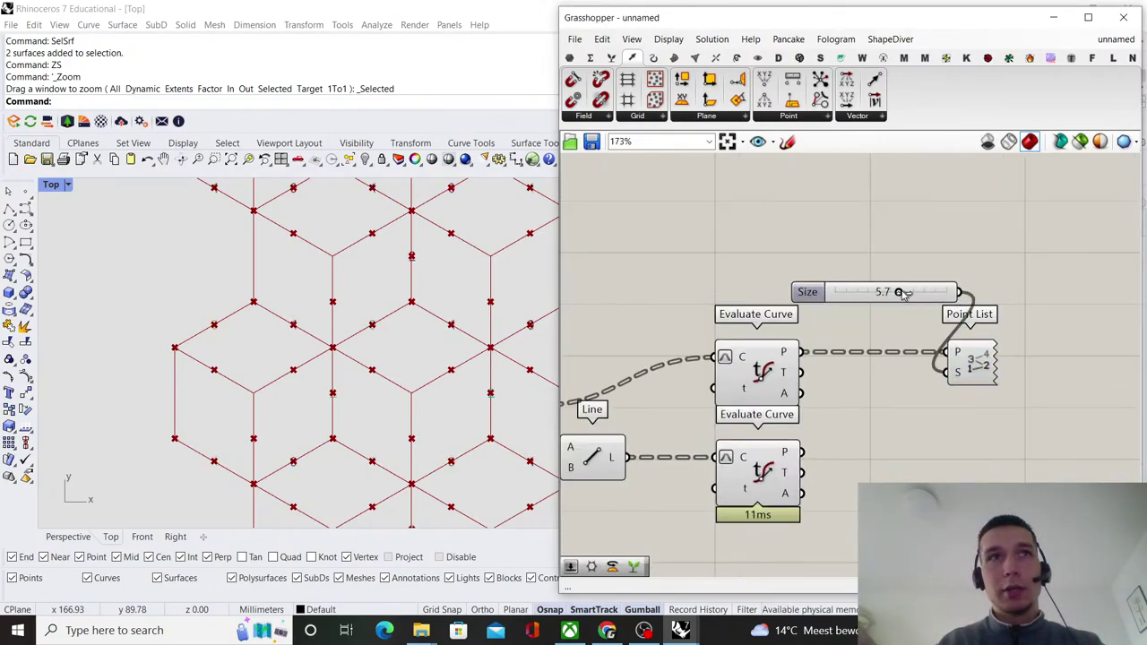
left_click_drag(905, 295, 934, 302)
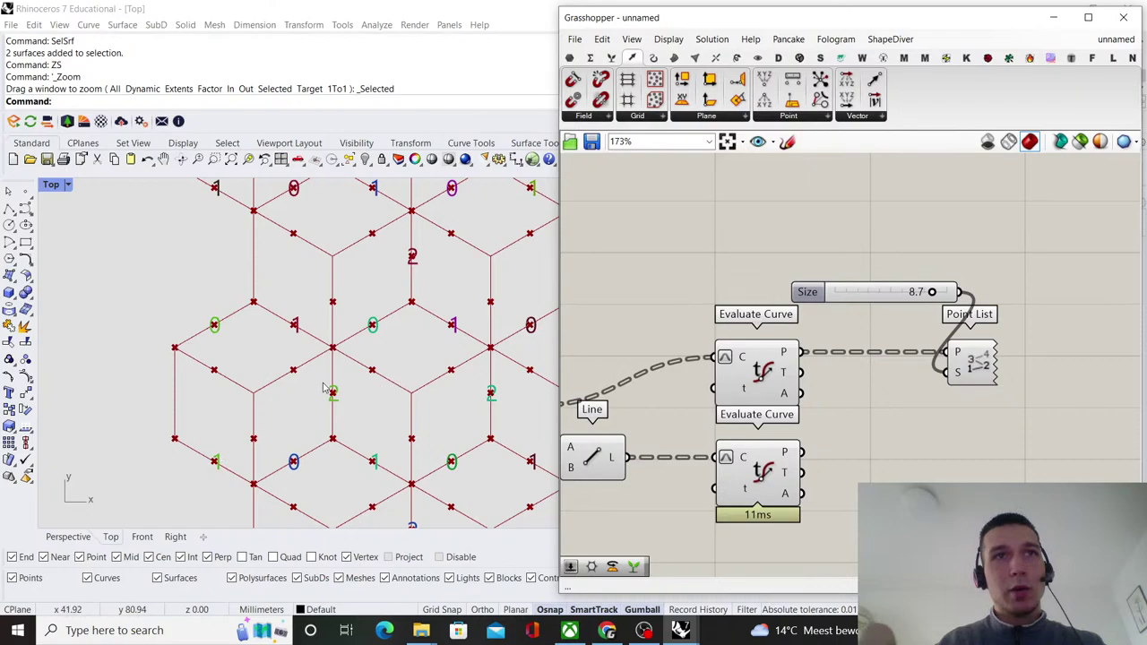
- Duplicate Point List below the original and connect the lower Evaluate Curve's P output to the copy's P input
right_click_drag(979, 380, 928, 356)
left_click_drag(932, 356, 933, 440, "alt")
left_click_drag(751, 428, 932, 439)
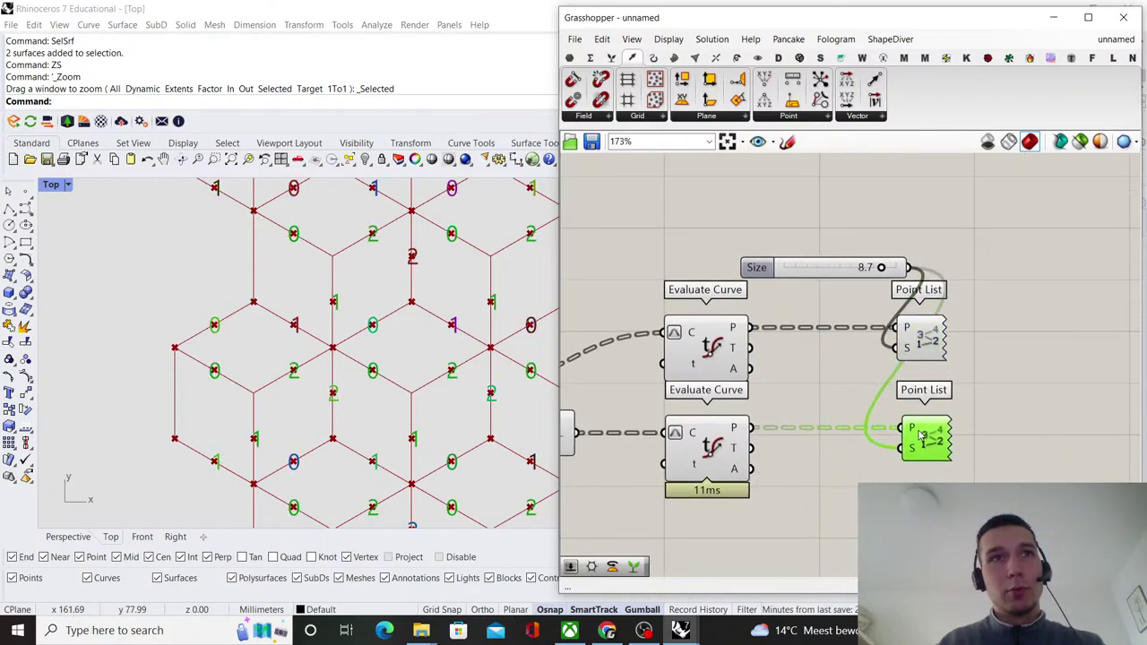
- Add a Shift List component, feed its L input from the Line output, and connect its output to the lower Evaluate Curve's C input
left_click(963, 388)
scroll(234, 352, "up", 2)
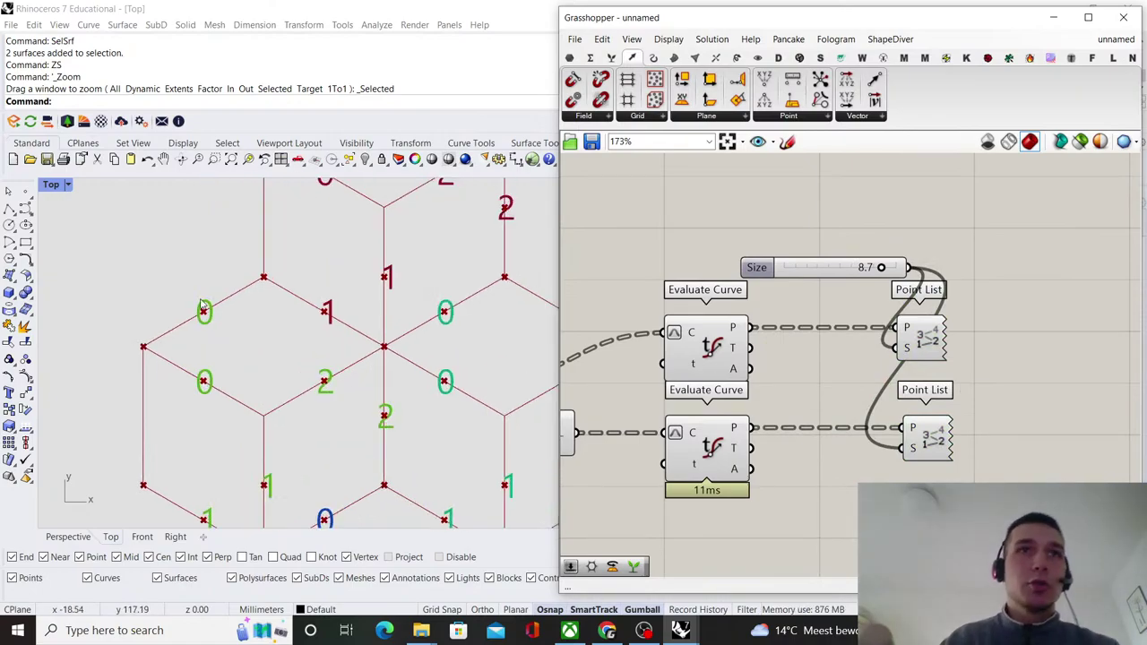
scroll(868, 362, "down", 3)
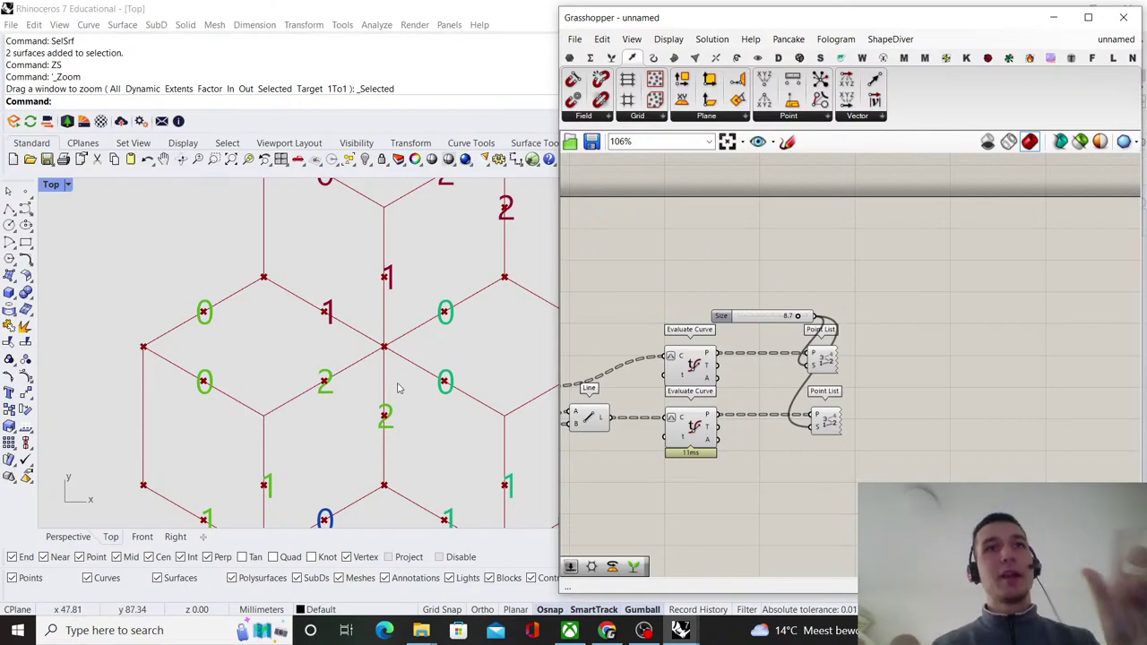
right_click_drag(839, 387, 895, 328)
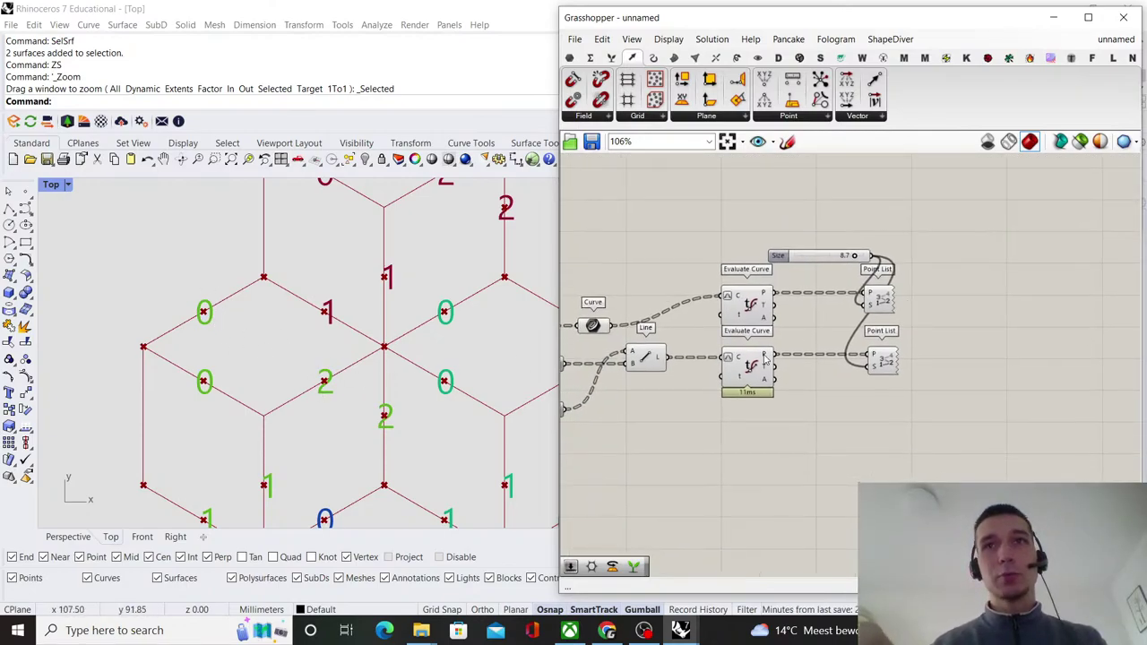
left_click(645, 359)
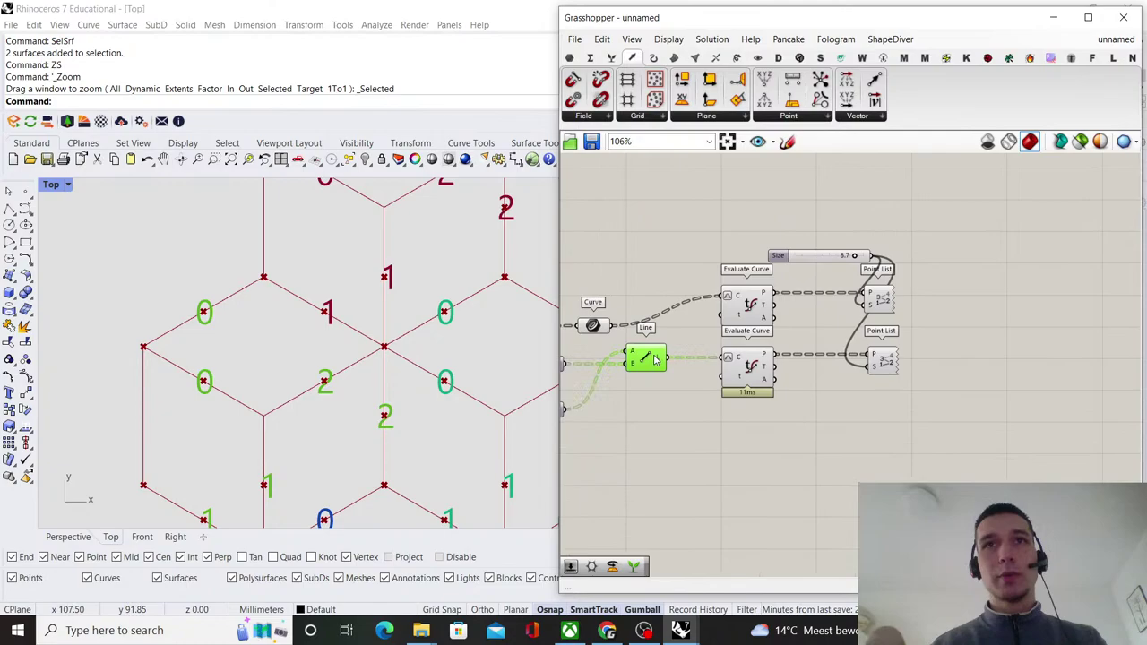
double_click(785, 438)
type("shift list")
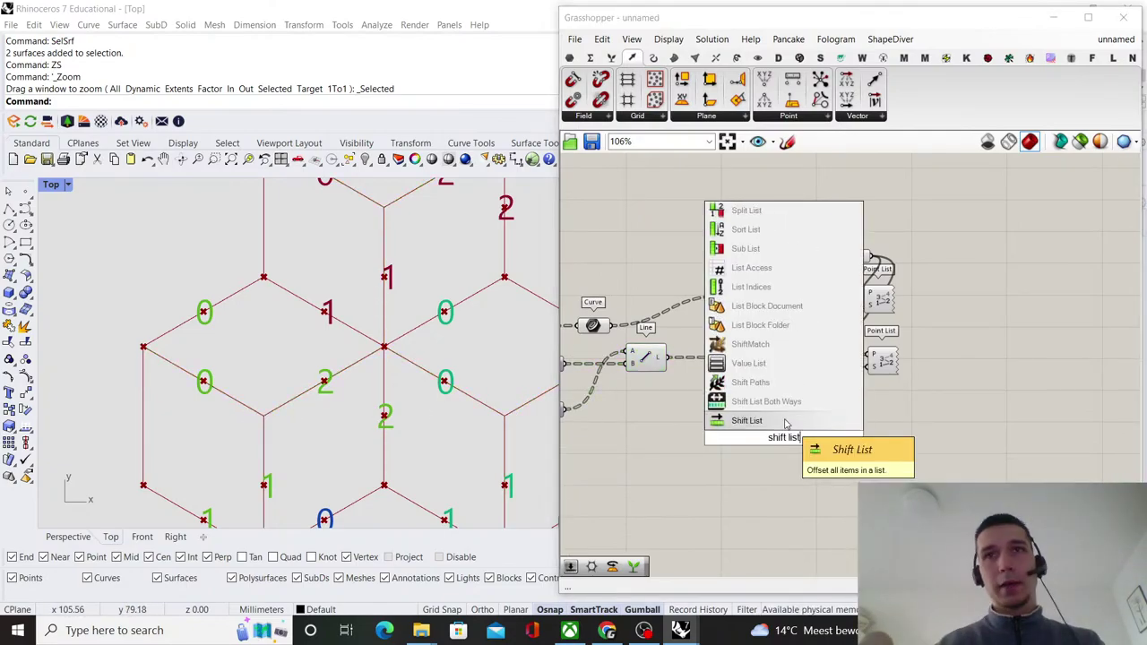
key("Return")
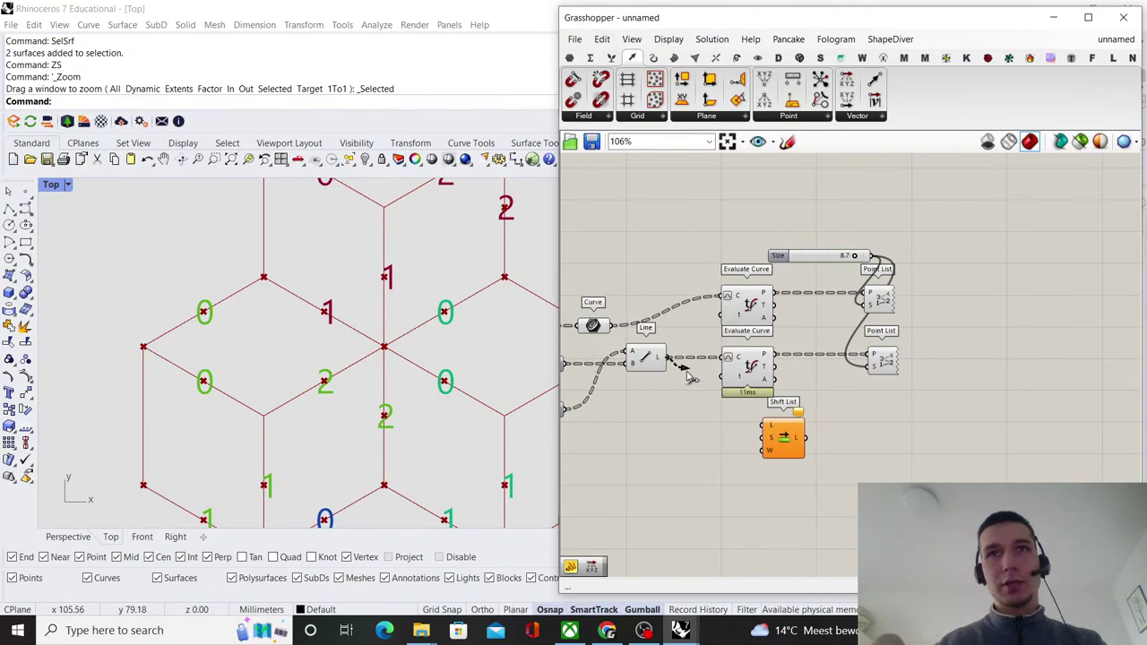
left_click_drag(690, 376, 726, 359)
left_click(780, 428)
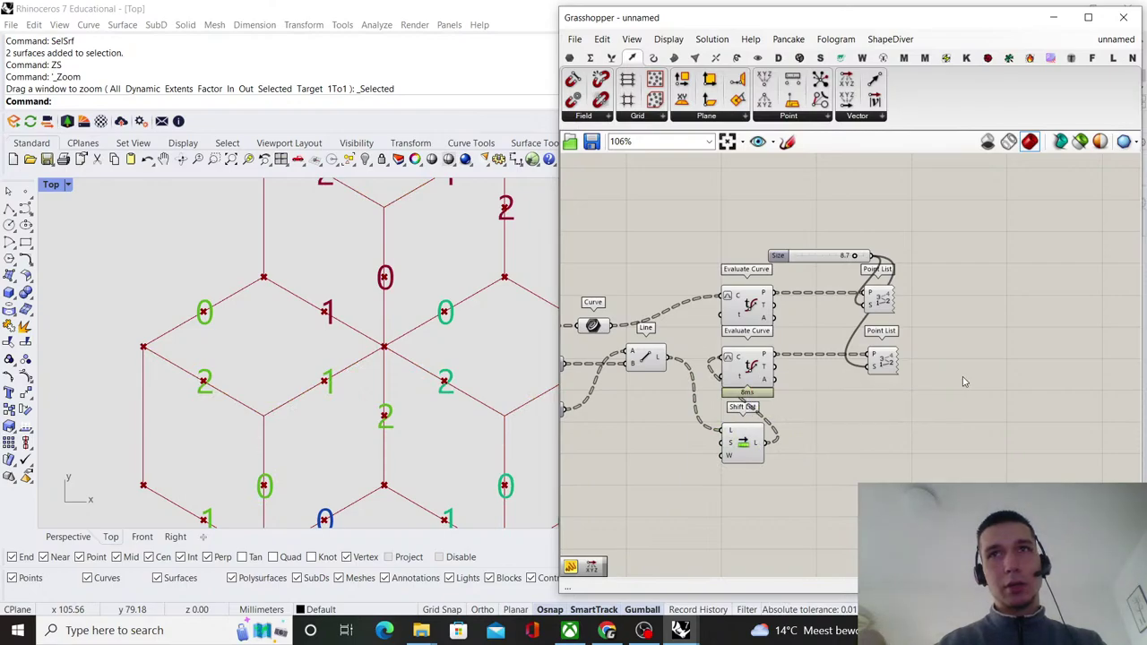
- Move the Evaluate Curve and Point List components further along the canvas and place Shift List between Line and the lower Evaluate Curve
left_click_drag(962, 382, 762, 235)
left_click_drag(746, 312, 932, 324)
left_click(833, 331)
scroll(766, 373, "up", 2)
left_click_drag(742, 470, 746, 368)
left_click(820, 324)
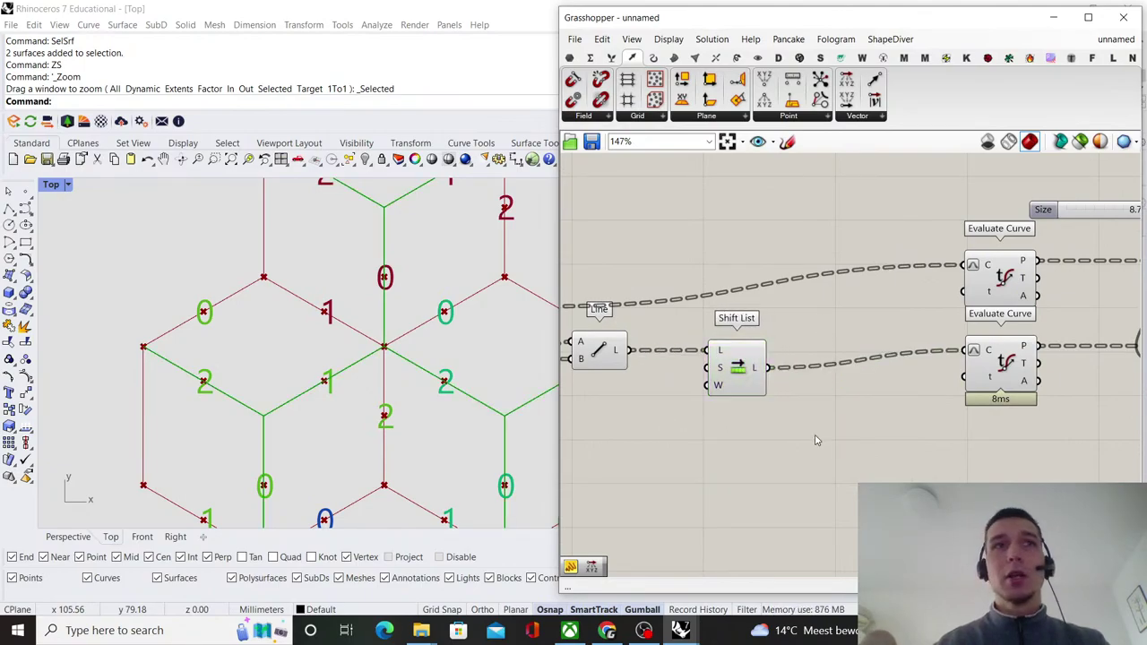
- Add a panel with the value -1, connect it to Shift List's S input, and place it close to that input
double_click(779, 451)
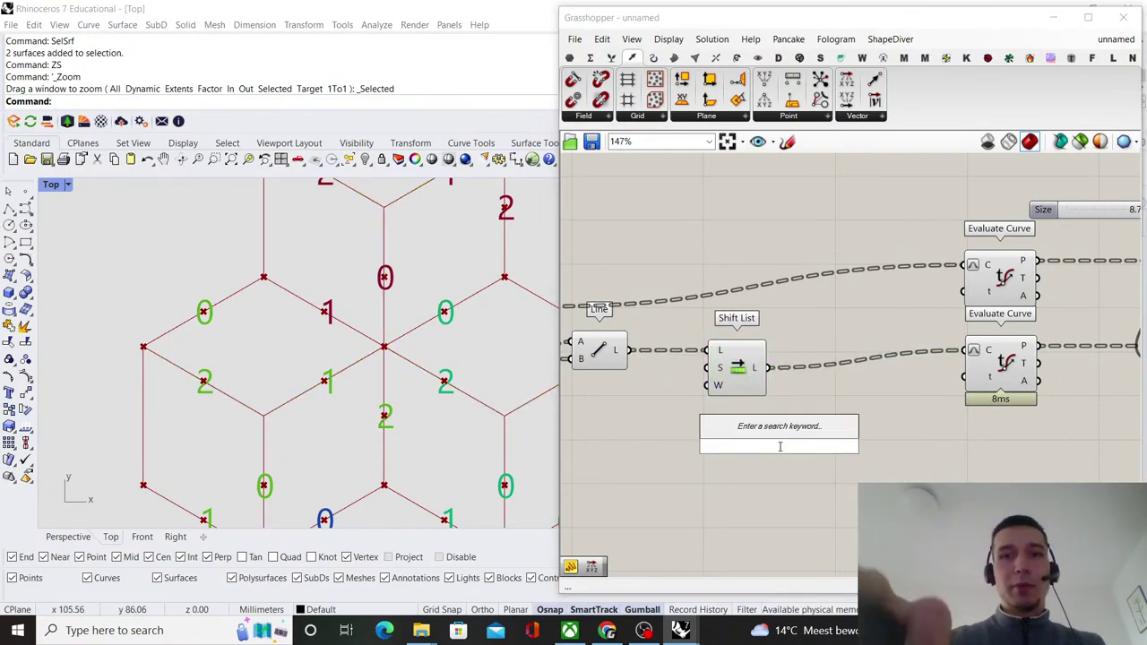
type("//-1")
key("Return")
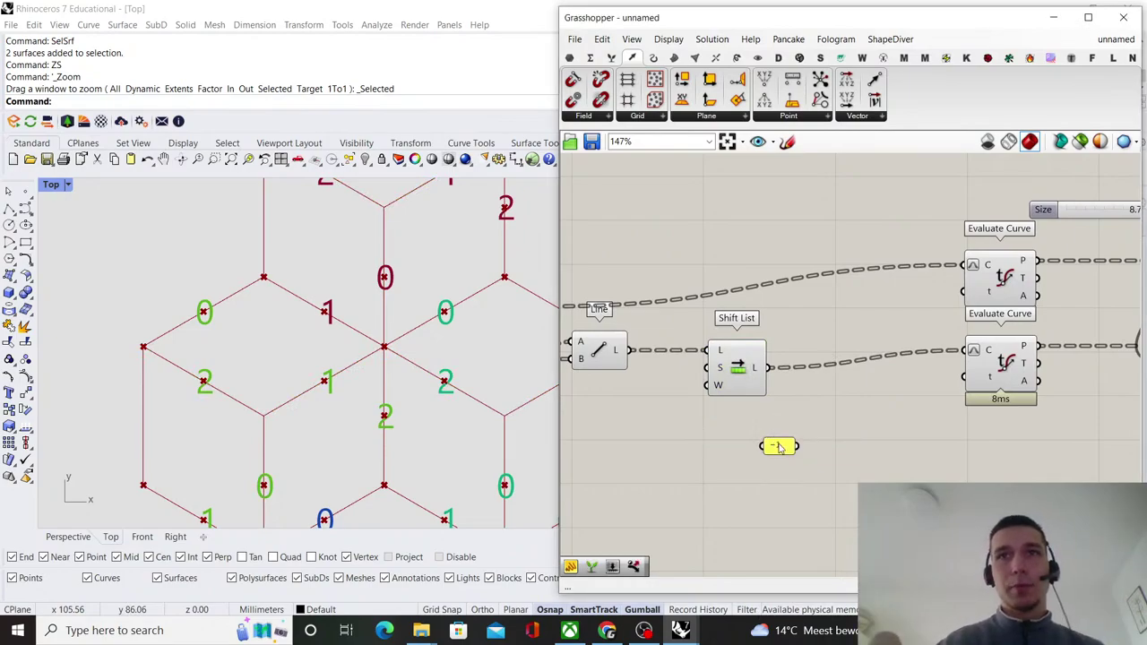
left_click_drag(778, 443, 609, 391)
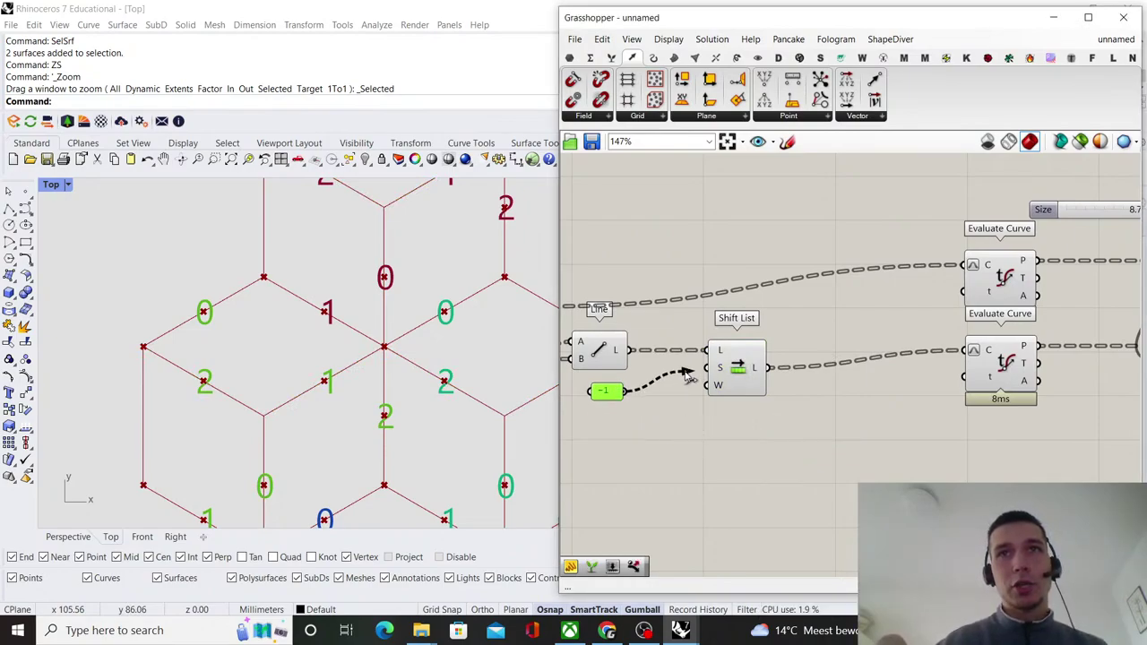
left_click_drag(688, 379, 742, 374)
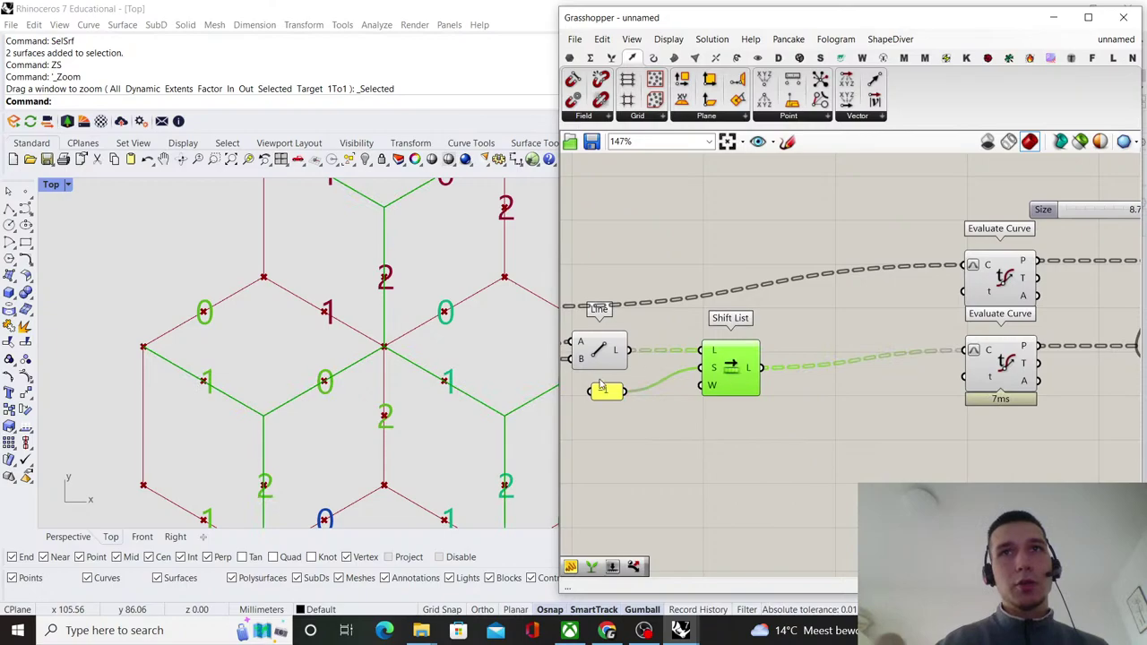
scroll(601, 386, "up", 3)
left_click_drag(610, 435, 719, 397)
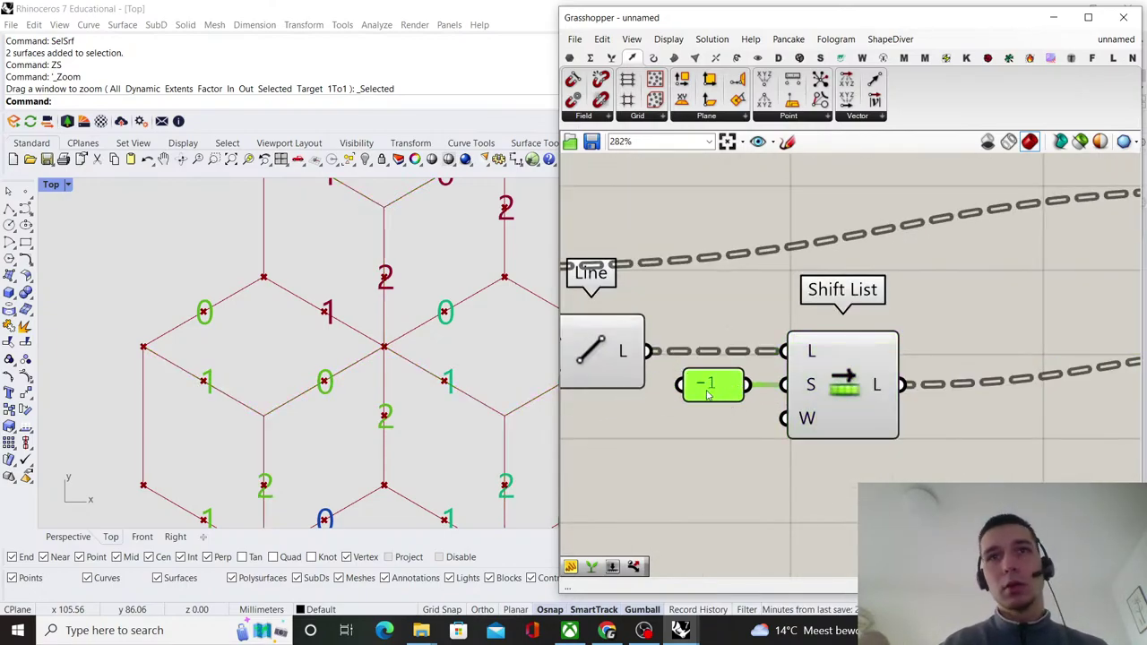
- Move the lower Evaluate Curve and Point List further below the upper pair
scroll(712, 389, "down", 4)
right_click_drag(939, 369, 798, 400)
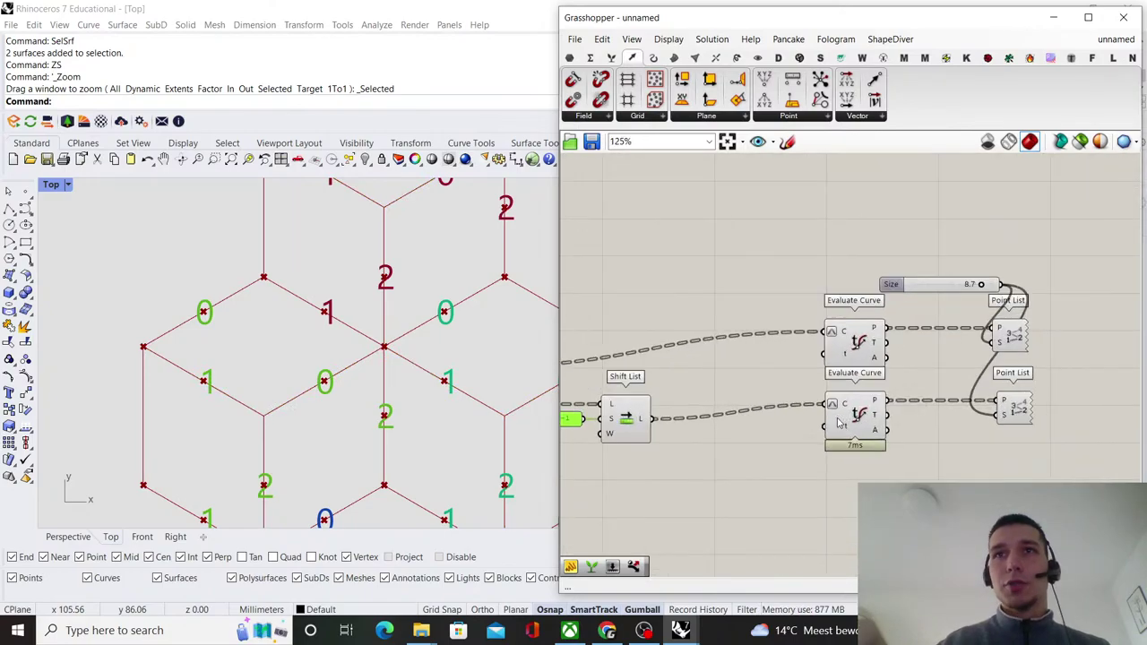
scroll(837, 421, "up", 1)
left_click(854, 427)
scroll(985, 421, "up", 2)
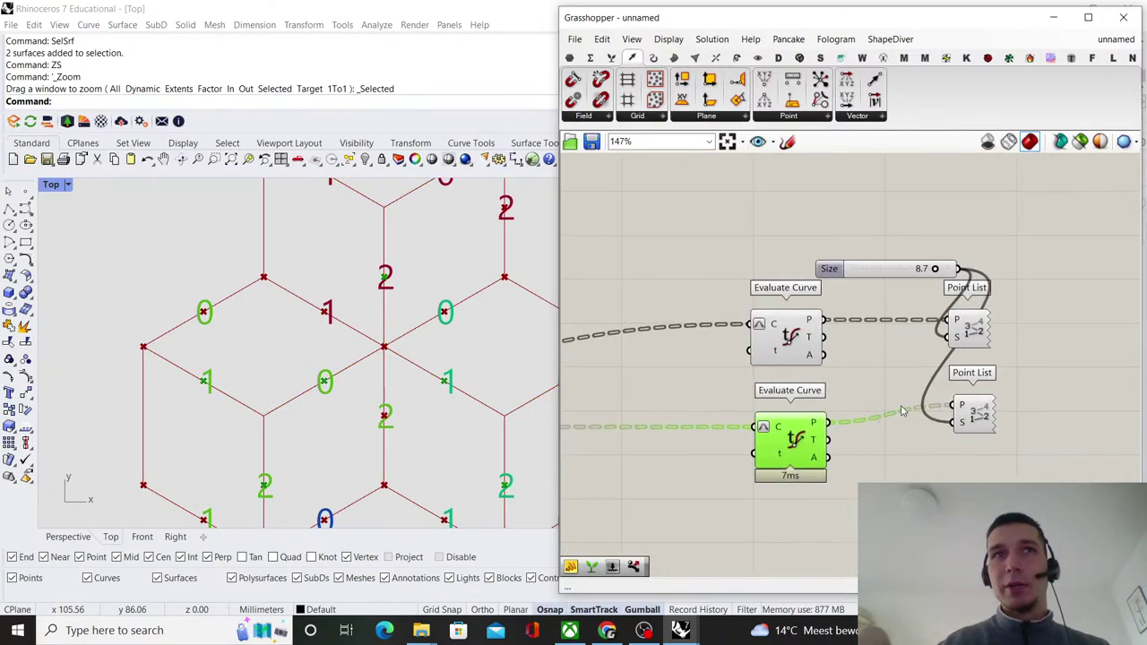
left_click(988, 430)
left_click_drag(985, 428, 982, 437)
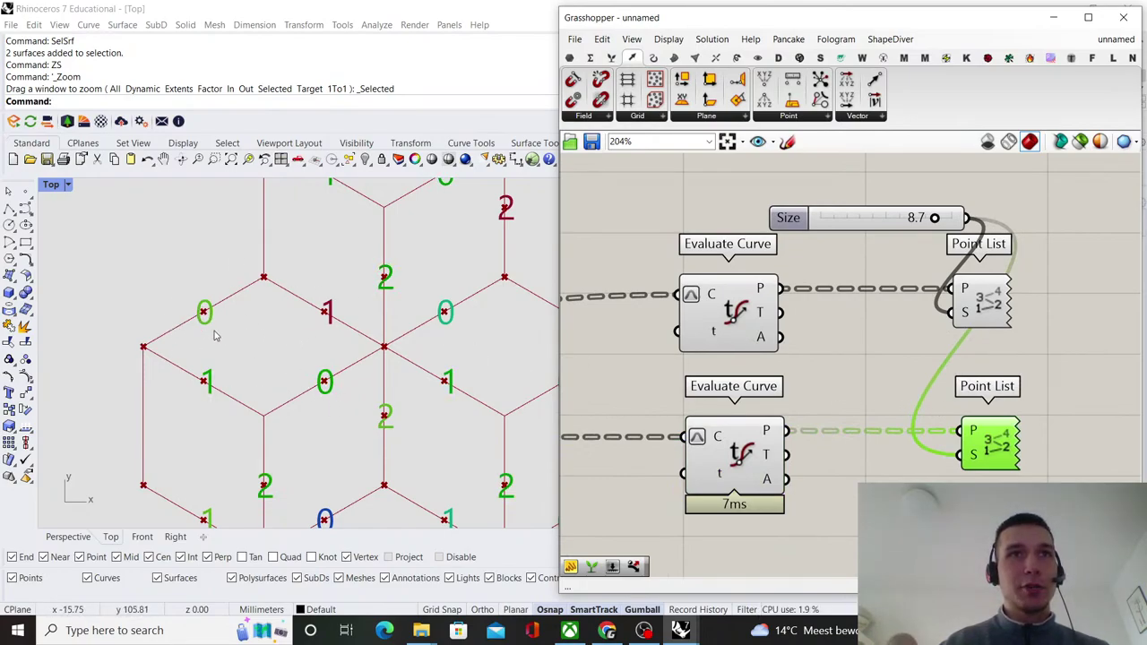
- Add a Ruled Surface component and connect the Curve parameter to its A input and the Shift List output to its B input
scroll(334, 314, "down", 3)
scroll(244, 430, "up", 2)
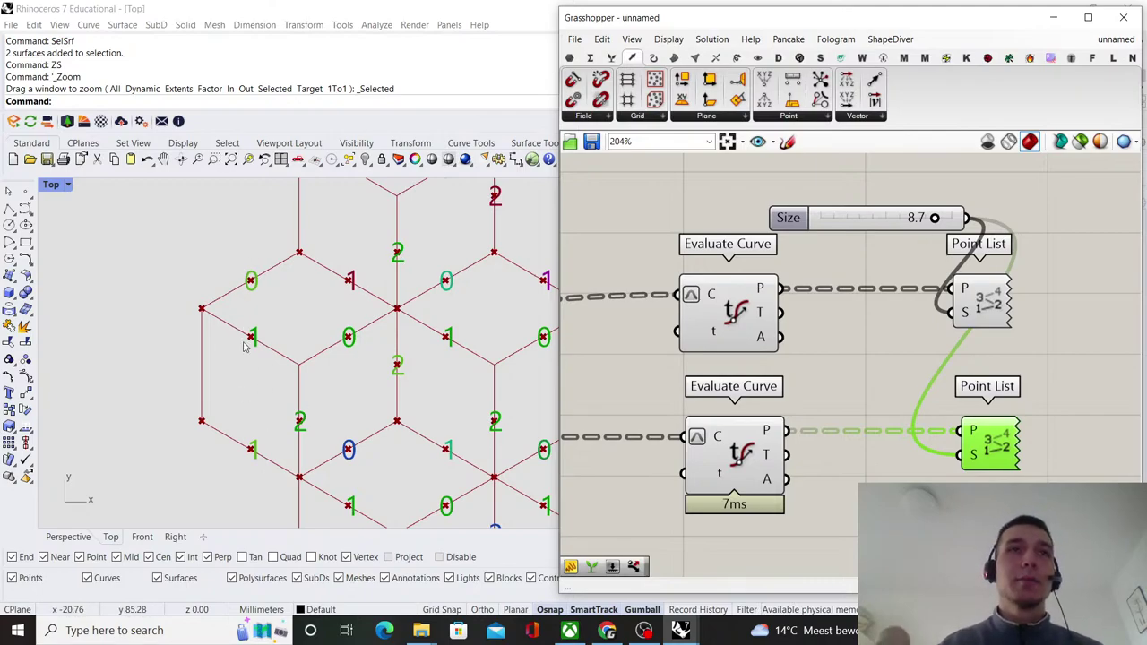
scroll(254, 355, "up", 2)
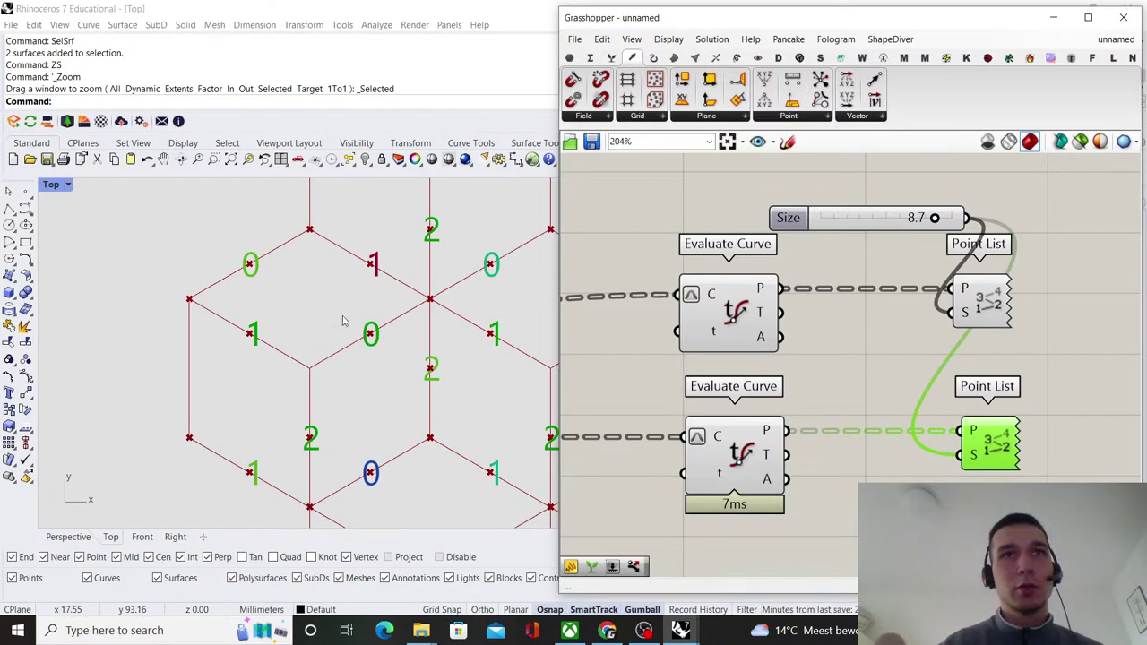
scroll(912, 340, "down", 6)
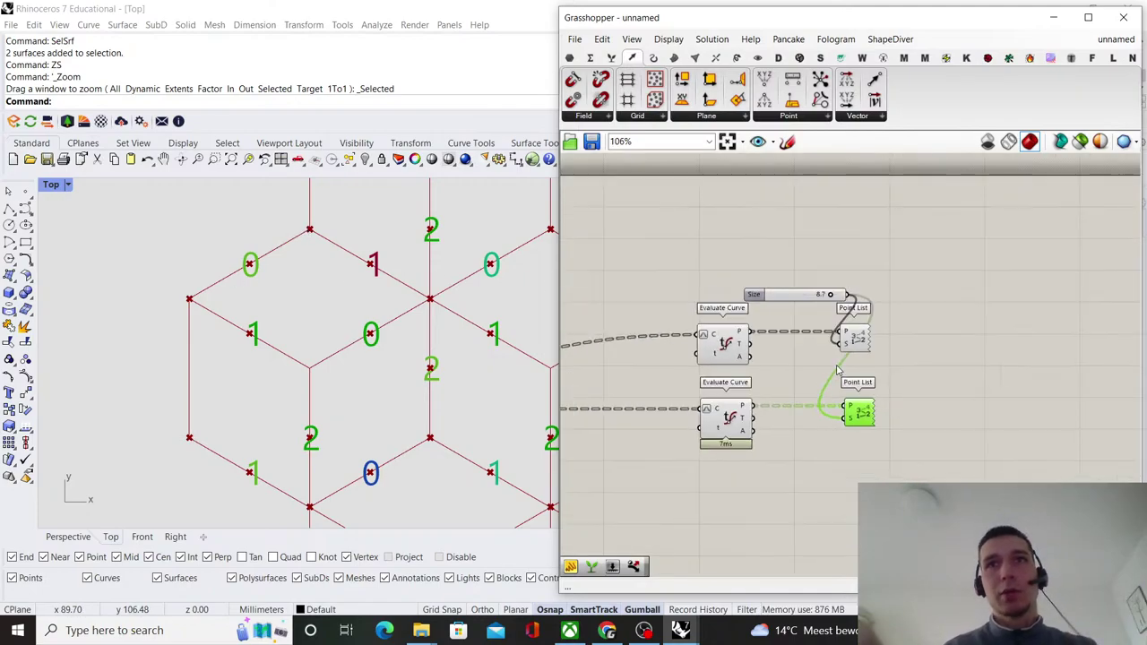
double_click(781, 456)
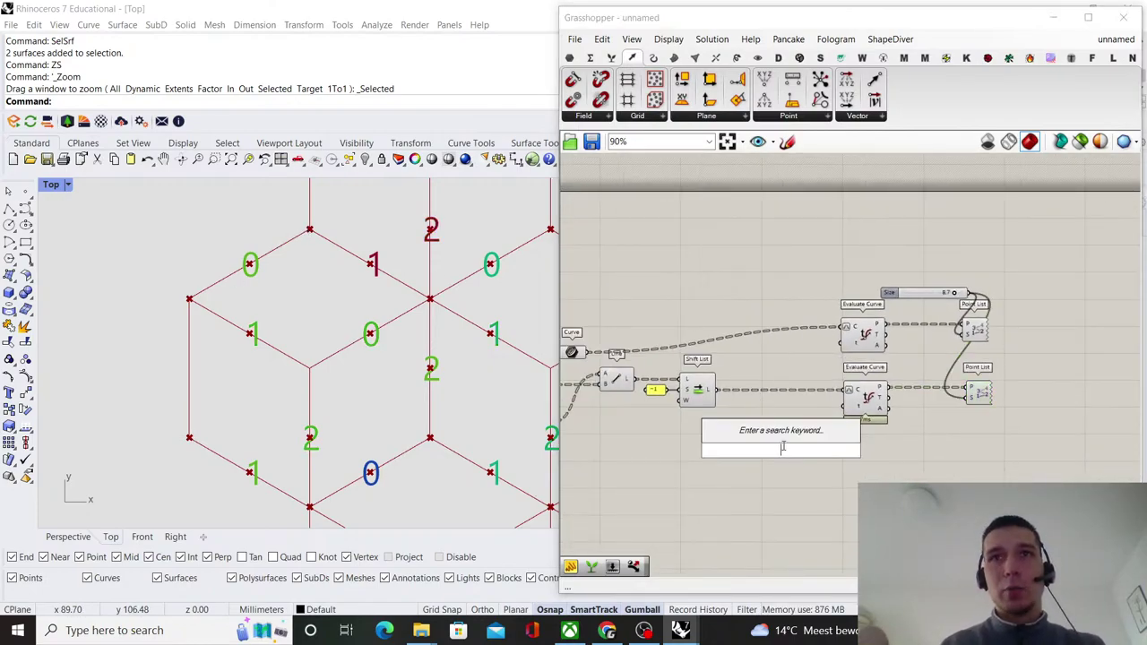
type("ruled")
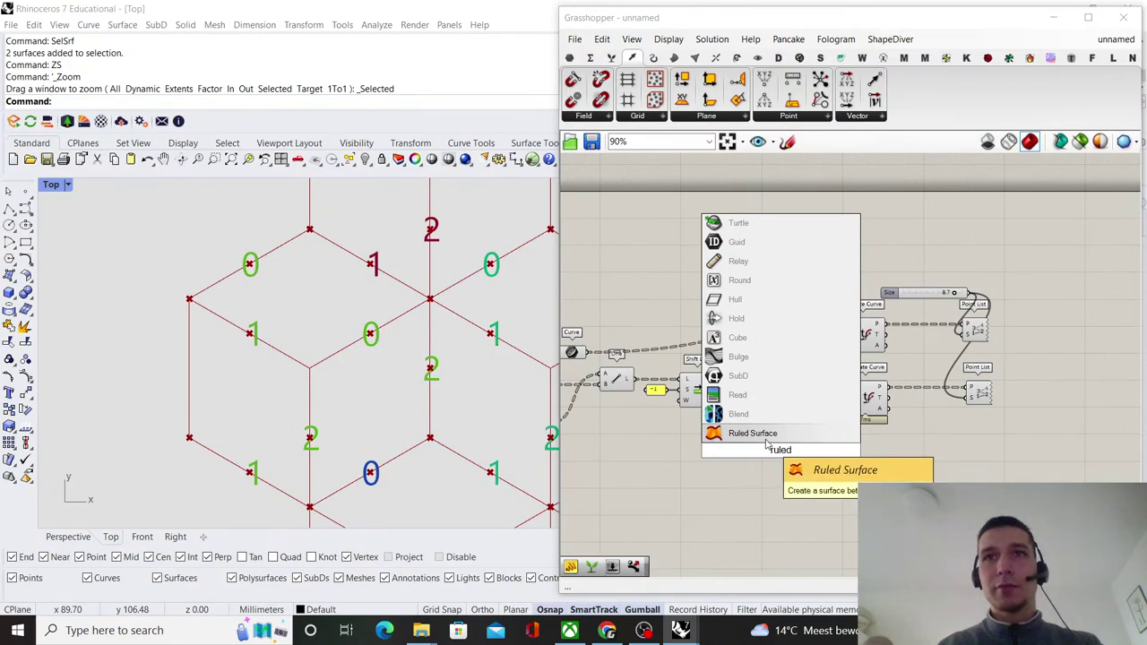
left_click(753, 433)
left_click_drag(589, 353, 763, 445)
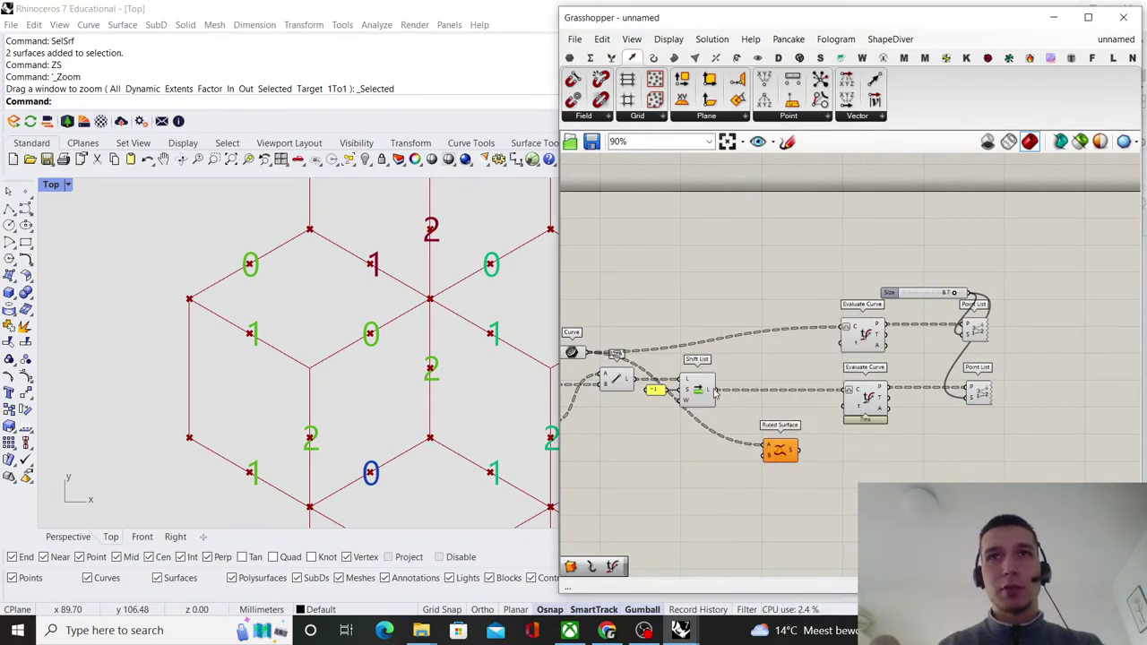
left_click_drag(716, 391, 797, 350)
- Shift the Evaluate Curve, Point List and Size slider group further away to leave room around Ruled Surface
left_click_drag(988, 465, 824, 280)
left_click_drag(817, 345, 960, 345)
left_click(860, 375)
scroll(721, 370, "up", 1)
scroll(708, 382, "up", 1)
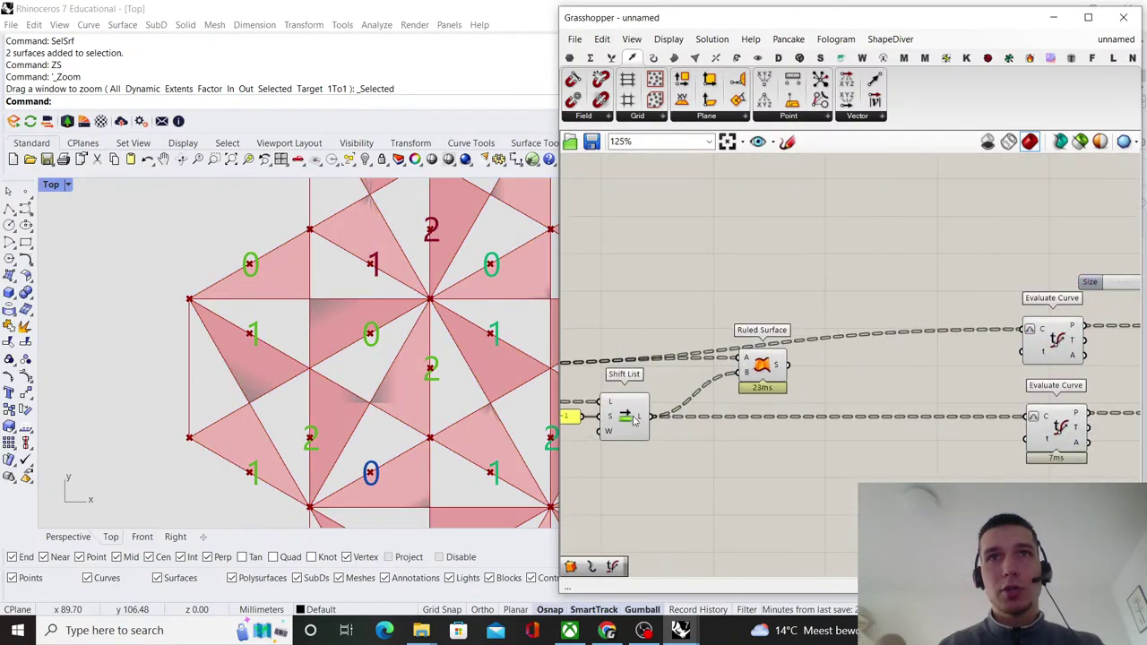
- Highlight the Shift List lines and the Curve edges for comparison, and add a Flip Curve component below Ruled Surface
left_click(633, 416)
left_click(678, 291)
right_click_drag(678, 294, 854, 313)
left_click(631, 378)
left_click(720, 313)
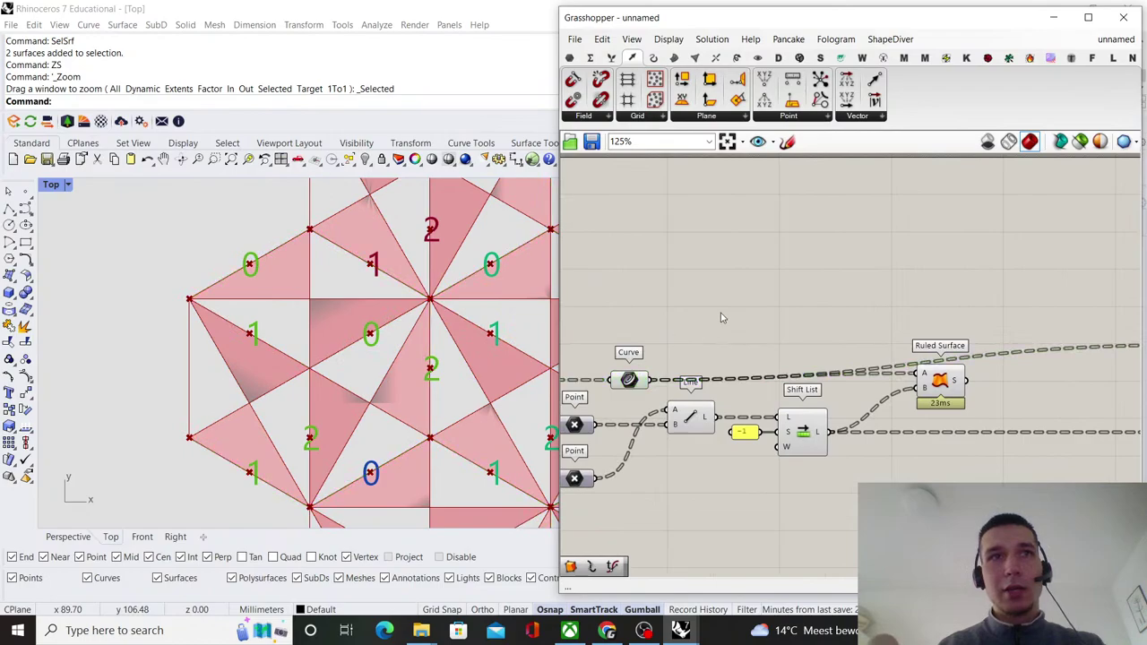
scroll(860, 333, "down", 2)
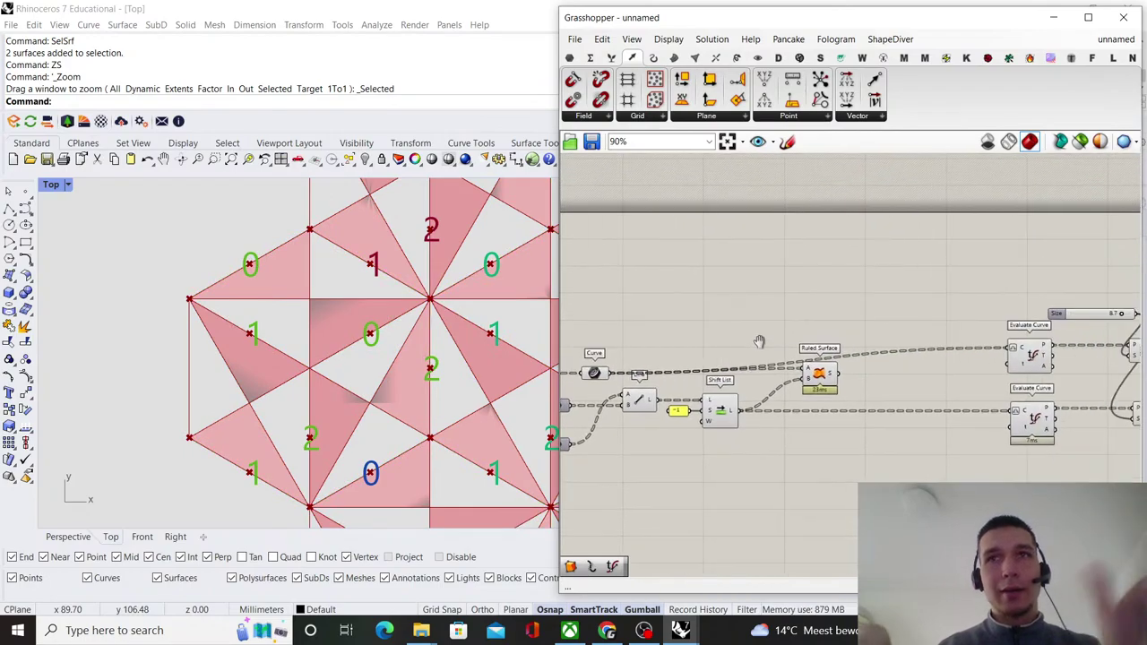
double_click(808, 502)
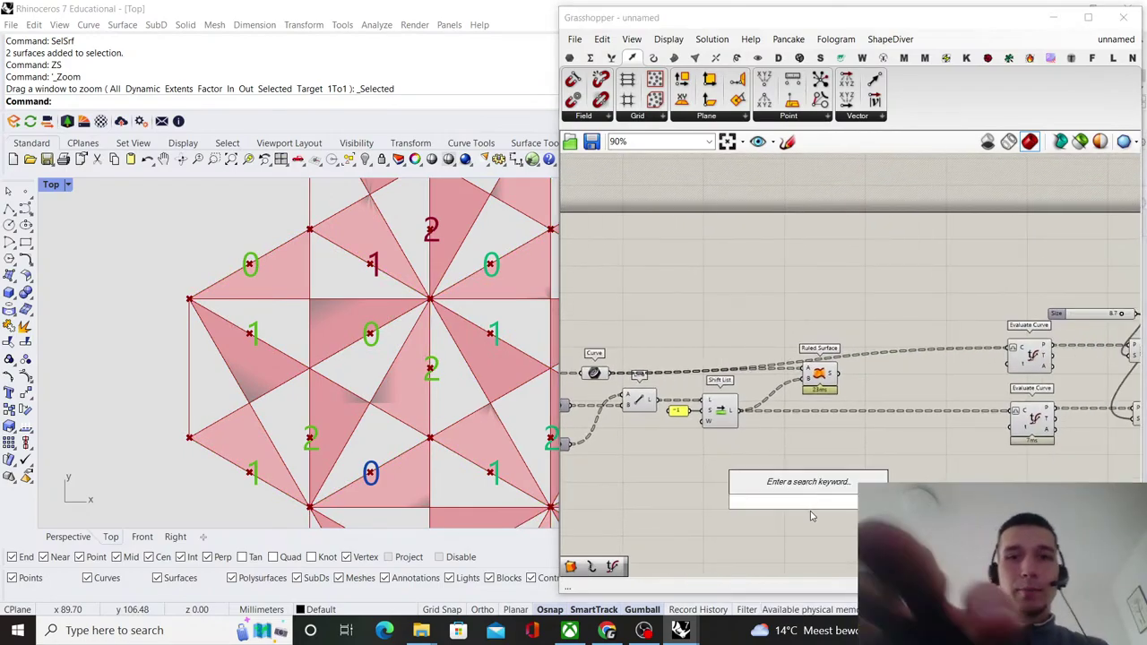
type("flipcurve")
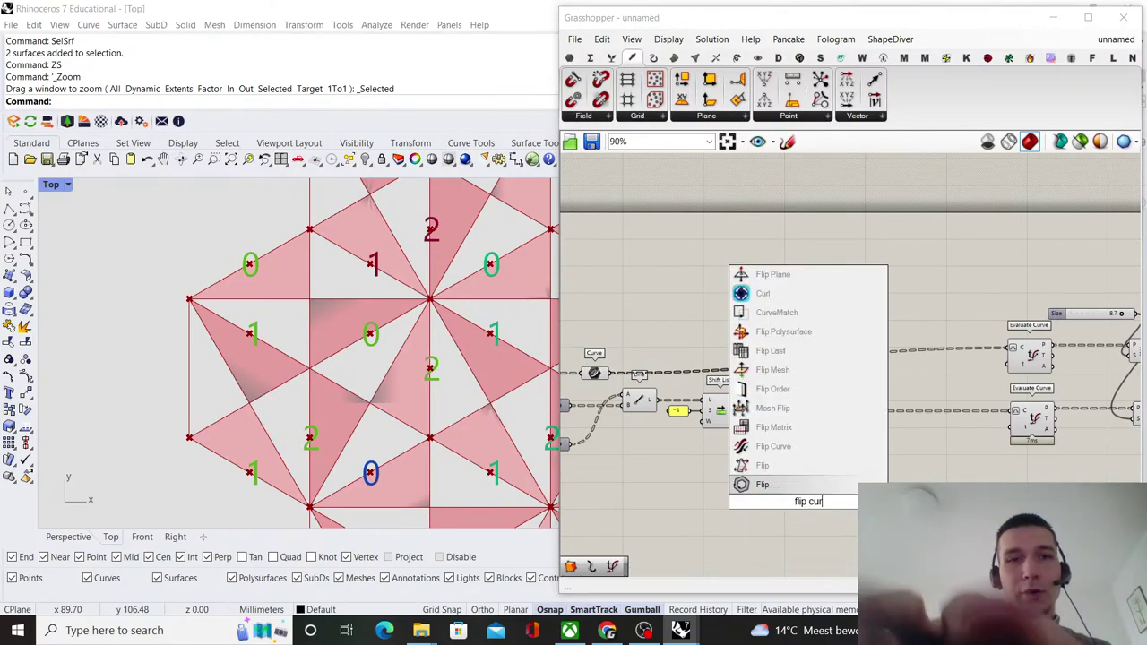
left_click(805, 450)
left_click(813, 500, "ctrl+alt")
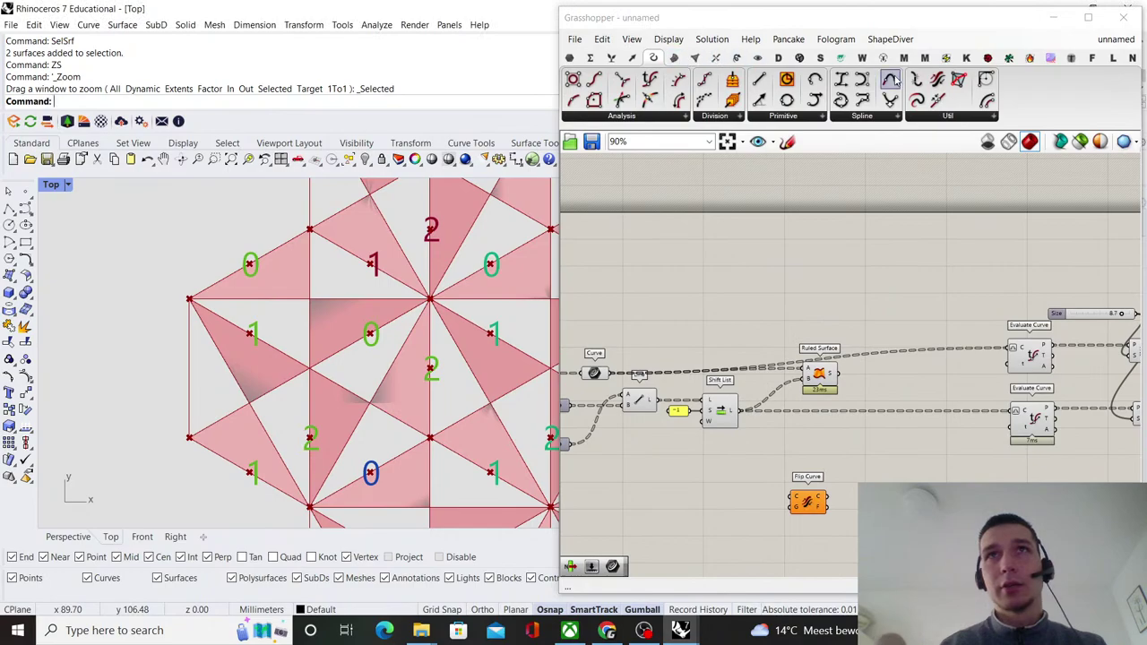
left_click(934, 116)
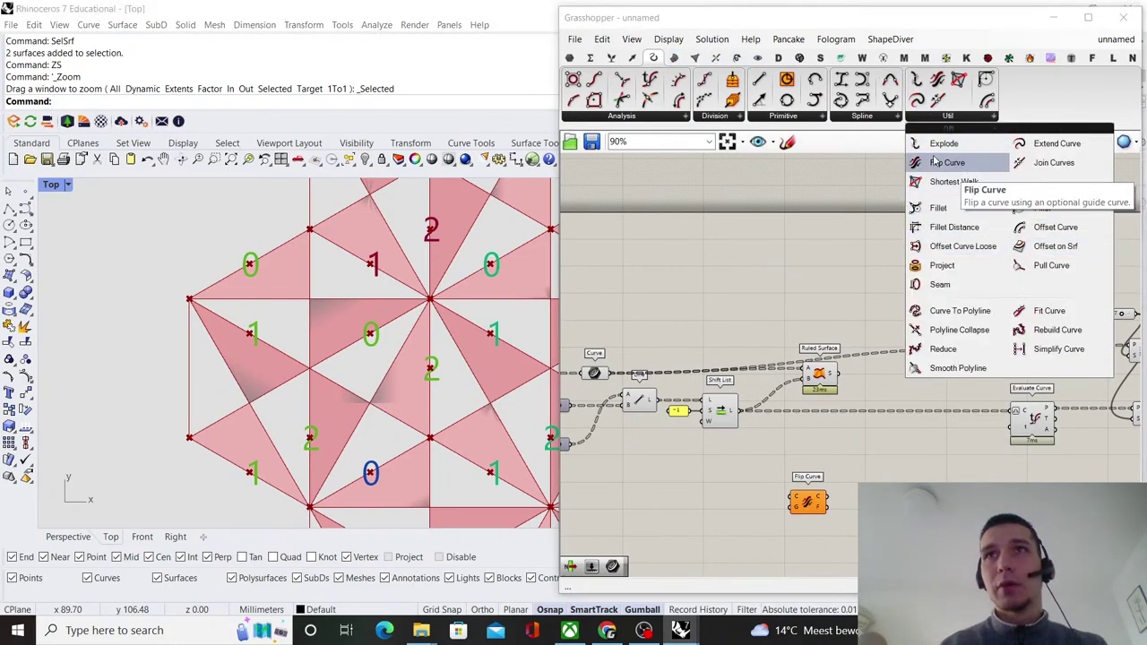
- Connect the Curve parameter to Flip Curve's C input and the Shift List output to its G guide input
scroll(629, 377, "up", 2)
left_click_drag(601, 371, 820, 380)
left_click(839, 298)
right_click_drag(821, 297, 740, 291)
scroll(775, 358, "up", 2)
- Space Ruled Surface after Flip Curve and connect Flip Curve's C output to Ruled Surface's A input
left_click(780, 376)
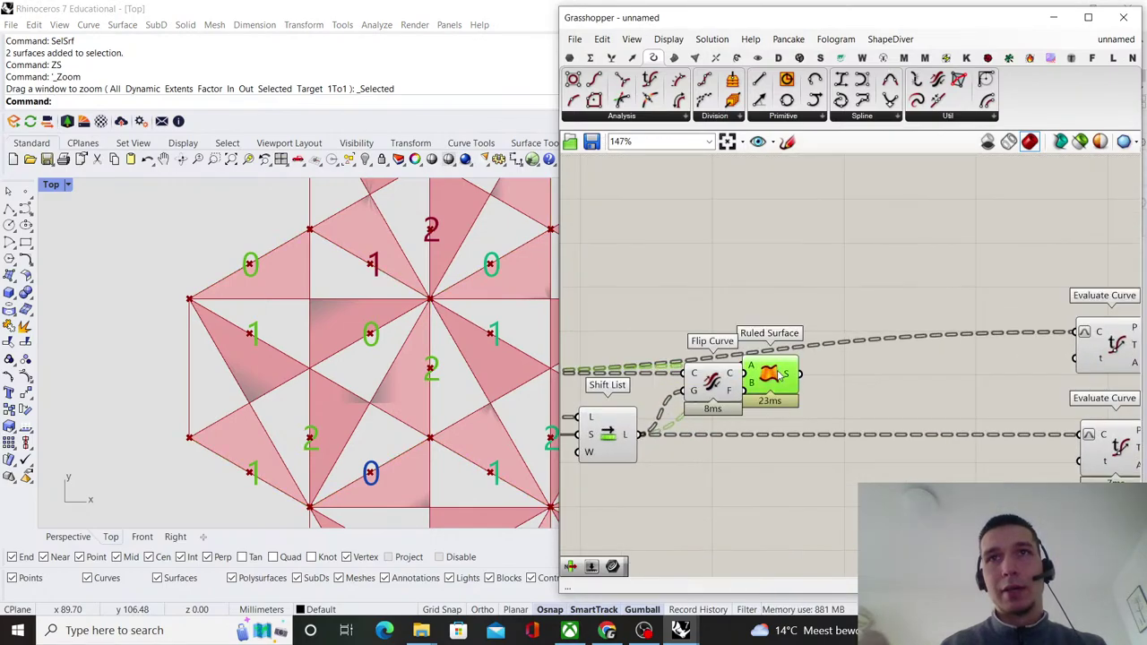
left_click_drag(782, 376, 875, 376)
left_click(751, 384)
left_click_drag(840, 365, 840, 366)
left_click_drag(864, 376, 875, 385)
left_click(790, 407)
left_click_drag(723, 395, 754, 395)
left_click(776, 310)
scroll(776, 305, "down", 5)
right_click_drag(810, 387, 941, 419)
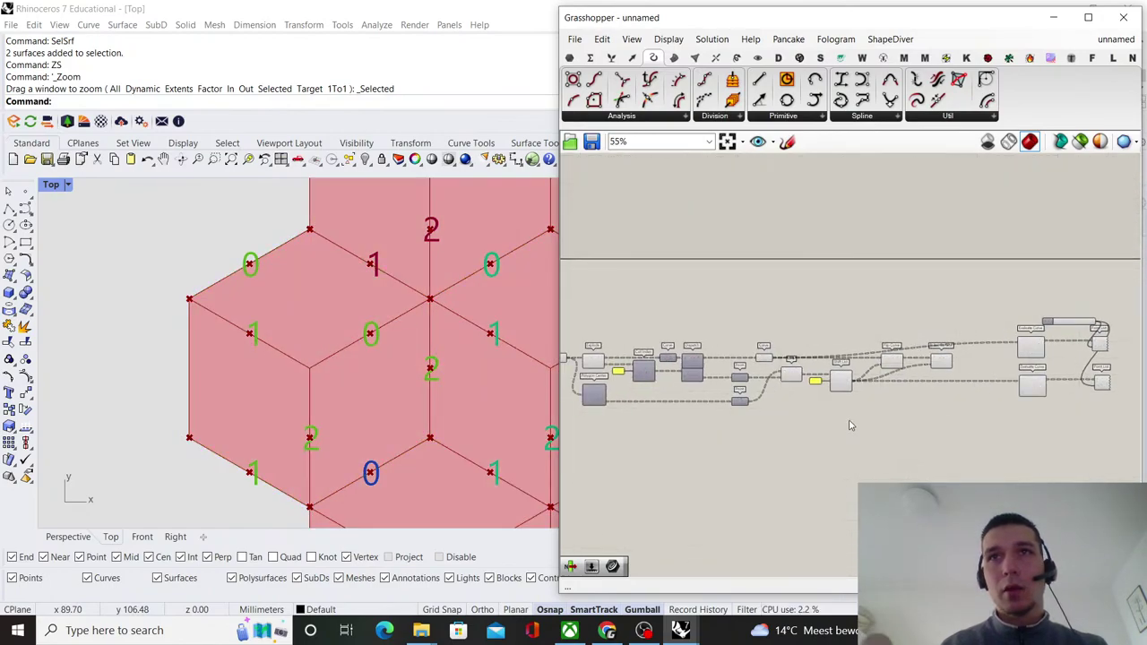
- Turn off the preview of the Curve, Line, Shift List and Flip Curve components
right_click_drag(851, 426, 878, 426)
left_click_drag(929, 416, 778, 324)
middle_click(790, 329)
left_click(819, 331)
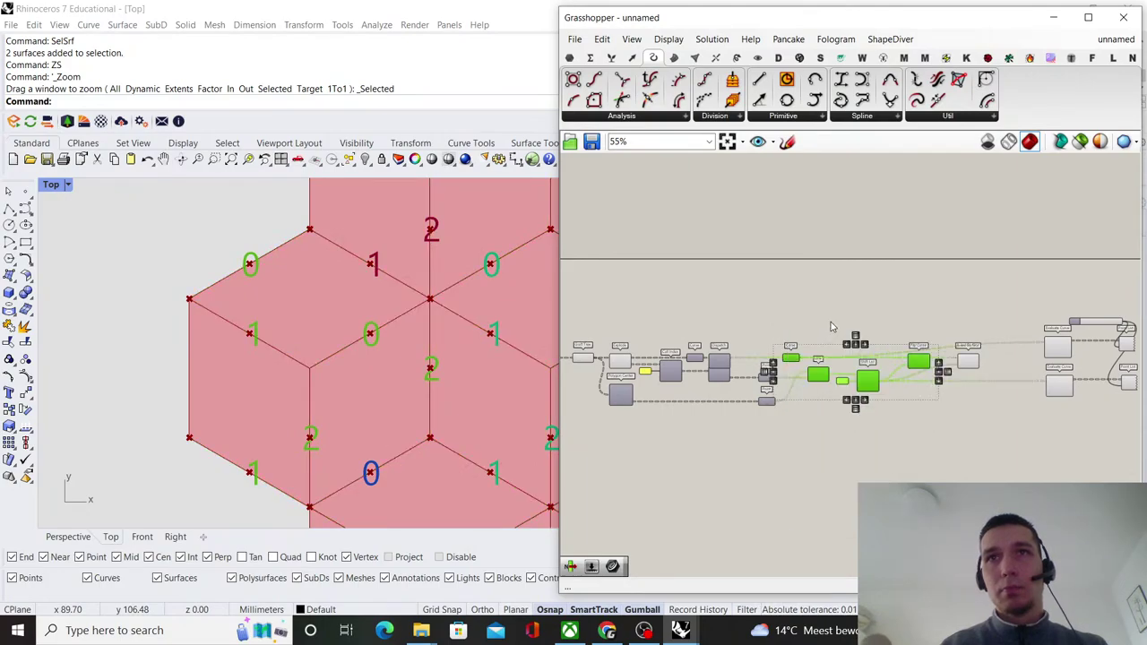
left_click(831, 323)
- Turn off the preview of the Graft Tree, Explode and Polygon Center components
scroll(825, 323, "down", 2)
right_click_drag(797, 321, 843, 324)
scroll(741, 336, "up", 5)
left_click_drag(771, 325, 644, 436)
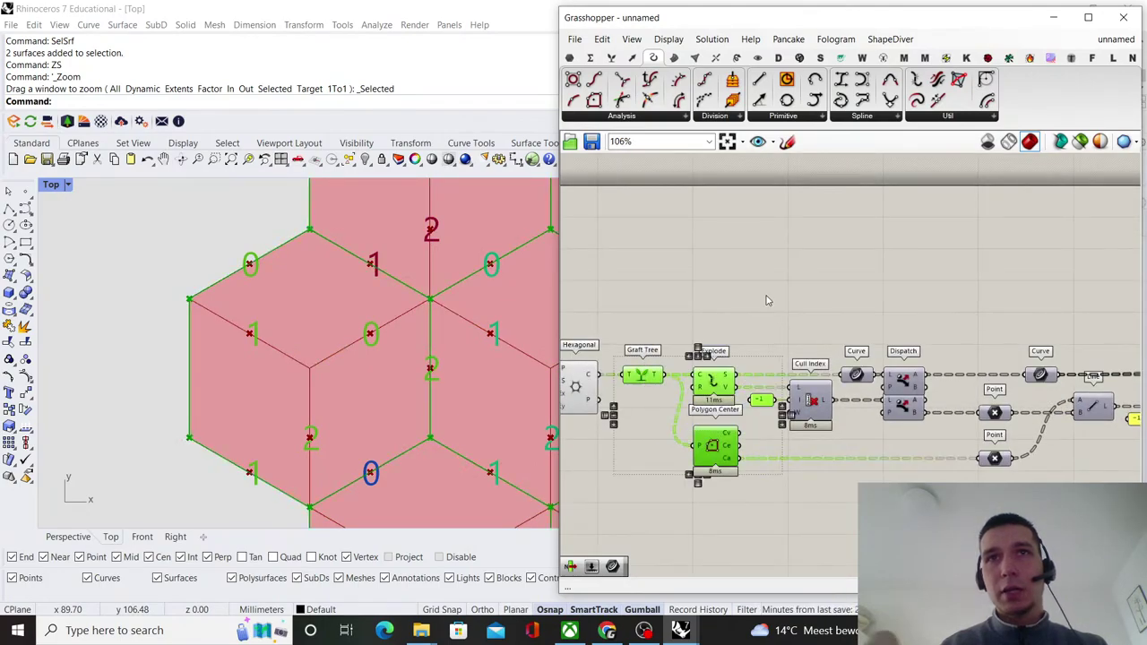
right_click(766, 300)
left_click(805, 315)
left_click(809, 318)
- Turn off the preview of the Hexagonal grid component
scroll(837, 330, "down", 4)
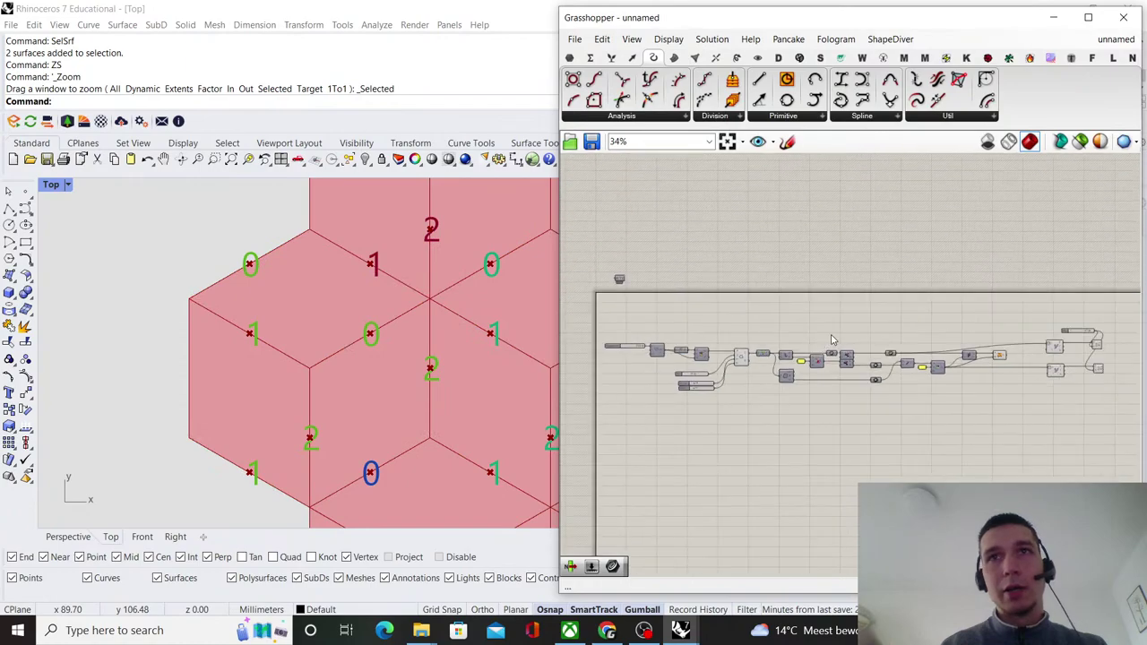
scroll(831, 340, "up", 4)
left_click_drag(797, 303, 744, 408)
right_click(775, 276)
left_click(806, 299)
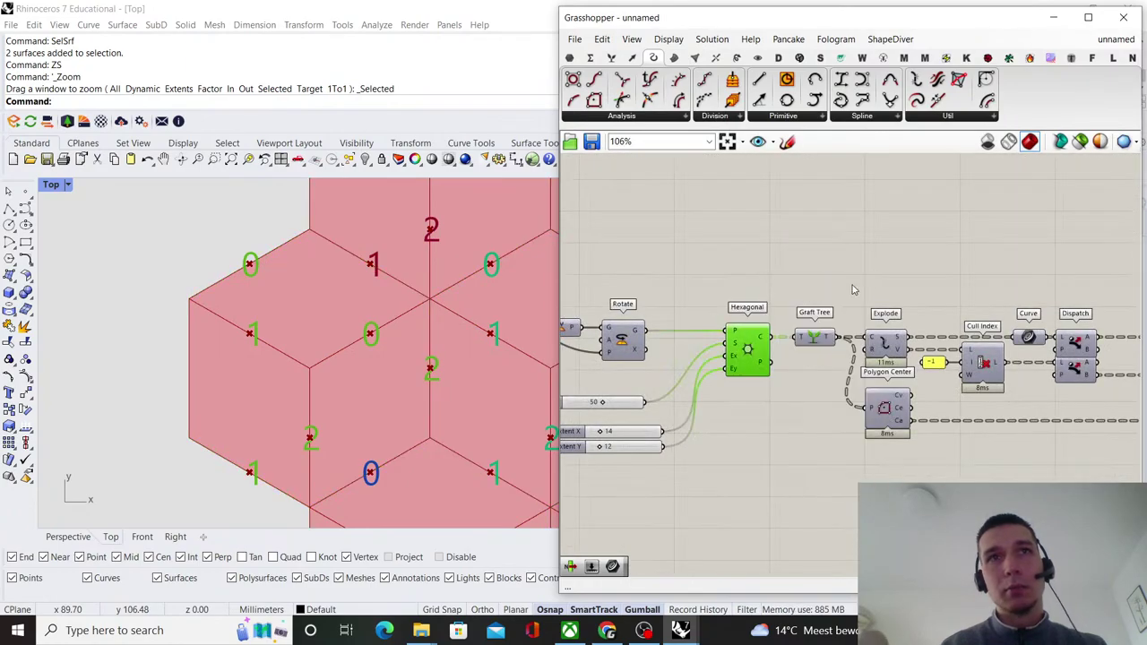
- Move the Size slider between the two Evaluate Curve components and shift that group with its Point Lists down, clear of Ruled Surface
left_click(853, 290)
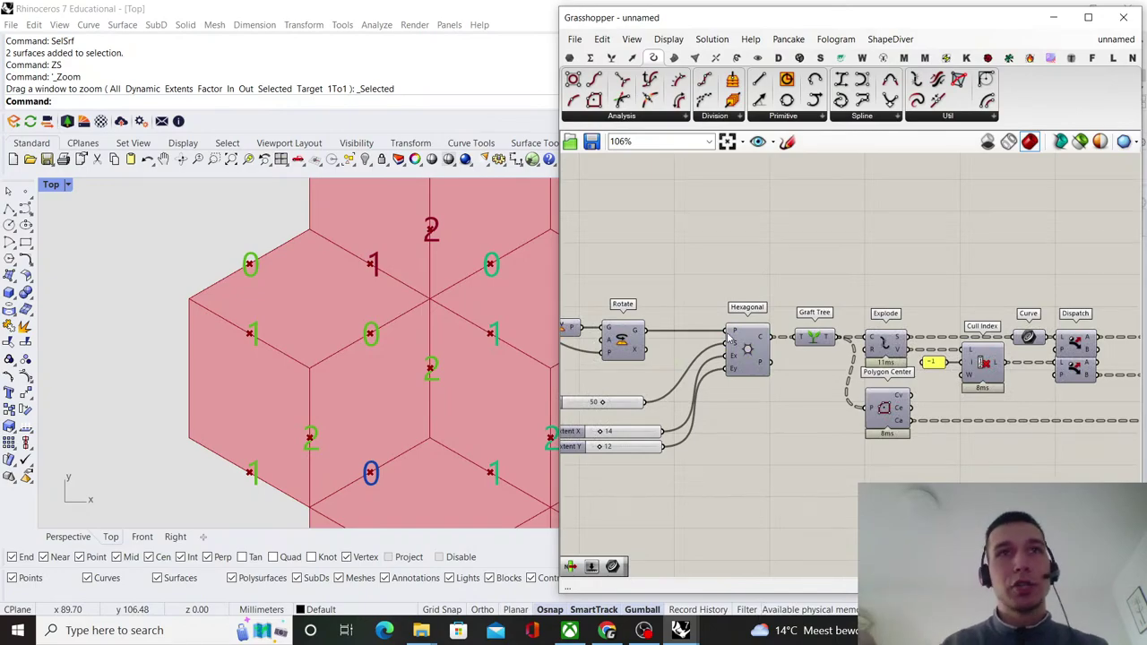
scroll(731, 338, "down", 3)
scroll(932, 307, "up", 3)
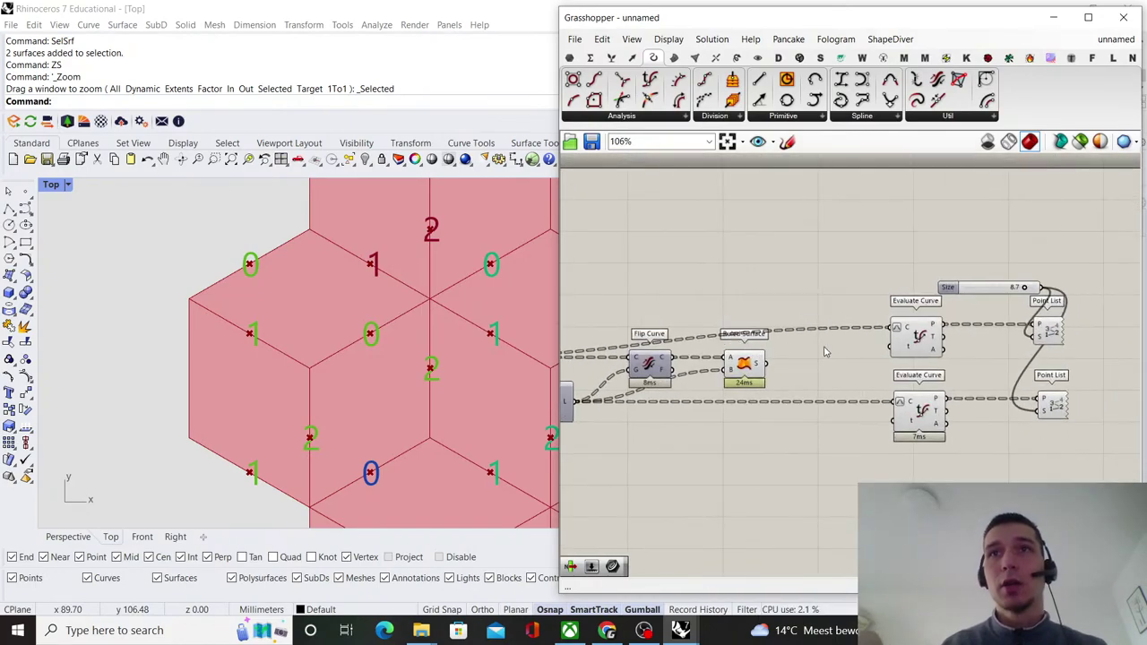
scroll(936, 345, "up", 2)
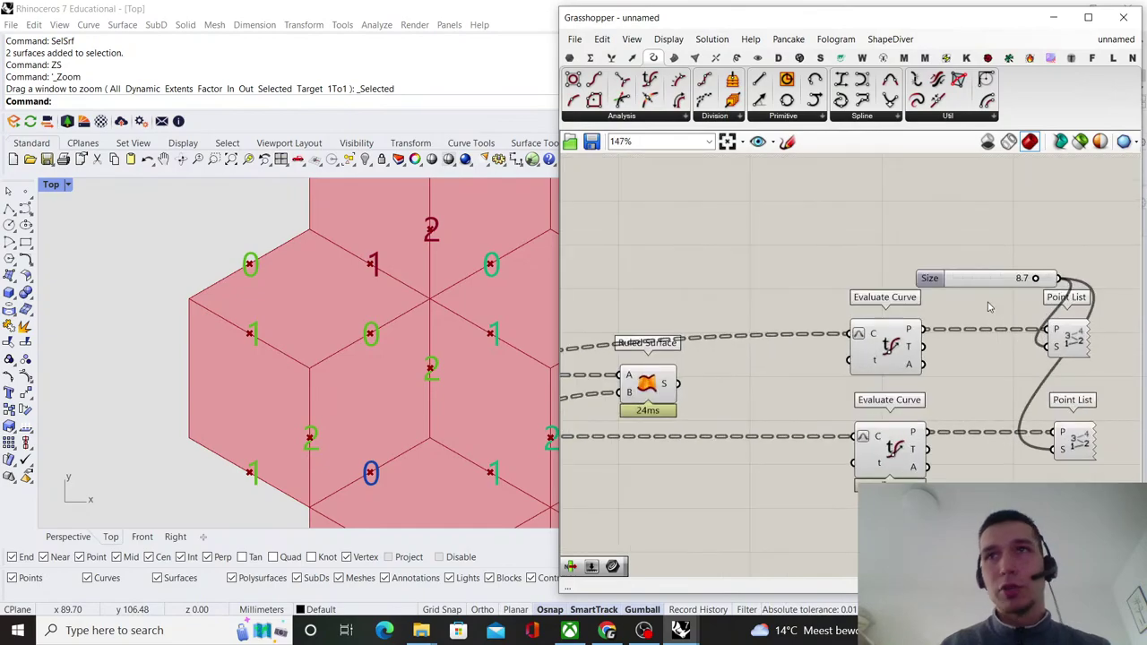
left_click_drag(983, 290, 916, 401)
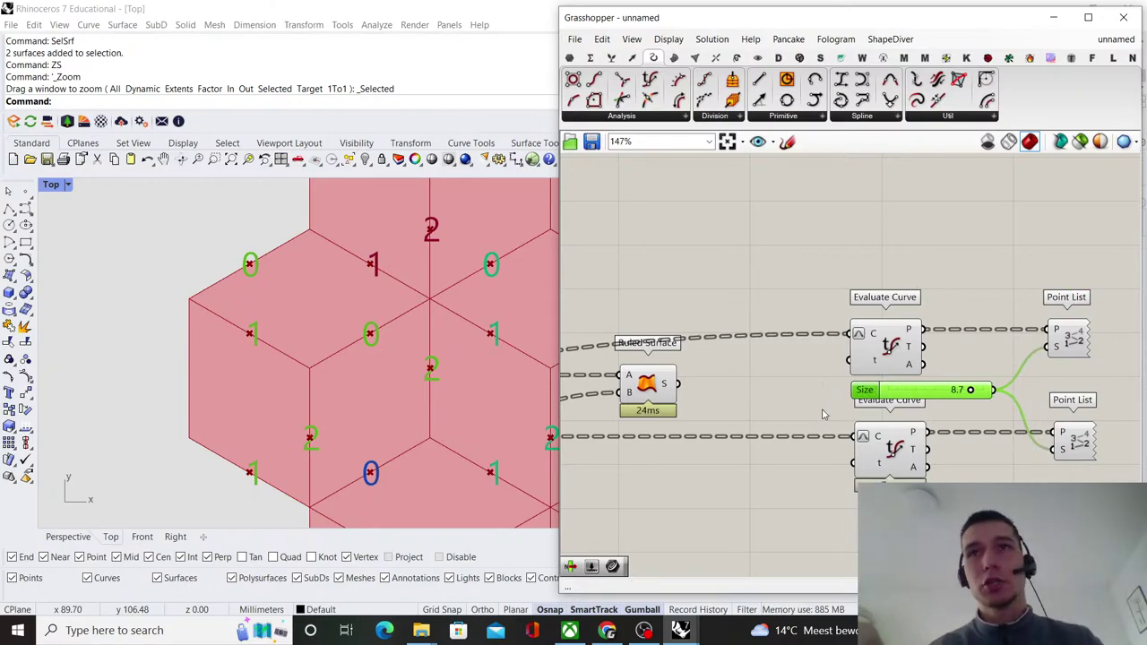
scroll(826, 309, "down", 3)
scroll(985, 410, "up", 2)
left_click_drag(1021, 437, 831, 388)
scroll(835, 292, "down", 4)
left_click(771, 340)
scroll(721, 312, "up", 6)
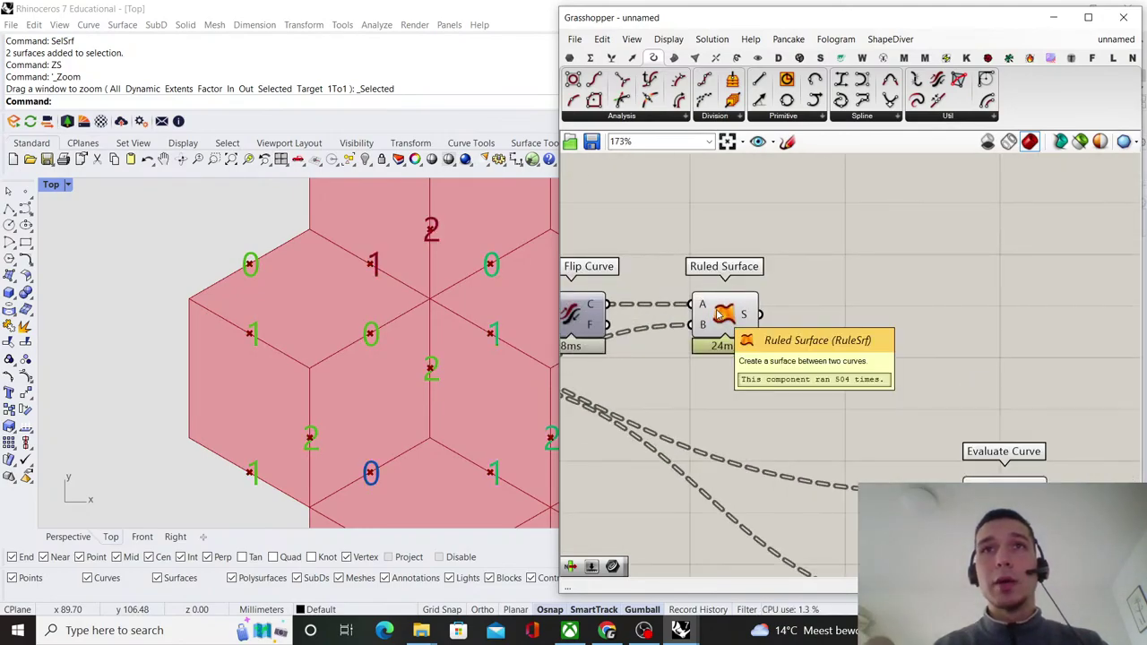
- Turn off the preview of the Evaluate Curve and Point List components
left_click(721, 313)
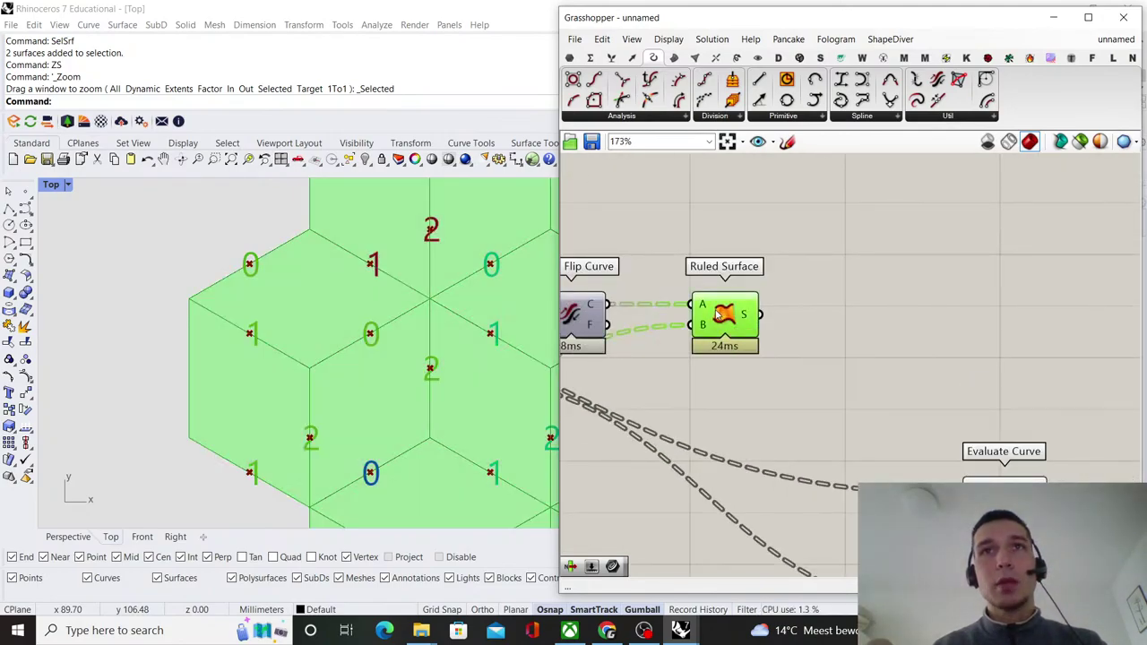
left_click_drag(717, 313, 716, 314)
left_click(809, 300)
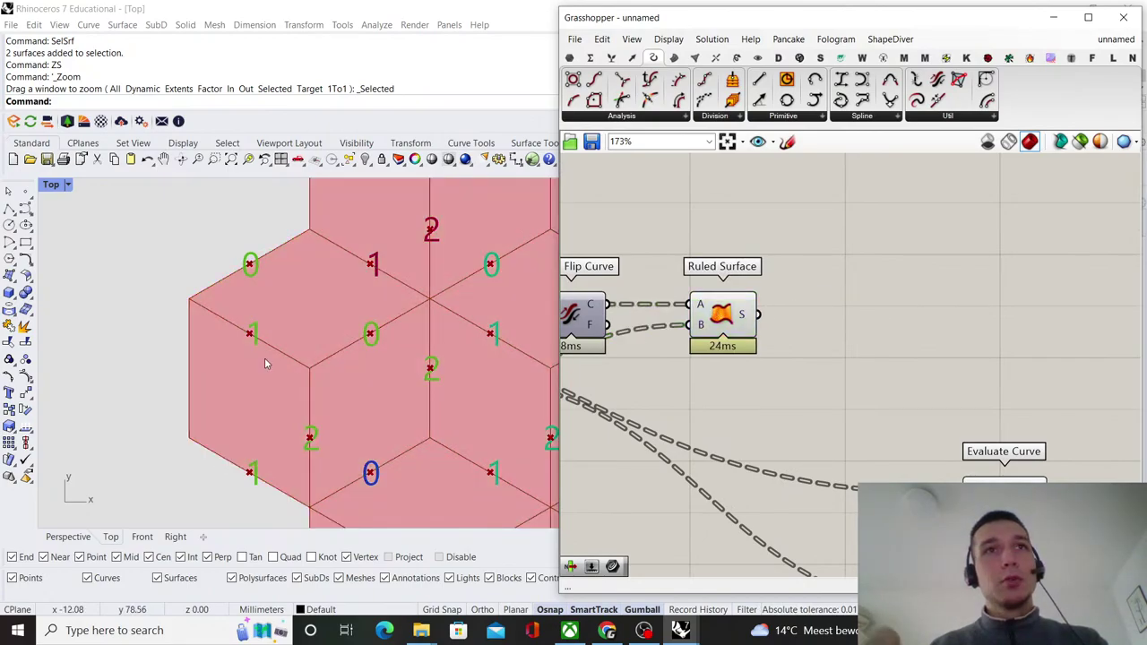
scroll(268, 361, "down", 10)
right_click_drag(400, 293, 325, 372)
scroll(835, 340, "down", 8)
scroll(889, 421, "up", 3)
left_click_drag(990, 456, 848, 317)
right_click(858, 290)
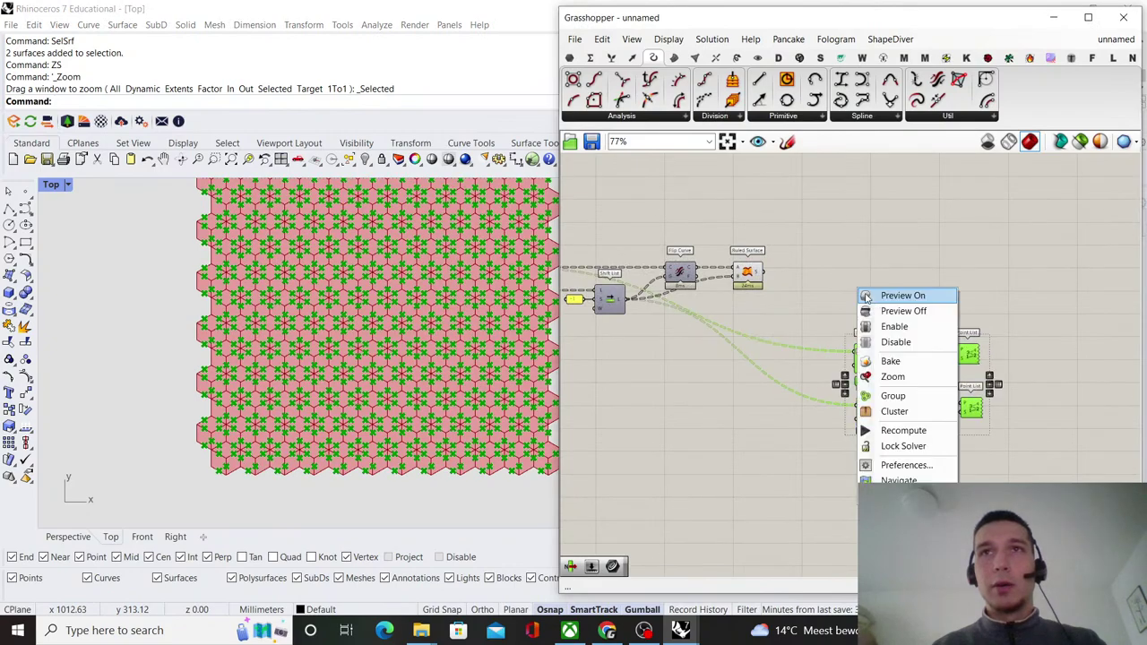
left_click(883, 310)
- Examine the rhombus pattern made by the Ruled Surface component, both close up and as a whole
scroll(861, 314, "down", 3)
scroll(860, 313, "up", 6)
scroll(860, 313, "up", 3)
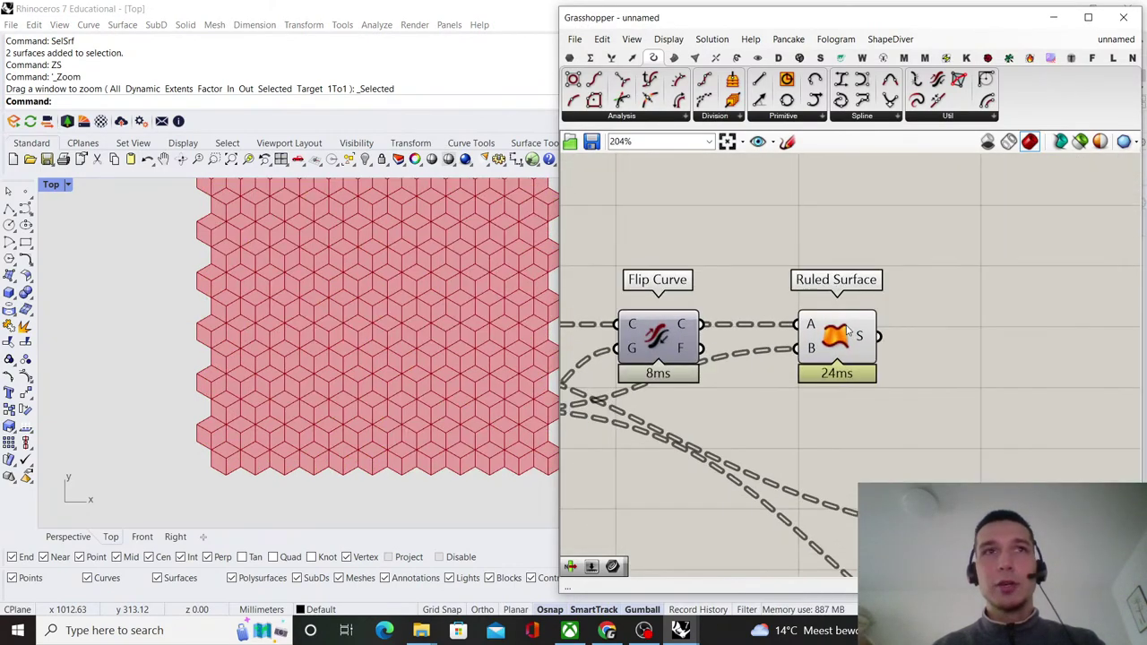
left_click(835, 333)
left_click(917, 302)
scroll(240, 421, "up", 1)
scroll(240, 421, "up", 4)
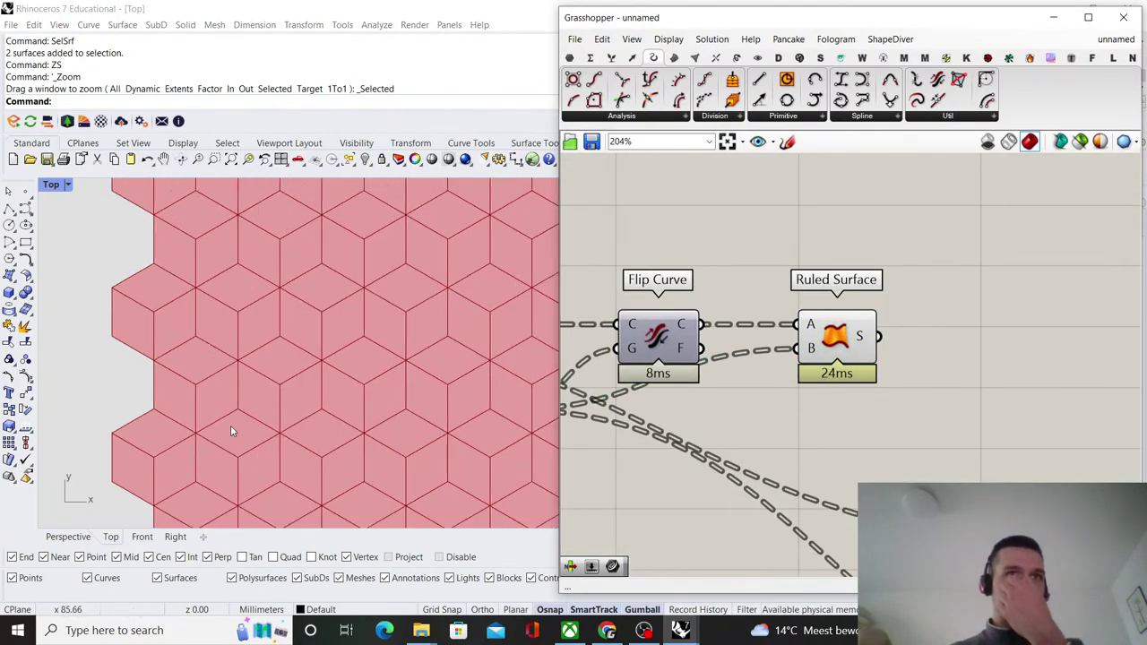
scroll(230, 425, "down", 5)
scroll(341, 453, "up", 6)
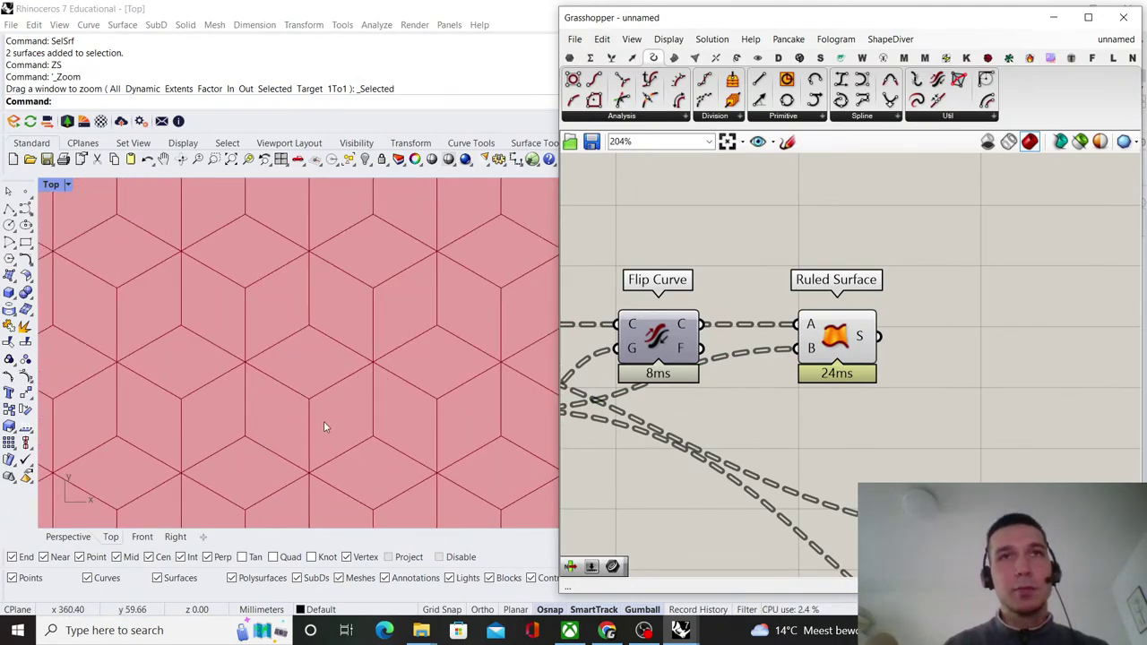
scroll(269, 448, "down", 5)
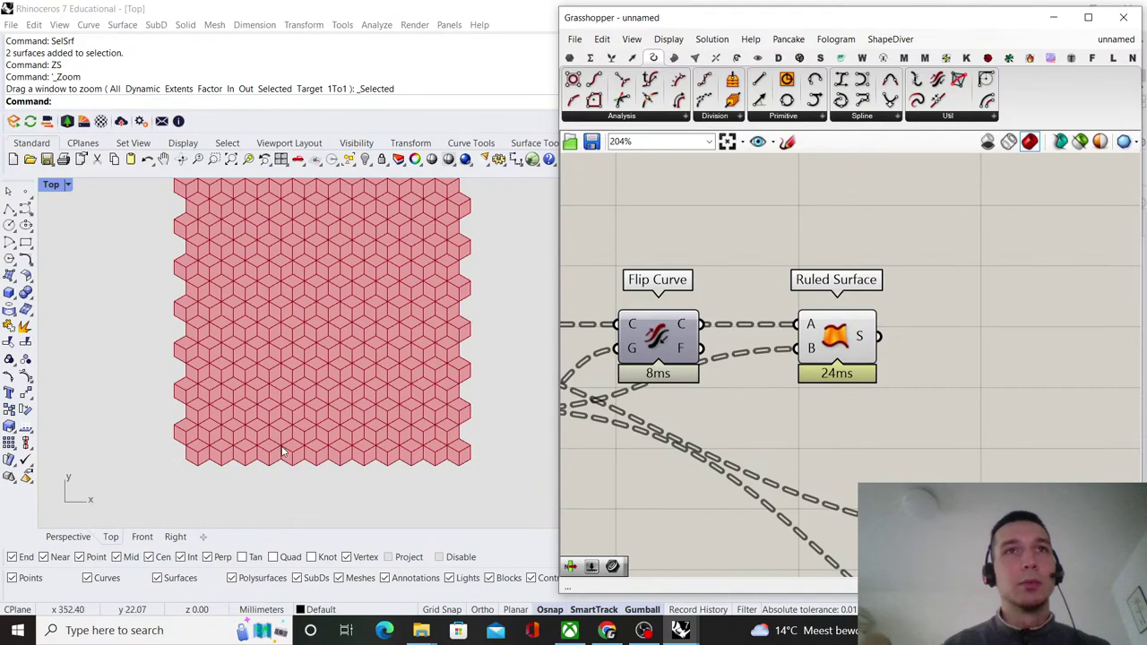
scroll(285, 451, "down", 3)
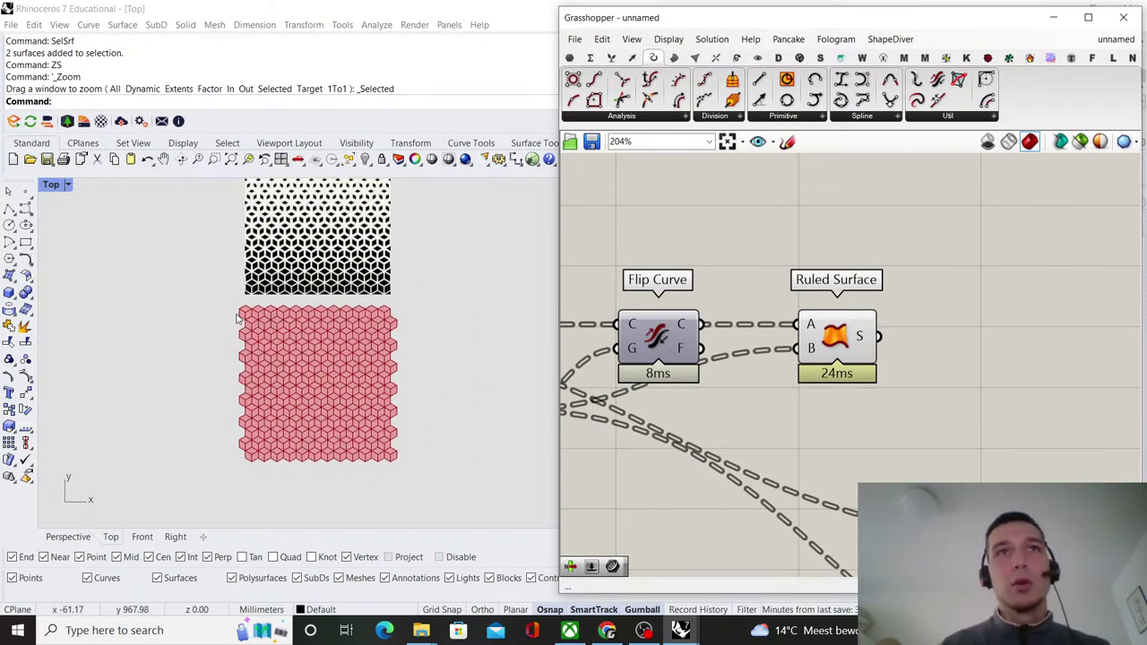
scroll(355, 457, "up", 4)
scroll(314, 430, "down", 6)
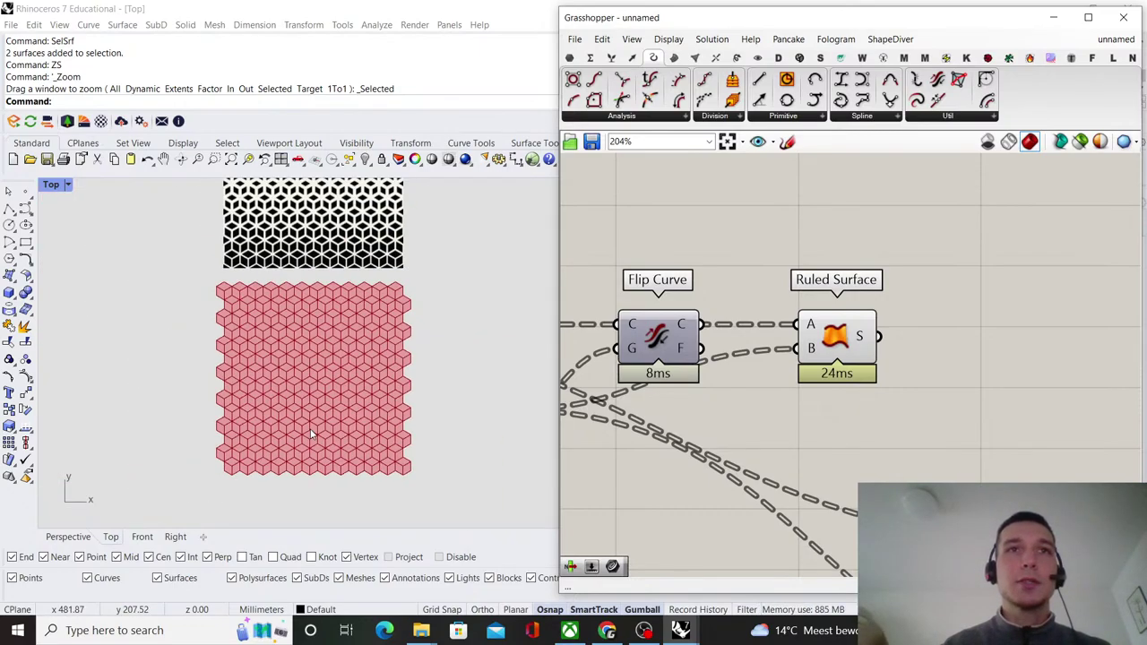
scroll(314, 428, "up", 4)
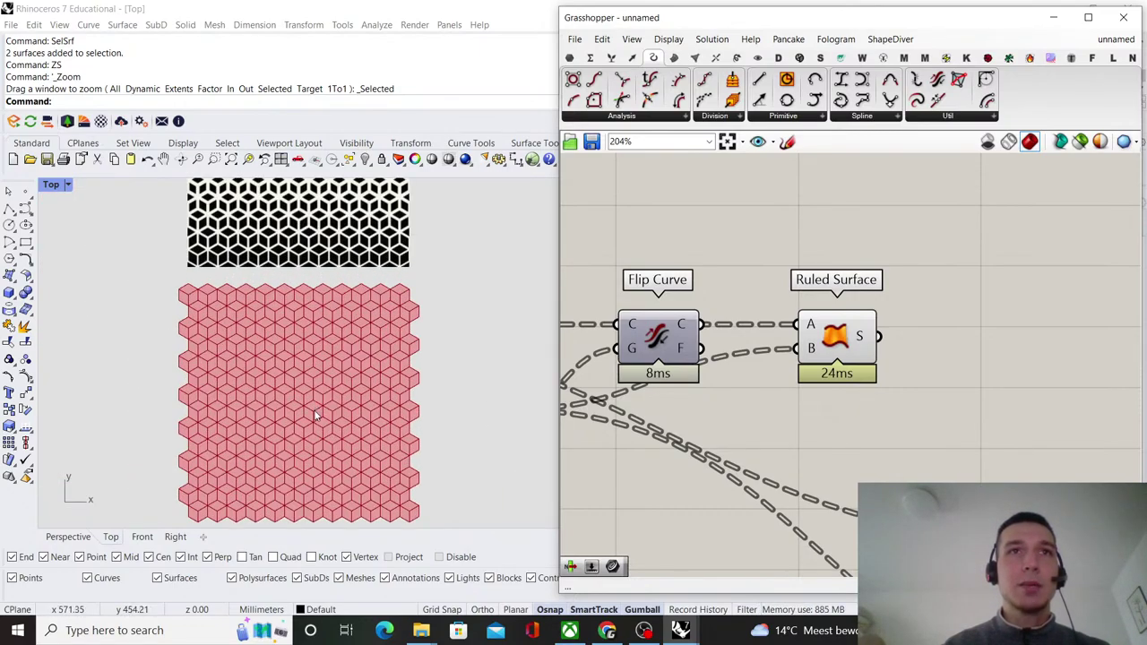
- Examine the black-and-white reference image above the grid and compare its graded rhombus sizes with the surfaces
right_click_drag(315, 415, 316, 585)
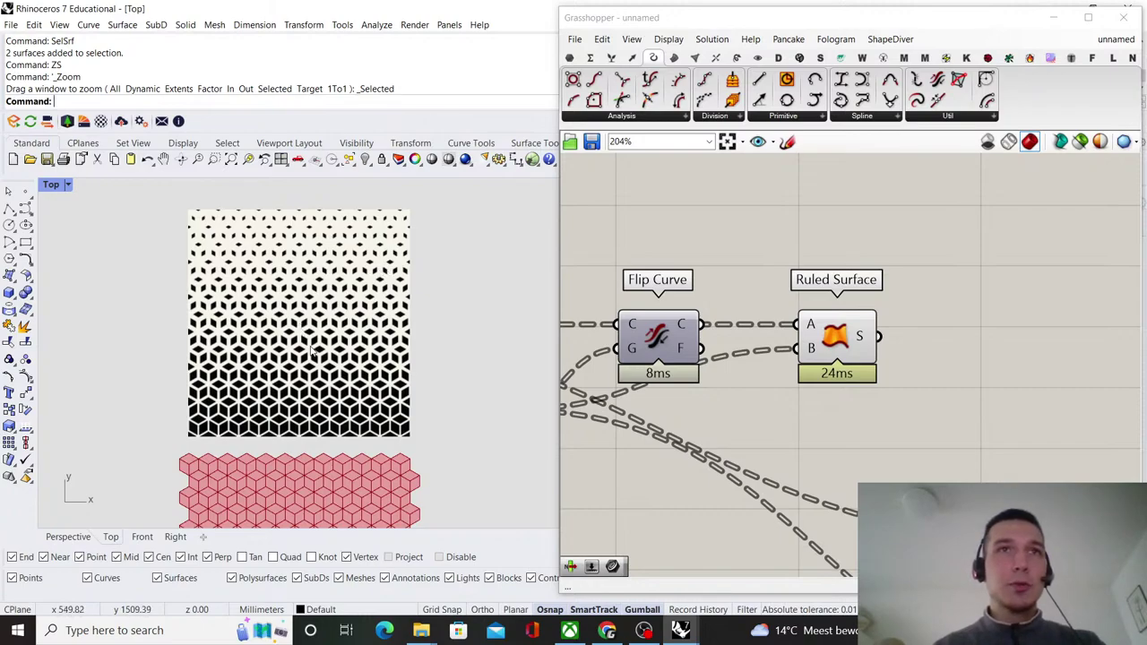
scroll(348, 420, "up", 5)
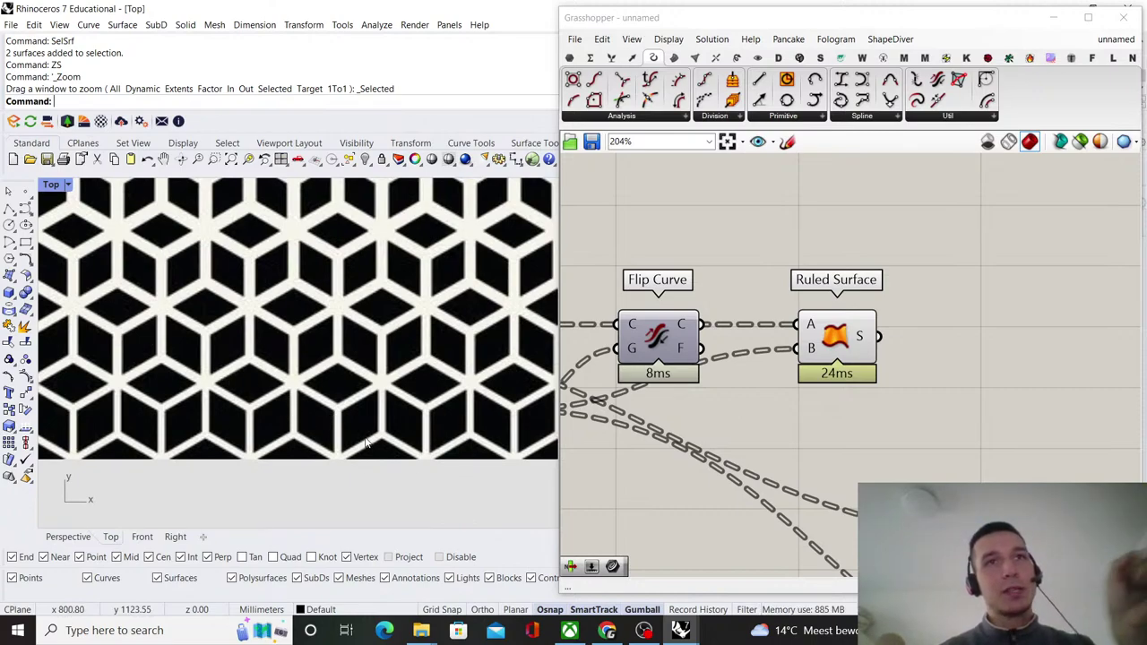
scroll(295, 420, "down", 5)
scroll(349, 473, "down", 2)
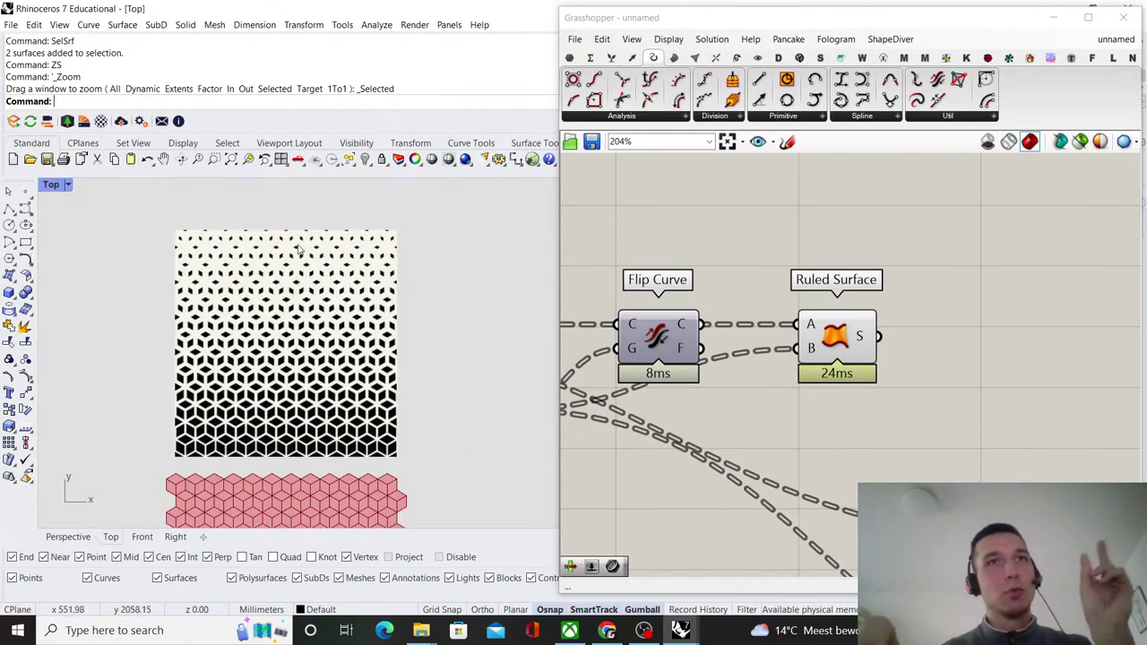
scroll(856, 269, "down", 3)
right_click_drag(856, 269, 805, 280)
scroll(229, 342, "down", 9)
right_click_drag(265, 398, 309, 349)
scroll(309, 350, "up", 2)
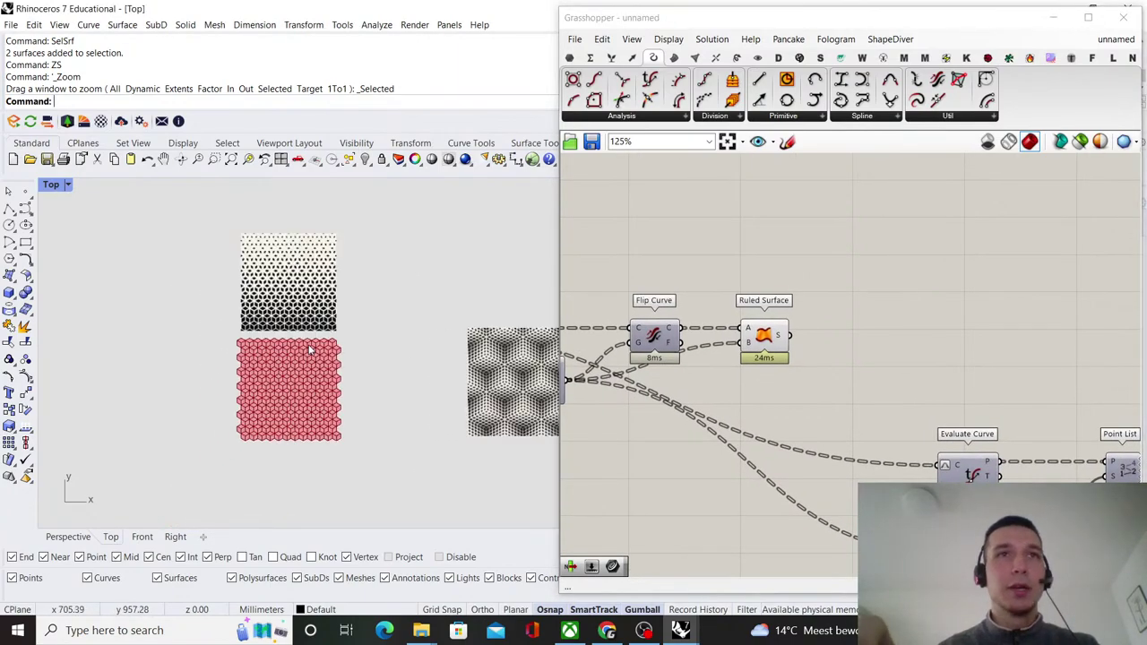
scroll(269, 402, "up", 3)
scroll(834, 286, "up", 2)
- Add an Area component after Ruled Surface and connect Ruled Surface's S output to its G input
left_click(744, 363)
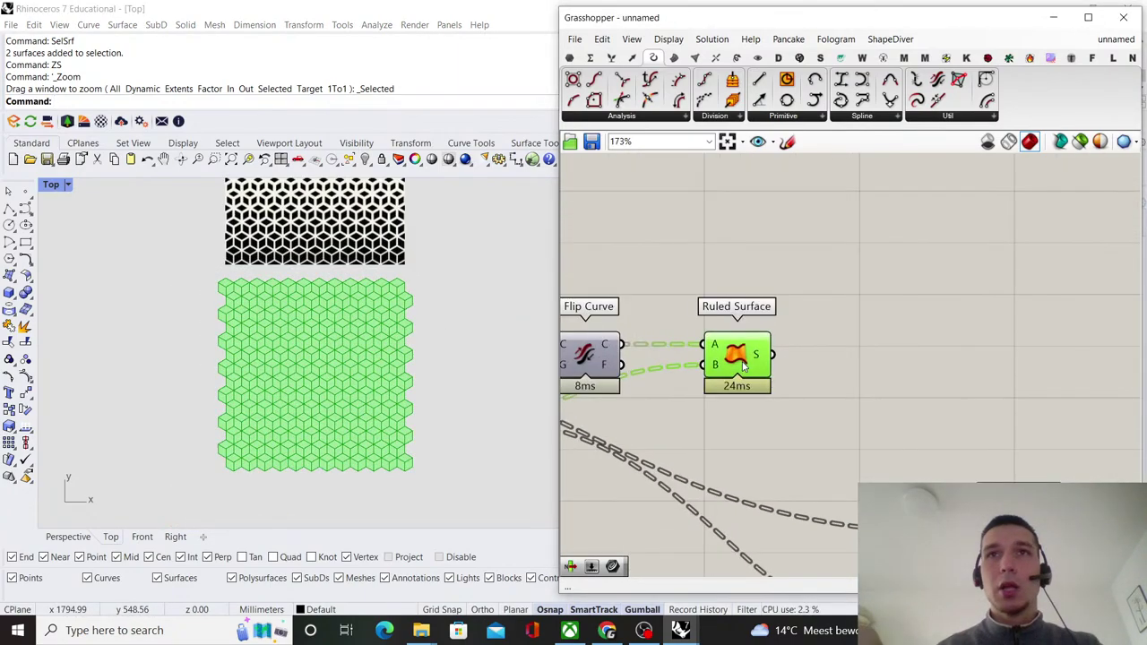
left_click(882, 336)
double_click(882, 336)
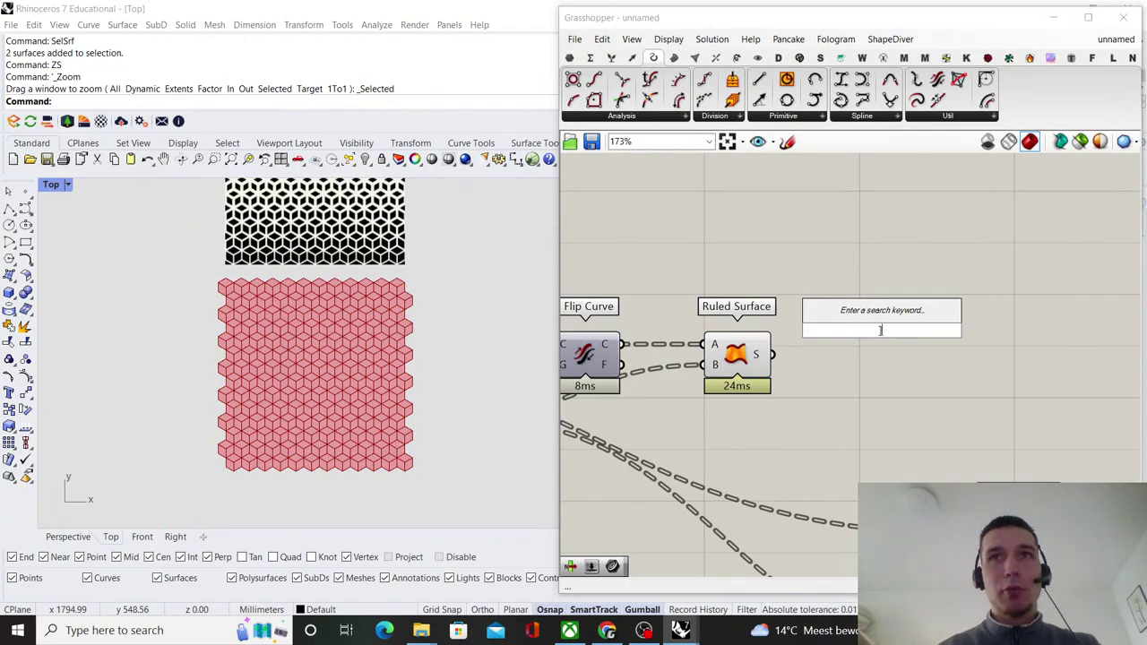
type("are")
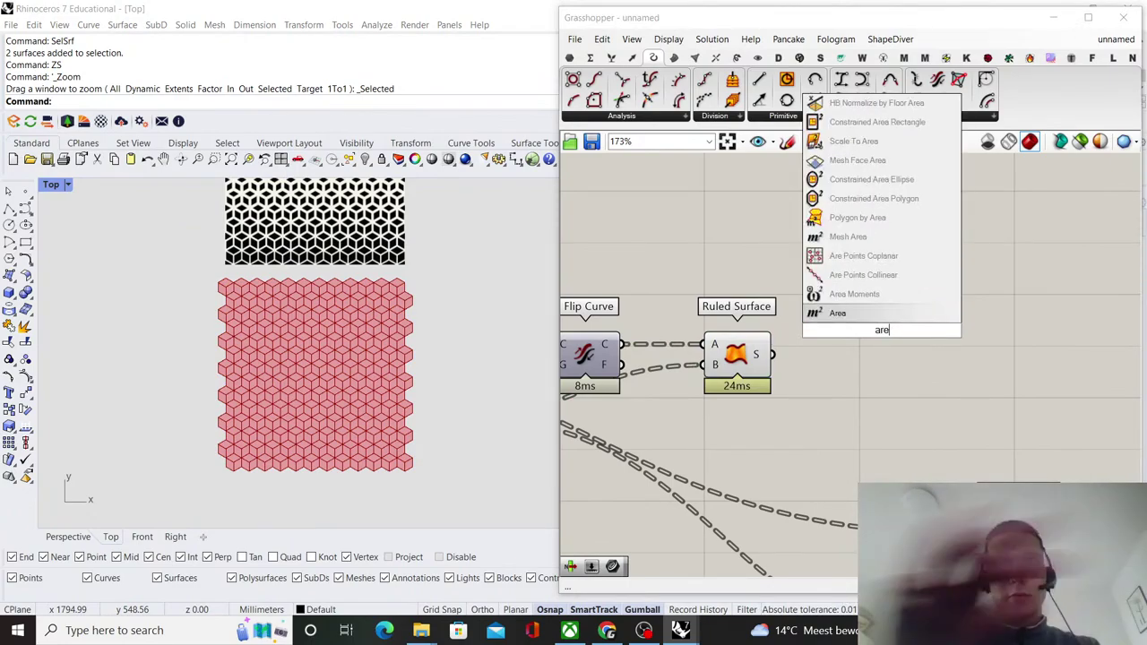
left_click(860, 313)
scroll(783, 356, "up", 1)
left_click_drag(851, 331, 910, 354)
right_click_drag(1036, 363, 945, 372)
left_click(945, 372)
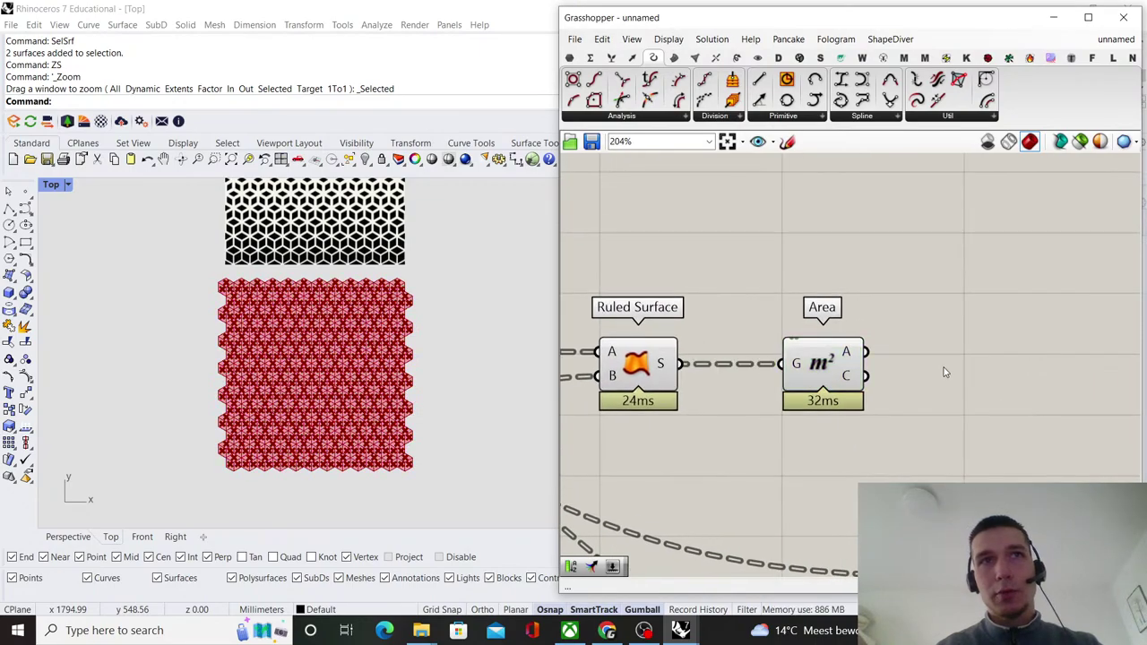
- Add a Center component below Area and connect Ruled Surface's S output to its G input
double_click(944, 371)
type("center")
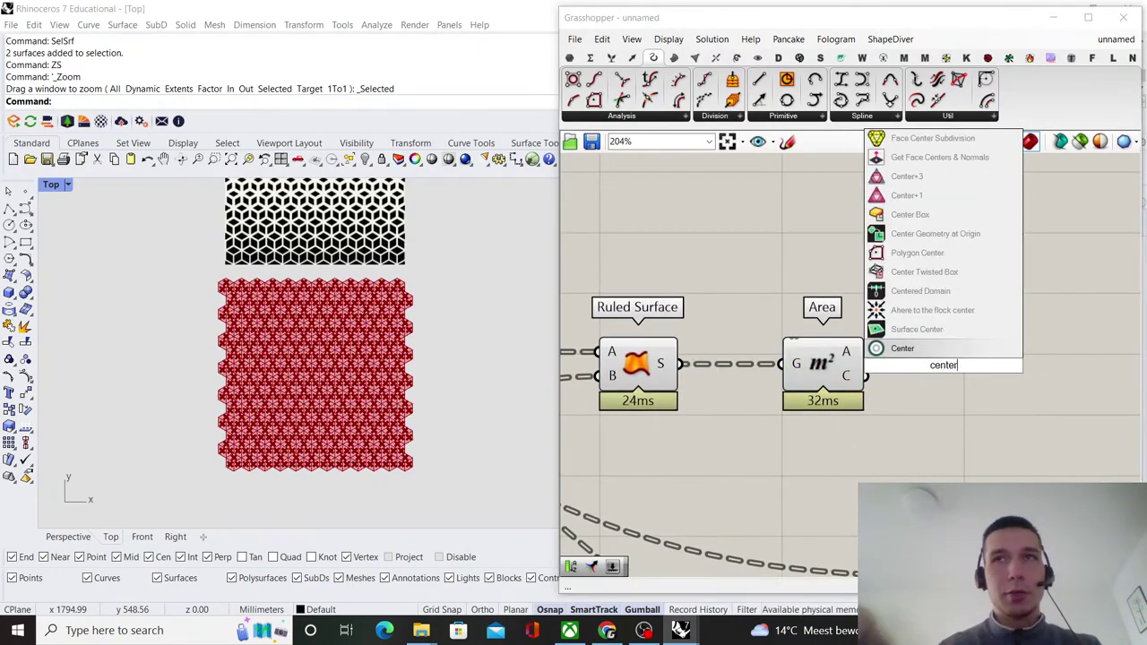
left_click(953, 350)
left_click_drag(682, 363, 900, 364)
left_click_drag(941, 385, 820, 508)
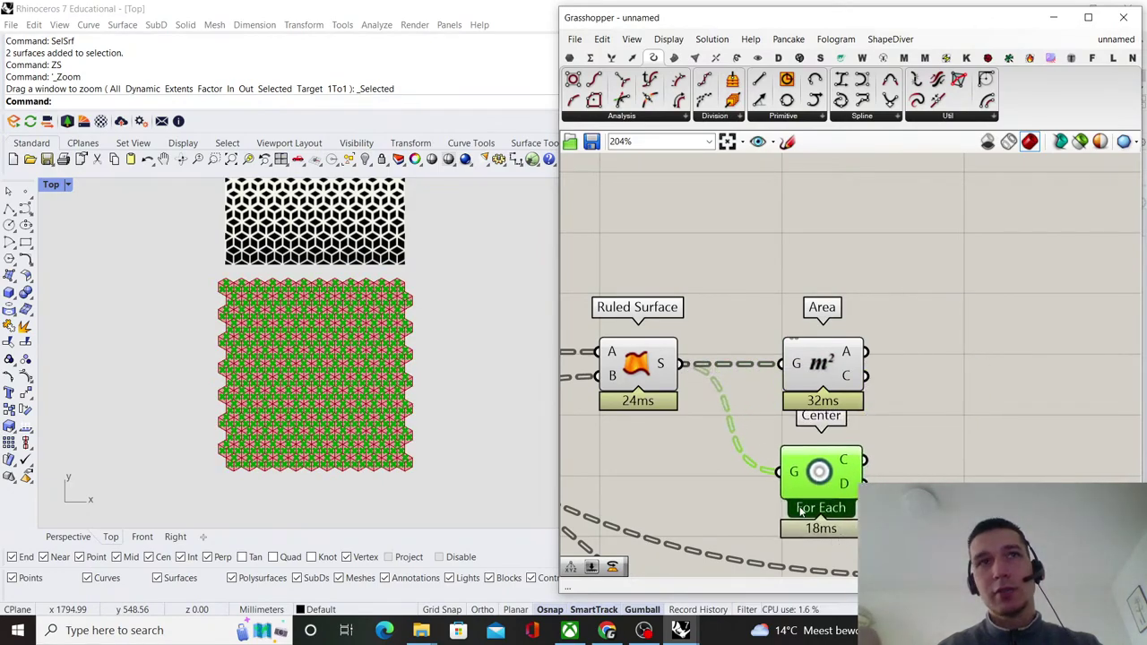
- Check the center points on the rhombus surfaces and turn off the preview of the Center component
scroll(219, 403, "up", 18)
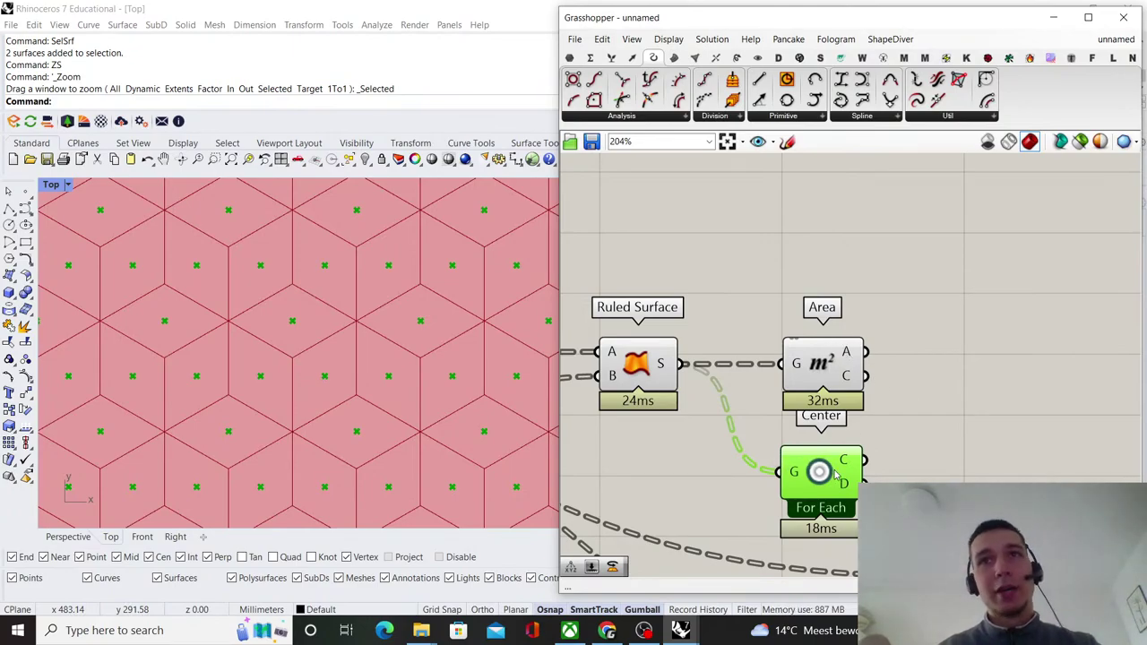
scroll(755, 418, "down", 3)
scroll(788, 395, "up", 3)
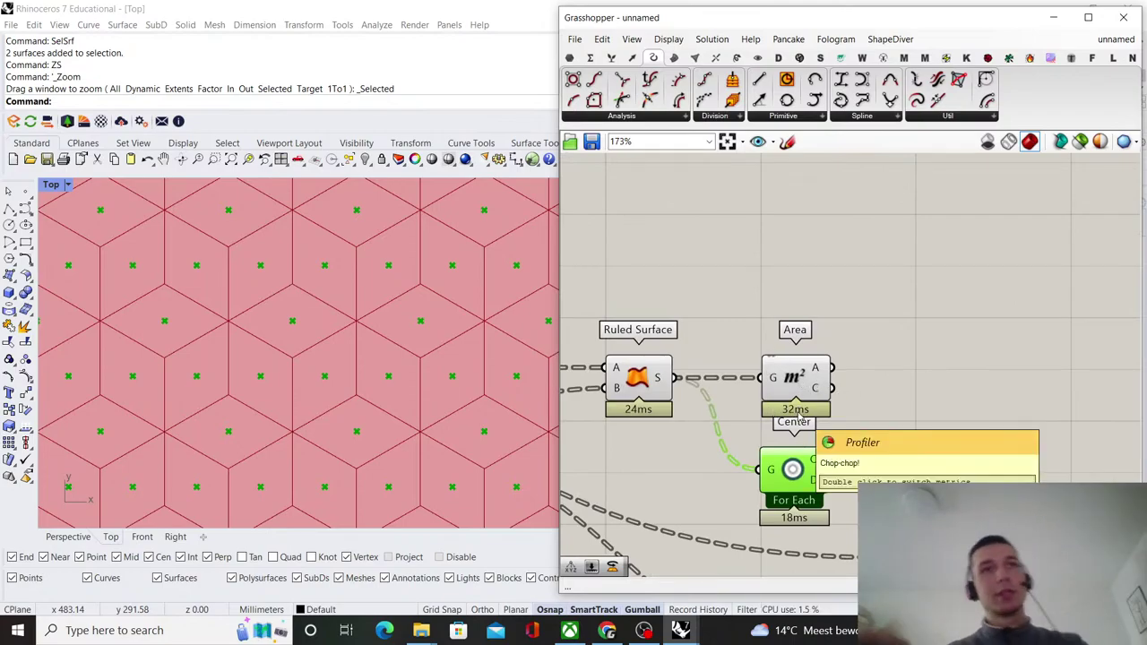
scroll(917, 425, "down", 1)
right_click(884, 405)
left_click(927, 420)
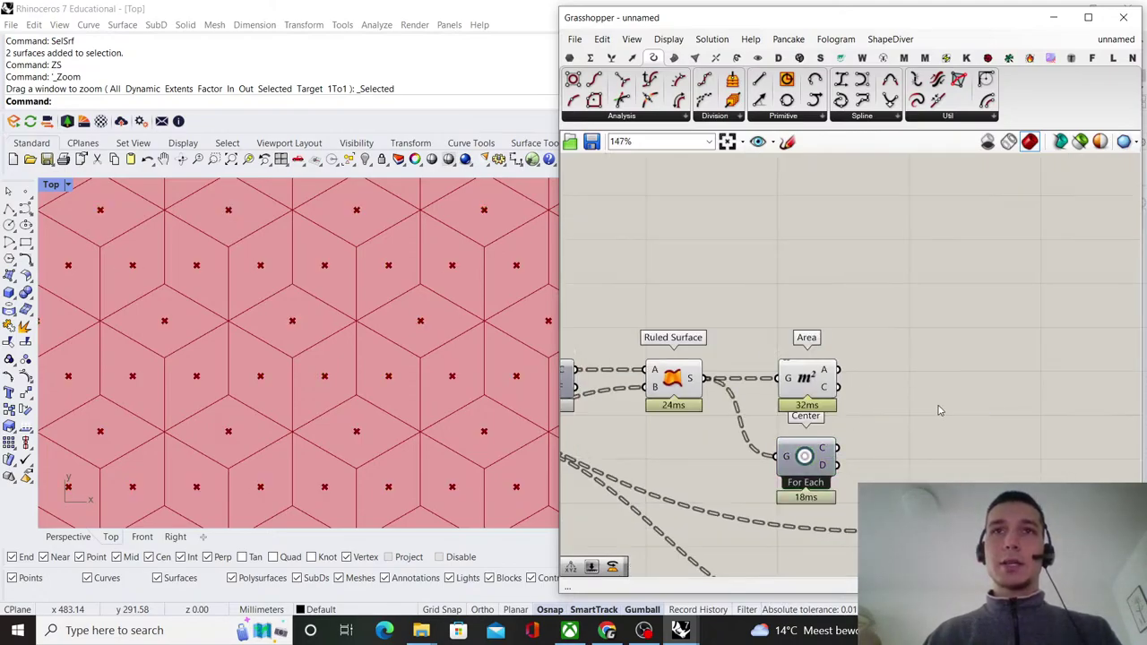
- Add a Scale component to the canvas after the Area component
scroll(906, 423, "down", 4)
scroll(334, 354, "down", 5)
scroll(334, 354, "up", 4)
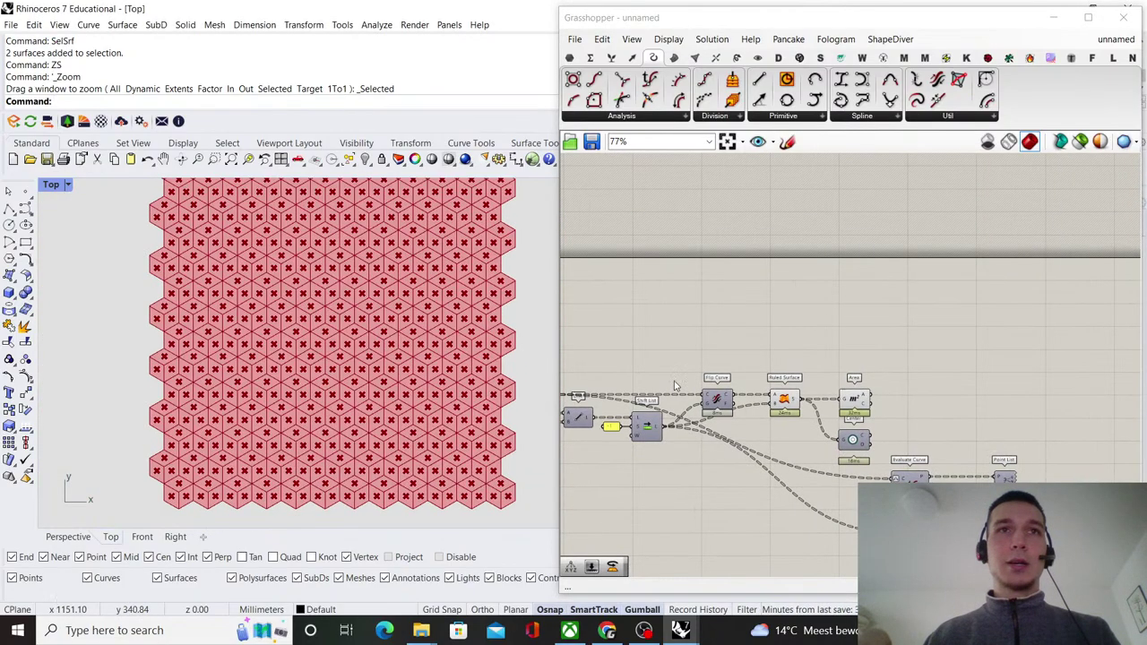
scroll(1031, 430, "up", 3)
double_click(830, 364)
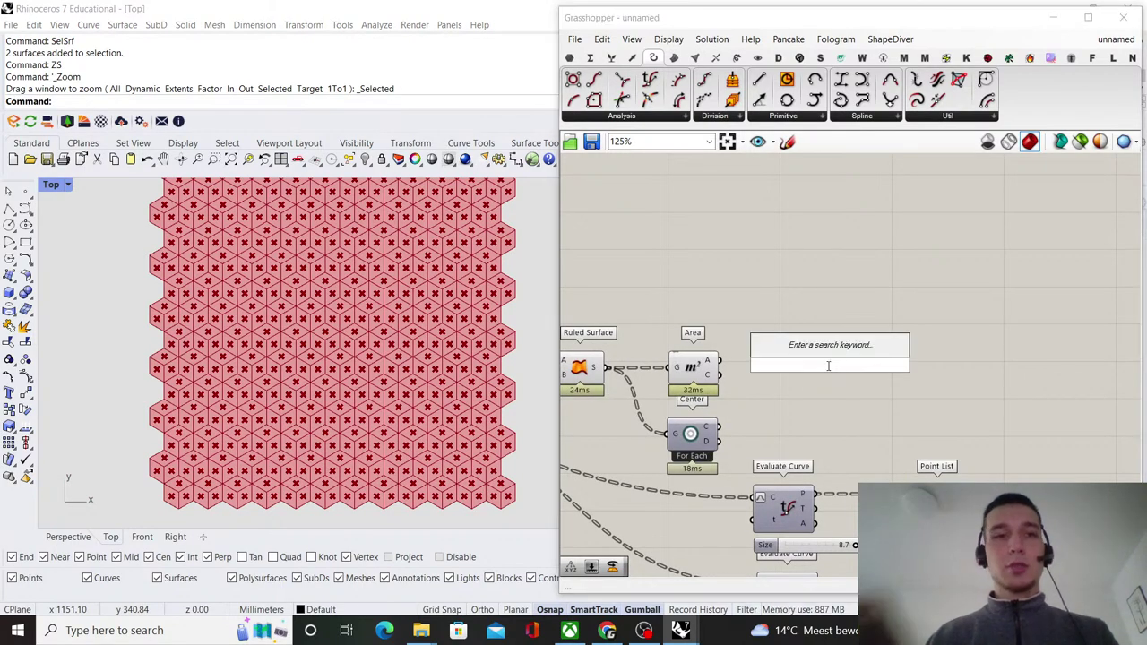
type("scale")
left_click(789, 348)
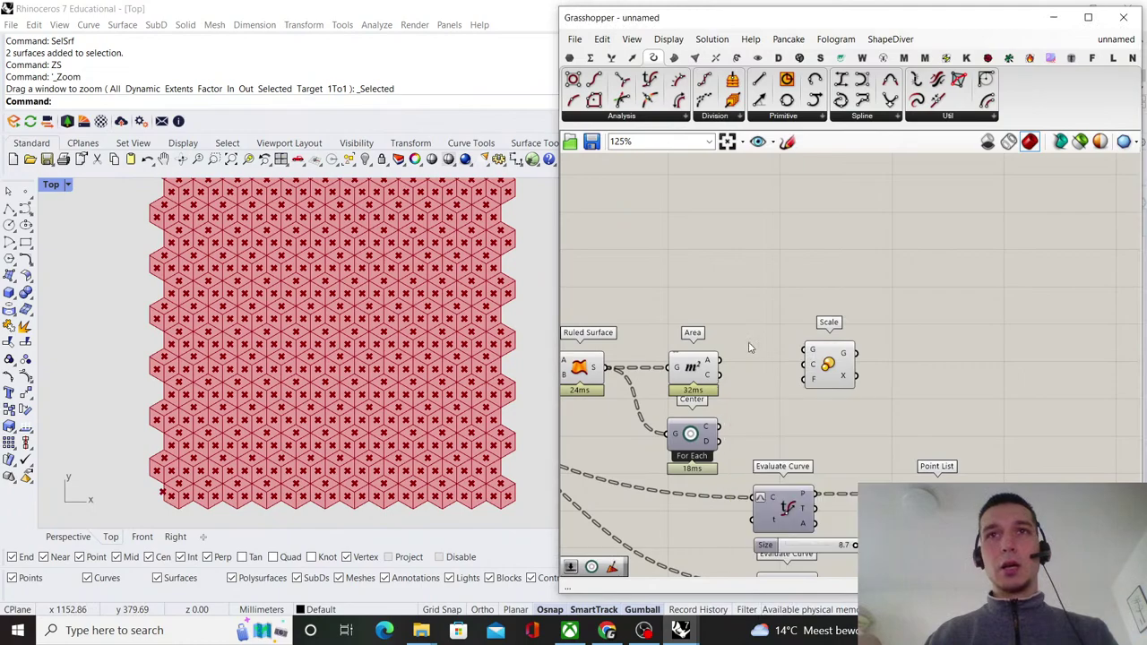
- Space Scale away from Area, connecting Area's C output to Scale's C input and Ruled Surface's S output to its G input
mouse_move(784, 369)
left_mouse_down()
mouse_move(801, 379)
mouse_move(804, 365)
left_mouse_up()
key("ctrl+z")
left_click_drag(829, 369, 977, 379)
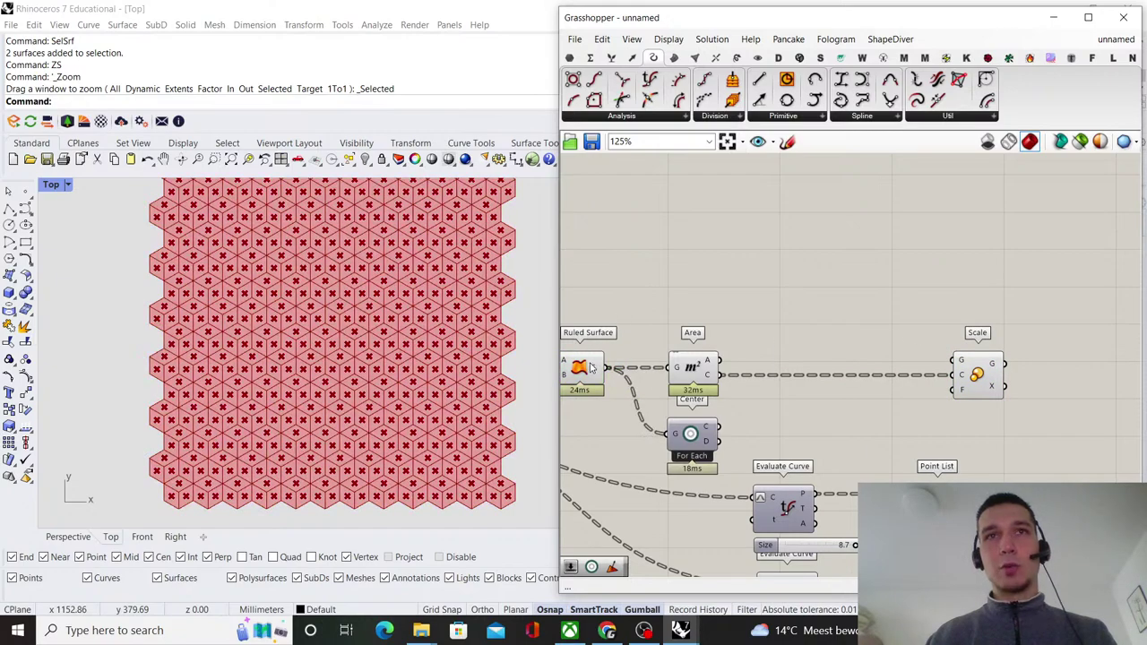
left_click_drag(607, 369, 954, 362)
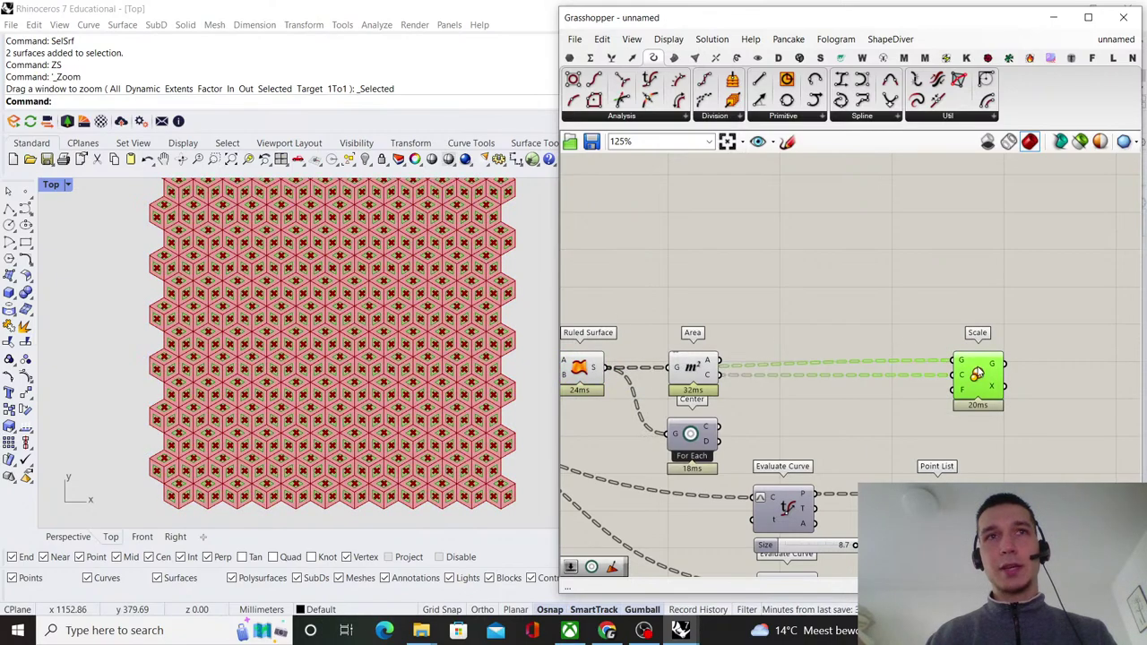
scroll(352, 363, "up", 10)
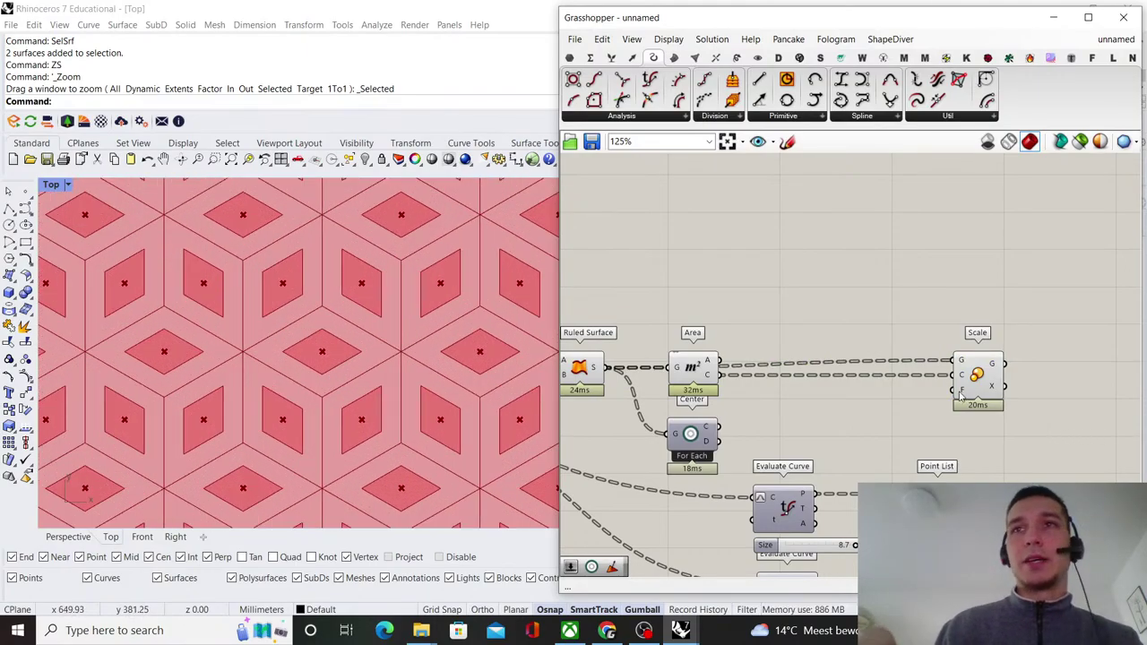
mouse_move(688, 376)
left_mouse_down()
mouse_move(690, 337)
mouse_move(688, 376)
left_mouse_up()
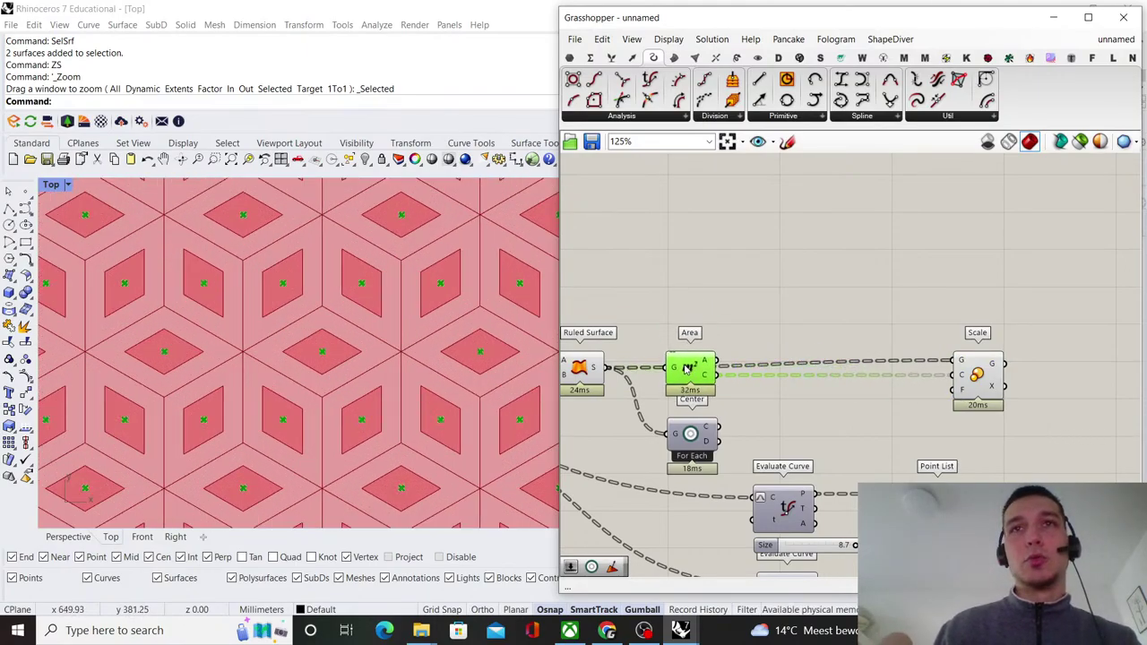
- Turn off the preview of the Area component and check the scaled rhombus pattern in the Top view
right_click(707, 315)
left_click(725, 332)
scroll(297, 352, "down", 10)
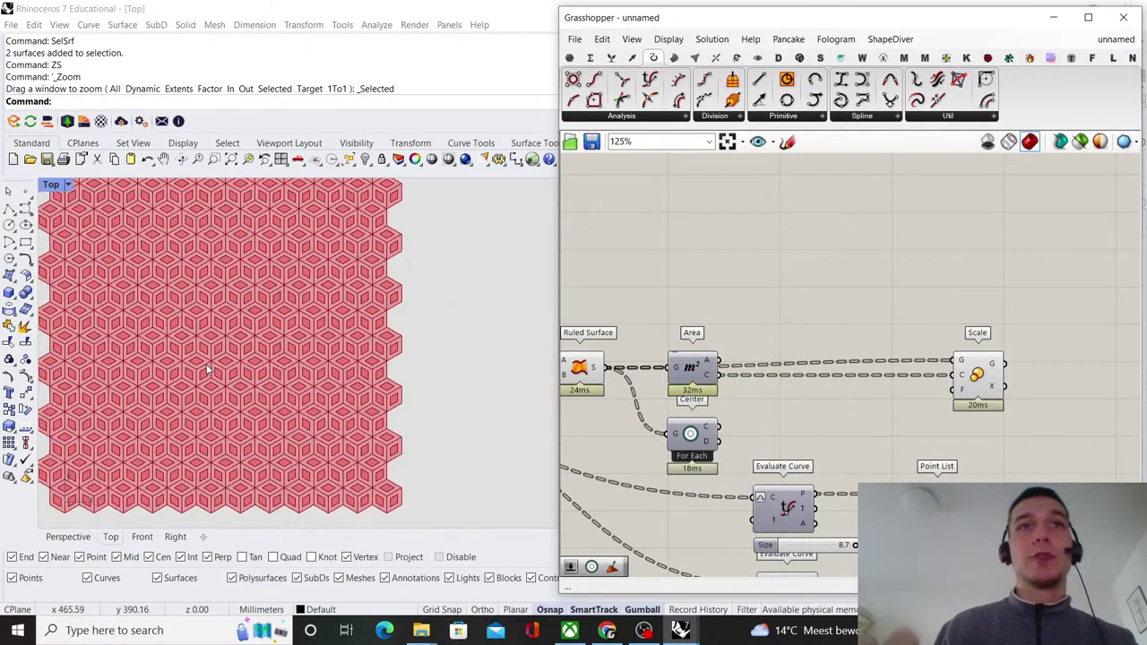
scroll(300, 359, "up", 5)
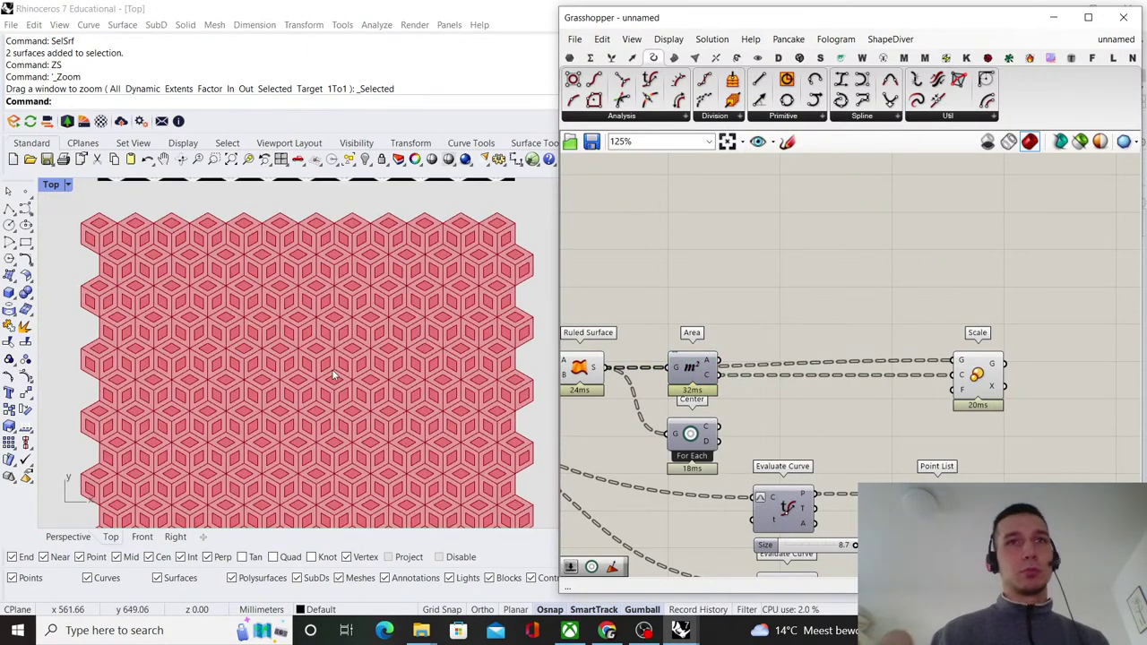
scroll(1030, 349, "down", 1)
right_click_drag(941, 341, 849, 357)
scroll(763, 378, "up", 1)
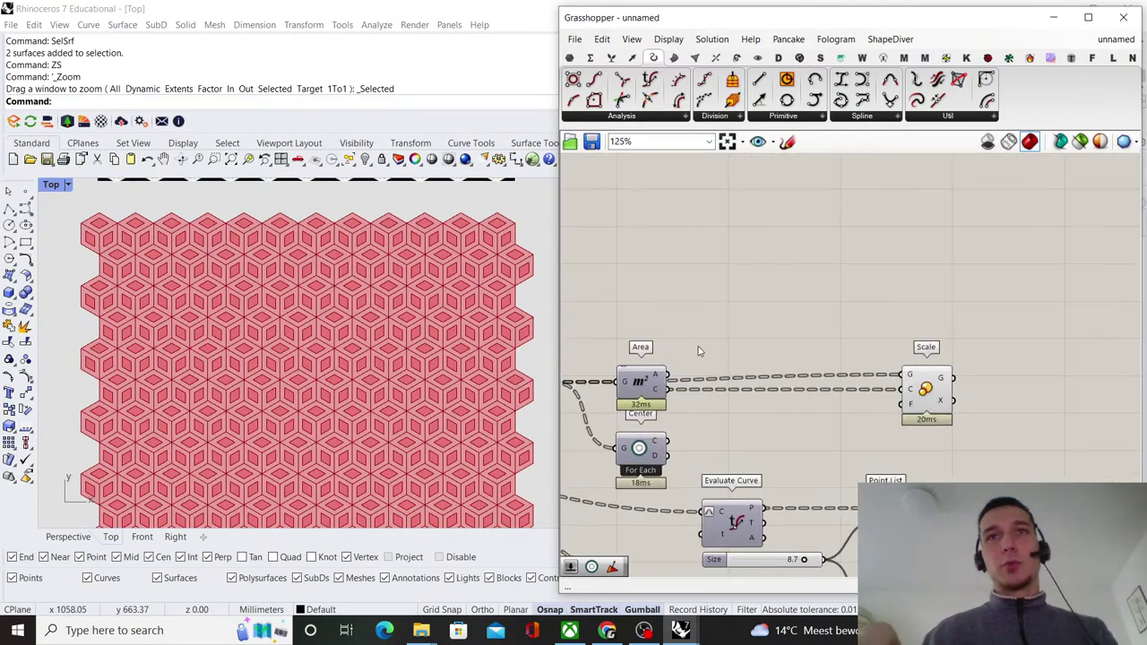
right_click_drag(703, 336, 830, 316)
scroll(832, 313, "down", 3)
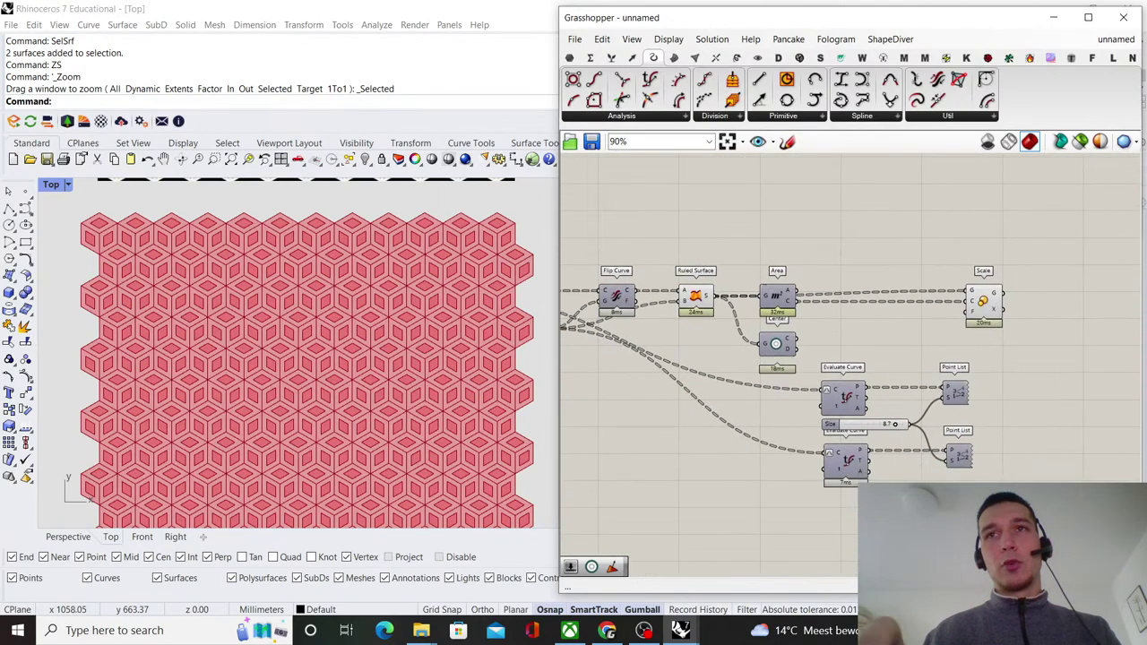
- Move the Center, Evaluate Curve and Point List components down together, clear of the Area component
left_click_drag(987, 515, 777, 400)
left_click(801, 318)
left_click_drag(778, 296, 778, 329)
left_click(950, 278)
- Lower Area beneath the wire feeding Scale's G input and move Scale farther away to free space between them
scroll(952, 278, "up", 4)
left_click_drag(1005, 307, 931, 314)
left_click(864, 271)
left_click_drag(672, 362, 672, 342)
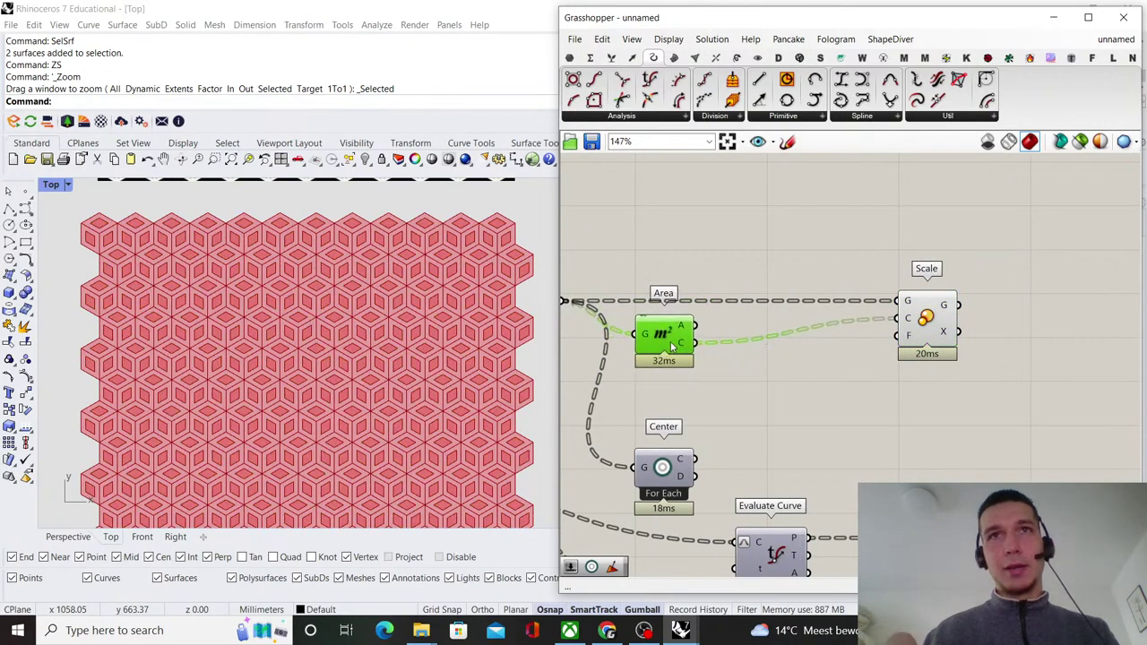
left_click(714, 287)
scroll(714, 286, "down", 2)
right_click_drag(716, 290, 788, 315)
scroll(799, 320, "down", 1)
scroll(788, 314, "up", 3)
left_click_drag(891, 340, 1020, 339)
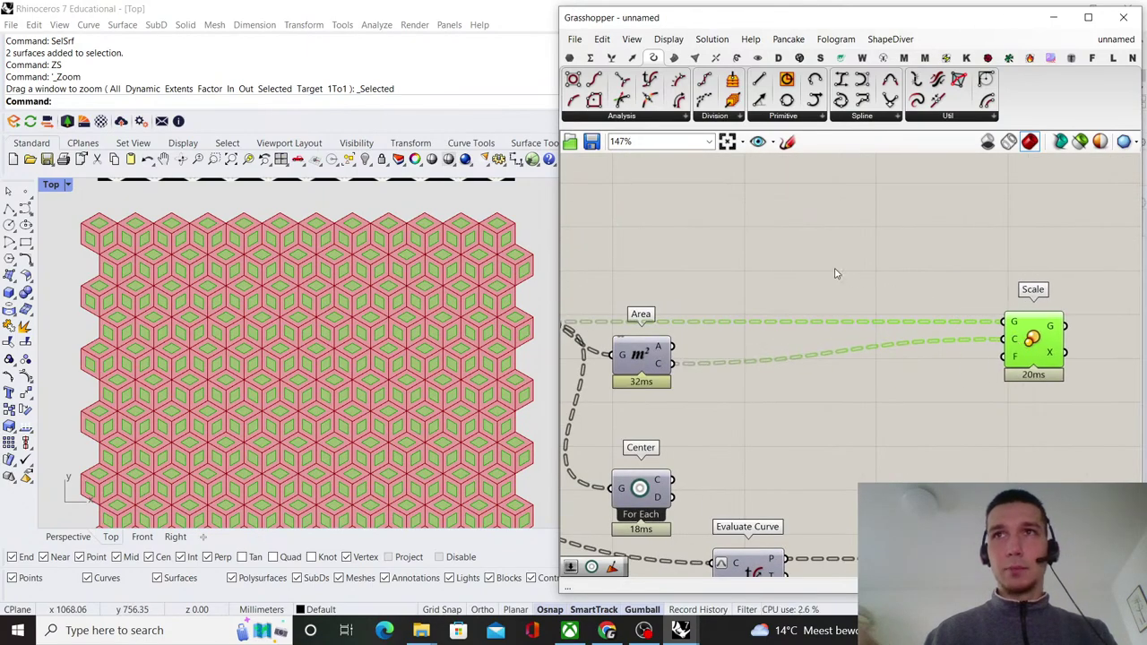
- Add a Deconstruct component beside Area and connect Area's C output to its P input
double_click(834, 273)
type("decons")
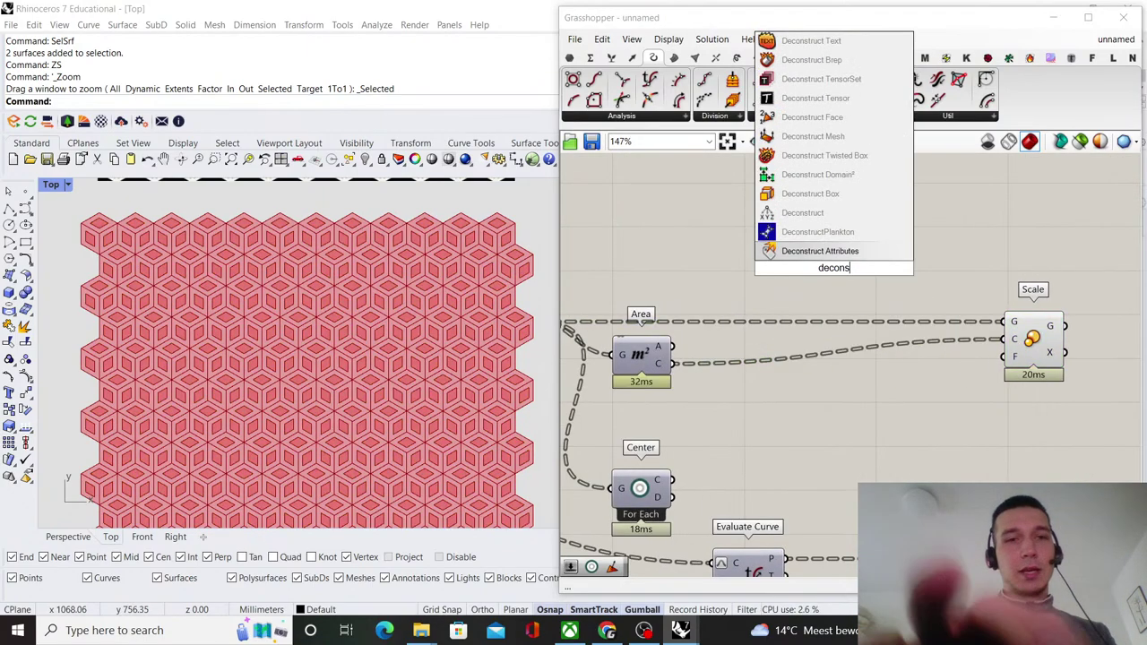
left_click(802, 213)
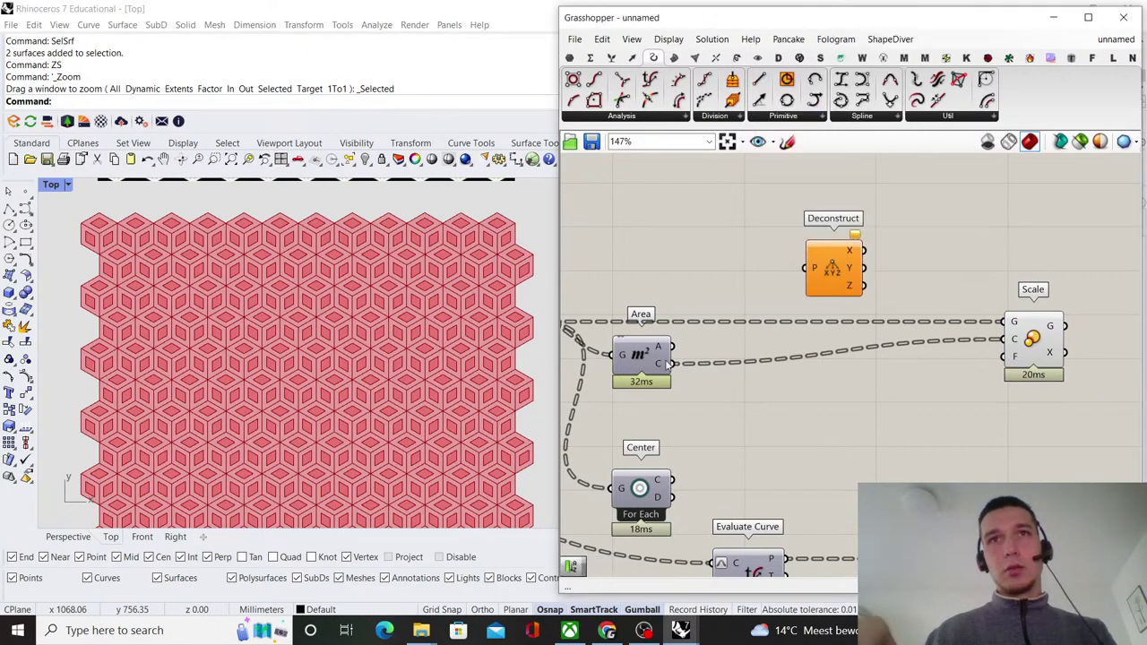
left_click_drag(778, 284, 768, 363)
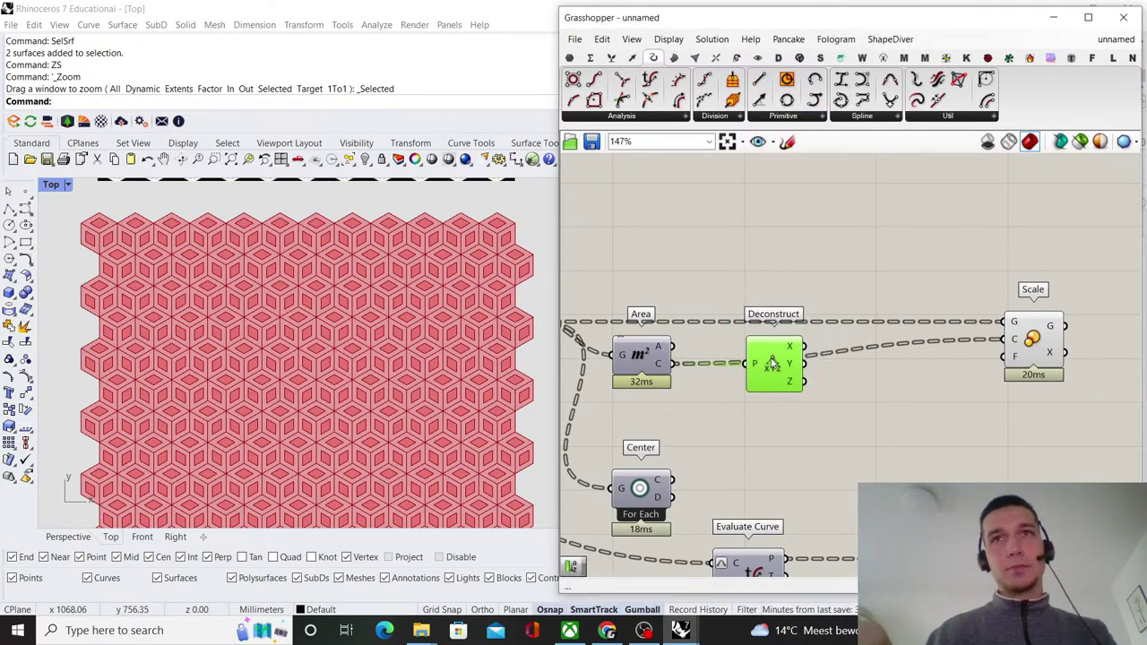
- Add a Remap Numbers component between Deconstruct and Scale and connect Deconstruct's Y output to its V input
double_click(892, 409)
type("remap")
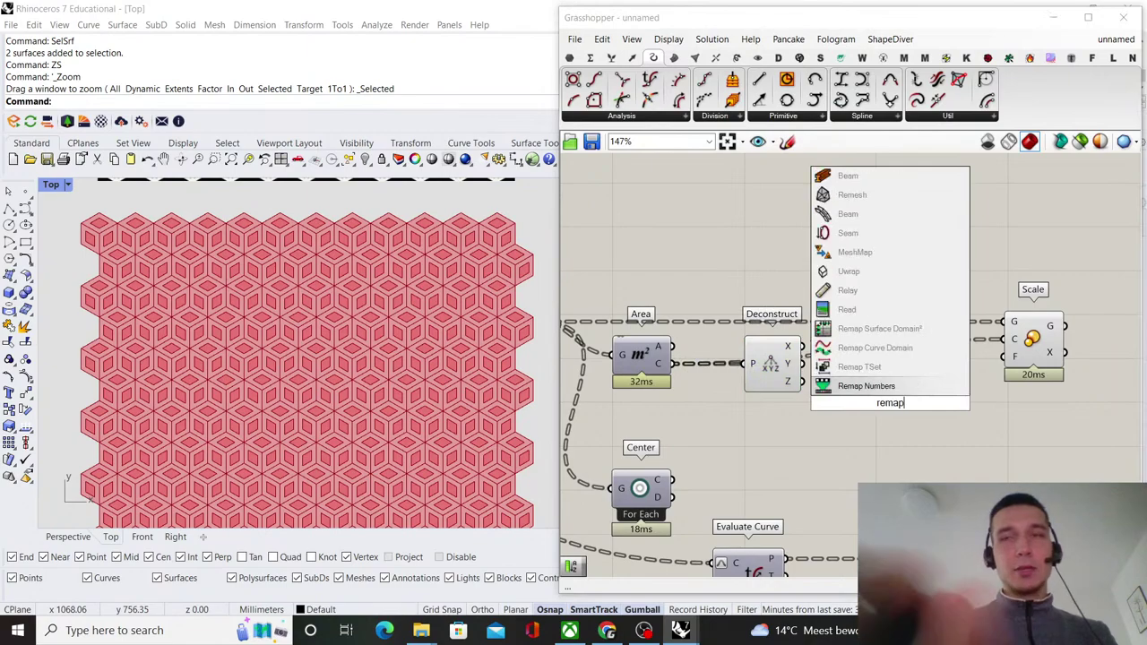
key("Return")
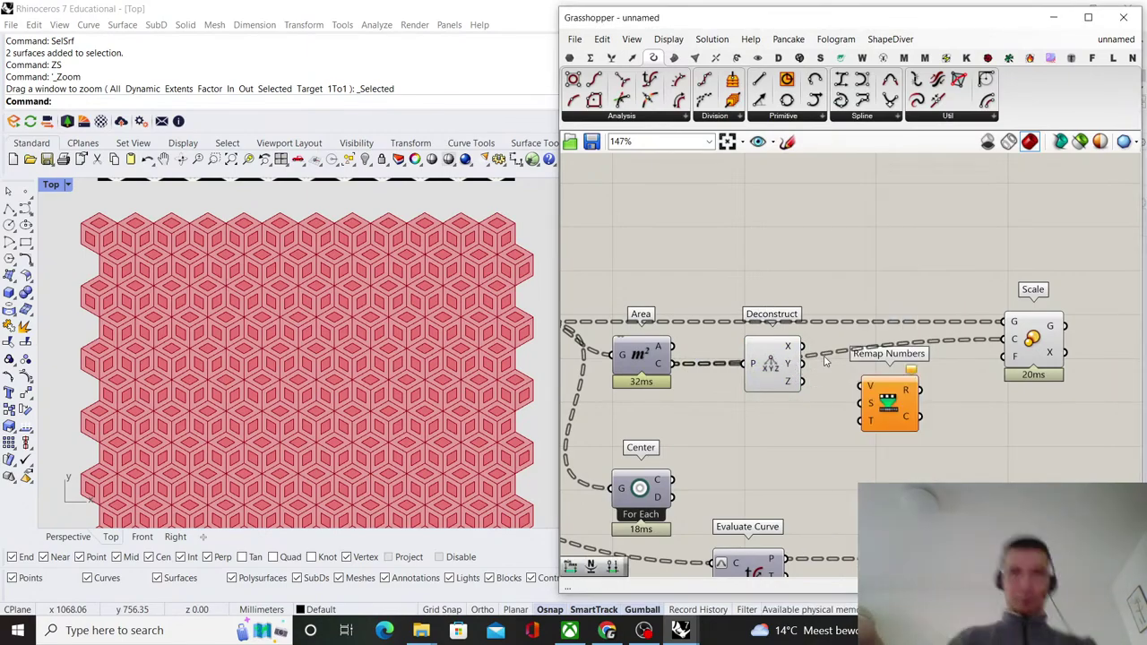
scroll(825, 361, "up", 2)
scroll(830, 368, "down", 4)
scroll(717, 376, "up", 2)
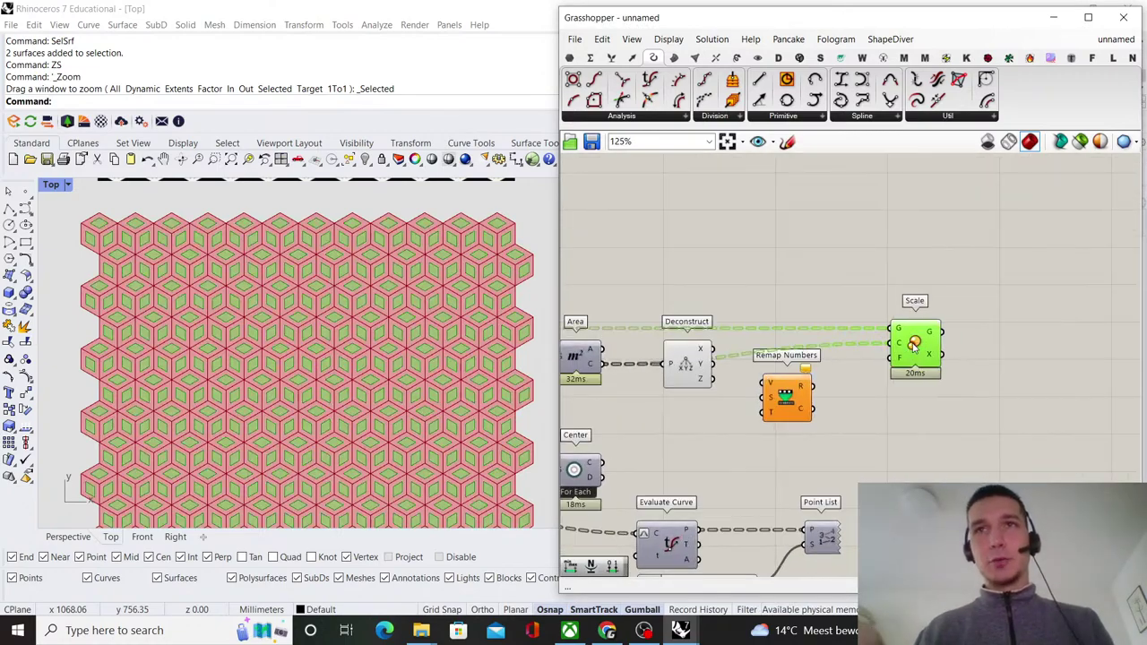
scroll(695, 379, "up", 1)
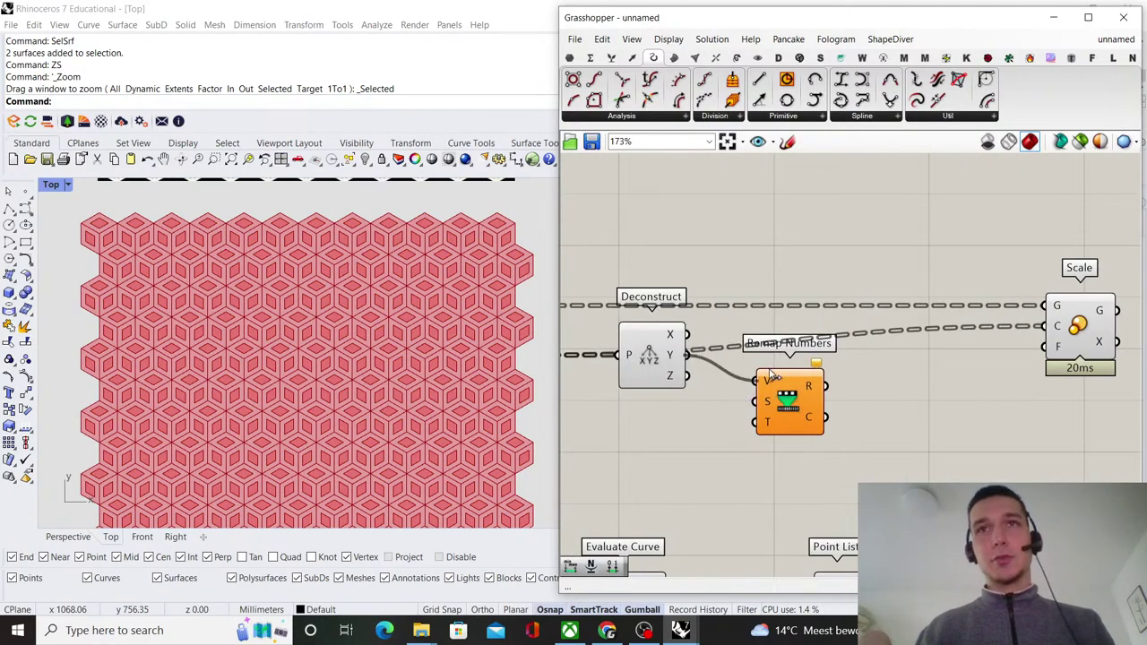
left_click_drag(771, 374, 858, 348)
- Add a Bounds component, connect Deconstruct's Y output to its N input and flatten that input
double_click(766, 442)
type("bo")
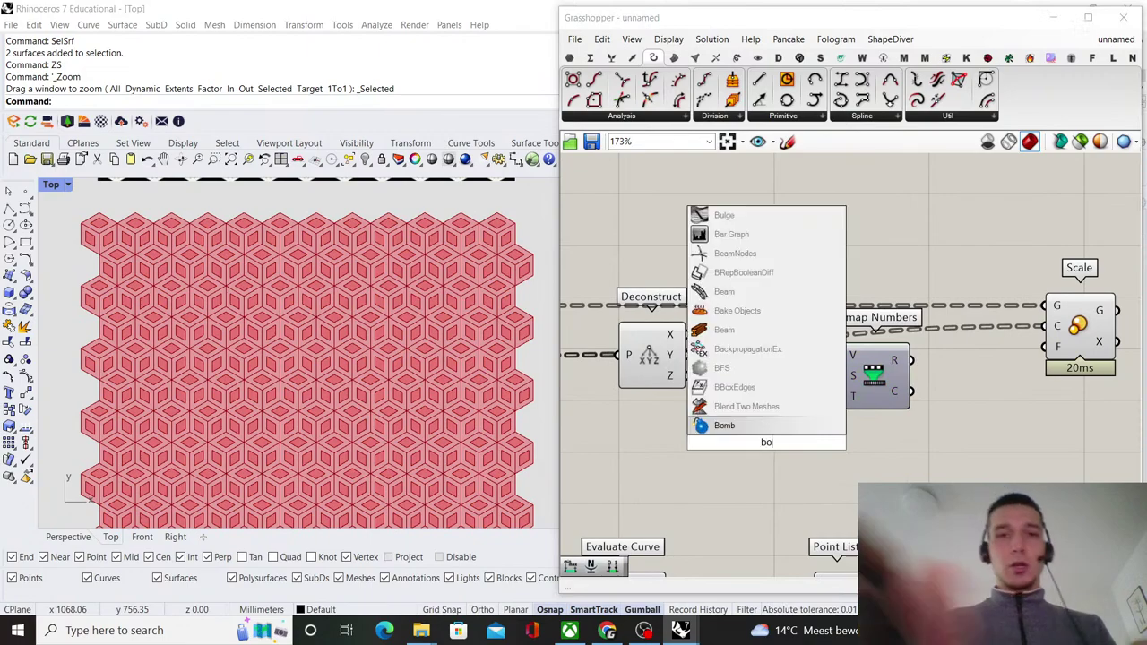
type("unds")
key("Return")
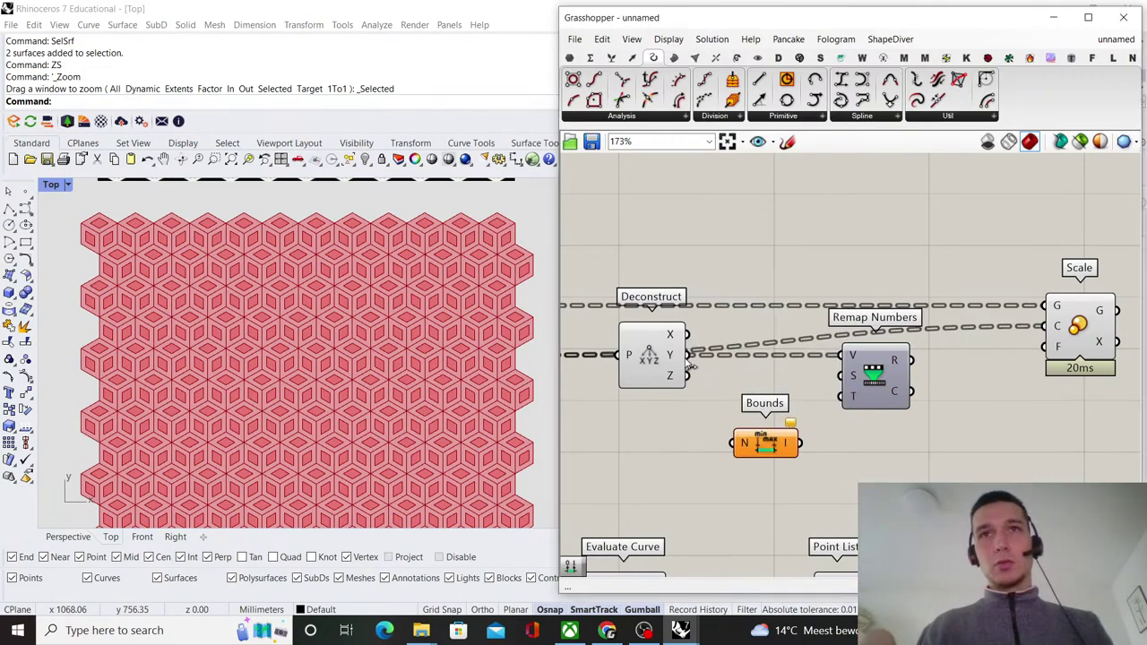
left_click_drag(689, 357, 743, 445)
right_click(742, 445)
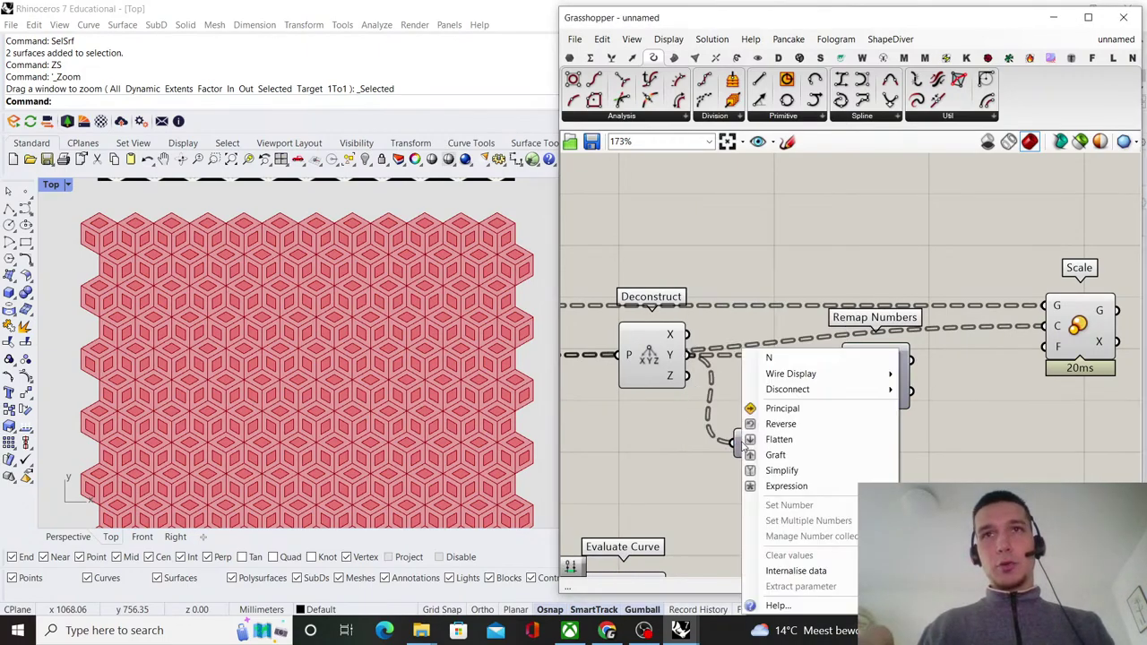
left_click(781, 439)
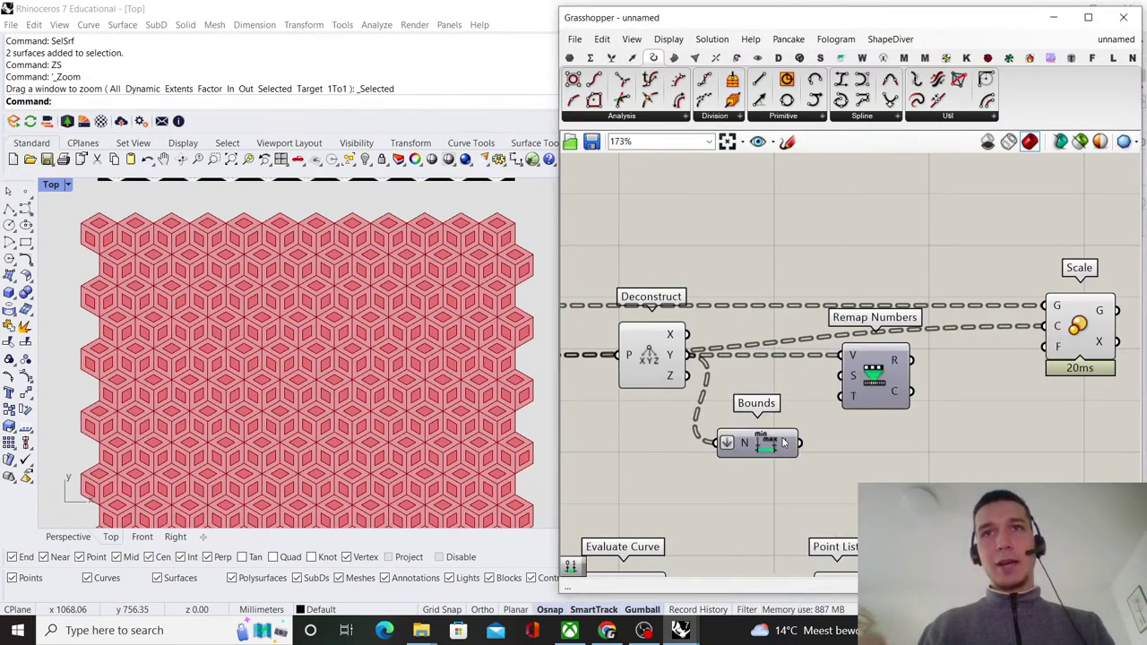
- Connect Bounds' I output to Remap Numbers' S input and place Bounds between Deconstruct and Remap Numbers
scroll(345, 269, "down", 4)
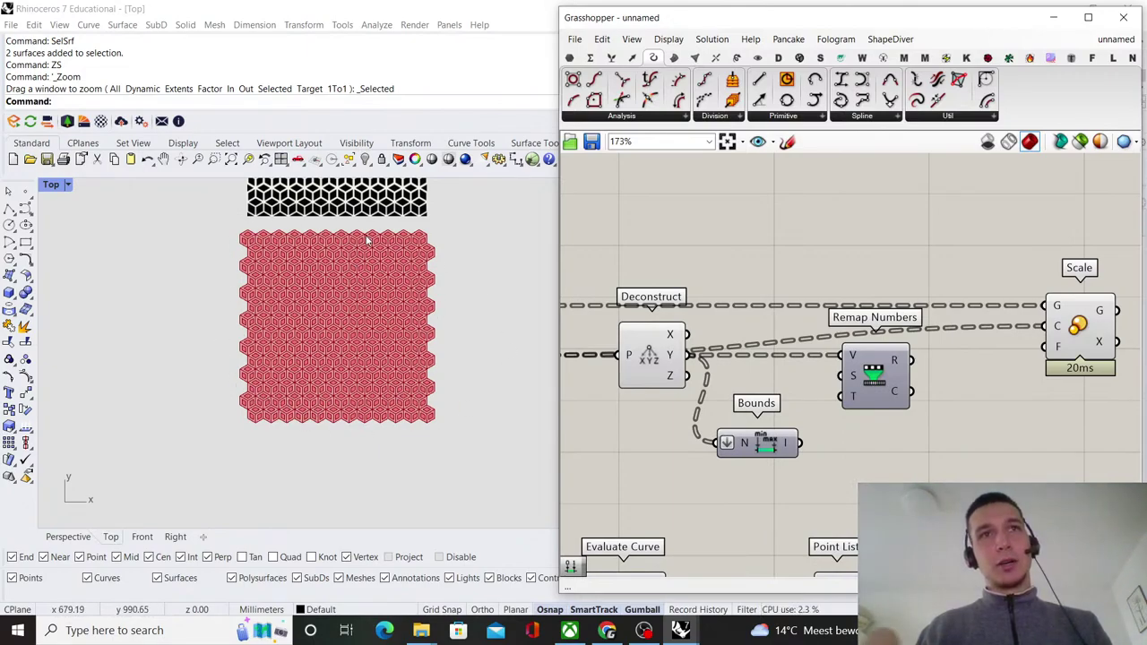
scroll(781, 426, "up", 2)
left_click_drag(795, 454, 842, 370)
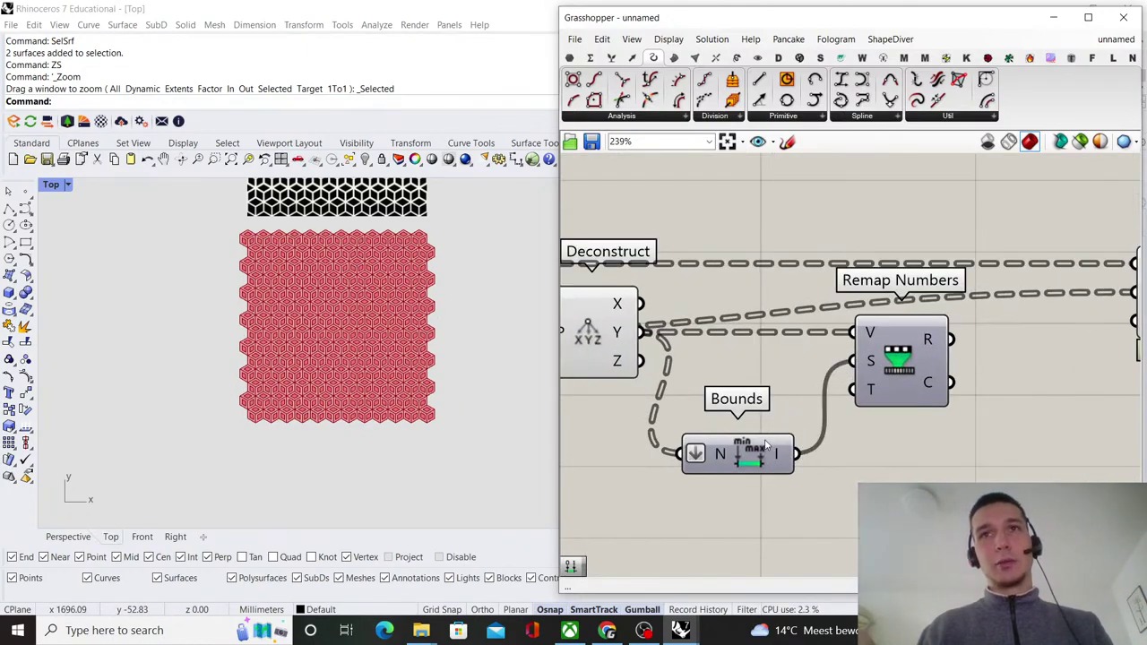
left_click_drag(766, 445, 788, 354)
scroll(860, 358, "down", 3)
scroll(708, 350, "up", 3)
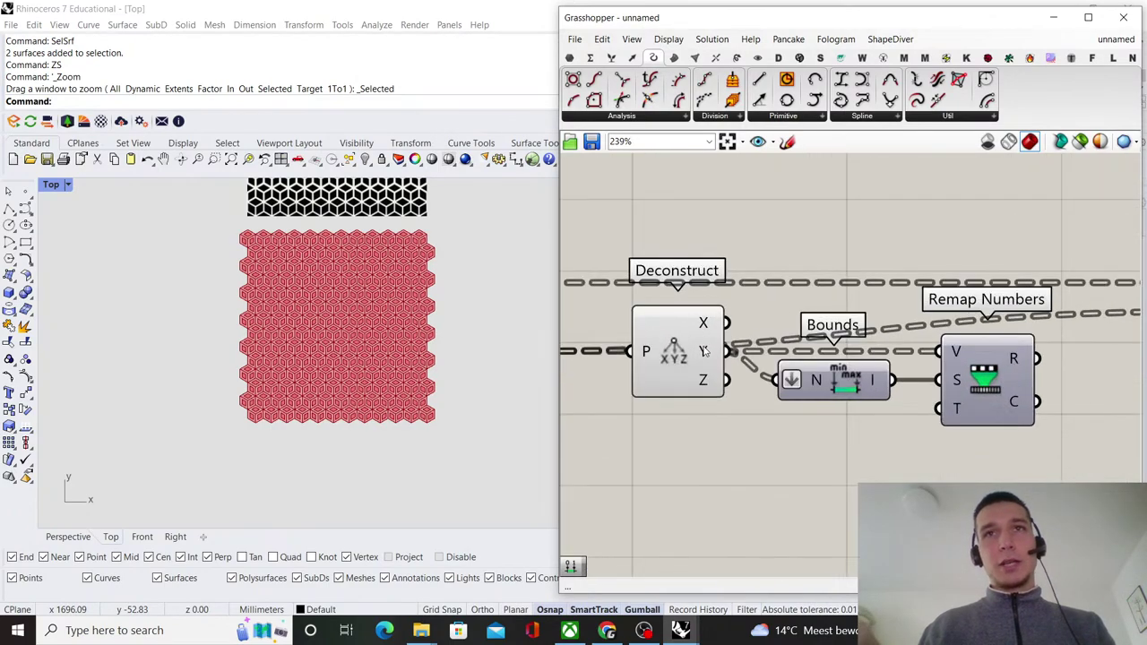
- Examine the data tree of Deconstruct's Y output and trace the definition back to the Graft Tree output
mouse_move(705, 351)
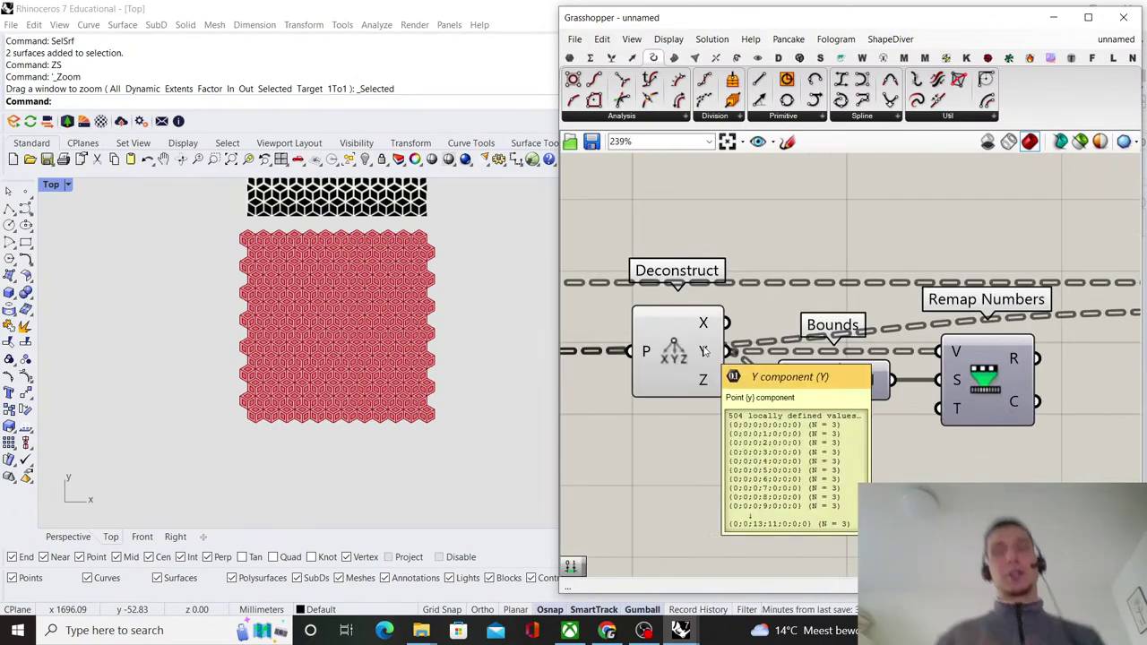
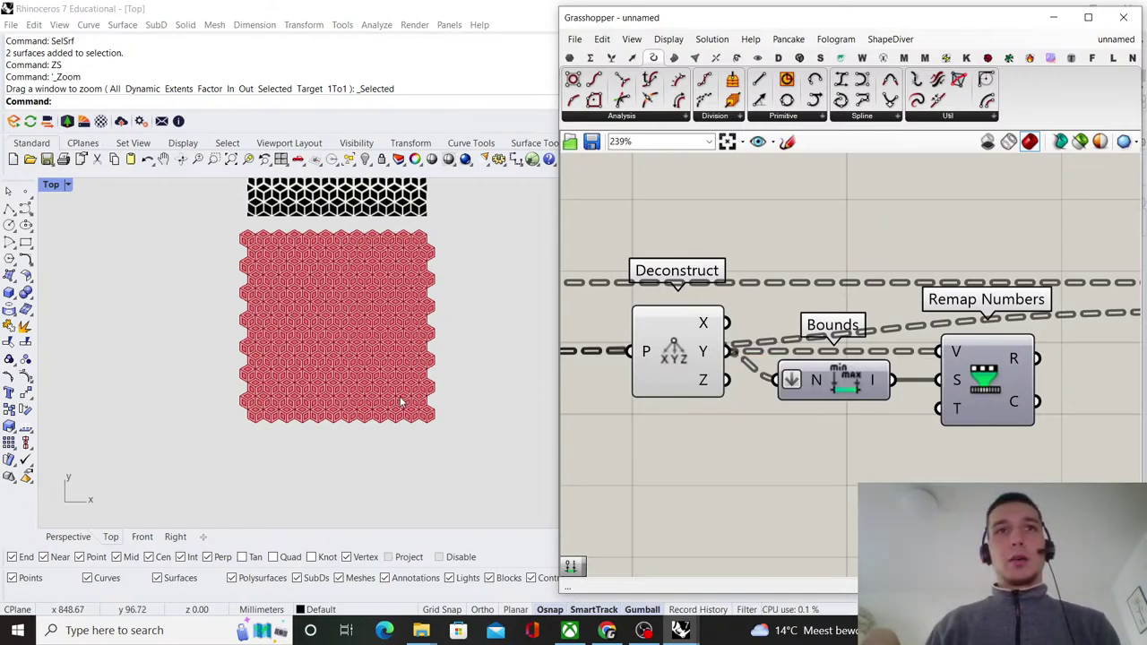
scroll(741, 392, "down", 8)
right_click_drag(699, 348, 1020, 330)
scroll(828, 342, "up", 6)
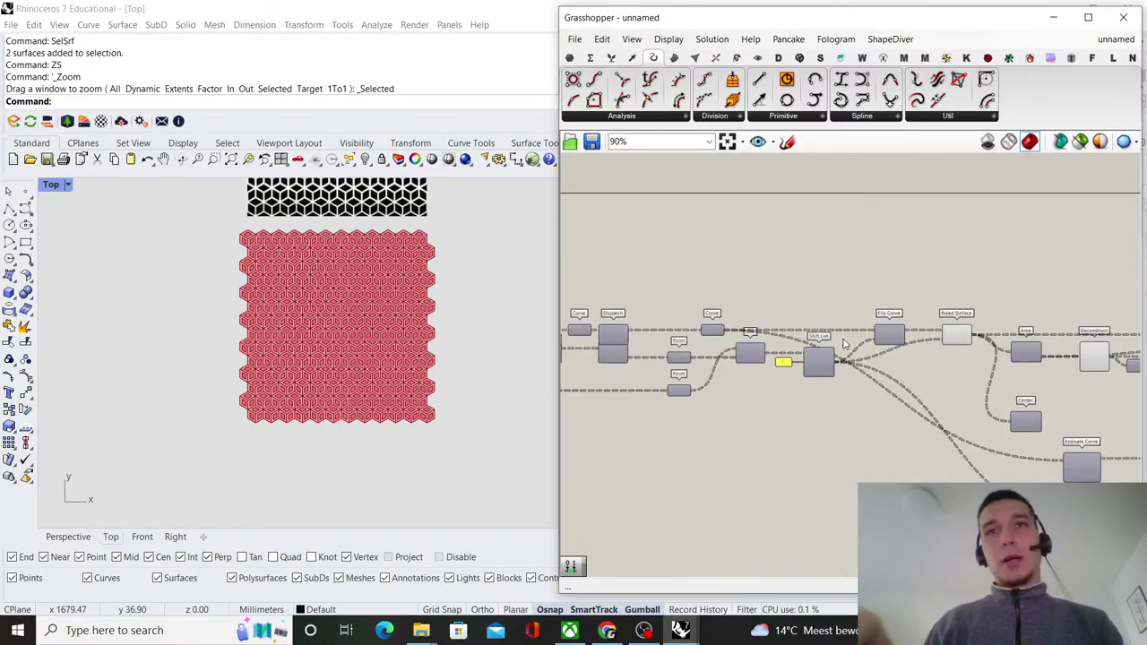
right_click_drag(813, 353, 983, 347)
right_click_drag(632, 353, 867, 364)
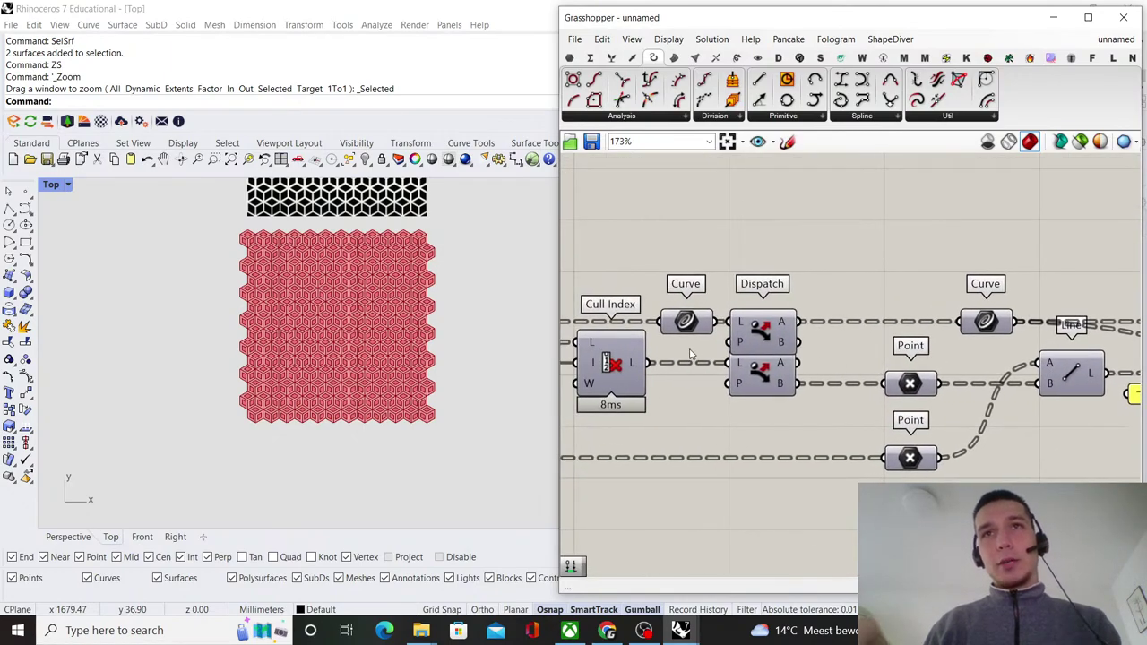
right_click_drag(688, 348, 864, 333)
right_click_drag(714, 333, 936, 324)
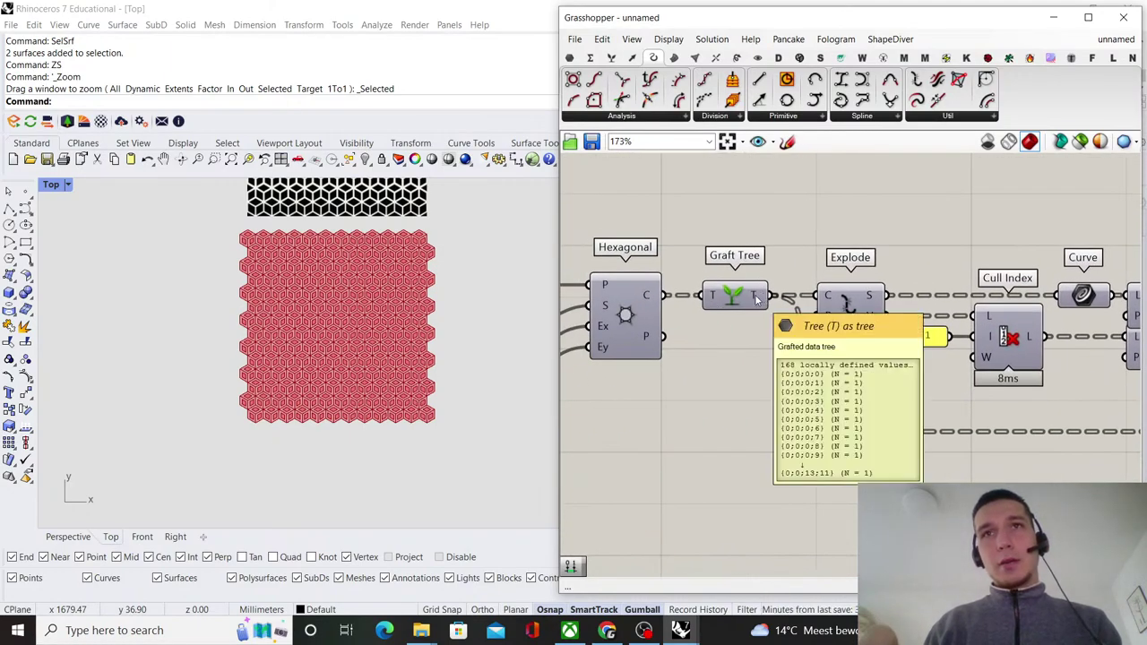
mouse_move(757, 297)
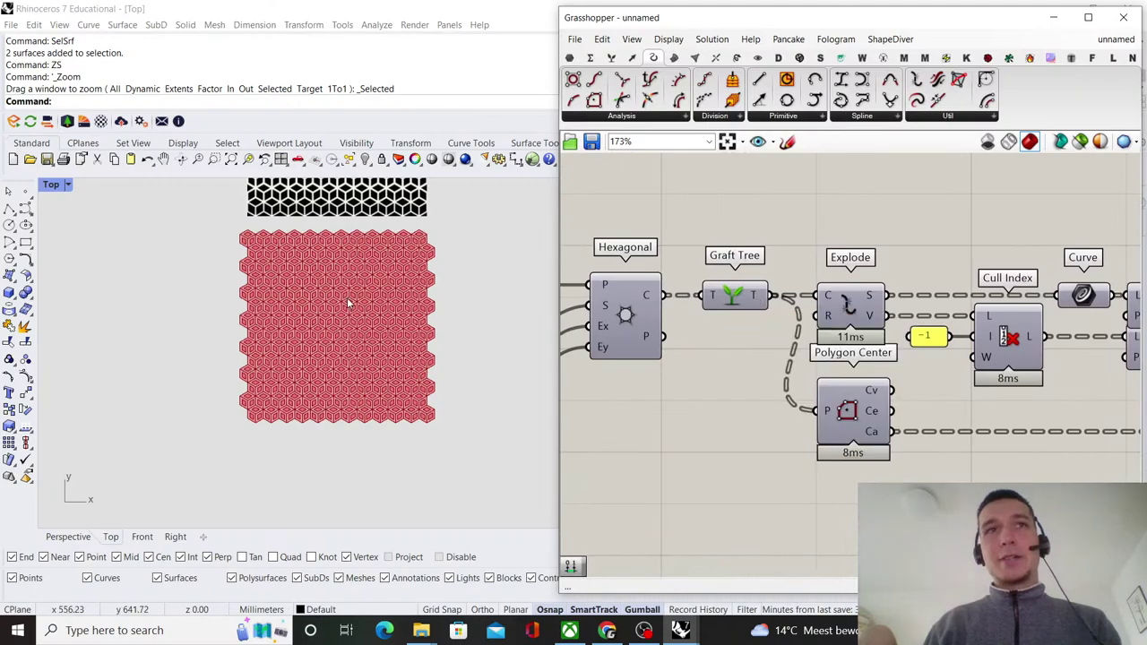
- Recheck the branch structure of Deconstruct's Y output against the flattened Bounds input feeding Remap Numbers
scroll(968, 350, "down", 8)
scroll(838, 356, "up", 8)
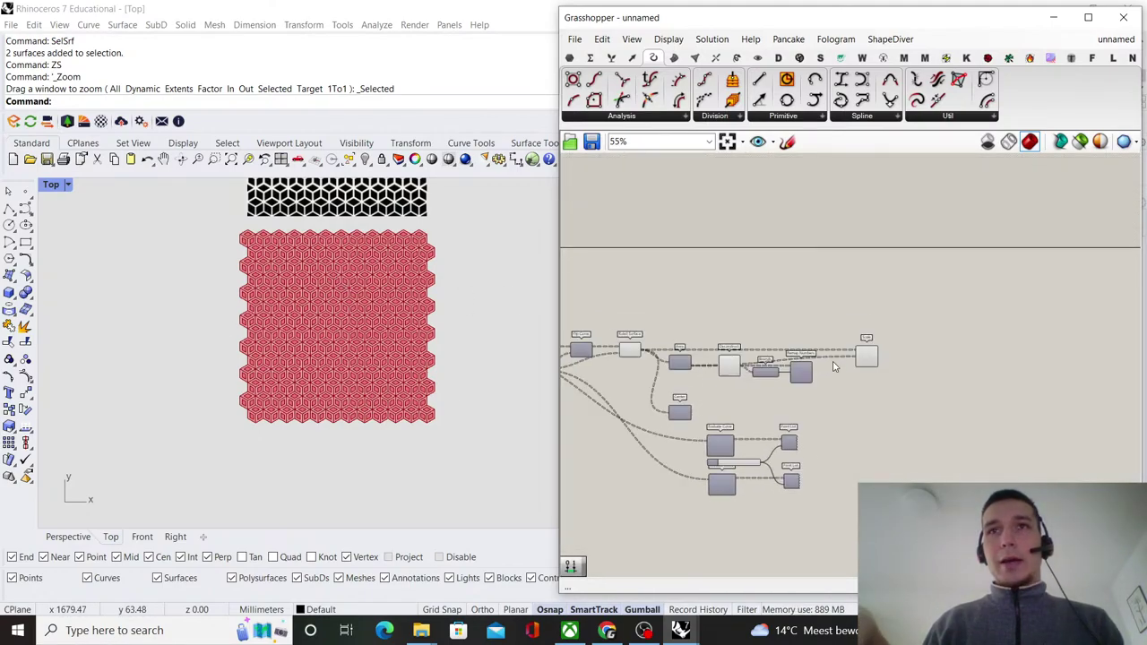
right_click_drag(629, 354, 762, 333)
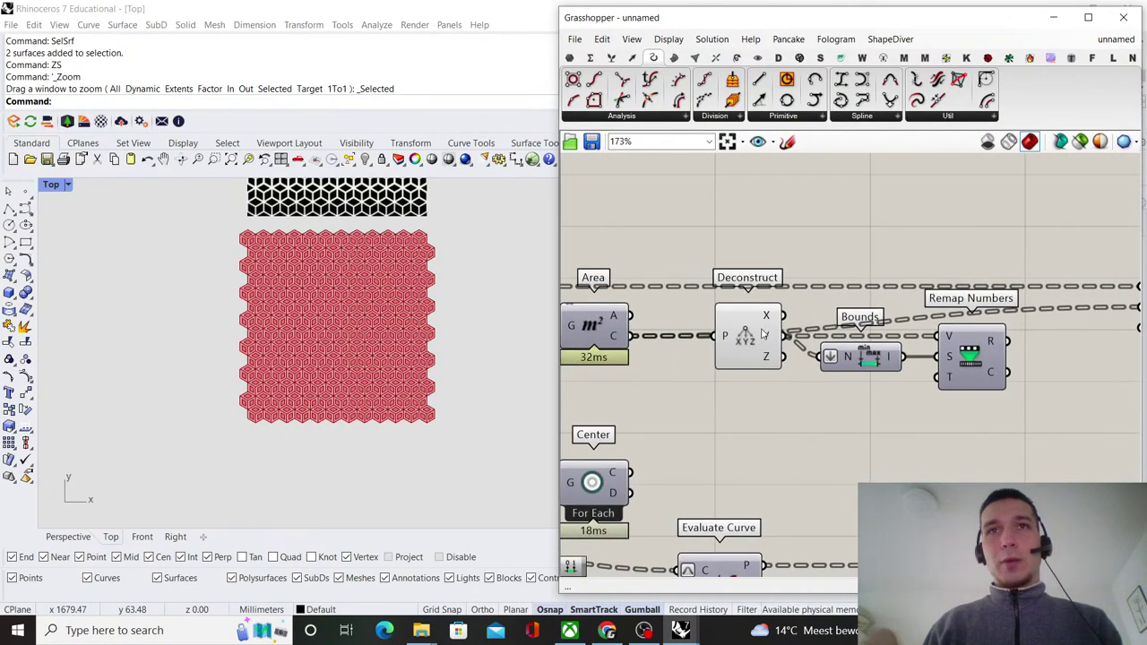
mouse_move(772, 335)
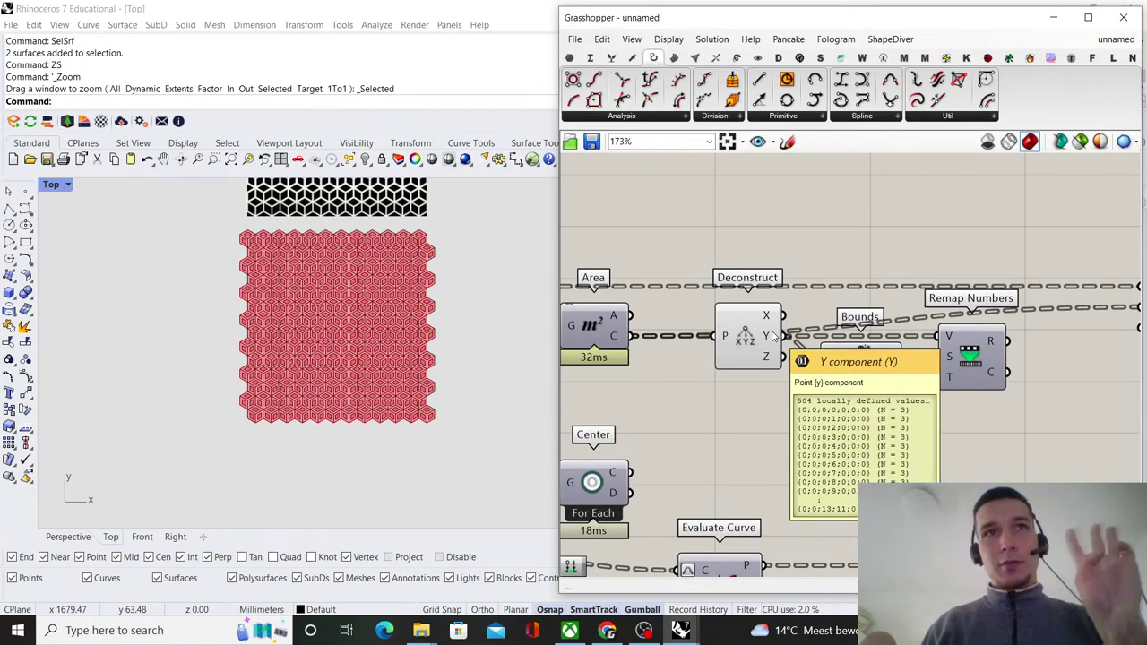
scroll(804, 347, "down", 2)
right_click_drag(938, 343, 779, 336)
scroll(779, 337, "up", 3)
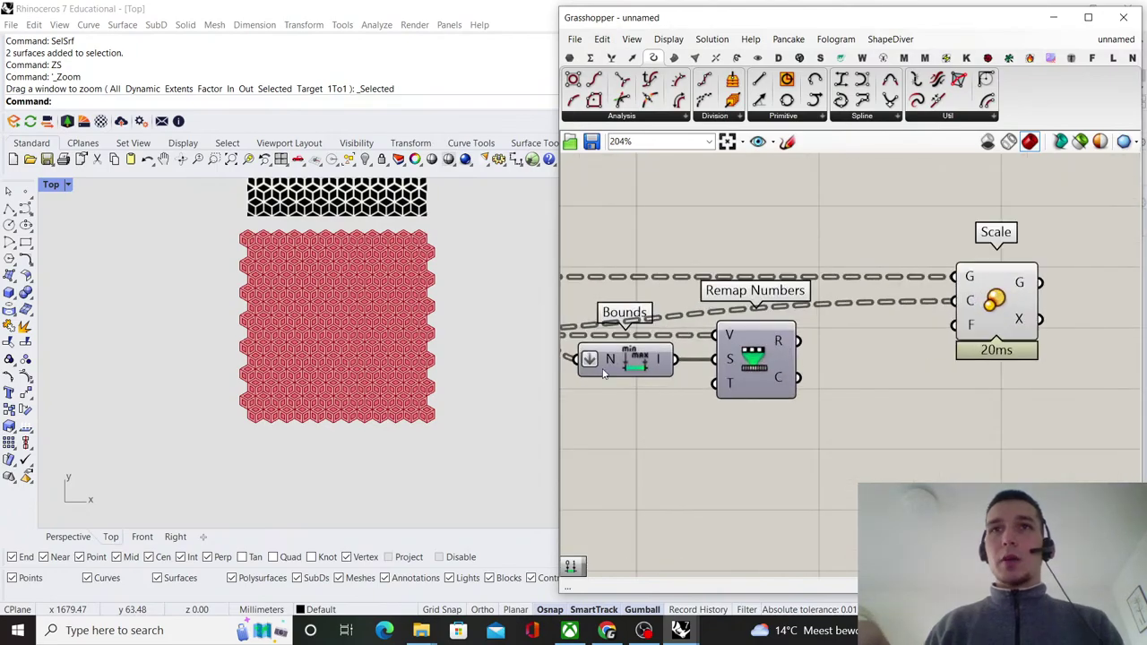
right_click_drag(591, 357, 693, 353)
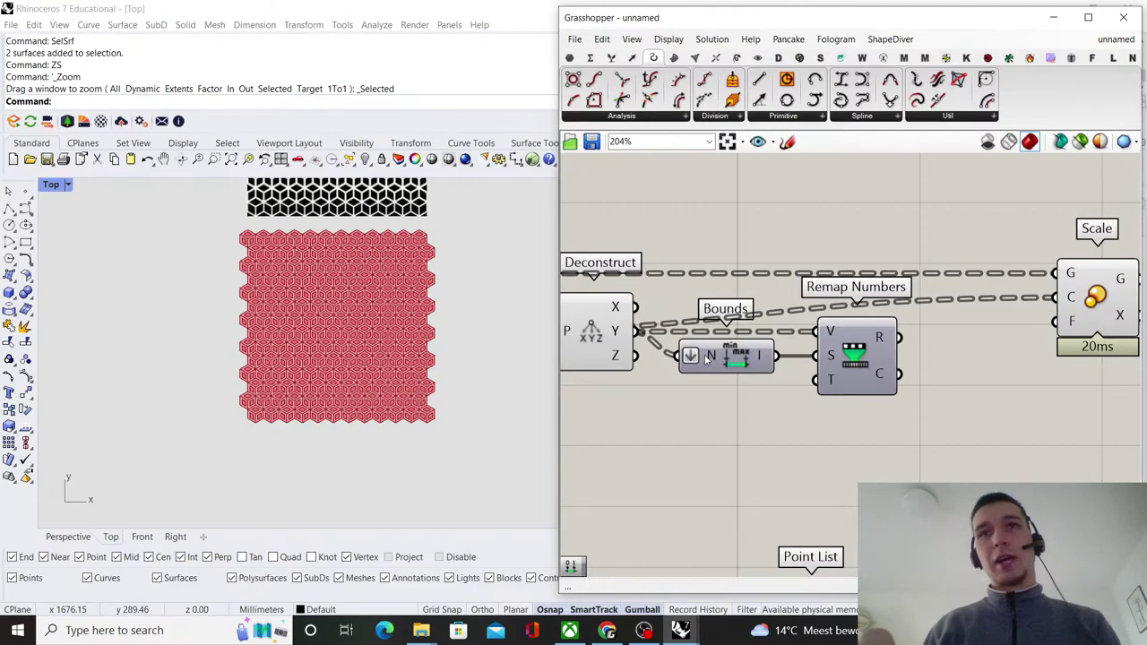
scroll(706, 357, "down", 3)
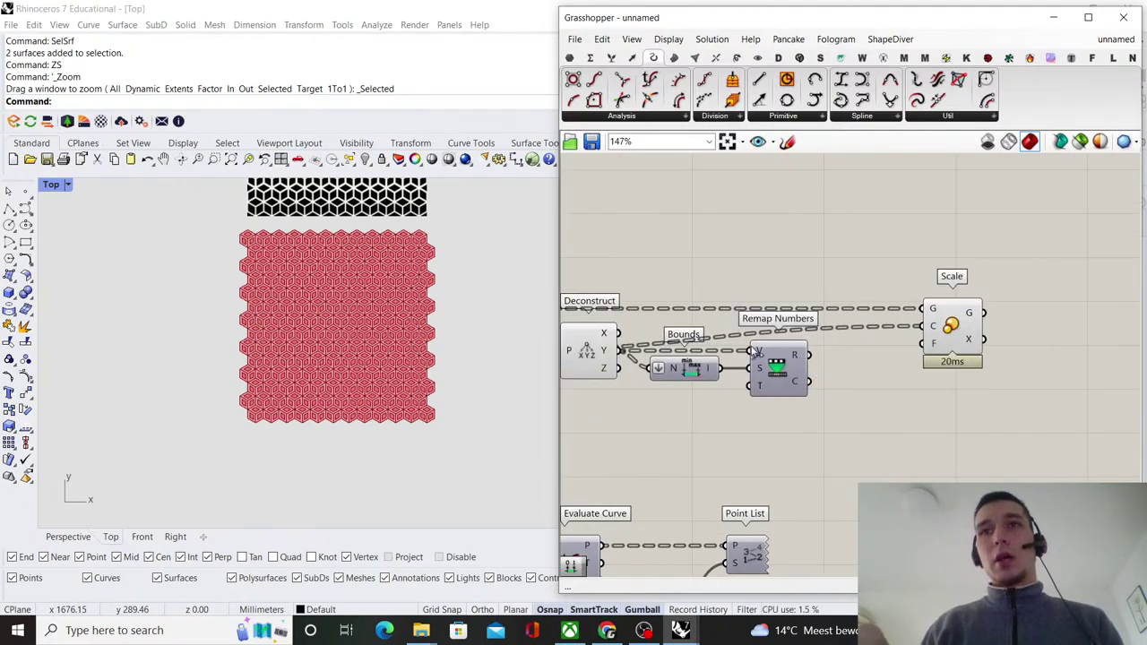
- Move Bounds and Remap Numbers together toward Scale to open space after Deconstruct
right_click_drag(622, 356, 708, 326)
scroll(689, 320, "down", 3)
left_click_drag(977, 379, 749, 267)
left_click_drag(791, 331, 898, 331)
left_click(814, 391)
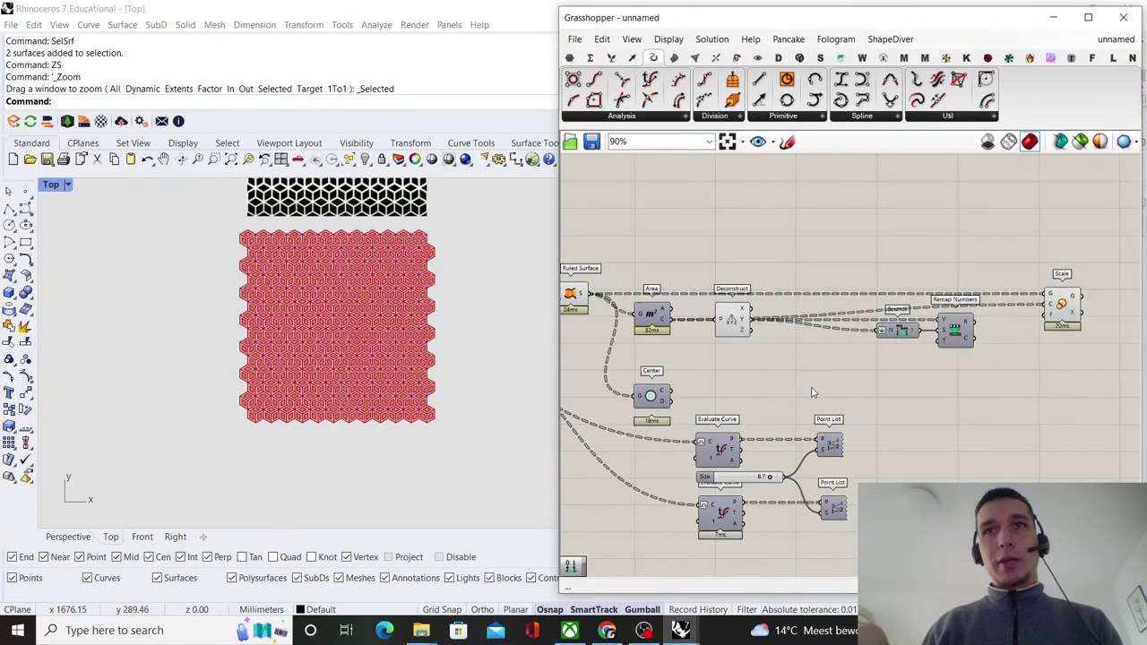
- Add a Shift Paths component below the wires between Deconstruct and Bounds
double_click(812, 387)
type("shift path")
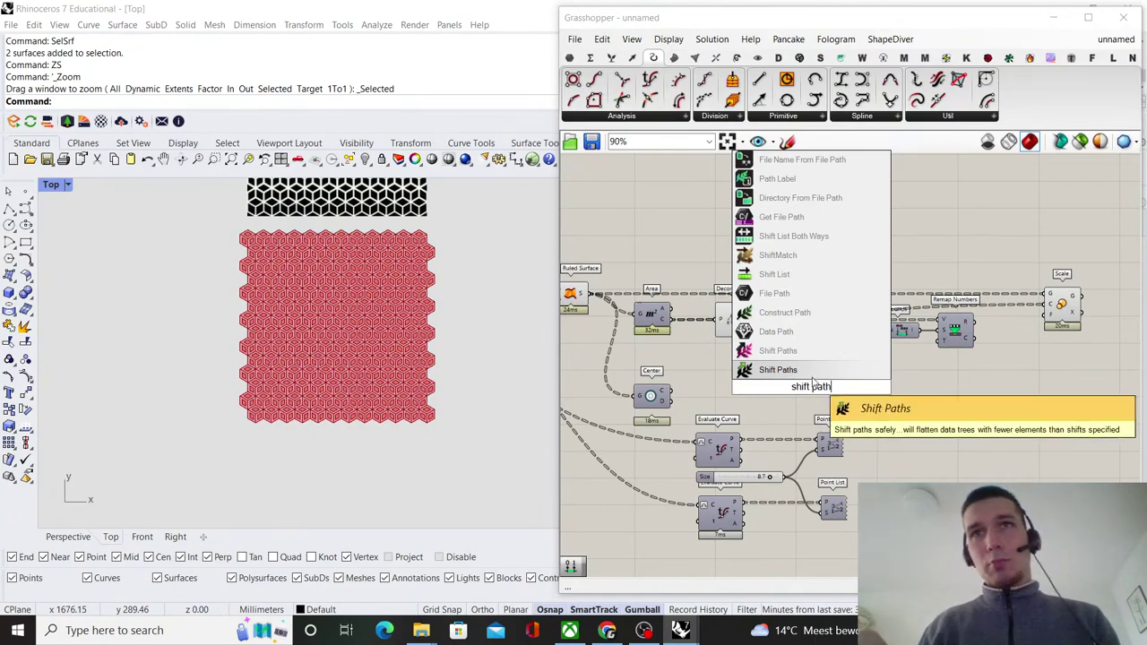
key("Return")
scroll(816, 381, "up", 4)
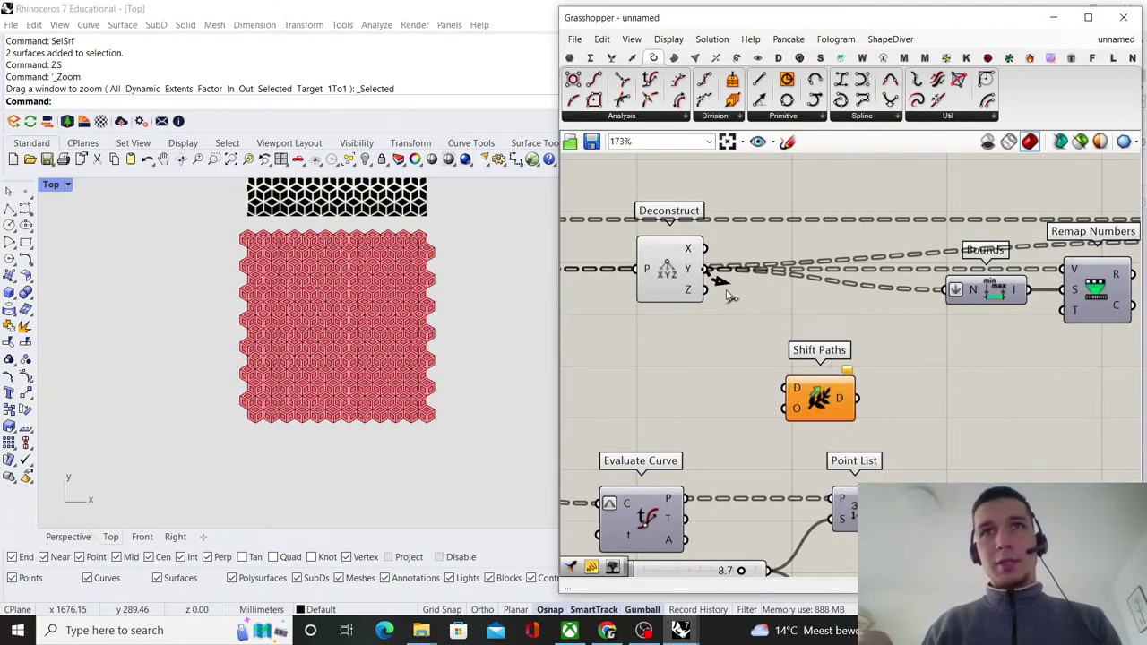
- Try feeding Deconstruct's Y output into Shift Paths with its data input simplified, comparing branch paths back to Ruled Surface
left_click_drag(731, 297, 793, 389)
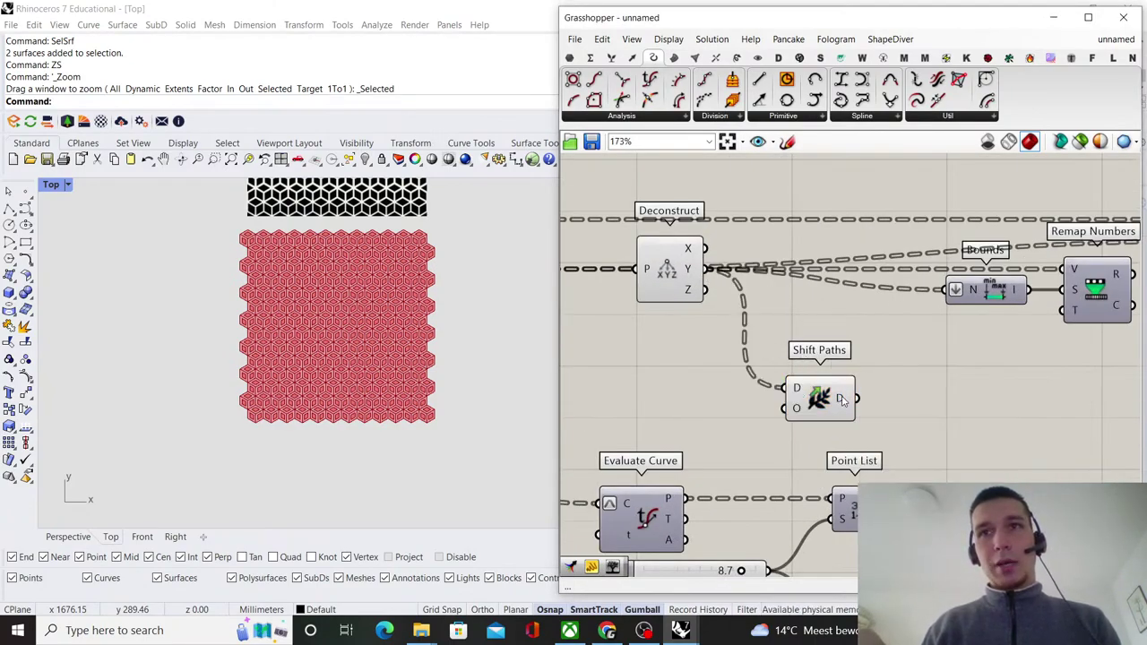
mouse_move(695, 270)
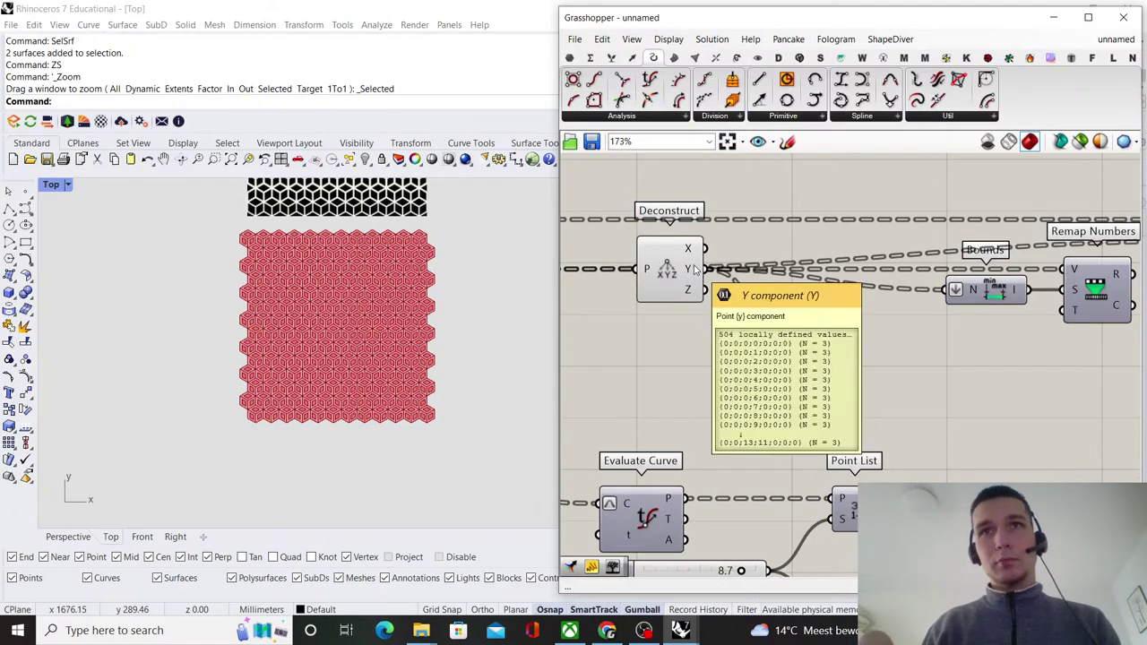
scroll(688, 296, "down", 5)
right_click_drag(678, 314, 865, 313)
scroll(749, 262, "up", 4)
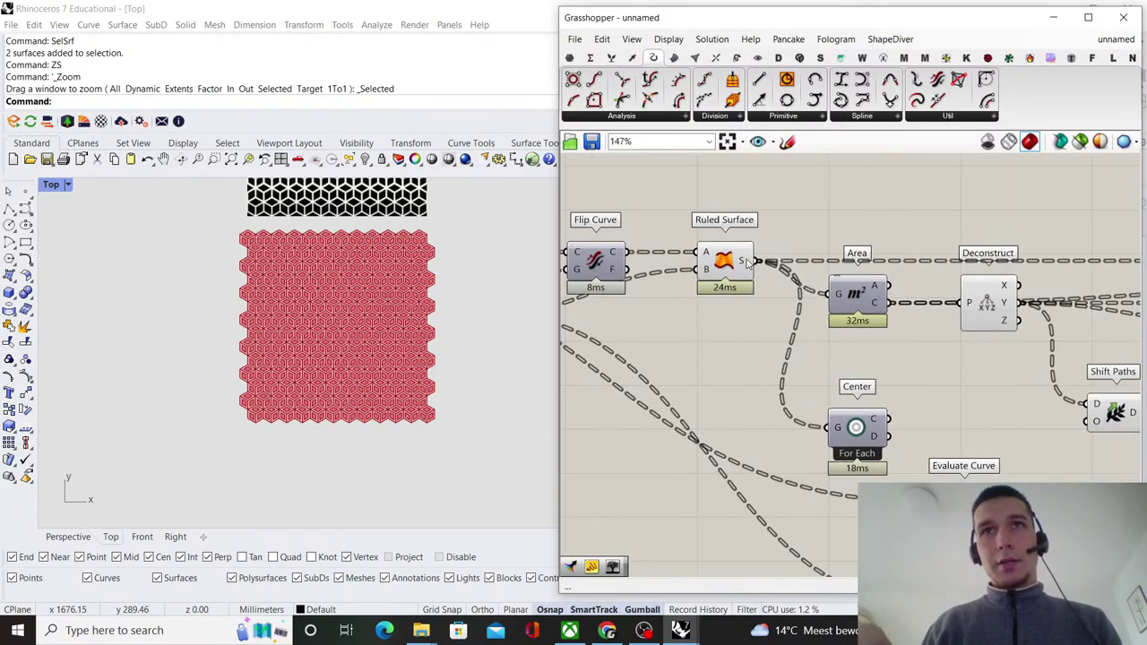
mouse_move(749, 262)
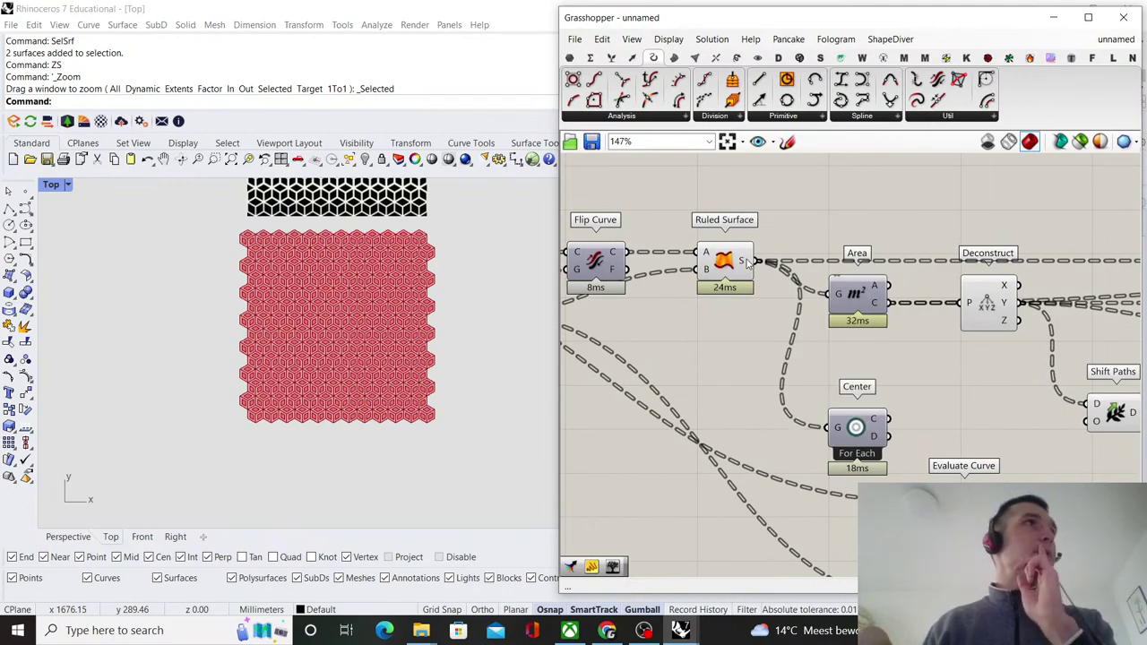
scroll(732, 310, "down", 3)
scroll(894, 397, "up", 3)
right_click_drag(1016, 382, 869, 391)
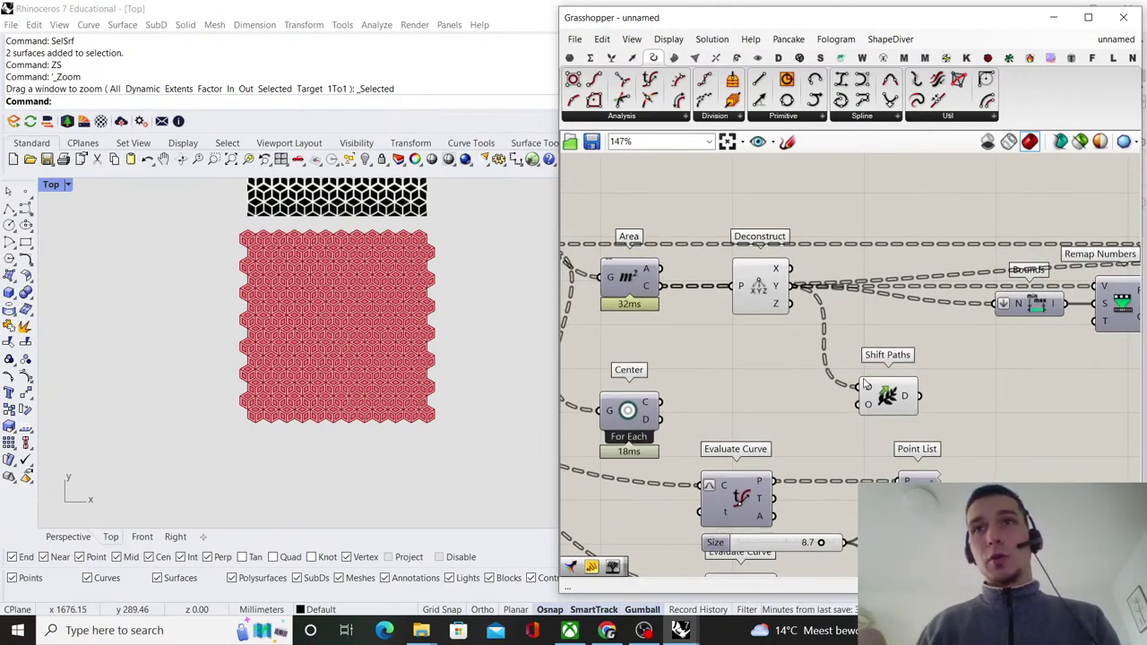
right_click(865, 383)
left_click(909, 470)
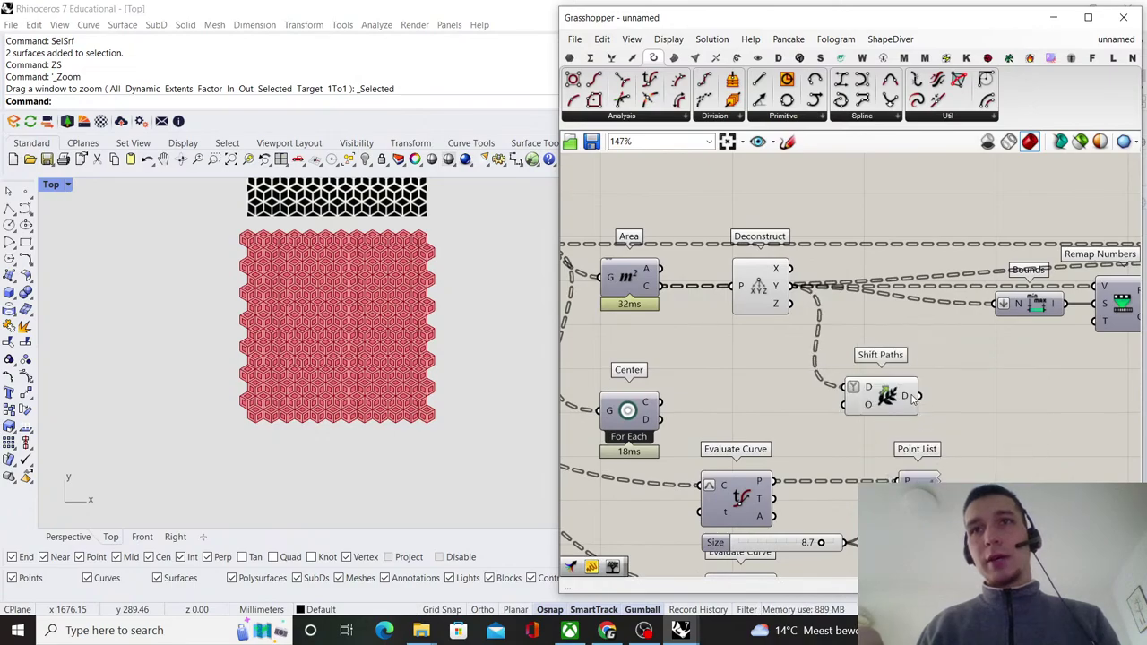
mouse_move(911, 399)
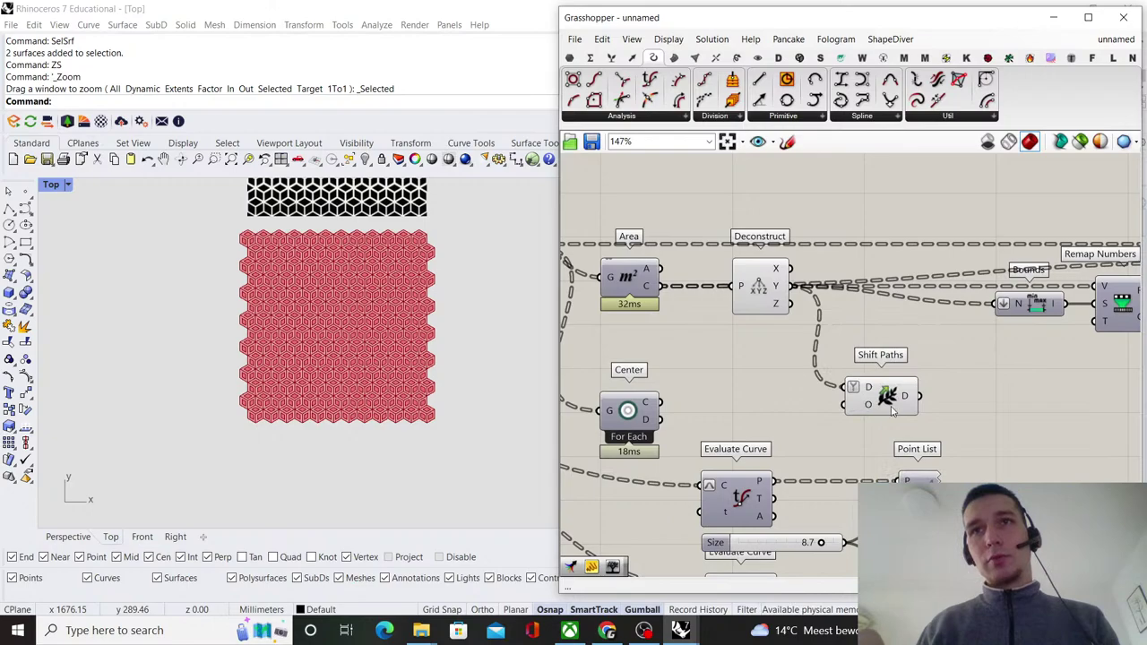
- Delete the Shift Paths component and move Bounds and Remap Numbers back close to Deconstruct
left_click(896, 404)
key("Delete")
scroll(888, 420, "down", 3)
right_click_drag(914, 355, 804, 363)
scroll(826, 361, "up", 2)
scroll(824, 361, "up", 2)
left_click_drag(900, 371, 747, 370)
left_click_drag(986, 363, 869, 365)
left_click(919, 420)
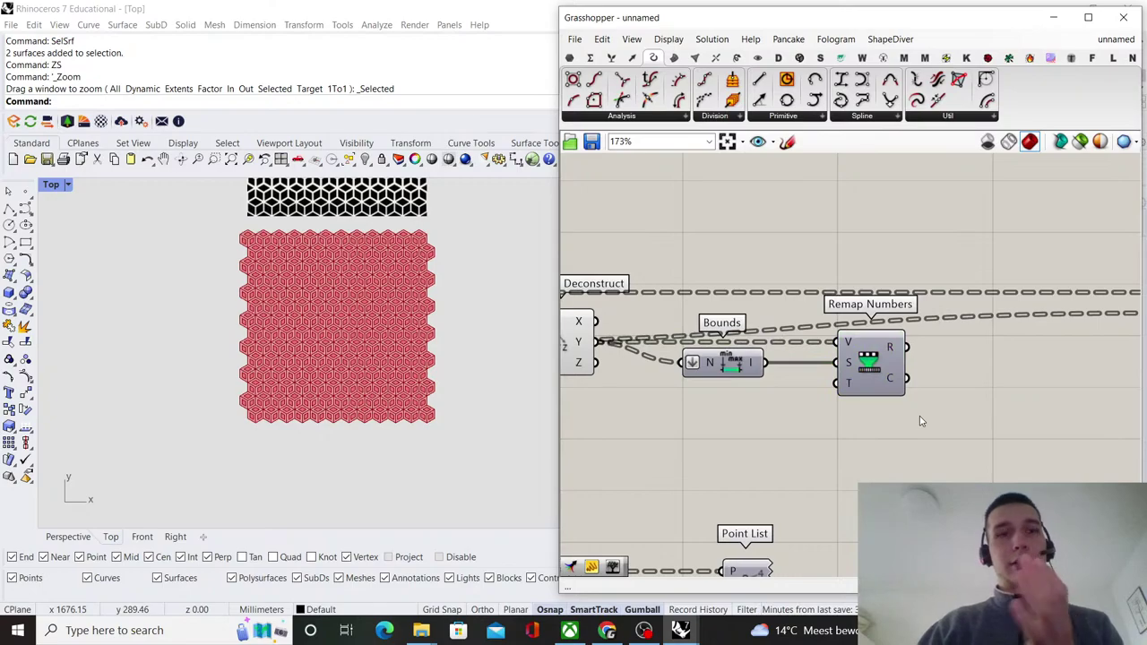
- Add a Construct Domain component below Bounds and connect its output to Remap Numbers' target domain input
scroll(921, 414, "down", 3)
right_click_drag(943, 371, 834, 373)
scroll(842, 375, "up", 3)
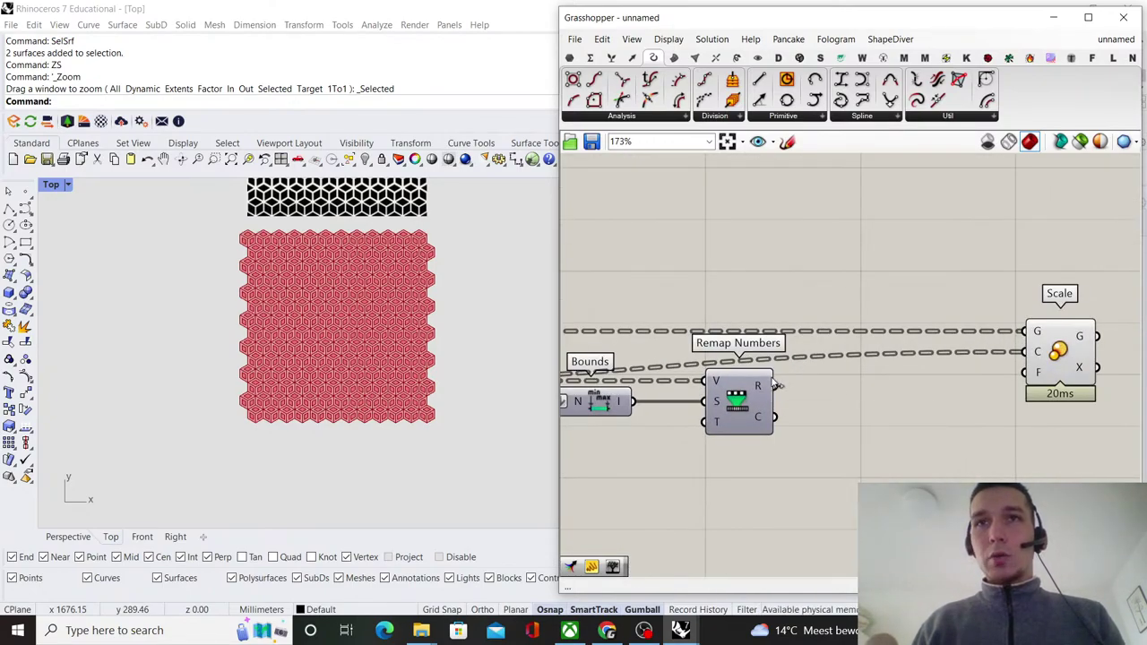
scroll(779, 388, "down", 4)
scroll(892, 380, "up", 3)
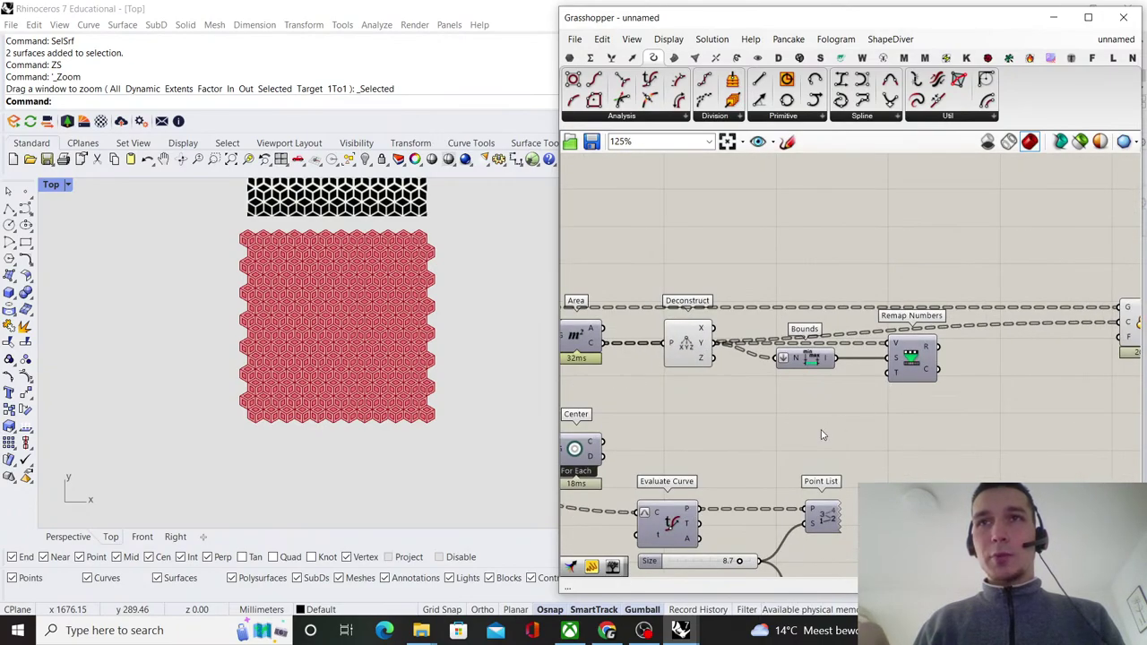
double_click(876, 427)
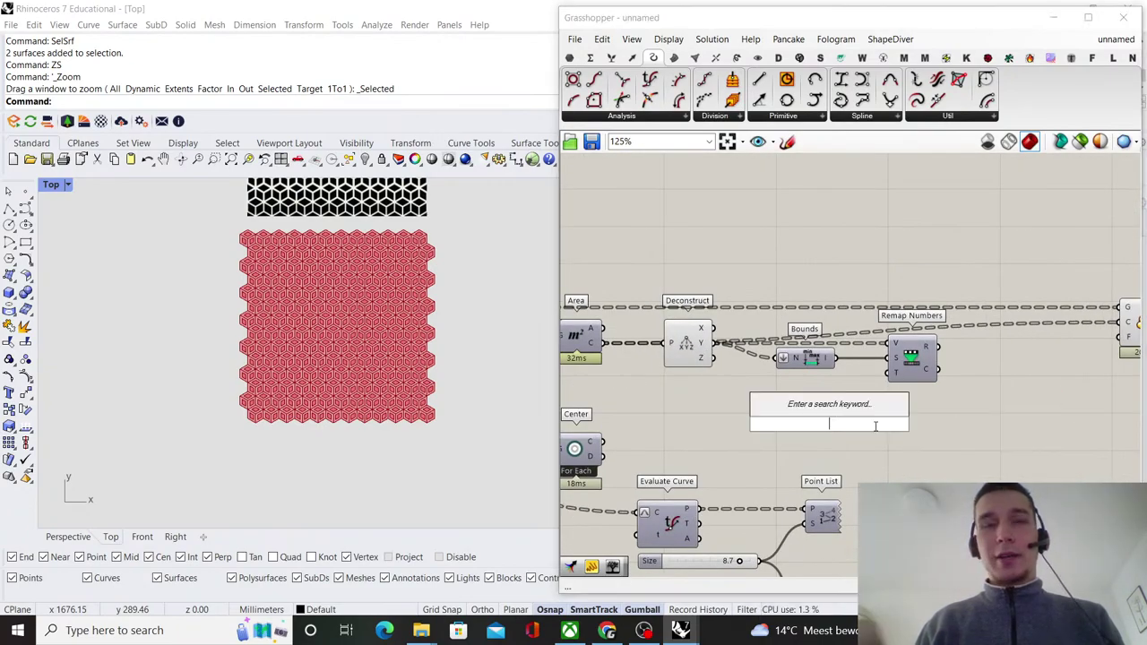
type("construc")
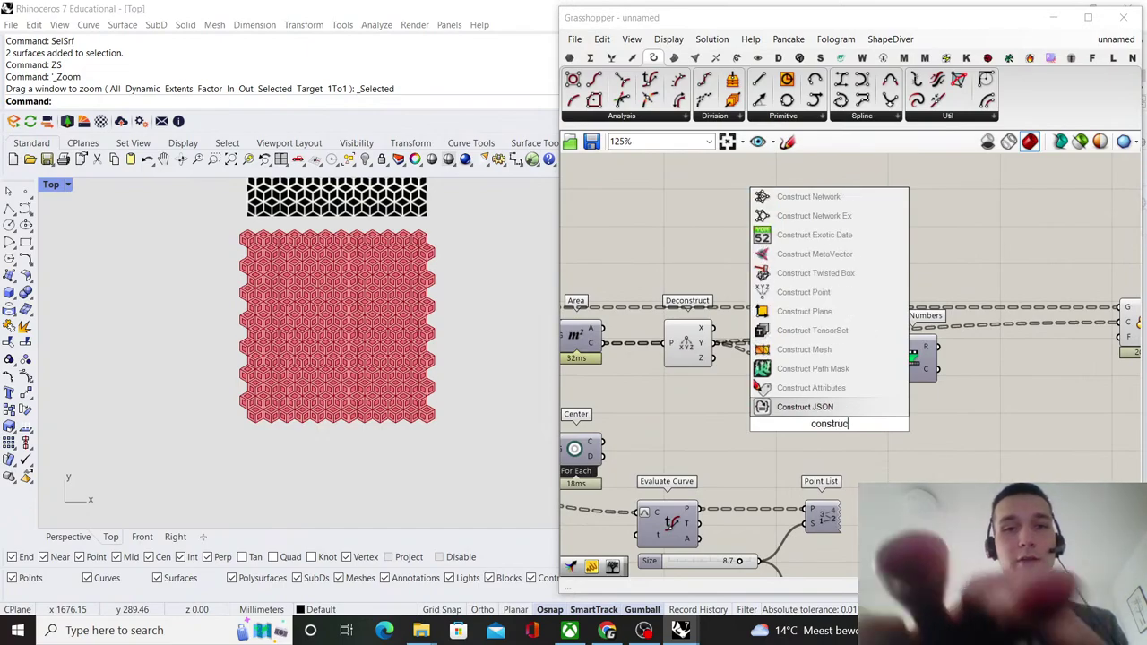
type("t domain")
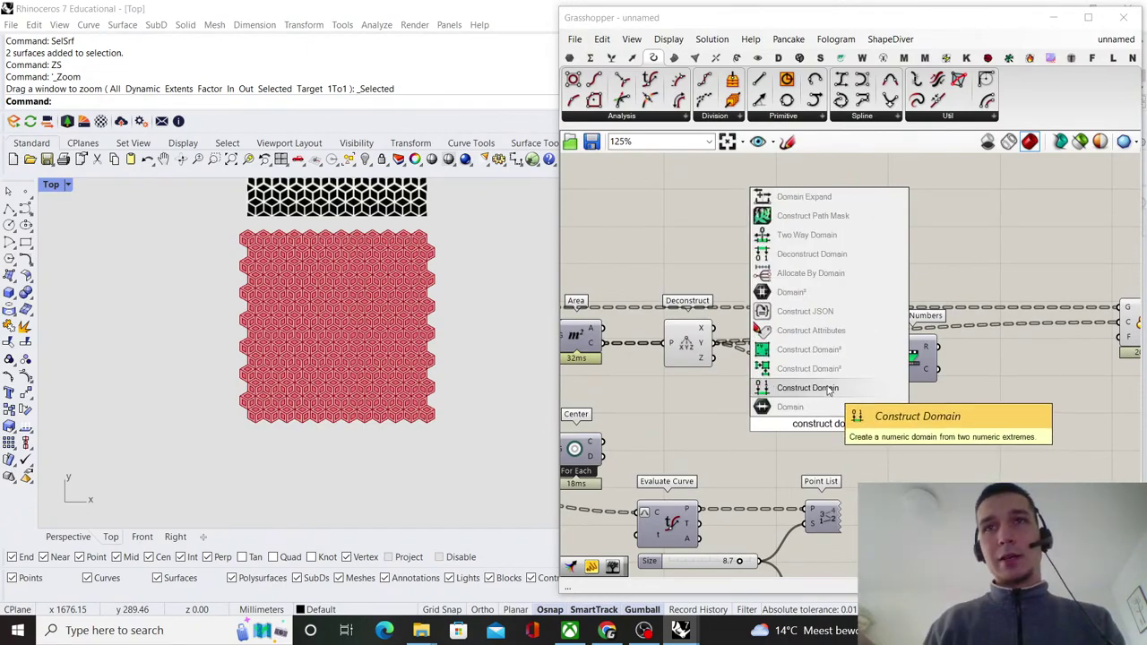
key("Return")
left_click_drag(833, 423, 805, 425)
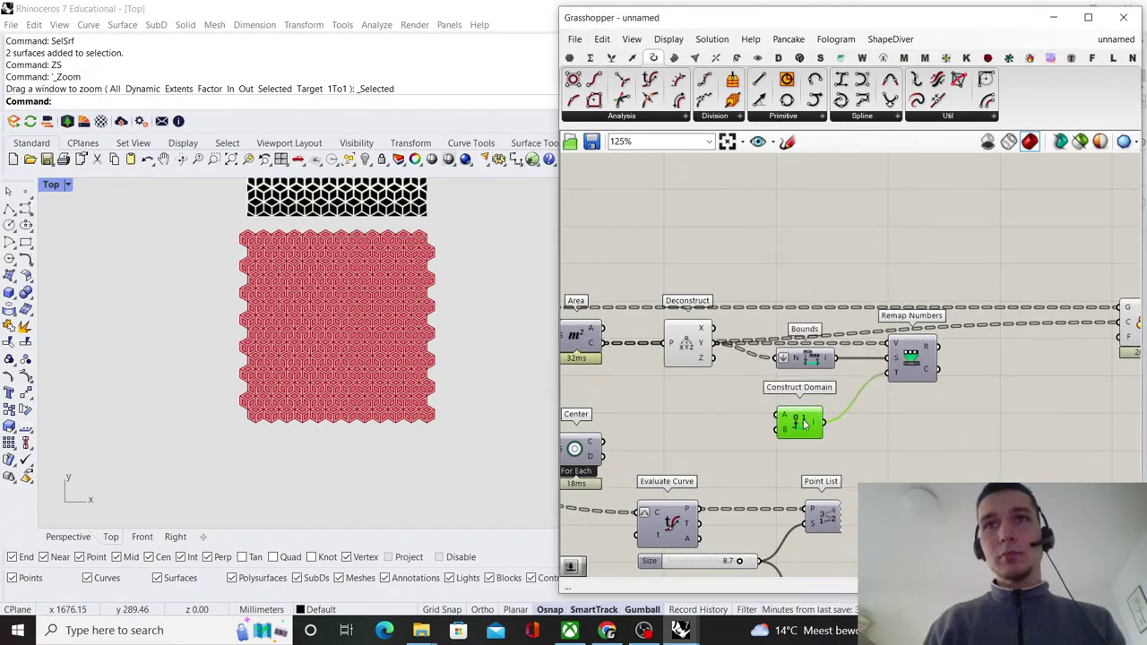
- Add two number sliders with the values 0.12 and 0.90 beside Construct Domain
double_click(724, 422)
type("0.12")
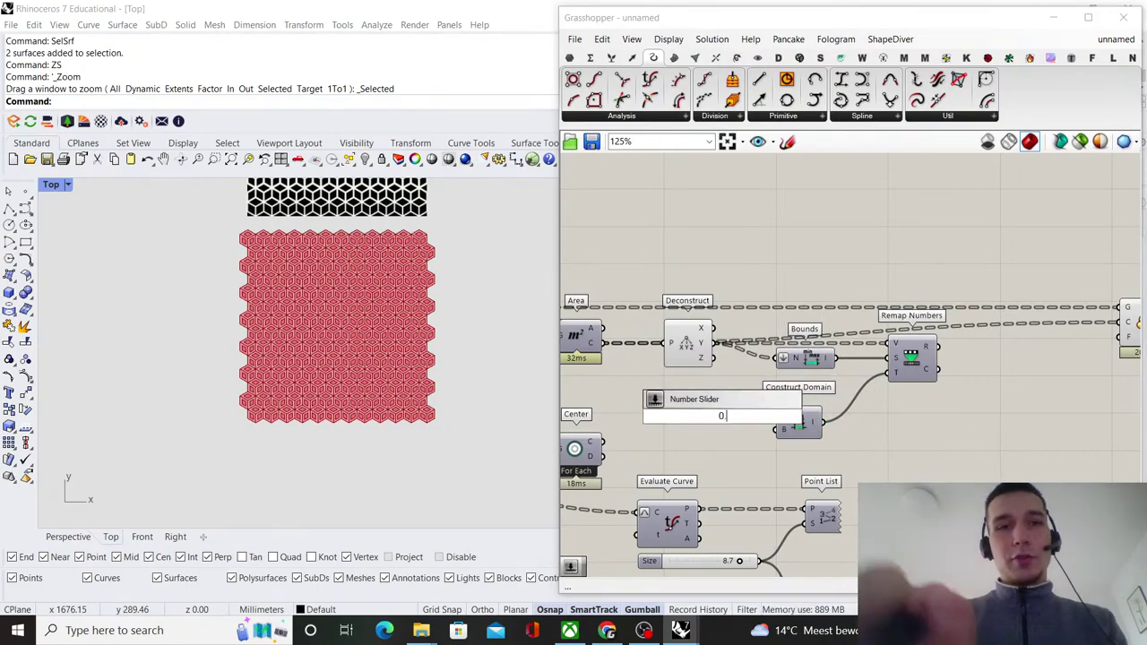
key("Return")
scroll(723, 417, "up", 3)
double_click(737, 481)
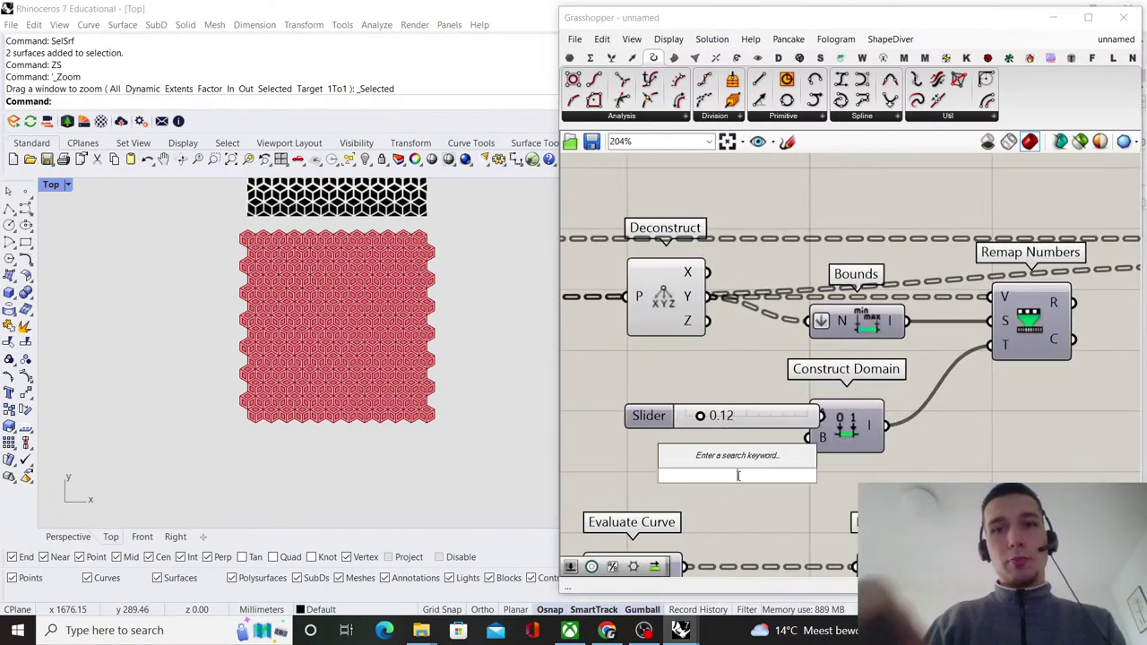
type("0.90")
key("Return")
- Wire the 0.90 slider to Construct Domain's start input and the 0.12 slider to its end input, aligning both sliders
left_click_drag(737, 481, 683, 383)
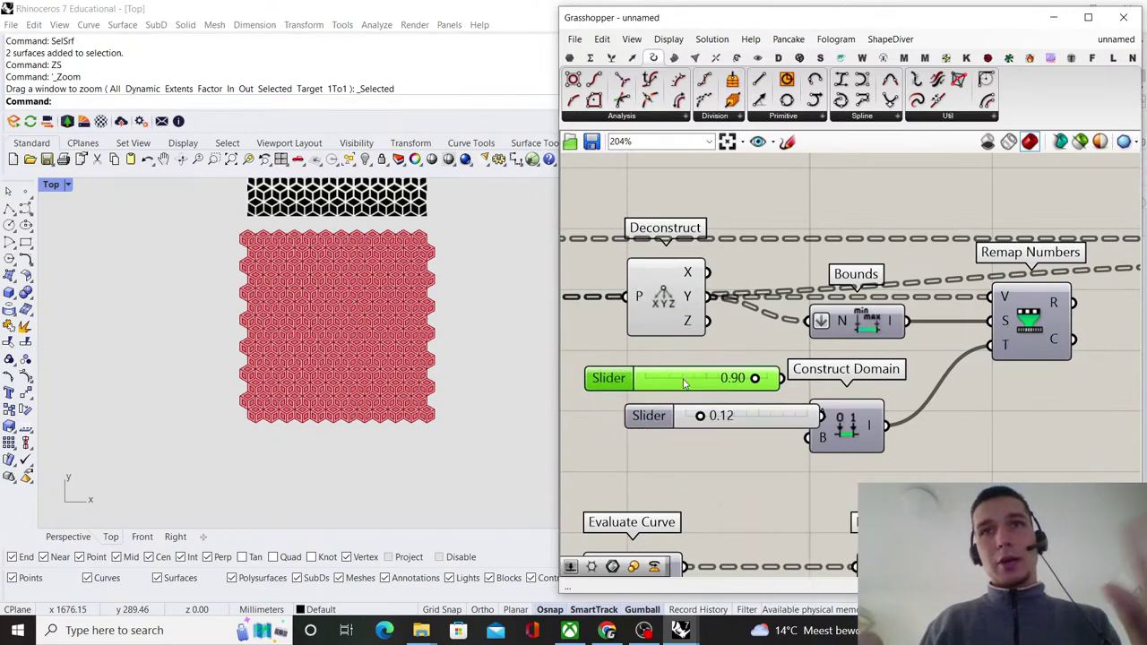
left_click_drag(764, 422, 704, 454)
left_click_drag(830, 440, 805, 412)
left_click_drag(709, 376, 674, 409)
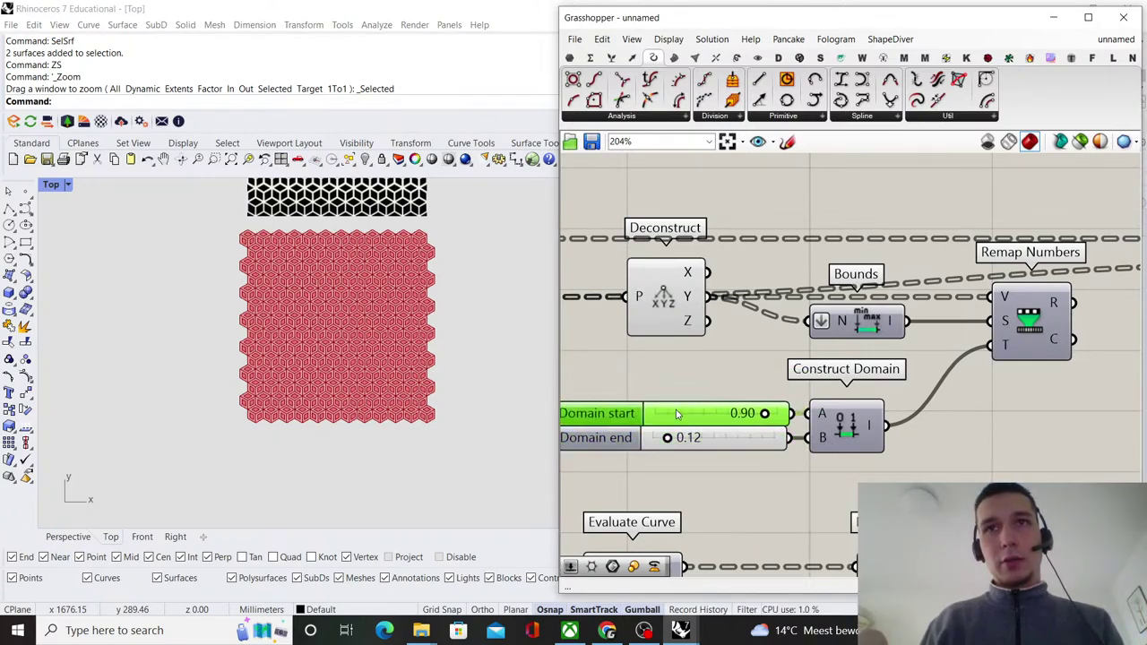
left_click(661, 368)
- Move the Center component above Area and shift the Evaluate Curve and Point List group down away from the domain sliders
scroll(660, 365, "down", 3)
scroll(665, 368, "up", 1)
right_click_drag(677, 369, 751, 382)
scroll(752, 385, "down", 3)
scroll(753, 385, "up", 2)
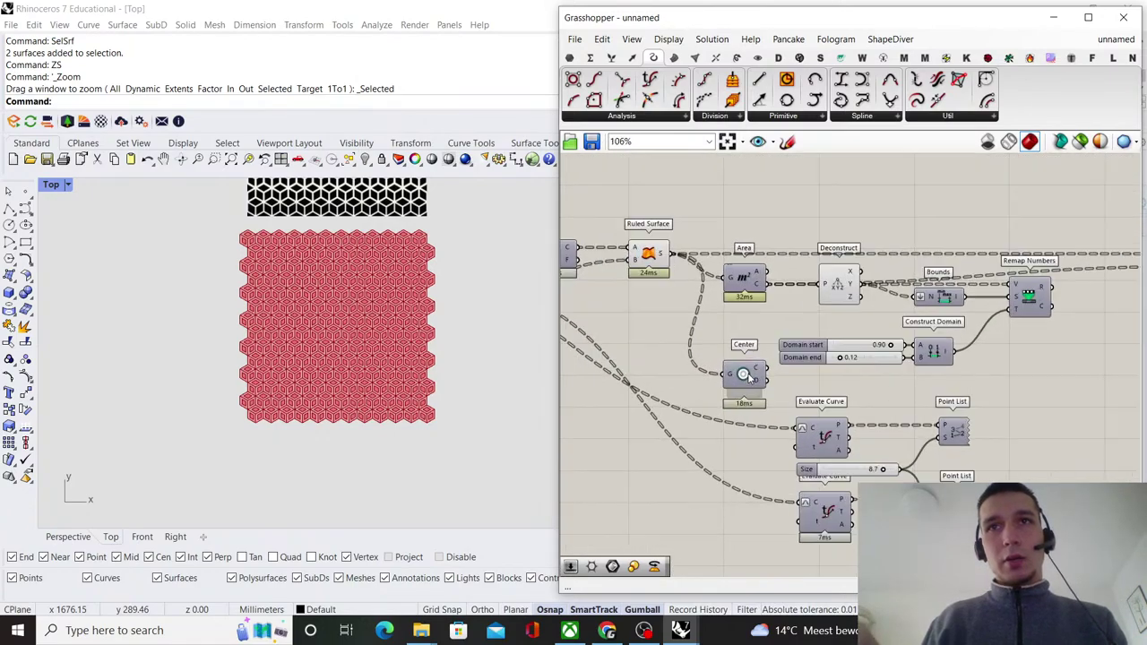
left_click(744, 375)
scroll(751, 377, "down", 2)
left_click_drag(748, 376, 743, 237)
left_click_drag(970, 513, 797, 408)
left_click_drag(804, 418, 754, 456)
left_click(694, 414)
- Check the pattern against the reference image and turn off the preview of the Deconstruct component
scroll(311, 407, "up", 4)
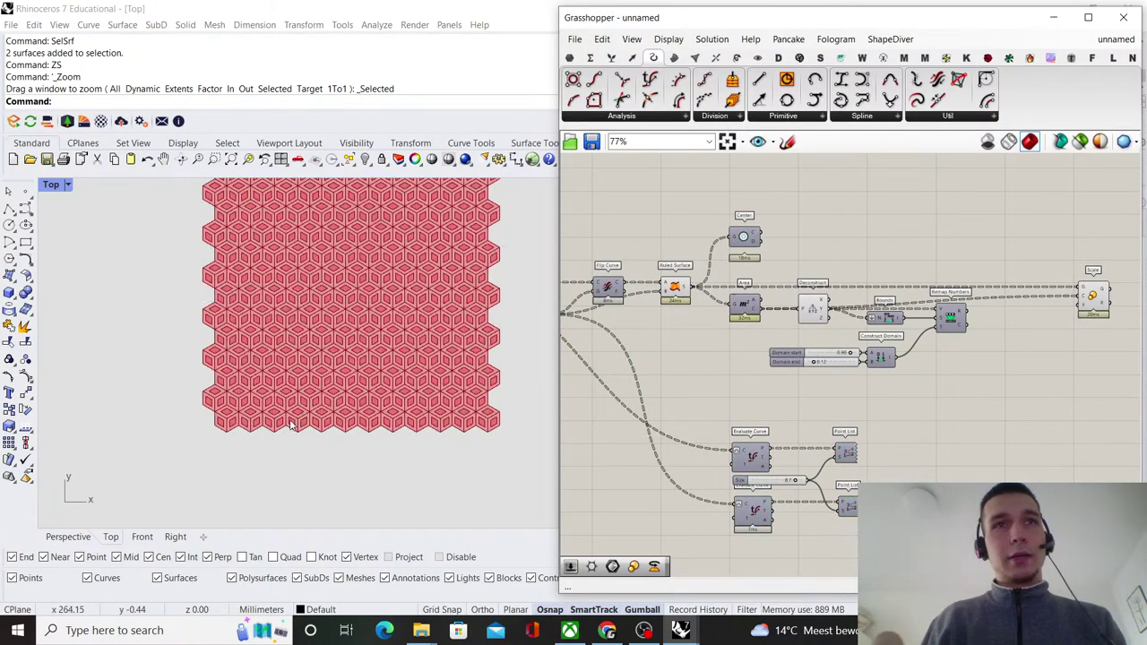
scroll(829, 385, "down", 5)
scroll(887, 323, "up", 4)
scroll(199, 294, "down", 4)
scroll(305, 301, "up", 5)
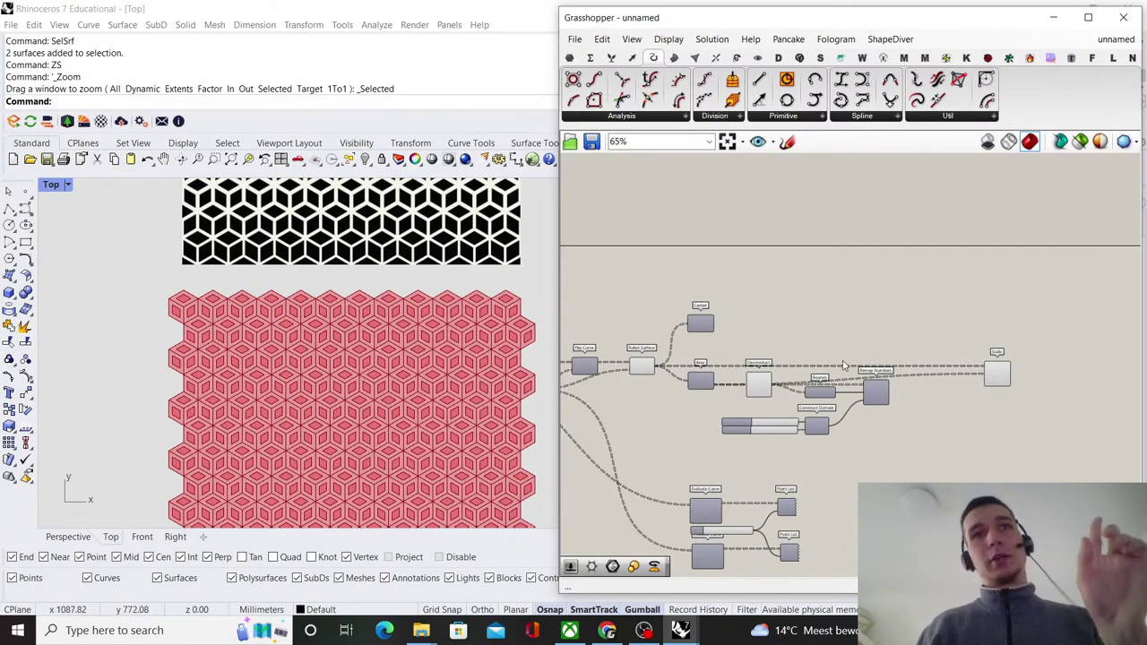
scroll(858, 318, "down", 2)
scroll(824, 316, "up", 6)
right_click_drag(858, 318, 818, 271)
left_click(765, 333)
right_click(857, 248)
left_click(878, 270)
left_click(898, 267)
- Connect Remap Numbers' mapped output to the factor input of Scale
scroll(907, 267, "down", 3)
scroll(818, 272, "up", 4)
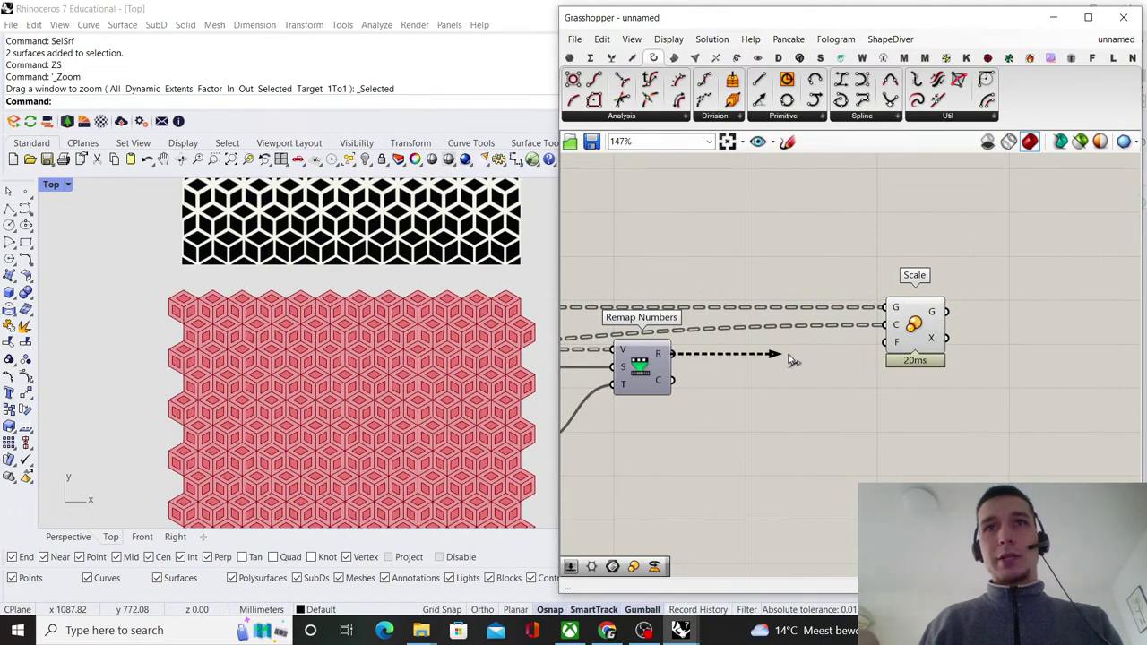
left_click_drag(791, 360, 885, 342)
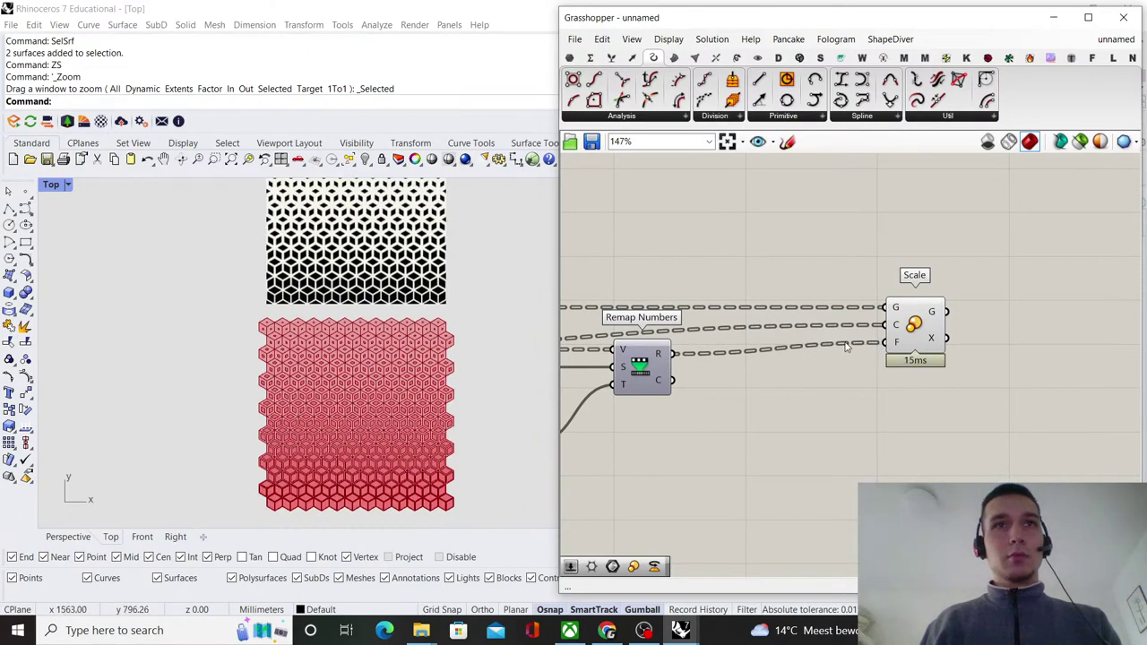
- Turn off the preview of Flip Curve and Ruled Surface, and compare the scaled rhombi with the reference image
scroll(814, 346, "down", 9)
right_click_drag(716, 358, 907, 356)
scroll(844, 373, "up", 3)
left_click_drag(850, 360, 792, 269)
right_click(789, 261)
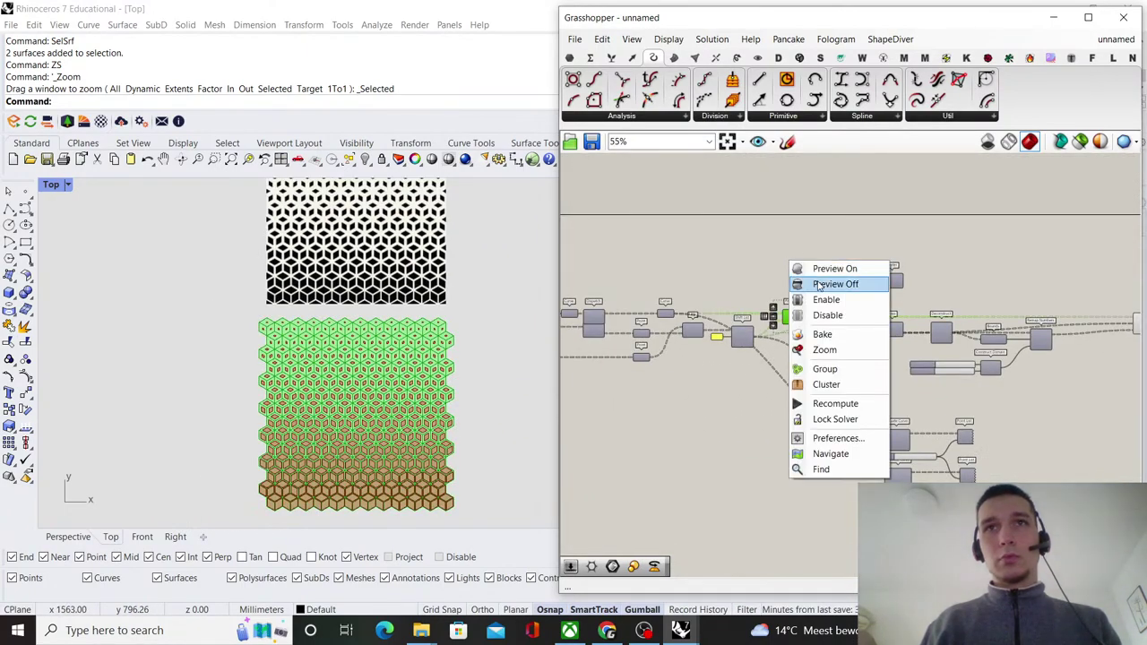
left_click(818, 285)
scroll(348, 443, "up", 4)
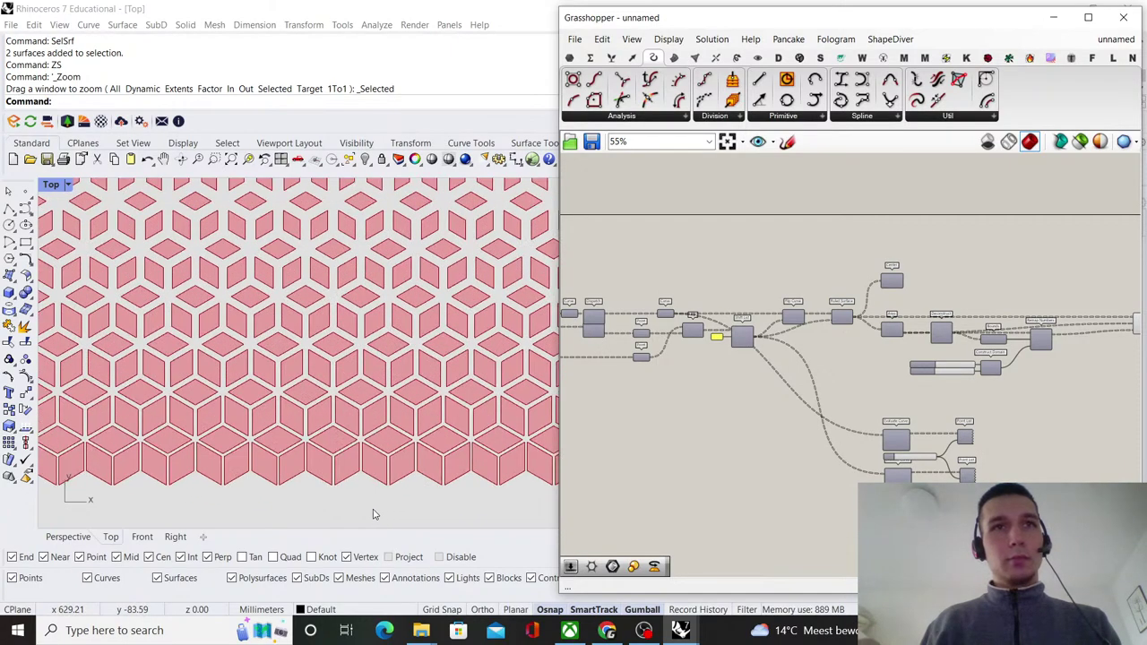
scroll(349, 484, "down", 5)
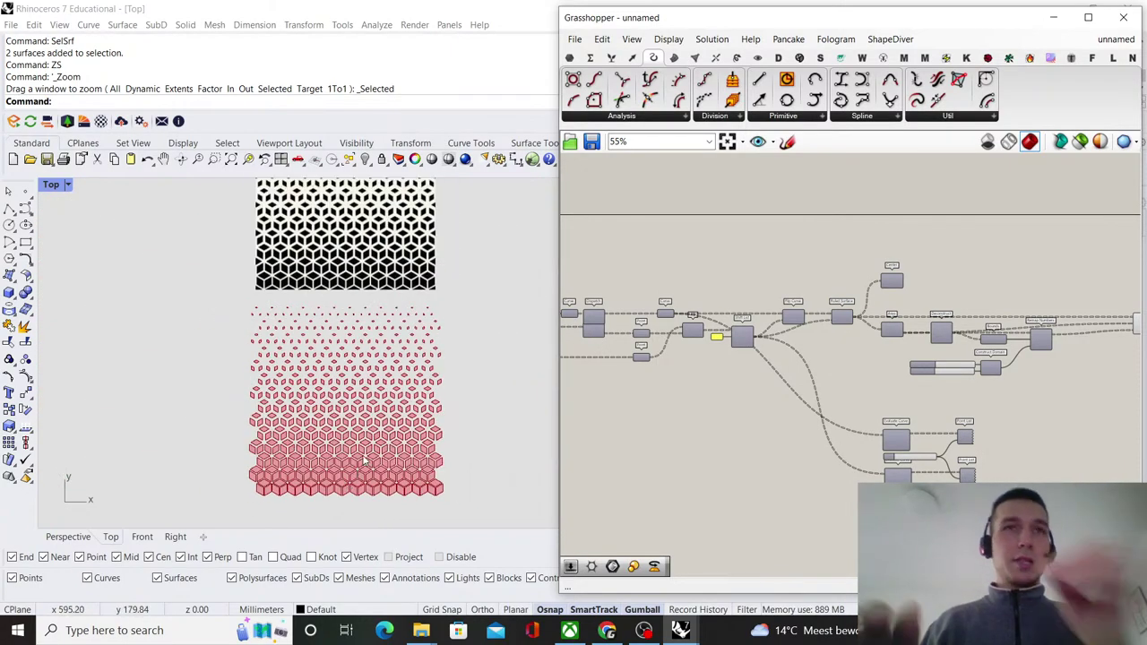
scroll(333, 439, "down", 2)
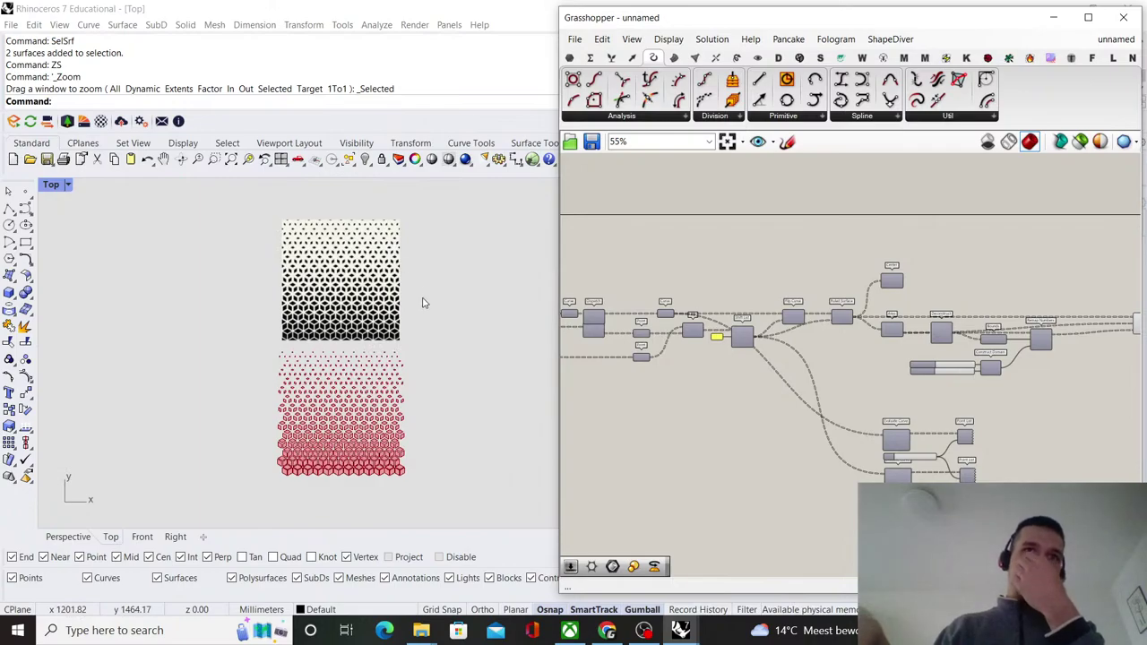
- Set Rhino's Wireframe viewport background to the off-white color #F7F4F4 and return to the Grasshopper canvas
scroll(842, 318, "up", 3)
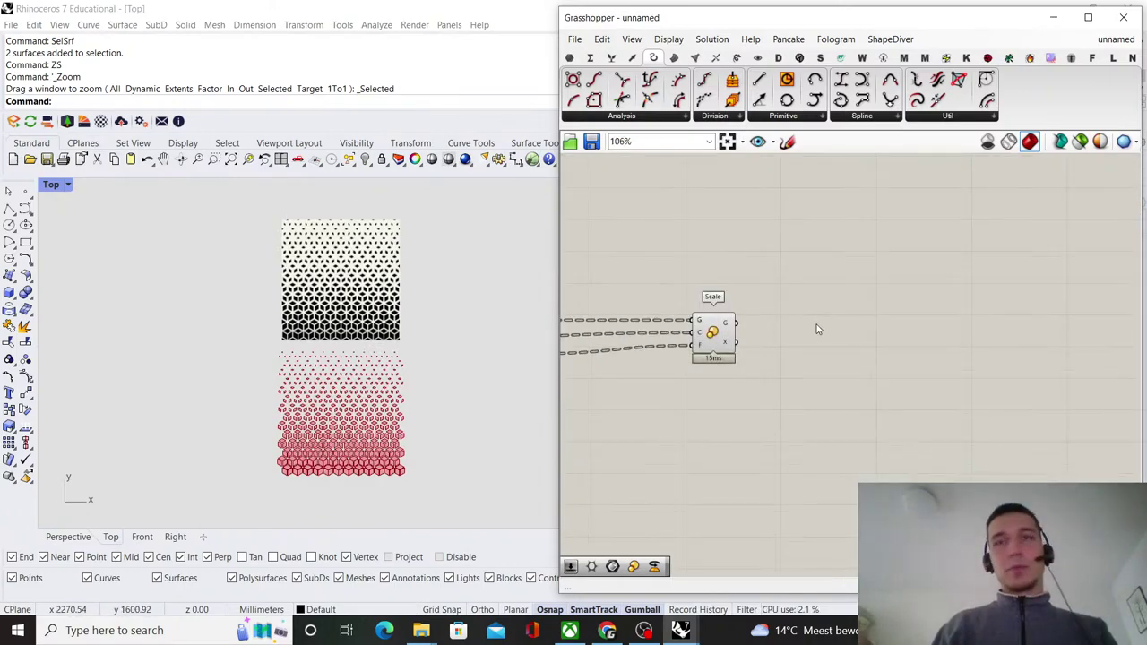
double_click(816, 329)
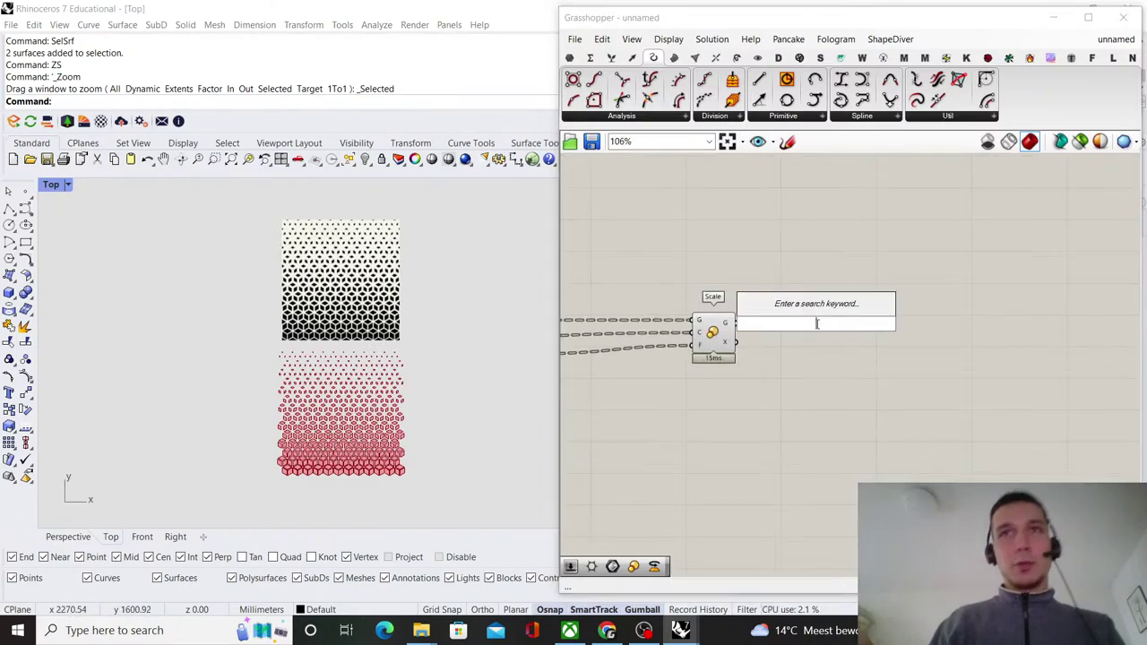
left_click(1053, 17)
left_click(1019, 203)
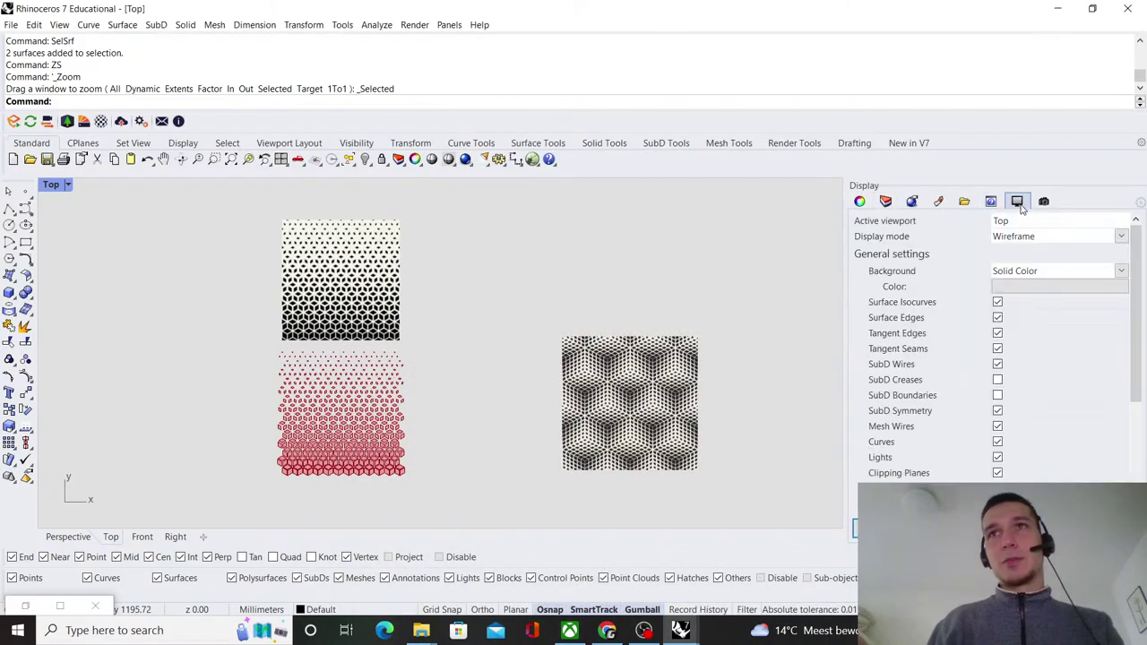
left_click(1010, 287)
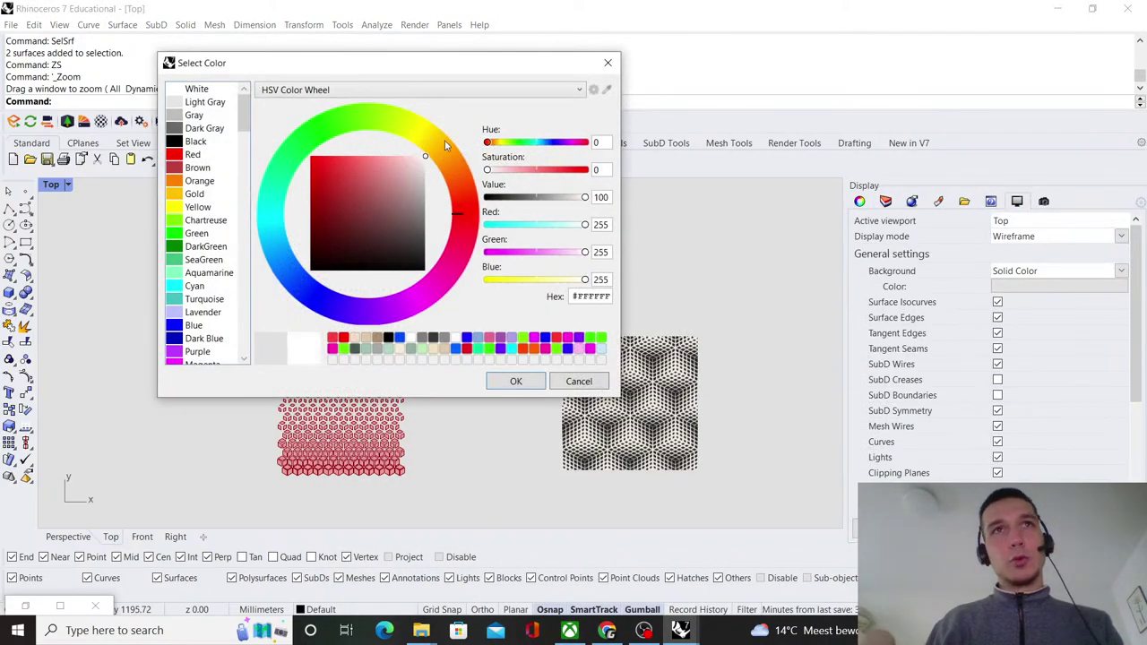
left_click(534, 386)
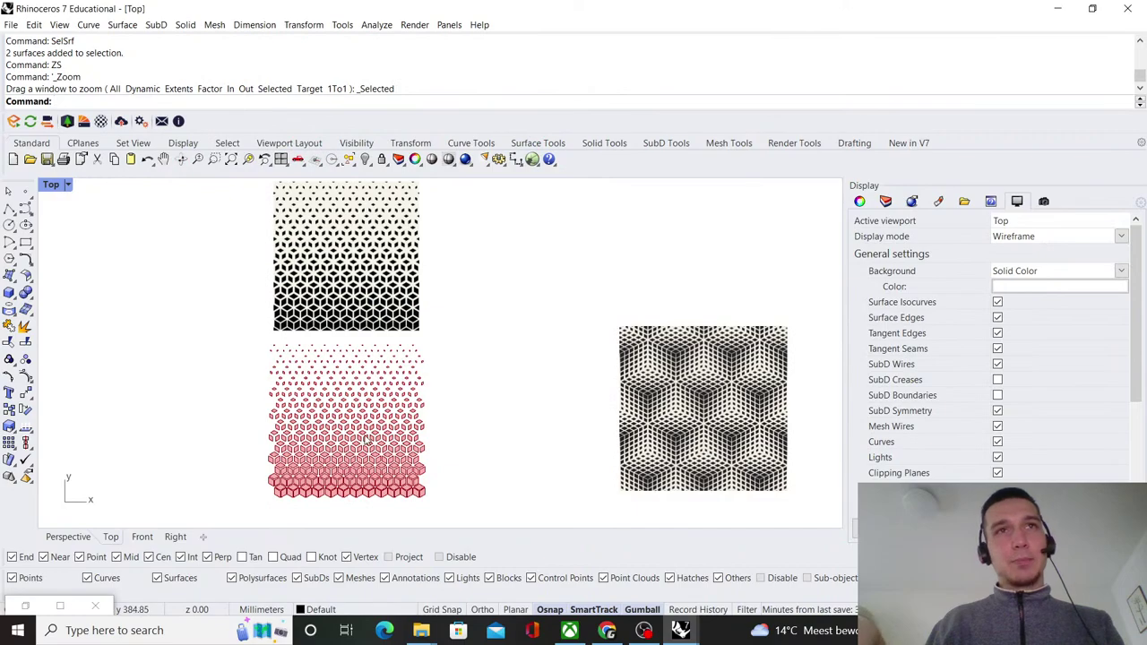
left_click(1024, 285)
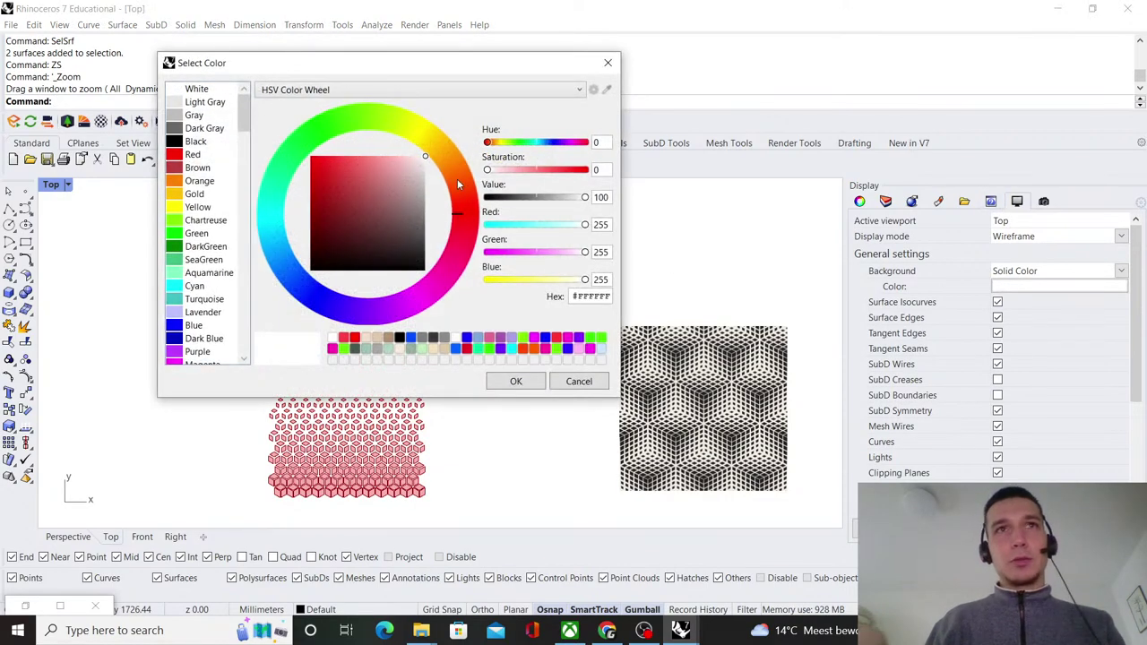
left_click(522, 381)
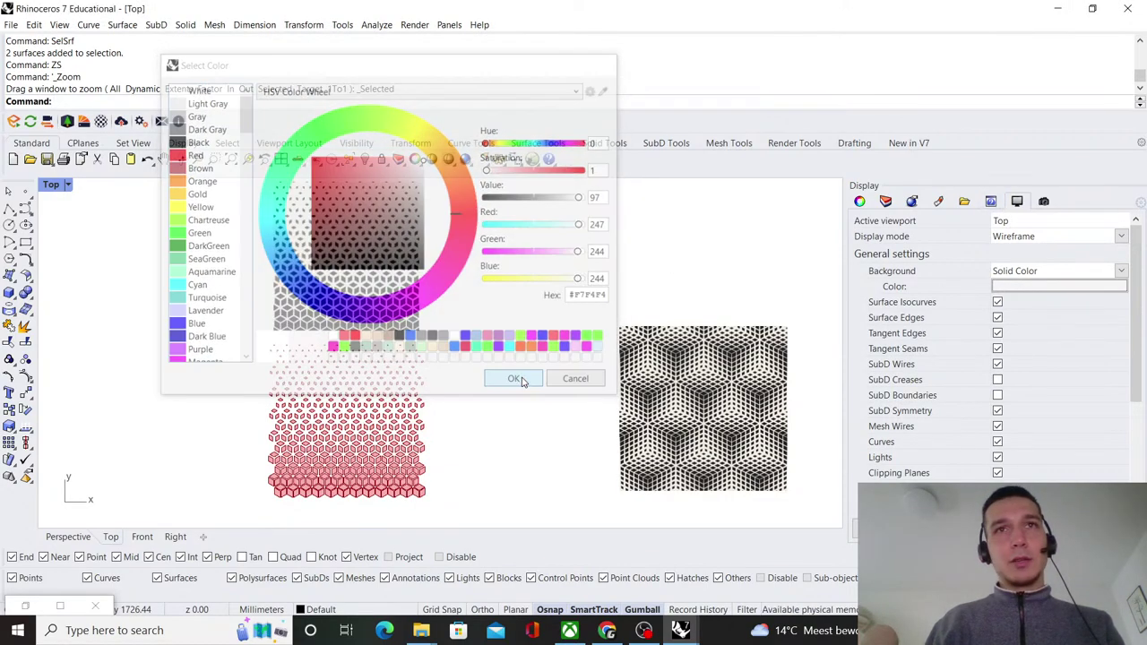
left_click(25, 605)
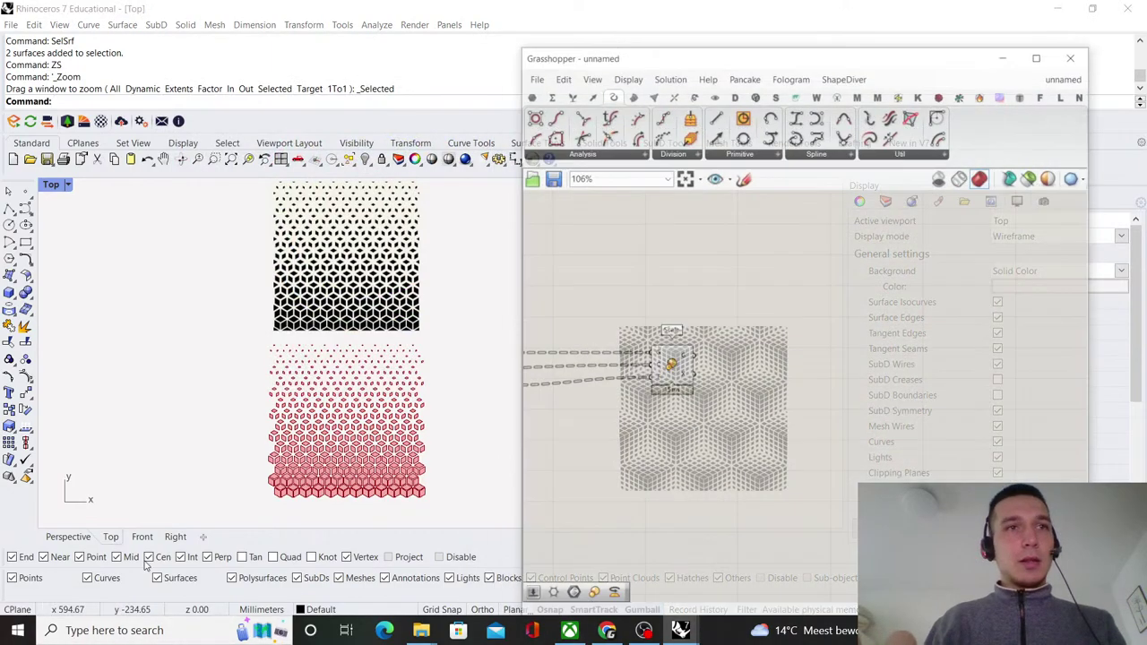
- Add a Custom Preview component and connect the scaled geometry output of Scale to its geometry input
mouse_move(904, 378)
right_mouse_down()
mouse_move(892, 382)
mouse_move(888, 369)
right_mouse_up()
double_click(890, 372)
type("custom pre")
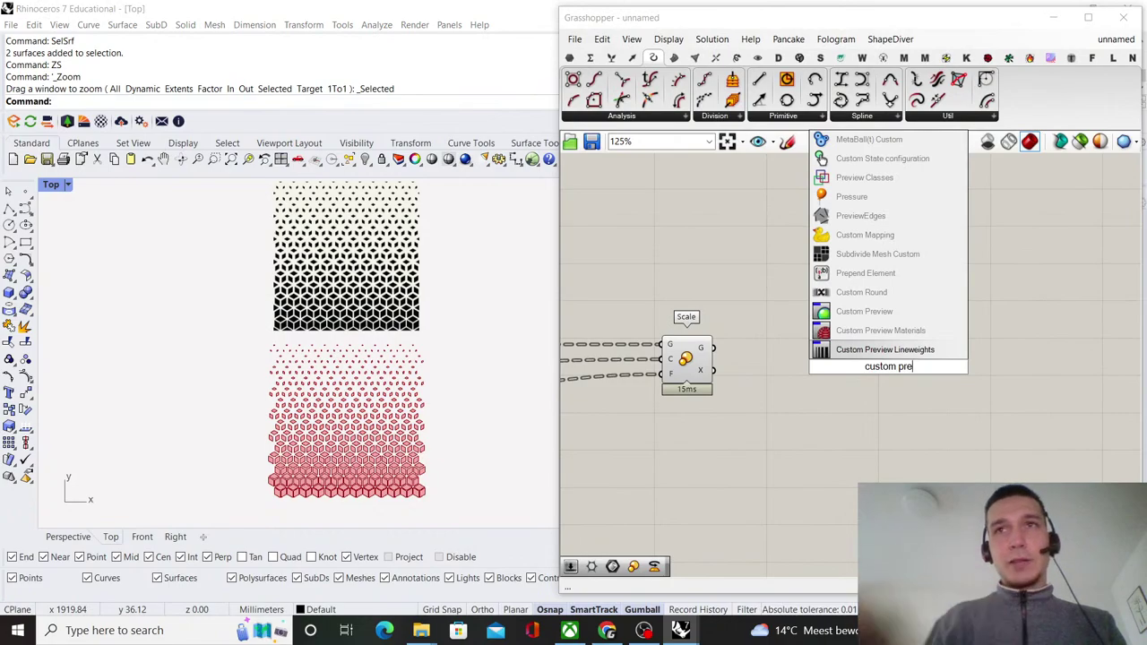
left_click(865, 311)
left_click_drag(860, 352, 871, 359)
left_click_drag(896, 371, 958, 378)
left_click(856, 413)
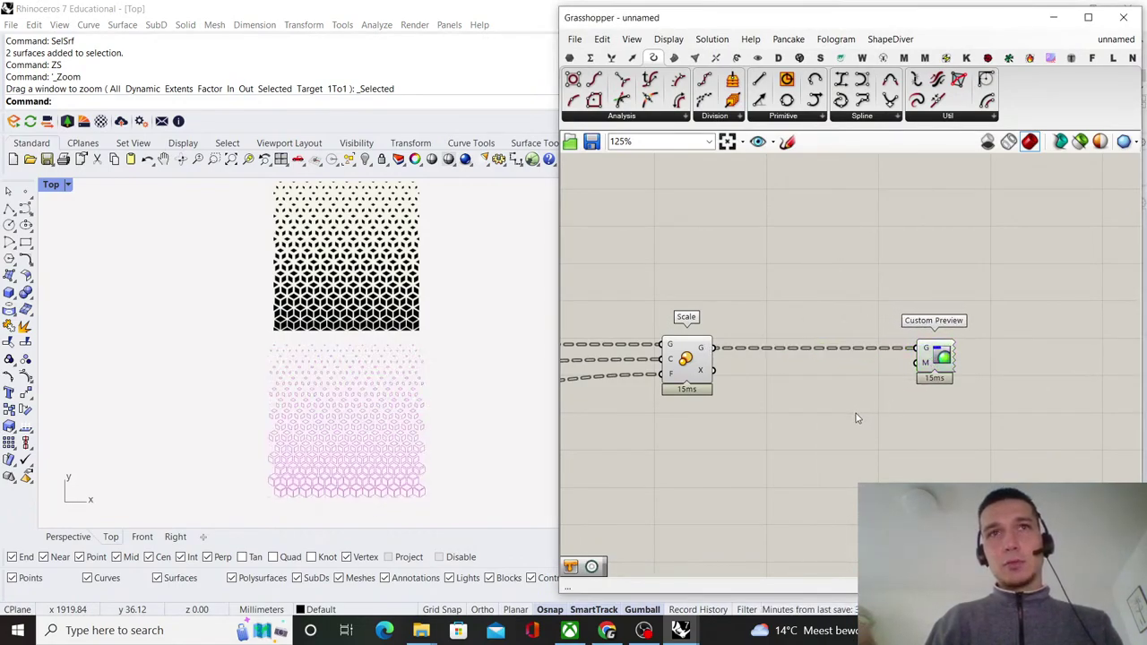
- Add a black Colour Swatch, connect it to the material input of Custom Preview, and place it beside that component
double_click(856, 413)
type("swatch")
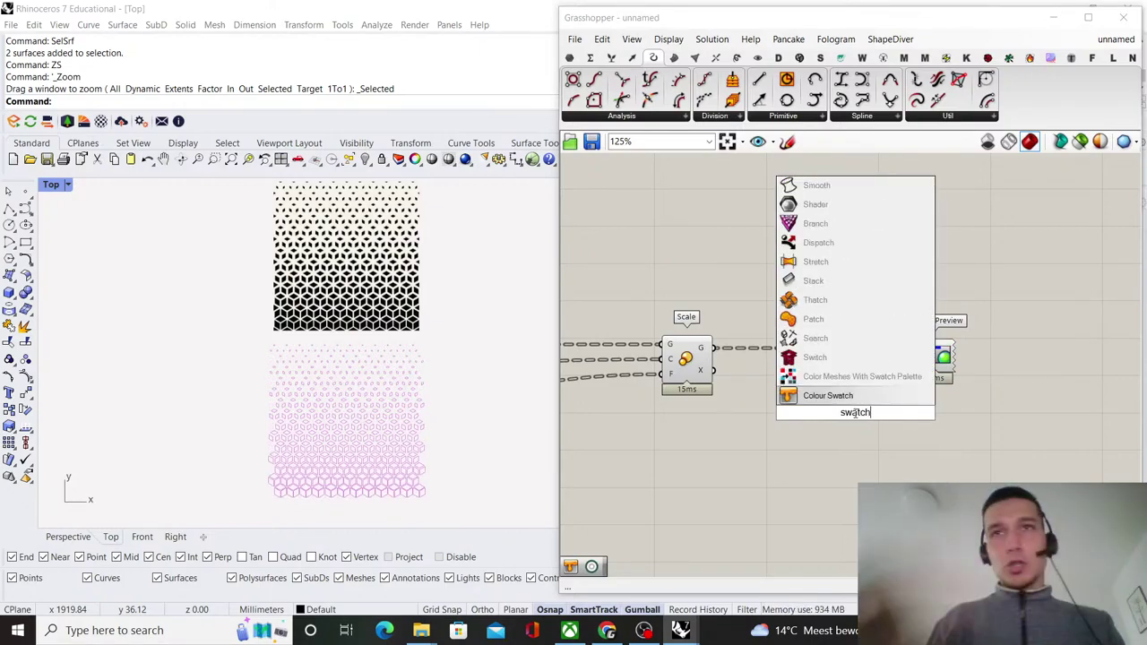
key("Return")
left_click(880, 414)
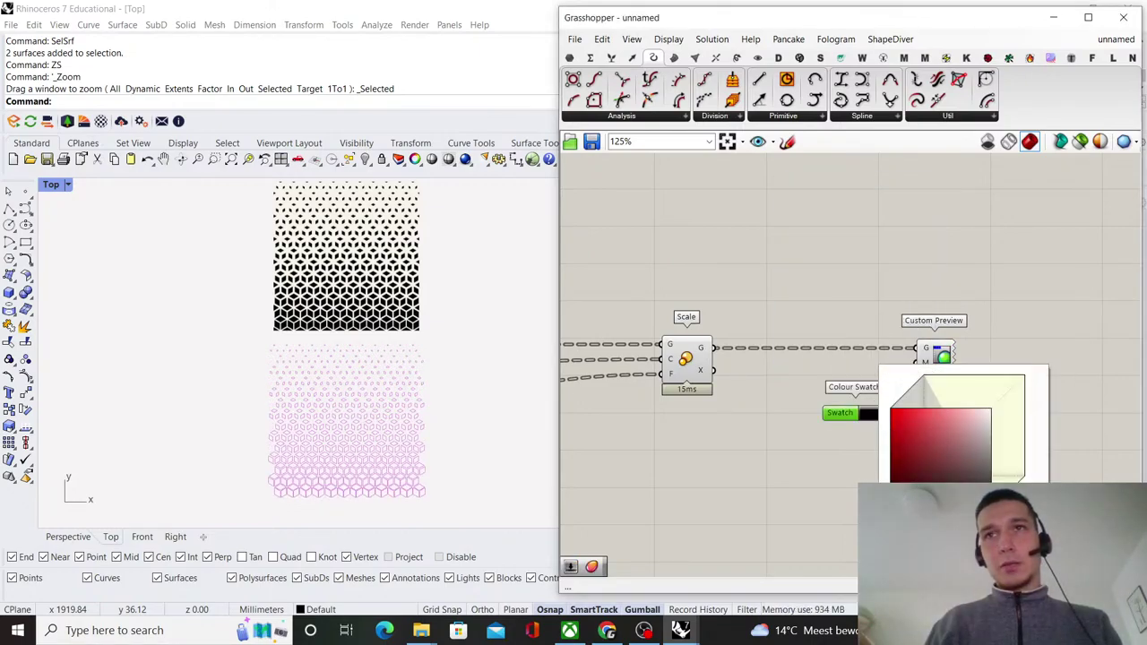
left_click(896, 406)
left_click_drag(915, 390, 917, 362)
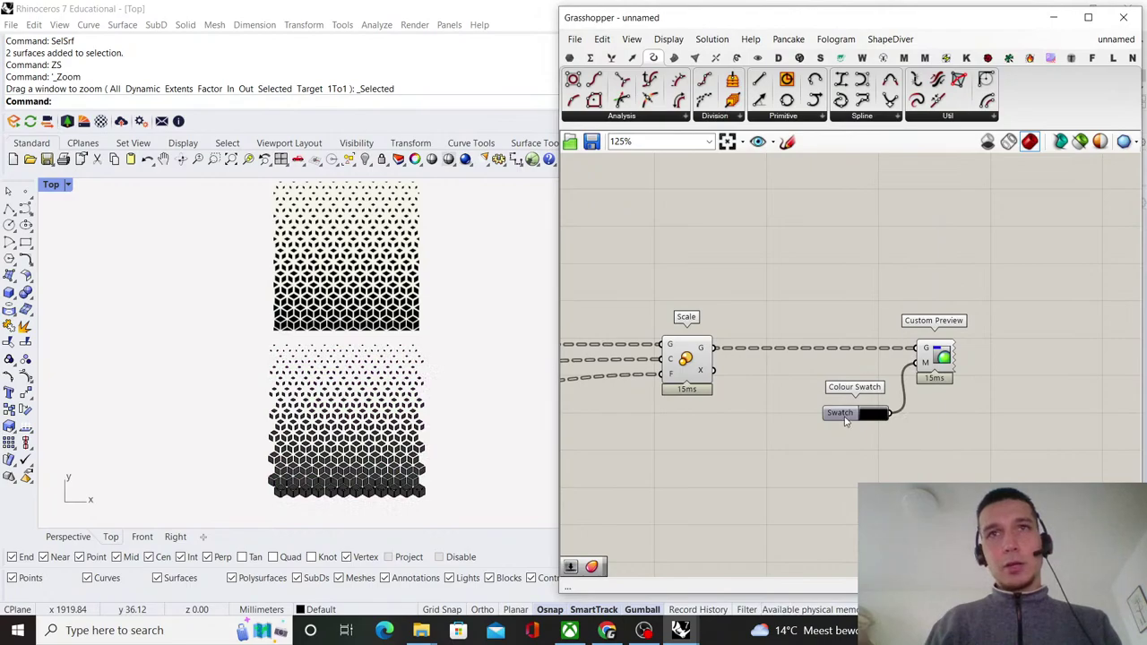
left_click_drag(844, 421, 842, 367)
- Turn off the preview of the Scale component
scroll(956, 422, "down", 3)
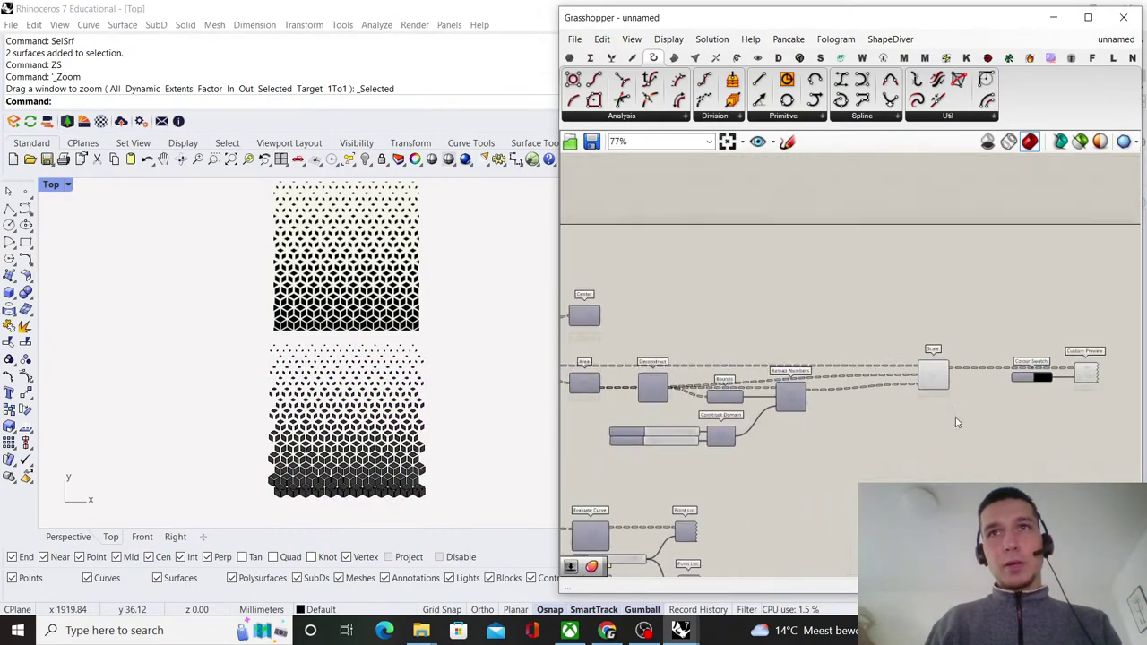
left_click(932, 376)
right_click(882, 297)
left_click(907, 322)
left_click(907, 322)
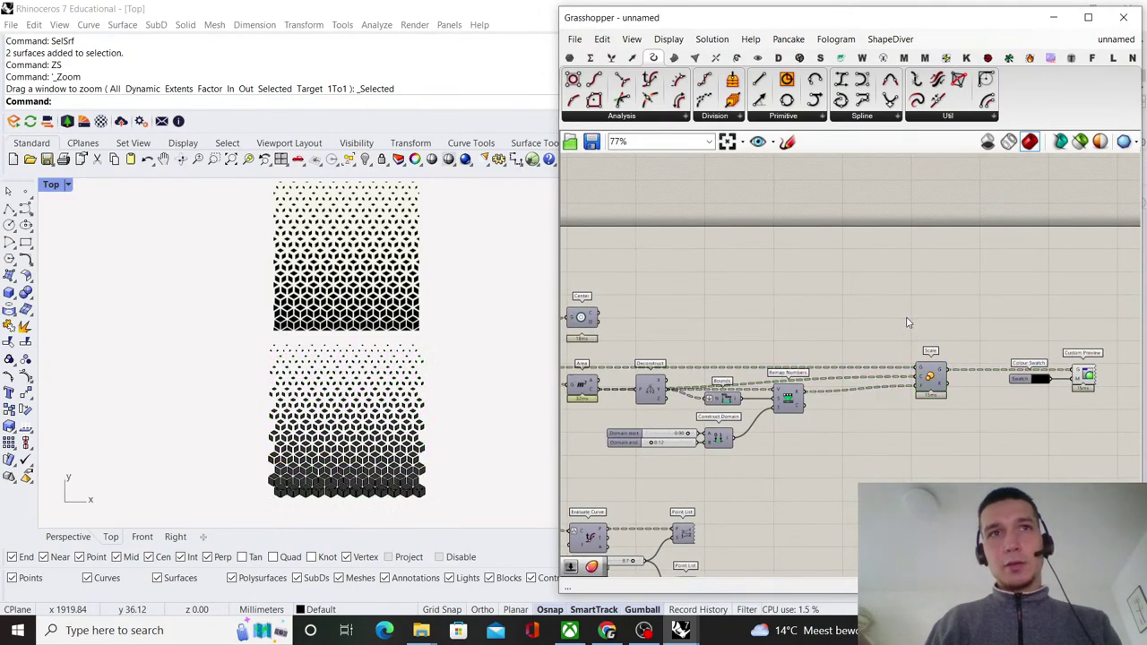
- Inspect the black rhombus pattern and set the Domain start slider to 0.80
scroll(906, 321, "down", 5)
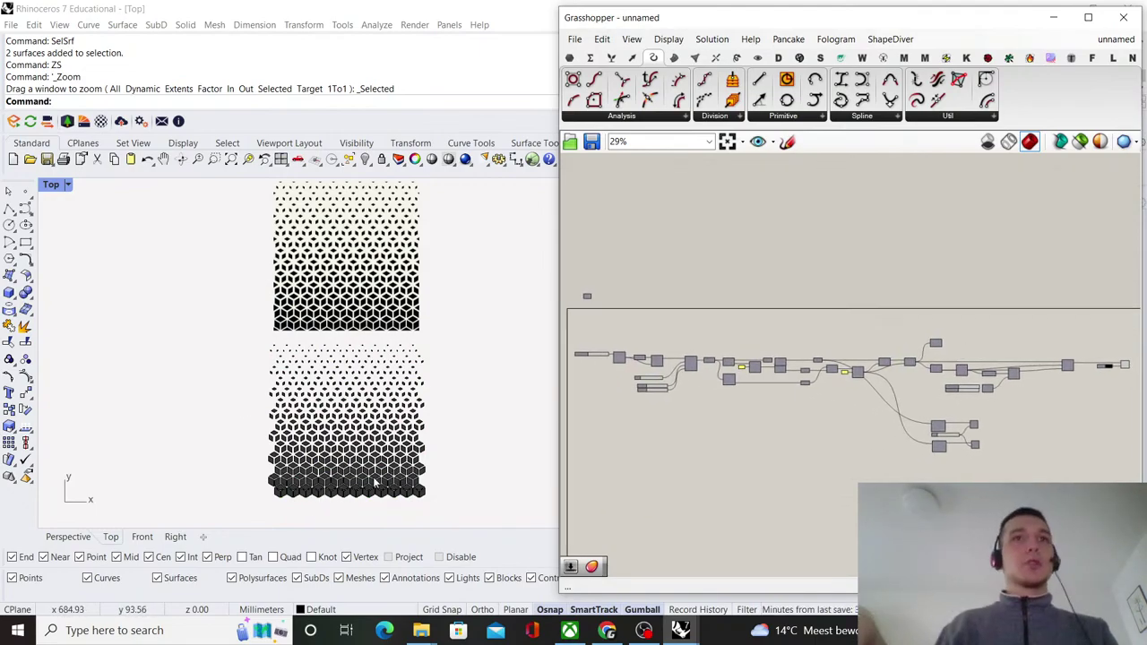
scroll(357, 500, "up", 12)
scroll(356, 500, "down", 6)
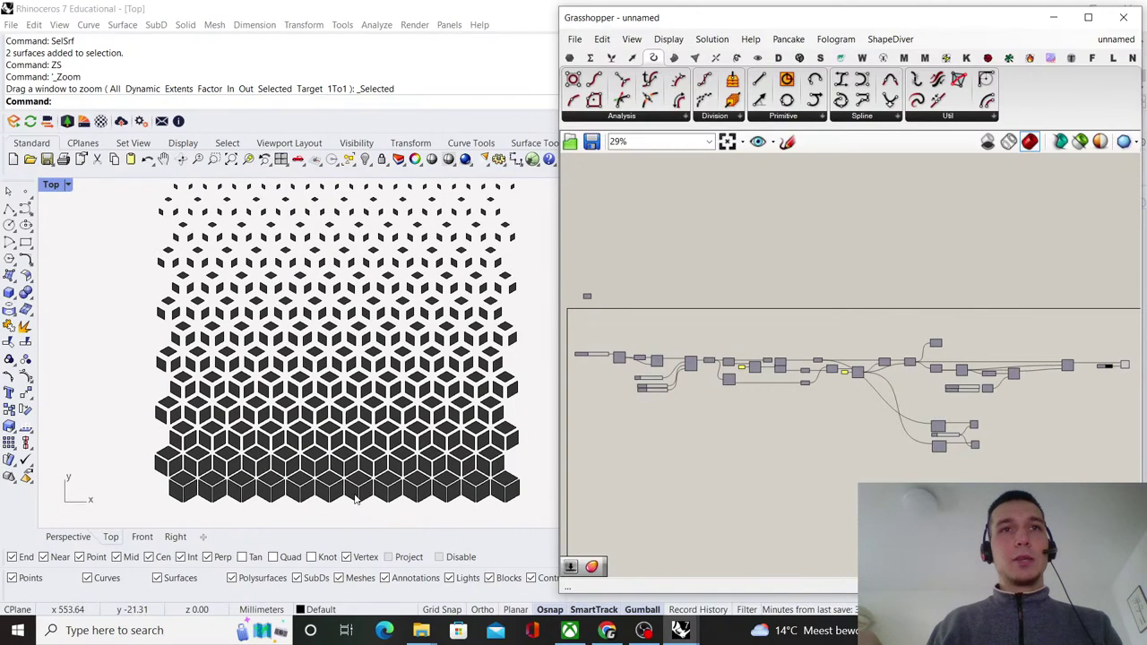
right_click_drag(383, 303, 387, 336)
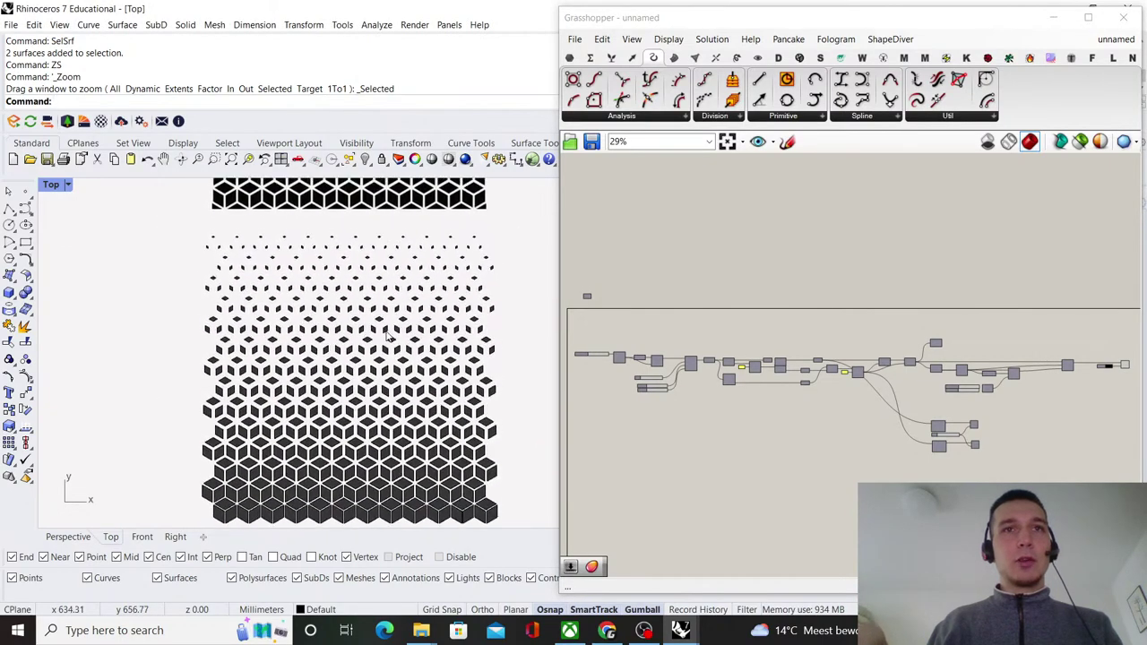
scroll(899, 318, "up", 10)
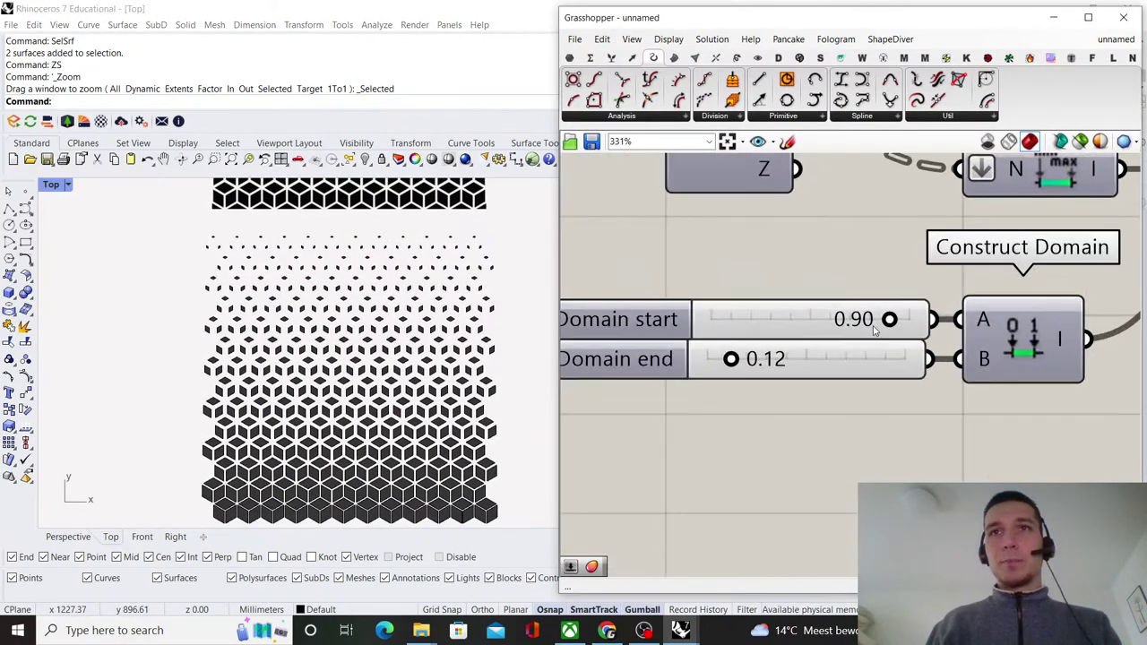
left_click_drag(899, 318, 860, 326)
- Compare the rescaled pattern with the reference image above it and review the Scale part of the definition
scroll(367, 439, "down", 5)
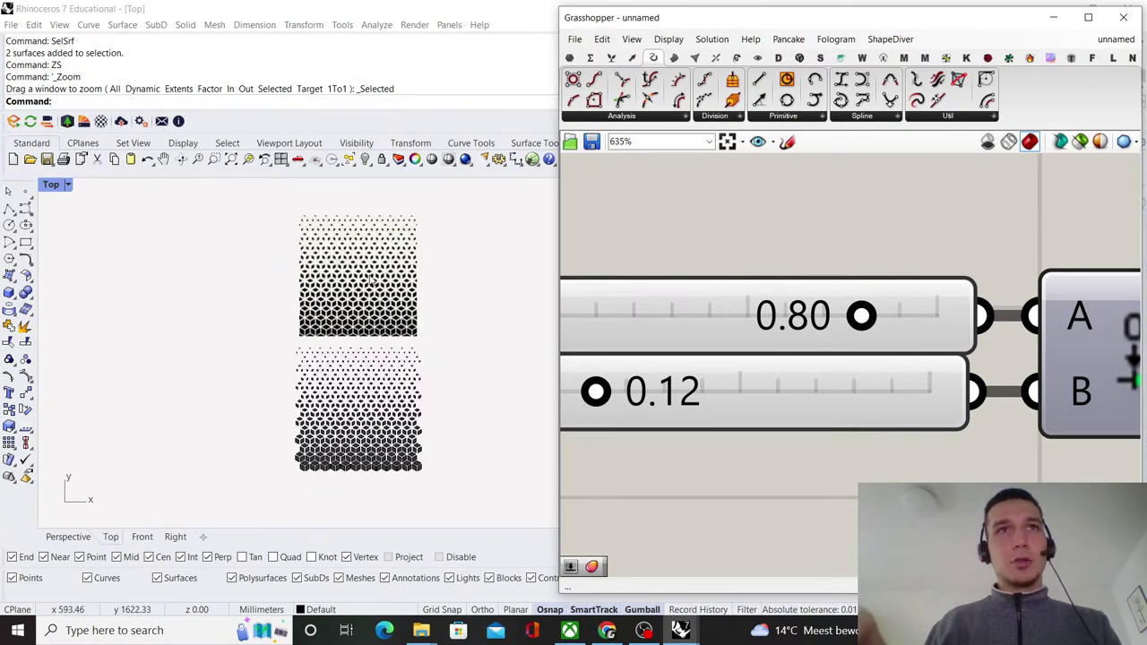
scroll(385, 261, "up", 1)
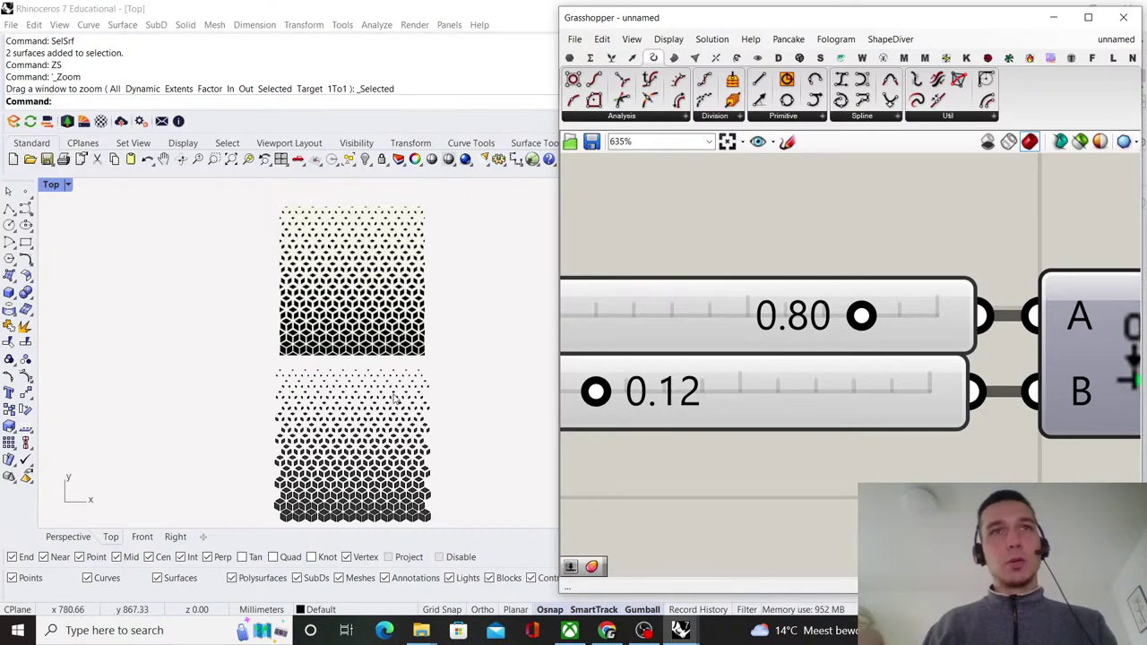
scroll(341, 354, "up", 3)
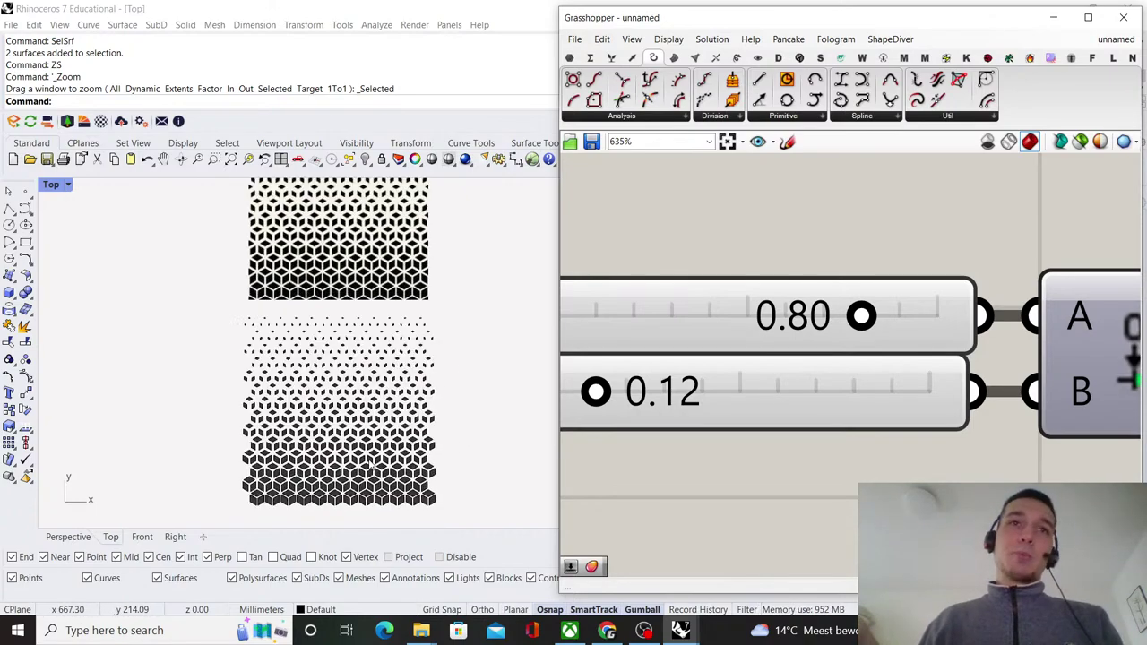
scroll(362, 347, "down", 2)
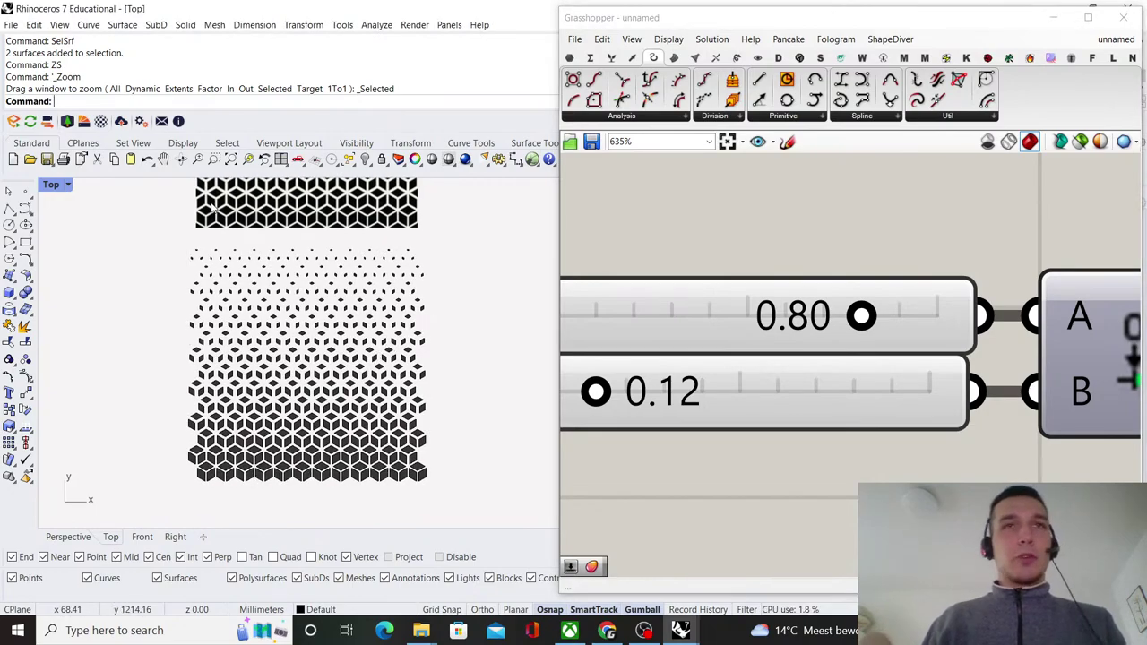
scroll(822, 426, "down", 10)
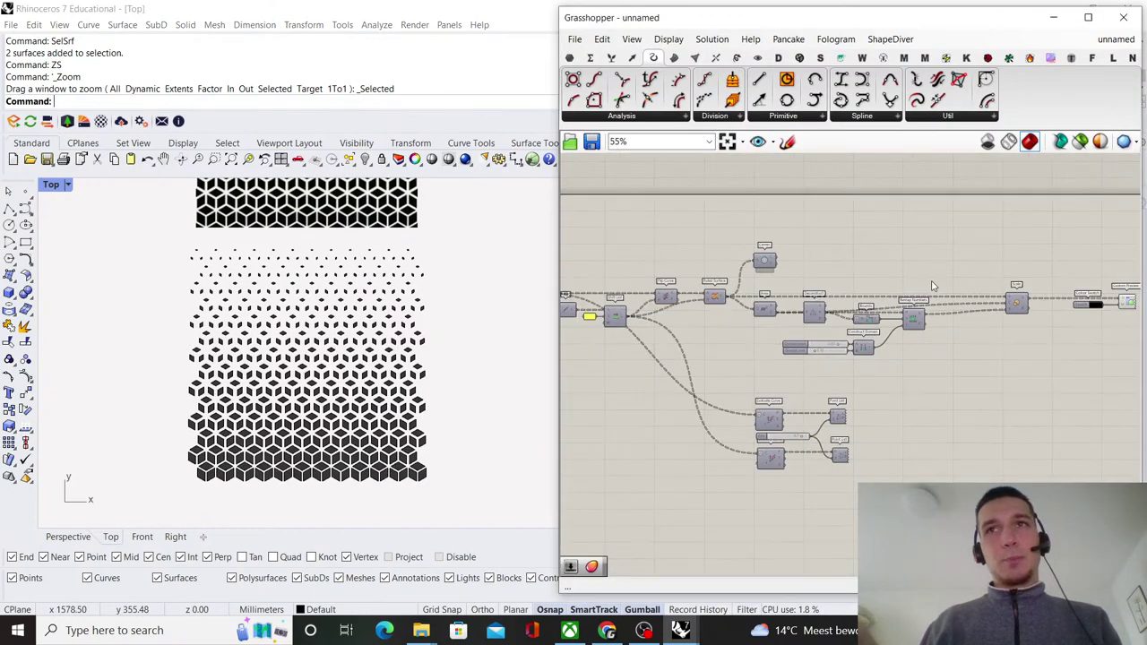
scroll(860, 341, "up", 3)
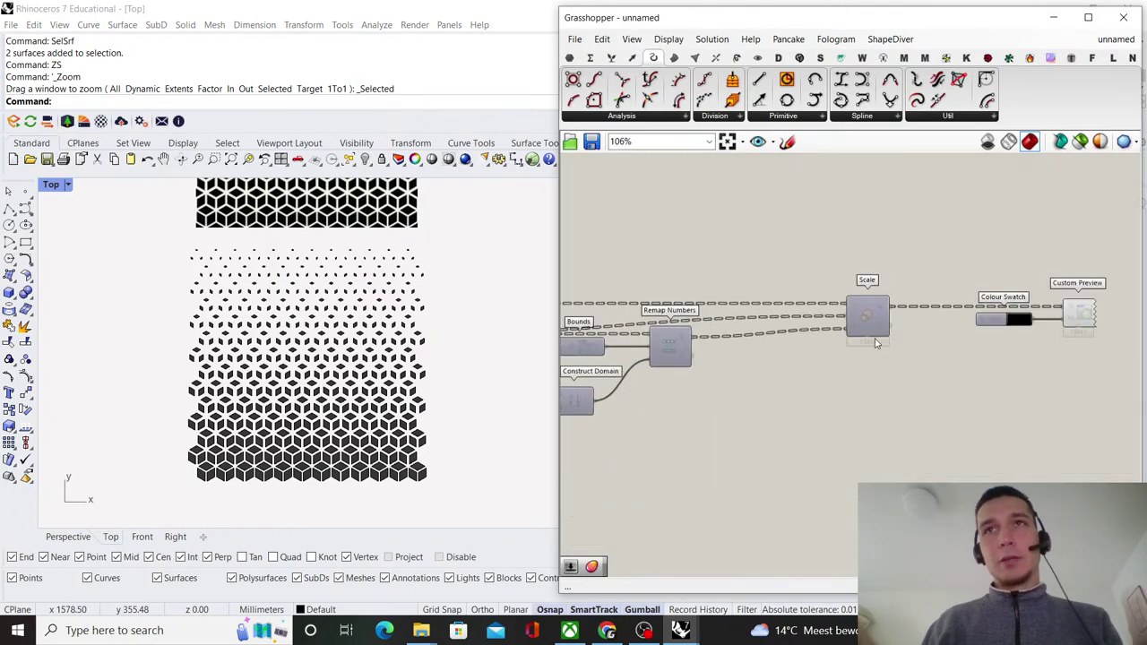
left_click(871, 322)
left_click(942, 261)
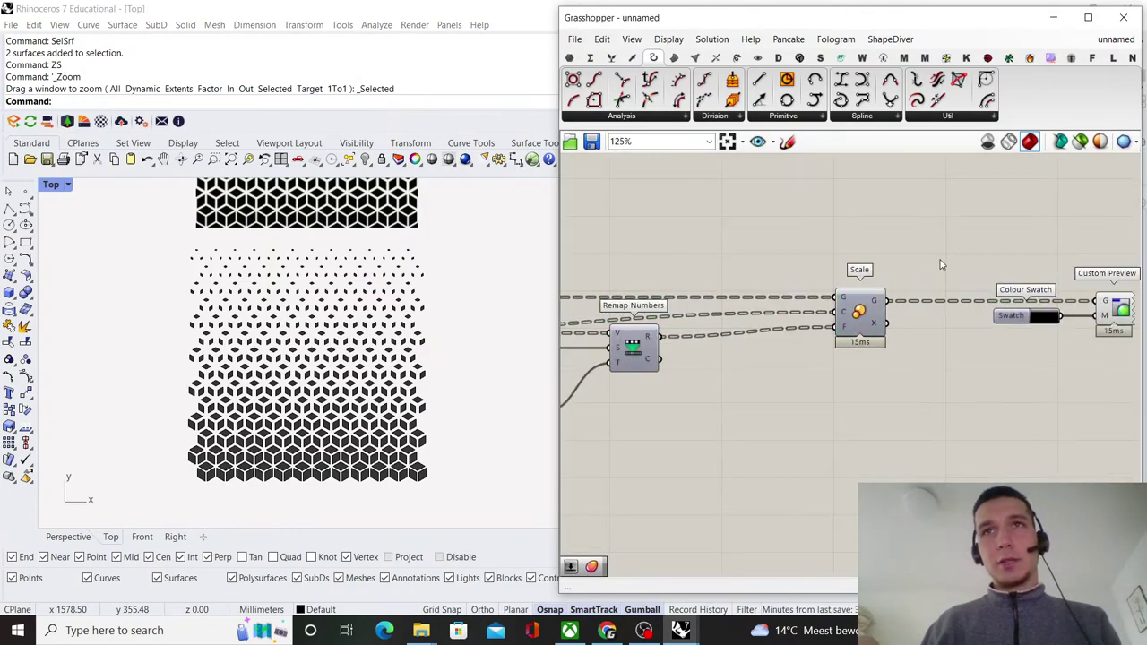
- Group the Colour Swatch and Custom Preview and move the group farther away from Scale
scroll(950, 265, "down", 3)
right_click_drag(1026, 283, 982, 300)
left_click_drag(880, 346, 753, 277)
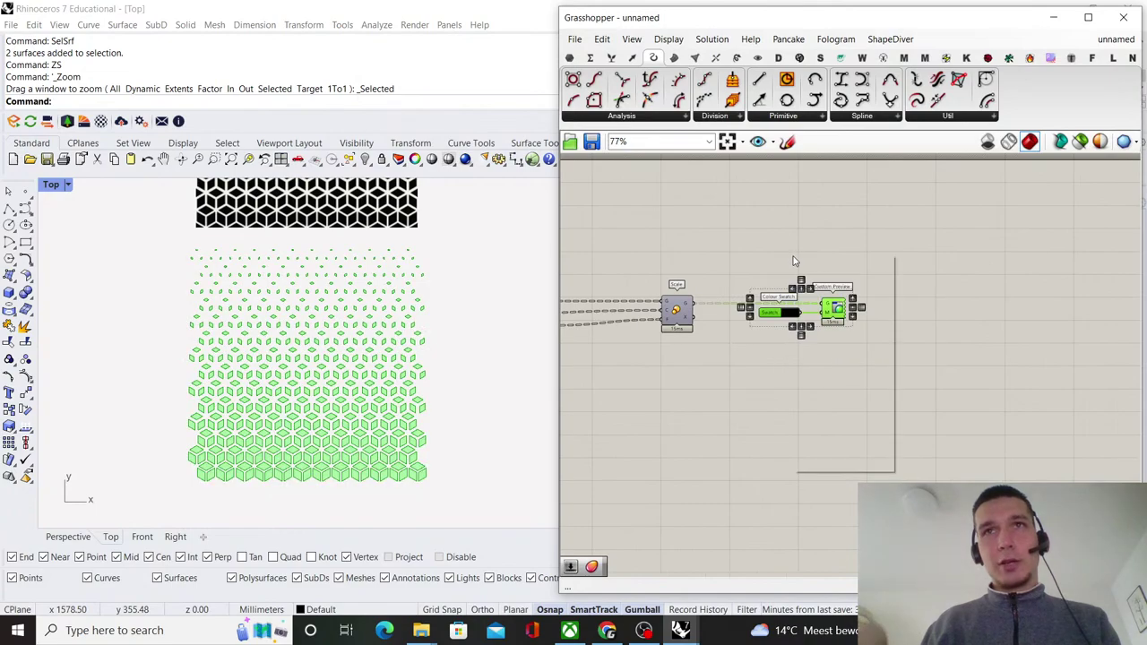
right_click(792, 255)
left_click(839, 361)
left_click_drag(816, 300, 964, 300)
left_click(930, 254)
- Move Deconstruct, Bounds, Construct Domain, its two sliders and Remap Numbers below the wire running from Area to Scale, and adjust Area's position
right_click_drag(663, 296, 988, 292)
scroll(784, 330, "up", 2)
scroll(896, 307, "down", 3)
scroll(1021, 286, "up", 2)
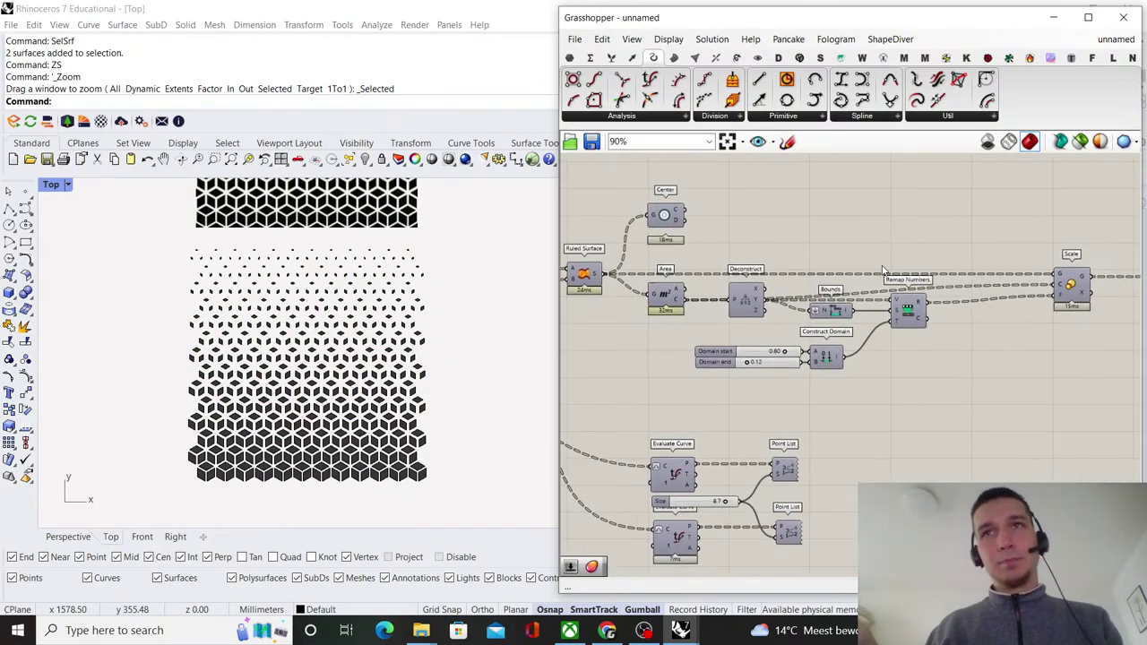
scroll(909, 336, "up", 2)
left_click_drag(961, 401, 685, 322)
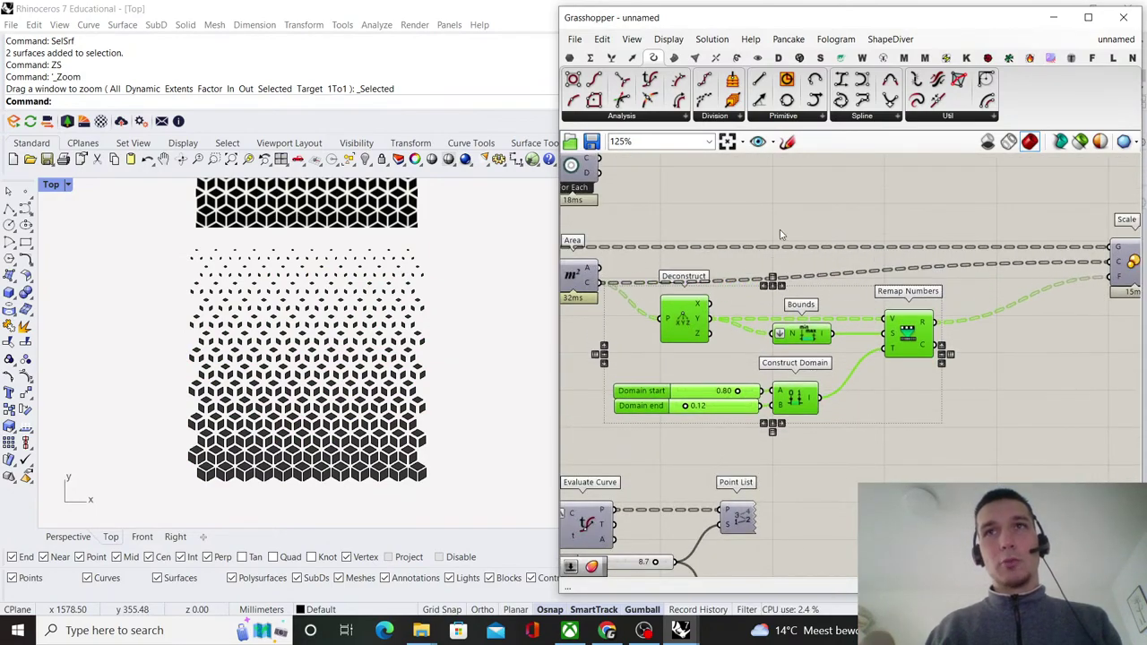
left_click(883, 222)
scroll(893, 224, "down", 2)
right_click_drag(892, 228, 918, 231)
mouse_move(680, 277)
left_mouse_down()
mouse_move(685, 256)
mouse_move(686, 268)
left_mouse_up()
left_click(869, 187)
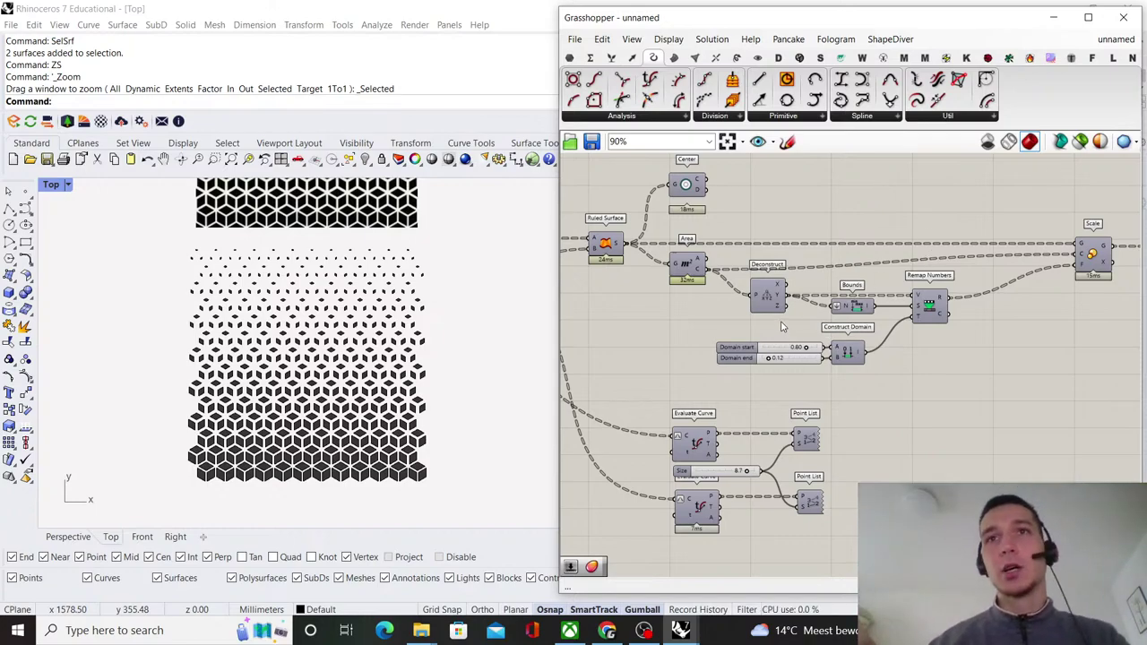
- Review the scaling part of the definition, minimize Grasshopper, and make Layer 01 the current layer in Rhino
scroll(744, 299, "down", 4)
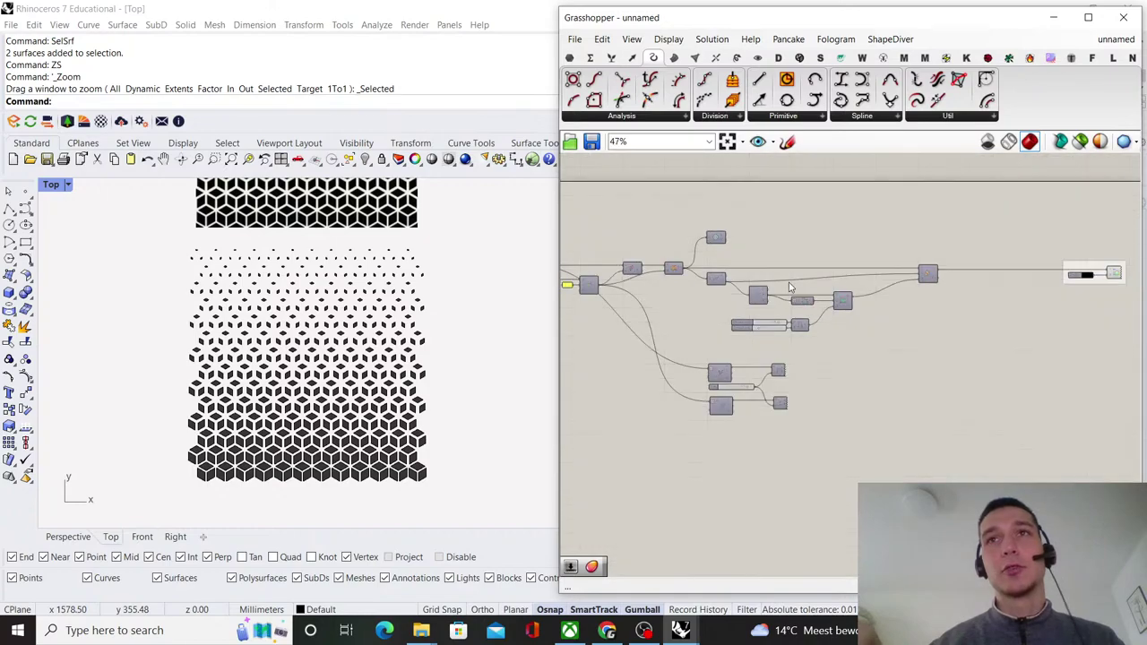
right_click_drag(866, 303, 818, 336)
scroll(817, 337, "up", 6)
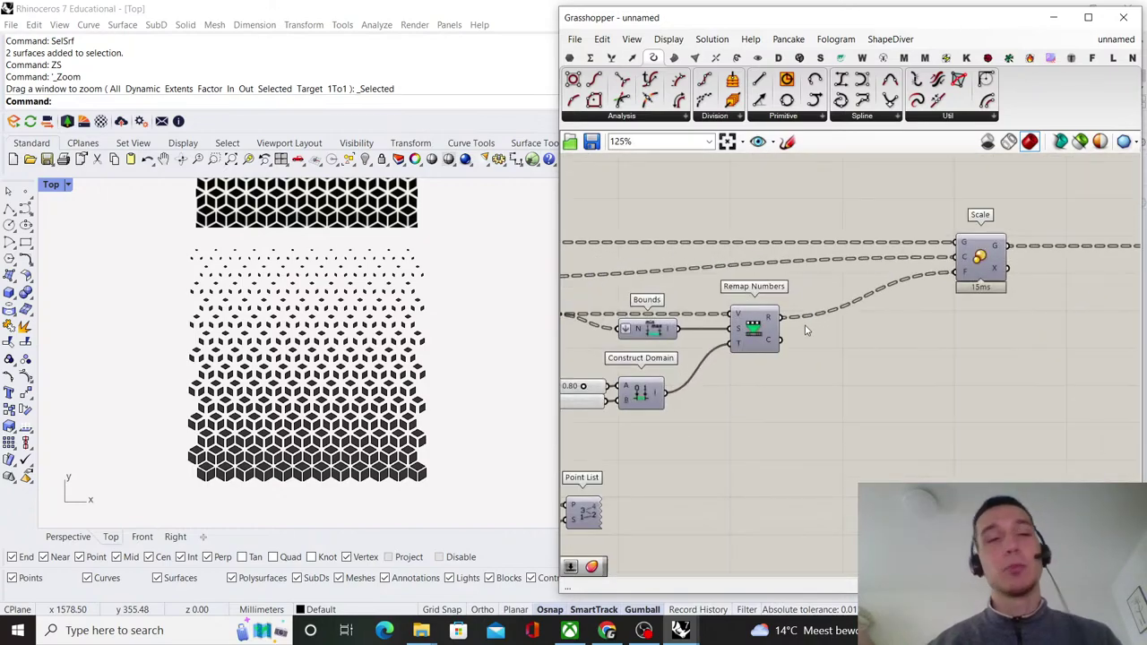
scroll(804, 331, "down", 3)
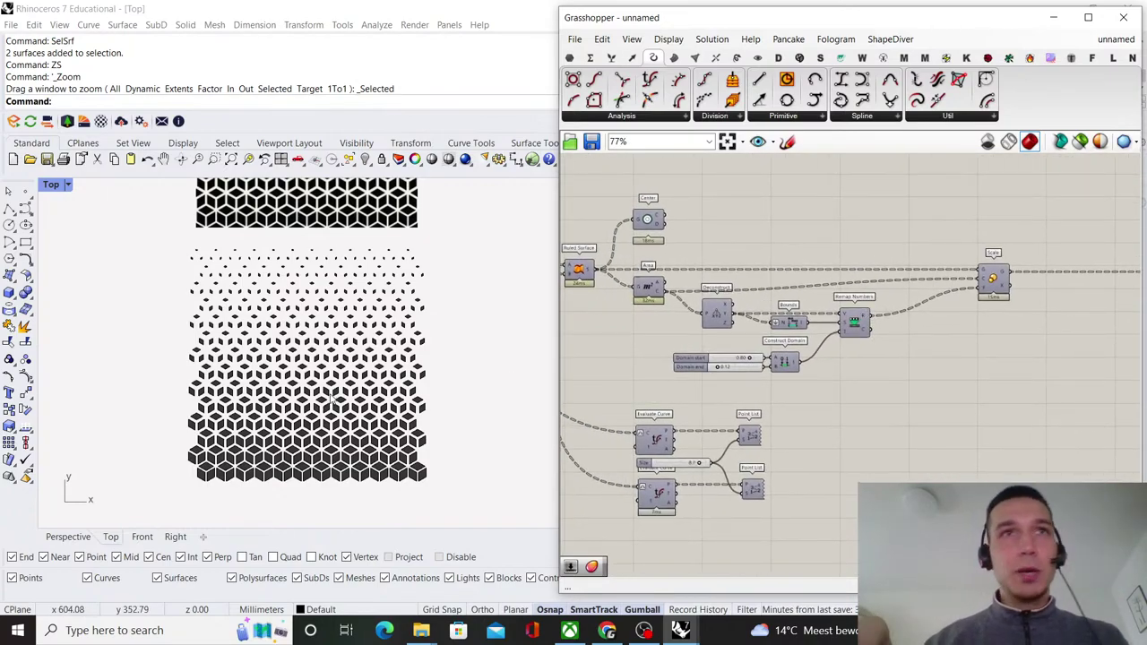
left_click(1054, 17)
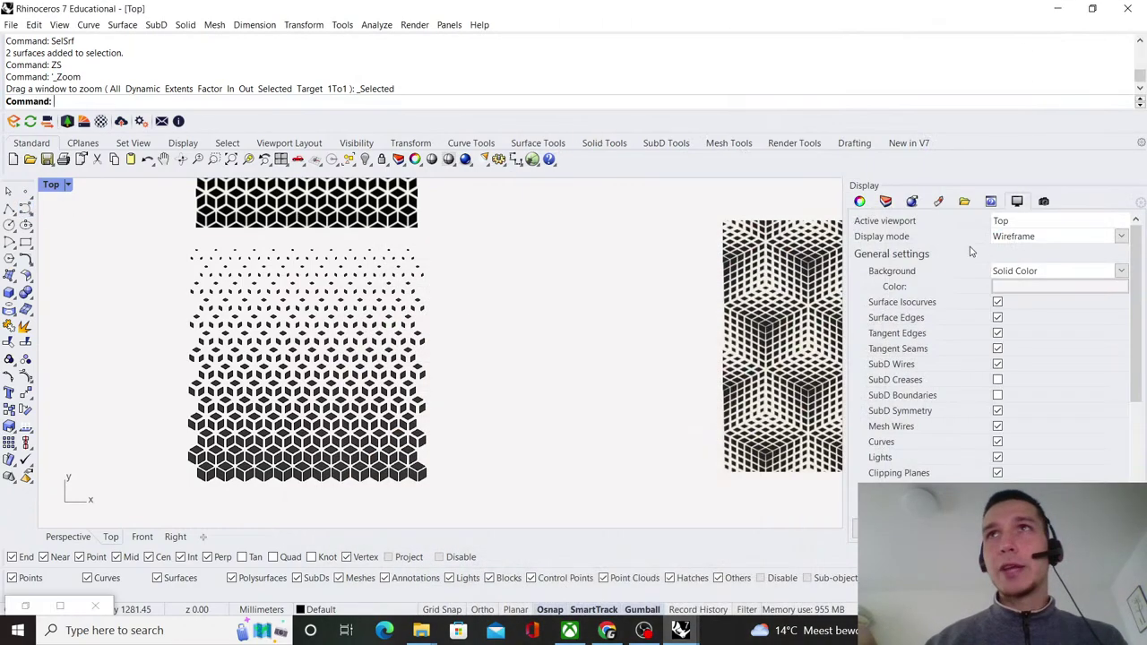
left_click(887, 202)
double_click(870, 273)
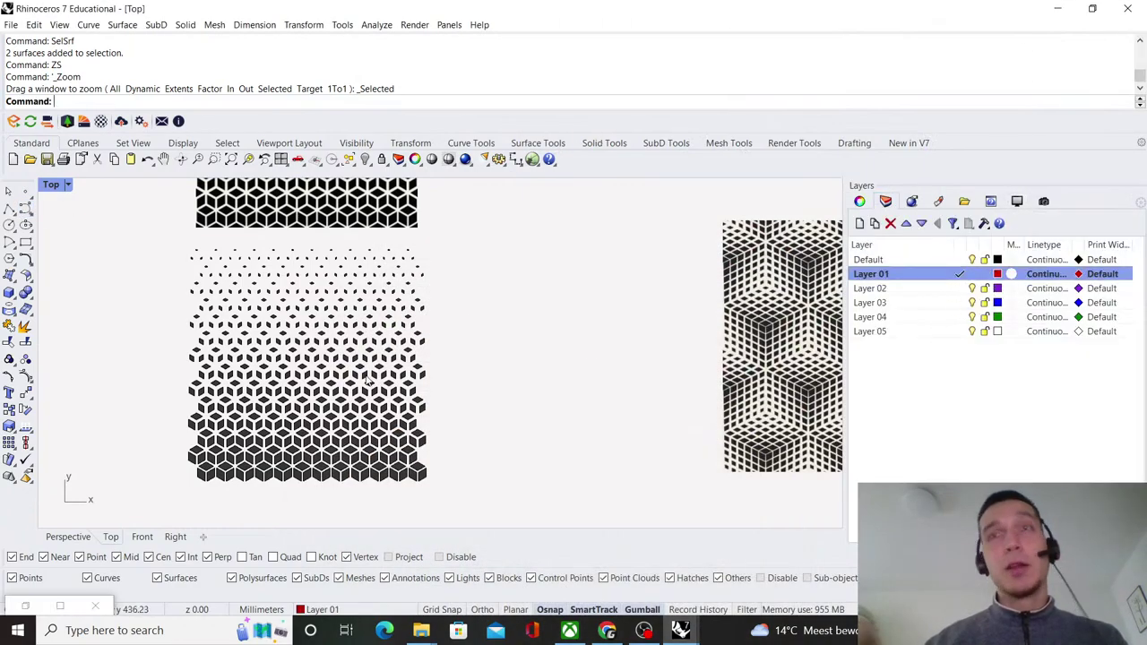
- Draw an open degree-3 control point curve with five points, snaking across the scaled rhombus pattern in the Top view
left_click(23, 209)
left_click(74, 353)
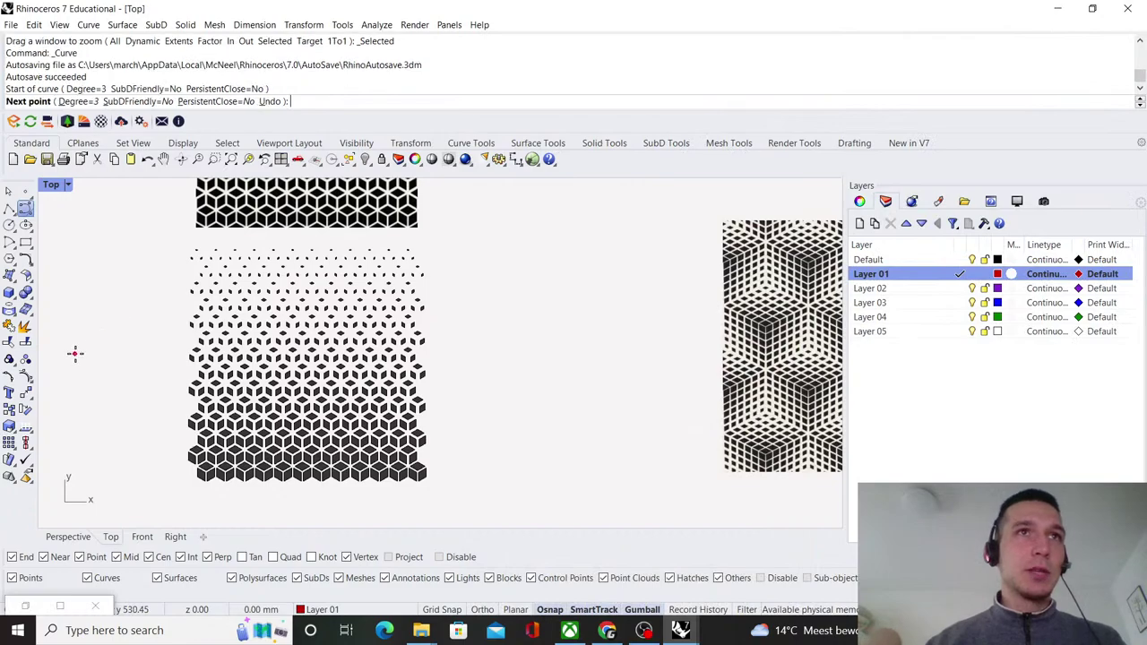
left_click(205, 255)
left_click(288, 384)
left_click(307, 493)
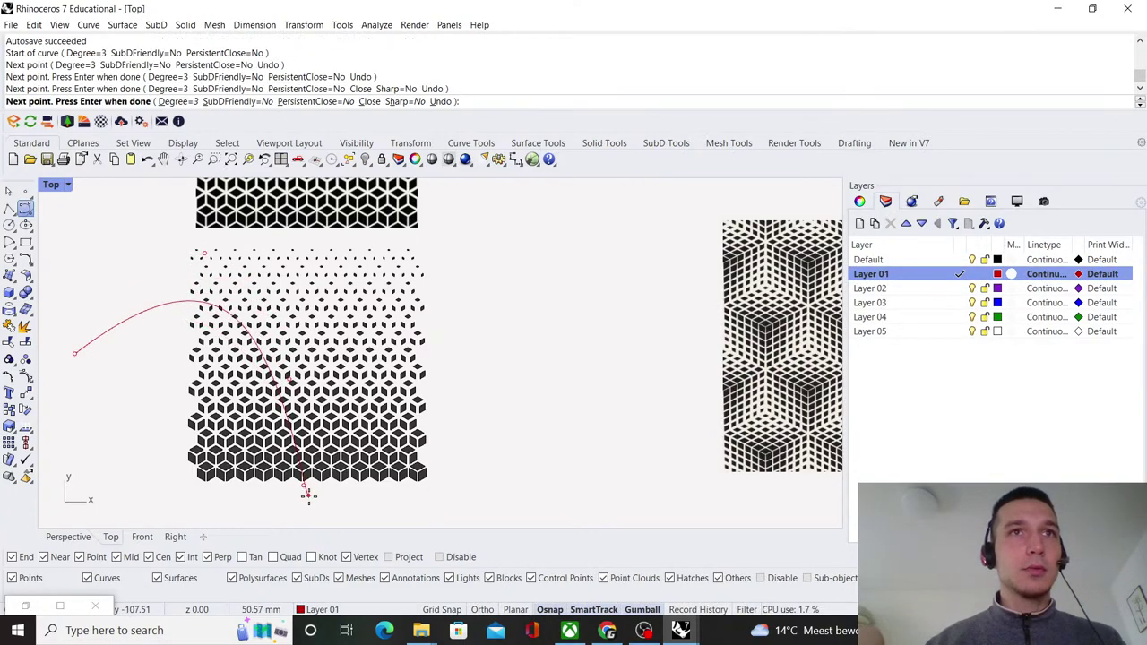
left_click(499, 371)
key("Return")
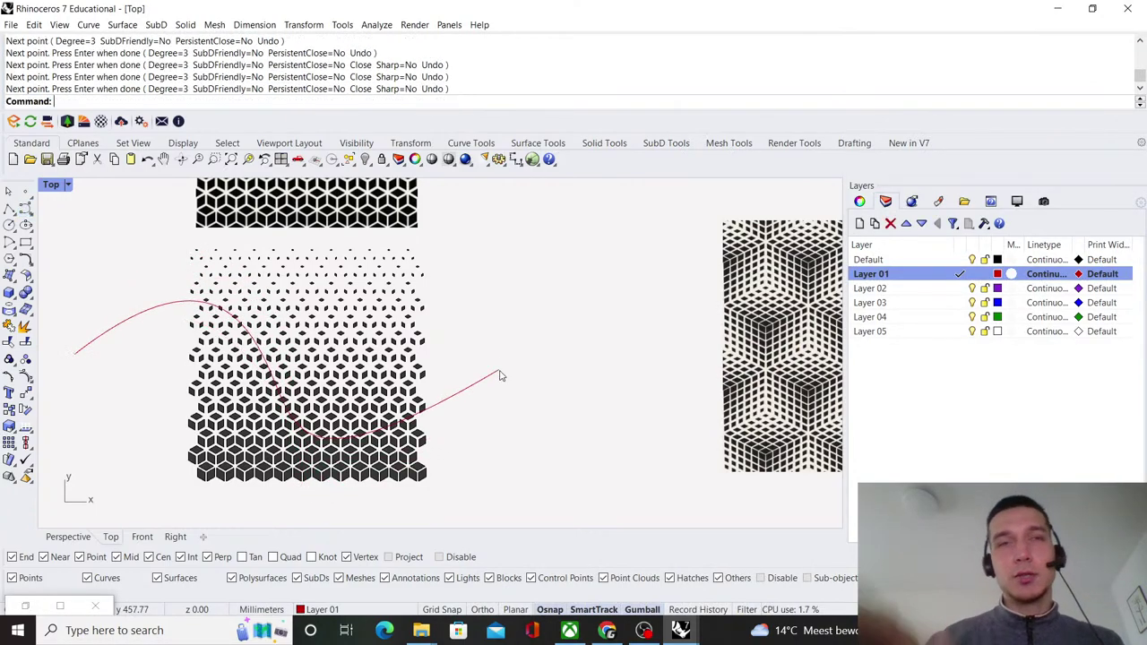
- Reshape the curve by moving its lower control point and extending its end point farther beyond the pattern
left_click(499, 372)
left_click_drag(285, 517, 348, 491)
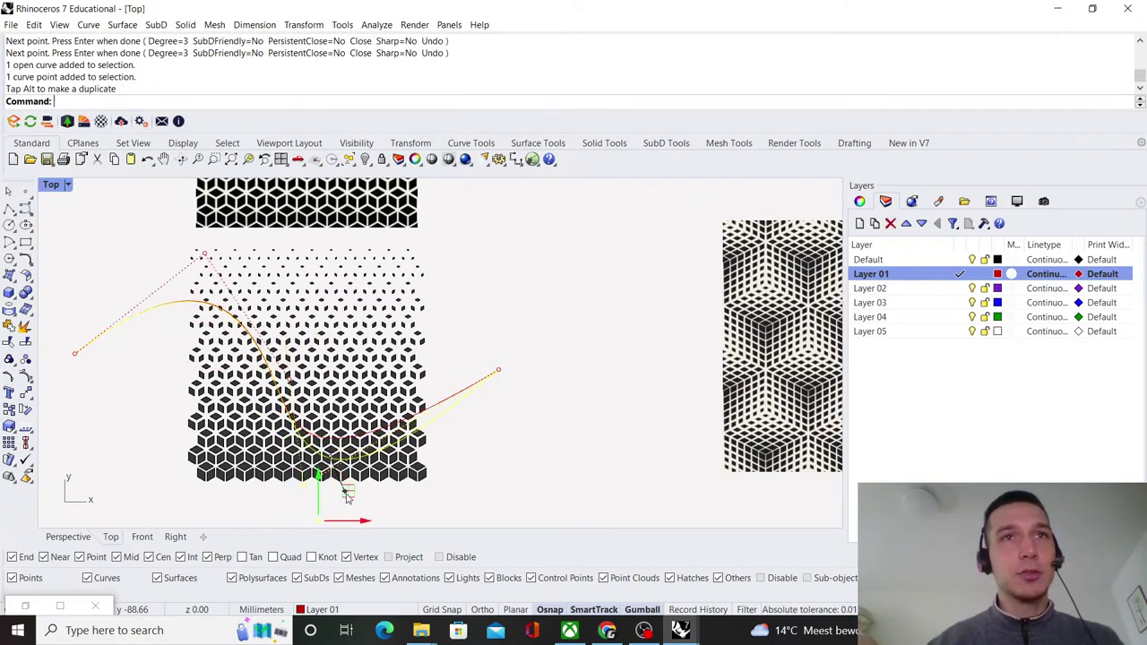
left_click(501, 372)
left_click(501, 372)
left_click_drag(529, 352, 589, 350)
left_click(318, 521)
left_click(318, 521)
left_click_drag(349, 491, 367, 454)
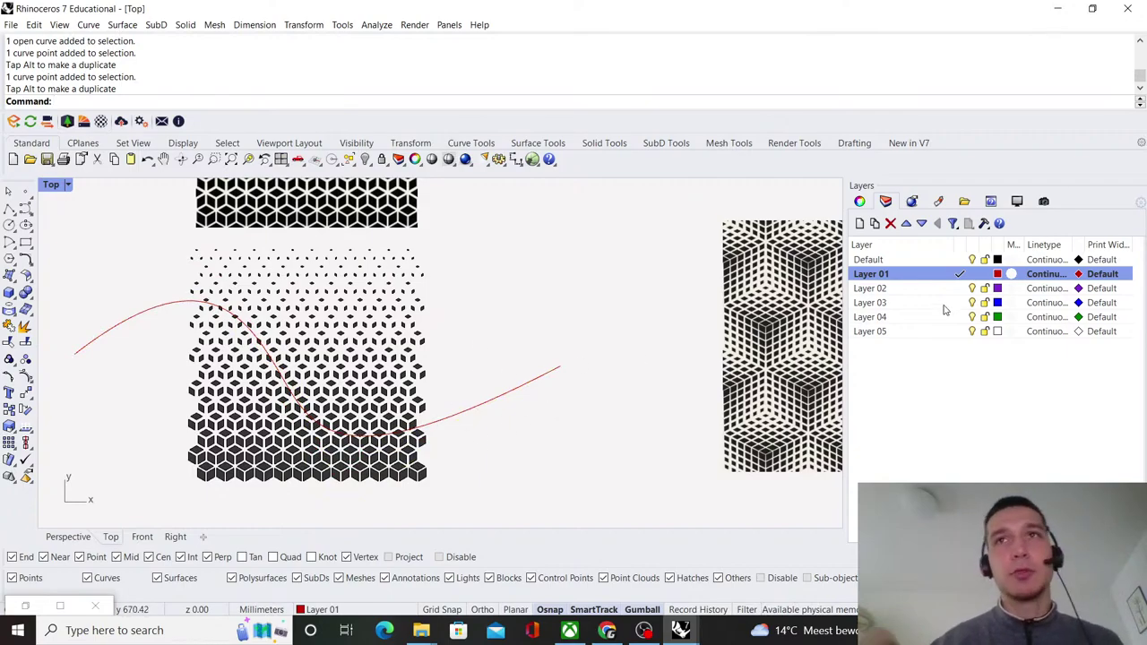
- Restore Grasshopper and move the Evaluate Curve and Point List components with their size slider lower, making room below the scaling components
left_click(29, 598)
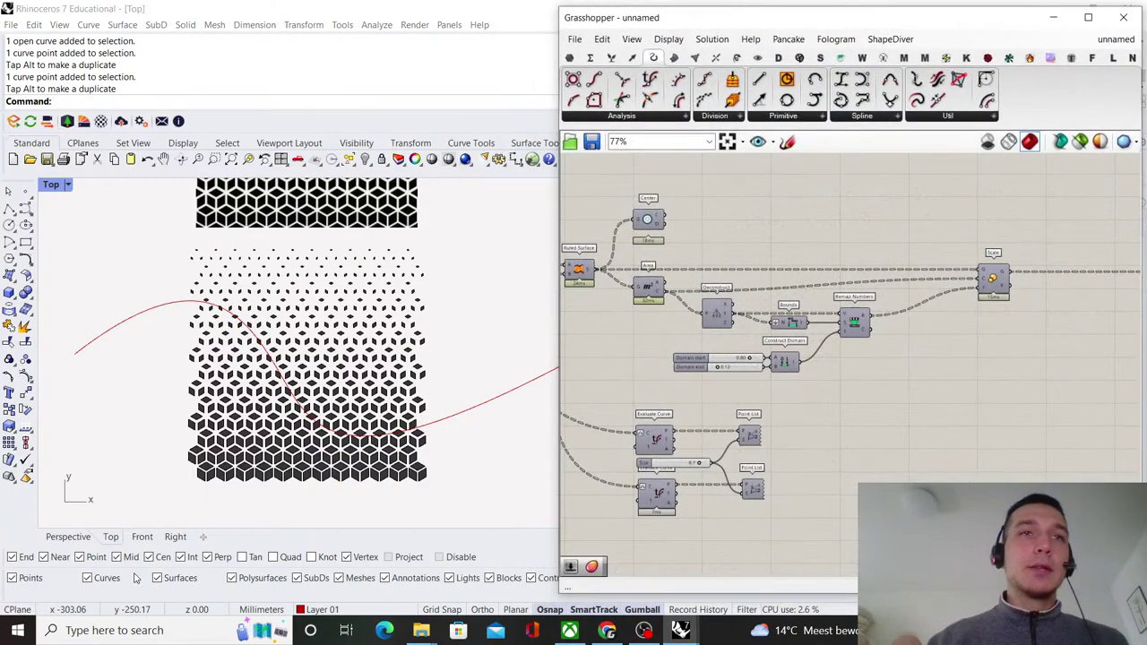
scroll(815, 350, "up", 2)
scroll(770, 301, "down", 4)
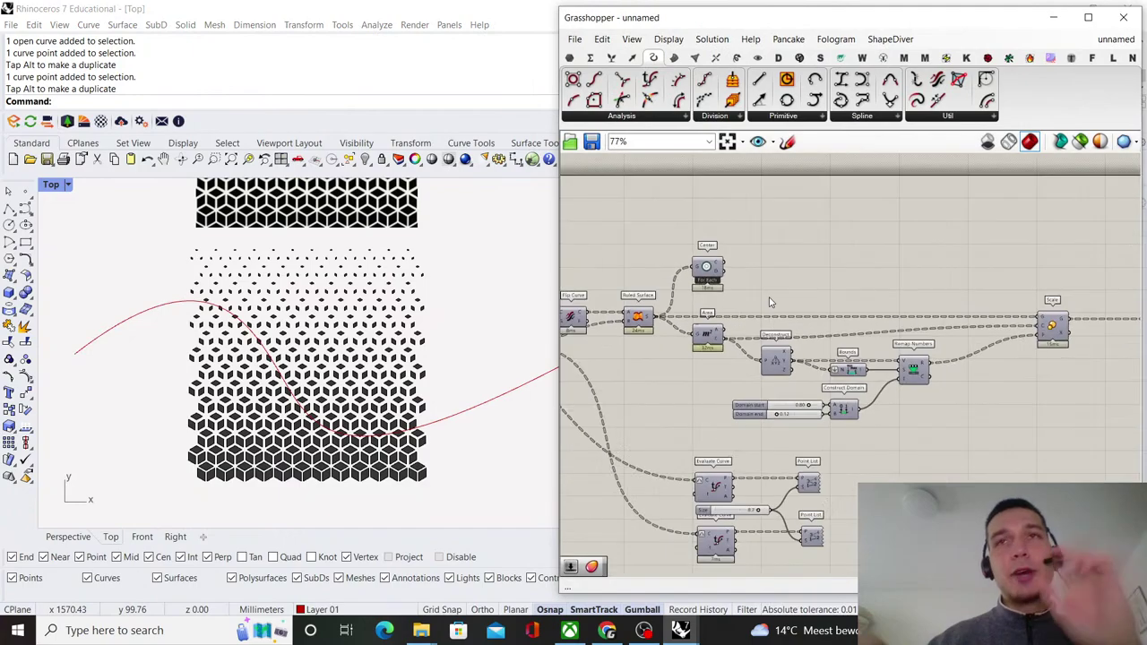
right_click_drag(770, 300, 841, 264)
scroll(820, 418, "up", 3)
left_click_drag(946, 475, 816, 355)
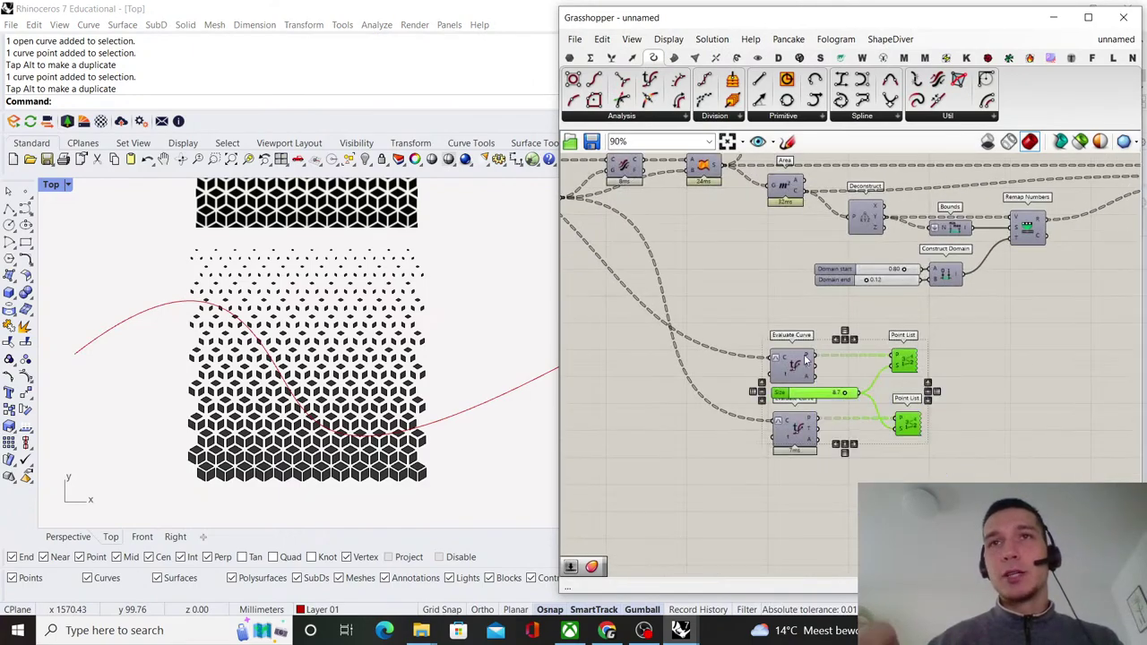
right_click_drag(784, 256, 784, 370)
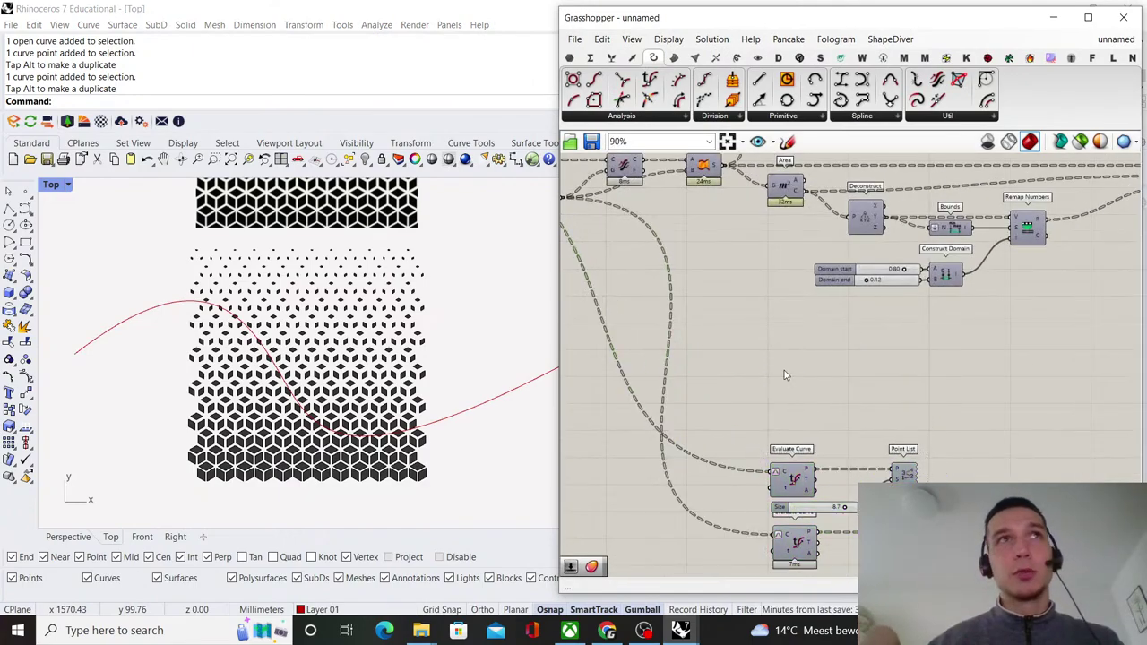
- Add a Curve parameter above the Evaluate Curve components and reference the red curve drawn across the pattern in it
double_click(784, 371)
type("curve")
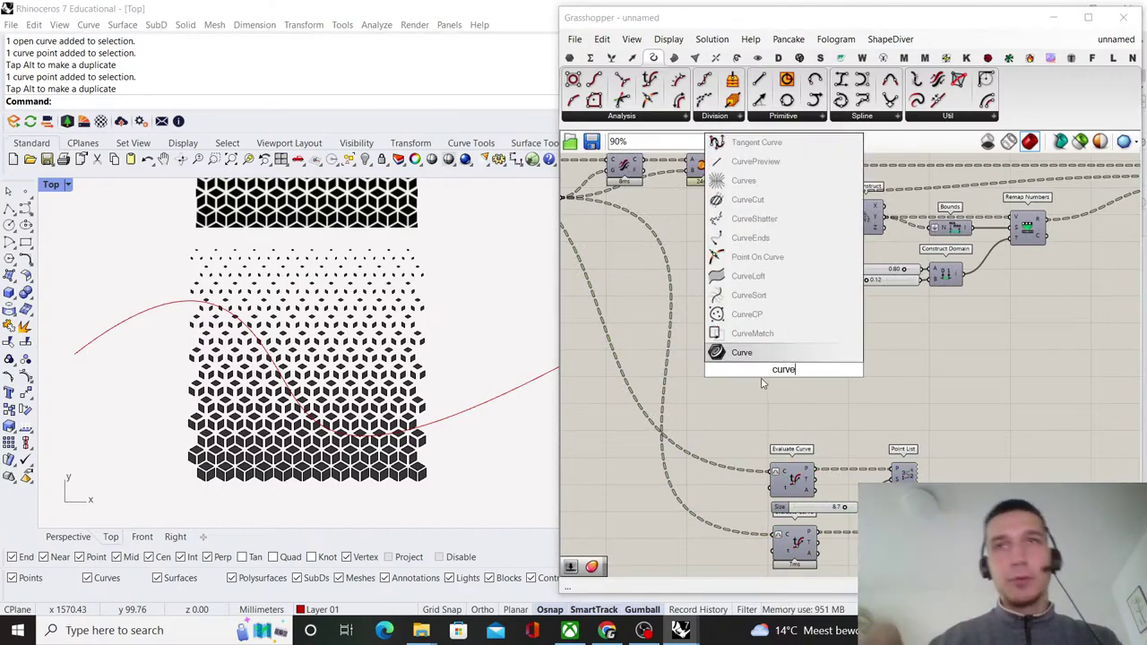
key("Return")
right_click(782, 367)
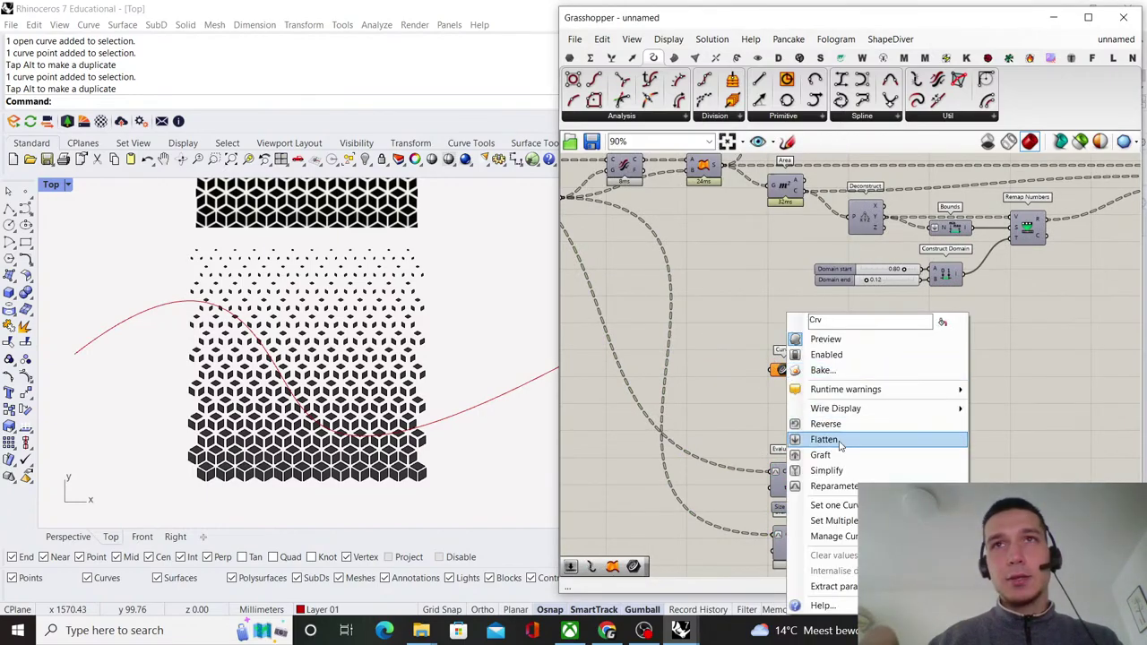
left_click(834, 505)
left_click(503, 403)
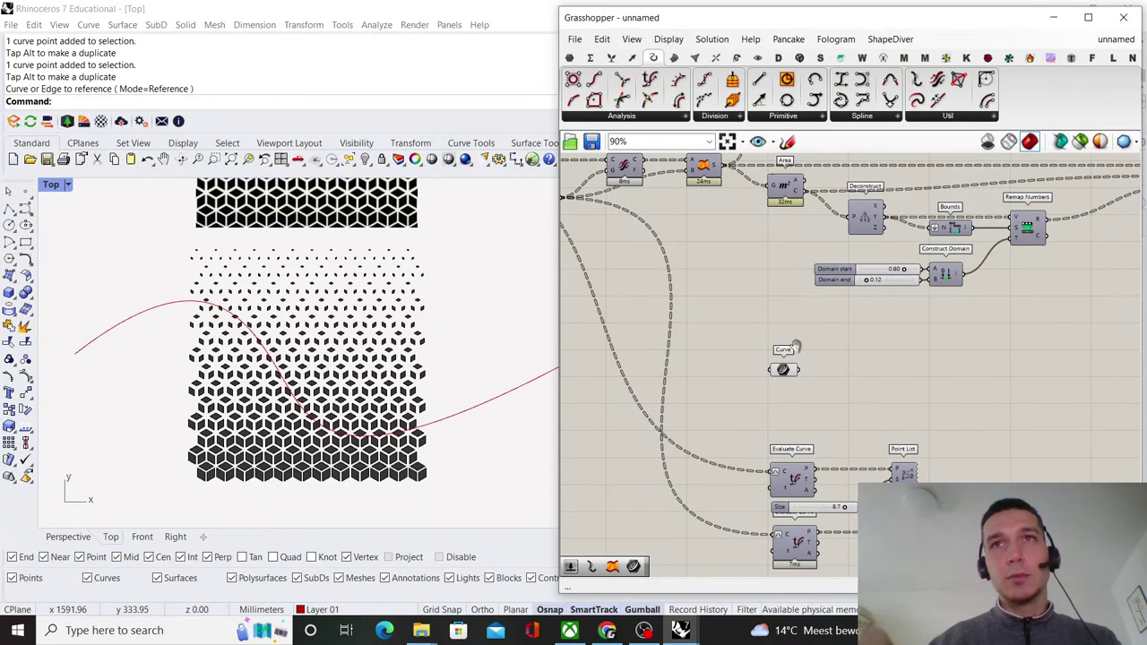
- Reposition the Curve parameter beneath Ruled Surface and keep it selected to highlight its referenced curve in the Top view
right_click_drag(796, 347, 699, 394)
scroll(699, 394, "up", 2)
left_click_drag(683, 425, 673, 426)
left_click(706, 394)
left_click(456, 359)
scroll(724, 371, "down", 5)
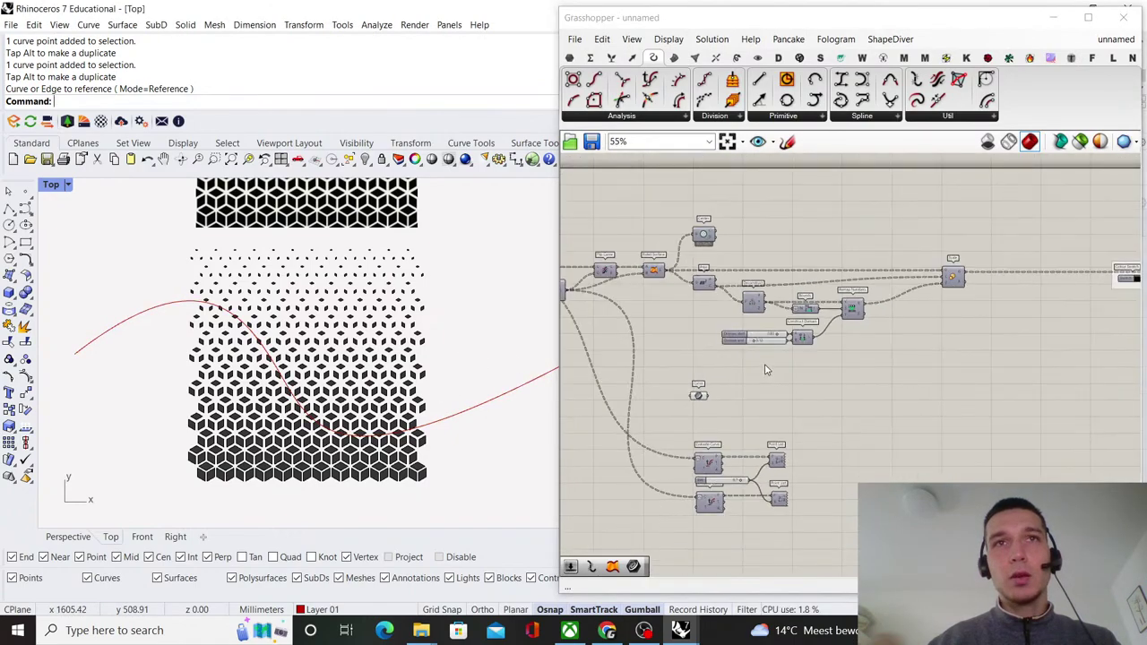
scroll(743, 398, "up", 5)
left_click(684, 425)
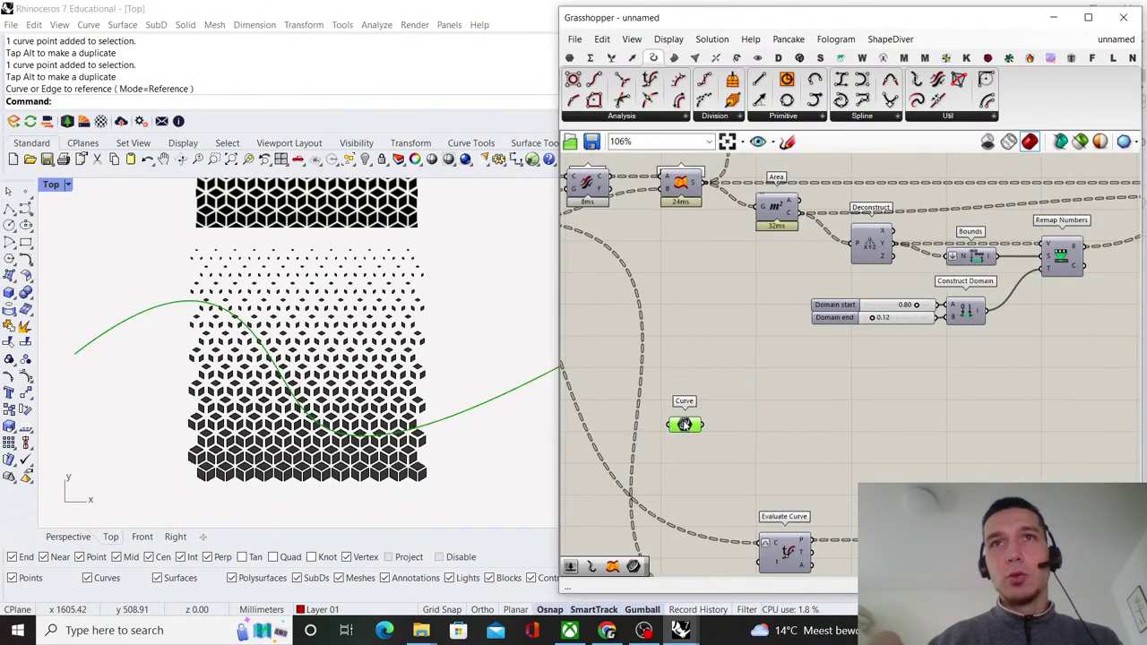
- Add a Pull Point component beside the Curve parameter and connect the curve to its geometry input
left_click_drag(685, 425, 674, 407)
double_click(854, 410)
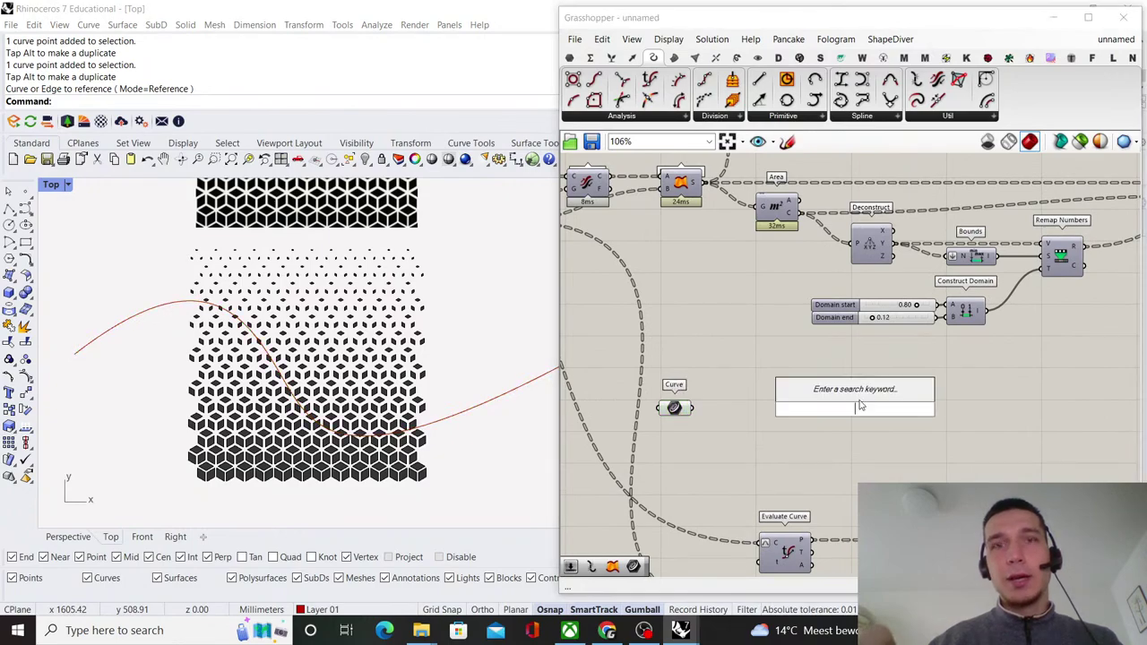
type("pull point")
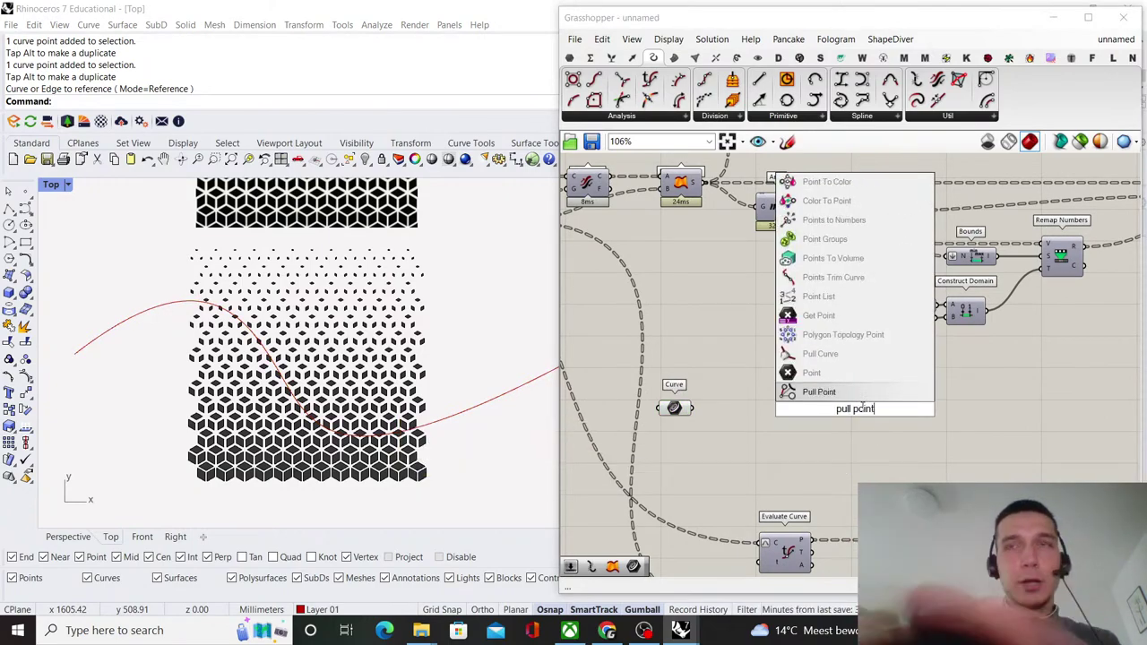
key("Return")
left_click_drag(695, 408, 835, 416)
- Connect the Area component's centroid output to Pull Point's point input
scroll(869, 405, "down", 3)
scroll(864, 302, "up", 3)
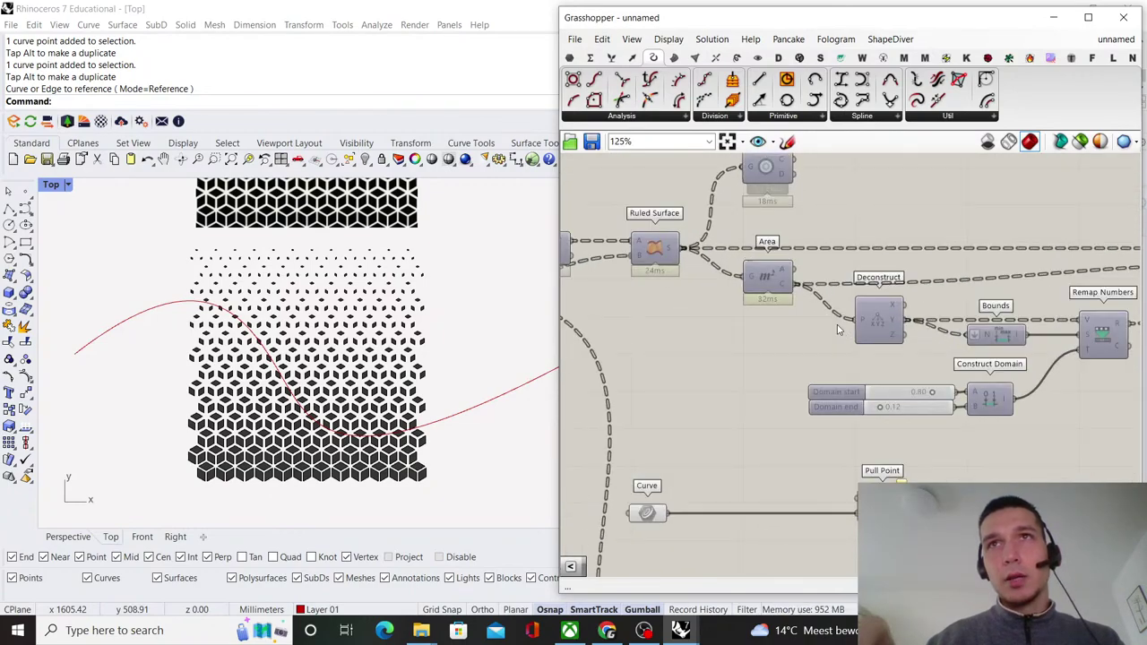
left_click_drag(815, 317, 857, 498)
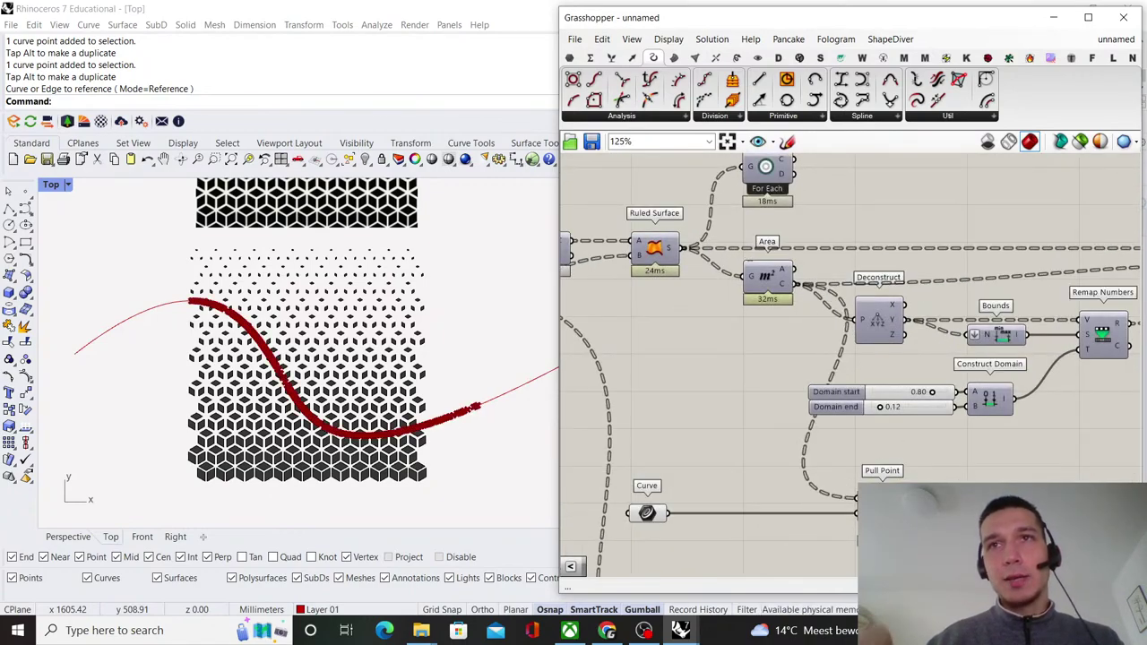
mouse_move(867, 320)
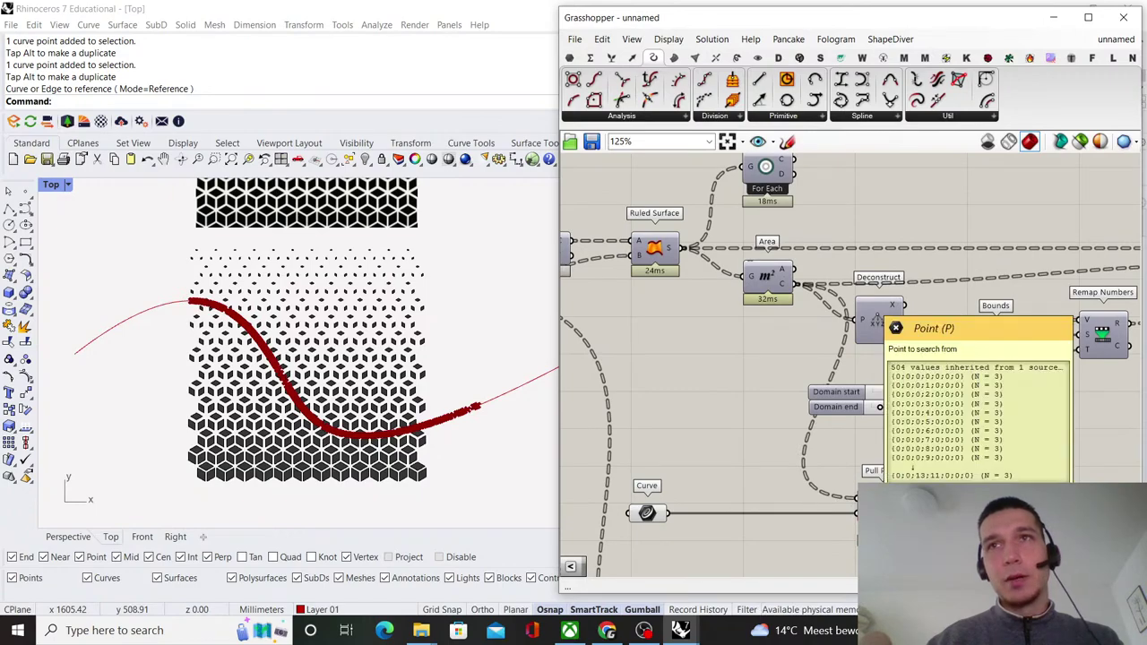
- Examine the Pull Point component's connections and its distance output
scroll(862, 498, "down", 2)
right_click_drag(845, 475, 722, 402)
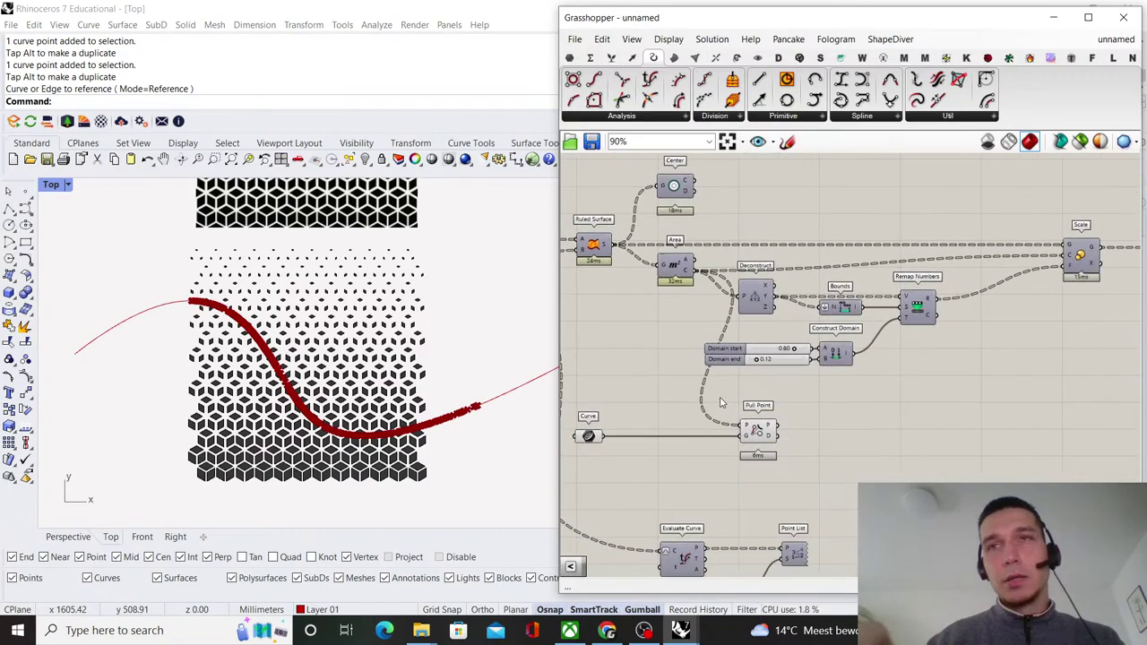
scroll(748, 414, "up", 3)
left_click_drag(745, 437, 741, 436)
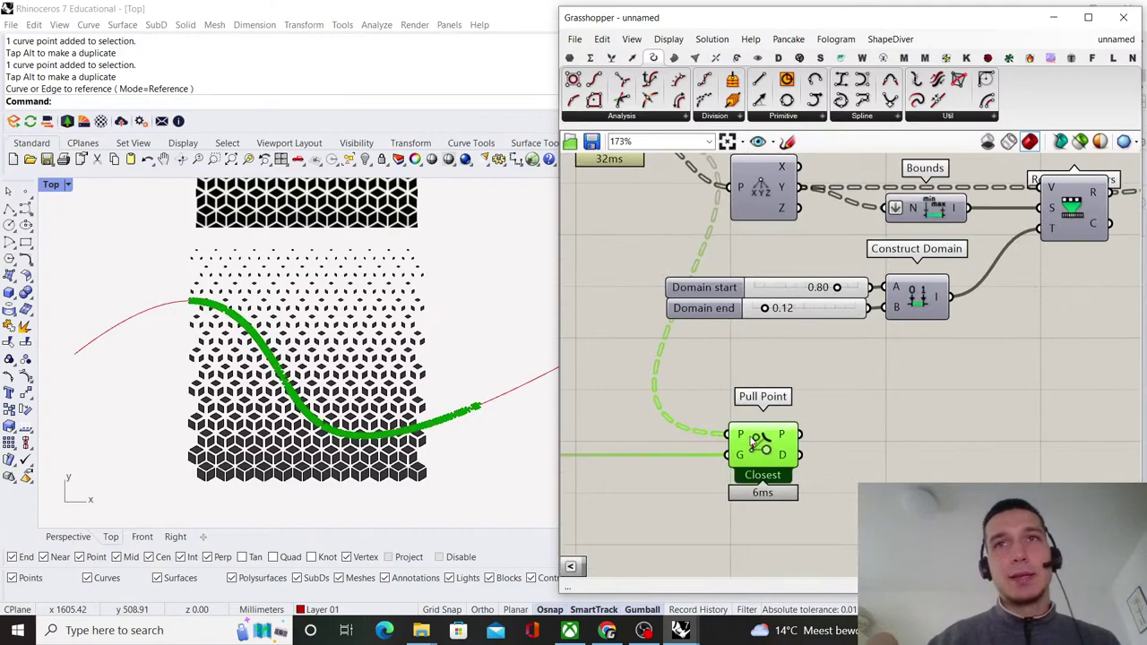
left_click(705, 392)
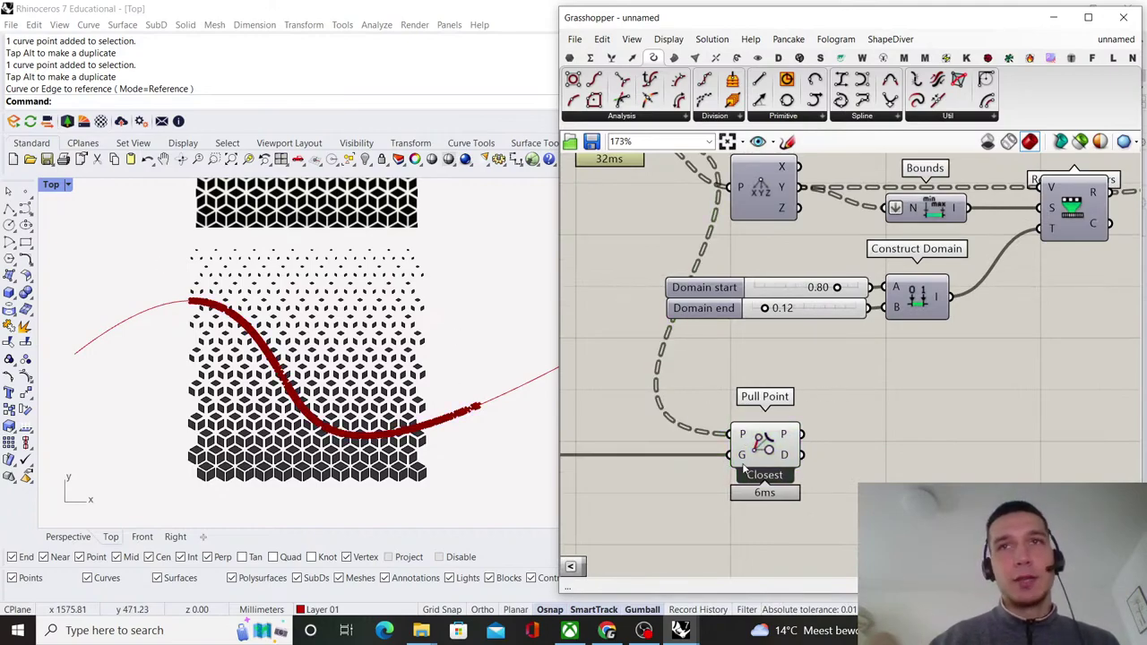
scroll(854, 374, "down", 6)
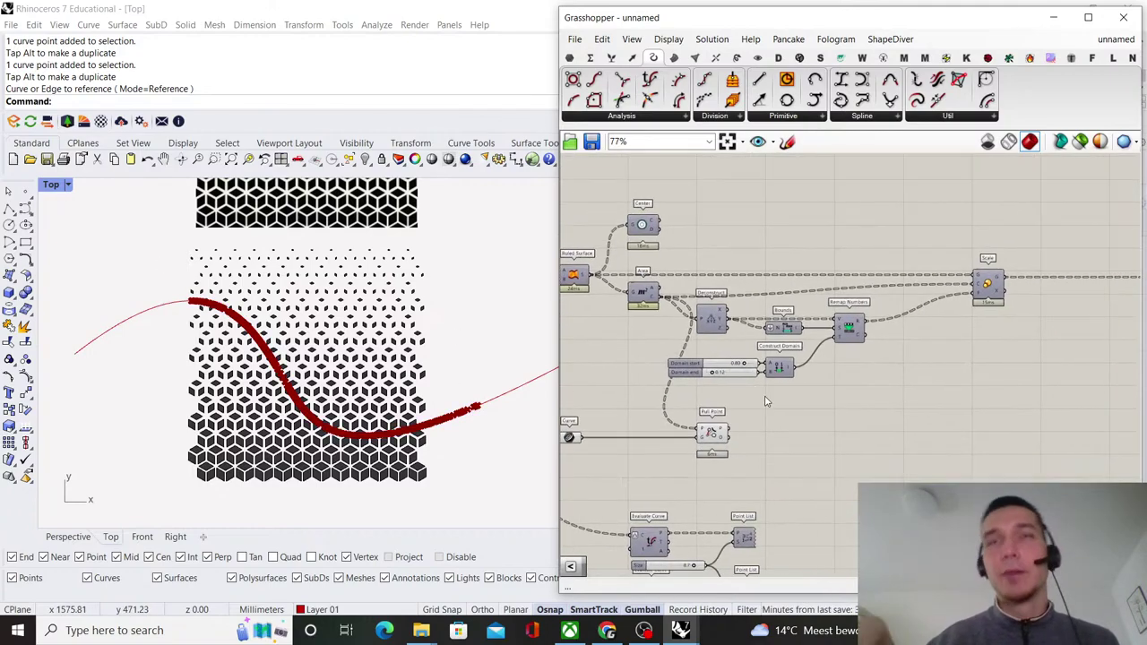
scroll(825, 394, "up", 4)
mouse_move(736, 429)
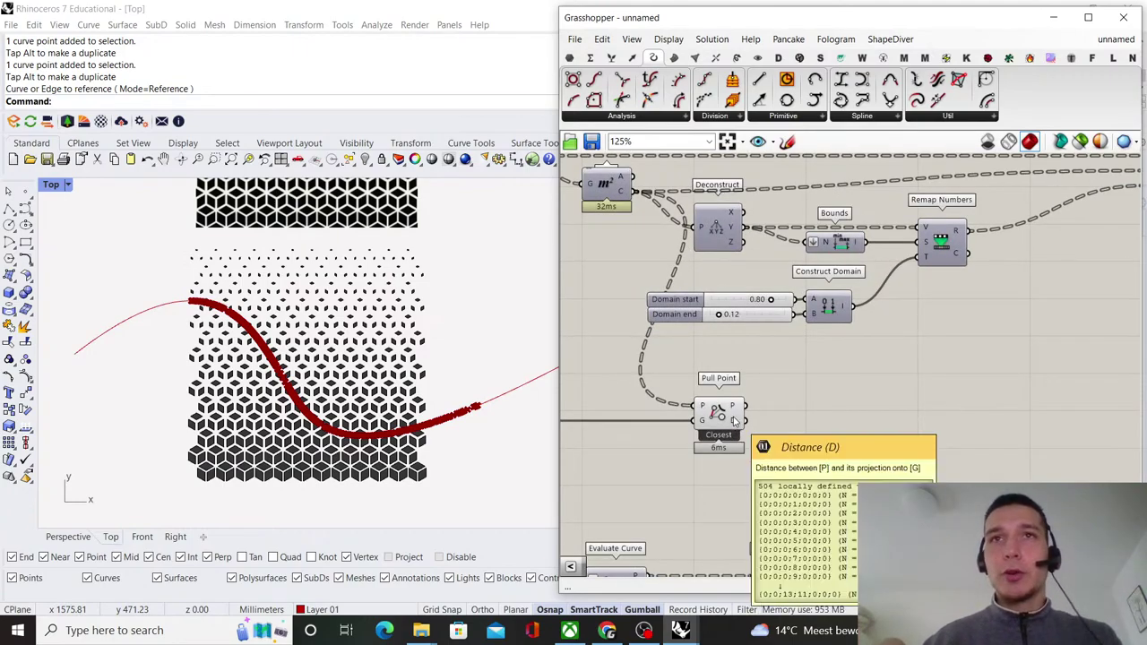
- Move the Scale component closer to the Colour Swatch to free up canvas space
scroll(749, 428, "down", 2)
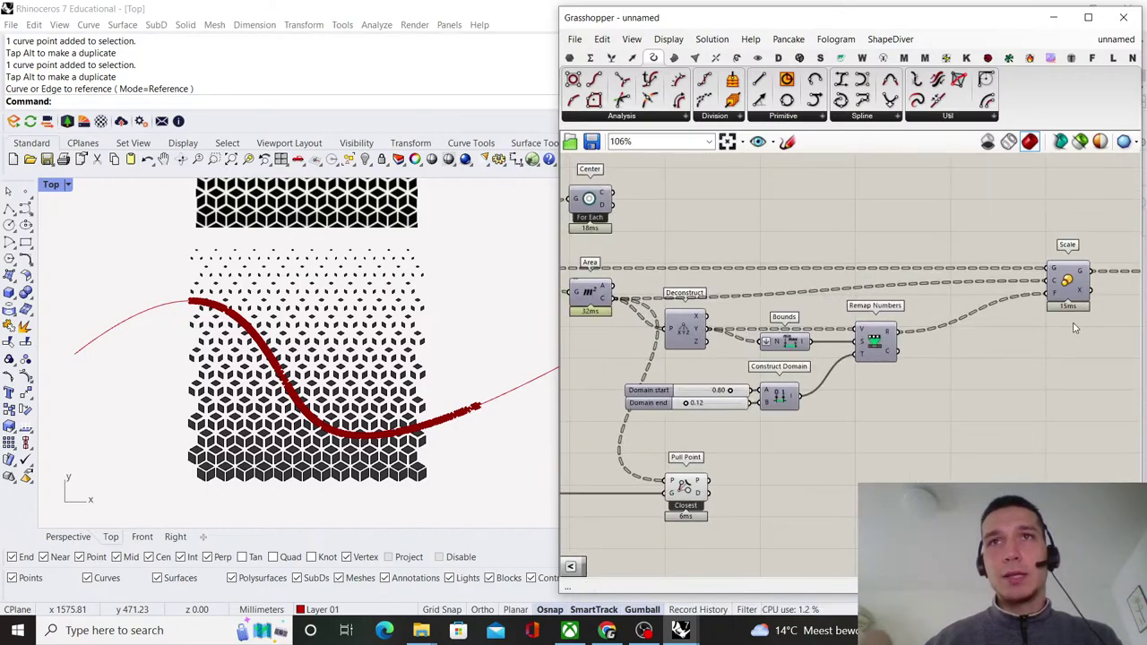
scroll(957, 321, "down", 4)
right_click_drag(963, 318, 688, 334)
scroll(737, 292, "up", 5)
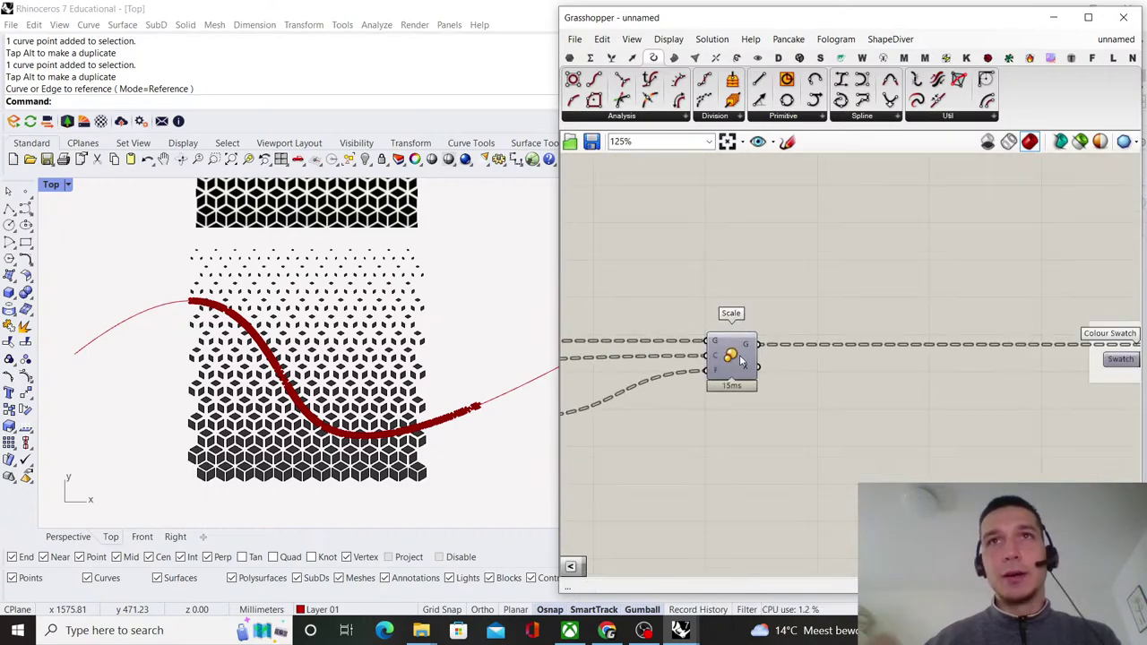
left_click_drag(744, 355, 967, 356)
left_click(1000, 289)
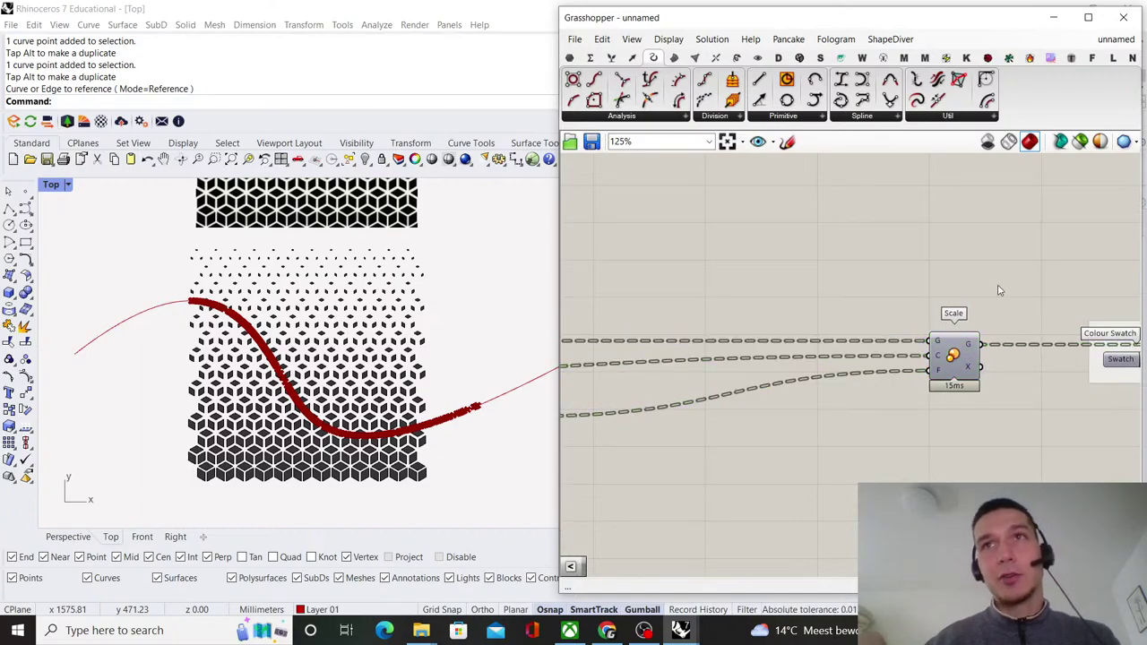
- Add a List Normalizer component after Pull Point and feed it the distance output
scroll(986, 291, "down", 5)
right_click_drag(842, 304, 892, 264)
scroll(731, 384, "up", 5)
mouse_move(755, 394)
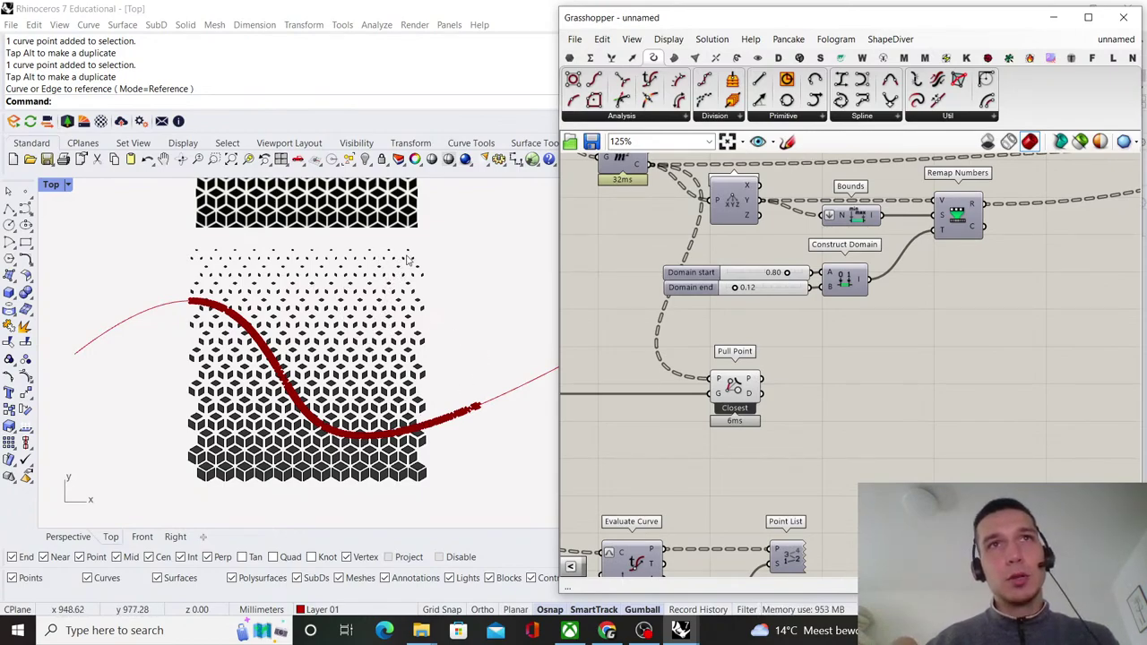
scroll(745, 386, "down", 2)
right_click_drag(873, 371, 781, 385)
scroll(757, 379, "up", 1)
double_click(810, 398)
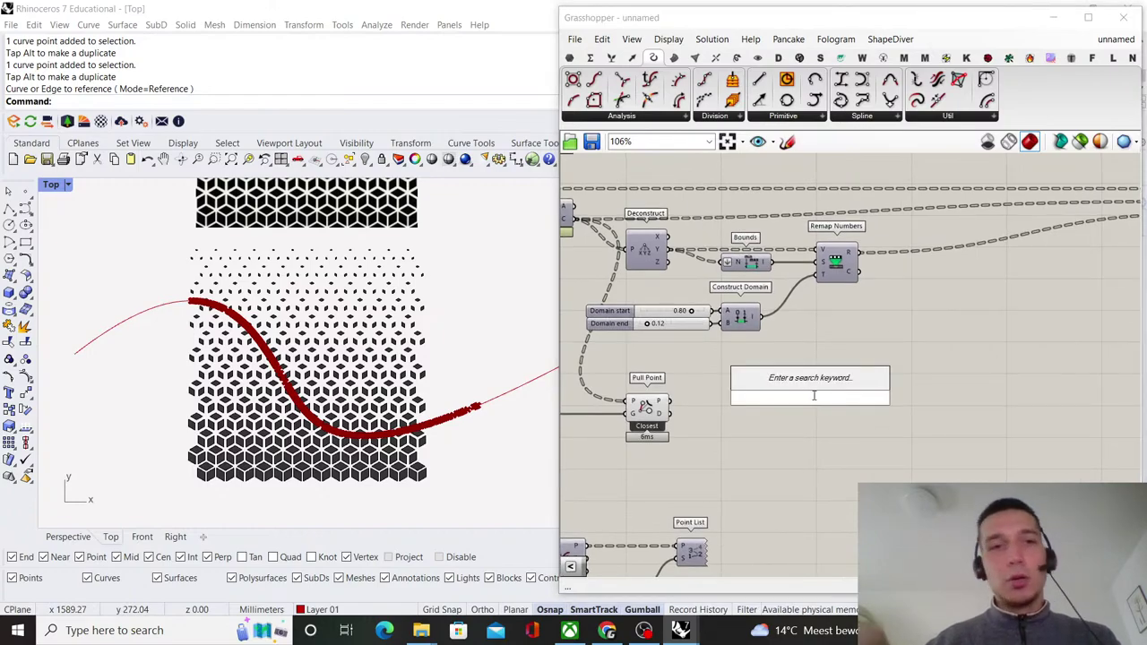
type("normalizer")
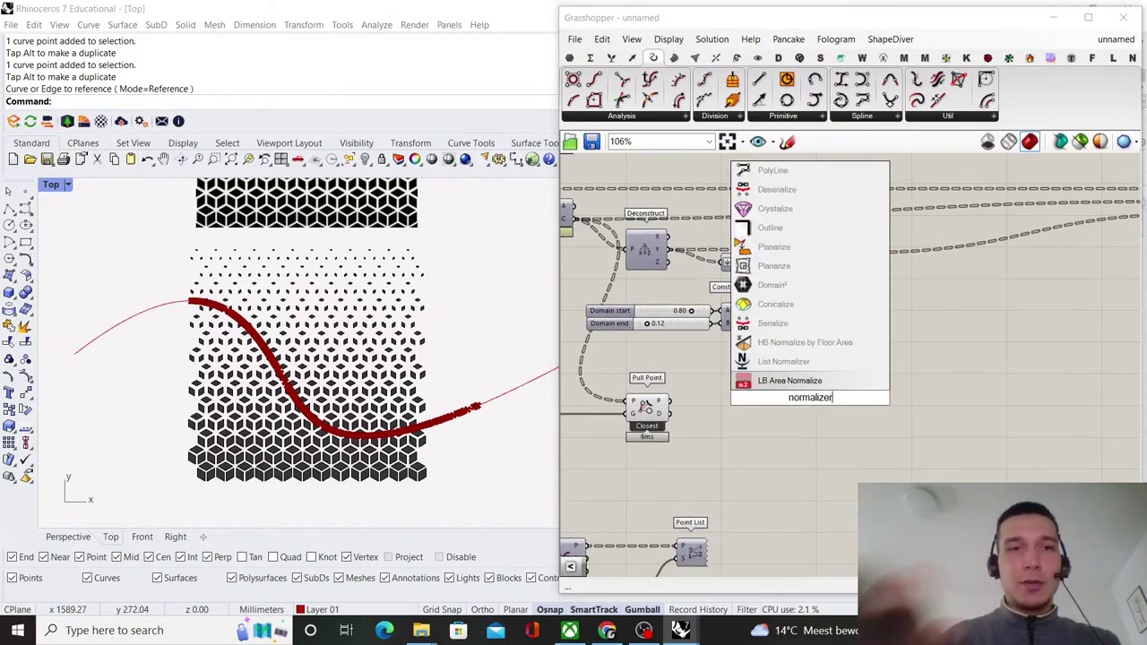
key("Return")
left_click_drag(766, 397, 741, 414)
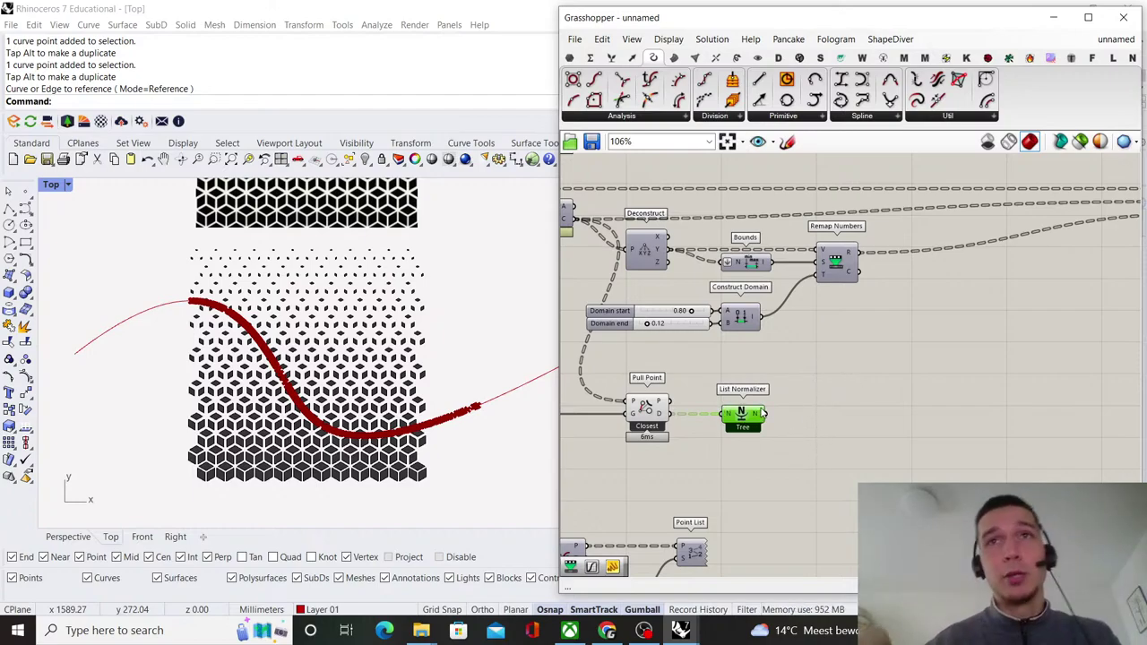
- Add a Graph Mapper after the List Normalizer and connect the normalized values to its input
scroll(760, 412, "up", 4)
scroll(751, 431, "down", 6)
scroll(792, 390, "up", 4)
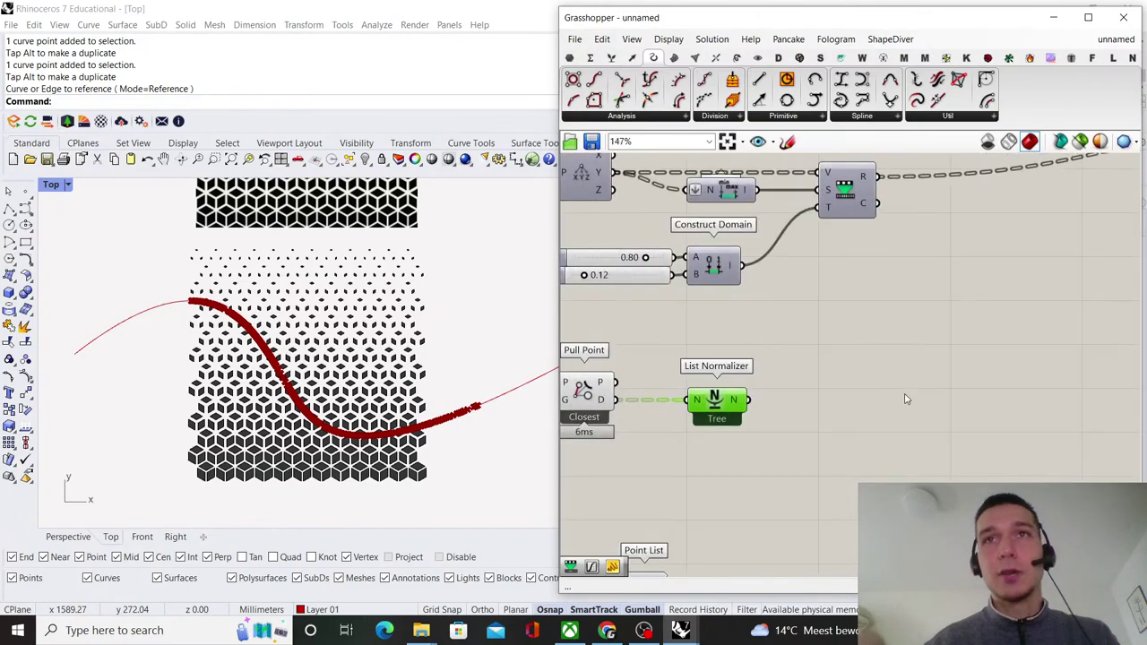
double_click(905, 399)
type("grap")
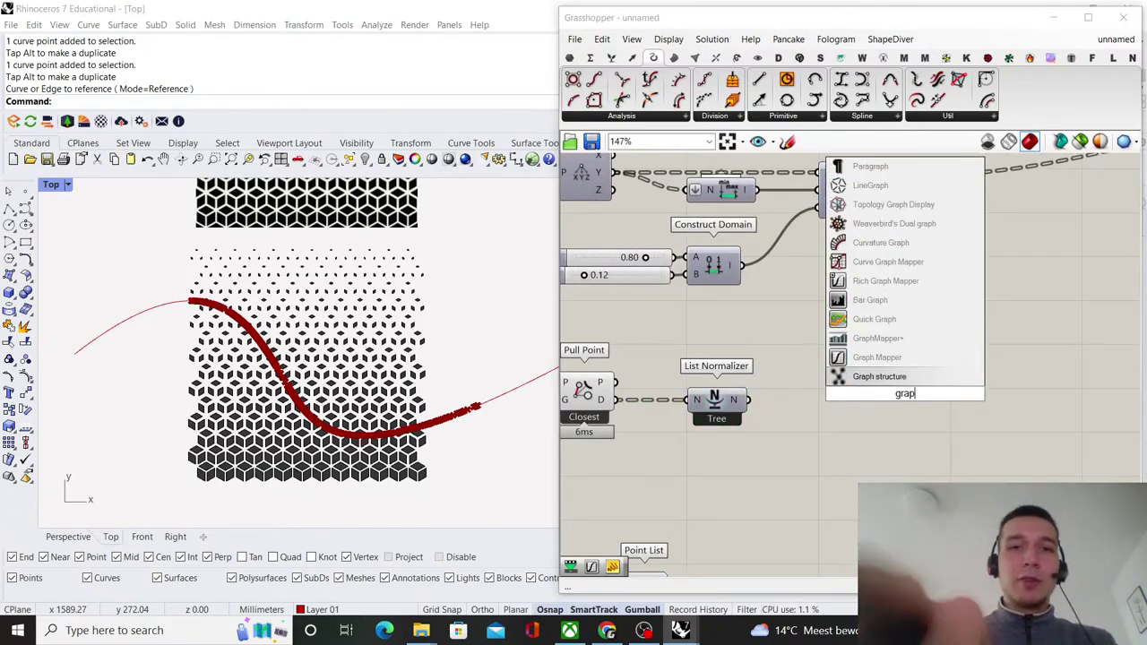
type("h mapper")
key("Return")
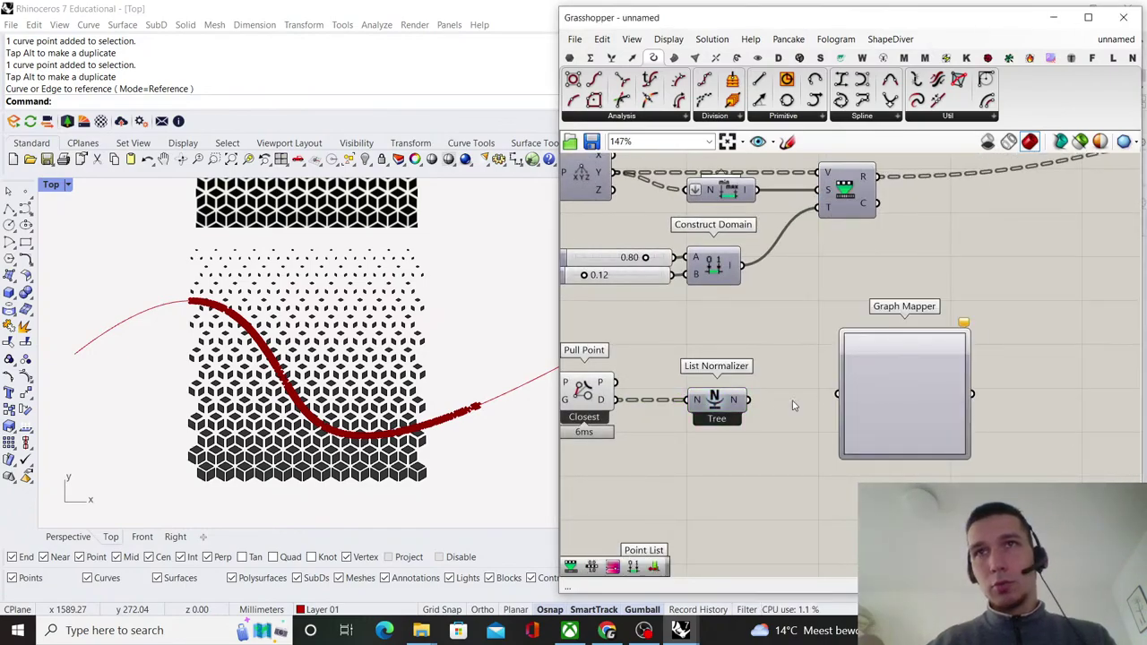
left_click_drag(873, 385, 856, 392)
scroll(856, 391, "down", 2)
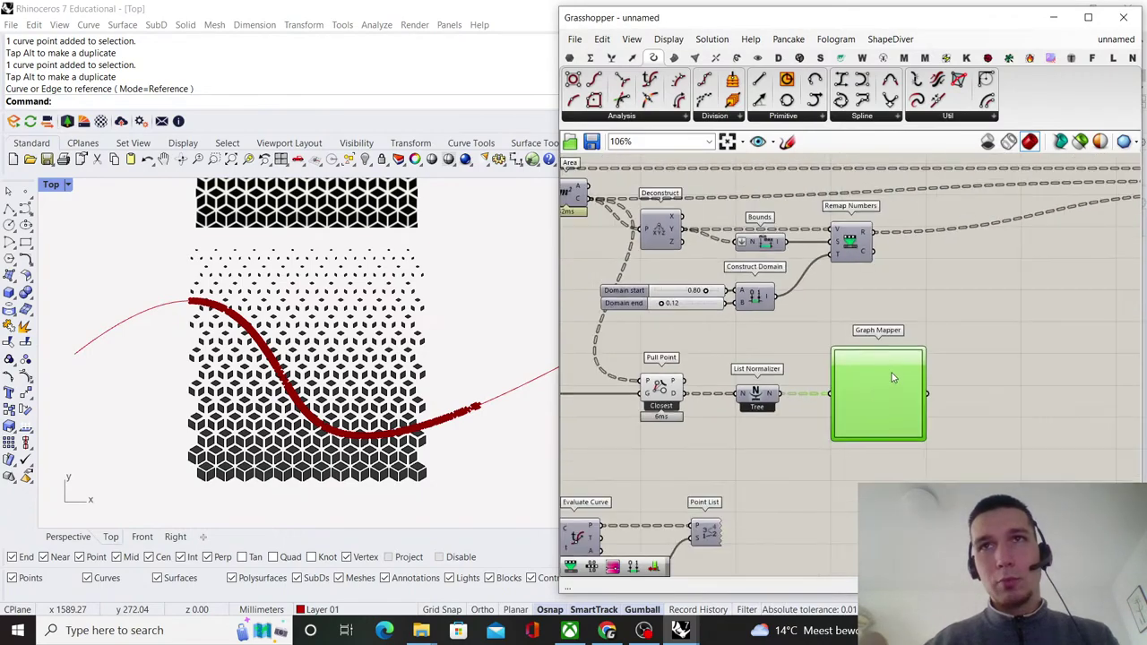
- Shift the Bounds, Construct Domain, Remap Numbers and domain slider group towards the Scale component
scroll(811, 403, "down", 4)
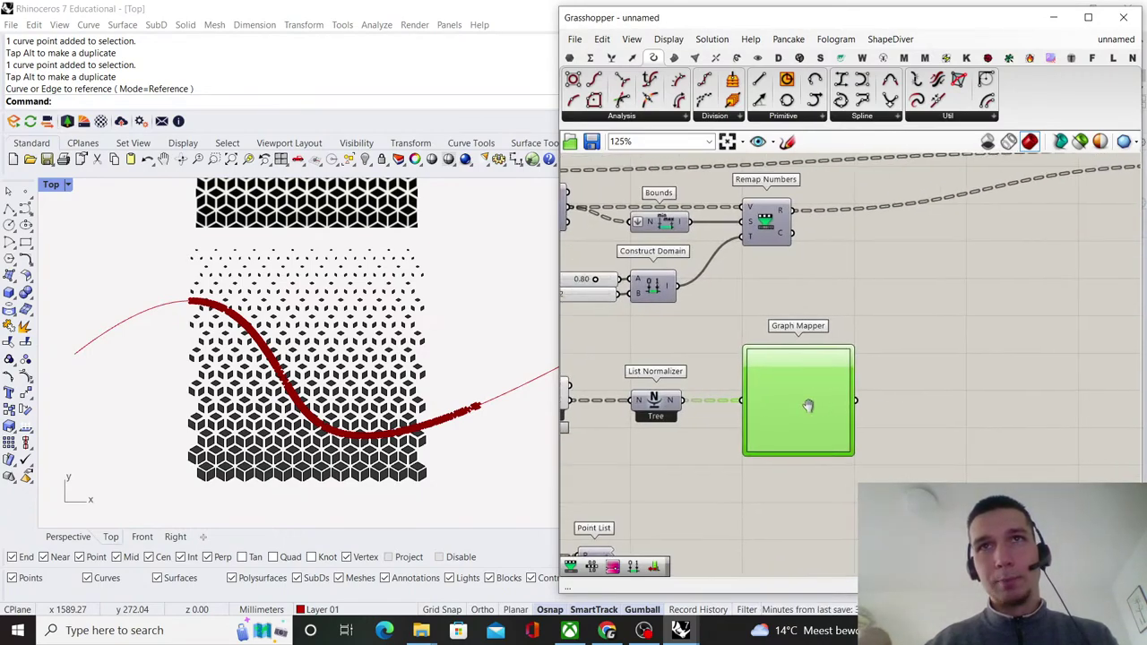
left_click(805, 342)
left_click_drag(804, 342, 598, 266)
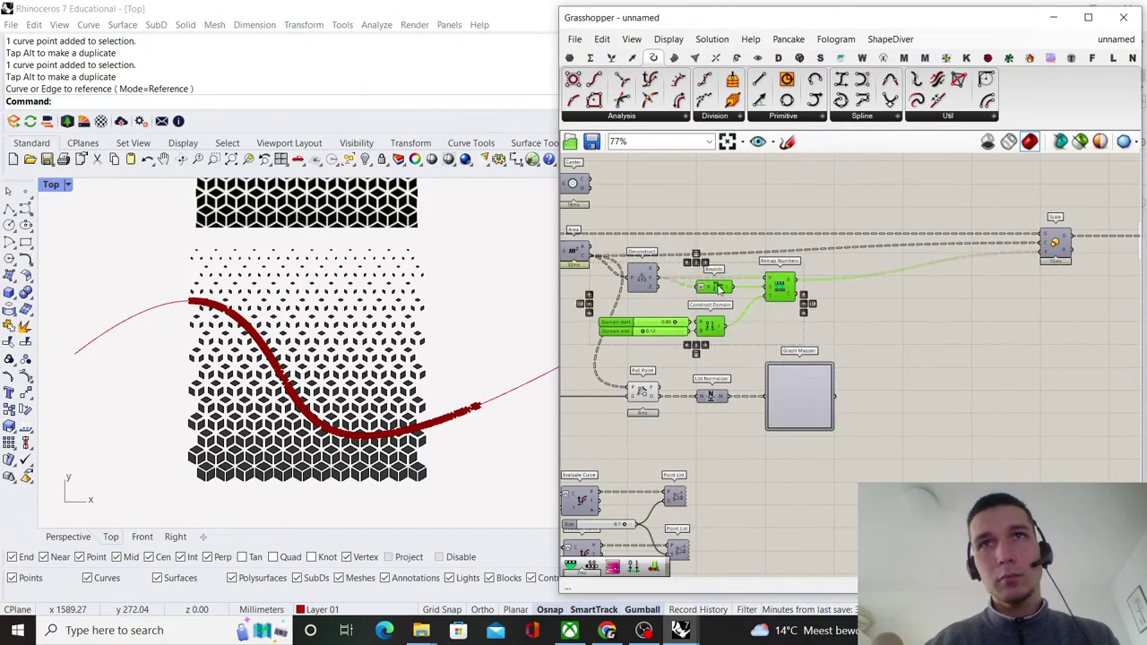
left_click_drag(723, 281, 862, 280)
scroll(881, 342, "up", 3)
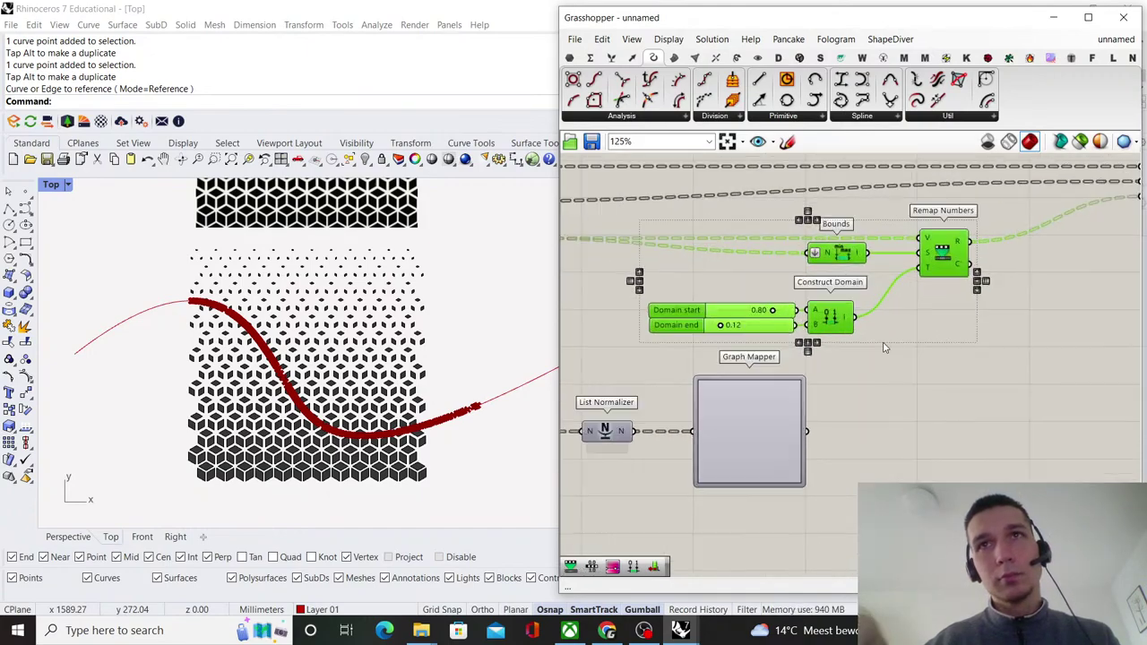
left_click(883, 346)
- Examine the Bounds and Construct Domain components, their domain sliders and their connections to Remap Numbers
right_click_drag(883, 346, 871, 373)
scroll(842, 345, "up", 2)
left_click_drag(871, 408, 783, 215)
scroll(817, 265, "up", 3)
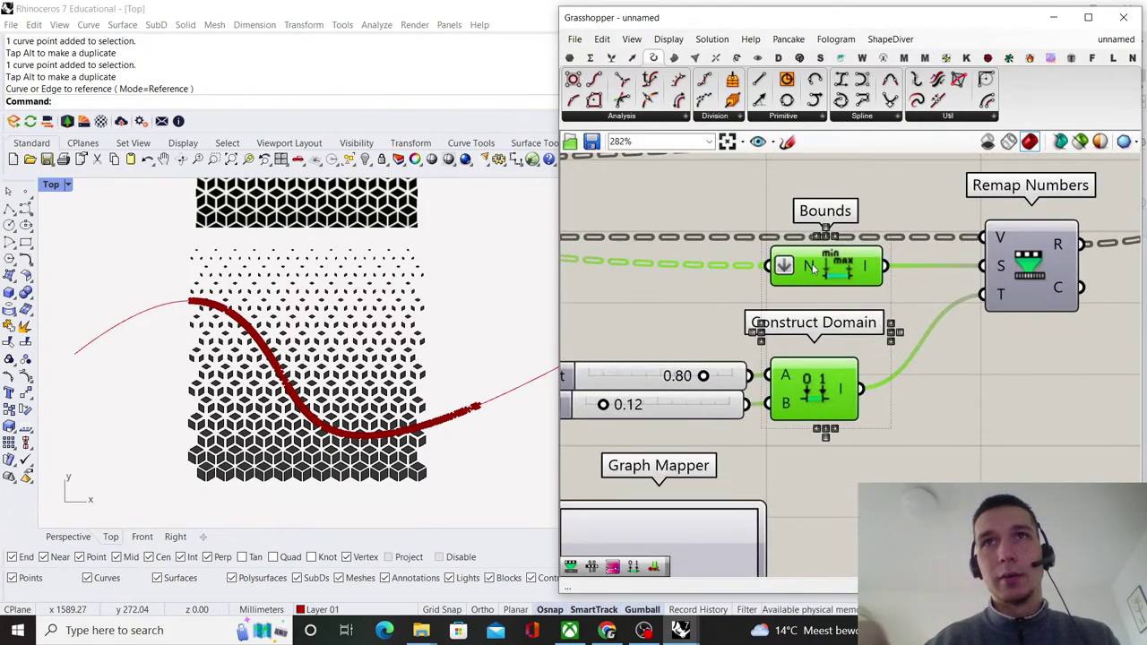
left_click(913, 221)
scroll(793, 388, "down", 1)
left_click(728, 394)
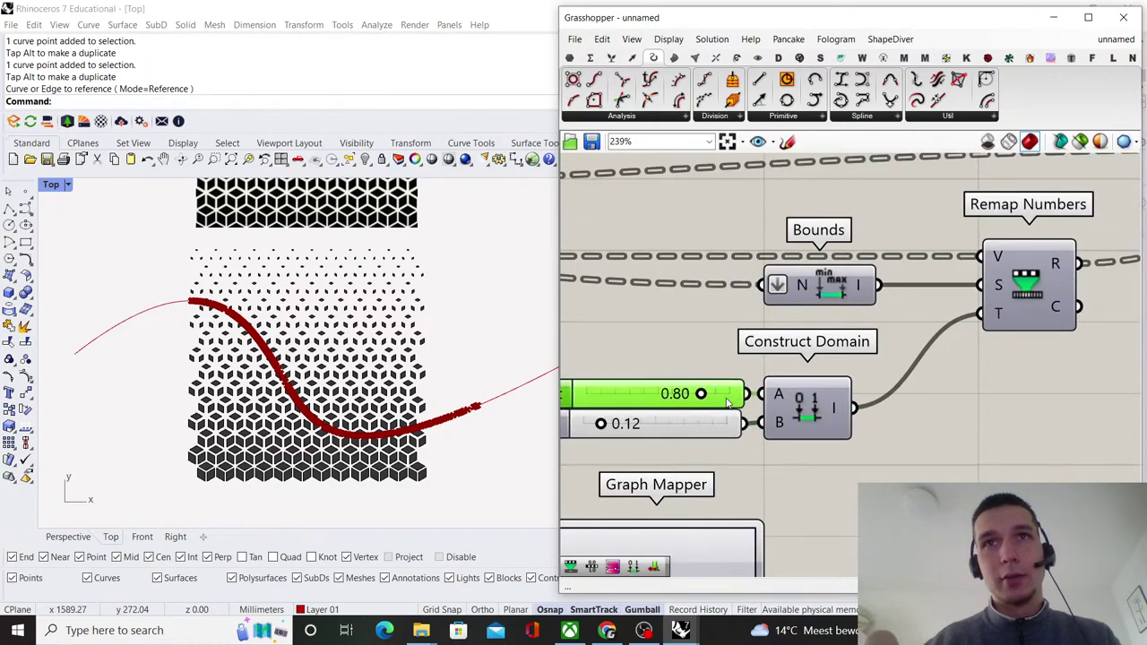
left_click(725, 424)
left_click(731, 332)
scroll(731, 332, "down", 6)
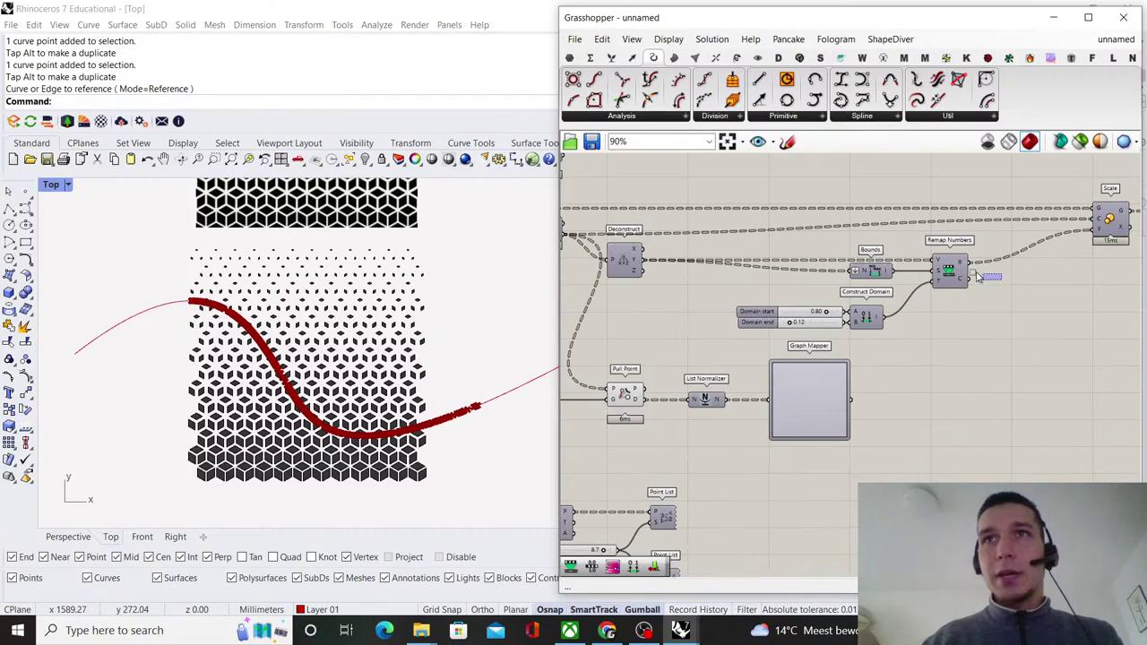
- Insert a Relay on the Deconstruct Y-output wire and place it just before the Bounds component
left_click_drag(978, 277, 832, 274)
left_click(651, 269)
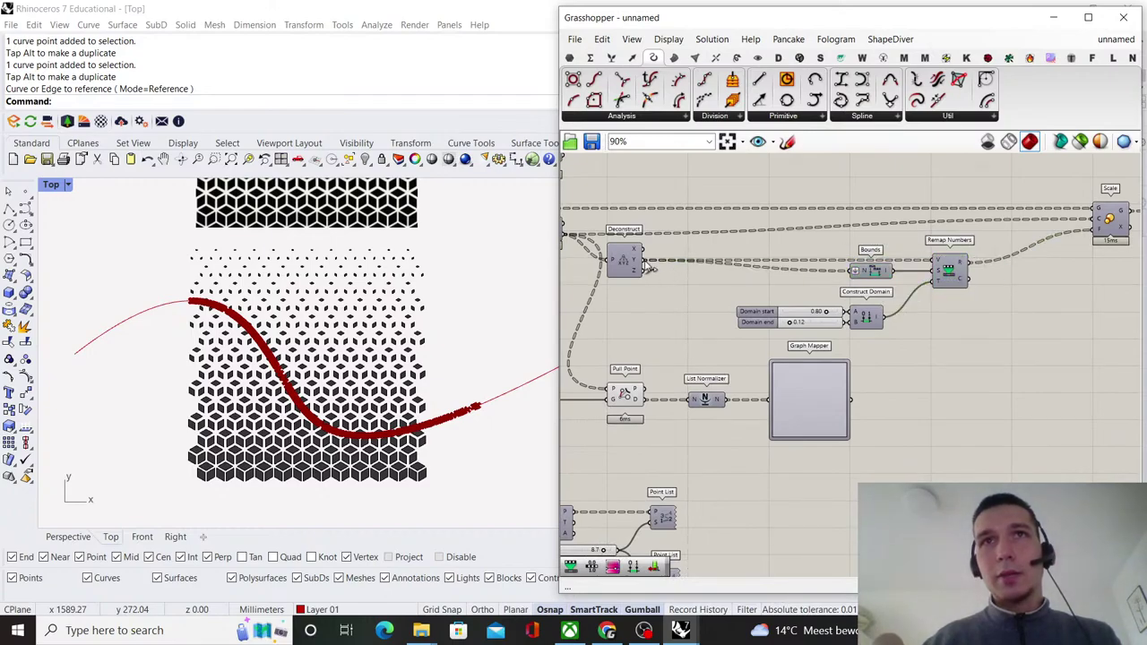
double_click(649, 263)
left_click_drag(668, 262, 821, 260)
left_click(980, 276)
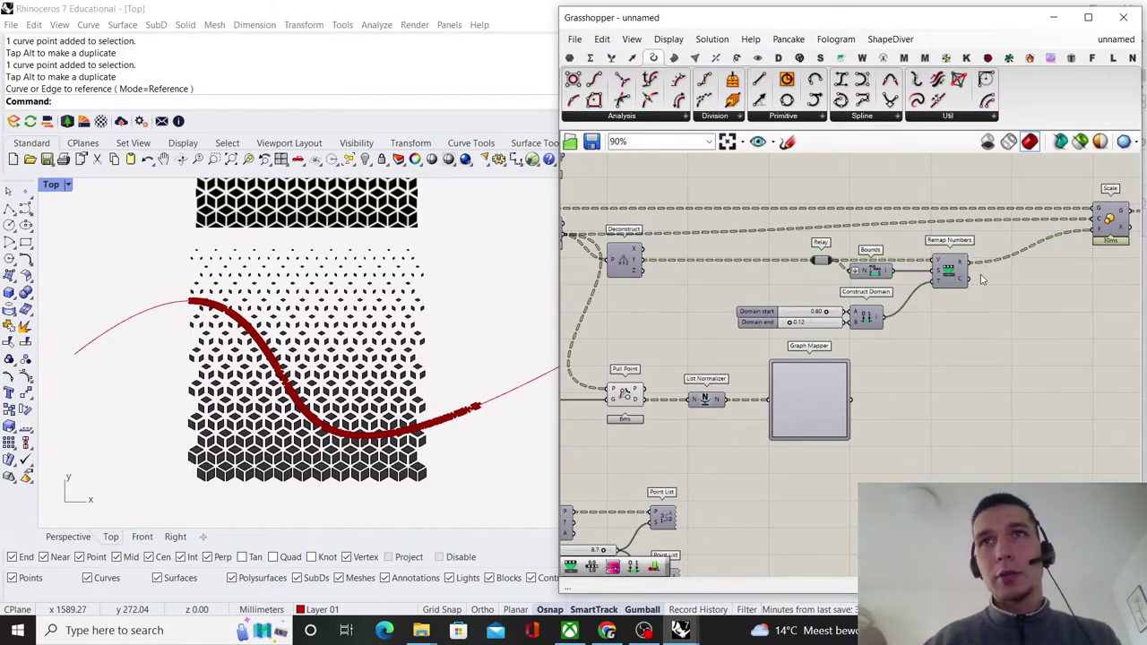
- Move the Relay, Bounds, Remap Numbers, Construct Domain and domain sliders further towards the Scale component
right_click_drag(980, 277, 807, 300)
left_click_drag(851, 350, 602, 274)
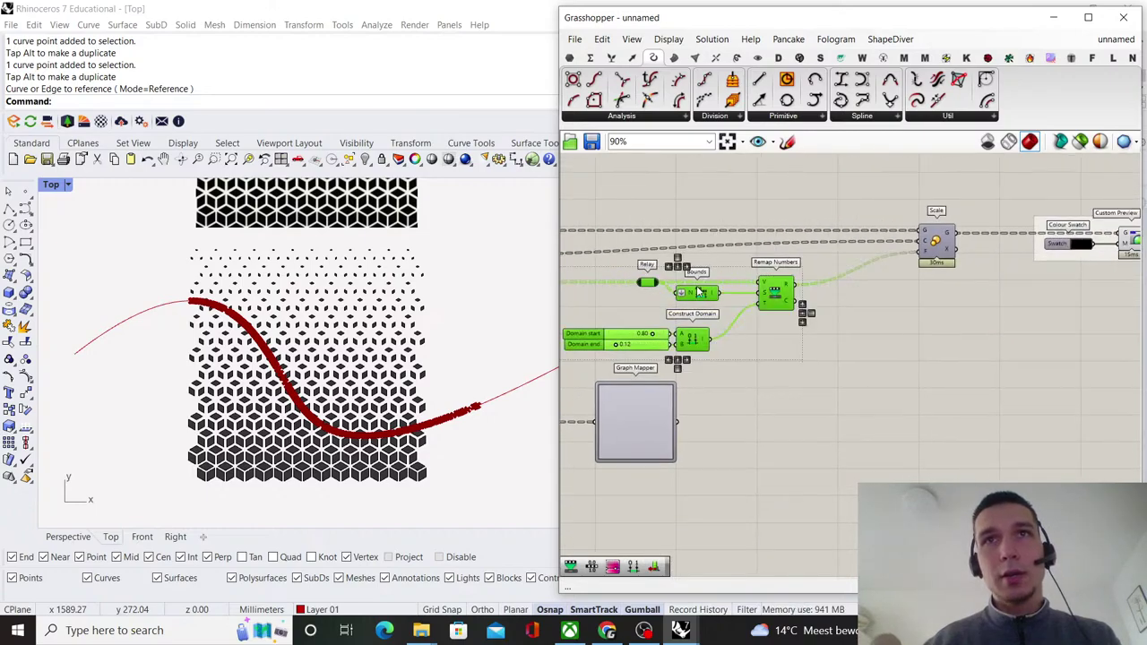
left_click_drag(699, 292, 782, 292)
left_click(837, 391)
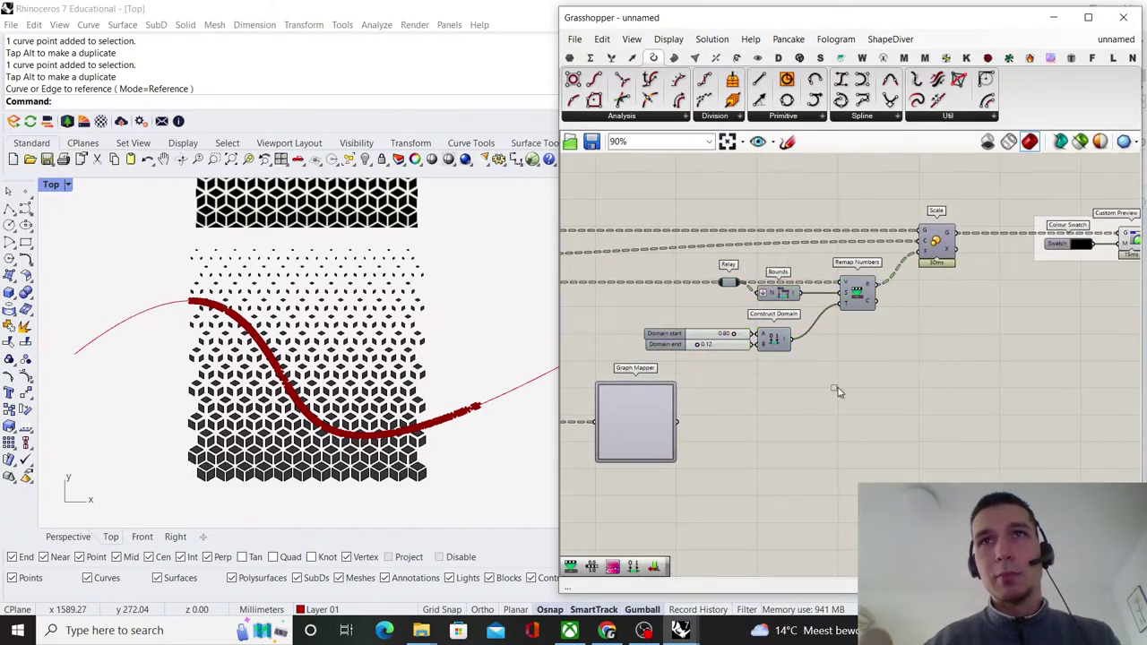
- Duplicate the Relay, Bounds and Remap Numbers components below the originals and connect the Graph Mapper output to the copied Relay
left_click_drag(894, 318, 714, 270)
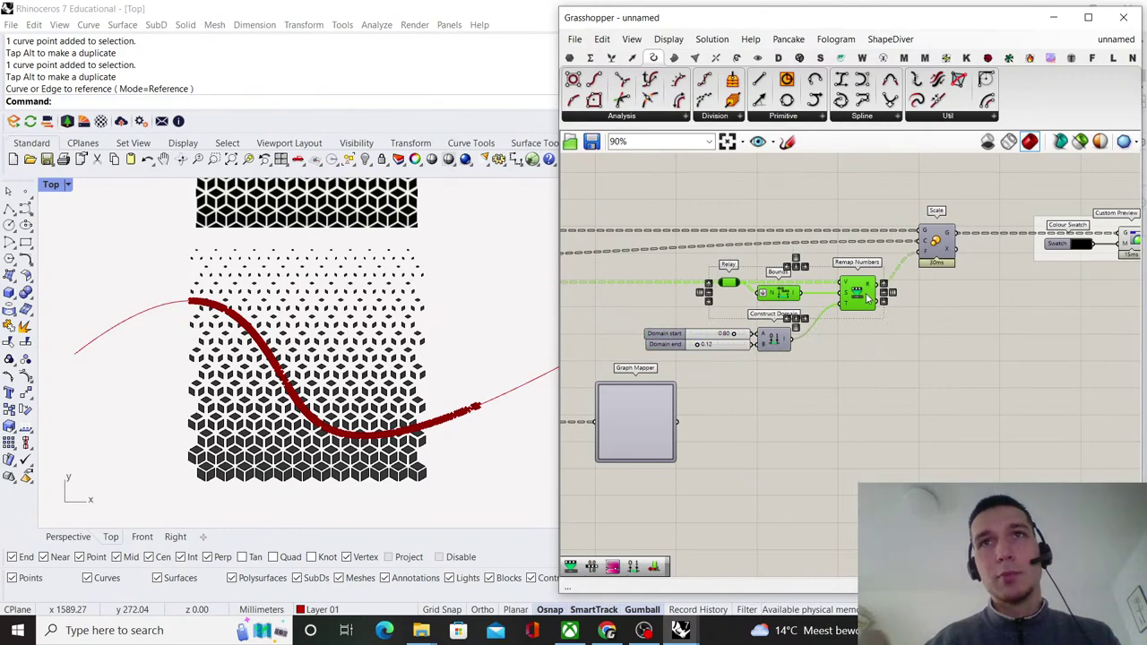
left_click_drag(867, 300, 882, 431, "alt")
left_click(717, 431)
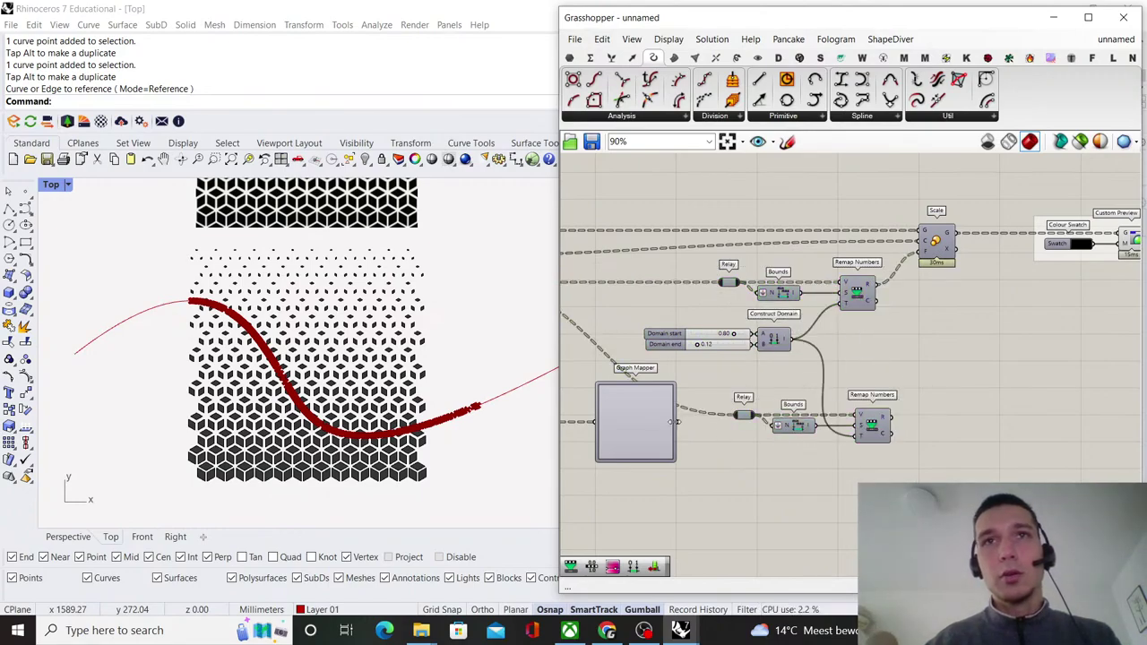
scroll(805, 370, "down", 4)
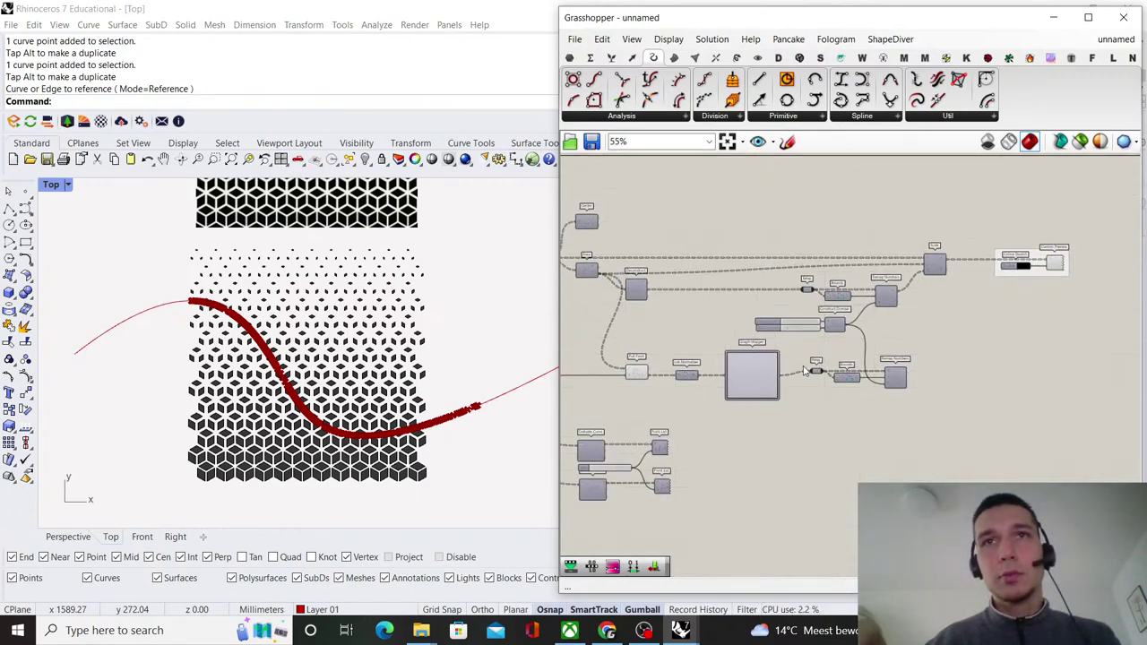
scroll(805, 369, "up", 5)
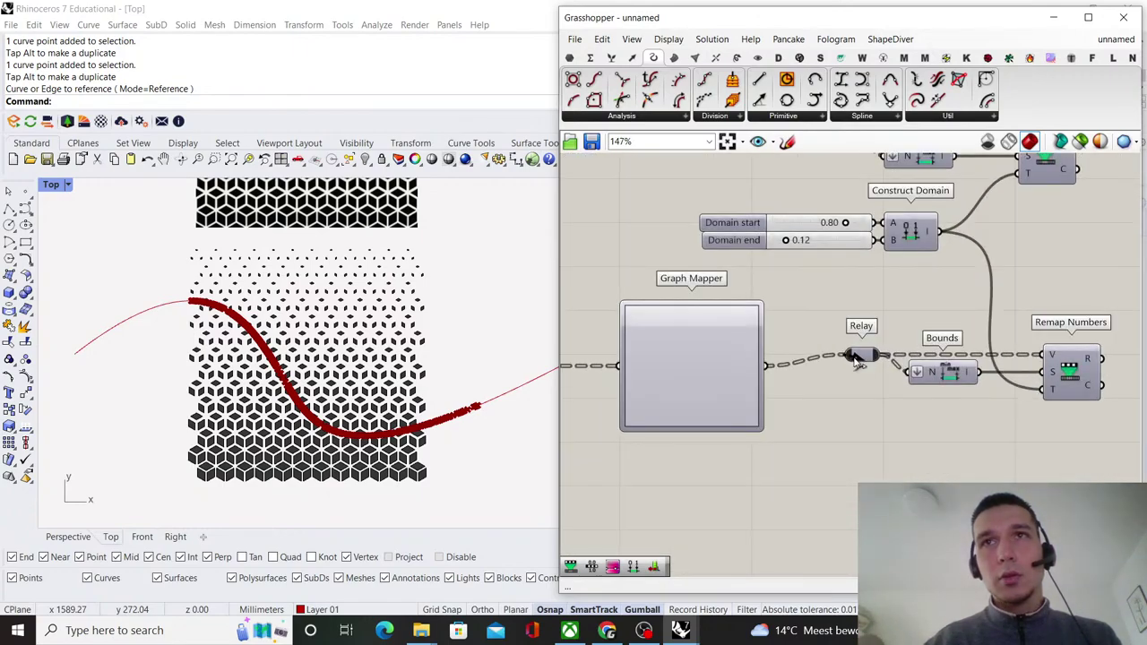
- Line up the copied Relay, Bounds and Remap Numbers with the Graph Mapper and connect the copied Remap Numbers R output to Scale's F input
left_click_drag(858, 361, 858, 372)
left_click(883, 340)
scroll(934, 378, "up", 2)
right_click_drag(934, 378, 834, 374)
left_click_drag(833, 374, 833, 386)
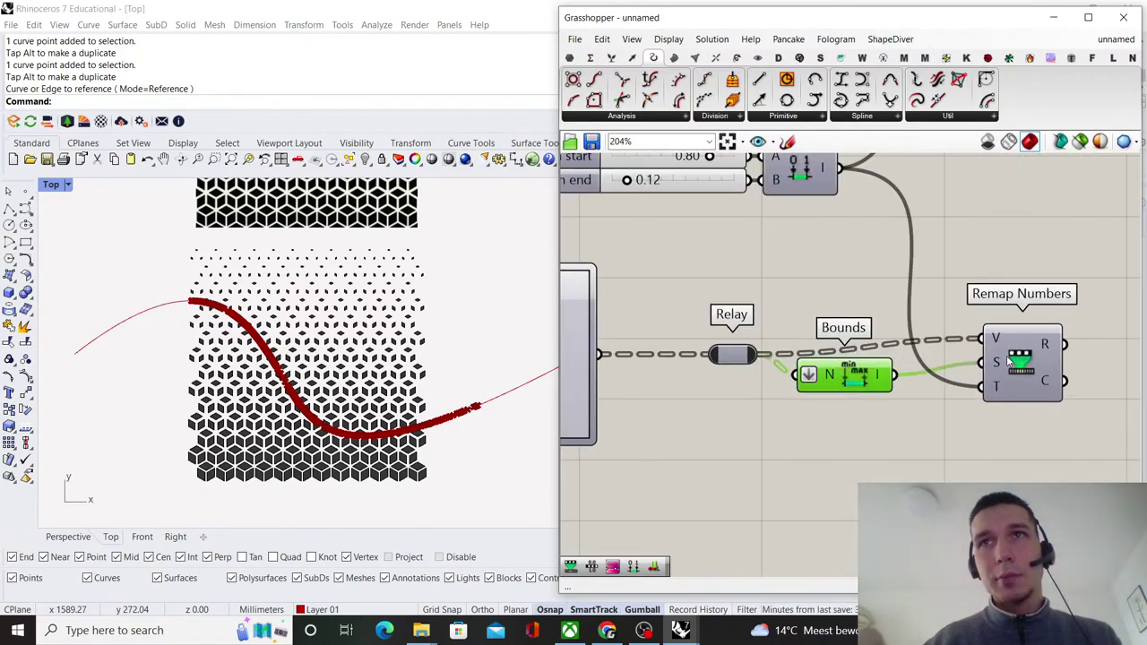
left_click_drag(1010, 361, 971, 376)
left_click(858, 380)
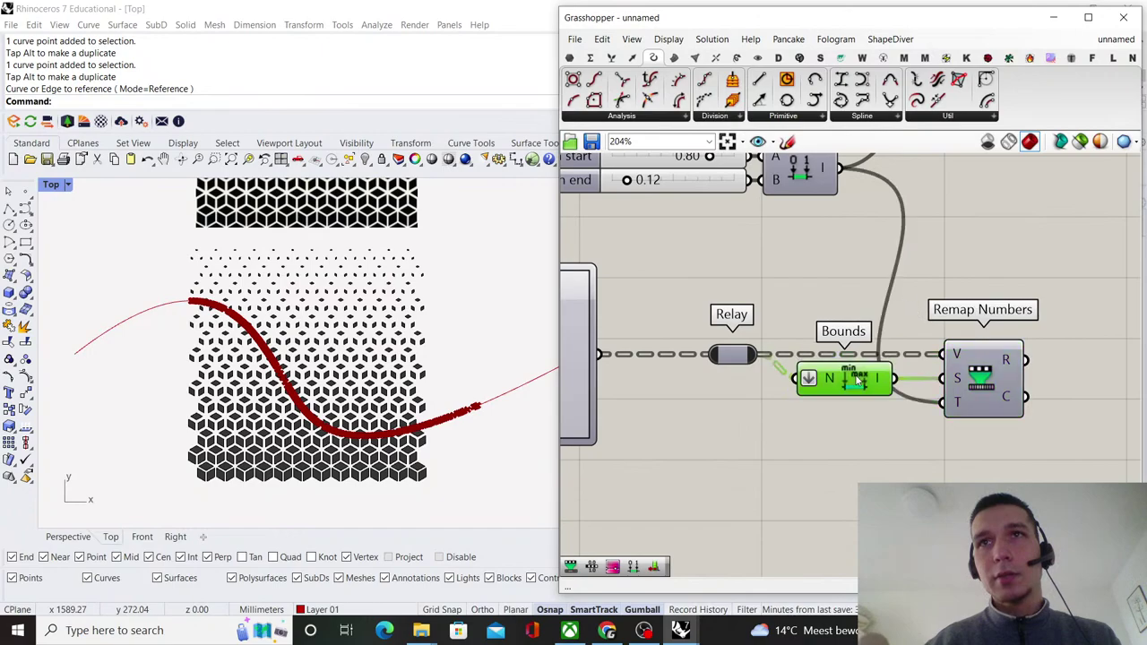
scroll(821, 314, "down", 3)
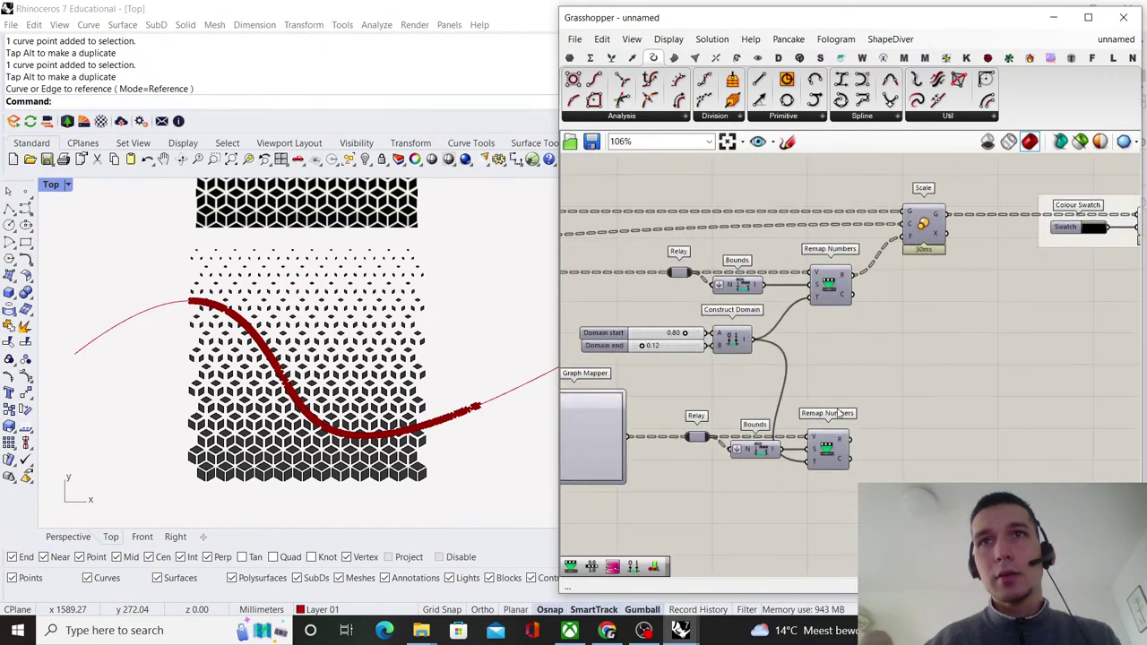
left_click_drag(858, 447, 905, 239)
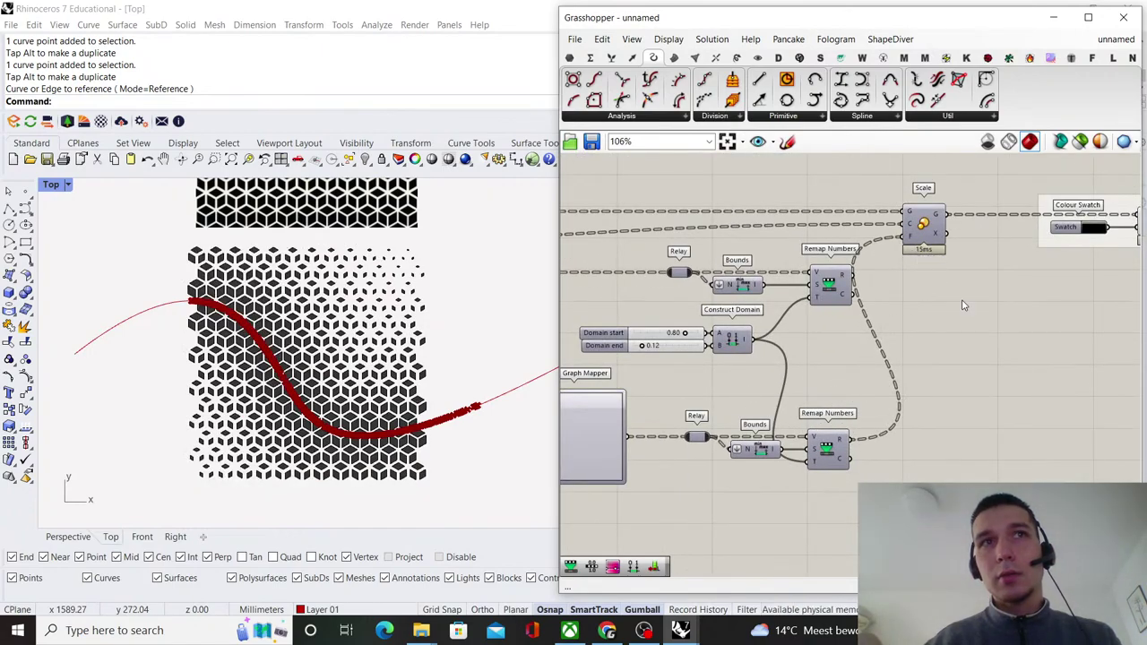
- Turn off the preview of the attractor Curve and Pull Point components
scroll(899, 351, "down", 5)
right_click_drag(748, 344, 812, 328)
scroll(743, 351, "up", 3)
left_click_drag(804, 339, 636, 391)
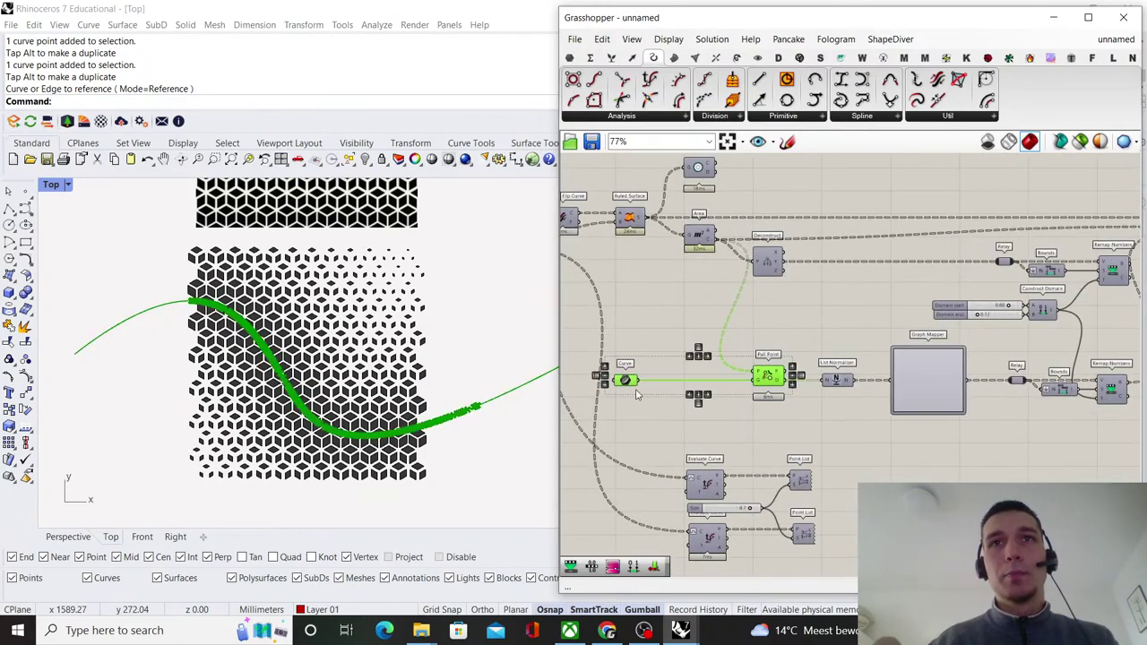
right_click(639, 316)
left_click(673, 341)
left_click(701, 323)
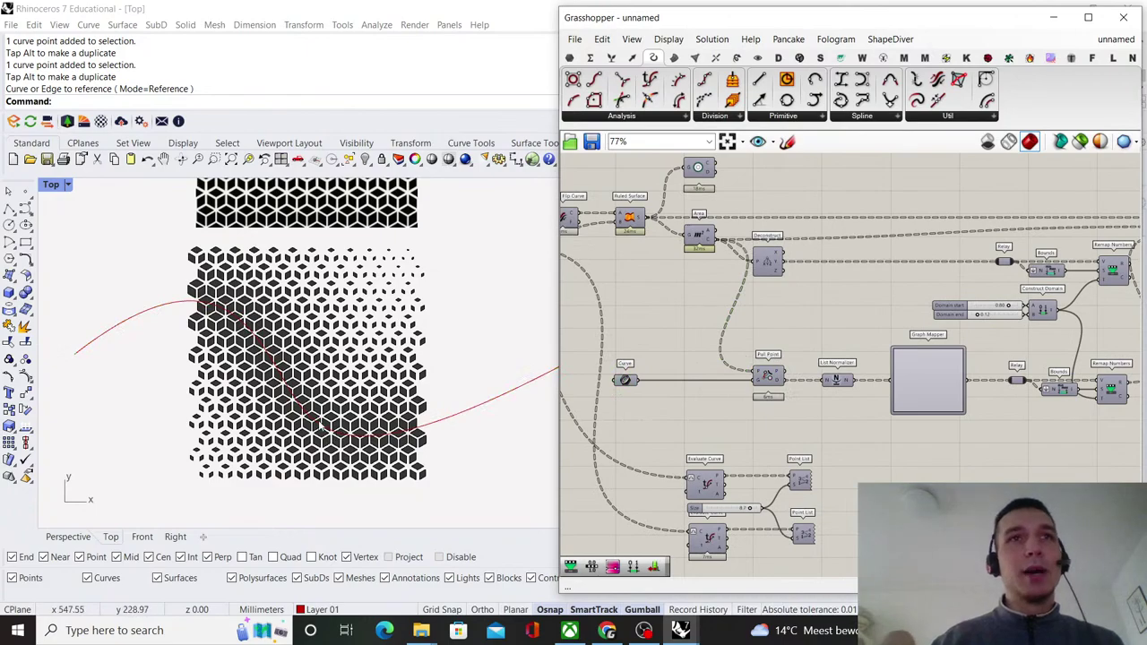
- Set the Graph Mapper's graph type to Bezier
scroll(831, 382, "down", 3)
scroll(1047, 358, "up", 5)
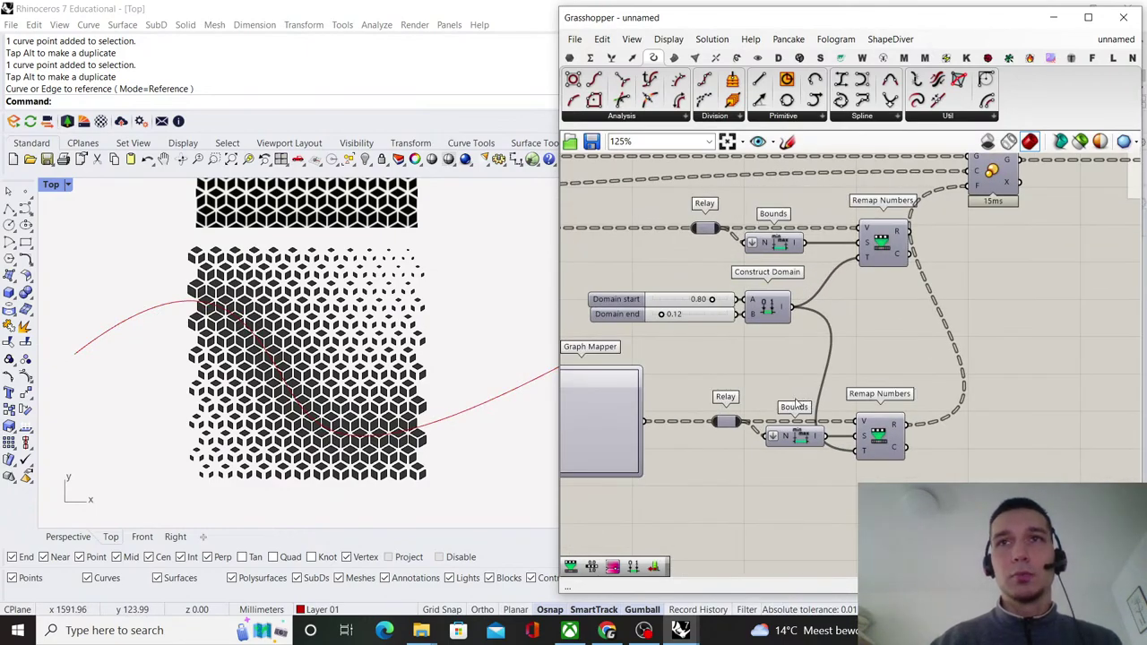
scroll(795, 405, "down", 3)
scroll(786, 394, "up", 5)
right_click(786, 395)
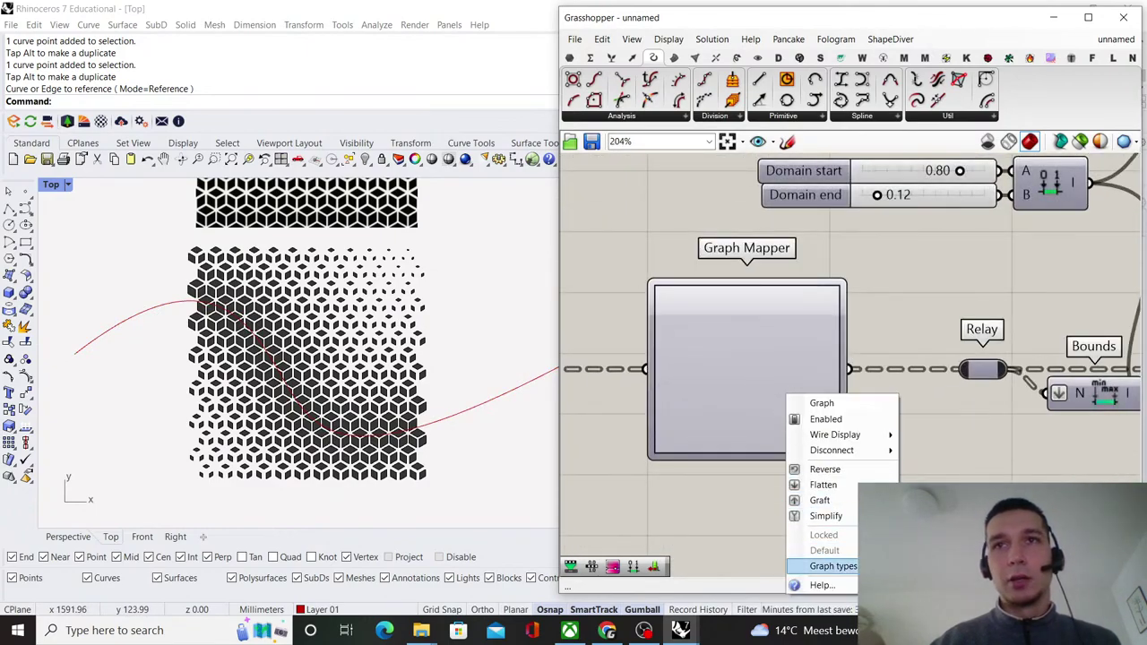
mouse_move(834, 567)
left_click(935, 371)
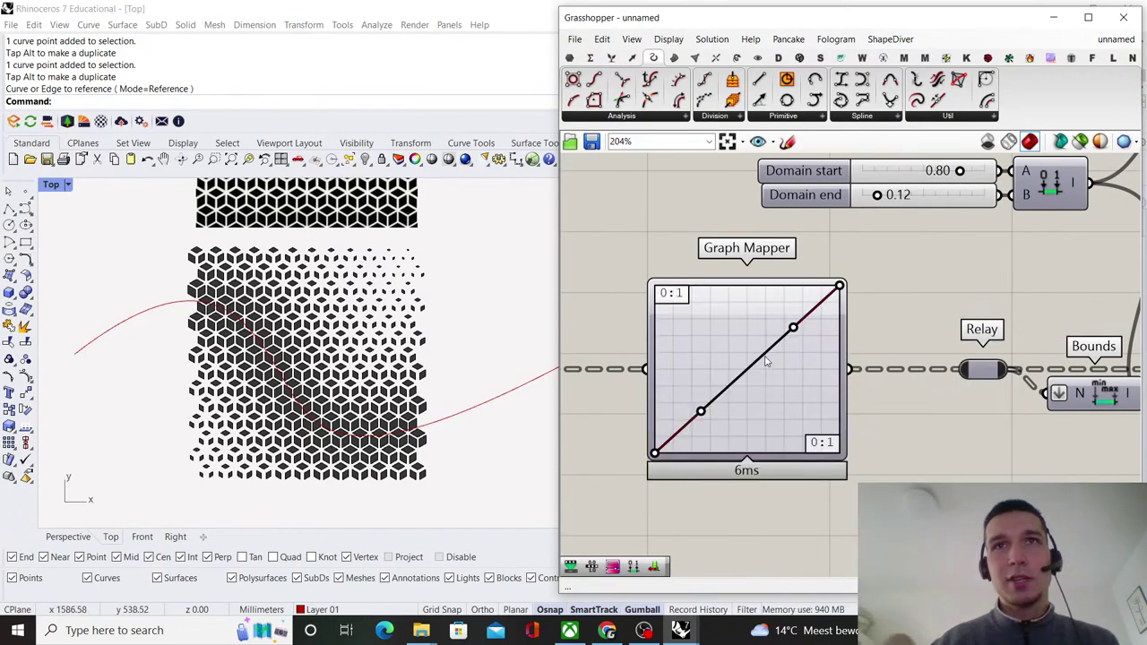
- Reshape the Bezier graph into a concave curve falling from the upper-left corner to the lower-right corner
left_click_drag(655, 451, 655, 287)
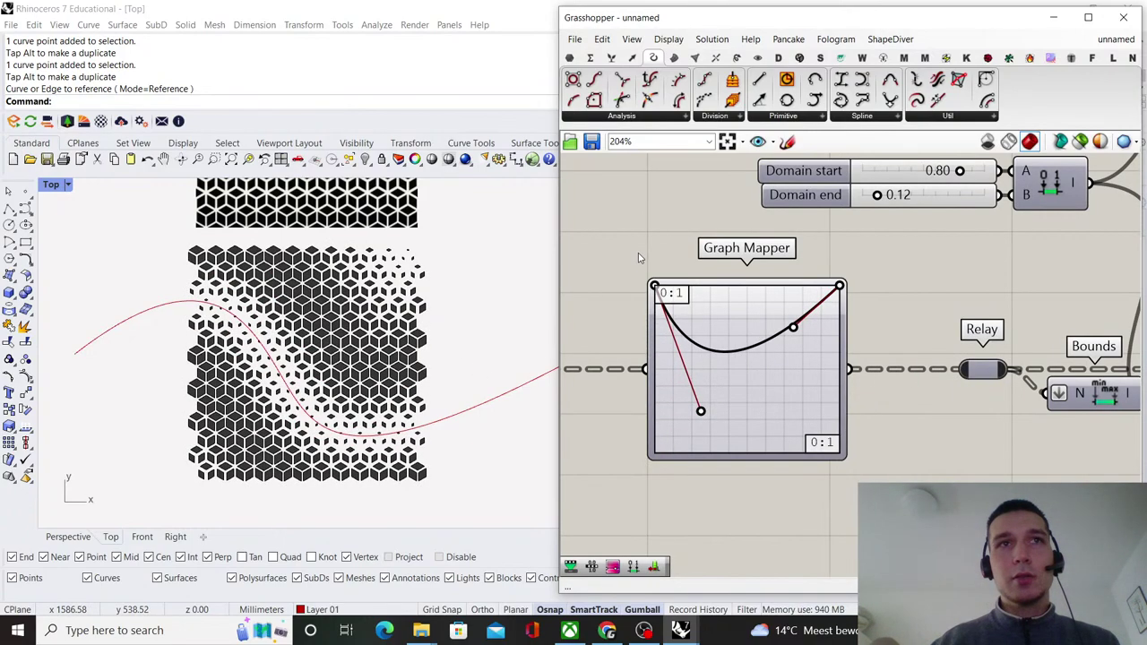
left_click_drag(840, 305, 889, 478)
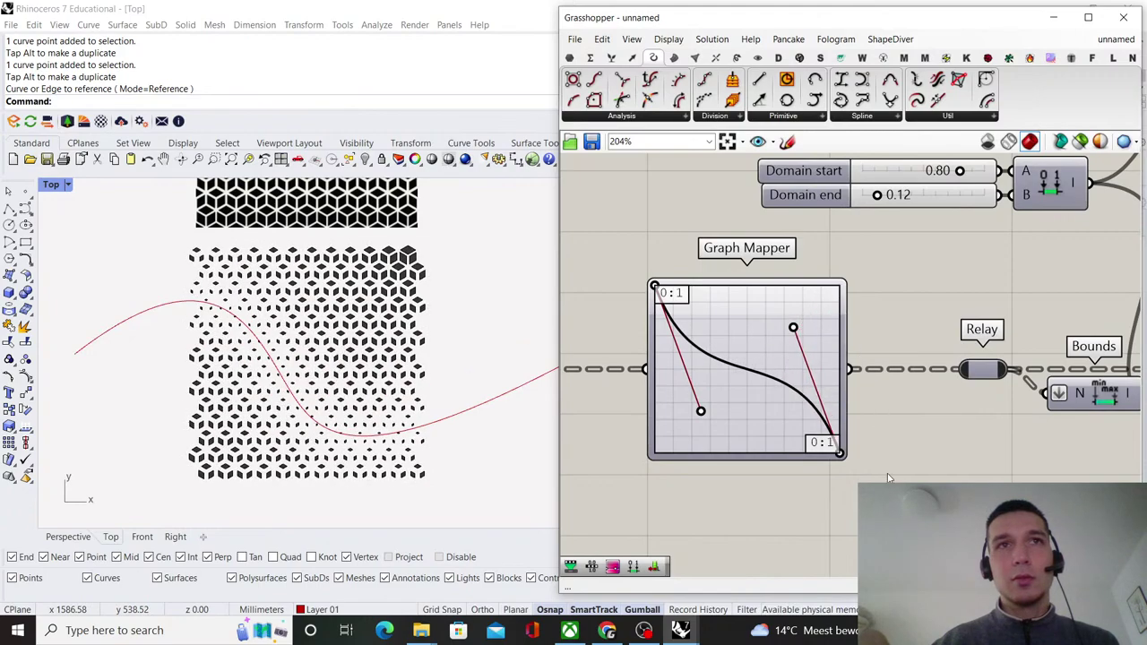
left_click_drag(793, 328, 747, 430)
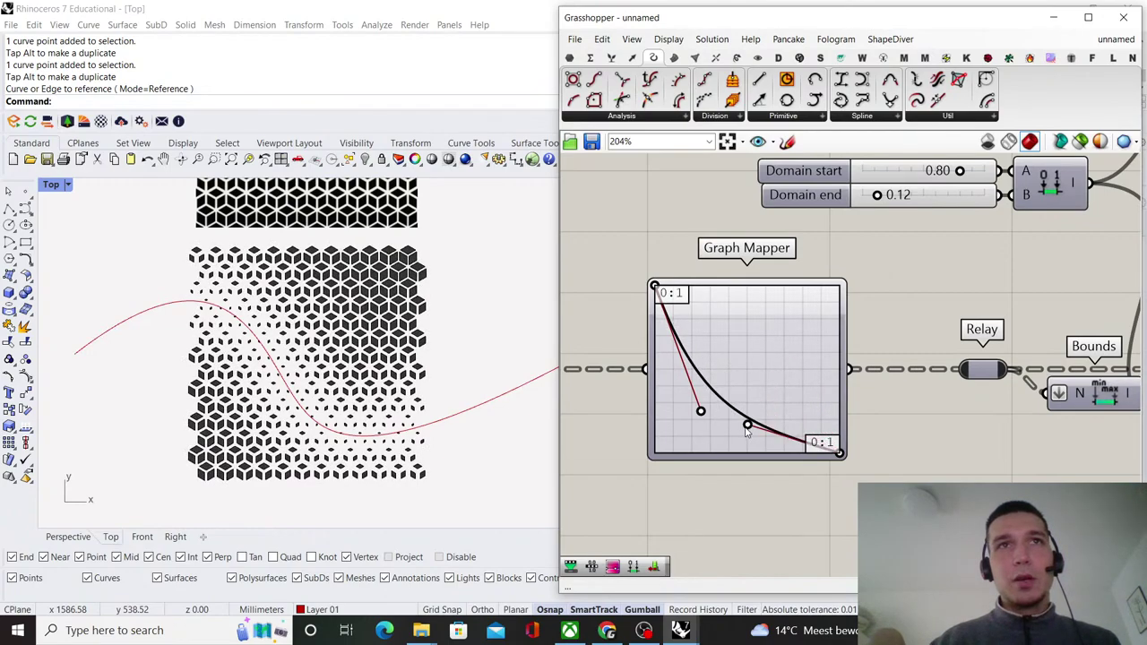
- Switch the Graph Mapper to the Sine Summation graph type and enlarge the amplitudes of both component waves
right_click(764, 391)
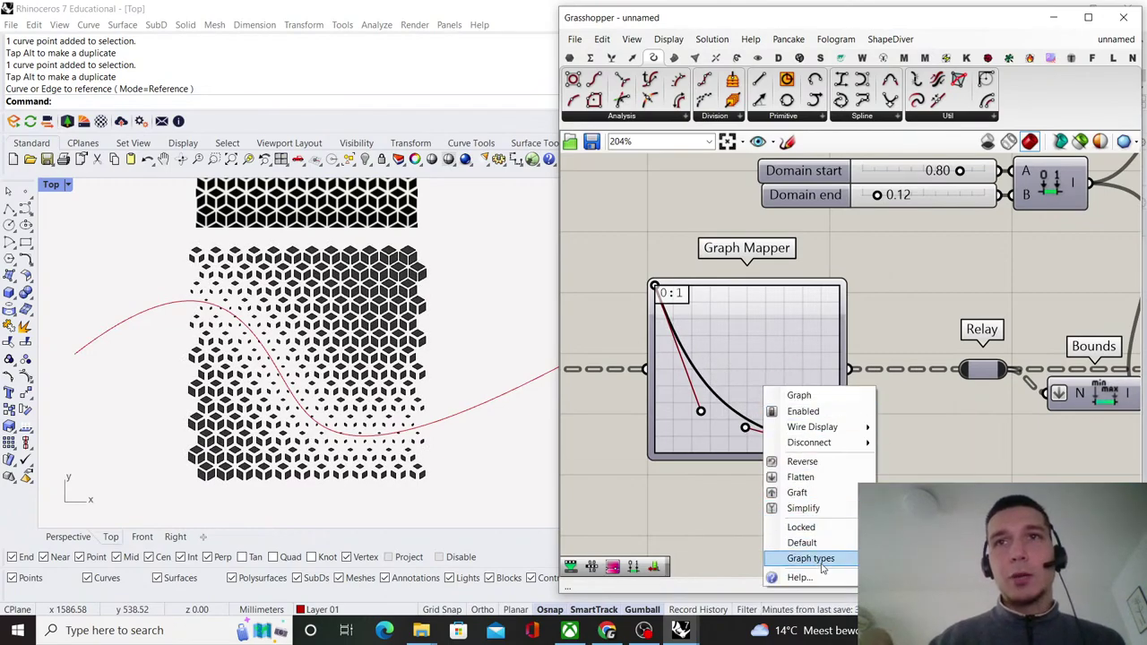
mouse_move(854, 562)
left_click(923, 544)
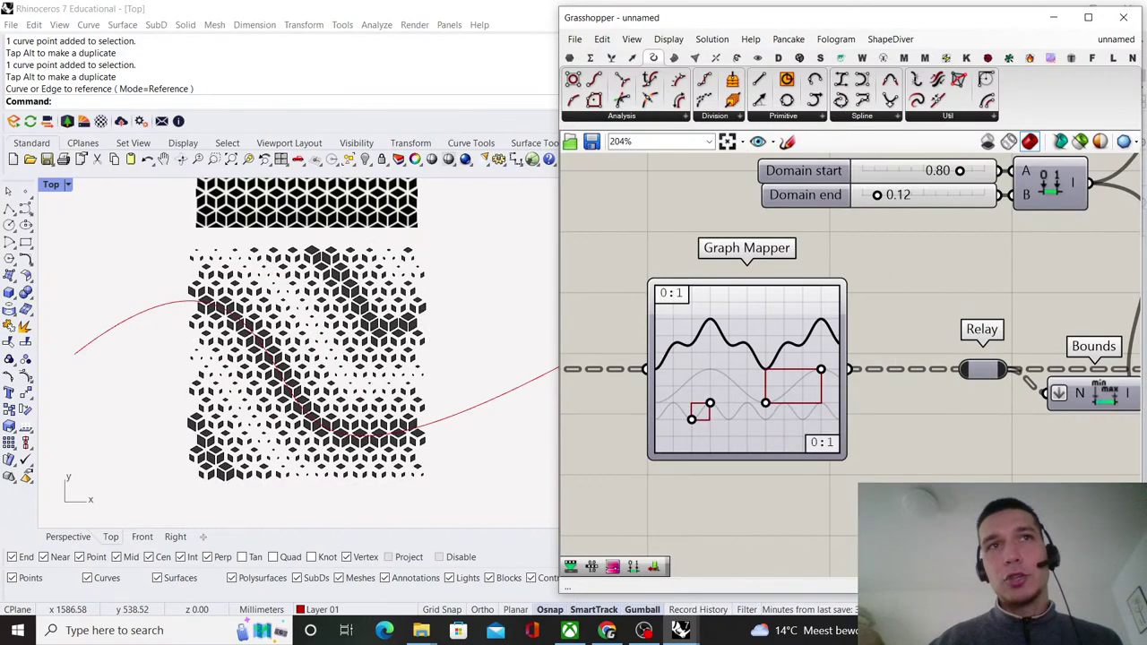
left_click_drag(764, 404, 712, 354)
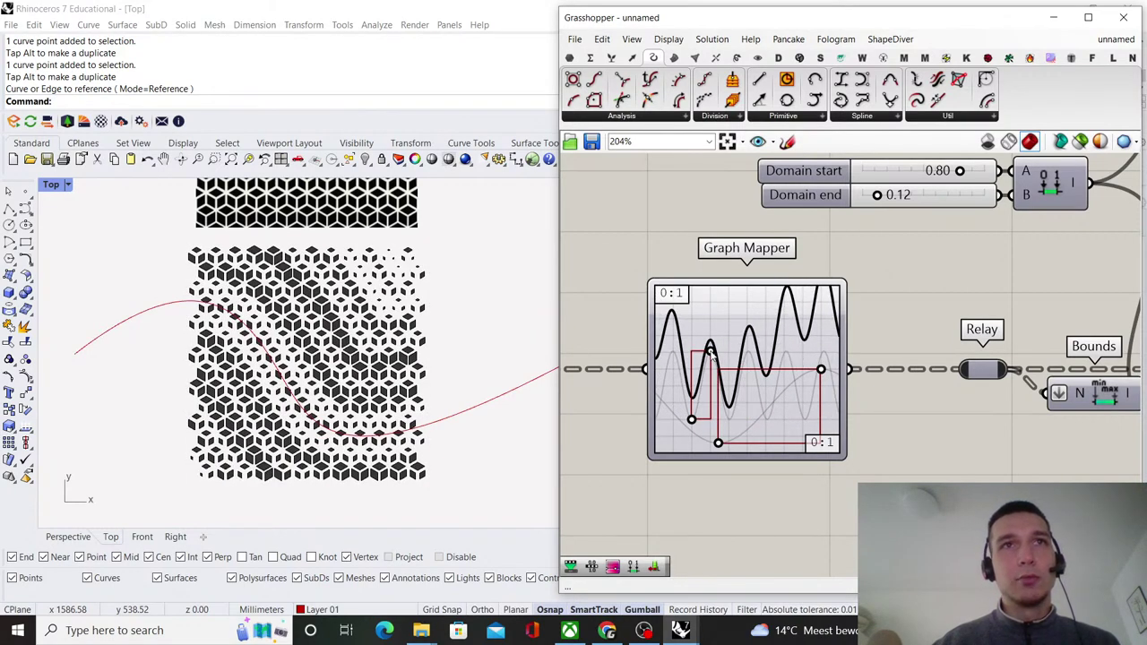
- Adjust the wave handles of the Sine Summation graph to produce very dense, tall oscillations over one broad wave
scroll(243, 408, "down", 3)
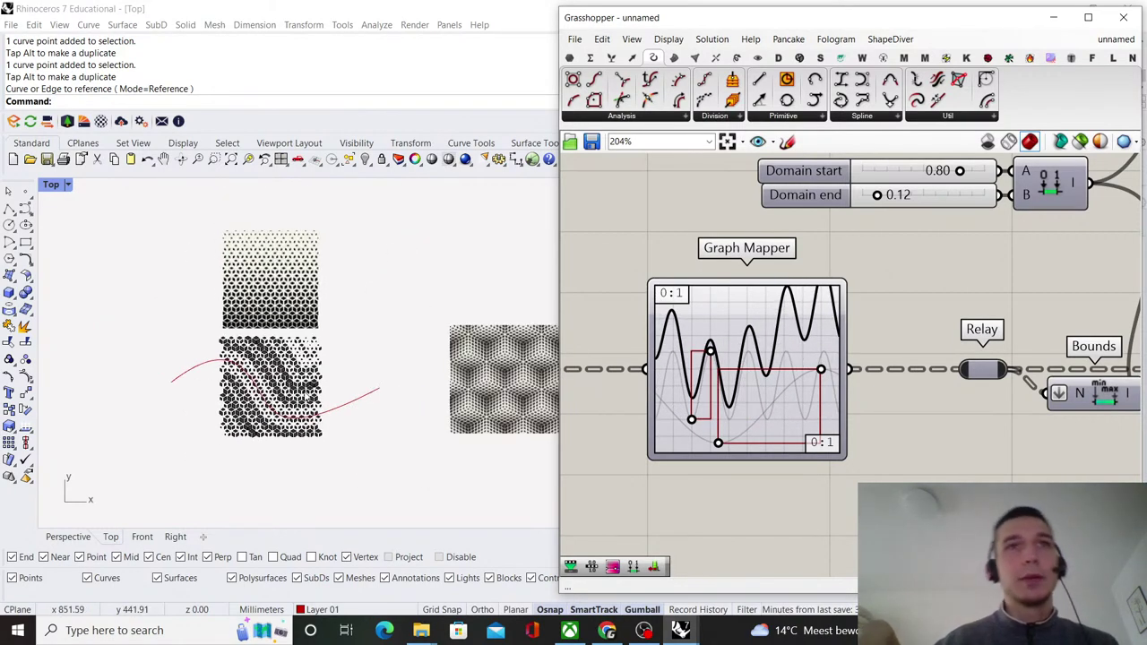
scroll(257, 384, "up", 5)
scroll(304, 342, "down", 3)
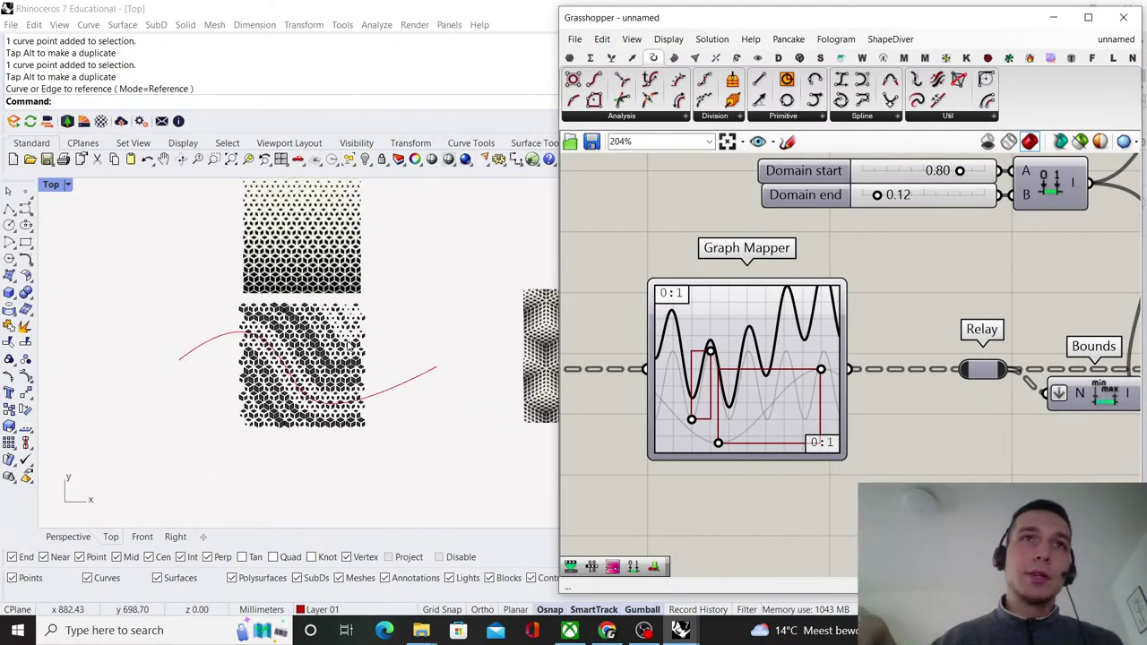
scroll(344, 349, "up", 3)
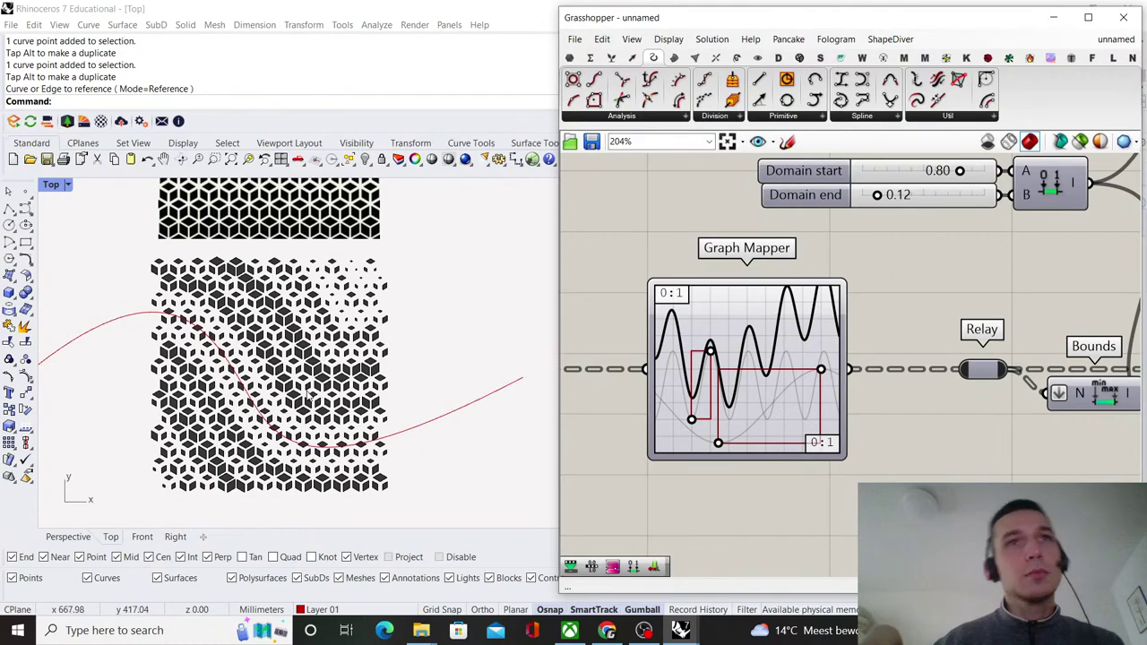
mouse_move(710, 352)
left_mouse_down()
mouse_move(793, 348)
mouse_move(804, 360)
mouse_move(803, 313)
mouse_move(846, 367)
mouse_move(801, 340)
mouse_move(721, 338)
left_mouse_up()
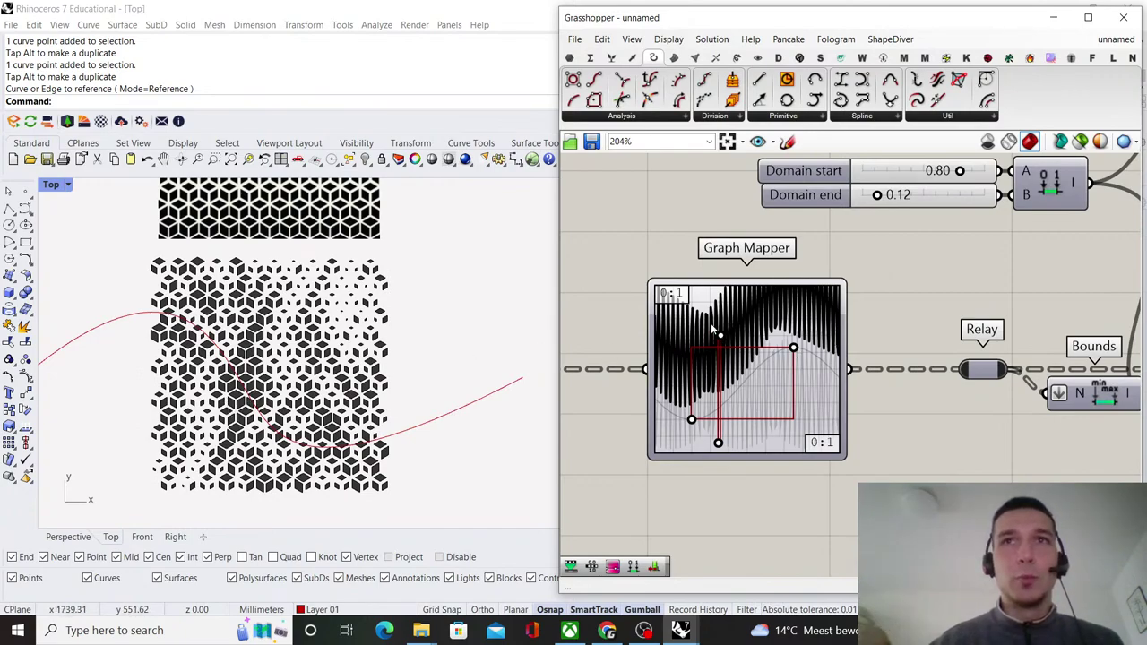
- Widen the Graph Mapper component towards the Relay
scroll(842, 349, "down", 3)
scroll(857, 354, "up", 4)
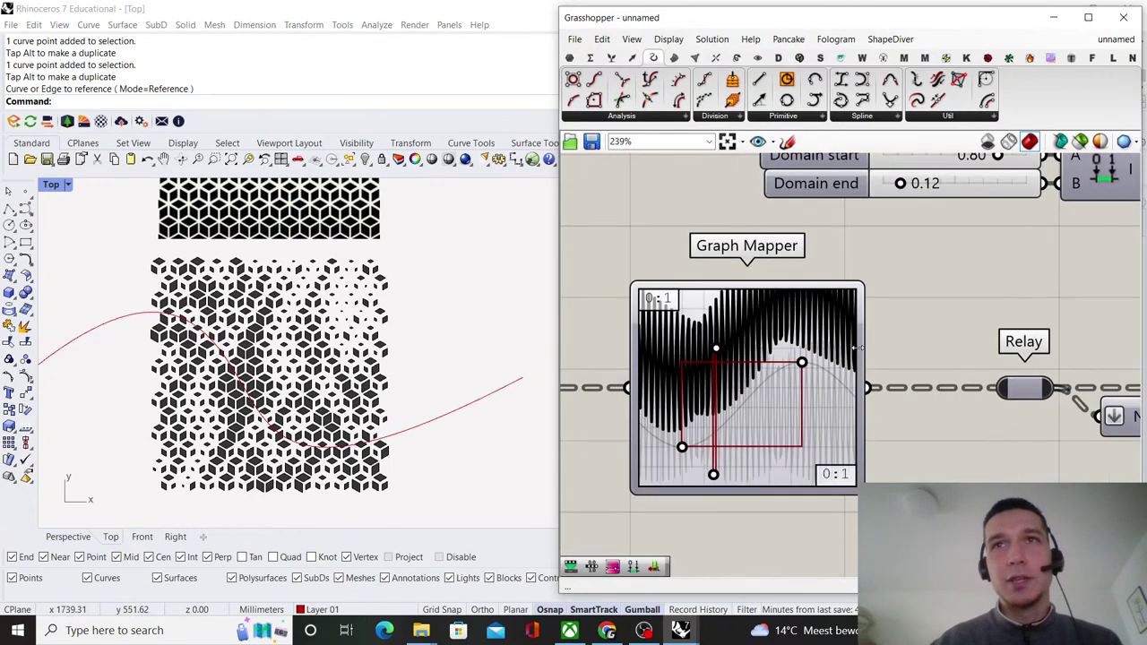
left_click_drag(858, 354, 946, 354)
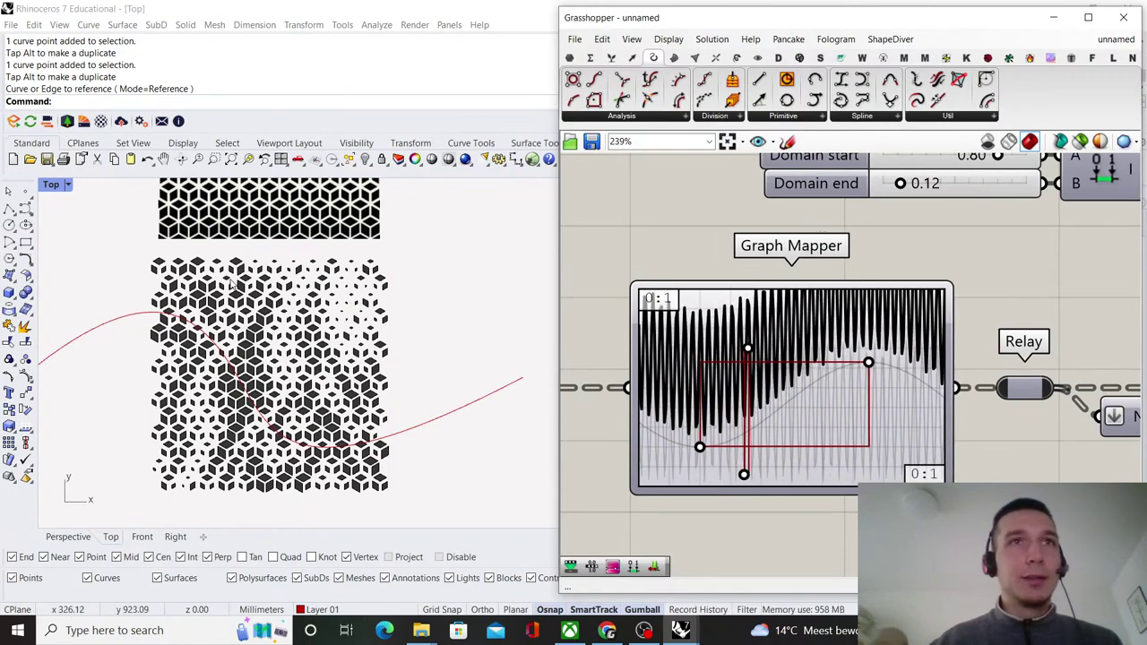
- Lower the frequency of the dense wave in the Graph Mapper by spacing its two handles further apart
scroll(297, 332, "down", 5)
scroll(201, 394, "up", 4)
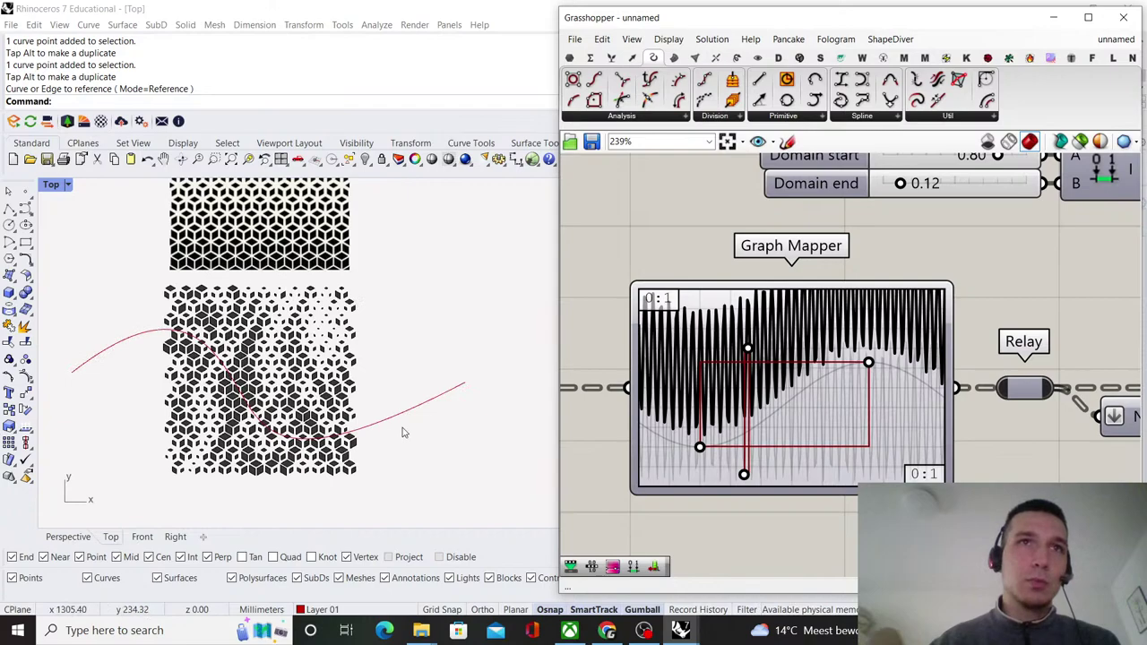
scroll(264, 372, "up", 2)
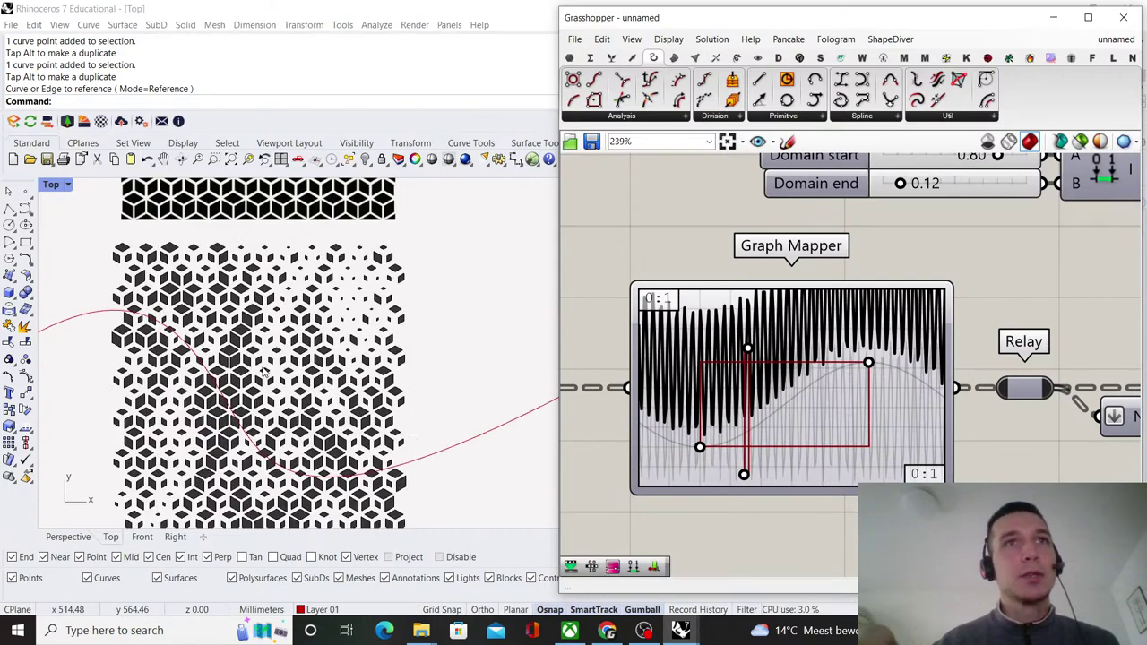
scroll(268, 269, "down", 2)
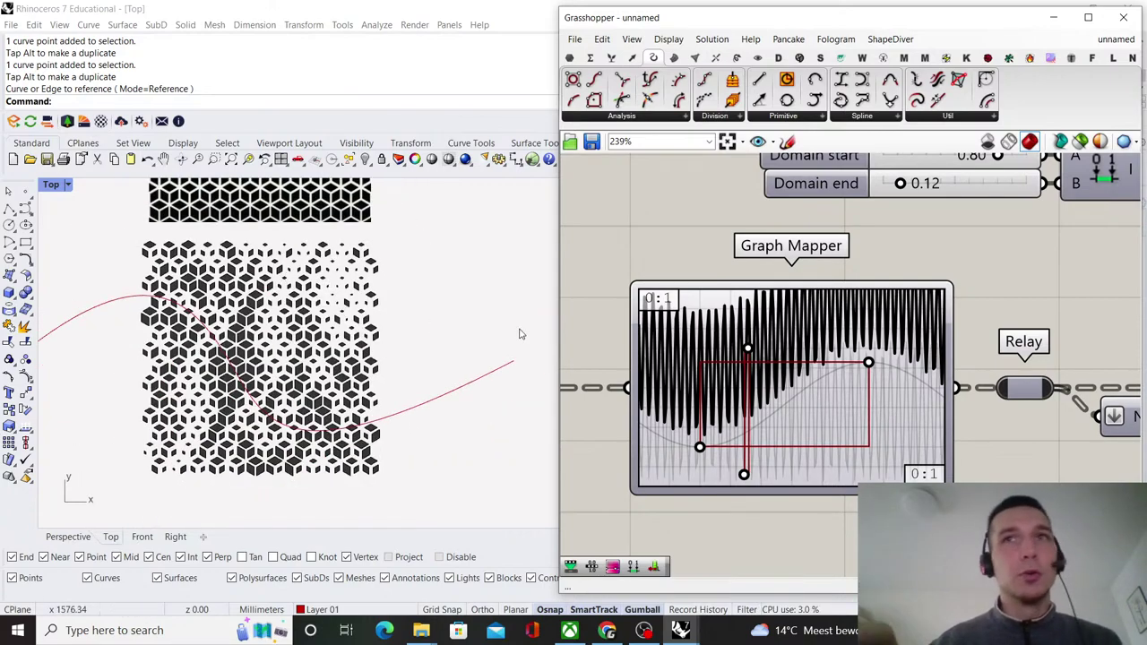
scroll(746, 352, "up", 5)
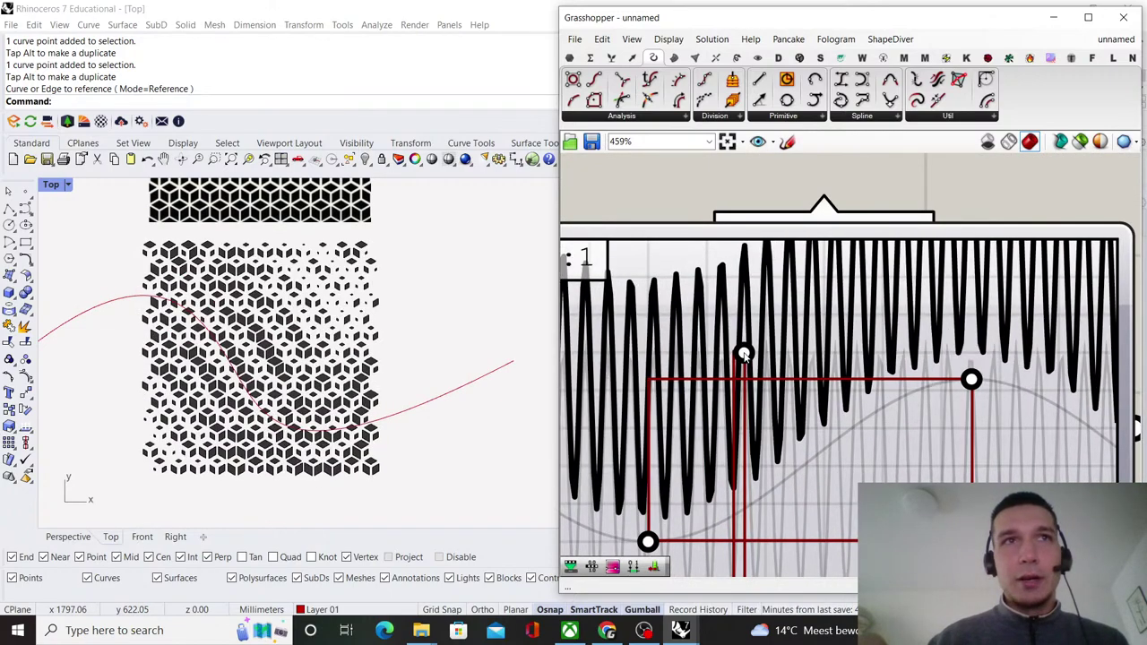
left_click_drag(744, 352, 751, 354)
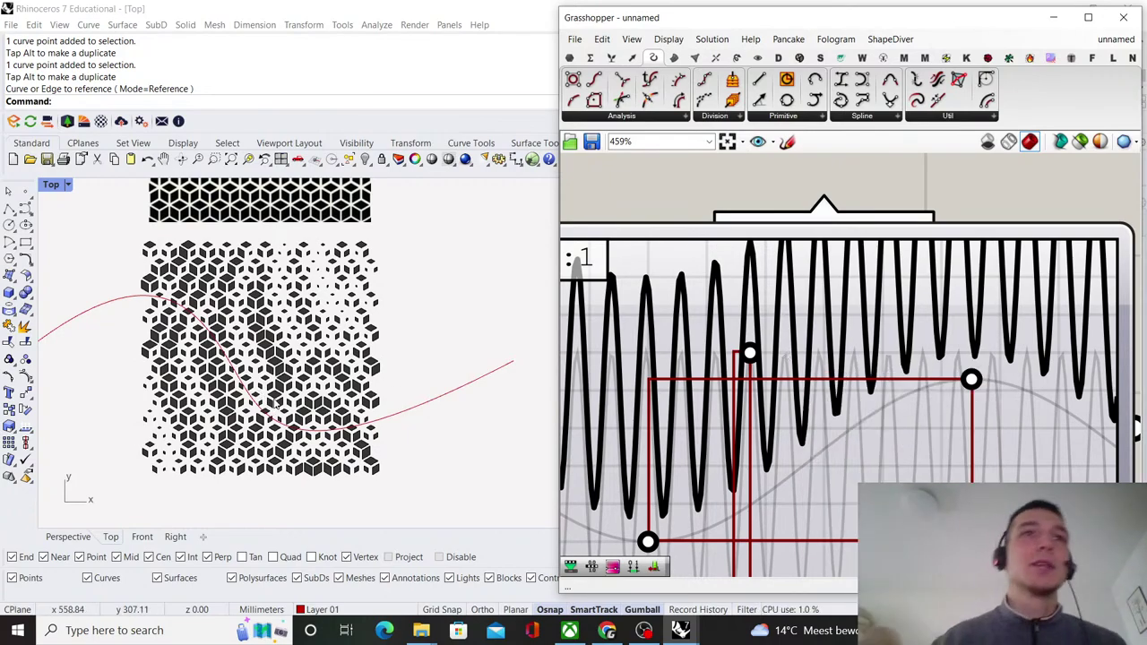
- Examine the scaled cube pattern around the attractor curve, both close up and beside the other patterns
scroll(279, 402, "down", 2)
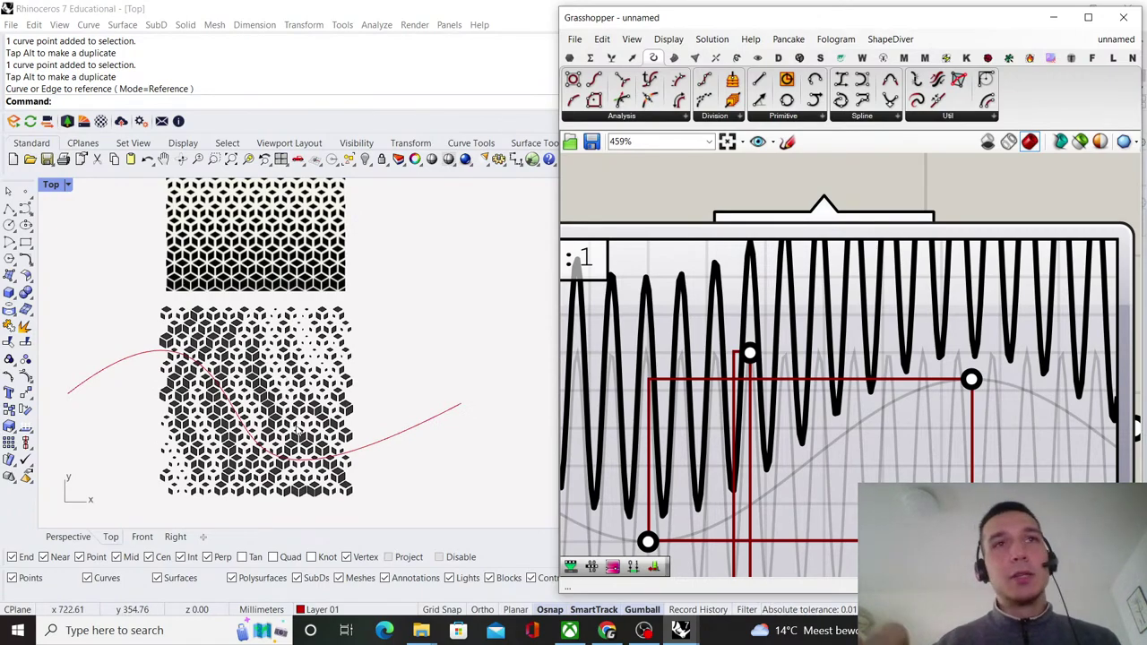
scroll(298, 430, "down", 2)
scroll(299, 437, "down", 2)
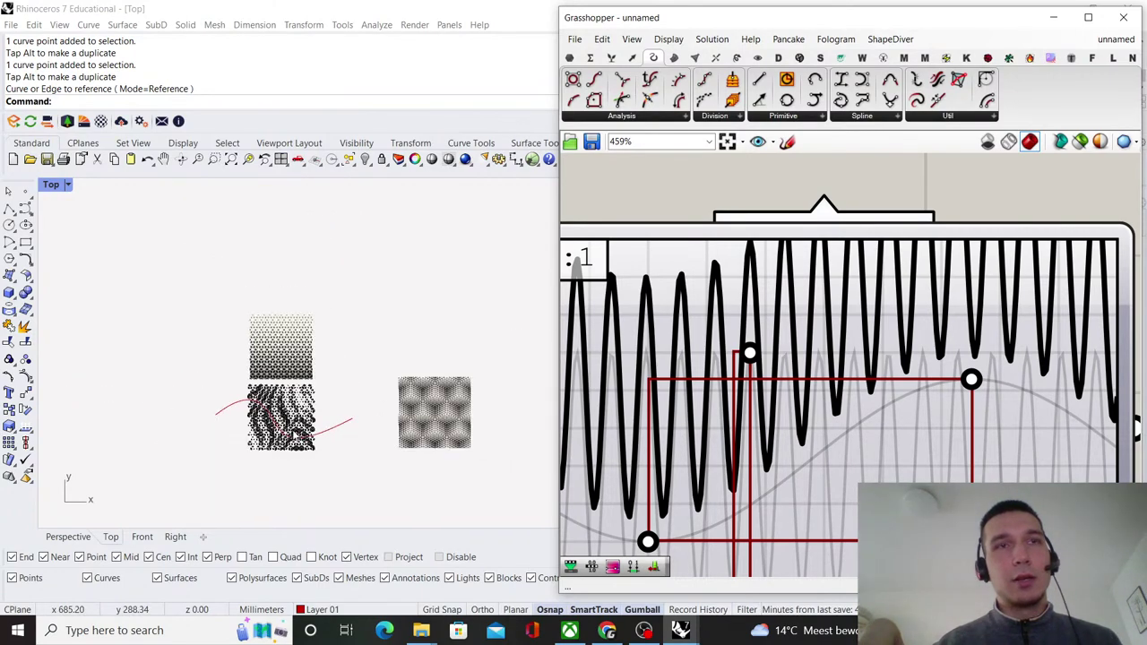
scroll(296, 436, "up", 5)
scroll(297, 434, "up", 2)
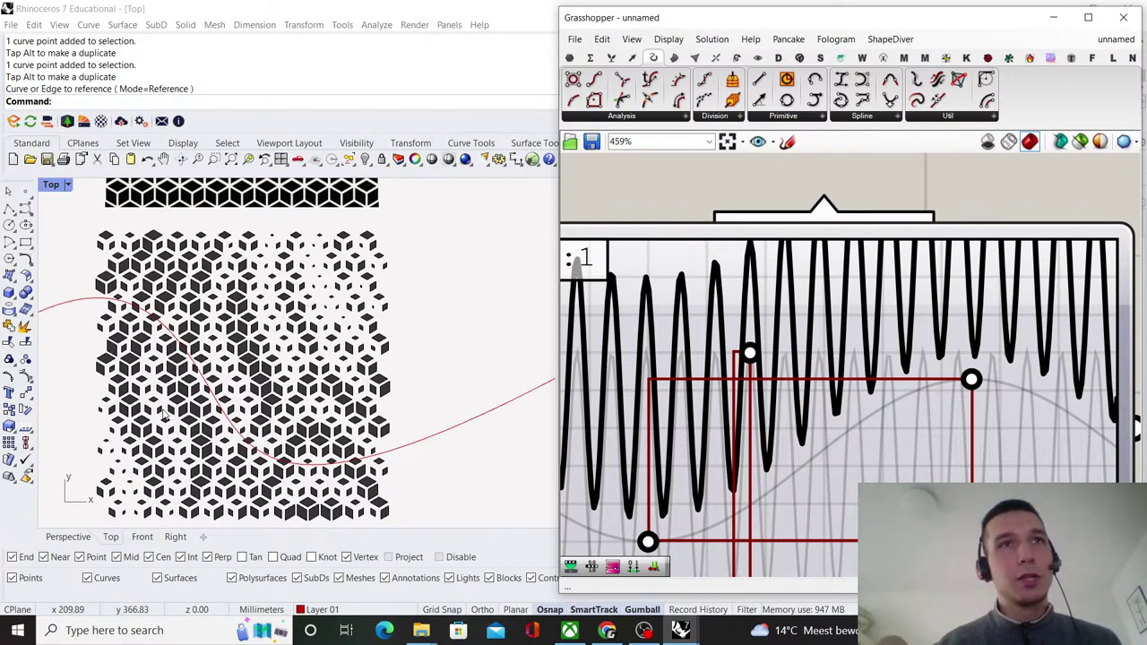
scroll(163, 415, "down", 2)
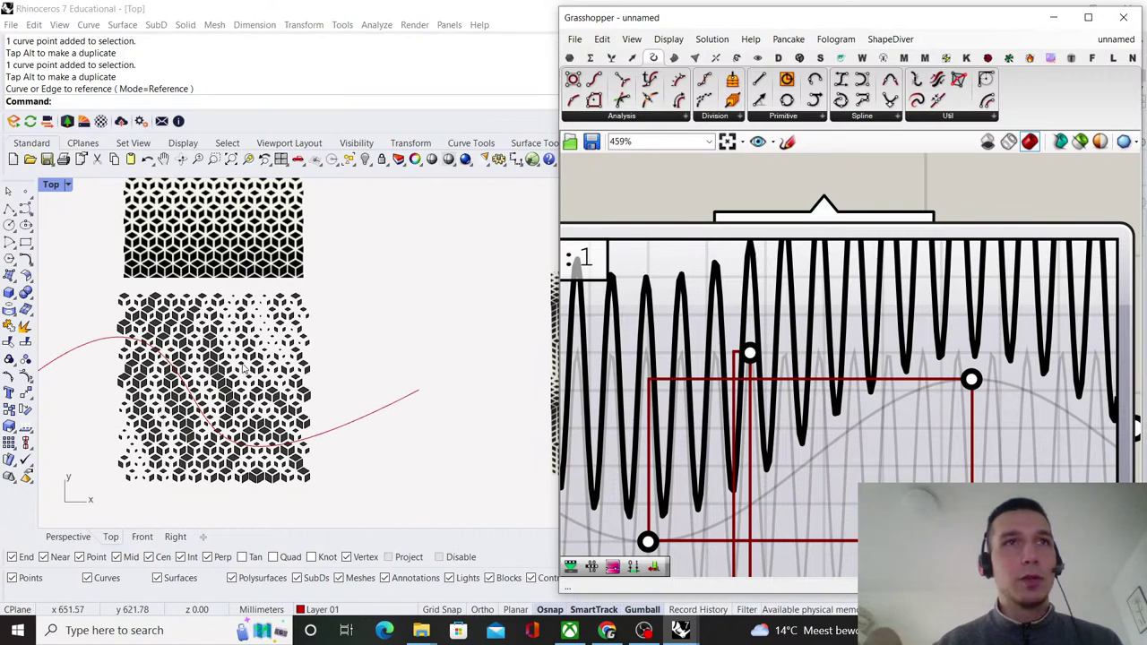
scroll(244, 367, "down", 3)
scroll(227, 355, "up", 3)
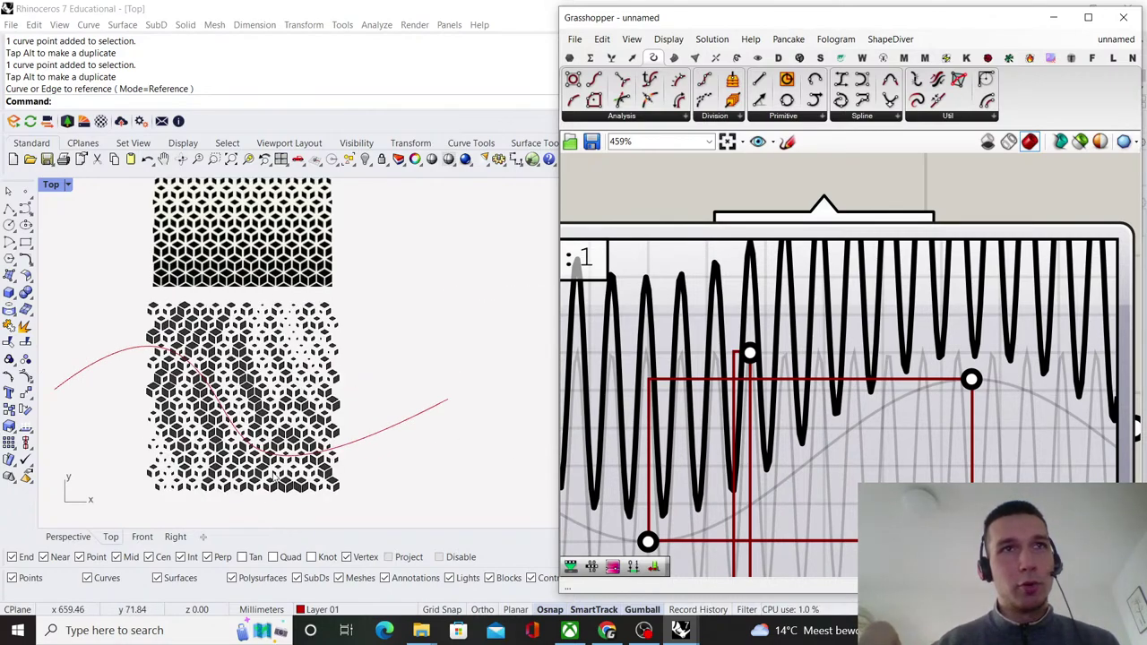
scroll(237, 408, "down", 3)
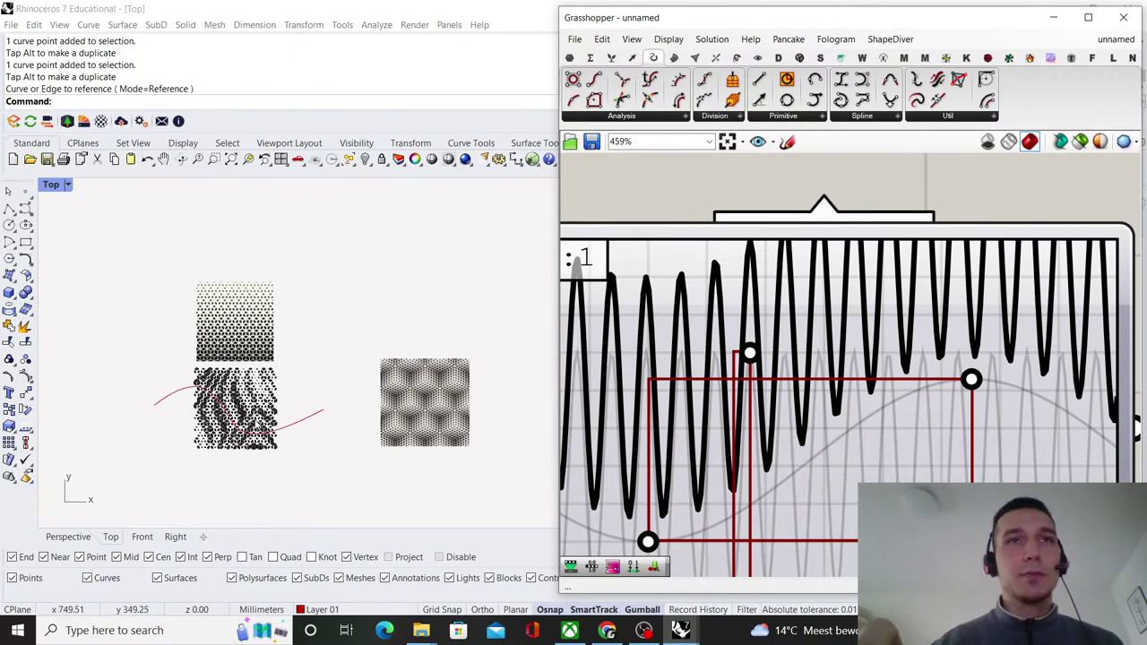
scroll(230, 430, "up", 4)
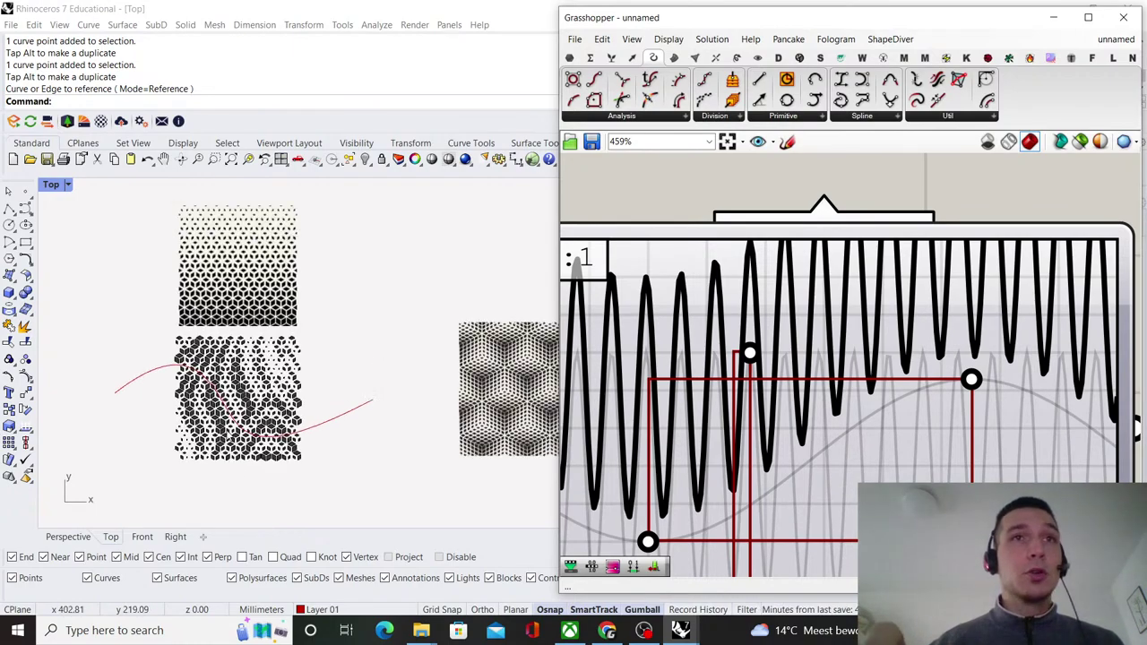
scroll(871, 319, "down", 15)
right_click_drag(887, 285, 960, 328)
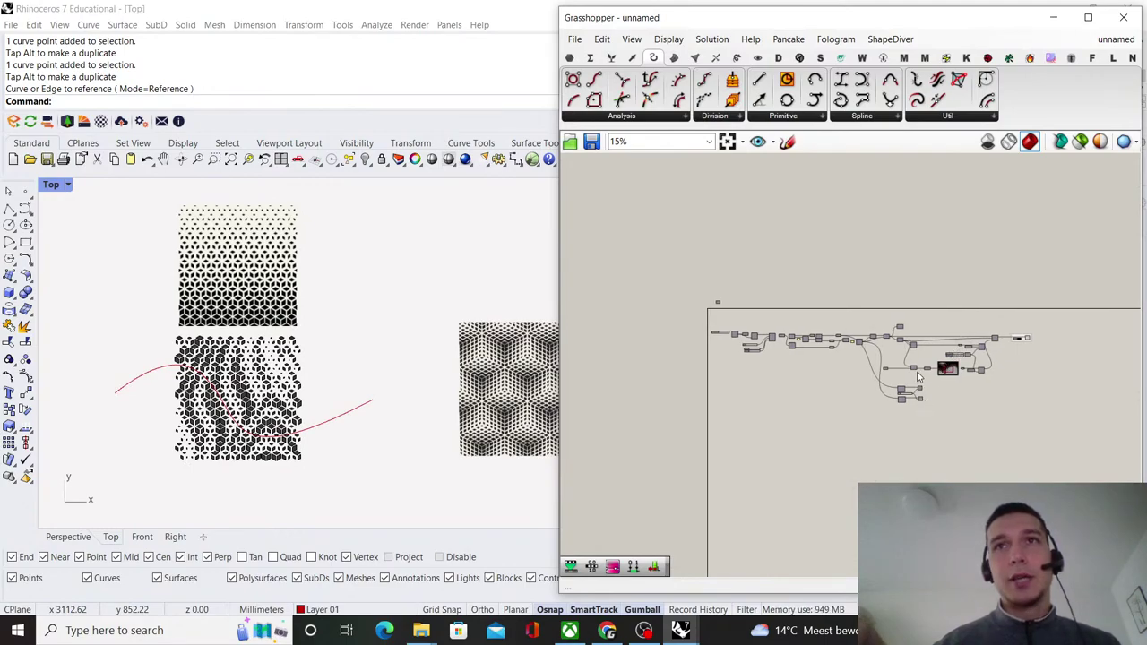
scroll(919, 378, "up", 5)
scroll(860, 347, "down", 3)
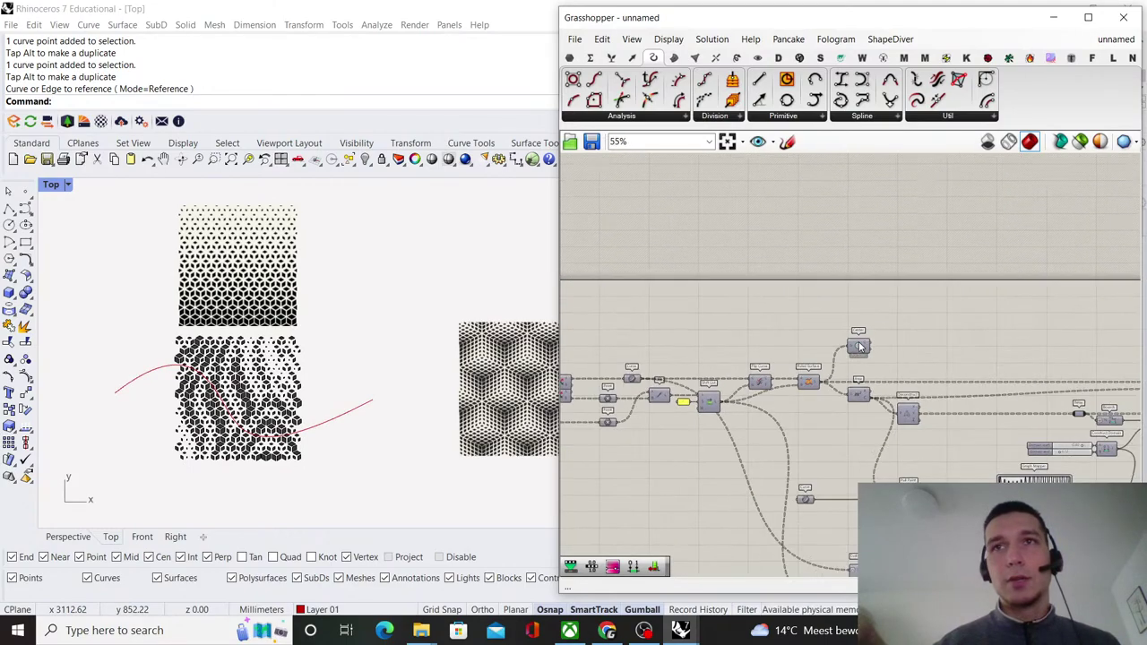
scroll(858, 345, "down", 3)
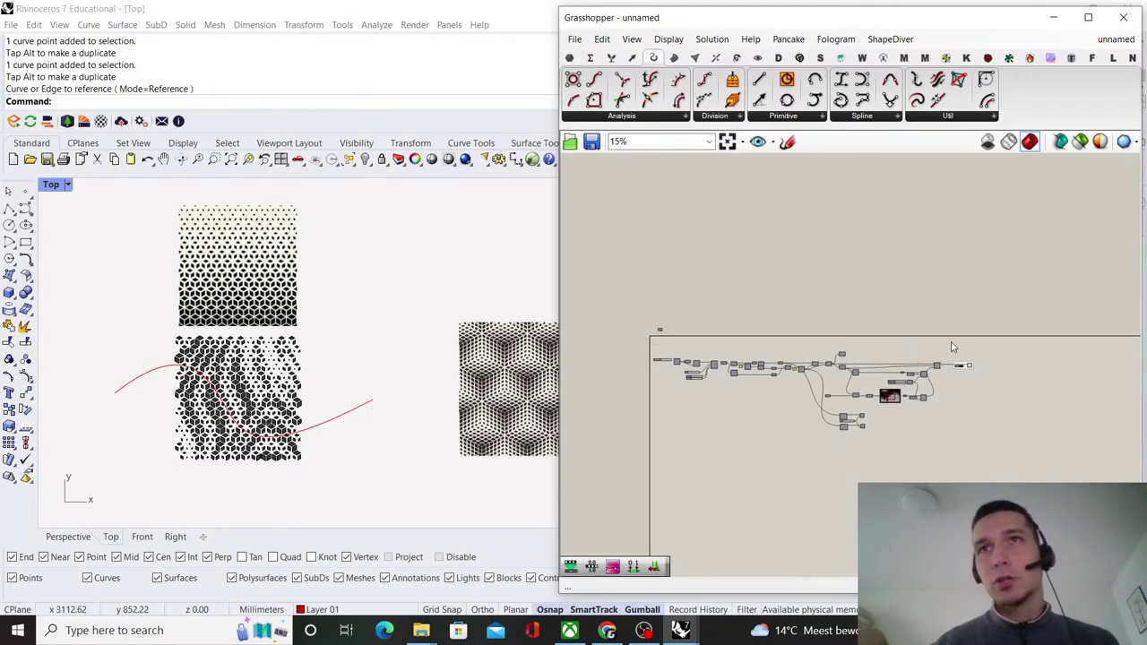
scroll(953, 346, "up", 1)
scroll(238, 396, "down", 2)
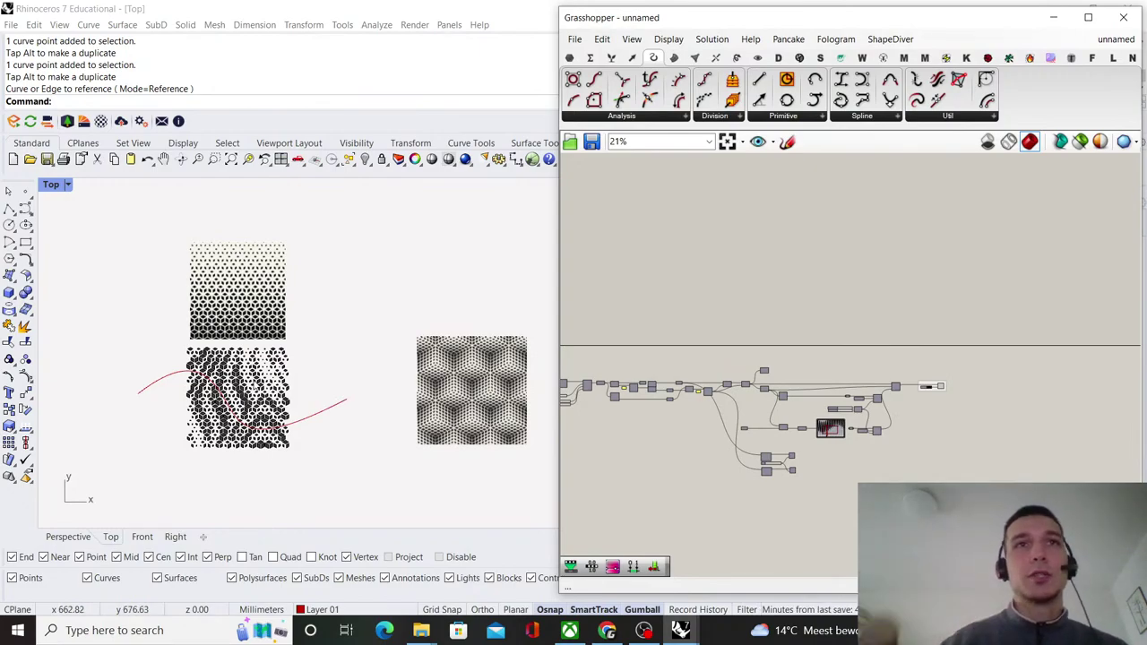
- Align the top of the standalone cube-pattern surface with the top edge of the gradient cube pattern
scroll(439, 365, "down", 4)
right_click_drag(448, 363, 394, 406)
scroll(394, 406, "up", 6)
left_click(394, 408)
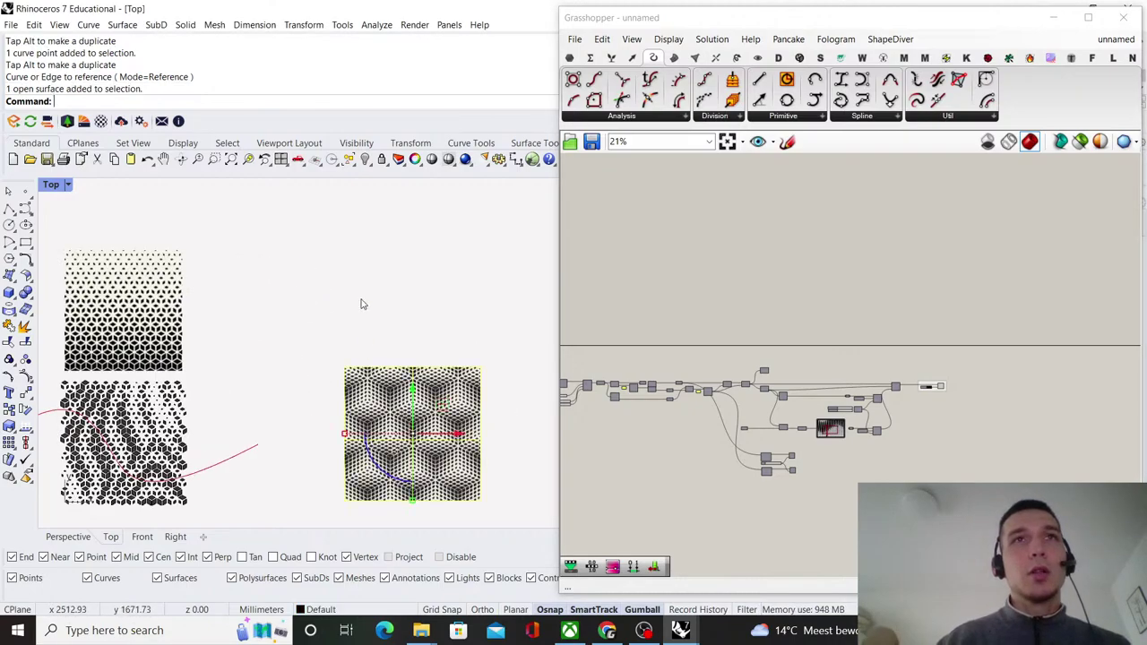
left_click(411, 142)
left_click(302, 167)
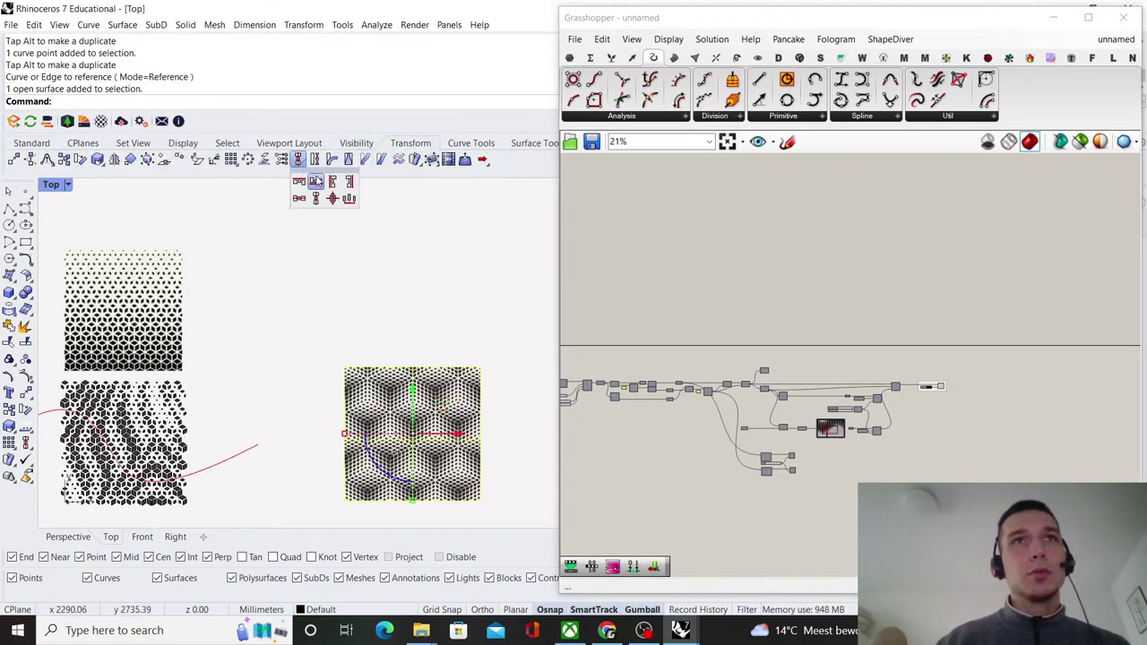
left_click(300, 183)
left_click(182, 250)
- Maximize the Grasshopper window to work on the full definition
scroll(840, 333, "down", 2)
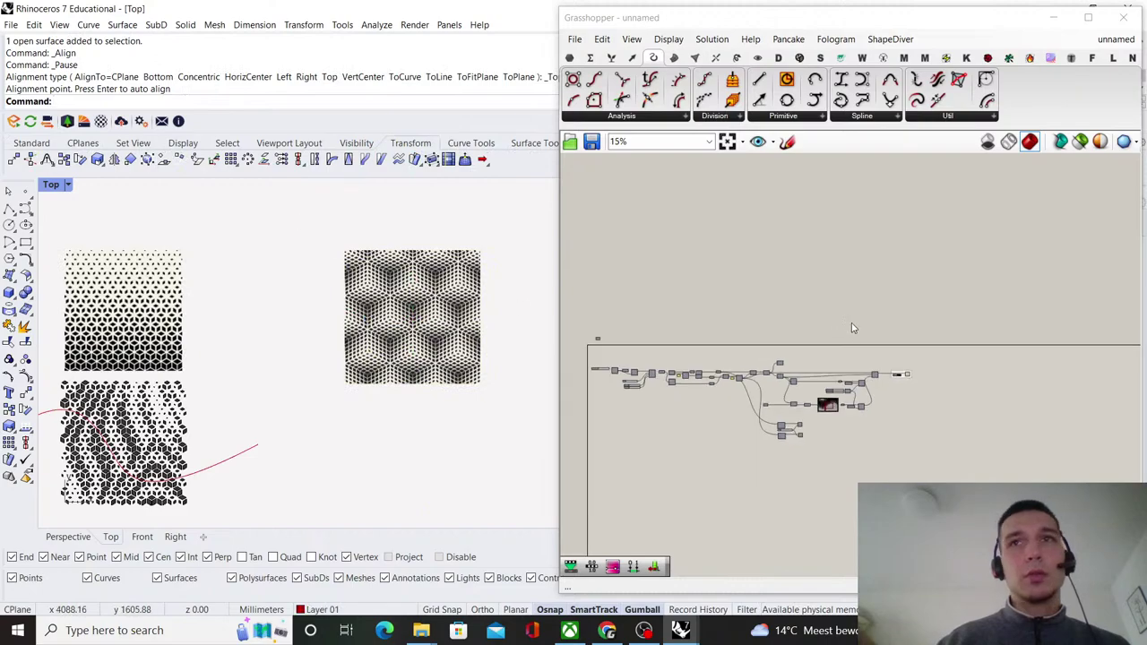
right_click_drag(852, 328, 945, 311)
scroll(896, 341, "up", 3)
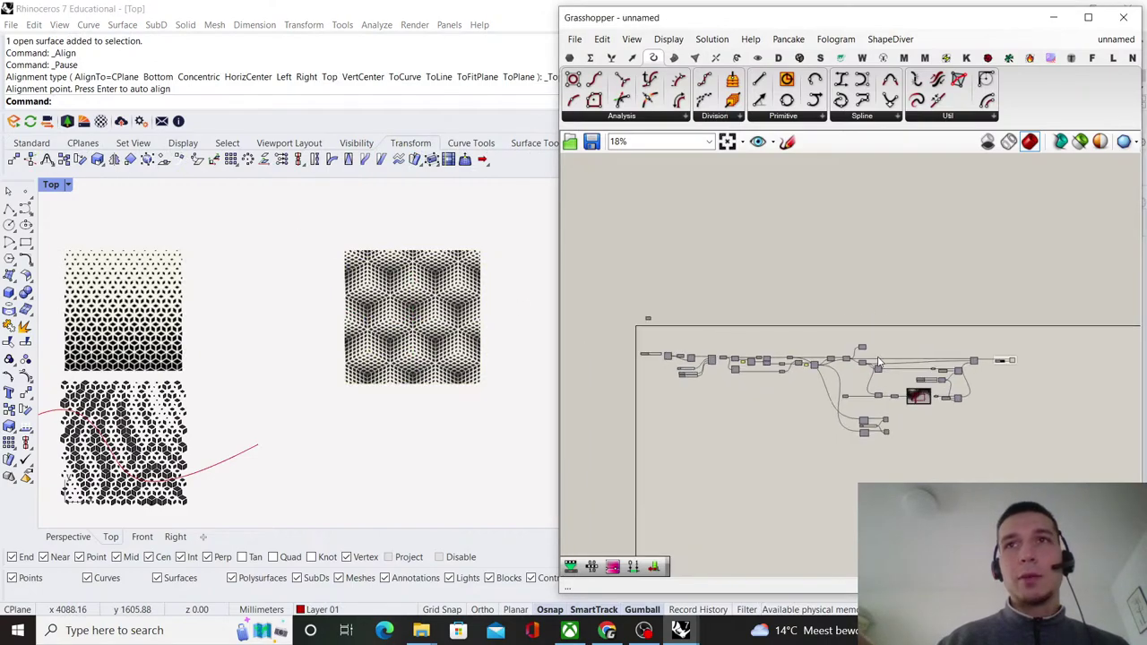
left_click(1088, 17)
right_click_drag(226, 372, 529, 339)
scroll(529, 337, "up", 5)
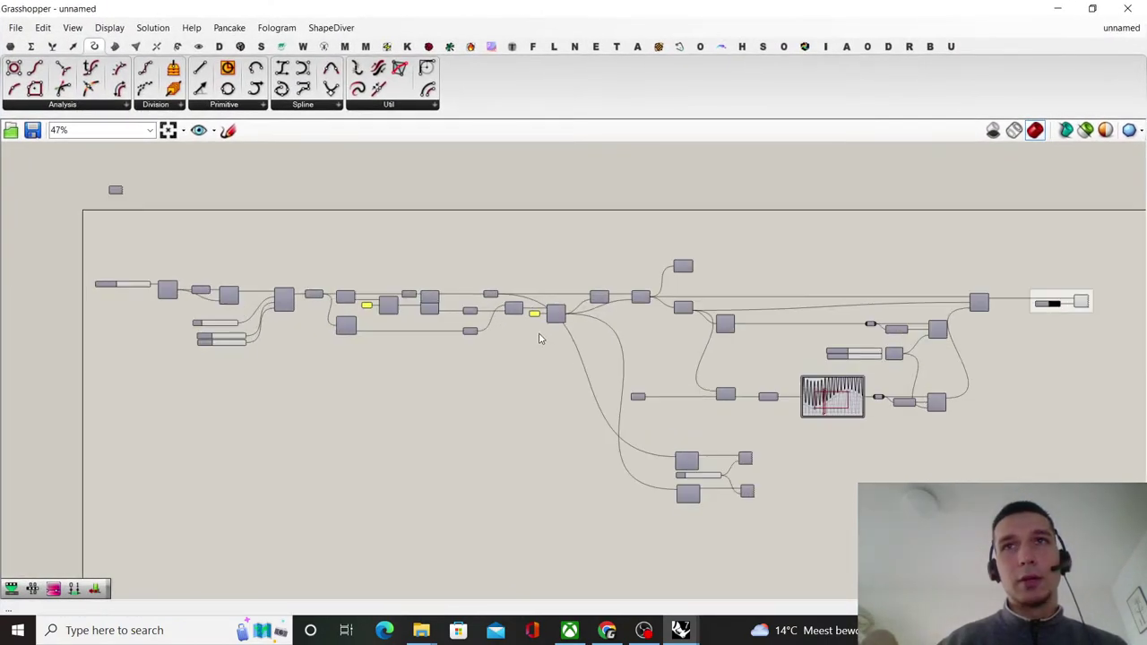
scroll(344, 341, "up", 2)
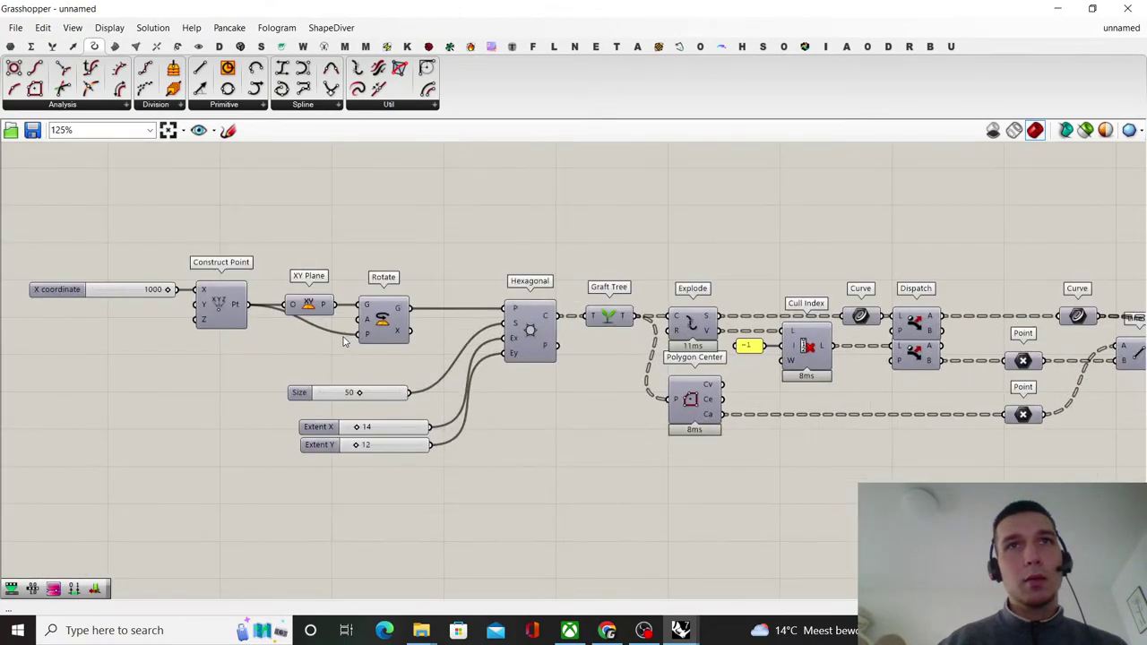
- Shift the Size slider to line up above the Extent X and Extent Y sliders, and nudge Extent Y into line
right_click_drag(451, 311, 506, 313)
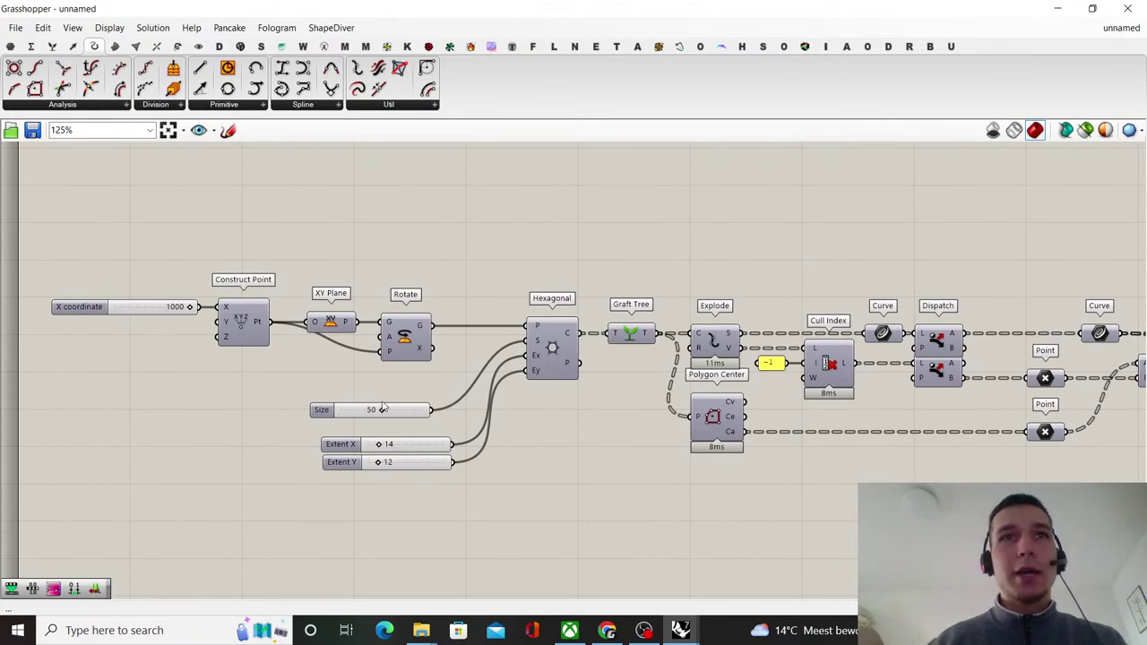
left_click_drag(383, 407, 397, 408)
left_click(454, 378)
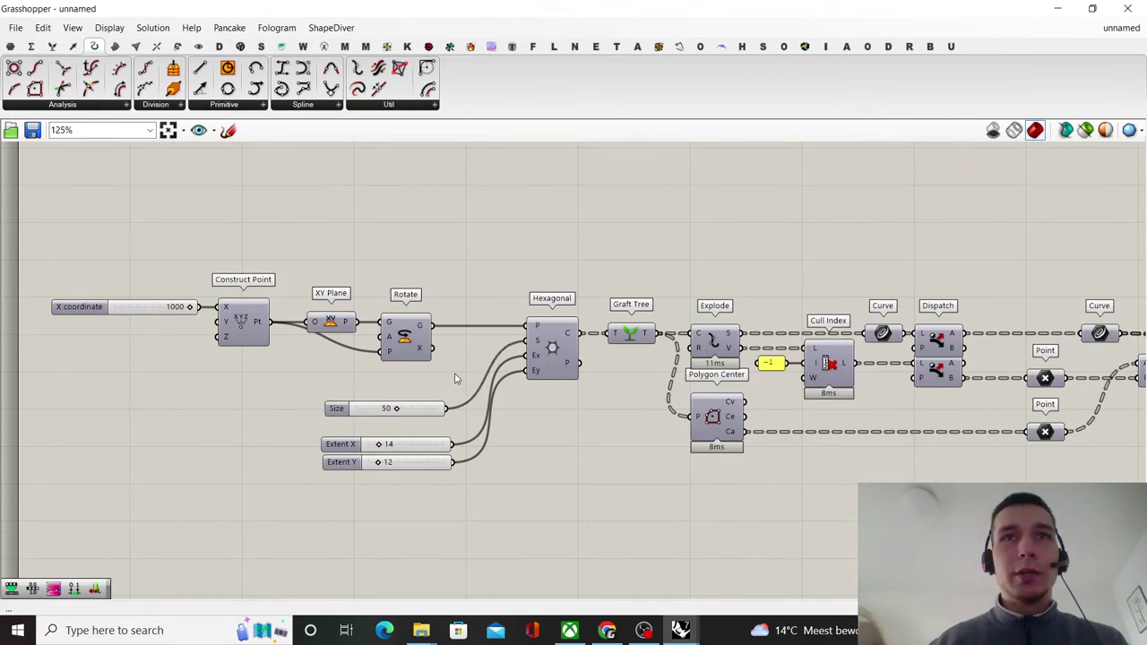
scroll(453, 471, "up", 2)
left_click(433, 457)
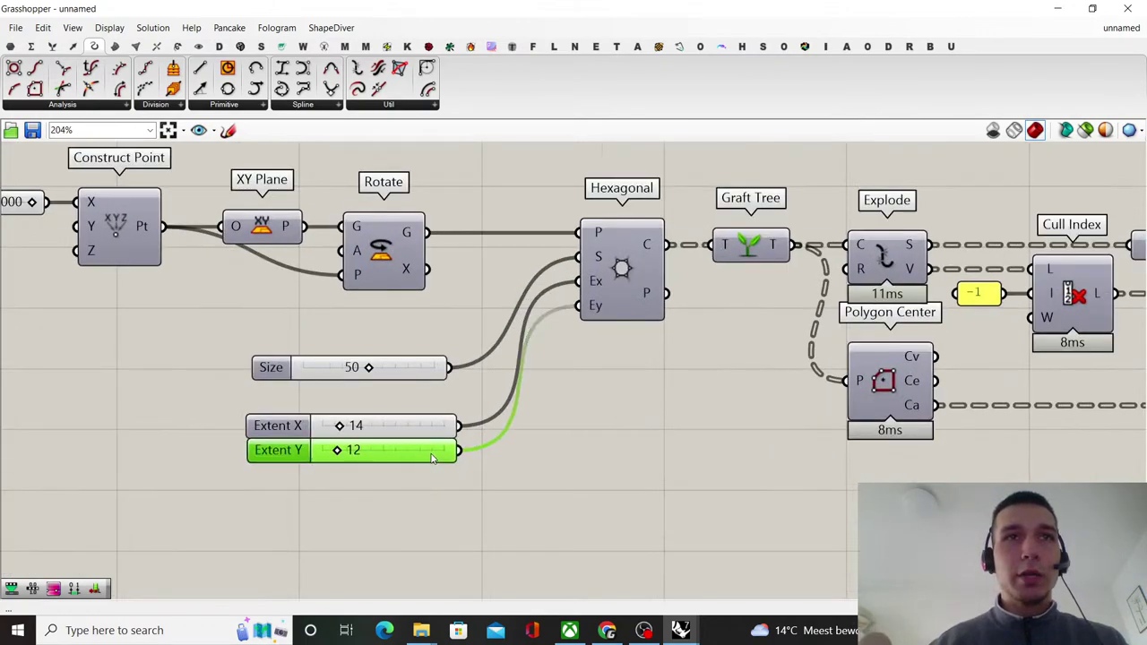
left_click_drag(431, 458, 430, 458)
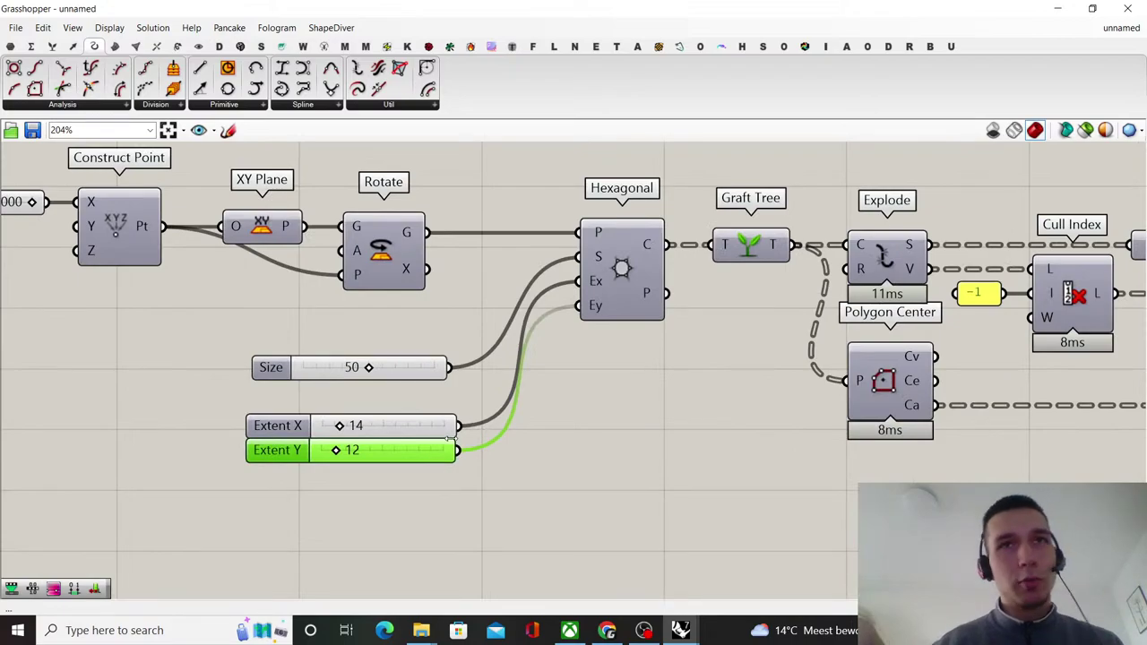
- Examine the section of the definition with the Shift List, Flip Curve and Ruled Surface components
scroll(444, 357, "down", 7)
right_click_drag(721, 334, 641, 343)
scroll(641, 342, "up", 4)
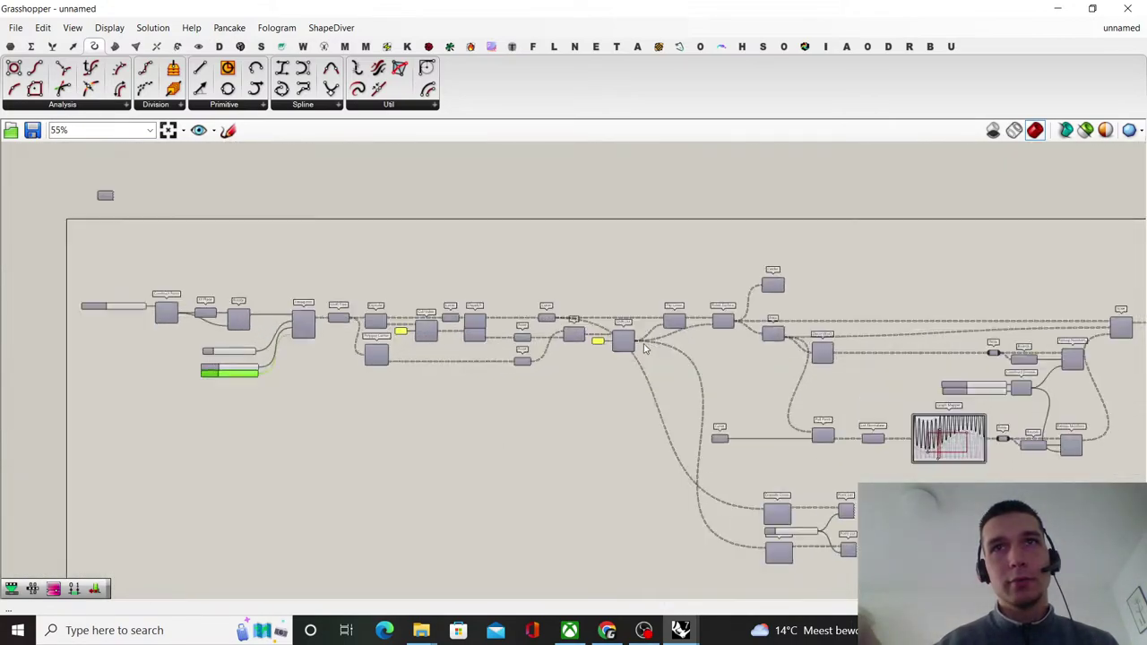
right_click_drag(725, 342, 566, 341)
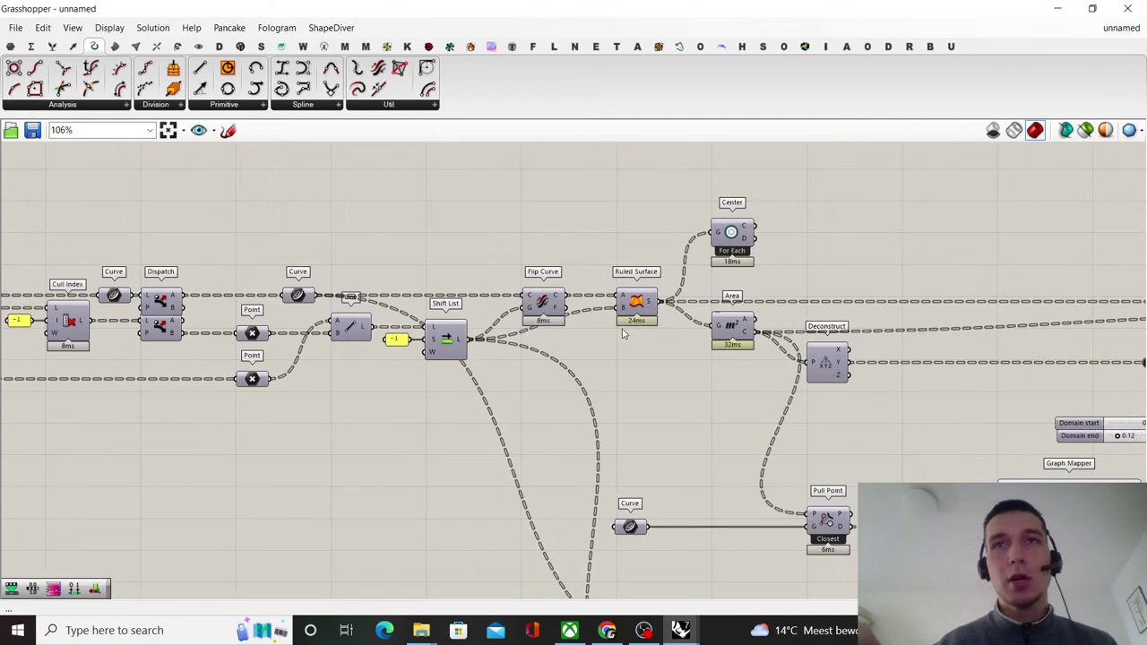
scroll(545, 284, "up", 8)
left_click(540, 330)
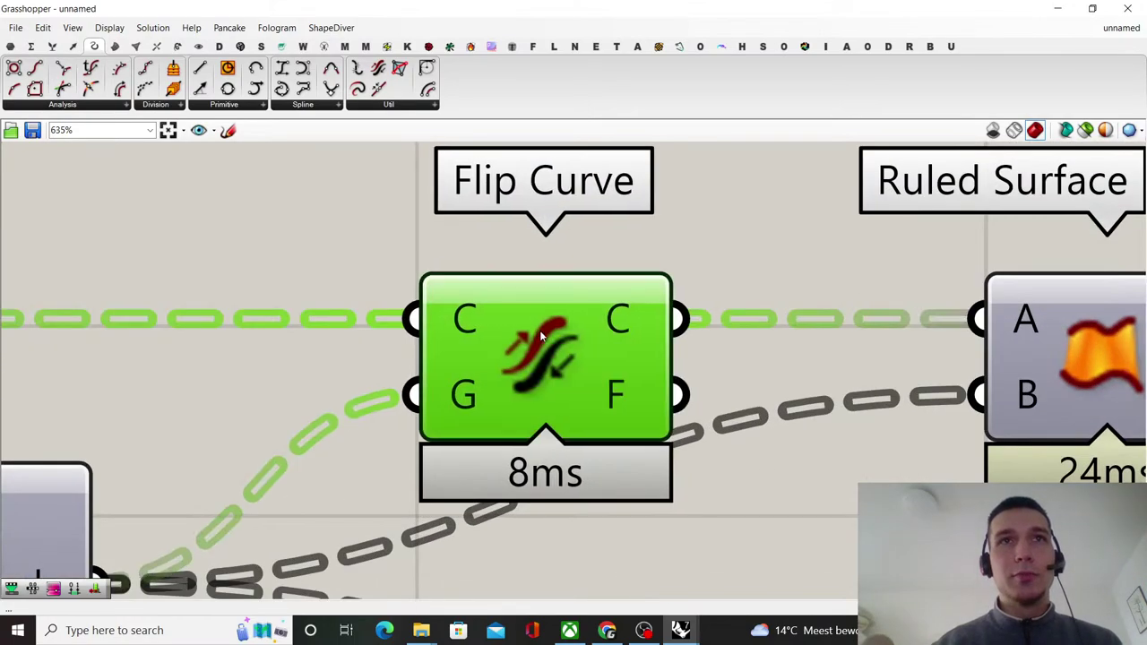
scroll(537, 330, "down", 5)
left_click(612, 220)
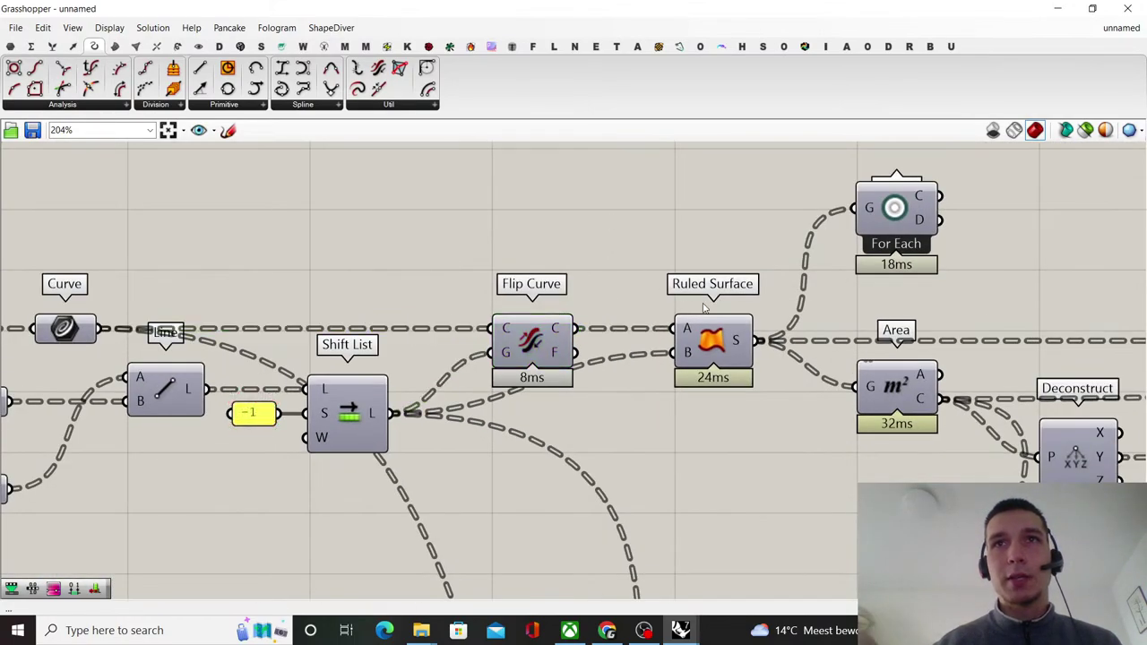
- Move Construct Domain with its Domain start and Domain end sliders up to sit just beneath the upper Bounds component
scroll(708, 330, "down", 10)
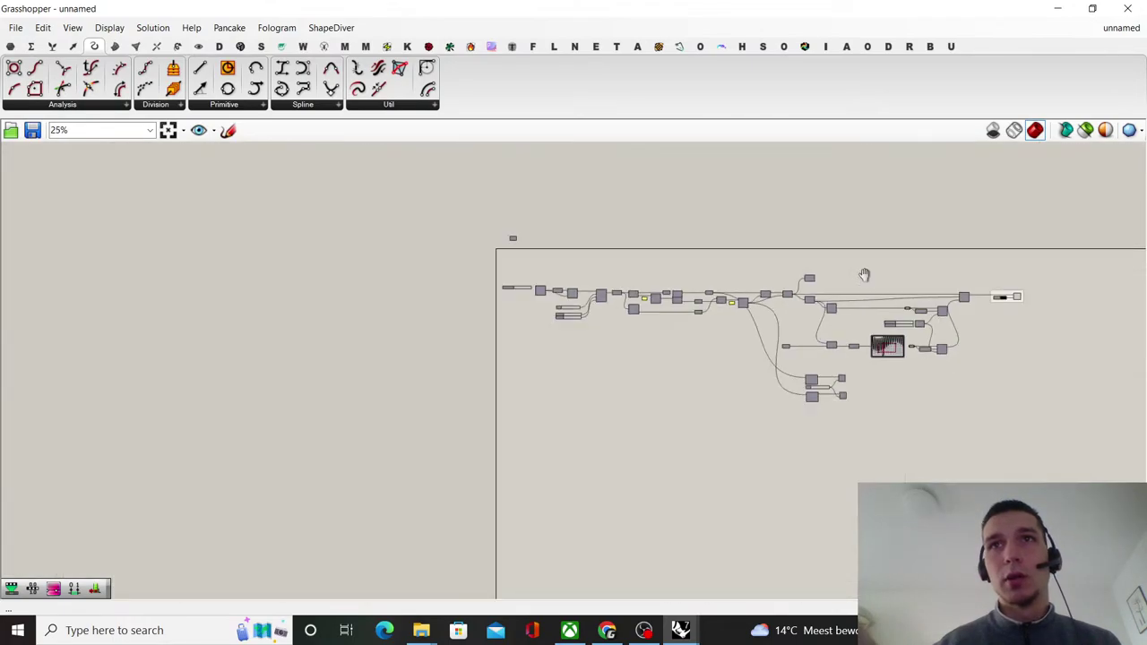
scroll(743, 365, "up", 5)
scroll(742, 366, "up", 1)
scroll(723, 323, "up", 4)
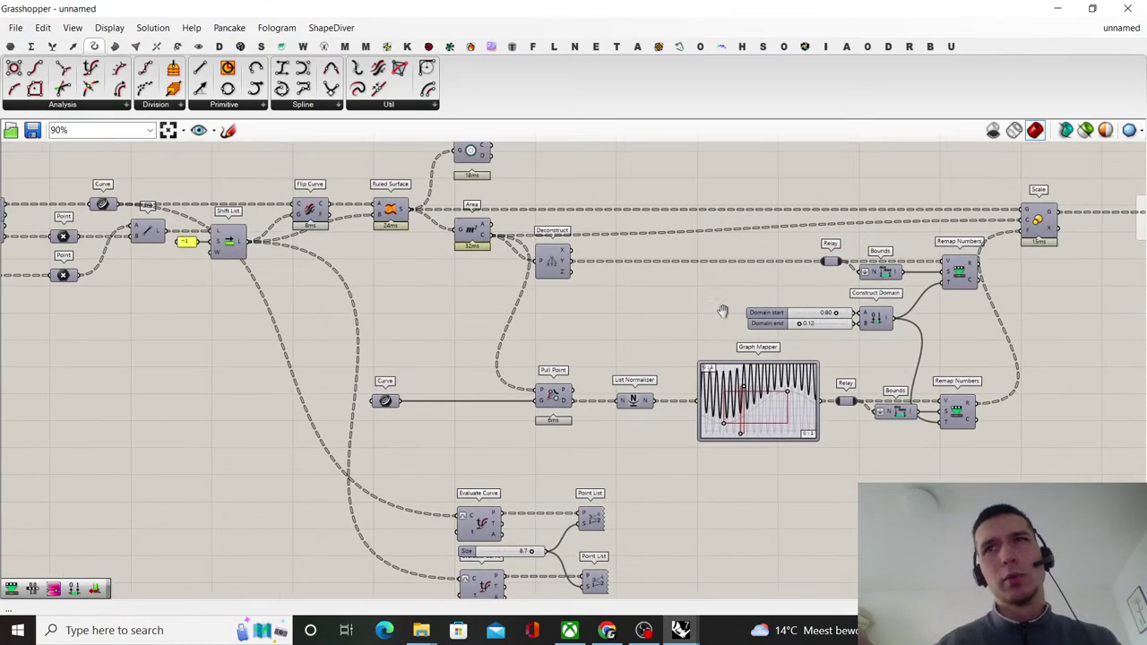
left_click_drag(708, 463, 572, 366)
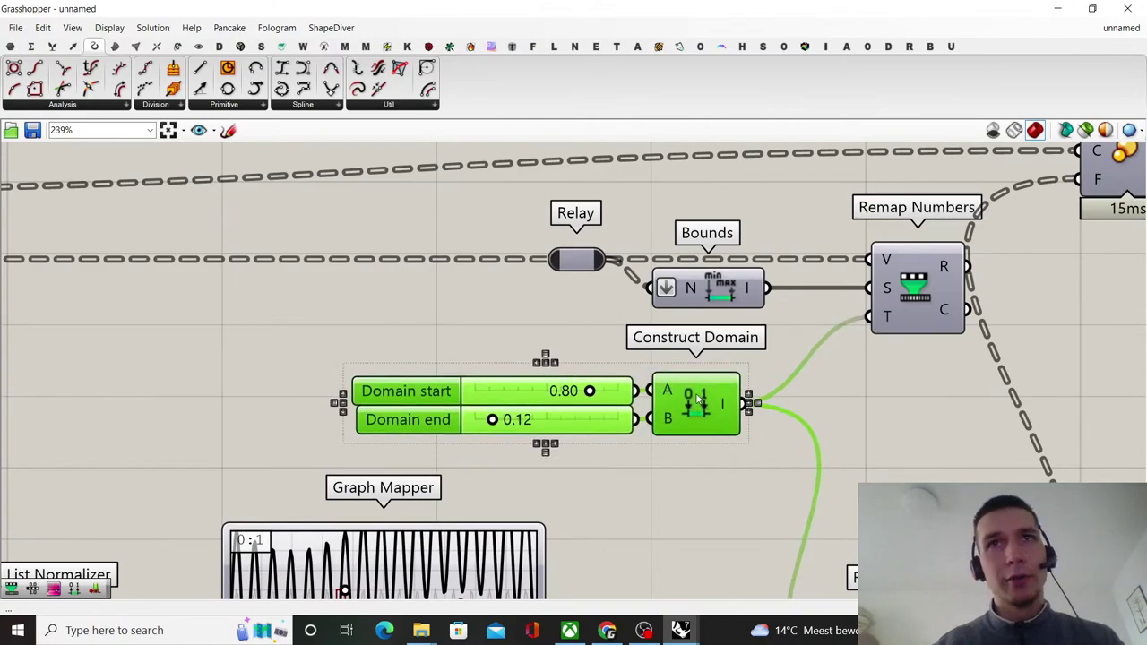
left_click_drag(694, 411, 690, 338)
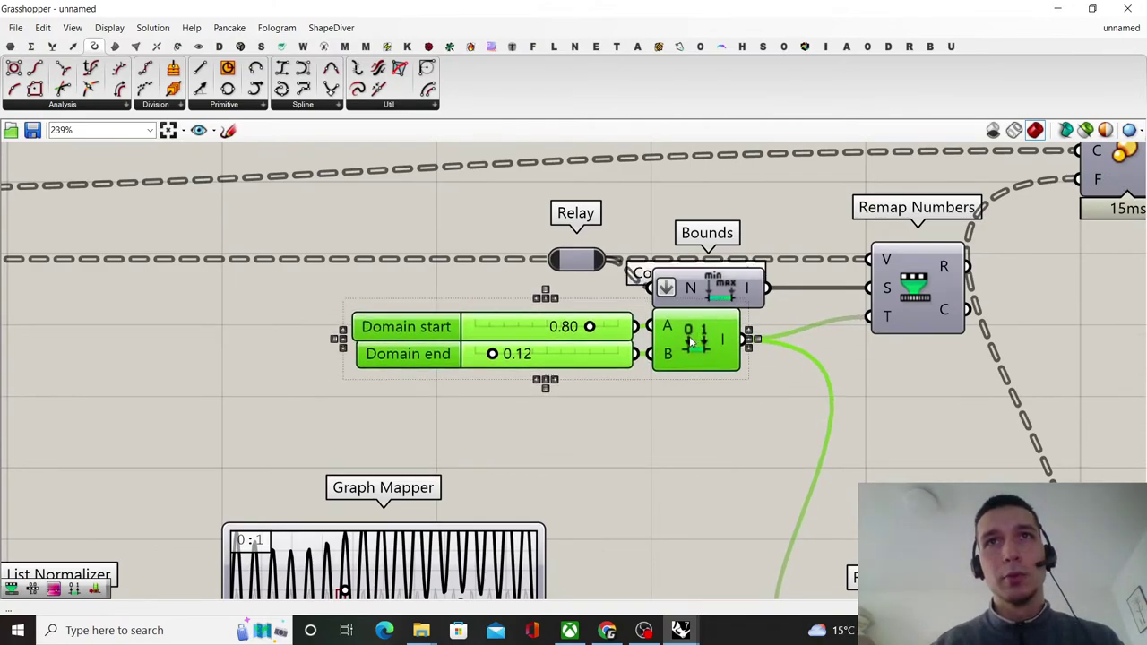
left_click(717, 422)
scroll(707, 413, "down", 5)
scroll(684, 397, "up", 3)
mouse_move(684, 398)
left_mouse_down()
mouse_move(602, 331)
mouse_move(661, 359)
mouse_move(667, 388)
left_mouse_up()
scroll(666, 342, "up", 3)
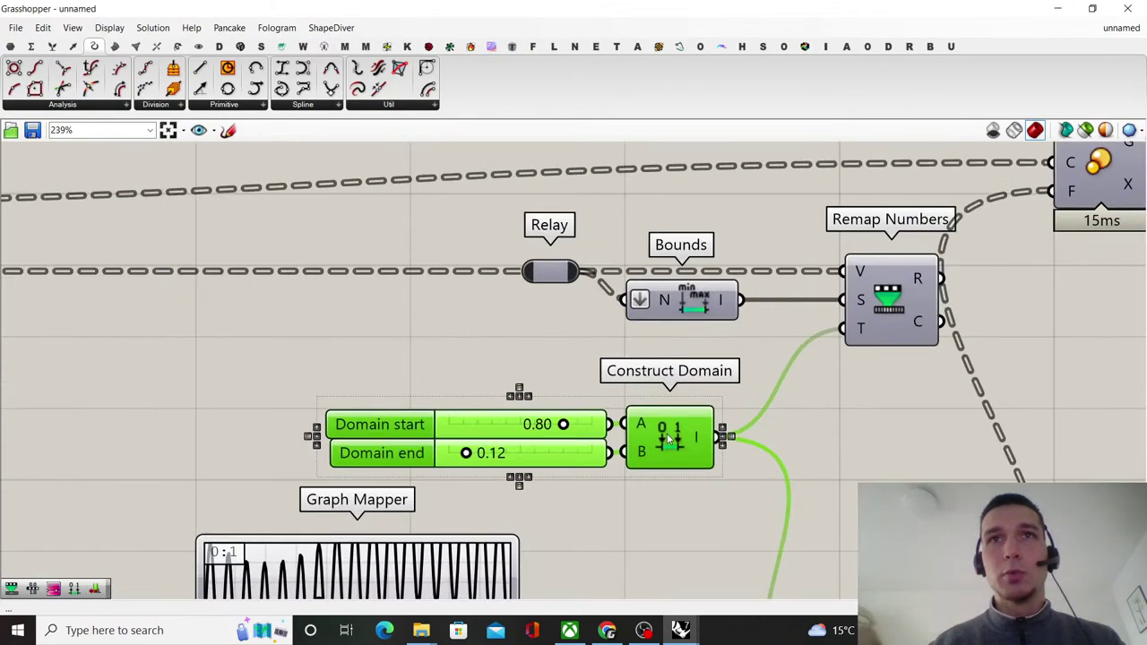
left_click_drag(665, 434, 666, 377)
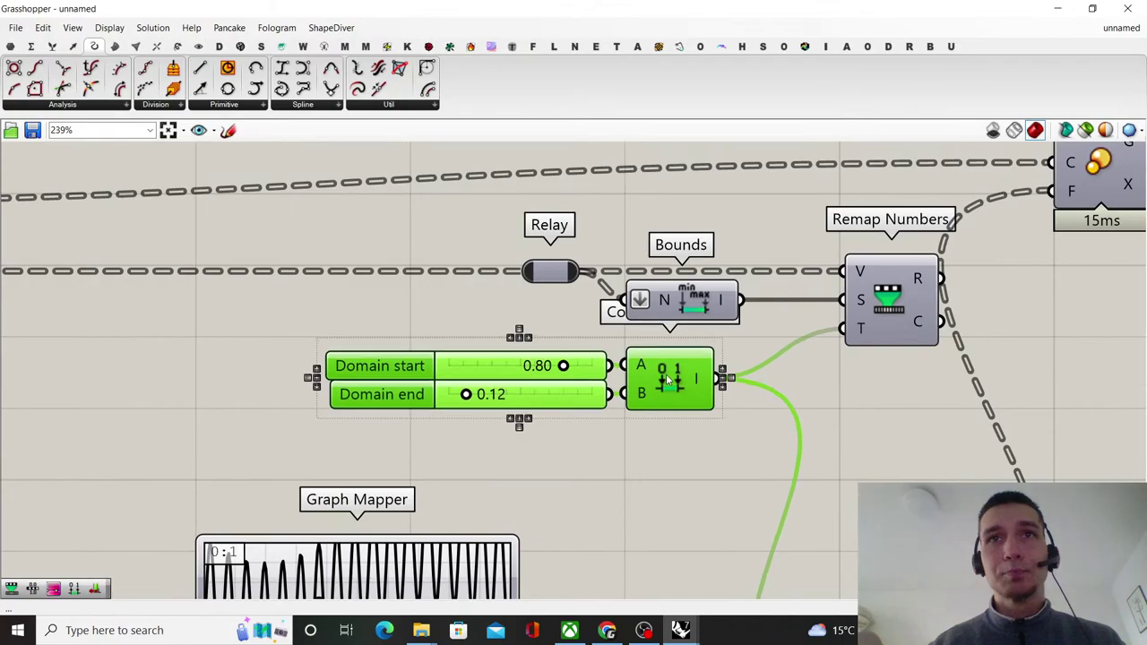
left_click(704, 431)
- Move the Scale component away from the Remap Numbers components, closer to the grouped output
scroll(568, 369, "up", 3)
left_click(417, 371)
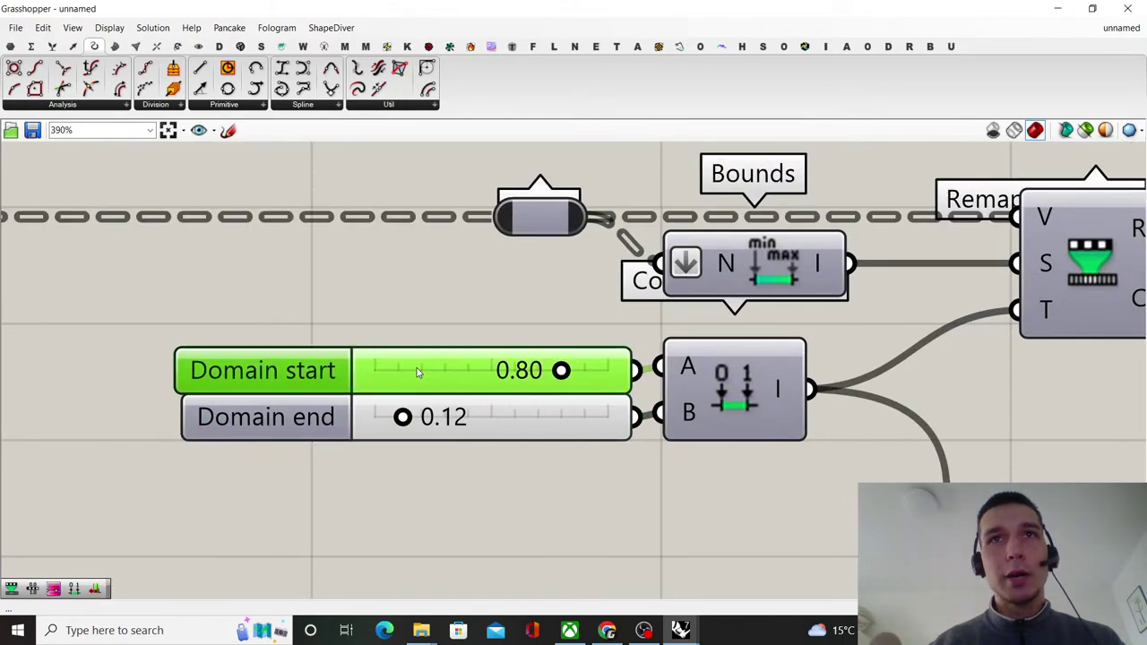
left_click(515, 412)
scroll(519, 413, "down", 3)
left_click(678, 381)
right_click_drag(887, 328, 655, 366)
scroll(620, 378, "up", 3)
scroll(637, 382, "down", 6)
scroll(654, 365, "up", 2)
left_click_drag(653, 364, 706, 364)
left_click(758, 280)
scroll(721, 333, "down", 4)
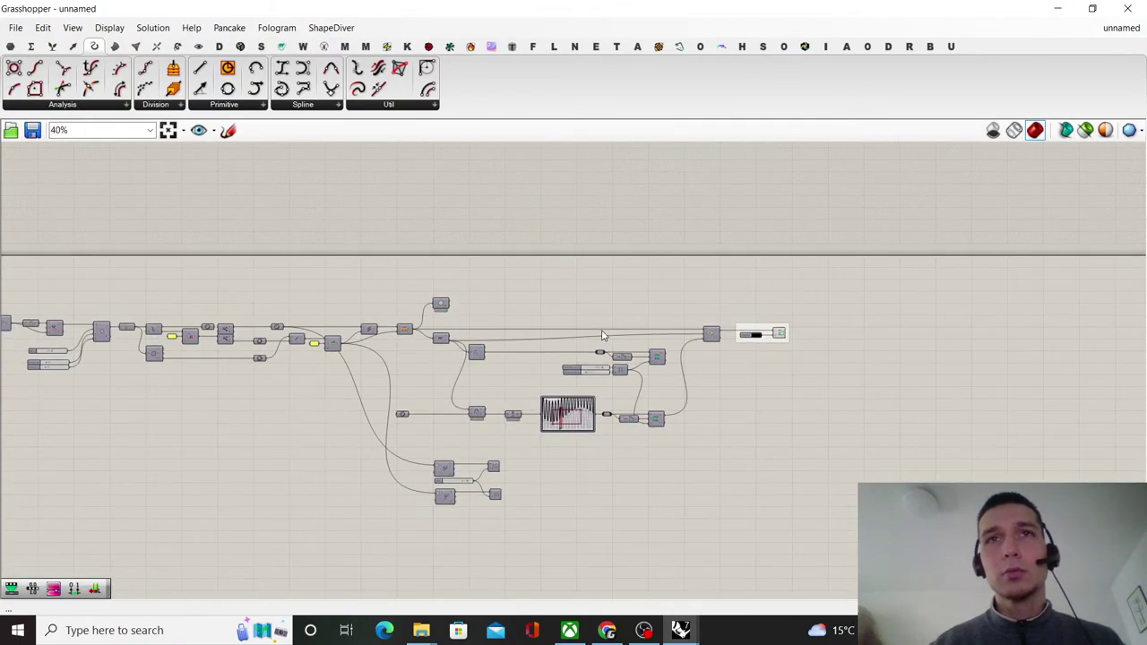
- Move the attractor row, from the Curve parameter through Graph Mapper to the lower Remap Numbers, up closer to the upper row
scroll(427, 418, "up", 3)
left_click_drag(955, 465, 275, 404)
scroll(497, 405, "up", 3)
left_click(543, 321)
scroll(242, 408, "up", 6)
left_click(440, 346)
scroll(454, 373, "down", 8)
scroll(464, 379, "down", 5)
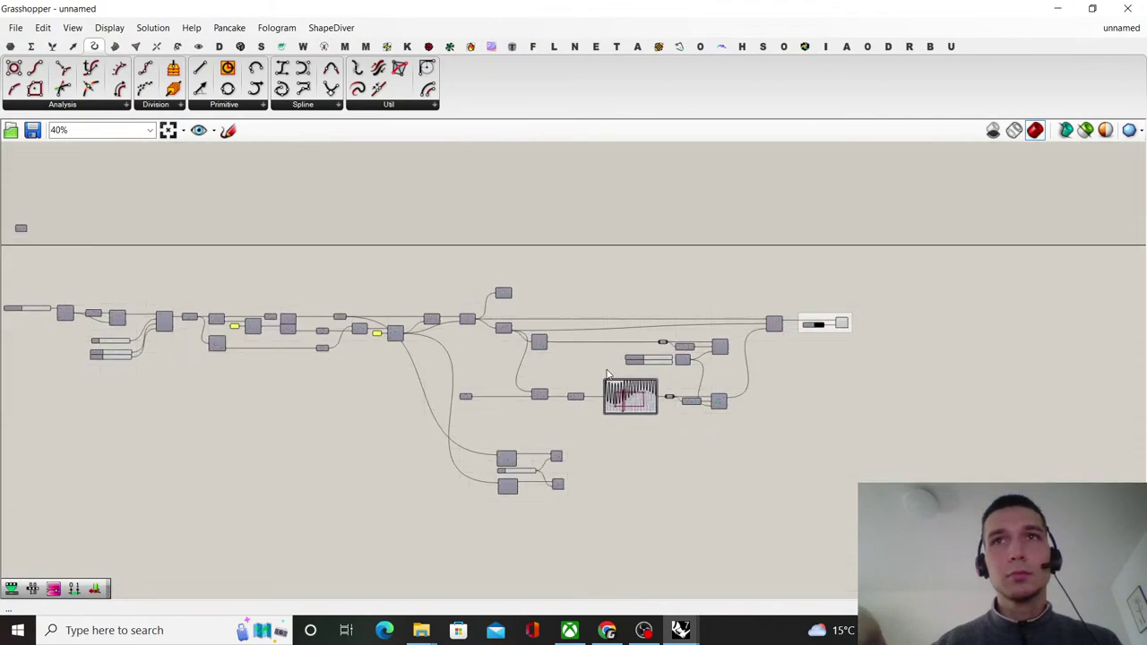
scroll(627, 368, "up", 3)
- Restore the Grasshopper window to its smaller size beside the Rhino viewport
left_click(1092, 9)
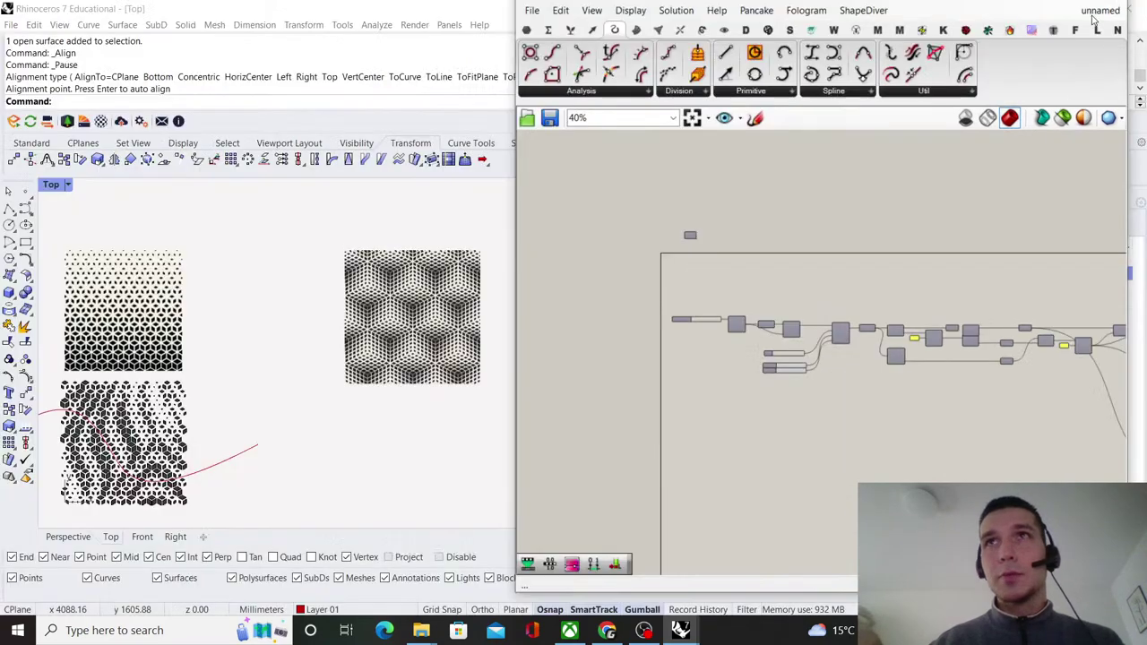
scroll(281, 380, "down", 6)
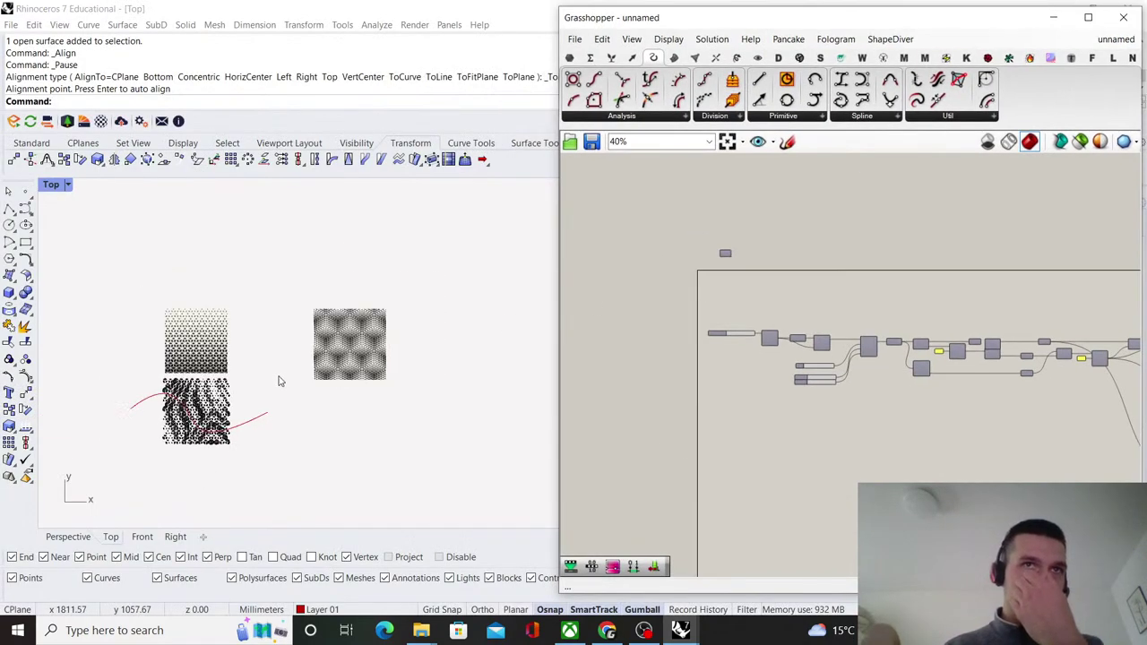
scroll(984, 336, "down", 6)
right_click_drag(985, 338, 742, 335)
scroll(950, 375, "up", 5)
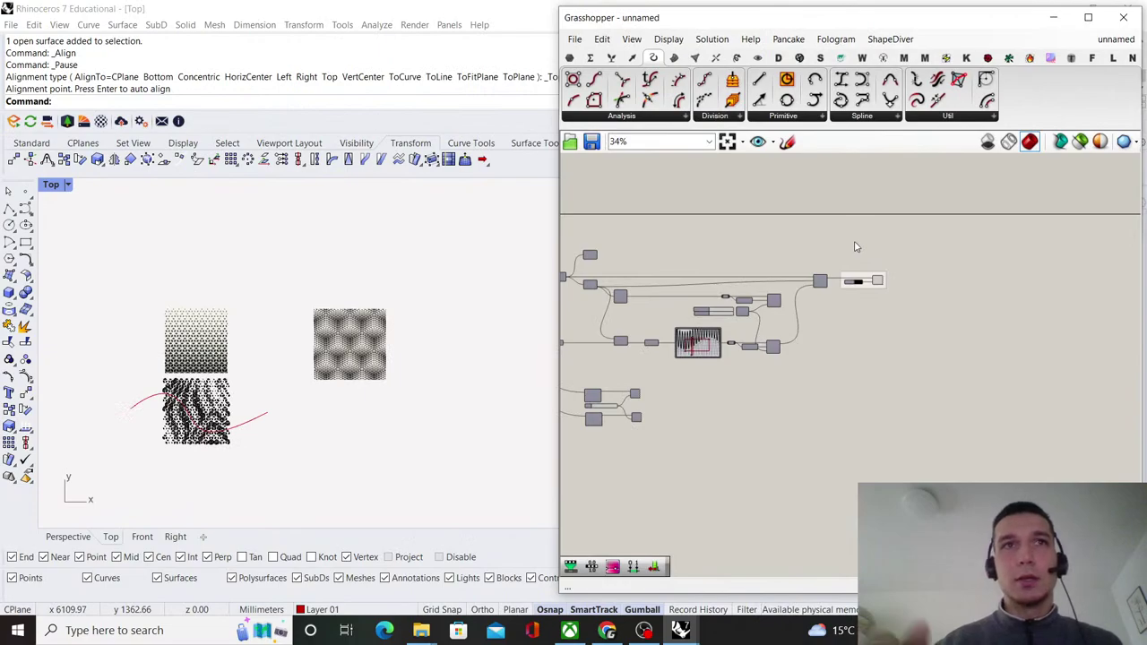
scroll(766, 311, "down", 2)
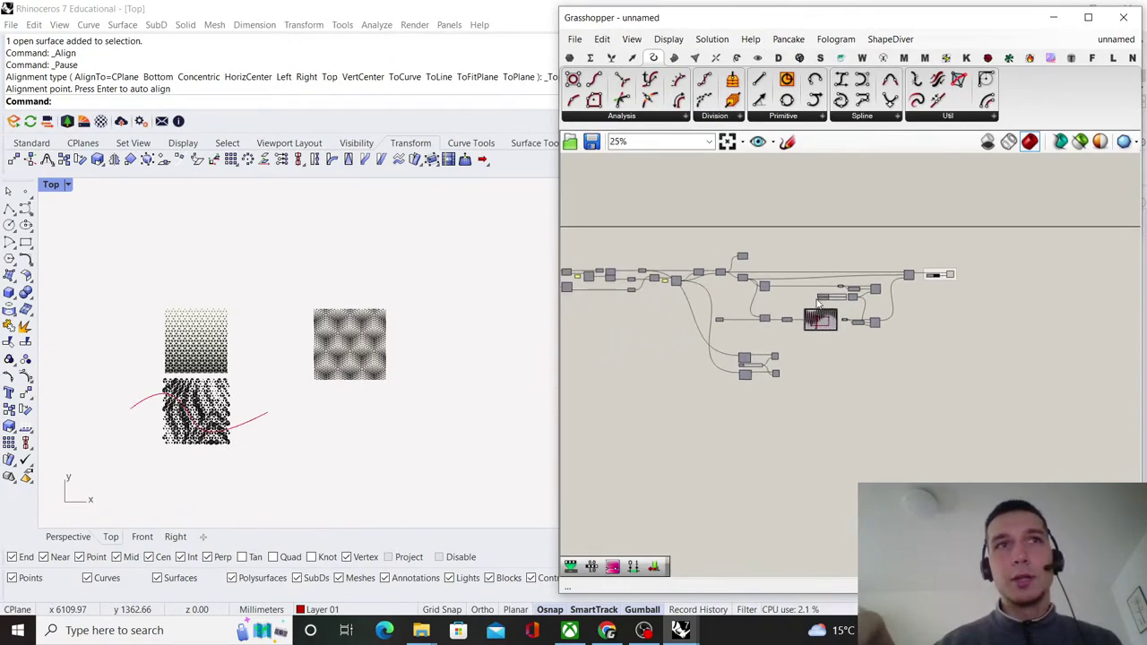
scroll(817, 305, "down", 2)
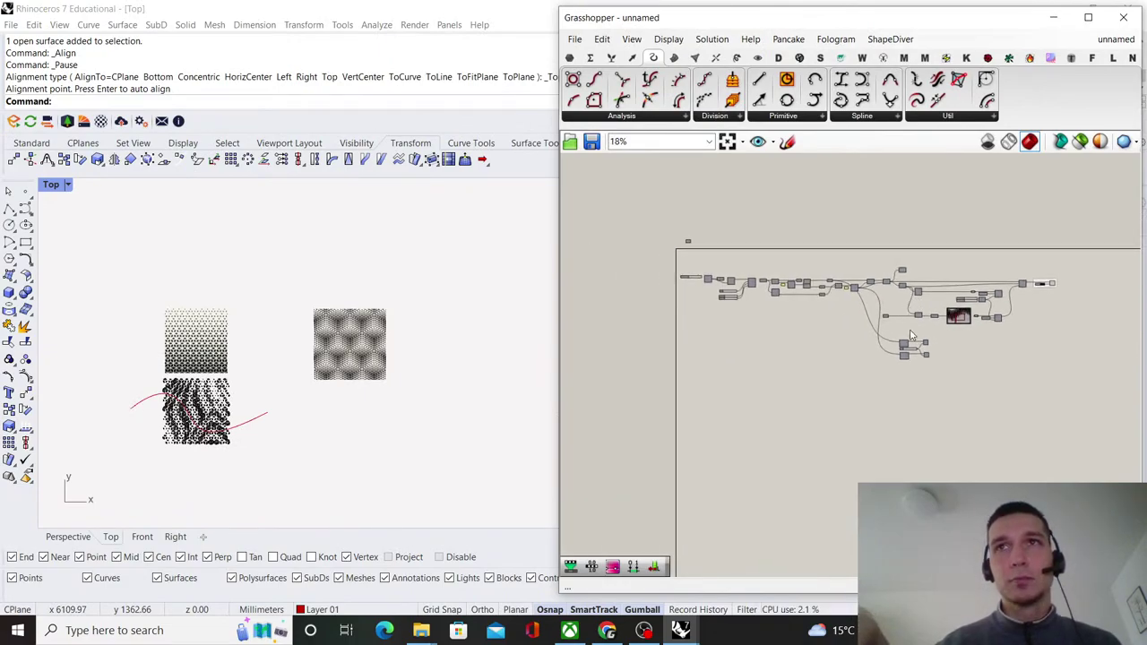
- Close up the Point List branch vertically by moving the lower Evaluate Curve and Point List up beneath the Size slider
scroll(911, 336, "up", 8)
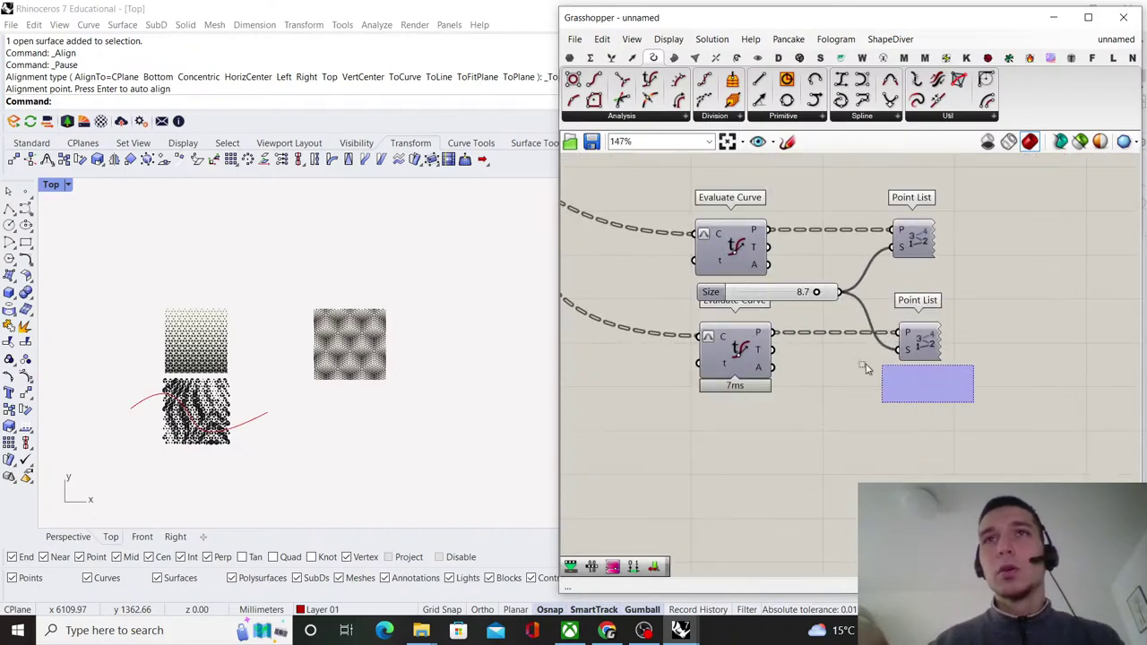
left_click_drag(865, 364, 718, 285)
left_click(778, 196)
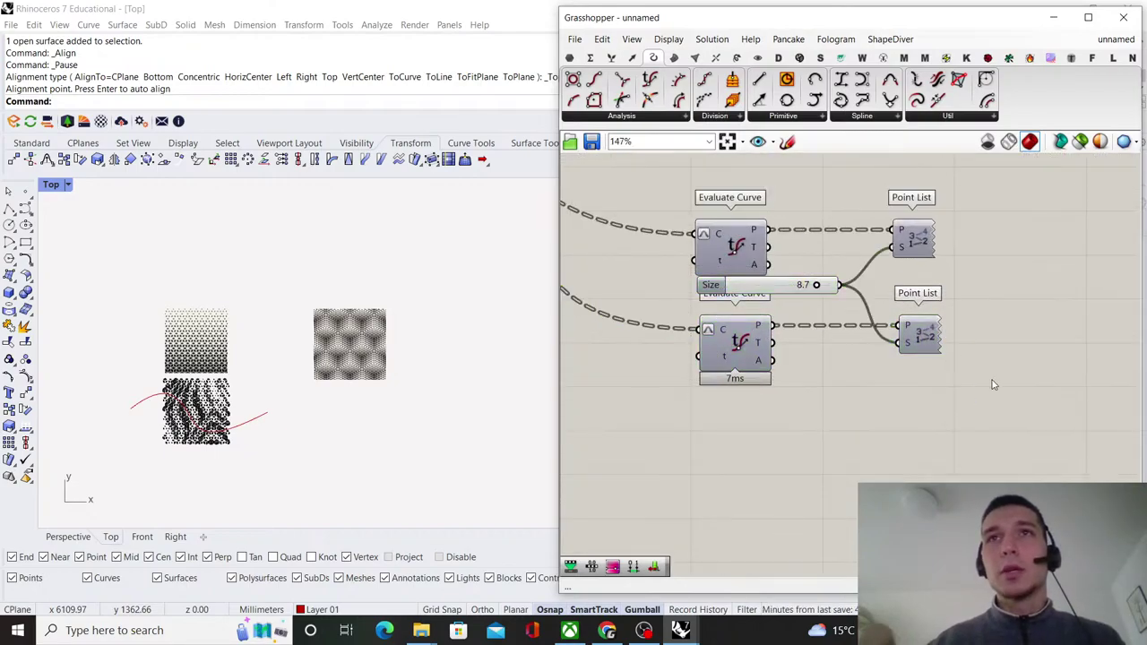
left_click_drag(992, 384, 746, 323)
left_click_drag(953, 373, 696, 193)
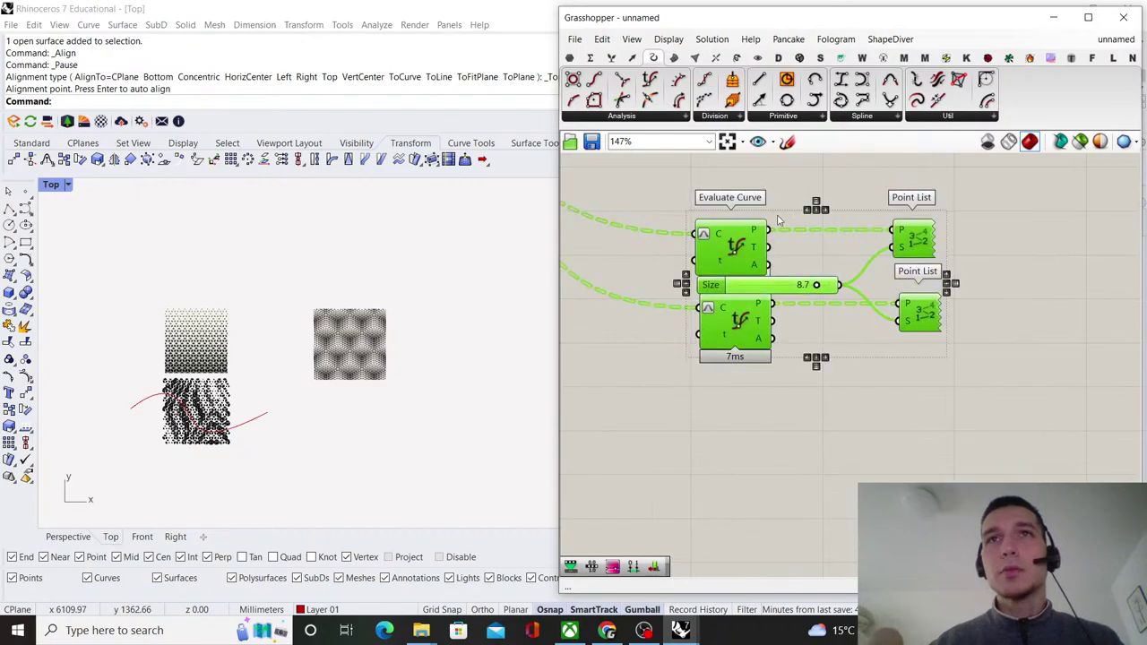
left_click(793, 204)
- Left-align the two Evaluate Curve components with the Size slider, and line up the two Point List components with each other
left_click_drag(770, 387, 728, 258)
left_click(756, 210)
left_click(799, 204)
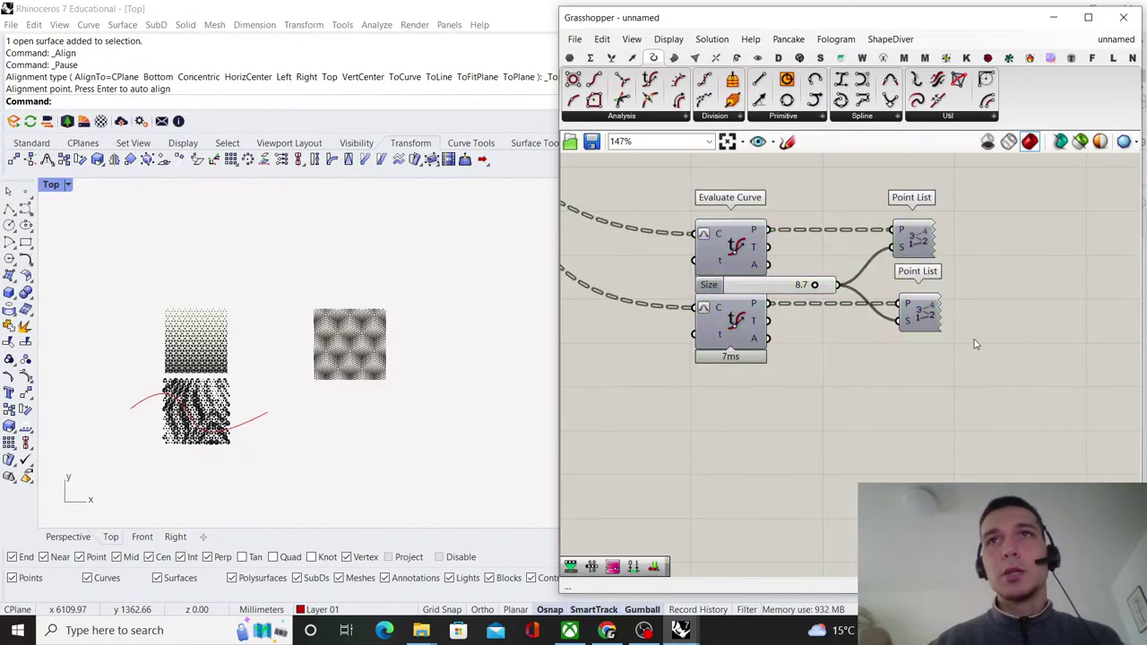
left_click_drag(975, 343, 910, 220)
left_click(906, 210)
left_click(848, 212)
- Move the Evaluate Curve, Size slider and Point List group up above the Ruled Surface and Area components
scroll(833, 299, "down", 5)
right_click_drag(833, 298, 866, 485)
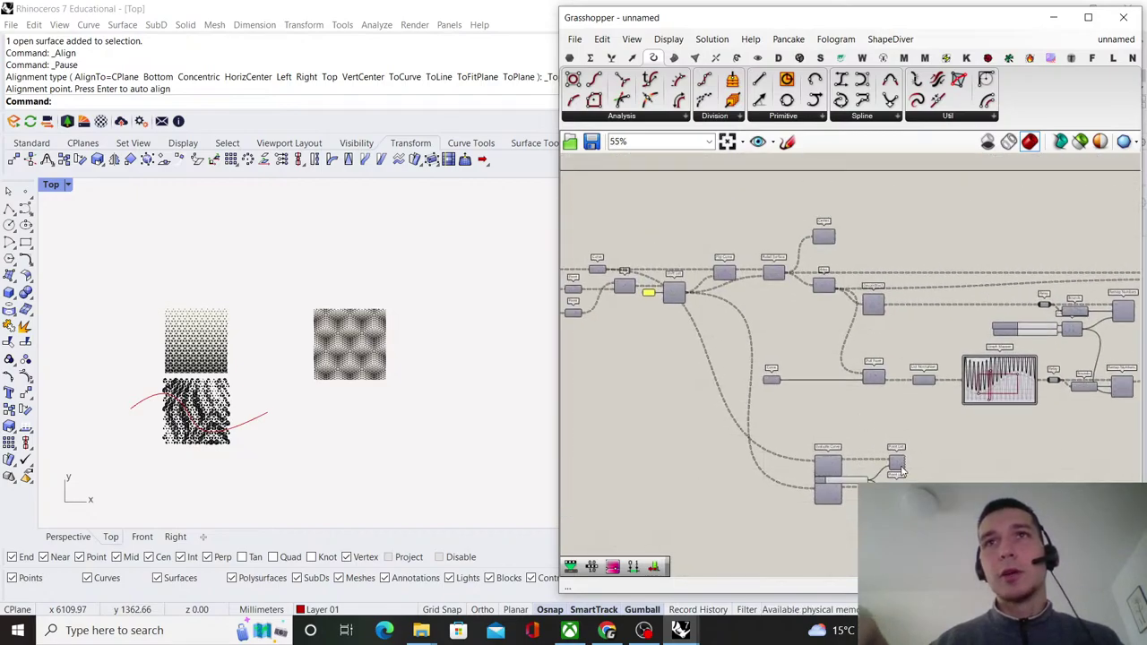
left_click_drag(947, 517, 833, 258)
scroll(812, 453, "down", 2)
scroll(956, 320, "up", 5)
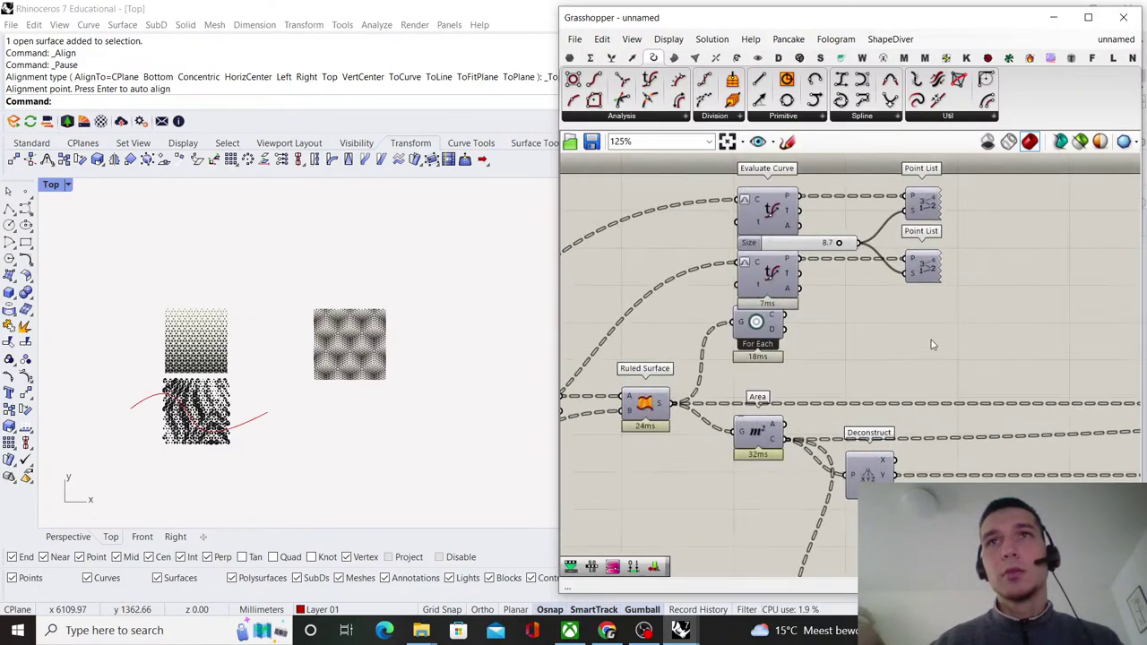
left_click_drag(820, 353, 754, 164)
left_click_drag(1002, 330, 925, 204)
scroll(930, 184, "up", 2)
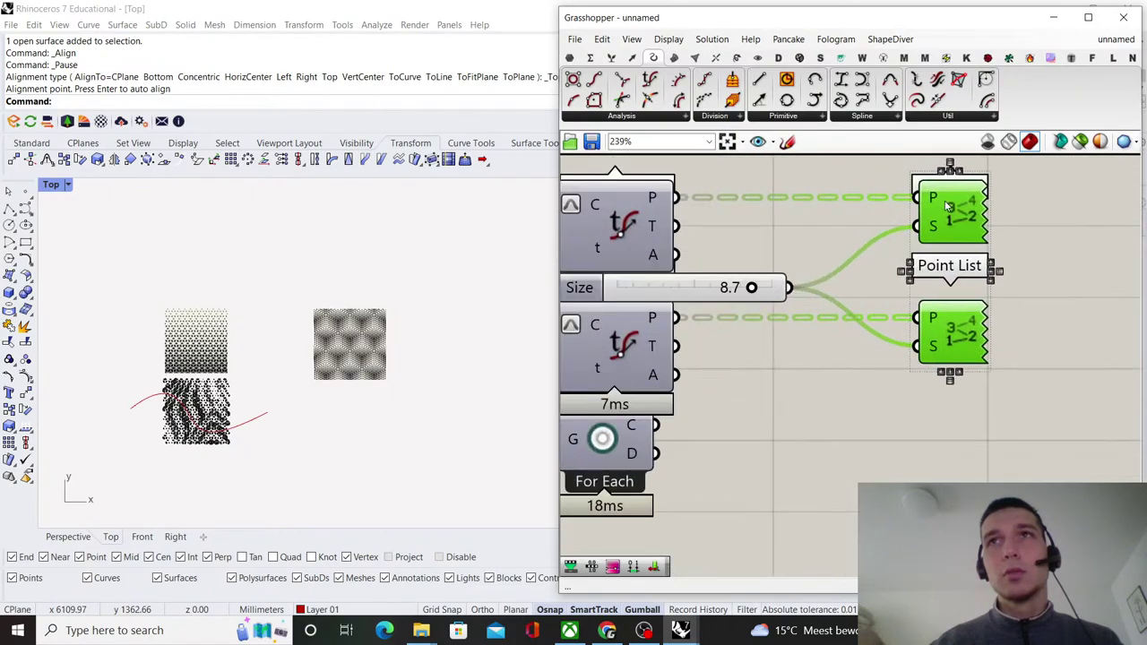
left_click(838, 273)
scroll(811, 267, "down", 5)
scroll(812, 267, "down", 8)
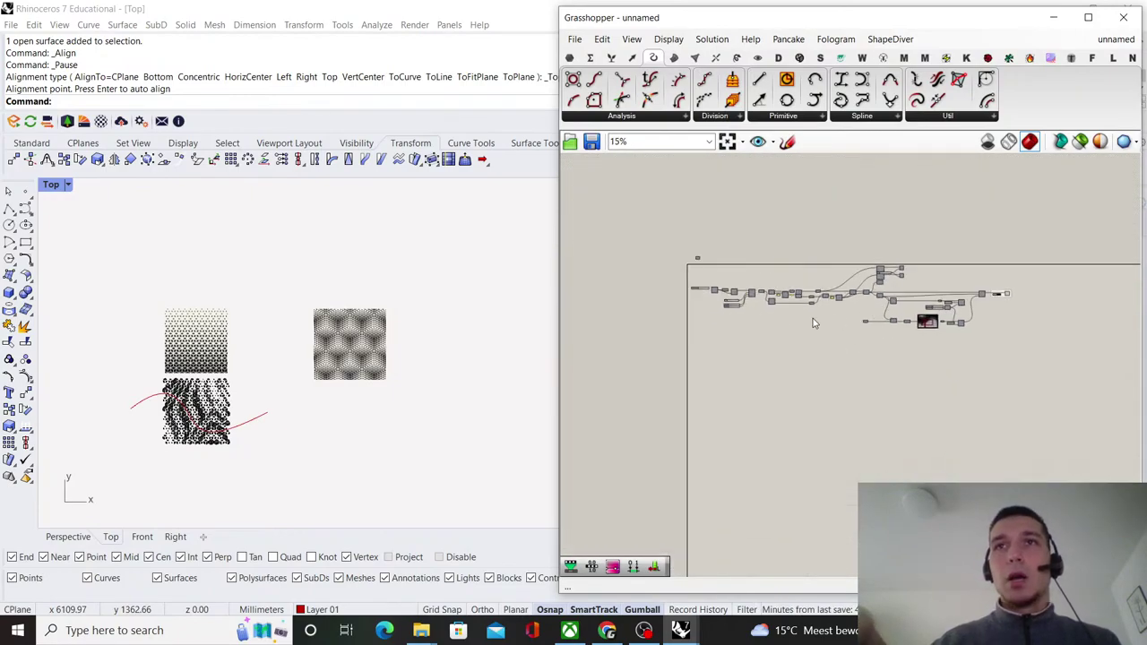
scroll(812, 318, "up", 3)
scroll(755, 304, "up", 5)
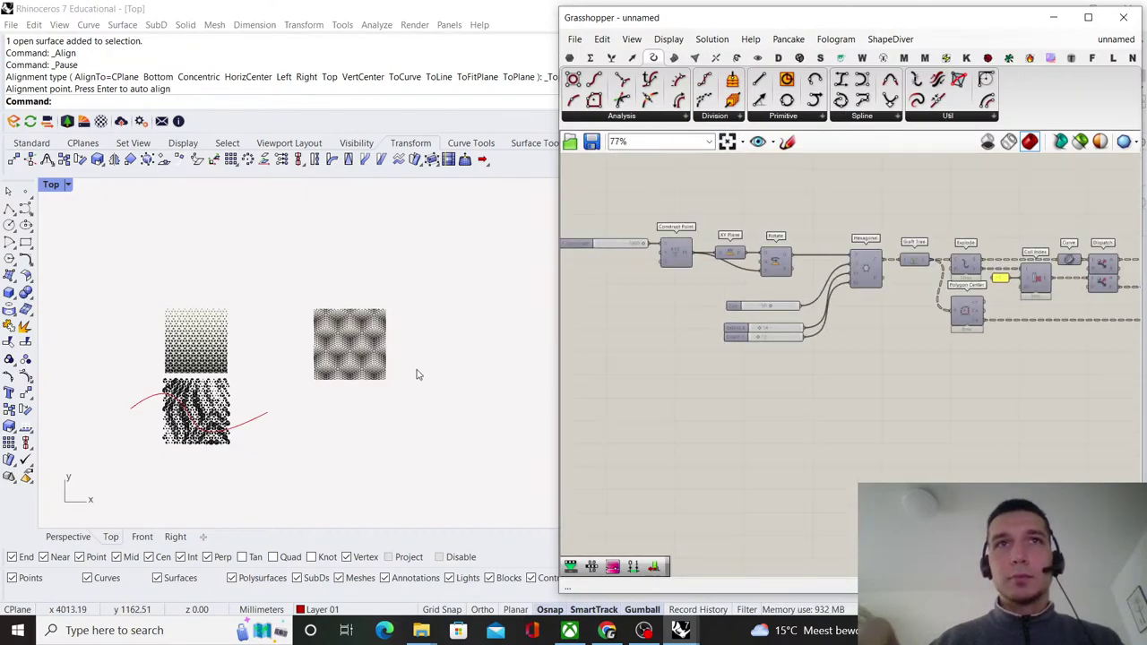
- Stretch the cube-pattern reference picture slightly taller in the Rhino Top viewport
scroll(417, 359, "up", 3)
scroll(396, 355, "up", 4)
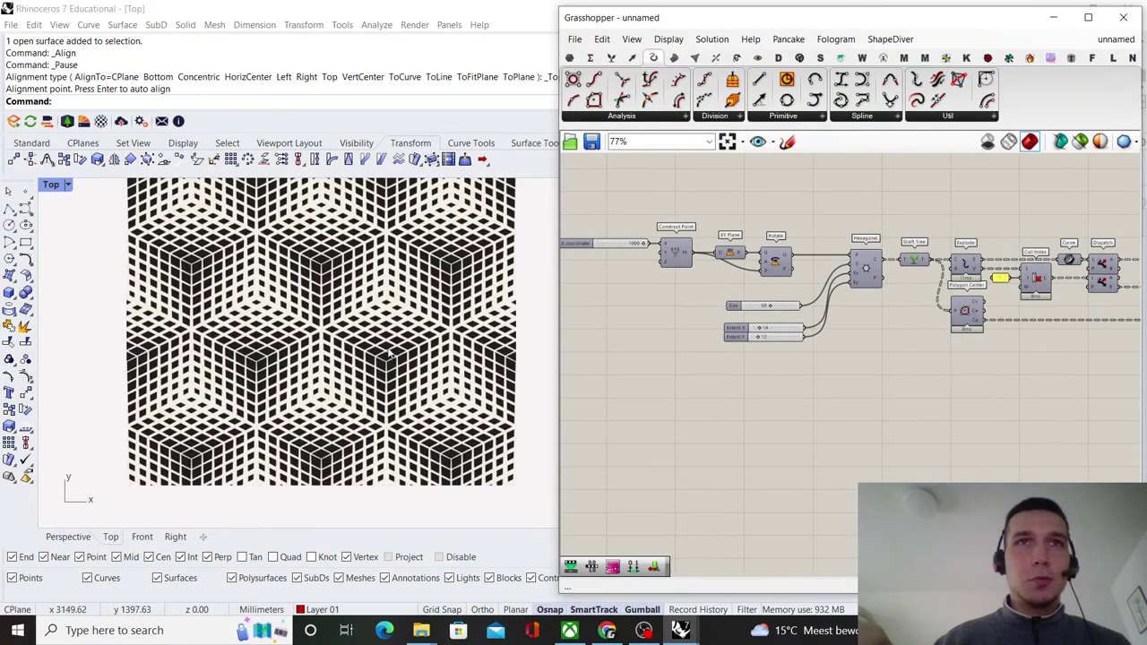
scroll(301, 342, "down", 10)
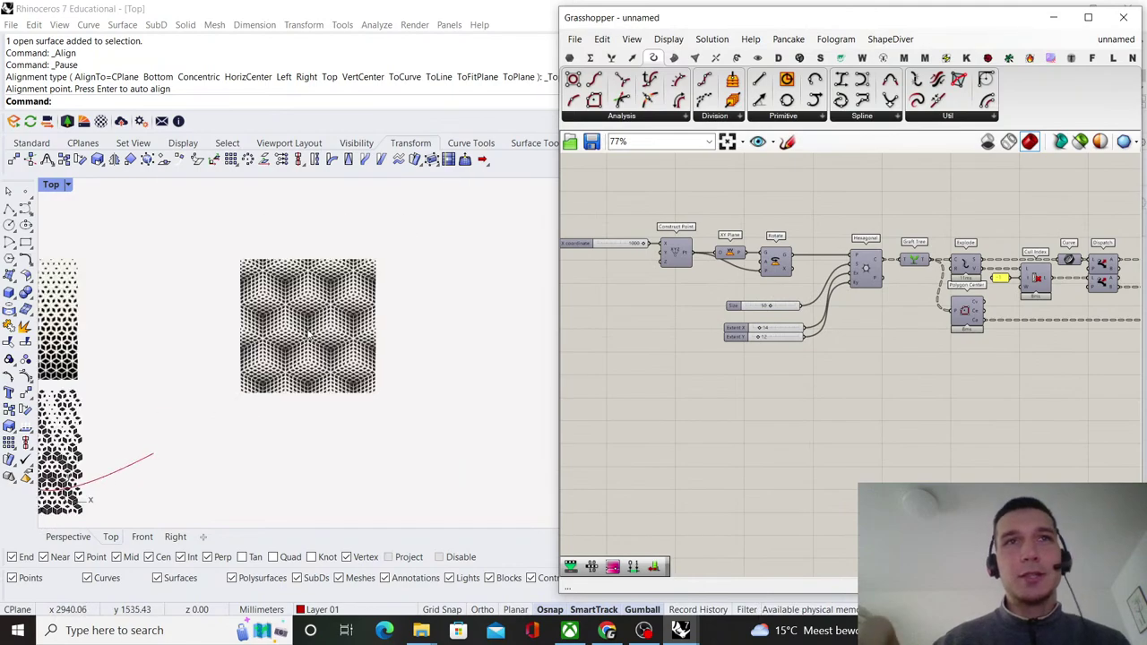
left_click(309, 338)
scroll(309, 338, "up", 6)
left_click_drag(308, 439, 308, 454)
left_click(497, 386)
scroll(371, 360, "up", 2)
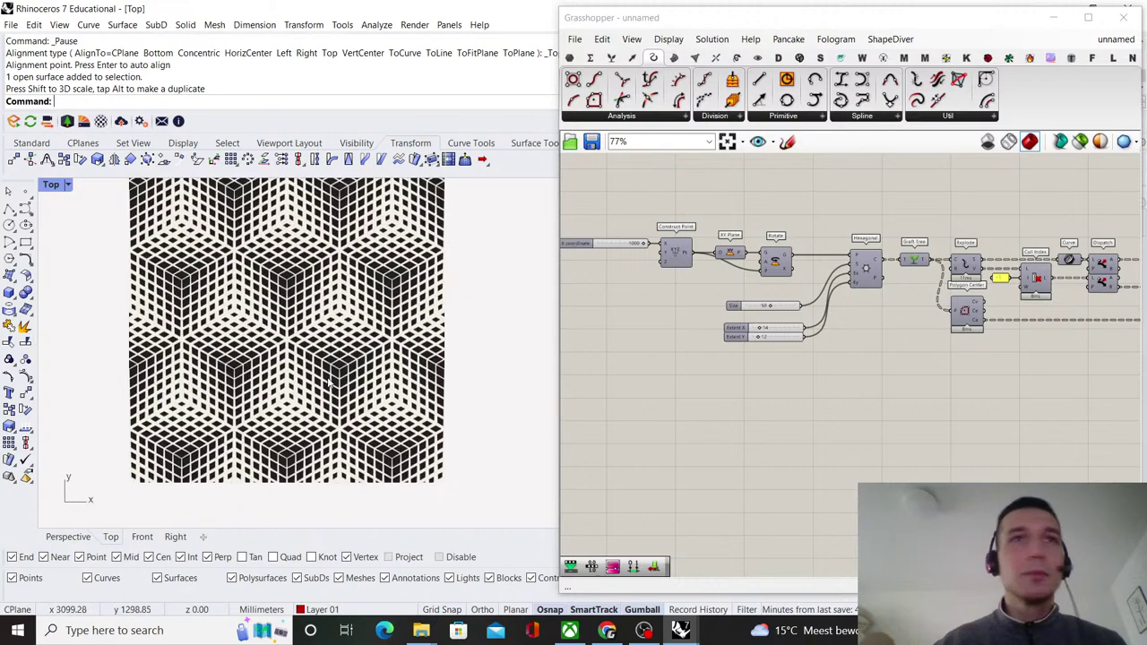
- Move the reference picture upward and align it by its bottom edge, accepting automatic alignment
scroll(329, 383, "down", 14)
right_click_drag(329, 349, 388, 321)
scroll(388, 320, "up", 8)
left_click(369, 332)
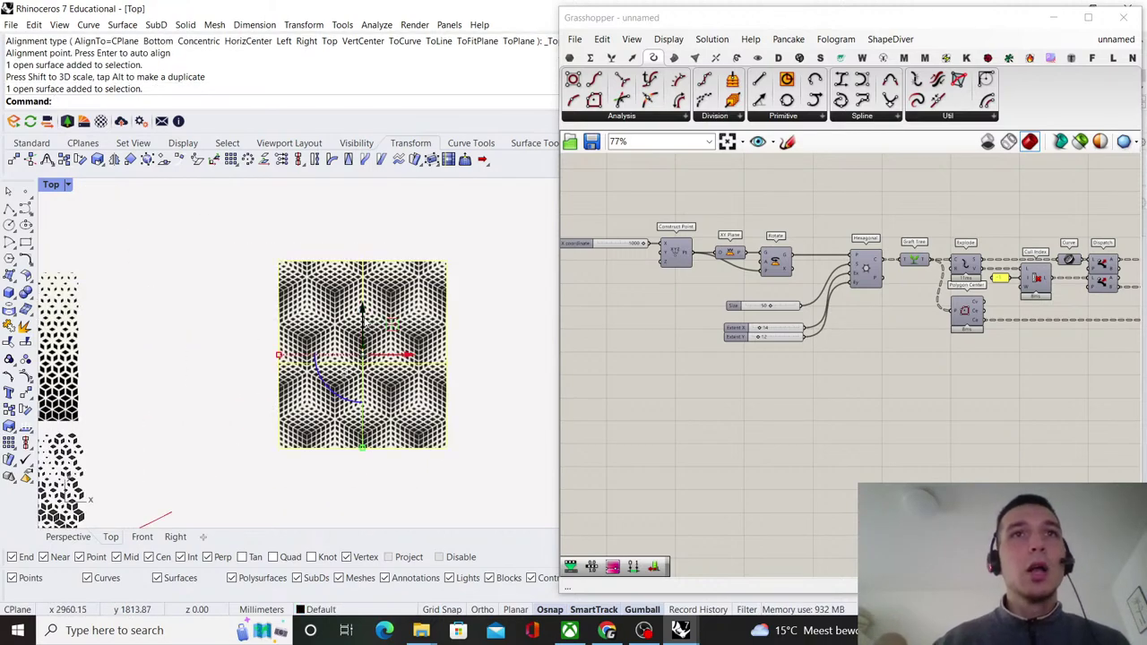
left_click_drag(363, 309, 363, 287)
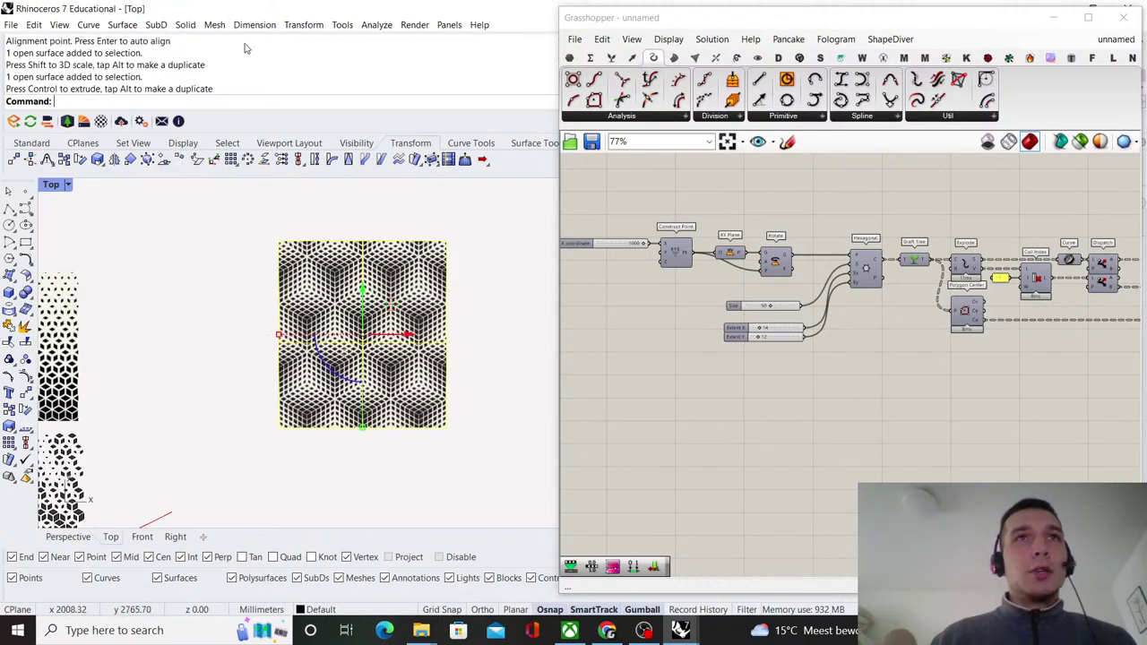
left_click(300, 159)
key("Return")
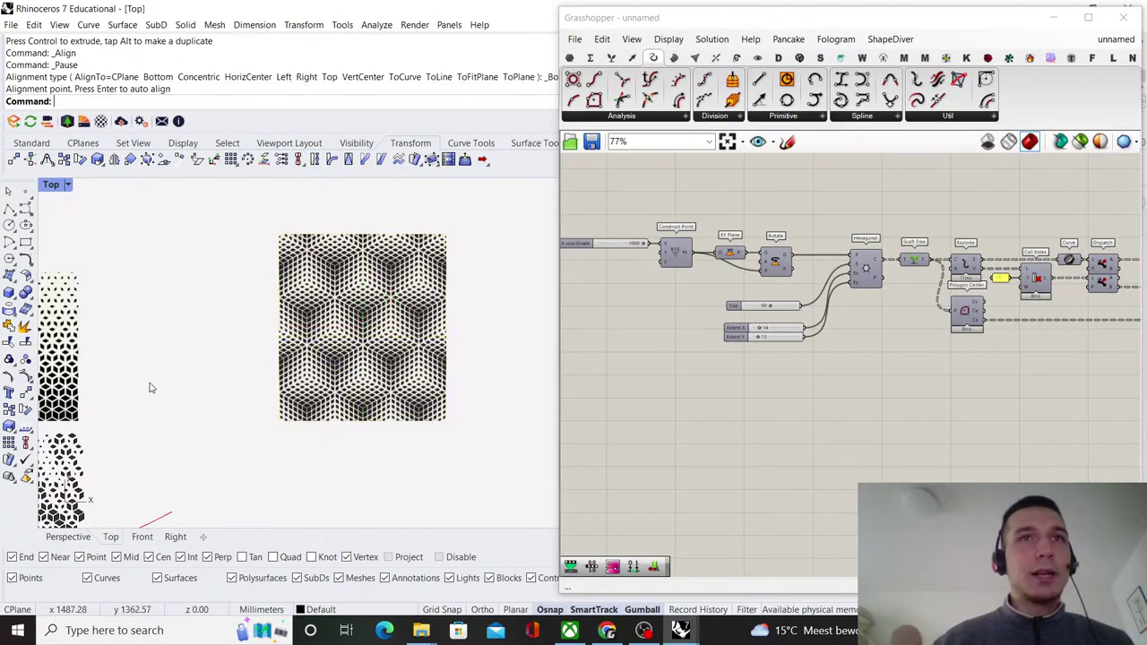
- Add a Construct Point component on an empty area of the Grasshopper canvas, apart from the existing definition
scroll(399, 336, "up", 4)
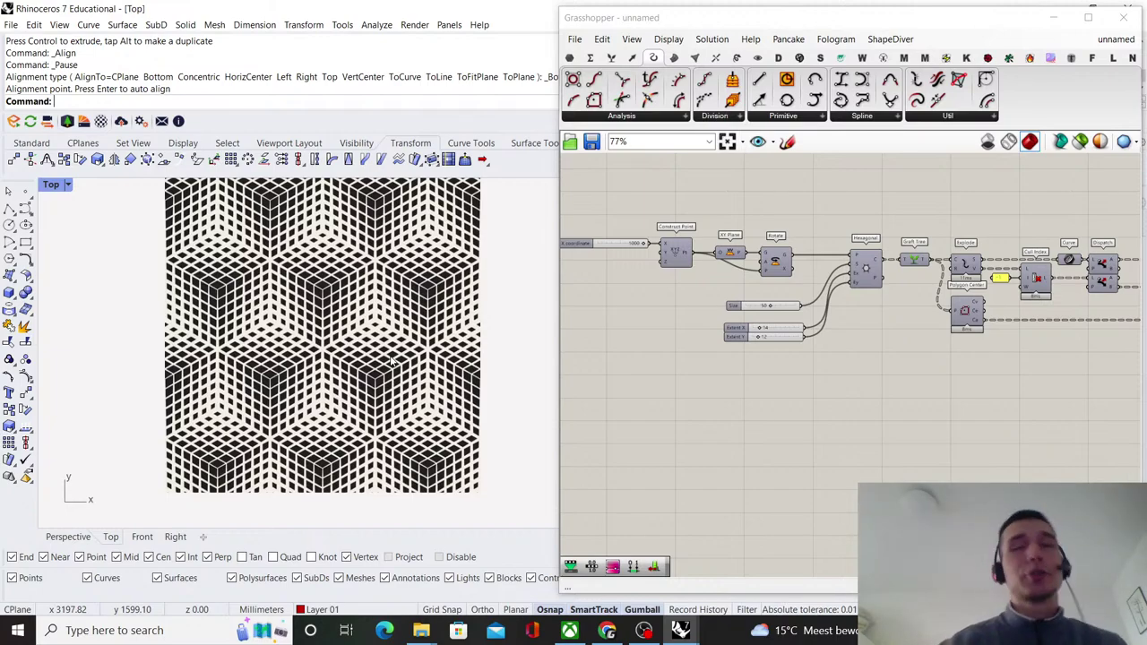
scroll(678, 350, "down", 5)
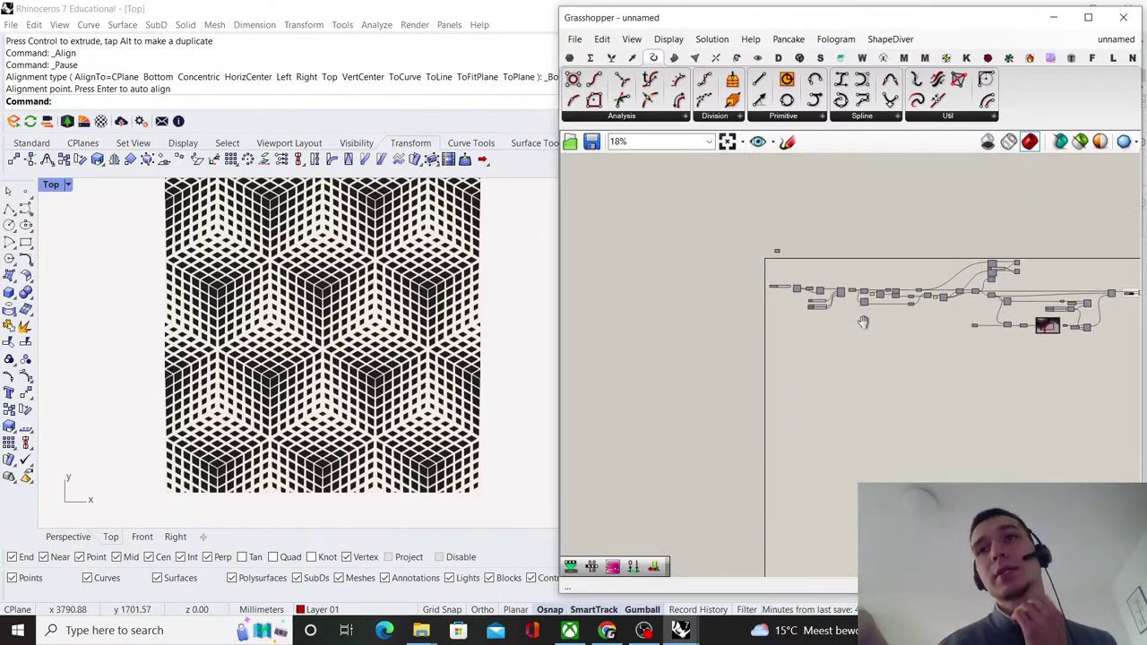
right_click_drag(862, 323, 896, 325)
scroll(836, 346, "up", 10)
scroll(834, 346, "down", 4)
scroll(333, 332, "down", 14)
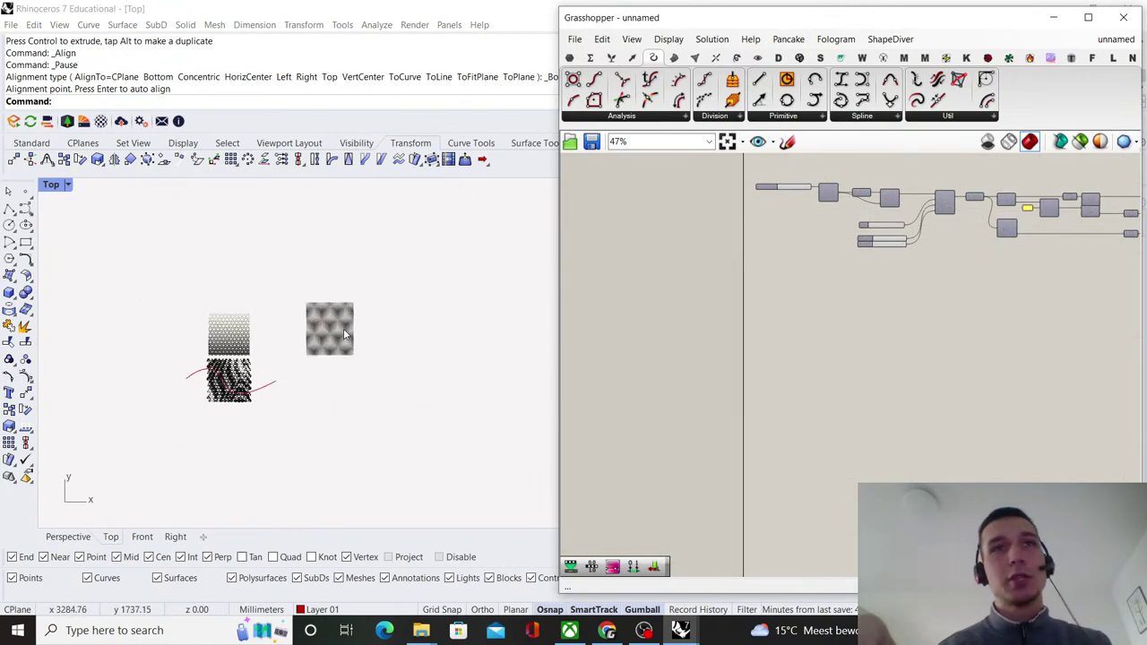
scroll(344, 332, "up", 3)
scroll(816, 360, "up", 5)
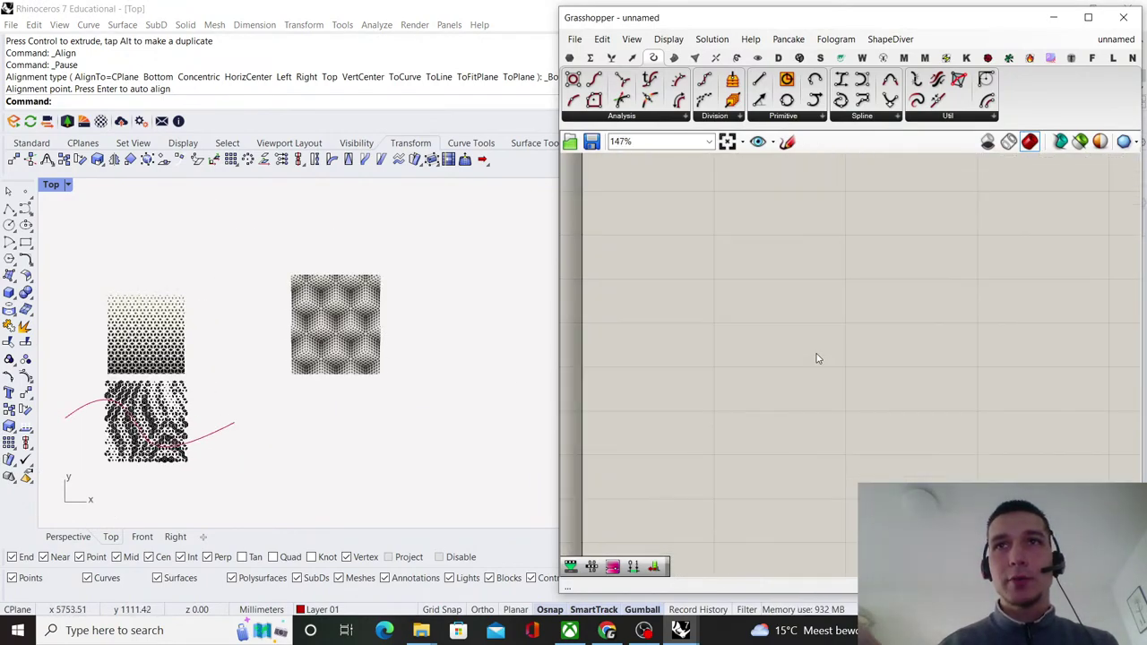
double_click(805, 360)
type("c")
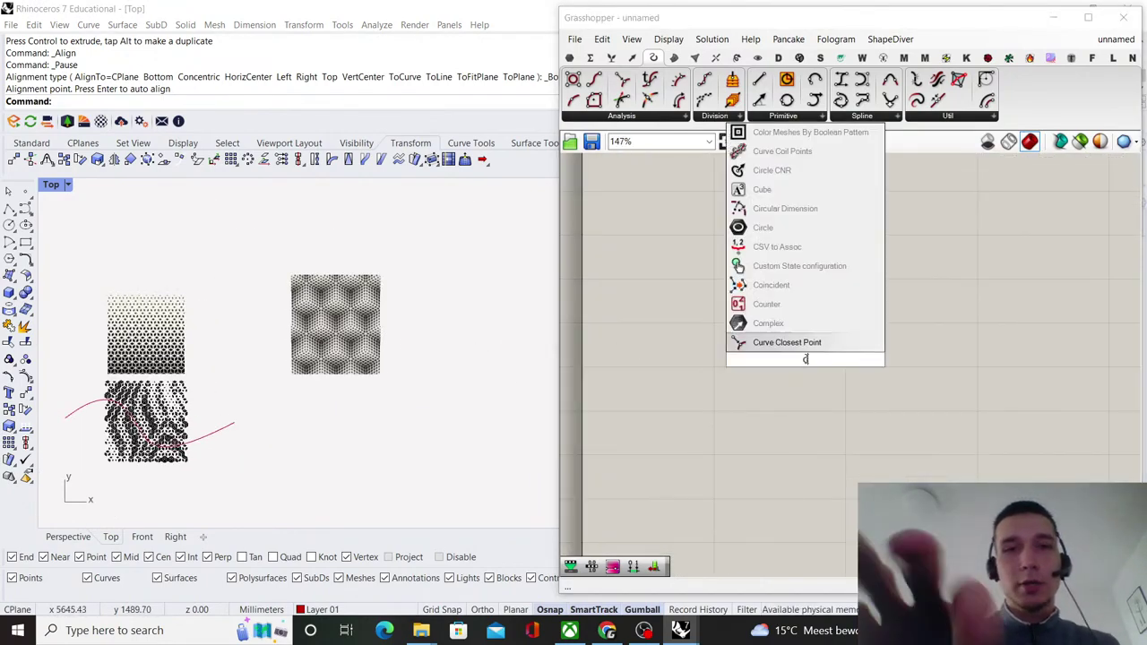
type("onstruct po")
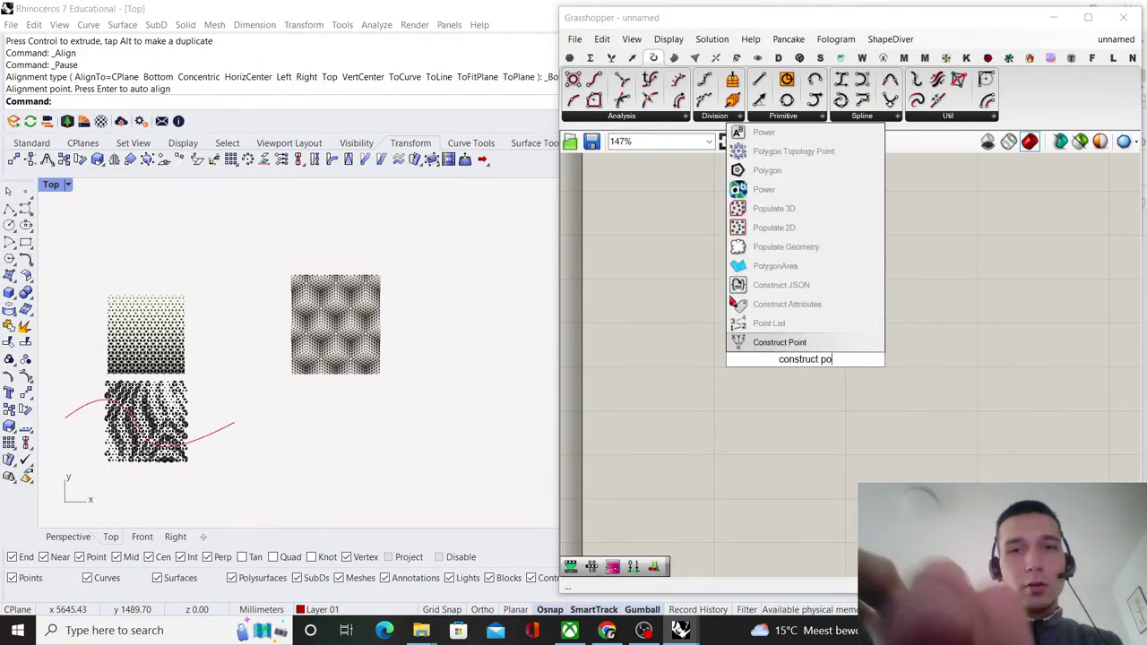
type("int")
key("Return")
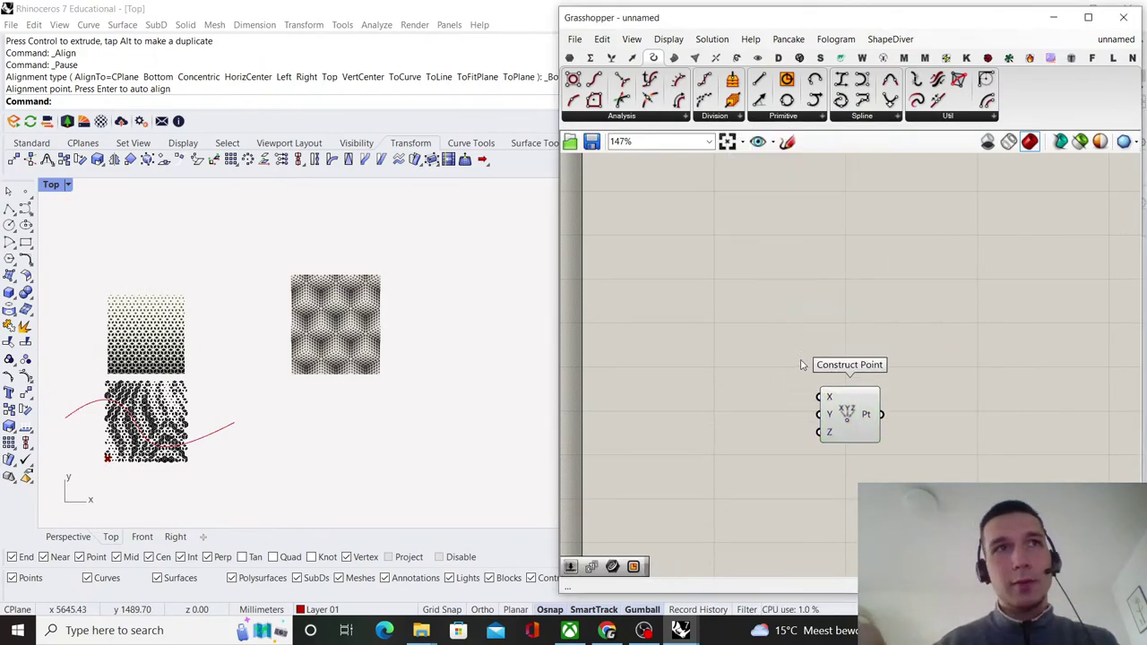
- Add a number slider of 2000 feeding the X input of Construct Point, and place the component just after the slider
double_click(749, 365)
type("200")
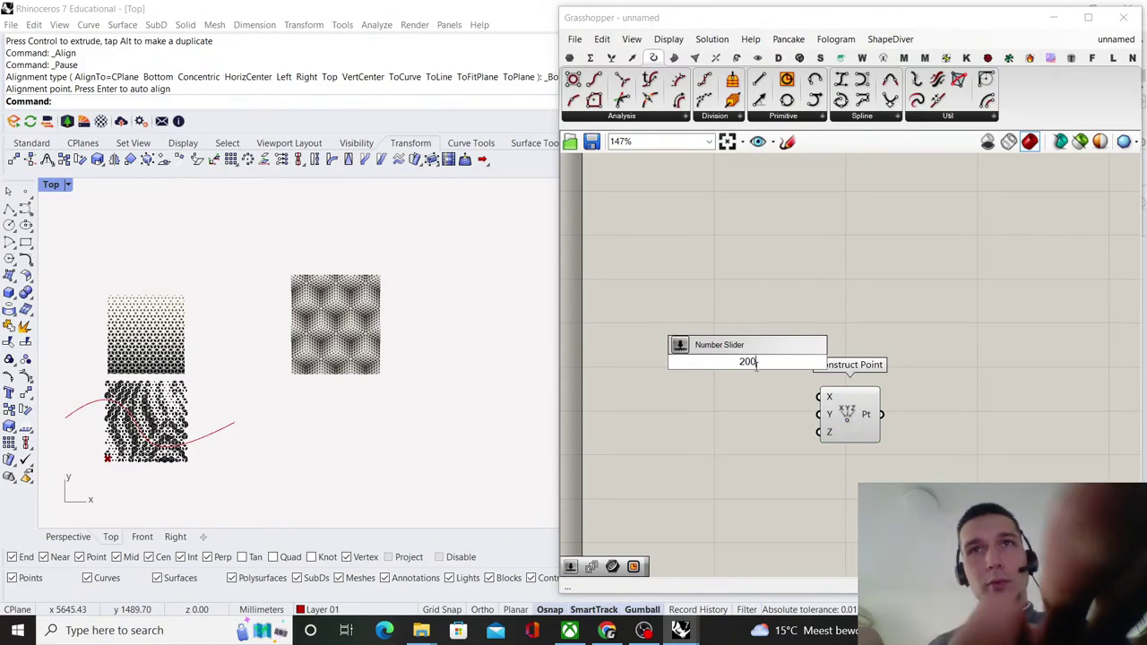
type("0")
key("Return")
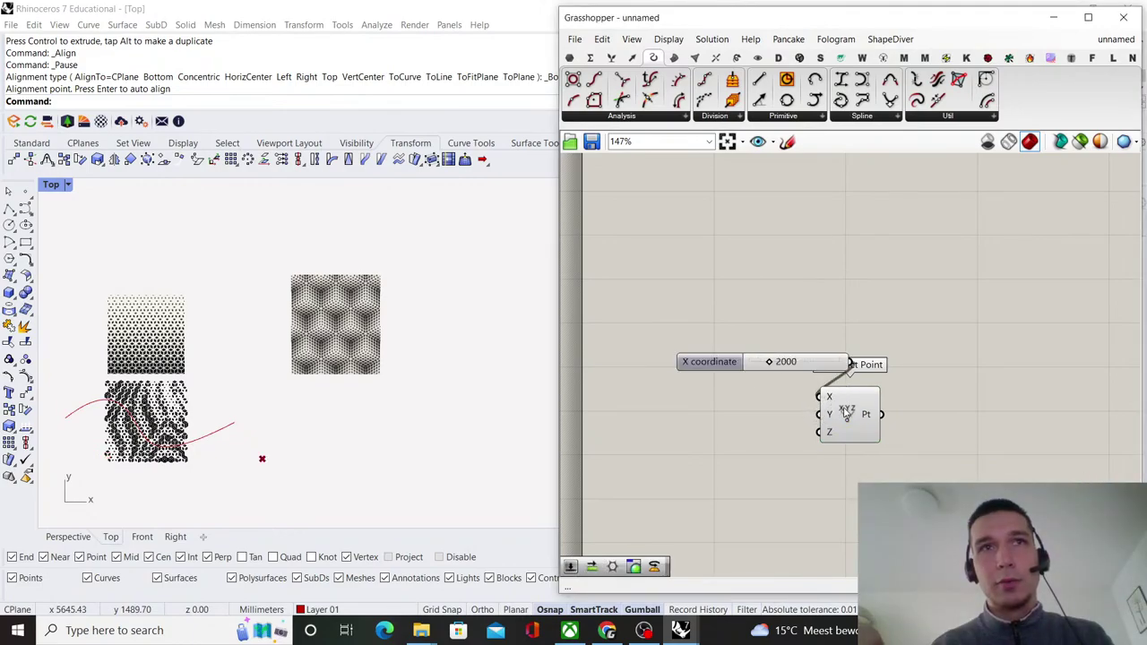
left_click_drag(847, 412, 890, 380)
- Set the X coordinate slider to 3500 and select the Construct Point component
scroll(775, 360, "up", 3)
left_click_drag(758, 366, 781, 371)
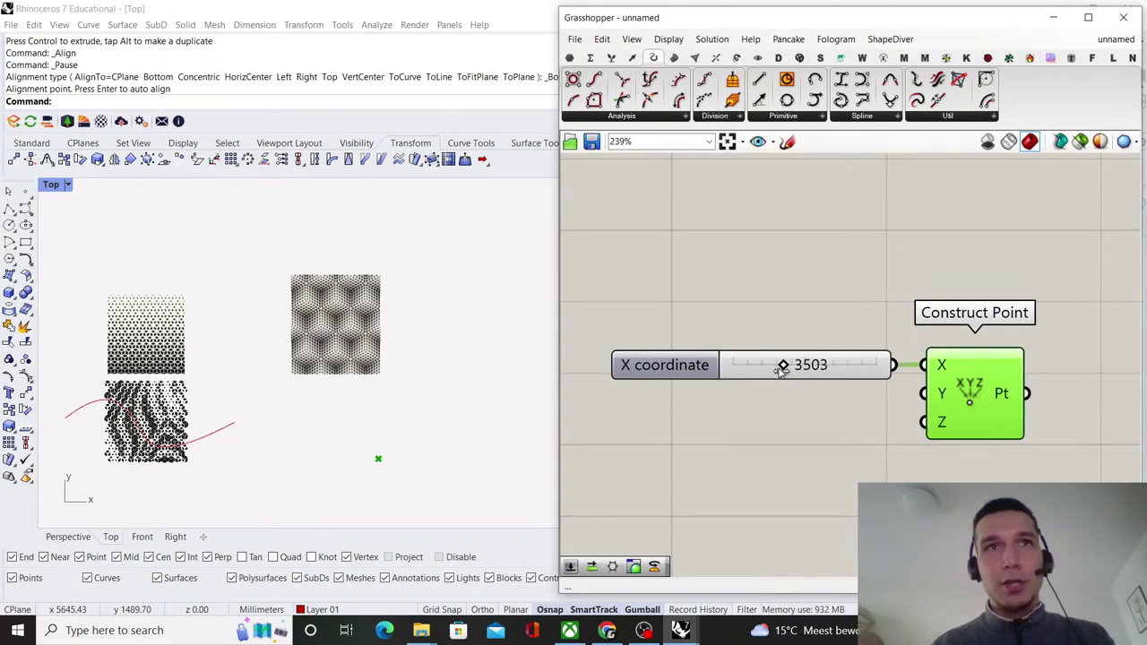
double_click(834, 365)
type("3")
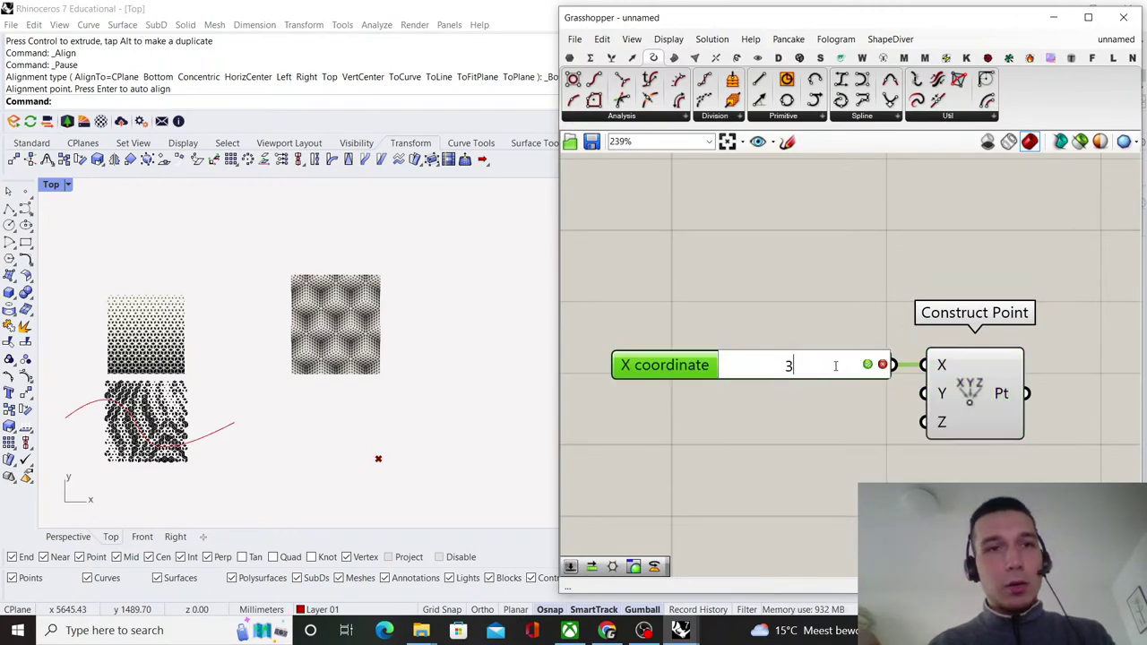
type("500")
key("Return")
left_click(989, 393)
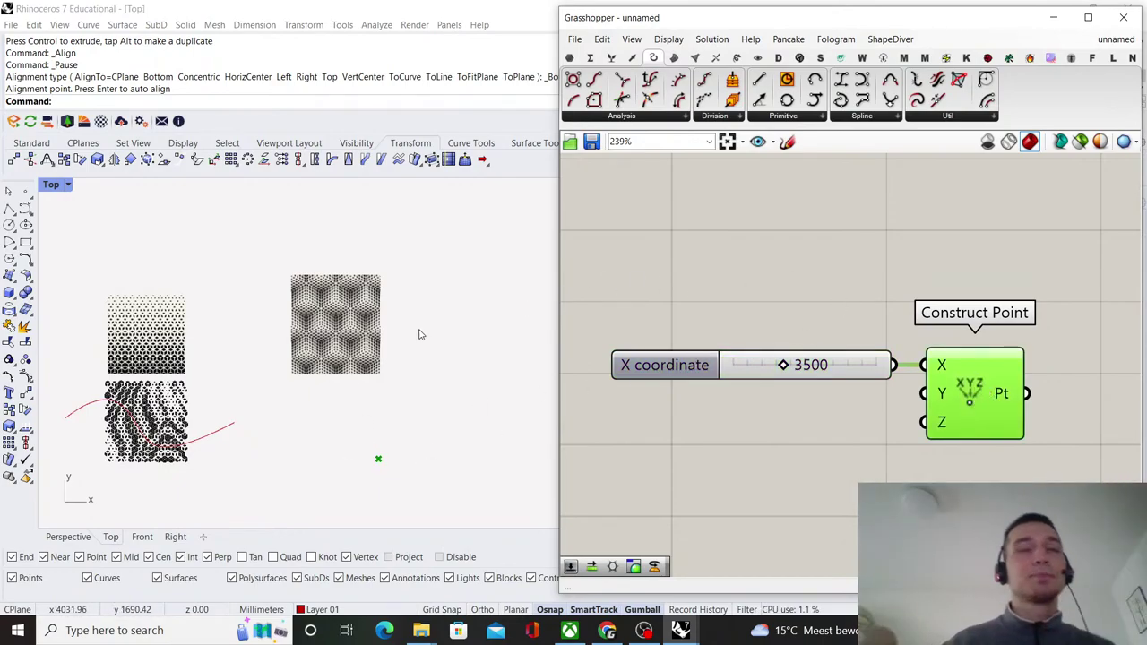
- Examine the repeating cube faces and shrinking tiles in the reference picture
scroll(341, 336, "up", 6)
scroll(295, 363, "up", 1)
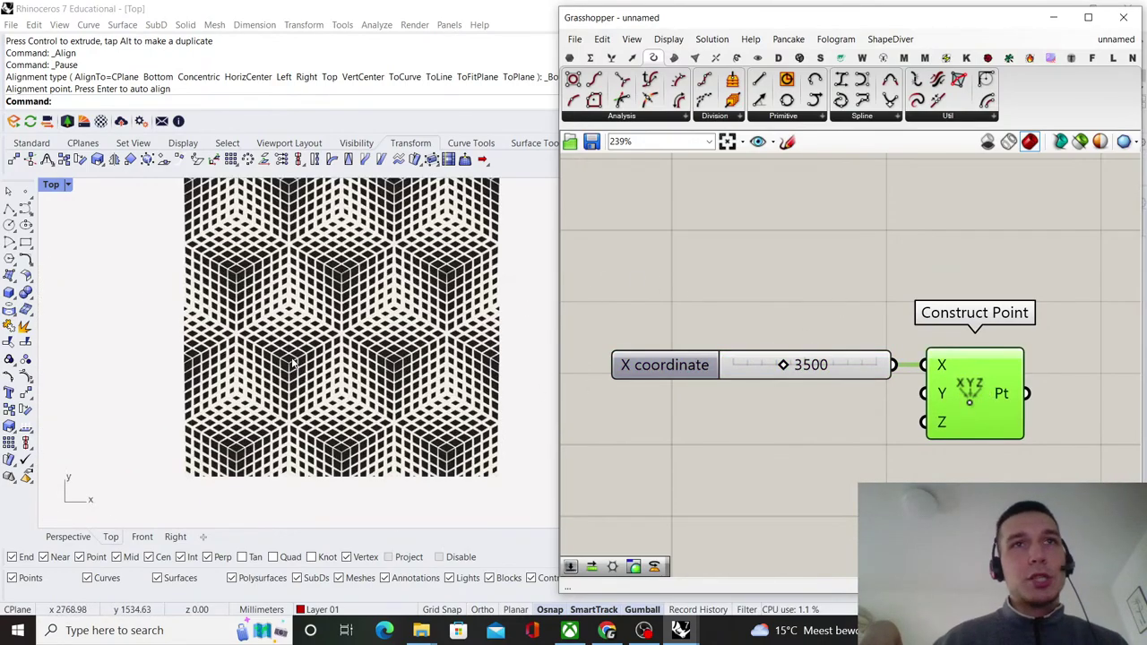
scroll(291, 359, "up", 2)
scroll(291, 359, "down", 5)
scroll(304, 366, "up", 4)
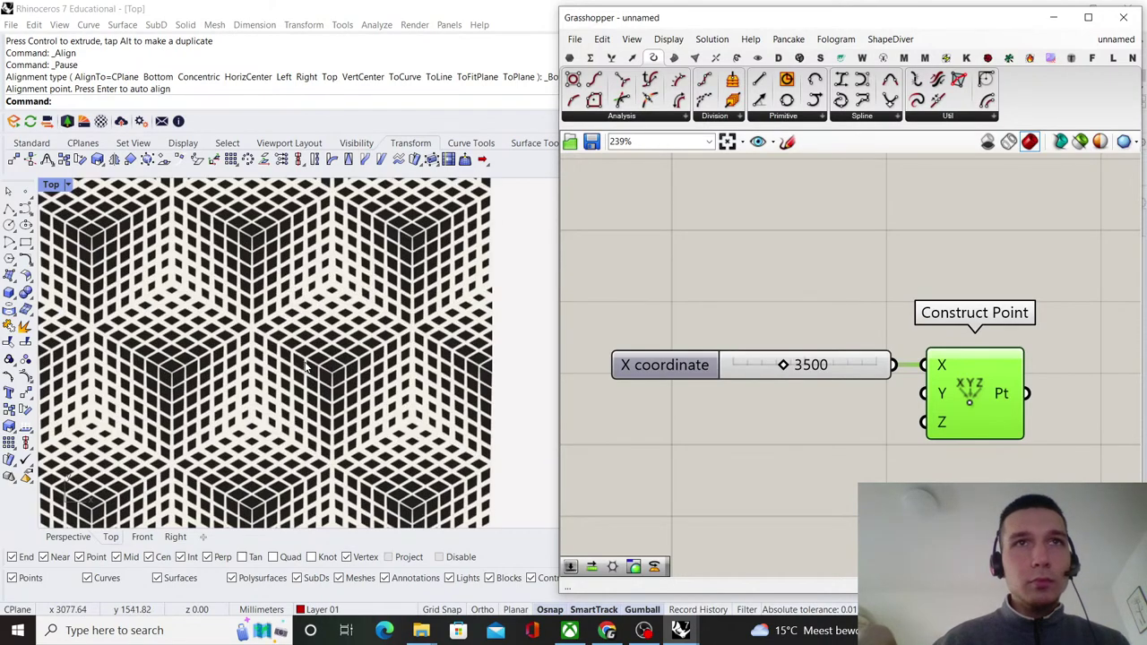
scroll(338, 371, "up", 2)
scroll(318, 387, "down", 6)
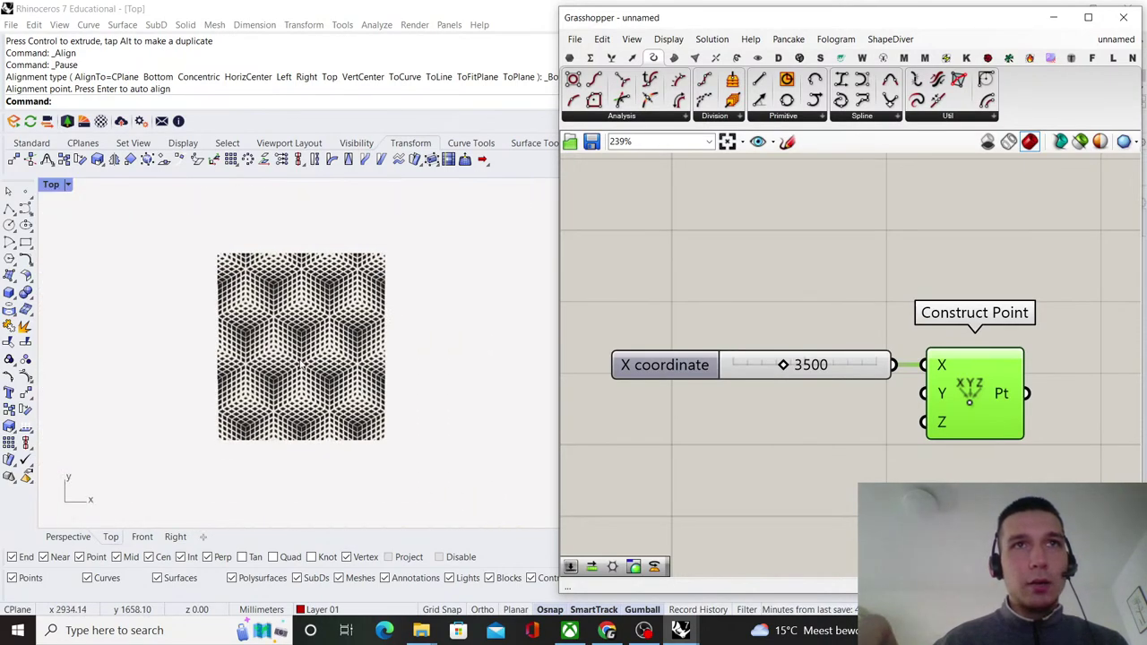
scroll(311, 369, "up", 3)
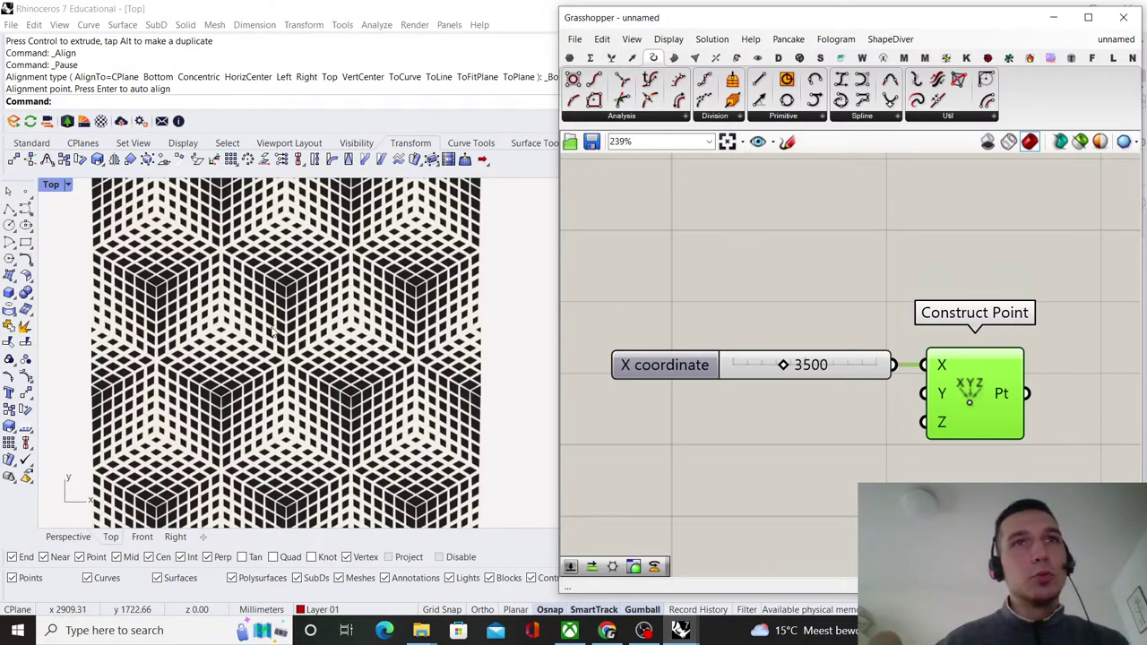
- Trace the right half of one cube's hexagonal outline on the reference picture with a three-segment polyline, starting with a side about 225 mm long
left_click(9, 207)
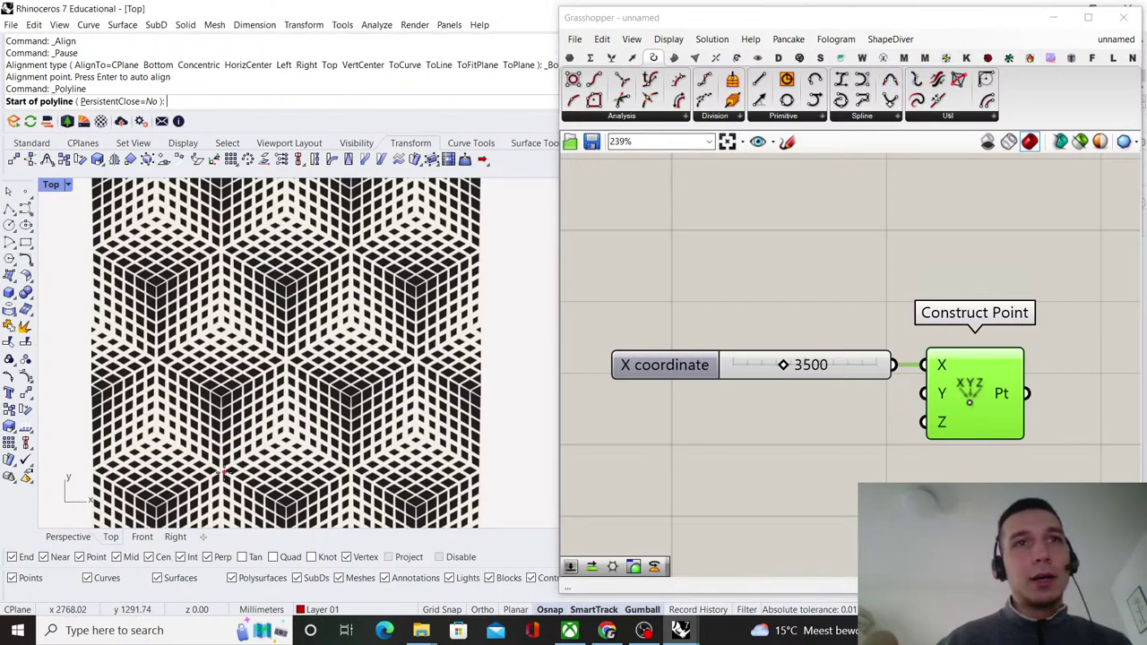
left_click(219, 468)
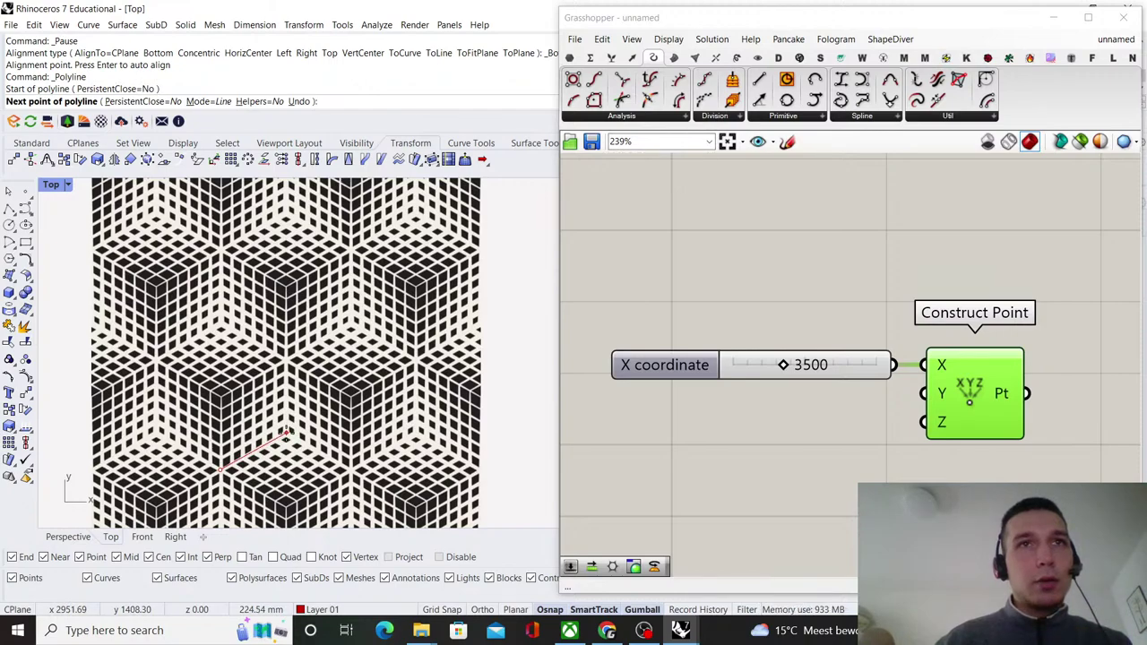
left_click(285, 435)
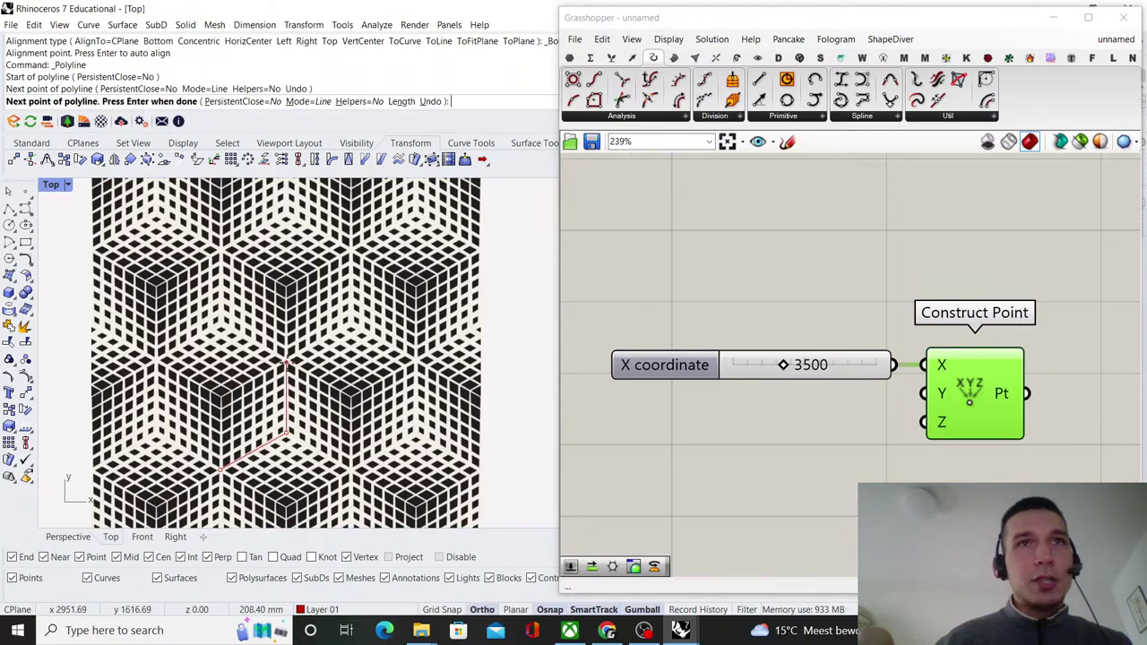
left_click(285, 360)
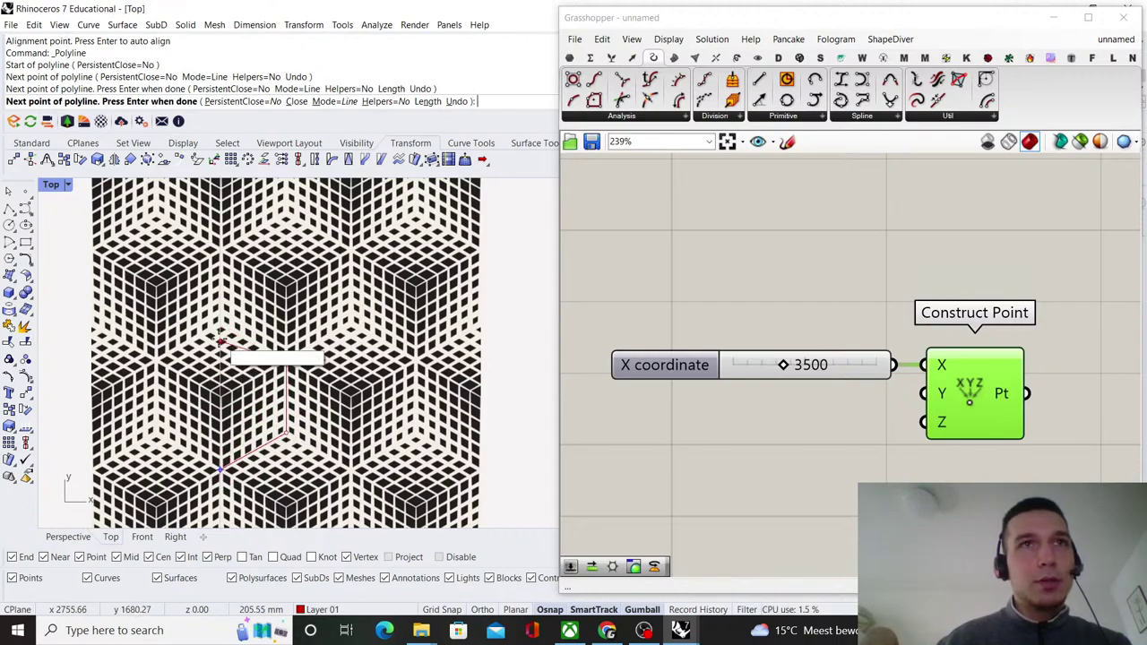
left_click(221, 325)
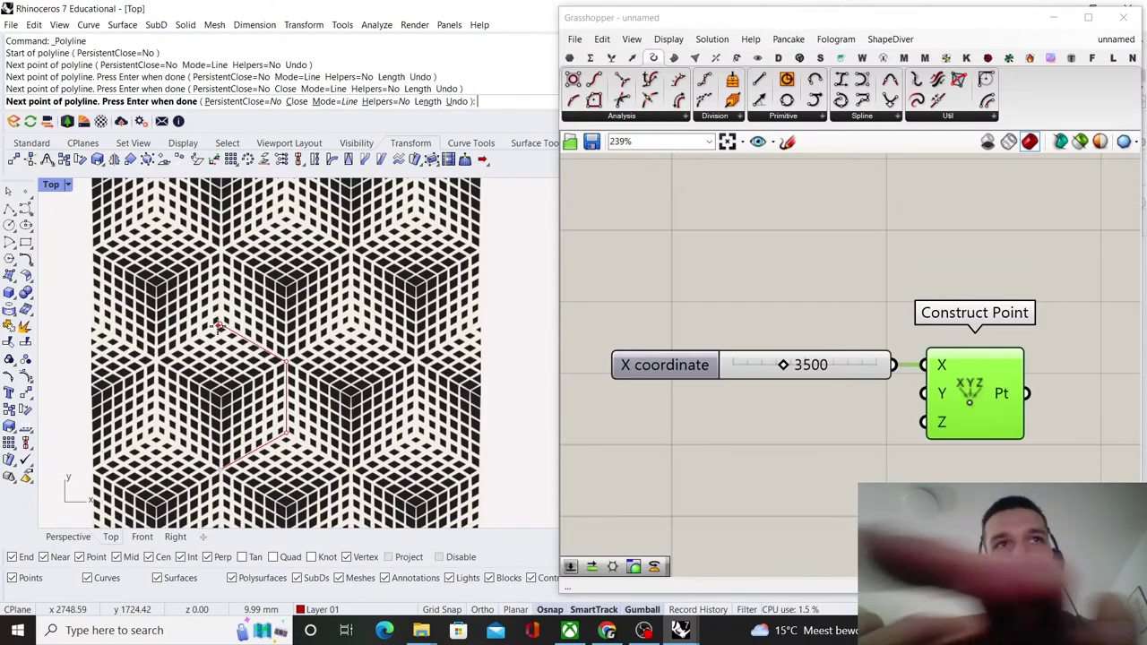
key("Return")
- Mirror the half-hexagon polyline across the vertical line through its two open endpoints, keeping the original
left_click(239, 337)
left_click(283, 367)
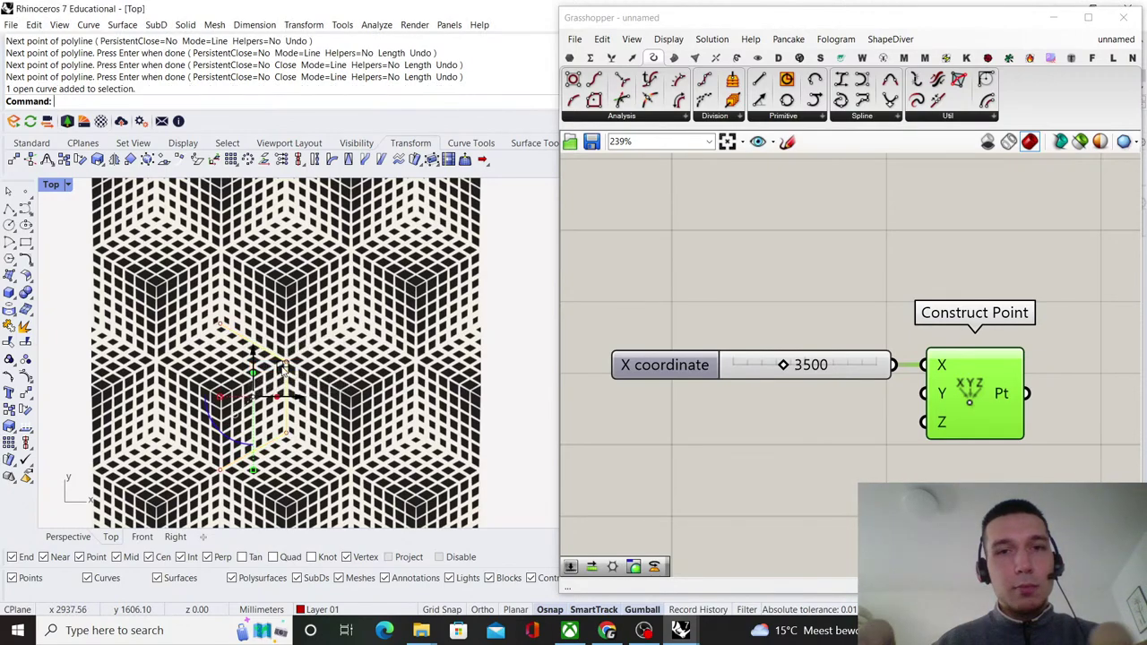
type("Mirror")
key("Return")
left_click(220, 326)
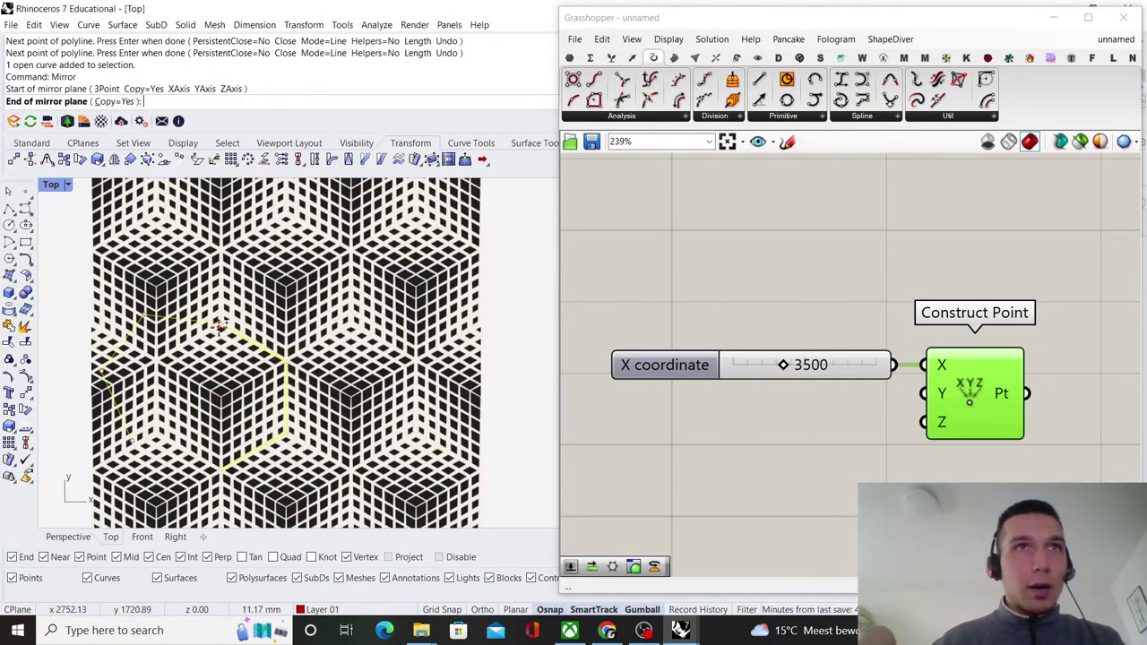
left_click(220, 466)
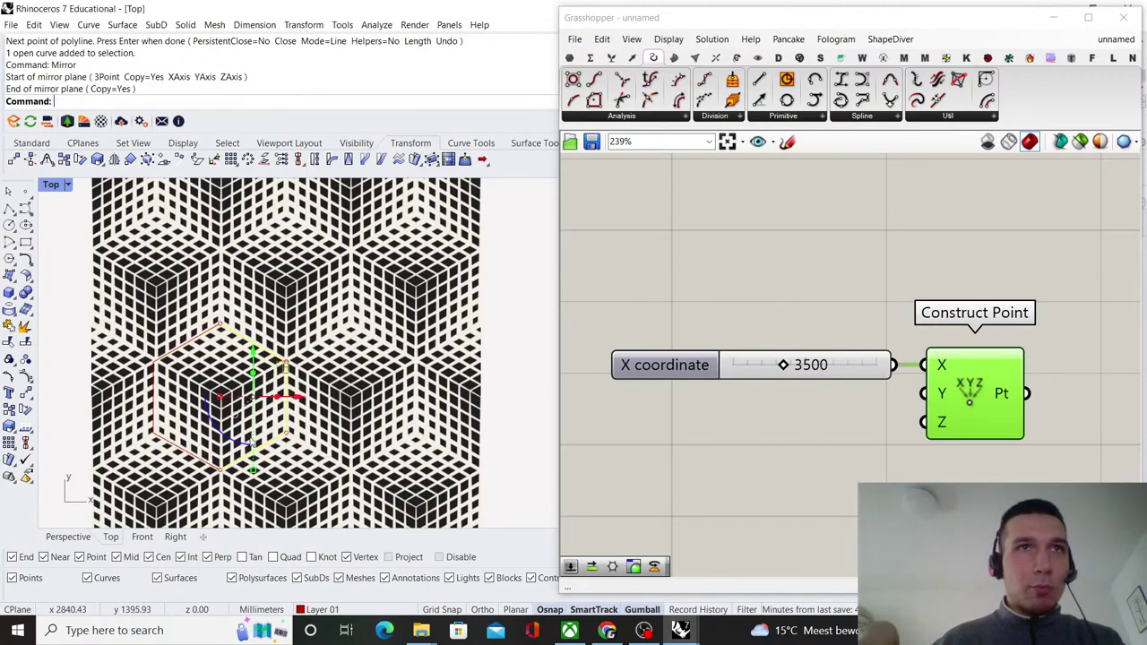
- Join the original and mirrored half outlines into one closed hexagon and clear the selection
left_click(200, 337)
left_click(239, 370)
key("ctrl+j")
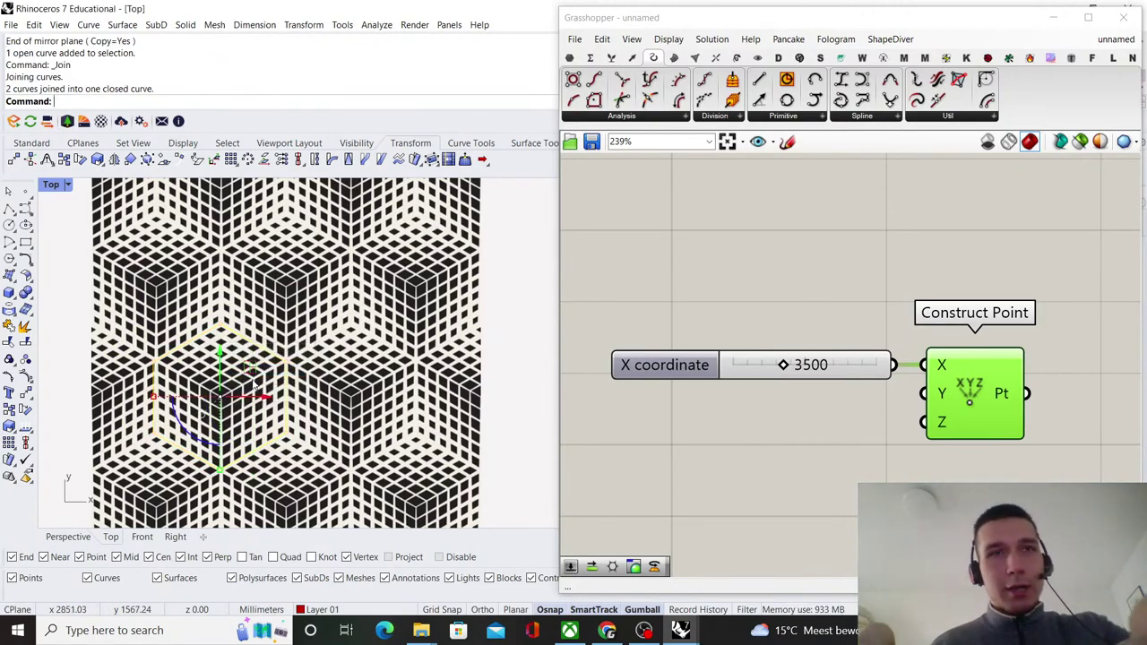
left_click(524, 352)
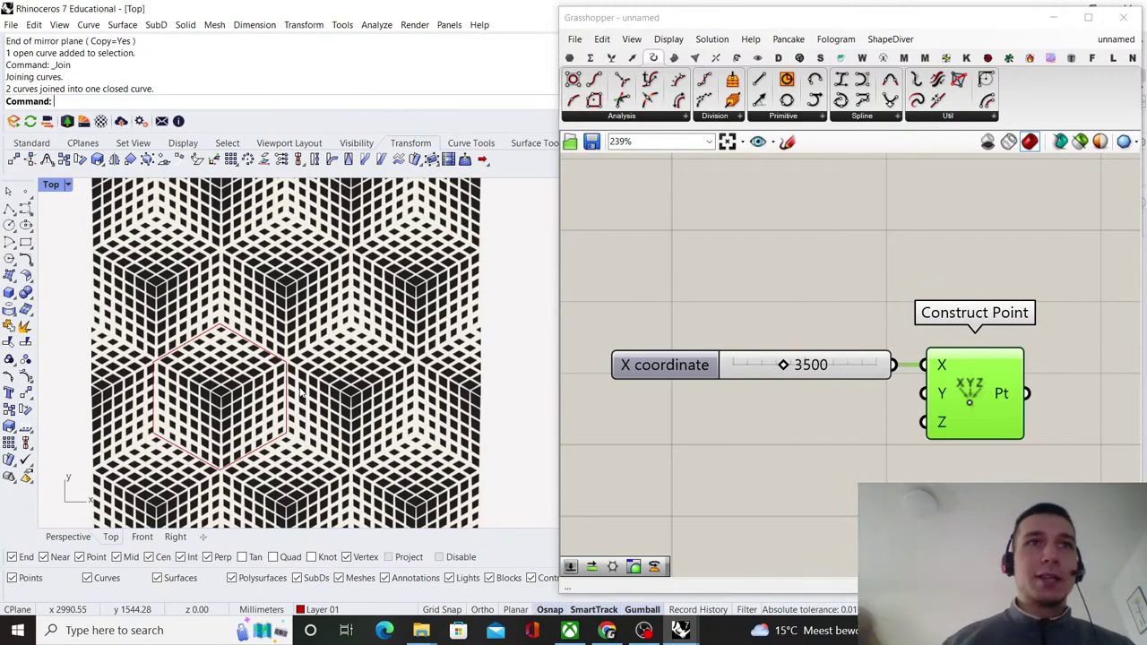
- Scale the hexagon horizontally with Scale 1-D from its right edge's midpoint, bringing its left edge onto the cube's boundary line in the picture
left_click(300, 393)
left_click(345, 394)
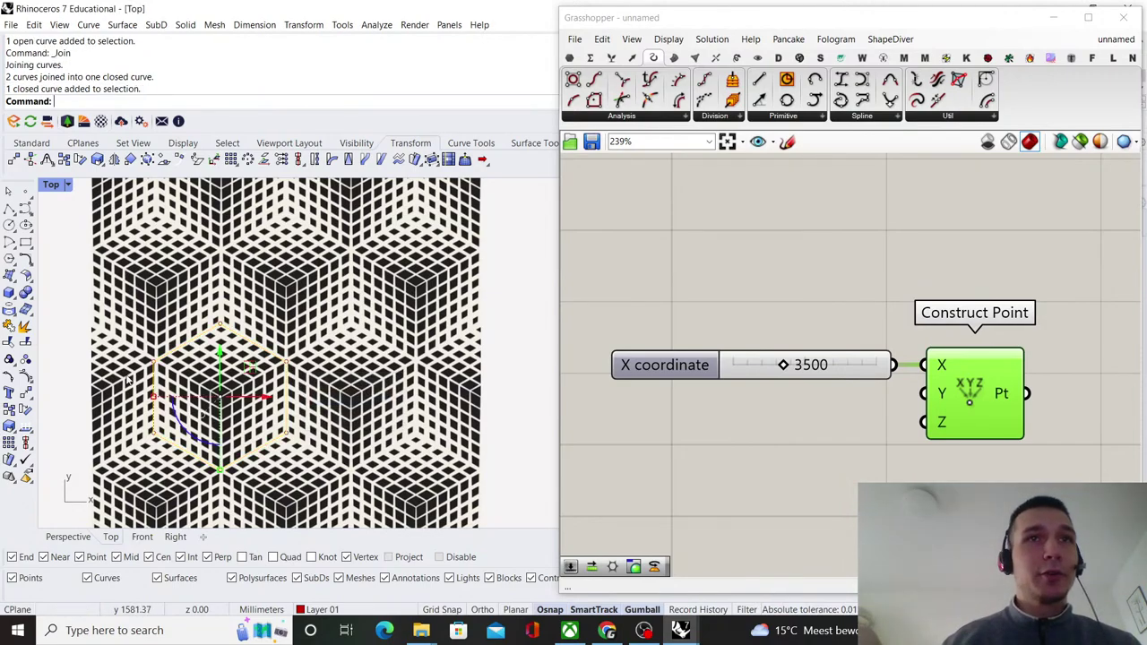
left_click(10, 426)
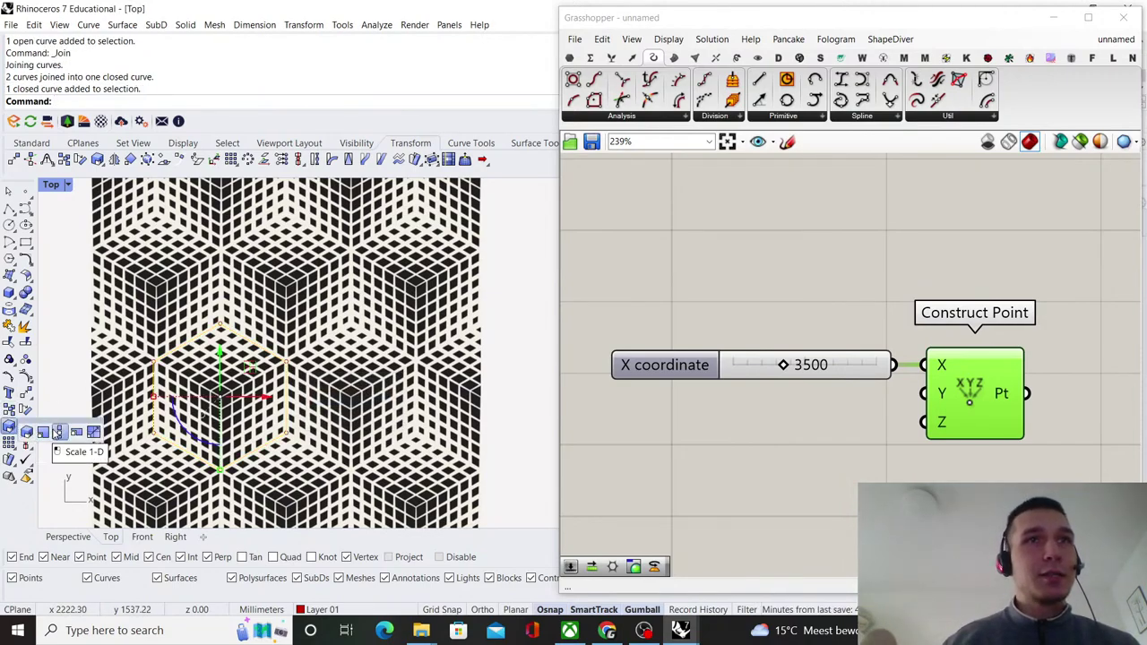
left_click(57, 431)
left_click(287, 397)
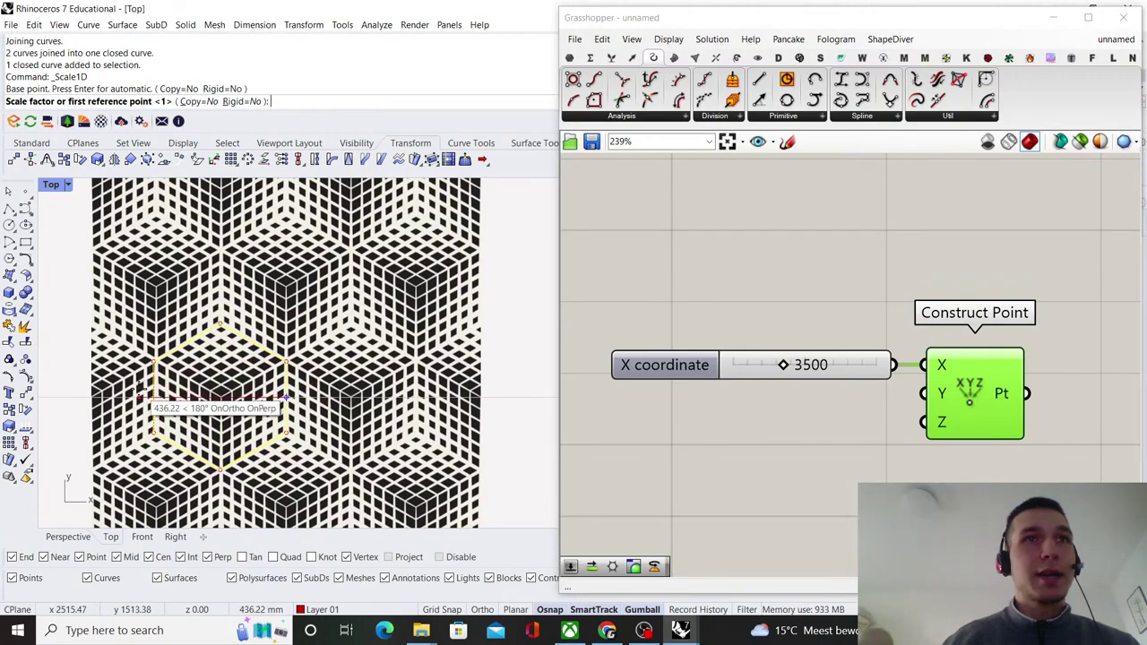
left_click(146, 397)
scroll(149, 397, "up", 5)
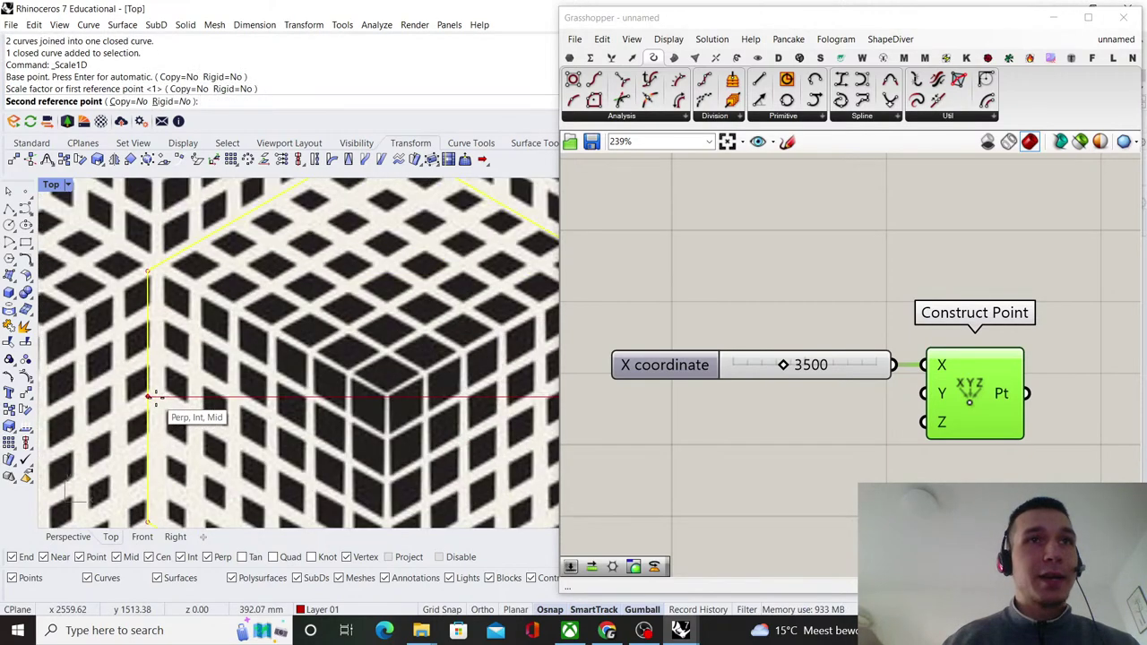
left_click(156, 397)
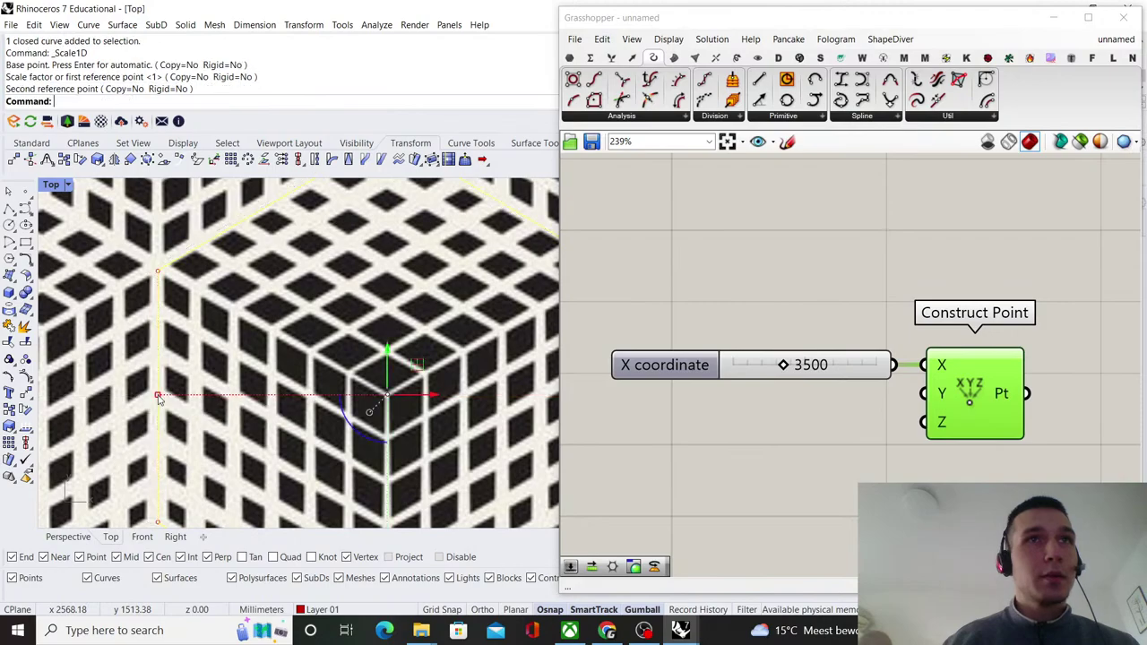
scroll(154, 397, "down", 5)
left_click(292, 302)
key("Escape")
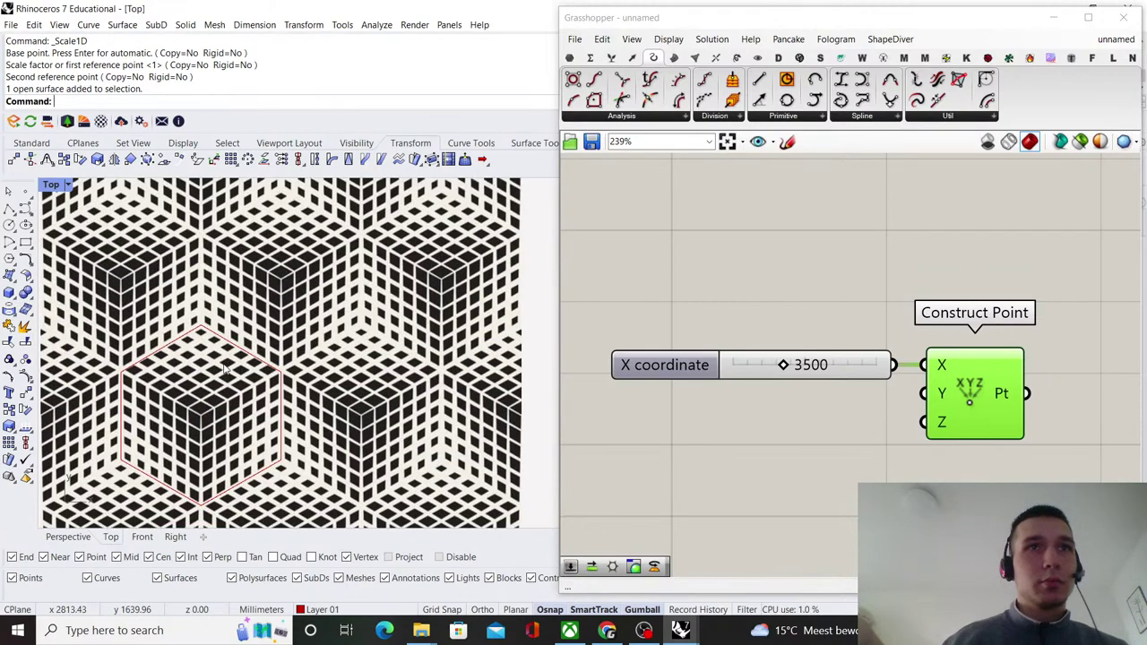
- Examine the outlined hexagonal cube, its tiled faces and how it repeats in the reference picture
scroll(198, 350, "up", 2)
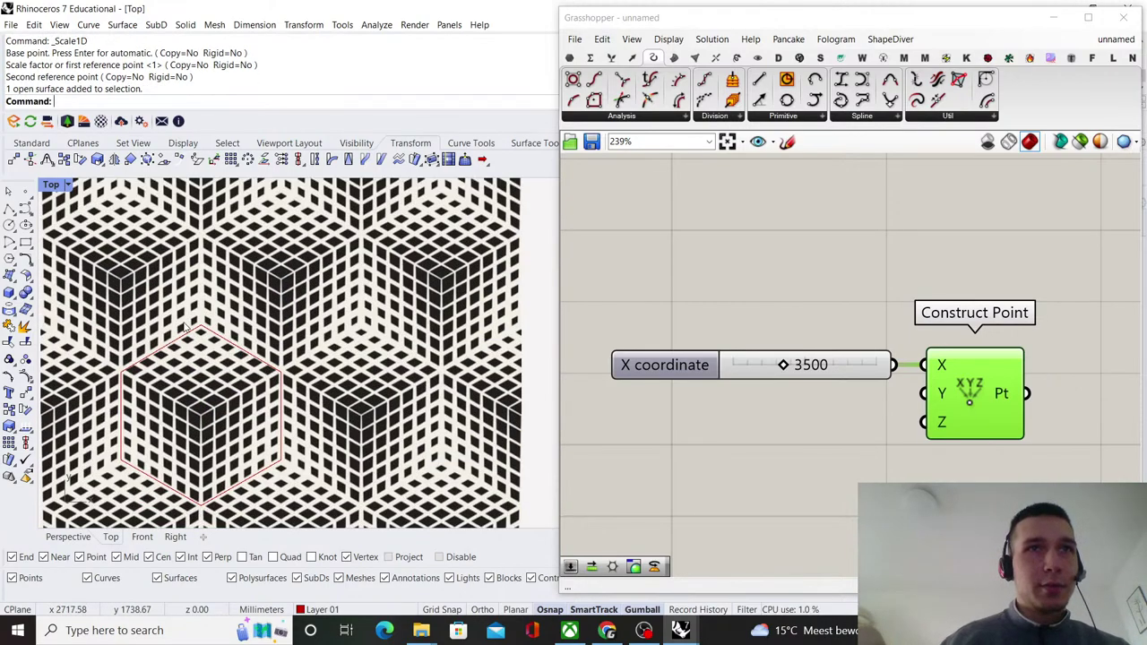
scroll(205, 423, "up", 1)
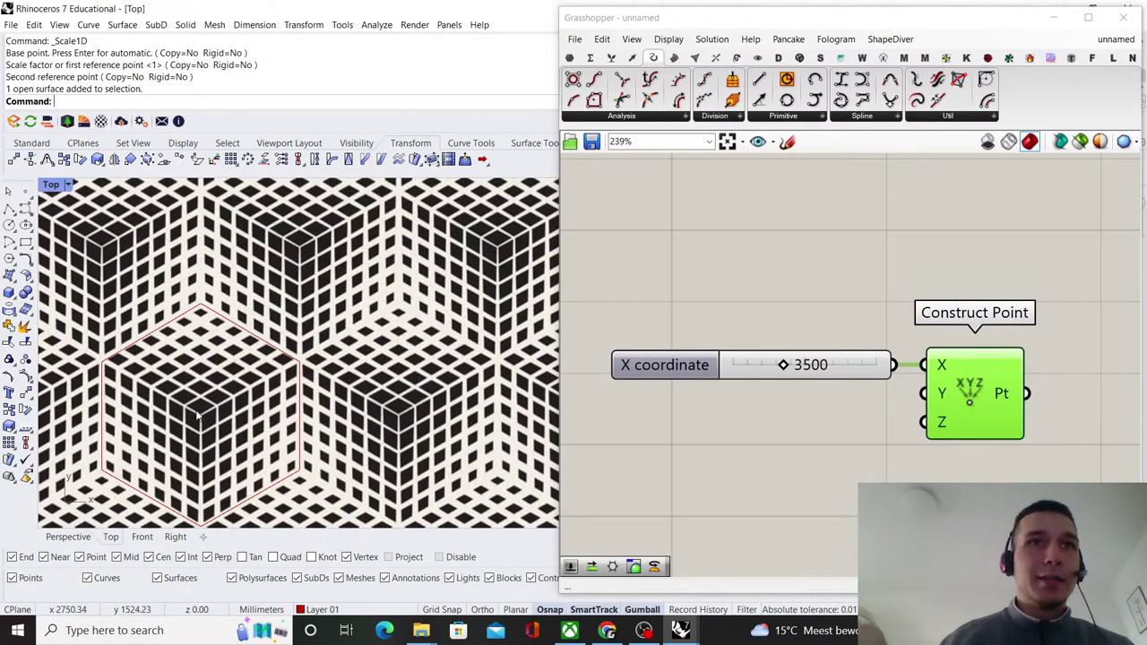
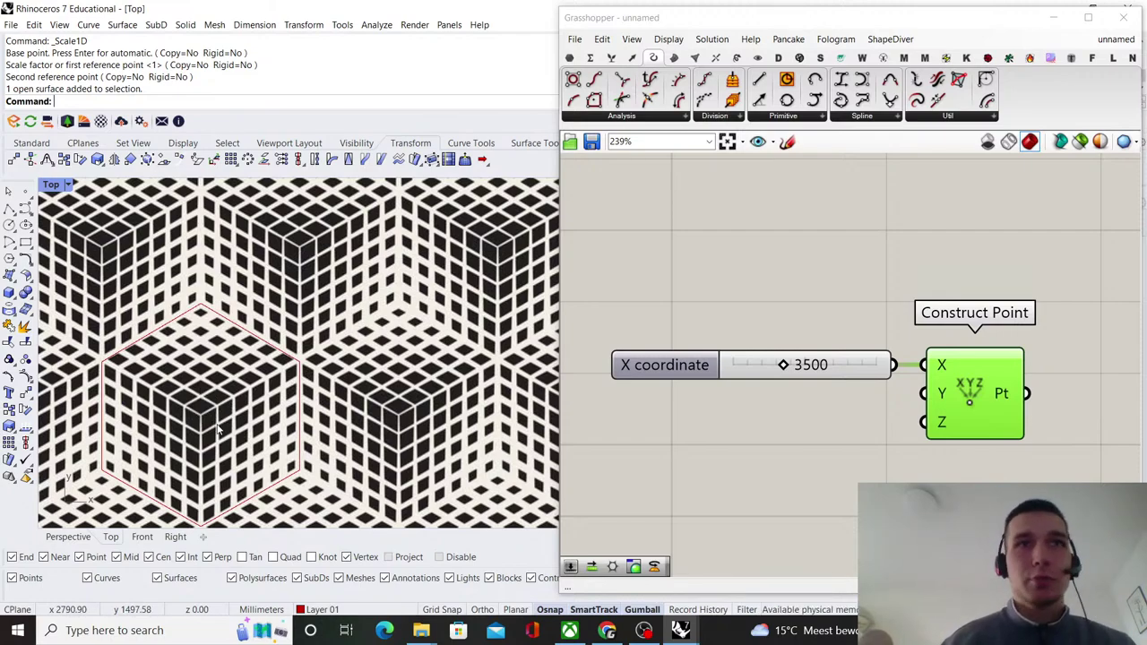
scroll(213, 410, "down", 3)
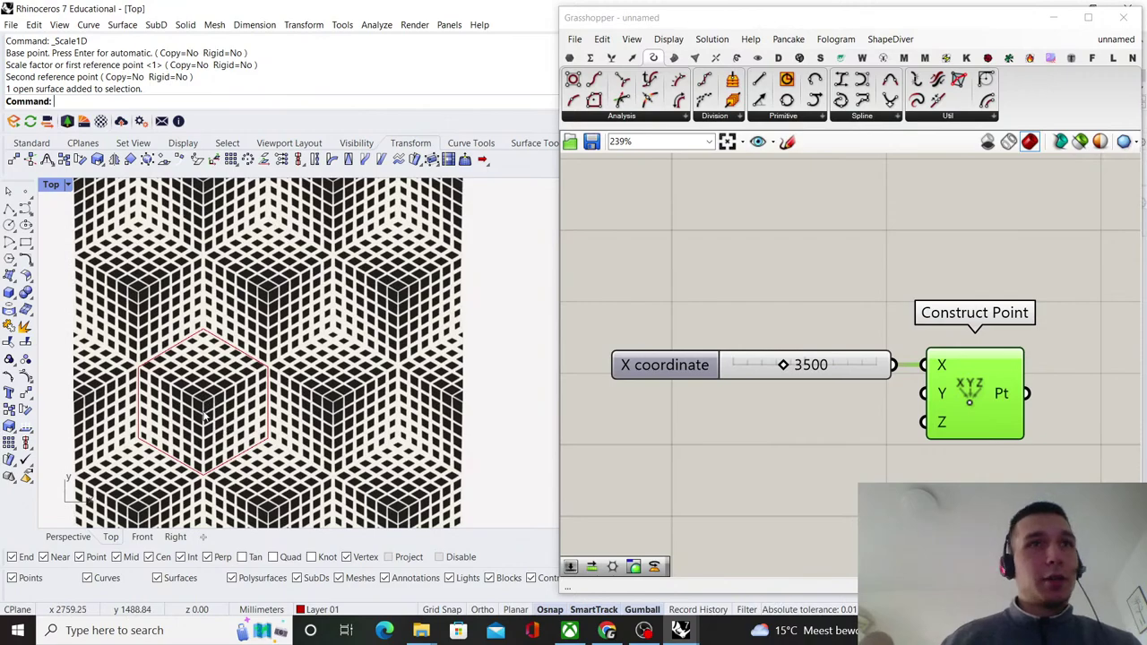
scroll(249, 402, "down", 2)
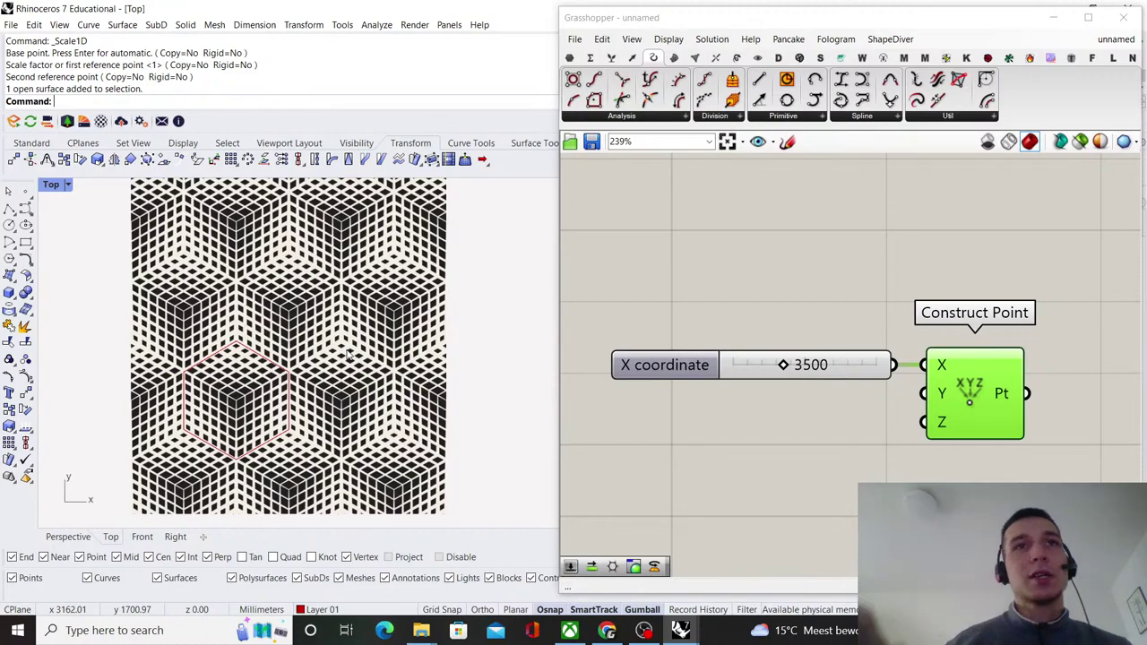
scroll(262, 392, "up", 2)
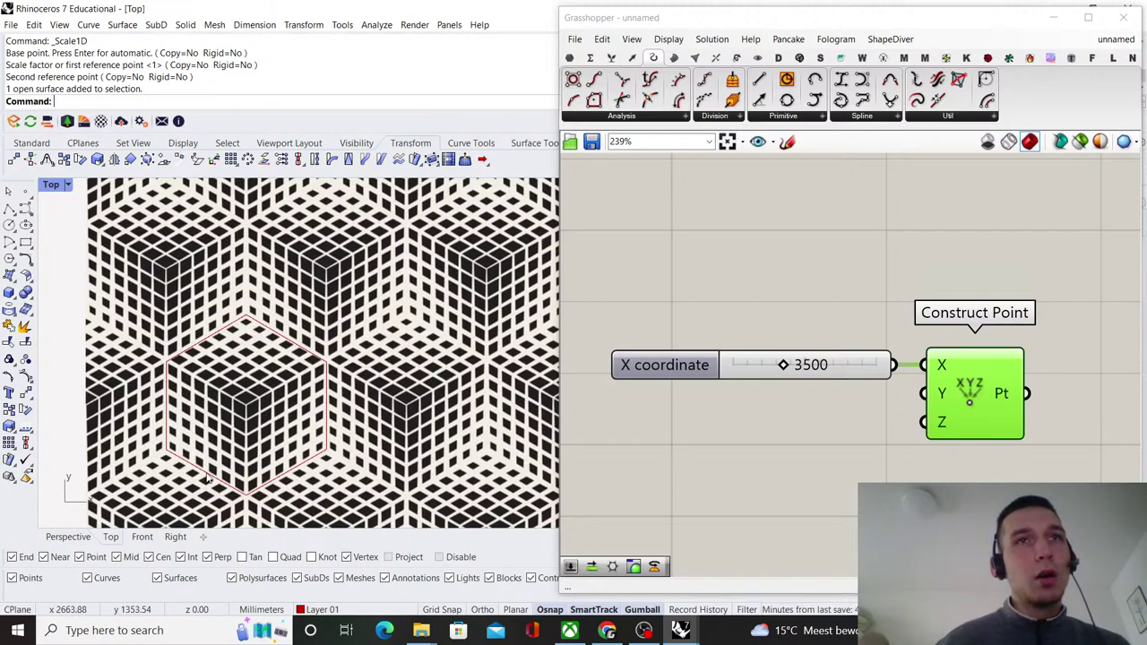
scroll(896, 341, "down", 10)
right_click_drag(941, 341, 709, 358)
scroll(711, 360, "up", 7)
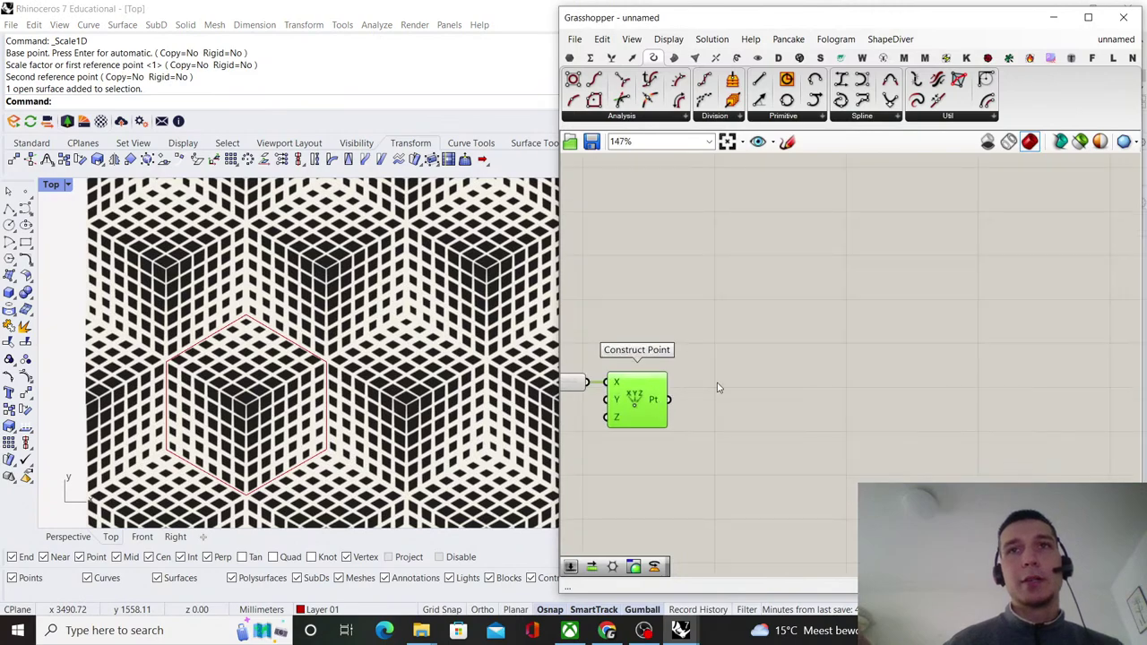
scroll(233, 390, "down", 6)
scroll(182, 458, "down", 4)
scroll(264, 452, "up", 2)
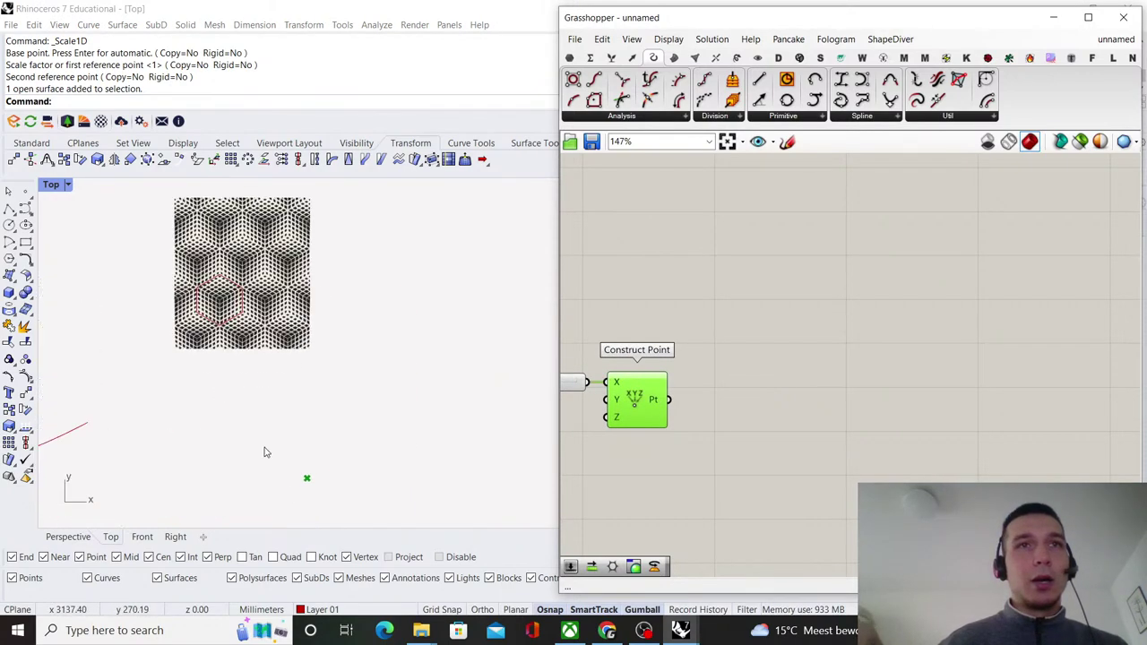
- Add an XY Plane component and connect the Construct Point output to its origin
double_click(808, 417)
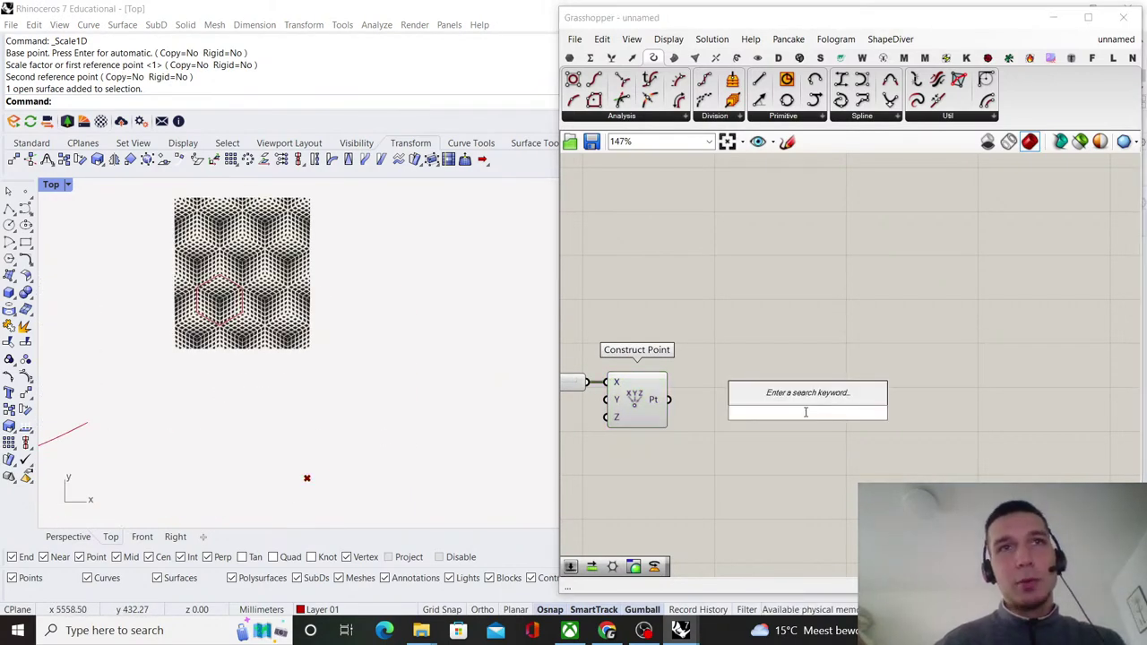
type("xy")
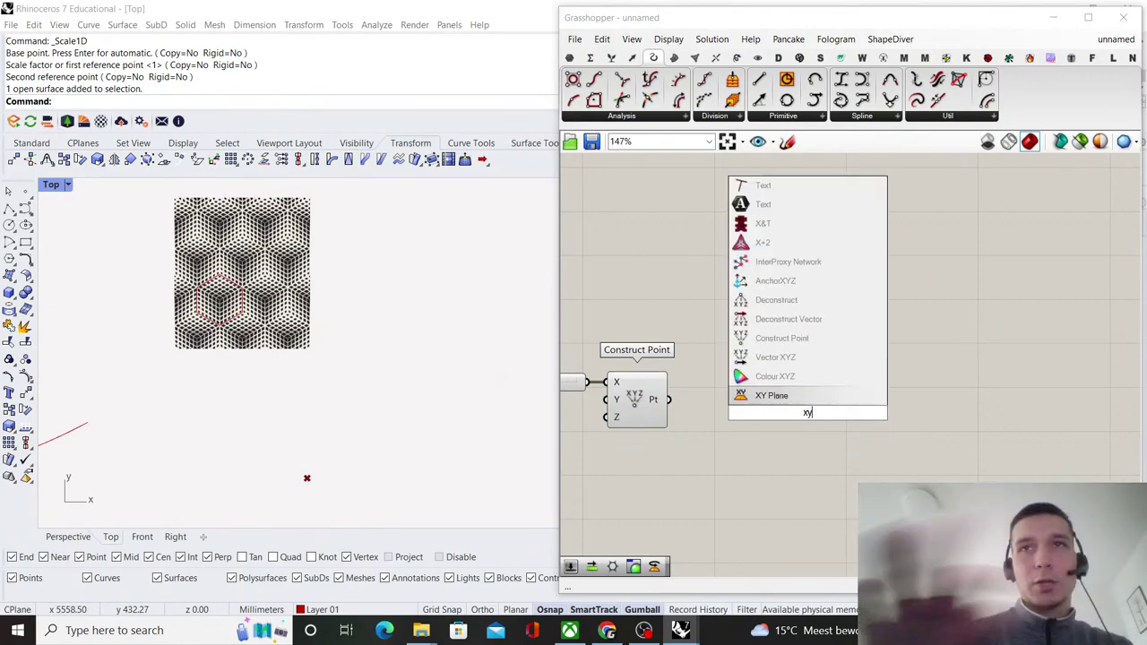
left_click(806, 395)
left_click_drag(668, 399, 727, 400)
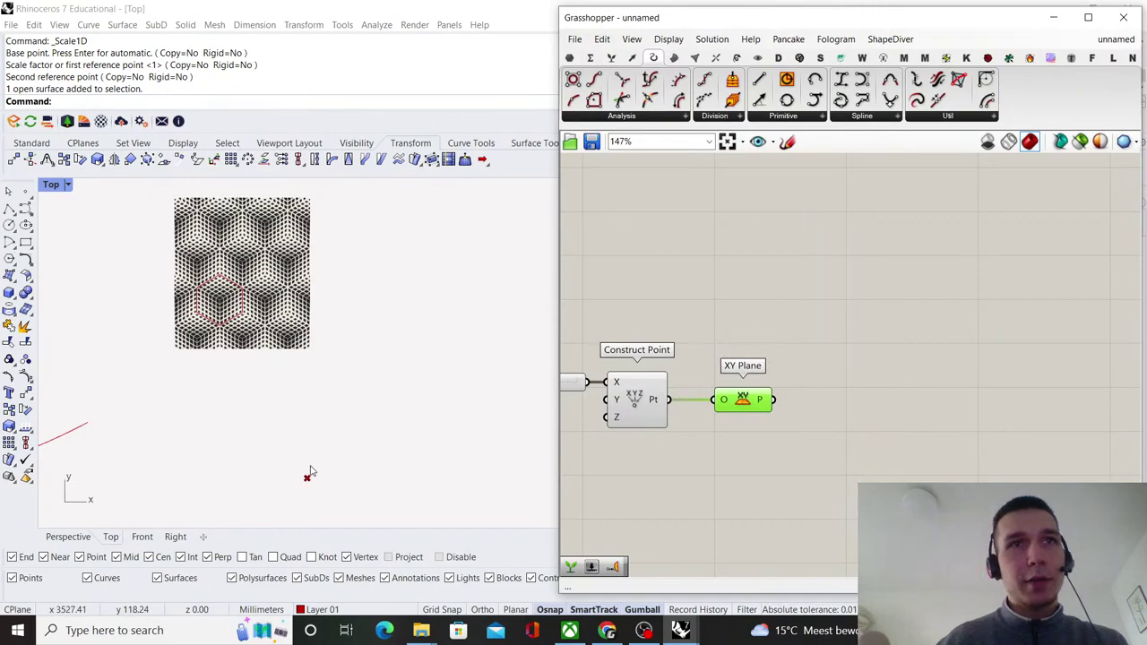
- Add a Rotate component just after the XY Plane
double_click(815, 400)
type("rot")
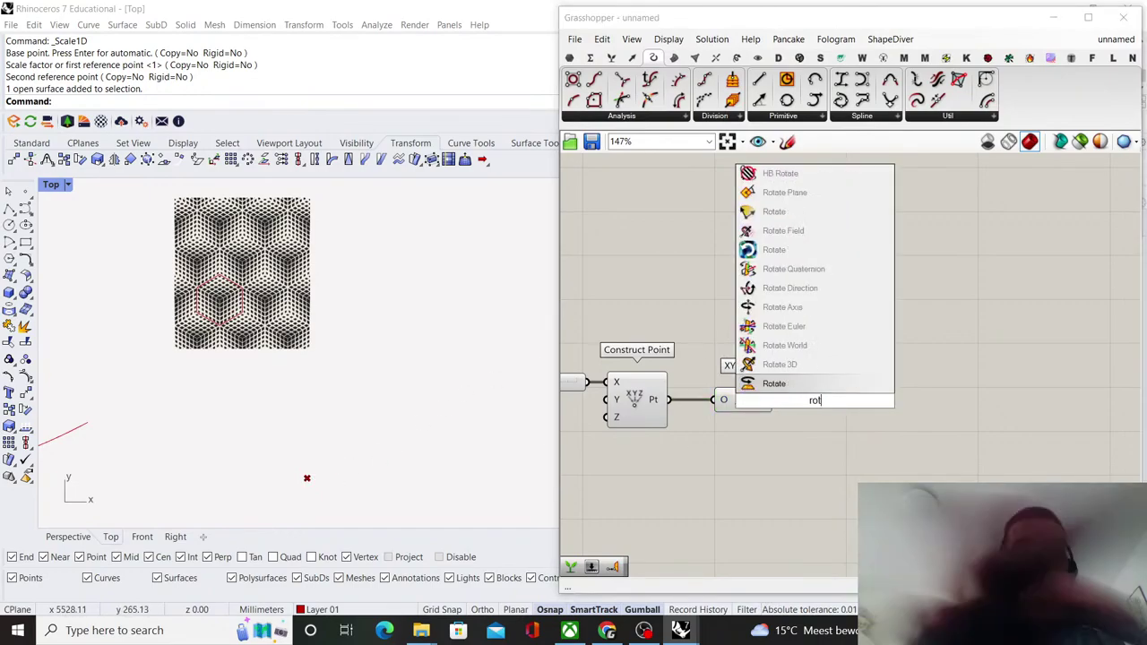
type("ate")
left_click(813, 387)
- Compare the hexagon orientation in the cube-illusion picture with the earlier rhombus pattern
scroll(361, 334, "down", 10)
scroll(243, 328, "up", 8)
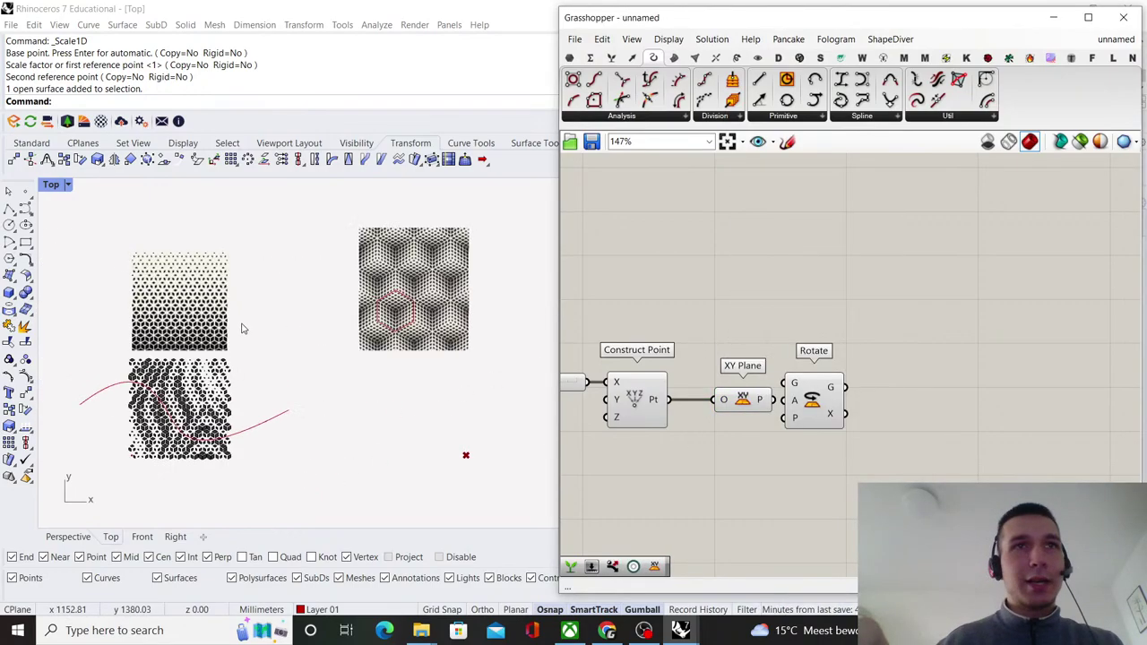
scroll(241, 328, "up", 3)
right_click_drag(179, 345, 113, 356)
scroll(428, 304, "up", 10)
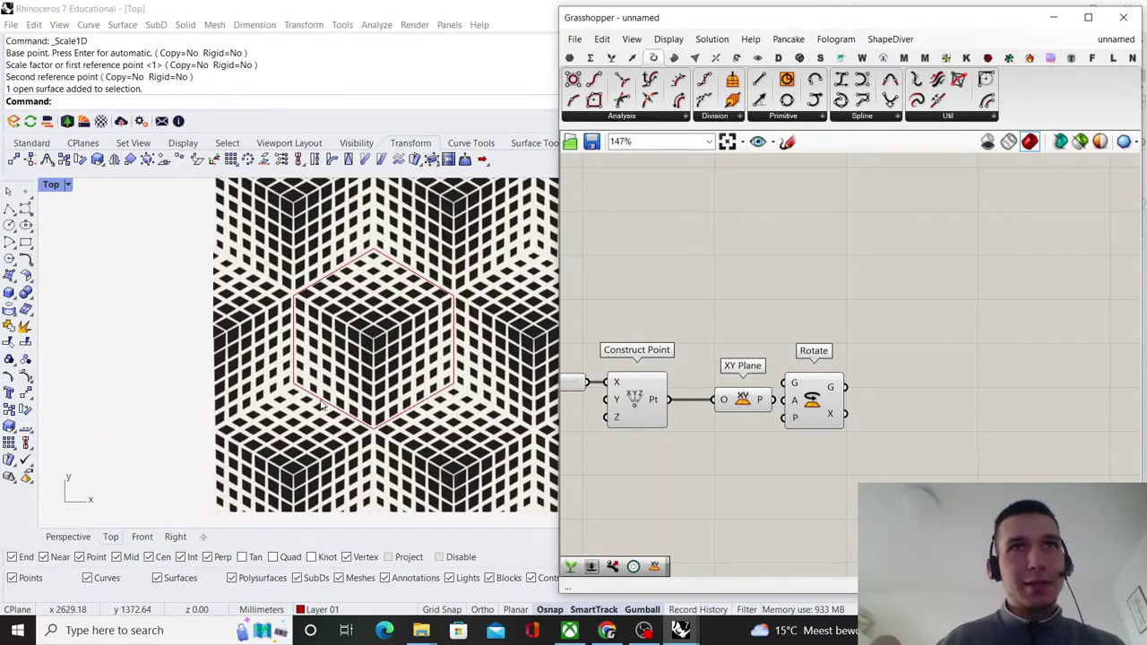
scroll(296, 430, "down", 5)
scroll(275, 307, "up", 6)
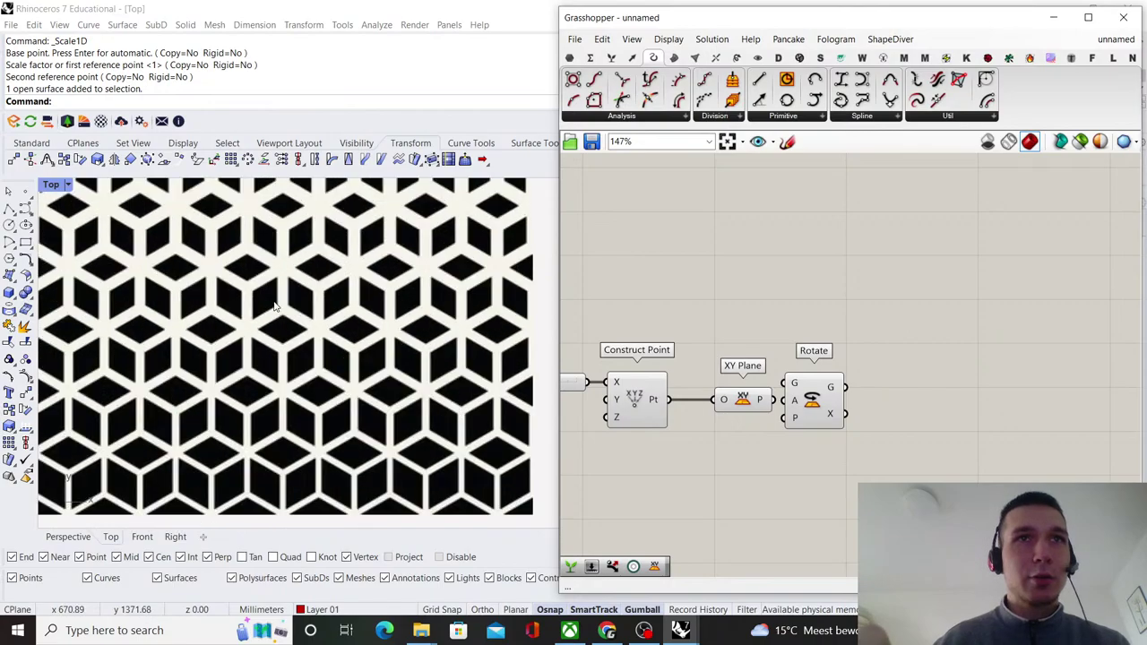
scroll(275, 306, "down", 6)
scroll(385, 386, "up", 7)
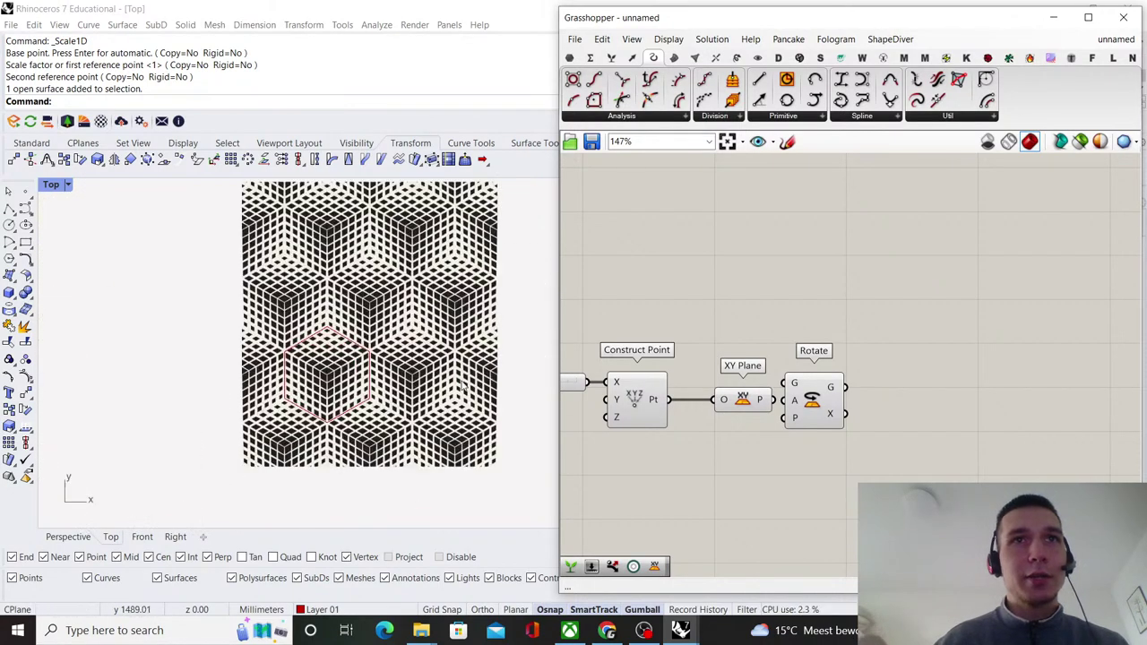
- Connect the XY Plane output to both the geometry and plane inputs of Rotate, and move Rotate slightly farther right
scroll(829, 386, "up", 3)
left_click_drag(672, 388, 754, 380)
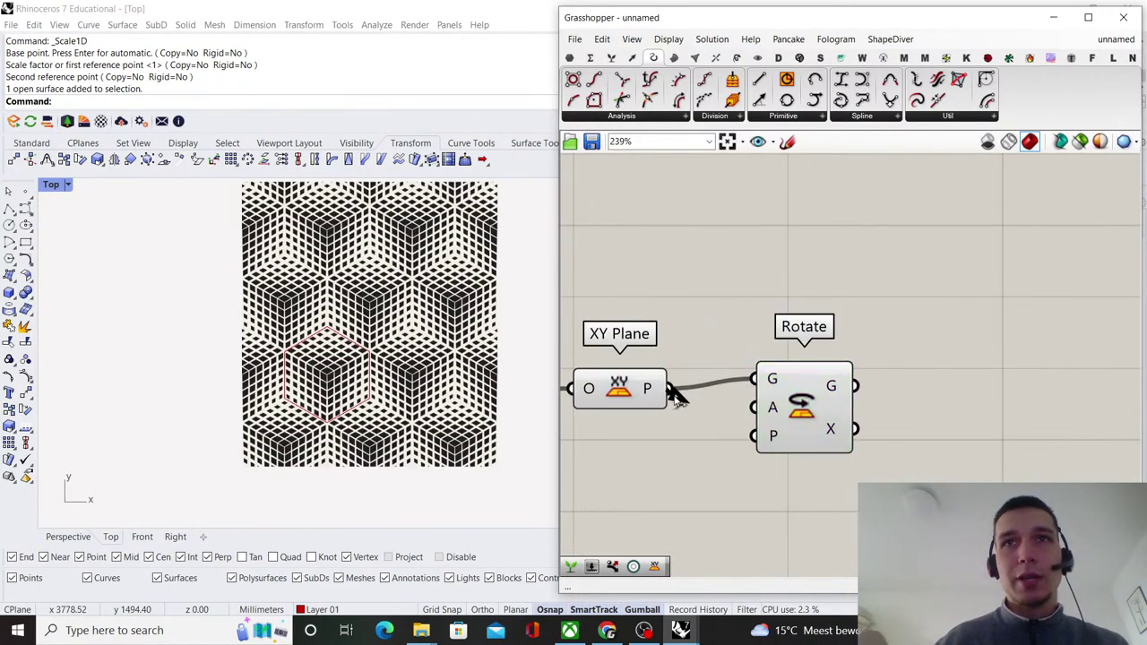
left_click_drag(671, 390, 754, 437)
left_click_drag(789, 394, 819, 405)
scroll(394, 335, "down", 2)
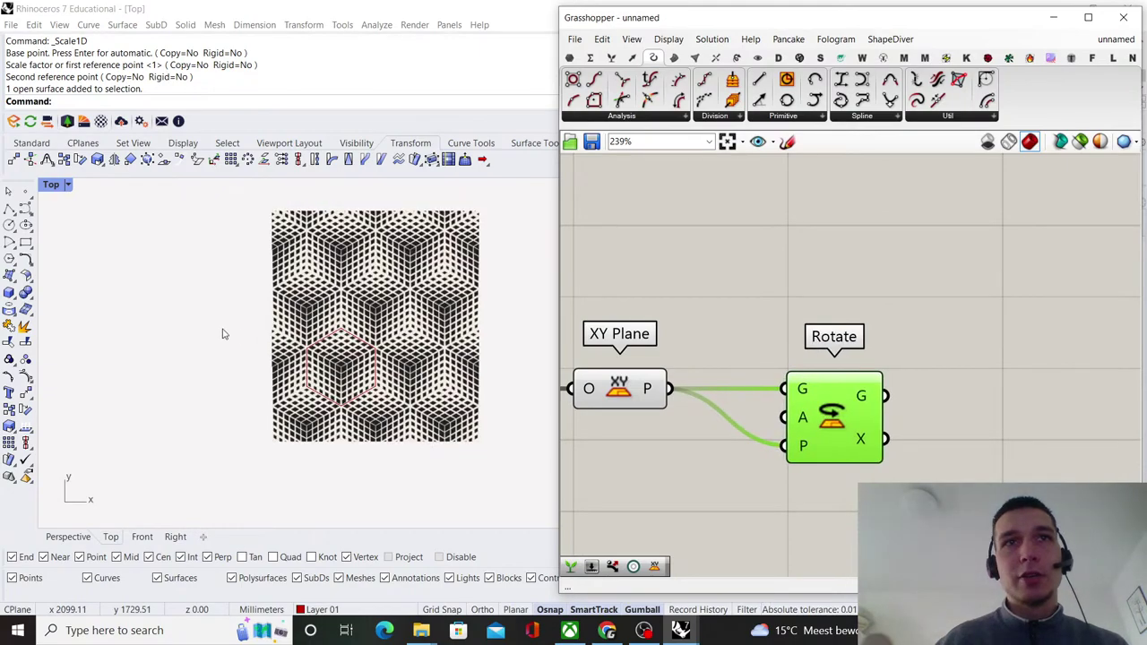
scroll(336, 323, "down", 2)
scroll(673, 381, "down", 2)
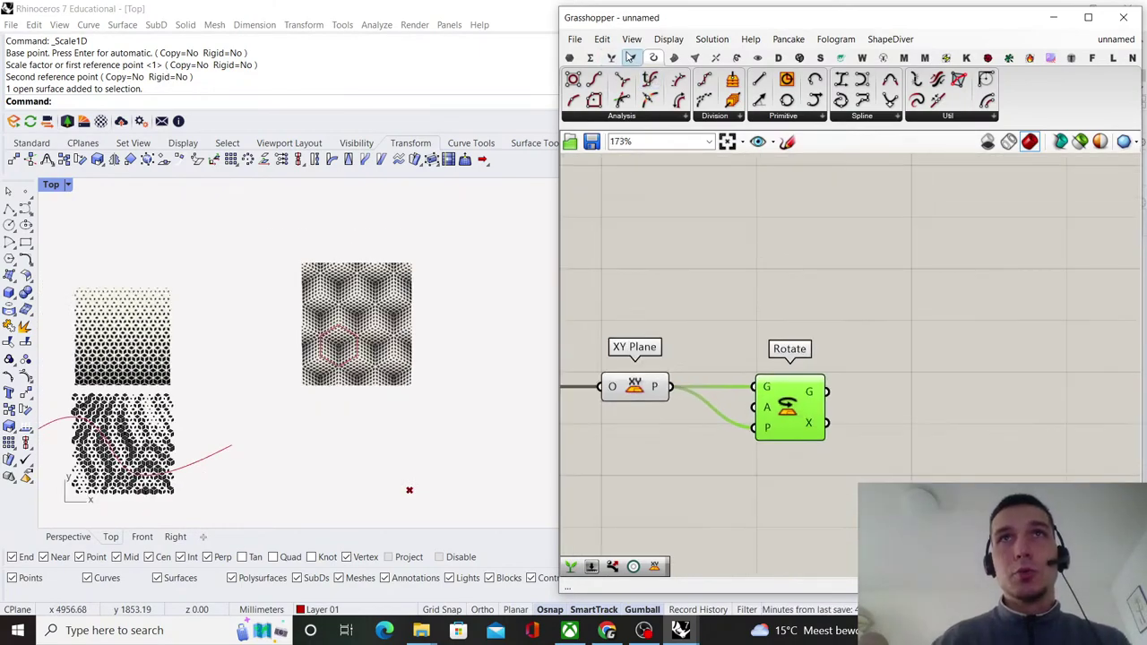
- Add a Hexagonal grid component after Rotate and connect Rotate's geometry output to its plane input
left_click(631, 58)
left_click(660, 115)
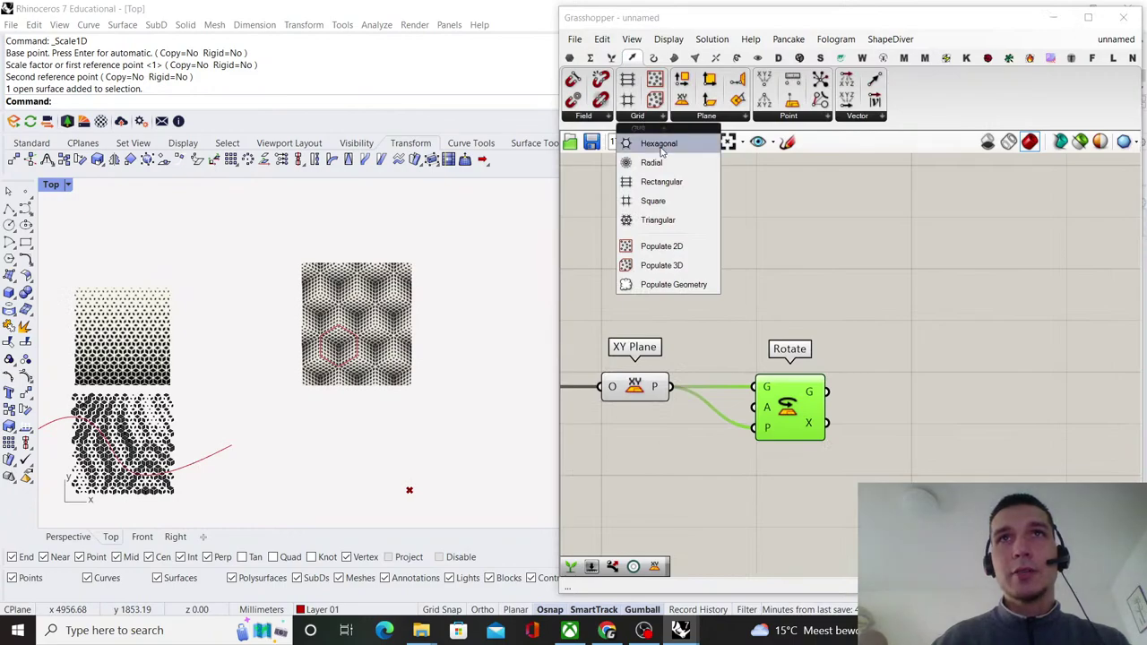
left_click_drag(661, 143, 948, 408)
right_click_drag(950, 408, 783, 328)
left_click_drag(664, 317, 865, 337)
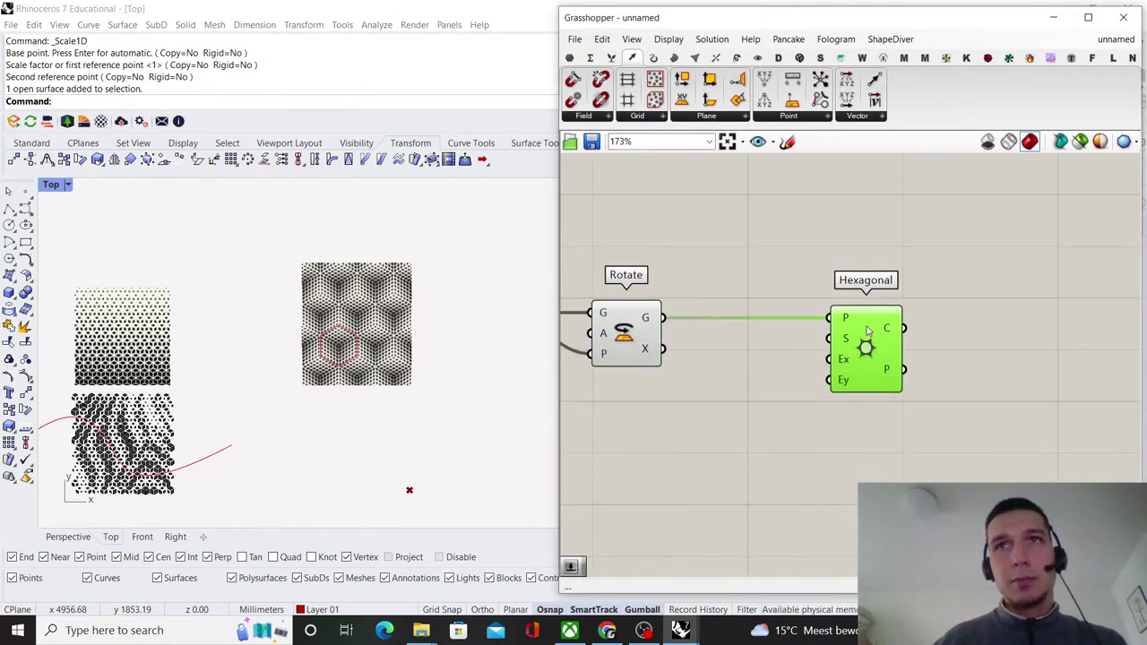
- Add a number slider with the value 100 and connect it to the Hexagonal component's size input
scroll(865, 337, "down", 5)
scroll(754, 235, "up", 3)
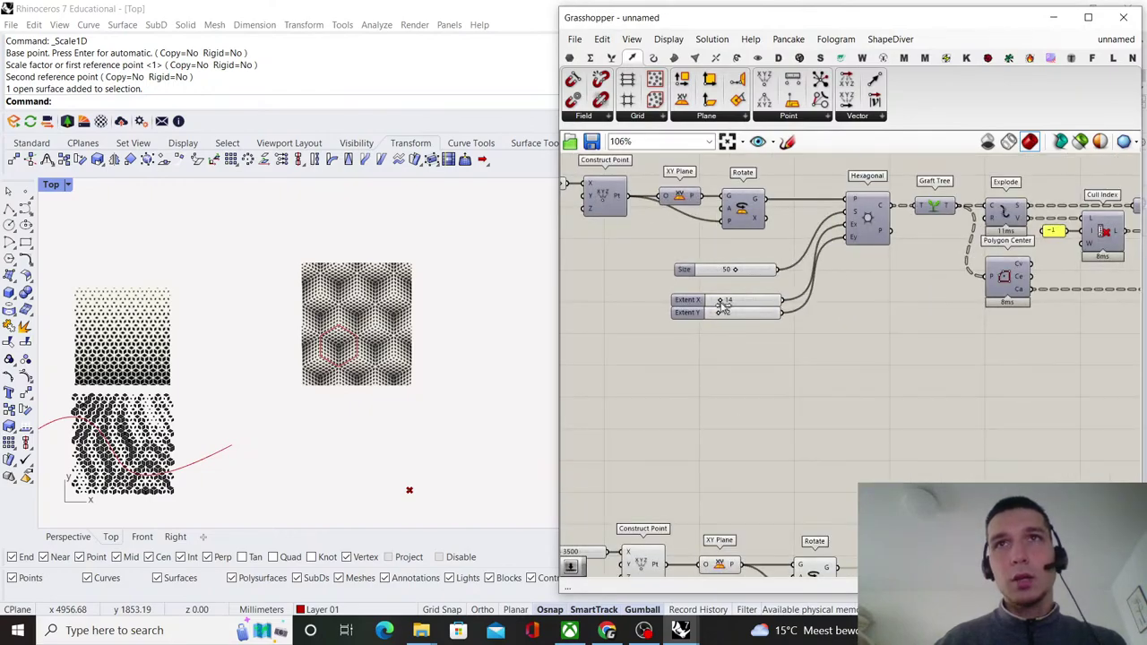
scroll(857, 272, "down", 3)
scroll(825, 439, "up", 4)
double_click(822, 435)
type("slider")
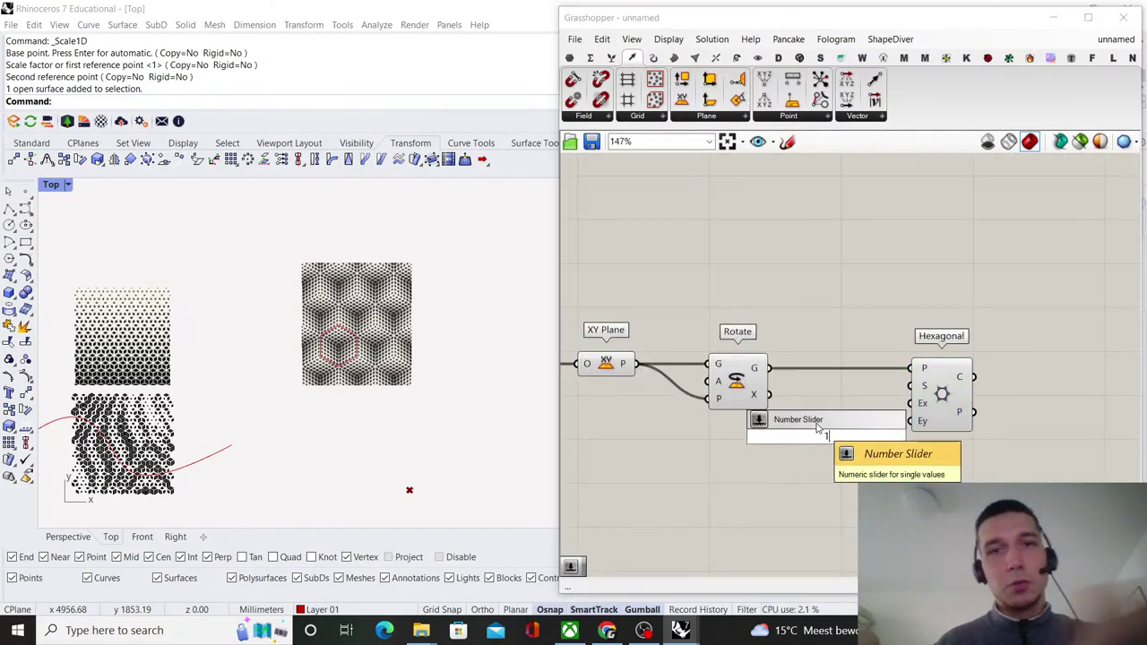
key("Return")
scroll(874, 436, "up", 3)
left_click_drag(878, 428, 946, 355)
- Place the Size slider directly beneath the Rotate component
scroll(870, 274, "down", 3)
scroll(826, 411, "up", 4)
left_click_drag(735, 387, 729, 382)
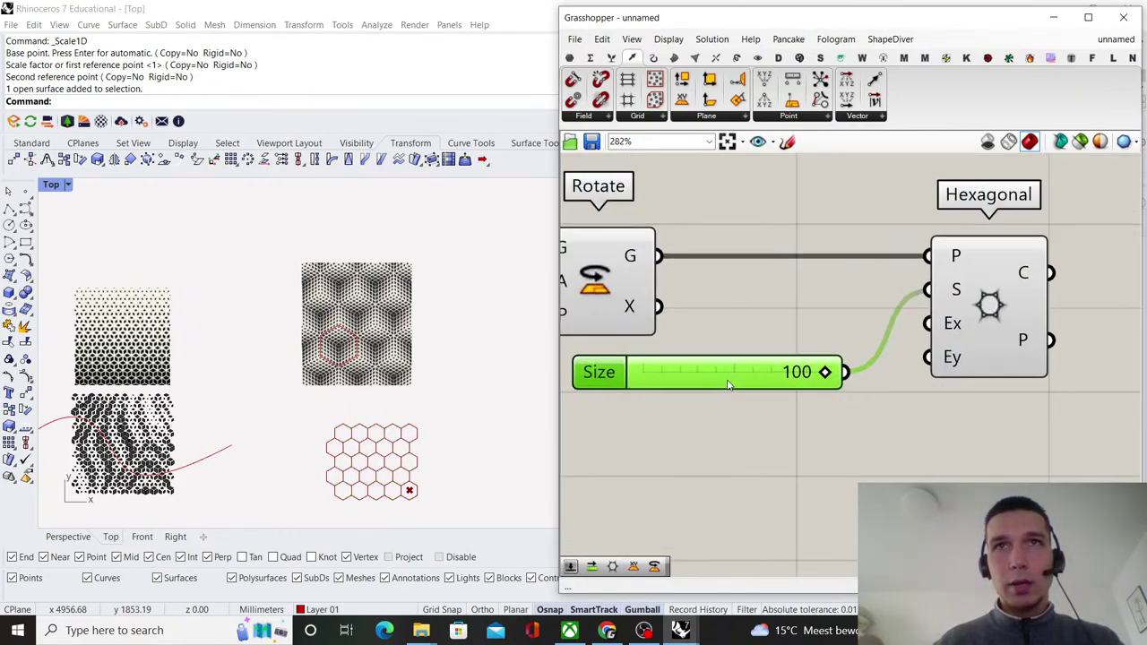
right_click_drag(685, 374, 747, 350)
left_click_drag(746, 349, 714, 335)
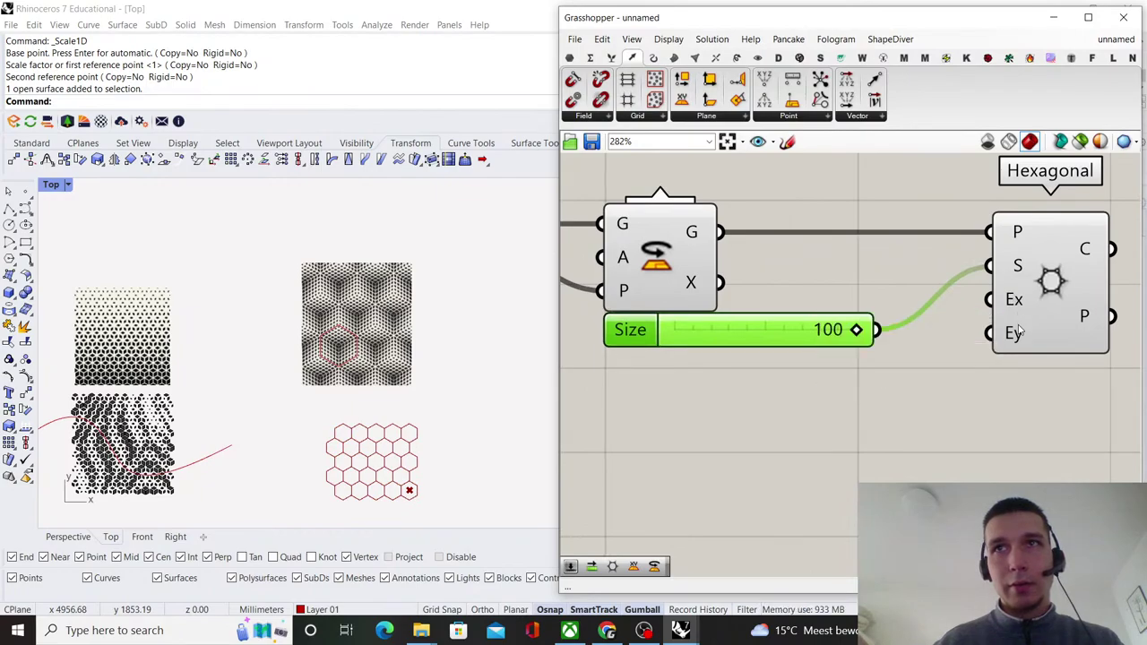
- Add two number sliders with the value 6 and connect them to the Hexagonal component's Ex and Ey inputs
mouse_move(1018, 332)
double_click(791, 445)
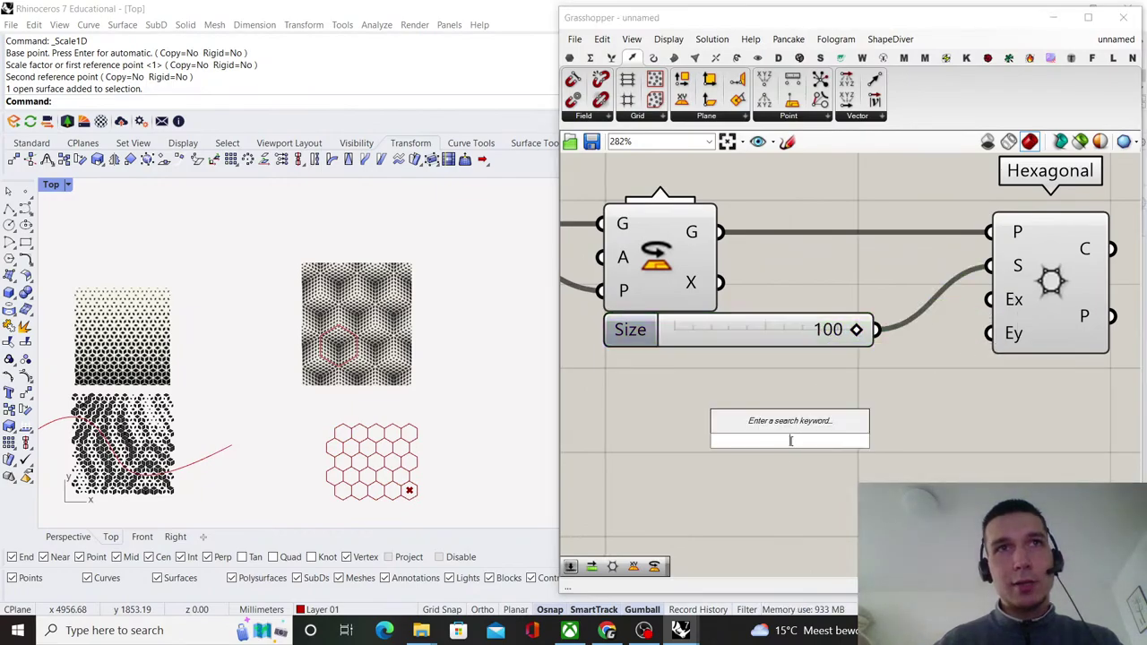
type("6")
key("Return")
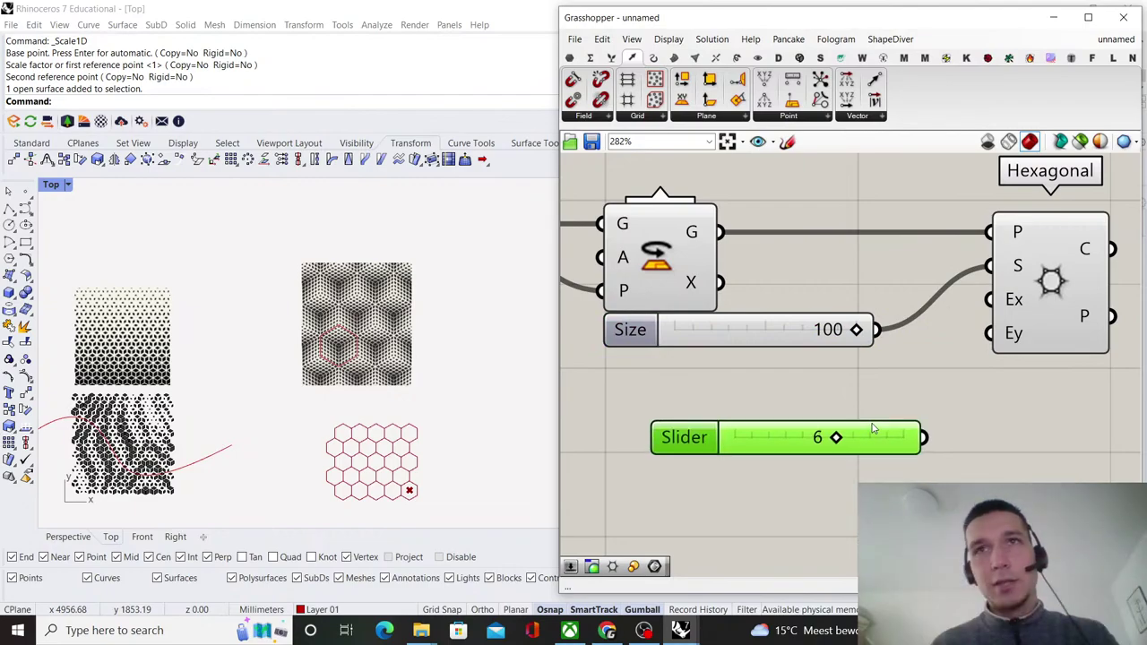
left_click_drag(879, 400, 989, 300)
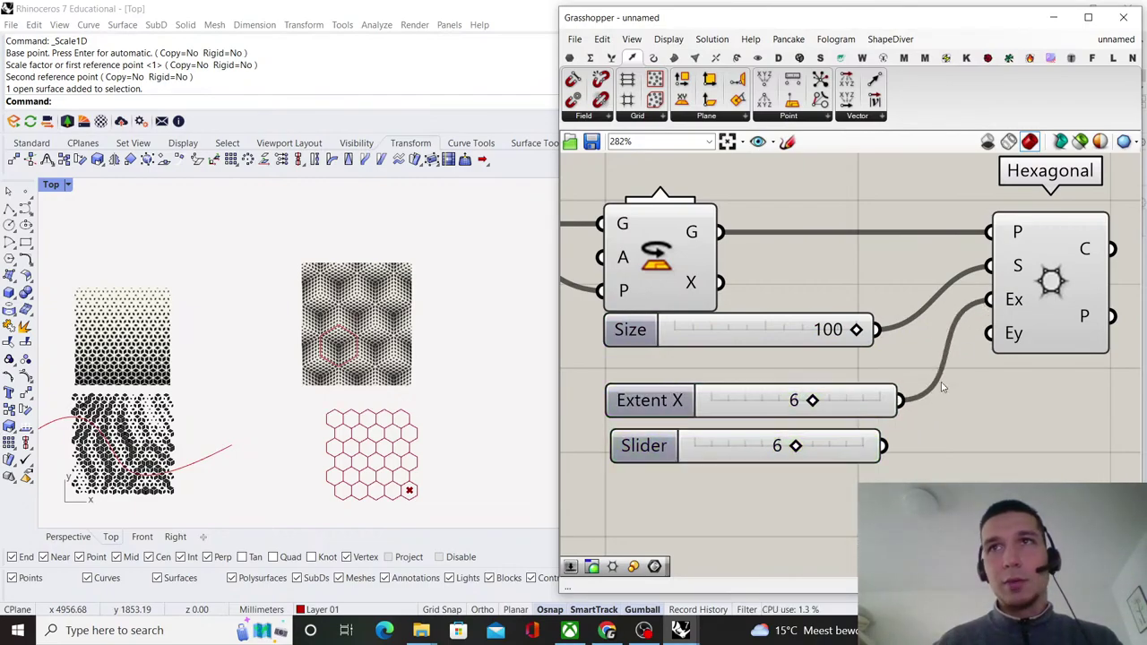
left_click_drag(881, 445, 988, 334)
- Highlight the hexagonal grid's preview and set the Extent X slider to 7 with Extent Y at 6
left_click(1044, 304)
scroll(814, 430, "up", 2)
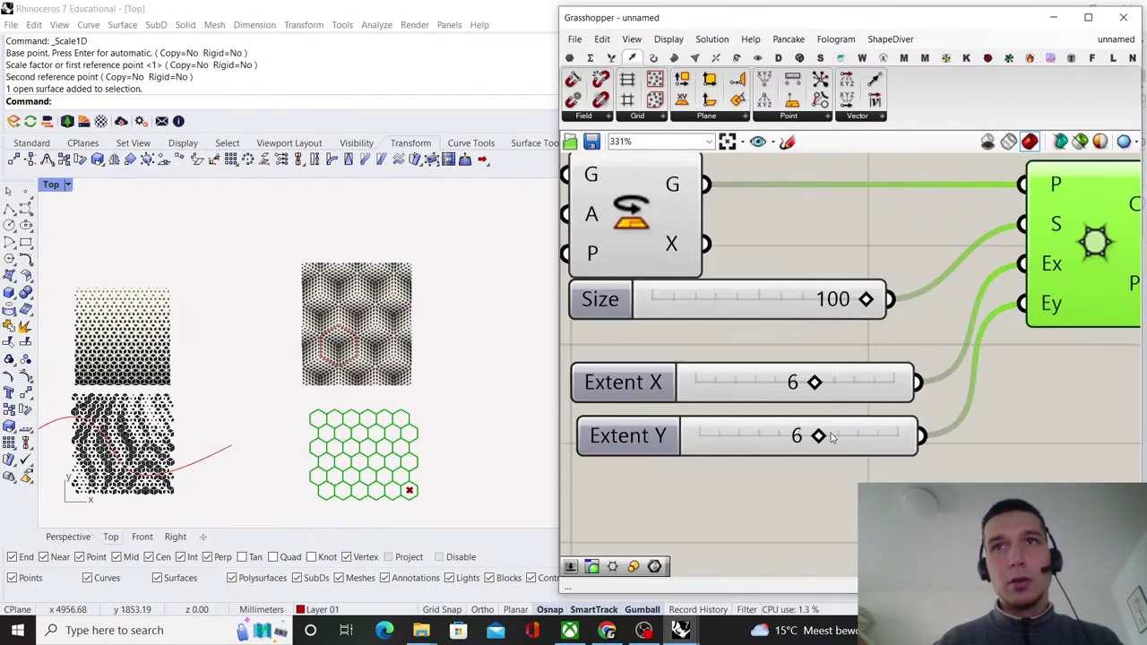
left_click_drag(814, 442, 821, 443)
left_click_drag(817, 376, 831, 378)
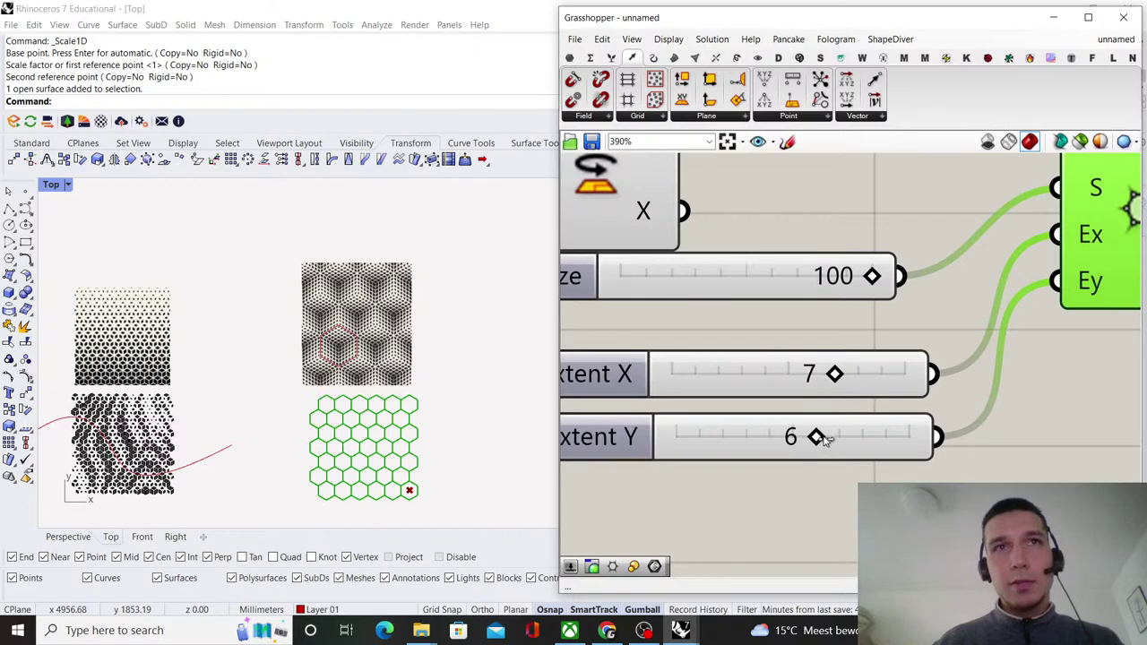
mouse_move(826, 438)
left_mouse_down()
mouse_move(837, 438)
mouse_move(826, 438)
left_mouse_up()
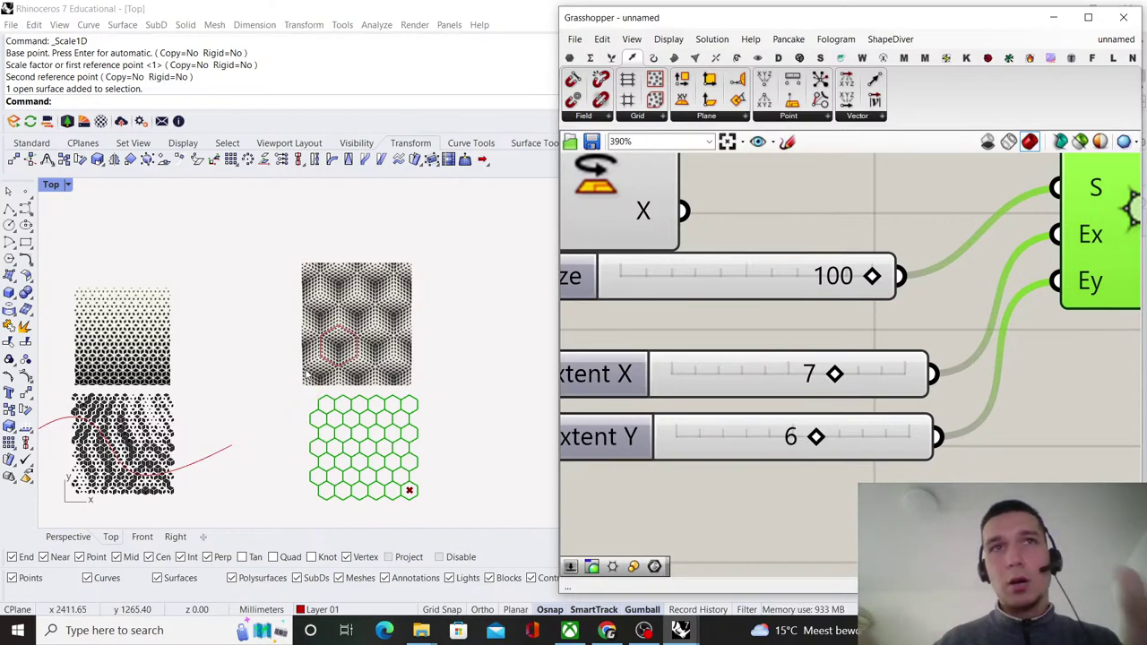
- Select the Size, Extent X and Extent Y sliders and align them along their left edges
scroll(788, 283, "down", 5)
scroll(779, 292, "up", 4)
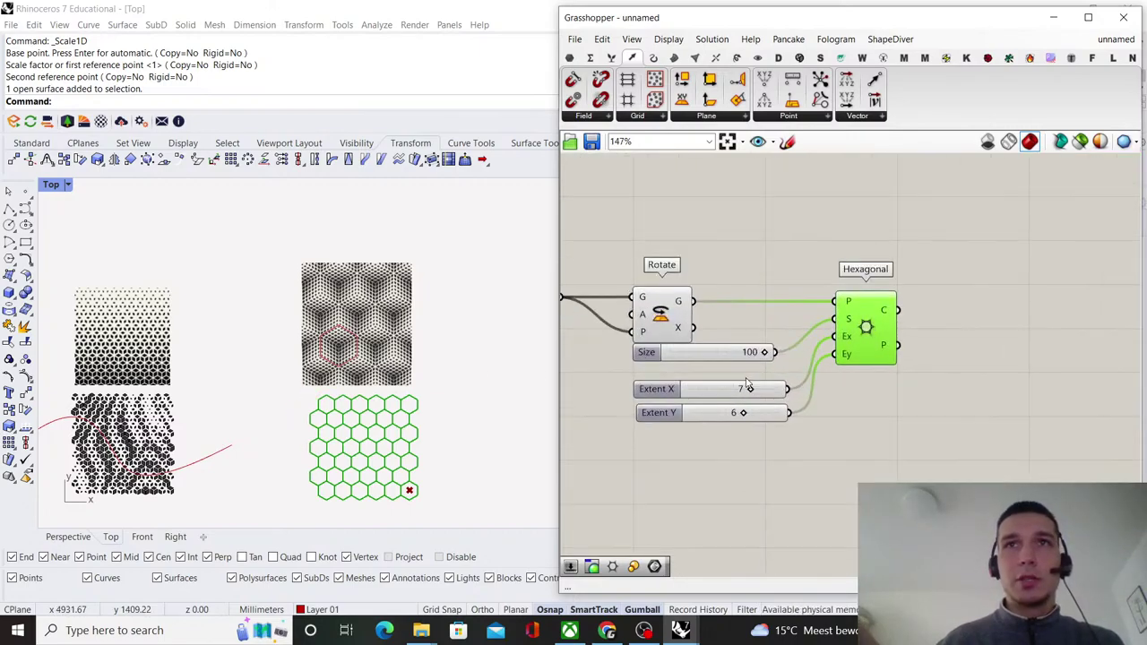
left_click_drag(693, 474, 688, 312)
left_click(674, 310)
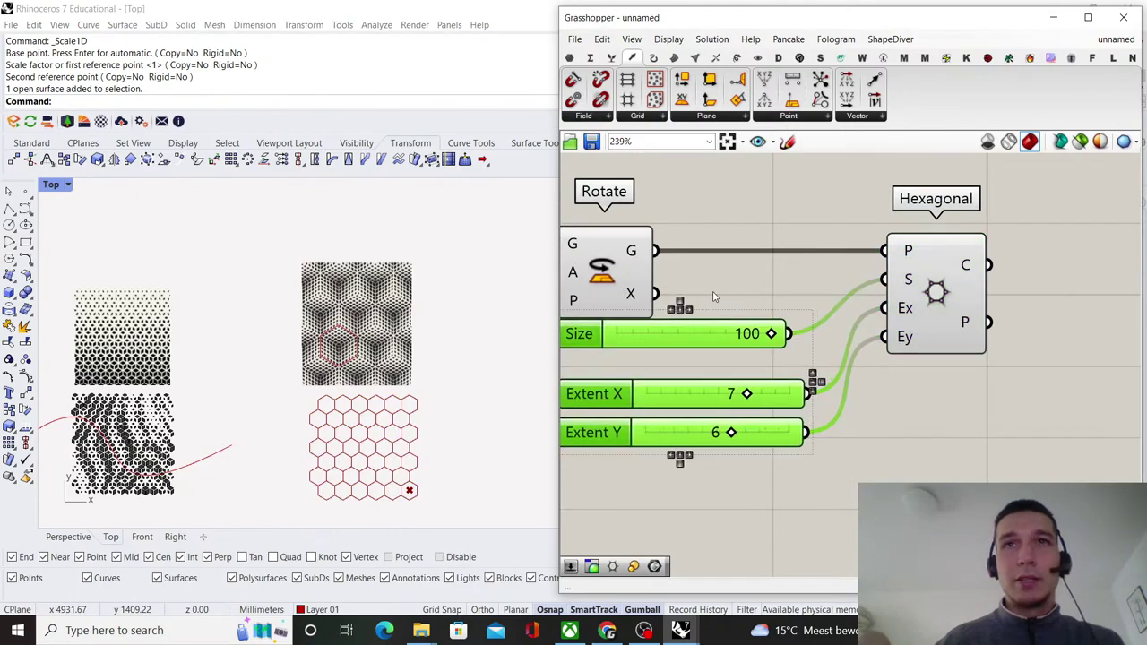
left_click(781, 278)
scroll(810, 270, "down", 3)
right_click_drag(874, 287, 814, 355)
scroll(813, 356, "up", 3)
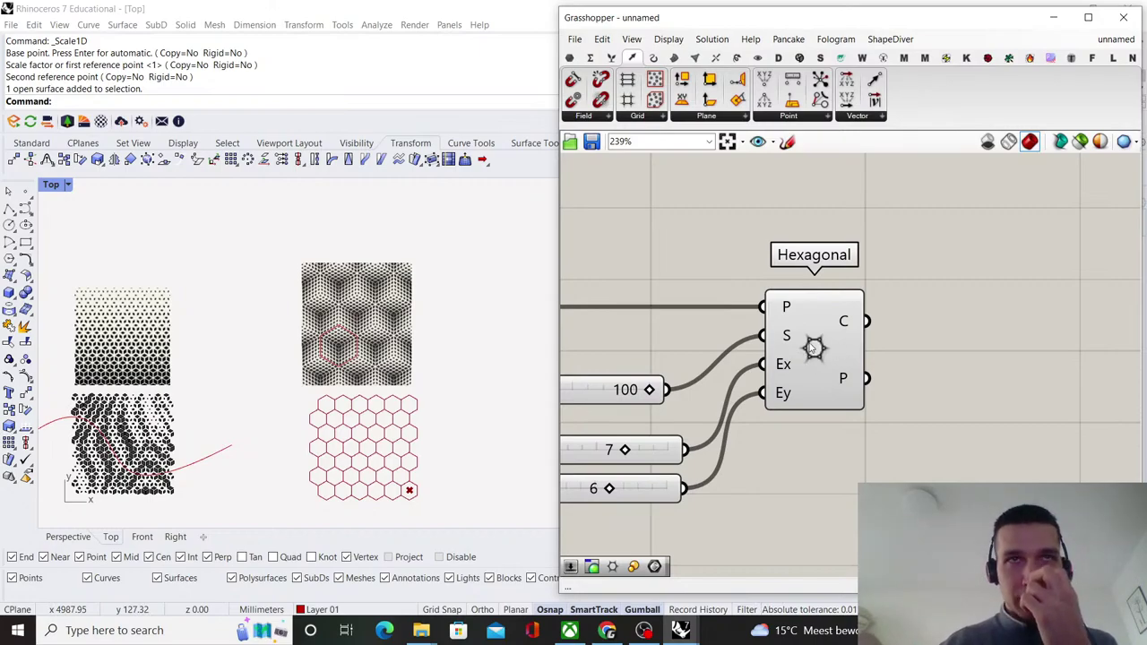
- Add a Graft Tree component after Hexagonal and connect the C output of the grid to it
scroll(349, 340, "up", 12)
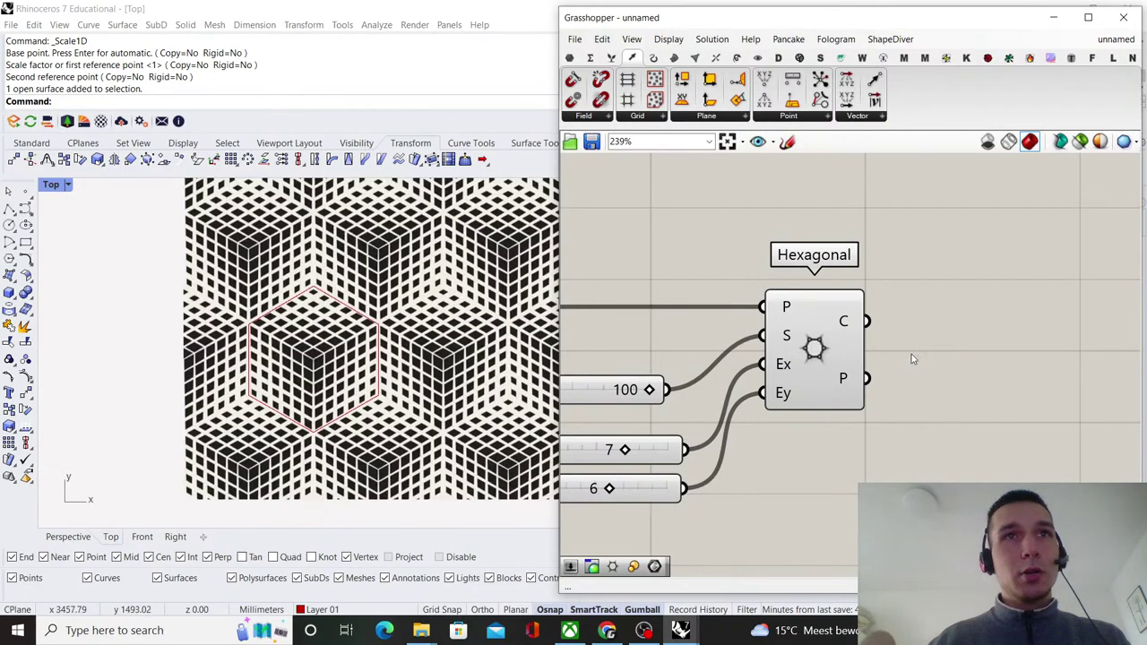
scroll(911, 355, "down", 5)
right_click_drag(901, 344, 750, 350)
scroll(749, 351, "up", 3)
left_click(732, 357)
left_click(825, 340)
right_click_drag(826, 340, 777, 352)
double_click(777, 352)
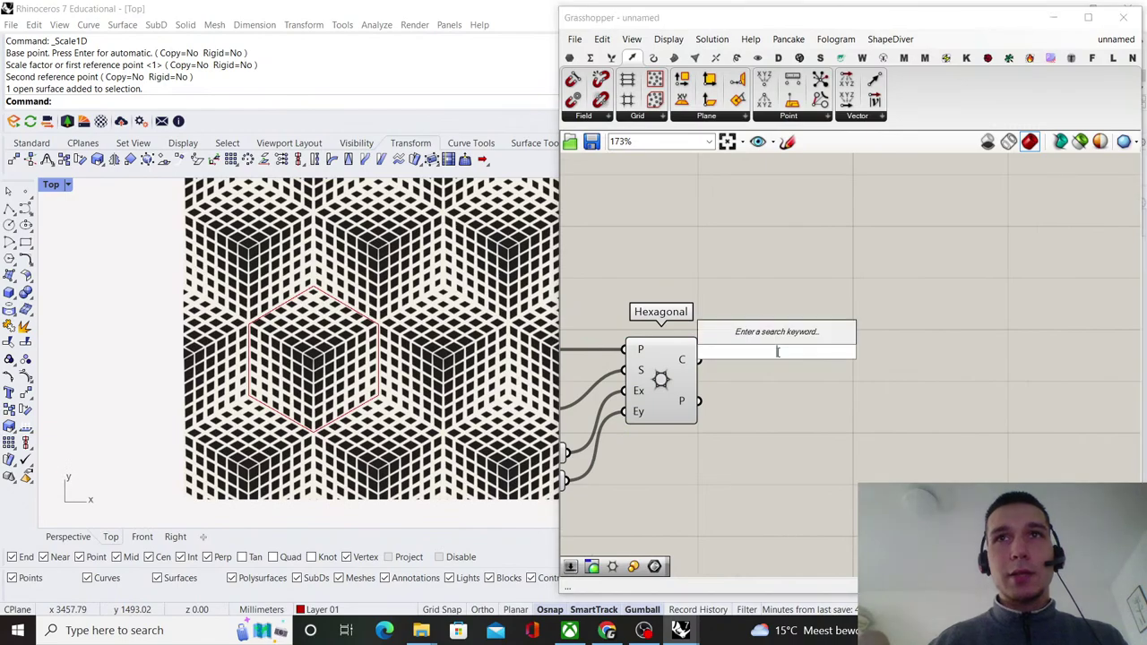
type("graft")
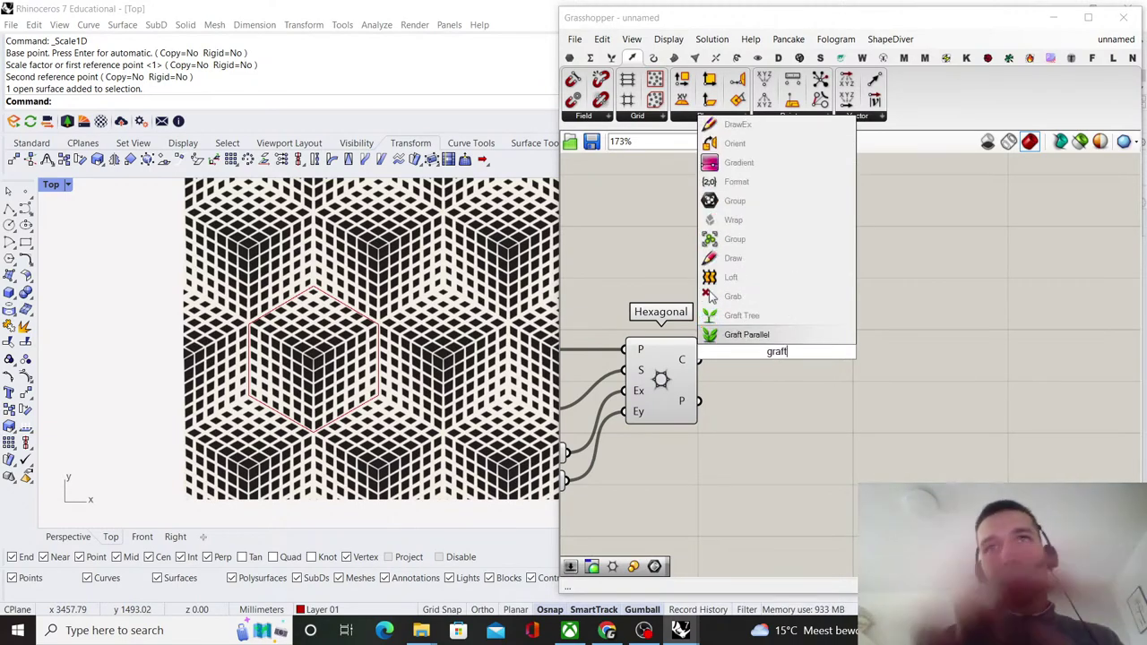
left_click(740, 316)
scroll(719, 360, "up", 2)
left_click_drag(690, 358, 755, 360)
left_click(798, 359)
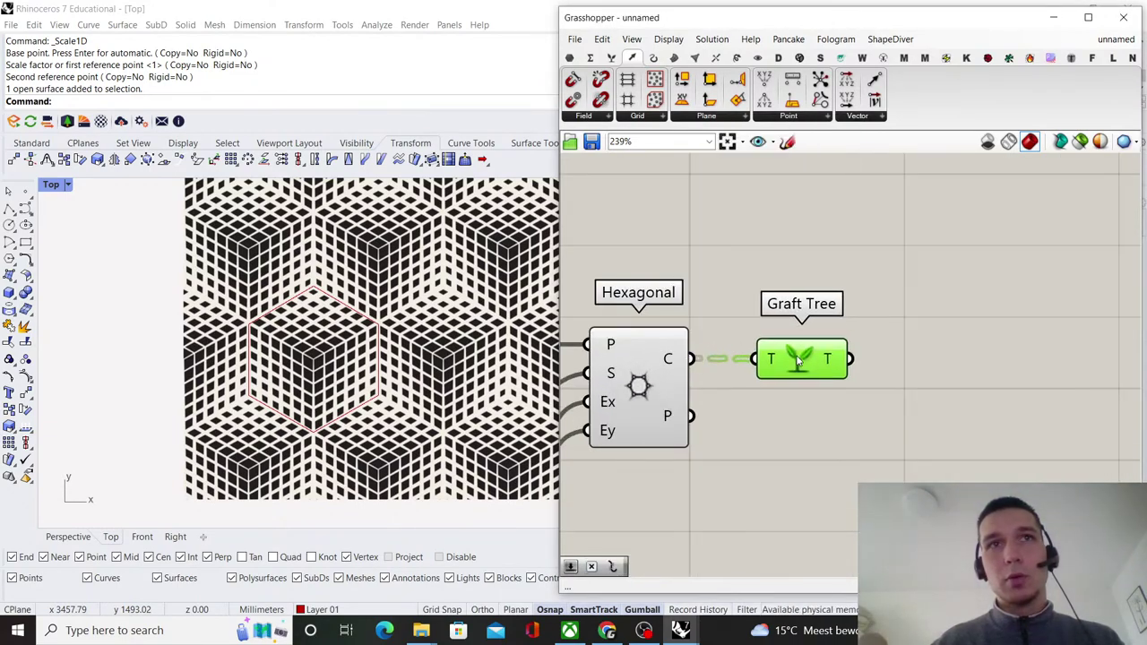
- Add a Polygon Center component and connect the Graft Tree output to its polygon input
scroll(341, 312, "down", 3)
scroll(351, 433, "up", 2)
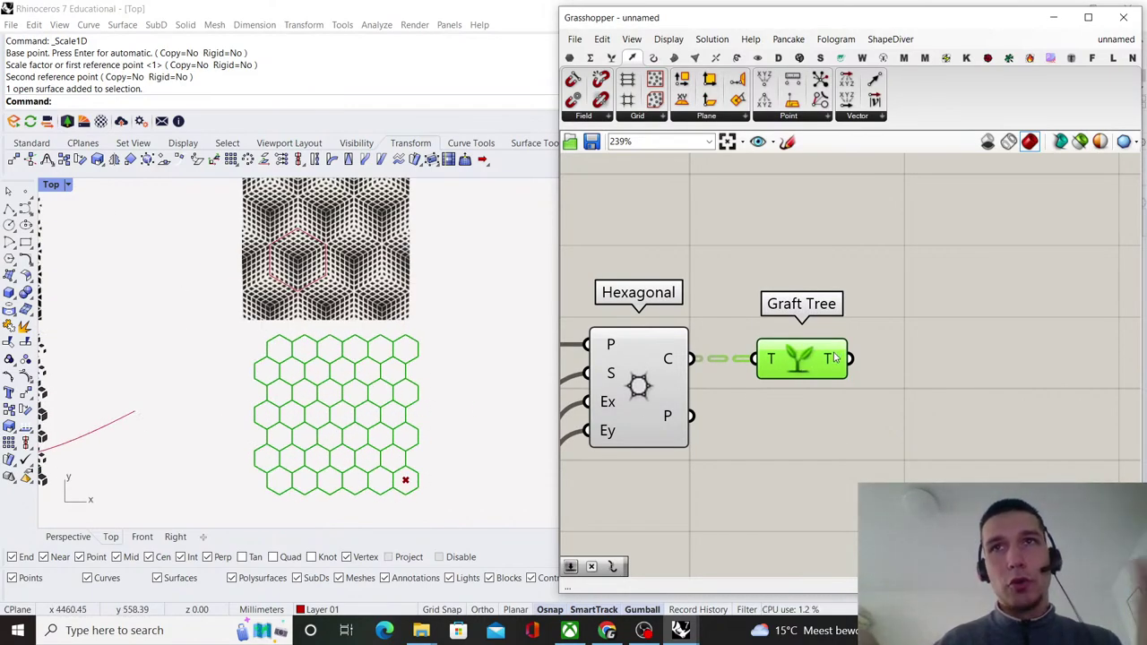
mouse_move(834, 357)
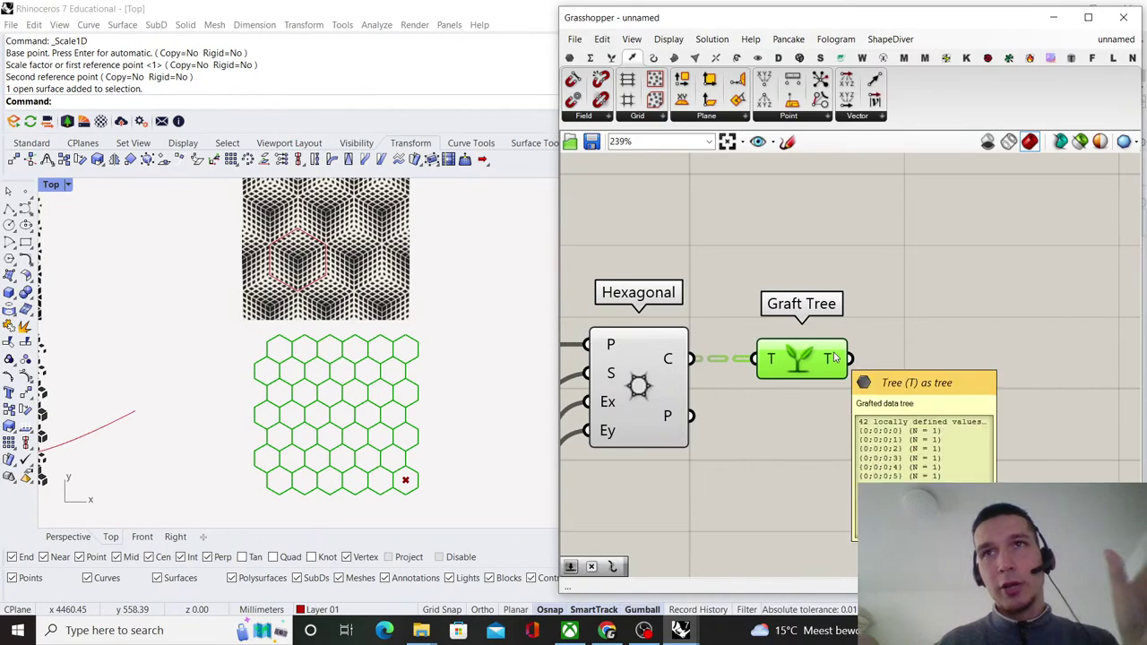
scroll(856, 349, "down", 2)
scroll(855, 361, "up", 2)
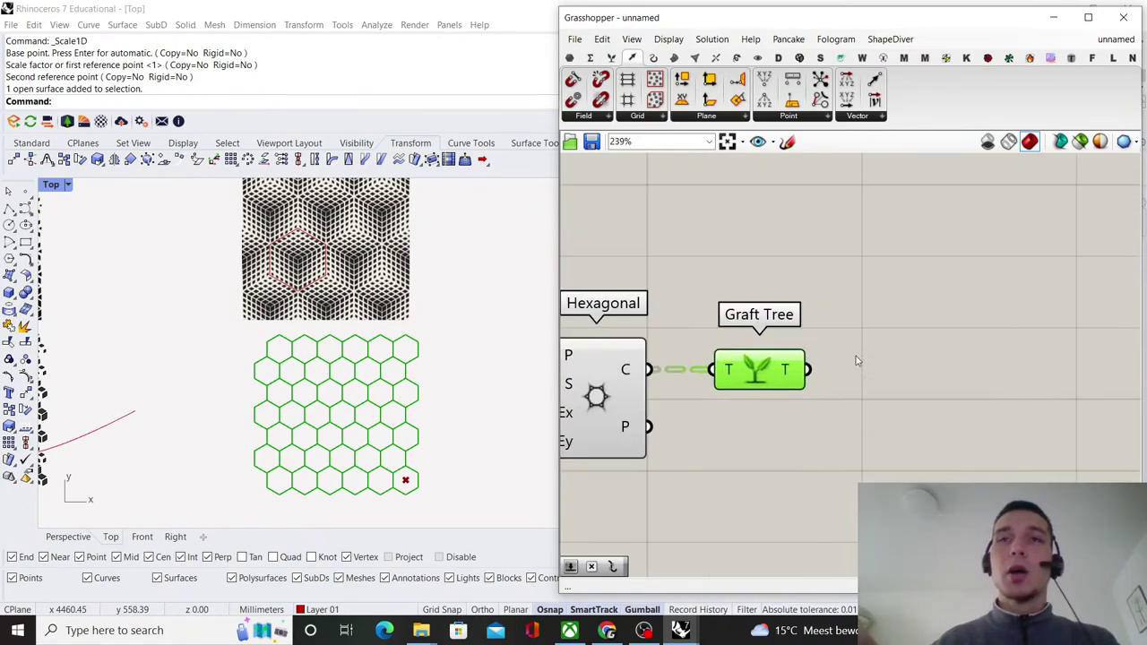
double_click(904, 340)
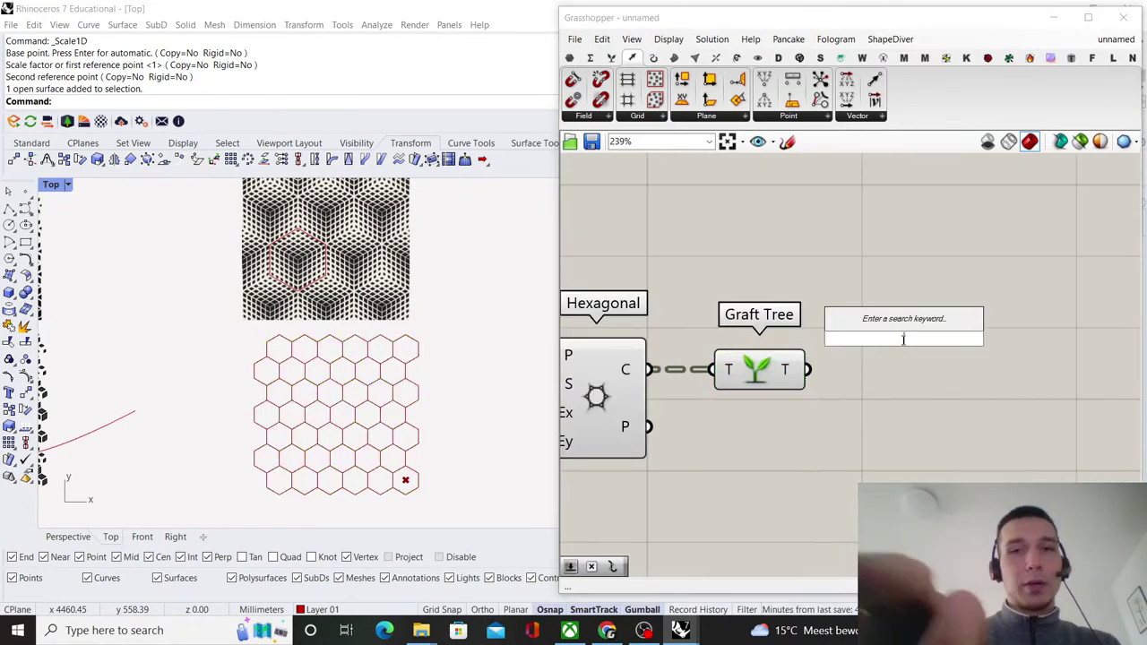
type("polygon center")
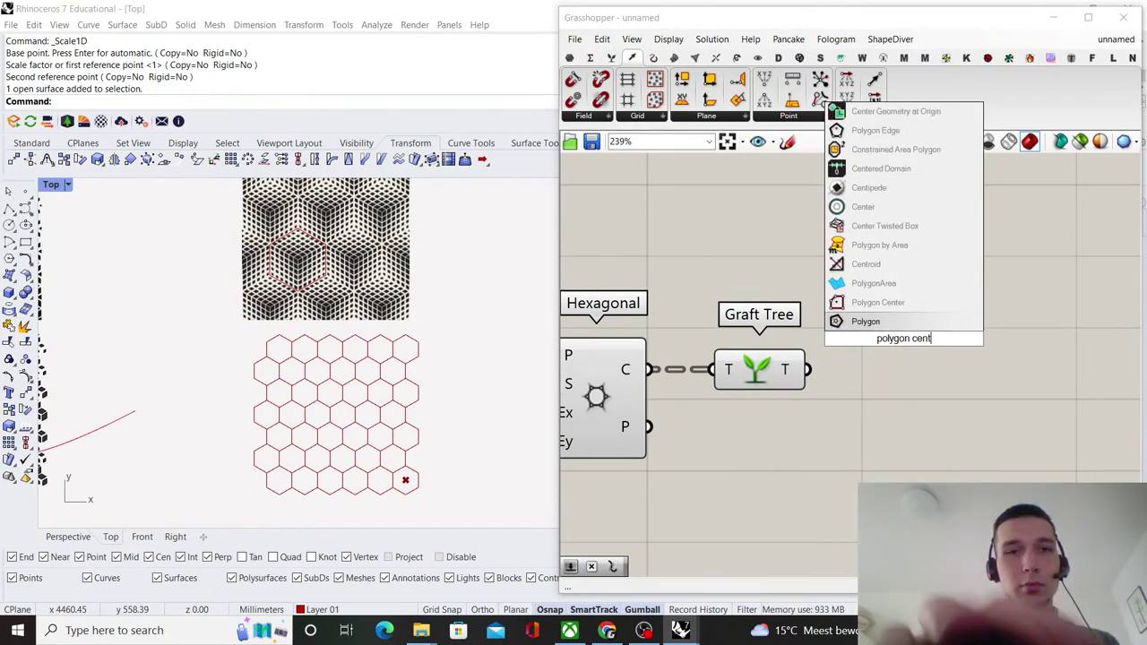
left_click(910, 288)
left_click_drag(807, 370, 900, 369)
left_click(879, 316)
scroll(880, 321, "down", 3)
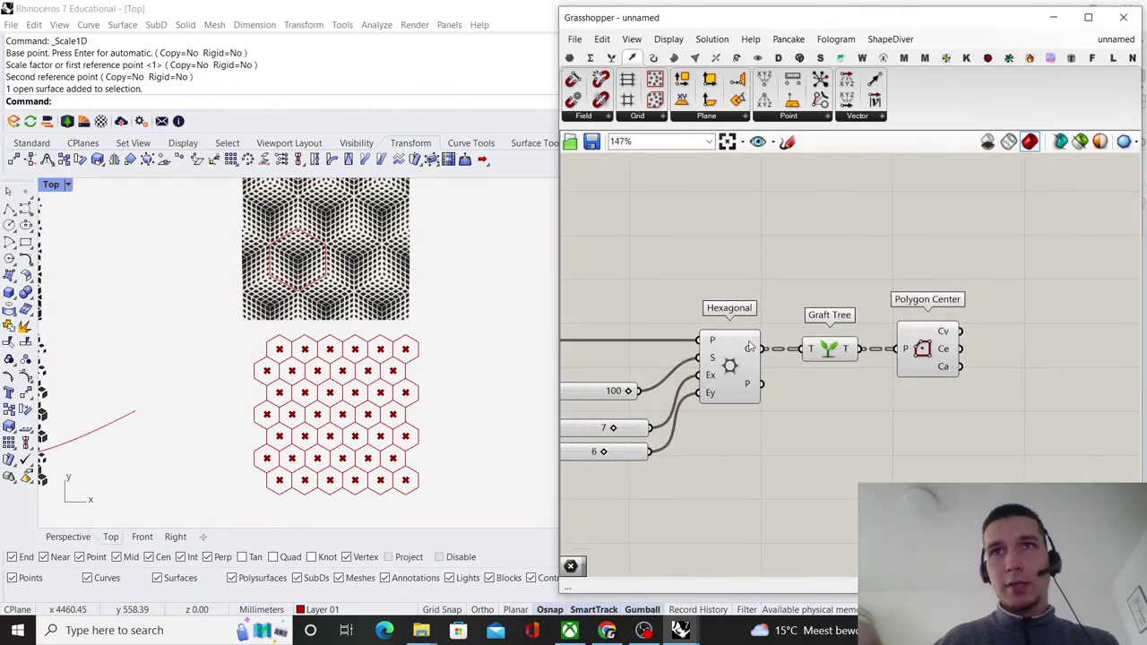
- Turn off the preview of the Hexagonal and Graft Tree components and highlight the Polygon Center points
left_click_drag(850, 422, 715, 288)
right_click(717, 287)
left_click(753, 307)
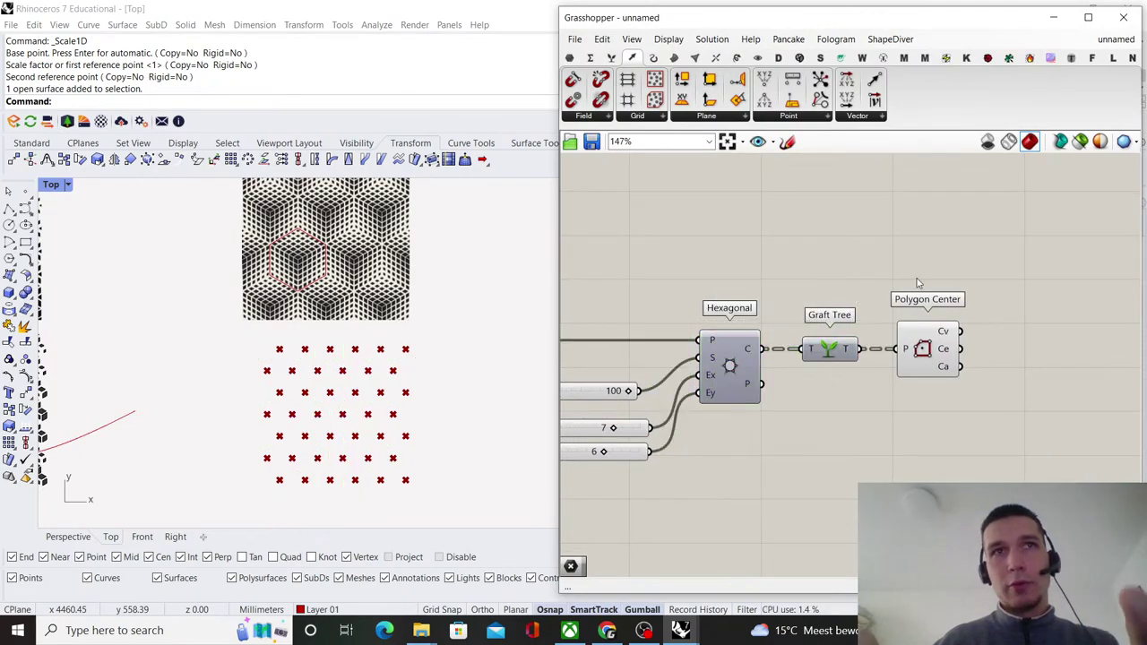
scroll(919, 284, "up", 2)
left_click(863, 355)
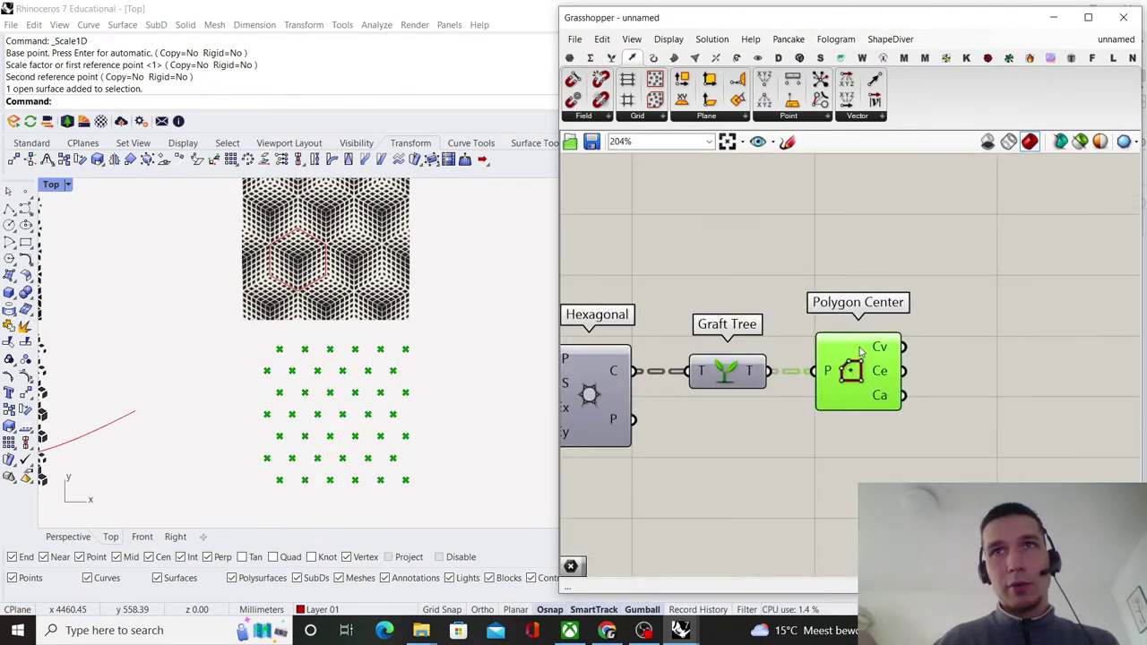
left_click(787, 318)
- Turn the preview of the Hexagonal component back on
scroll(645, 331, "down", 2)
right_click_drag(645, 331, 689, 322)
left_click(659, 370)
right_click(708, 328)
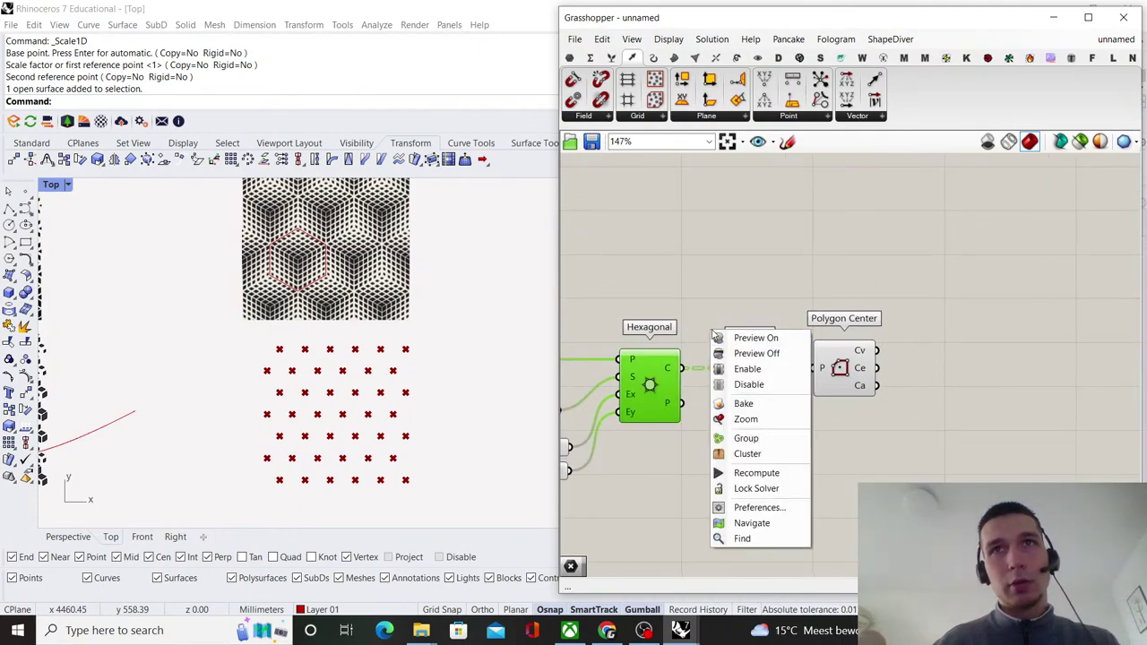
left_click(742, 335)
left_click(793, 303)
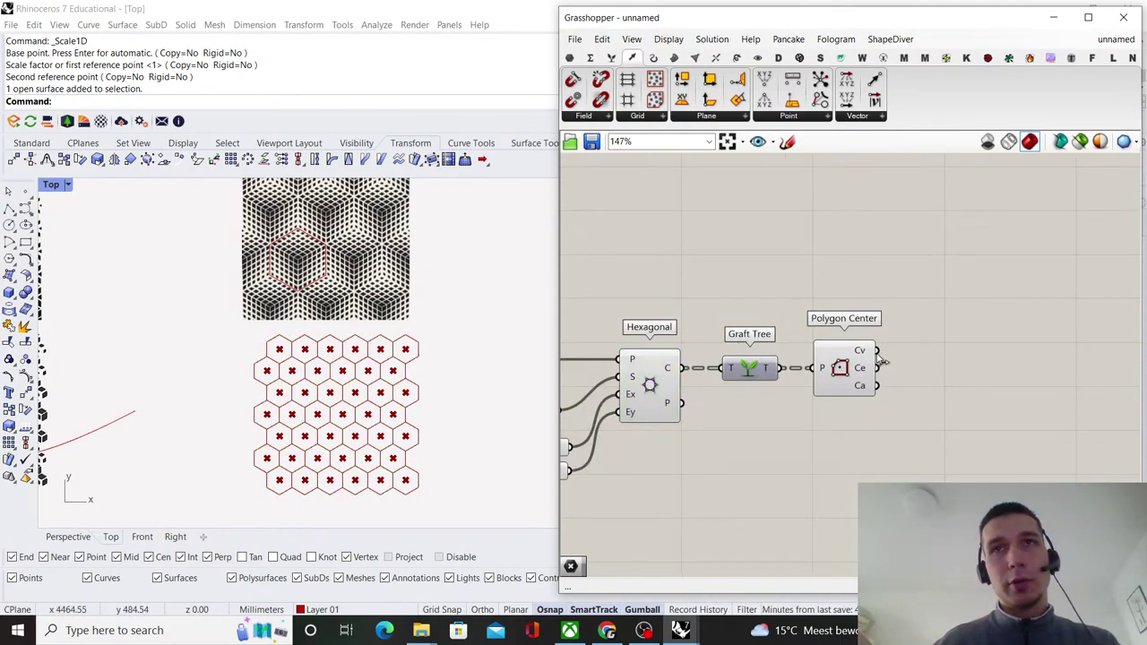
- Add a Point parameter after Polygon Center and connect the Ca output to it
scroll(985, 278, "up", 2)
left_click(780, 403)
double_click(901, 383)
type("point")
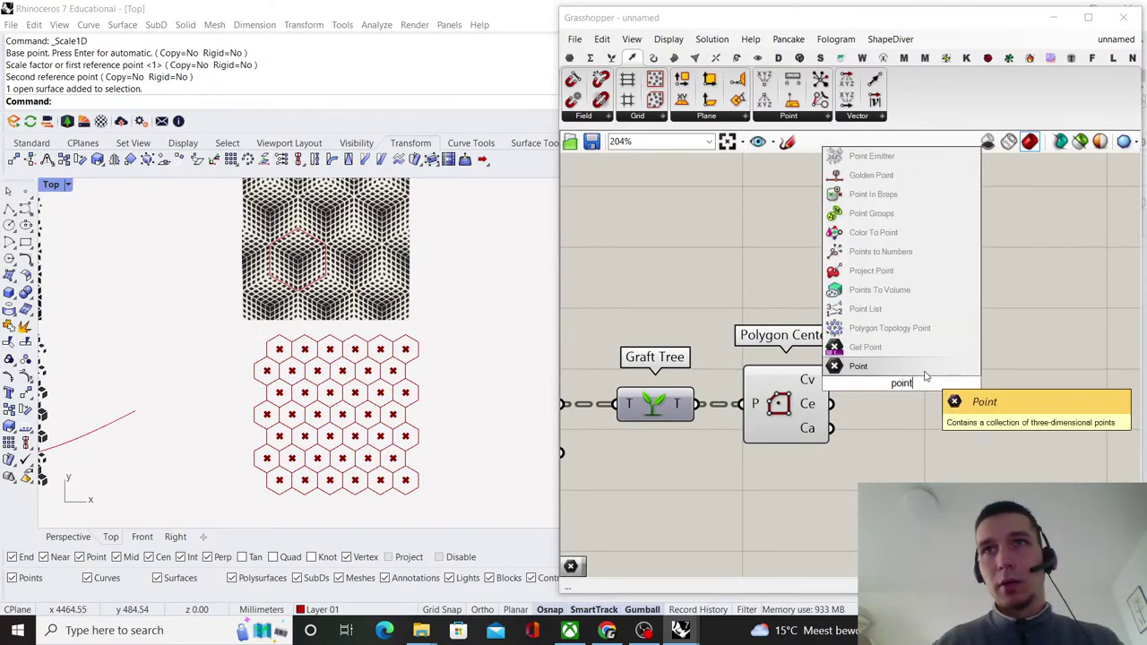
key("Return")
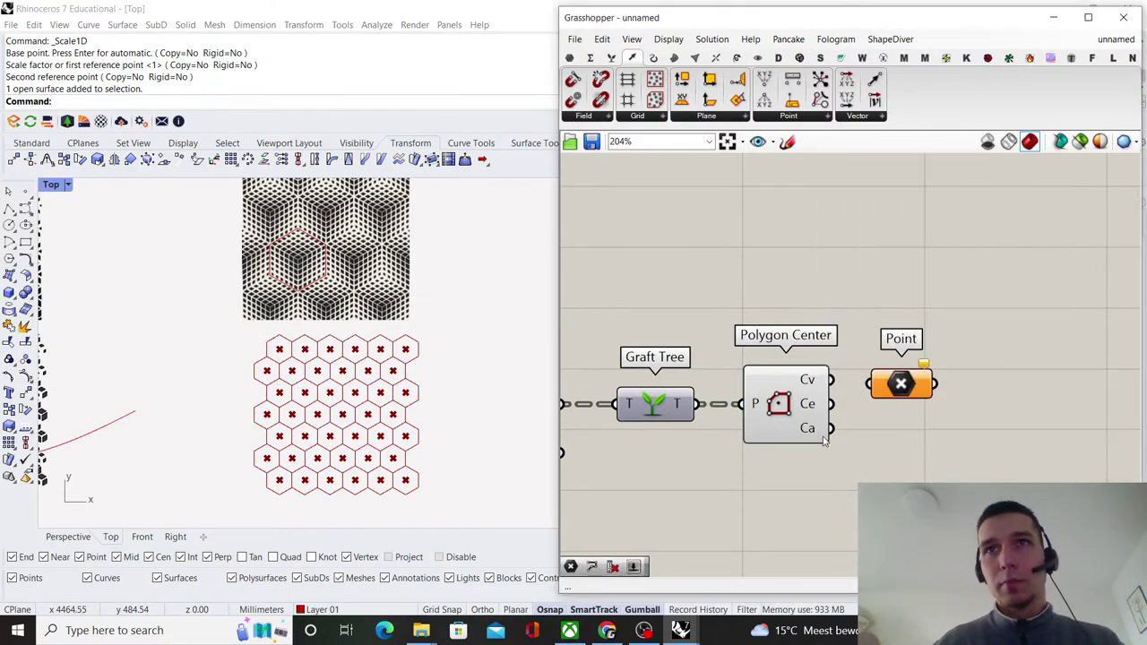
left_click_drag(831, 428, 957, 430)
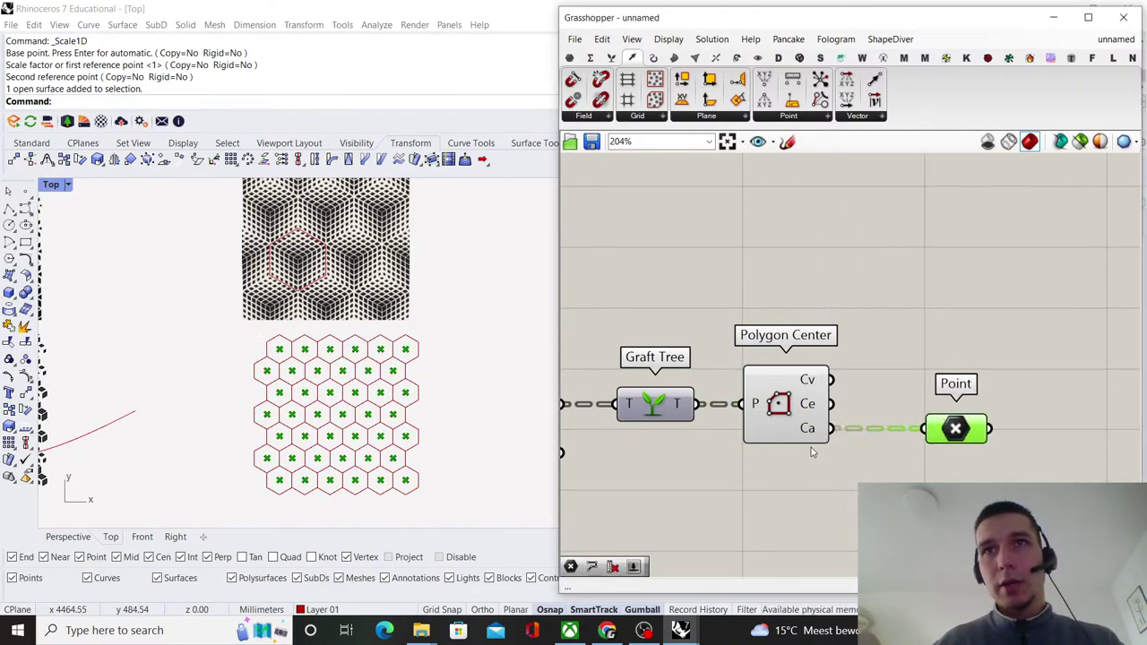
- Add the curve Explode component, place it above Polygon Center, and connect the Graft Tree output to its curve input
scroll(939, 354, "down", 2)
left_click(909, 356)
mouse_move(940, 352)
right_mouse_down()
mouse_move(905, 361)
mouse_move(941, 362)
right_mouse_up()
double_click(941, 365)
type("explode")
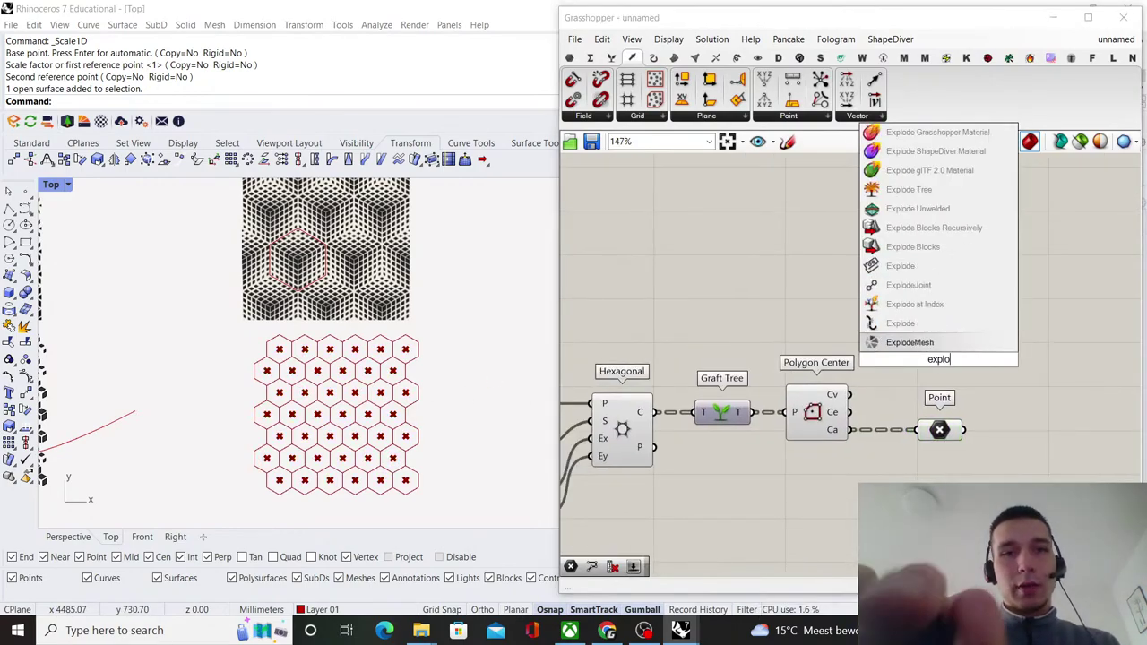
left_click(867, 342)
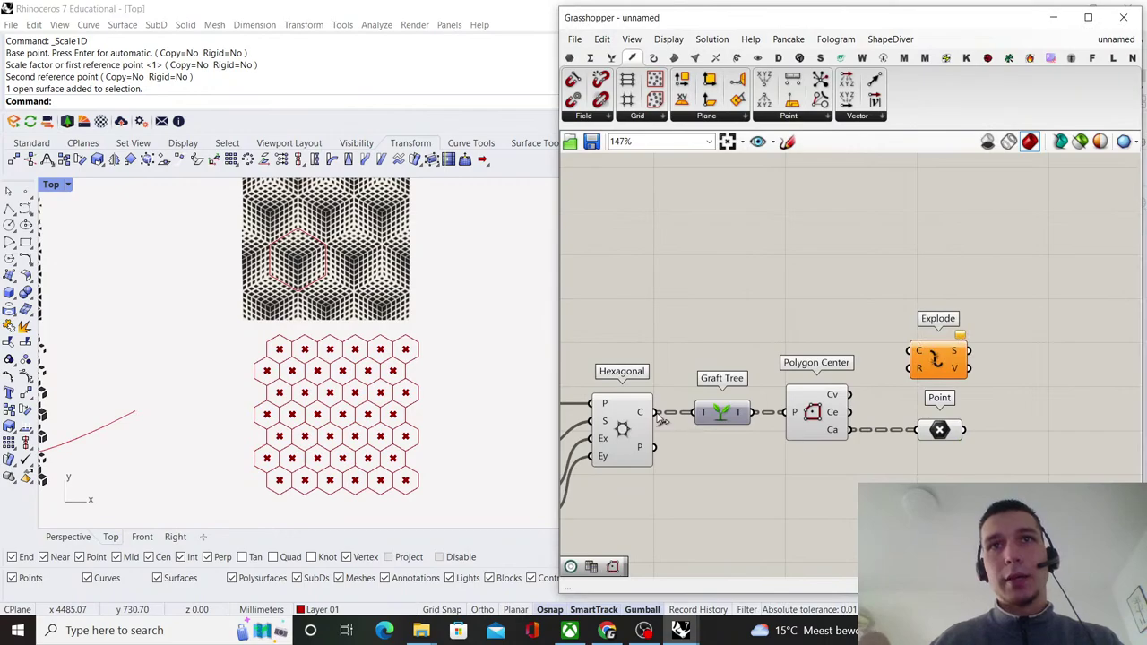
left_click_drag(757, 415, 812, 313)
left_click(921, 315)
left_click(900, 305)
- Add a Cull Index component after Explode and connect Explode's V output to its L input
left_click(954, 301)
double_click(954, 301)
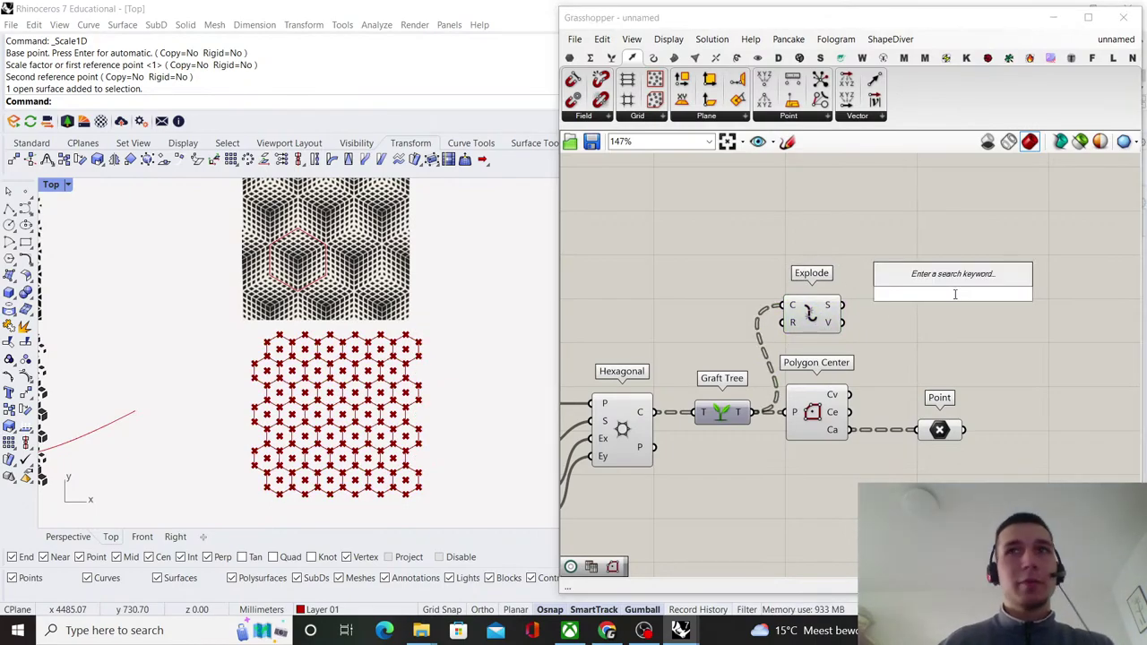
type("cull i")
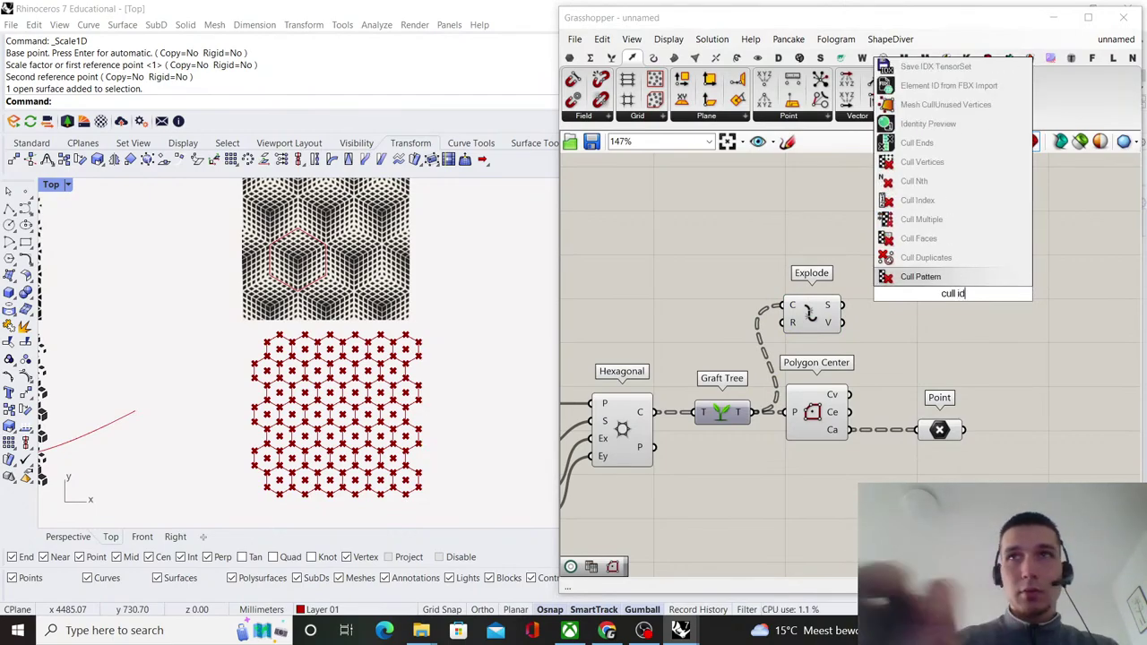
type("ndex")
left_click(914, 281)
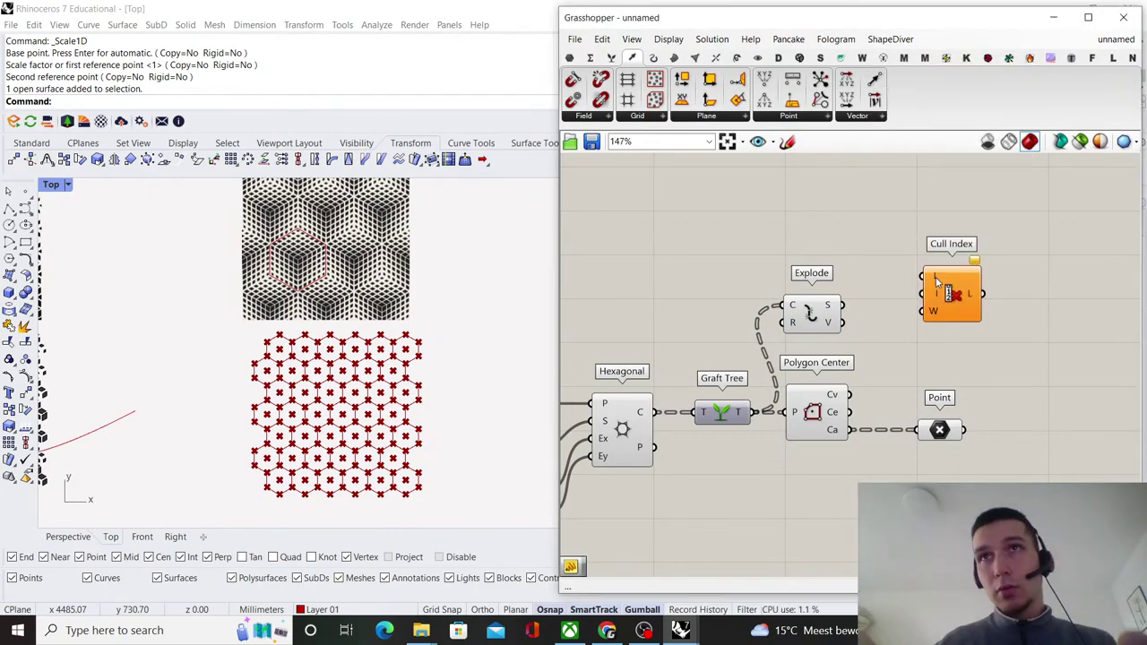
scroll(860, 325, "up", 2)
left_click_drag(836, 324, 963, 339)
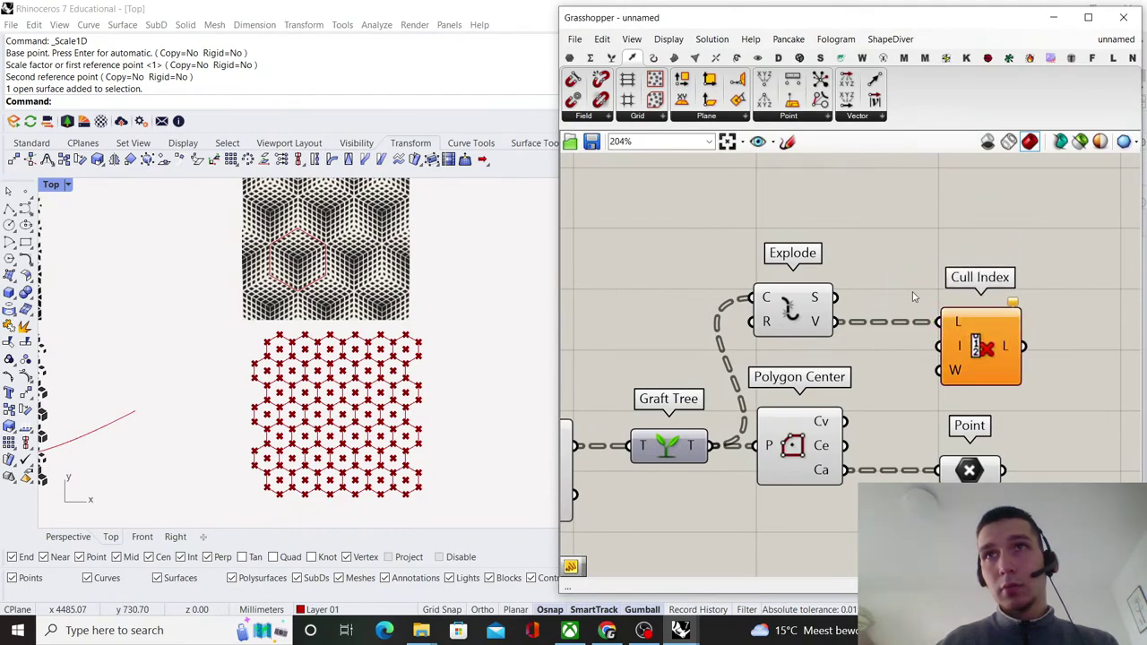
- Add a panel with the value -1, connect it to Cull Index's I input, and check the remaining corner points
double_click(911, 290)
type("-1")
key("Return")
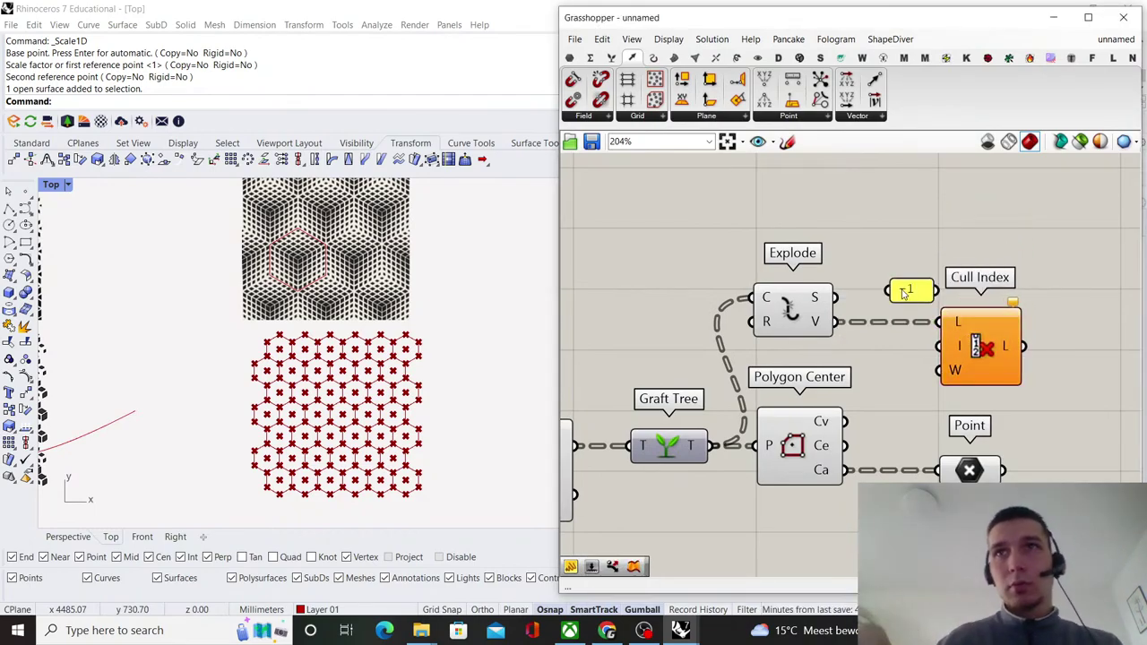
left_click_drag(944, 345, 946, 346)
left_click_drag(911, 290, 899, 351)
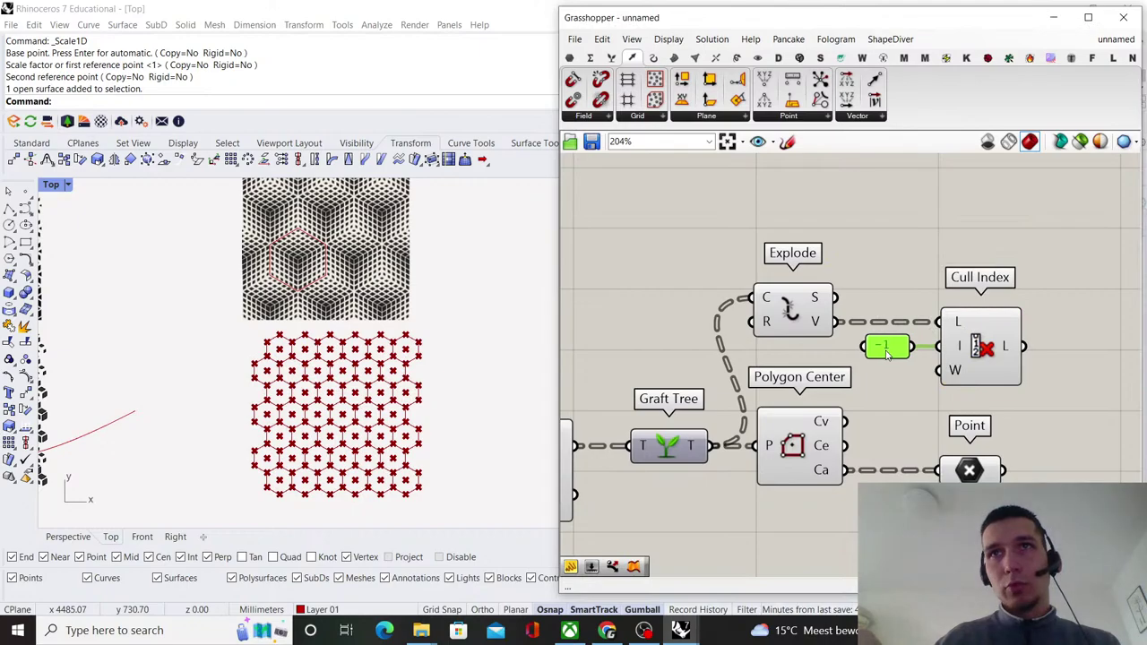
left_click(919, 289)
right_click_drag(921, 286, 808, 325)
left_click(851, 366)
scroll(303, 448, "up", 5)
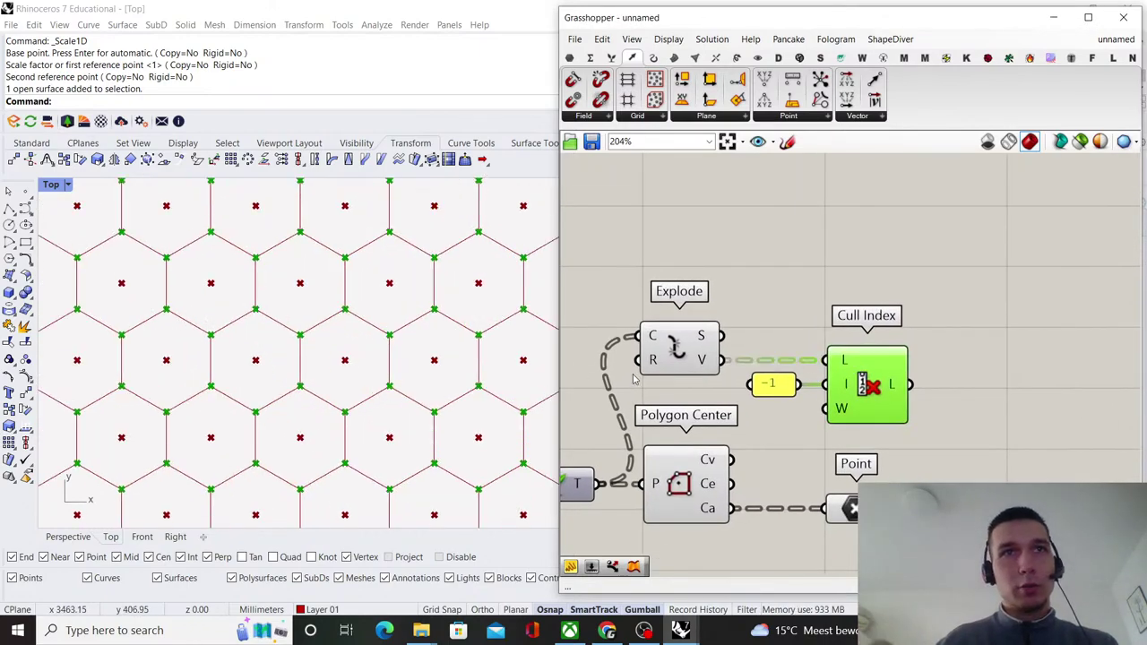
- Add a Dispatch component after Cull Index and connect the Cull Index output to its L input
scroll(874, 376, "down", 2)
left_click(856, 375)
double_click(856, 375)
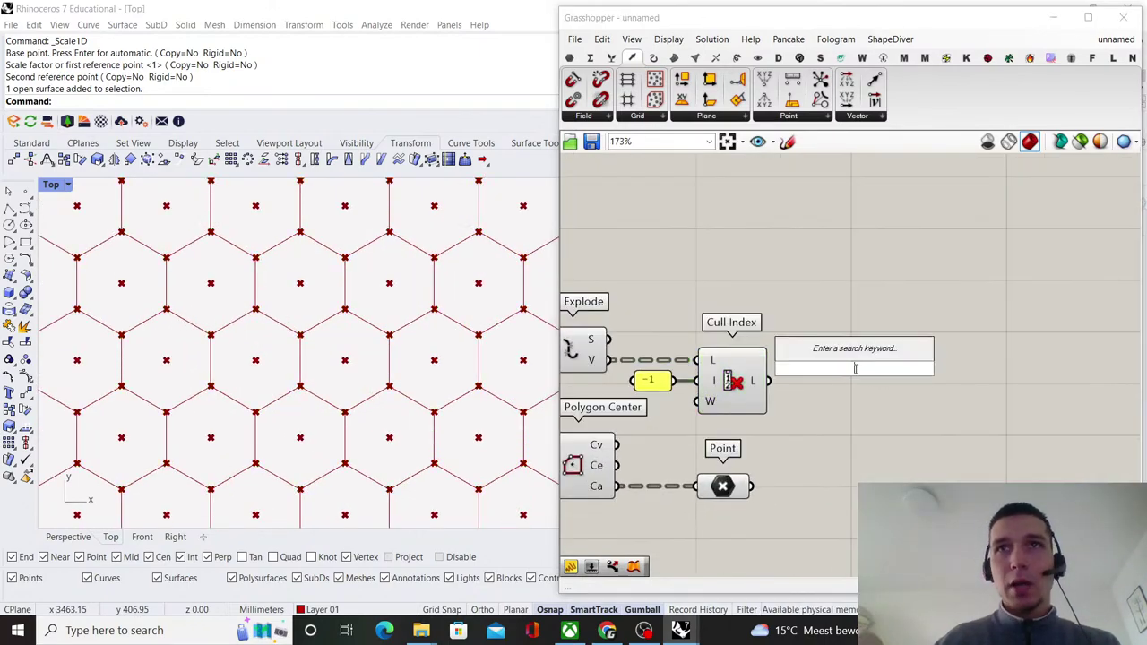
type("dispatc")
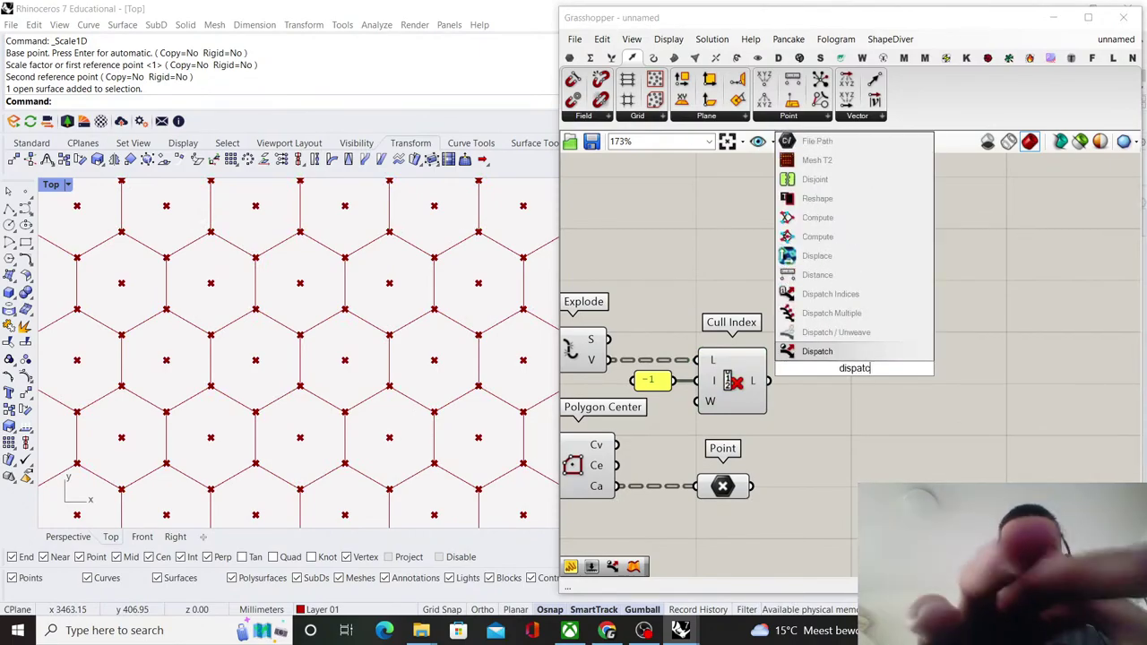
type("h")
left_click(880, 354)
left_click_drag(768, 381, 867, 387)
- Add a two-point Line component after Dispatch, feeding the Point parameter into A and Dispatch's A output into B
double_click(913, 326)
type("line")
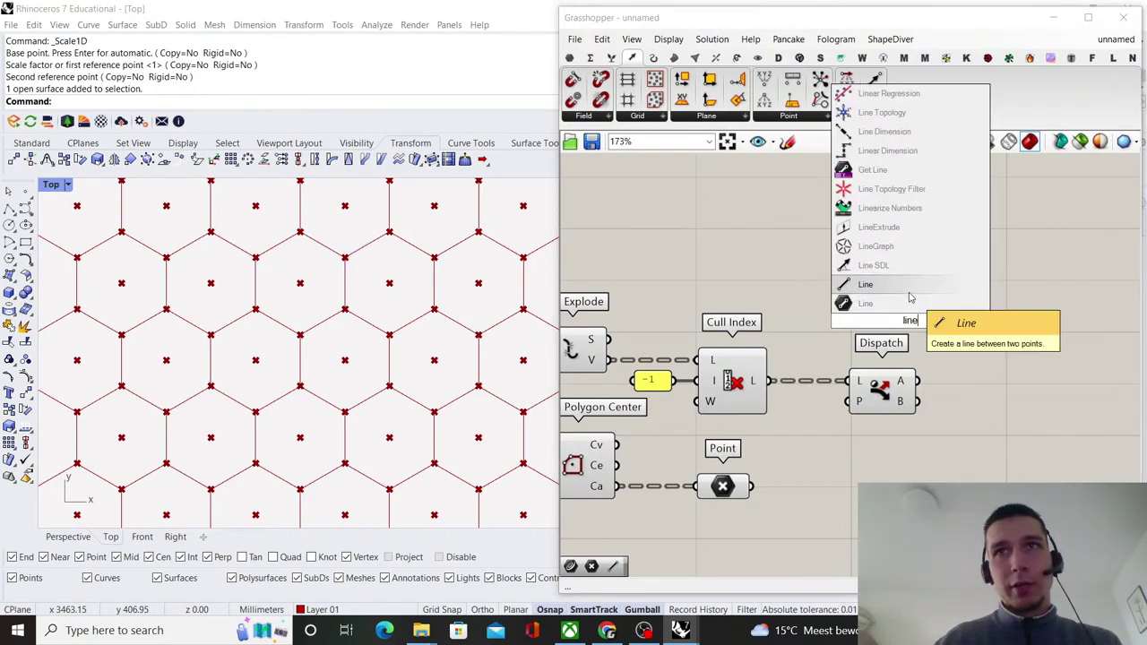
left_click(865, 284)
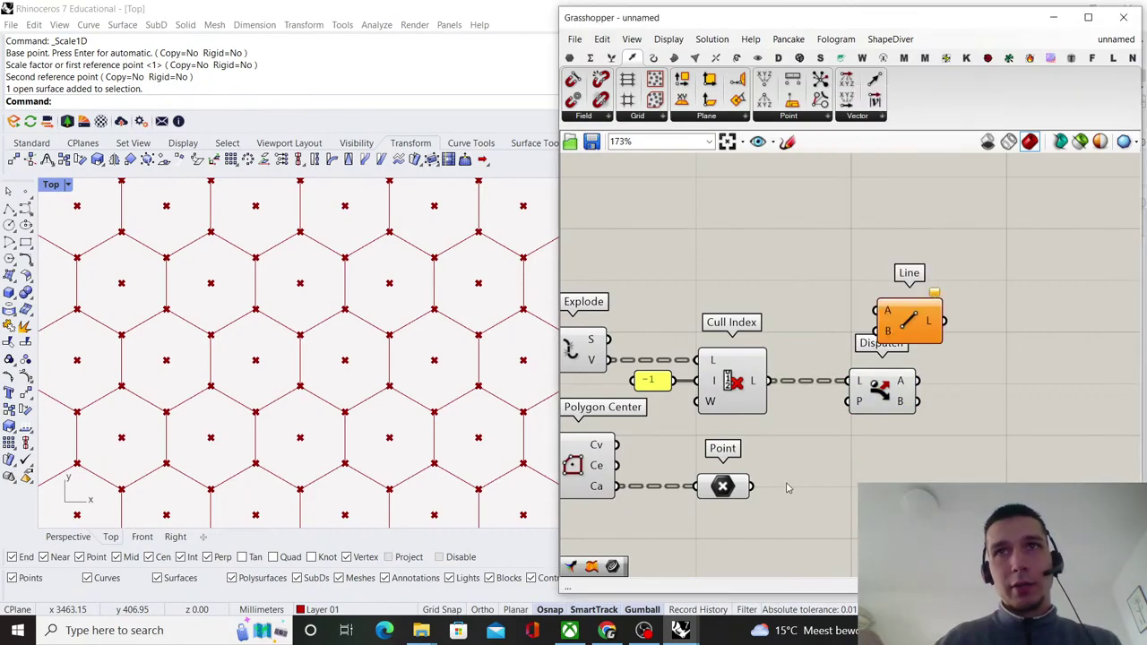
left_click_drag(753, 486, 917, 381)
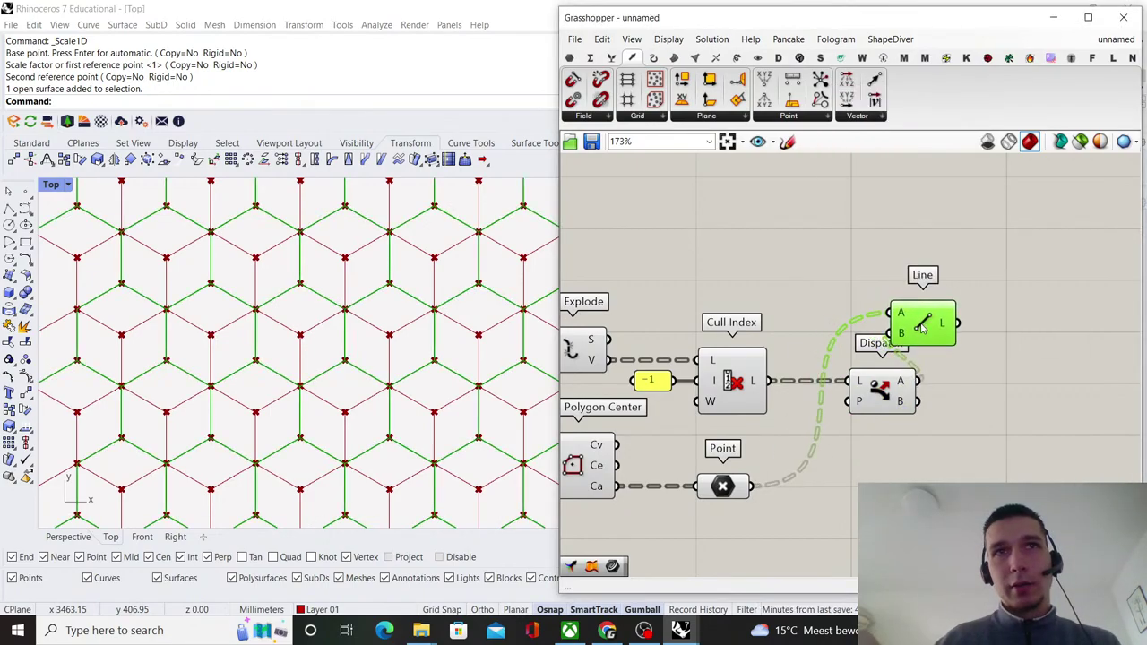
left_click_drag(910, 323, 1007, 483)
- Replace the Line's B input with Dispatch's B output and compare the line orientation with the reference pattern
scroll(267, 395, "down", 10)
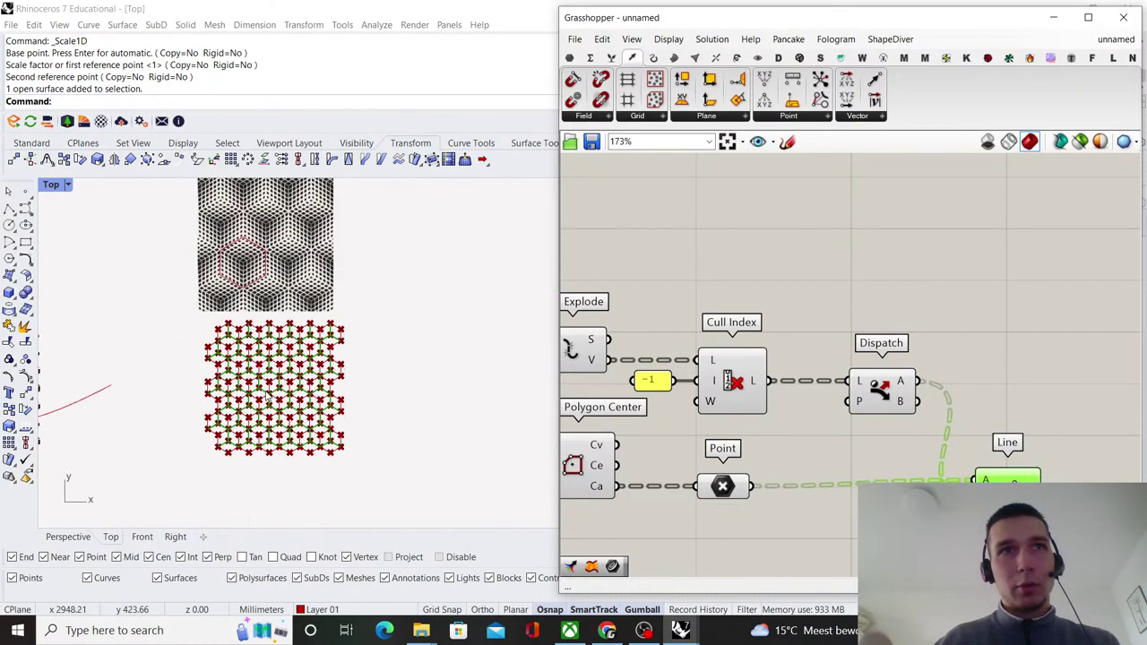
scroll(267, 395, "up", 12)
scroll(208, 411, "down", 15)
scroll(261, 280, "up", 3)
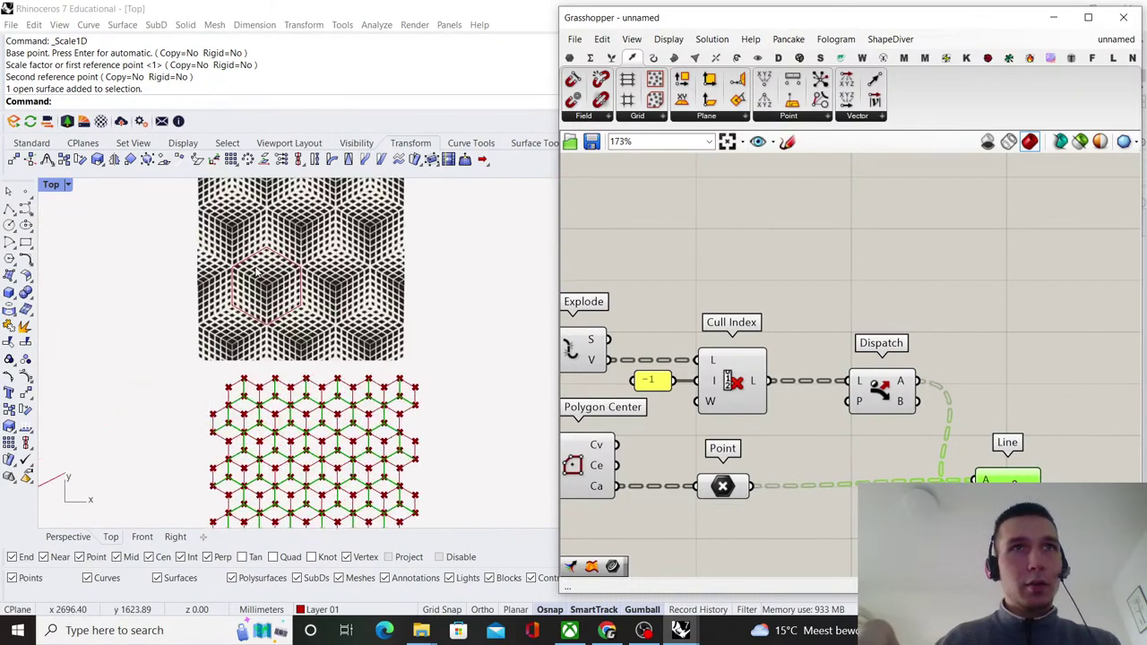
scroll(230, 427, "down", 2)
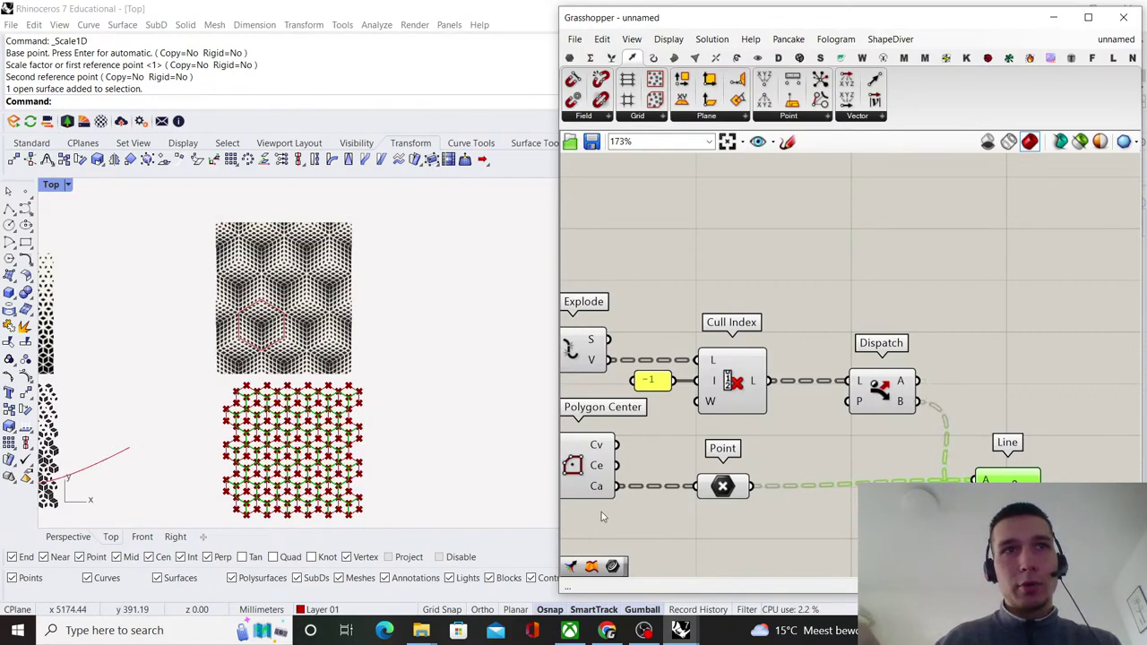
scroll(229, 496, "up", 5)
scroll(230, 495, "down", 3)
scroll(318, 358, "up", 2)
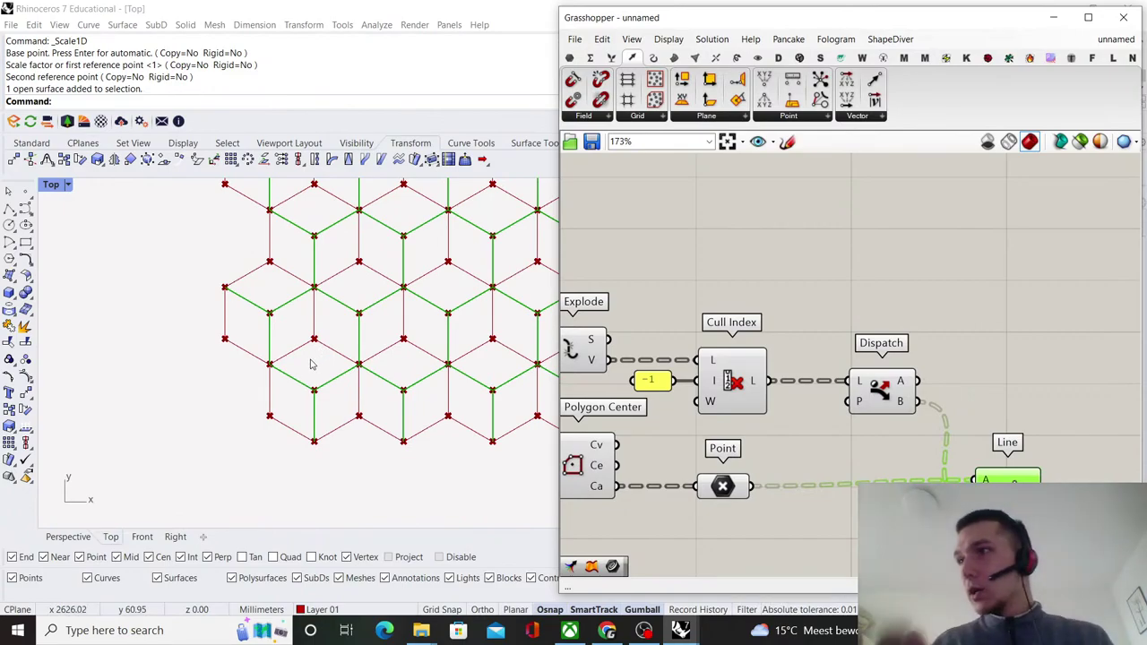
scroll(309, 388, "up", 1)
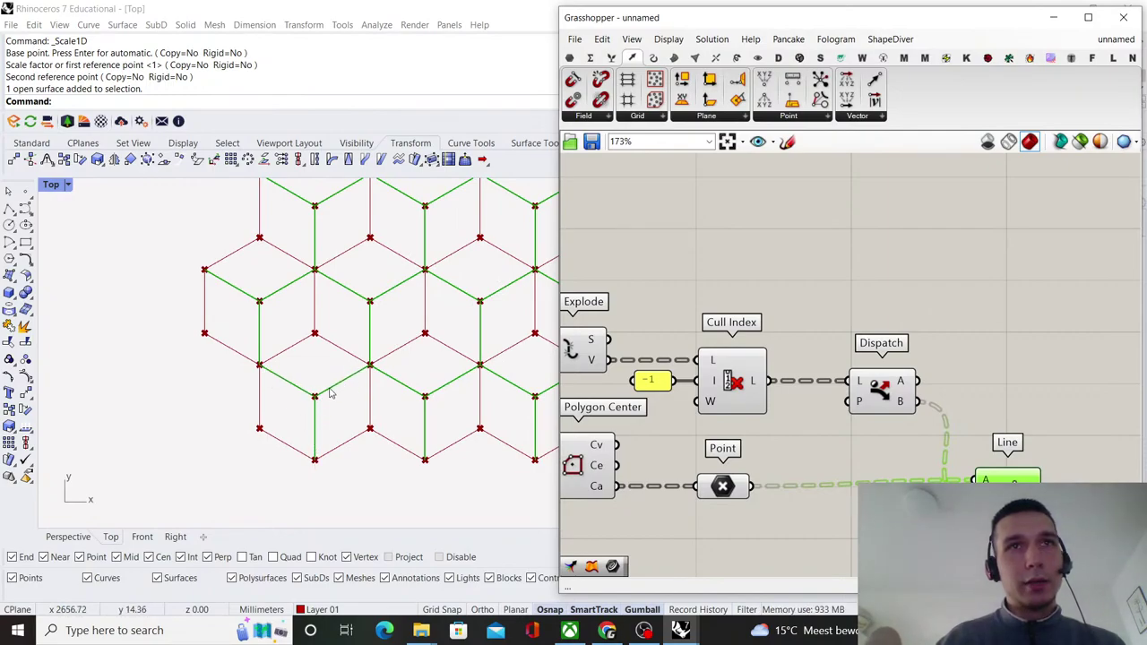
scroll(968, 442, "up", 2)
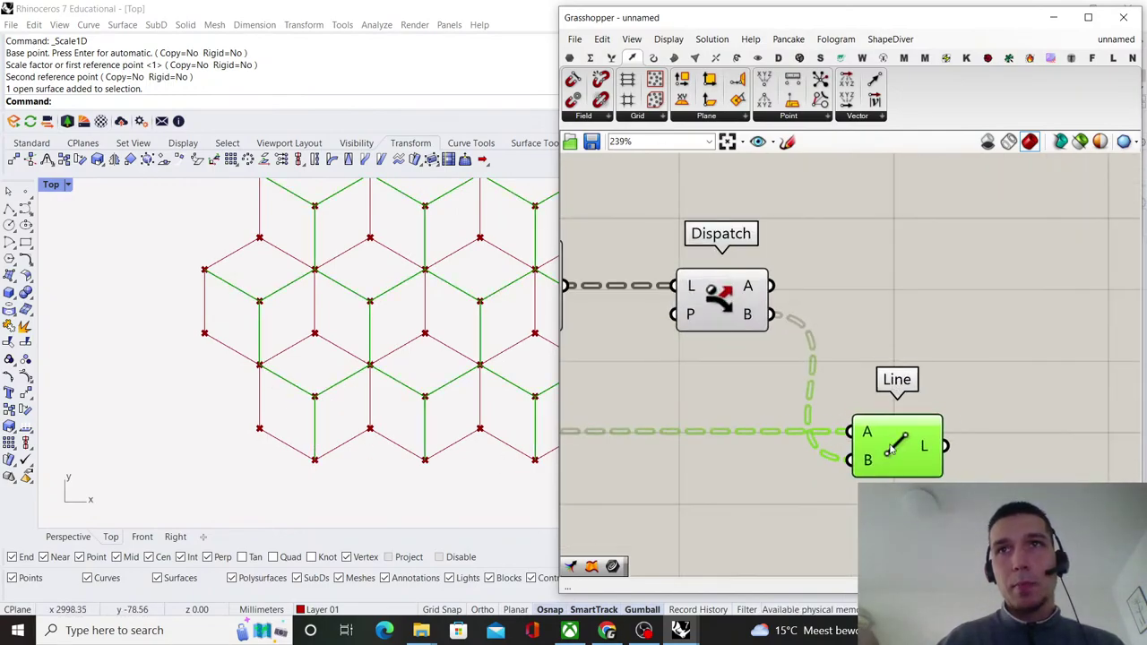
- Turn off the preview of the Explode, Cull Index, Polygon Center, Point and Dispatch components
left_click_drag(888, 454, 704, 290)
scroll(929, 454, "down", 5)
right_click(704, 288)
left_click(747, 296)
left_click_drag(724, 458, 679, 329)
left_click(692, 316)
scroll(694, 342, "up", 6)
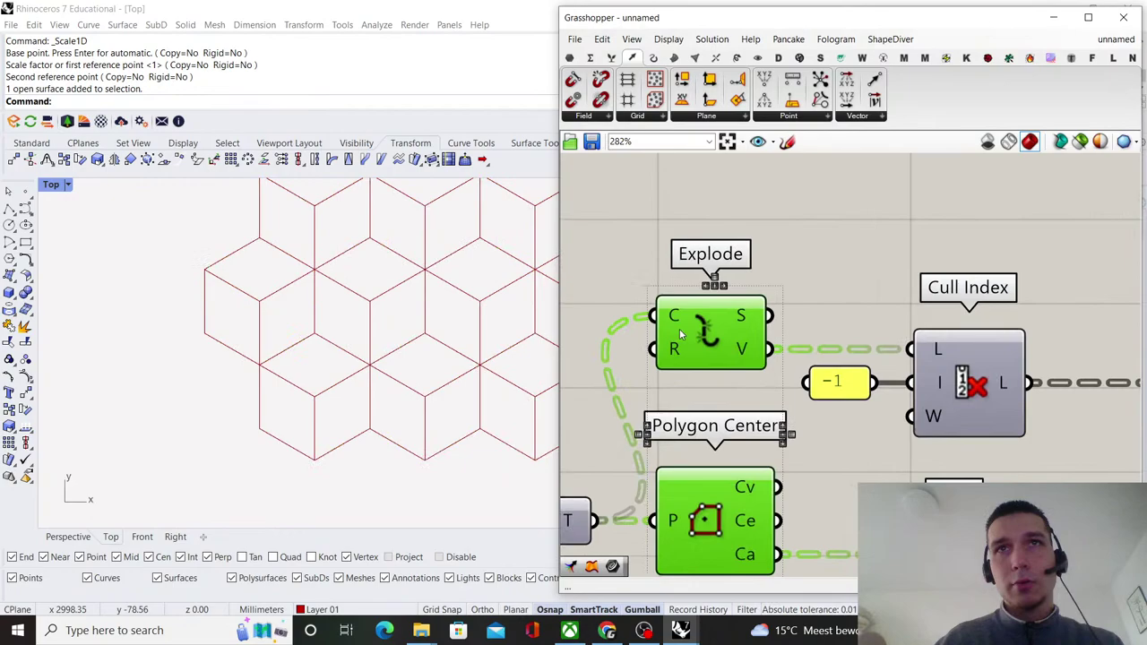
left_click(793, 285)
- Duplicate the Dispatch component directly above the original and connect Explode's S output to the copy's L input
scroll(793, 288, "down", 8)
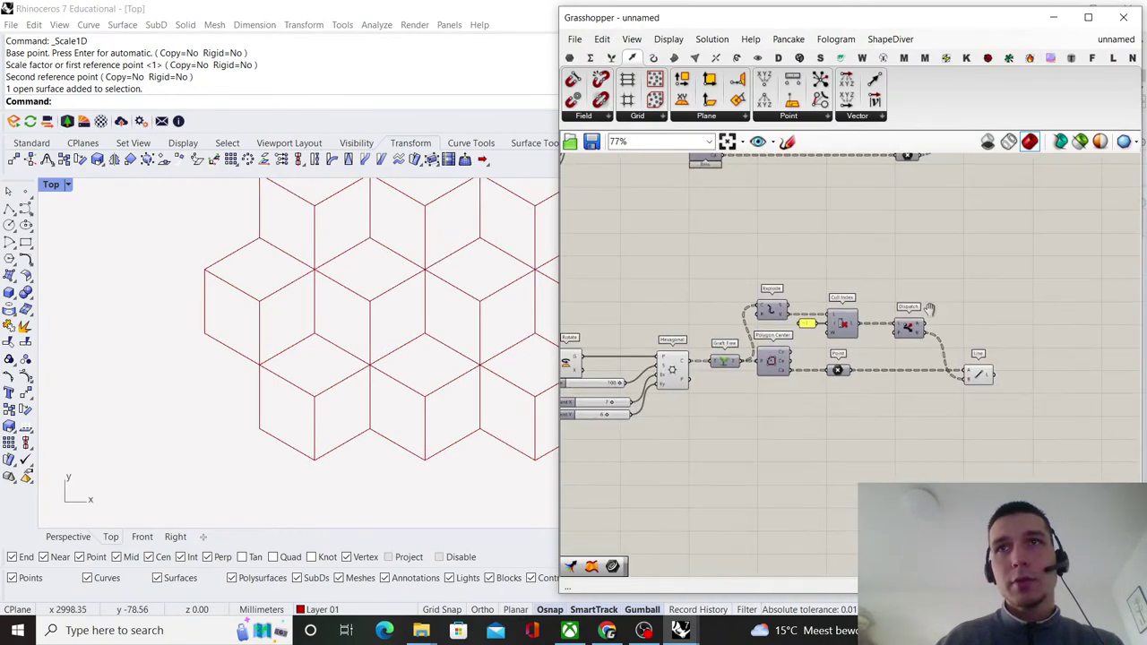
right_click_drag(986, 377, 801, 397)
scroll(801, 397, "up", 4)
left_click(800, 397)
left_click(825, 316)
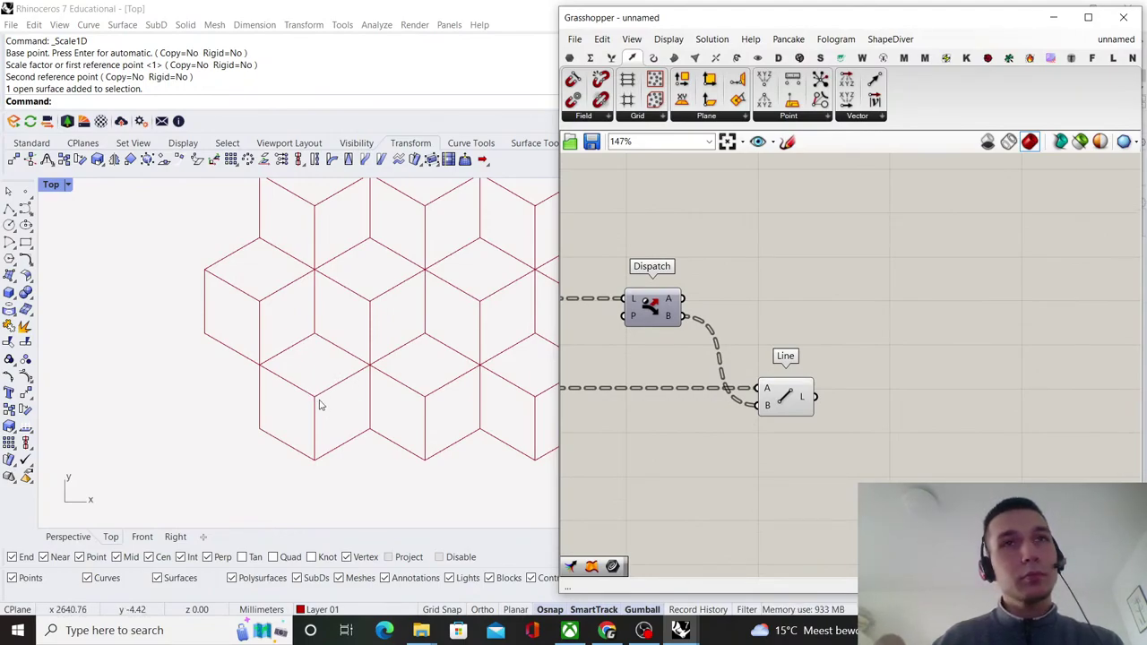
scroll(847, 359, "down", 4)
scroll(727, 368, "up", 2)
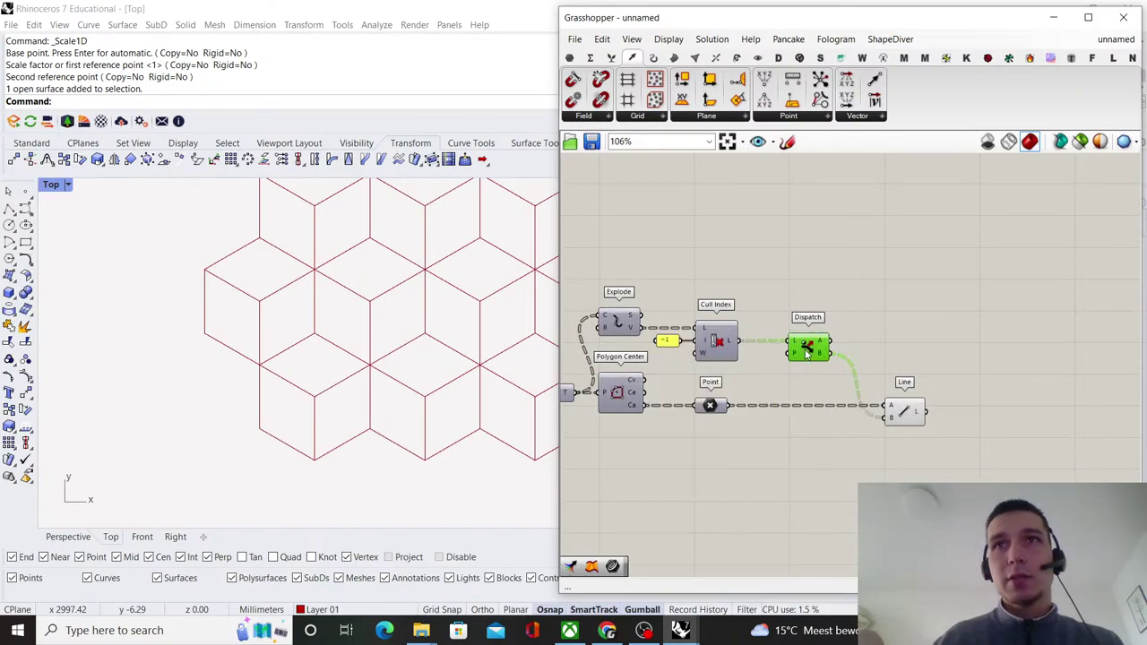
left_click_drag(806, 352, 808, 315, "alt")
left_click_drag(642, 316, 791, 307)
left_click_drag(811, 311, 808, 321)
- Add a Shift List component and connect the upper Dispatch's B output to its L input
right_click_drag(870, 313, 801, 315)
double_click(893, 328)
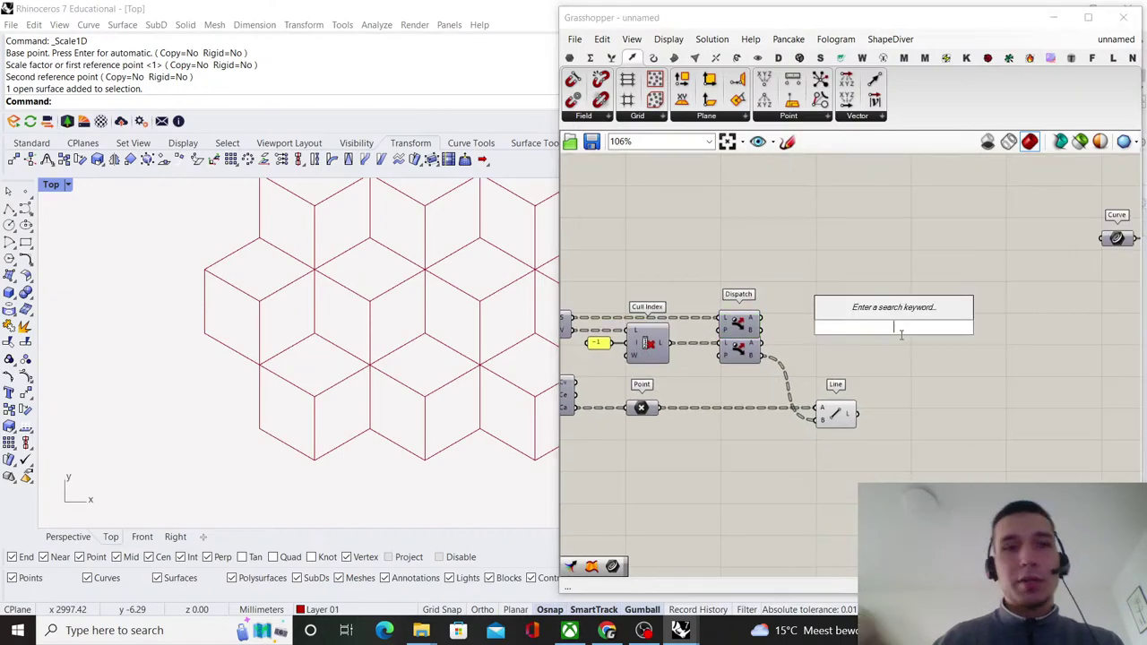
type("shift list")
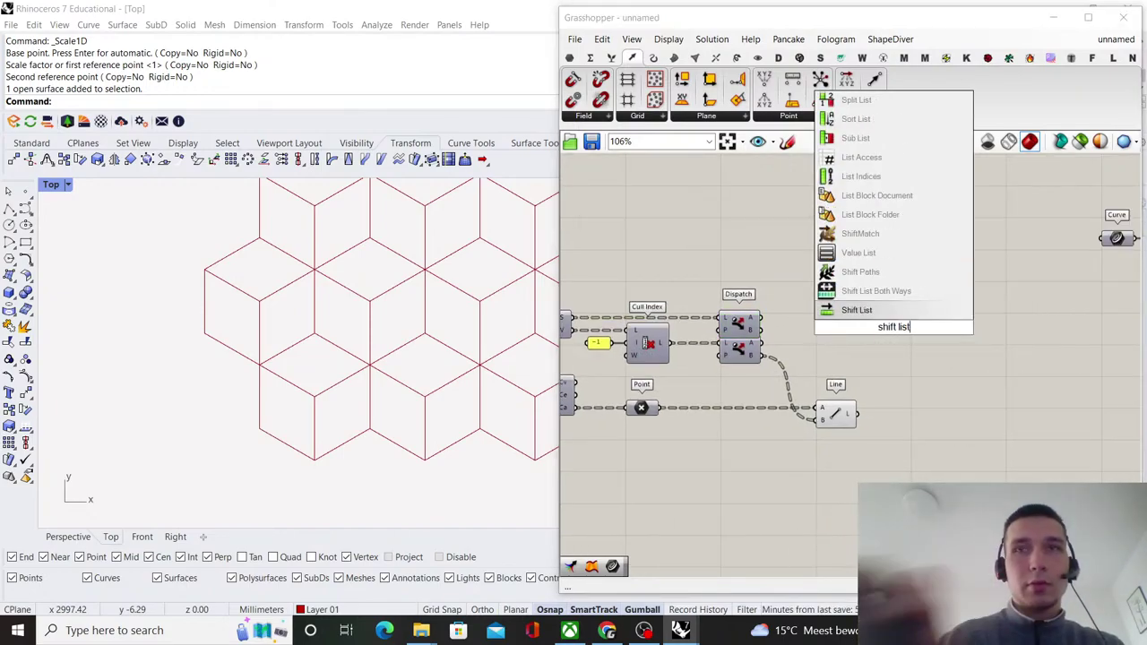
key("Return")
scroll(782, 313, "up", 2)
left_click_drag(754, 337, 905, 316)
left_click_drag(935, 331, 917, 353)
- Add a panel with the value -1 and connect it to Shift List's S input
left_click(873, 311)
double_click(874, 311)
type("-1")
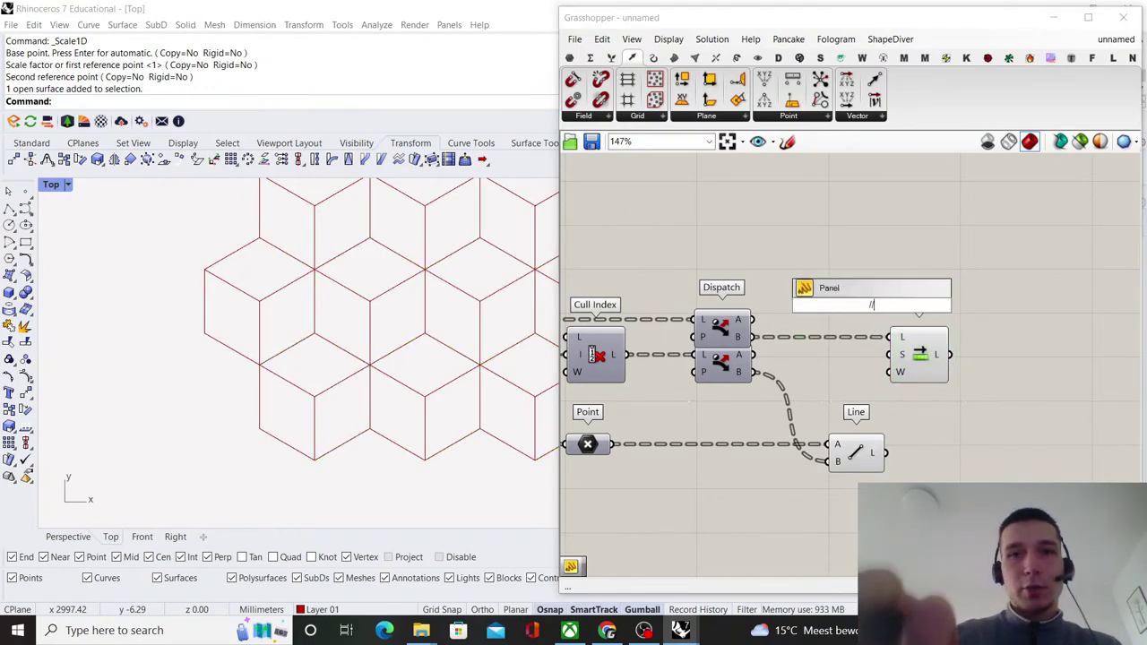
key("Return")
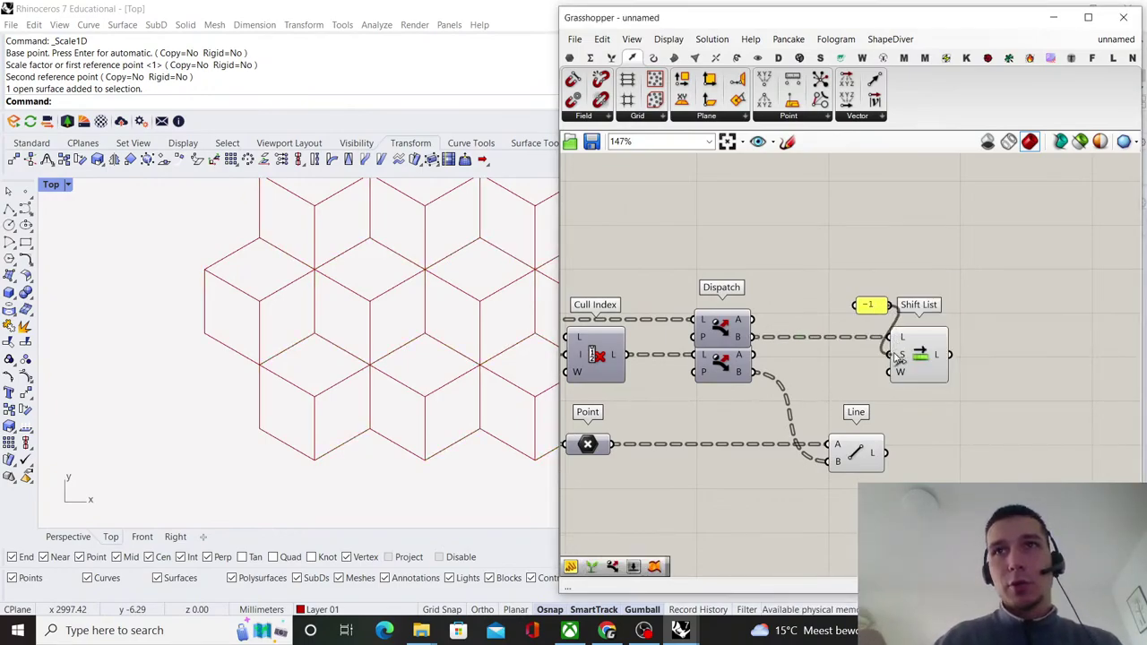
left_click_drag(874, 311, 850, 360)
left_click(851, 290)
right_click_drag(851, 289, 716, 276)
- Align the Line component beneath Shift List
left_click_drag(795, 478, 709, 406)
left_click(778, 323, "shift")
left_click(764, 304)
scroll(797, 336, "up", 1)
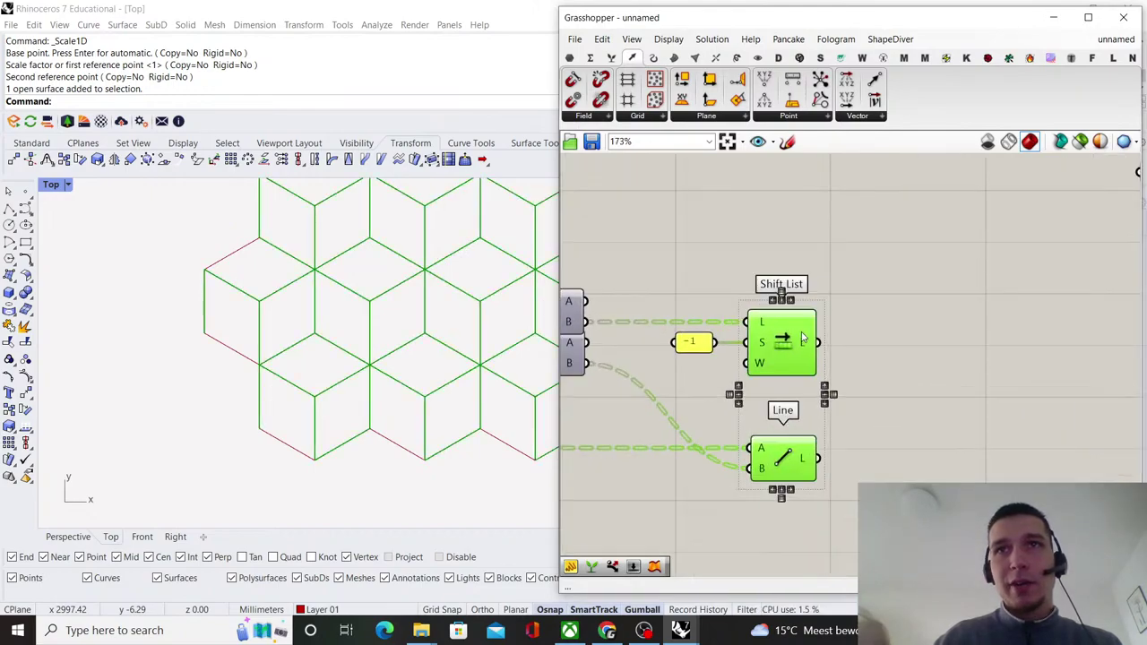
left_click_drag(795, 337, 814, 336)
- Add a Ruled Surface component after the Shift List and Line components
right_click_drag(901, 316, 783, 314)
left_click(865, 355)
double_click(866, 361)
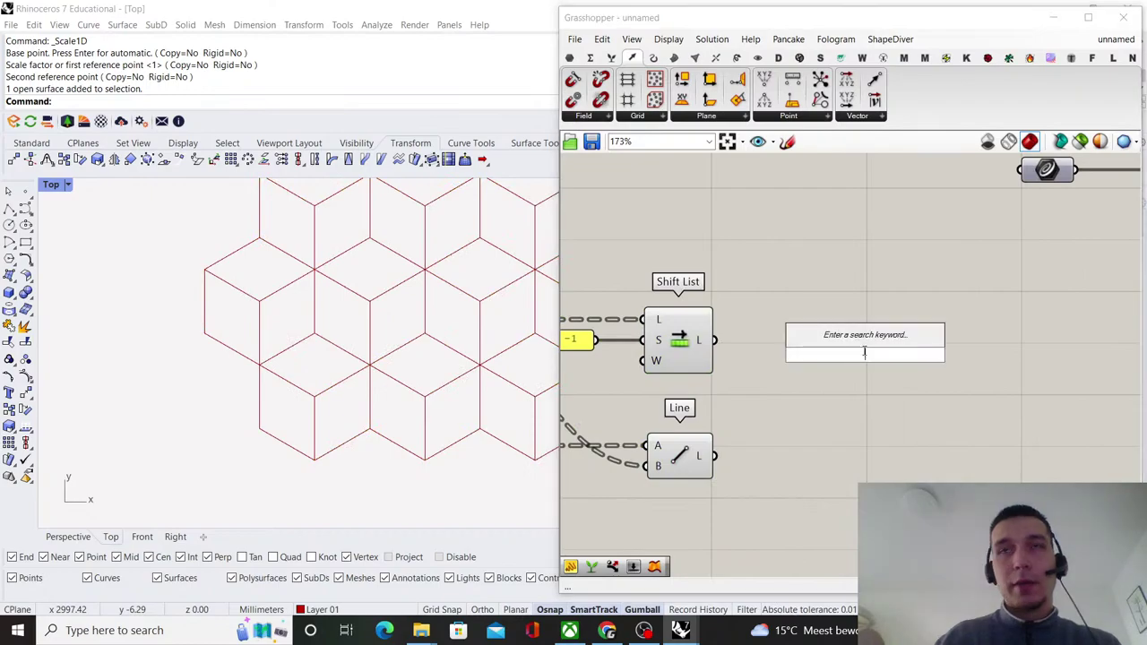
type("rule")
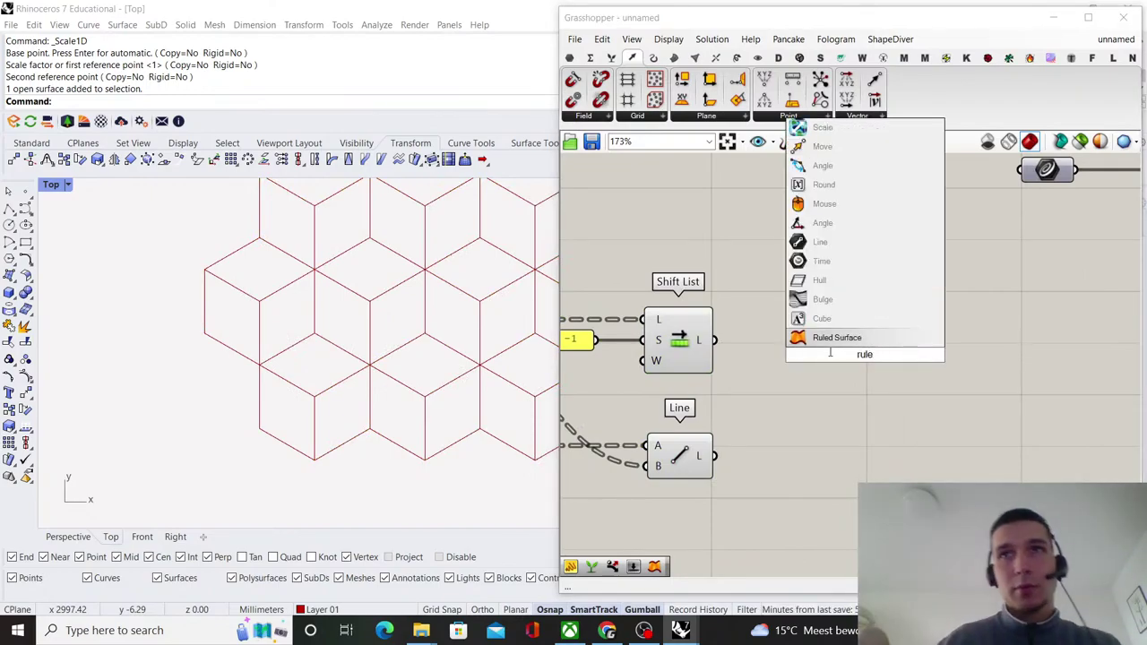
key("Return")
- Add a Flip Curve component after Shift List, connecting the shifted segments to C and the Line output to guide input G
double_click(838, 343)
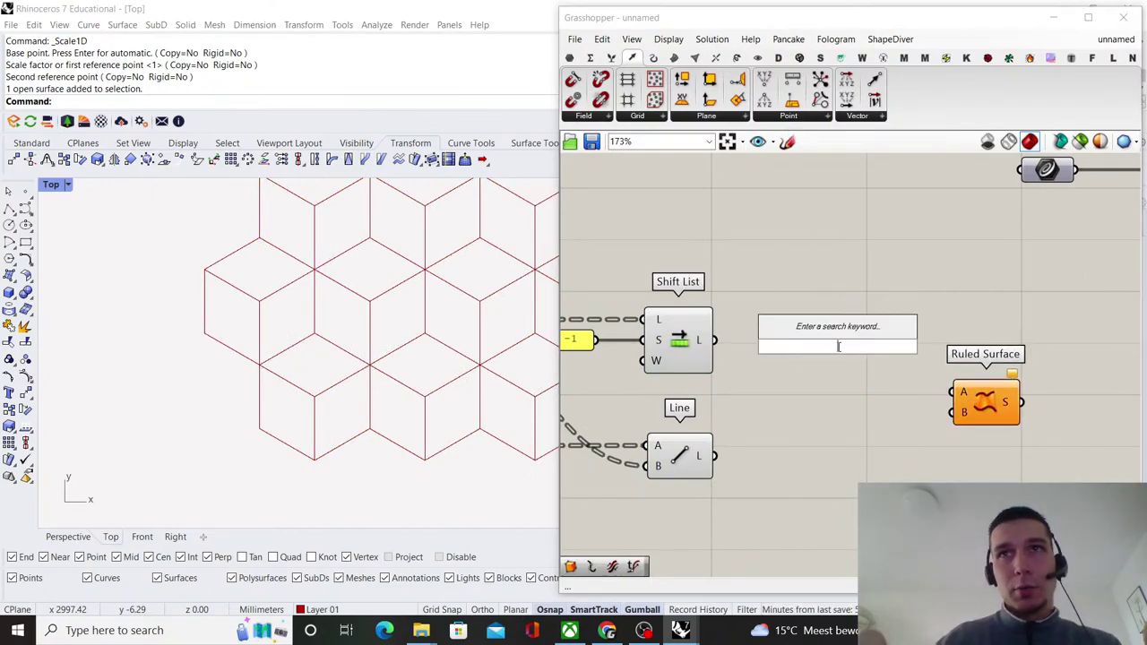
type("flip")
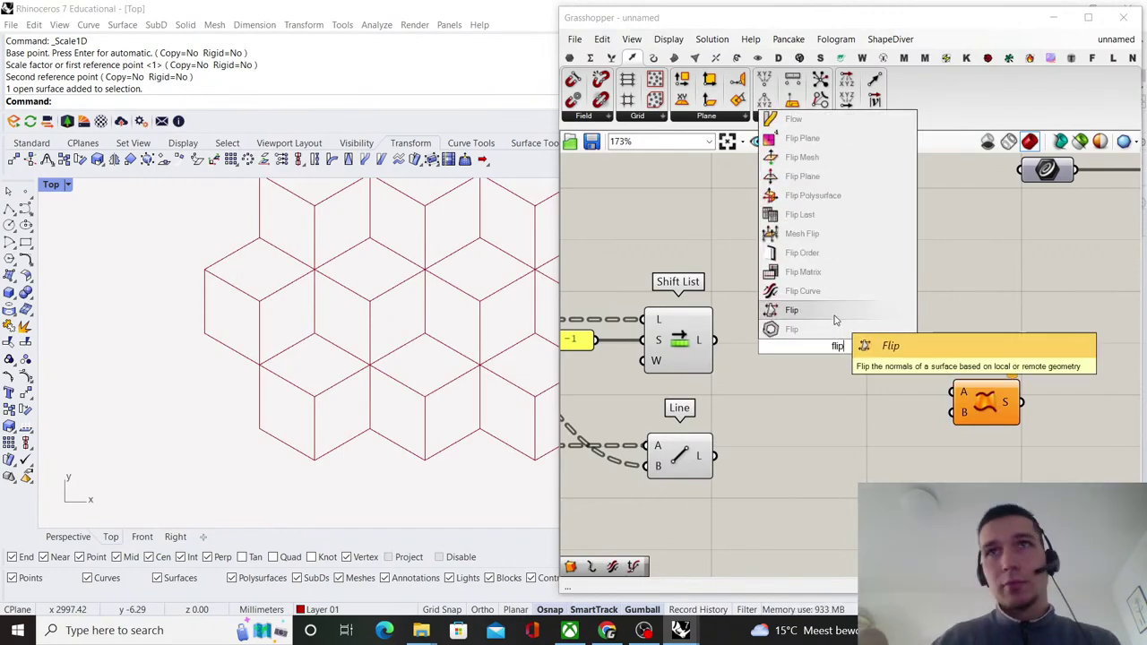
left_click(817, 293)
left_click(706, 343)
left_click_drag(806, 339, 804, 338)
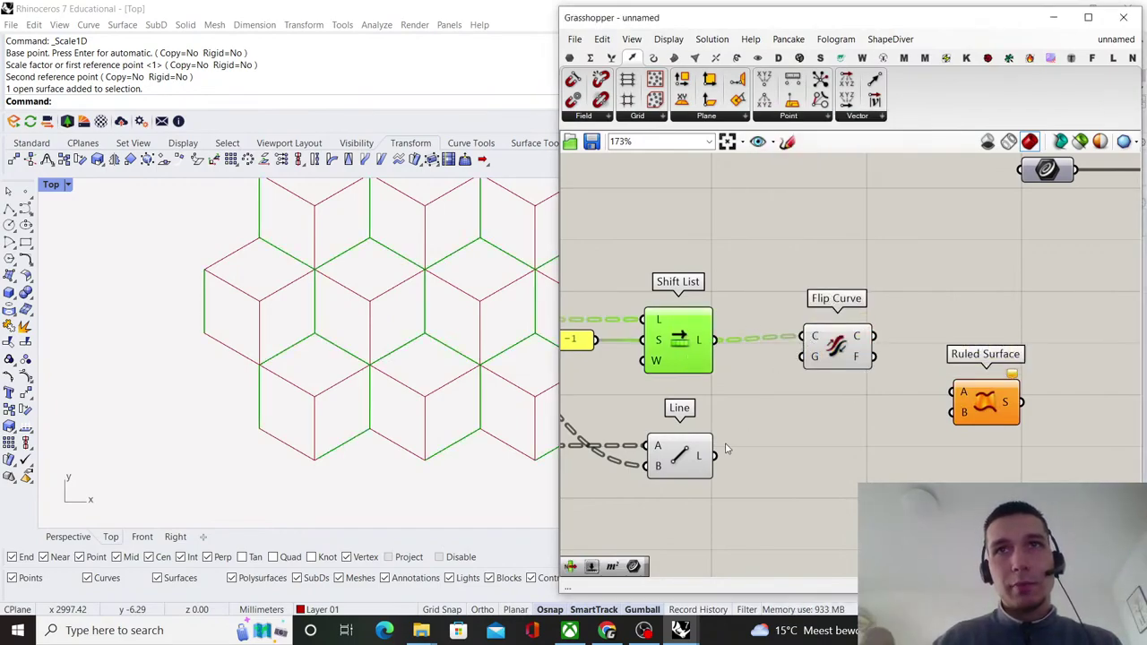
left_click_drag(716, 455, 836, 360)
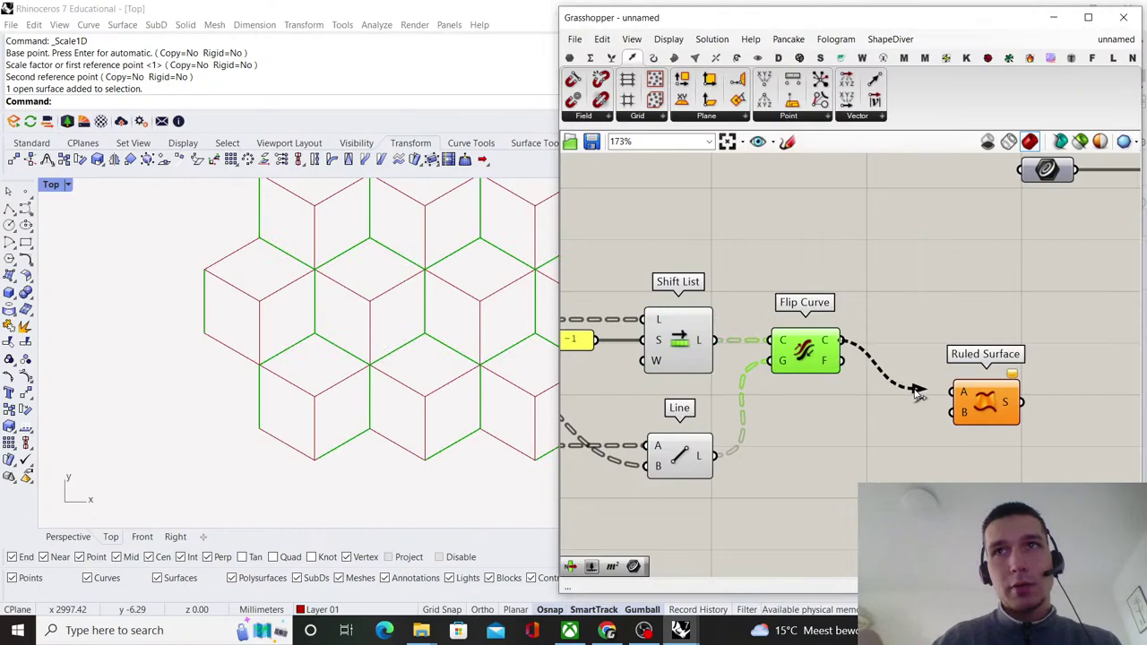
- Connect Flip Curve's C output to Ruled Surface's A input and the Line output to B, placing Ruled Surface beside Flip Curve
left_click_drag(916, 390, 954, 393)
left_click_drag(714, 455, 916, 346)
scroll(784, 387, "down", 2)
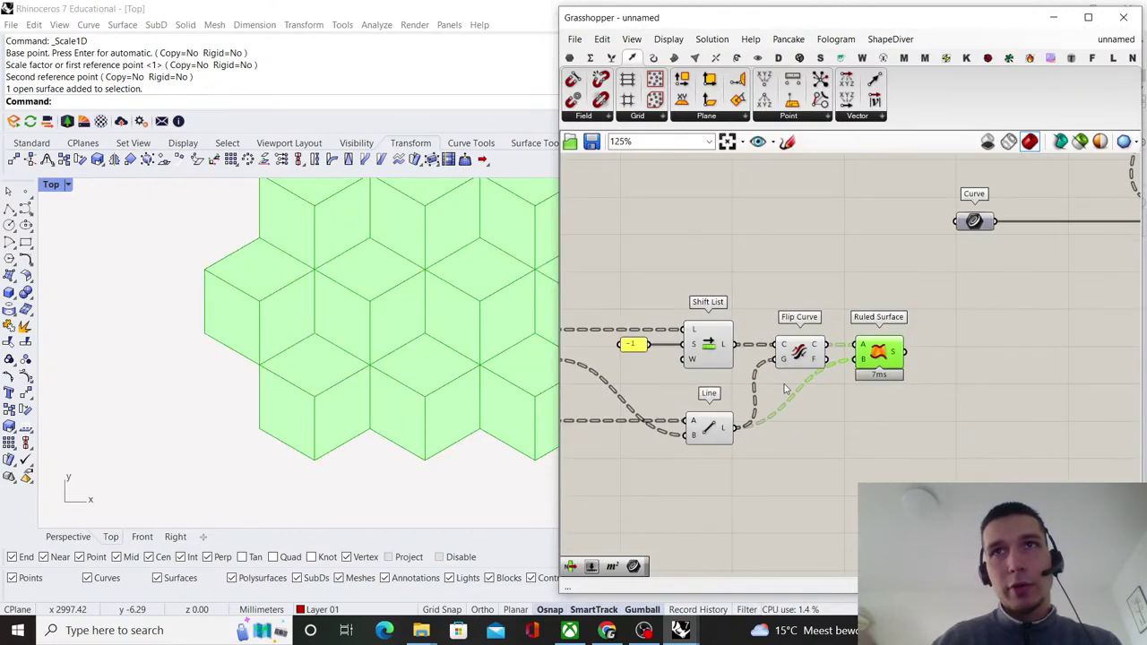
- Turn off the preview of the Shift List, Line and Flip Curve components
left_click_drag(799, 447, 656, 247)
right_click(655, 246)
left_click(697, 267)
left_click(789, 286)
scroll(826, 301, "down", 3)
right_click_drag(826, 302, 797, 311)
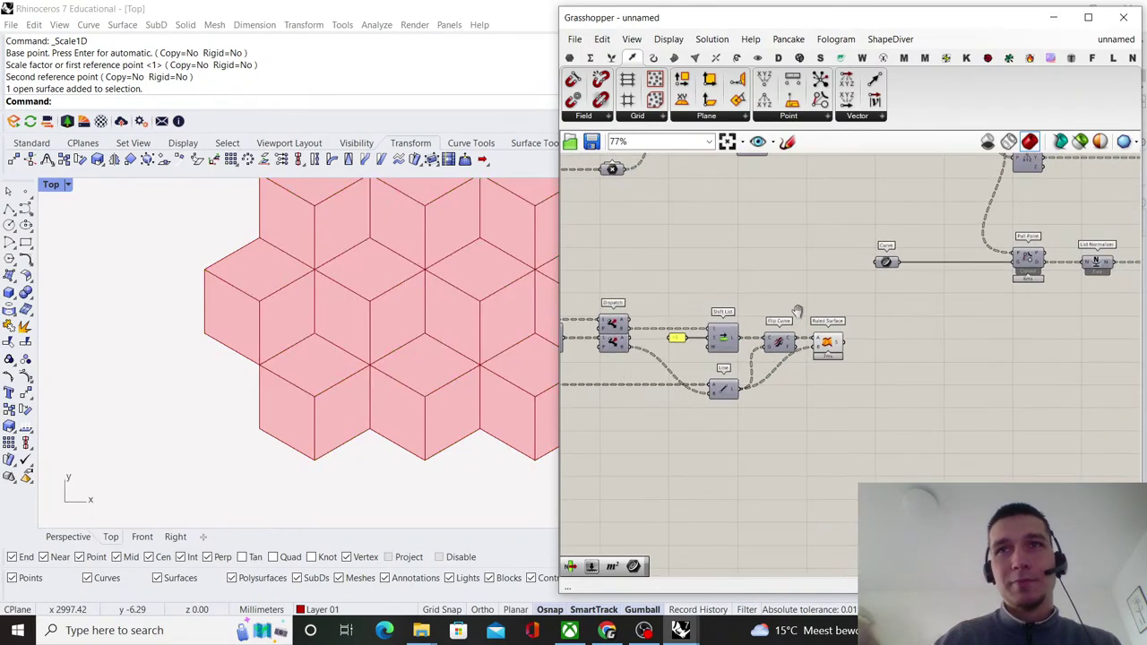
- Examine the Ruled Surface rhombus faces across the whole hexagonal pattern and up close
scroll(796, 311, "up", 4)
left_click(776, 348)
scroll(367, 303, "down", 5)
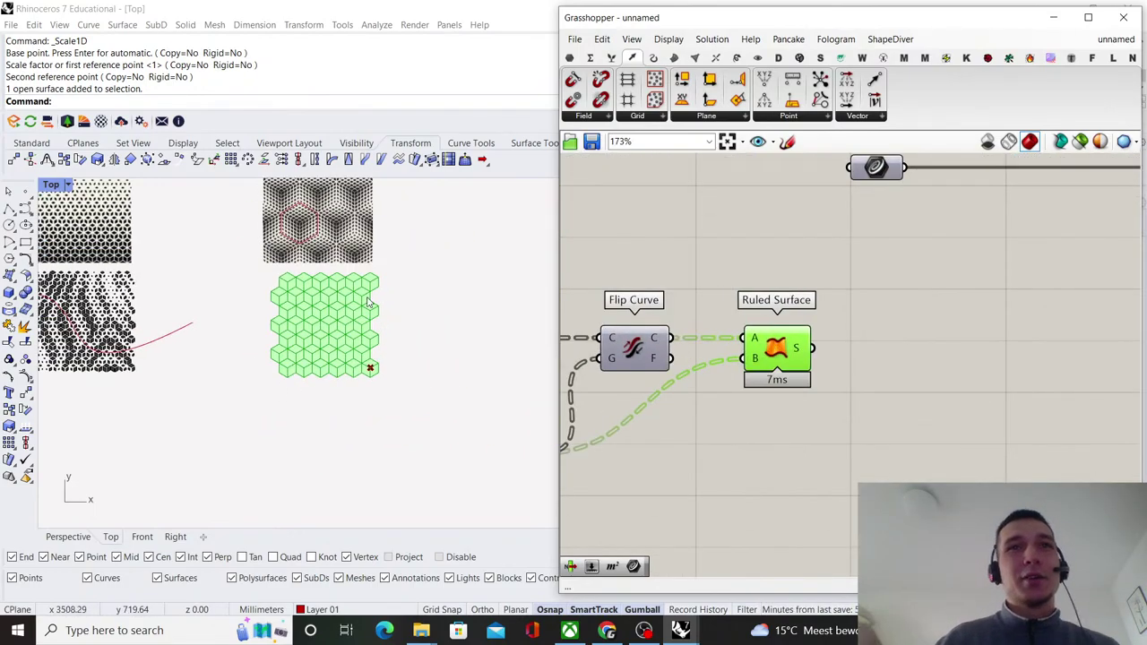
scroll(314, 322, "up", 5)
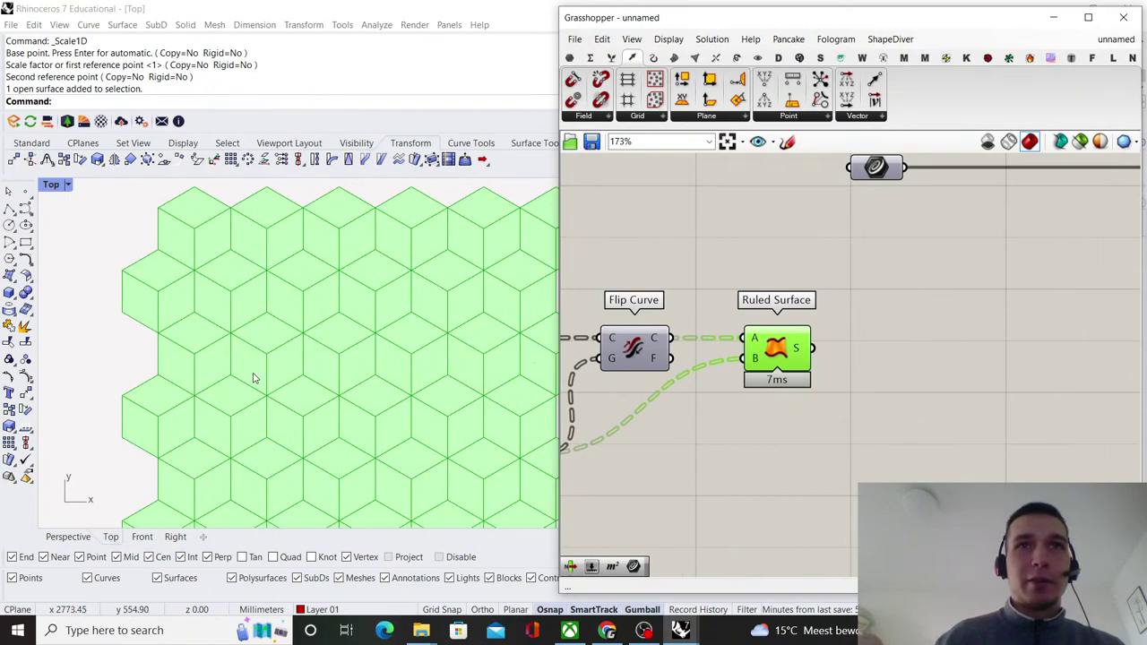
scroll(252, 385, "down", 4)
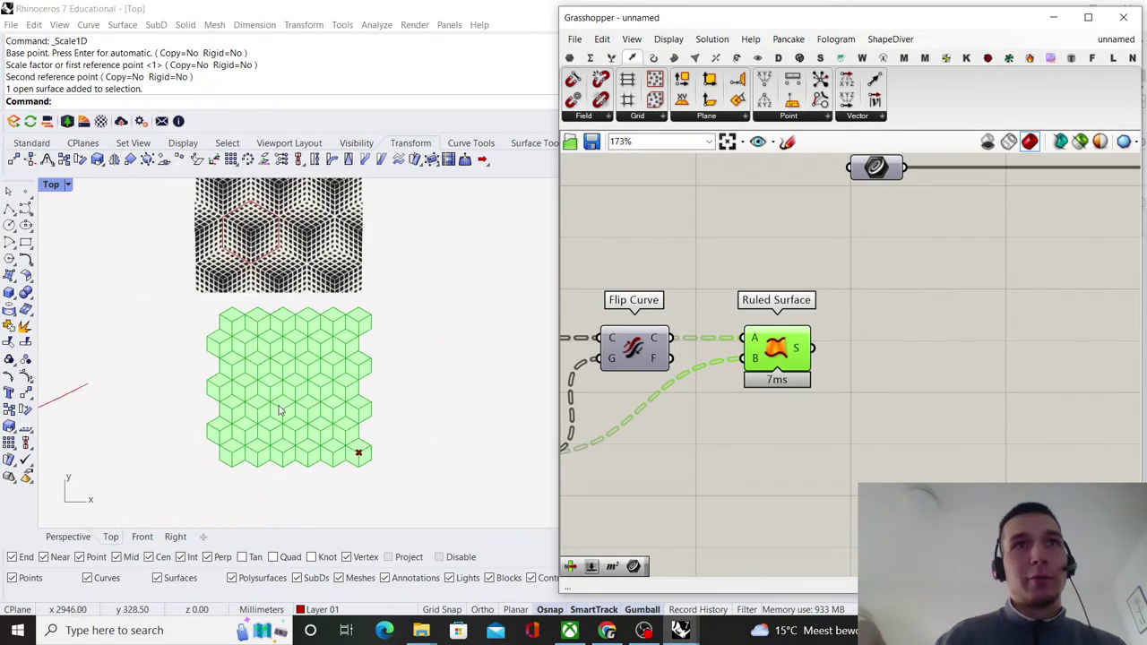
scroll(263, 364, "up", 5)
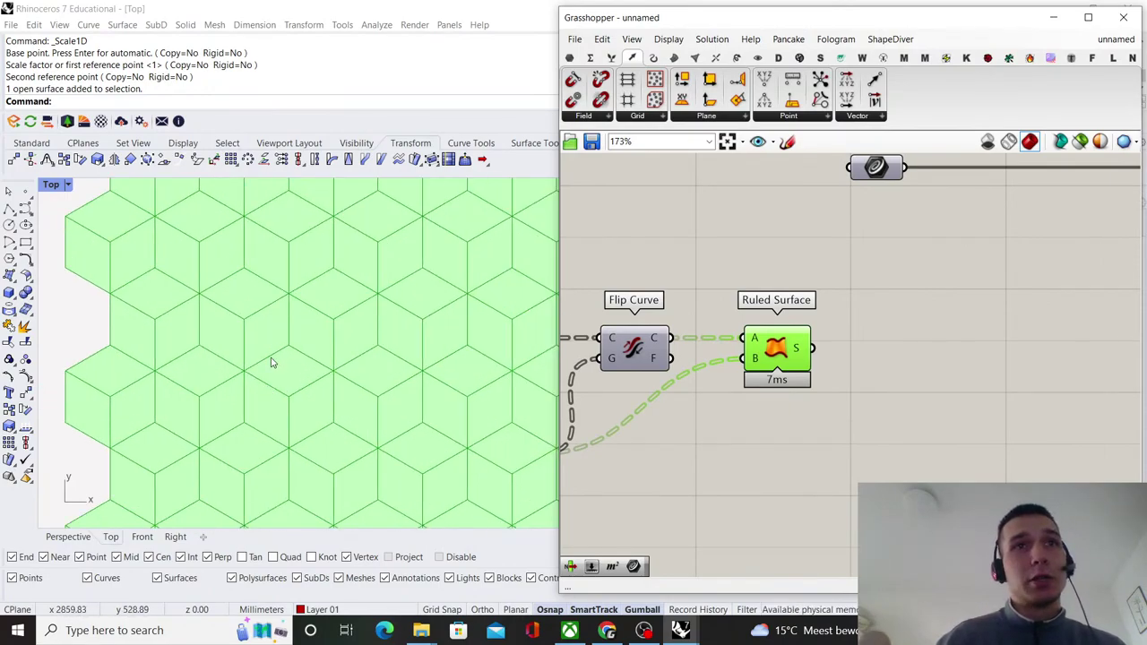
scroll(268, 381, "down", 3)
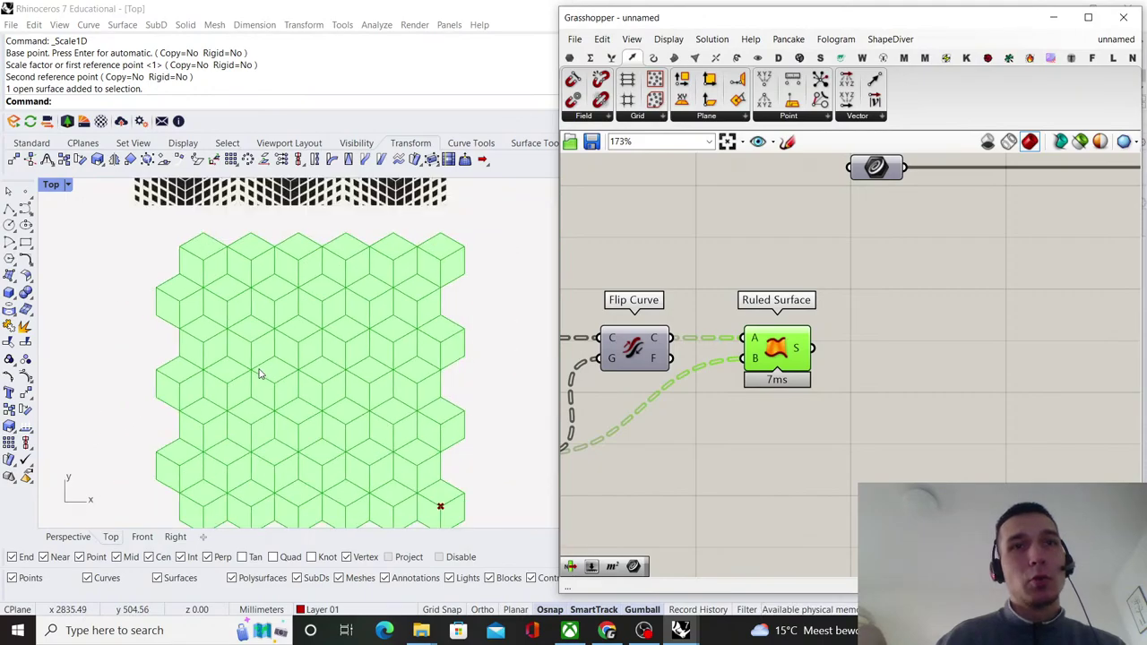
scroll(260, 375, "down", 1)
scroll(210, 453, "up", 5)
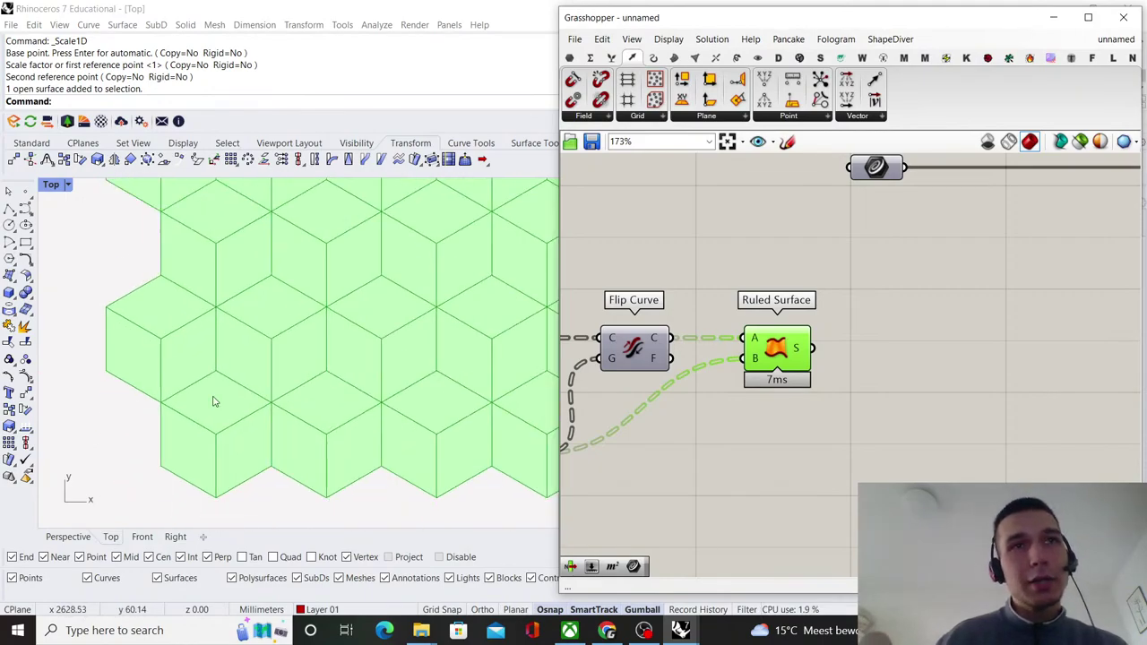
- Compare the small-cell subdivision of the cube faces in the reference picture with the ruled-surface pattern
right_click_drag(825, 351, 745, 379)
scroll(743, 378, "up", 2)
scroll(333, 444, "down", 6)
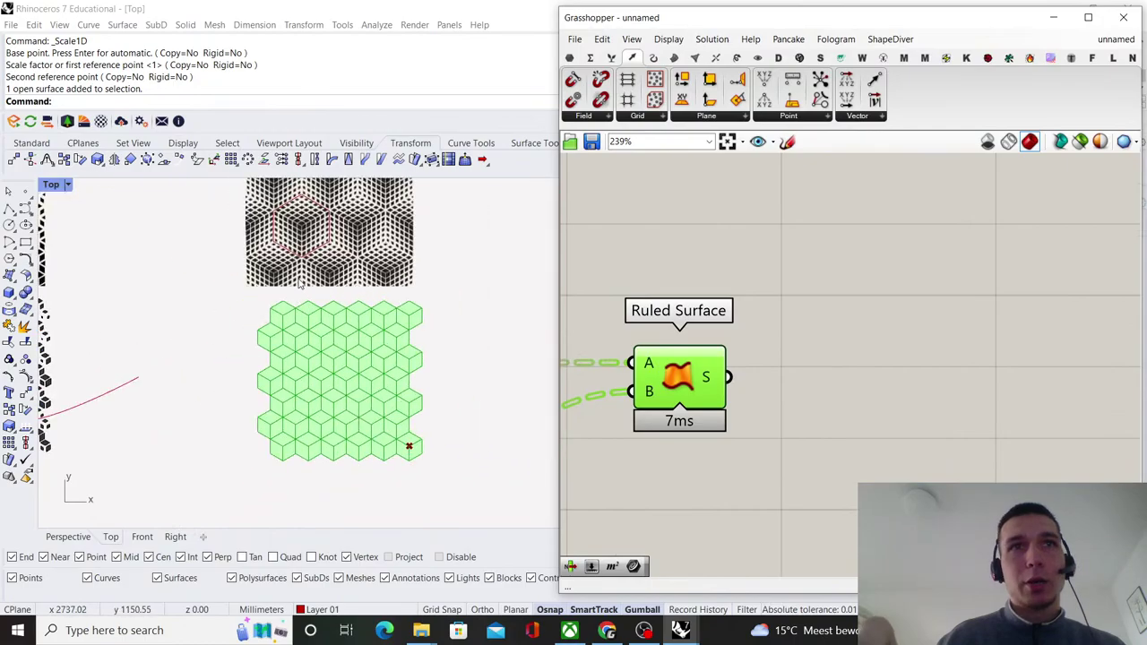
scroll(309, 271, "up", 6)
scroll(224, 288, "up", 4)
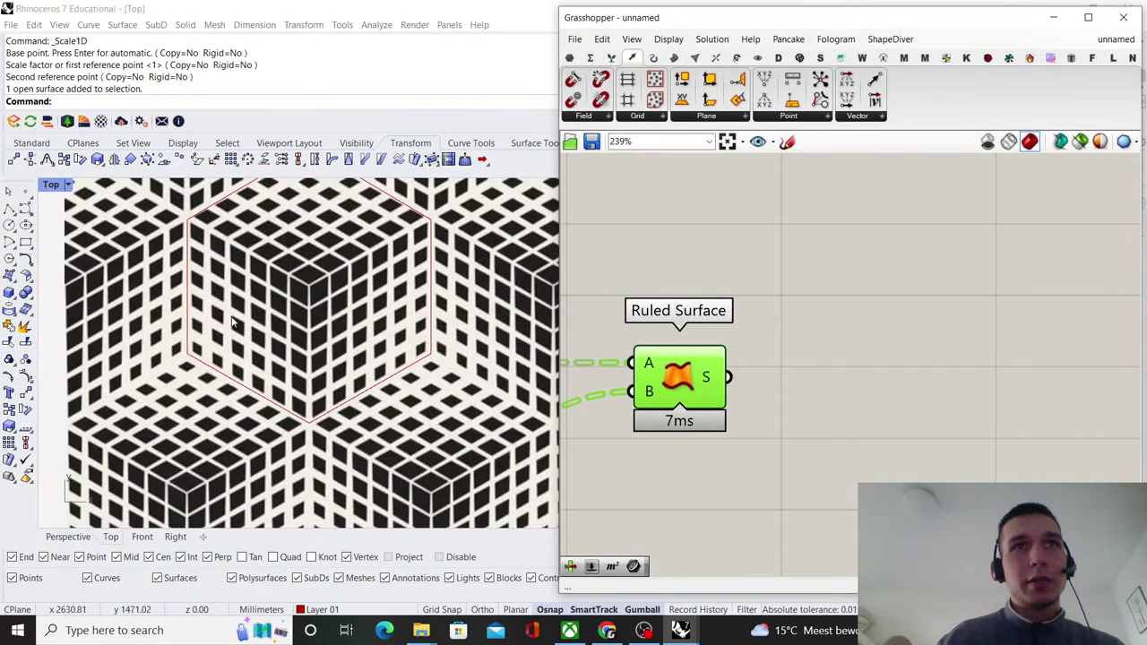
scroll(231, 325, "down", 5)
scroll(228, 461, "up", 5)
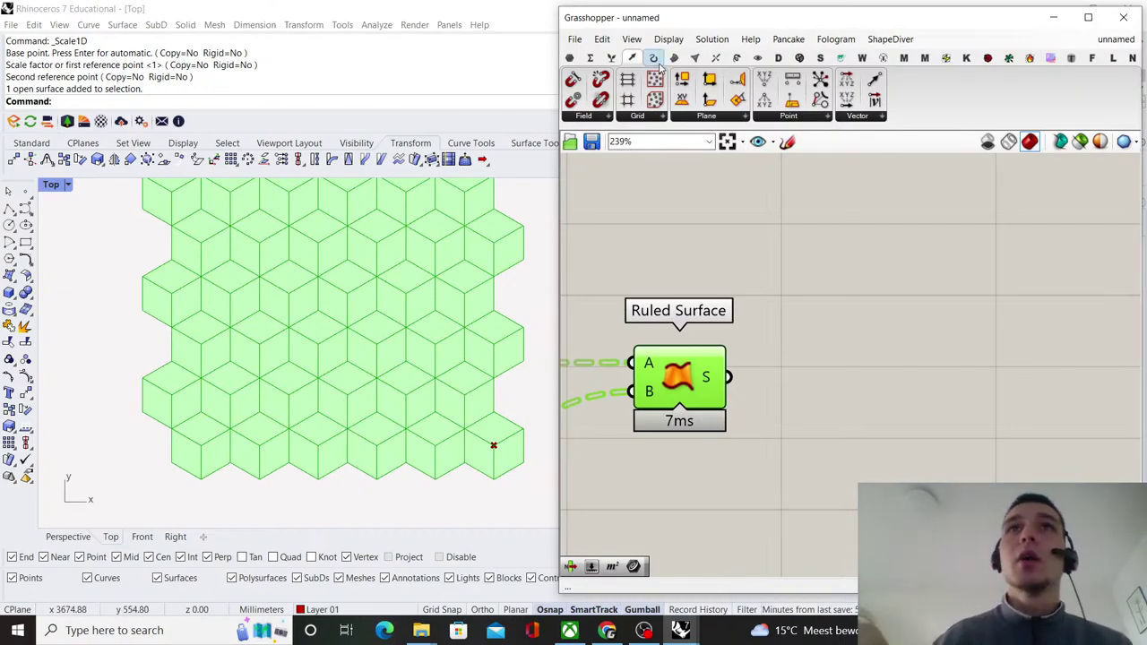
- Add a Mesh Surface component after Ruled Surface
left_click(694, 57)
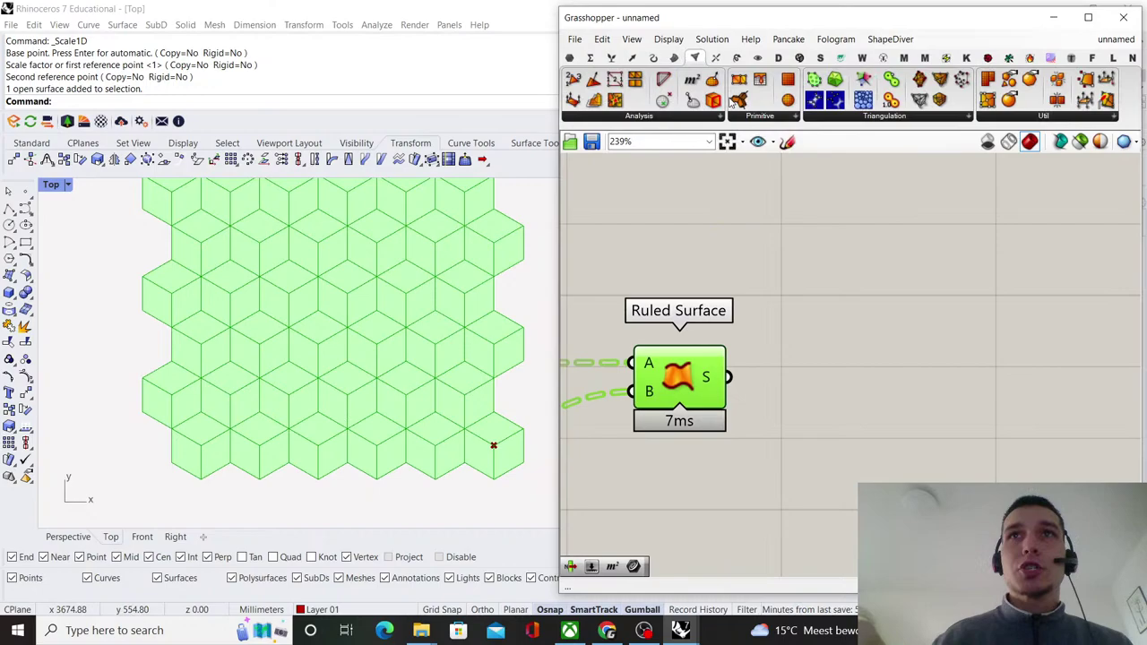
left_click(771, 116)
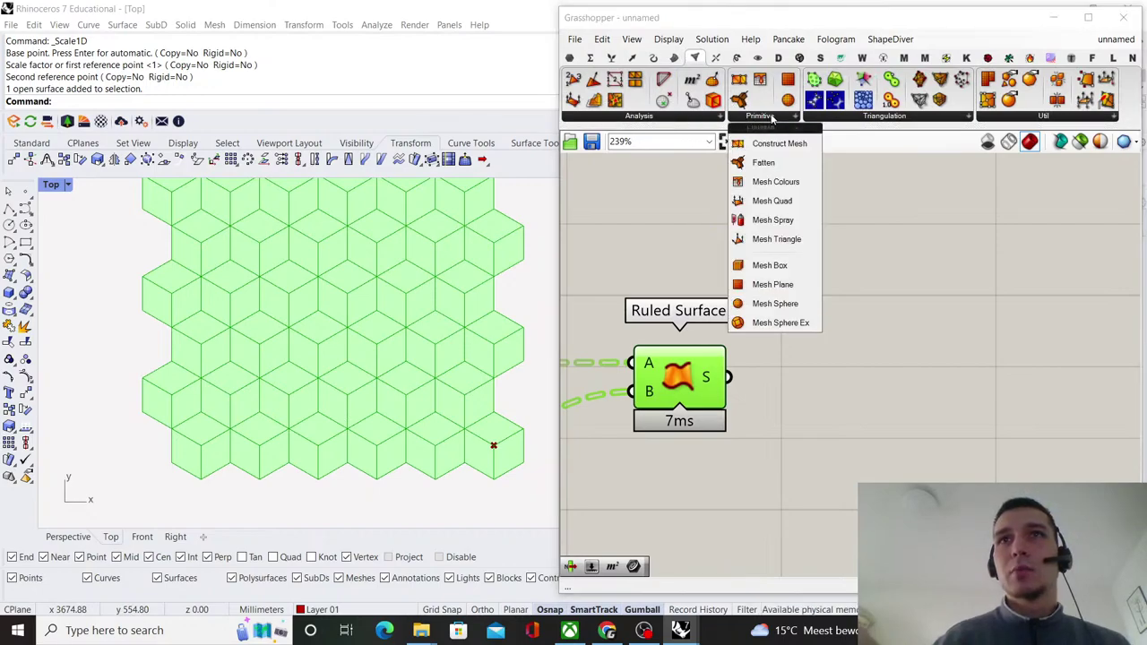
left_click(1009, 117)
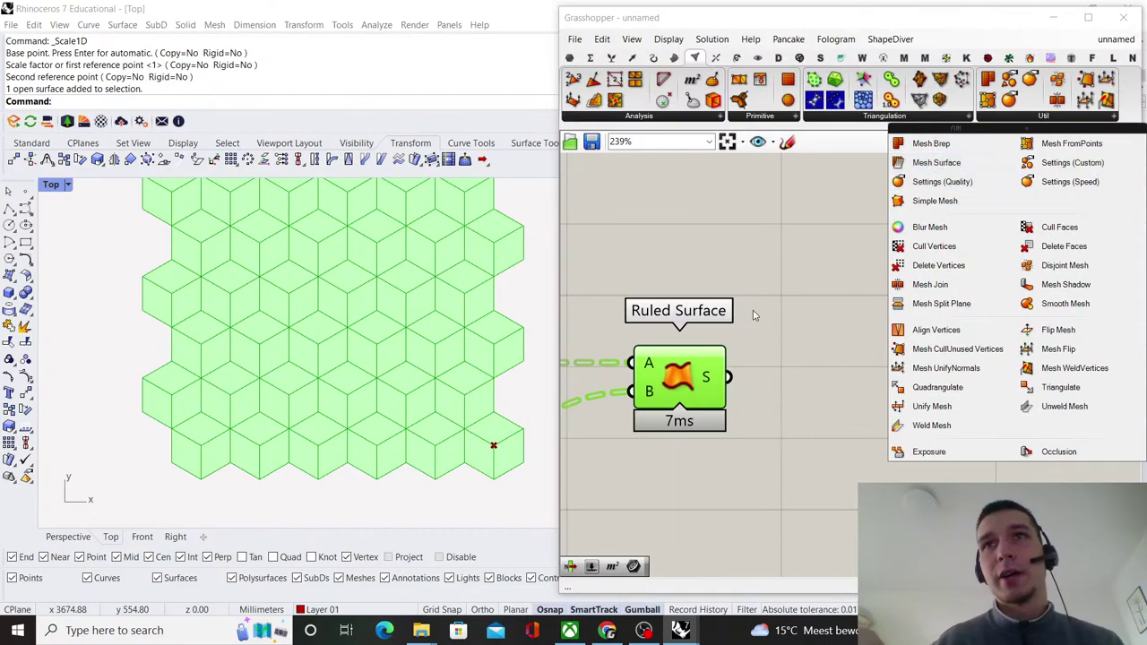
left_click(830, 285)
double_click(802, 294)
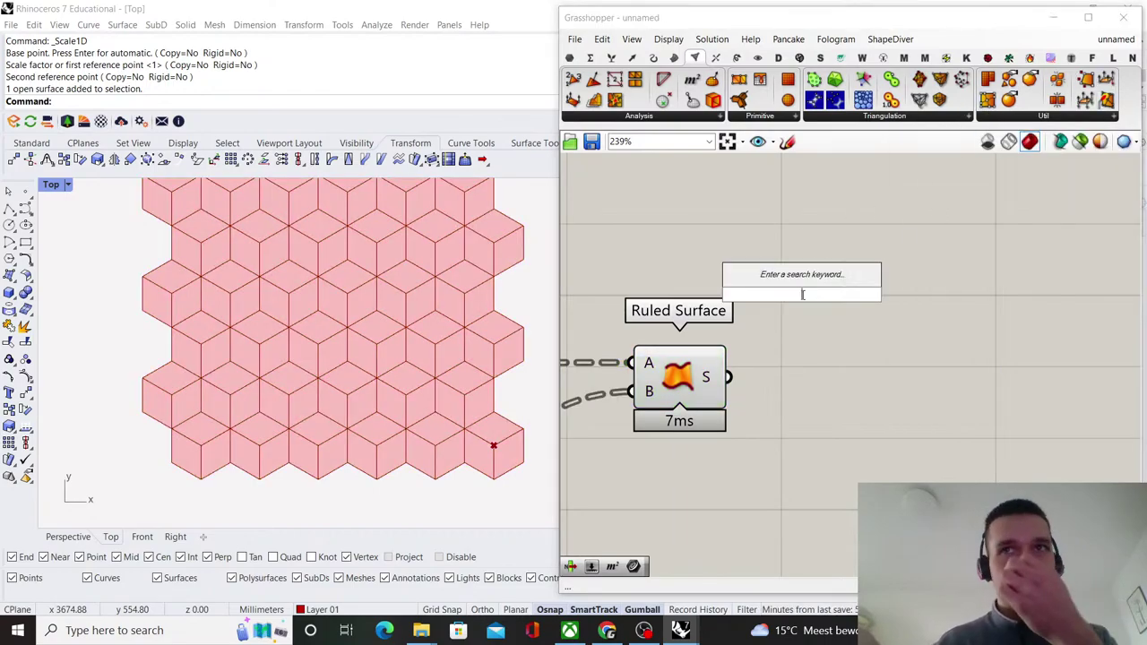
type("mesh")
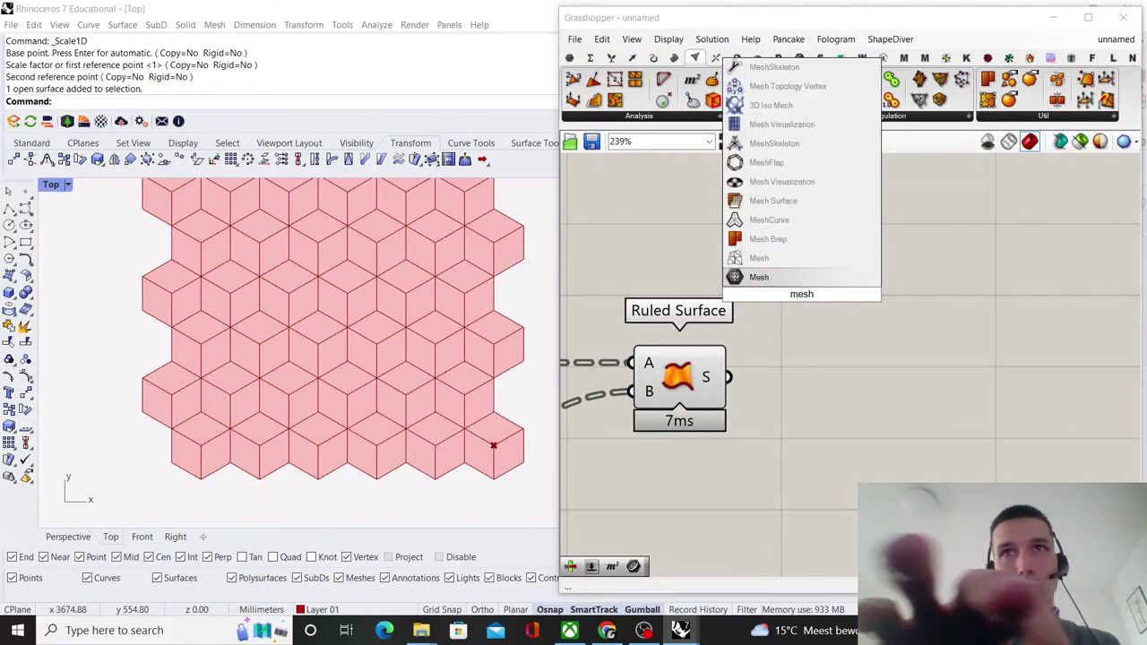
type(" su")
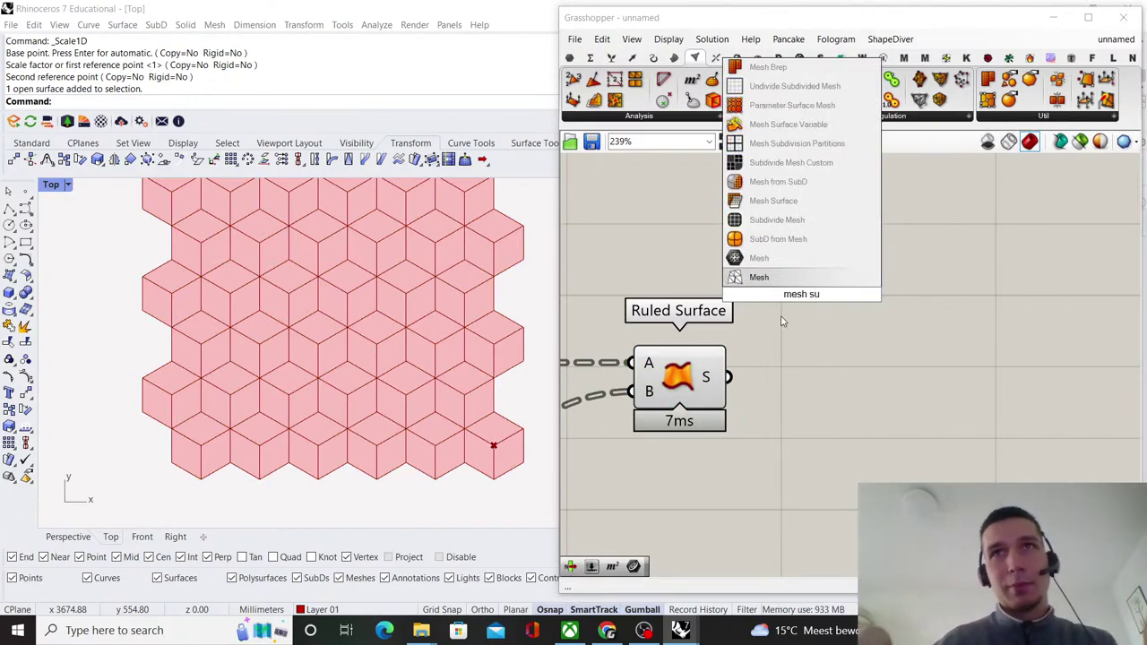
left_click(773, 200)
left_click_drag(808, 300, 913, 338)
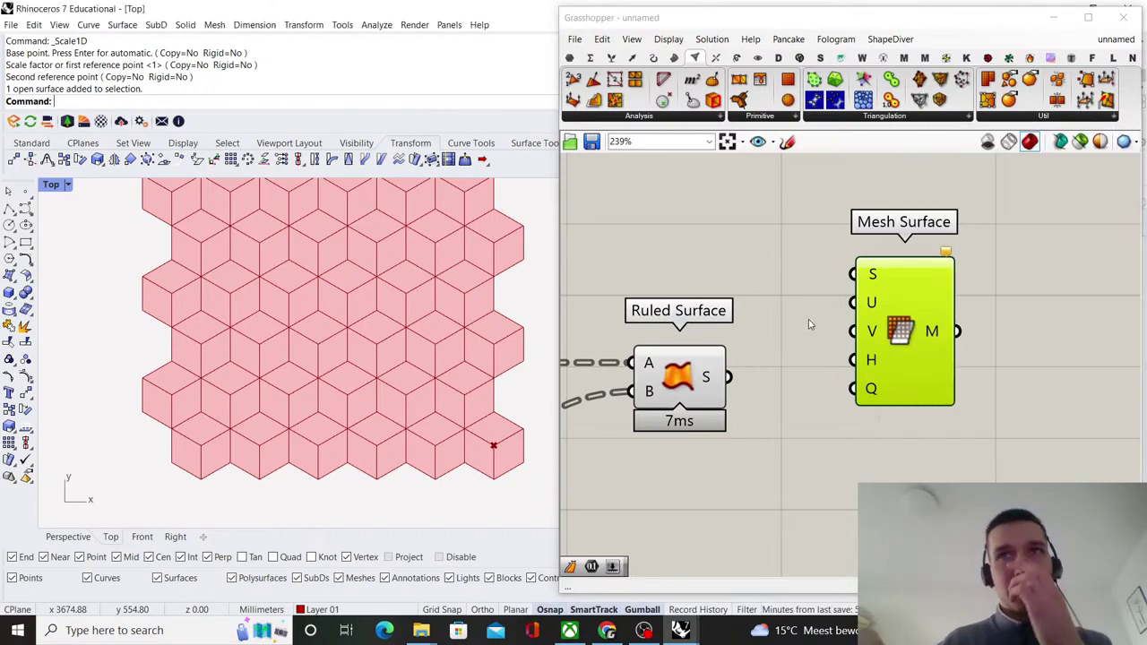
- Move the Flip Curve component closer to Ruled Surface
scroll(810, 324, "down", 2)
right_click_drag(805, 317, 782, 330)
left_click(779, 333)
scroll(740, 366, "up", 2)
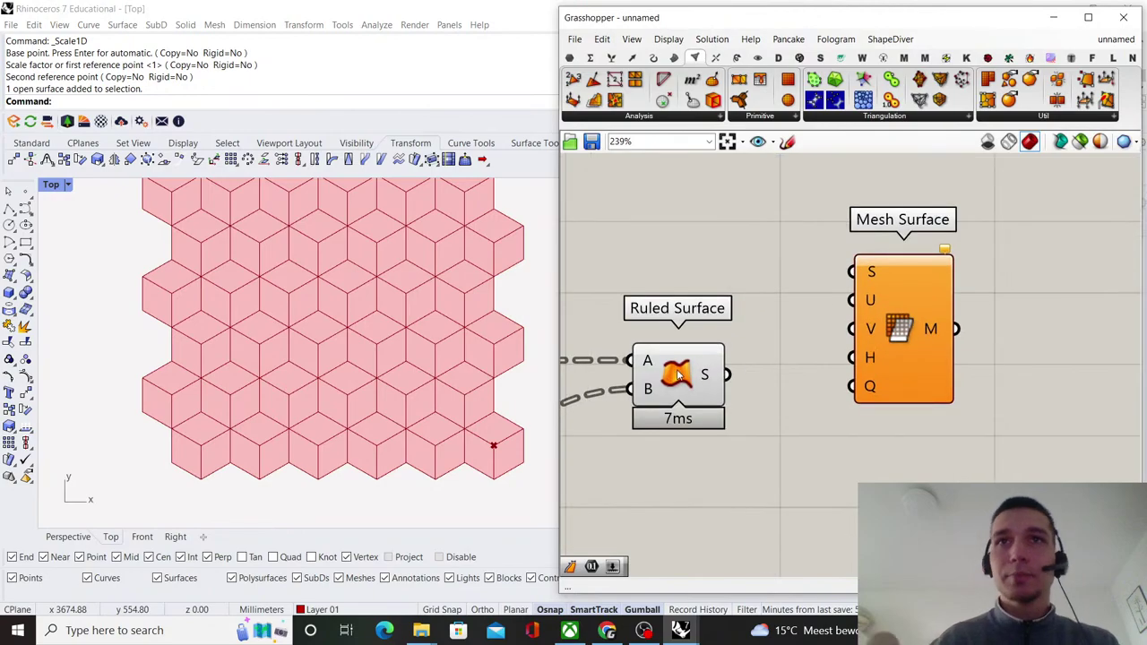
scroll(705, 299, "down", 2)
right_click_drag(638, 324, 743, 335)
scroll(727, 338, "up", 2)
left_click_drag(648, 366, 691, 369)
left_click(778, 305)
scroll(776, 305, "down", 2)
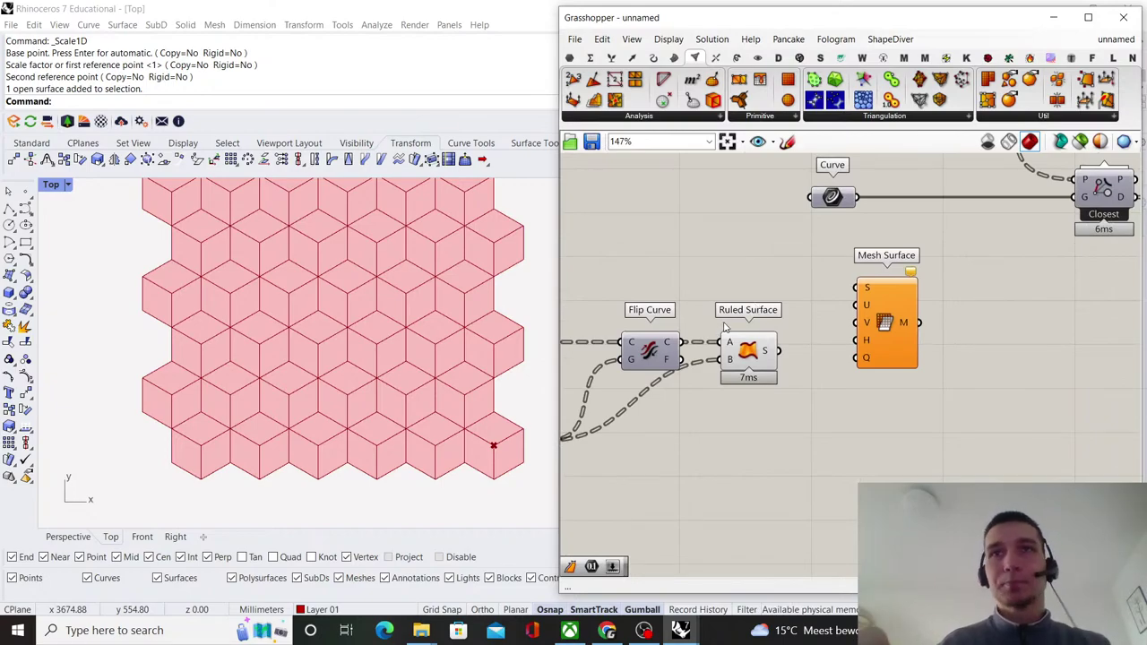
- Review the component chain from Explode and Dispatch through to Ruled Surface and its output faces
scroll(731, 331, "up", 2)
scroll(842, 315, "down", 2)
scroll(796, 313, "up", 1)
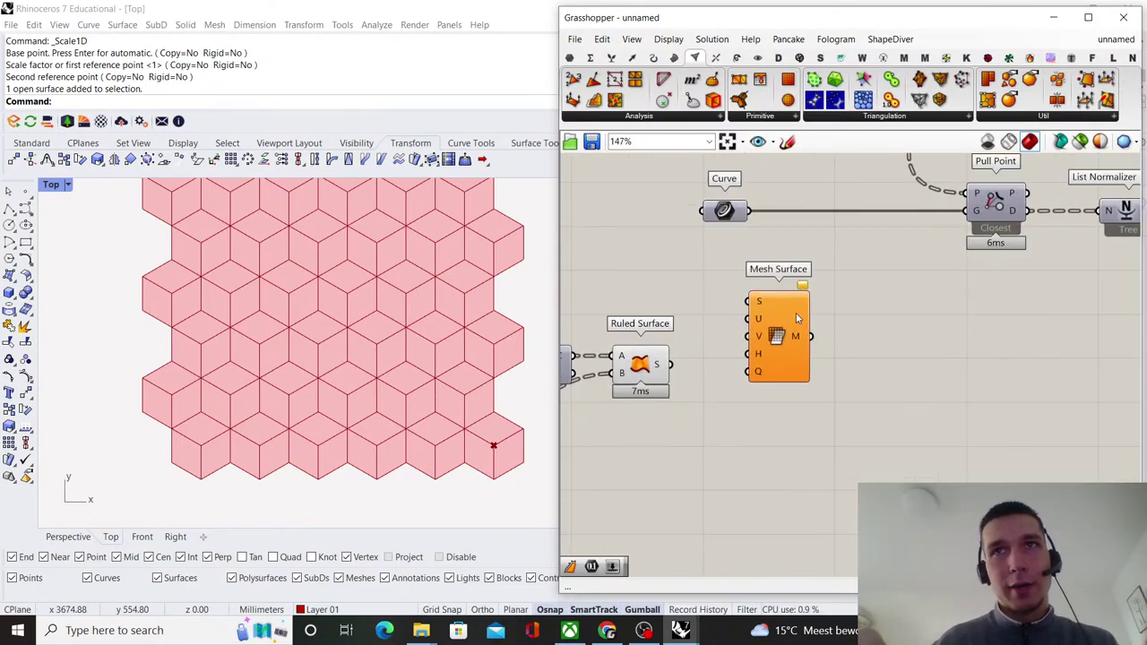
scroll(807, 350, "down", 4)
right_click_drag(816, 361, 851, 349)
scroll(908, 446, "down", 1)
left_click_drag(905, 444, 644, 381)
scroll(817, 381, "up", 2)
scroll(798, 401, "up", 5)
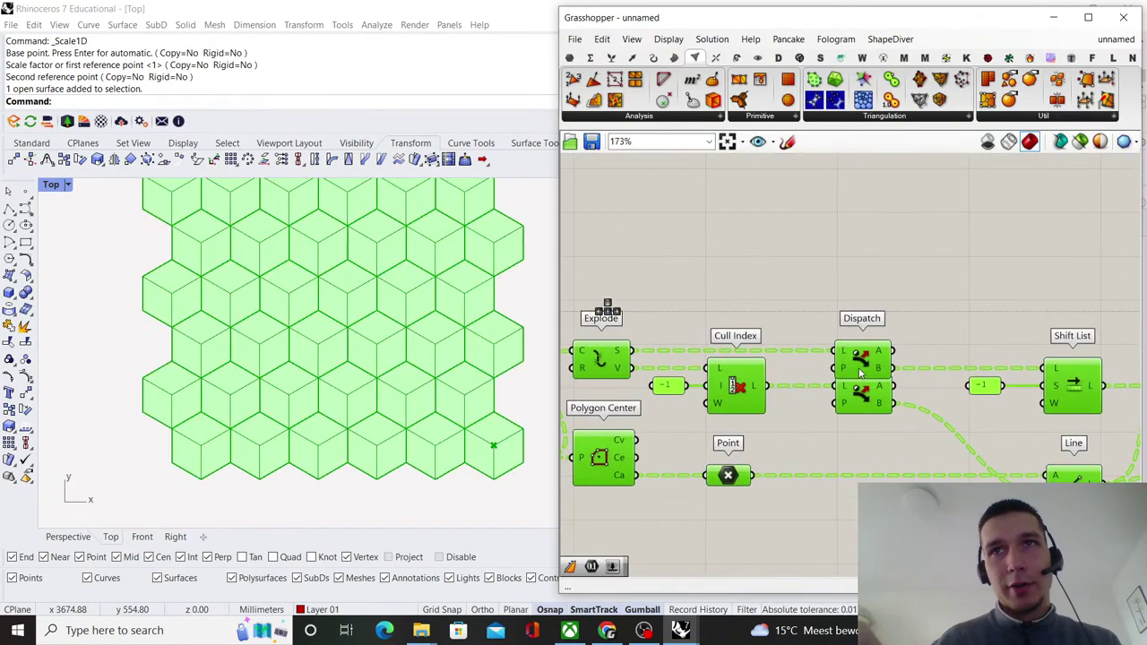
left_click(855, 376)
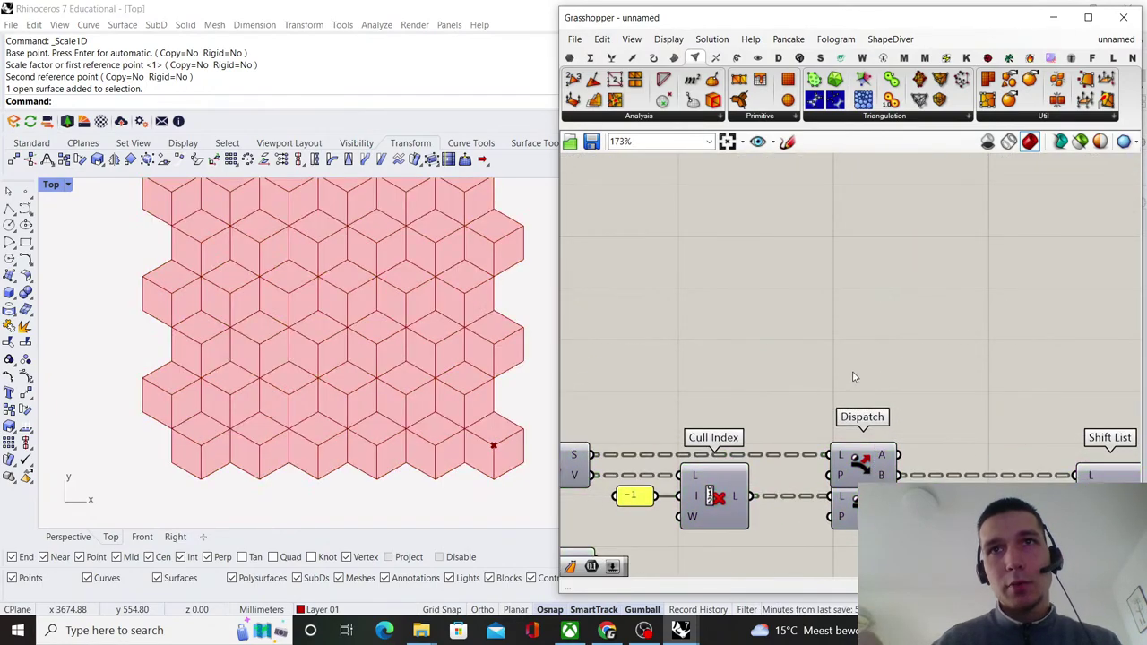
scroll(856, 380, "down", 6)
scroll(891, 423, "up", 4)
right_click_drag(967, 430, 794, 396)
scroll(797, 397, "up", 2)
left_click(755, 380)
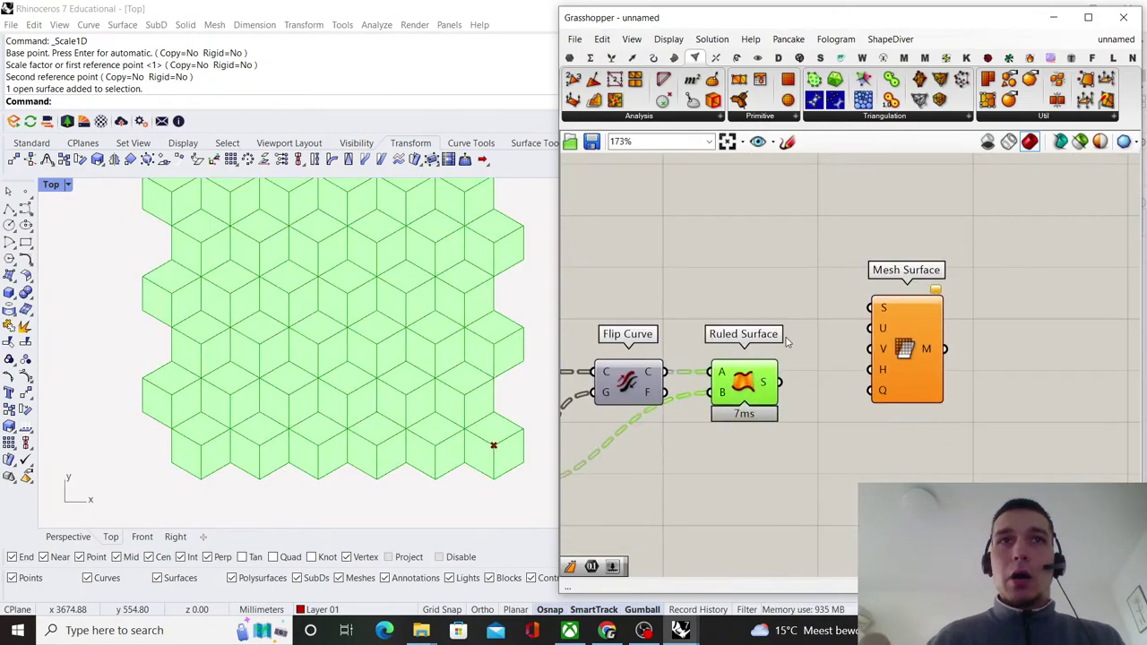
left_click(803, 336)
- Connect Ruled Surface's output to Mesh Surface's S input and align Mesh Surface beside it
right_click_drag(835, 334, 779, 293)
scroll(853, 351, "down", 2)
scroll(796, 318, "up", 3)
left_click_drag(795, 319, 818, 419)
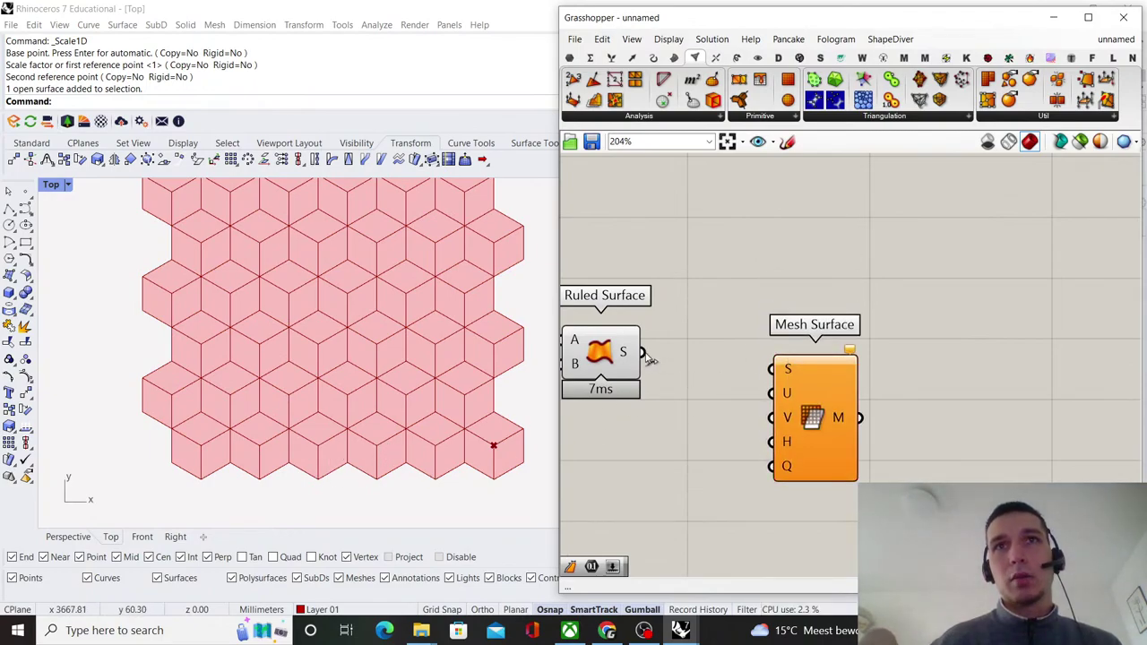
left_click_drag(711, 358, 821, 383)
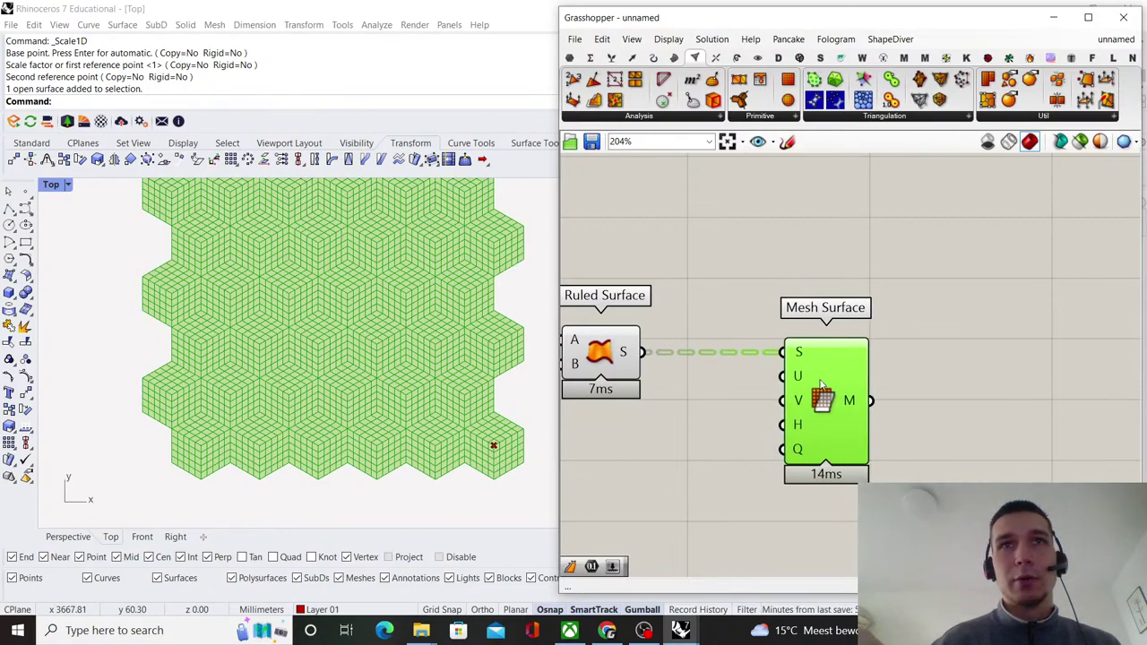
left_click(730, 303)
scroll(226, 426, "up", 5)
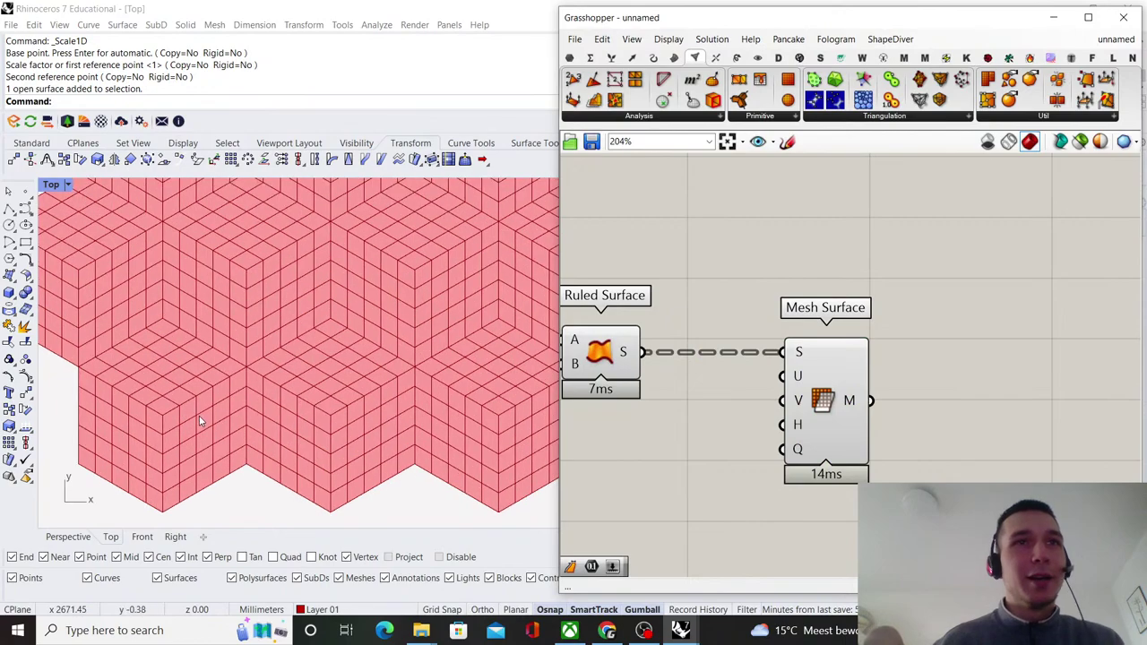
- Add a number slider set to 6 and connect it to Mesh Surface's U input
right_click_drag(753, 405, 776, 395)
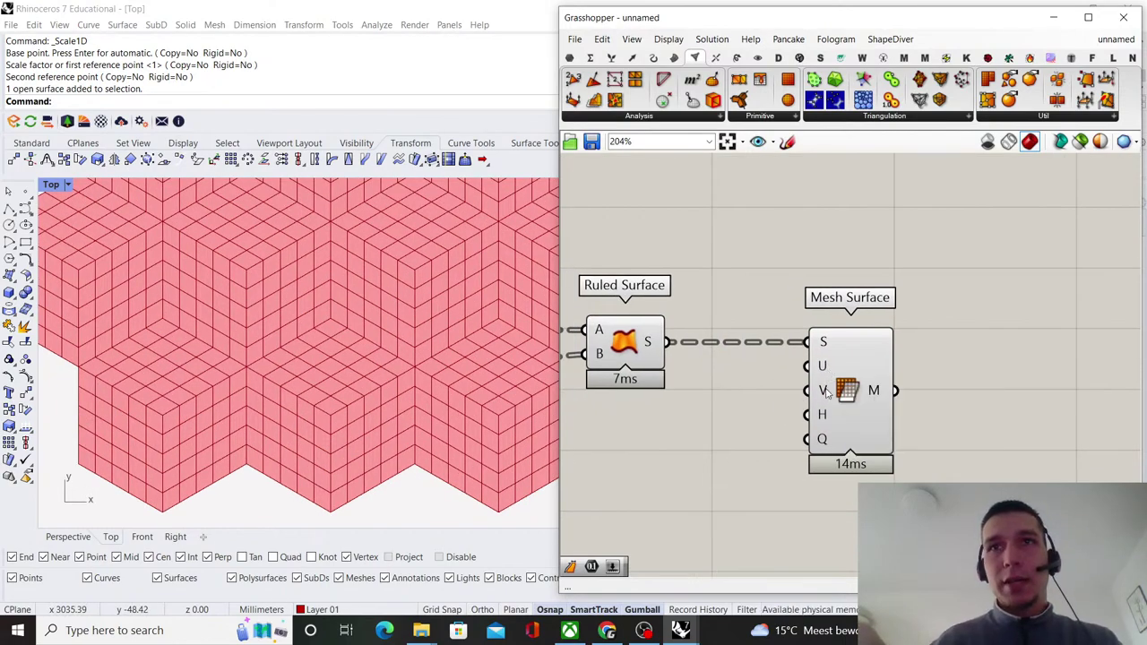
double_click(677, 468)
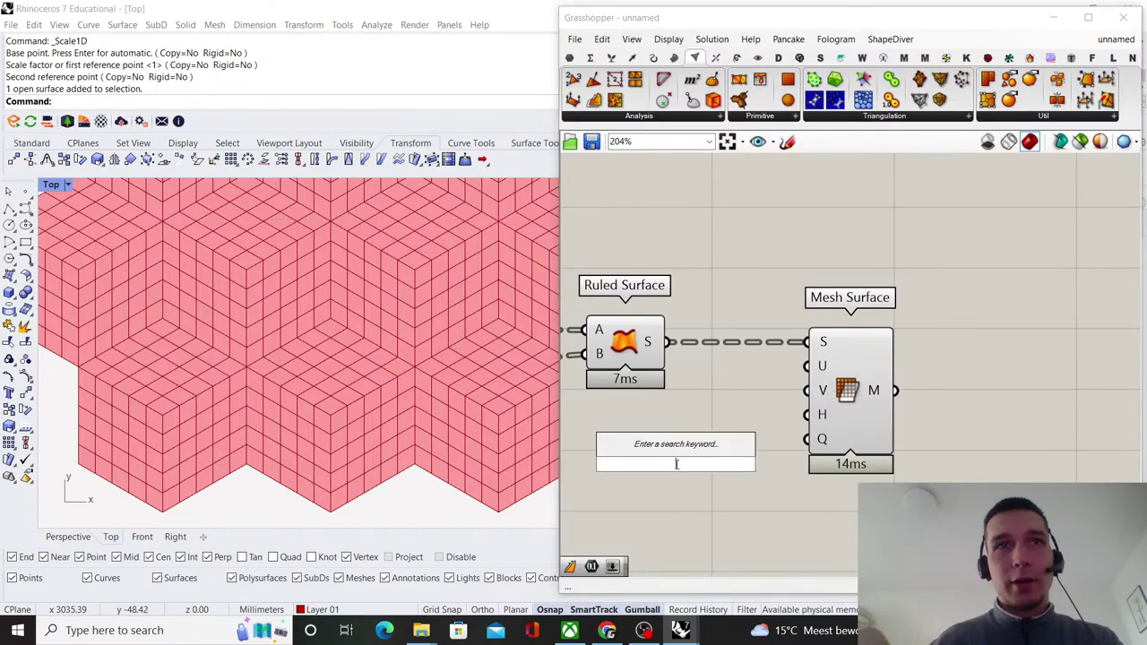
type("6")
key("Return")
scroll(712, 451, "up", 1)
left_click_drag(762, 474, 822, 355)
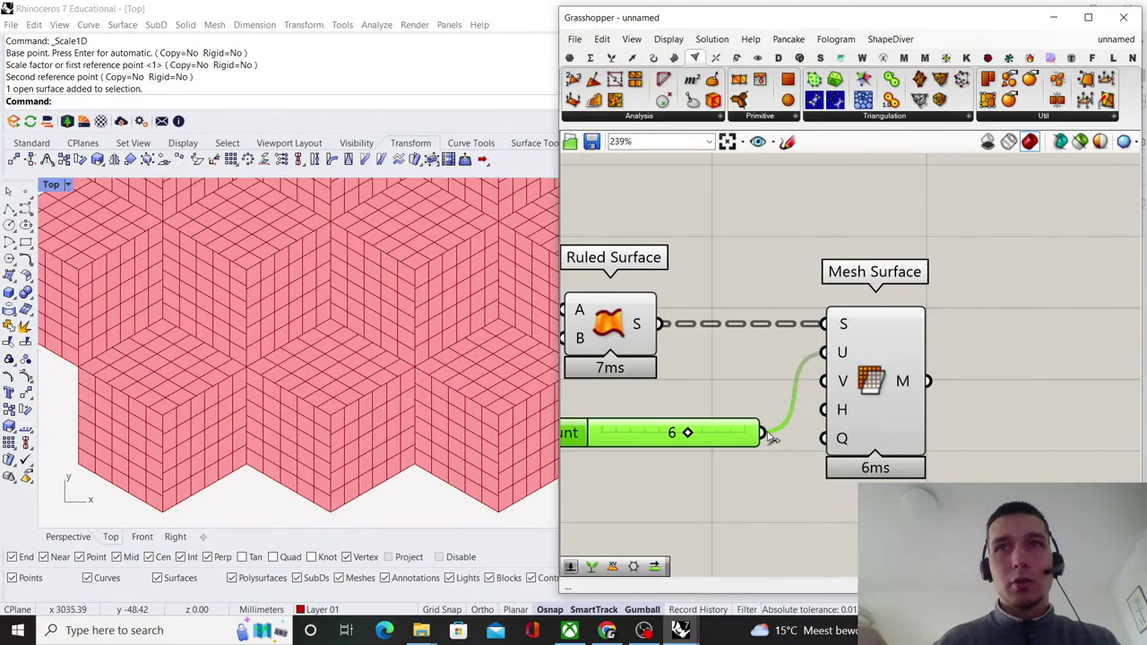
mouse_move(769, 436)
left_mouse_down()
mouse_move(819, 392)
mouse_move(757, 444)
left_mouse_up()
- Connect the same slider to Mesh Surface's V input as well, and check the mesh divisions
scroll(212, 417, "down", 8)
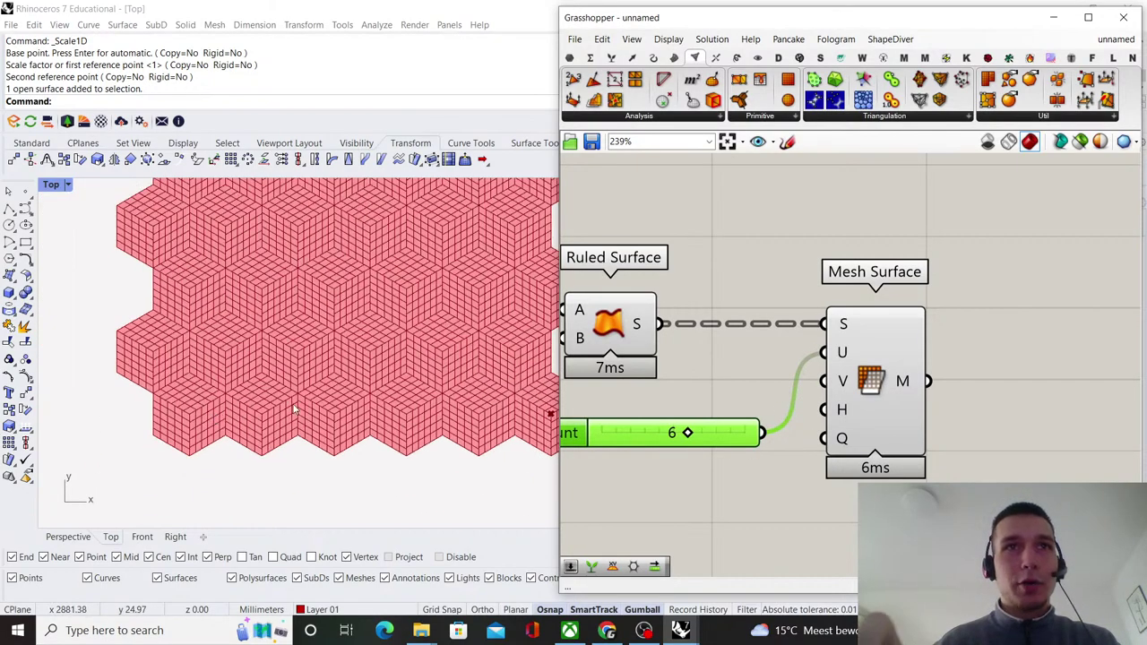
scroll(292, 408, "up", 8)
scroll(234, 426, "up", 3)
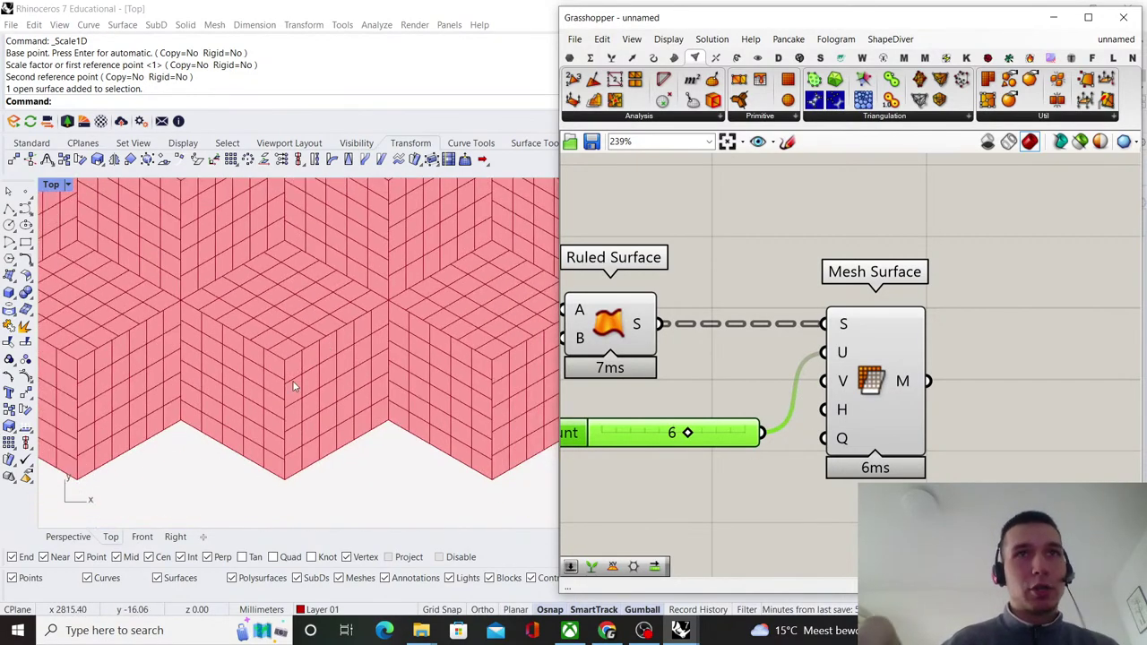
left_click_drag(769, 437, 823, 381, "shift")
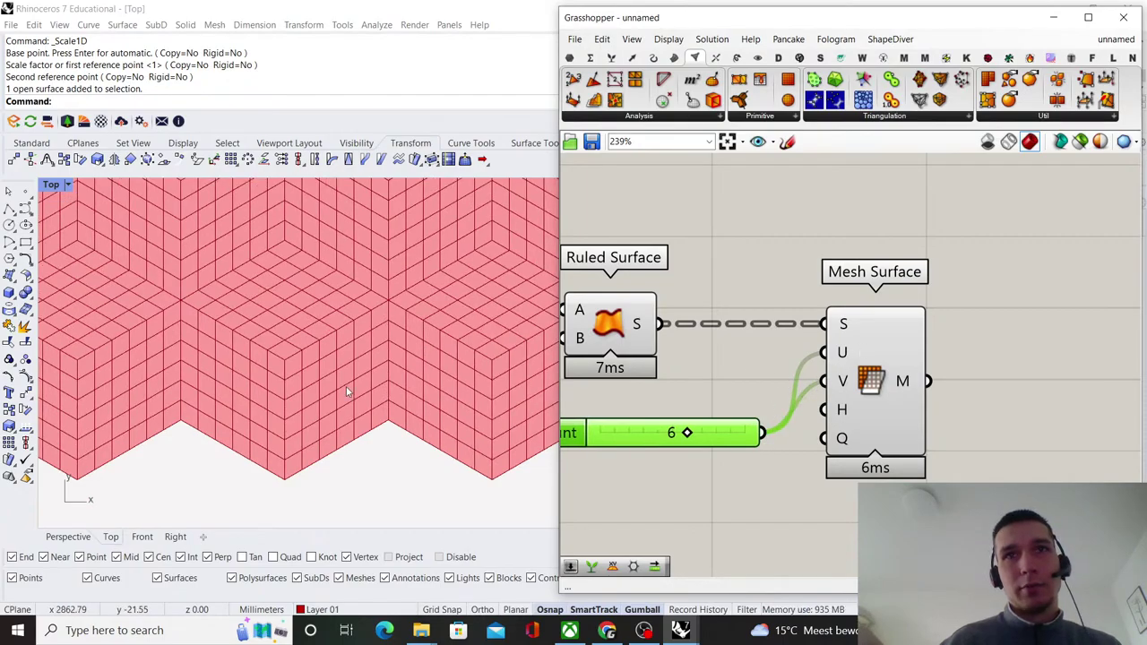
scroll(251, 340, "down", 3)
scroll(204, 419, "up", 3)
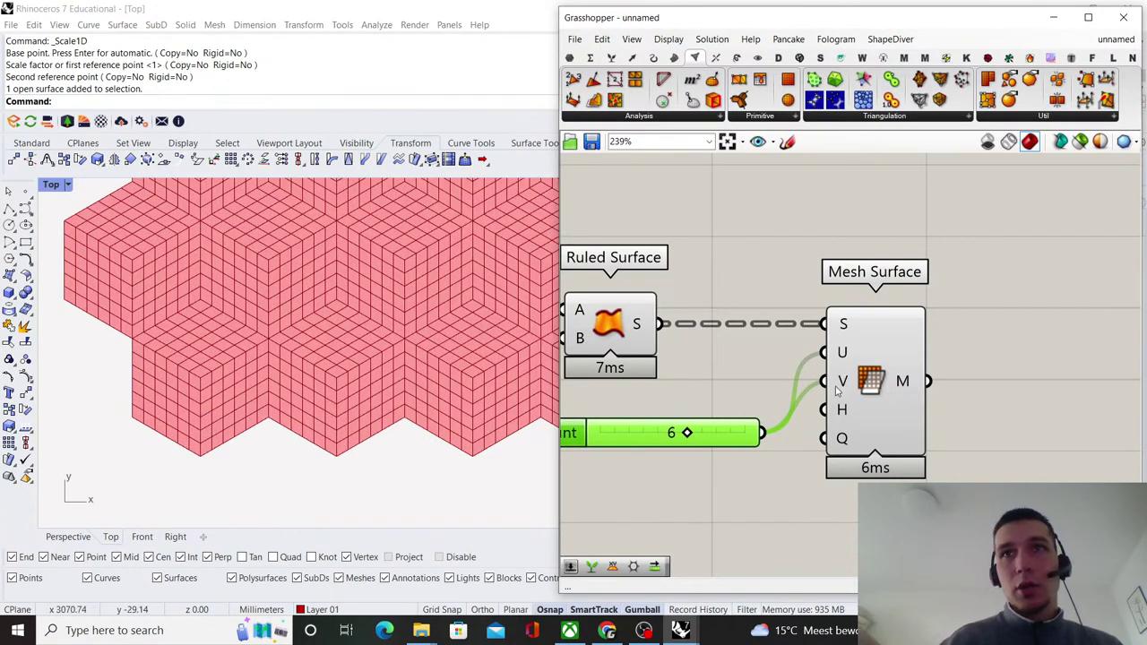
scroll(779, 303, "down", 2)
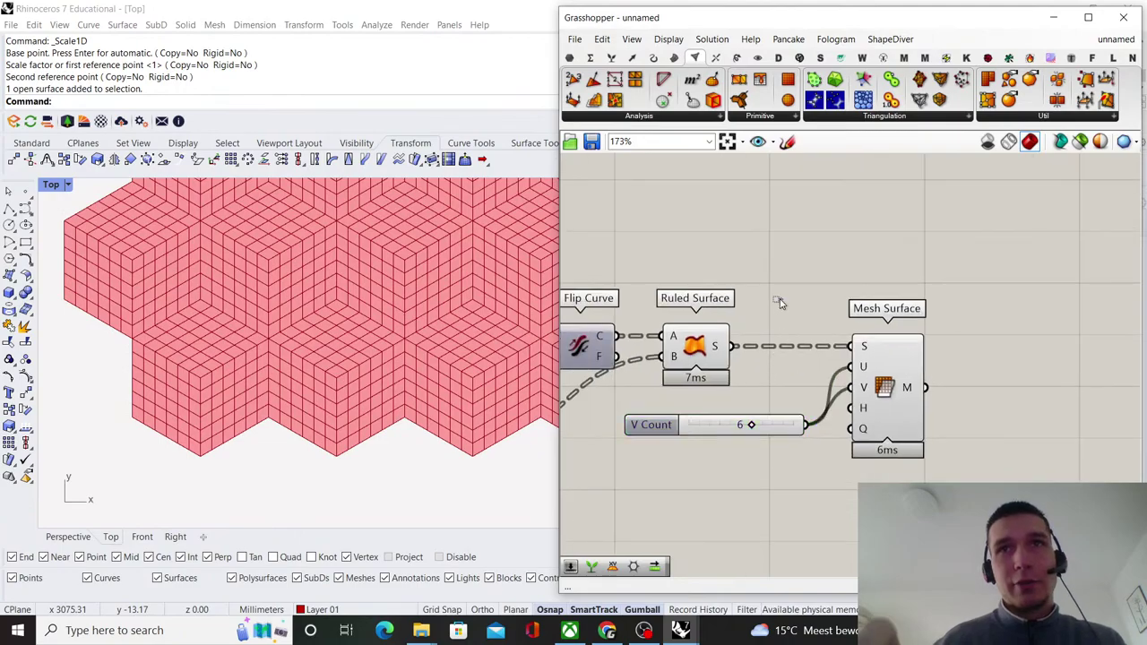
scroll(203, 396, "up", 2)
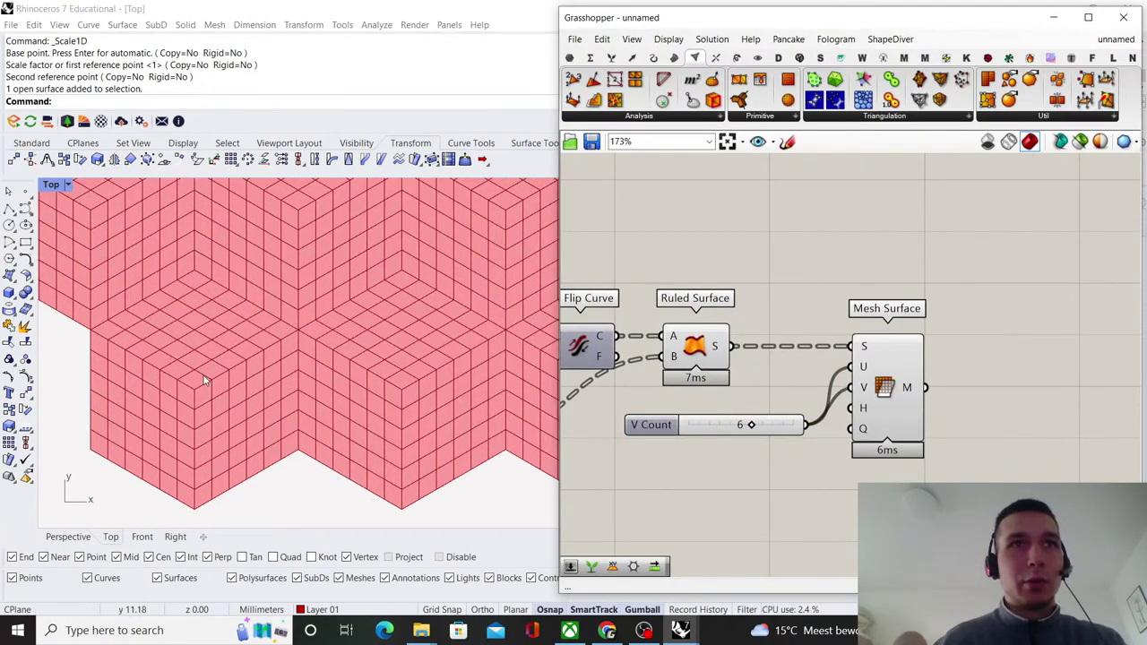
scroll(295, 340, "down", 3)
scroll(801, 436, "up", 2)
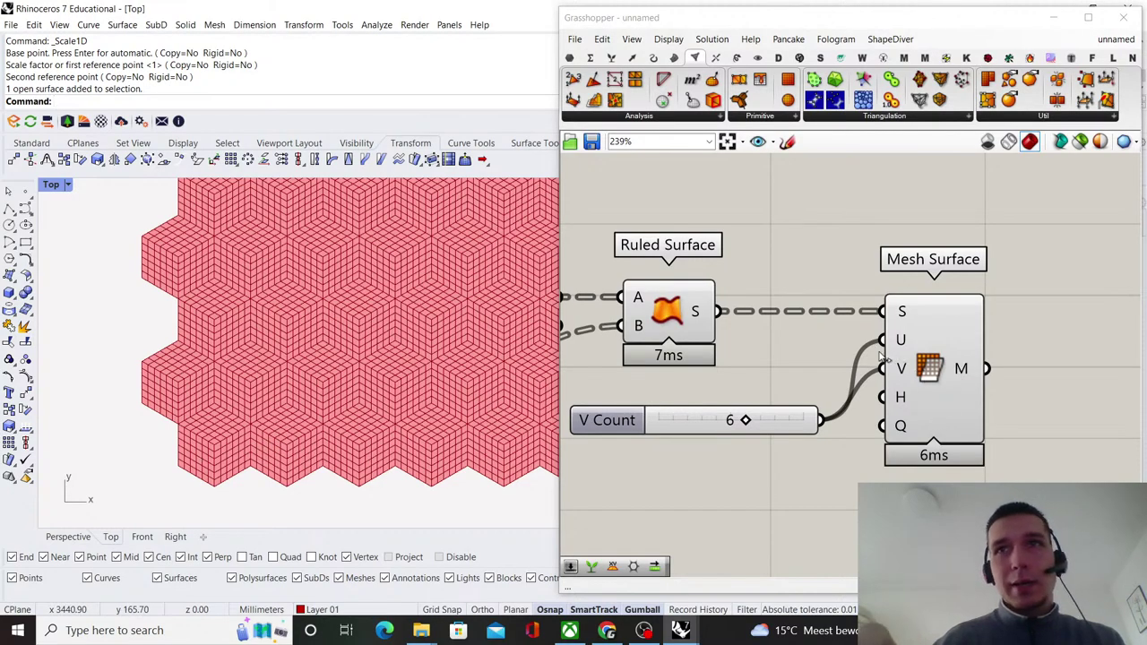
- Compare the subdivided mesh pattern with the reference picture's cube cells
scroll(196, 396, "down", 9)
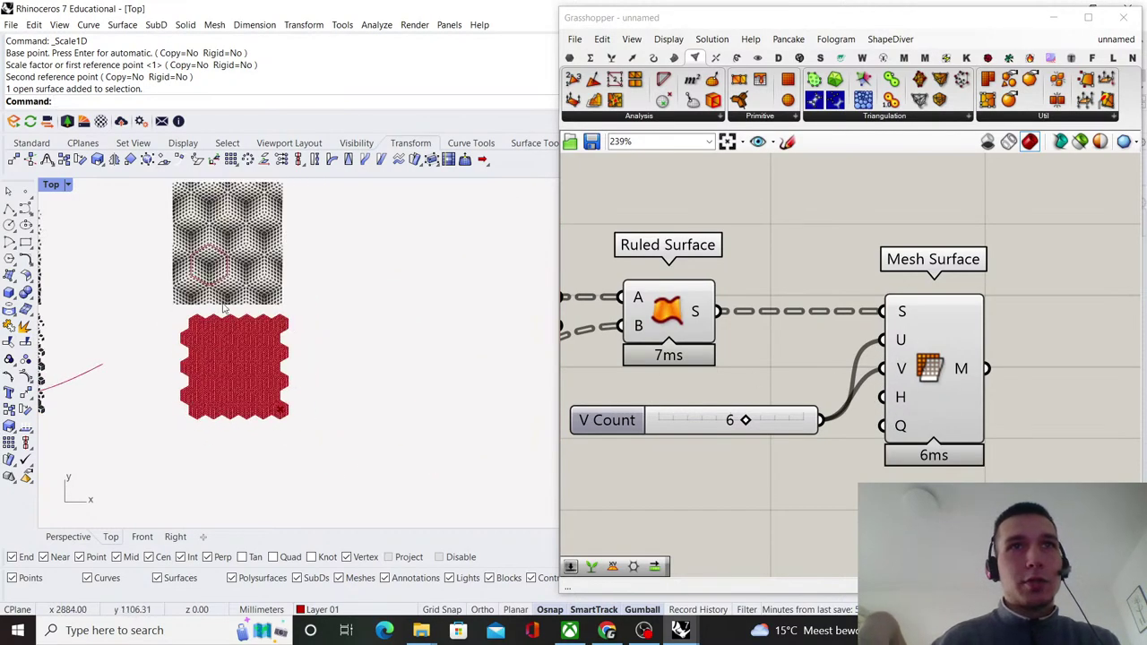
scroll(215, 277, "up", 10)
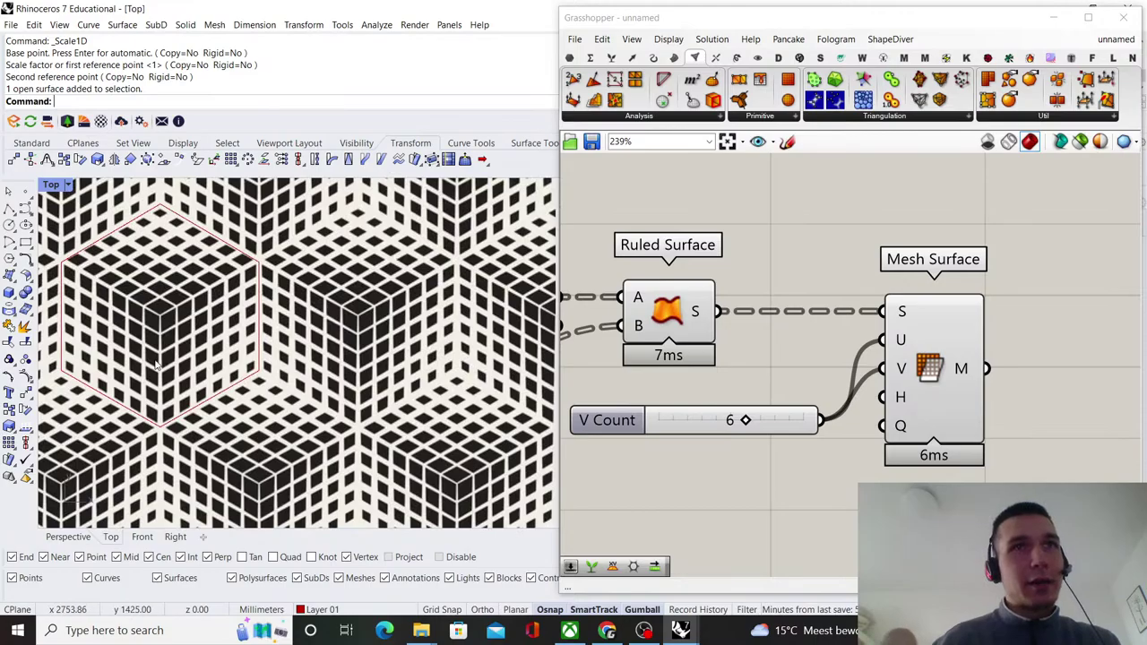
scroll(157, 365, "down", 4)
scroll(154, 402, "up", 2)
scroll(243, 365, "down", 2)
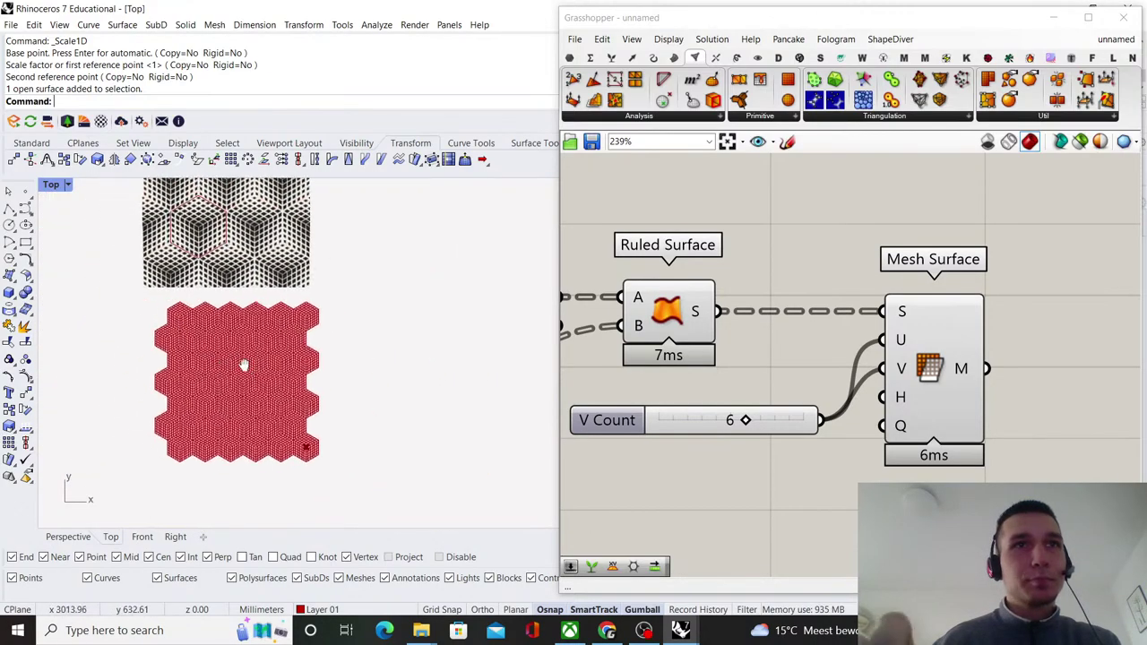
scroll(243, 365, "up", 5)
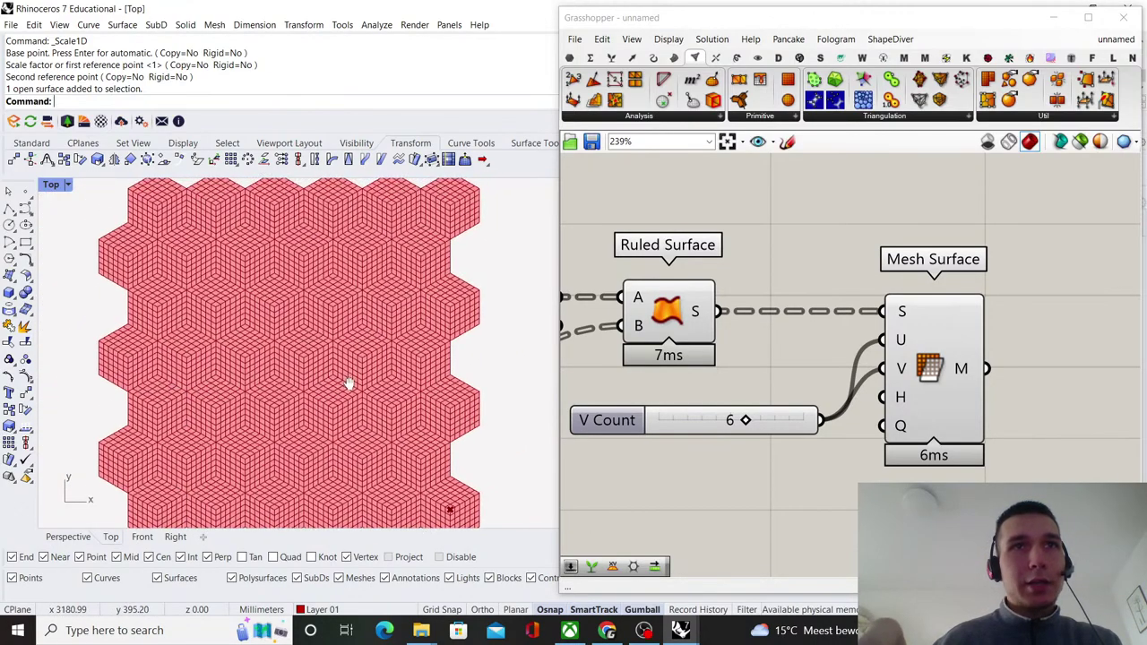
scroll(350, 383, "down", 2)
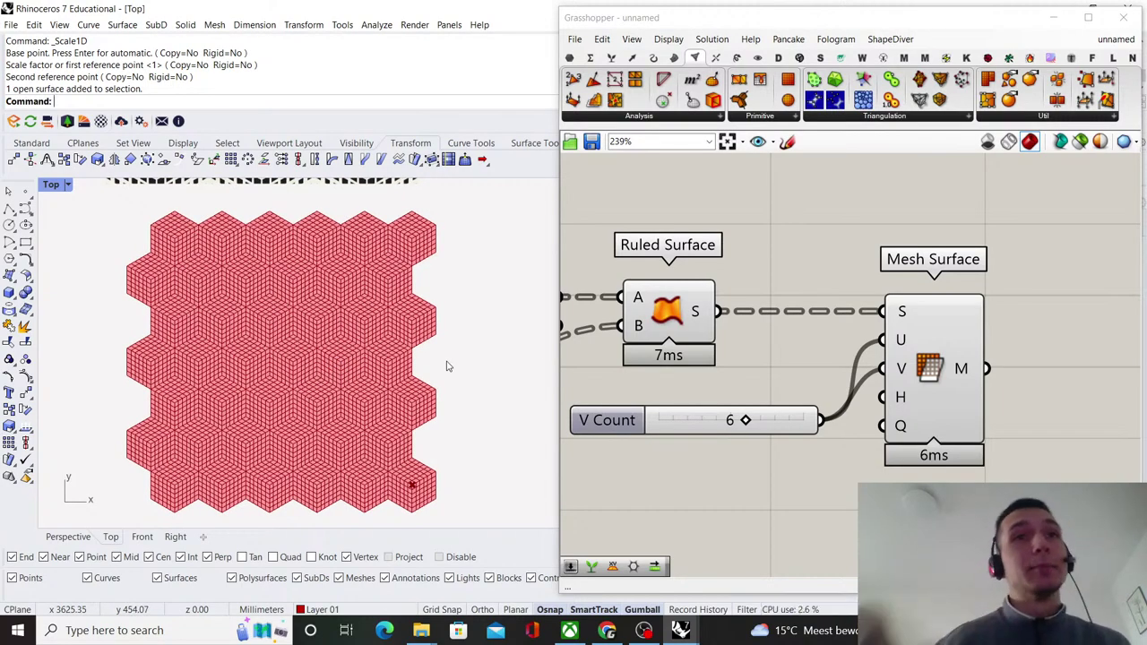
scroll(448, 365, "down", 3)
scroll(386, 466, "up", 4)
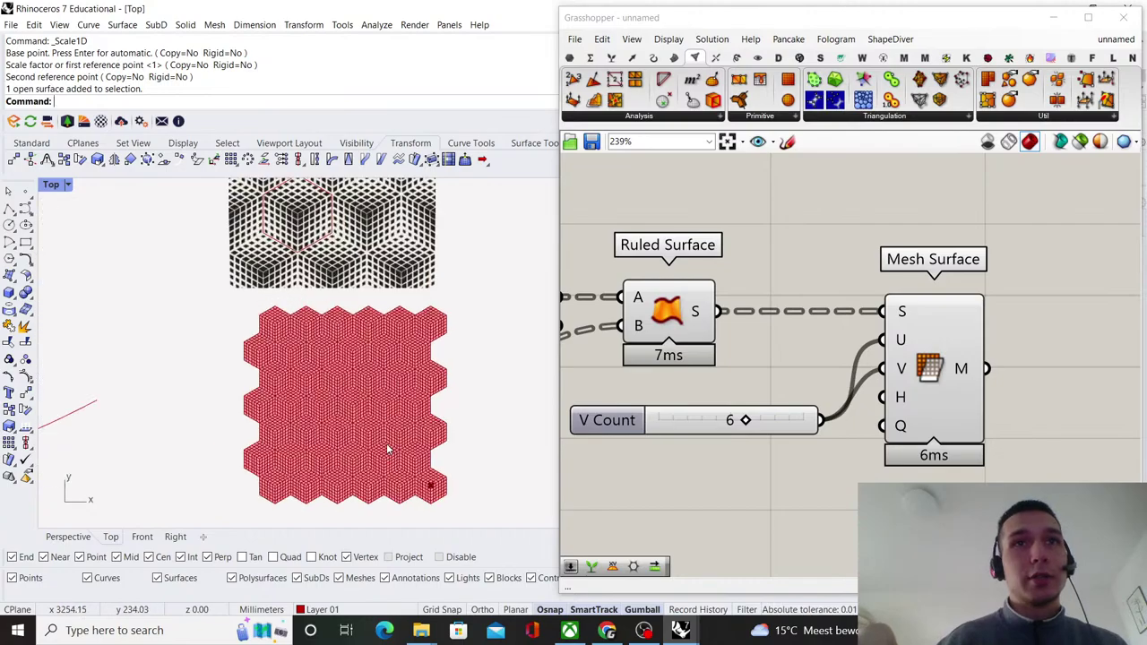
scroll(373, 404, "up", 2)
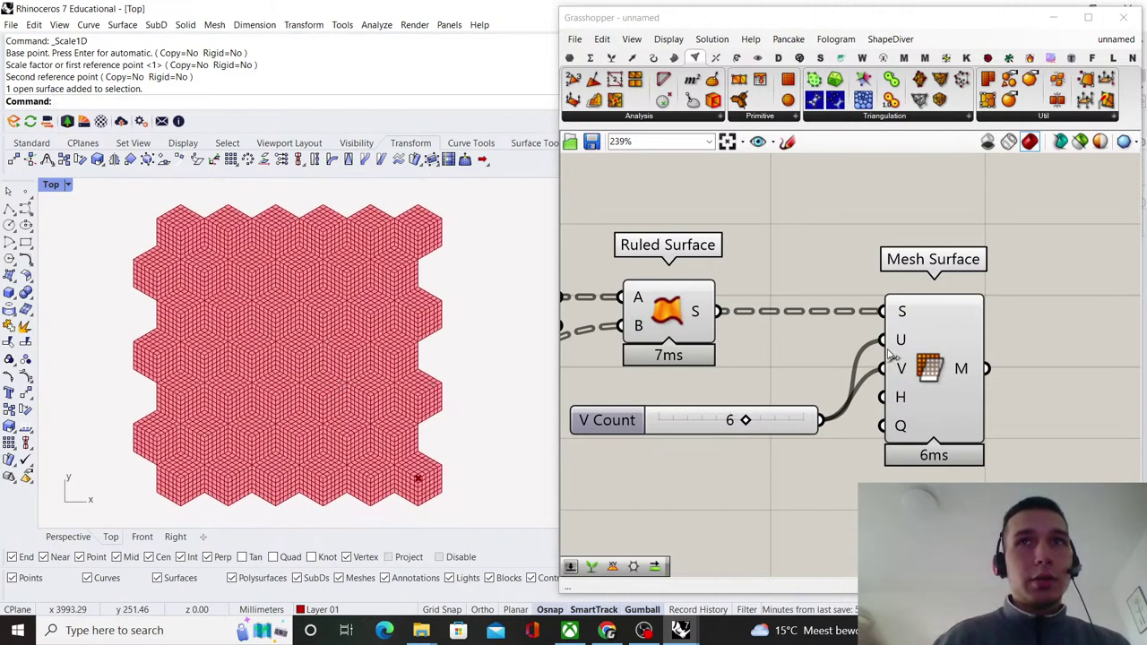
scroll(890, 356, "down", 4)
scroll(261, 471, "up", 5)
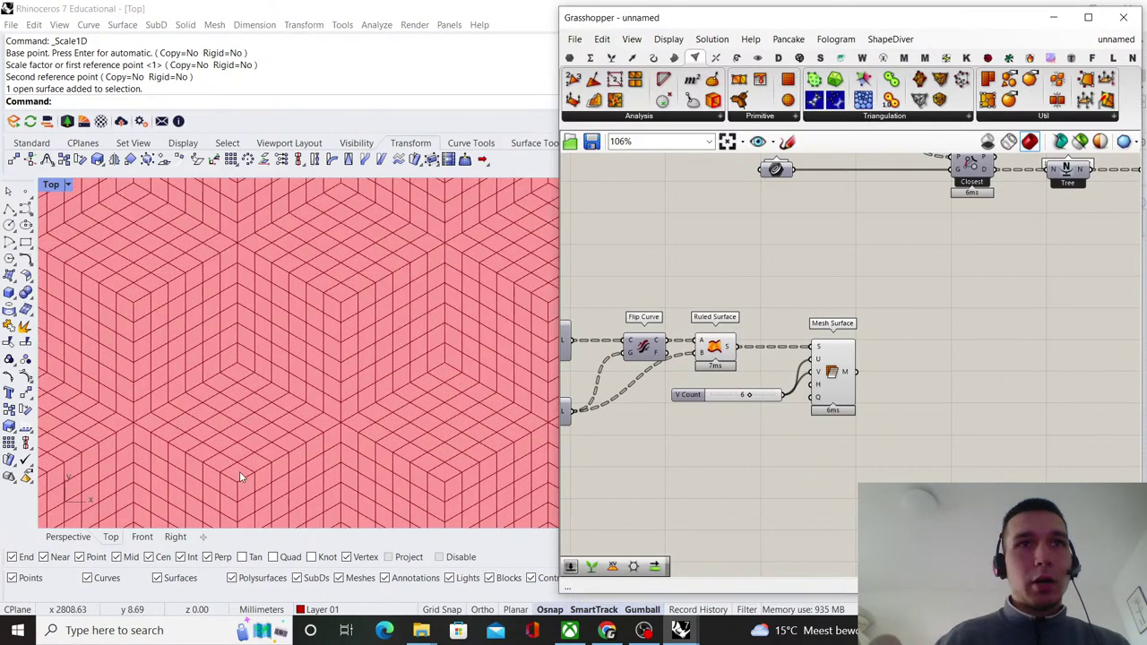
- Add a Mesh Explode component after Mesh Surface and connect Mesh Surface's M output to its M input
right_click_drag(919, 380, 860, 382)
scroll(795, 378, "up", 1)
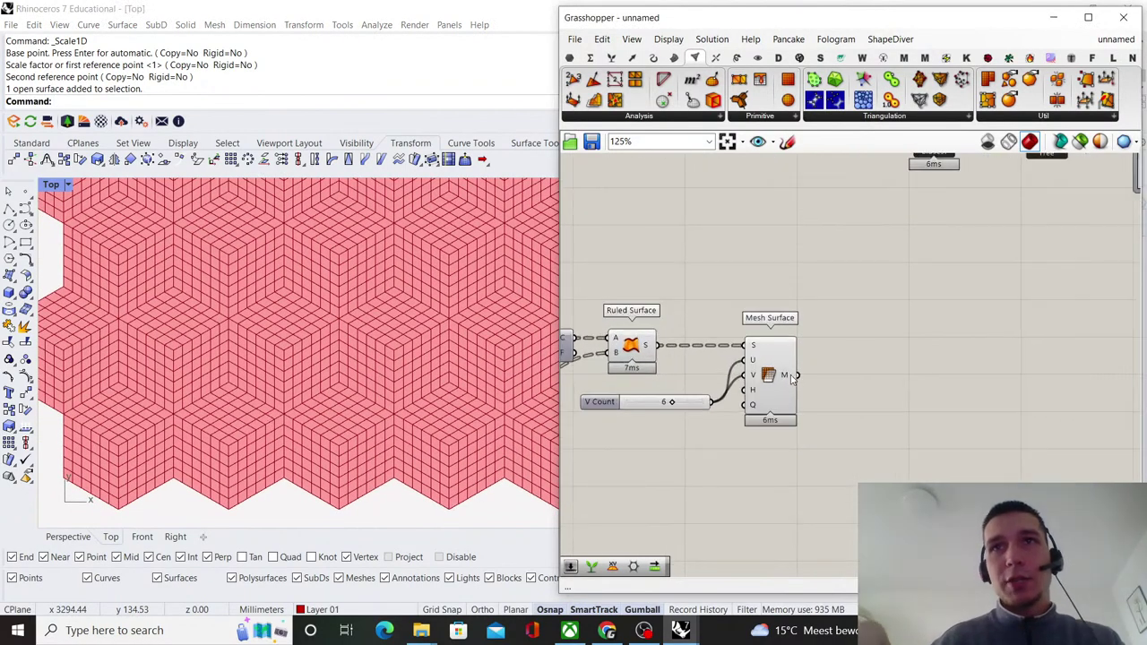
left_click(776, 384)
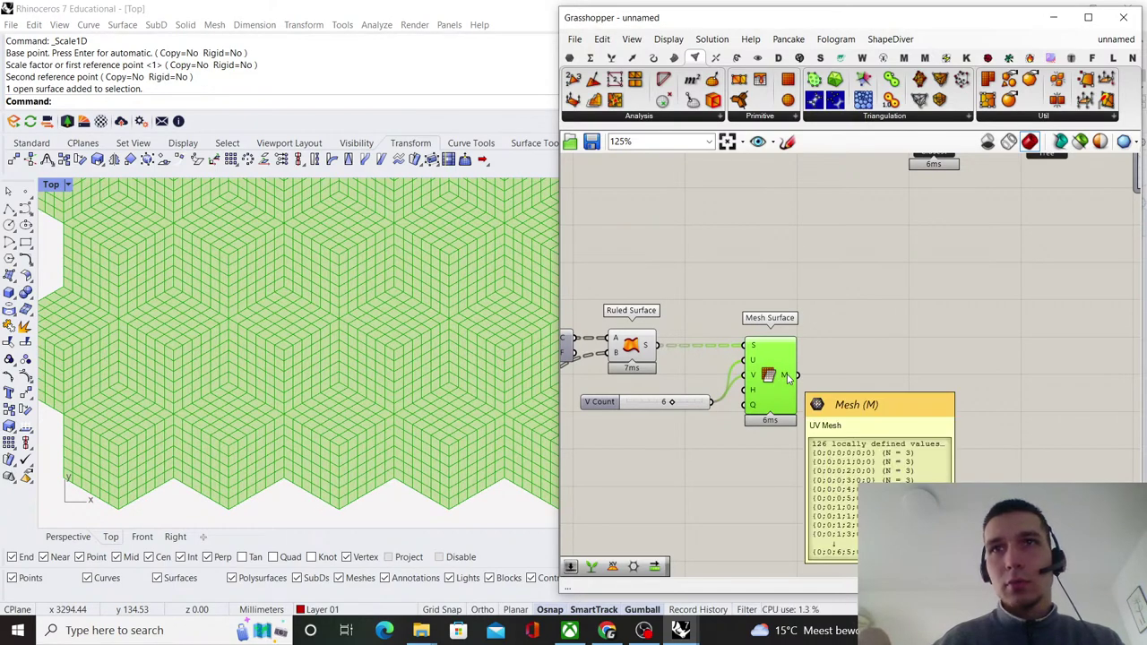
double_click(876, 360)
type("me")
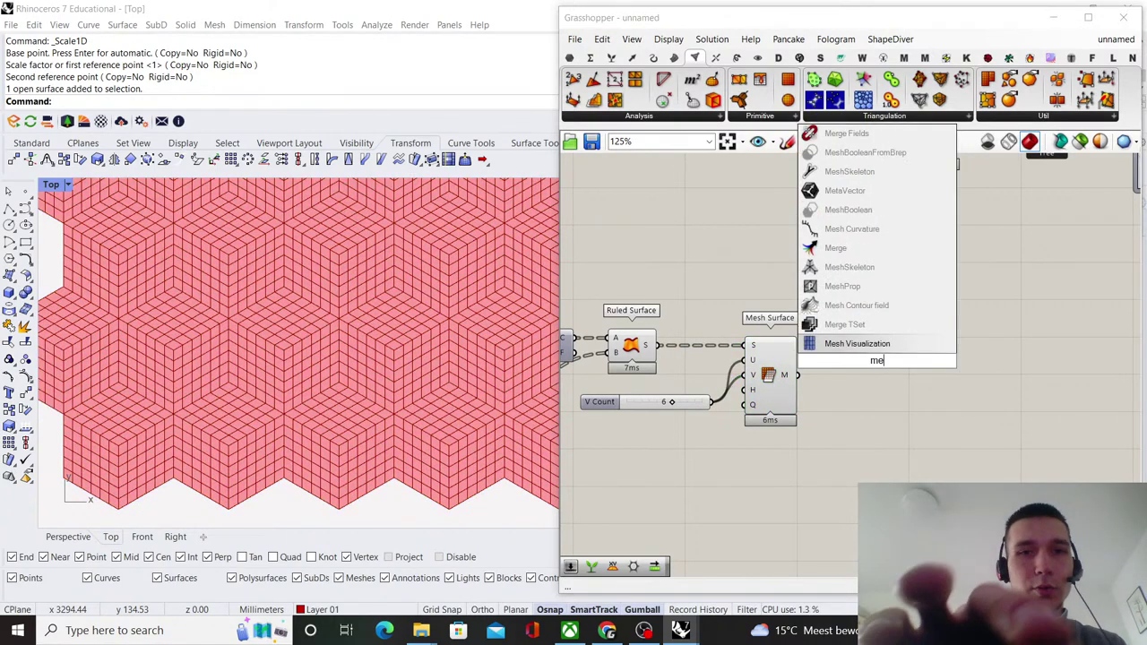
type("sh explode")
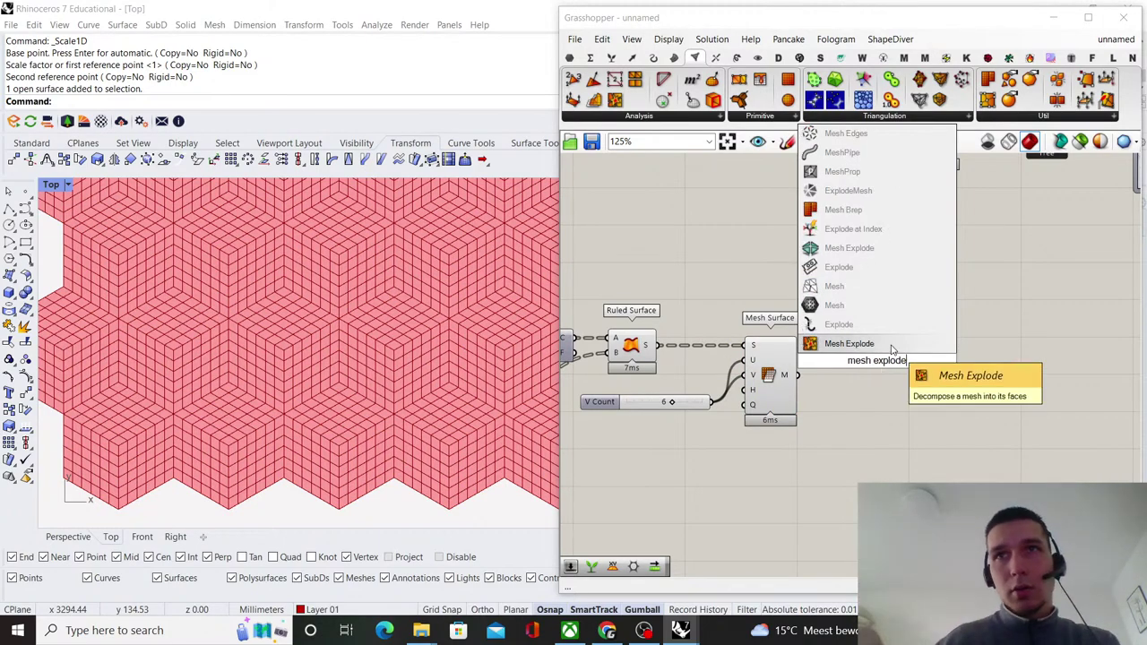
left_click(892, 345)
scroll(818, 361, "up", 2)
left_click_drag(790, 380, 898, 379)
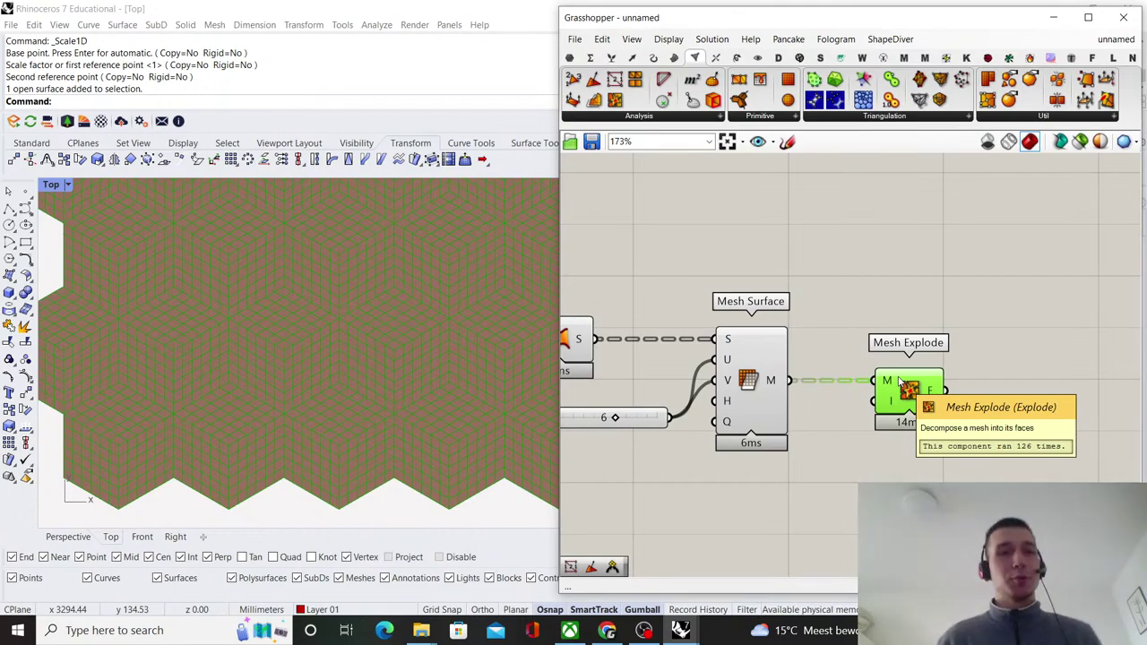
- Turn off the viewport preview of Mesh Surface
scroll(913, 363, "down", 4)
left_click_drag(872, 430, 753, 310)
right_click(752, 307)
left_click(778, 331)
left_click(866, 312)
right_click_drag(866, 312, 789, 297)
scroll(827, 360, "up", 3)
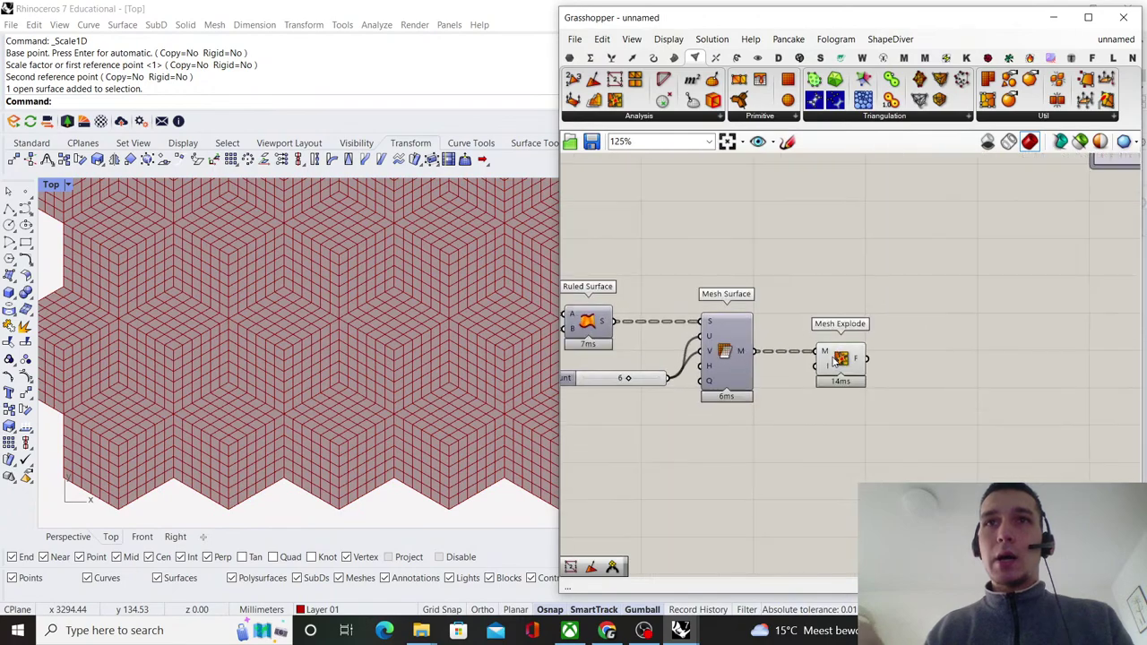
- Add a Param Viewer connected to Mesh Explode's F output and display its data as a tree diagram
left_click(835, 362)
left_click(905, 310)
right_click_drag(906, 310, 855, 318)
mouse_move(809, 370)
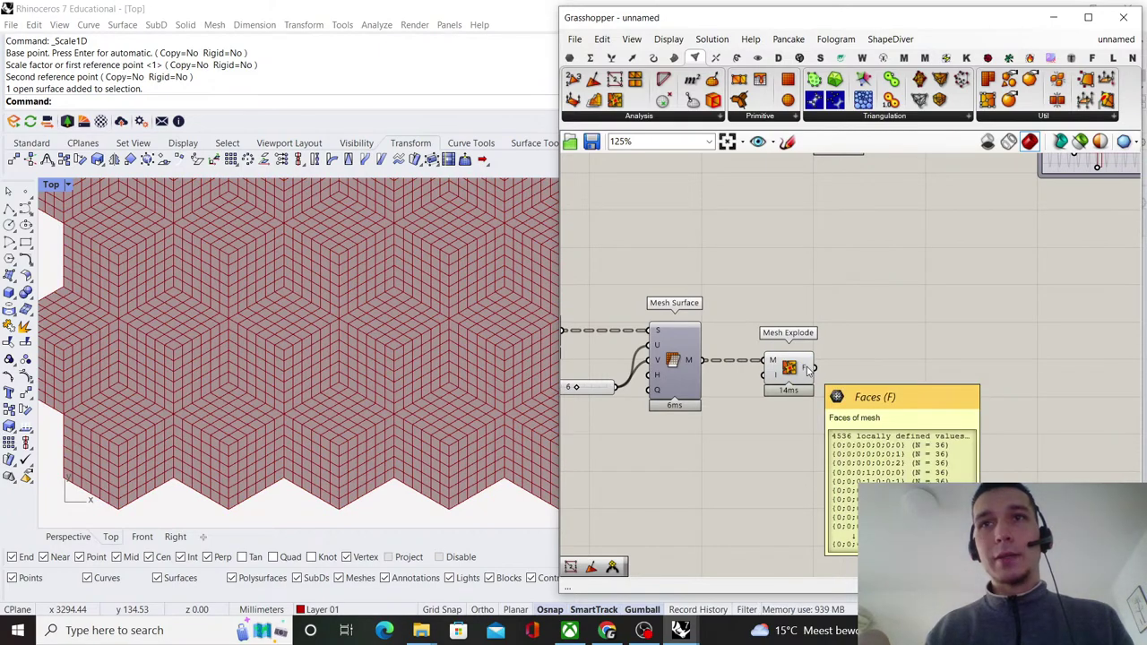
double_click(911, 374)
type("pa")
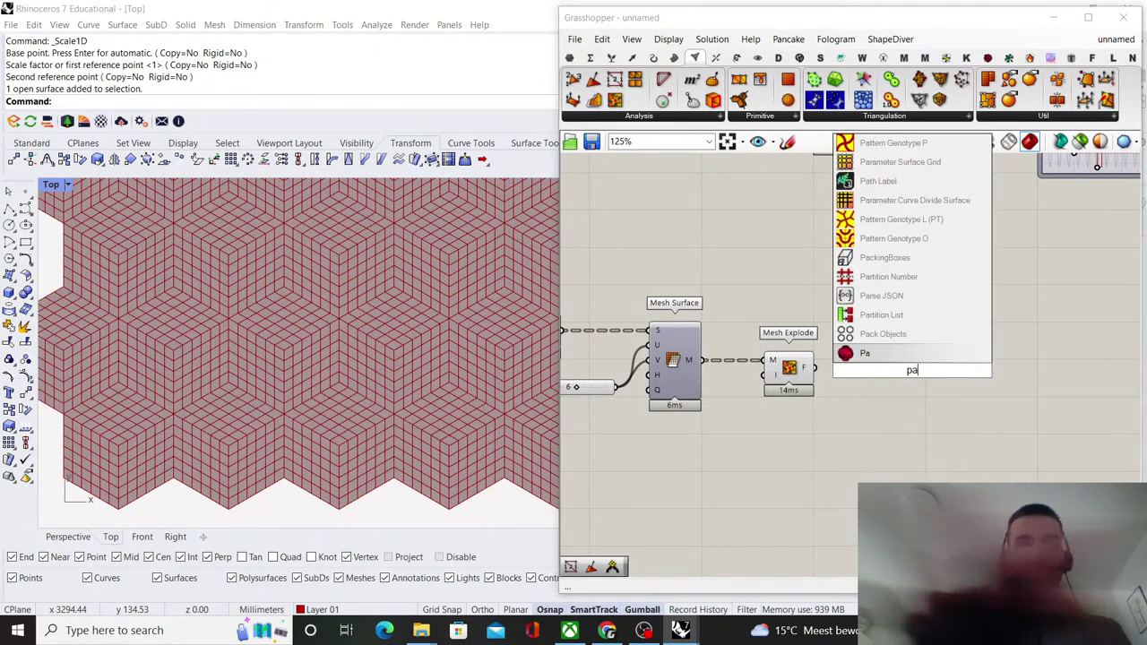
type("ram viewer")
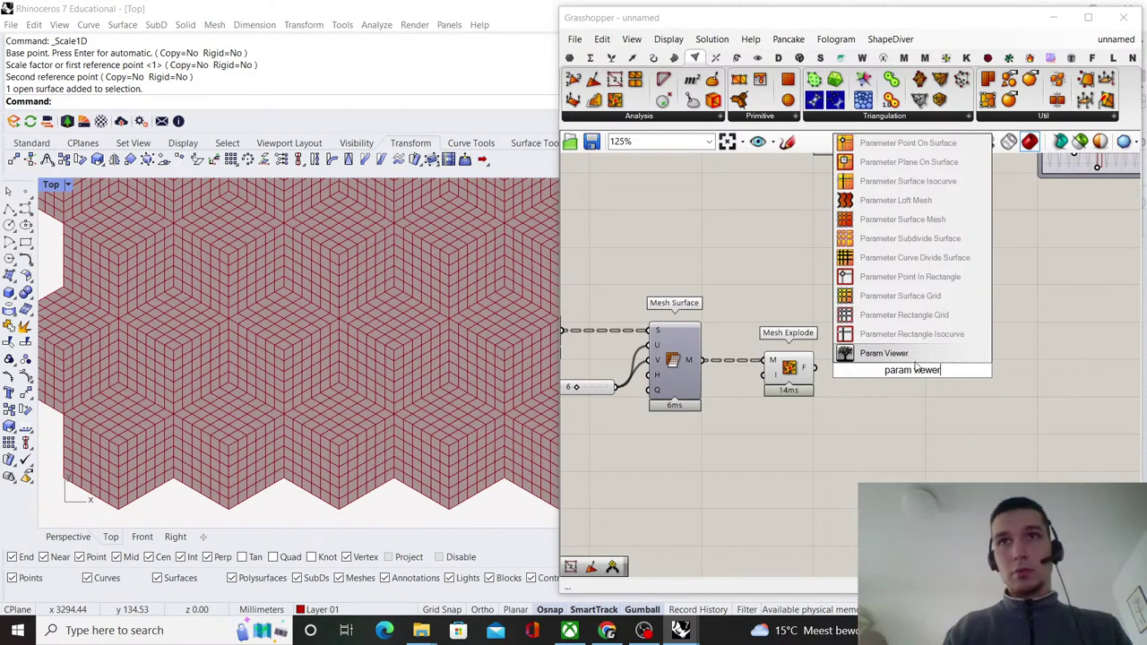
key("Return")
right_click(900, 370)
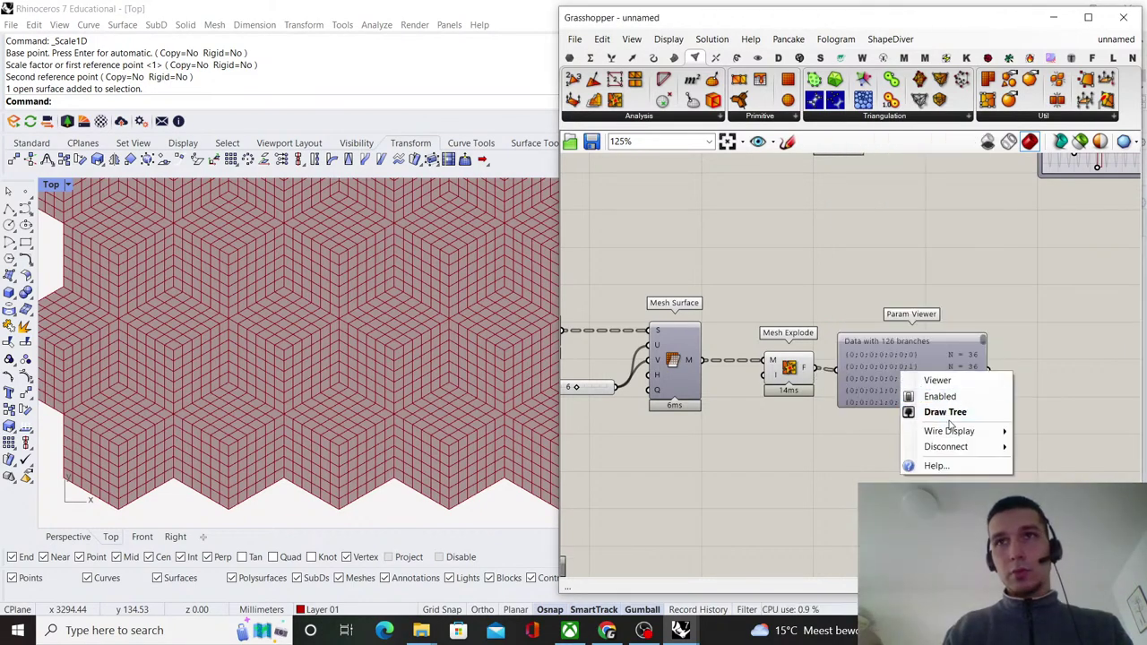
left_click(946, 413)
scroll(951, 412, "up", 4)
scroll(756, 366, "down", 2)
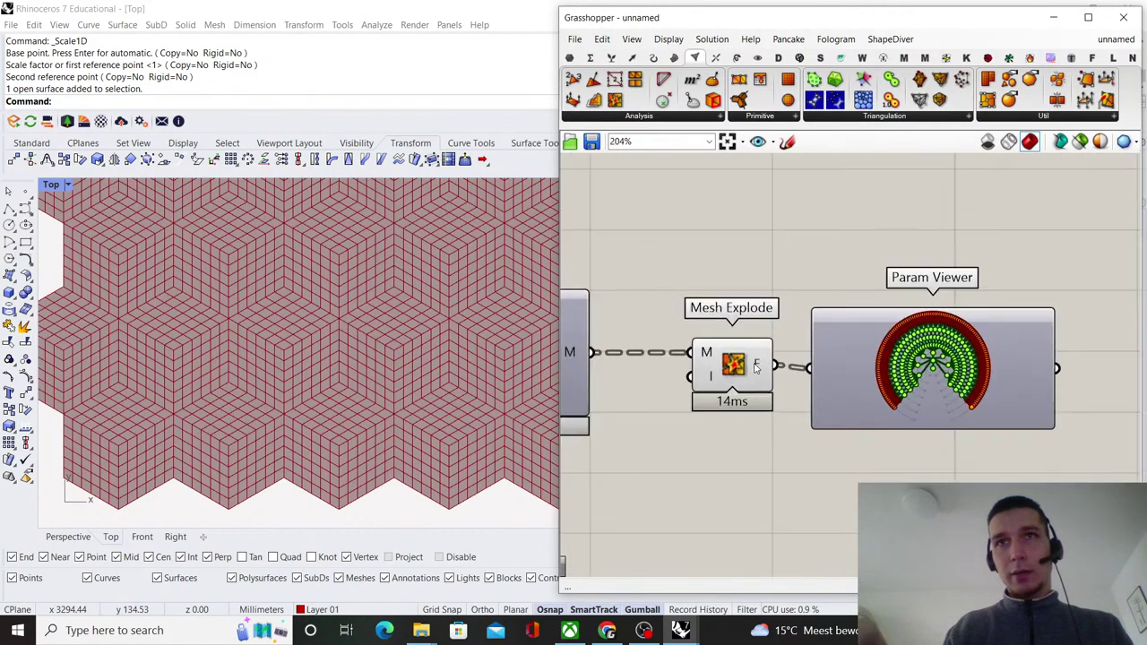
- Simplify Mesh Explode's F output and examine the resulting tree diagram in the Param Viewer
right_click(756, 366)
left_click(802, 468)
scroll(755, 395, "up", 1)
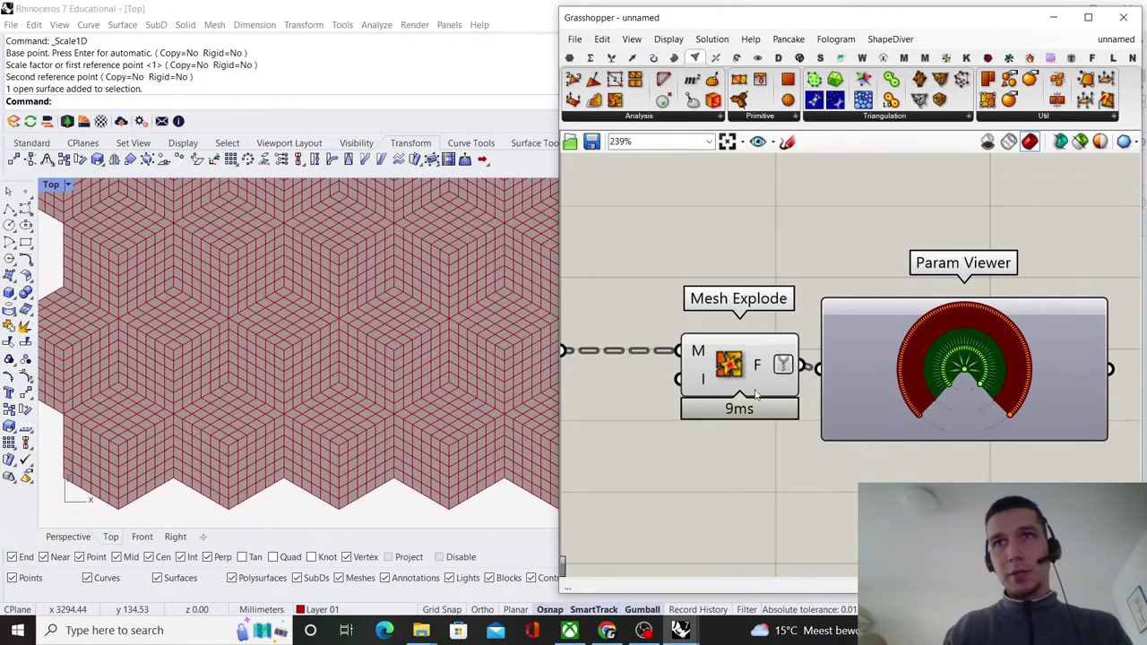
left_click_drag(740, 376, 717, 377)
left_click(760, 281)
scroll(978, 372, "up", 9)
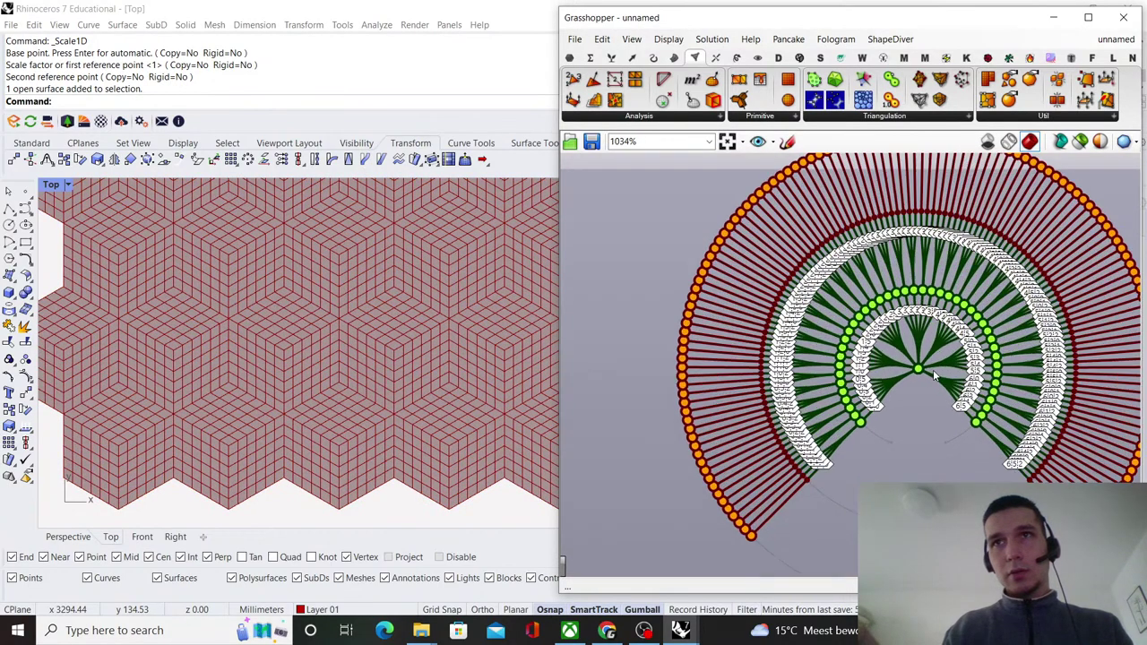
scroll(874, 358, "down", 9)
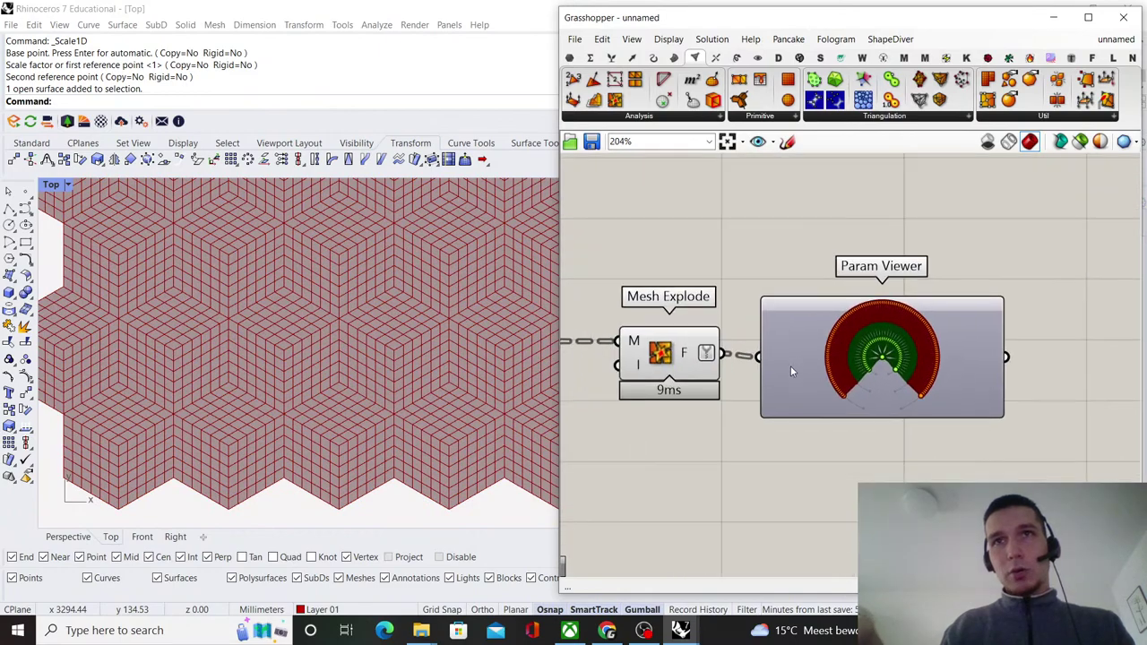
- Switch the Param Viewer from the tree diagram back to the branch list and enlarge it downwards
left_click(790, 371)
scroll(822, 353, "up", 3)
scroll(704, 328, "down", 3)
right_click(862, 358)
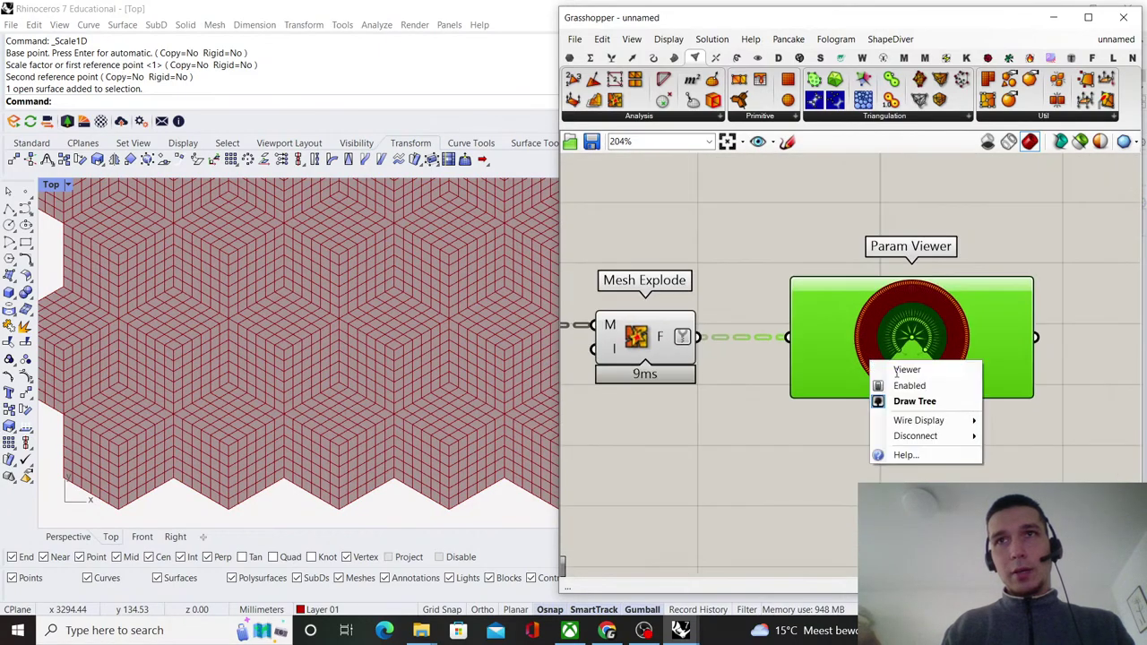
left_click(913, 402)
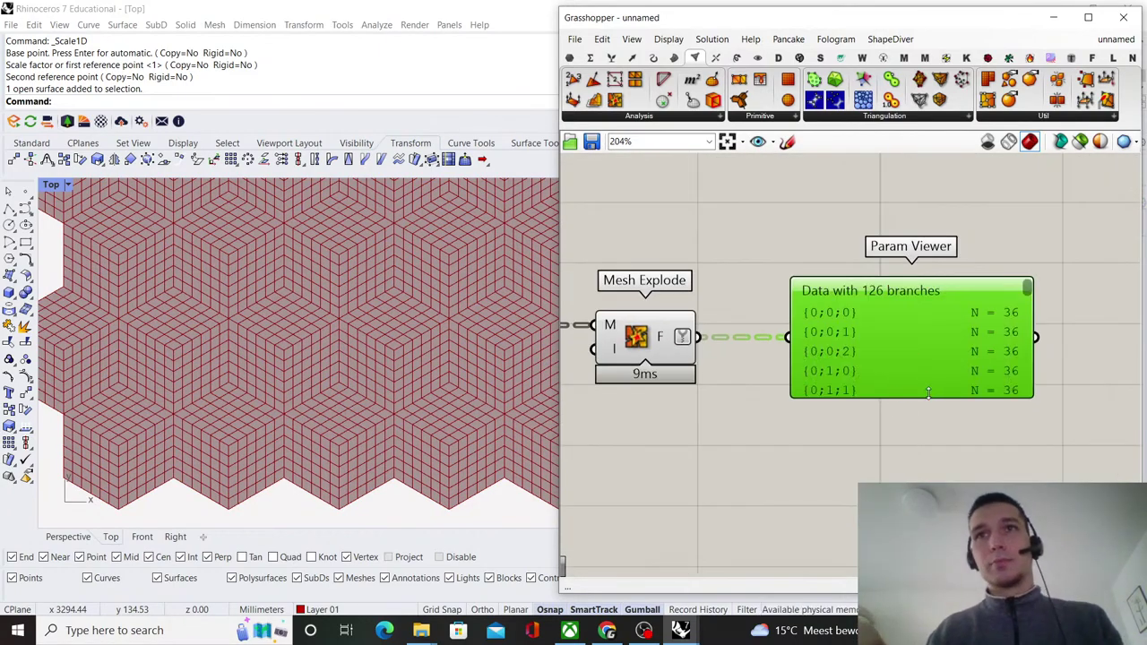
left_click_drag(928, 396, 927, 559)
- Examine how the three indices of the listed branch paths relate to the hexagon pattern's columns, hexagons and rhombus faces
scroll(778, 331, "down", 2)
scroll(770, 313, "up", 3)
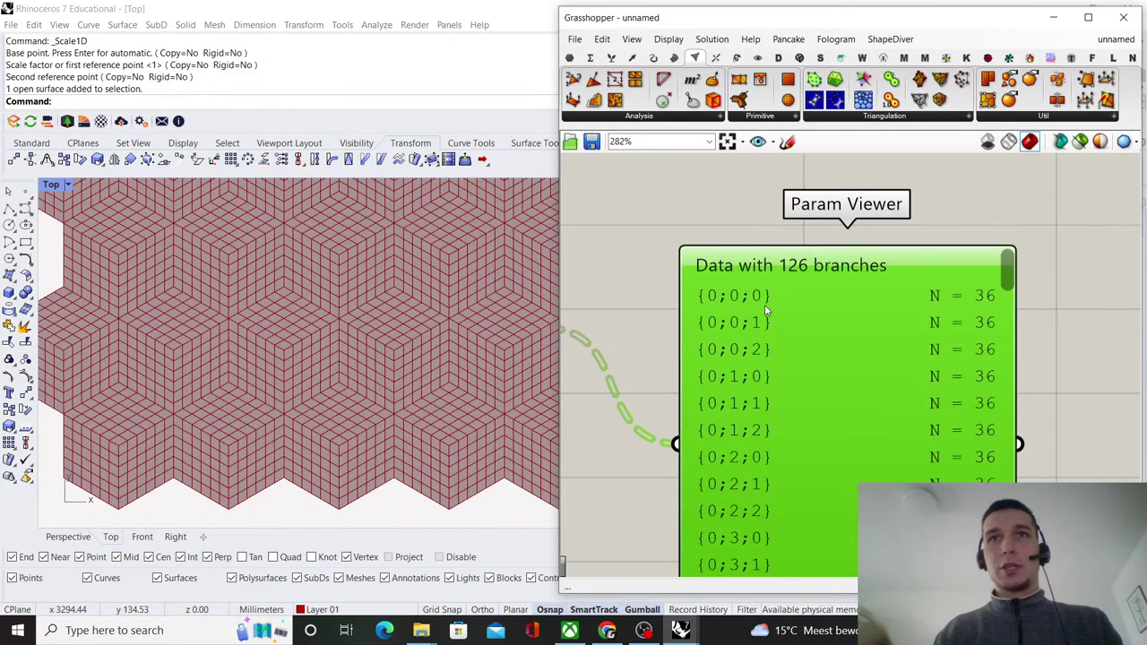
scroll(766, 318, "down", 1)
scroll(761, 314, "up", 1)
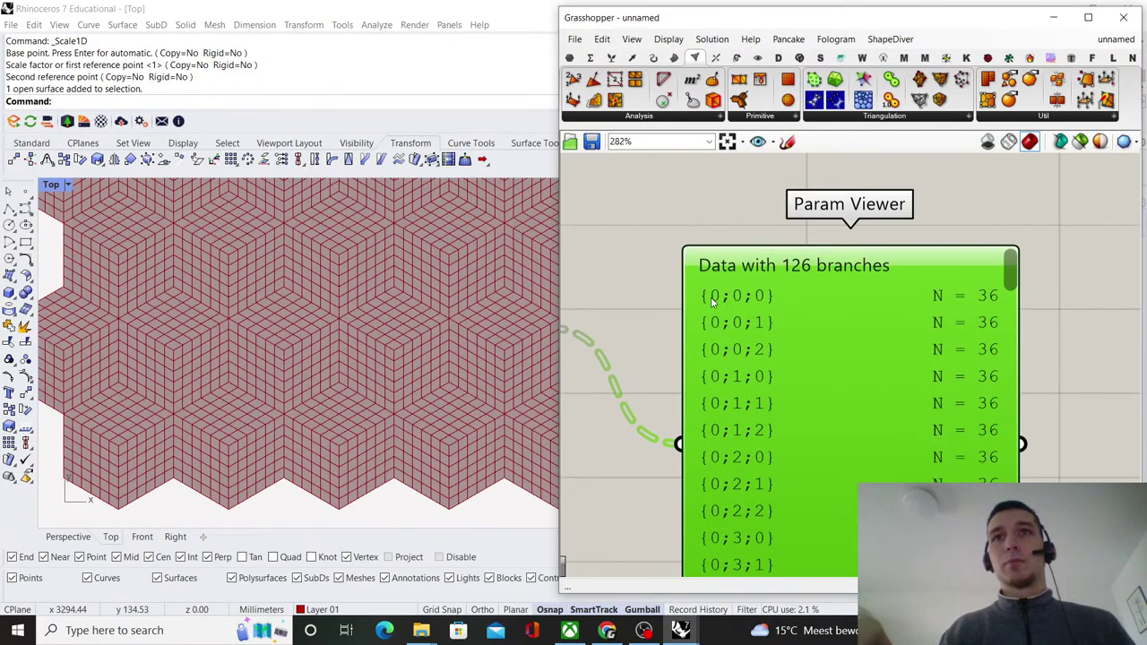
scroll(741, 308, "down", 2)
scroll(788, 300, "up", 2)
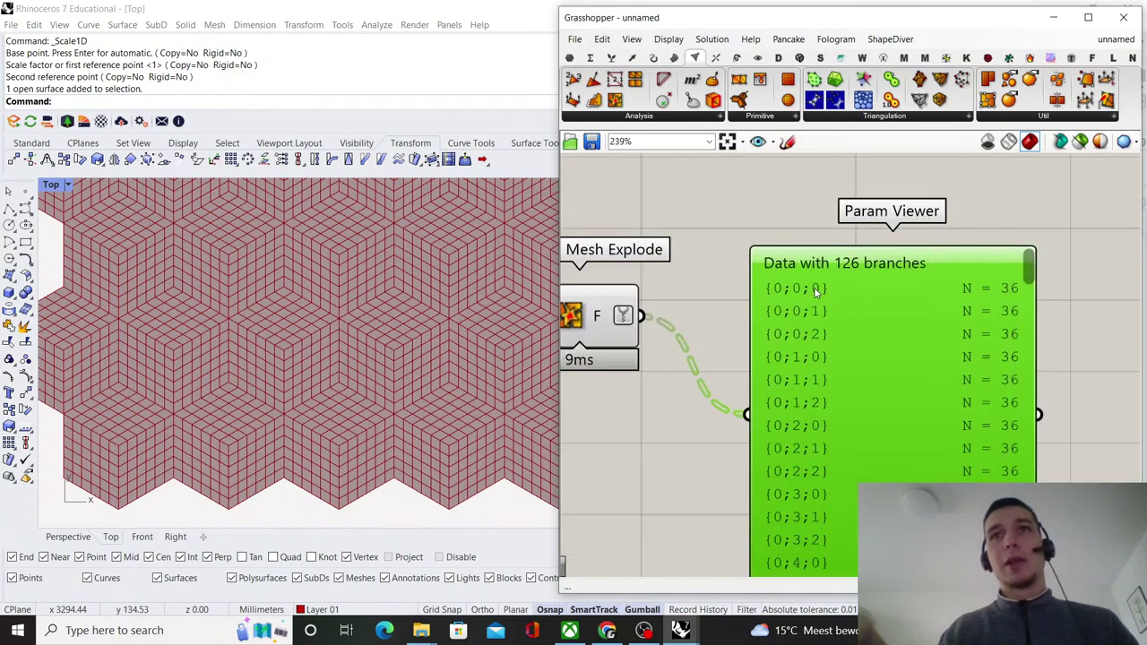
left_click_drag(1066, 262, 1037, 257)
scroll(293, 395, "down", 5)
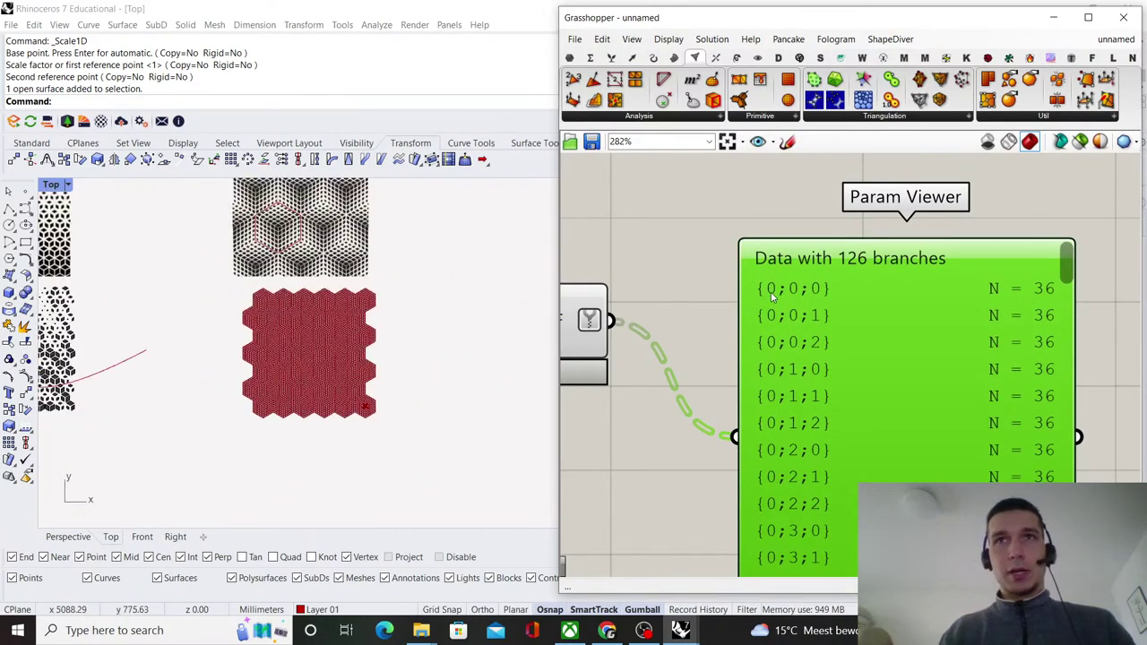
scroll(346, 398, "up", 5)
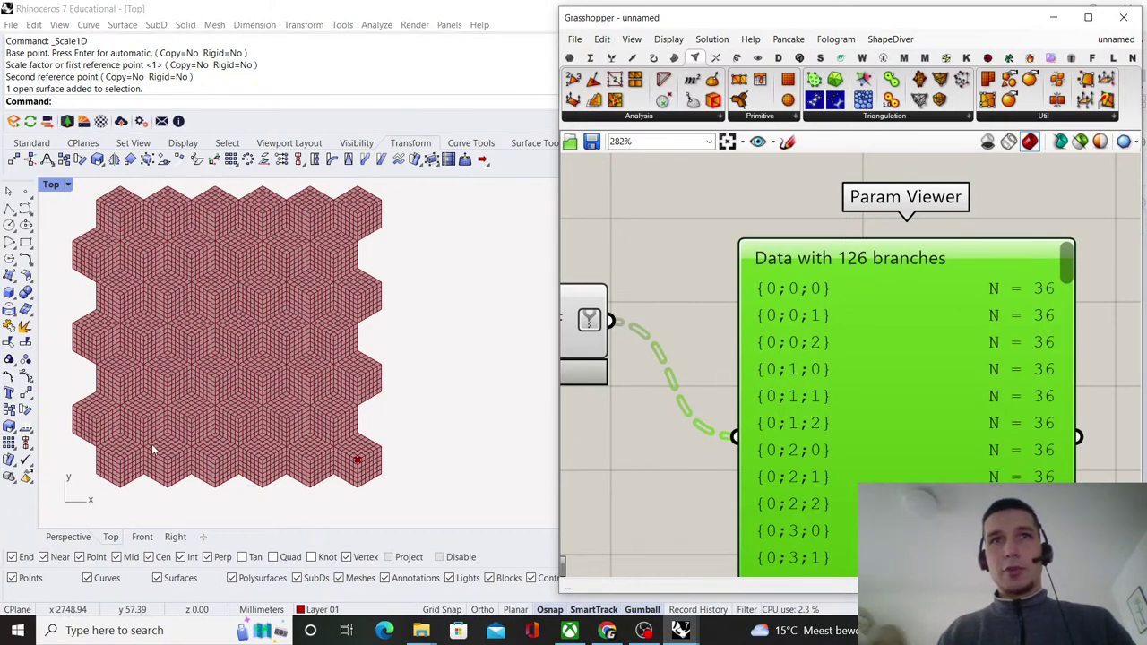
scroll(122, 473, "up", 2)
scroll(123, 473, "up", 2)
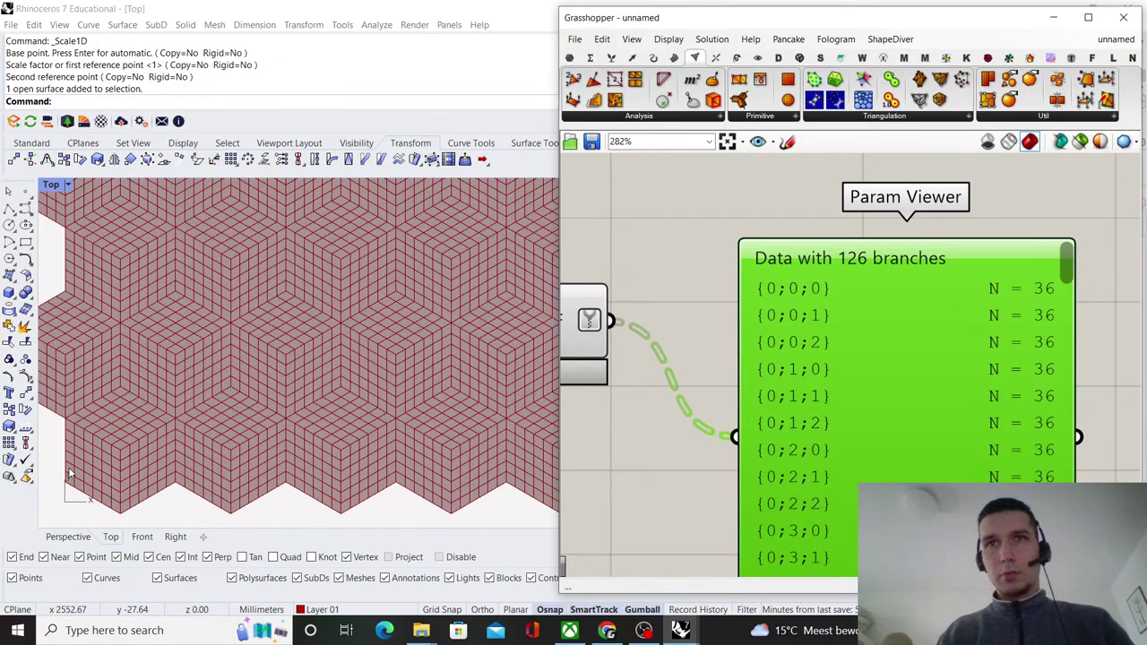
scroll(74, 462, "down", 4)
scroll(833, 380, "down", 3)
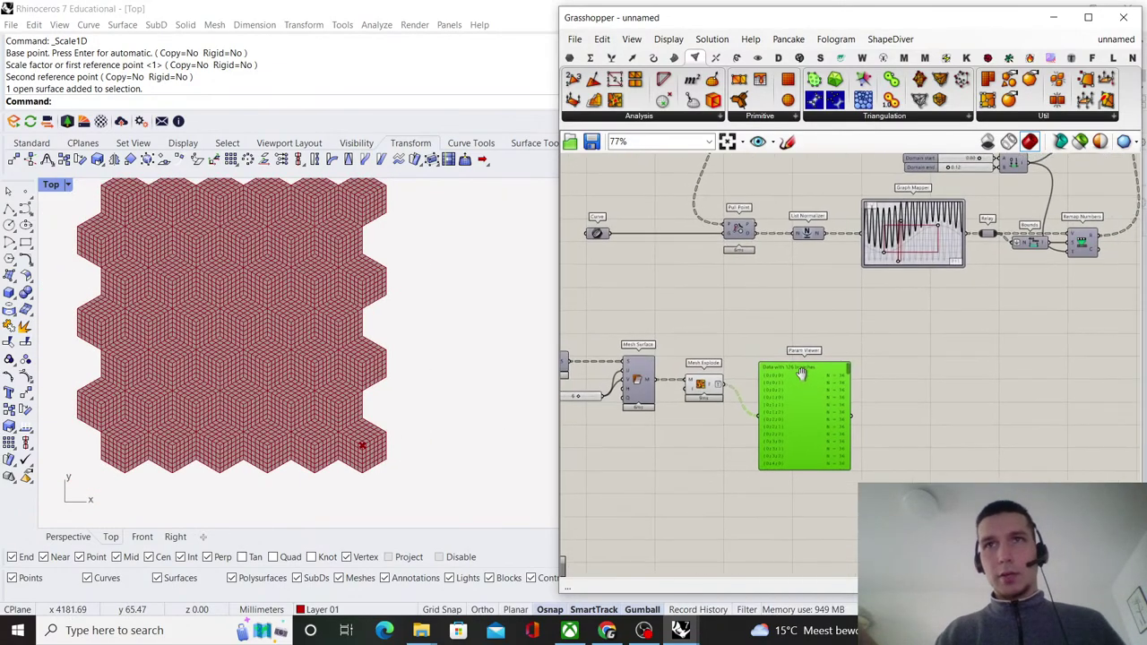
scroll(818, 389, "up", 3)
right_click_drag(867, 326, 950, 245)
left_click_drag(1003, 244, 1012, 202)
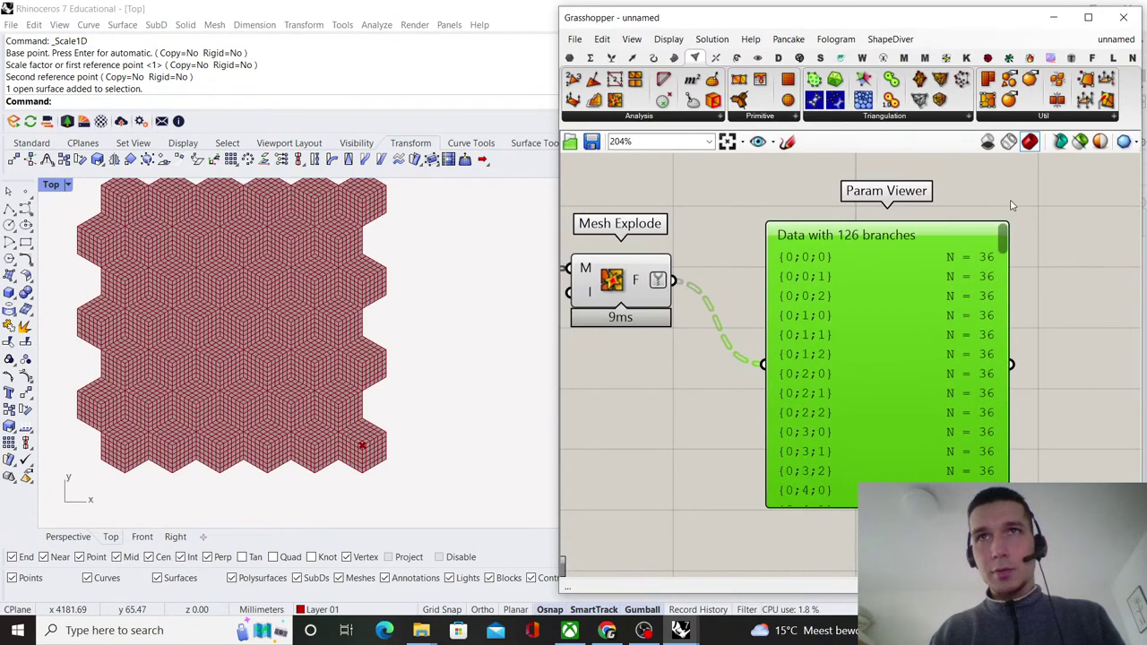
- Add a Split Tree component and place it below the Param Viewer
scroll(772, 320, "down", 3)
right_click_drag(758, 319, 836, 326)
double_click(808, 422)
type("s")
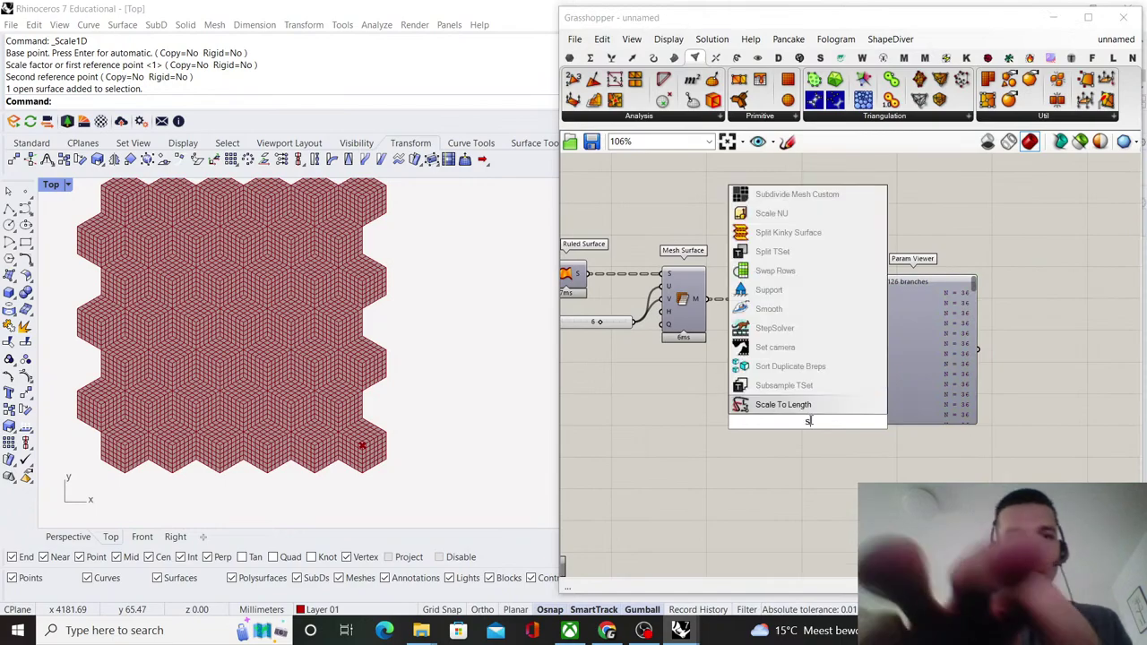
type("plit tree")
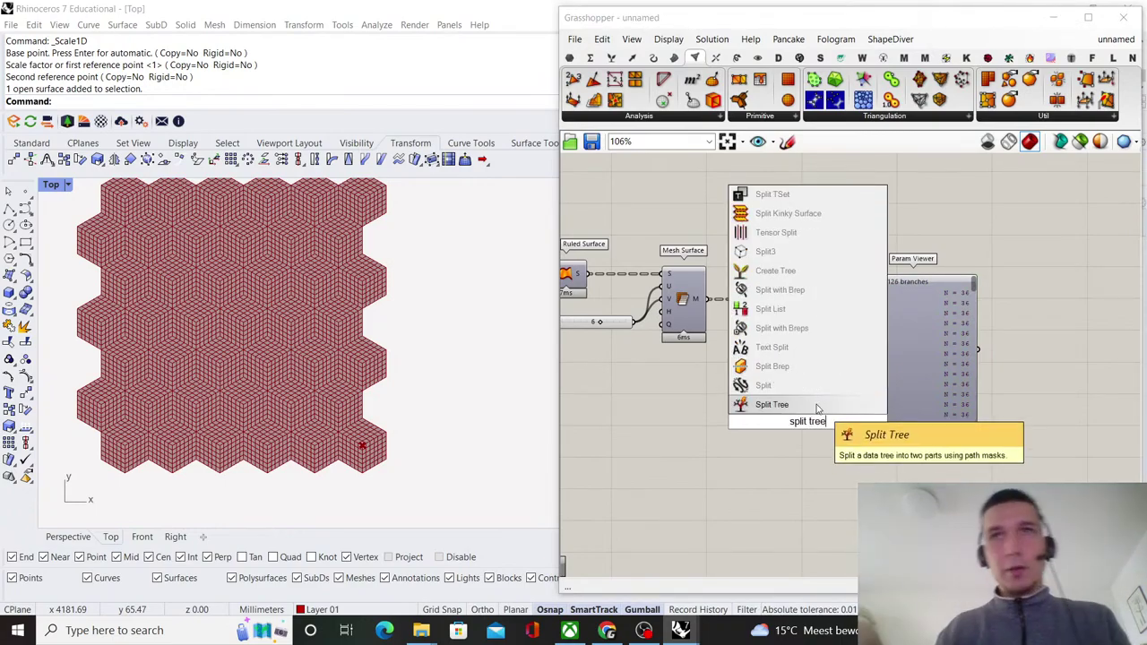
left_click(817, 405)
left_click_drag(808, 422, 838, 460)
left_click(803, 428)
right_click_drag(803, 428, 773, 417)
left_click_drag(809, 448, 862, 479)
left_click(828, 449)
right_click_drag(828, 450, 802, 450)
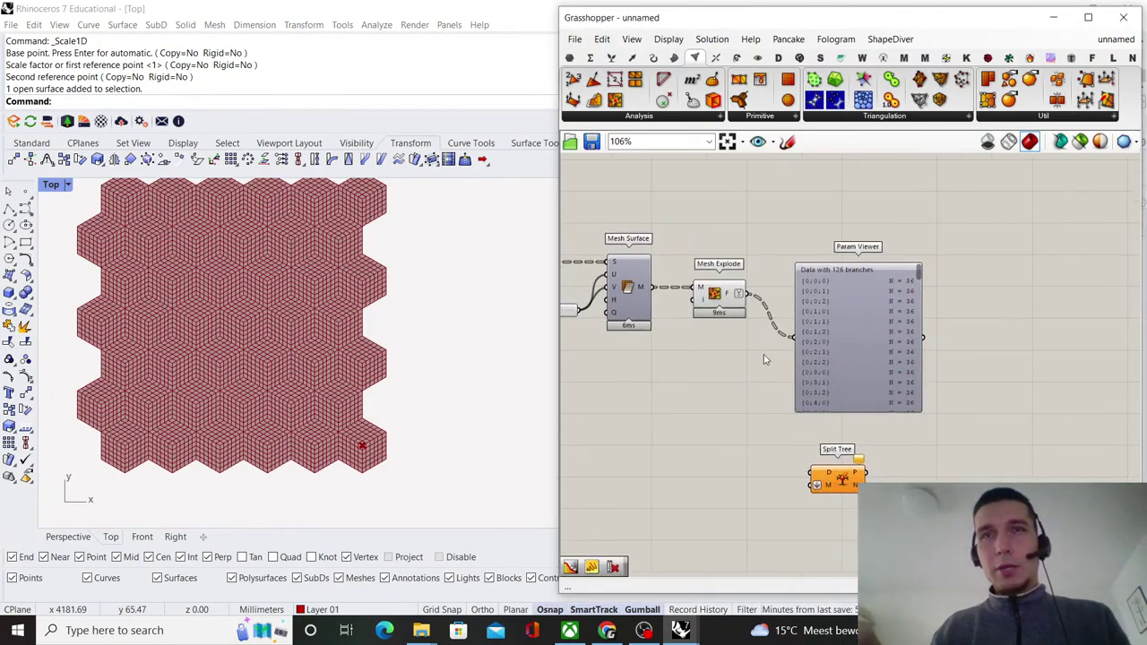
- Shift the Param Viewer aside and connect Mesh Explode's F output to Split Tree's D input, routing the wire through a relay
scroll(764, 354, "up", 1)
left_click(929, 314)
left_click_drag(926, 309, 962, 292)
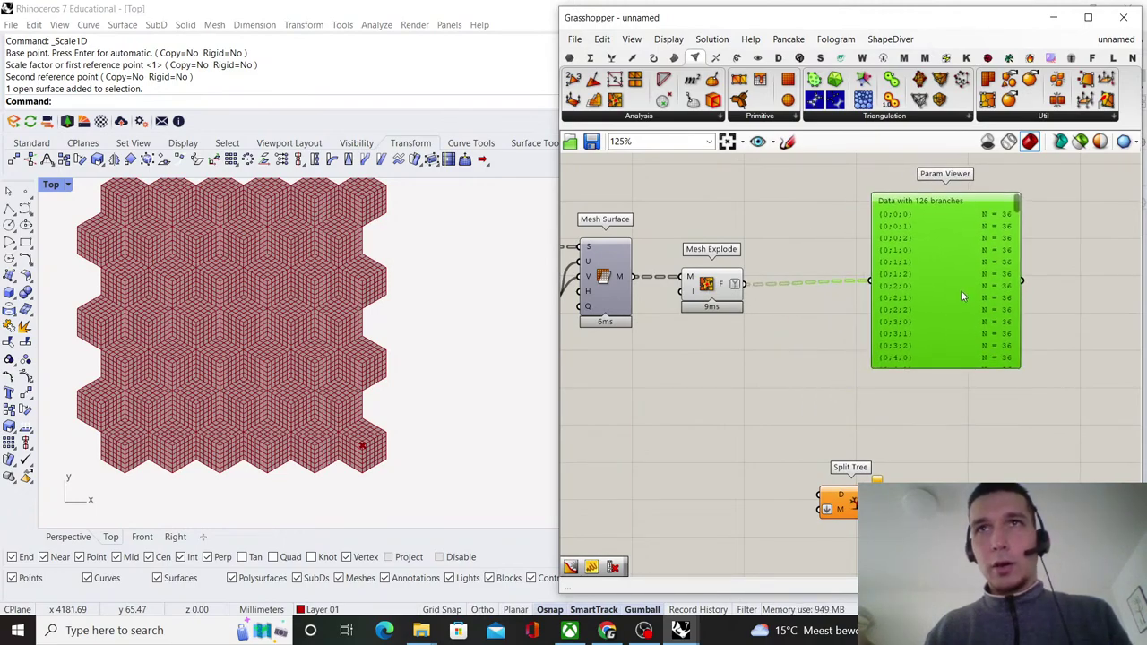
left_click(843, 309)
left_click_drag(800, 354, 819, 495)
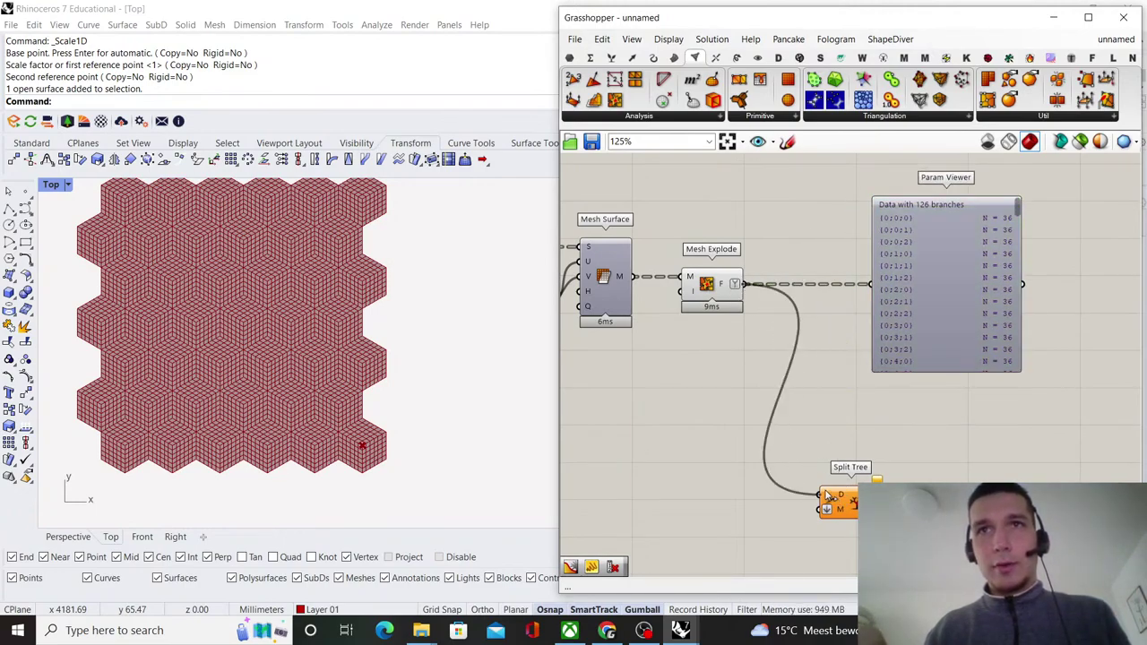
double_click(753, 476)
left_click_drag(753, 477, 686, 495)
left_click(741, 457)
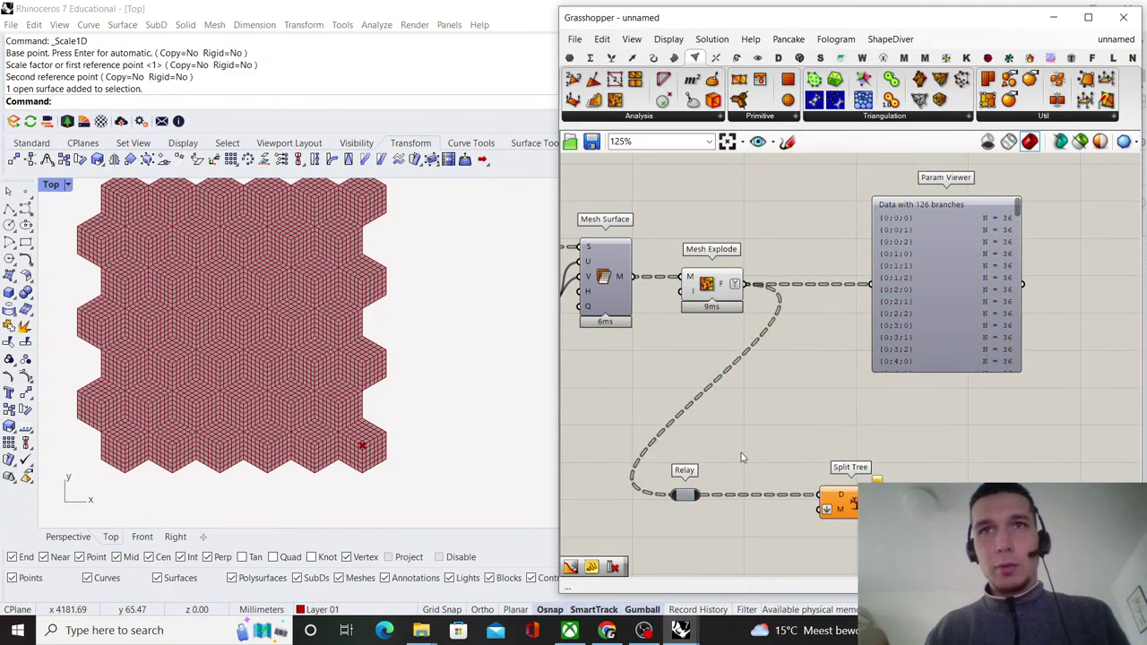
double_click(740, 457)
type("tree ")
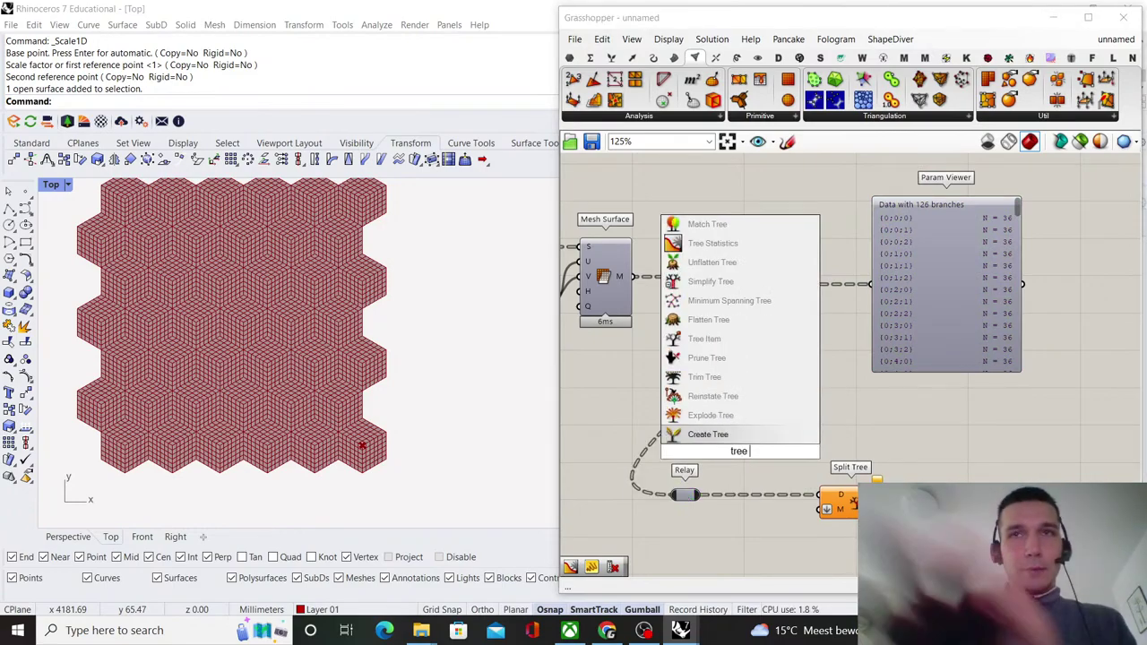
type("stat")
key("Return")
right_click_drag(740, 456, 735, 405)
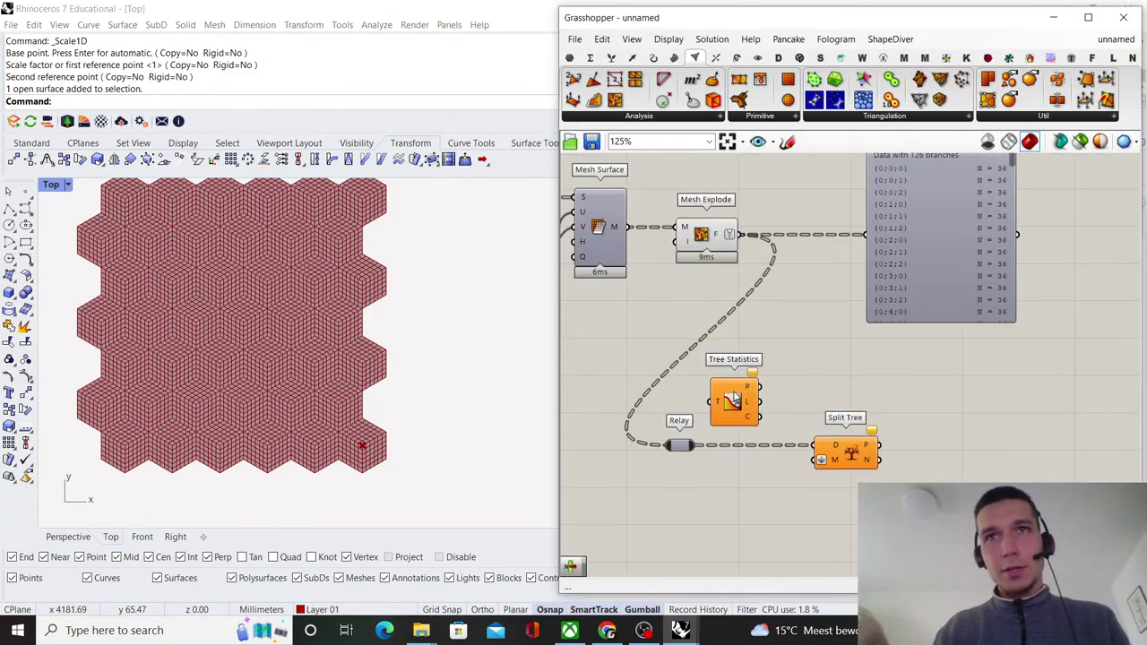
left_click_drag(735, 405, 734, 515)
left_click_drag(738, 413, 730, 395)
scroll(768, 471, "up", 2)
left_click_drag(669, 438, 686, 530)
right_click_drag(884, 487, 828, 457)
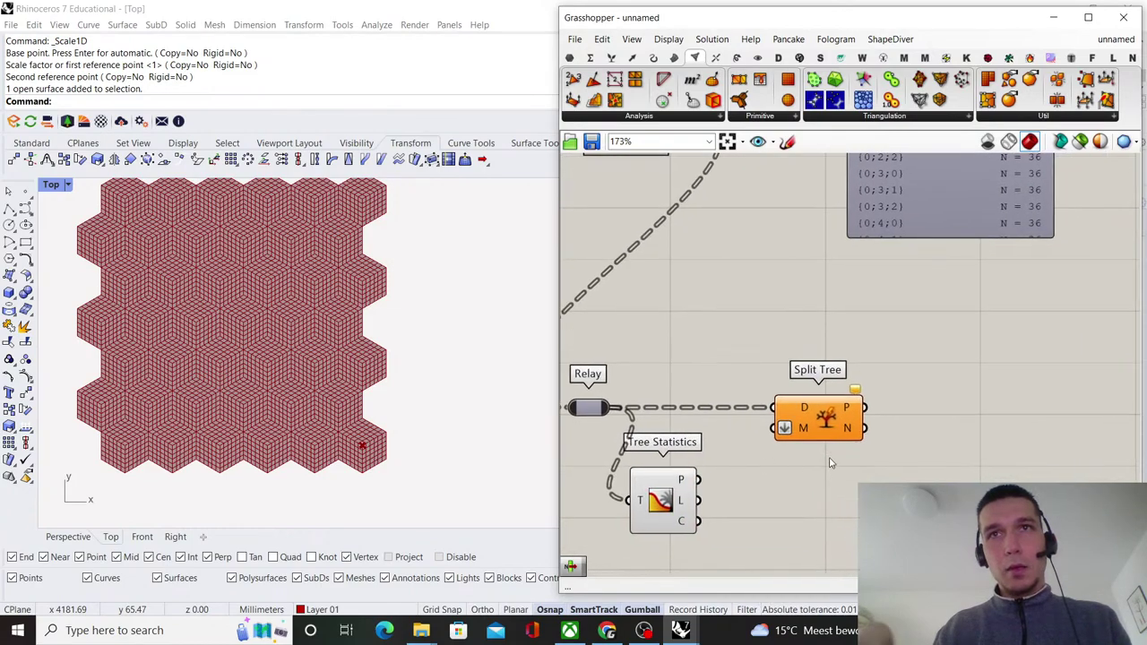
left_click_drag(821, 421, 907, 421)
left_click(831, 386)
mouse_move(683, 481)
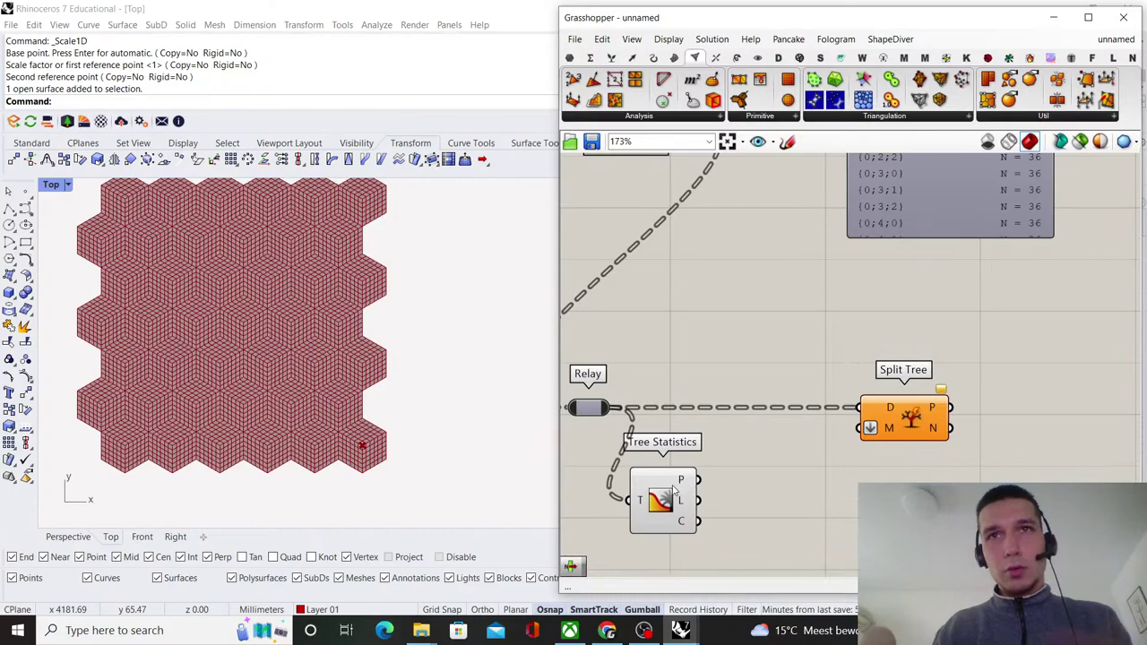
left_click(663, 502)
key("Delete")
- Create a panel containing the mask {0;*;*}, connect it to Split Tree's M input, and highlight the component's output in the viewport
double_click(704, 474)
type("//")
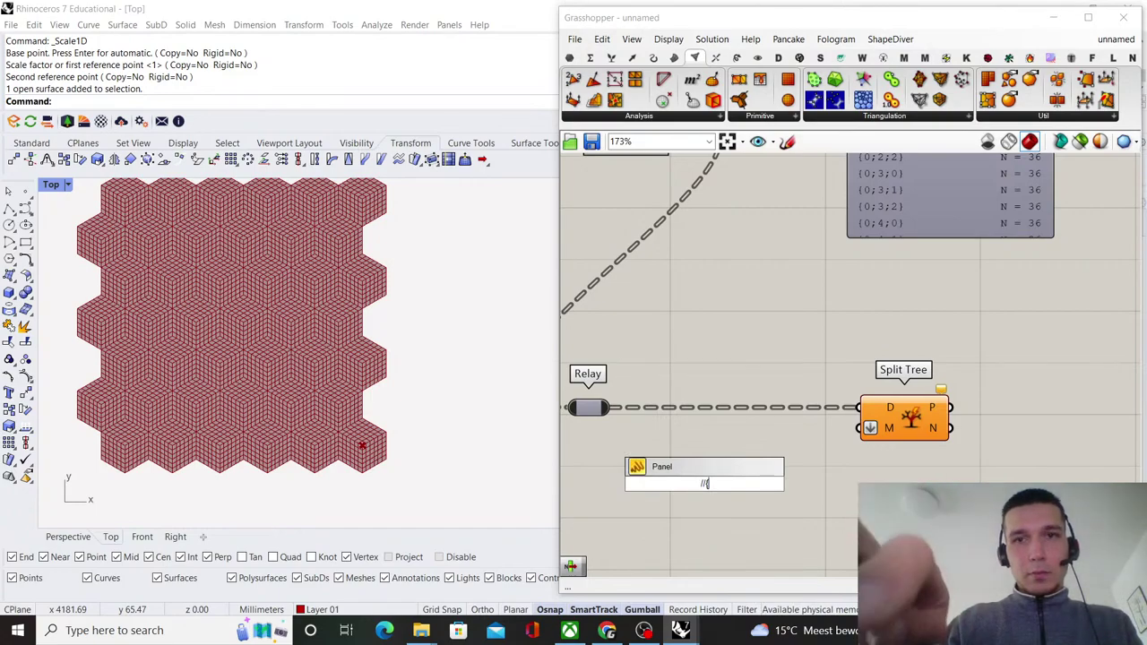
type("{0;")
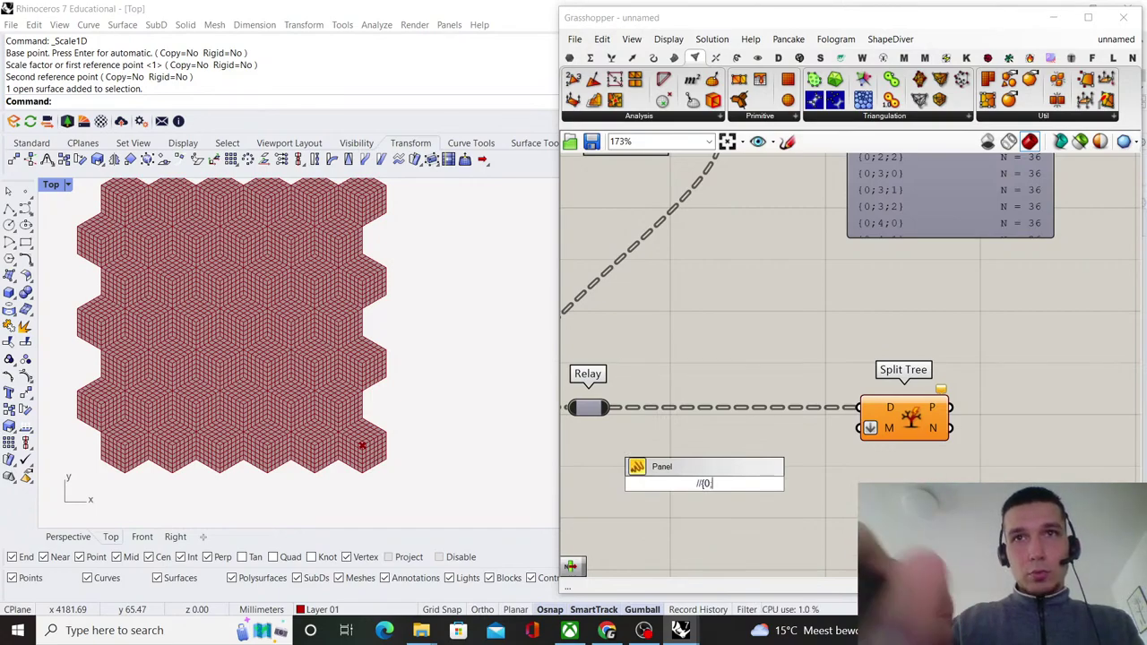
type("*;*")
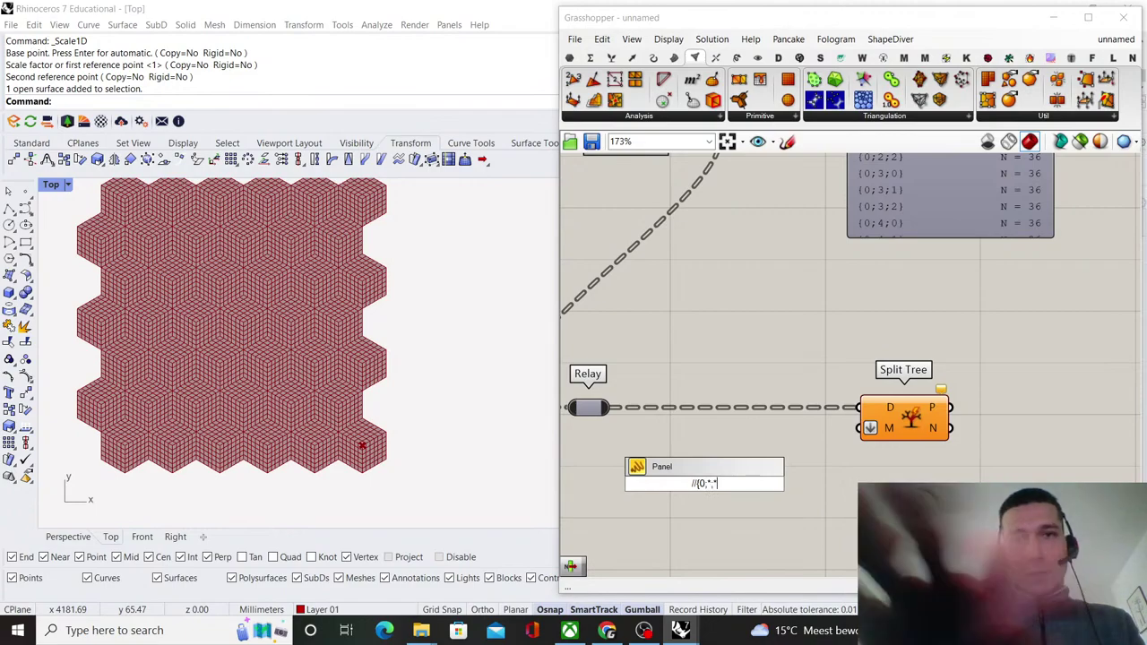
type("}")
key("Return")
scroll(705, 495, "up", 2)
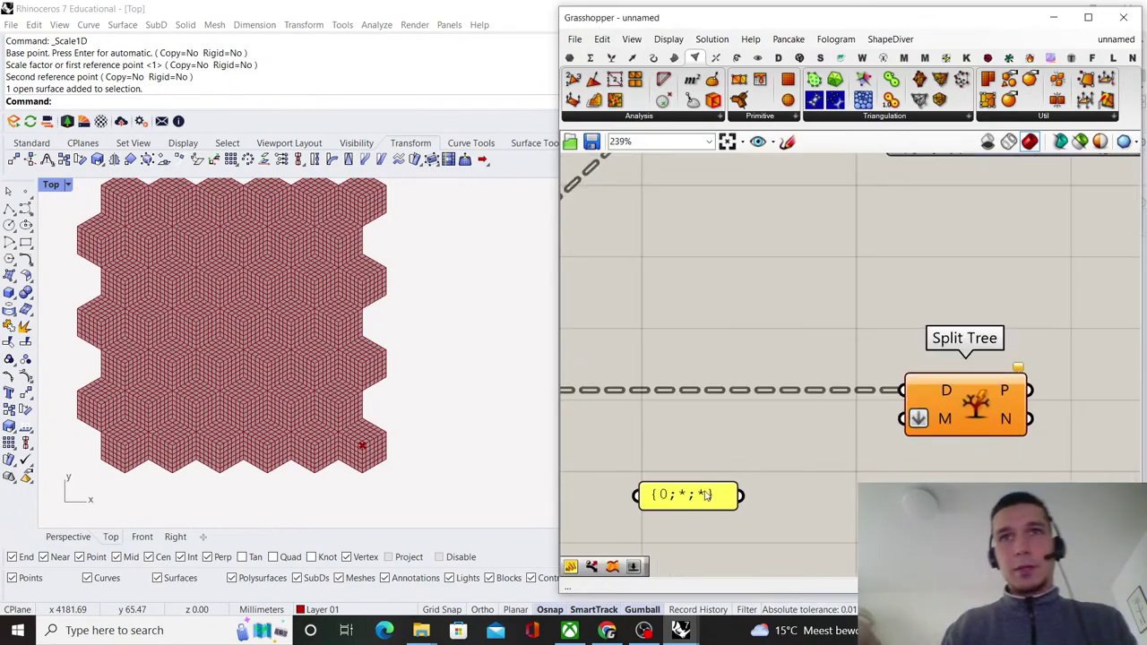
left_click_drag(744, 498, 902, 418)
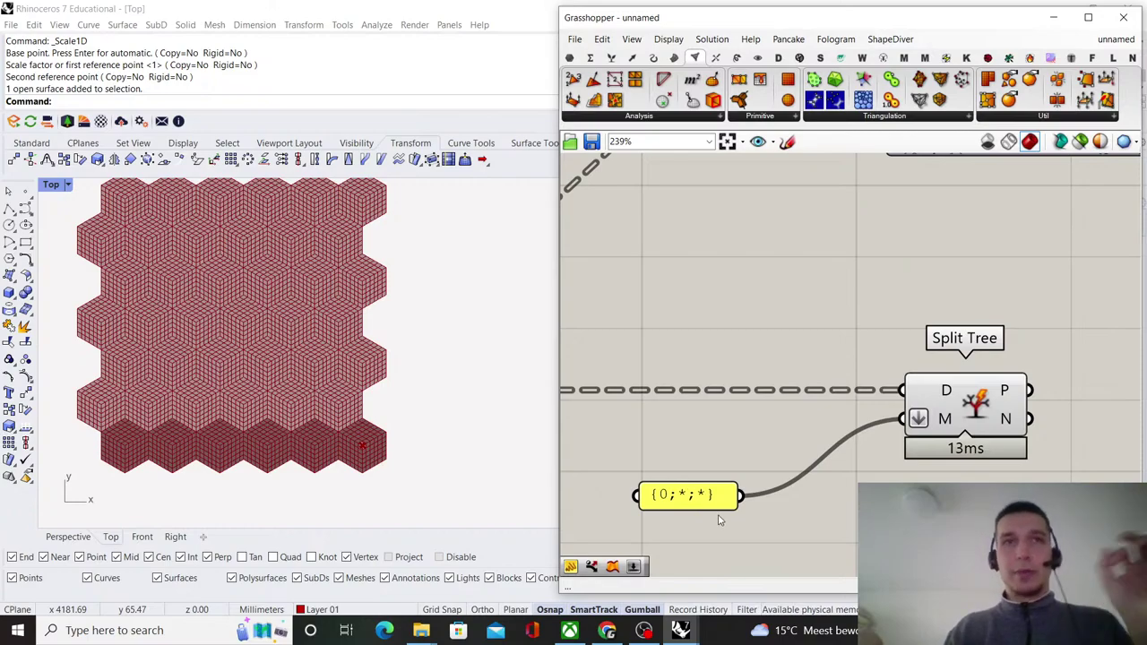
right_click_drag(921, 401, 843, 430)
left_click(862, 433)
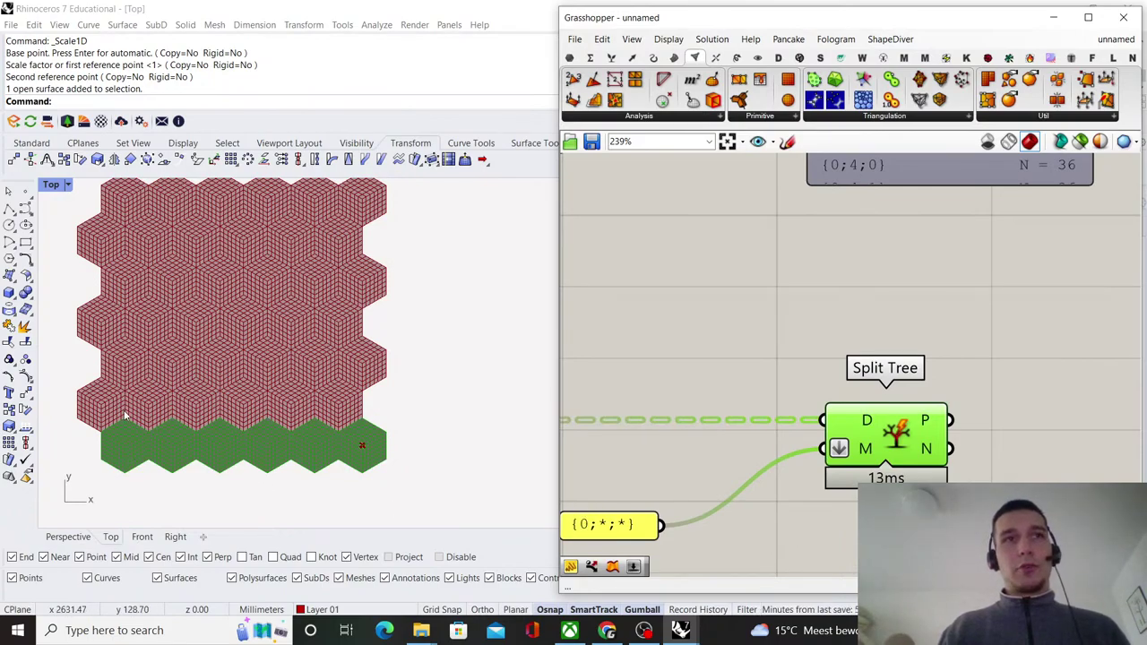
- Change the mask panel's text to {*;0;*} to filter by the second path index
scroll(643, 478, "down", 2)
right_click_drag(643, 475, 748, 455)
scroll(730, 470, "up", 3)
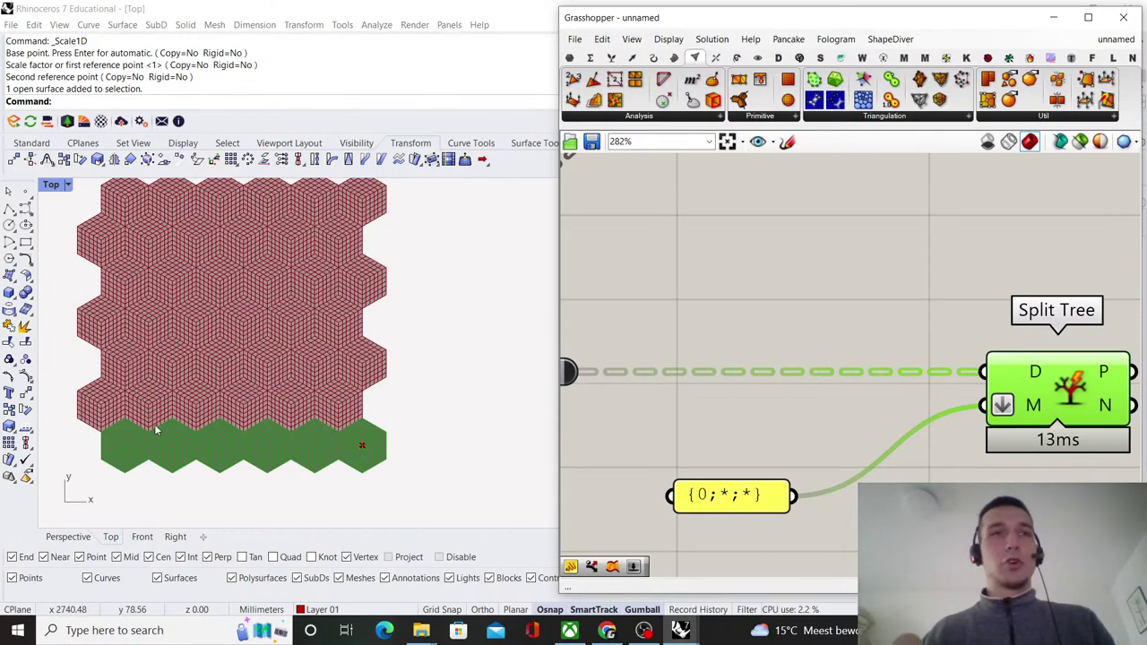
scroll(763, 409, "up", 4)
double_click(801, 404)
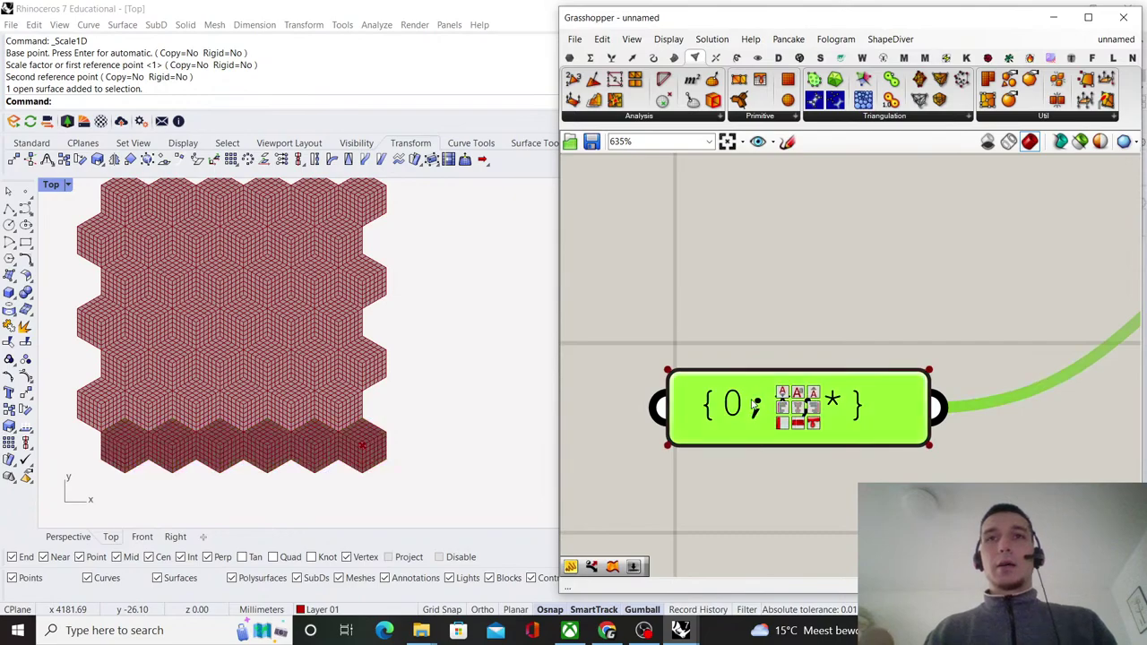
double_click(745, 389)
type("*")
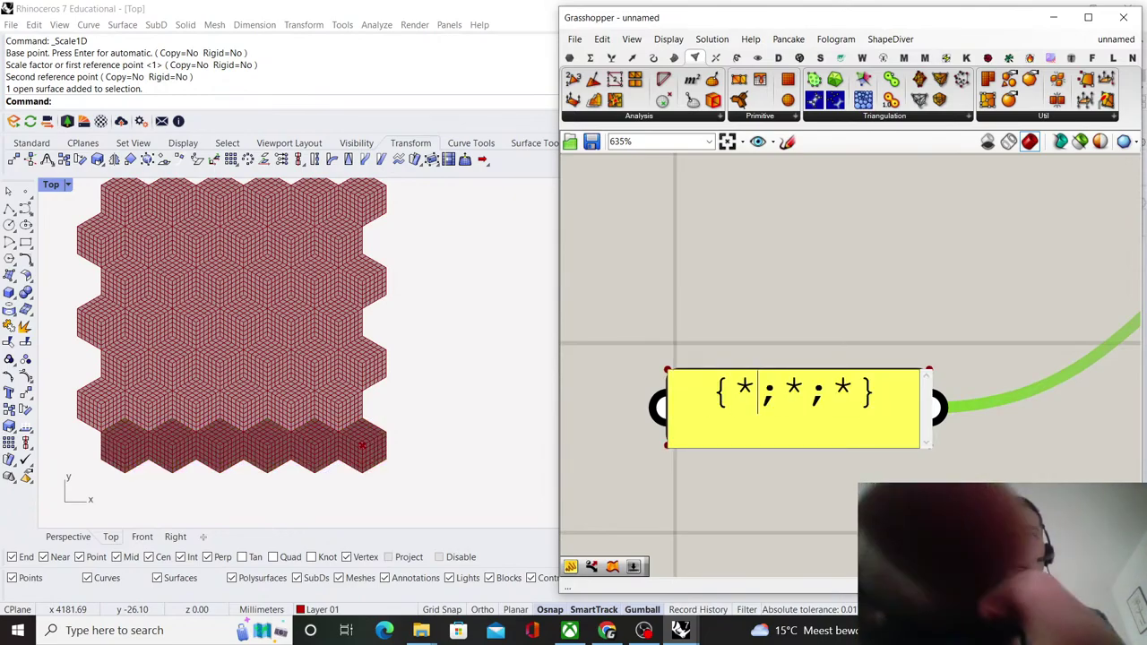
left_click_drag(805, 389, 792, 388)
type("0")
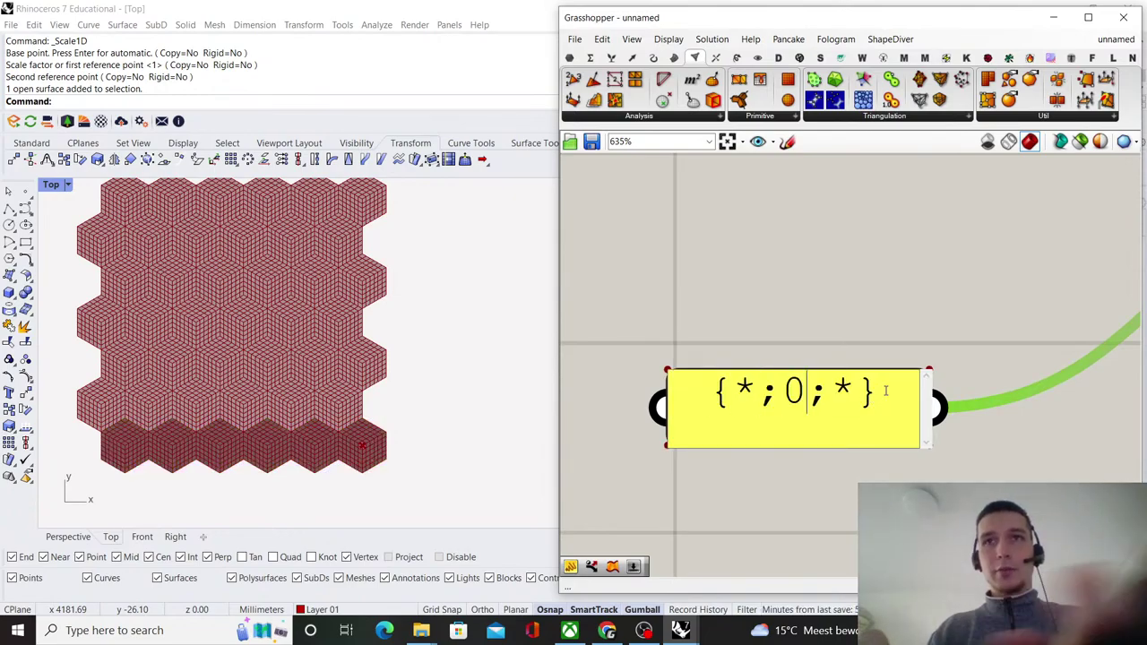
left_click(893, 327)
scroll(818, 362, "down", 5)
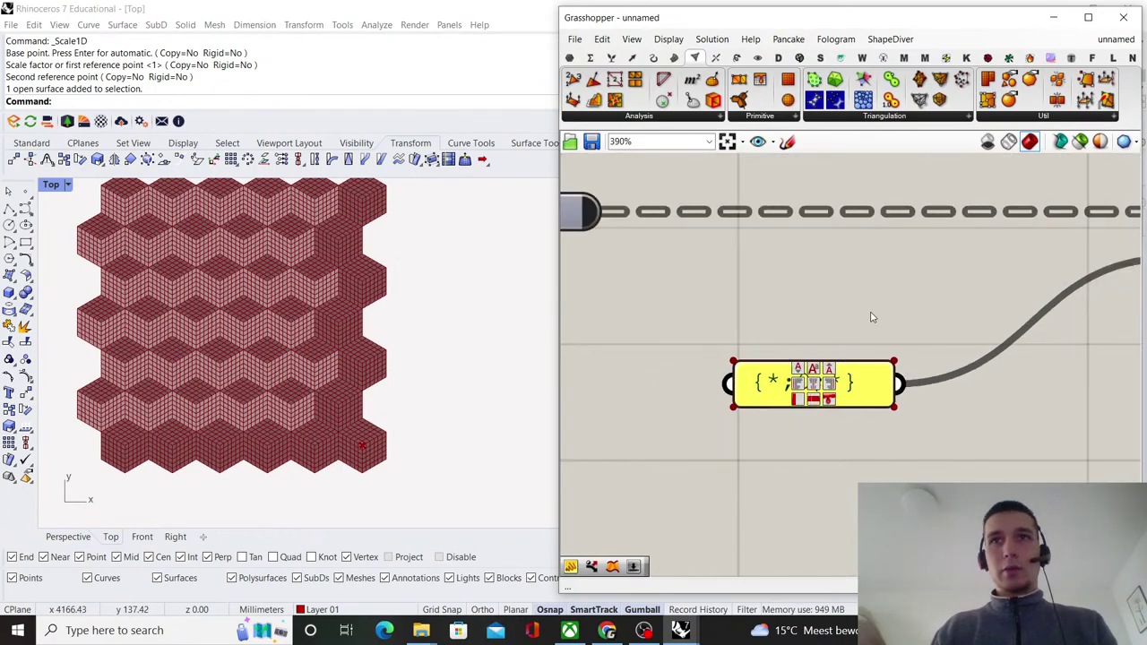
- Change the mask panel's text to {0;0;*} to isolate the first hexagon of the first row
scroll(778, 405, "up", 2)
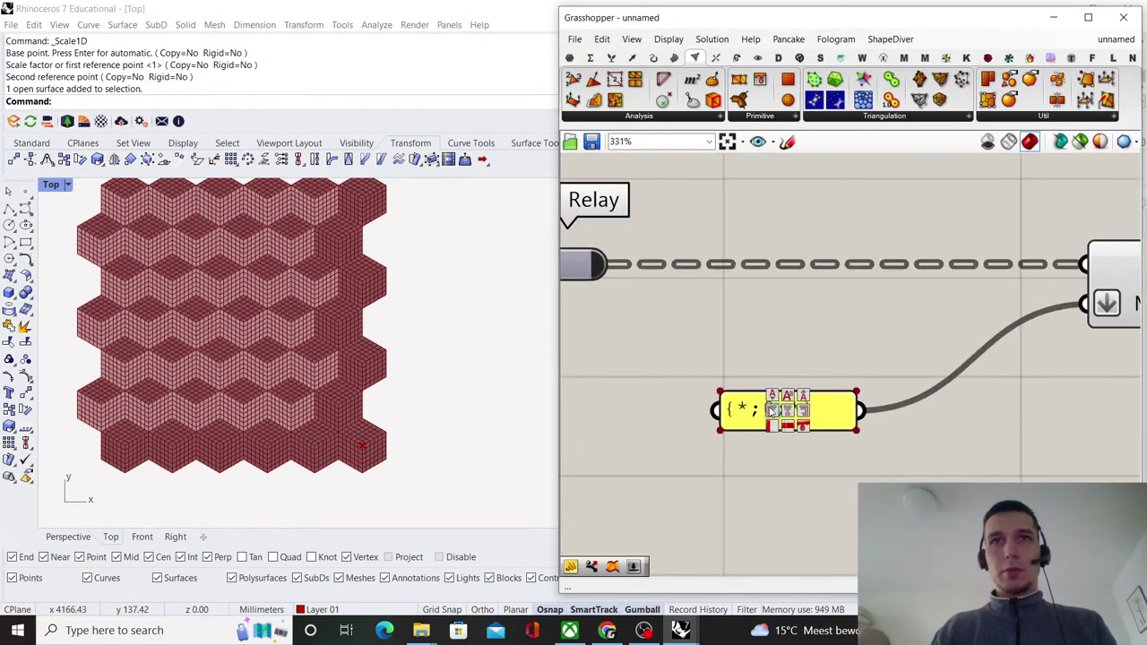
double_click(777, 405)
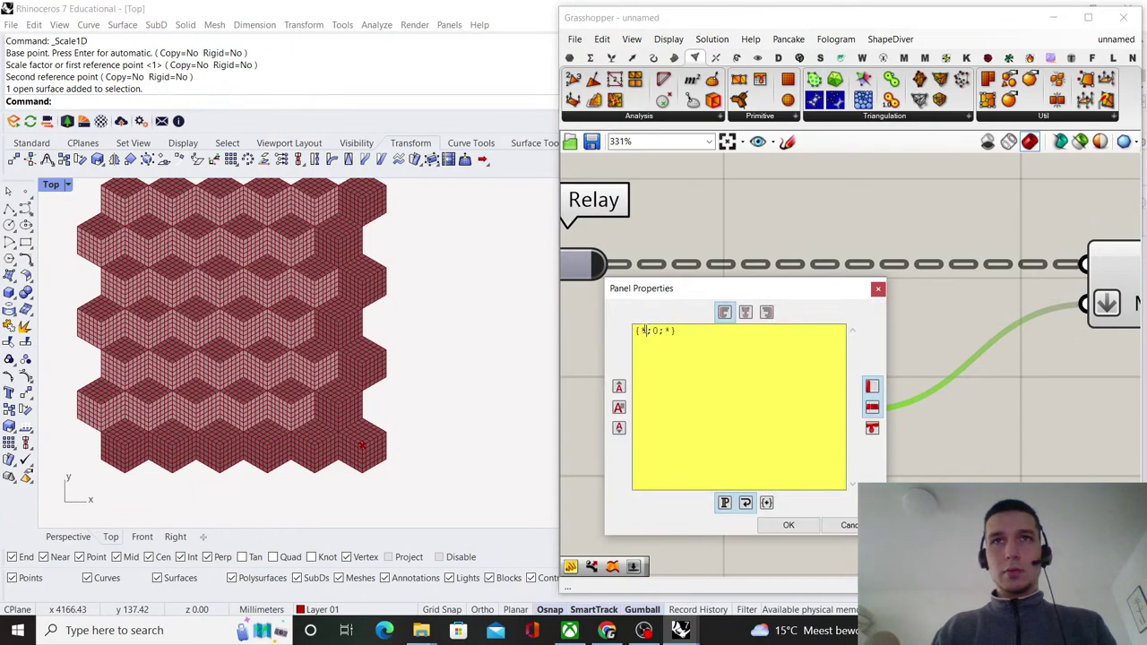
type("0")
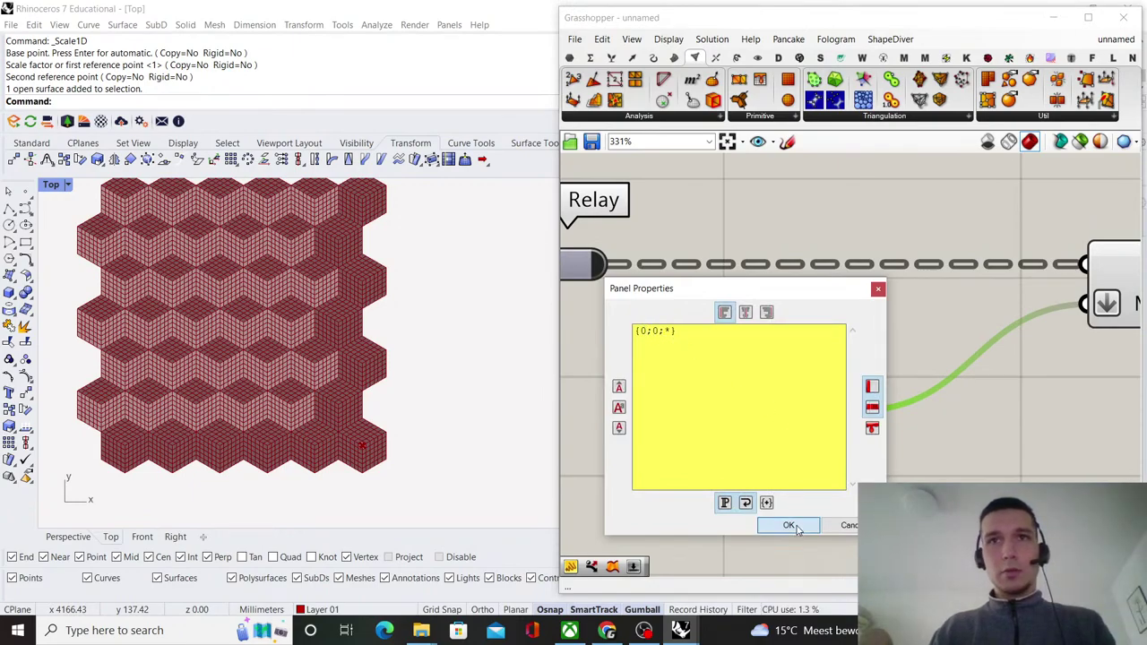
left_click(789, 525)
left_click(789, 525)
scroll(698, 506, "down", 4)
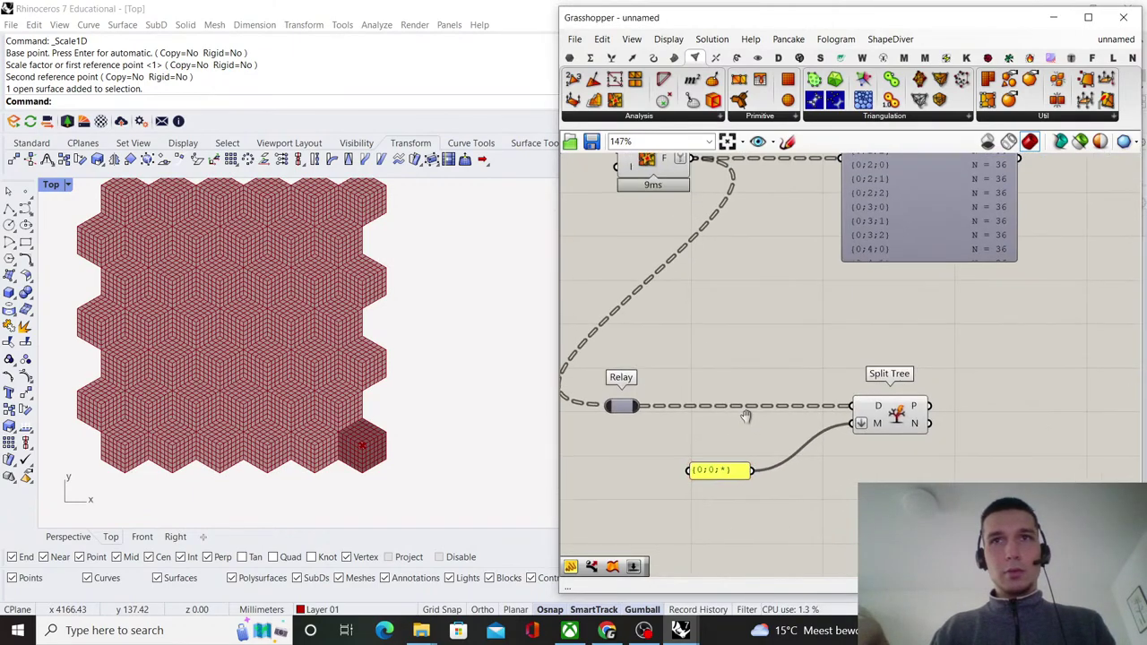
- Set the mask panel's text to {0;4;*} to isolate another whole hexagon in the same row
scroll(707, 484, "up", 2)
double_click(707, 477)
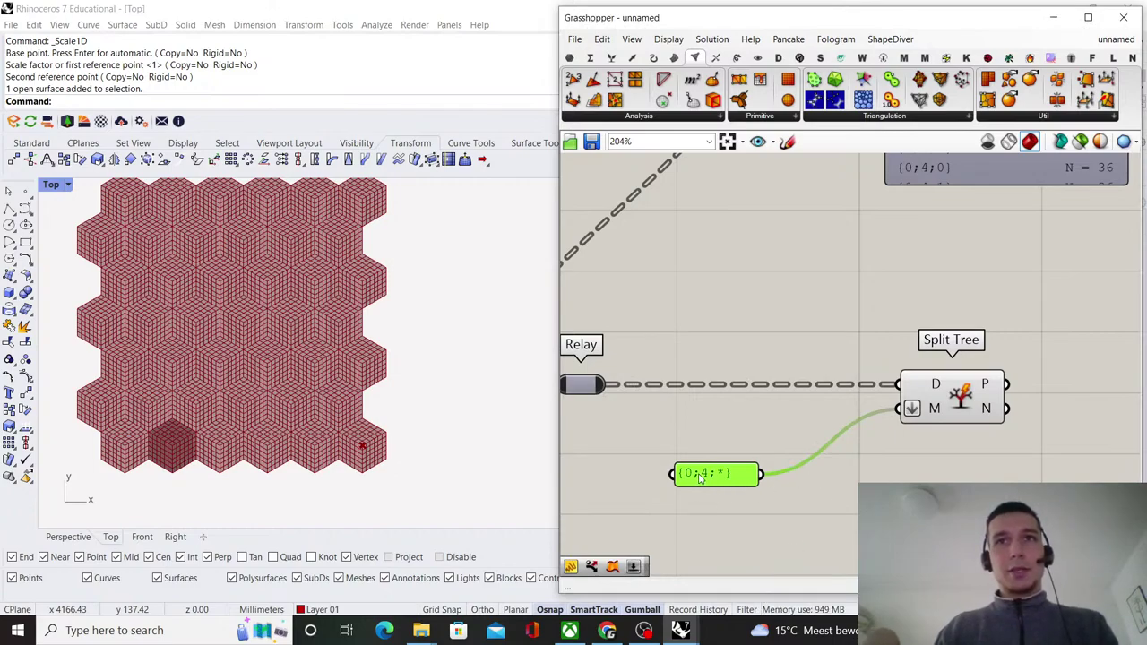
mouse_move(917, 392)
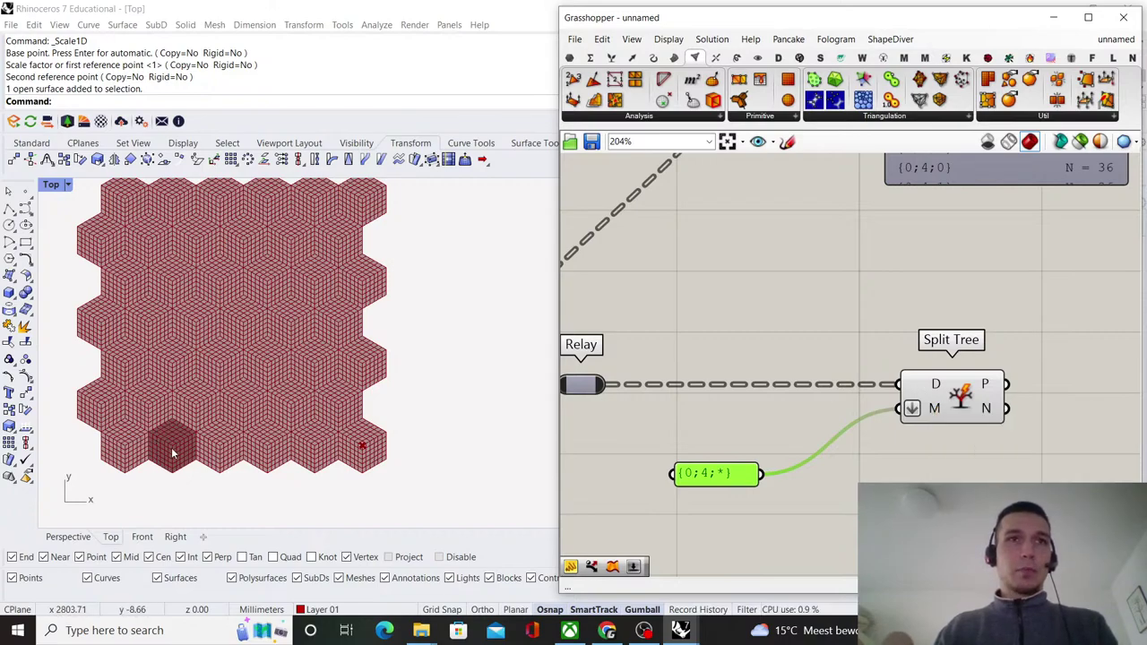
- Set the mask panel's text to {0;4;1} to isolate one rhombus face and inspect it up close in the viewport
scroll(704, 470, "up", 2)
double_click(703, 467)
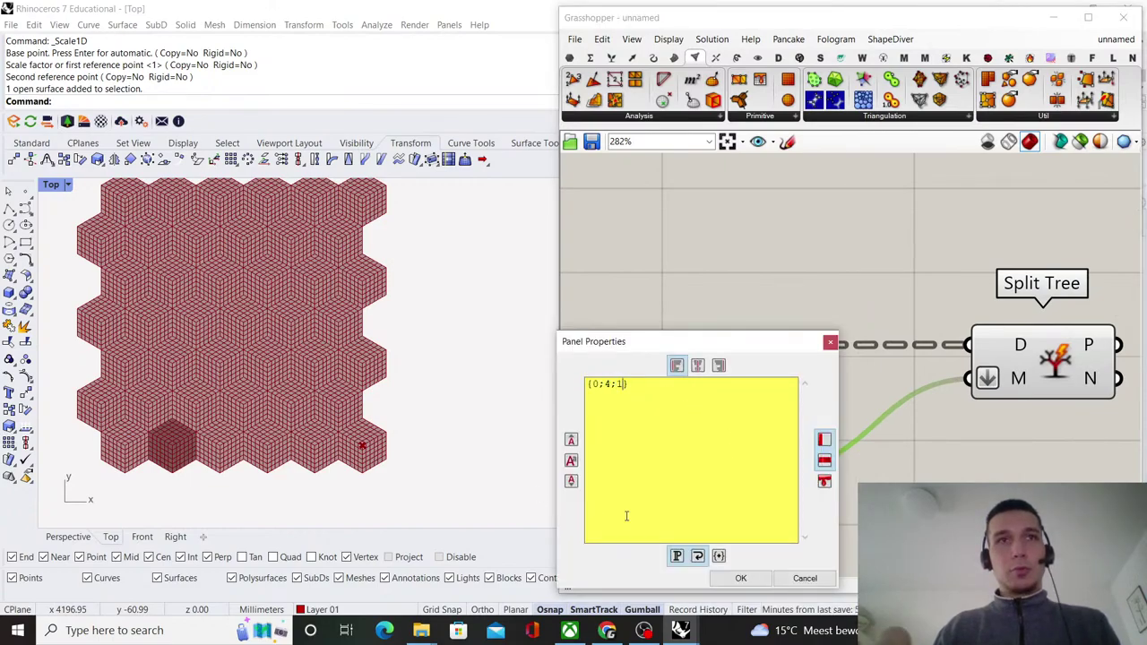
left_click(740, 578)
scroll(143, 430, "up", 3)
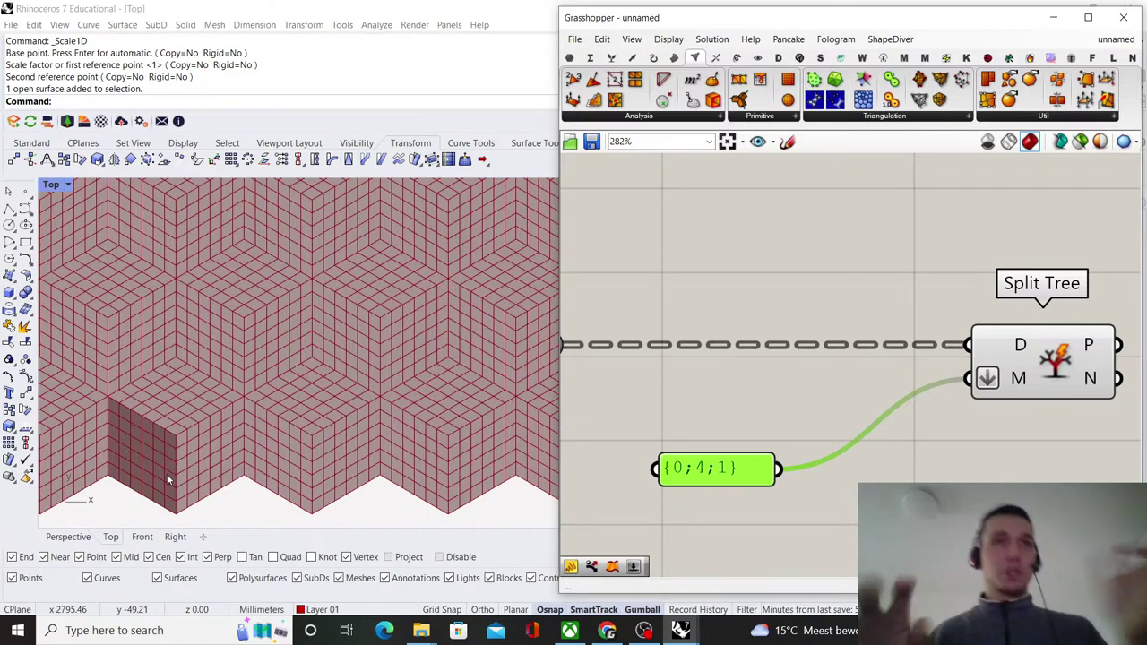
- Place the mask panel beside Split Tree's M input and move the relay, panel and Split Tree down together
scroll(752, 434, "down", 5)
left_click_drag(956, 467, 758, 386)
right_click_drag(1080, 338, 977, 387)
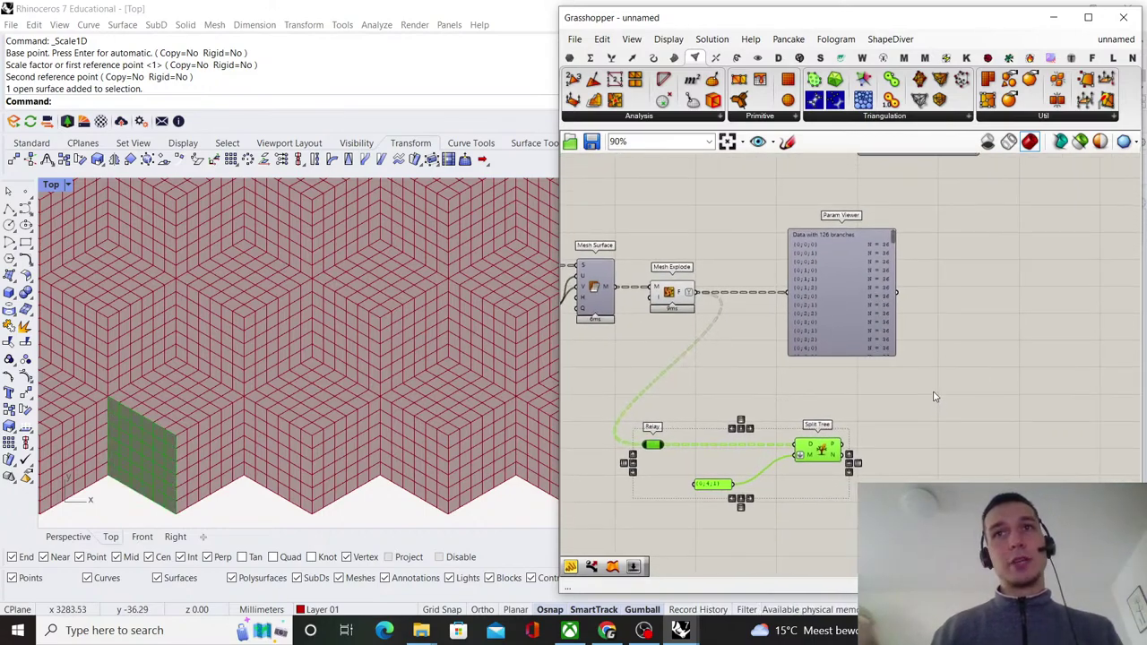
left_click(873, 428)
scroll(748, 465, "up", 2)
left_click_drag(701, 494, 736, 454)
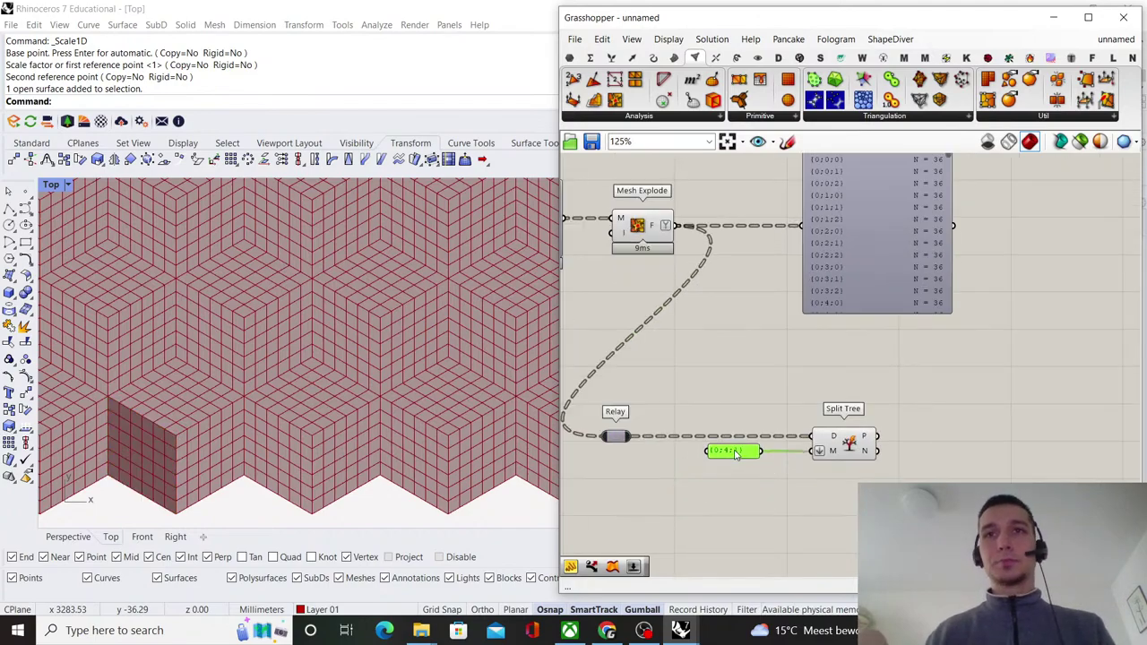
left_click_drag(910, 484, 627, 396)
scroll(797, 413, "down", 1)
left_click_drag(843, 437, 843, 494)
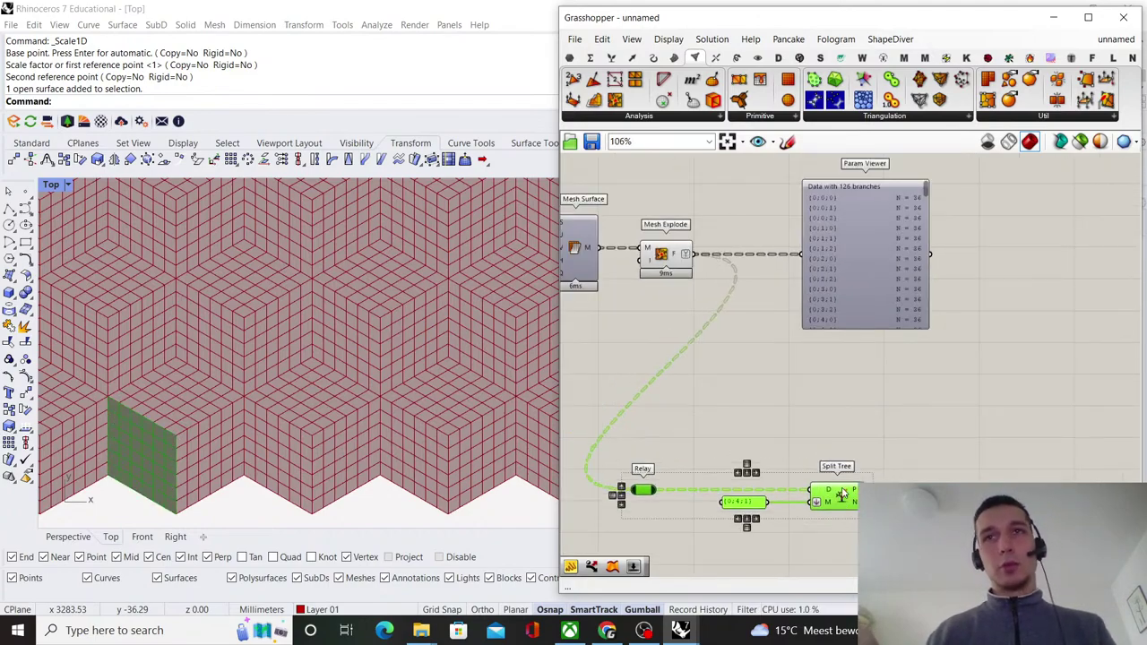
- Move the Param Viewer directly below Split Tree and examine Split Tree's P and N outputs
scroll(834, 284, "down", 4)
left_click_drag(833, 284, 826, 413)
scroll(848, 399, "up", 6)
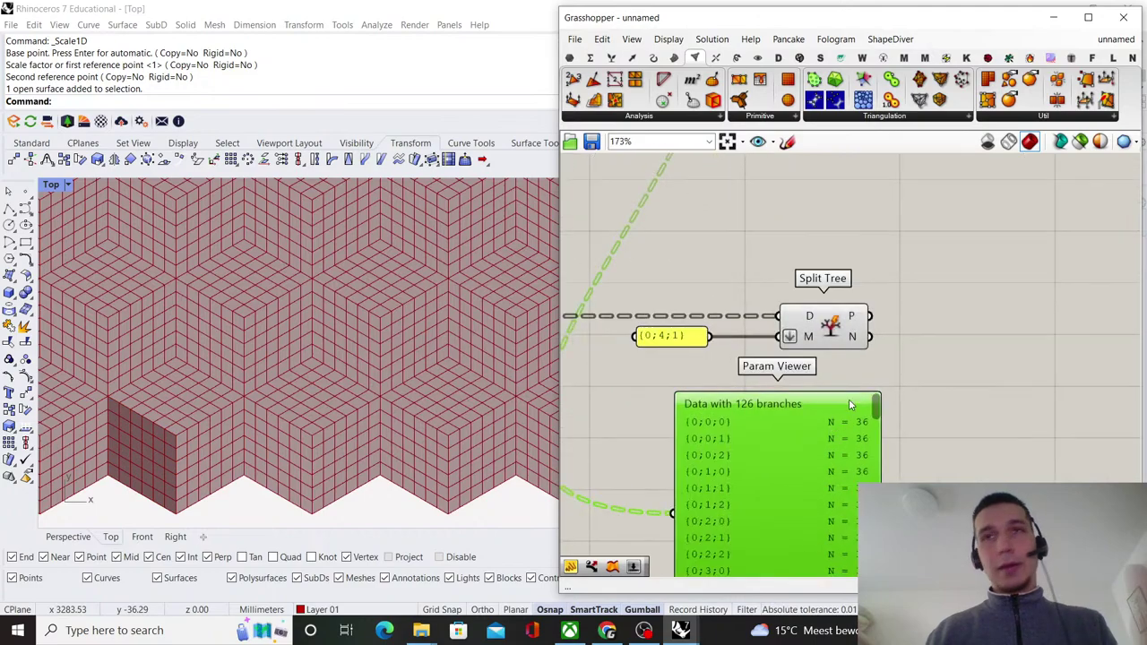
right_click_drag(921, 330, 866, 277)
left_click(869, 314)
left_click_drag(875, 381, 780, 244)
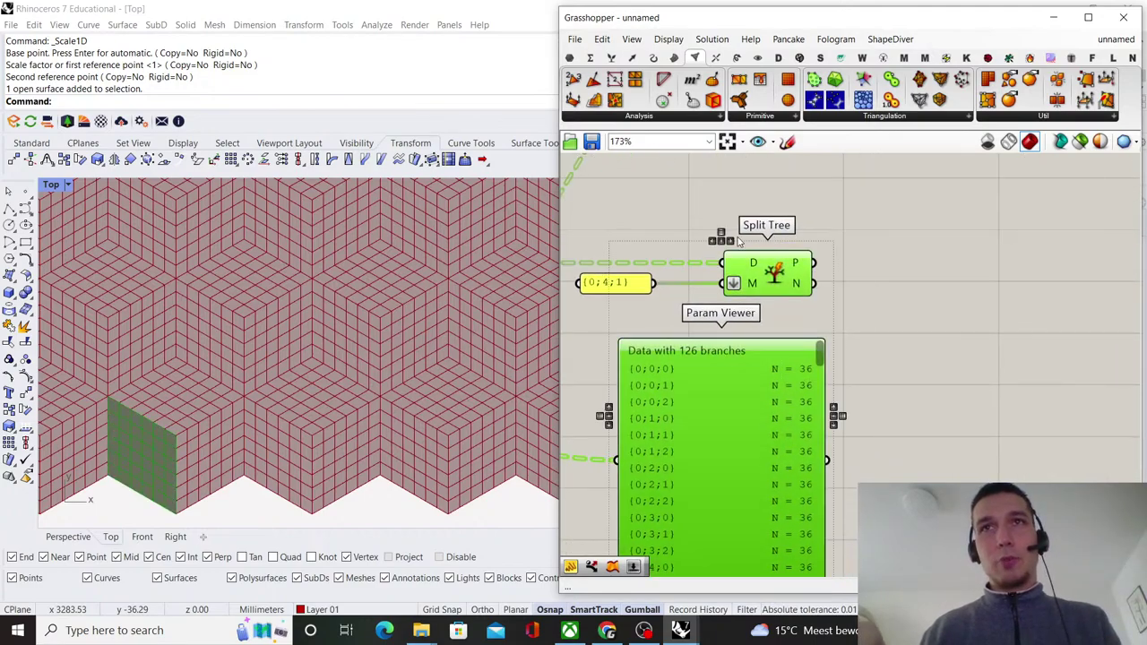
scroll(762, 273, "up", 3)
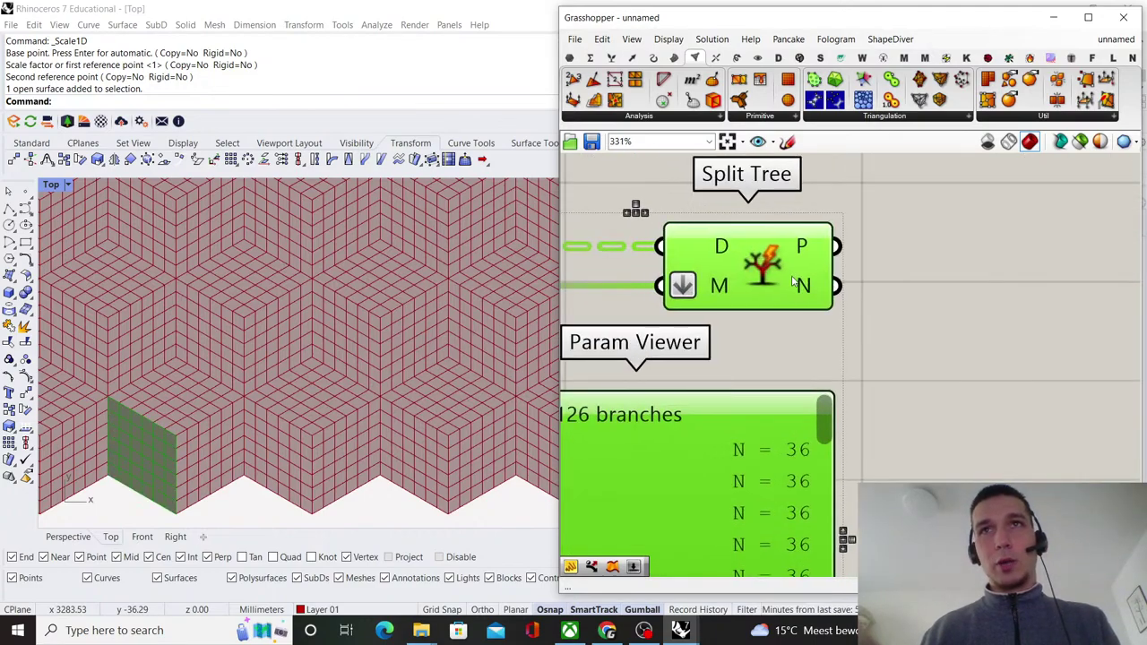
left_click(904, 270)
- Adjust the mask panel's spacing from Split Tree's M input and nudge the Param Viewer up beneath them
scroll(883, 291, "down", 2)
scroll(596, 274, "up", 1)
left_click_drag(672, 296, 782, 299)
left_click(780, 242)
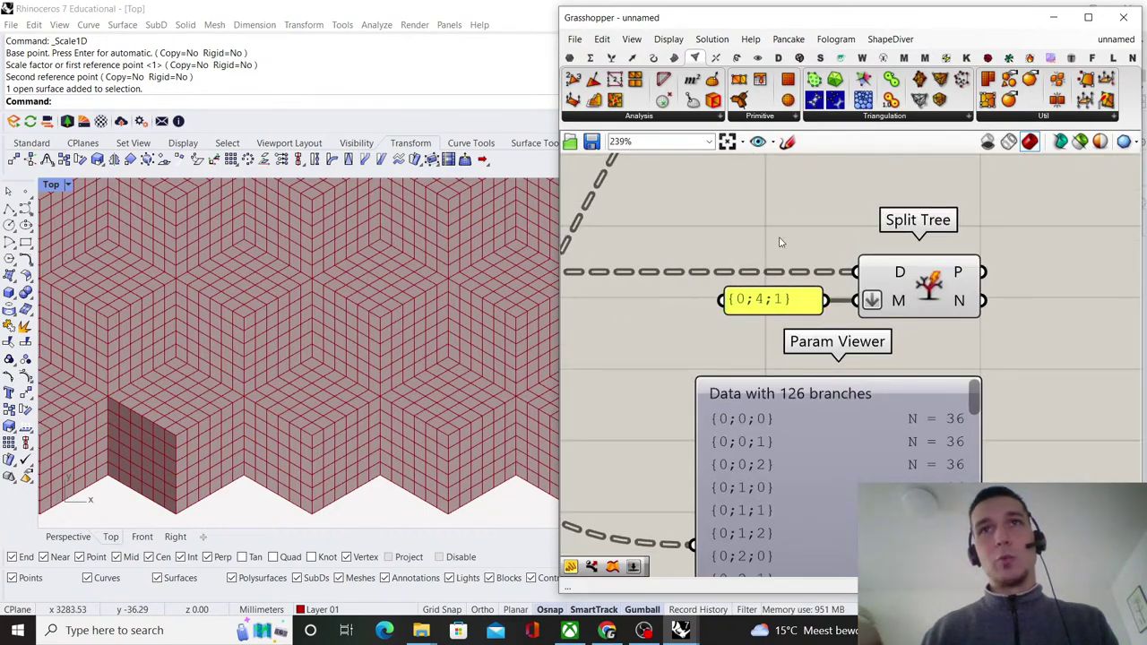
left_click_drag(780, 242, 751, 445)
left_click(829, 276)
left_click(905, 356)
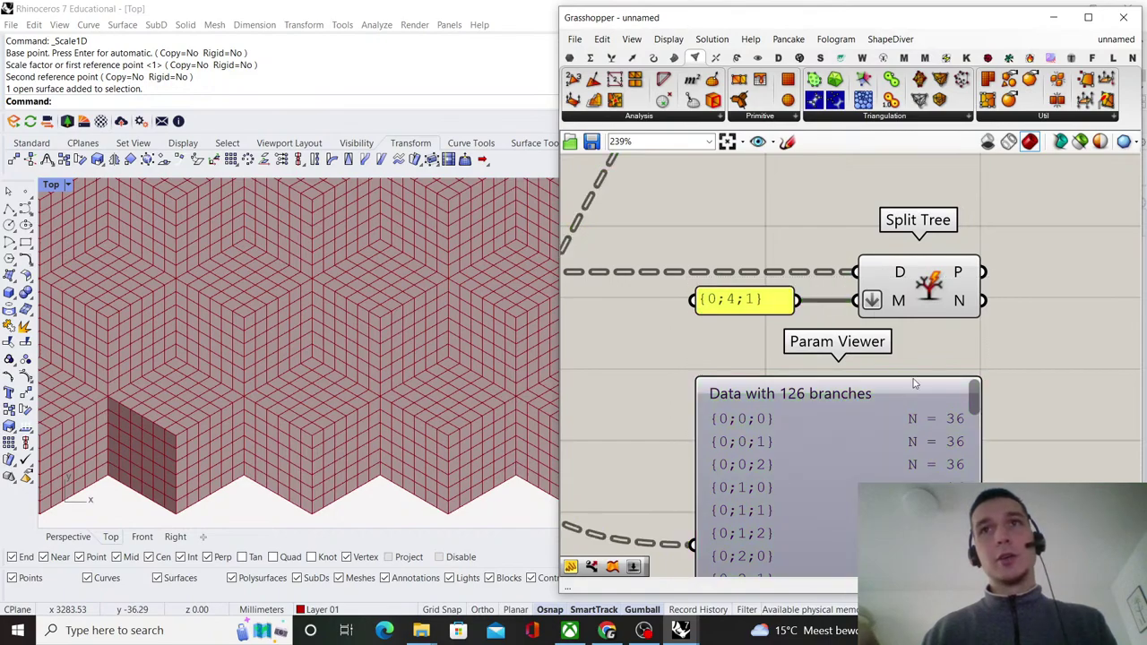
left_click_drag(916, 419, 878, 417)
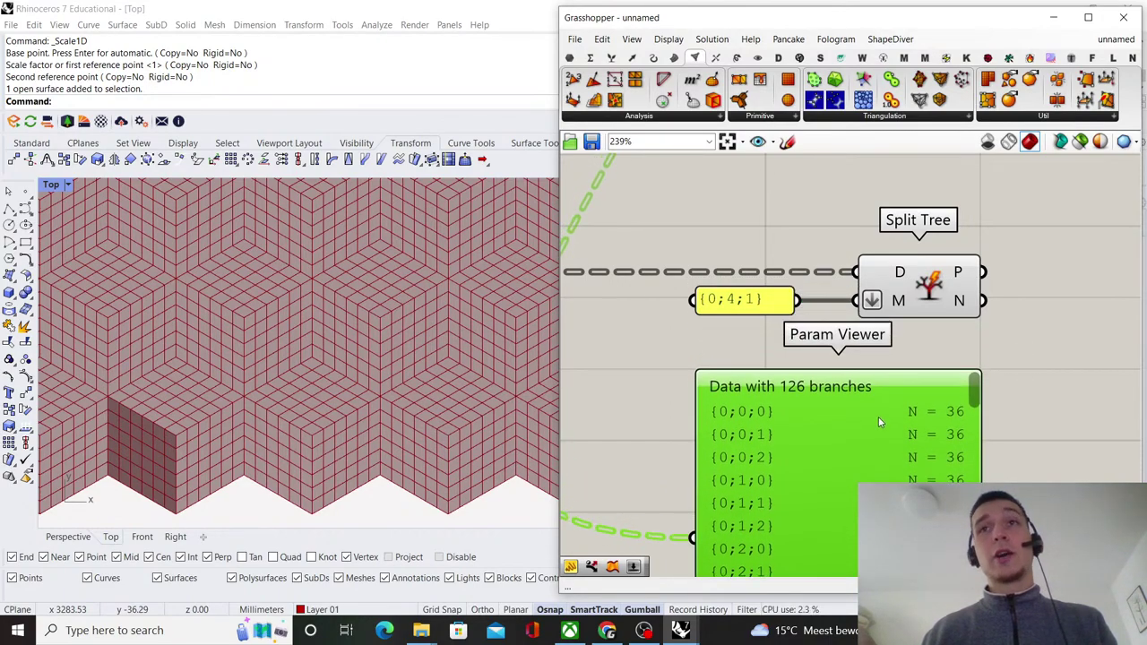
- Rewire the Param Viewer so it takes its data from the relay instead of directly from Mesh Explode
scroll(714, 345, "down", 5)
scroll(714, 345, "up", 2)
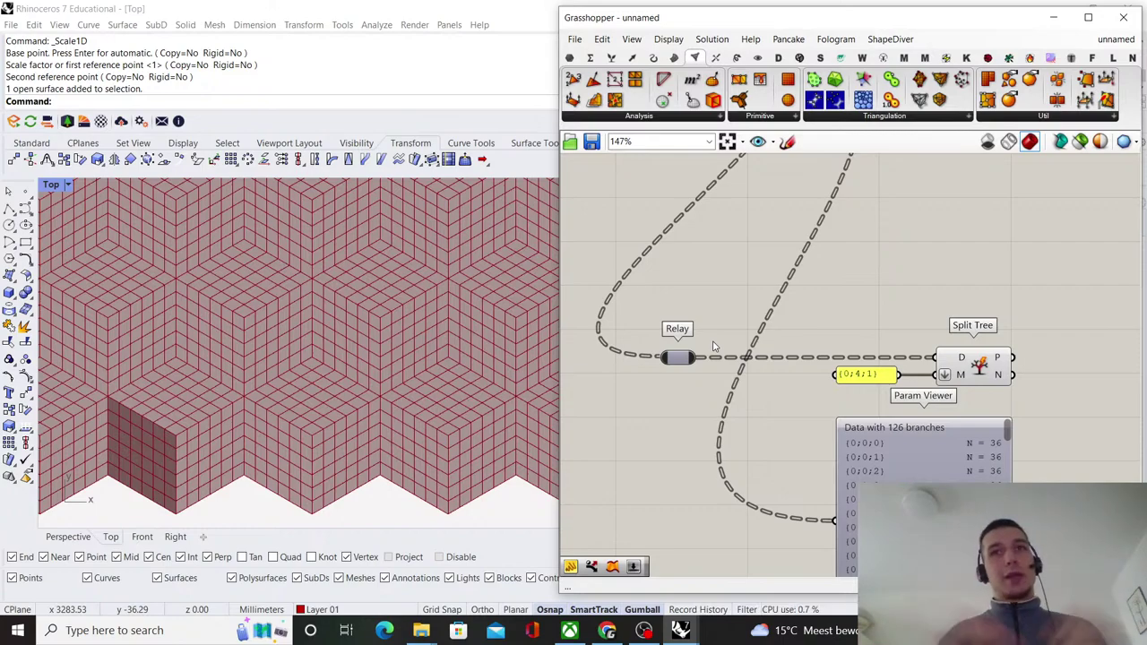
scroll(714, 346, "down", 5)
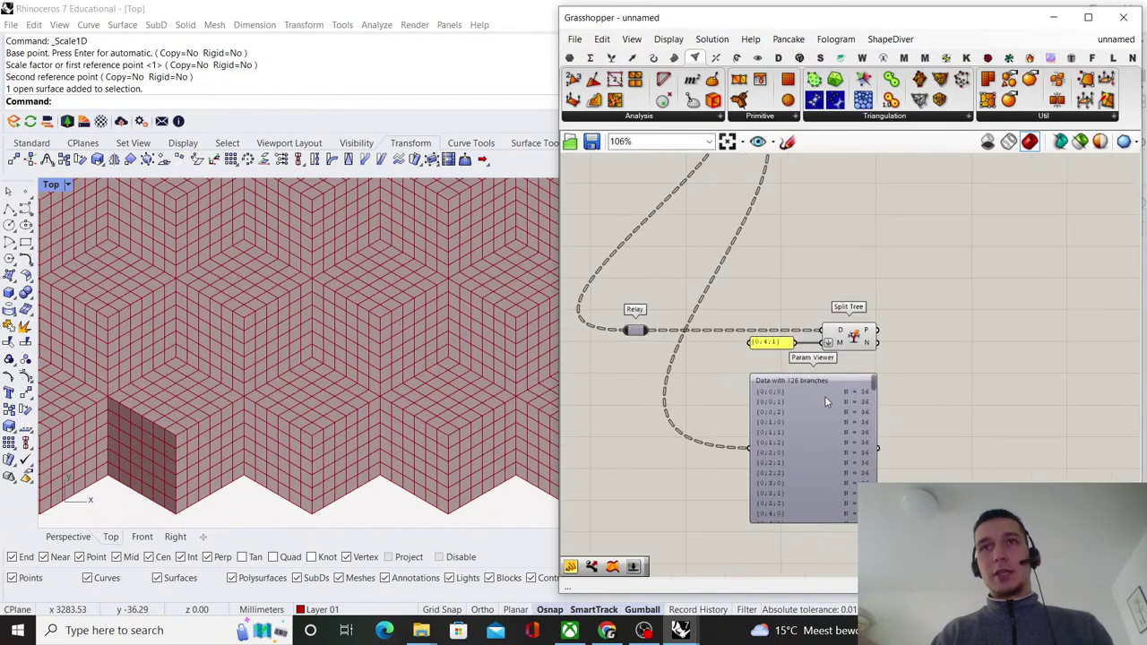
scroll(766, 301, "up", 3)
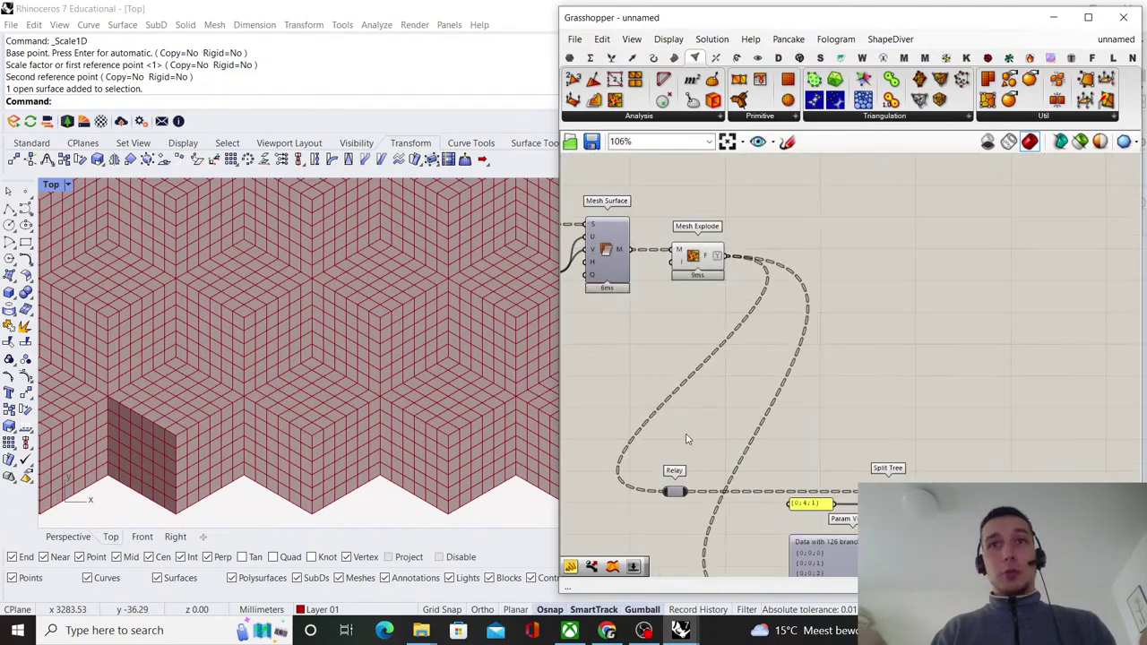
scroll(683, 403, "down", 2)
scroll(766, 445, "up", 3)
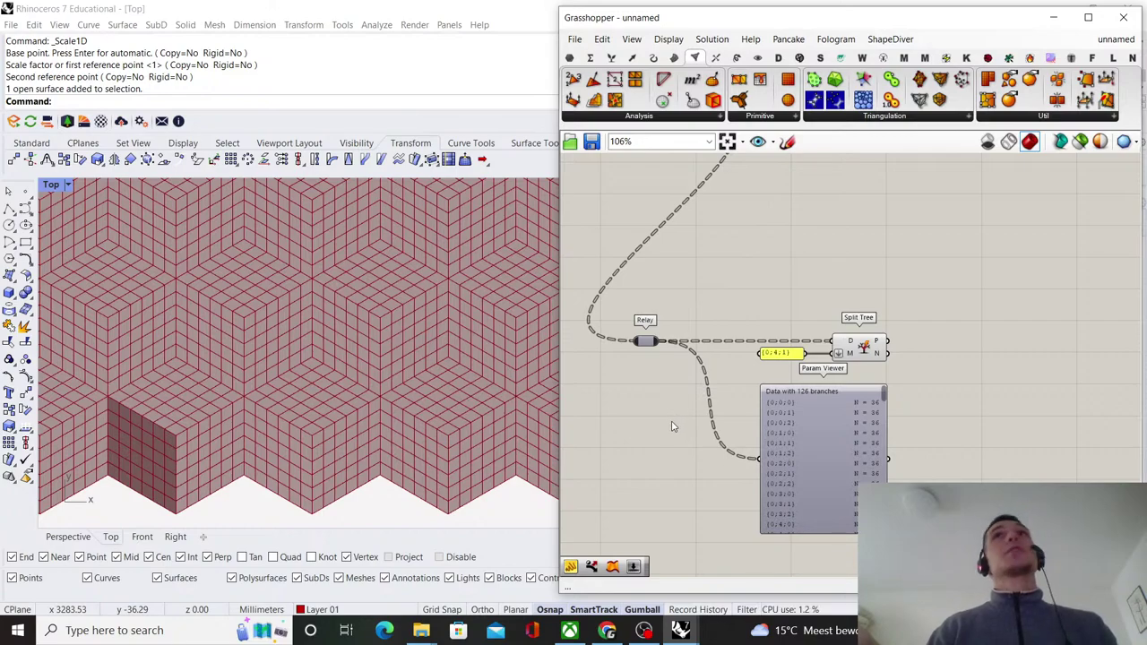
scroll(734, 377, "down", 4)
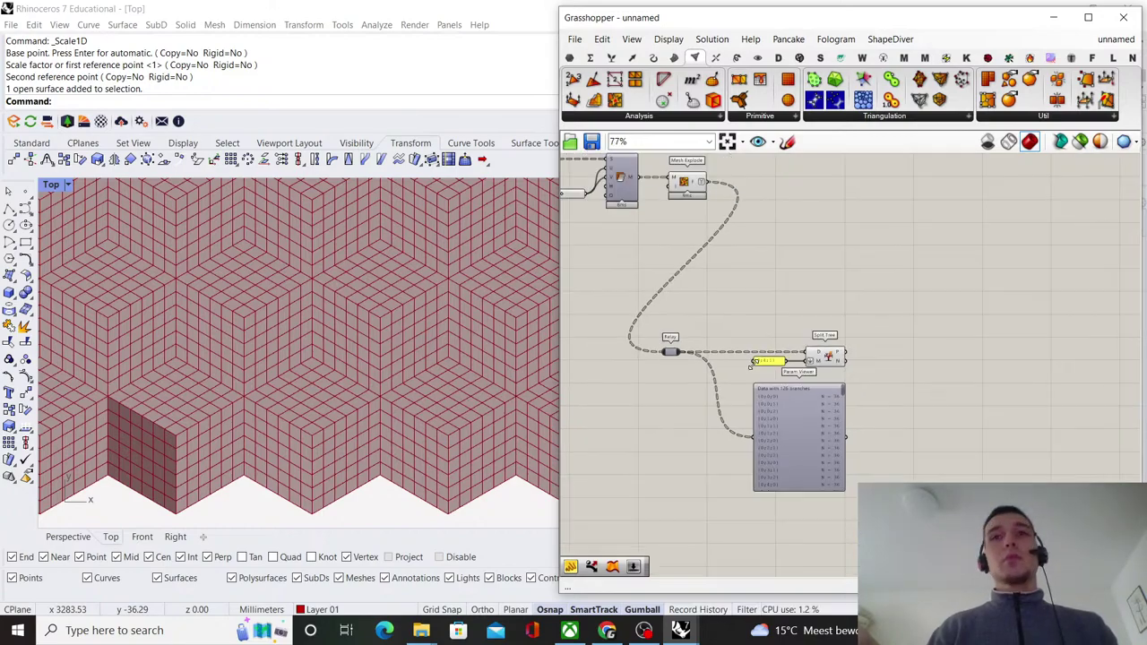
- Turn off the viewport preview of Split Tree and the Param Viewer
scroll(763, 261, "up", 7)
left_click(740, 303)
left_click(840, 261)
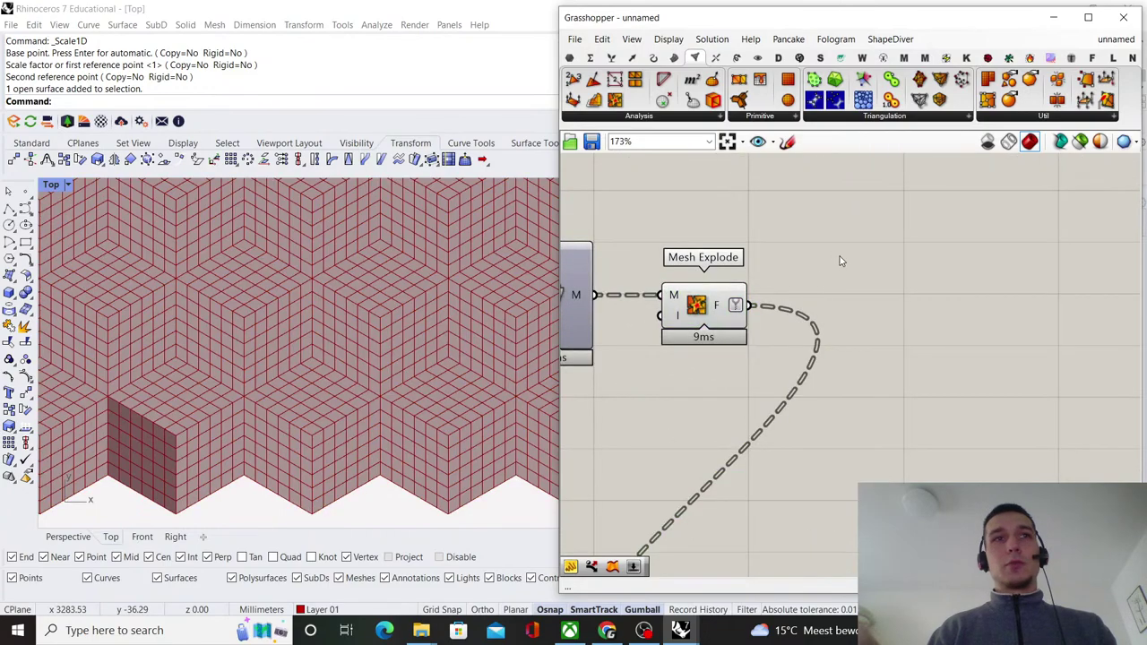
scroll(734, 274, "down", 5)
left_click_drag(907, 460, 850, 502)
right_click(908, 396)
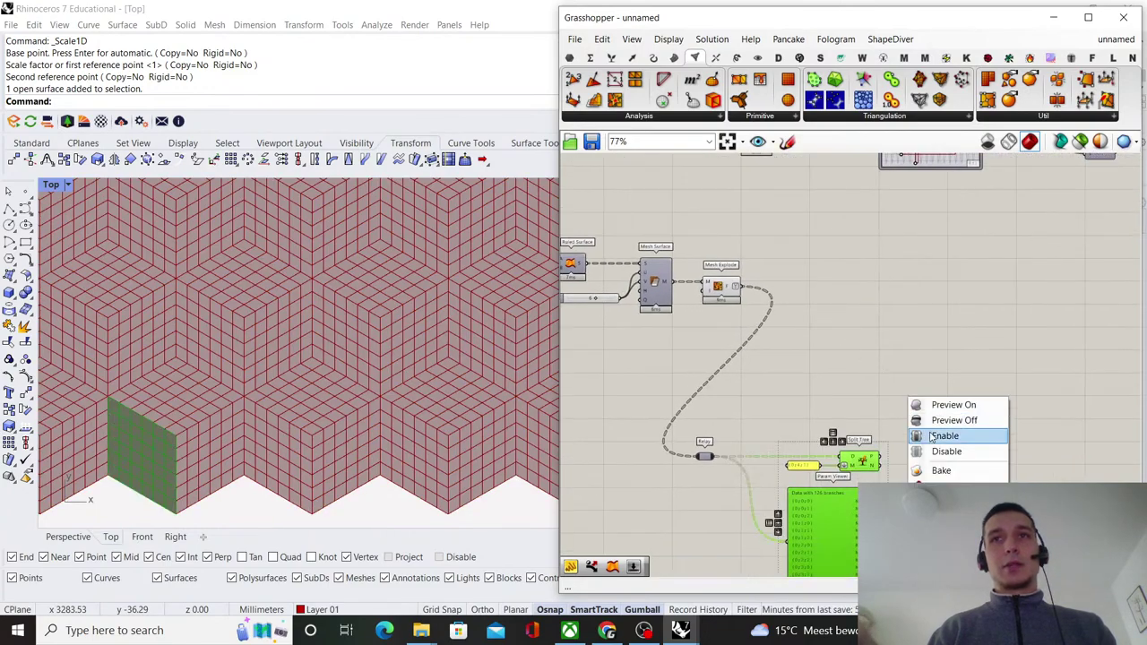
left_click(921, 417)
left_click(920, 412)
scroll(762, 538, "down", 3)
scroll(738, 344, "up", 6)
- Highlight Mesh Explode's geometry and examine the small faces across the whole cube pattern and up close in the viewport
left_click(737, 475)
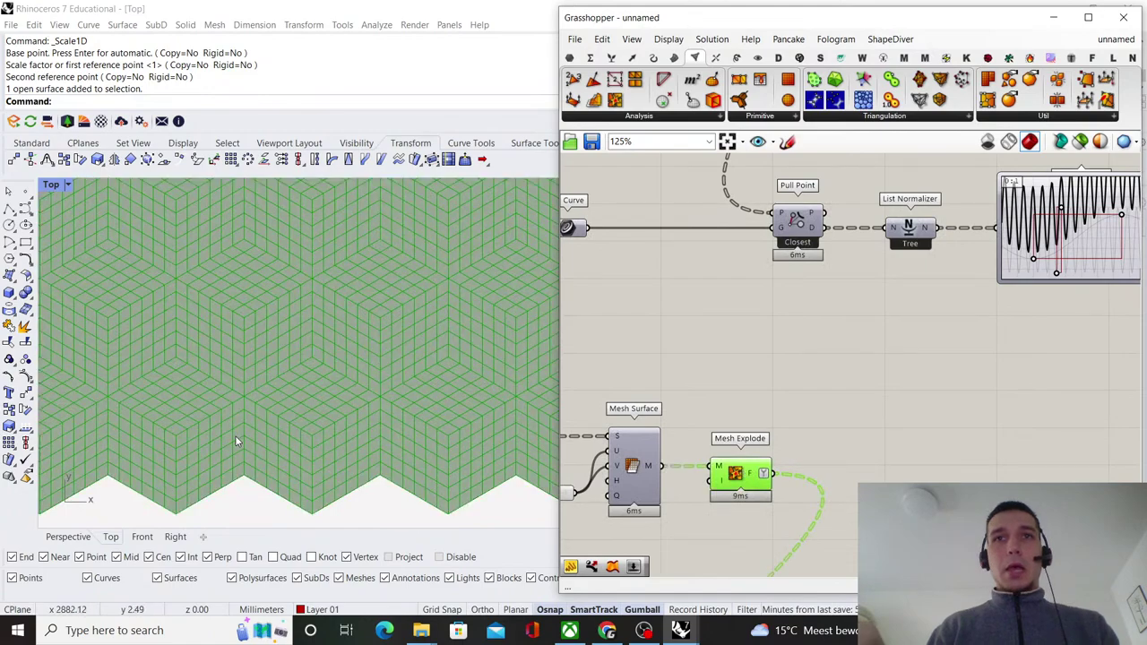
scroll(313, 434, "down", 10)
left_click(817, 416)
right_click_drag(818, 418, 819, 350)
scroll(760, 396, "up", 5)
mouse_move(750, 412)
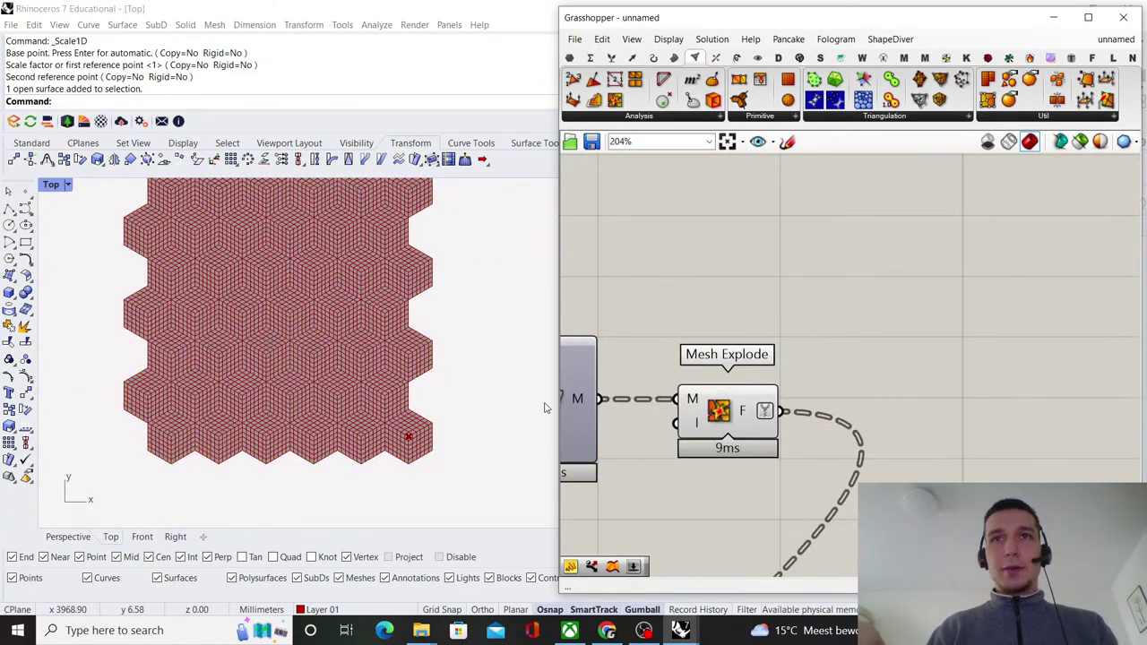
scroll(188, 463, "up", 5)
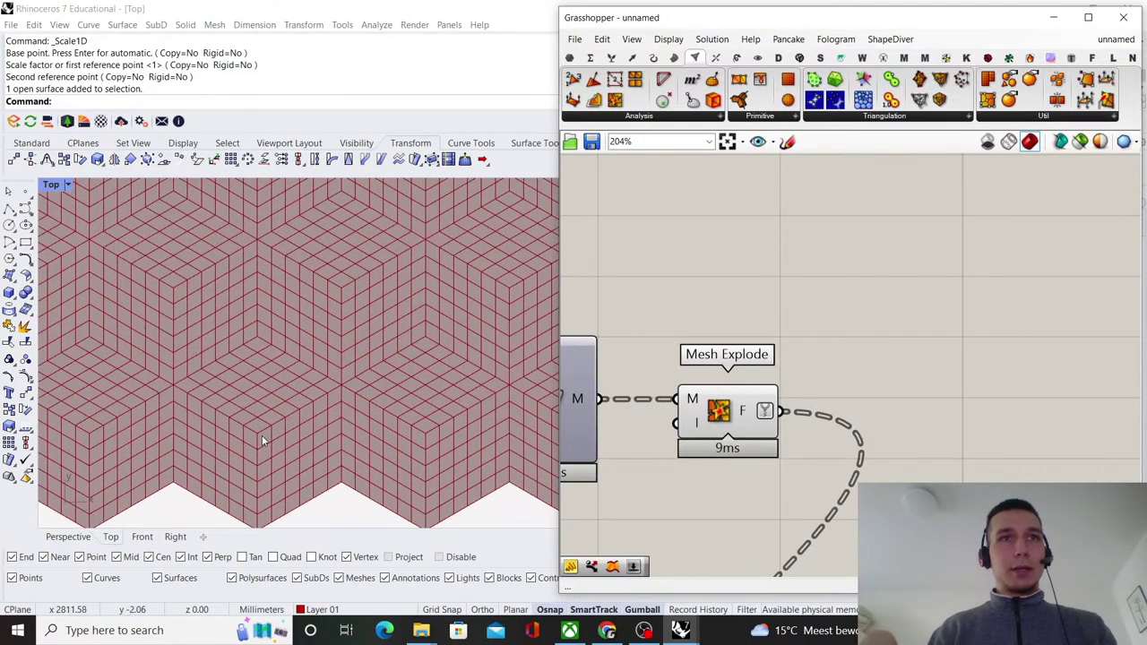
scroll(584, 414, "down", 3)
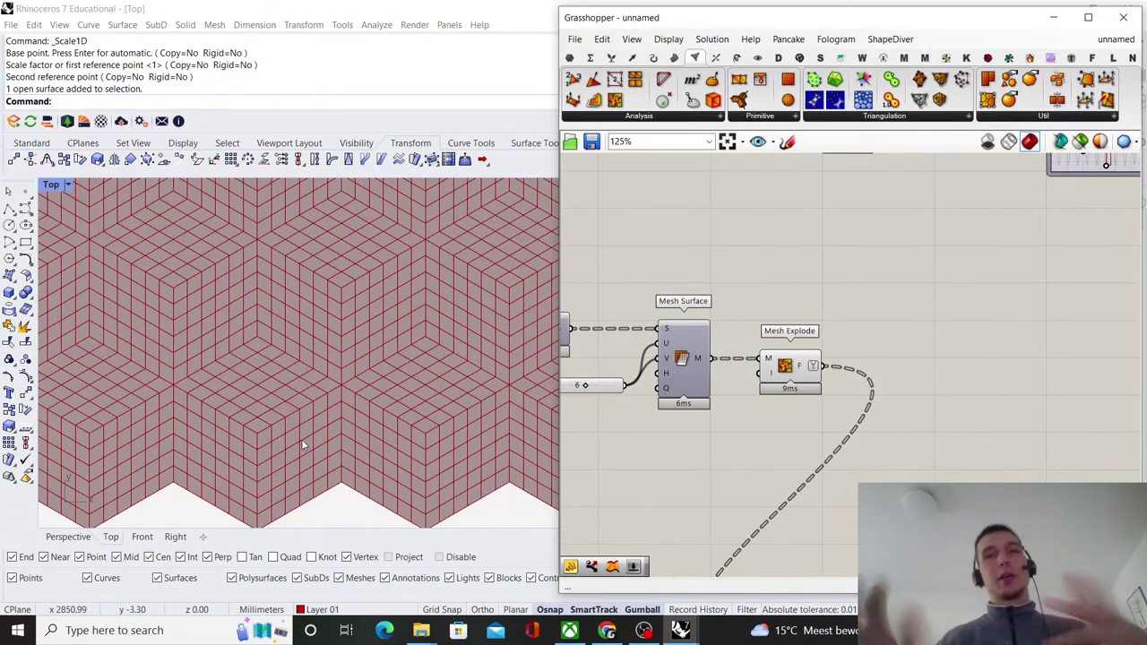
scroll(866, 395, "down", 1)
scroll(887, 397, "down", 2)
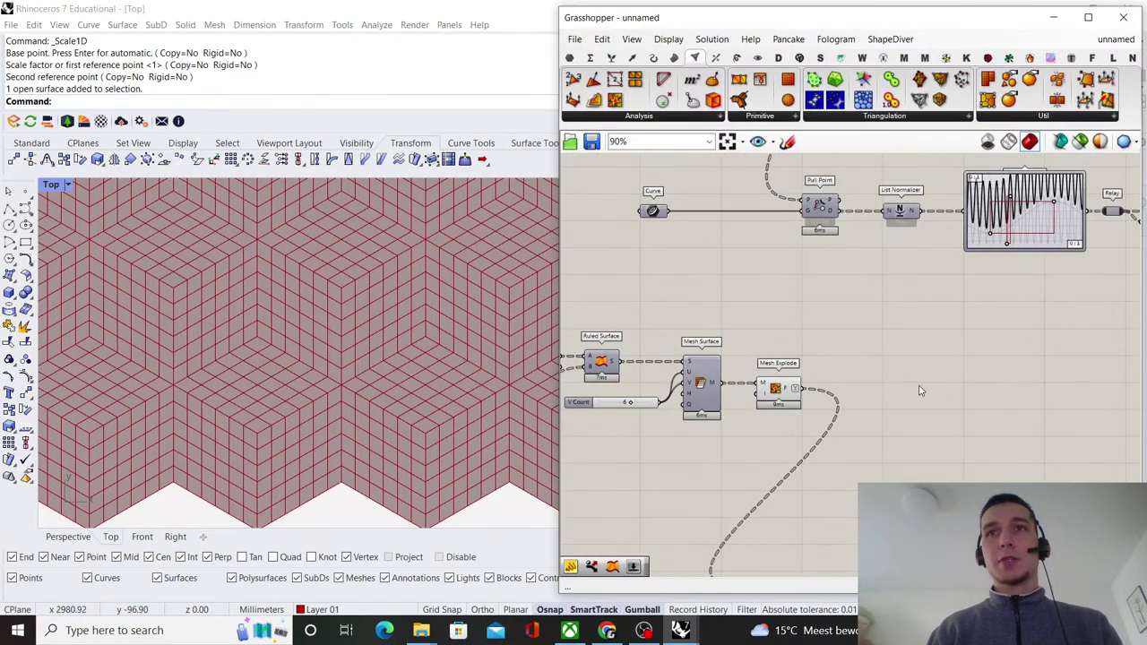
- Add a Scale component and place it well to the right of Mesh Explode
double_click(923, 403)
type("scae")
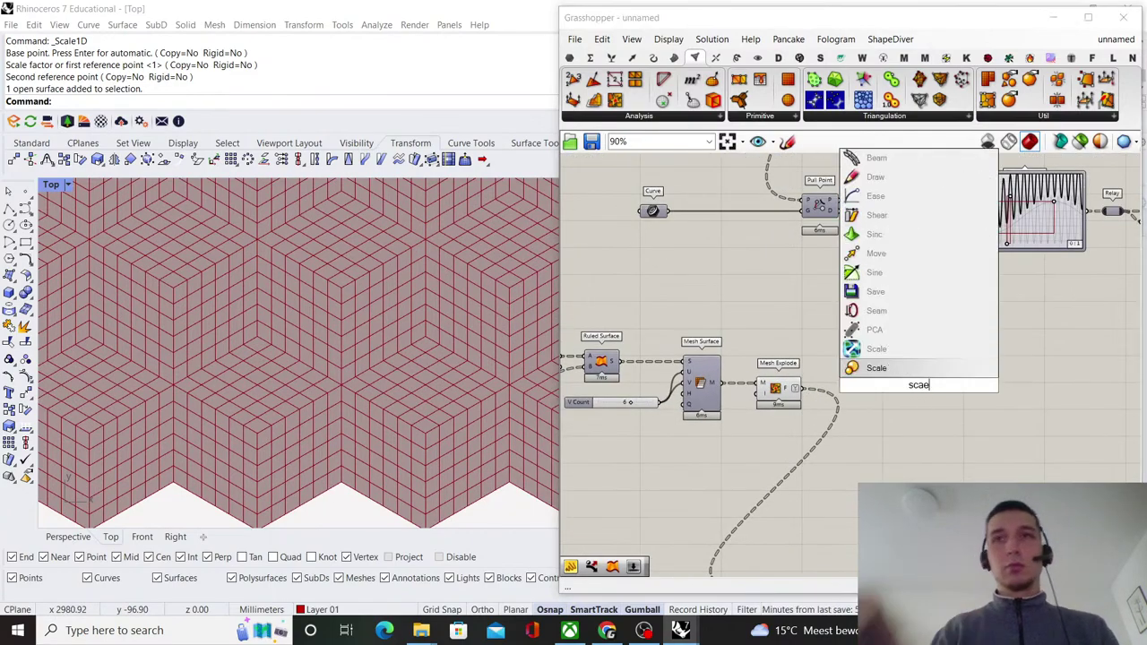
left_click(923, 375)
left_click_drag(922, 378, 1001, 374)
left_click(869, 373)
- Add a Face Normals component beside Mesh Explode, feed the exploded faces into its M input and inspect its C output
scroll(822, 377, "up", 3)
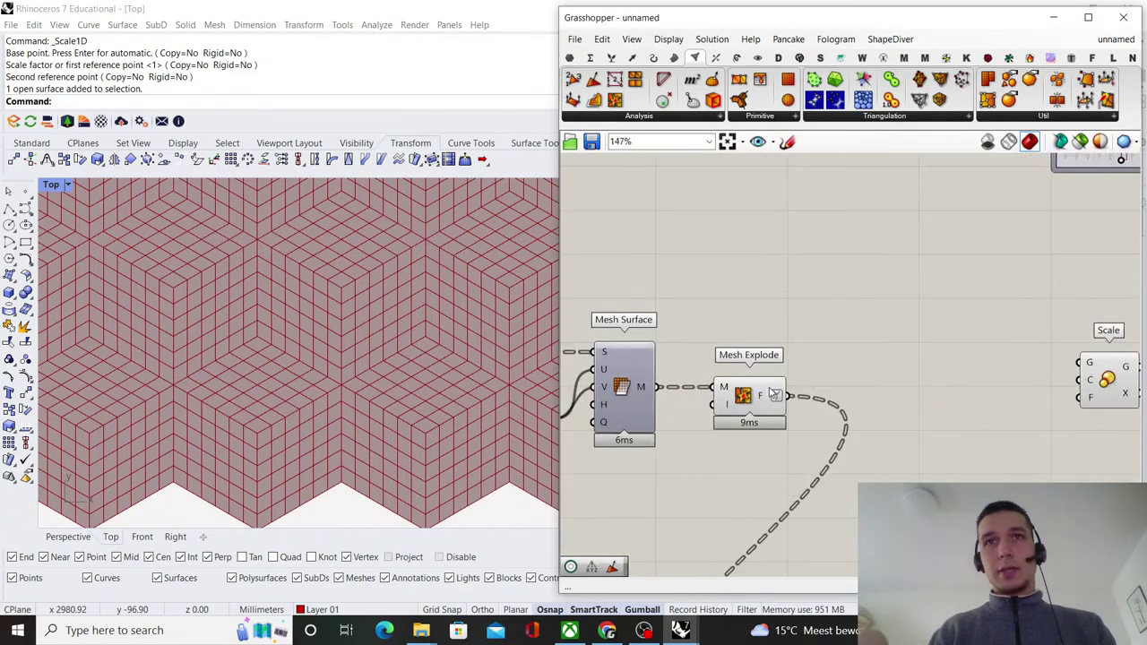
left_click(759, 393)
left_click(927, 370)
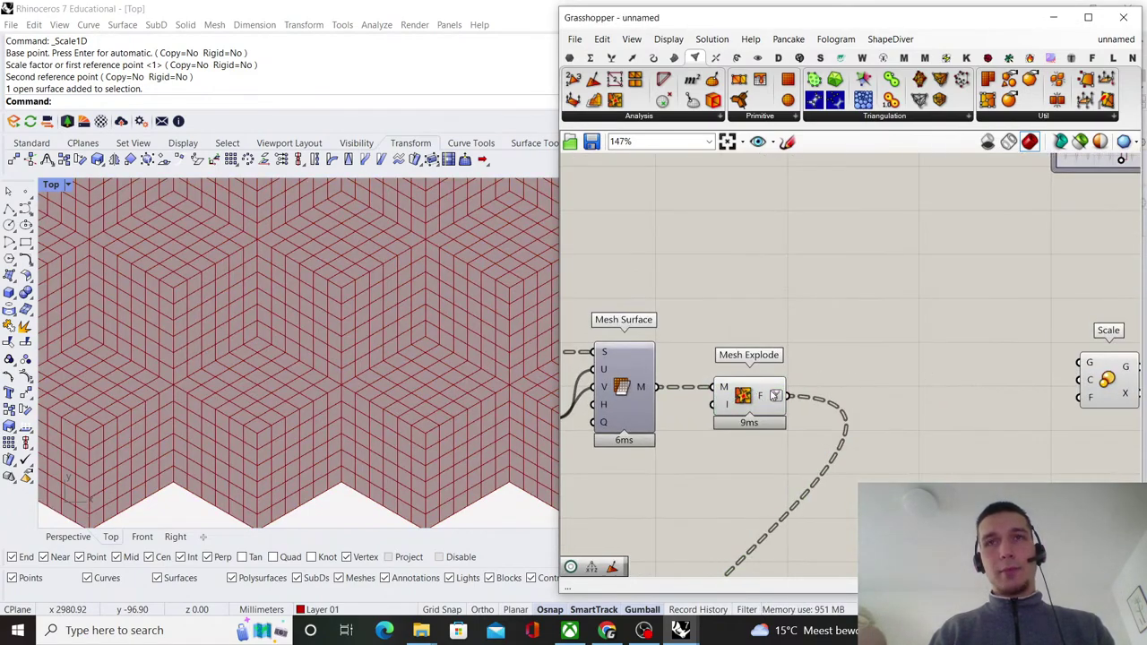
double_click(866, 358)
type("face normals")
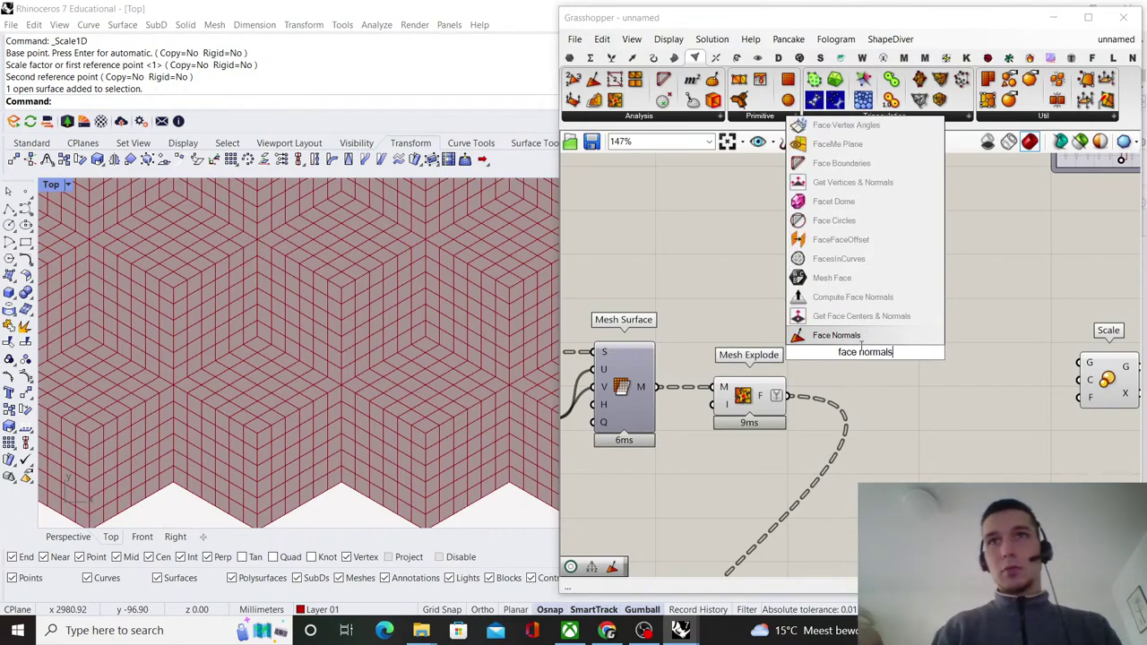
key("Return")
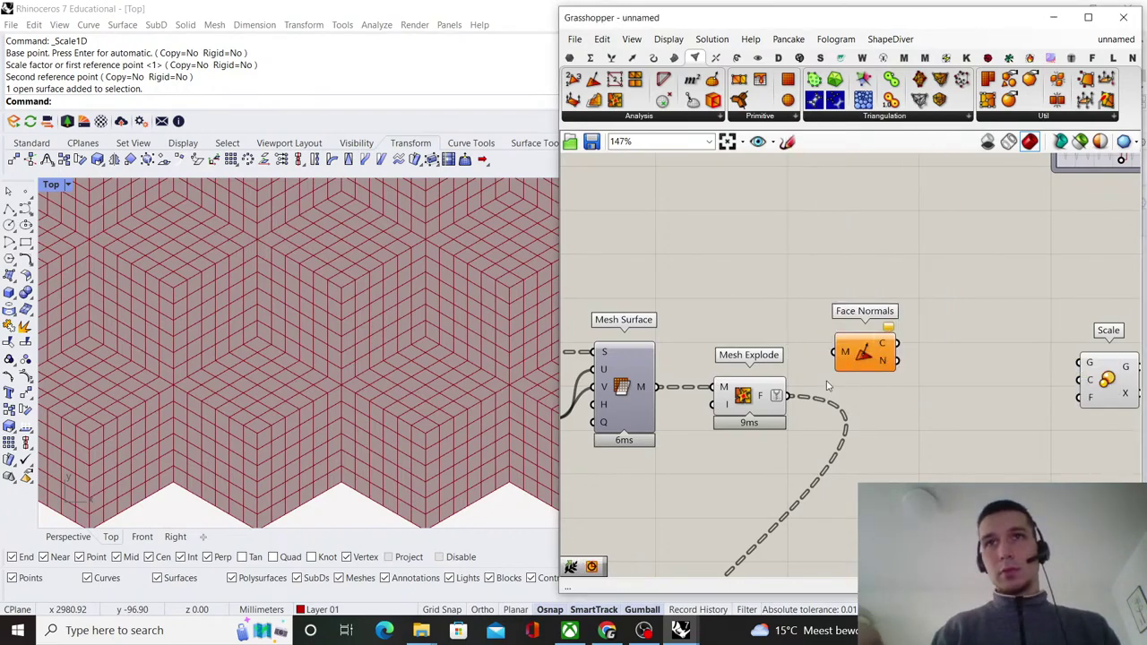
left_click_drag(787, 395, 887, 403)
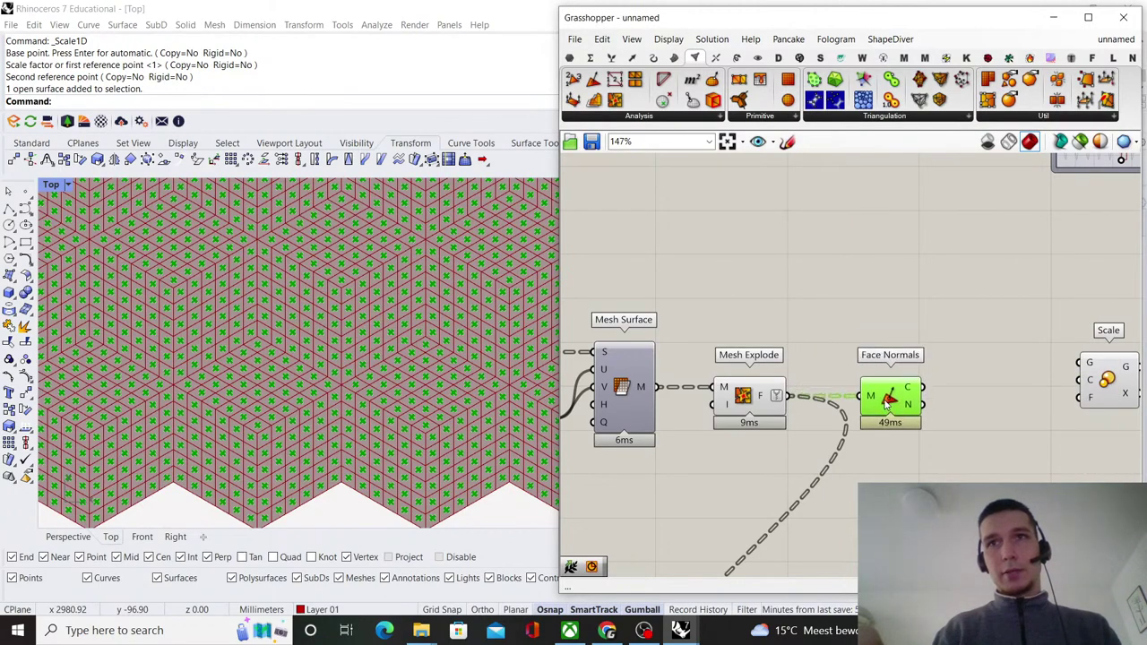
mouse_move(912, 390)
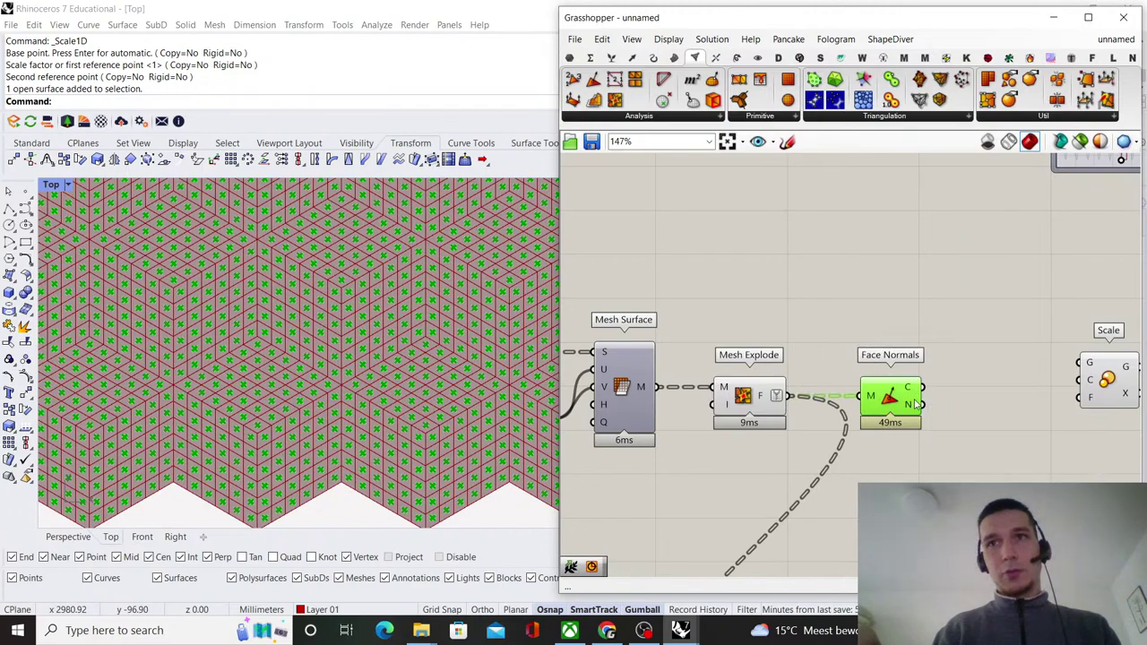
scroll(961, 391, "up", 3)
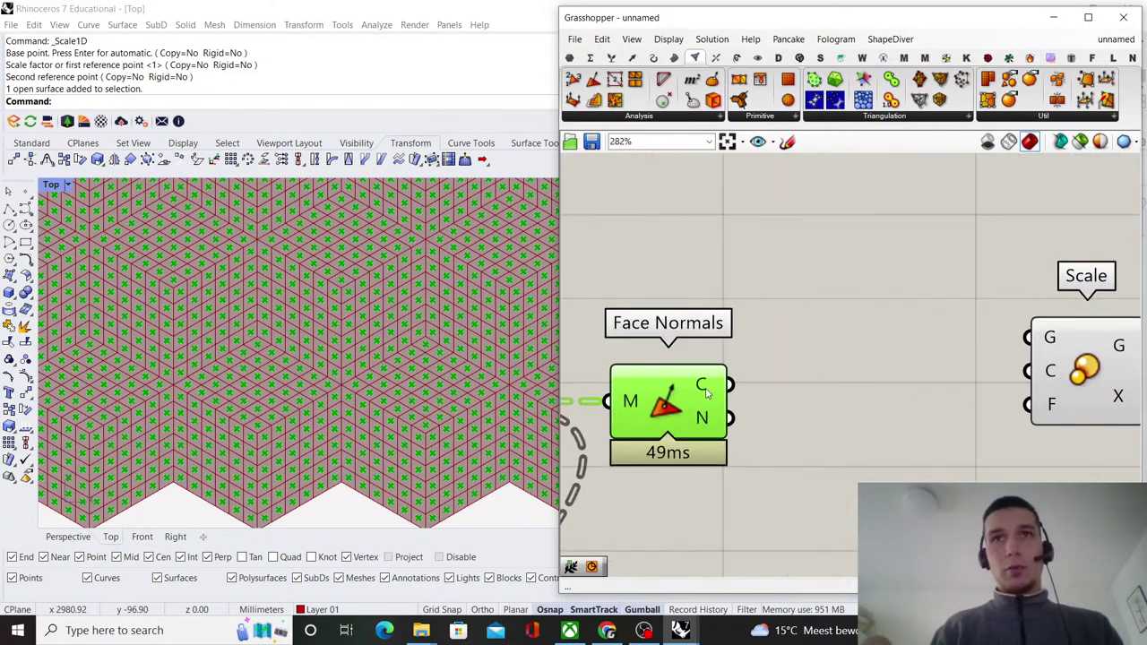
mouse_move(702, 388)
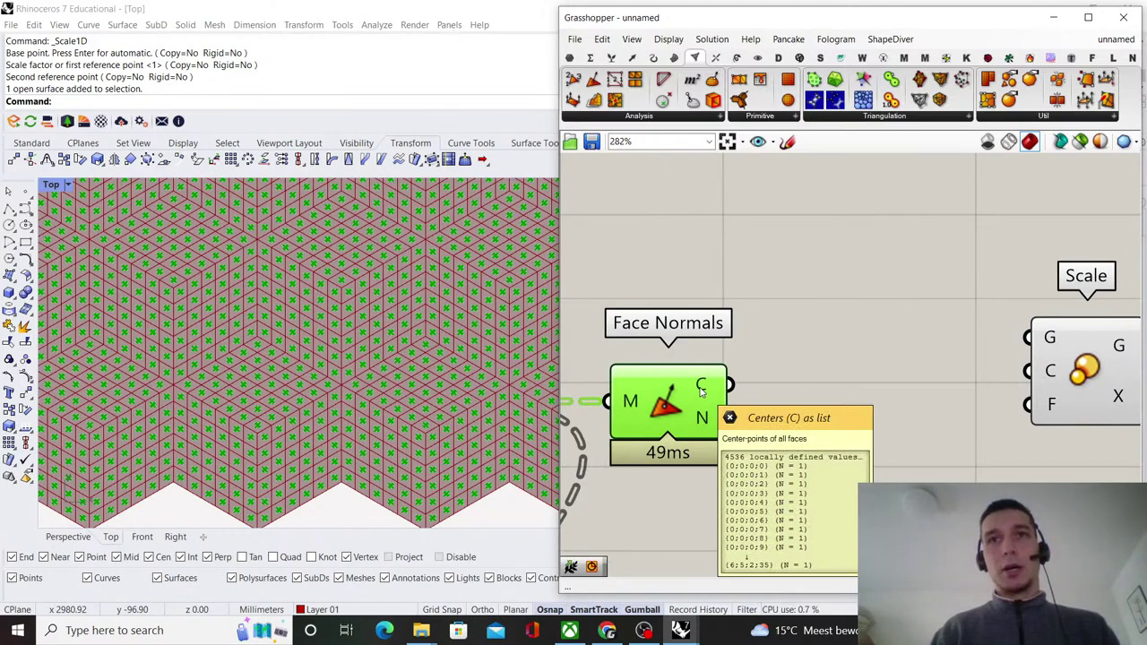
- Add a Trim Tree component beside Face Normals and connect the face centers (C) to its T input
double_click(876, 374)
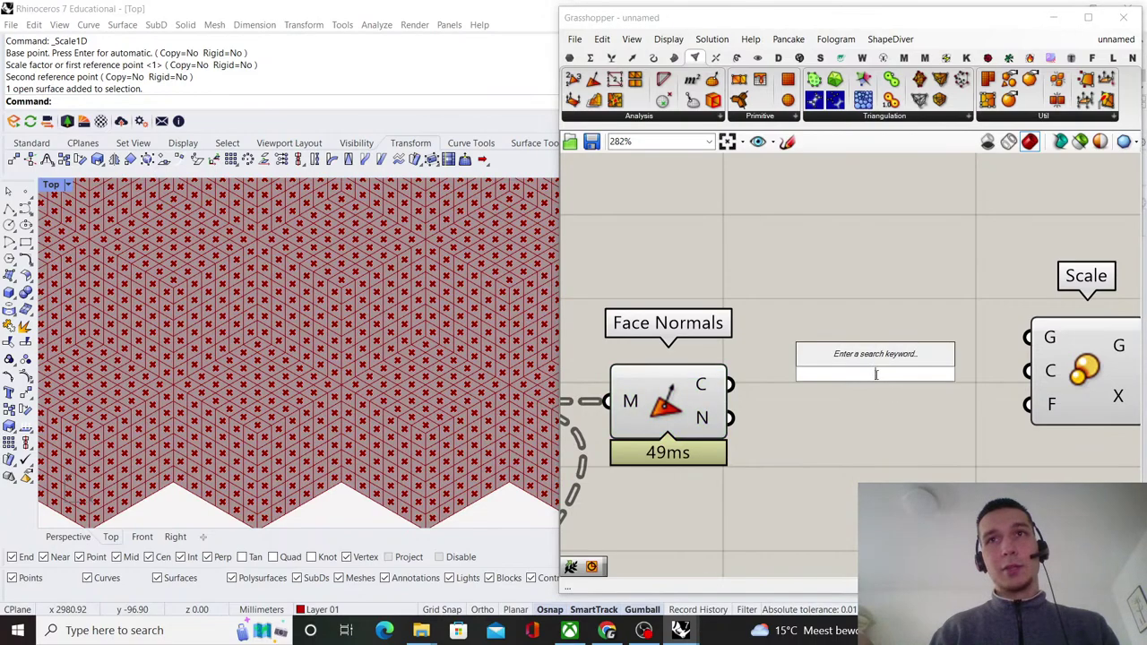
type("shi")
key("BackSpace")
key("BackSpace")
key("BackSpace")
type("t")
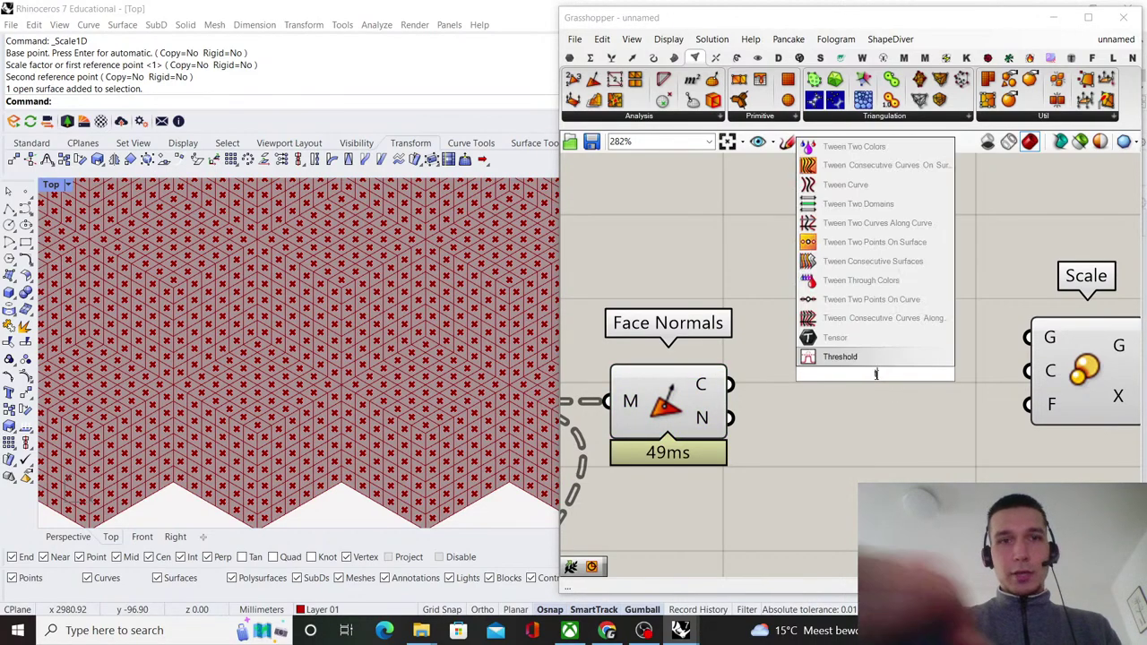
type("rim tre")
key("Return")
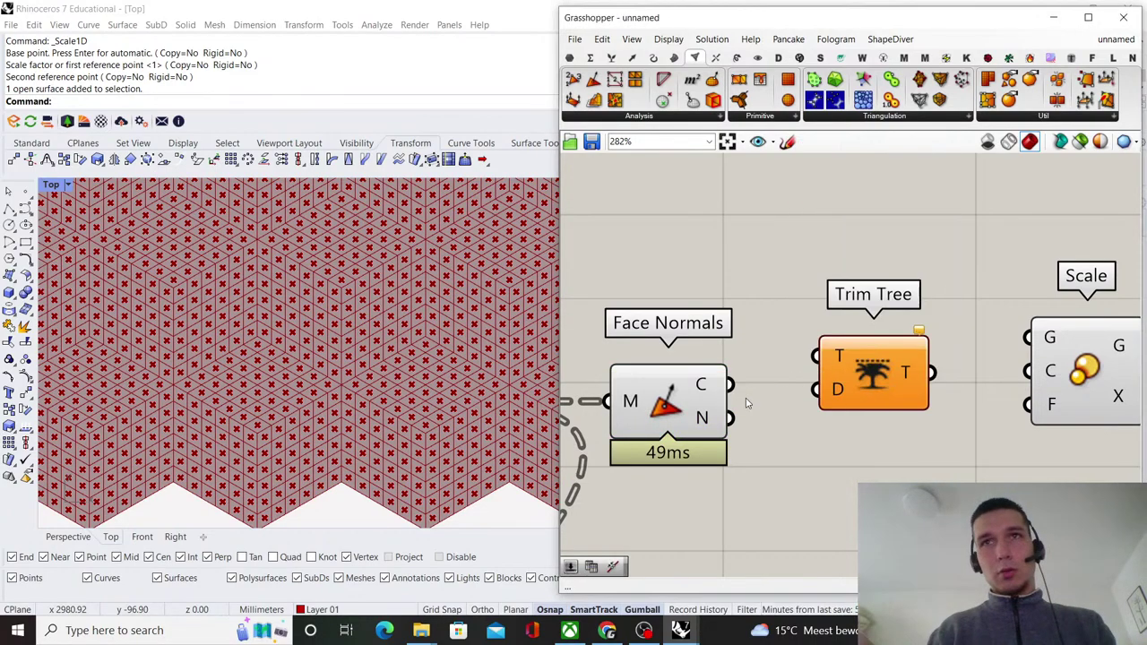
left_click_drag(730, 385, 831, 397)
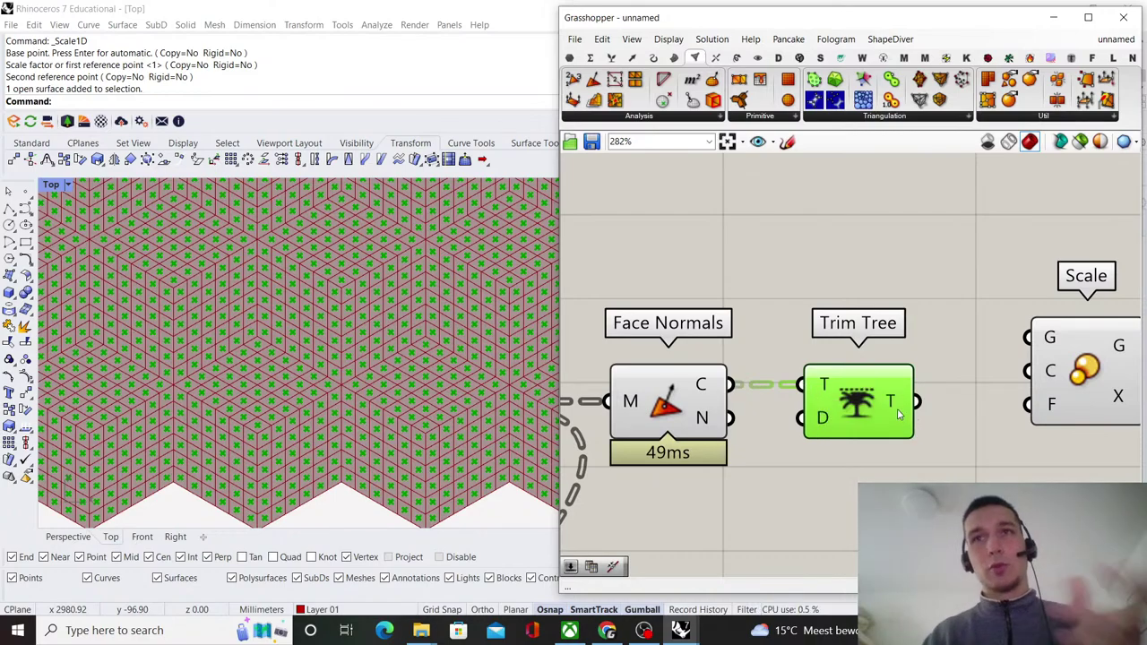
mouse_move(893, 409)
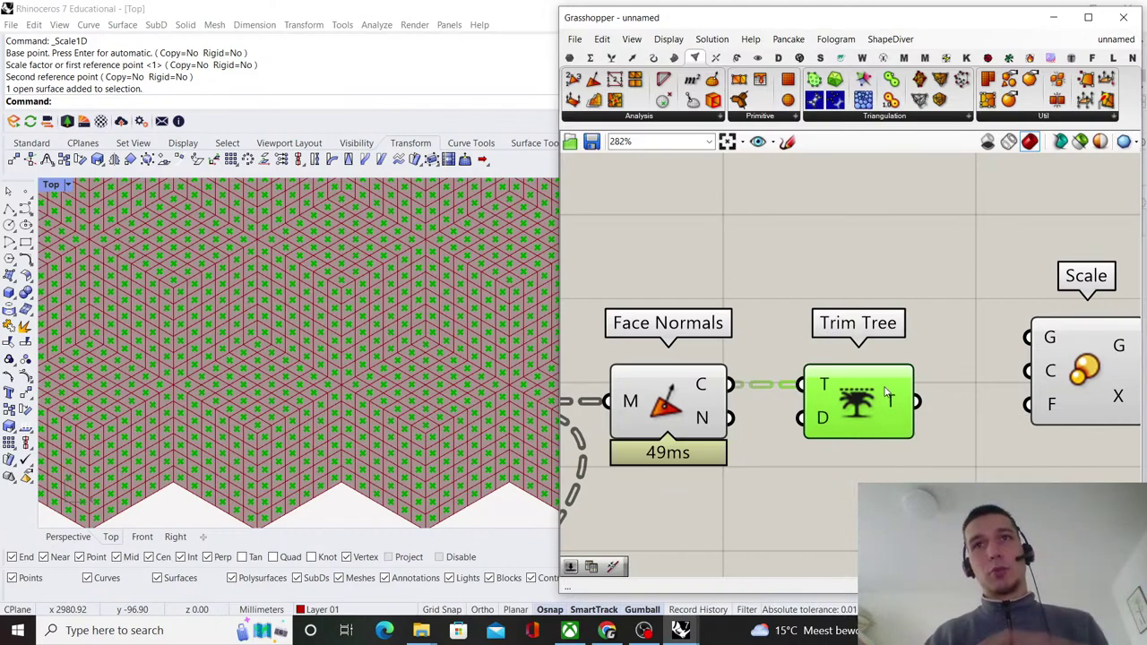
- Turn off the viewport preview of Face Normals
left_click(768, 320)
right_click_drag(768, 320, 899, 322)
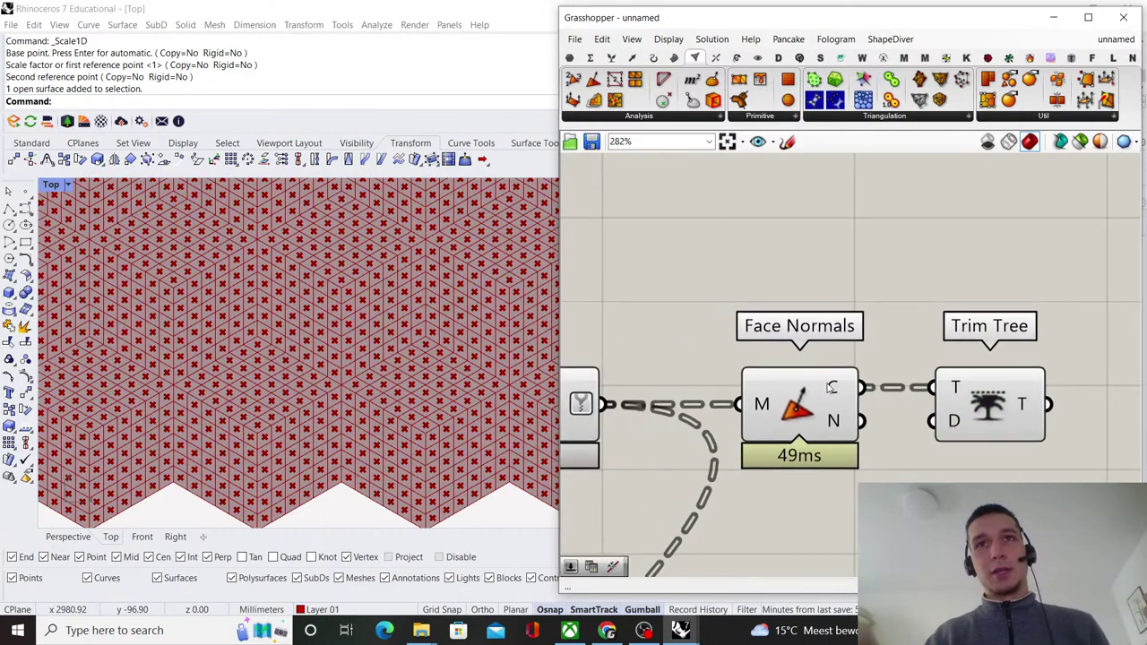
scroll(827, 384, "up", 1)
left_click_drag(821, 397, 817, 397)
scroll(884, 320, "down", 3)
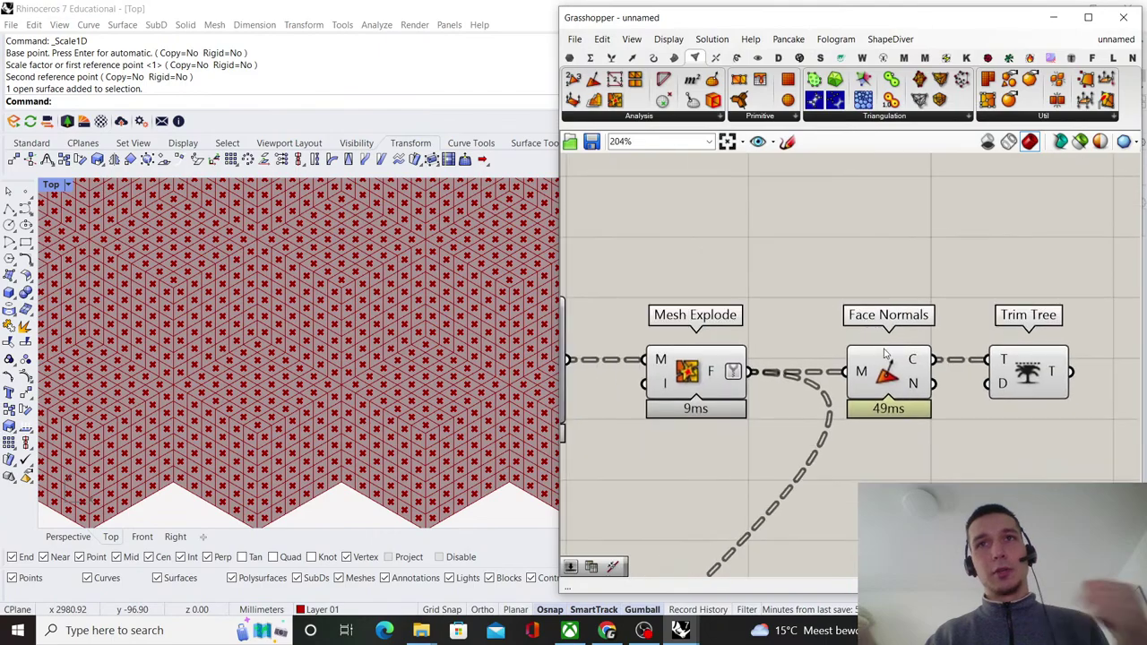
left_click_drag(895, 470, 714, 307)
right_click(768, 262)
left_click(794, 276)
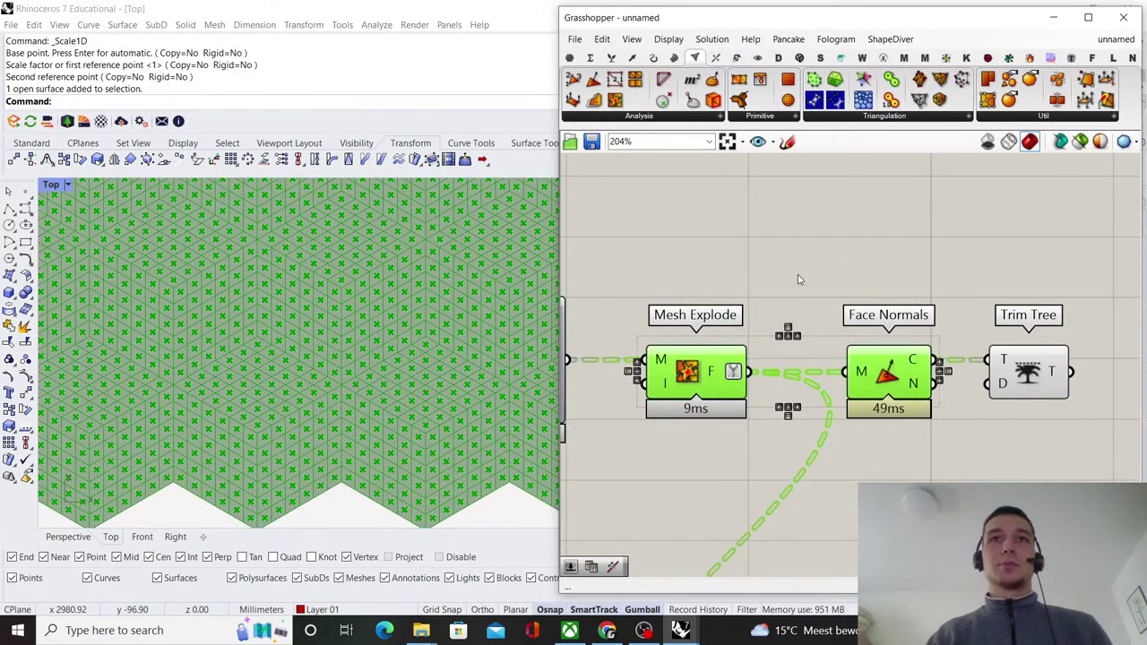
left_click(798, 277)
scroll(821, 276, "down", 3)
left_click_drag(860, 415, 814, 281)
right_click(813, 278)
left_click(841, 303)
left_click(893, 280)
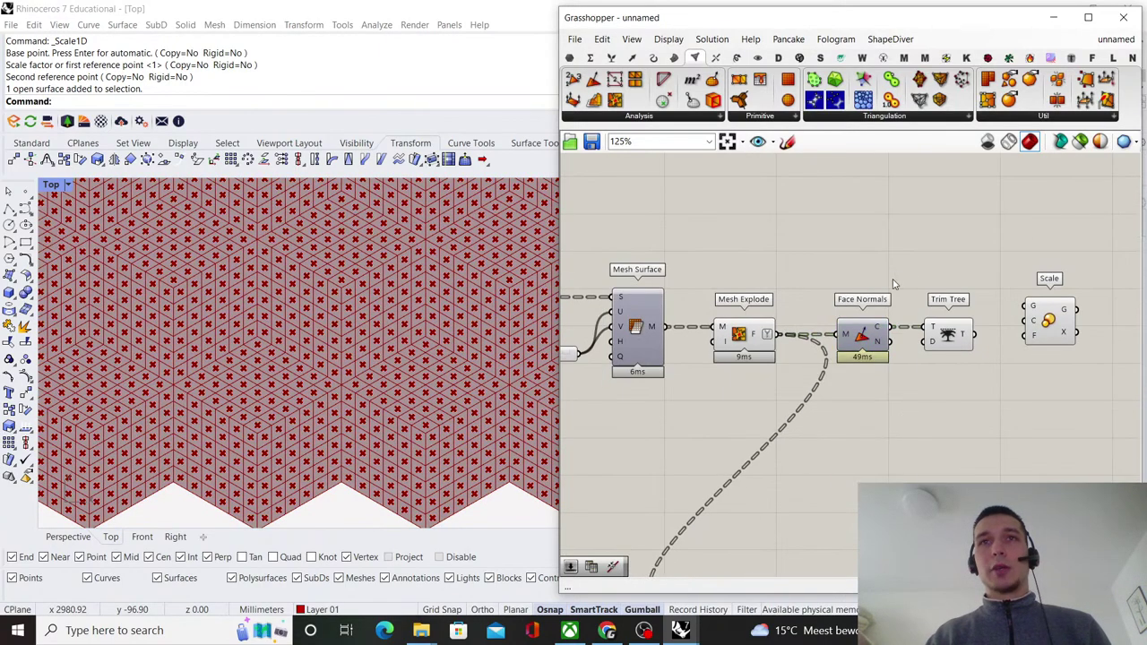
- Turn off the viewport preview of Mesh Explode
right_click_drag(929, 353, 822, 378)
scroll(821, 380, "up", 2)
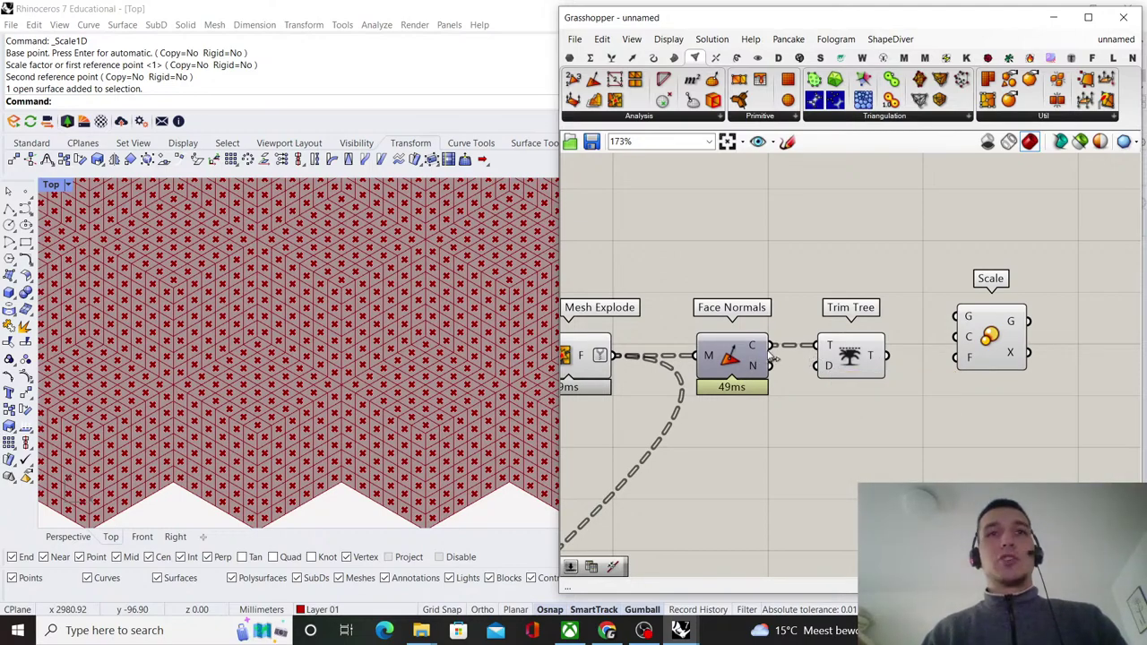
scroll(771, 330, "down", 3)
right_click_drag(789, 311, 886, 310)
scroll(829, 357, "up", 2)
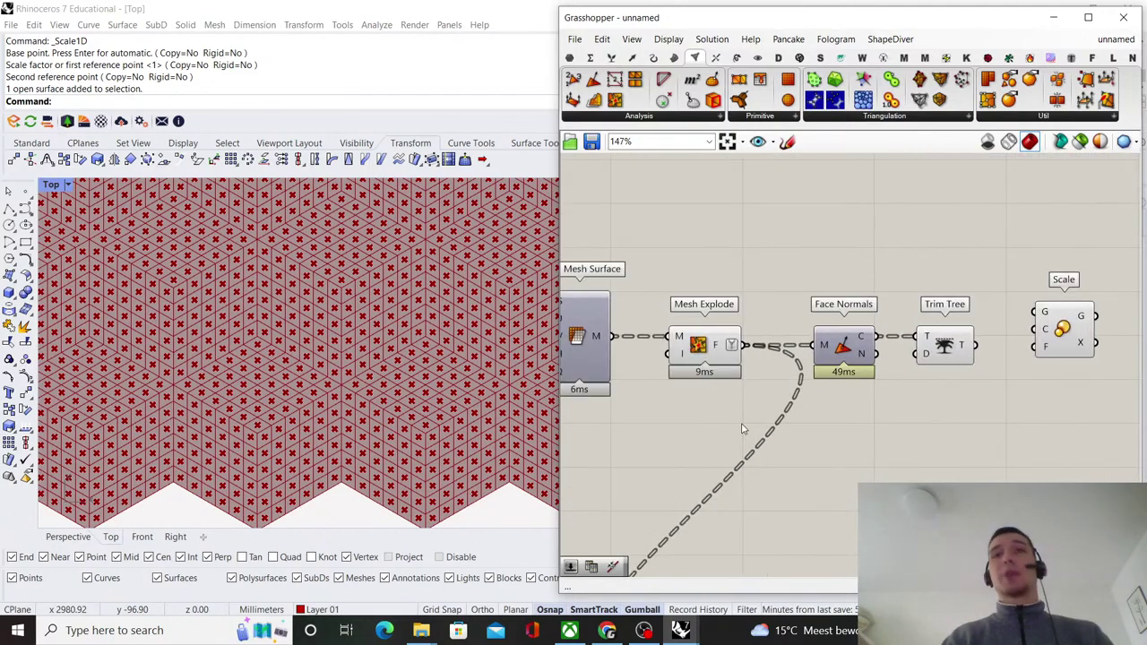
left_click(706, 345)
right_click(739, 289)
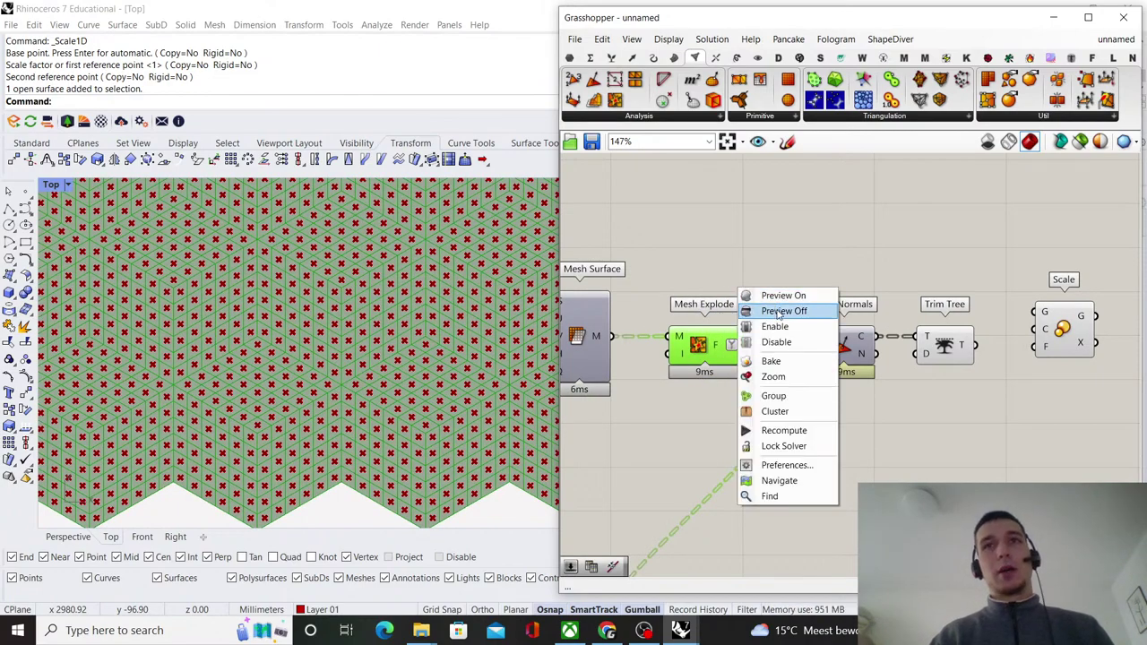
left_click(783, 311)
- Connect Trim Tree's output to Scale's C input and move Scale further right to leave space between them
right_click_drag(981, 356, 770, 408)
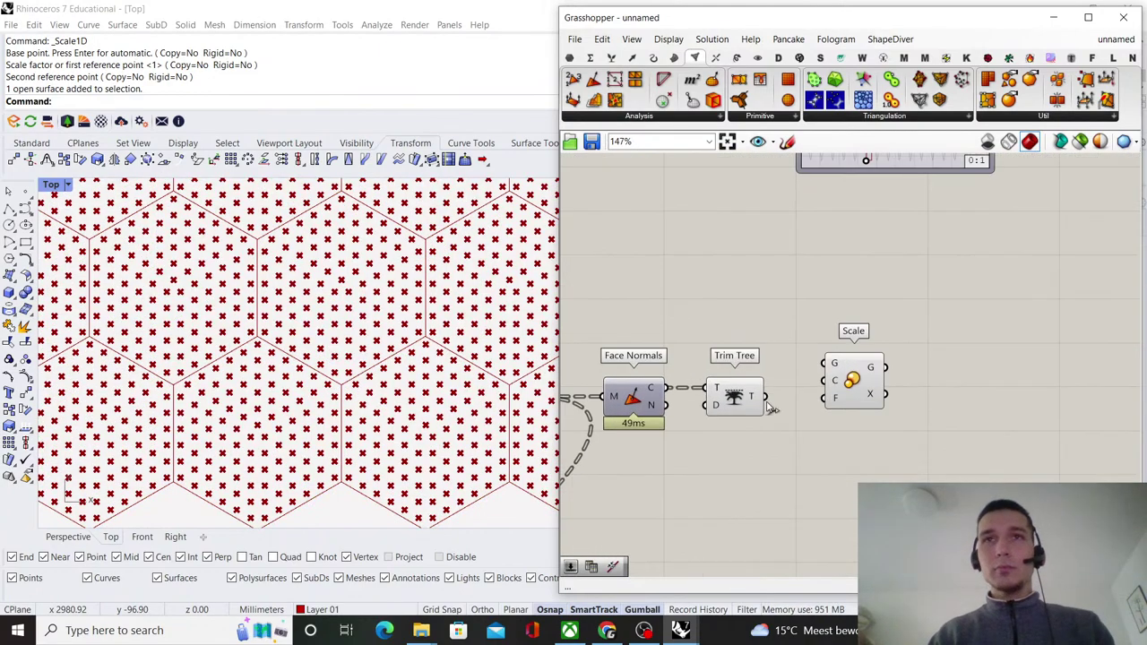
left_click_drag(819, 385, 820, 383)
left_click_drag(850, 384, 900, 399)
left_click(869, 329)
scroll(868, 329, "down", 3)
right_click_drag(863, 328, 771, 305)
scroll(772, 306, "up", 2)
left_click(808, 358)
left_click_drag(808, 357, 939, 357)
left_click(886, 313)
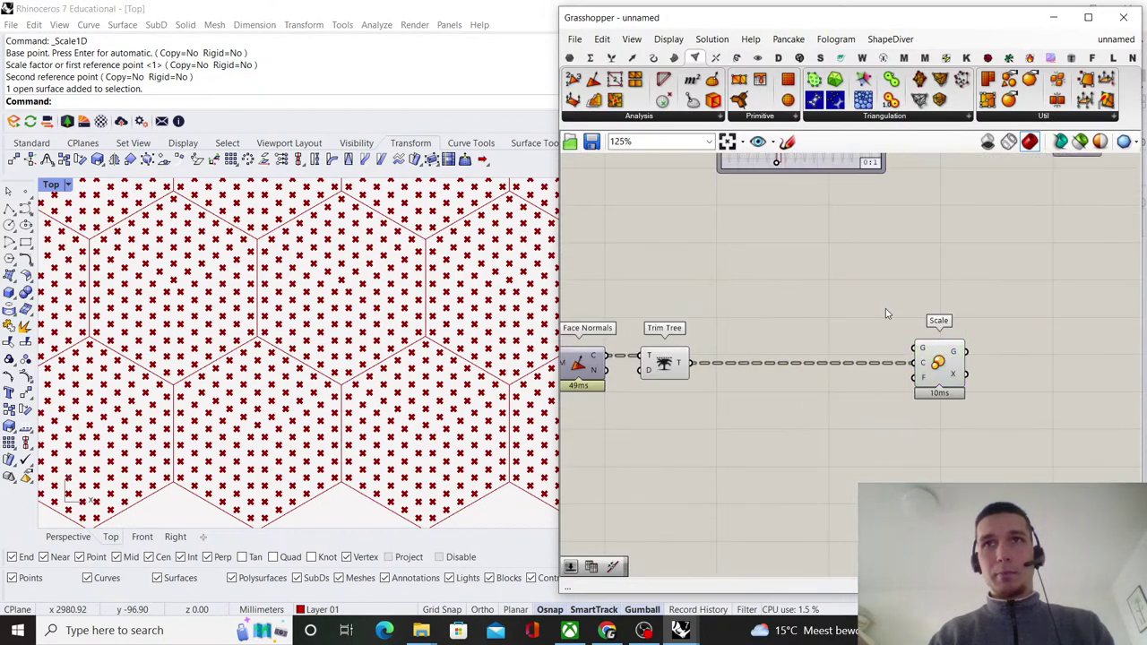
- Place the Scale component even further away from Trim Tree to free up room for more components
scroll(887, 312, "down", 1)
right_click_drag(886, 312, 751, 300)
left_click_drag(793, 345, 930, 345)
left_click(817, 328)
right_click_drag(728, 357, 903, 249)
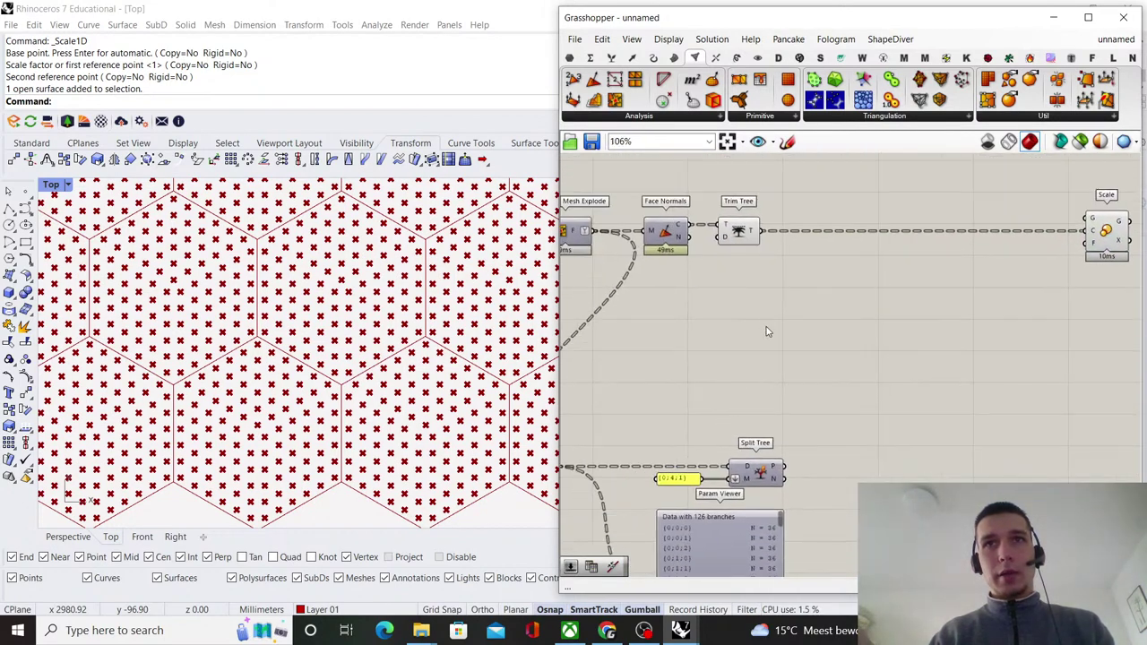
- Examine the definition from Flip Curve and Ruled Surface through Mesh Explode, Face Normals and Trim Tree to Scale
right_click_drag(767, 331, 791, 390)
scroll(793, 386, "down", 3)
scroll(799, 331, "up", 4)
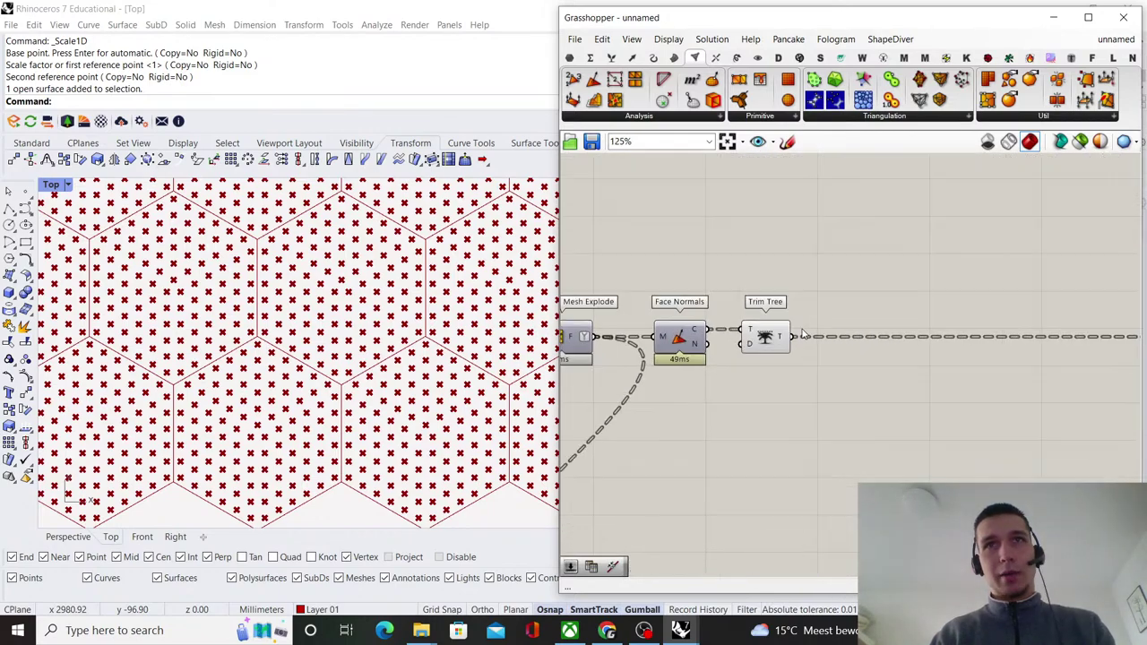
scroll(835, 340, "down", 3)
scroll(926, 376, "up", 2)
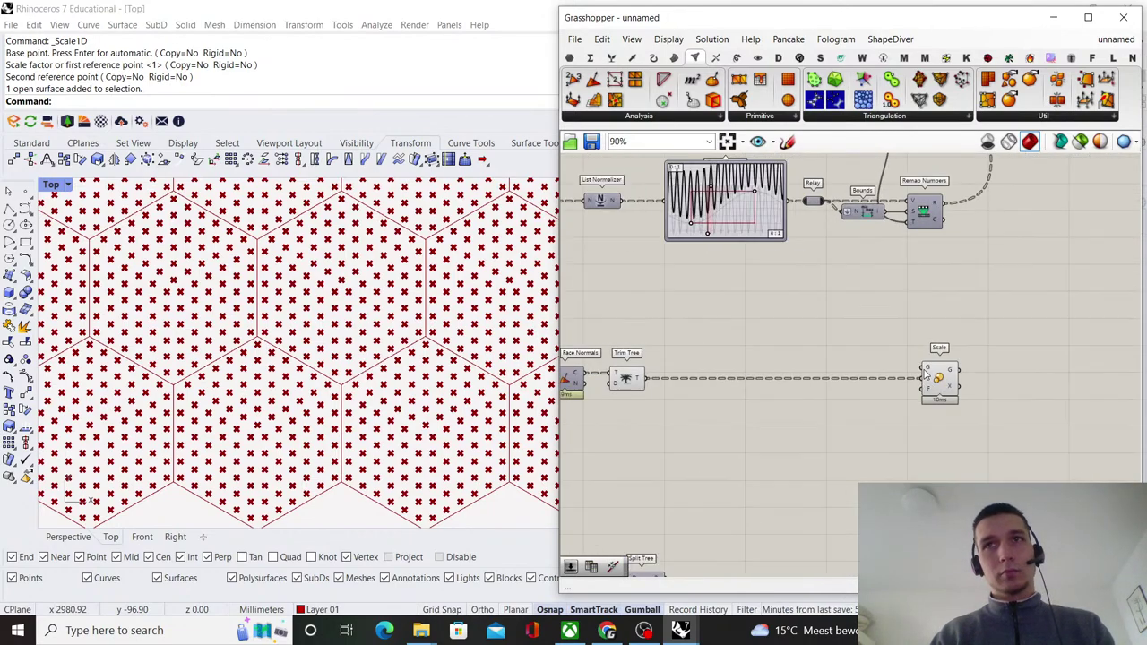
scroll(708, 368, "down", 2)
right_click_drag(699, 366, 883, 346)
scroll(825, 353, "up", 3)
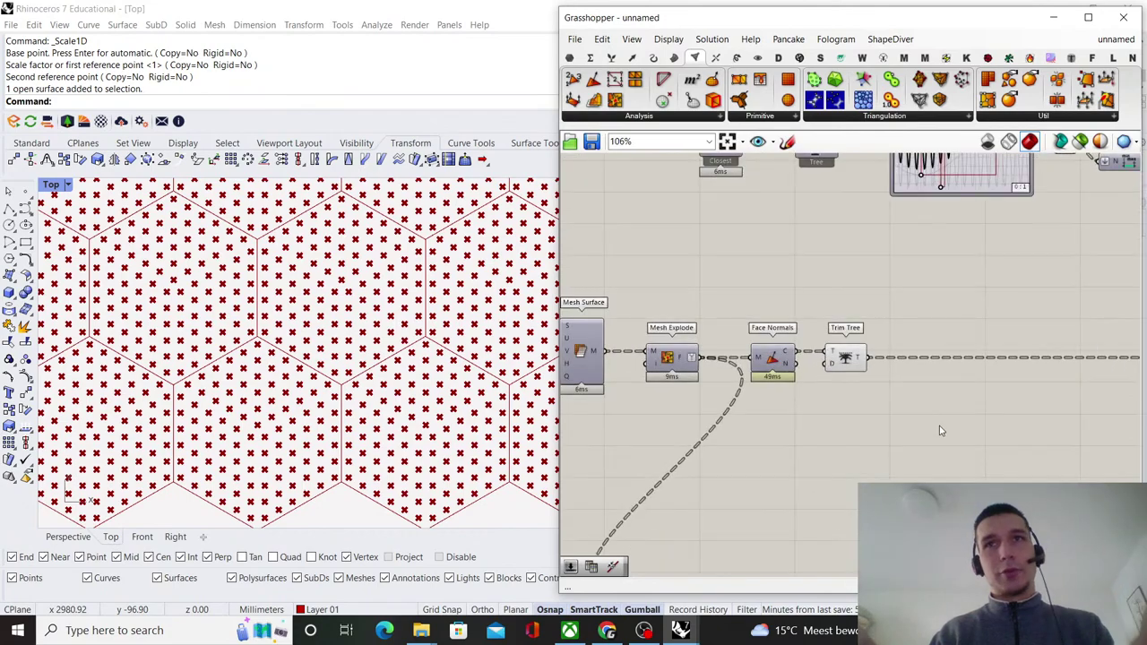
double_click(939, 430)
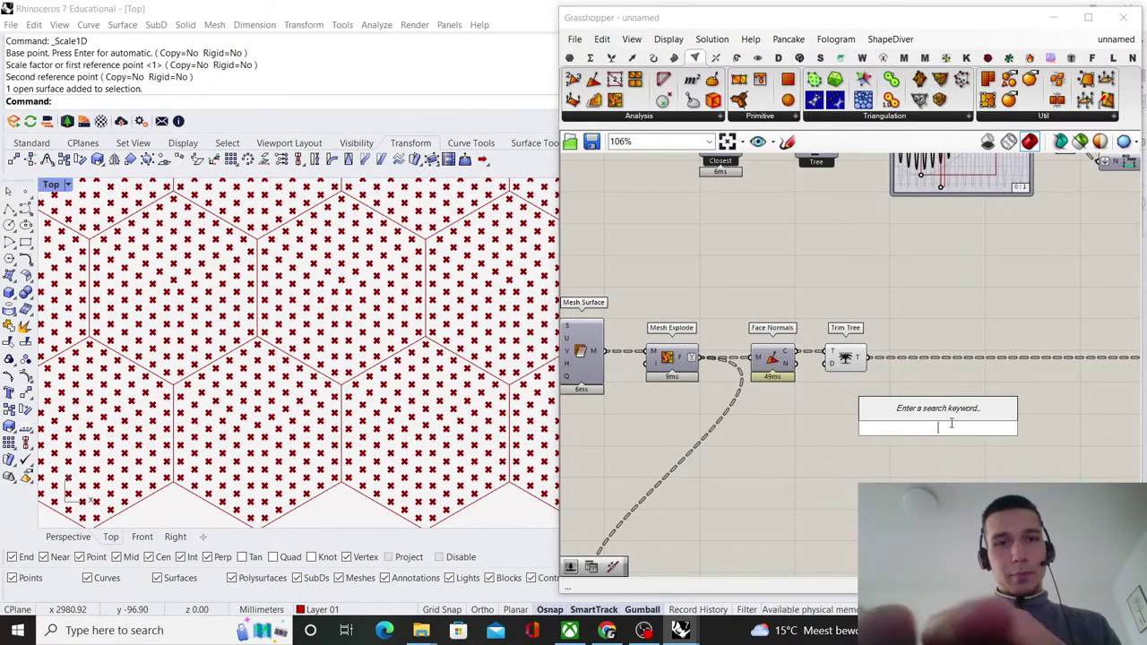
key("Escape")
scroll(951, 428, "down", 3)
right_click_drag(814, 366, 866, 325)
scroll(767, 316, "up", 3)
right_click_drag(651, 344, 773, 325)
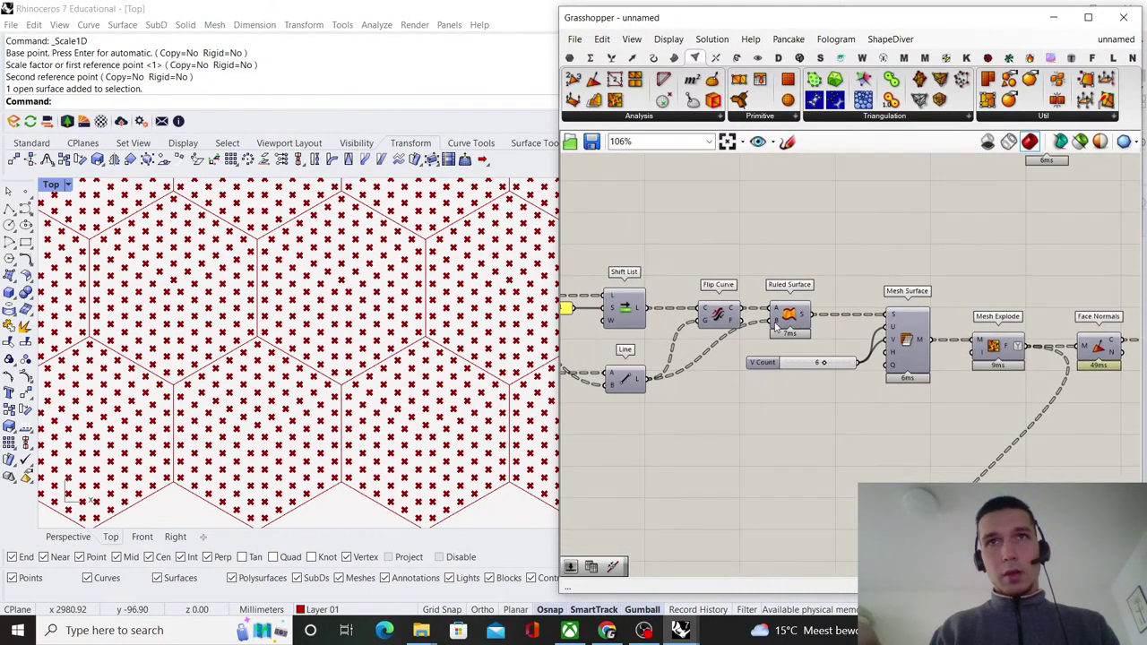
right_click_drag(959, 435, 714, 427)
- Add a Pull Point component below Trim Tree and connect the trimmed face centers to its P input
double_click(960, 449)
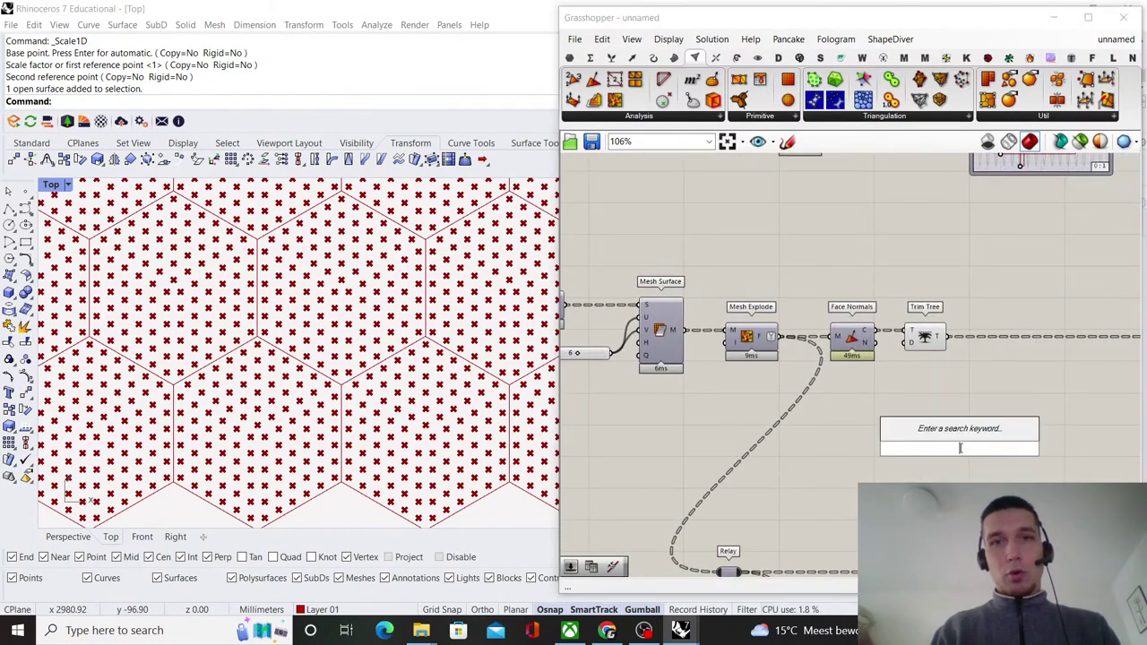
type("pull poi")
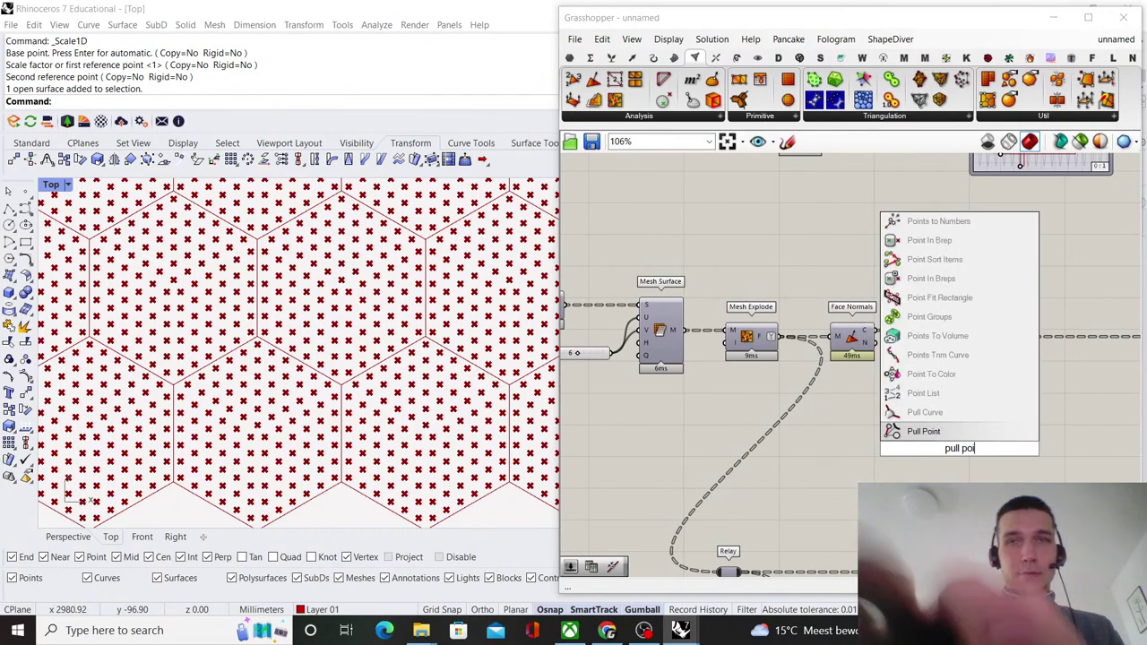
type("nt")
key("Return")
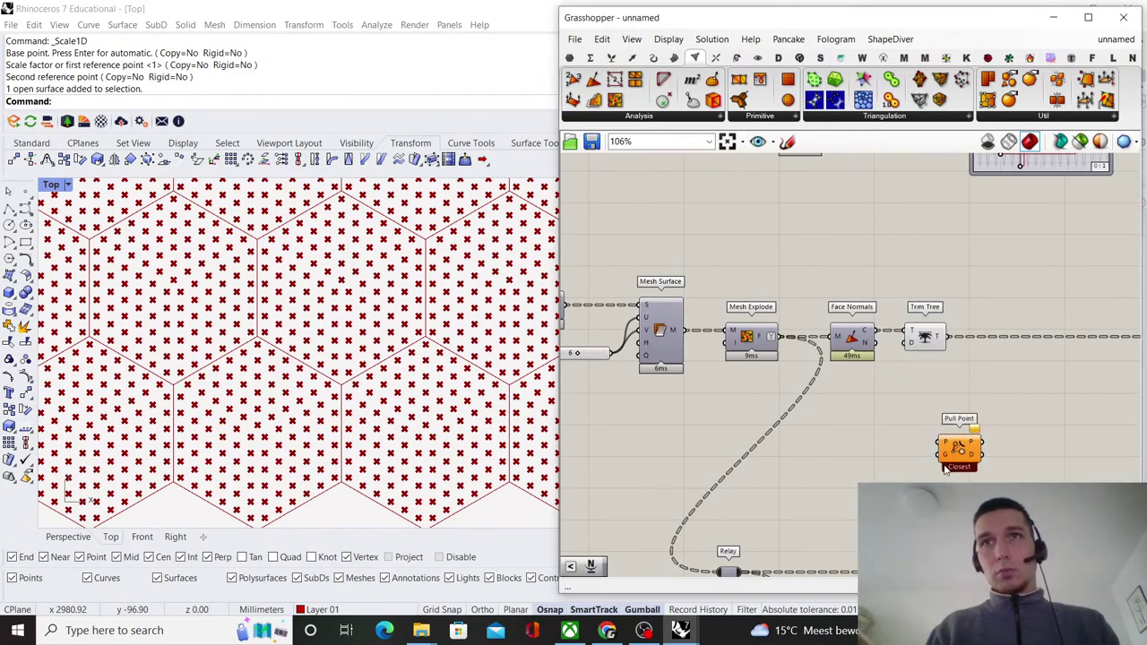
scroll(944, 471, "down", 2)
scroll(985, 421, "up", 5)
left_click_drag(867, 310, 951, 432)
- Open the component search below the Point parameter that holds the polygon centers
scroll(944, 432, "down", 6)
scroll(801, 387, "up", 5)
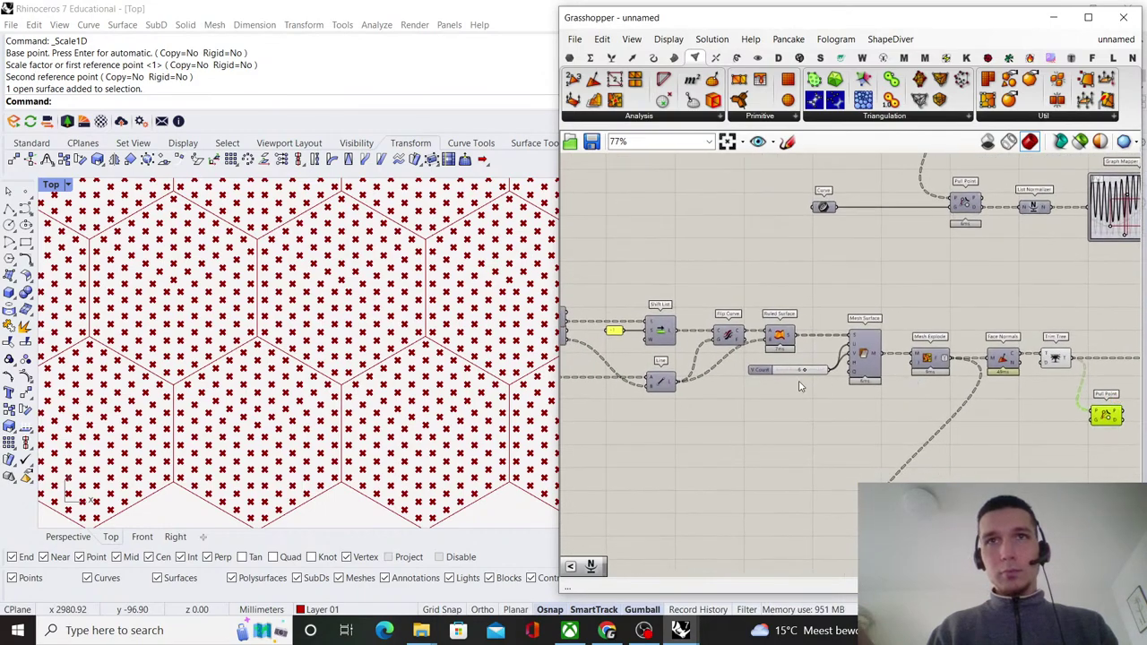
right_click_drag(679, 392, 769, 368)
scroll(769, 367, "down", 1)
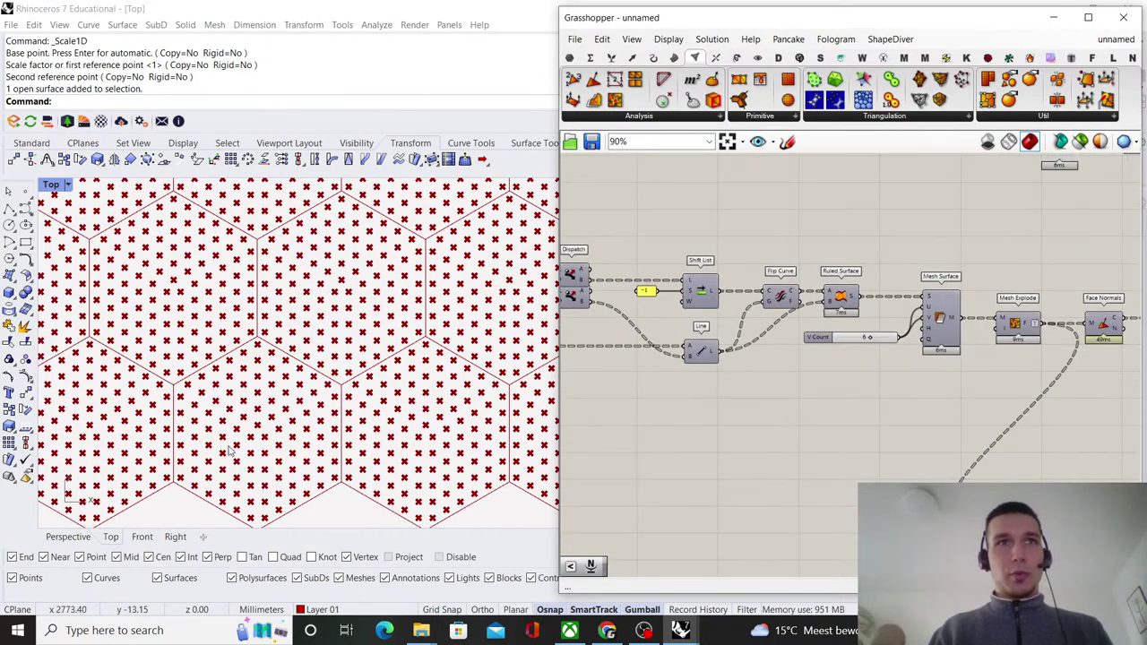
scroll(834, 349, "down", 3)
scroll(779, 367, "up", 3)
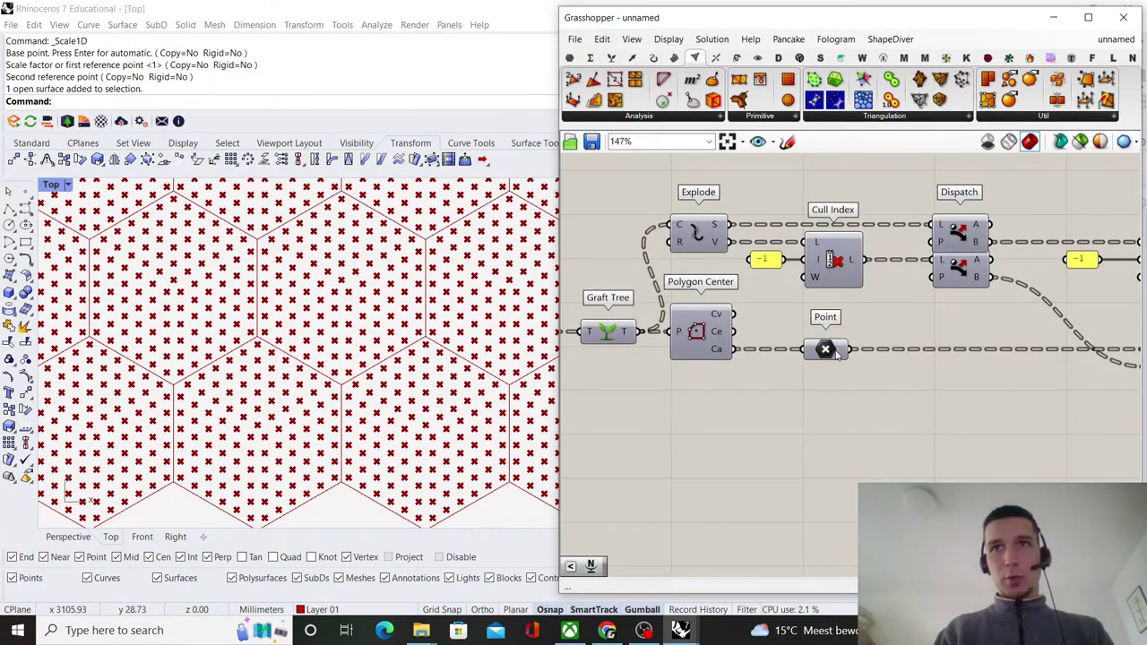
right_click_drag(838, 354, 751, 309)
double_click(813, 392)
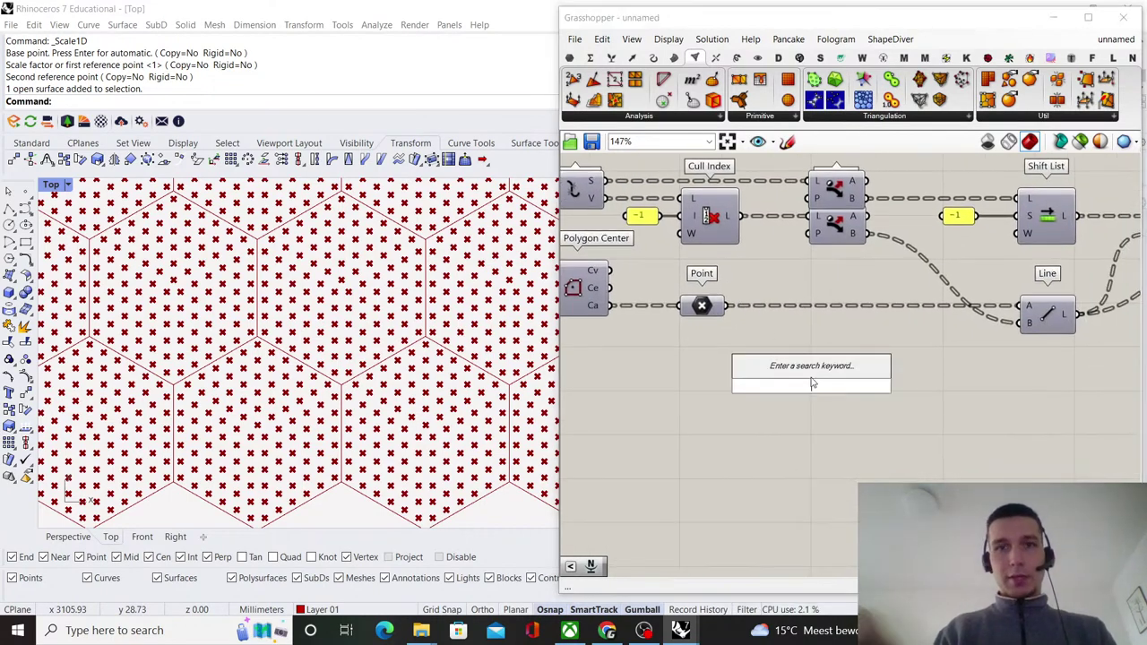
type("point")
left_click(800, 358)
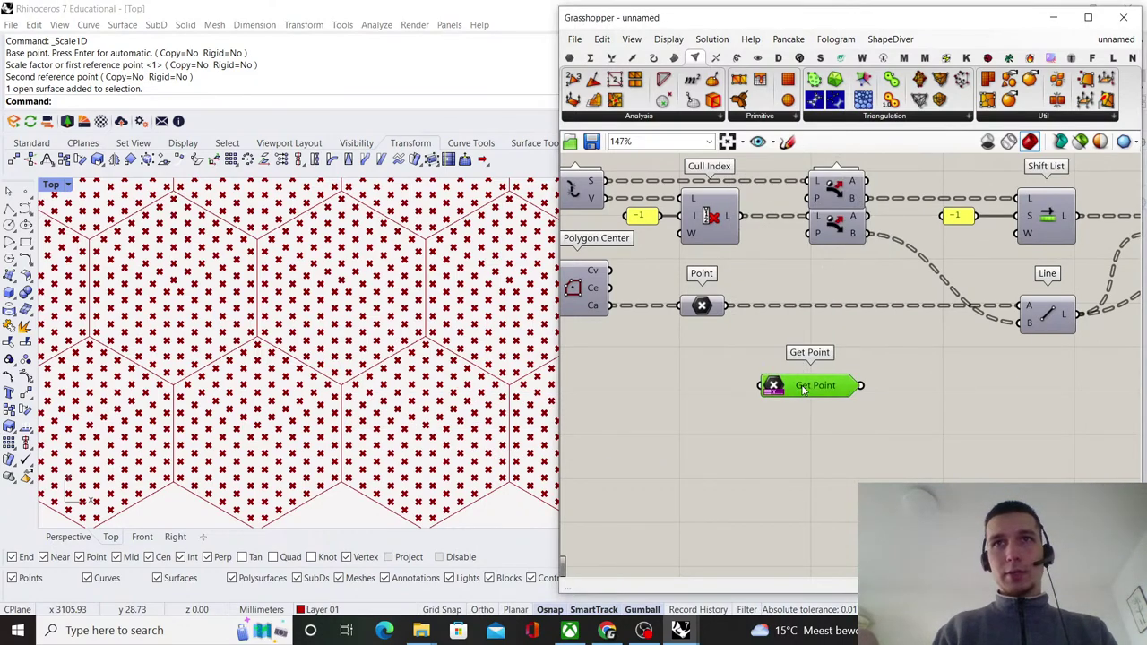
key("Delete")
- Add a Point parameter below the polygon-centre Point and feed it from that Point through a relay
double_click(798, 391)
type("point")
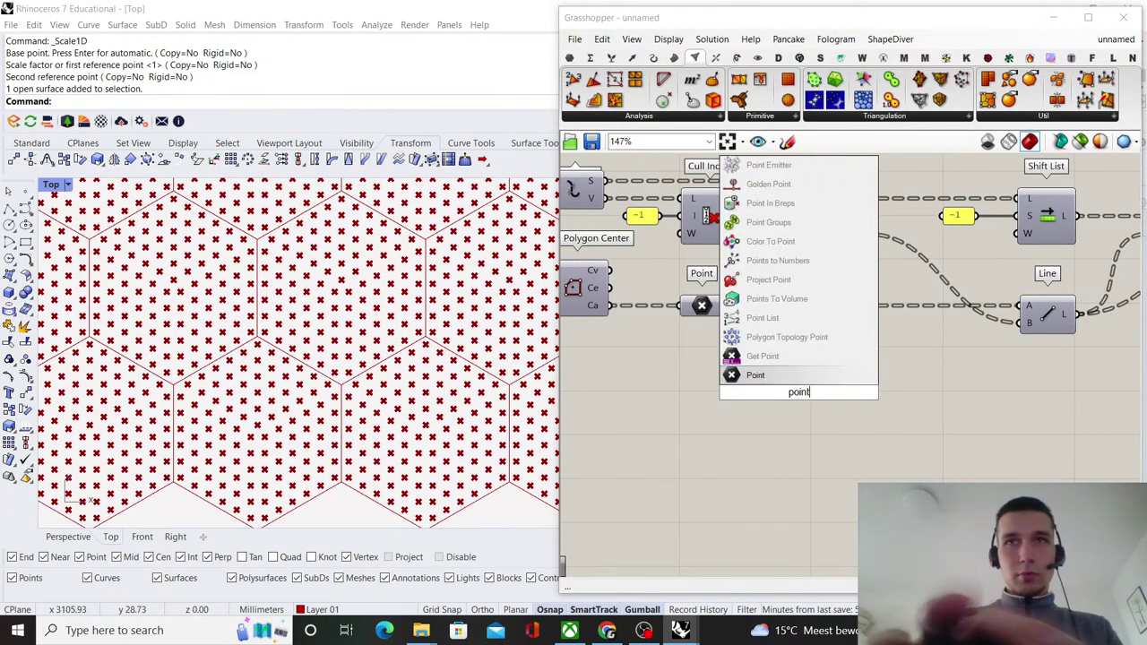
key("Return")
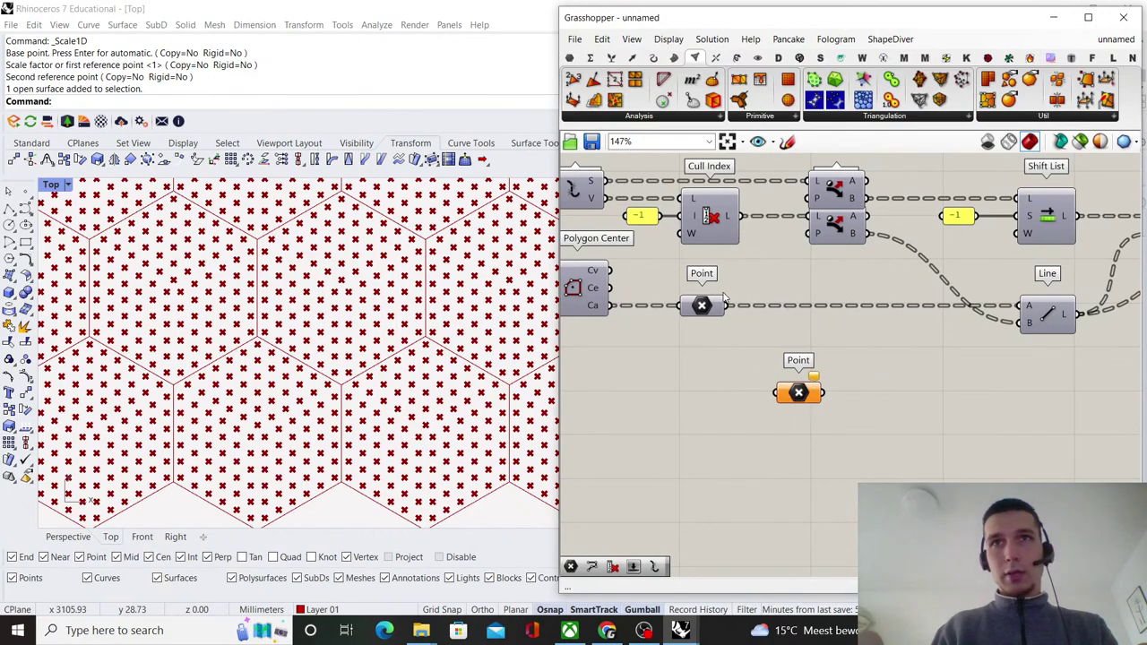
double_click(756, 390)
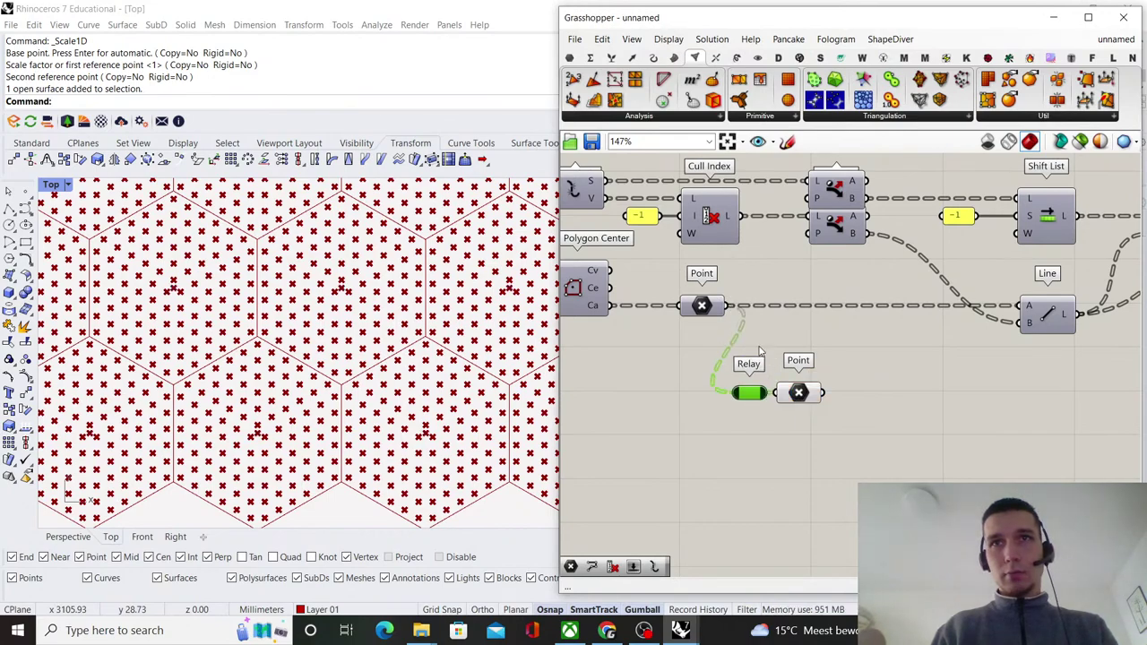
- Move the new Point parameter beside Pull Point and connect it to Pull Point's geometry input
scroll(760, 392, "down", 5)
left_click_drag(790, 386, 1028, 388)
right_click_drag(1079, 387, 933, 397)
scroll(934, 397, "up", 4)
left_click(894, 401)
scroll(892, 403, "up", 3)
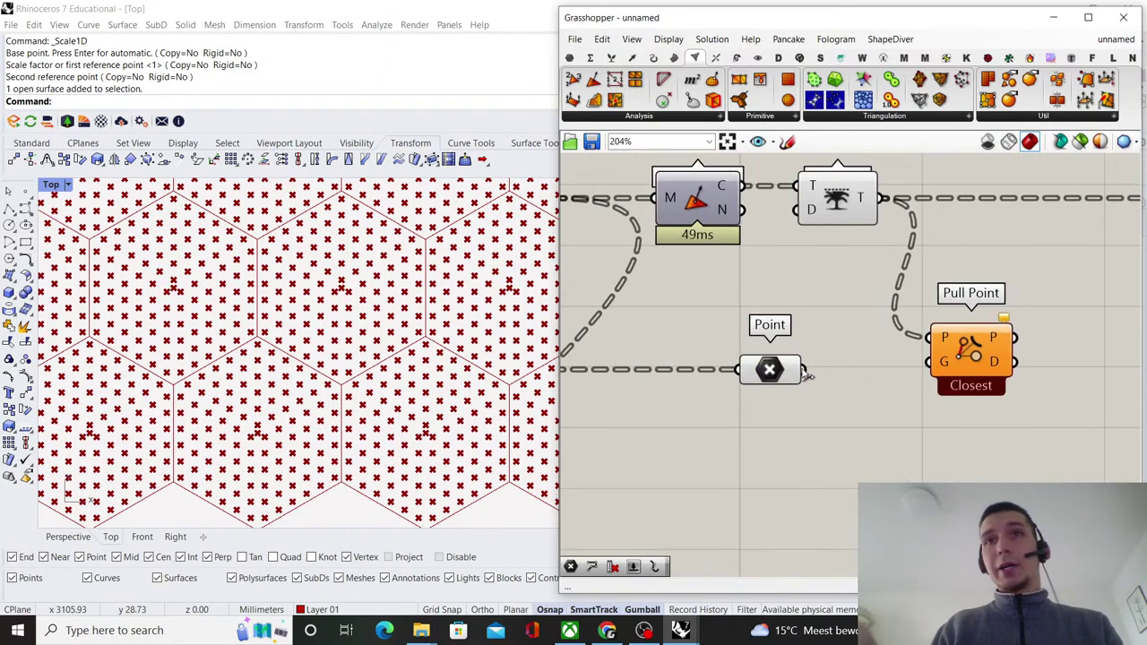
left_click_drag(803, 369, 992, 361)
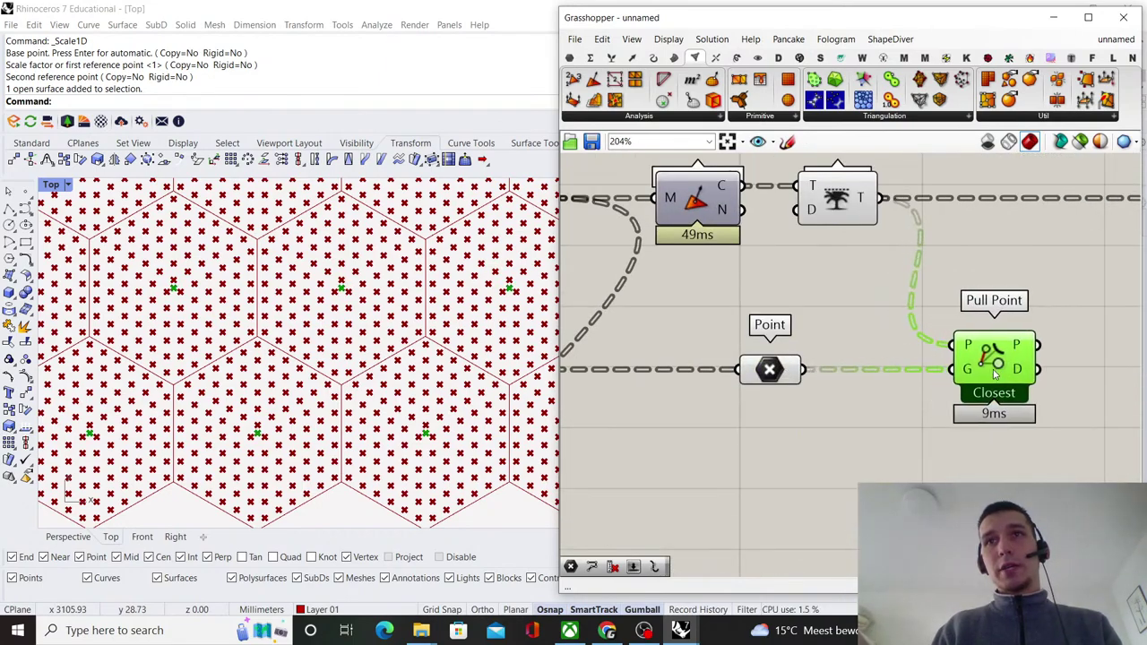
- Add a Tree Statistics component below Pull Point and connect the Trim Tree output to its tree input
right_click_drag(992, 361, 859, 357)
mouse_move(828, 356)
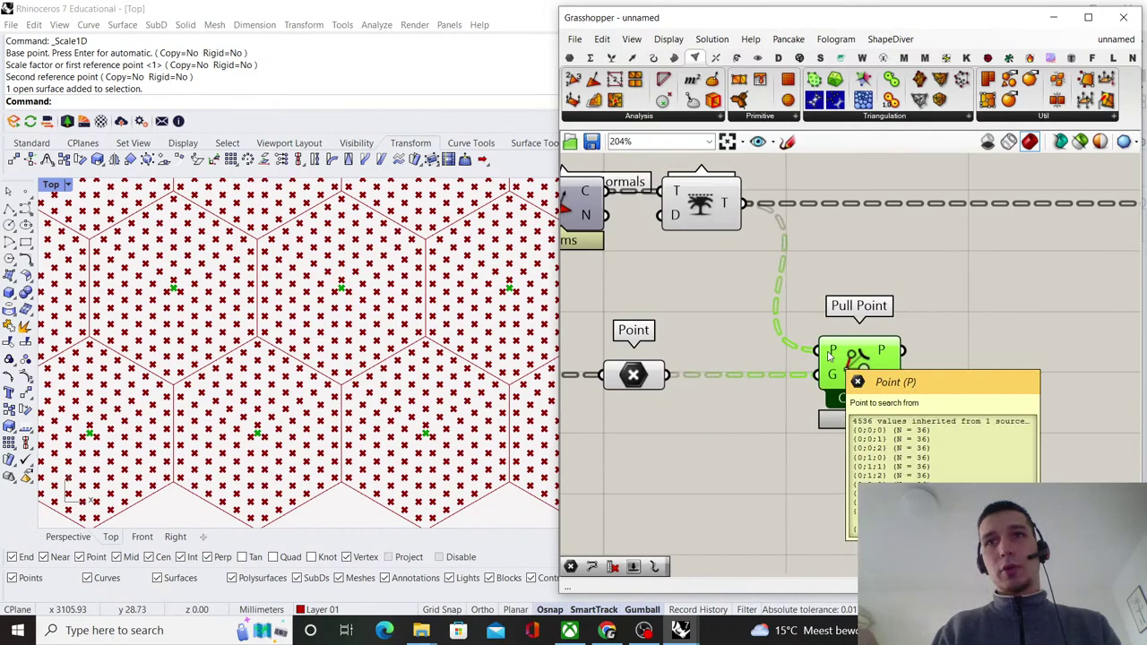
double_click(807, 474)
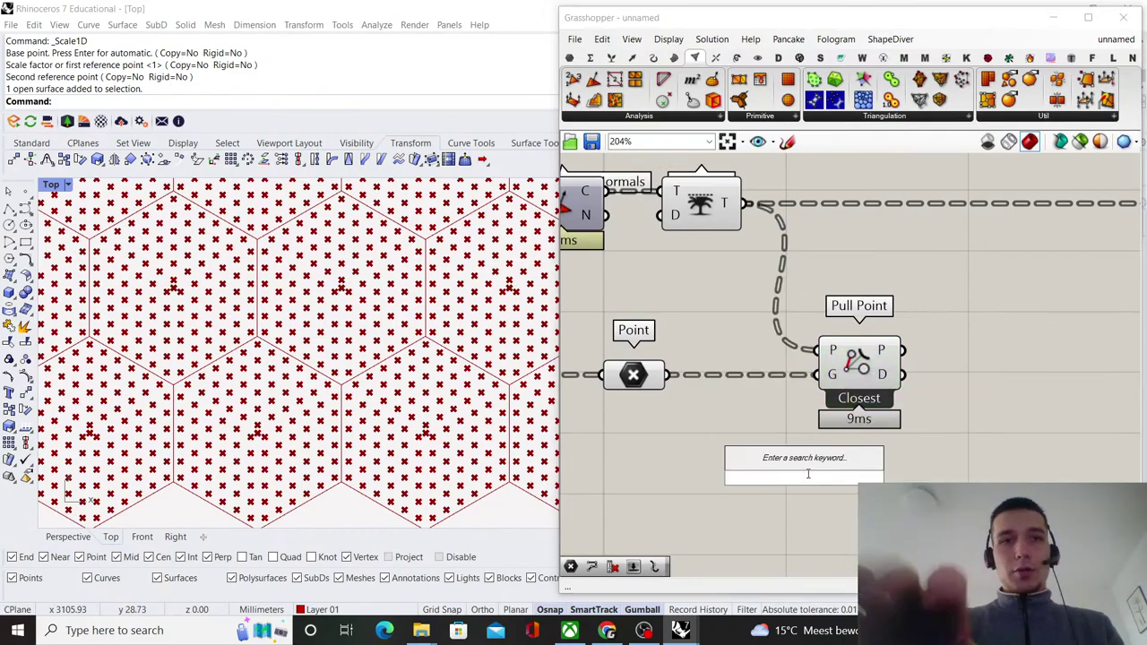
type("tree sta")
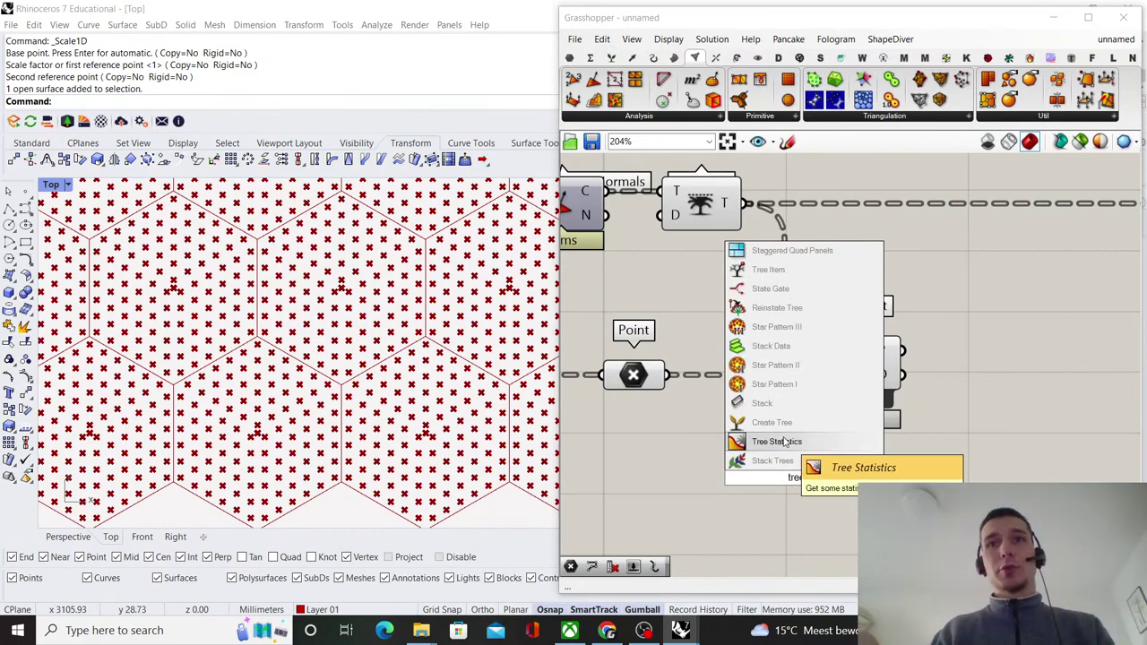
left_click(762, 442)
left_click_drag(747, 209, 774, 475)
right_click_drag(792, 432, 747, 375)
left_click_drag(765, 425, 788, 484)
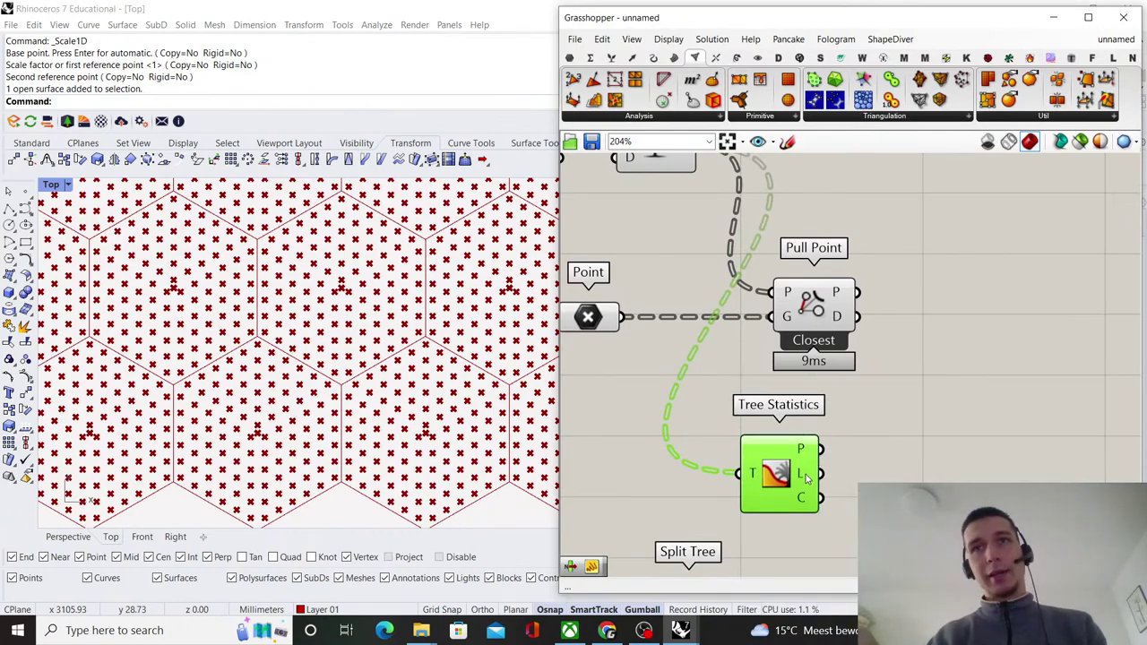
- Copy the Tree Statistics component directly below the first and connect the Point parameter to the copy's tree input
right_click_drag(805, 474, 820, 412)
left_click_drag(808, 409, 801, 447)
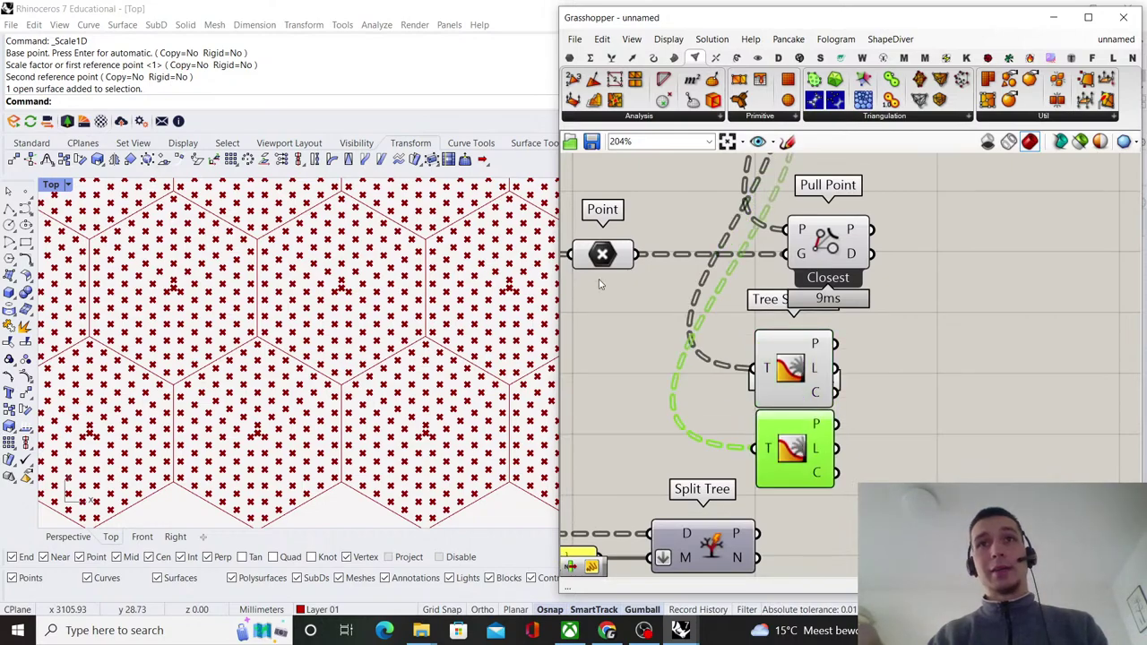
left_click_drag(639, 257, 754, 448)
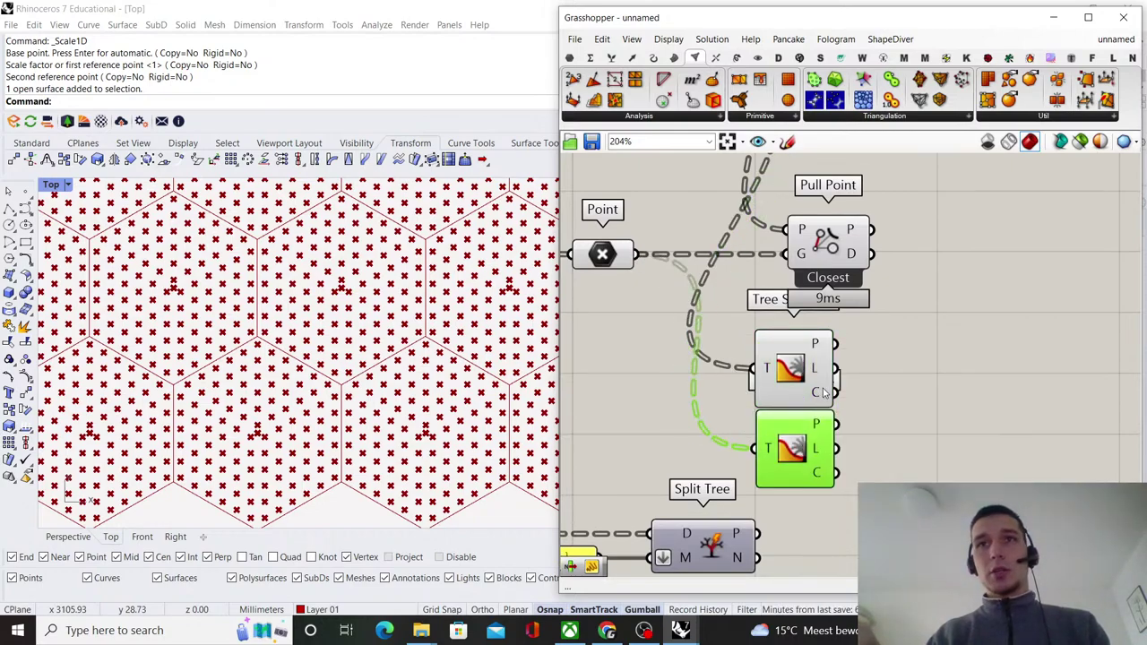
left_click(879, 320)
- Examine the centre points in the viewport and compare the path counts of the two Tree Statistics components
left_click(626, 254)
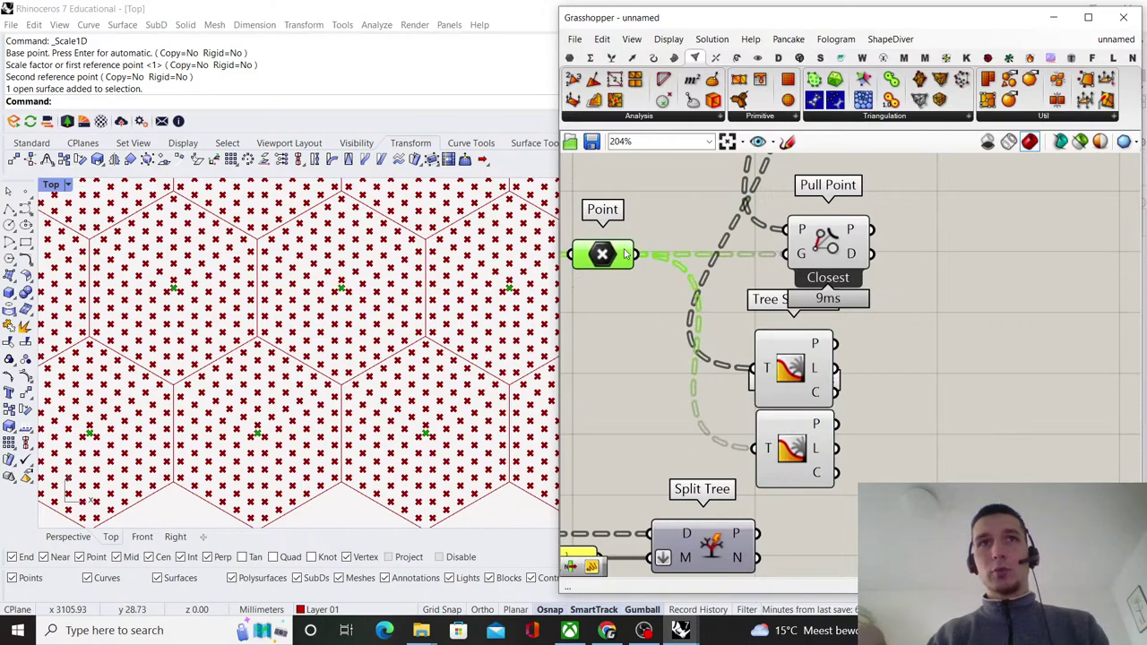
scroll(225, 302, "down", 5)
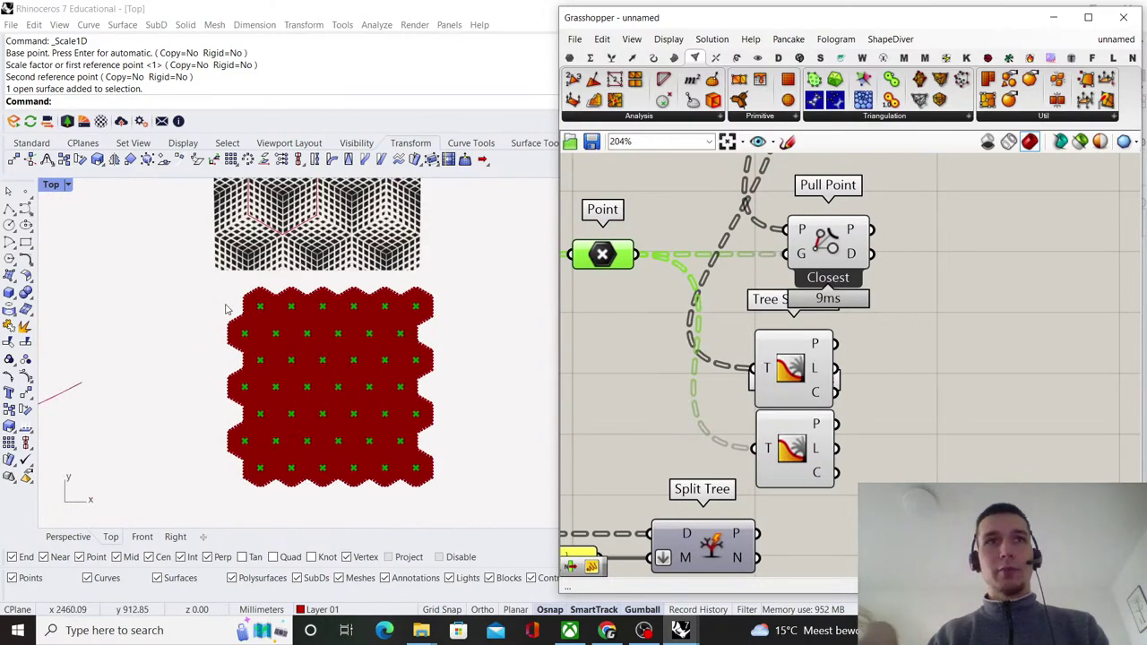
scroll(818, 461, "up", 1)
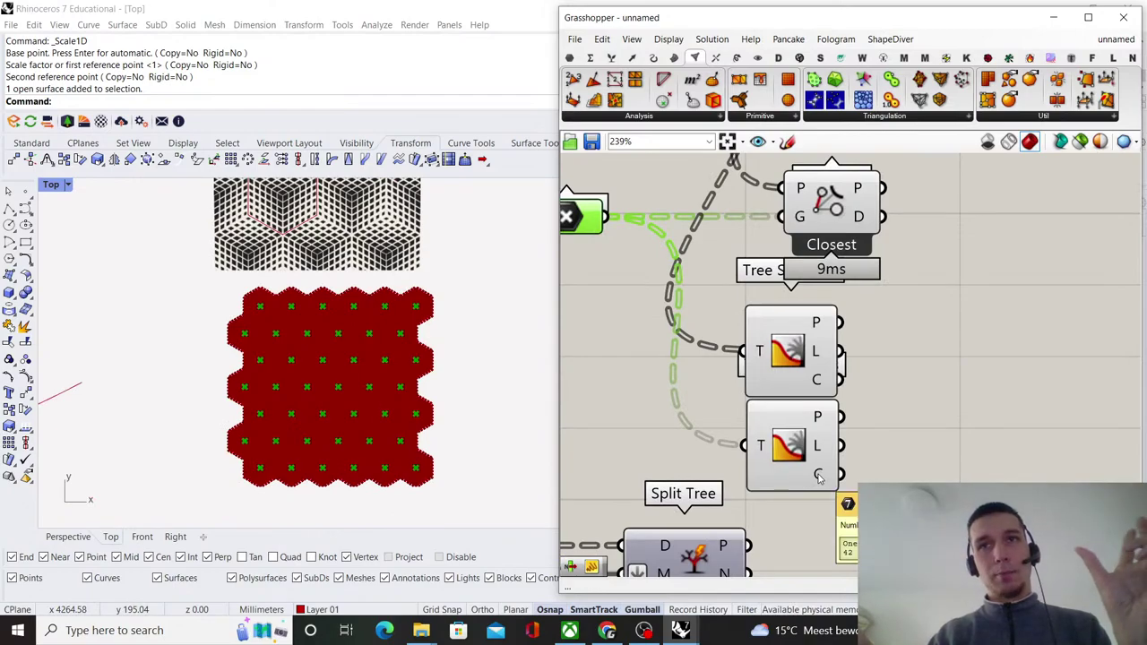
mouse_move(819, 381)
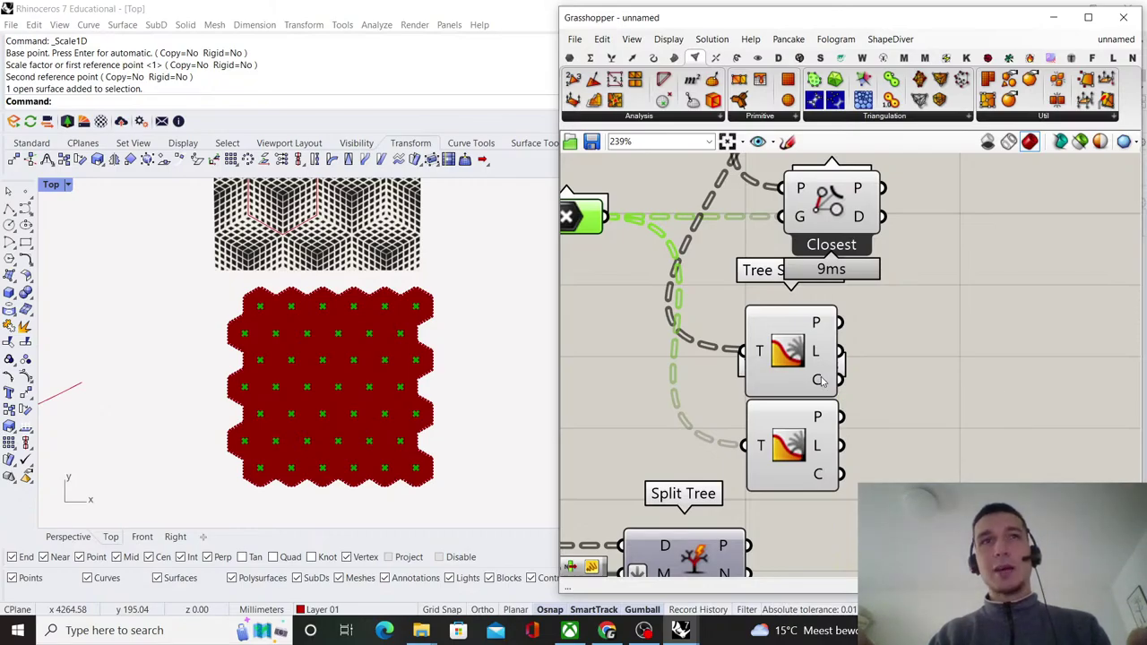
scroll(347, 512, "up", 10)
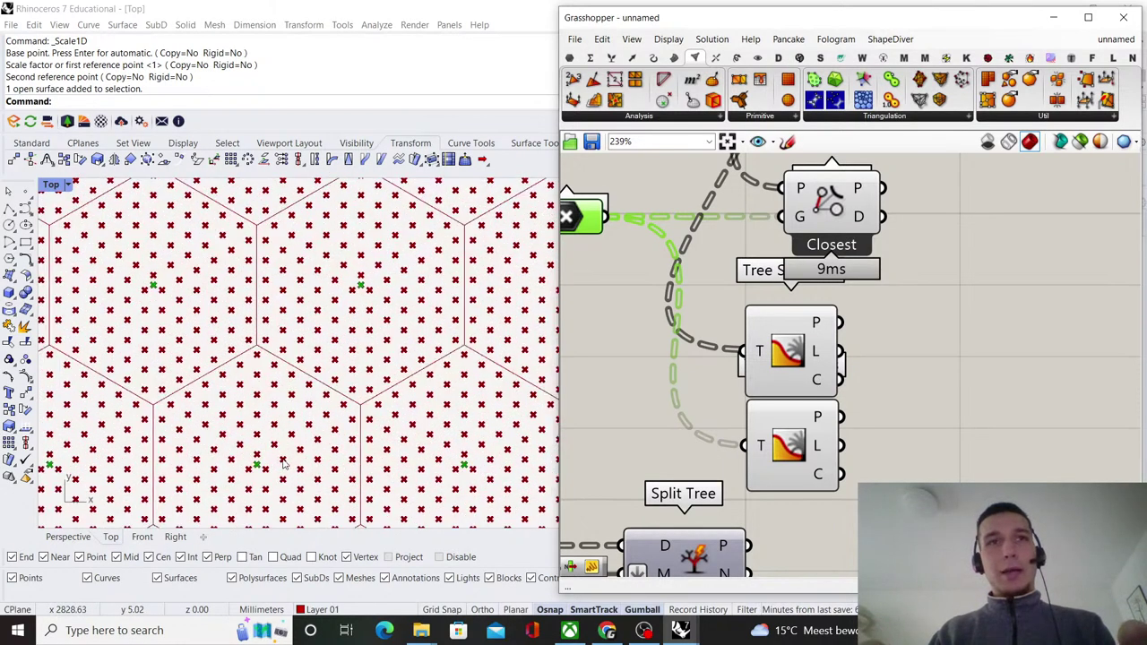
scroll(849, 297, "down", 3)
right_click_drag(848, 297, 835, 348)
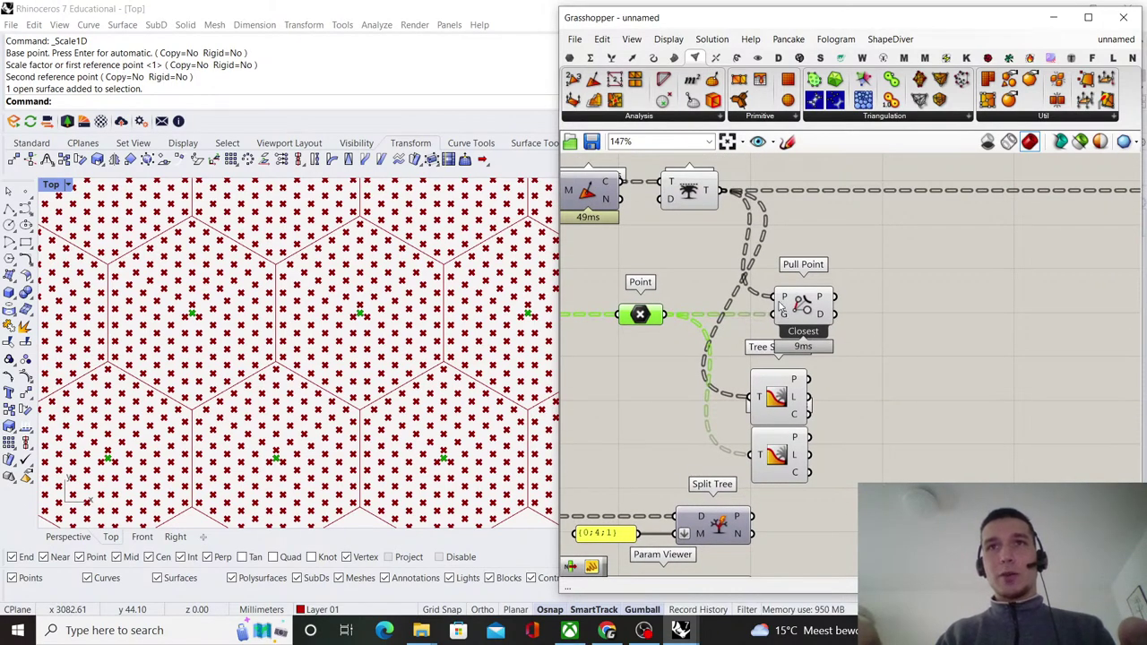
- Examine Pull Point's inputs, comparing the hexagon centre points with the Trim Tree face centres in the viewport
left_click(810, 292)
scroll(278, 418, "down", 5)
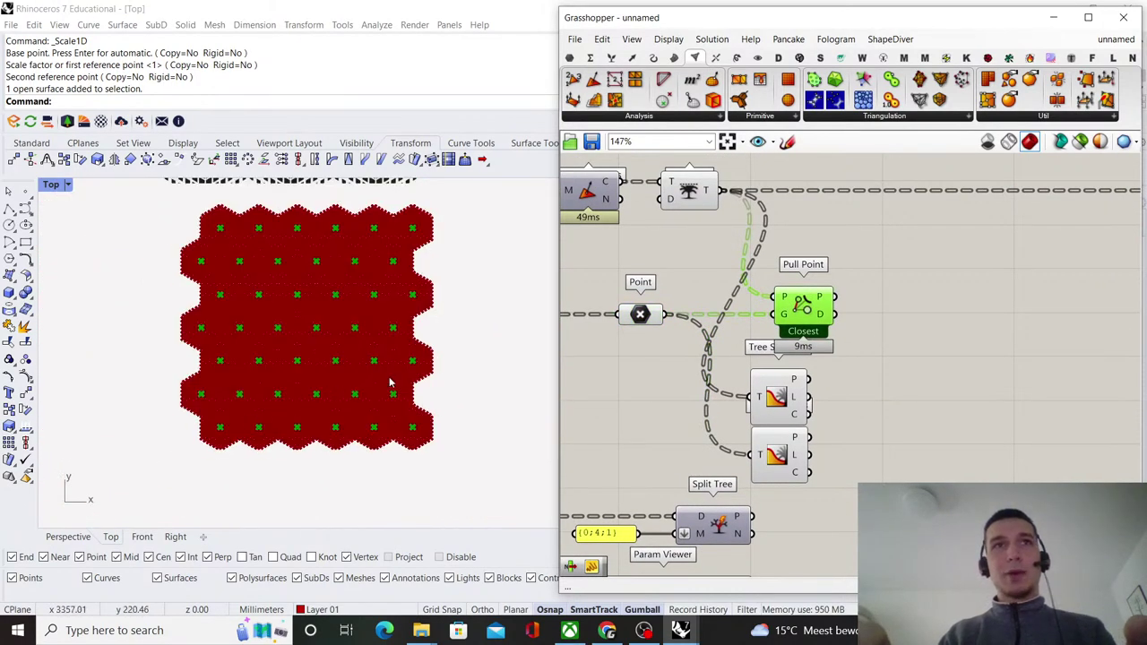
scroll(794, 310, "up", 3)
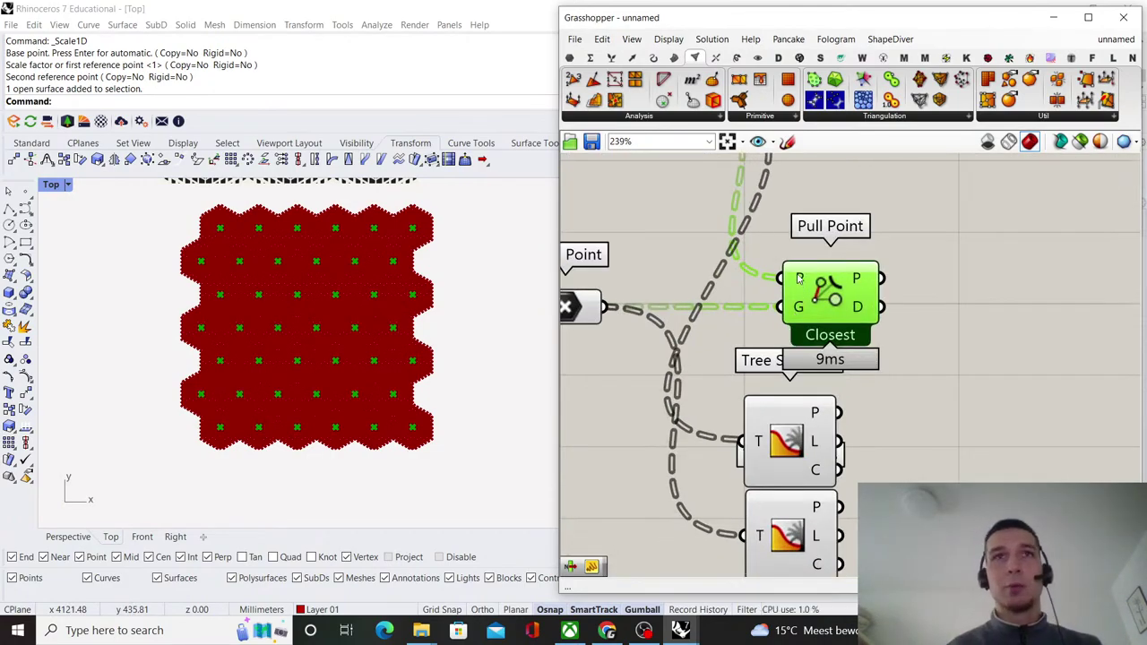
scroll(806, 332, "down", 4)
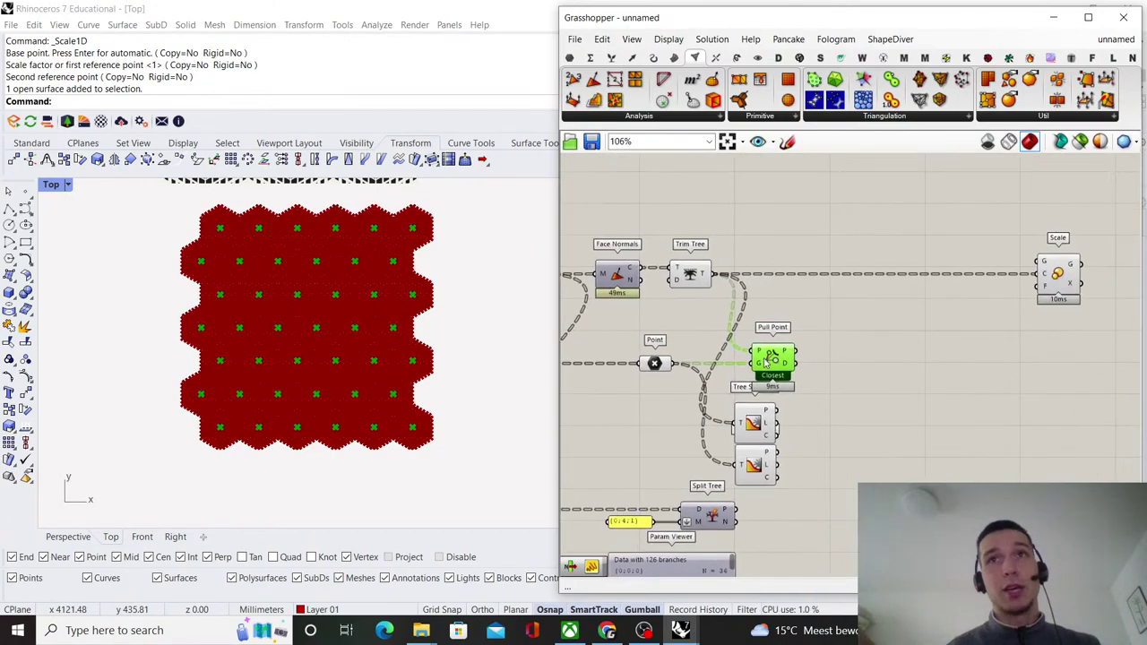
scroll(649, 367, "up", 2)
left_click(647, 366)
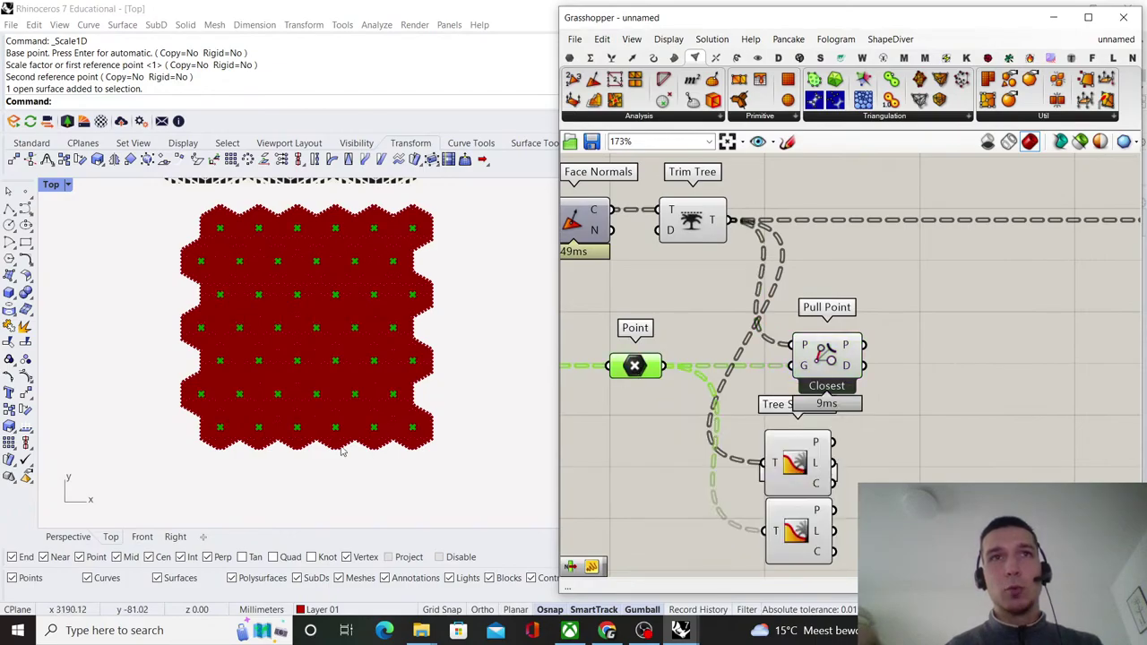
scroll(415, 434, "up", 6)
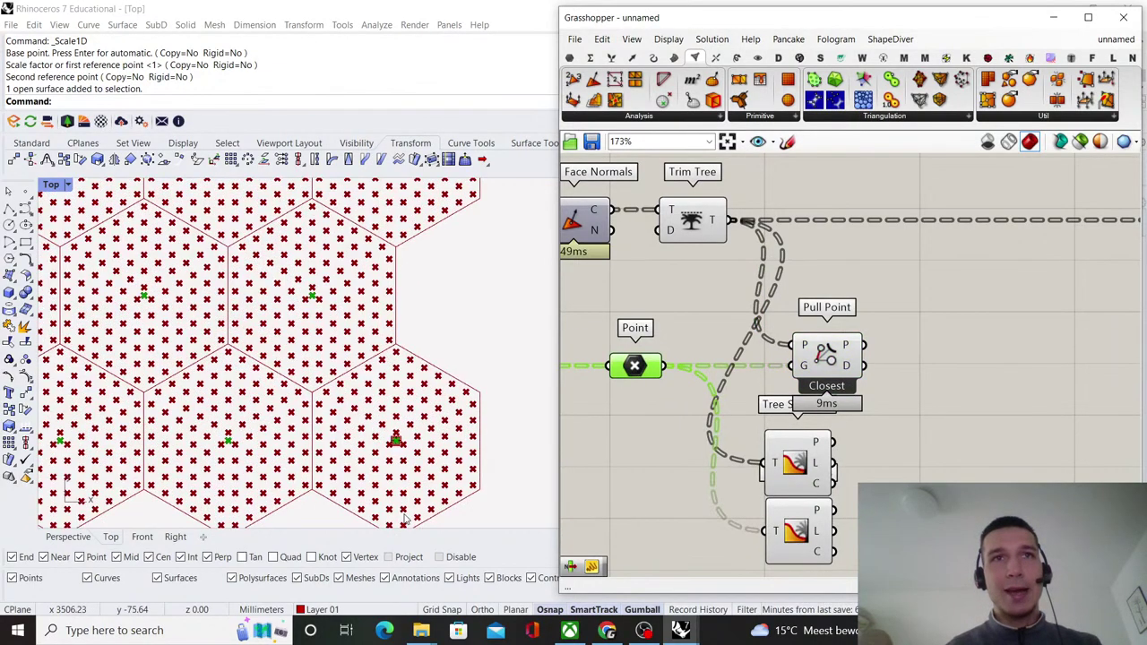
left_click(693, 220)
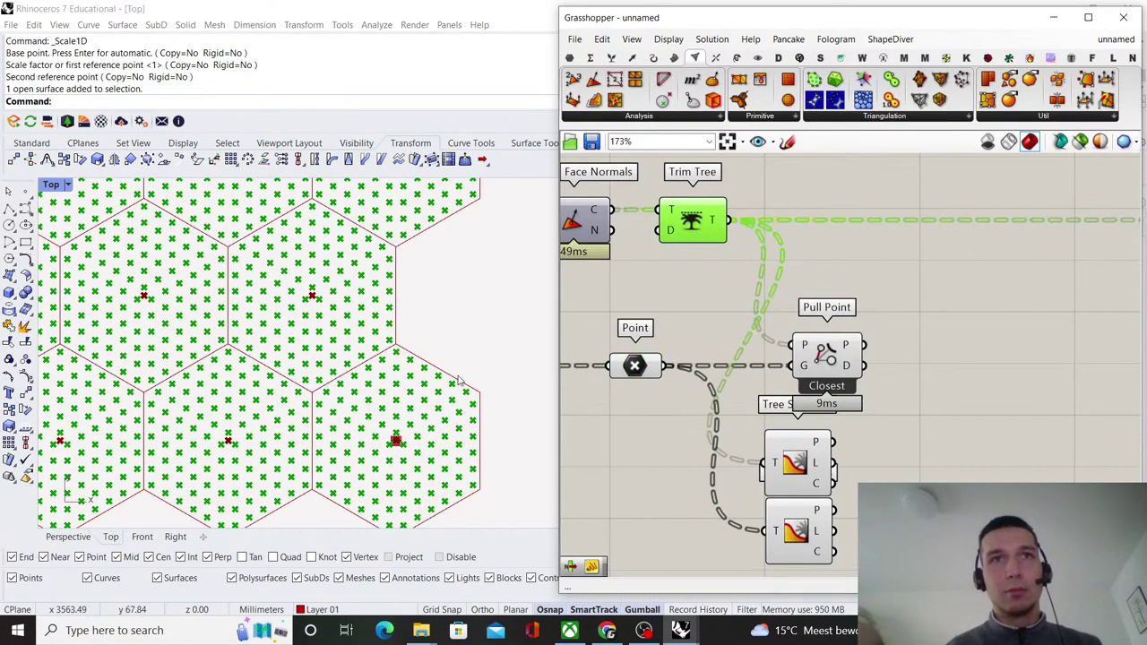
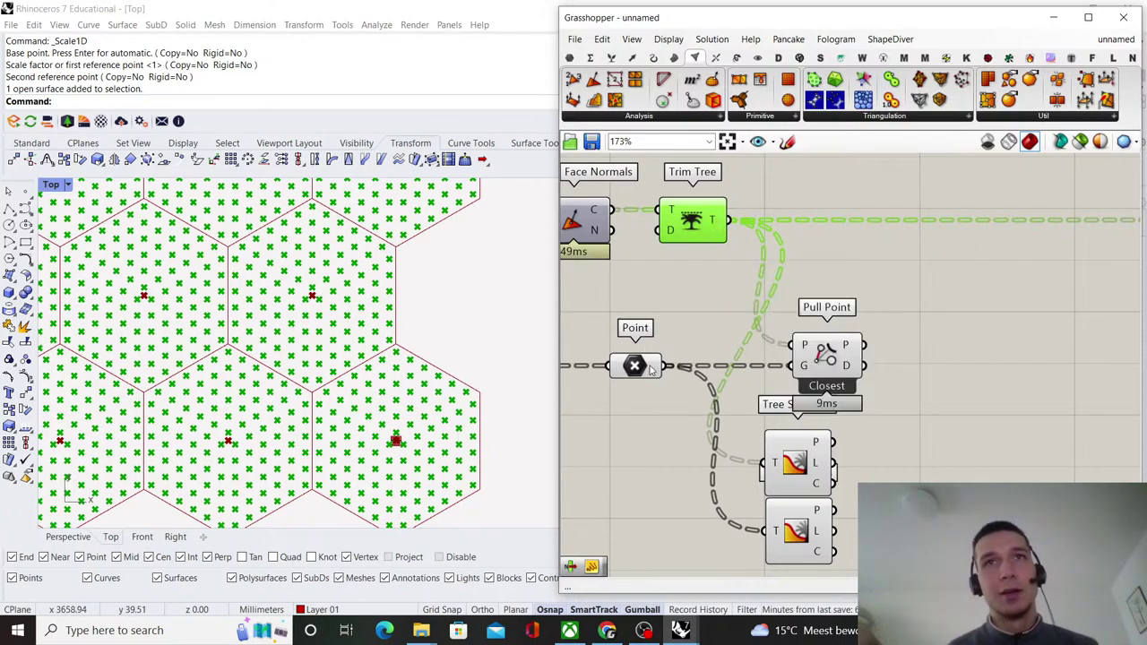
scroll(747, 361, "down", 2)
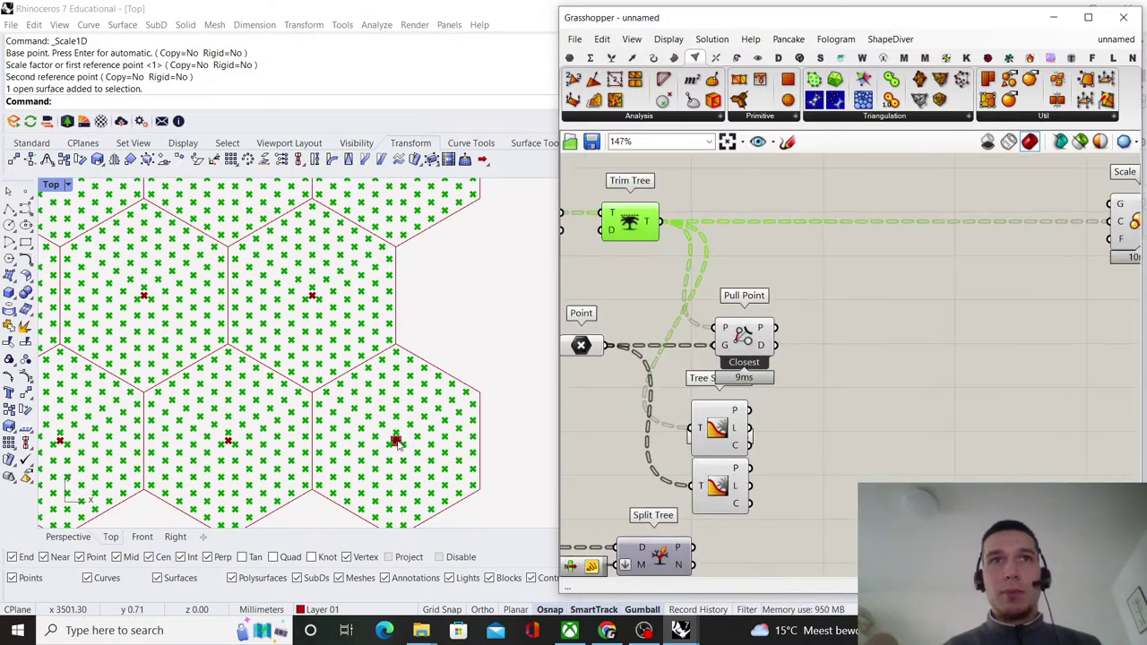
left_click(584, 345)
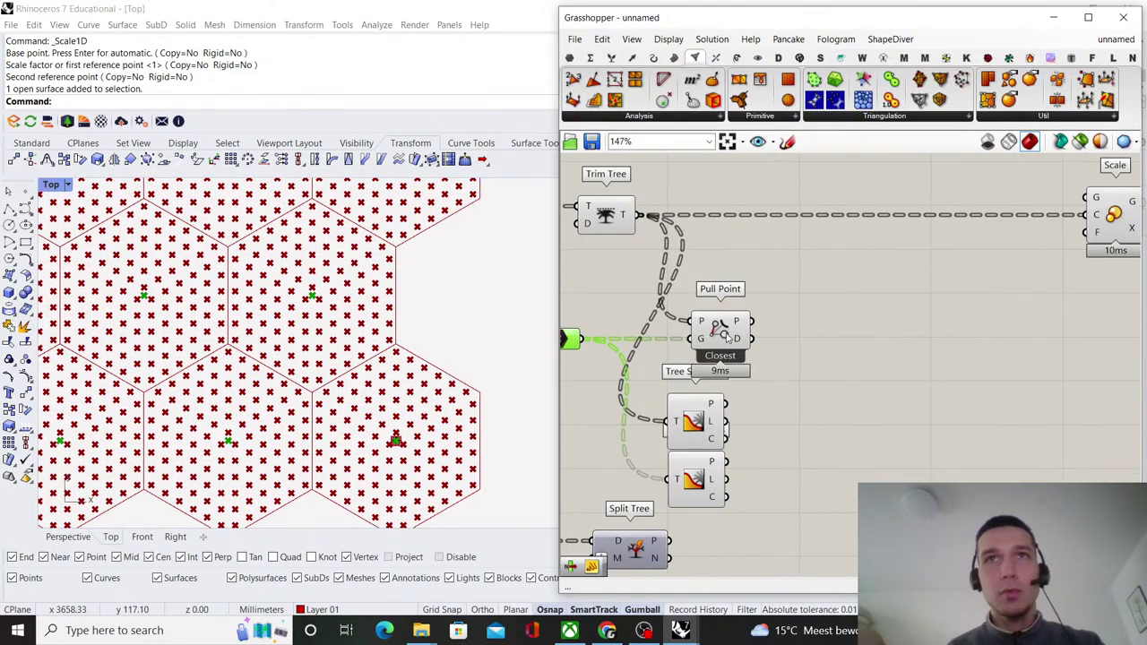
- Move Pull Point further from the Point parameter to make room for another component between them
left_click_drag(726, 329, 908, 335)
left_click(866, 351)
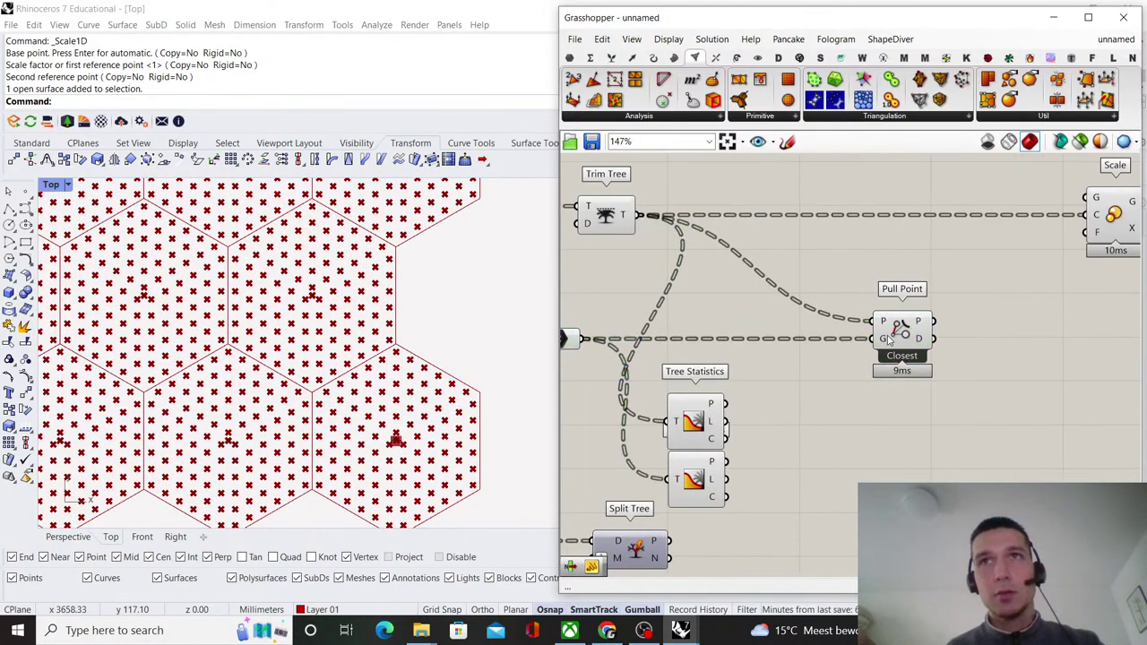
mouse_move(884, 339)
scroll(757, 339, "down", 1)
right_click_drag(757, 339, 796, 298)
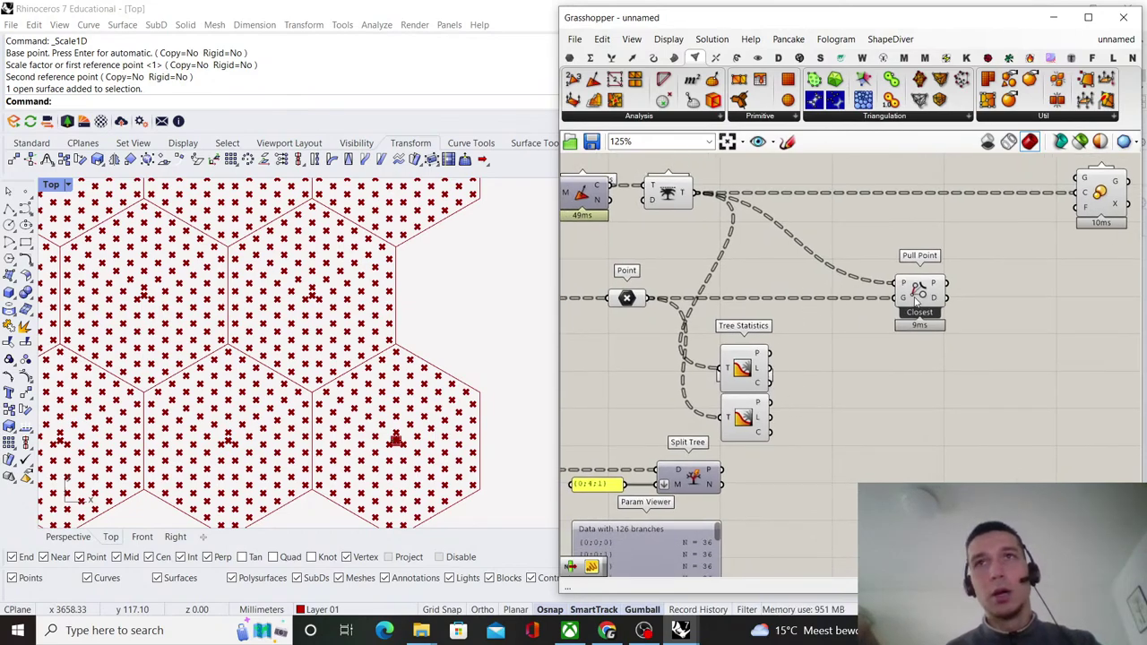
mouse_move(903, 302)
- Move both Tree Statistics components and the Split Tree group lower on the canvas to free space below Pull Point
left_click_drag(820, 404, 748, 367)
scroll(804, 377, "down", 3)
left_click_drag(880, 466, 600, 305)
left_click_drag(819, 335, 818, 377)
left_click(847, 323)
right_click_drag(916, 286, 878, 347)
scroll(878, 347, "up", 3)
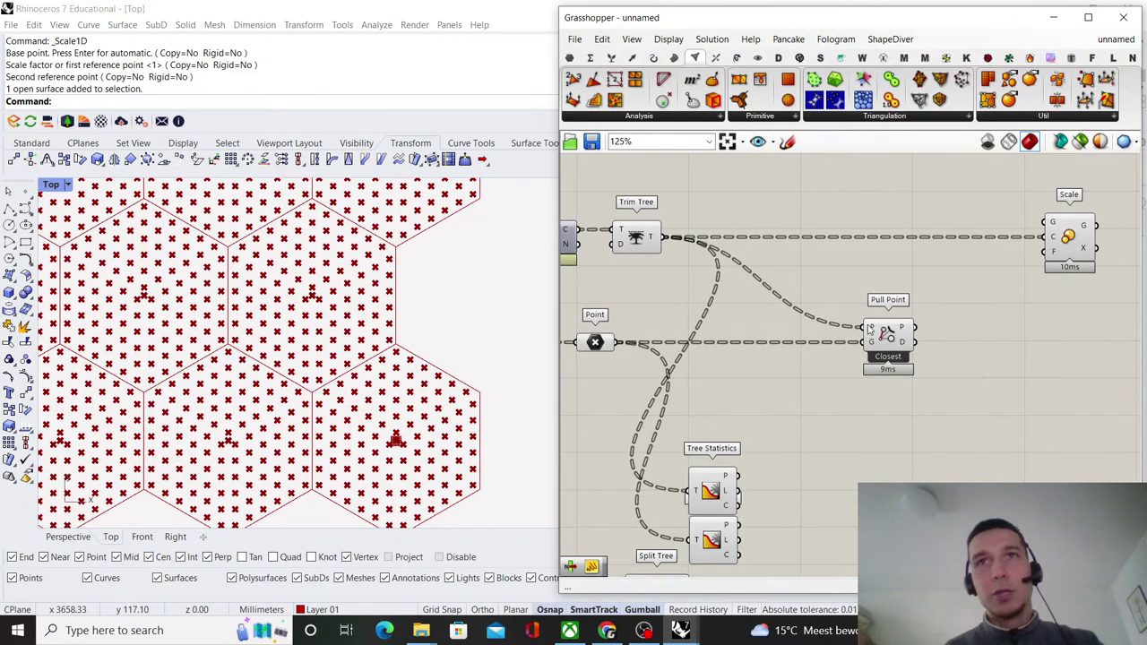
- Add a Duplicate Data component between the Point parameter and Pull Point, and connect the Point to its data input
double_click(758, 397)
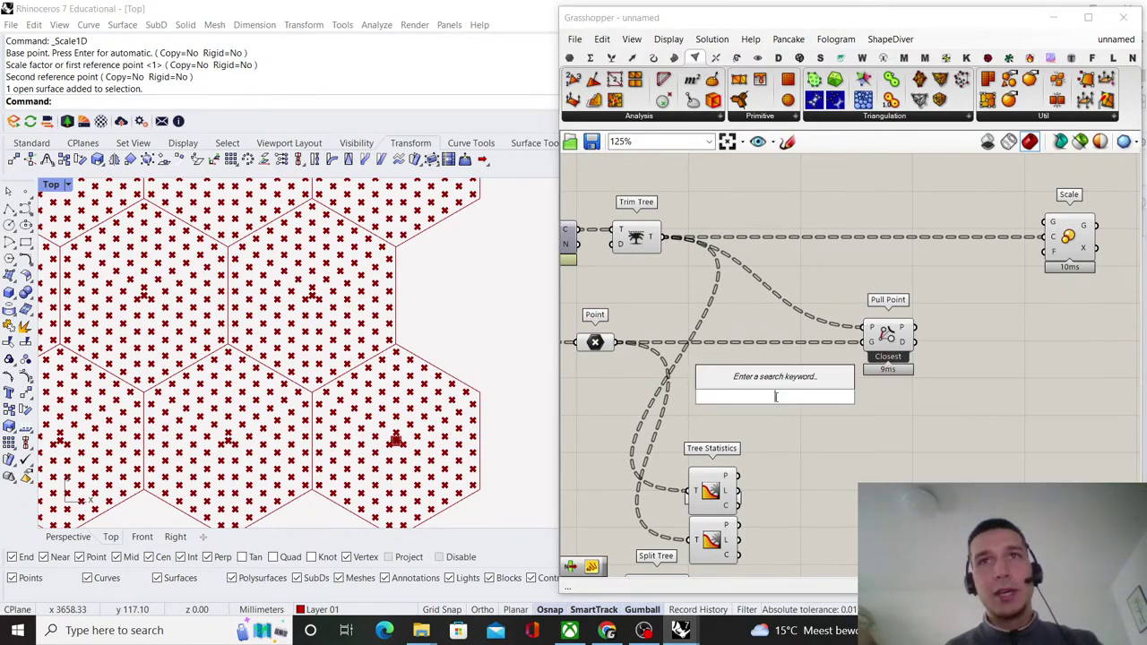
type("duplicate")
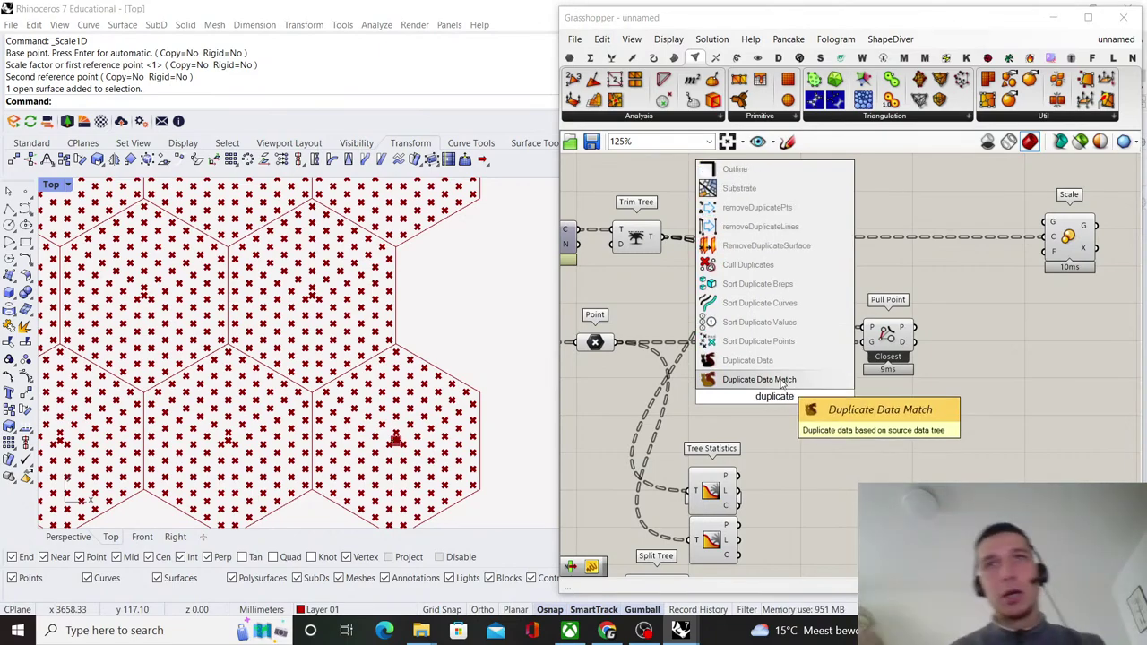
left_click(762, 361)
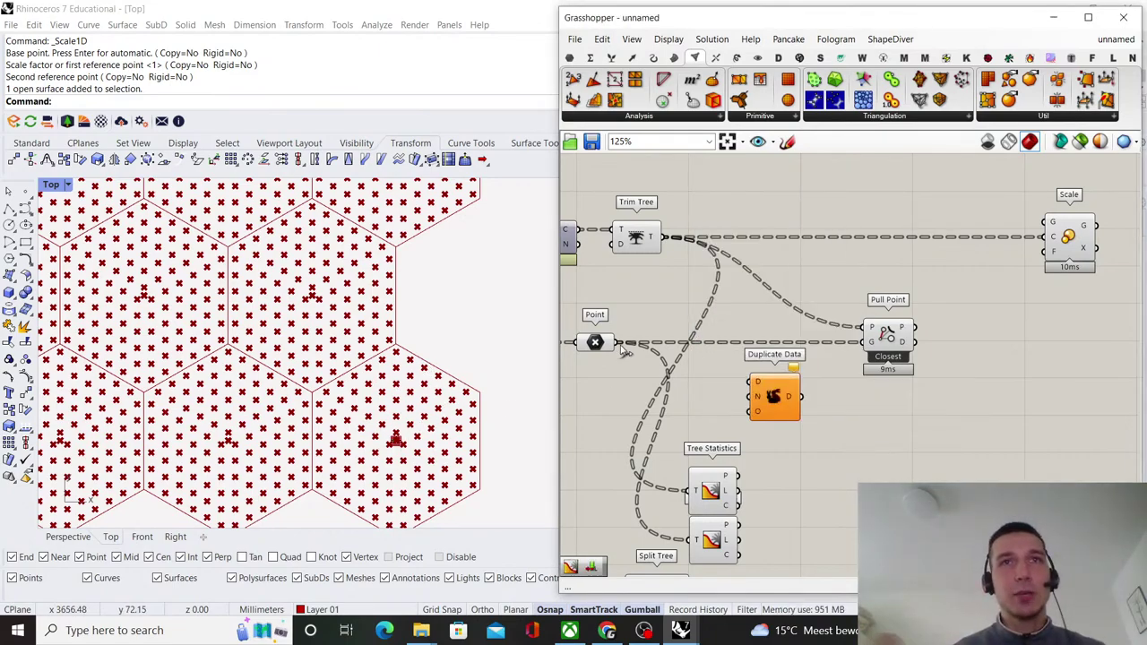
scroll(624, 351, "up", 3)
left_click_drag(616, 341, 804, 341)
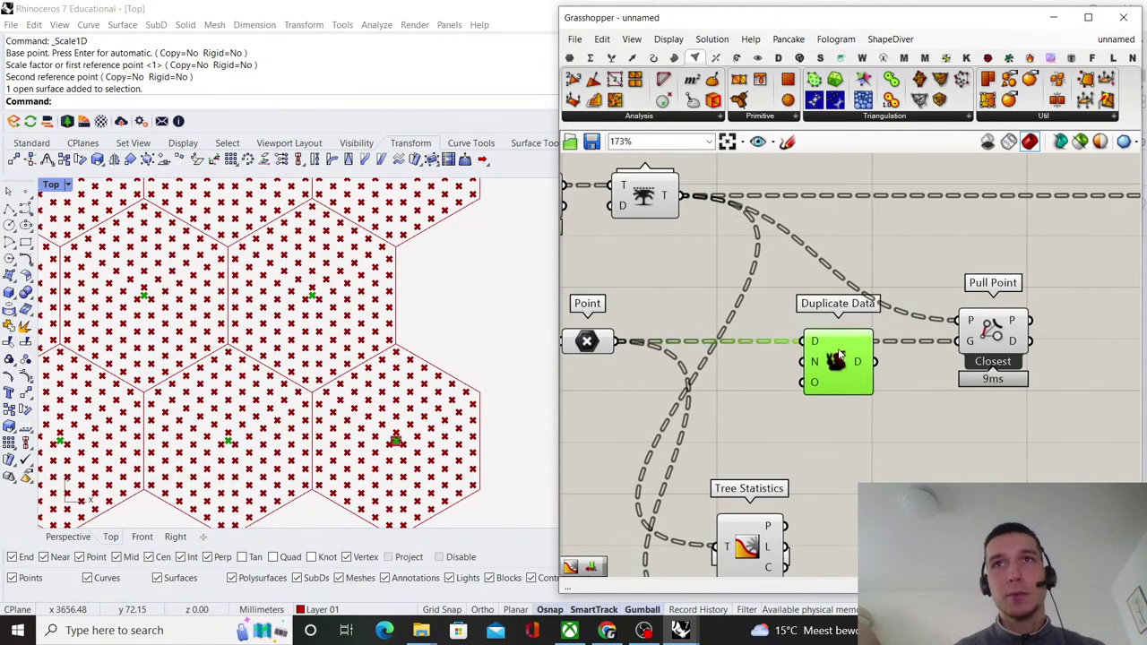
scroll(779, 348, "down", 2)
scroll(798, 475, "up", 1)
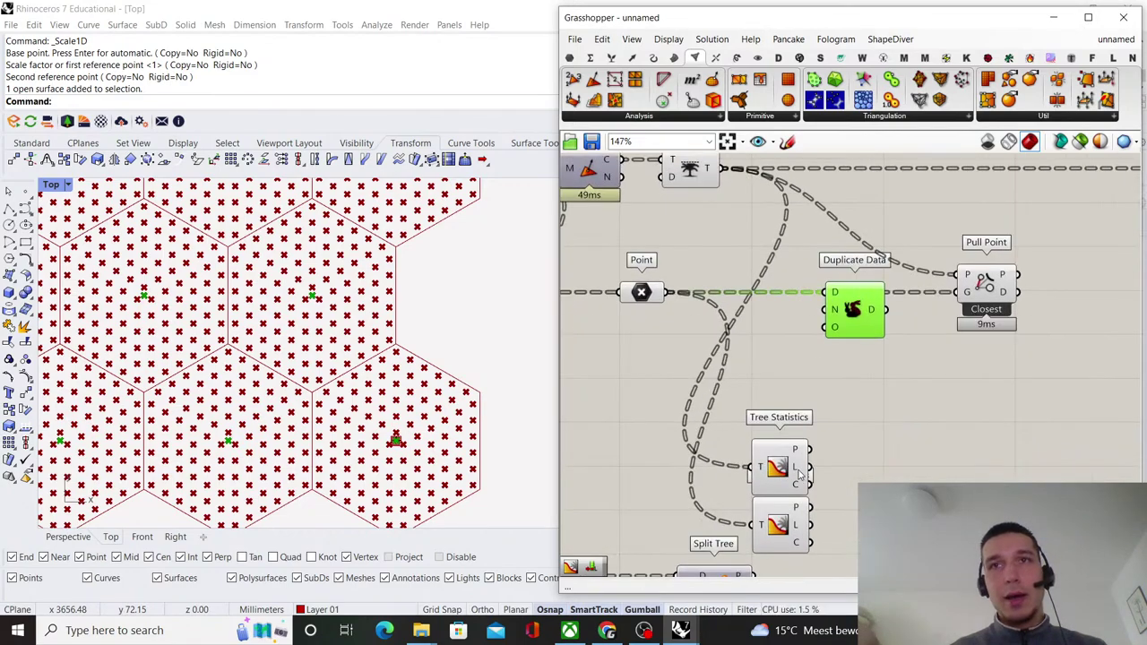
- Examine the Mesh Surface, Mesh Explode, Face Normals and Trim Tree chain that produces the face centres
scroll(797, 475, "down", 5)
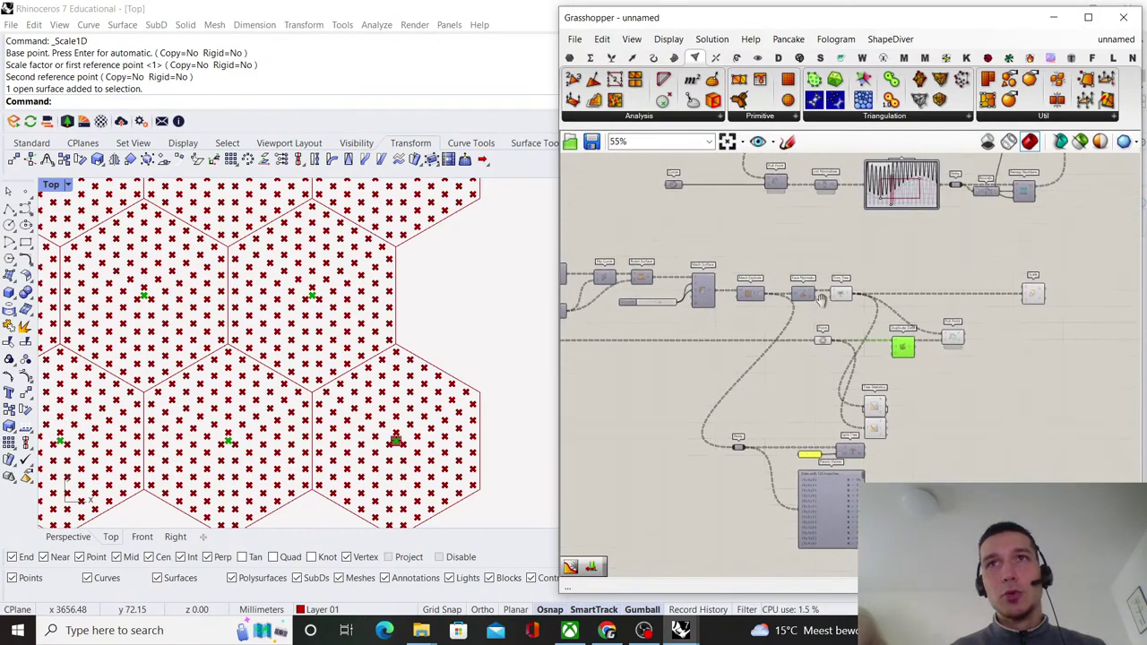
scroll(900, 348, "up", 4)
scroll(878, 357, "down", 5)
right_click_drag(780, 317, 835, 344)
scroll(829, 340, "up", 6)
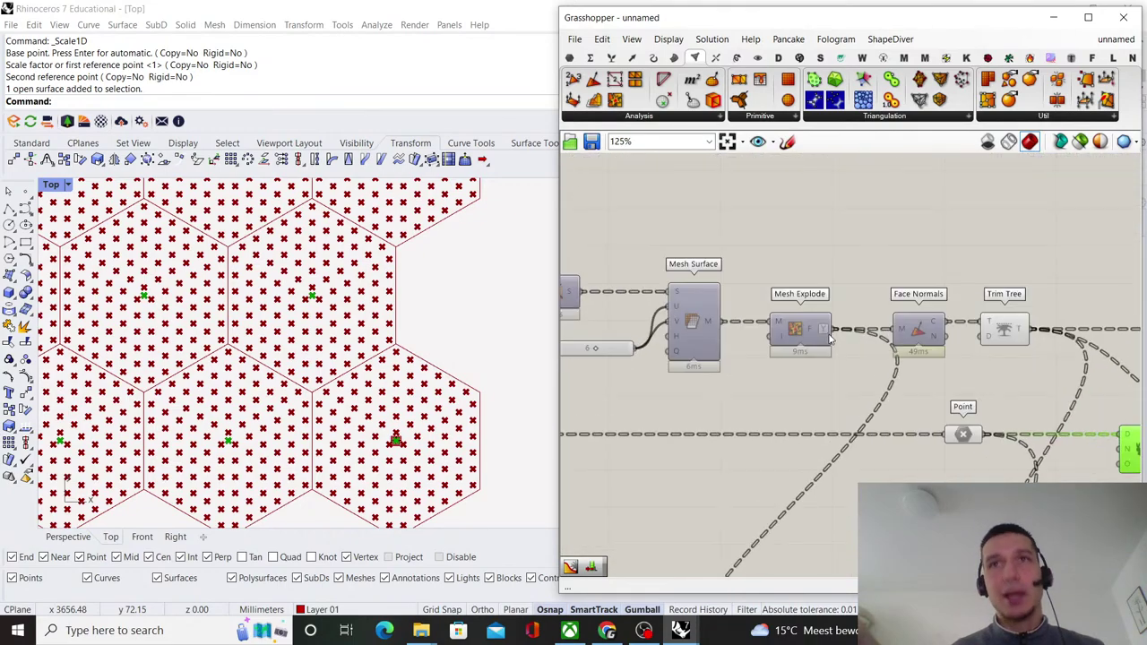
mouse_move(814, 330)
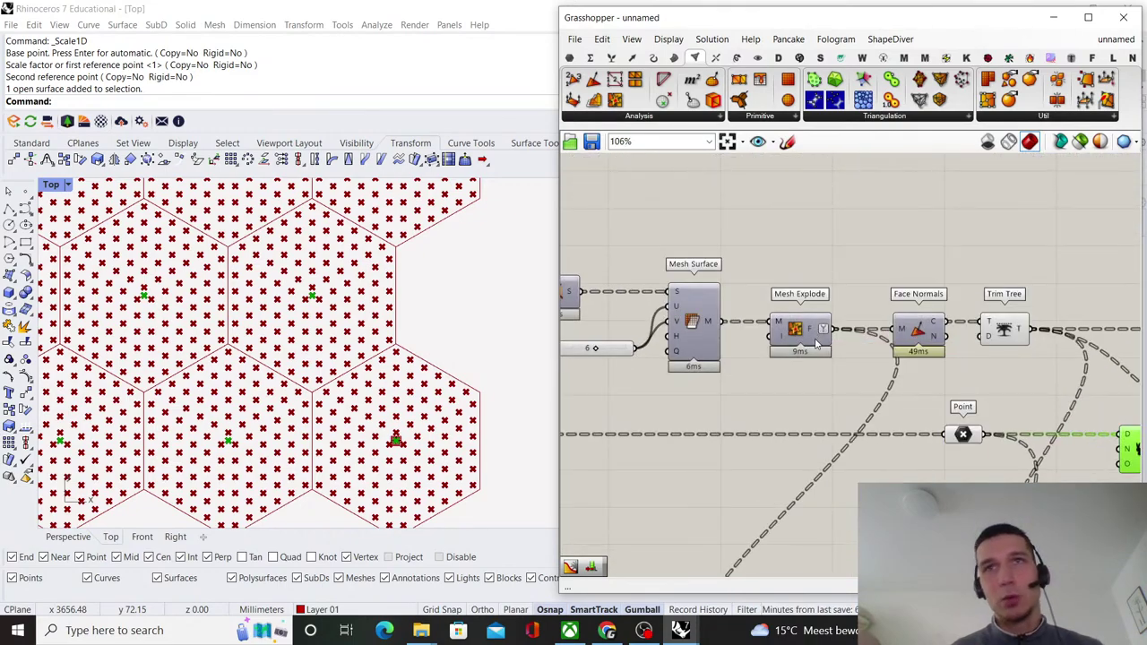
scroll(887, 349, "down", 2)
scroll(896, 354, "up", 4)
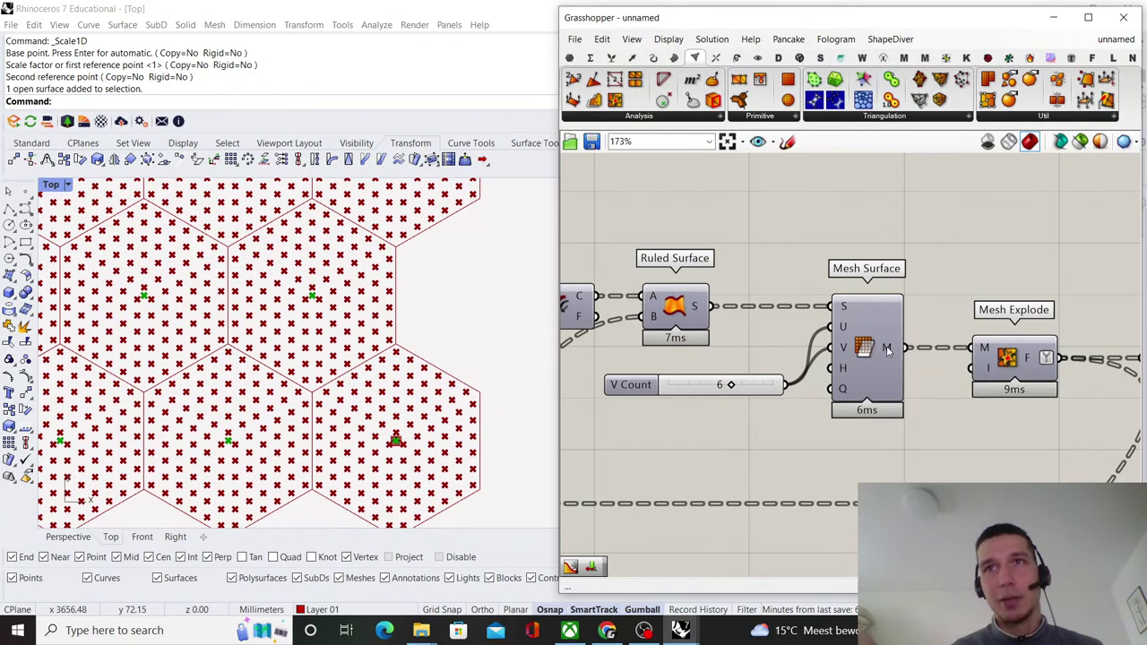
right_click_drag(888, 348, 731, 345)
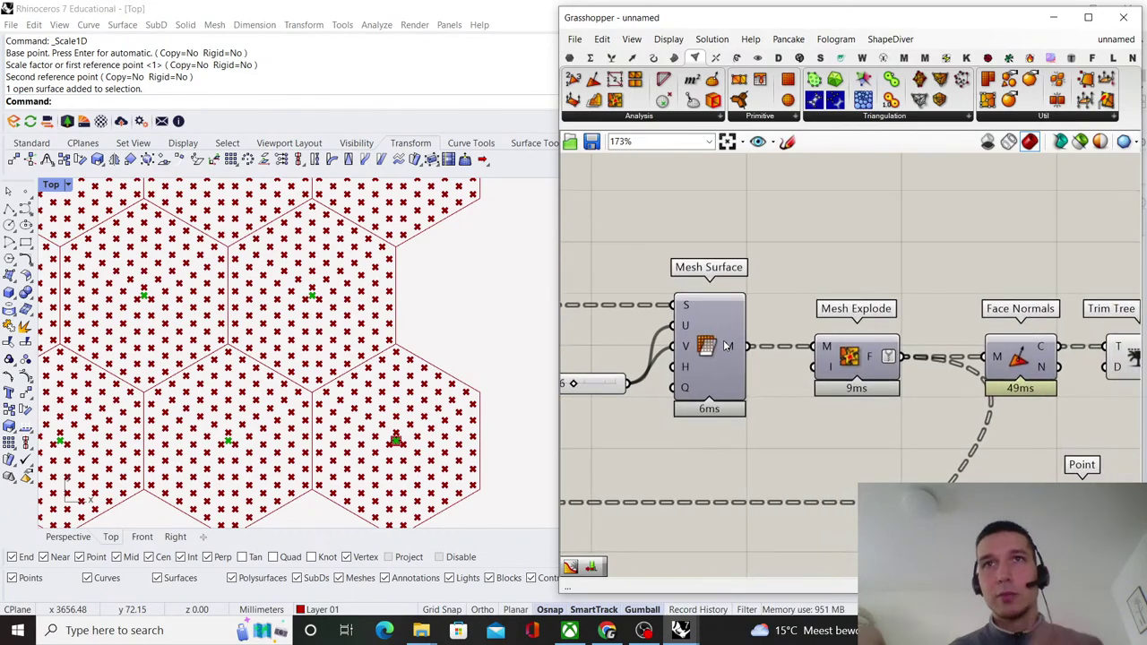
- Add a Tree Statistics component below Mesh Surface and connect the Ruled Surface output to its tree input
double_click(847, 458)
type("tree st")
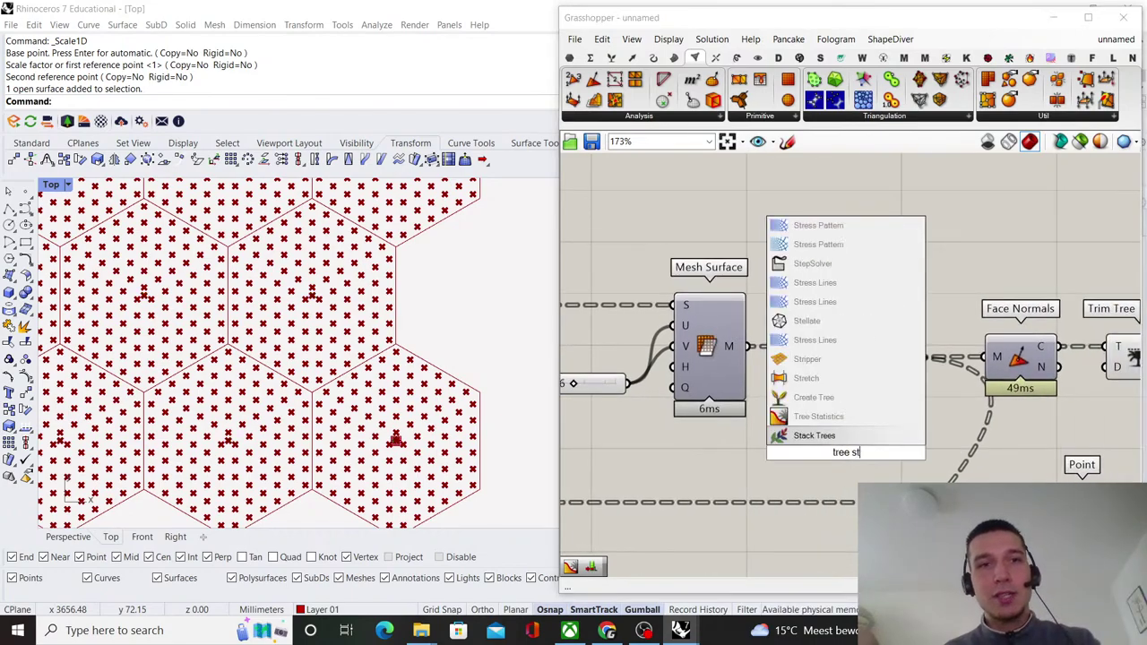
left_click(836, 418)
scroll(716, 339, "down", 2)
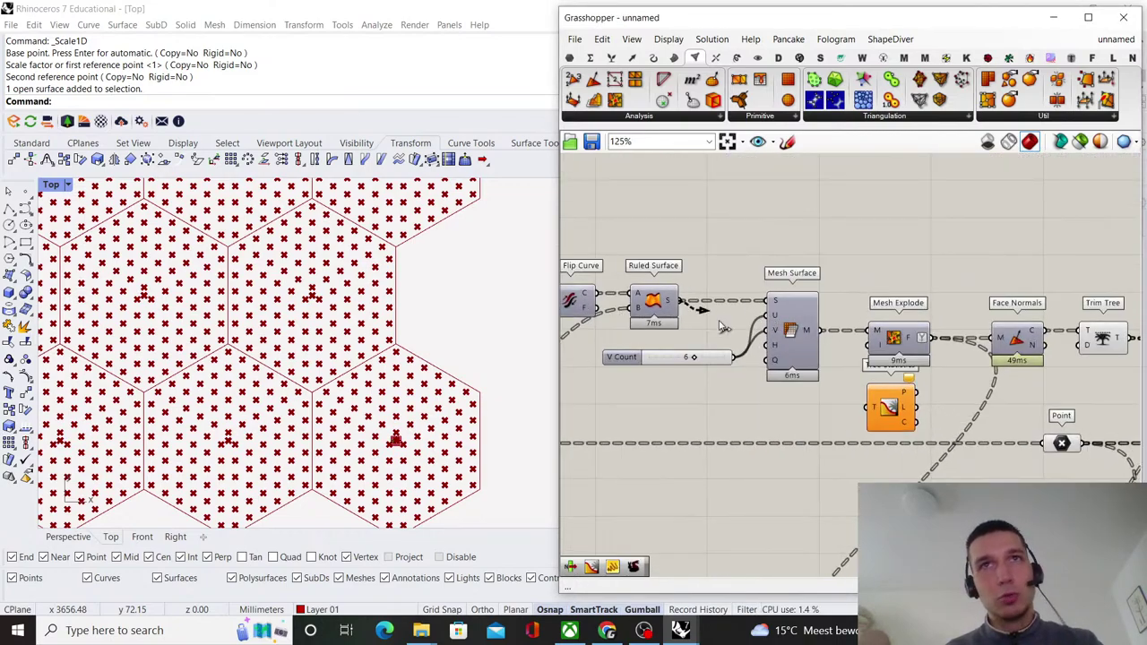
left_click_drag(722, 327, 799, 427)
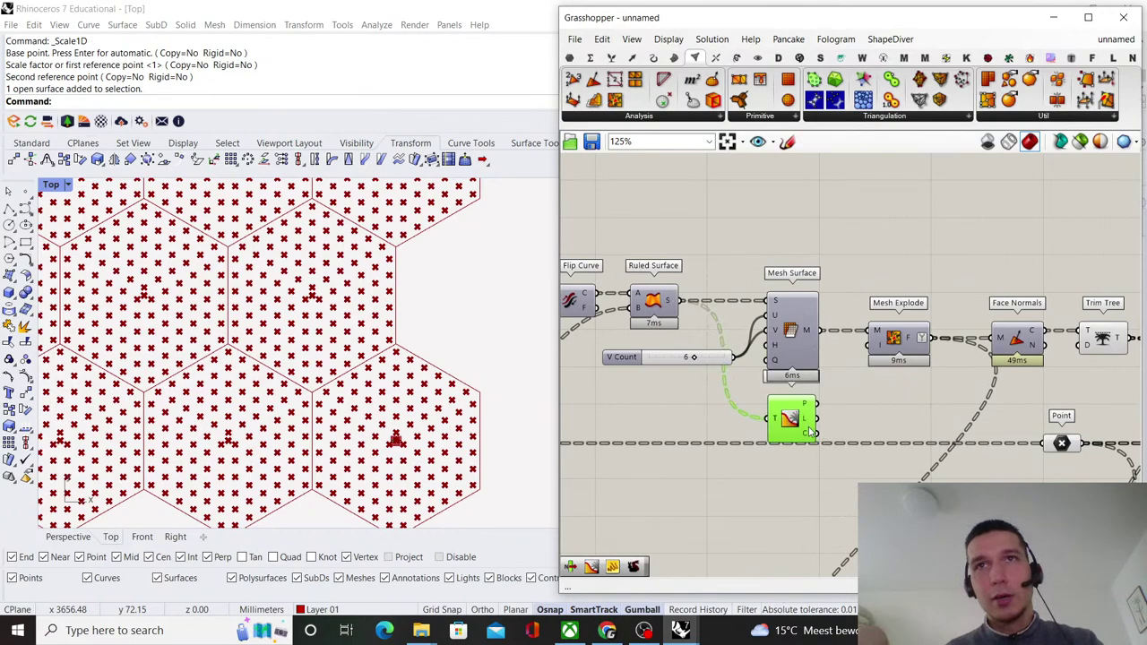
- Graft the new Tree Statistics' Length output and connect it to the Number input of Duplicate Data
mouse_move(807, 419)
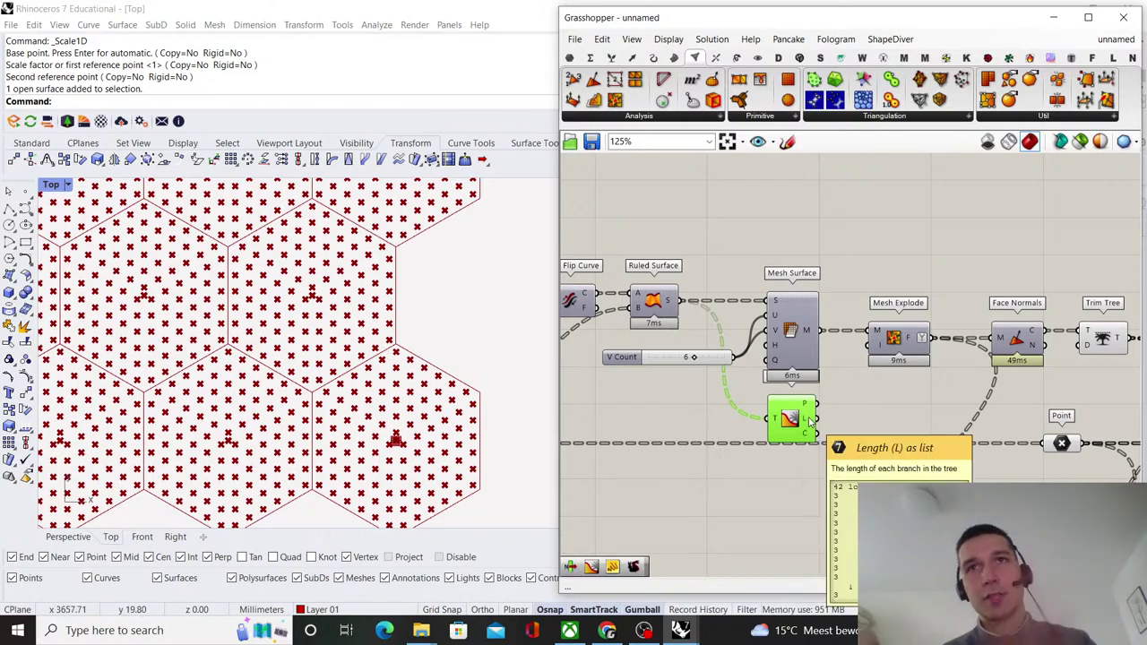
right_click(809, 419)
left_click(855, 476)
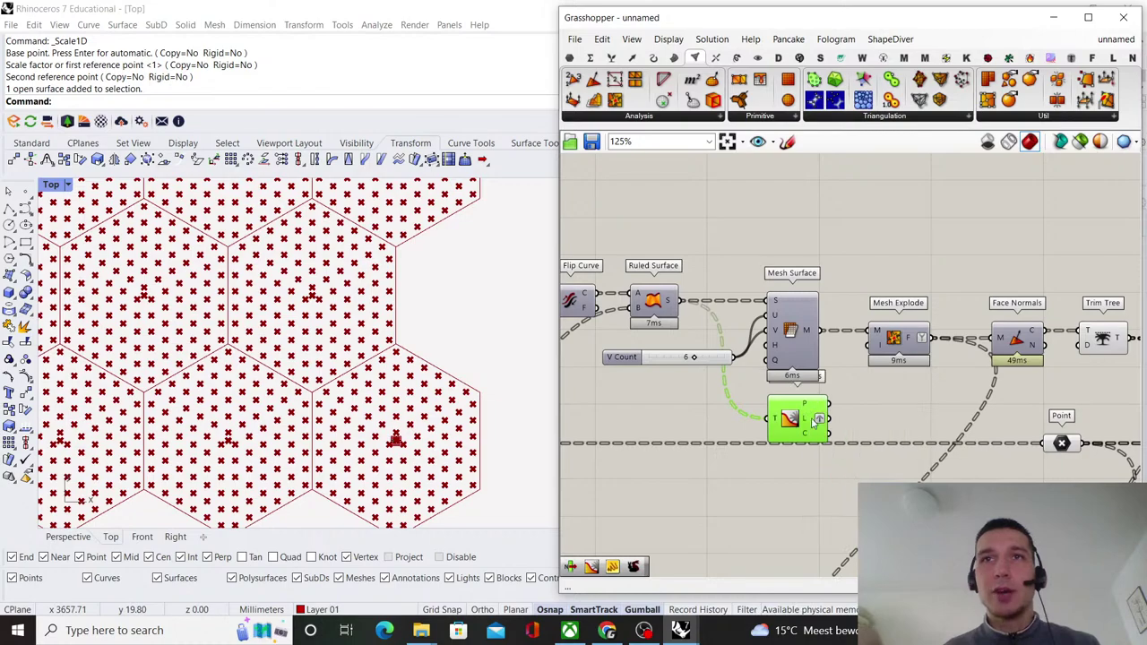
left_click_drag(813, 422, 803, 421)
scroll(948, 383, "down", 5)
right_click_drag(948, 383, 750, 391)
scroll(748, 391, "up", 3)
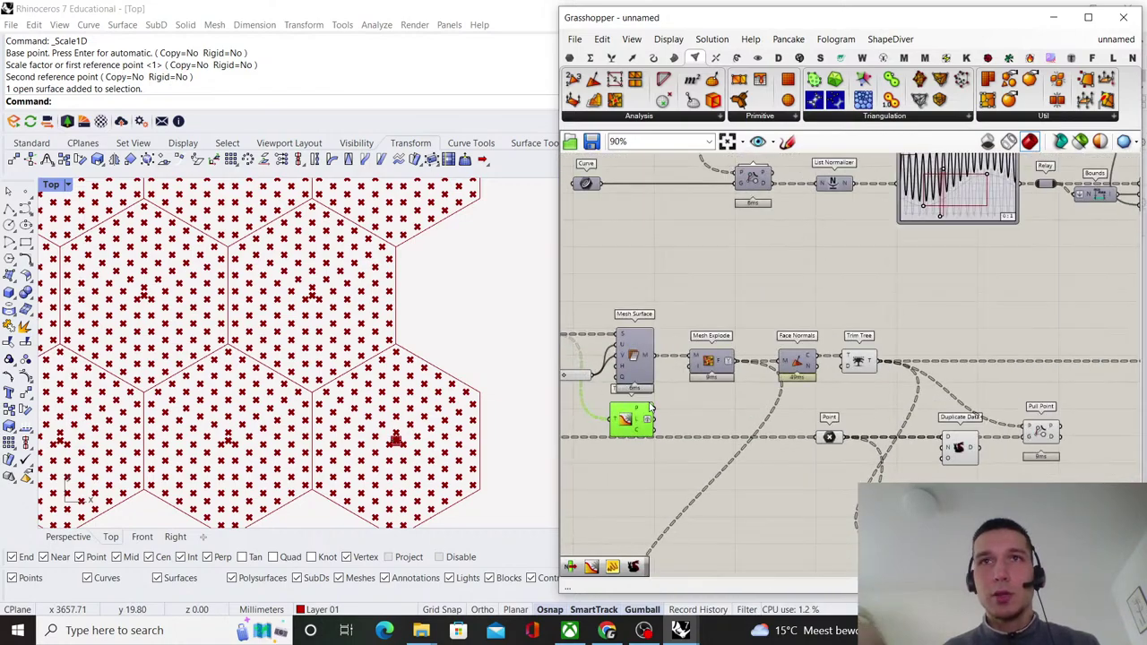
left_click_drag(655, 418, 947, 448)
scroll(950, 452, "up", 3)
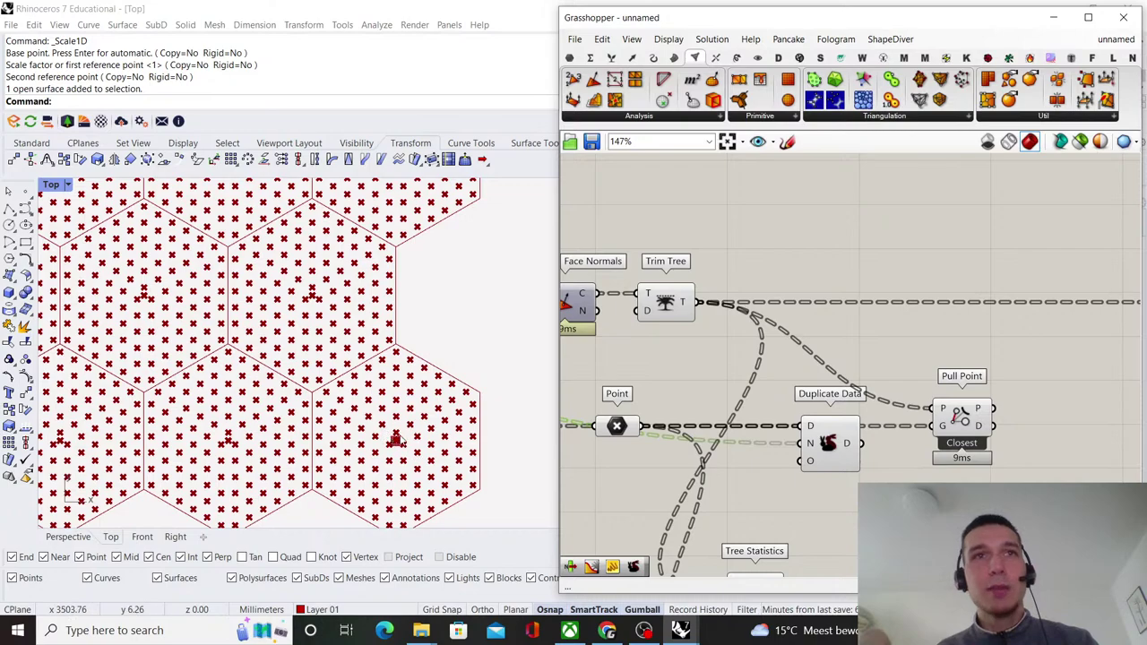
- Graft the Duplicate Data output and connect it to Pull Point's geometry input in place of the direct Point connection
scroll(914, 399, "up", 2)
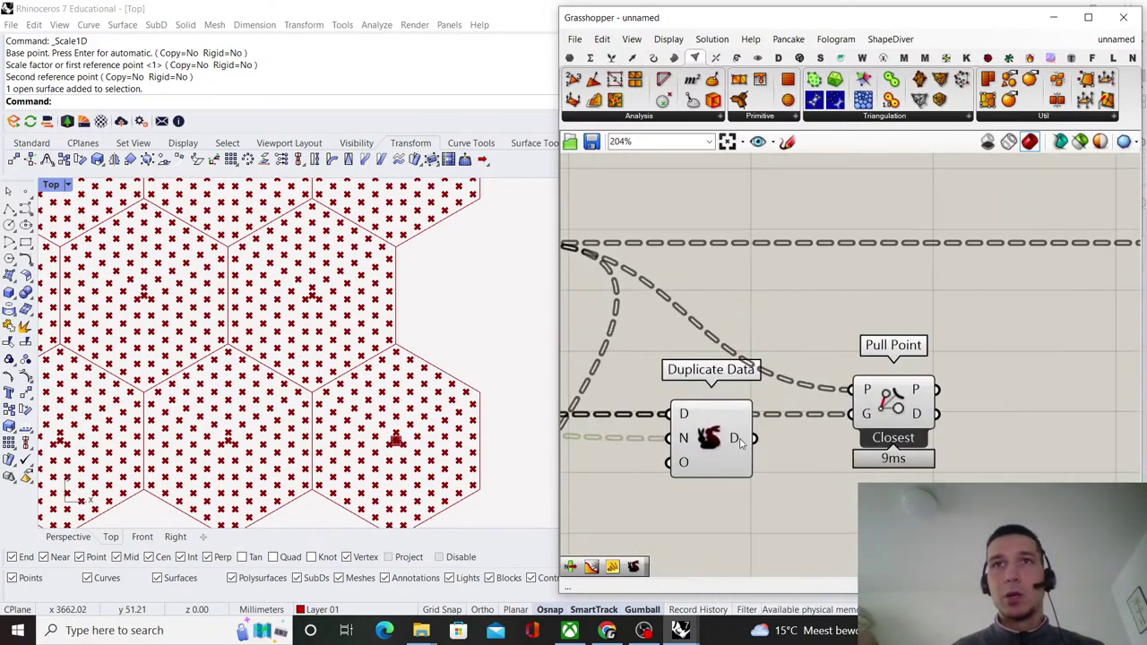
left_click_drag(740, 442, 684, 443)
right_click(682, 442)
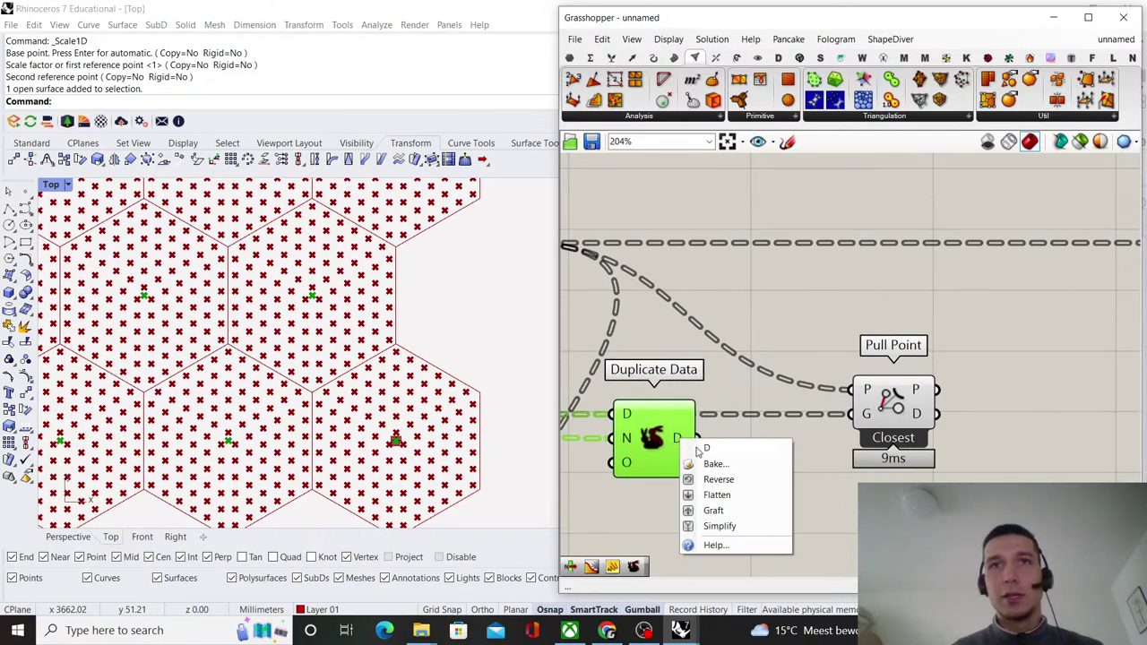
left_click(716, 510)
mouse_move(868, 388)
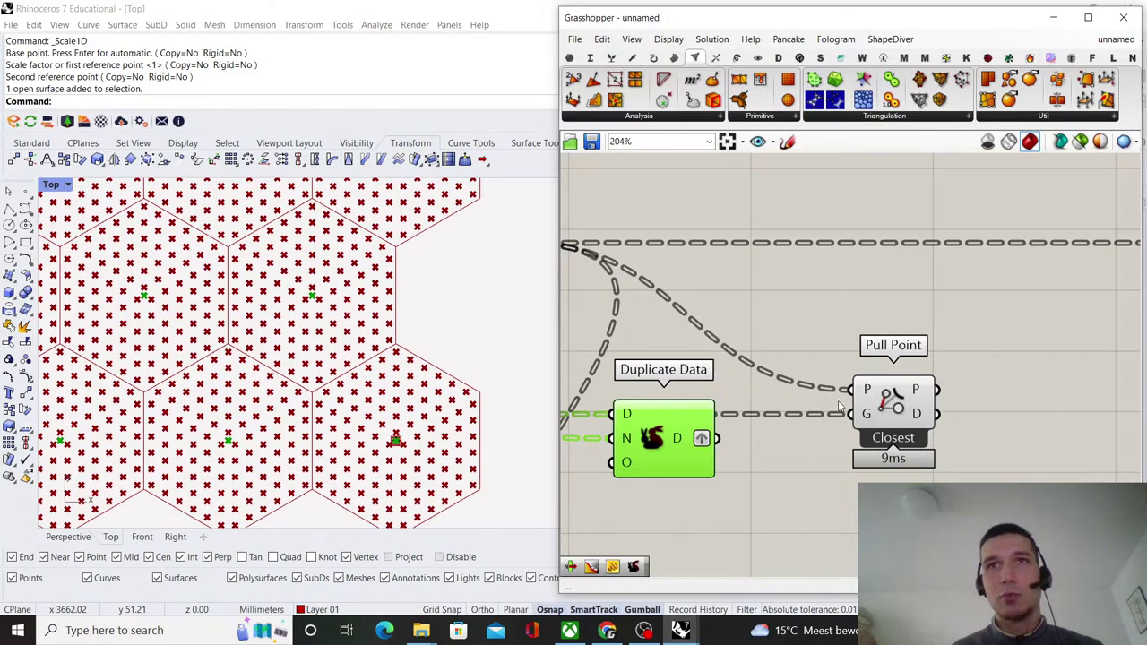
left_click_drag(717, 438, 852, 413)
scroll(896, 412, "down", 3)
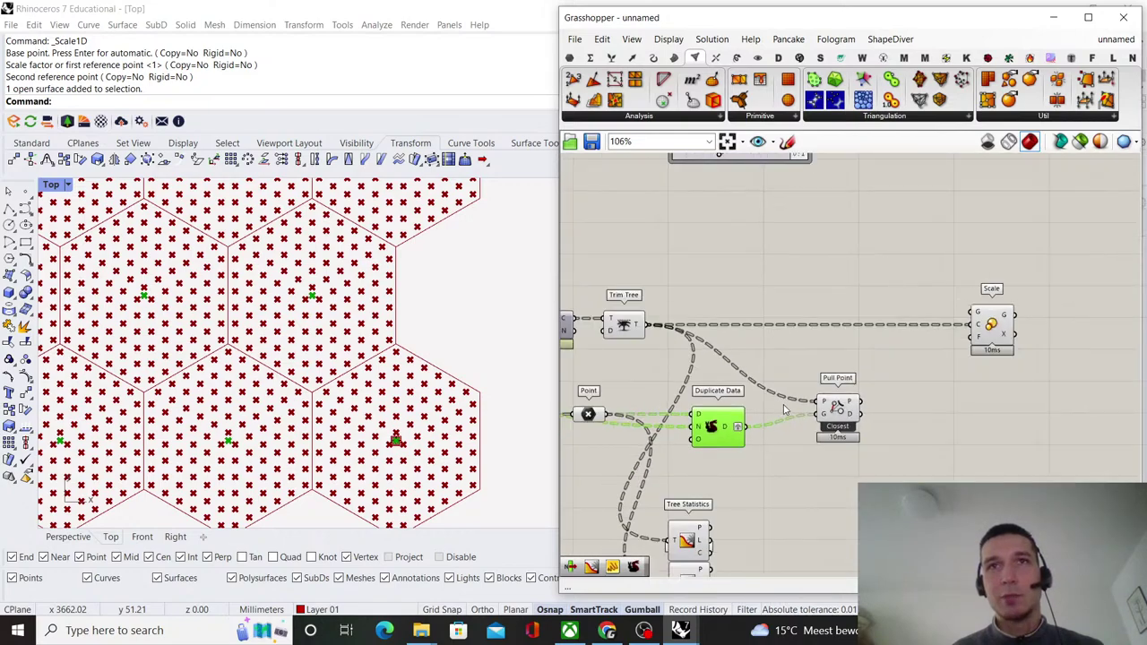
left_click_drag(941, 415, 933, 428)
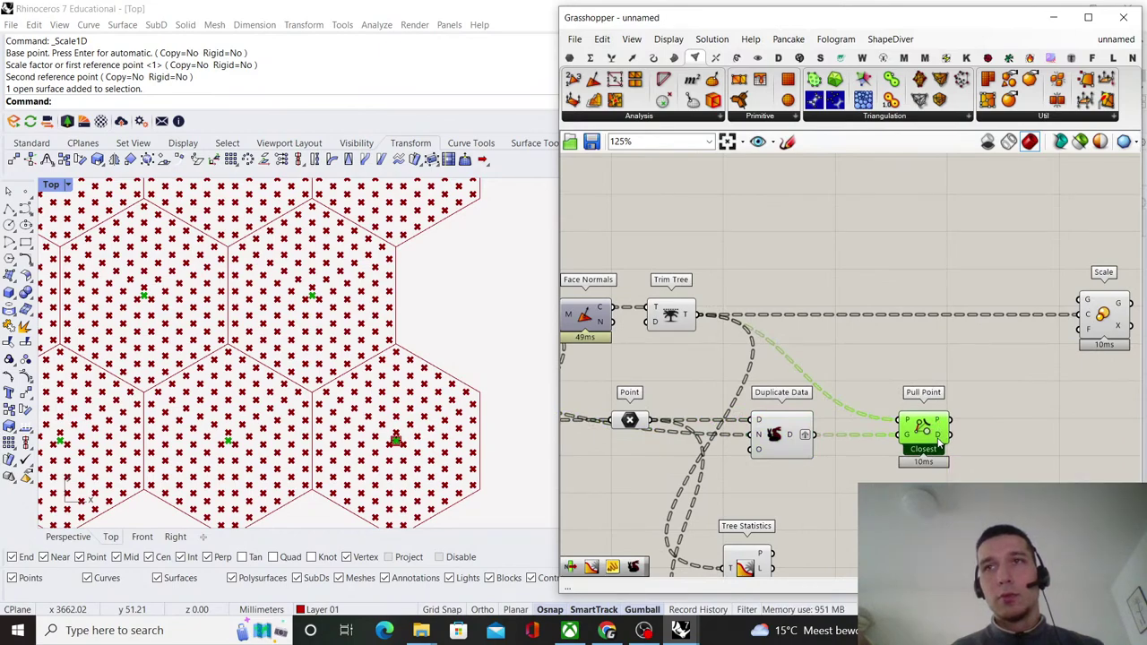
right_click_drag(757, 421, 793, 445)
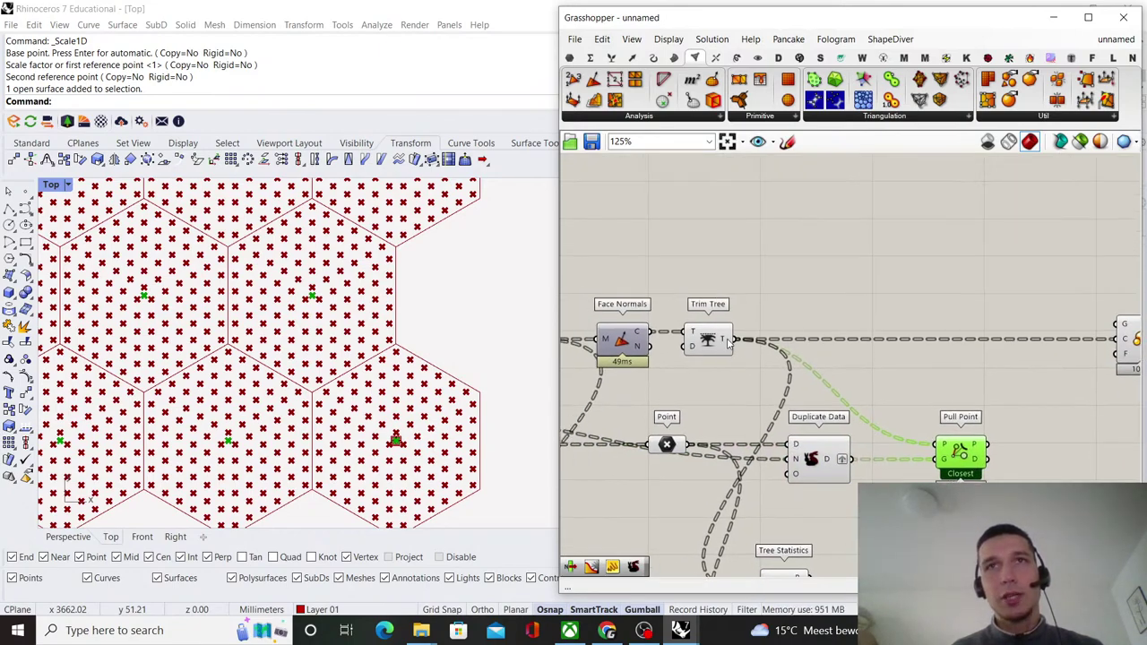
left_click(717, 339)
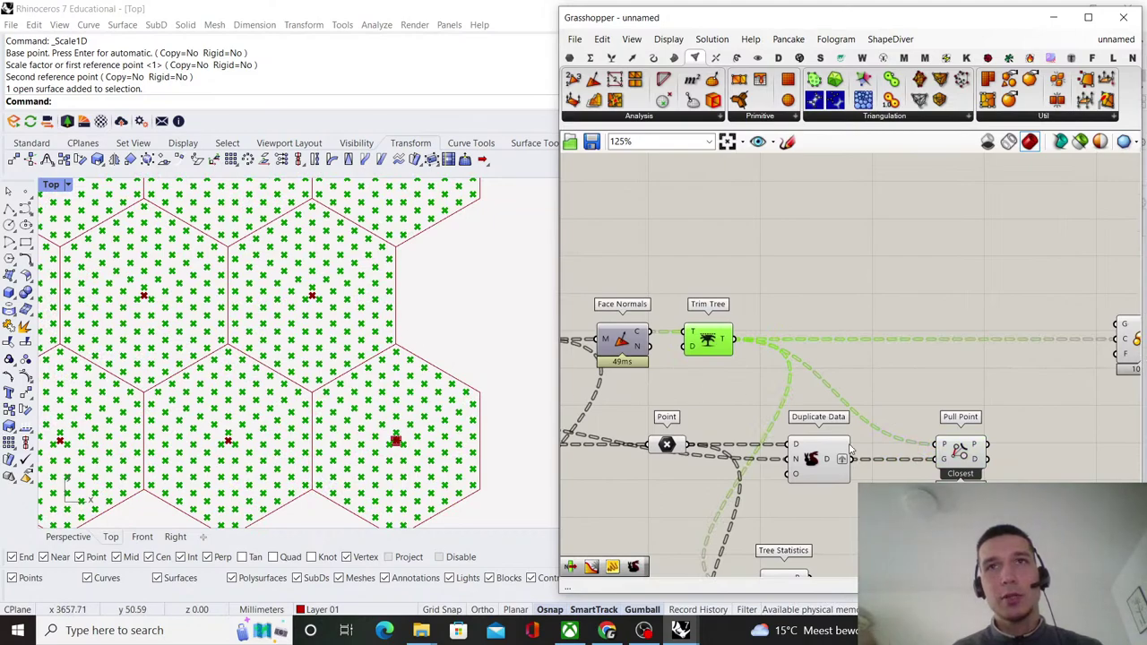
left_click(901, 380)
- Delete the two stacked Tree Statistics components connected to Trim Tree and Point
scroll(802, 493, "down", 3)
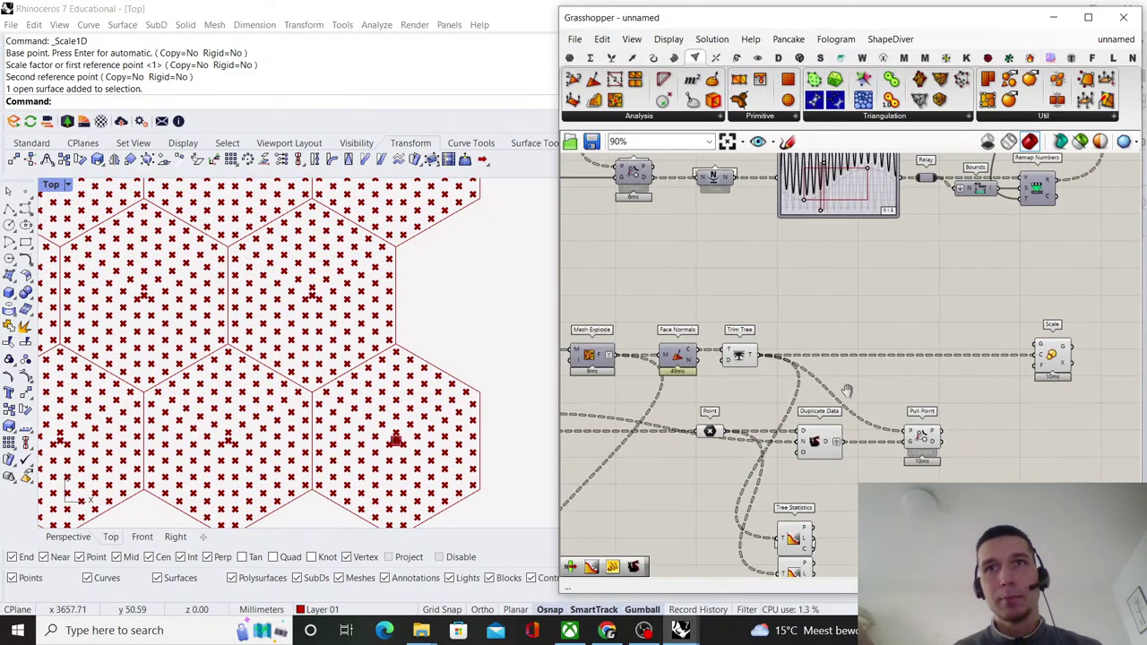
left_click_drag(804, 509, 725, 466)
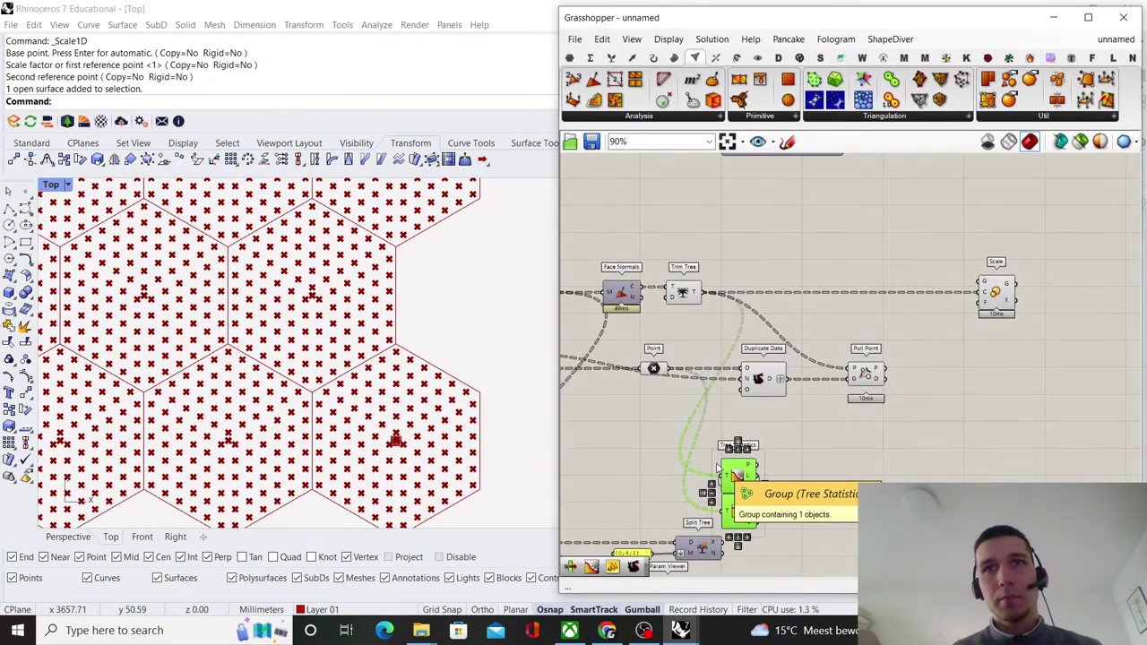
key("Delete")
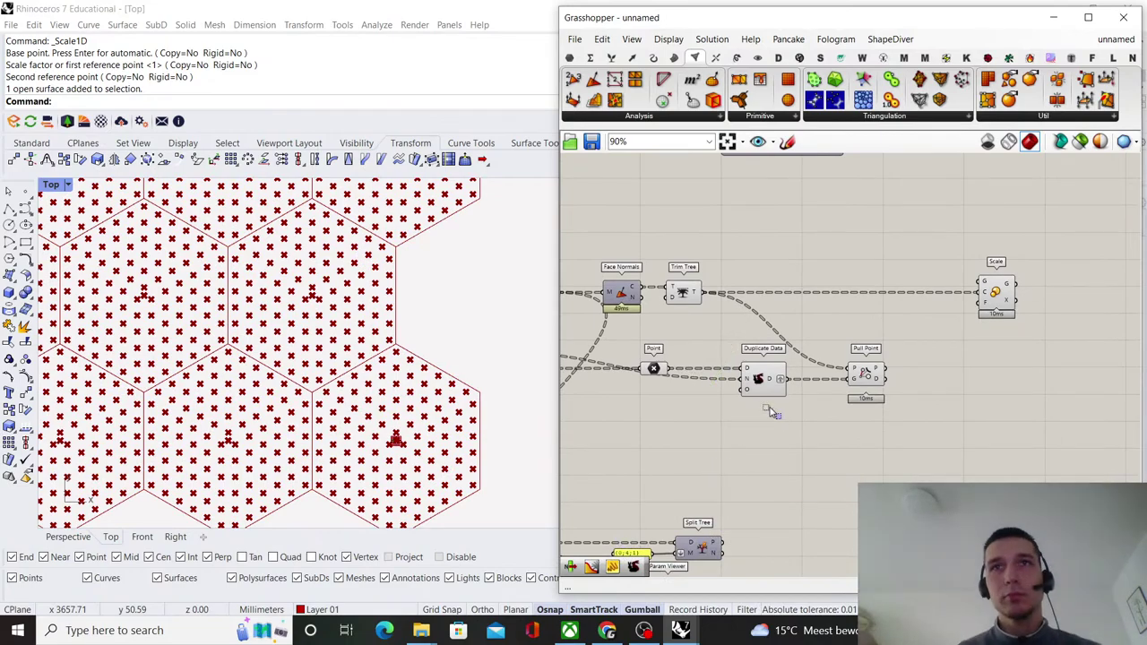
- Turn off the viewport preview of Trim Tree, Point and Duplicate Data
left_click_drag(773, 413, 671, 249)
right_click(671, 249)
left_click(708, 267)
left_click(727, 256)
scroll(674, 332, "up", 3)
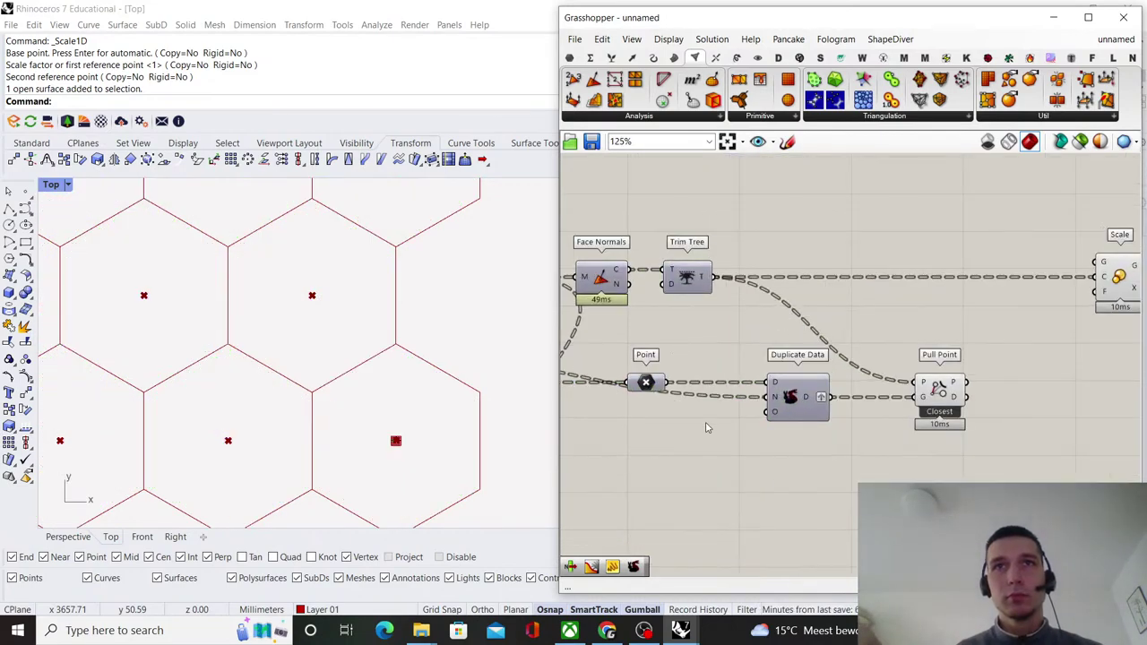
- Move Trim Tree and the Point parameter closer to Duplicate Data on the canvas
left_click_drag(706, 429, 645, 271)
scroll(671, 262, "up", 3)
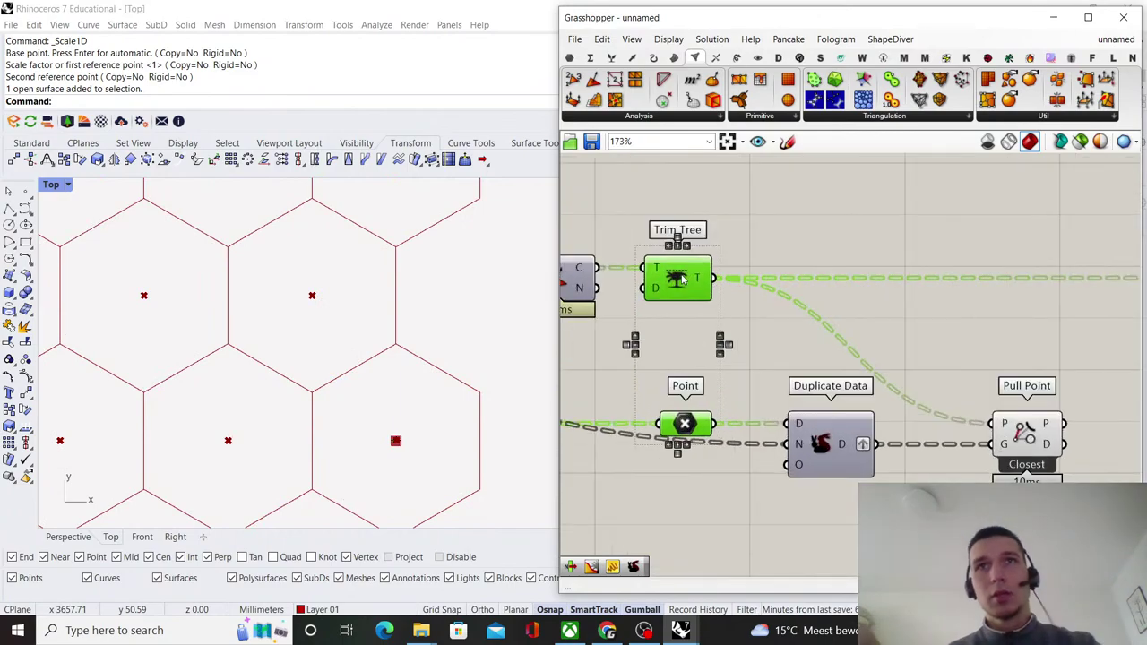
left_click(806, 251)
right_click_drag(806, 253, 741, 258)
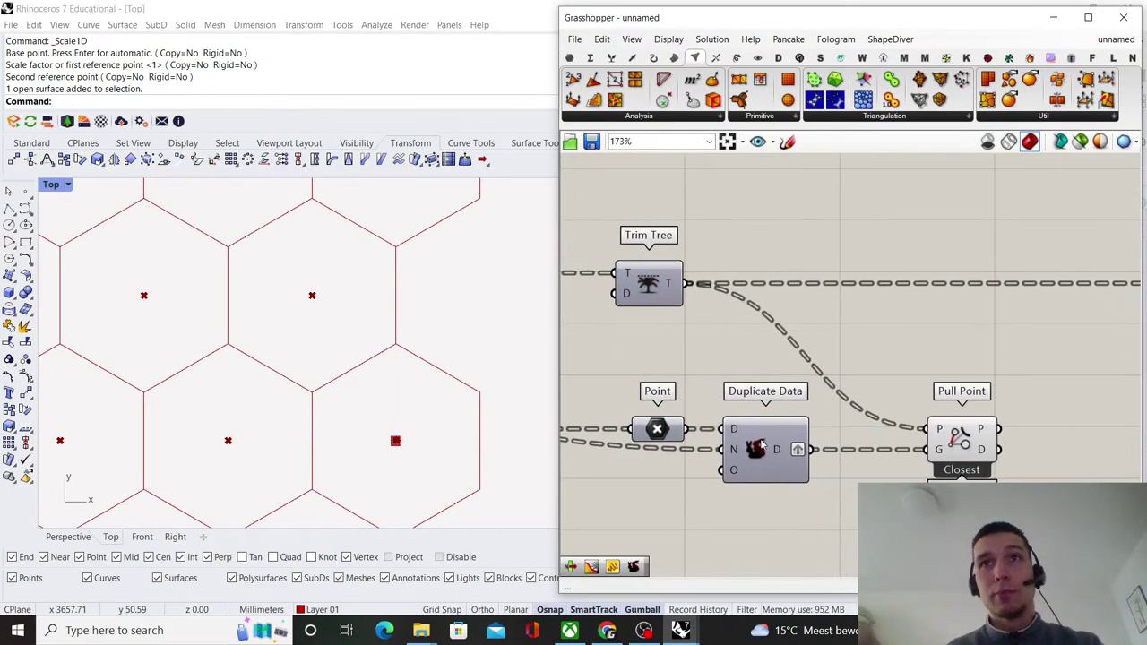
scroll(749, 436, "up", 1)
left_click(757, 440)
left_click(759, 385)
key("ctrl+z")
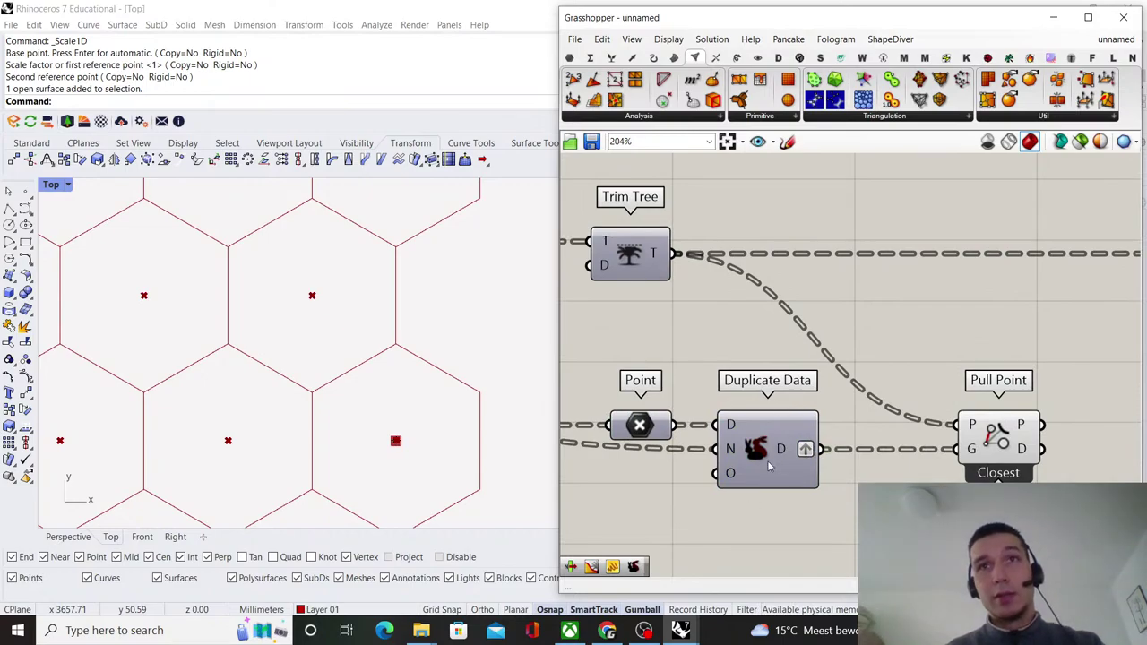
- Move Pull Point closer to Duplicate Data on the canvas
scroll(767, 435, "down", 7)
scroll(768, 434, "up", 7)
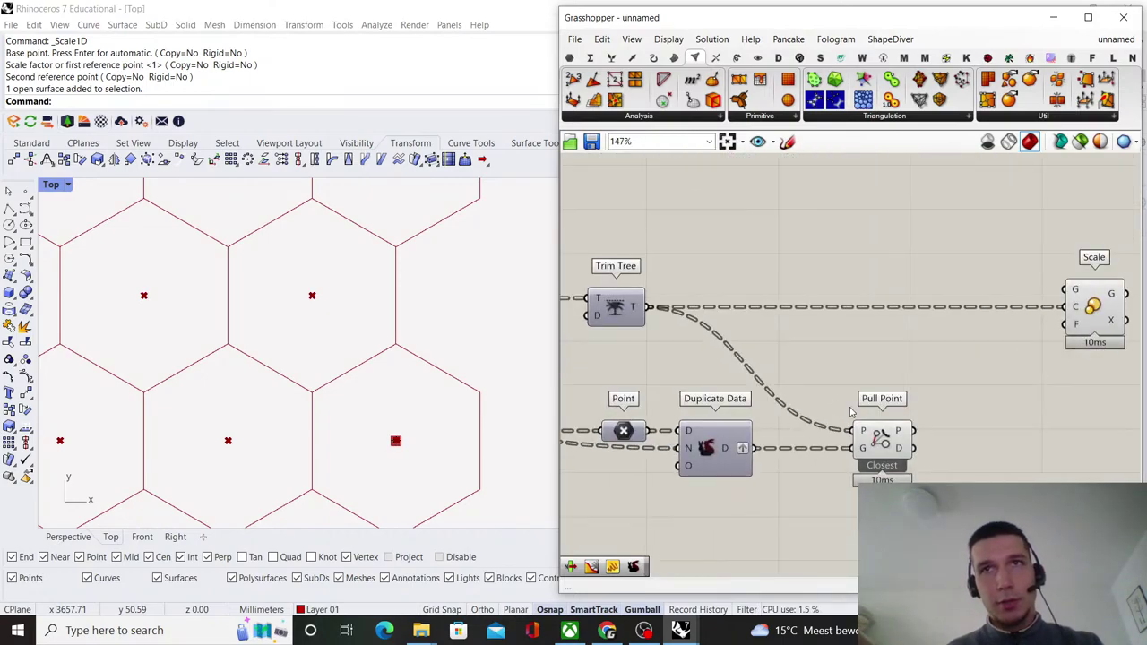
left_click_drag(857, 447, 816, 448)
left_click(807, 405)
scroll(807, 402, "down", 2)
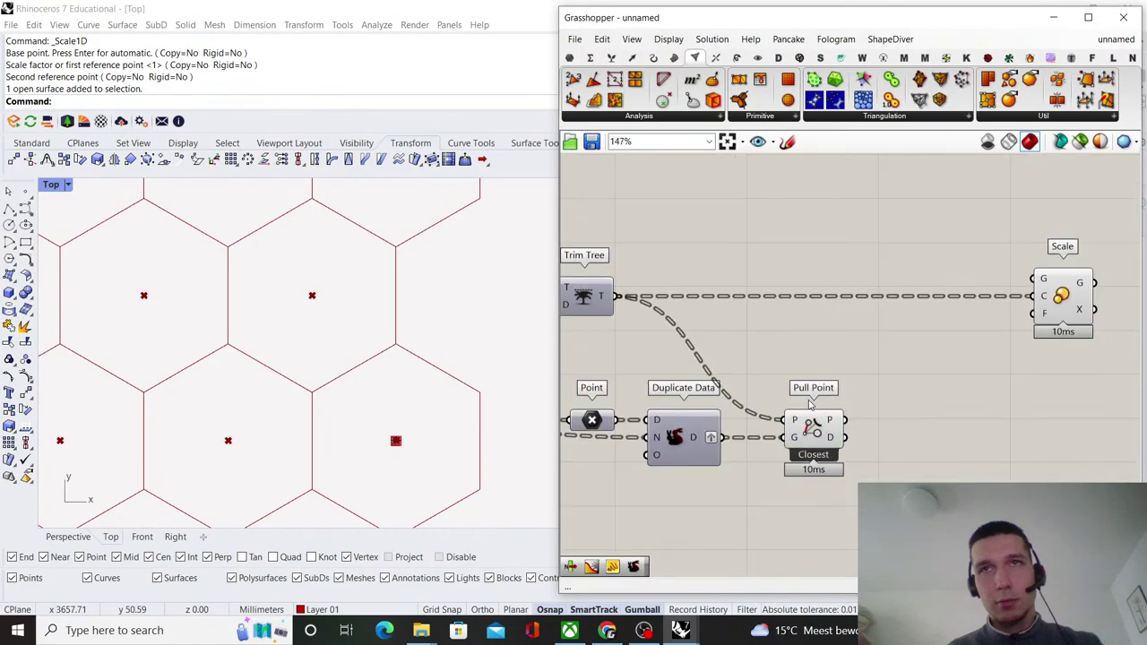
right_click_drag(813, 429, 839, 414)
scroll(755, 416, "up", 1)
scroll(744, 394, "down", 5)
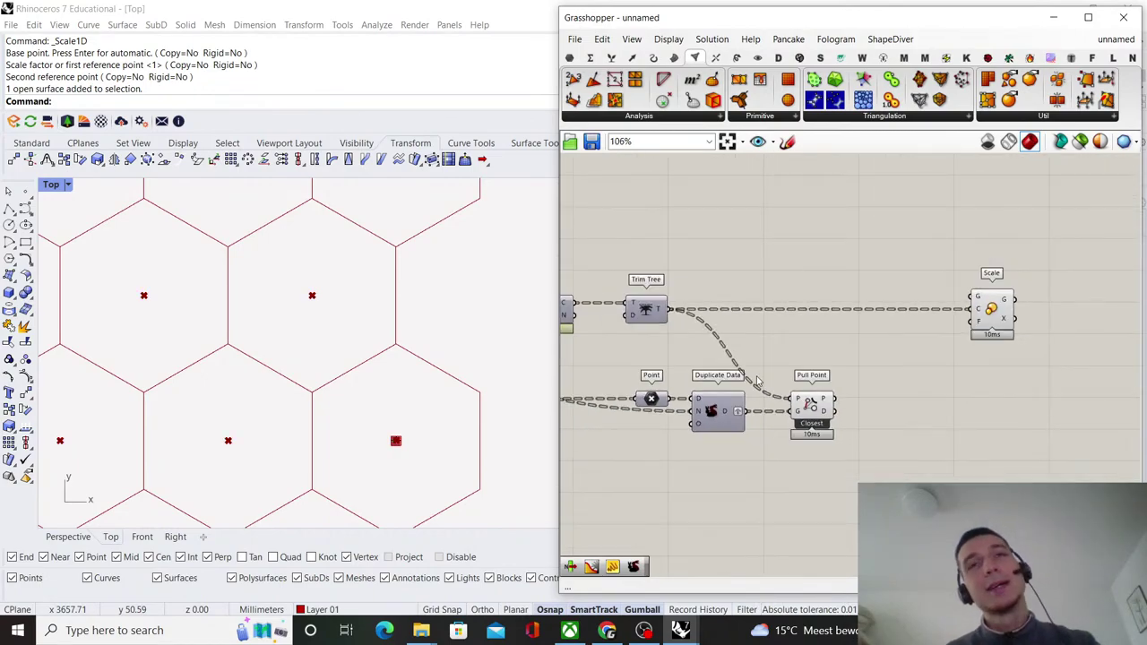
- Check Pull Point's distance output and add a Param Viewer component beside it
scroll(975, 413, "up", 3)
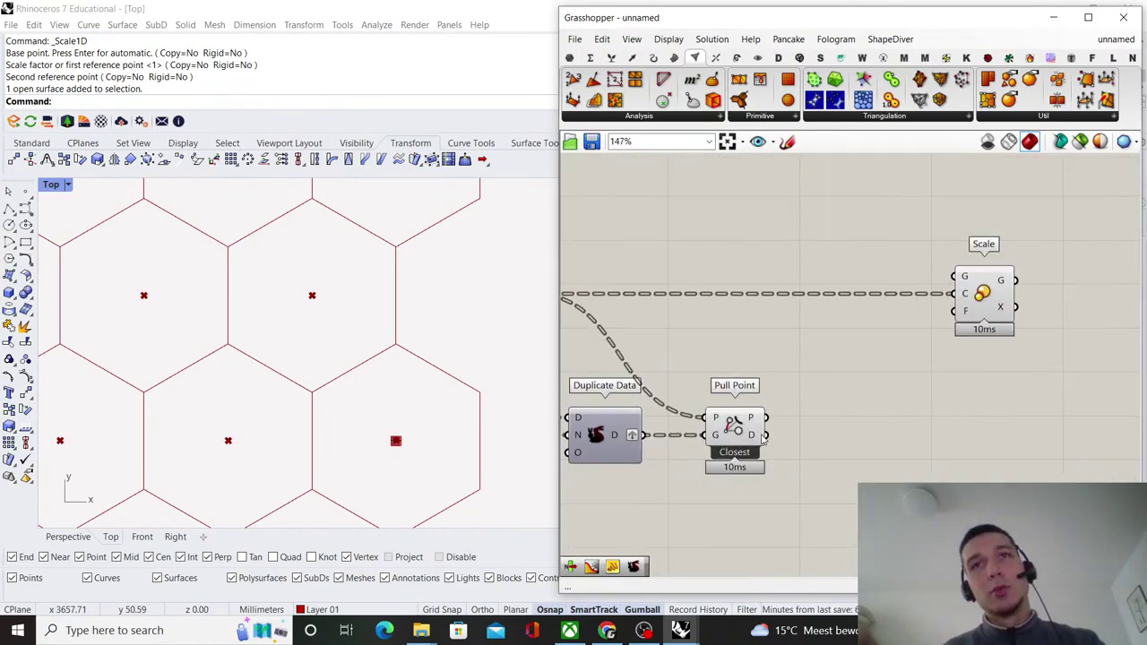
left_click(751, 432)
mouse_move(760, 435)
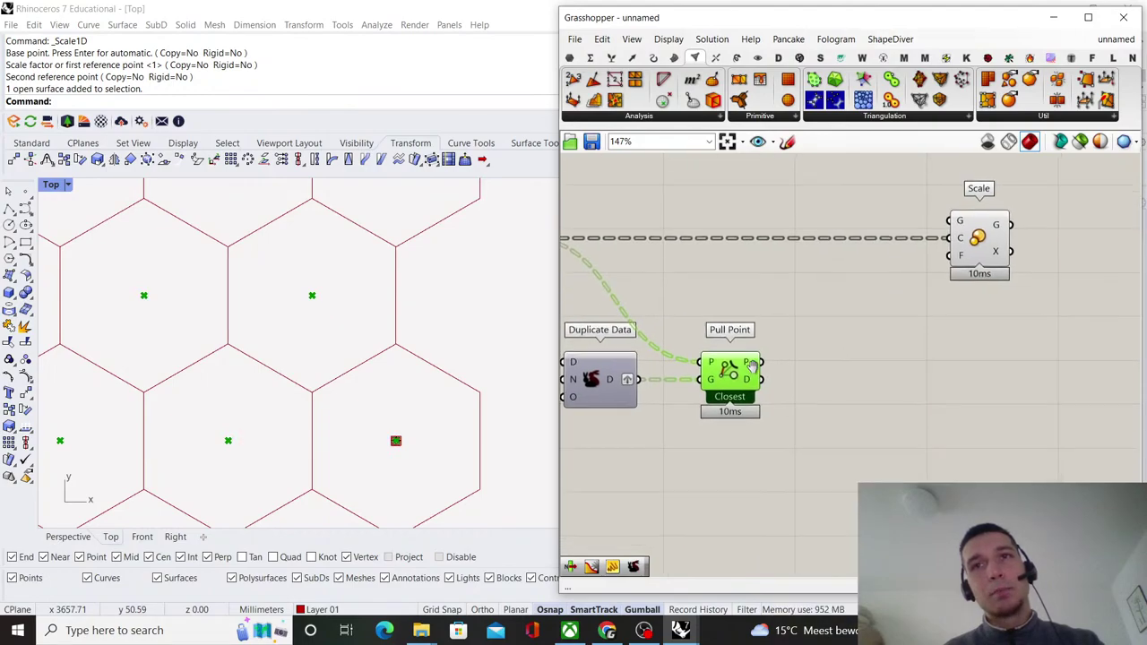
right_click_drag(898, 472, 885, 389)
double_click(887, 380)
type("para")
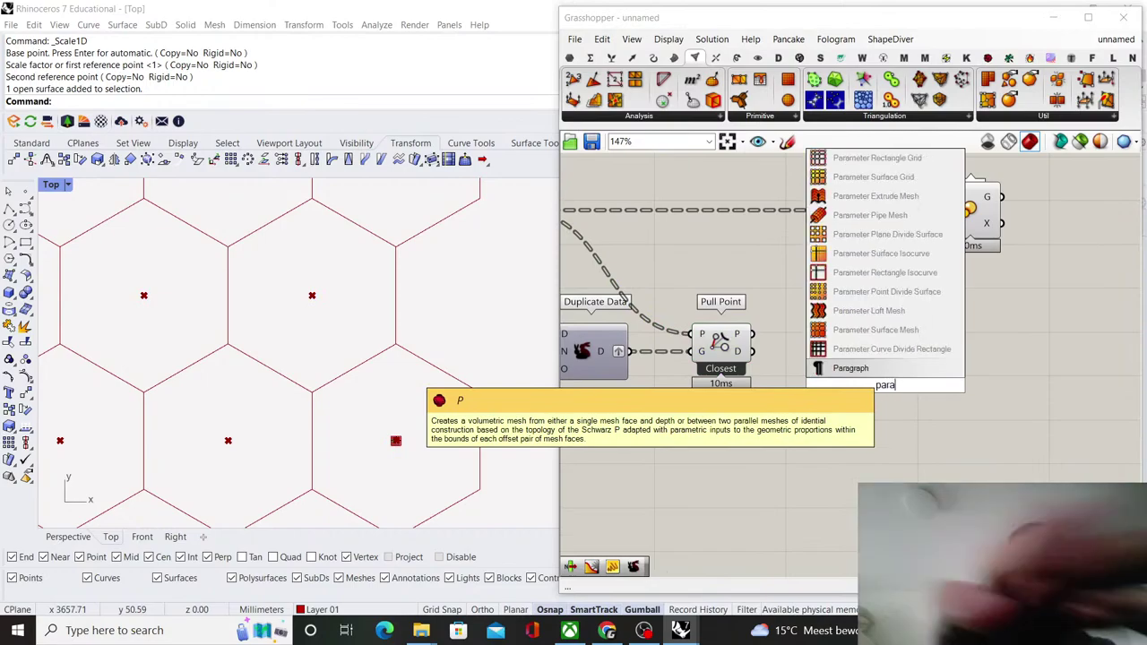
type("m vie")
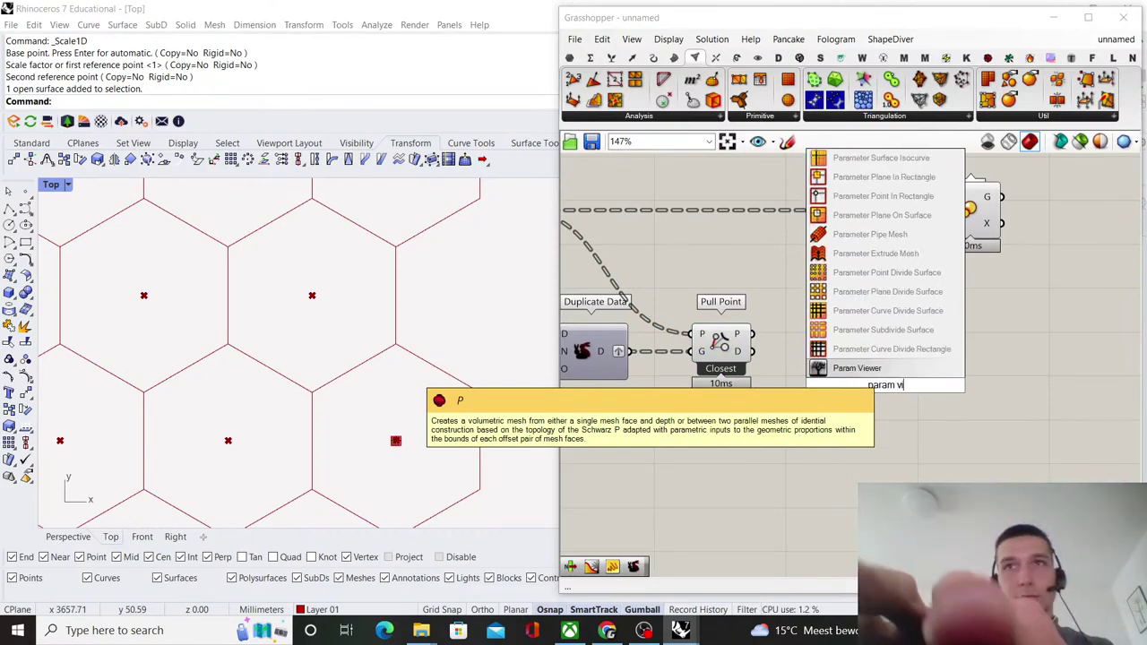
left_click(887, 368)
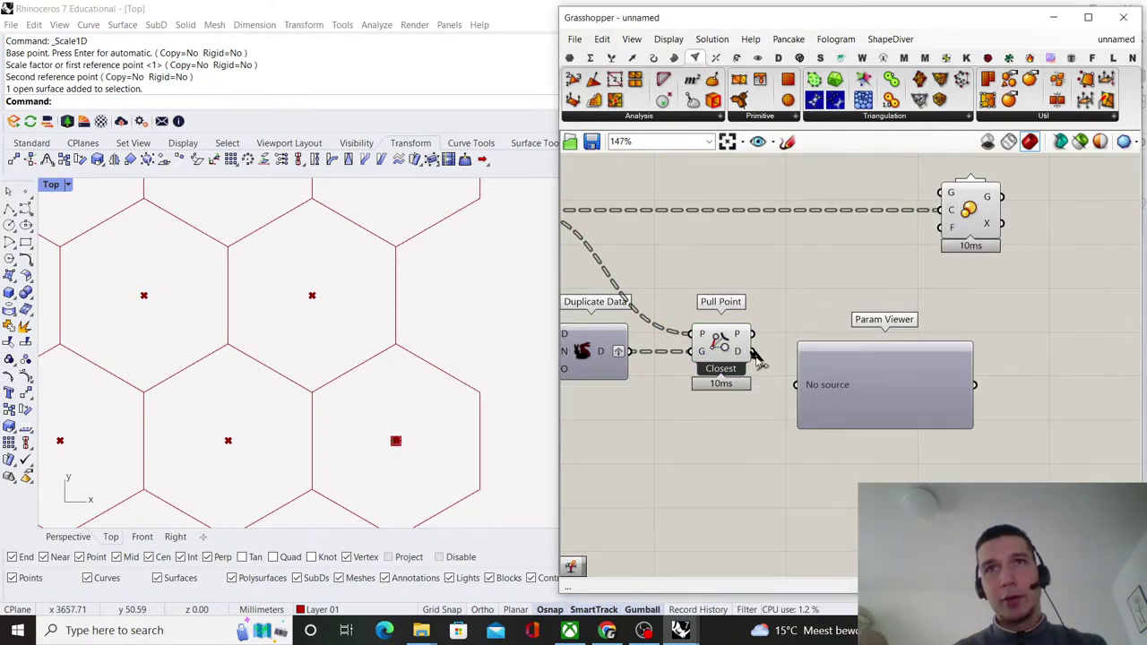
- Connect Pull Point's distance output to the Param Viewer and set that output to Simplify
left_click_drag(755, 353, 796, 385)
right_click(752, 351)
left_click(824, 425)
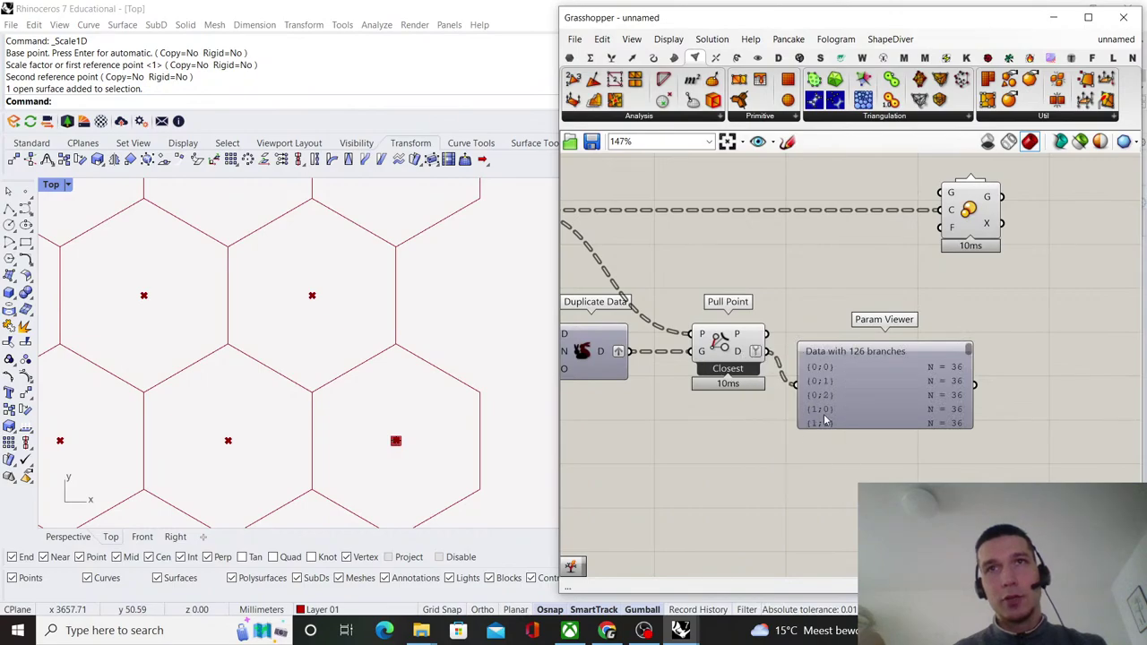
- Enlarge the Param Viewer to list more branches and inspect the data paths of Pull Point's Geometry input
left_click_drag(887, 427, 887, 573)
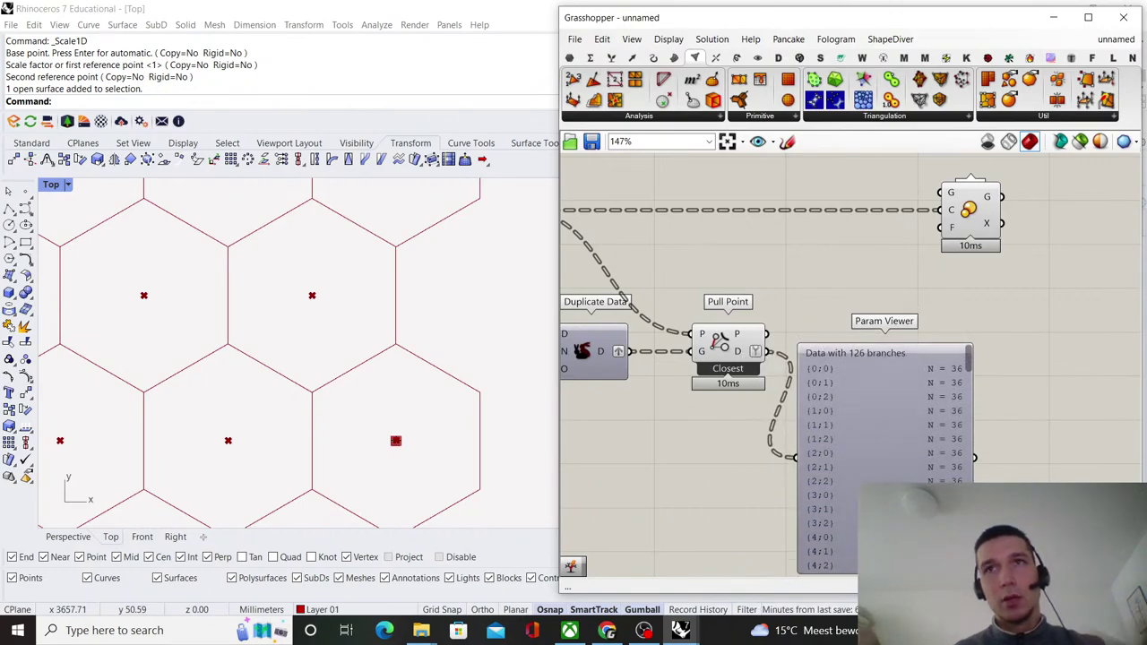
scroll(826, 354, "down", 3)
scroll(826, 354, "up", 3)
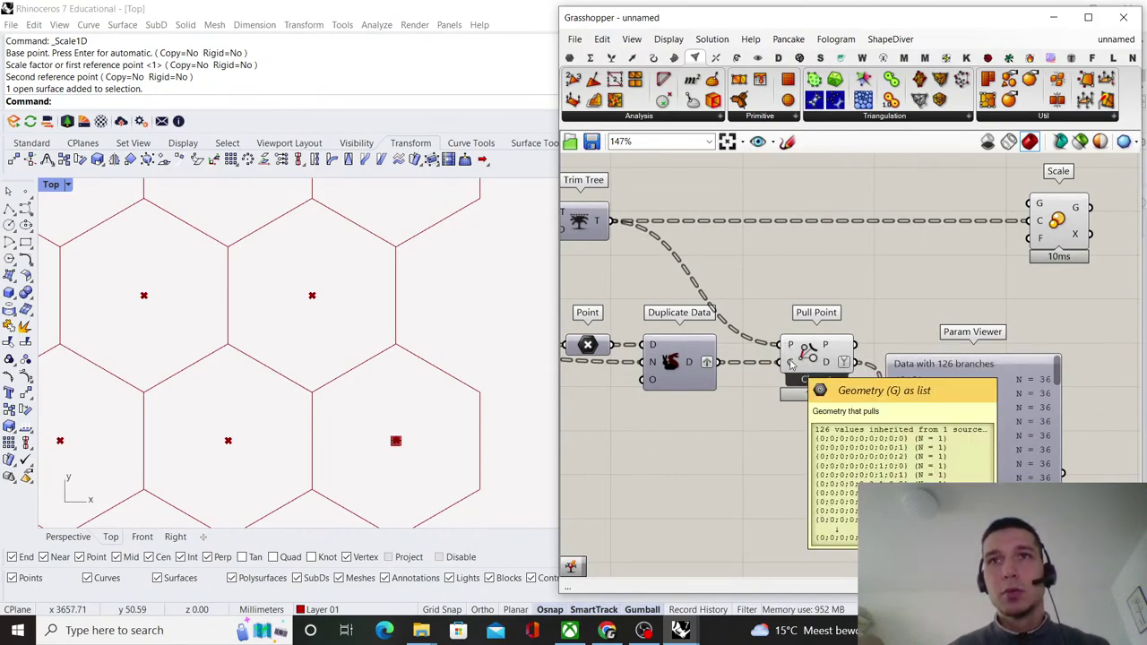
right_click_drag(870, 275, 855, 278)
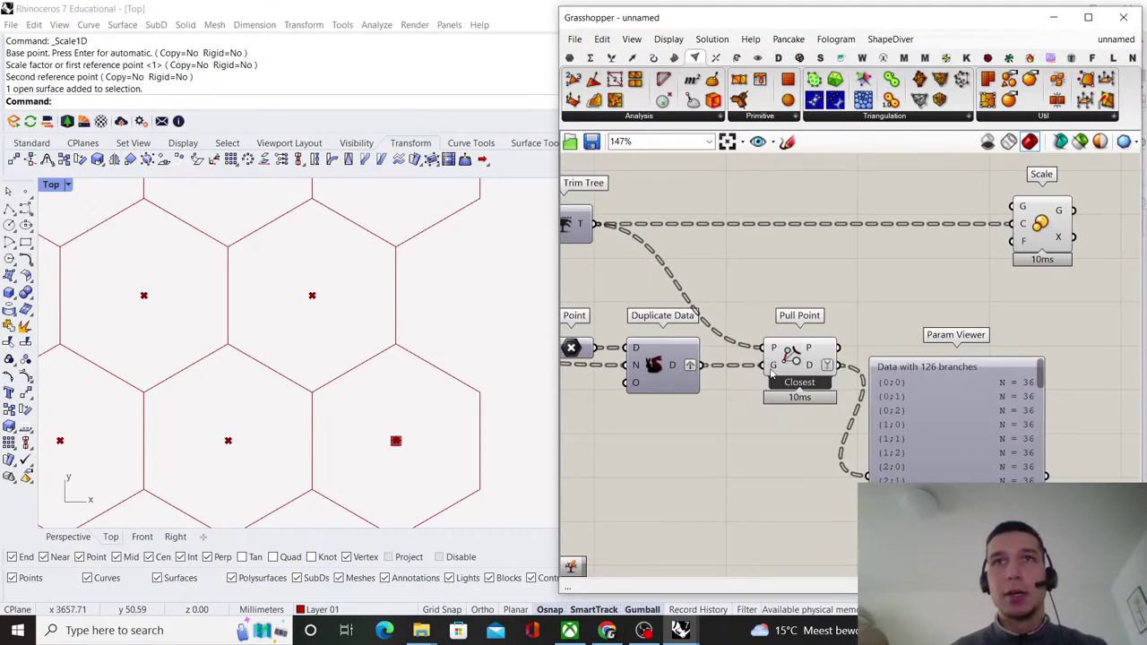
mouse_move(770, 372)
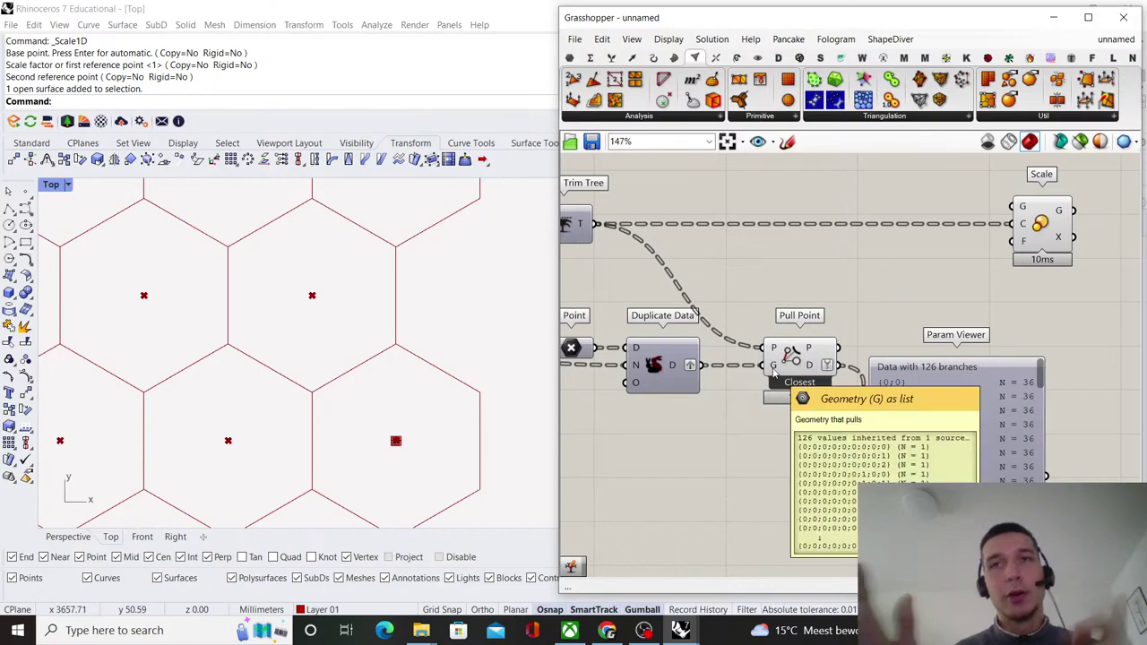
- Set Pull Point's Point input as the Principal parameter
mouse_move(773, 352)
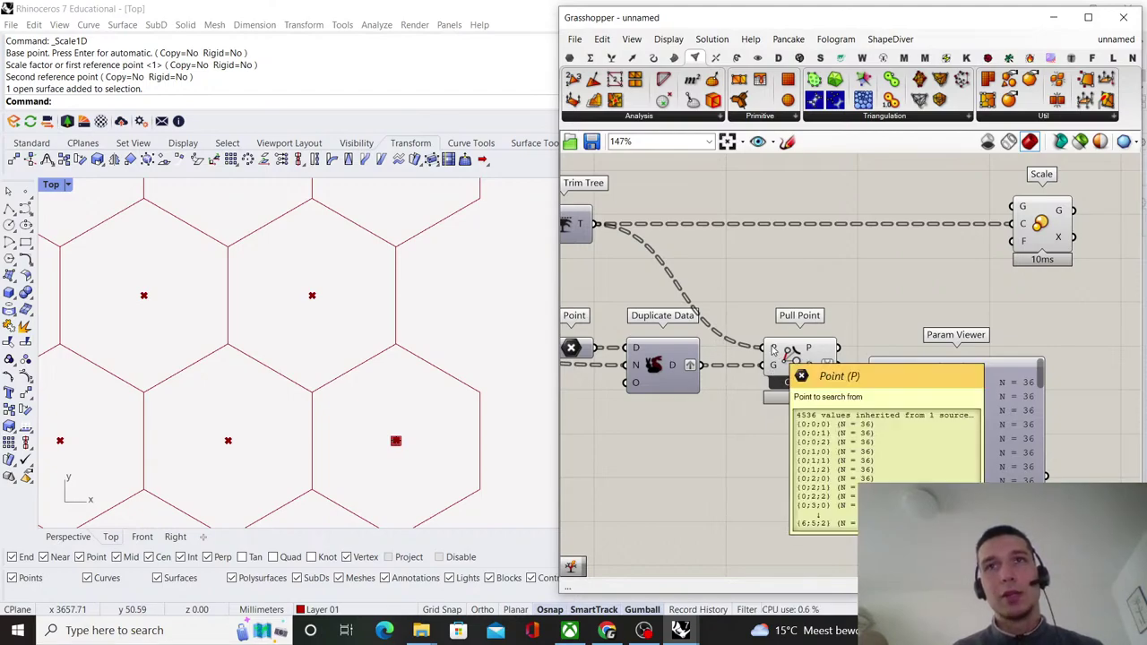
right_click(773, 350)
left_click(813, 406)
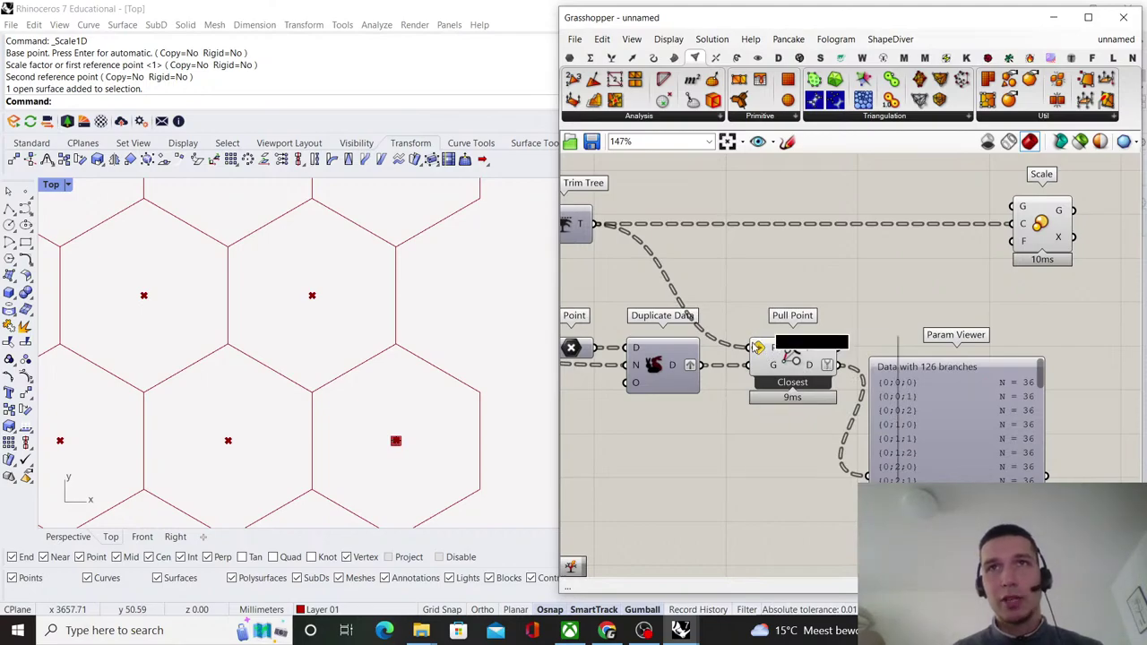
right_click(758, 348)
left_click(946, 407)
- Examine the Param Viewer's branch paths and item counts and compare them with the rows of hexagons in the Top viewport
scroll(946, 408, "up", 2)
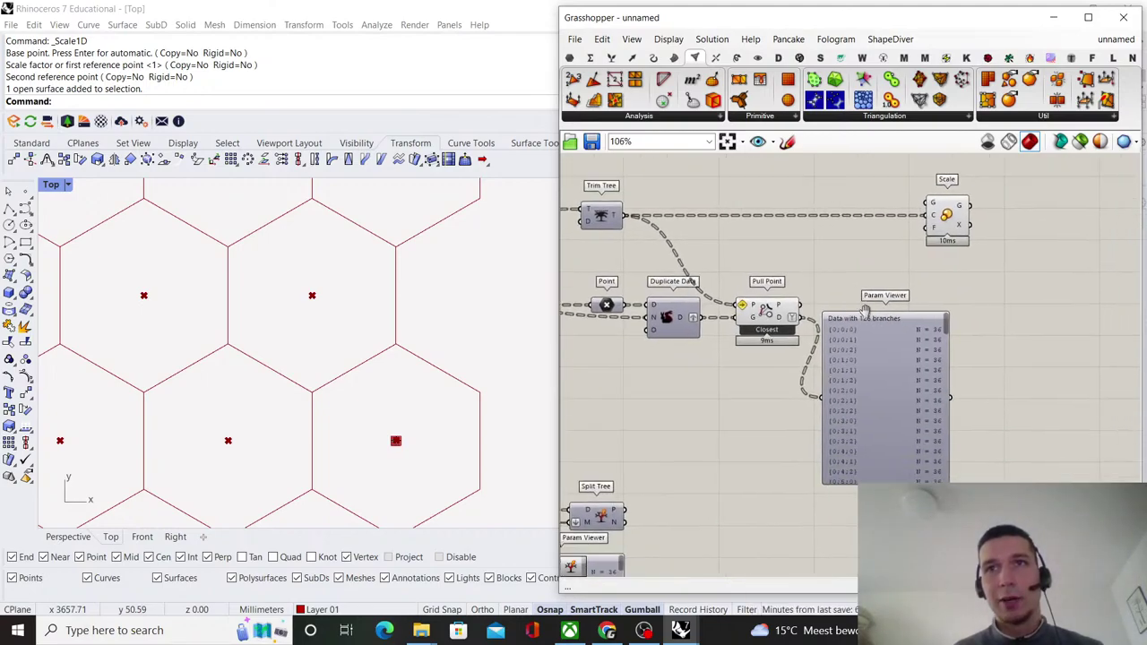
left_click_drag(980, 266, 980, 285)
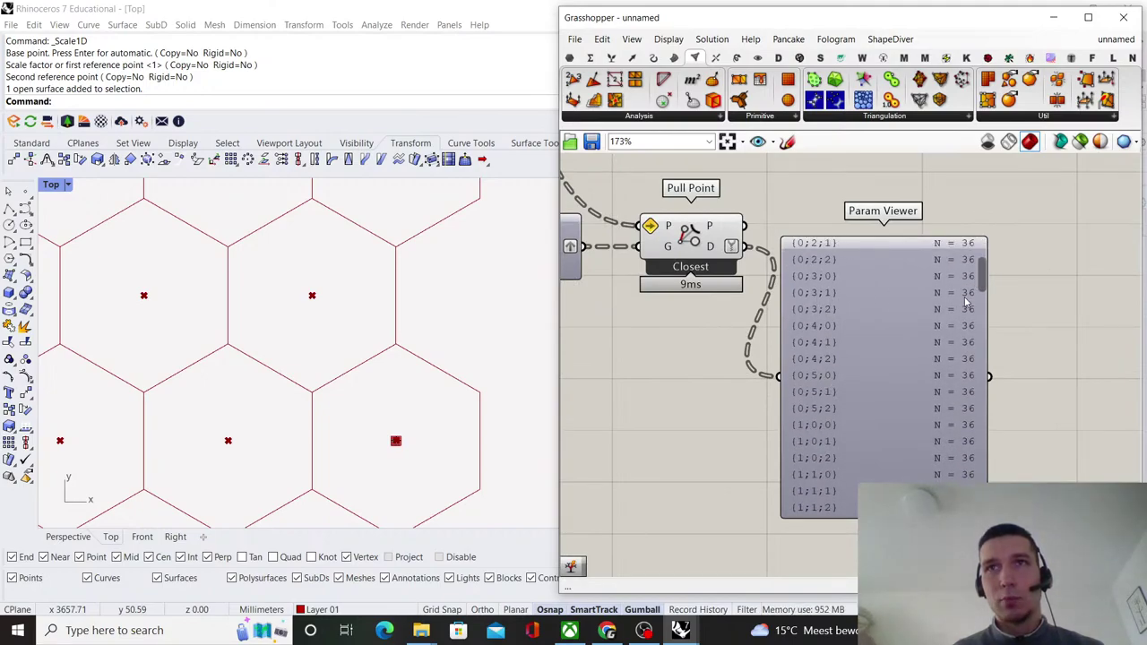
scroll(968, 244, "up", 3)
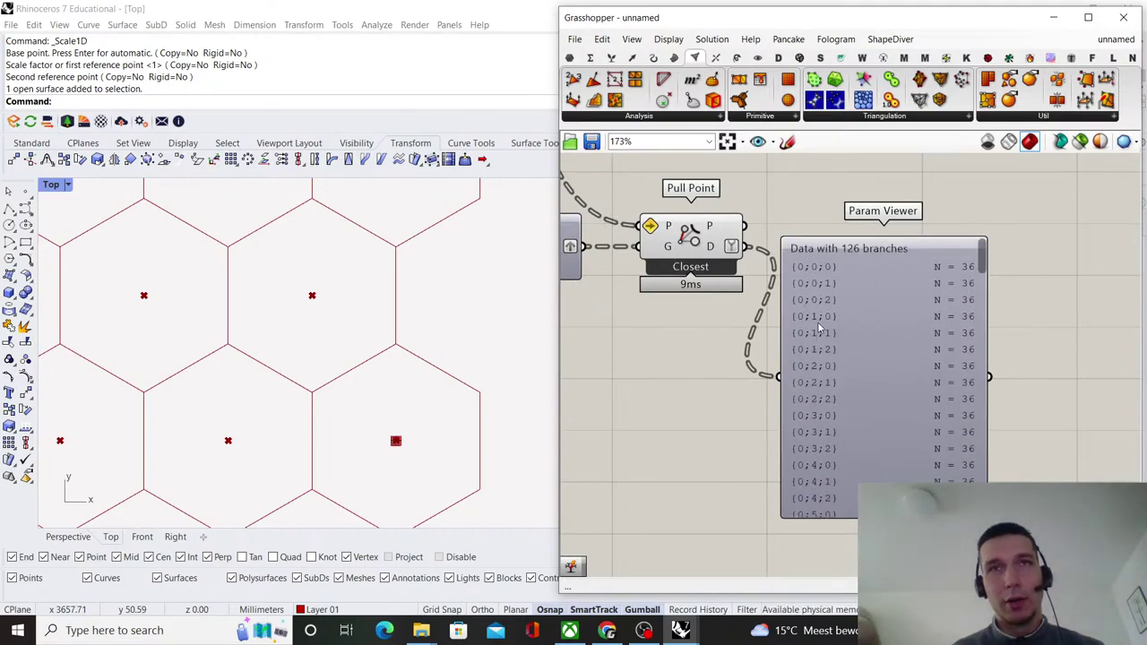
scroll(806, 340, "up", 2)
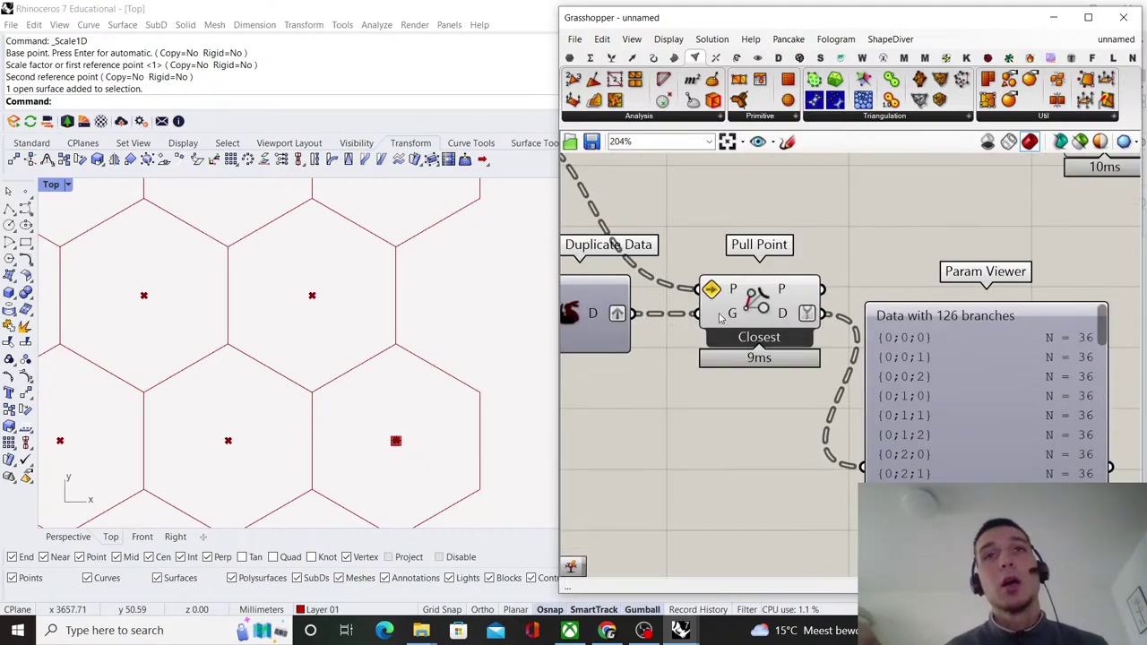
scroll(869, 309, "down", 3)
scroll(785, 309, "up", 3)
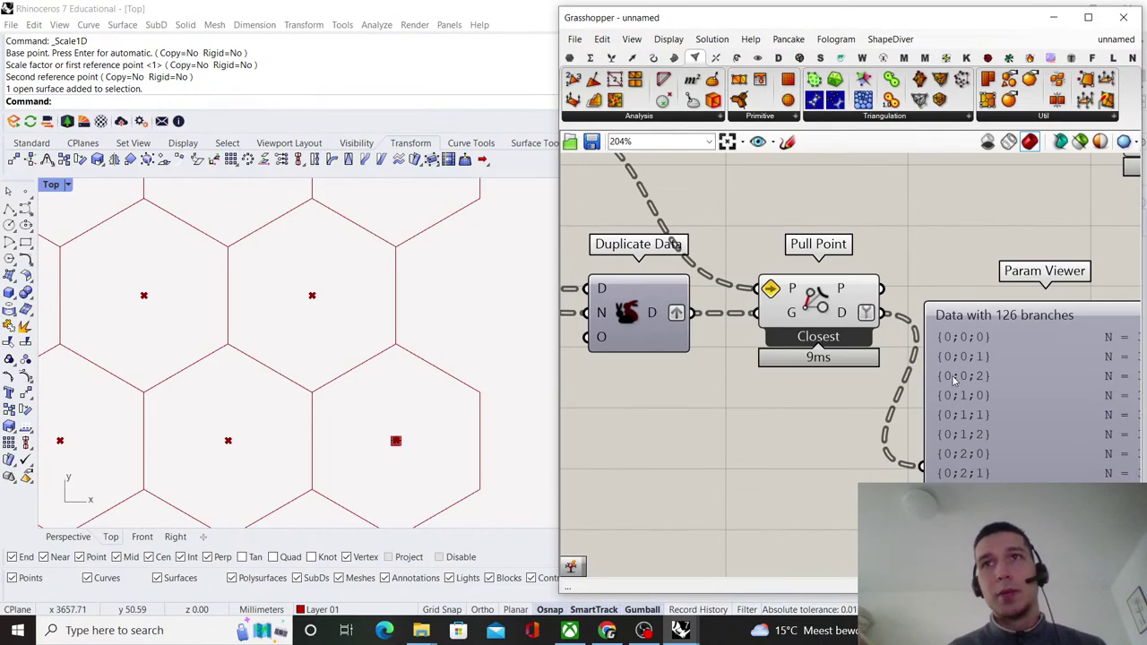
scroll(914, 335, "down", 2)
scroll(1074, 319, "up", 2)
right_click_drag(1073, 319, 1003, 280)
left_click_drag(1020, 288, 1027, 506)
scroll(744, 268, "down", 2)
scroll(763, 361, "up", 2)
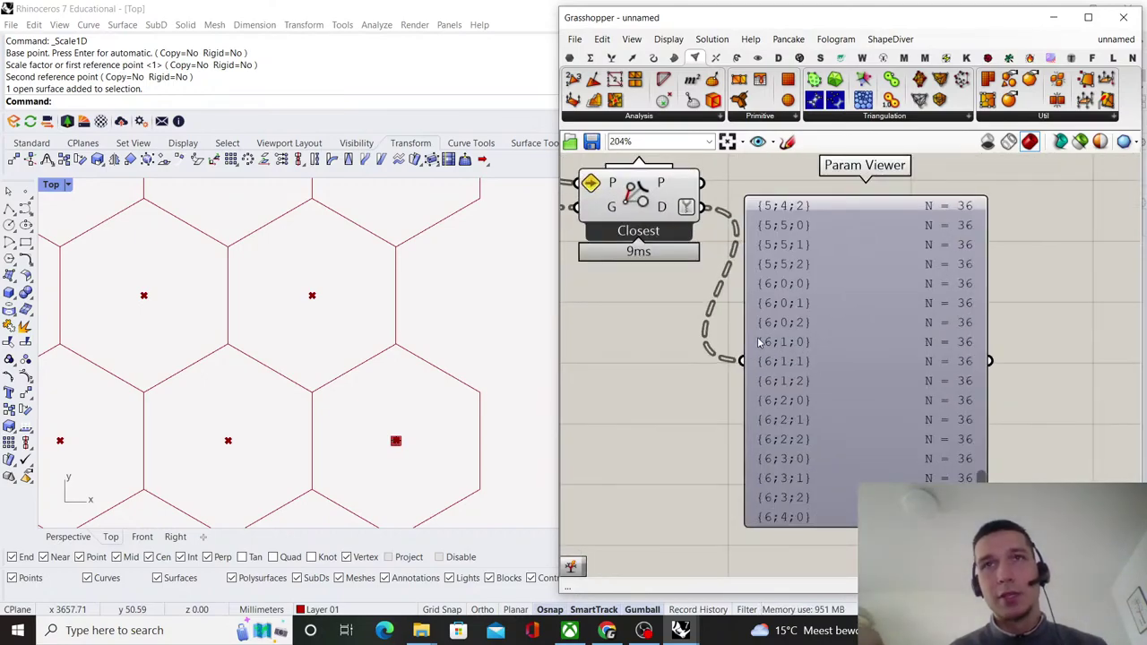
scroll(784, 348, "up", 3)
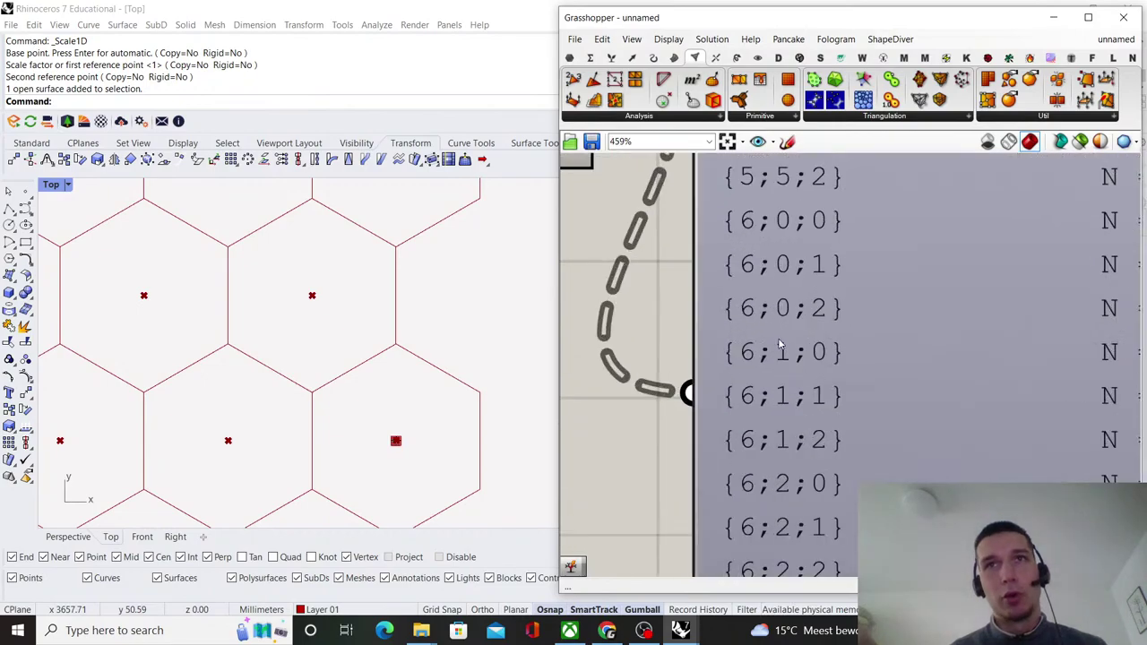
scroll(418, 484, "down", 5)
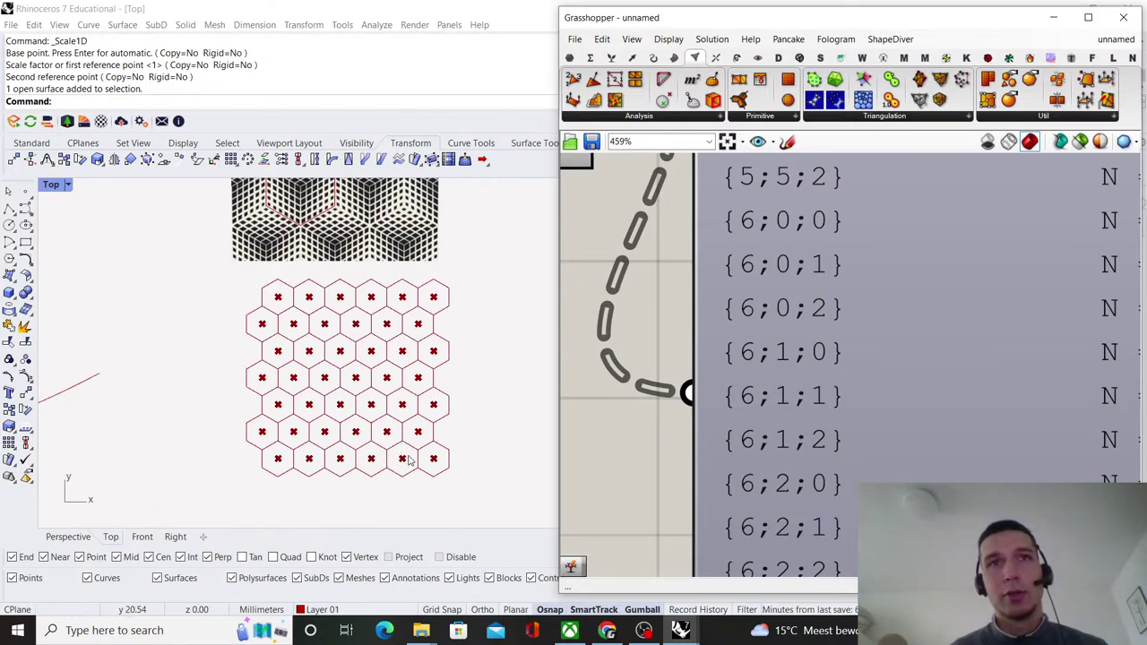
- Move the Param Viewer lower on the canvas to free space beside Pull Point
scroll(772, 400, "down", 6)
right_click_drag(777, 357, 763, 392)
left_click_drag(786, 343, 803, 402)
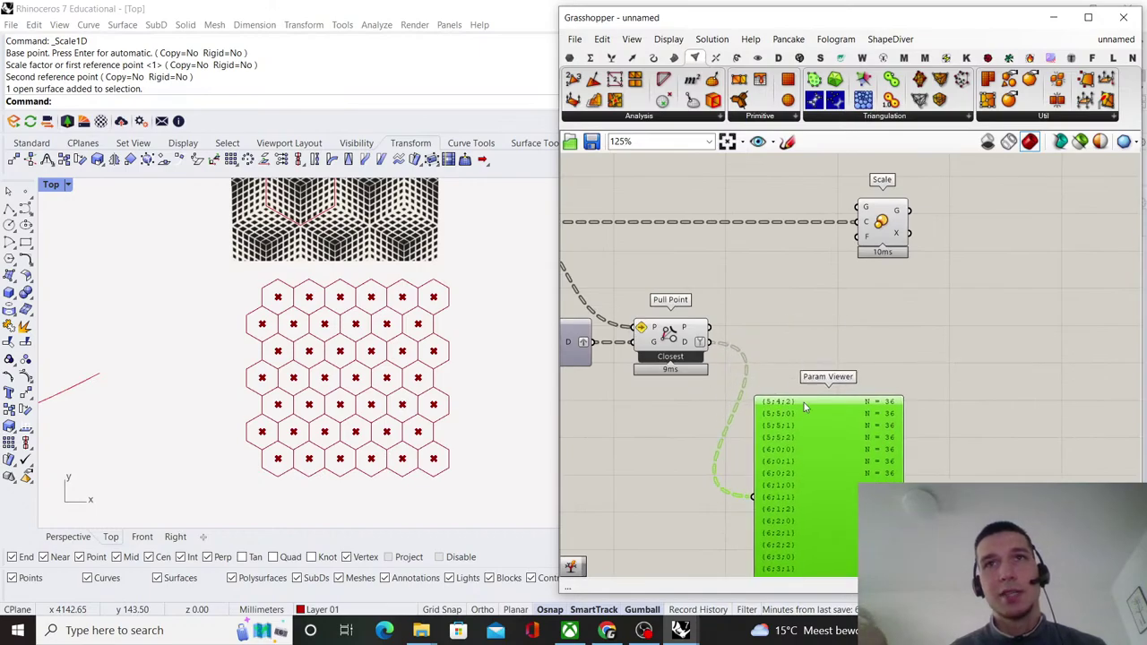
left_click(809, 355)
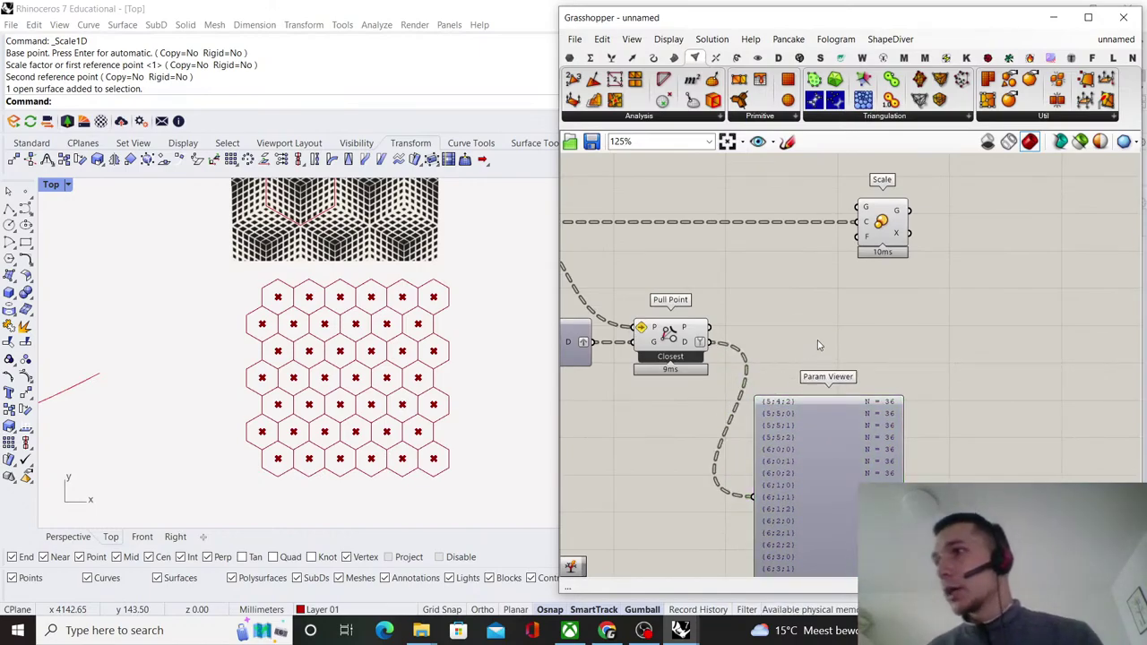
- Move the Scale component farther from Pull Point to make room for more components between them
scroll(772, 346, "down", 3)
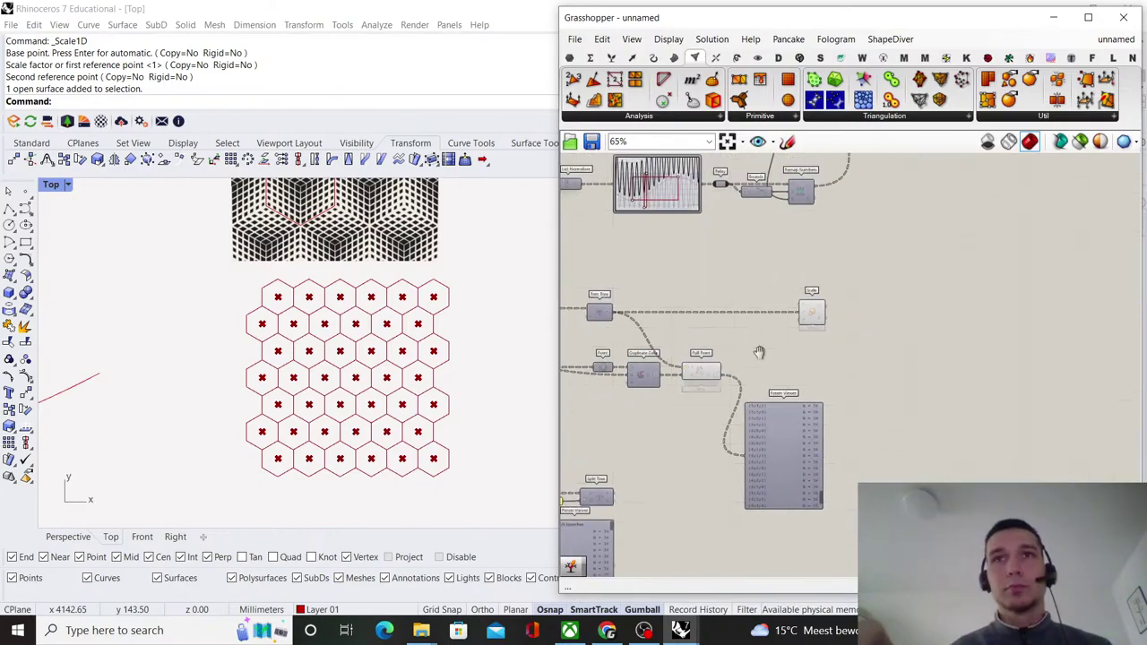
scroll(735, 366, "up", 3)
scroll(702, 378, "down", 5)
scroll(814, 332, "up", 4)
left_click_drag(748, 358, 1030, 358)
left_click(903, 320)
right_click_drag(583, 436, 652, 348)
scroll(653, 348, "up", 1)
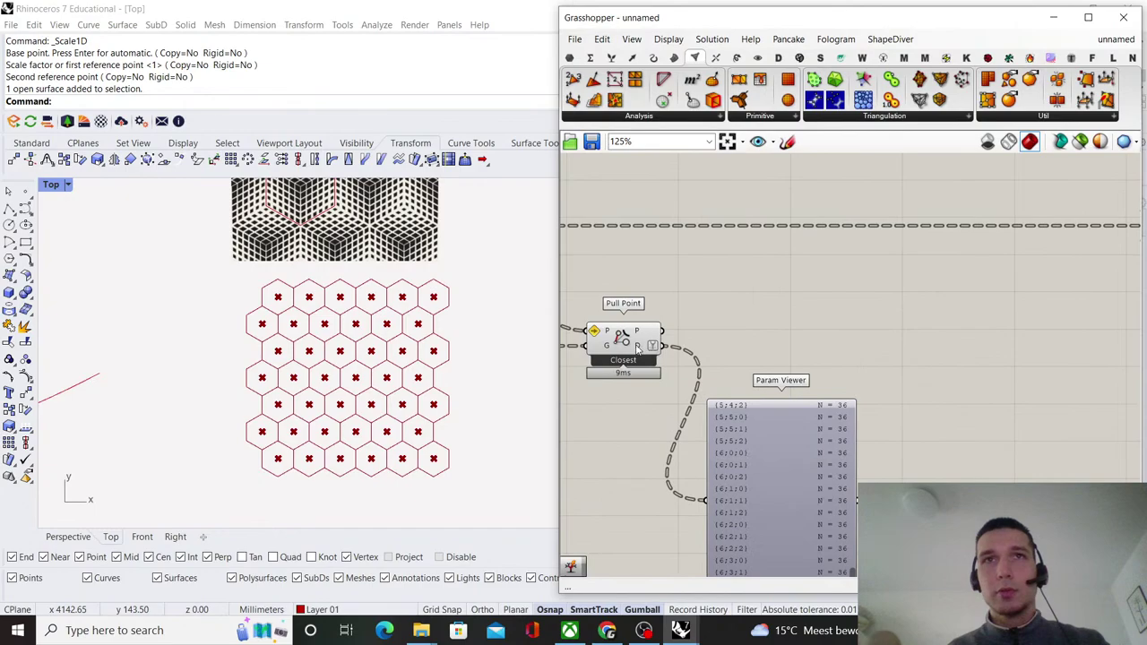
- Add a Remap Numbers component beside Pull Point and look at the reference cube pattern in the Top viewport
double_click(870, 338)
type("rem")
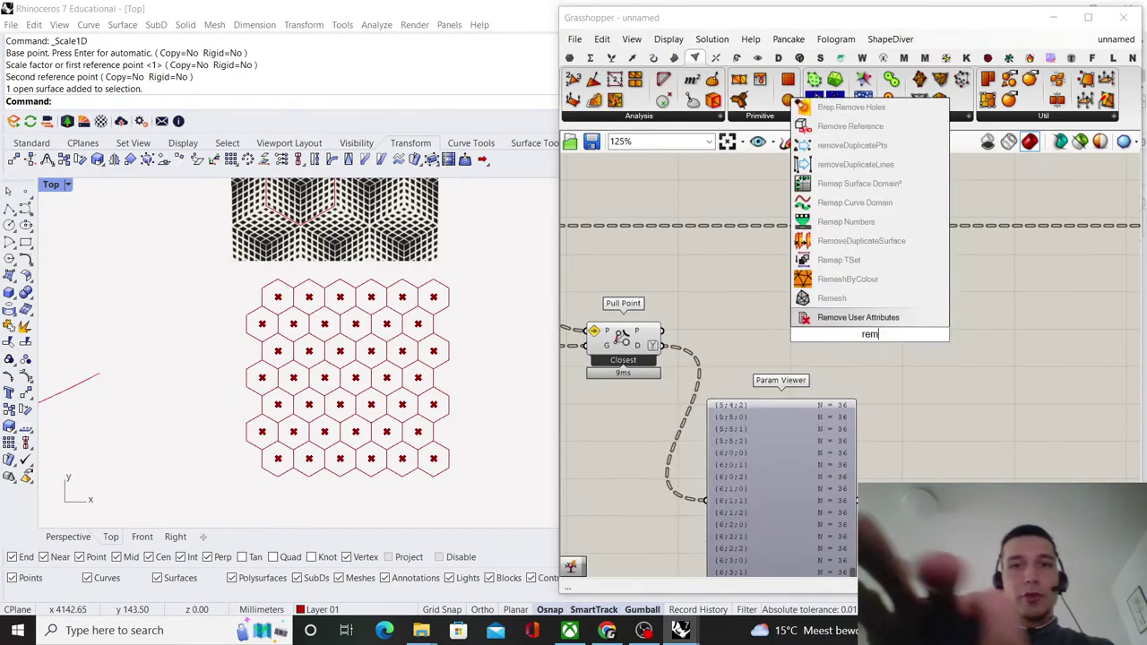
type("ap")
key("Return")
scroll(293, 232, "up", 3)
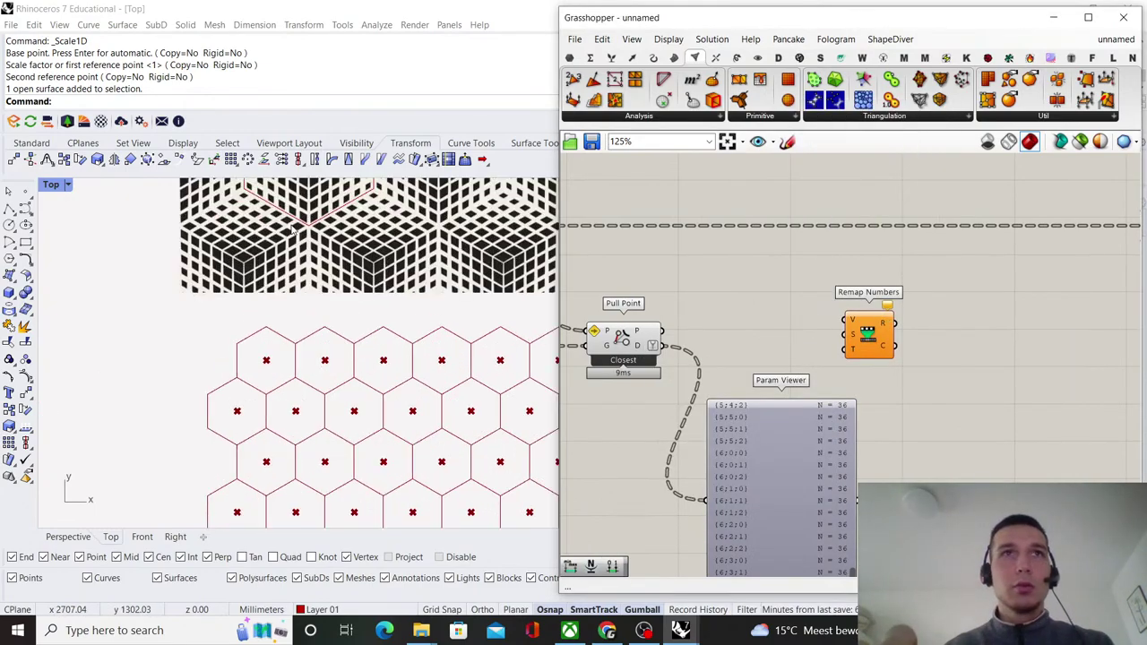
scroll(292, 229, "up", 5)
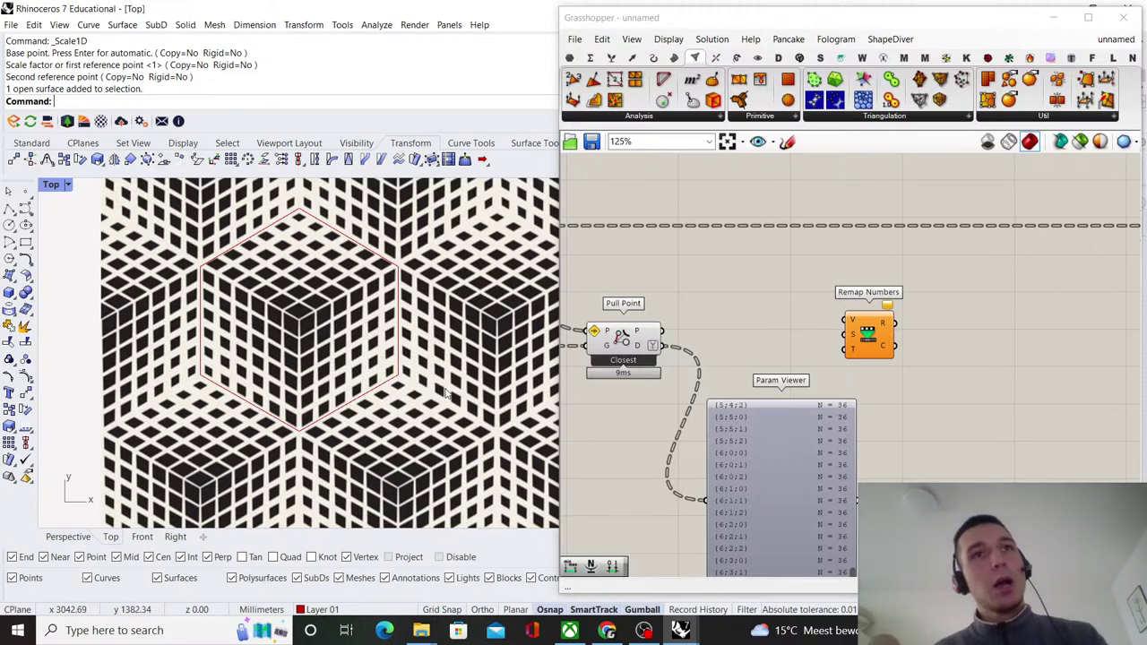
scroll(757, 335, "down", 3)
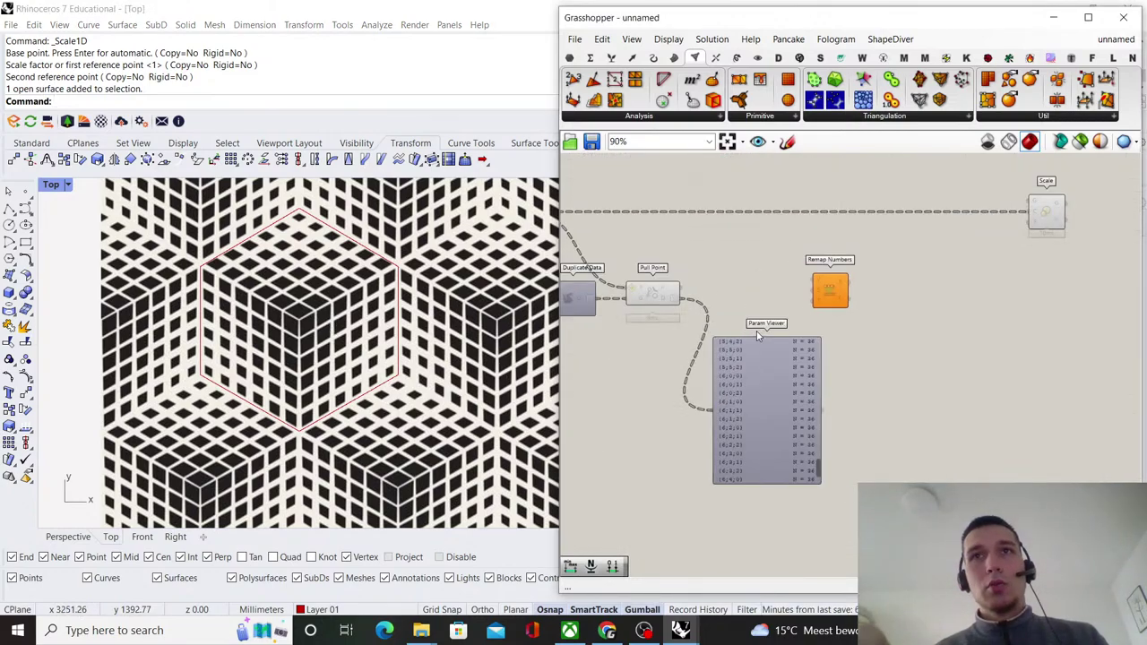
- Move the Param Viewer further down, clear of Remap Numbers
left_click_drag(757, 334, 757, 390)
left_click(743, 302)
scroll(601, 296, "down", 1)
scroll(348, 433, "down", 5)
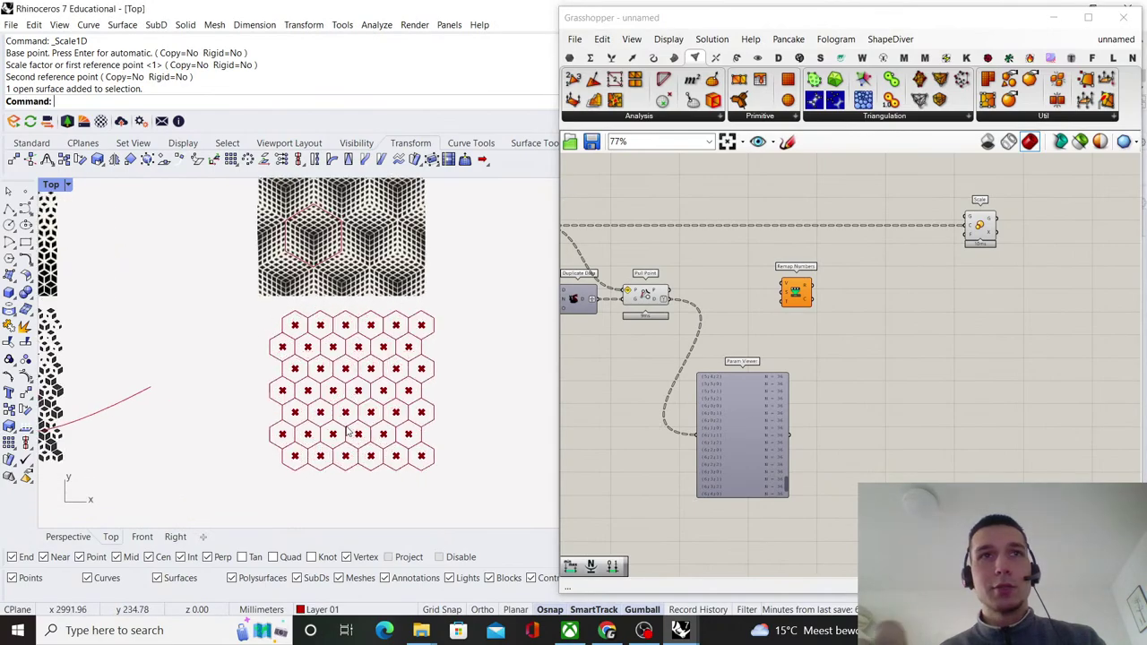
scroll(348, 433, "up", 2)
scroll(687, 262, "up", 4)
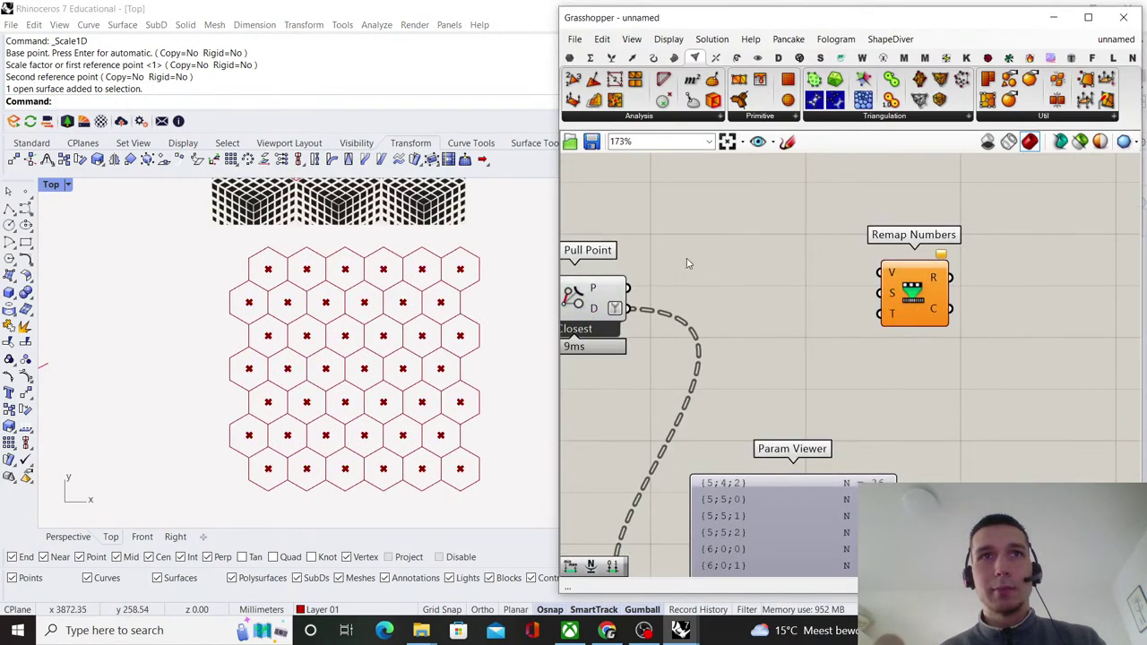
- Connect Pull Point's distance output to Remap Numbers' Value input and to a newly added Bounds component
left_click_drag(631, 309, 995, 325)
double_click(870, 269)
type("bo")
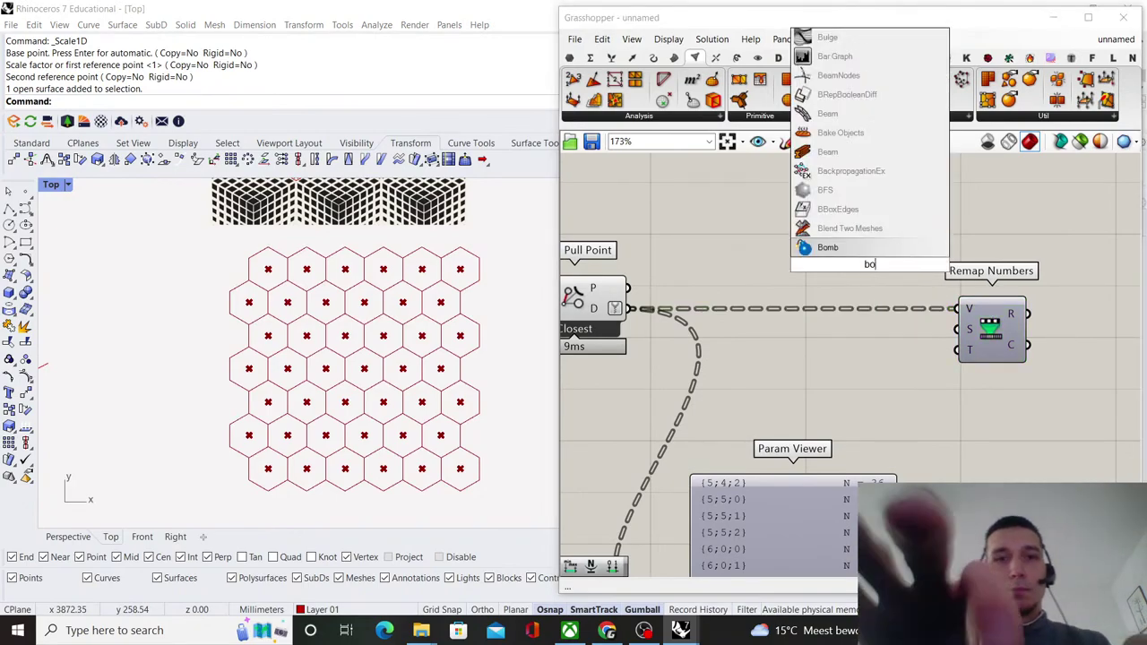
type("unds")
key("Return")
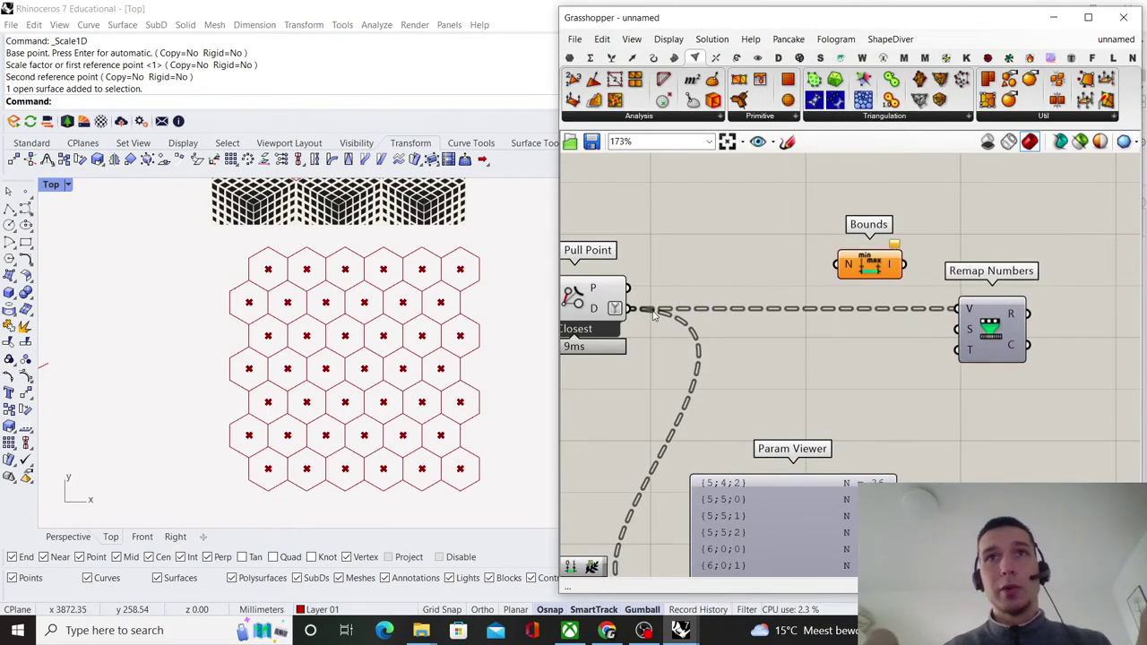
left_click_drag(655, 308, 753, 345)
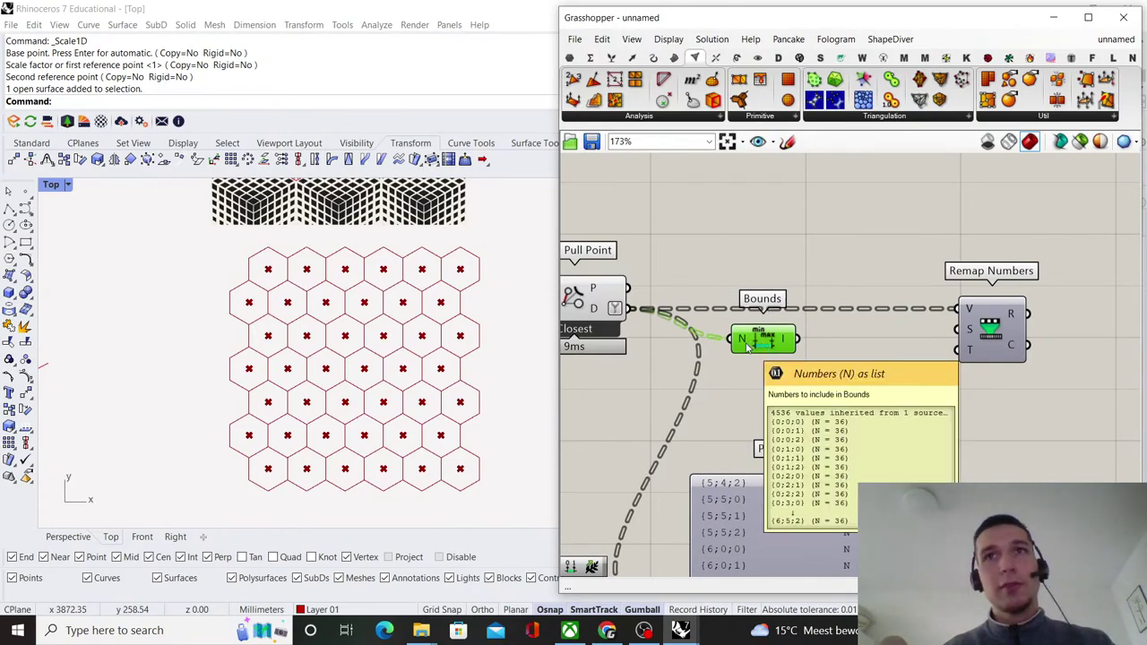
- Reposition Bounds between Pull Point and Remap Numbers and connect its output to Remap Numbers' Source input
scroll(455, 453, "up", 5)
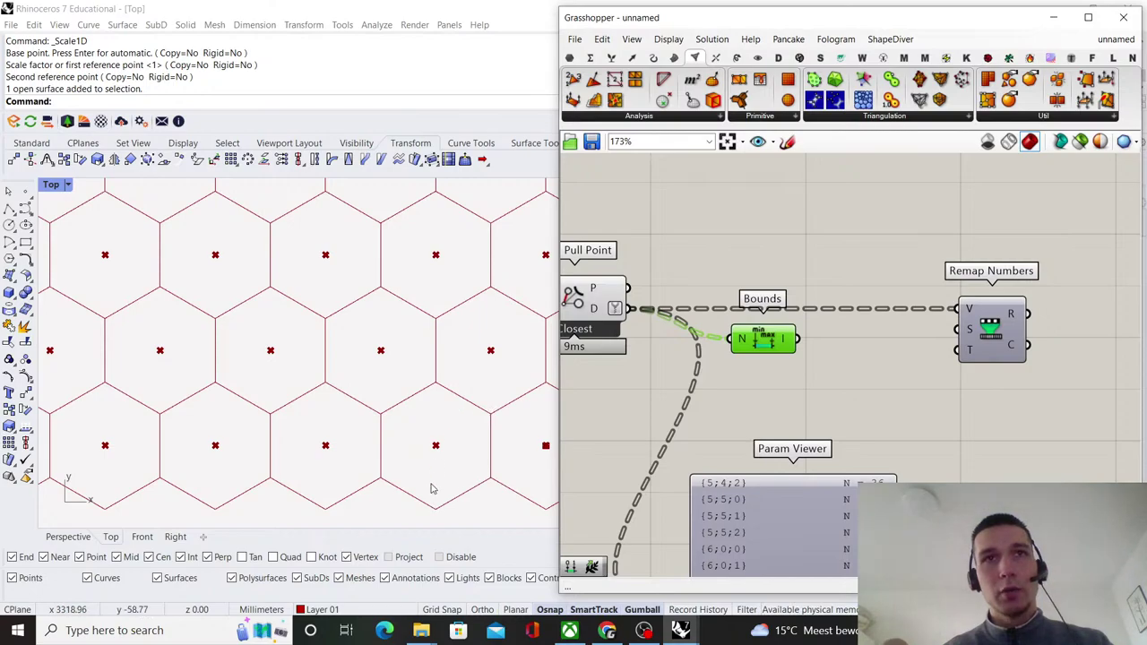
scroll(844, 331, "up", 1)
left_click_drag(753, 343, 732, 354)
left_click(818, 354)
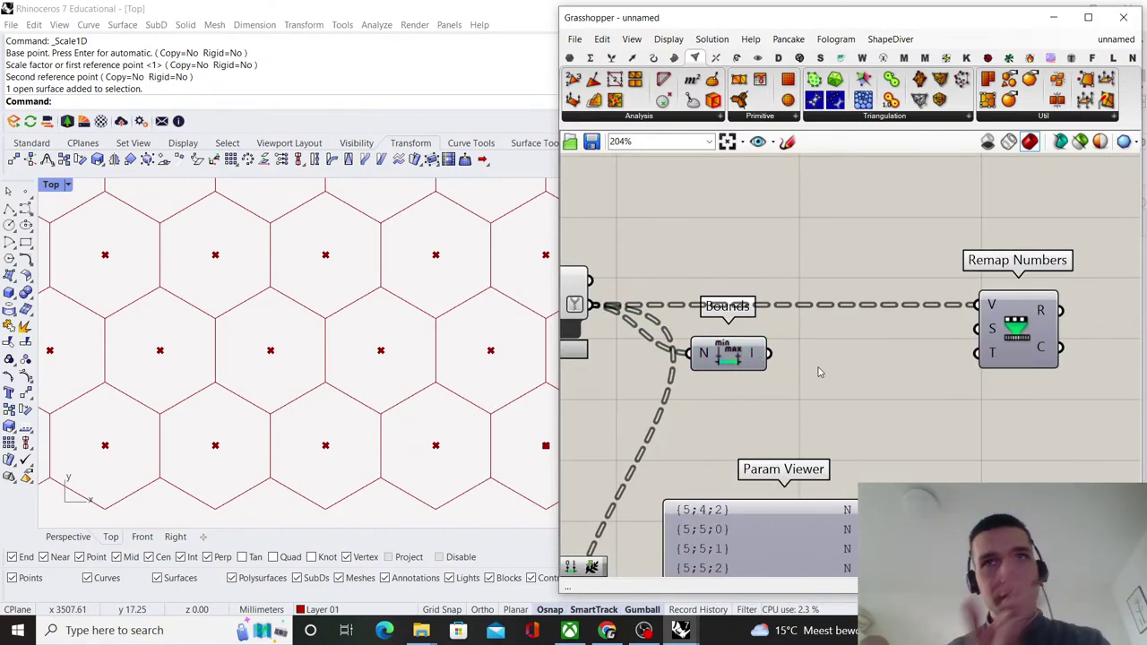
left_click_drag(769, 353, 976, 329)
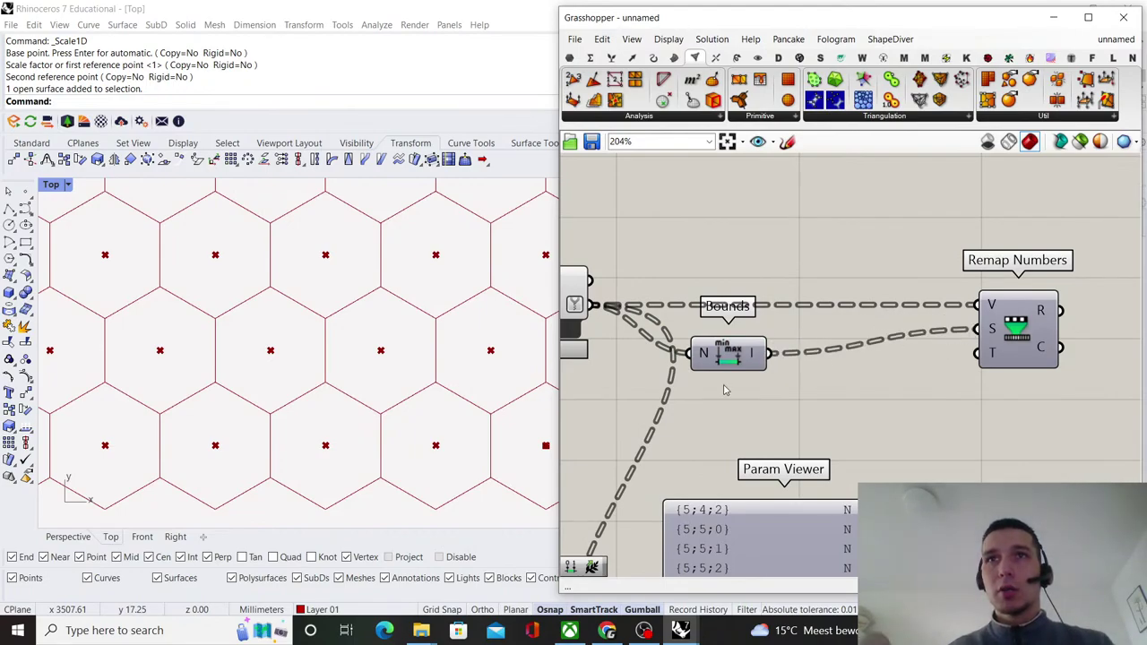
- Align Bounds with Remap Numbers' Source input and place a new Construct Domain component directly below it
left_click_drag(723, 365, 757, 341)
double_click(840, 383)
type("constru")
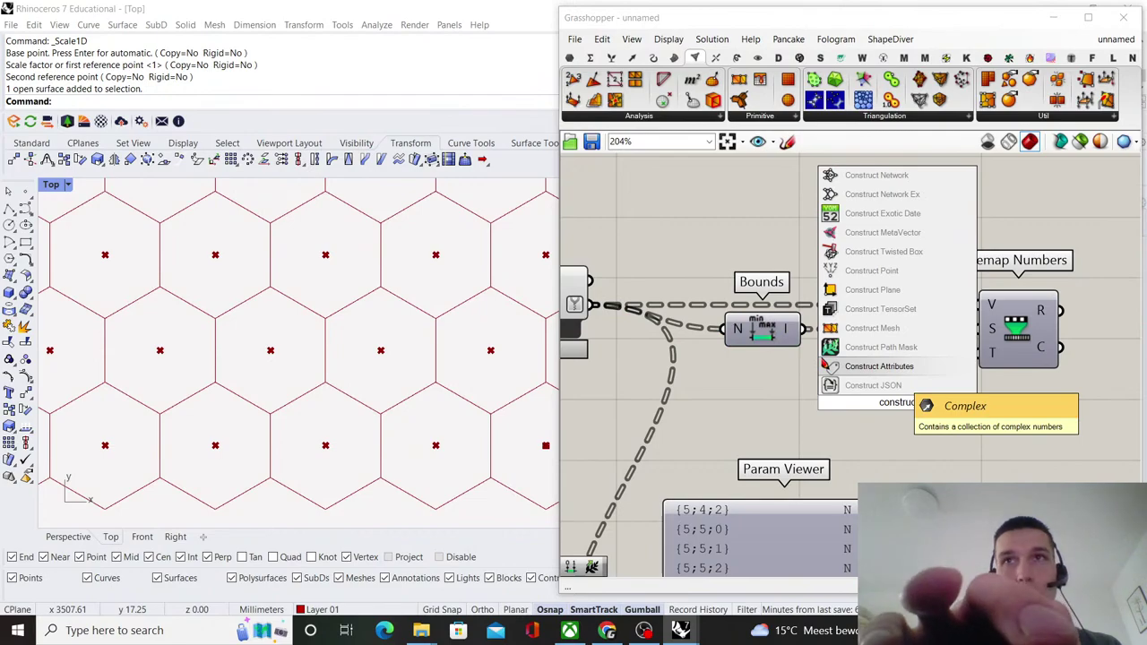
type("c")
type("t dom")
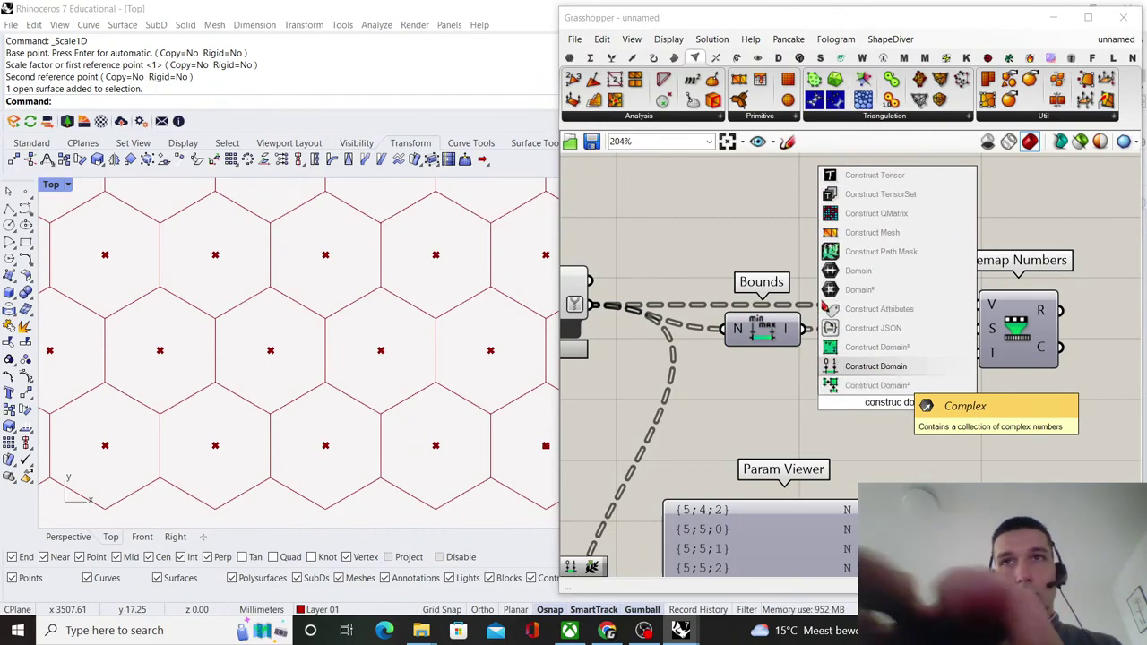
left_click(885, 371)
left_click_drag(889, 405, 755, 429)
right_click_drag(792, 383, 937, 340)
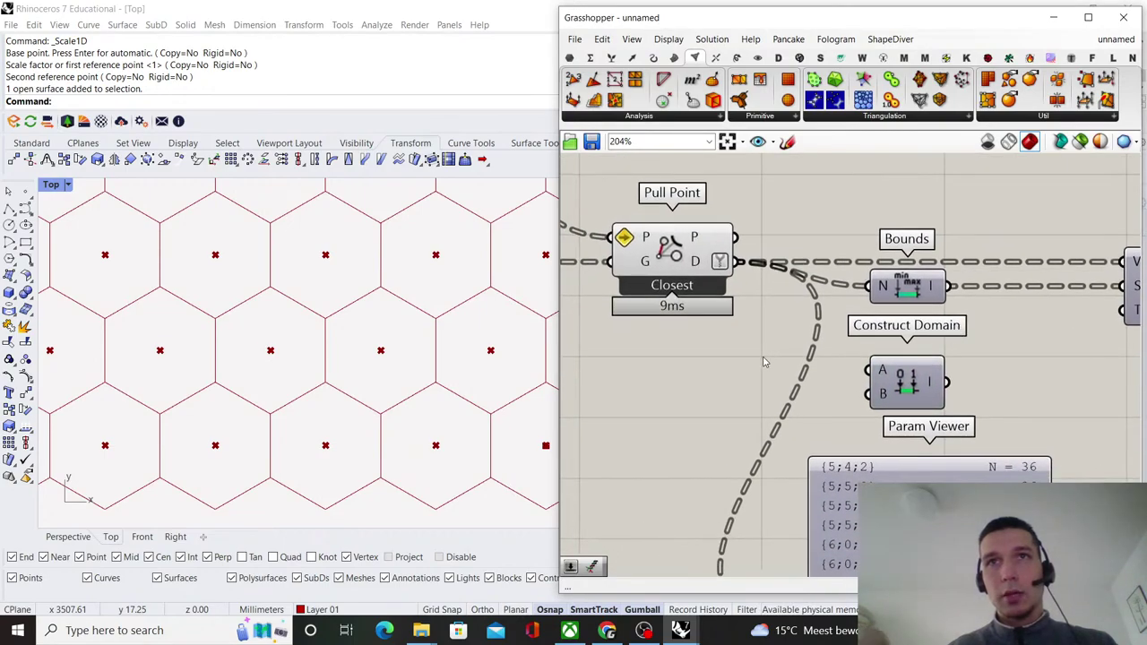
- Add a number slider with the value 0.12 and connect it to Construct Domain's domain end input
double_click(762, 348)
type("0.12")
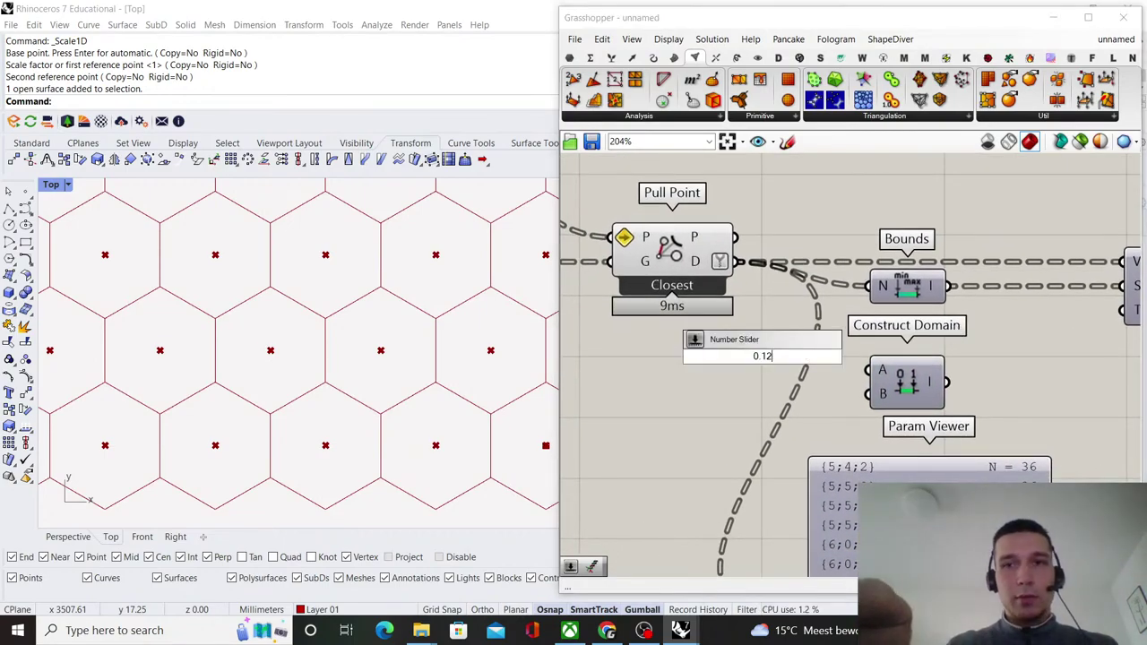
key("Return")
left_click_drag(795, 359, 869, 394)
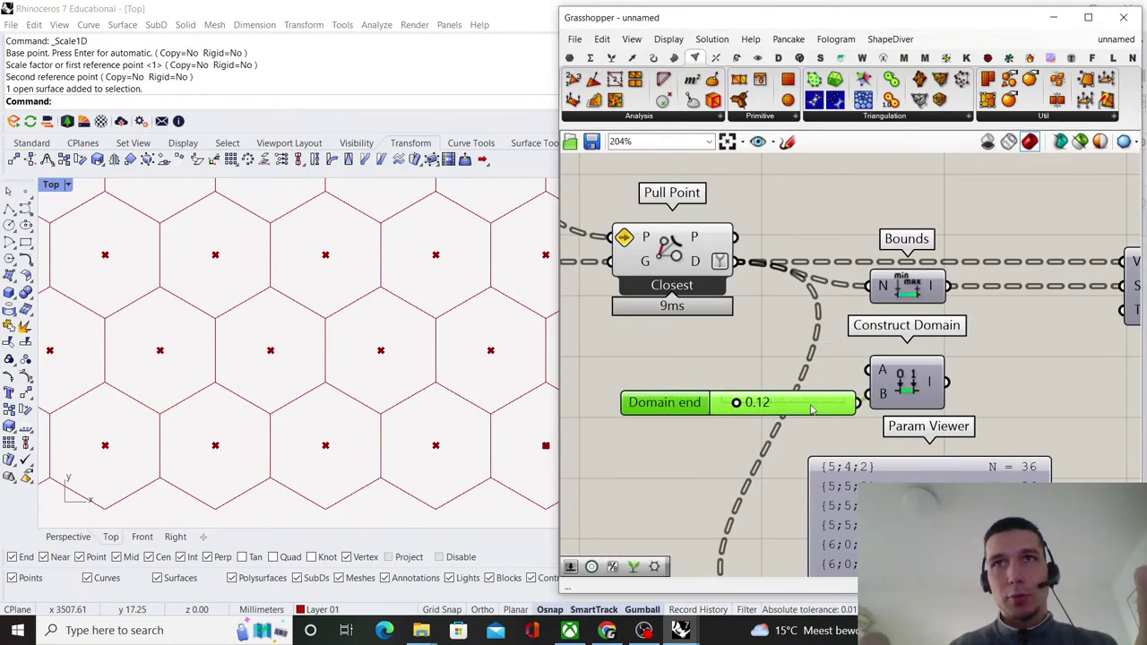
- Add a number slider with the value 0.90 and connect it to Construct Domain's domain start input
double_click(742, 369)
type("0.9")
key("Return")
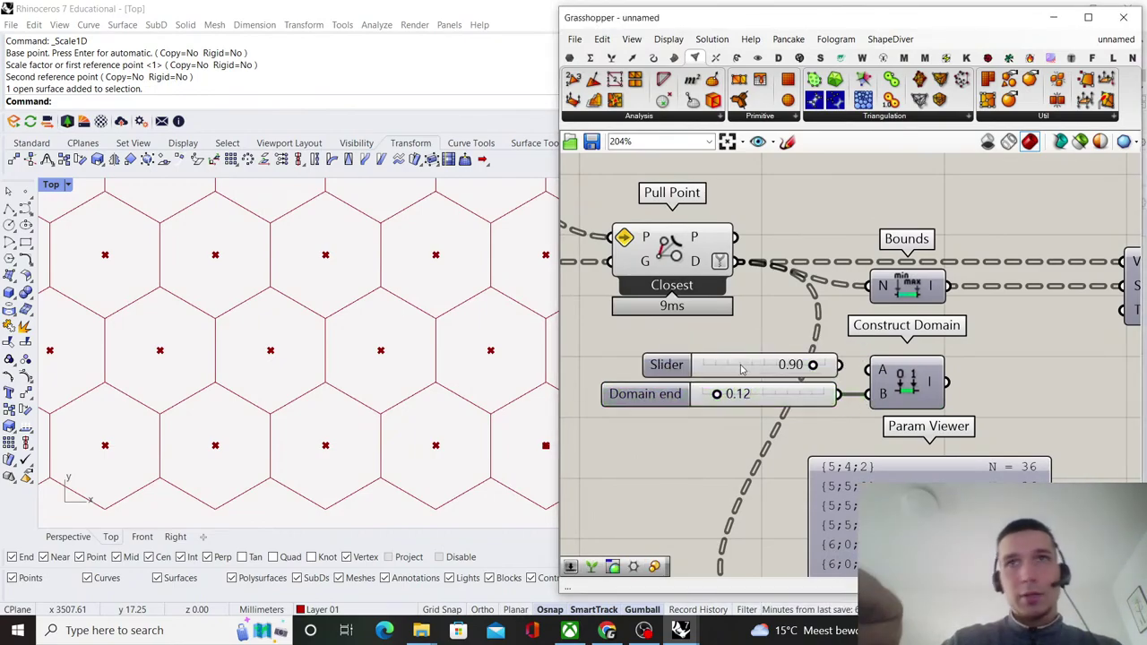
left_click_drag(826, 365, 756, 373)
left_click(846, 324)
- Connect Construct Domain's output to Remap Numbers' Target input
right_click_drag(1036, 292, 798, 339)
scroll(798, 339, "down", 3)
scroll(798, 339, "up", 2)
left_click_drag(727, 421, 874, 354)
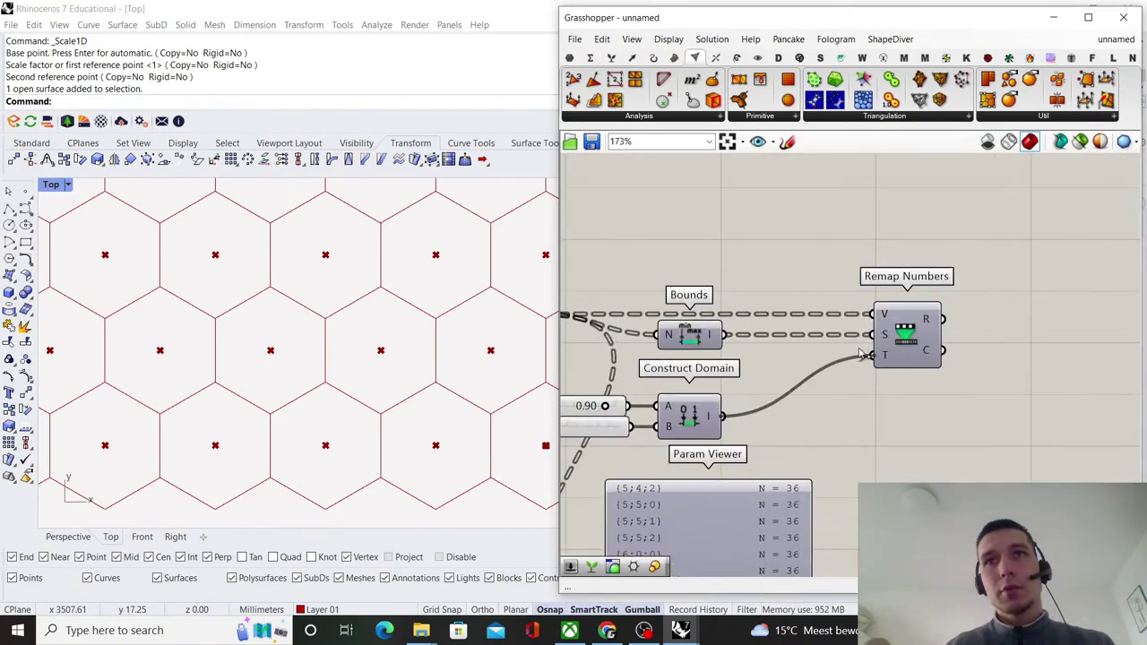
- Connect Remap Numbers' mapped output to the Scale component's Factor input
scroll(873, 353, "down", 3)
right_click_drag(873, 354, 645, 441)
left_click_drag(702, 414, 862, 324)
scroll(844, 330, "down", 3)
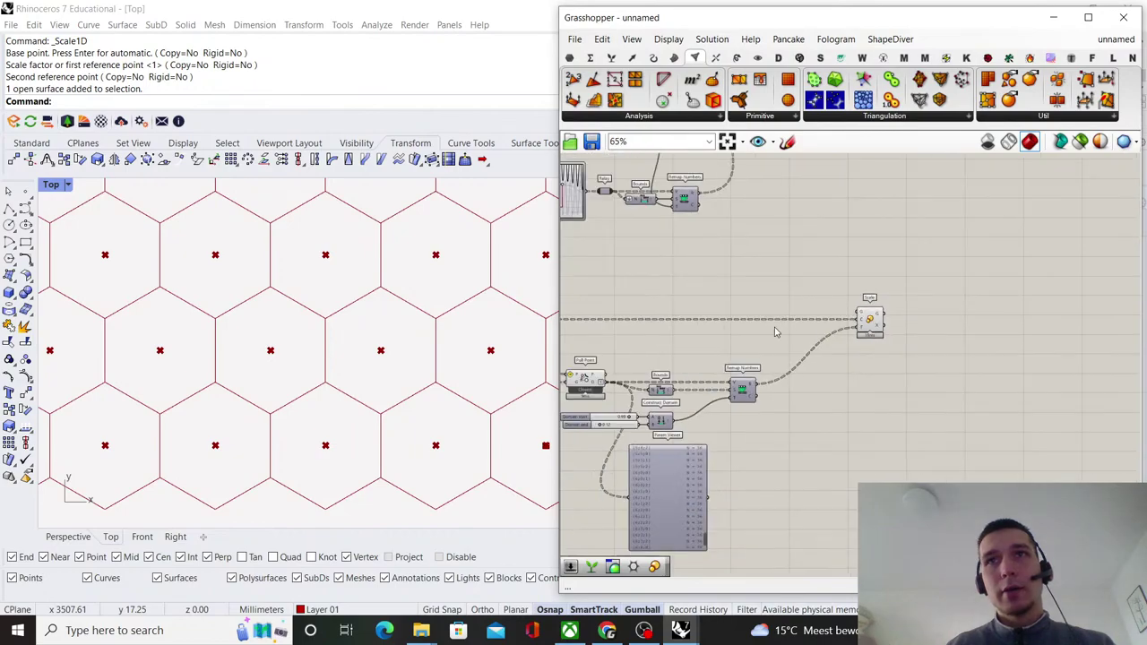
- Connect Mesh Explode's faces output to the Scale component's Geometry input
right_click_drag(568, 332, 738, 349)
scroll(643, 329, "up", 3)
scroll(603, 334, "down", 3)
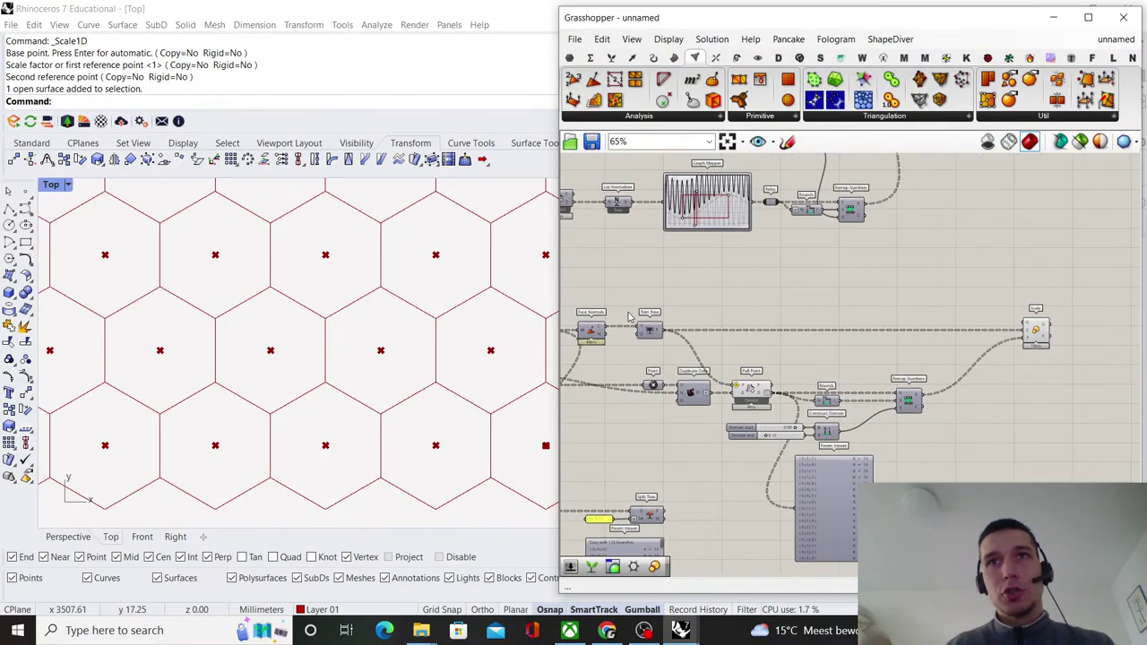
right_click_drag(599, 329, 719, 342)
scroll(661, 340, "up", 2)
scroll(819, 333, "down", 3)
left_click_drag(668, 328, 1067, 323)
scroll(1080, 338, "up", 4)
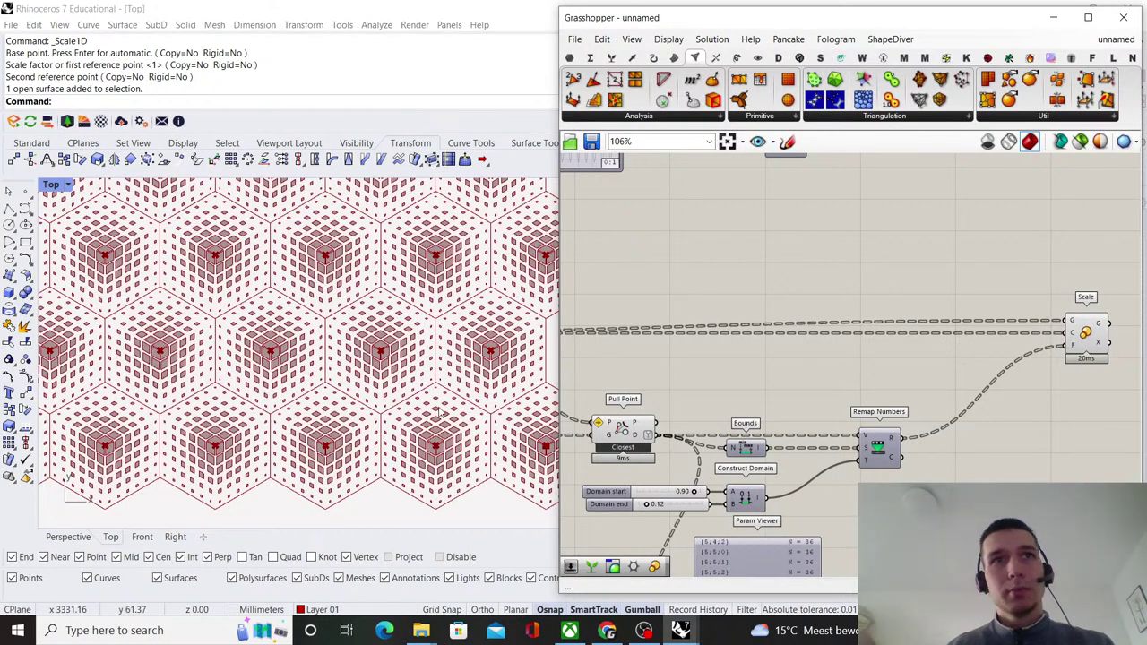
scroll(272, 412, "down", 12)
scroll(302, 382, "up", 12)
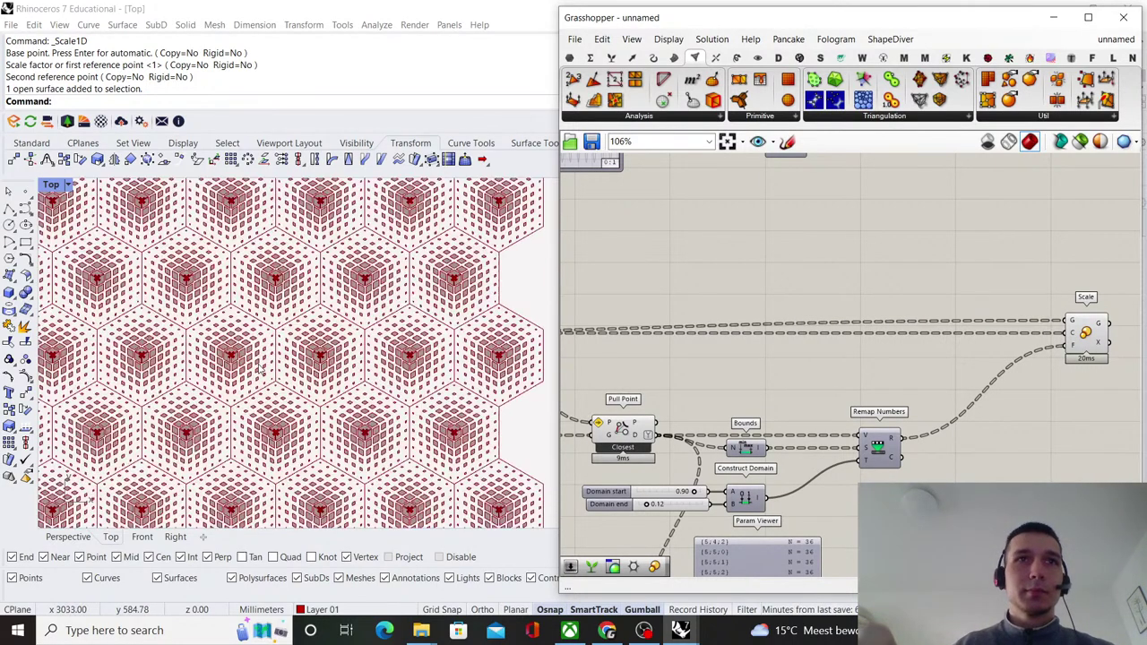
- Turn off the viewport preview of the Pull Point component next to Duplicate Data
scroll(803, 347, "down", 3)
right_click_drag(804, 348, 1054, 295)
left_click_drag(972, 322, 913, 384)
right_click(982, 307)
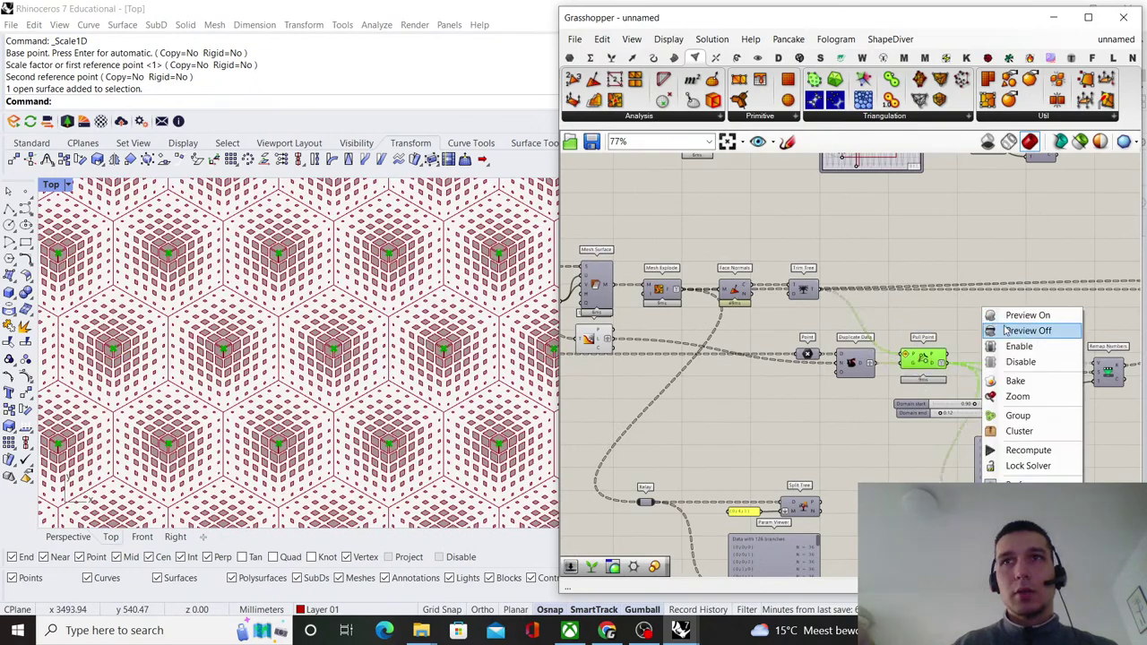
left_click(1005, 330)
left_click(973, 327)
- Turn off the preview of the component directly below Mesh Surface
scroll(796, 316, "down", 3)
right_click_drag(796, 316, 922, 313)
scroll(820, 325, "up", 5)
left_click_drag(786, 382, 752, 336)
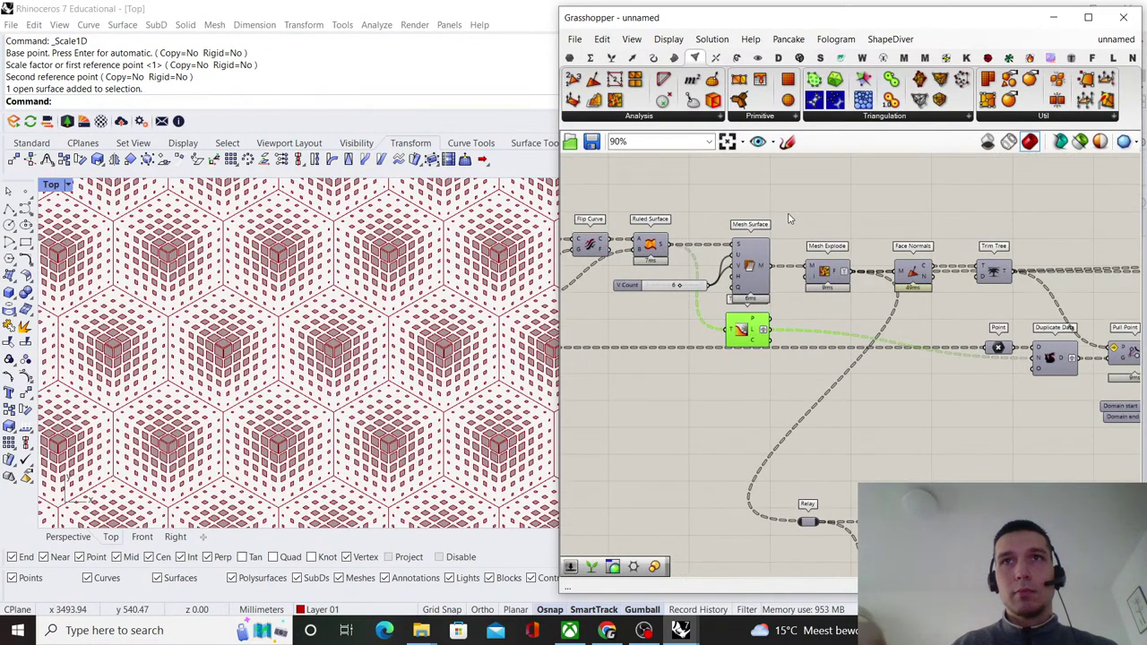
right_click(787, 215)
left_click(813, 237)
left_click(790, 235)
- Compare the scaled faces in the hexagon grid with the black-and-white reference pattern above it
scroll(215, 452, "down", 3)
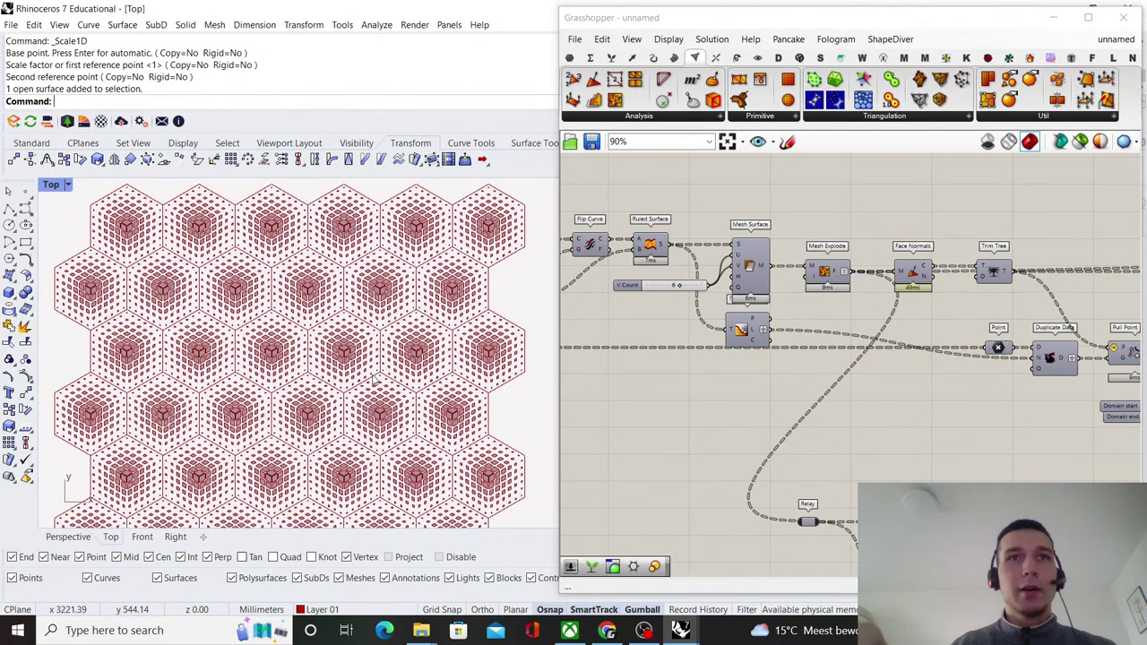
scroll(401, 405, "up", 5)
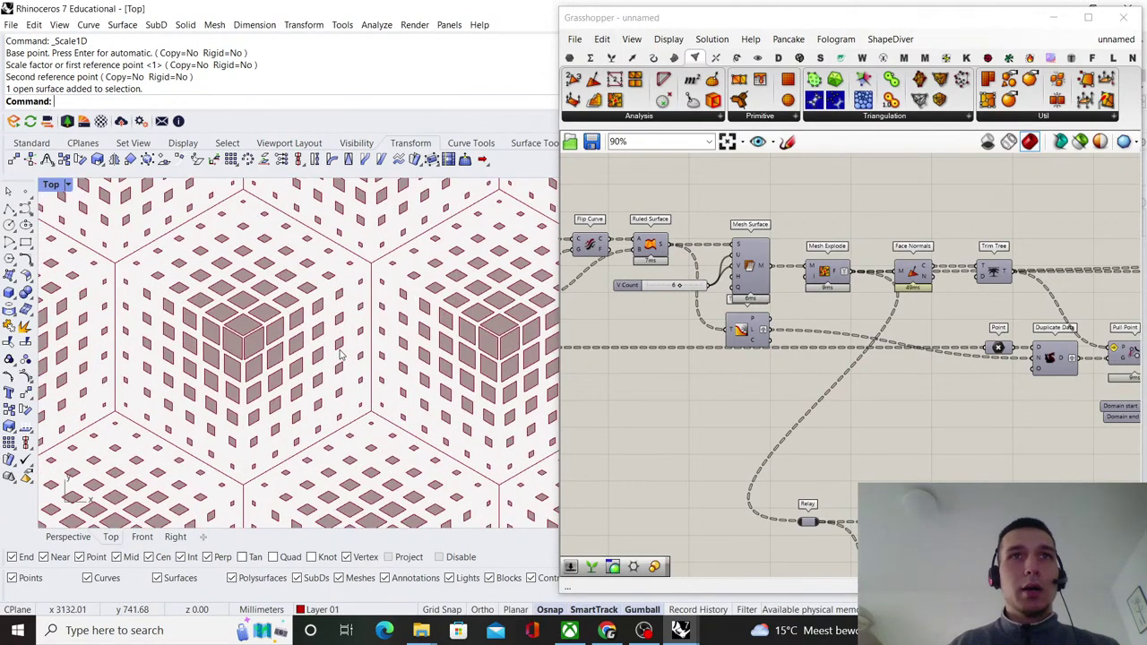
right_click_drag(301, 355, 406, 346)
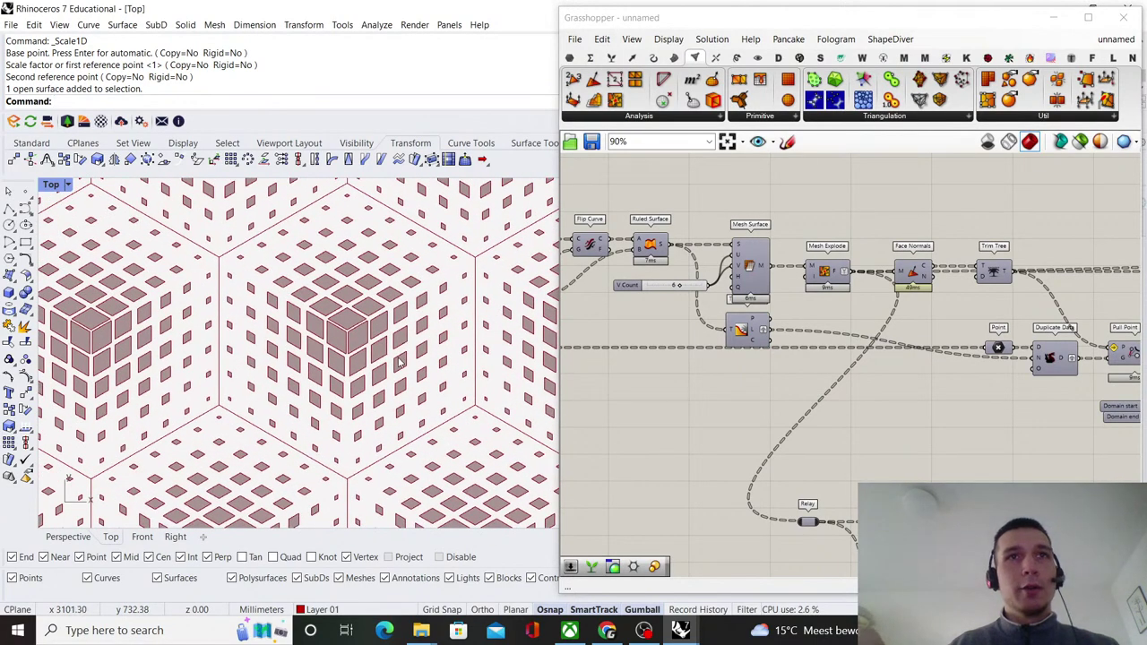
scroll(401, 360, "down", 5)
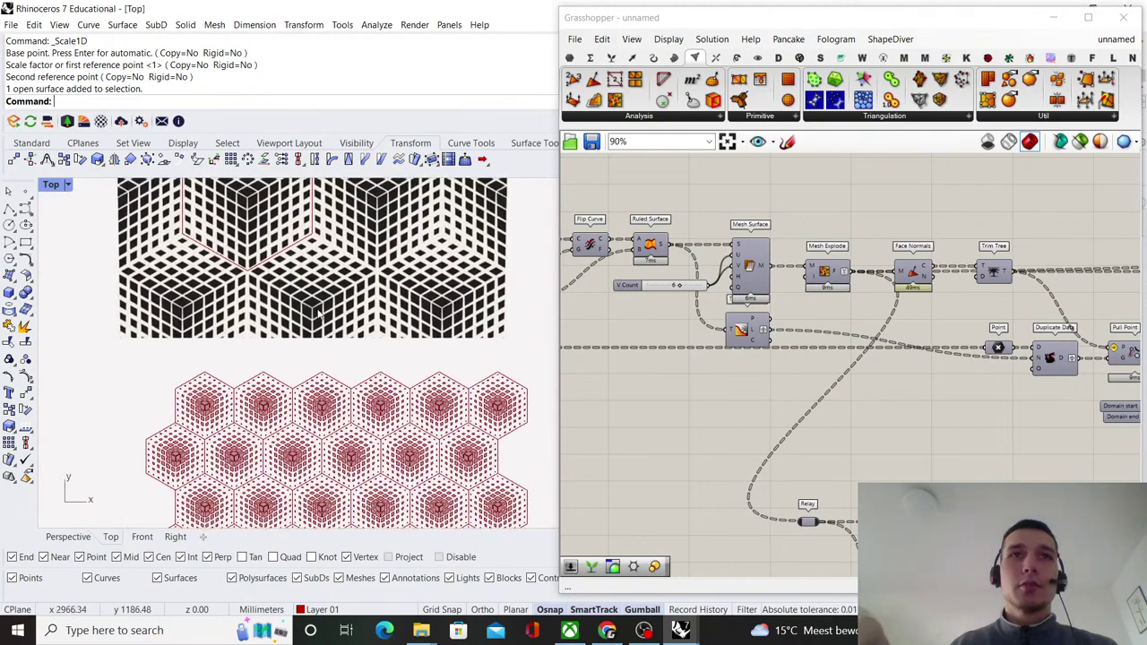
scroll(276, 309, "down", 7)
scroll(297, 452, "up", 9)
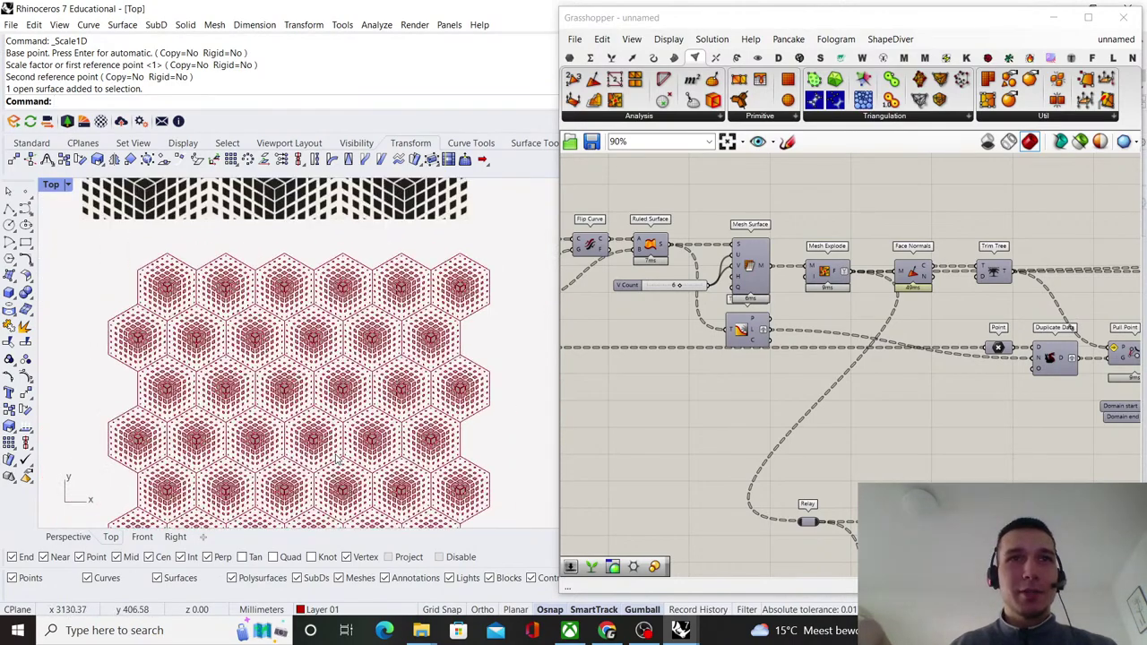
scroll(284, 425, "up", 3)
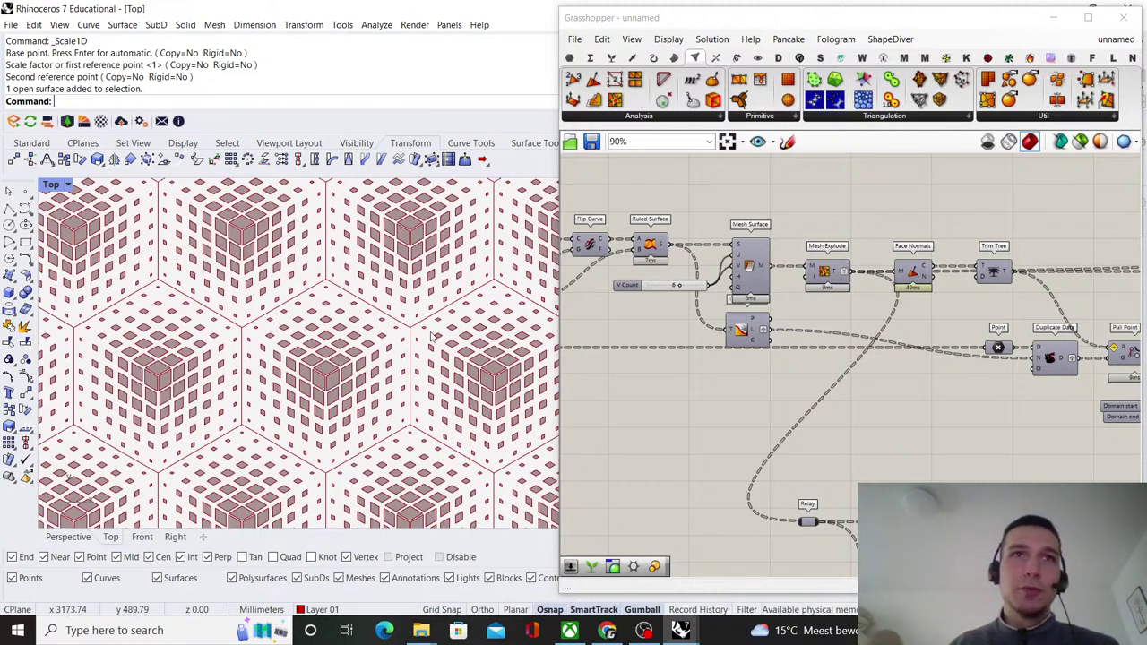
scroll(349, 391, "down", 6)
right_click_drag(348, 202, 258, 359)
scroll(270, 384, "down", 6)
scroll(257, 359, "up", 4)
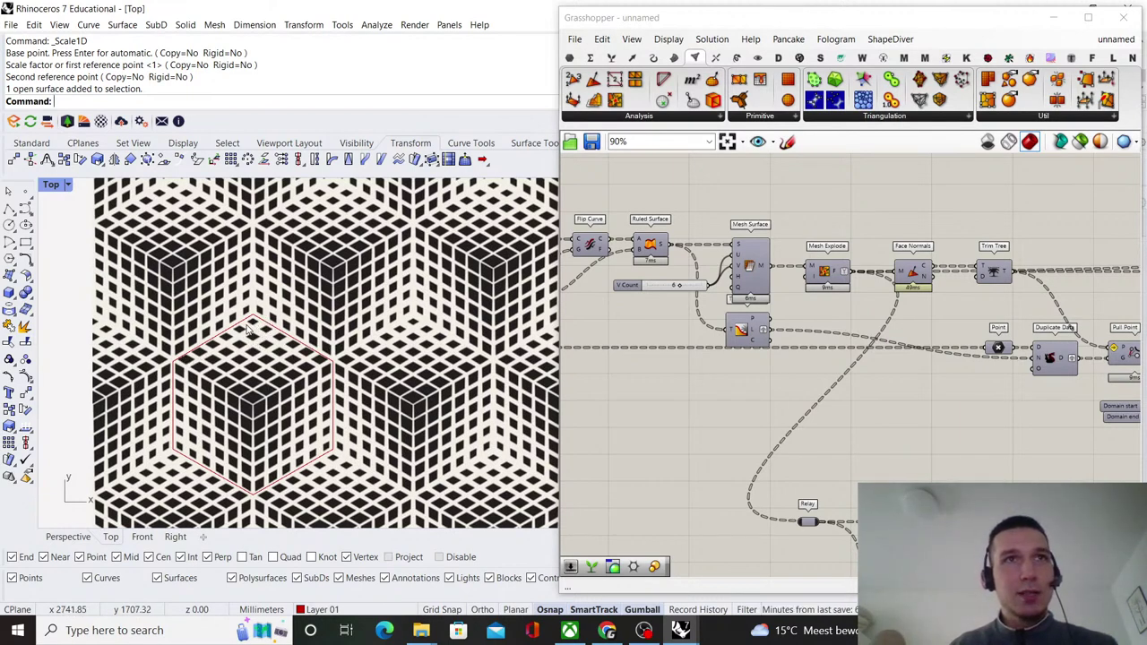
scroll(188, 365, "down", 5)
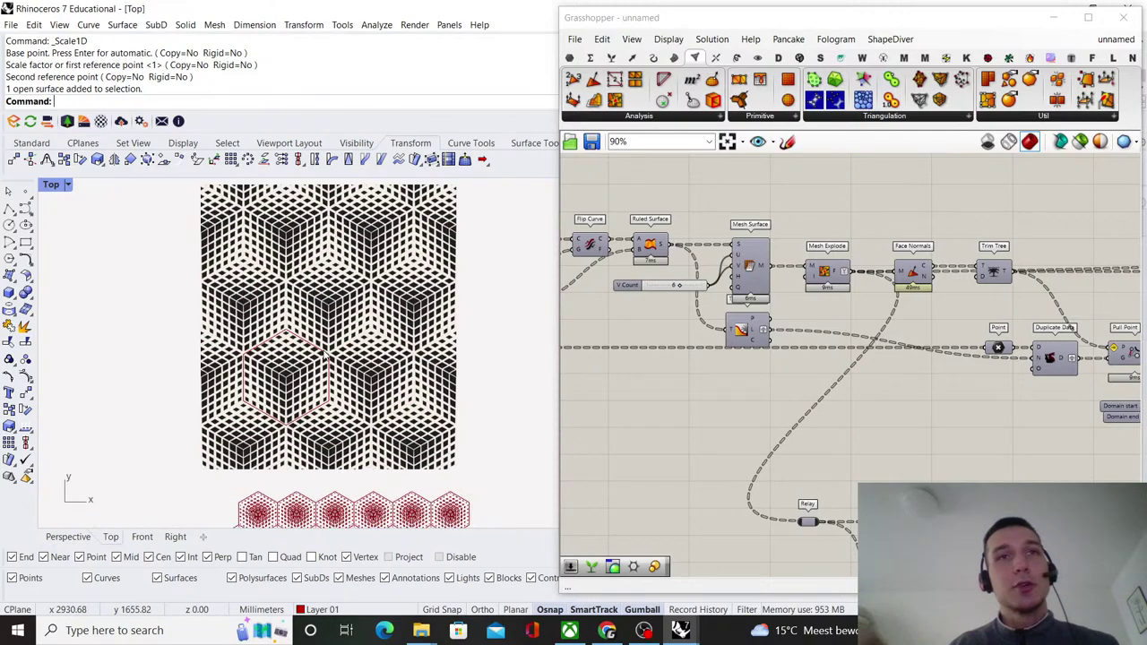
scroll(266, 380, "up", 5)
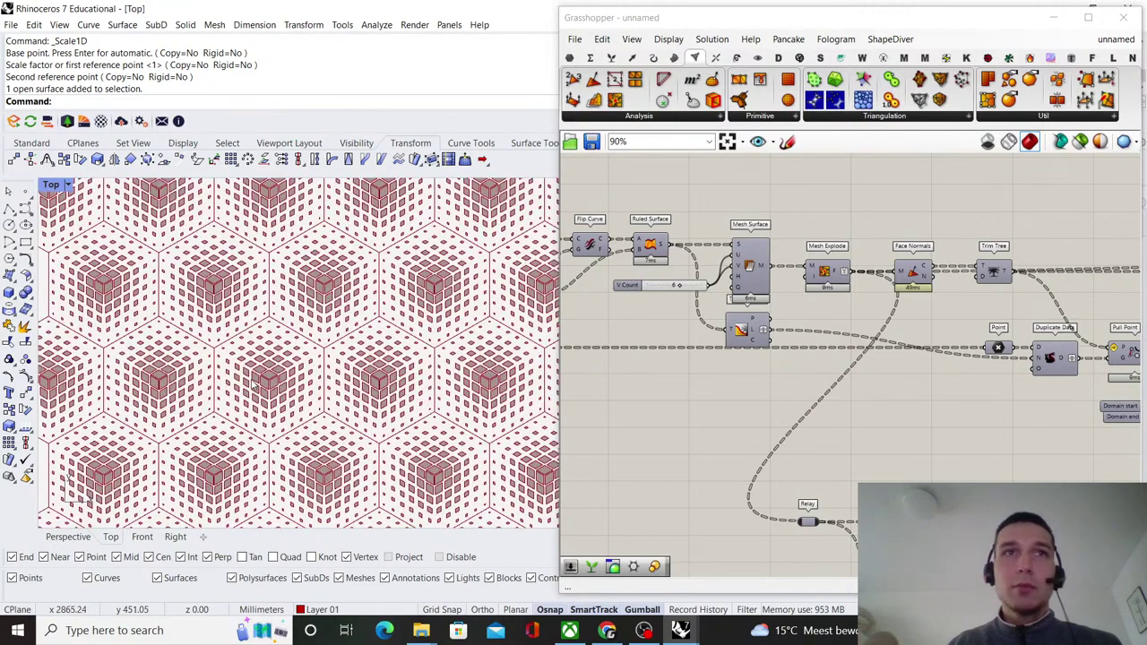
- Trace the definition upstream from Pull Point to the Dispatch components that split the hexagon segments and vertices
scroll(778, 362, "down", 4)
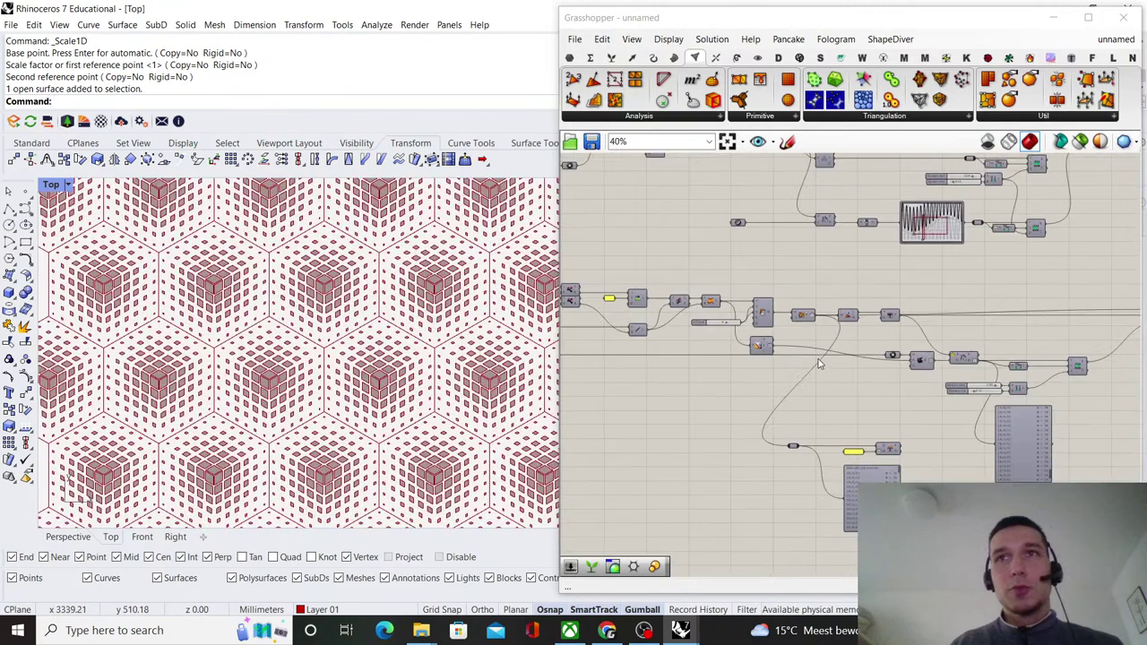
right_click_drag(1011, 363, 892, 361)
scroll(891, 361, "up", 5)
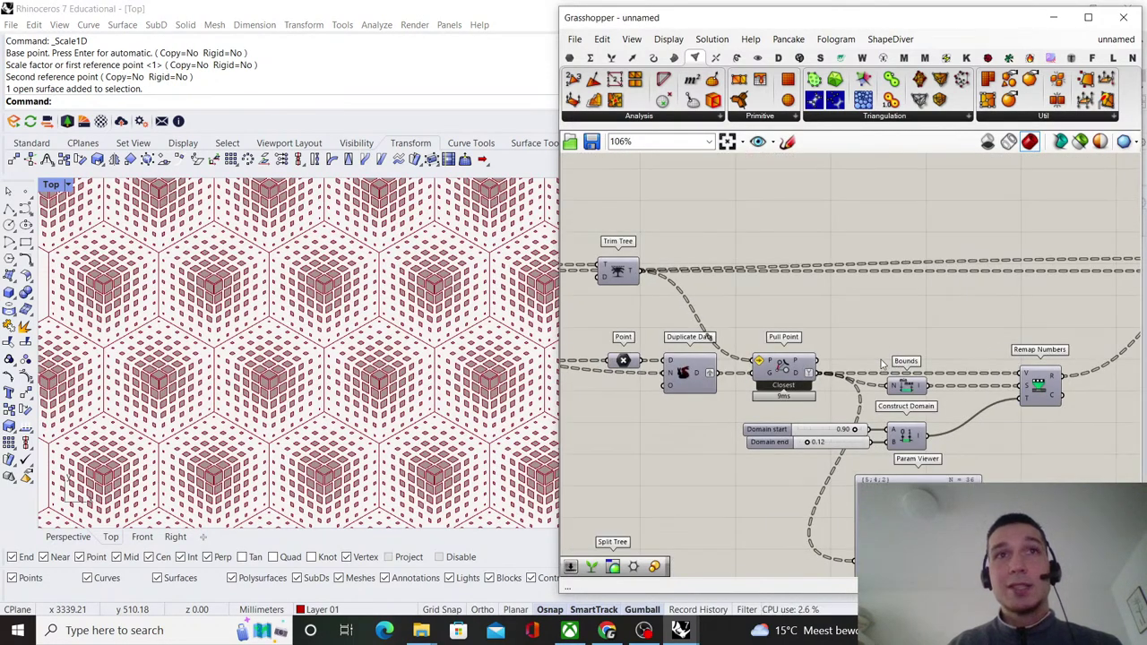
scroll(883, 363, "down", 3)
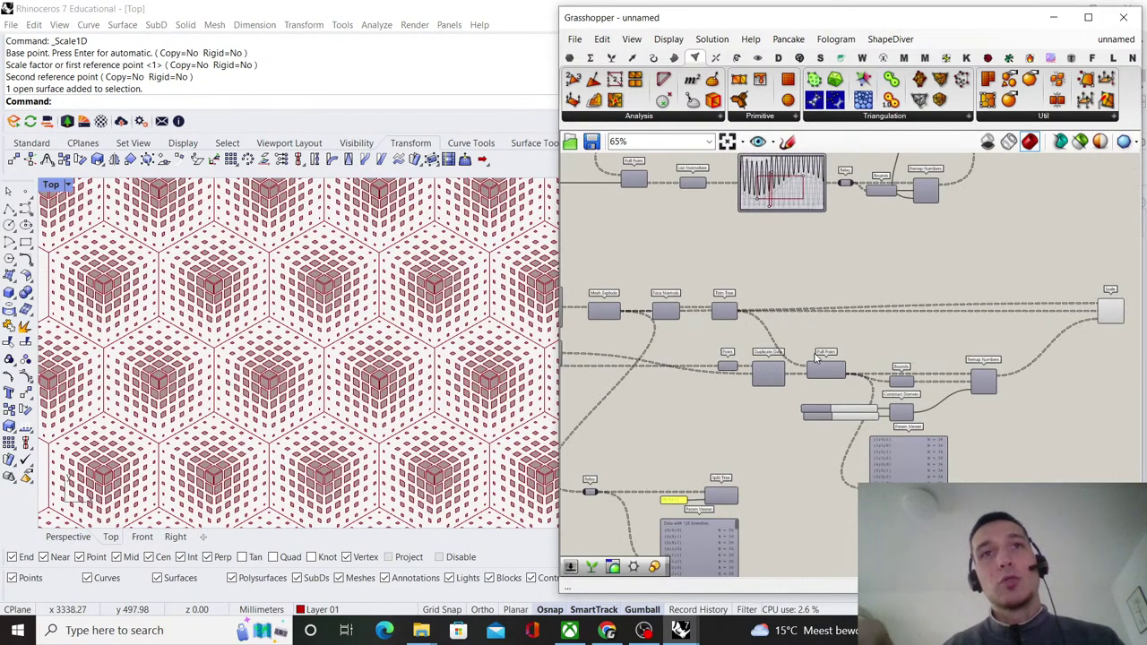
scroll(811, 351, "down", 5)
right_click_drag(799, 337, 964, 307)
scroll(821, 318, "up", 6)
scroll(865, 292, "up", 4)
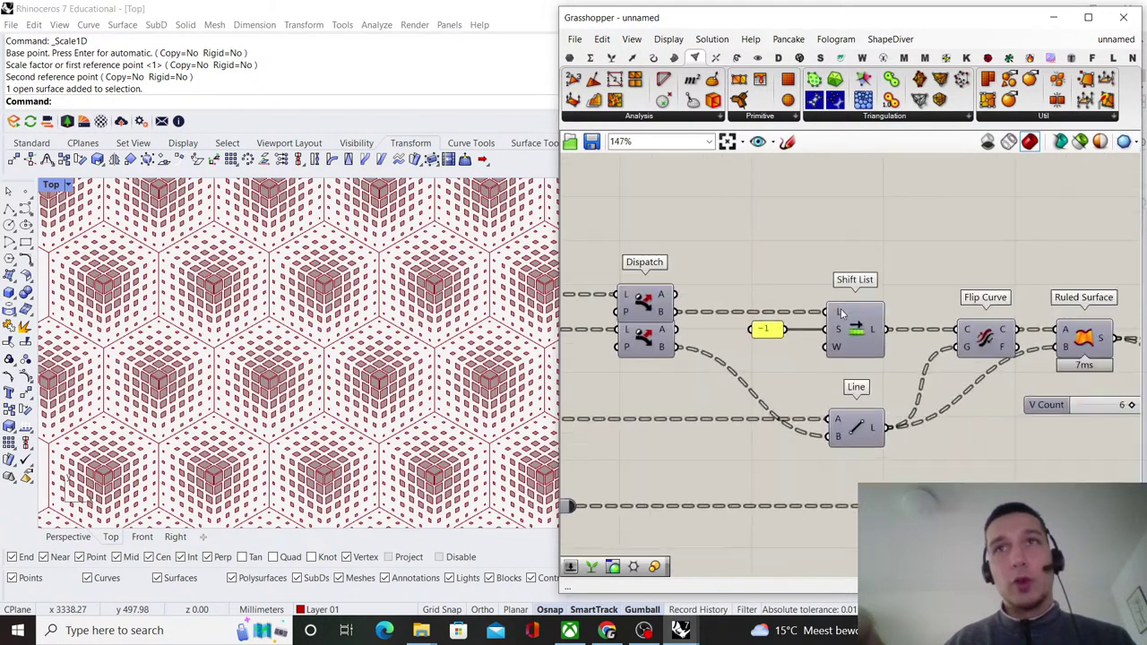
scroll(841, 311, "up", 1)
scroll(757, 250, "down", 2)
right_click_drag(757, 249, 767, 292)
scroll(708, 298, "down", 2)
right_click_drag(696, 307, 869, 319)
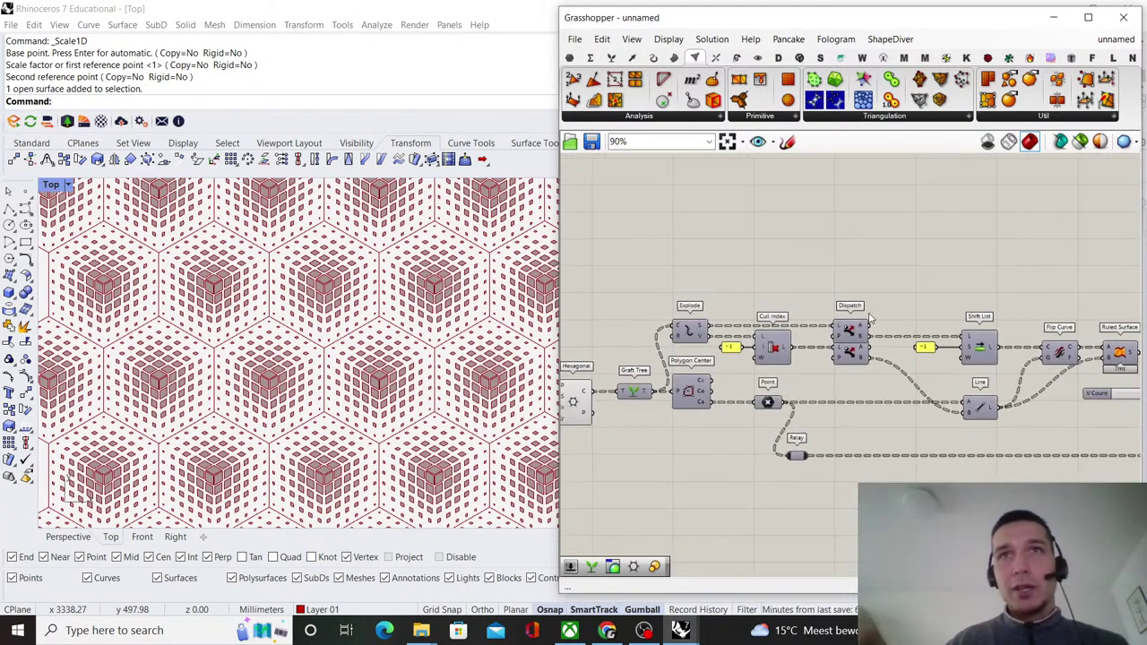
right_click_drag(781, 310, 722, 308)
scroll(861, 352, "up", 1)
right_click_drag(862, 353, 767, 313)
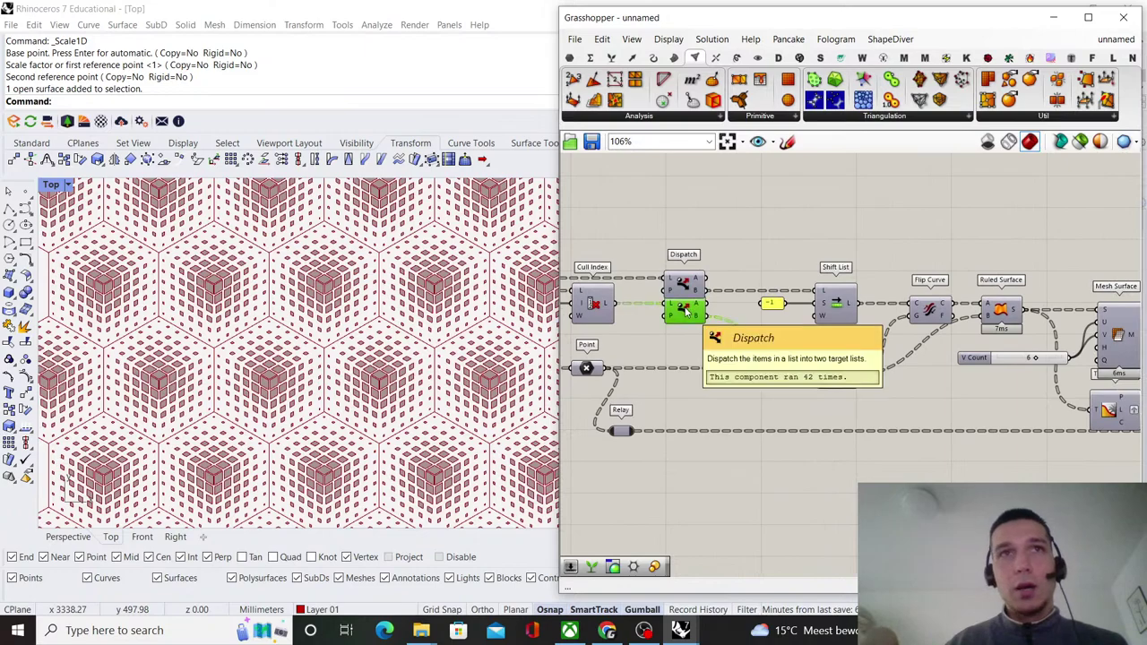
- Turn on the preview of the Line component that feeds Flip Curve and Ruled Surface
left_click(764, 256)
left_click(836, 385)
middle_click(759, 396)
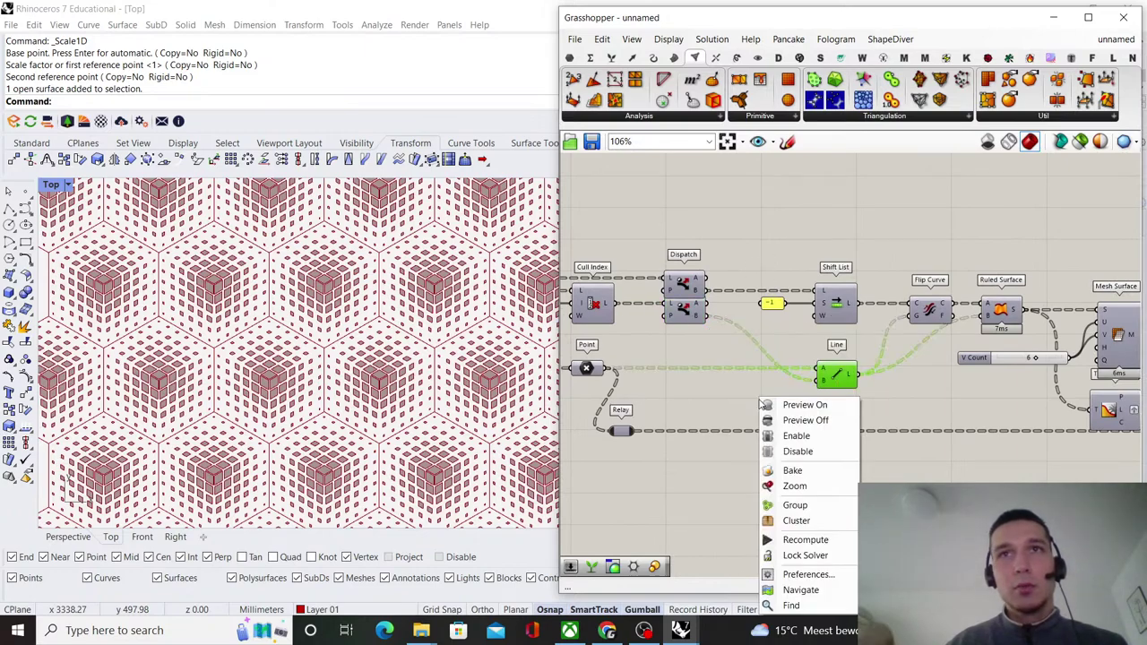
left_click(780, 407)
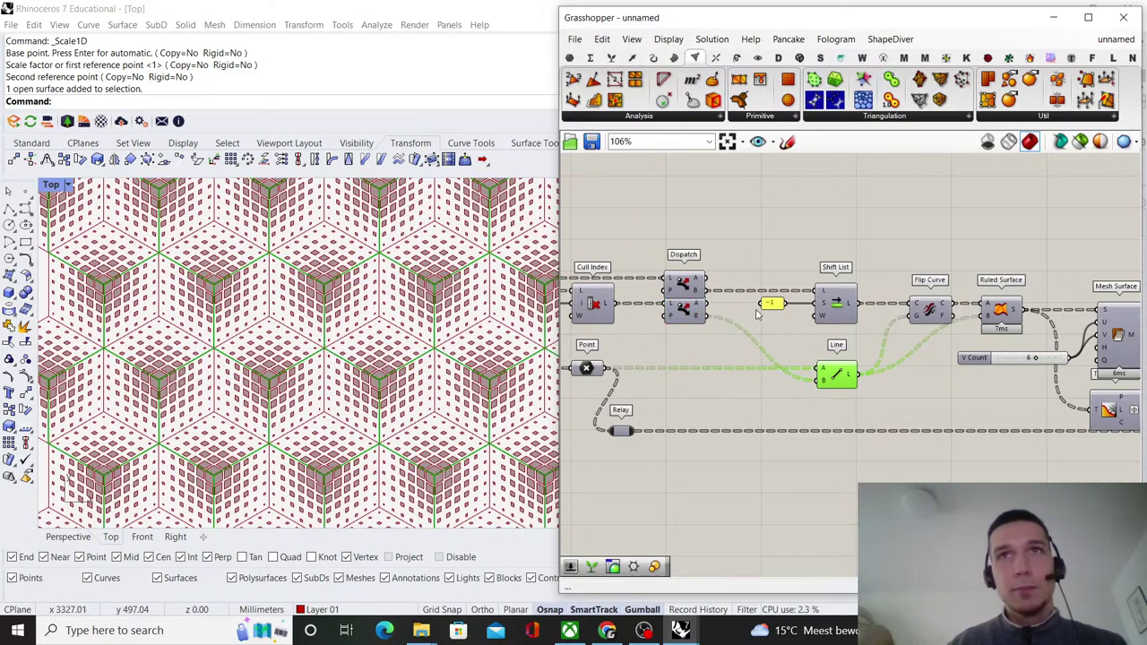
- Add a Graft Tree component and connect the lower Dispatch's List A output to its input
mouse_move(703, 308)
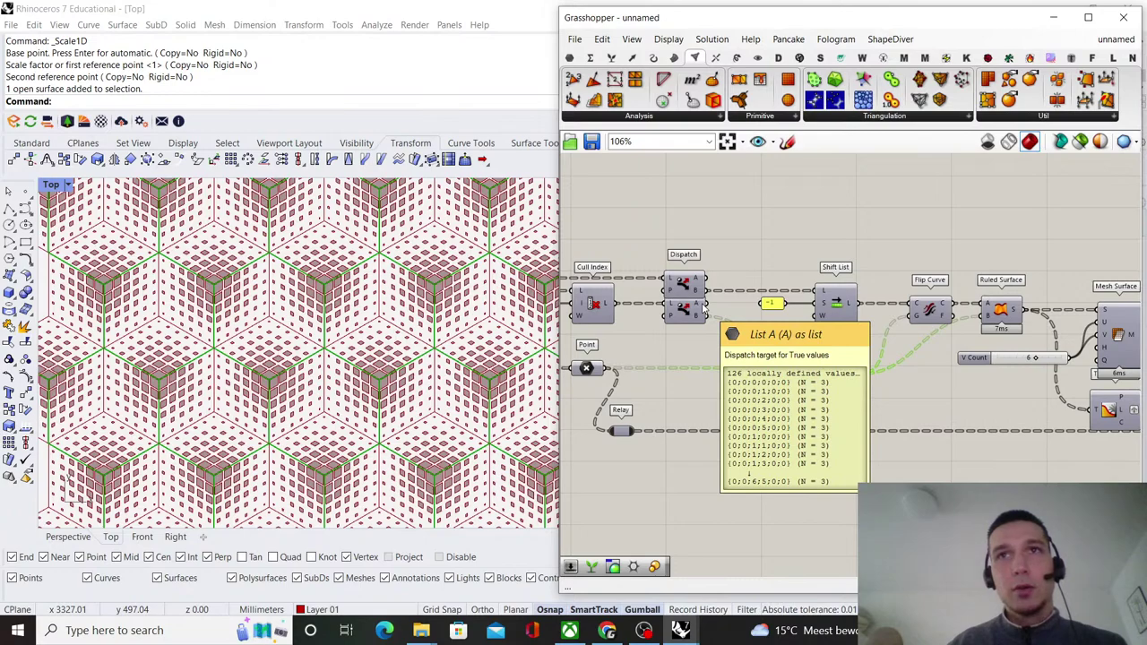
double_click(786, 498)
type("g")
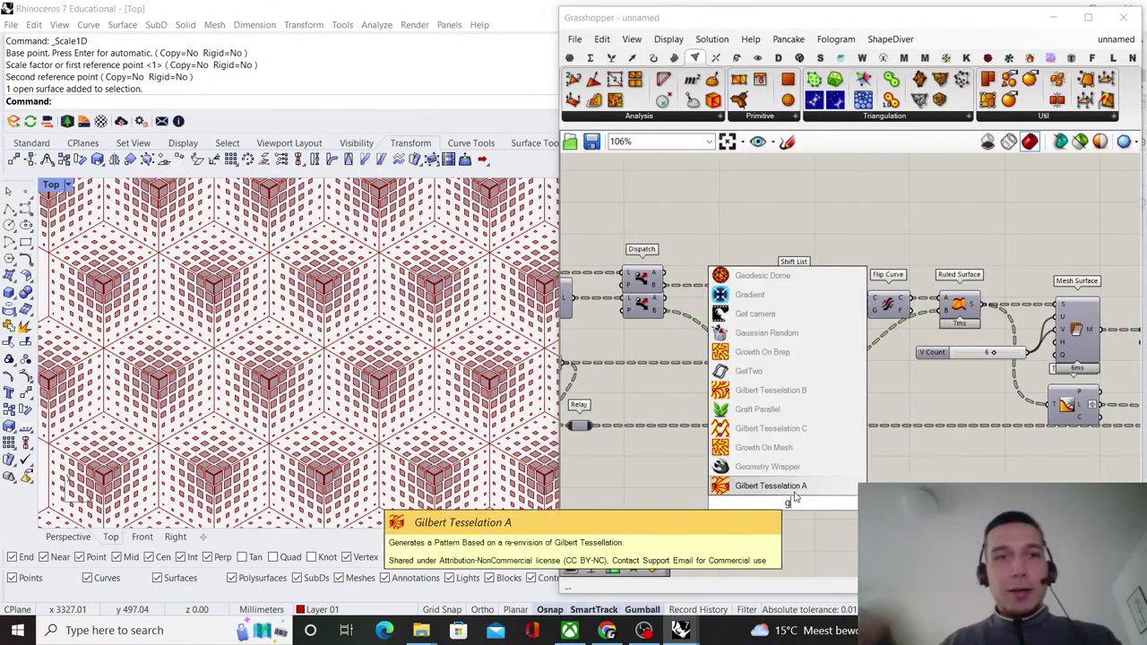
type("raft")
key("Return")
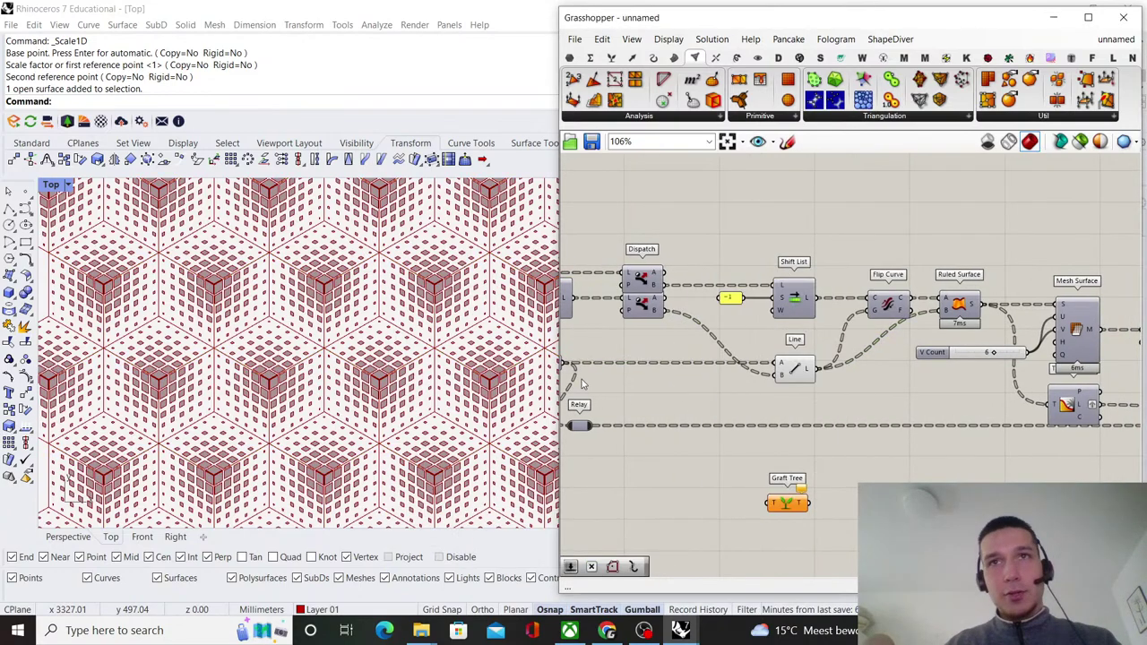
left_click_drag(665, 299, 750, 381)
- Reposition Graft Tree below Duplicate Data and connect its output to Pull Point's Geometry input in place of the duplicated points
scroll(655, 413, "down", 5)
scroll(1064, 446, "up", 4)
scroll(909, 356, "down", 3)
scroll(753, 382, "up", 5)
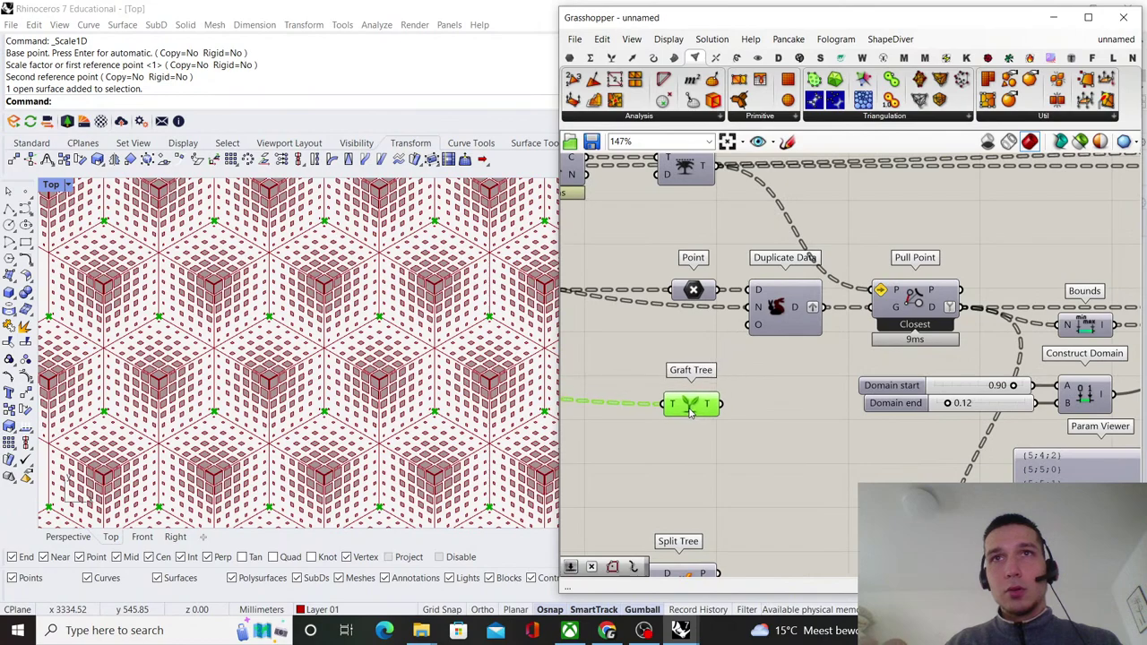
left_click_drag(722, 406, 882, 307)
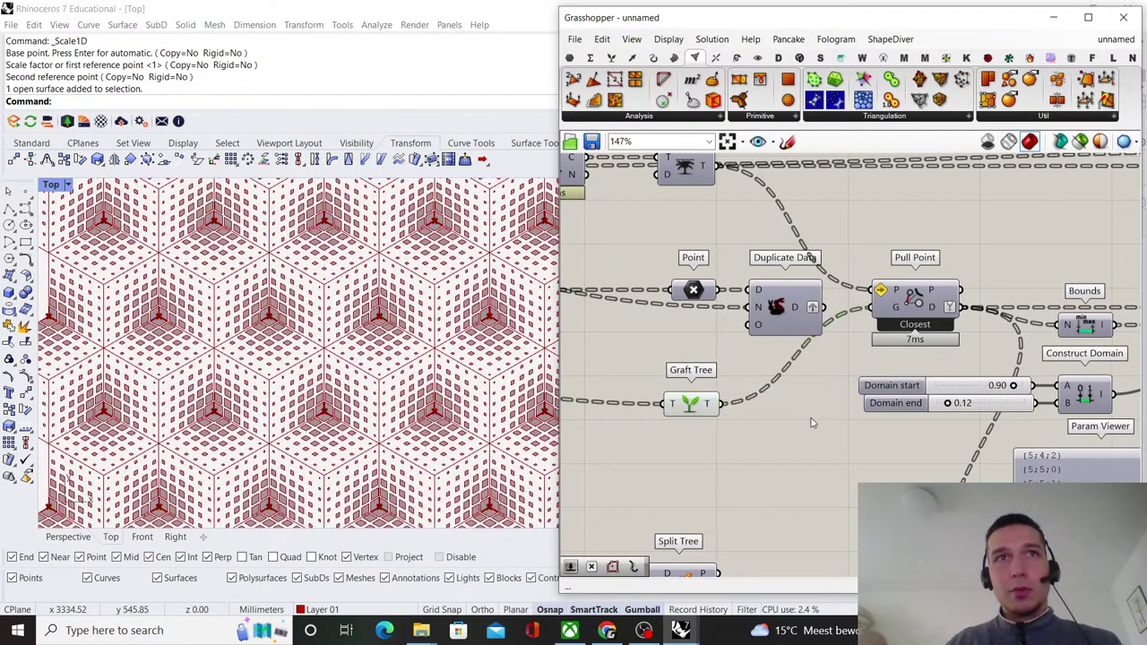
- Move Graft Tree directly beneath Duplicate Data, closer to Pull Point, and turn off its preview
left_click_drag(692, 411, 782, 403)
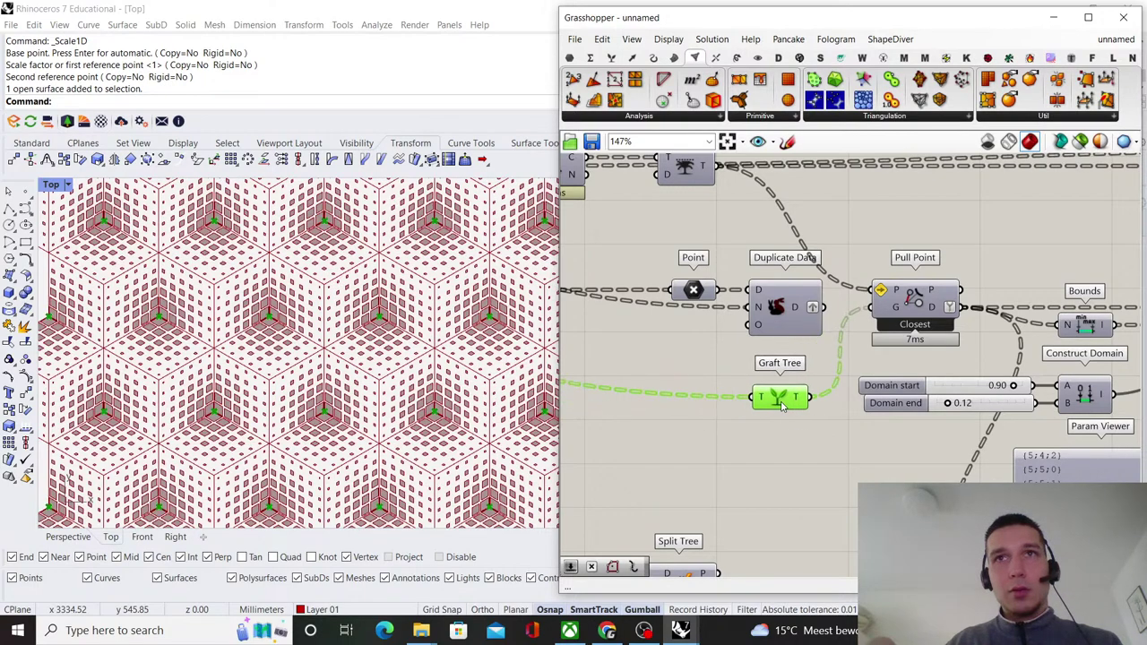
right_click(805, 399)
left_click(858, 423)
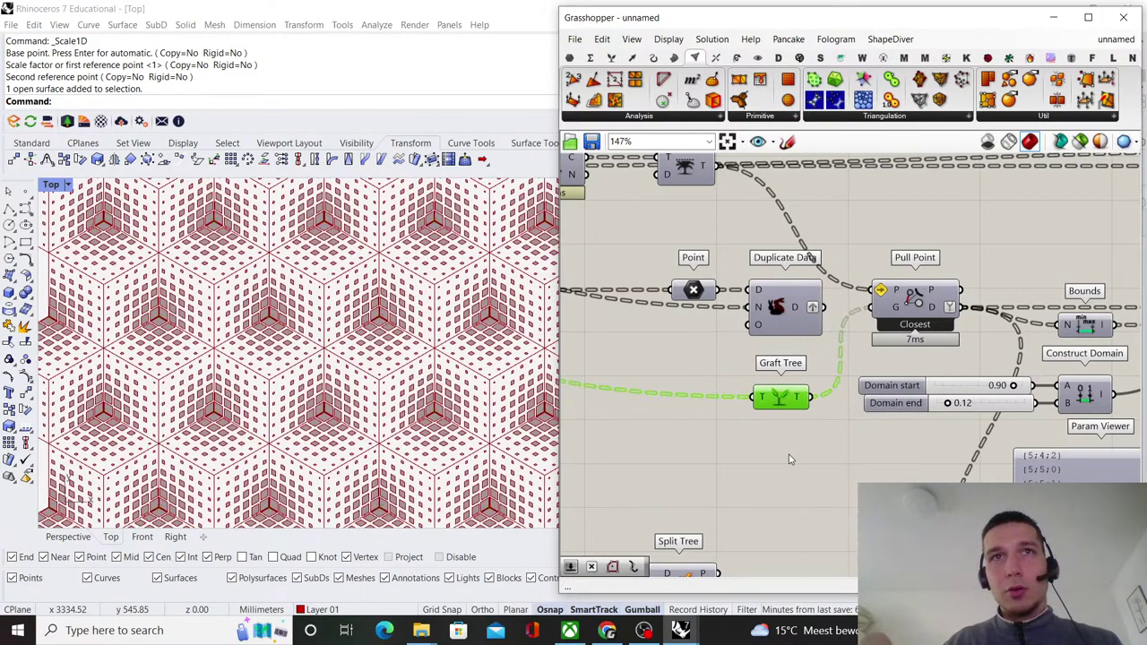
left_click(791, 460)
- Try swapping the 0.90 and 0.12 sliders between Construct Domain's start and end inputs, and undo the swap
scroll(791, 460, "down", 2)
right_click_drag(912, 385, 830, 379)
scroll(867, 417, "up", 2)
mouse_move(867, 419)
left_mouse_down()
mouse_move(879, 426)
mouse_move(879, 408)
left_mouse_up()
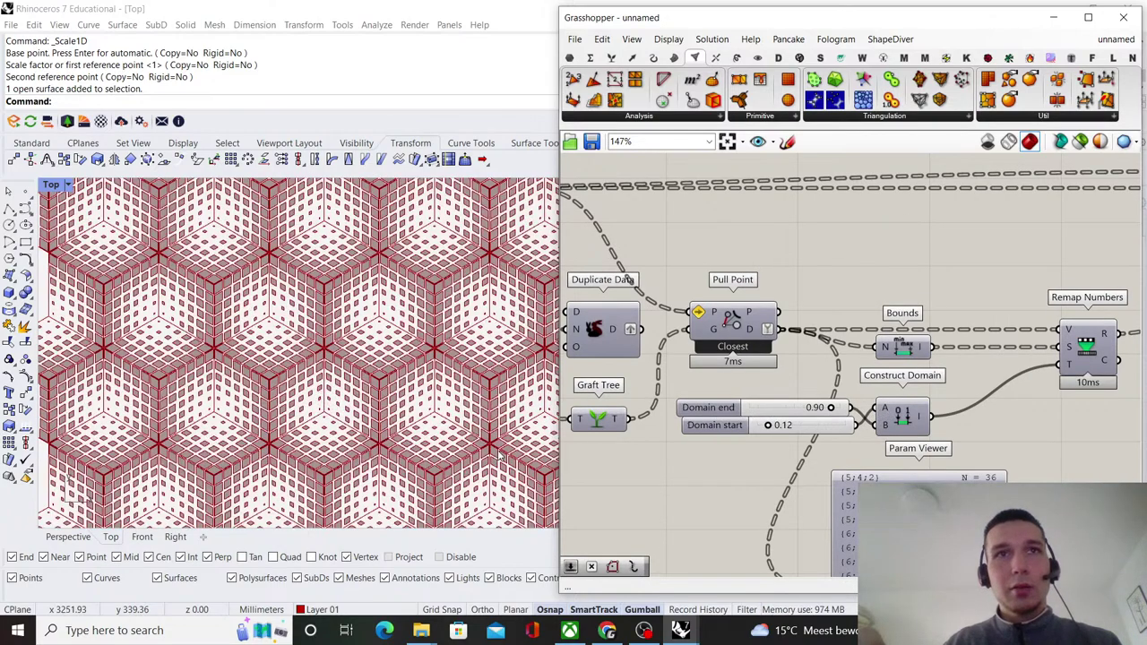
right_click_drag(764, 374, 754, 379)
key("ctrl+z")
key("ctrl+z")
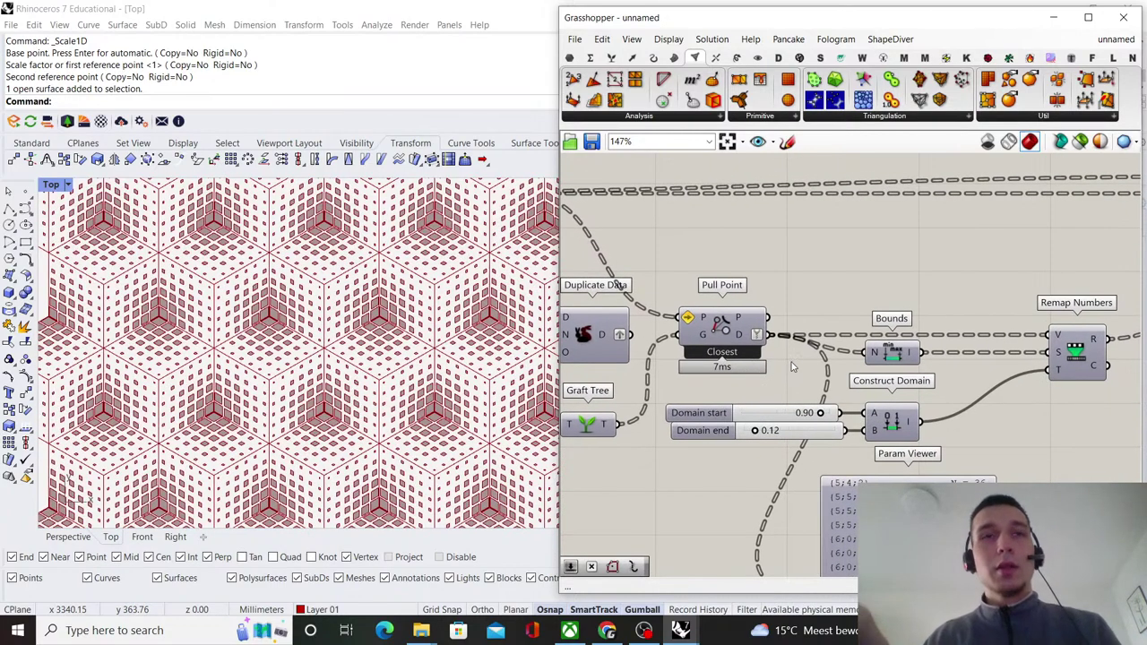
scroll(452, 418, "up", 5)
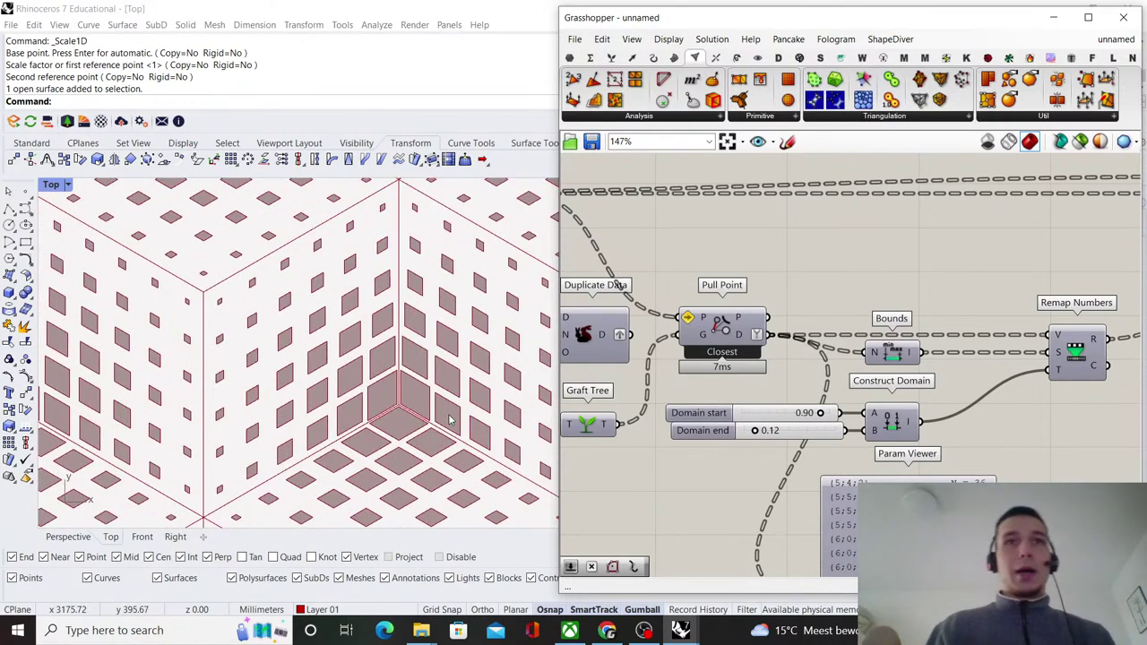
- Connect Duplicate Data's output to Pull Point's Geometry input in place of Graft Tree
scroll(380, 368, "down", 4)
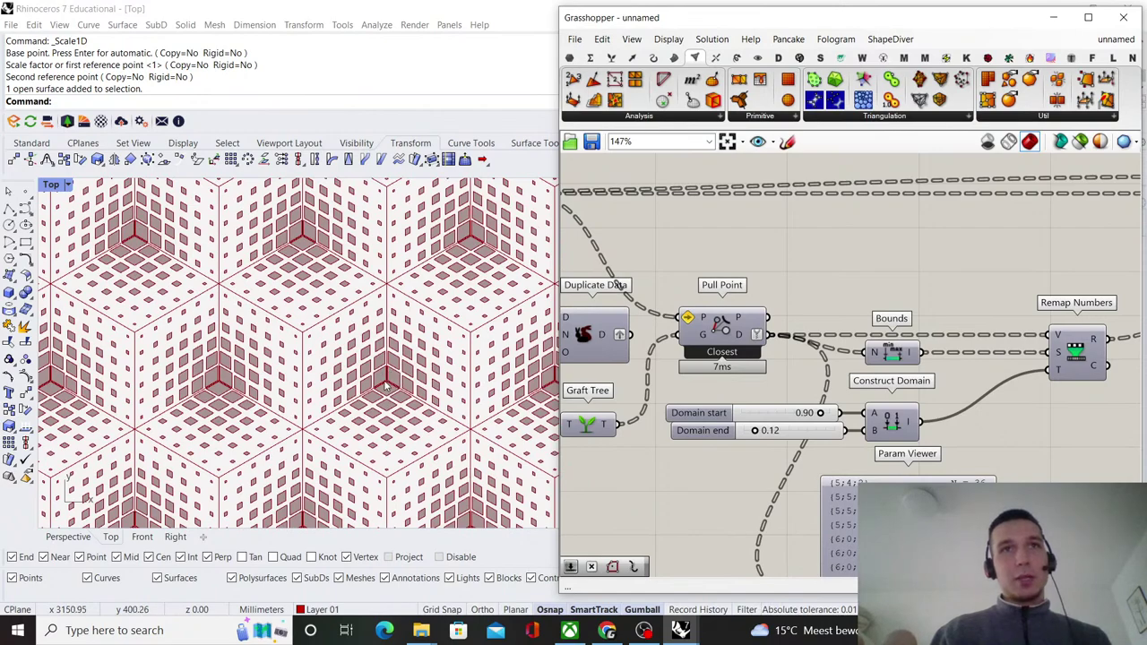
scroll(743, 309, "down", 2)
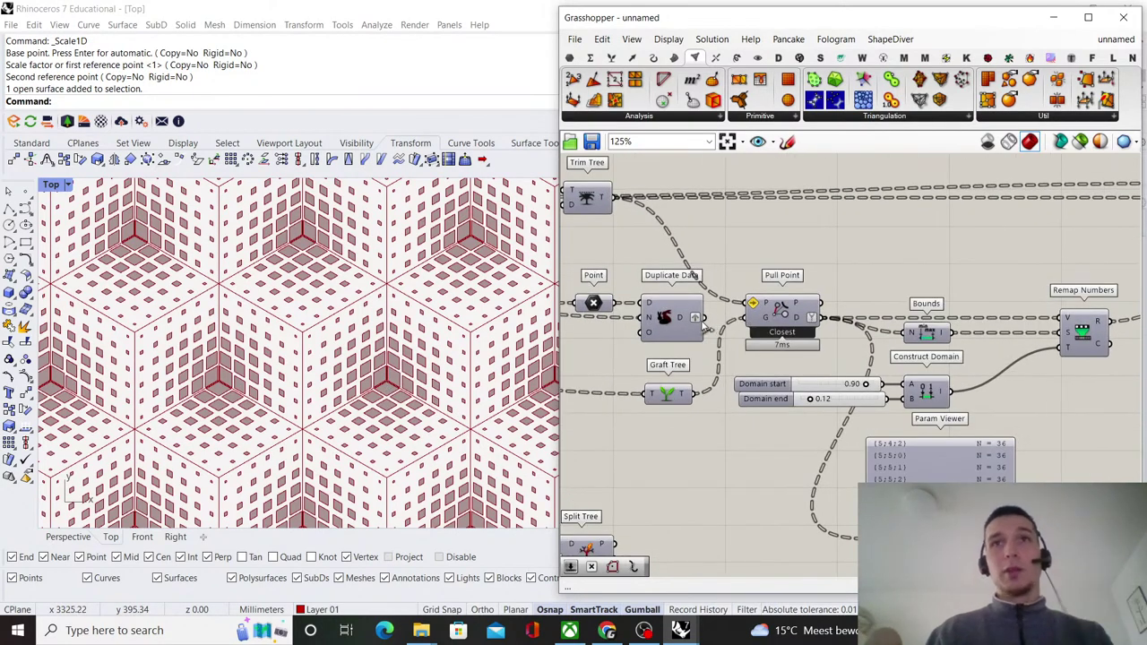
left_click_drag(704, 321, 744, 321)
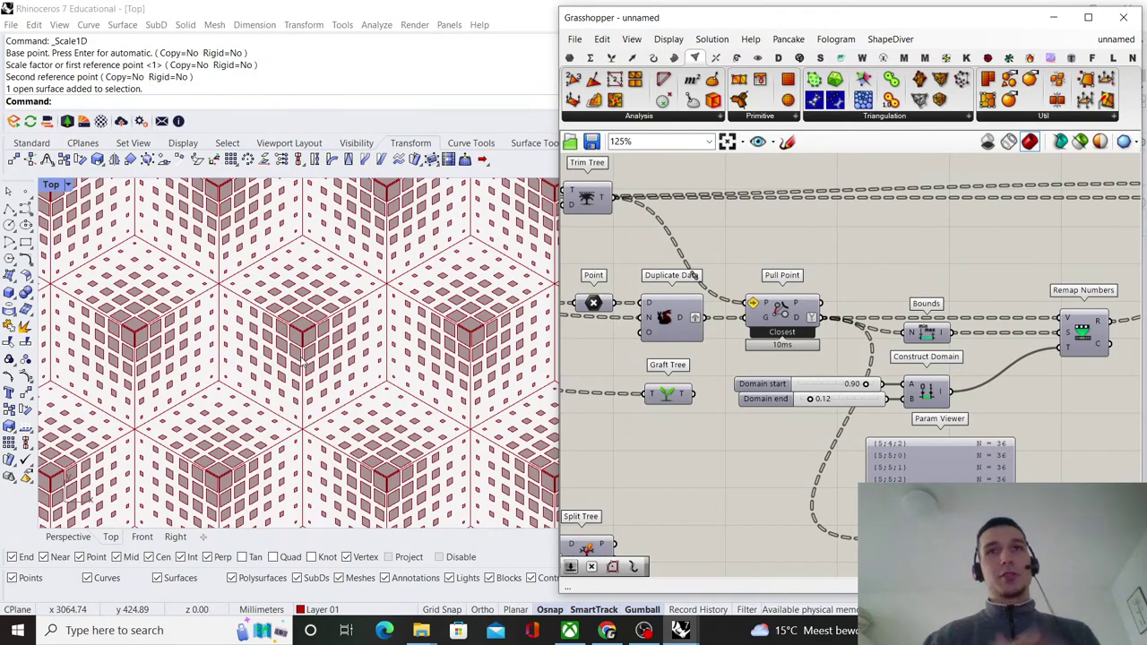
- Delete the Param Viewer attached to Pull Point's distances and move Graft Tree further down, below the level of the domain sliders
scroll(860, 358, "down", 4)
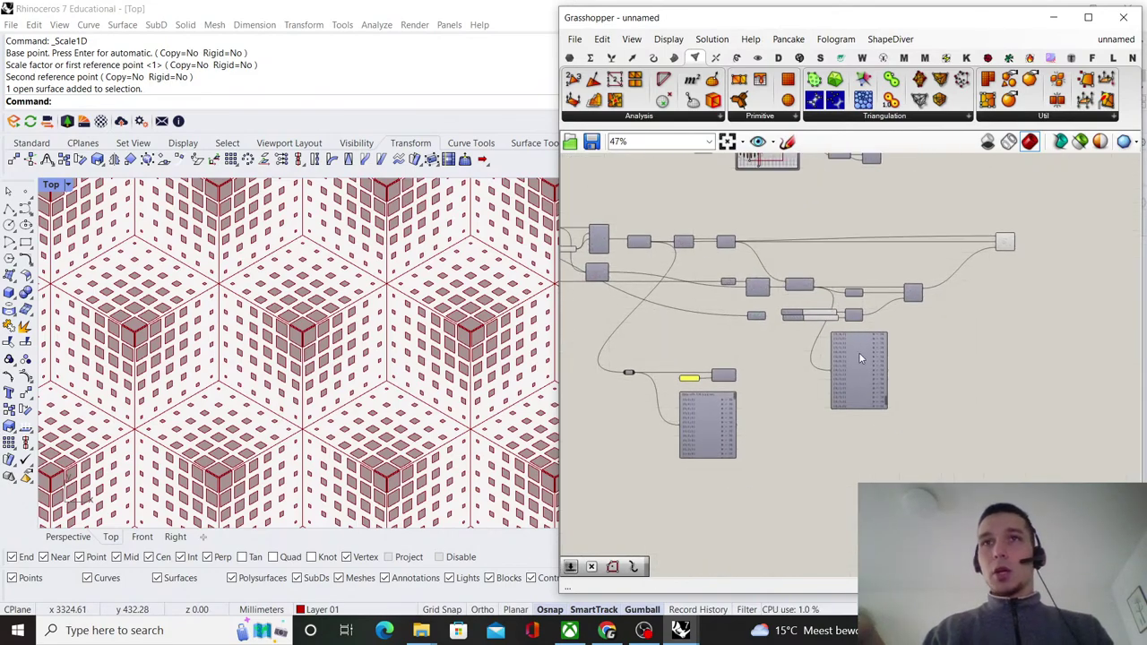
left_click(863, 368)
key("Delete")
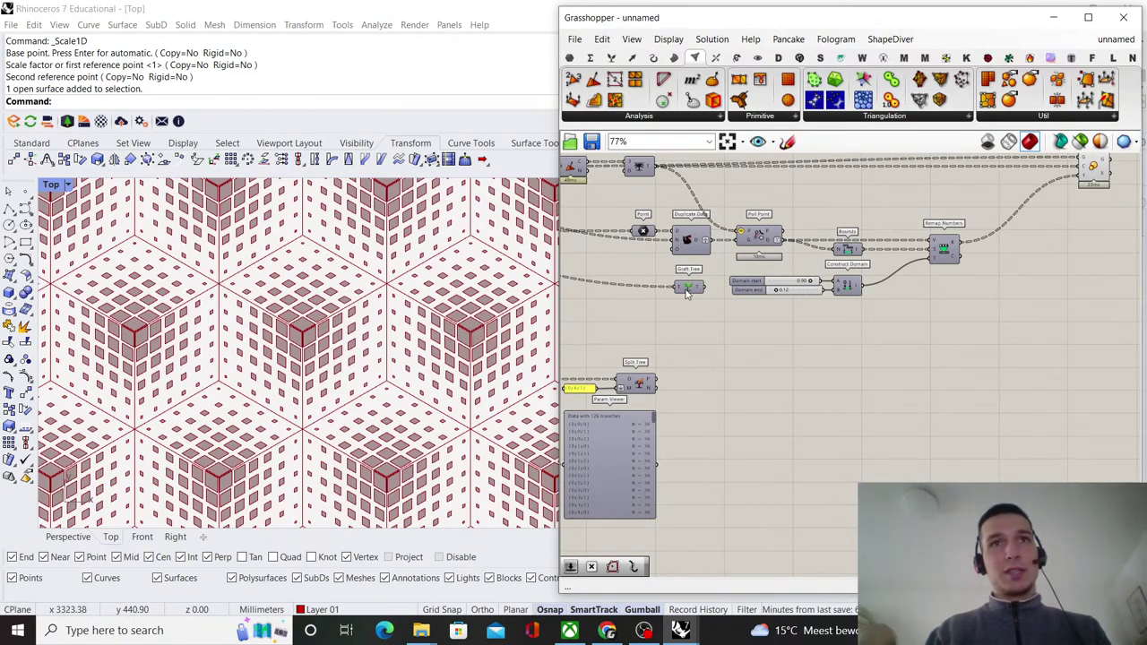
right_click_drag(686, 294, 721, 332)
scroll(451, 367, "up", 3)
left_click_drag(722, 327, 722, 375)
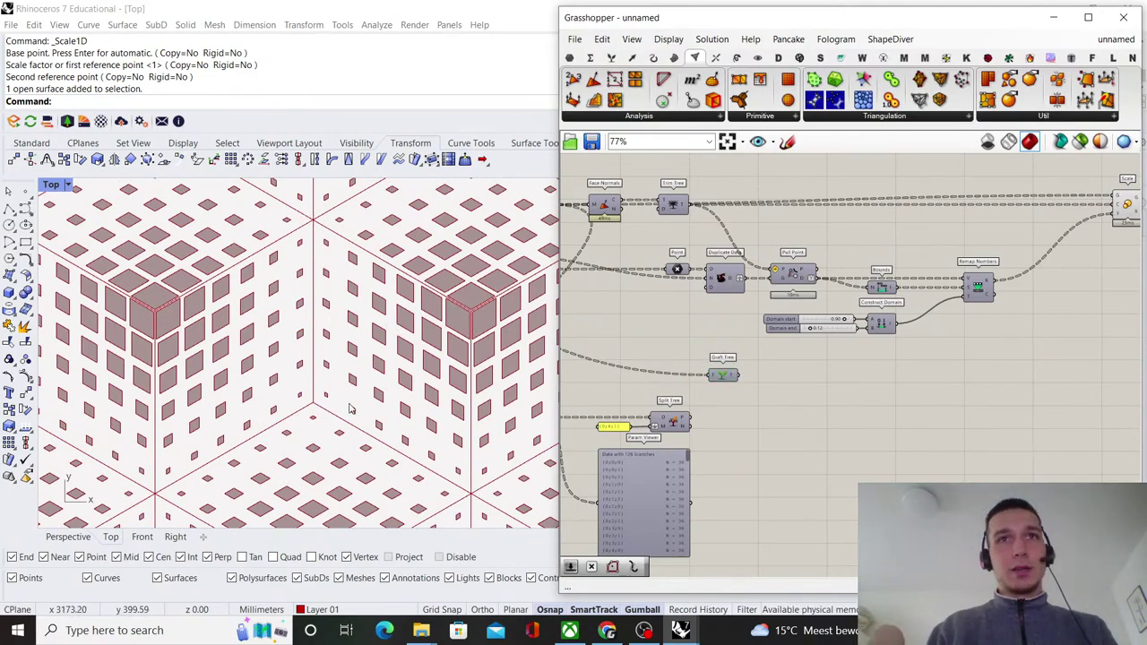
- Set the Domain end slider feeding Construct Domain to 0.60
scroll(424, 359, "down", 3)
scroll(795, 375, "up", 4)
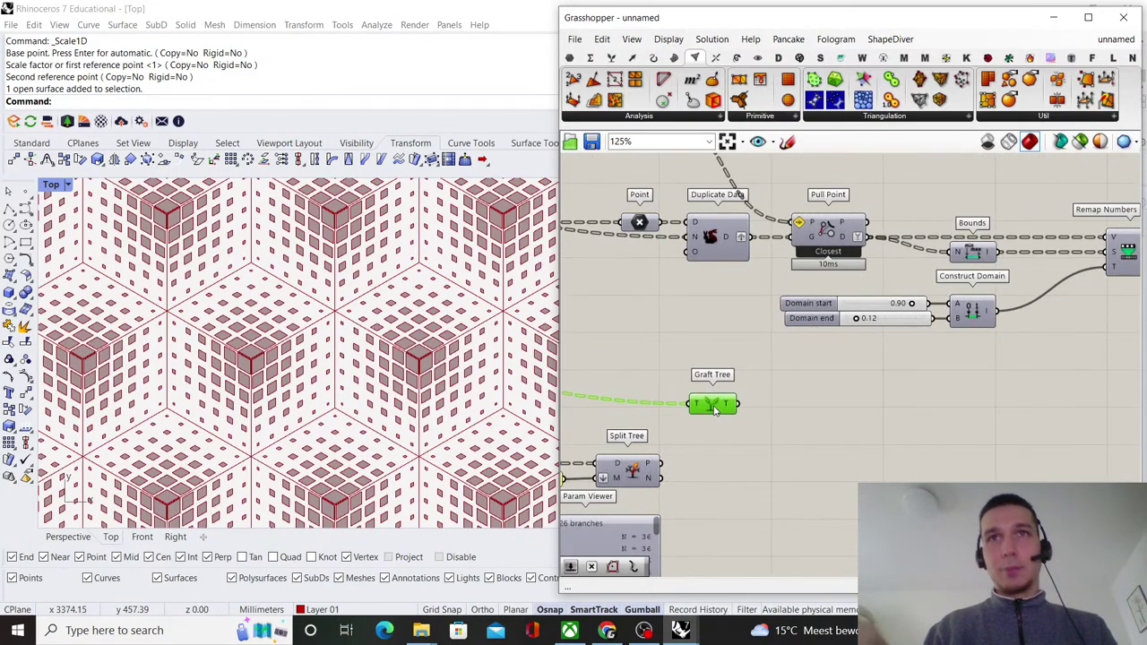
scroll(795, 374, "up", 6)
double_click(824, 381)
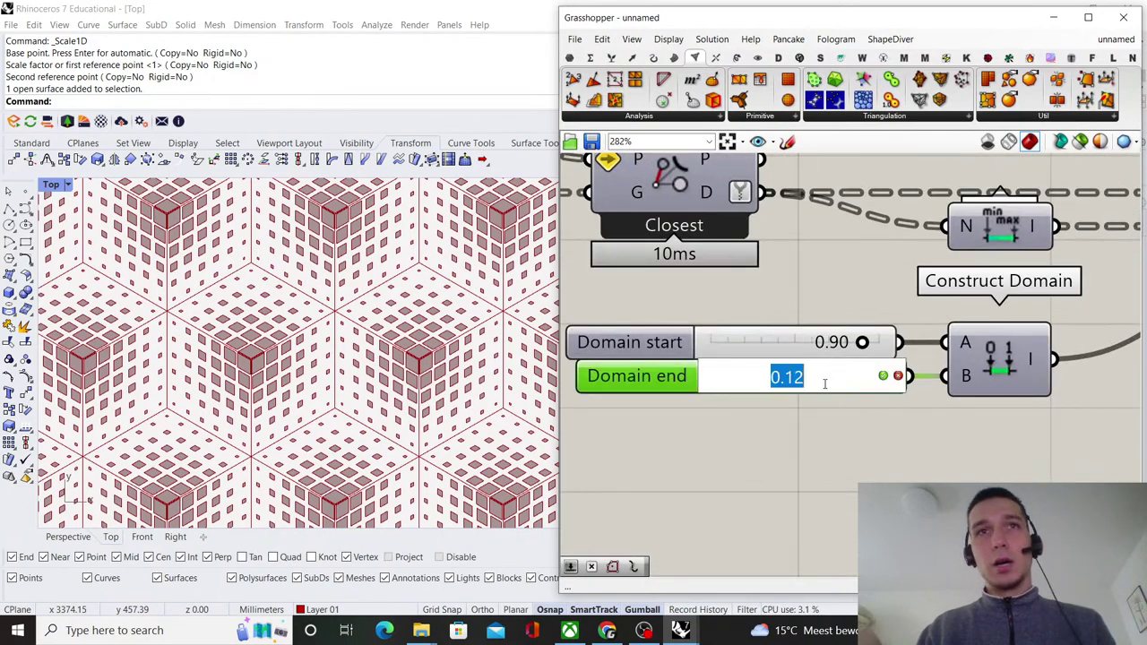
left_click_drag(824, 381, 797, 383)
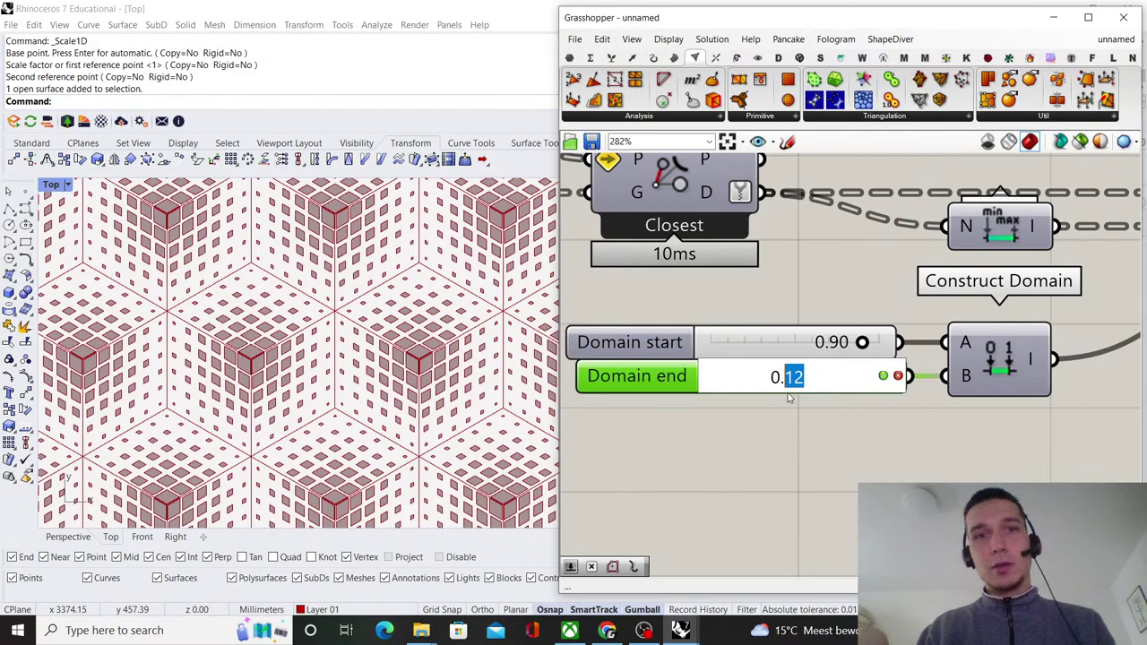
type("6")
key("Return")
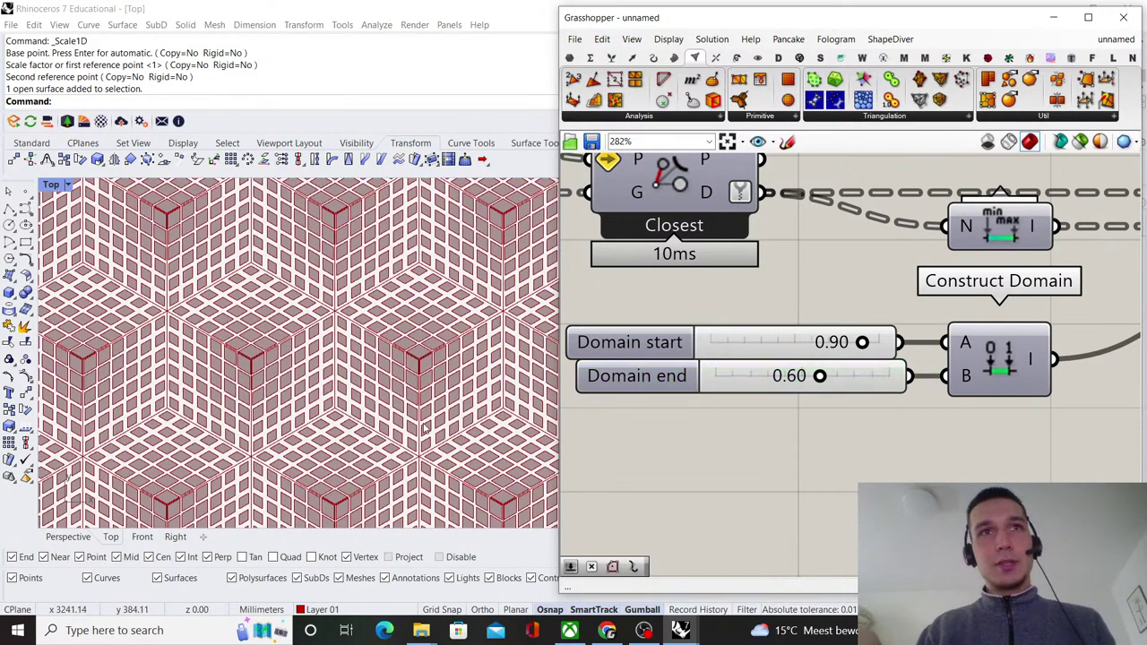
- Move Graft Tree further left to free canvas space beneath the domain sliders
scroll(743, 375, "down", 6)
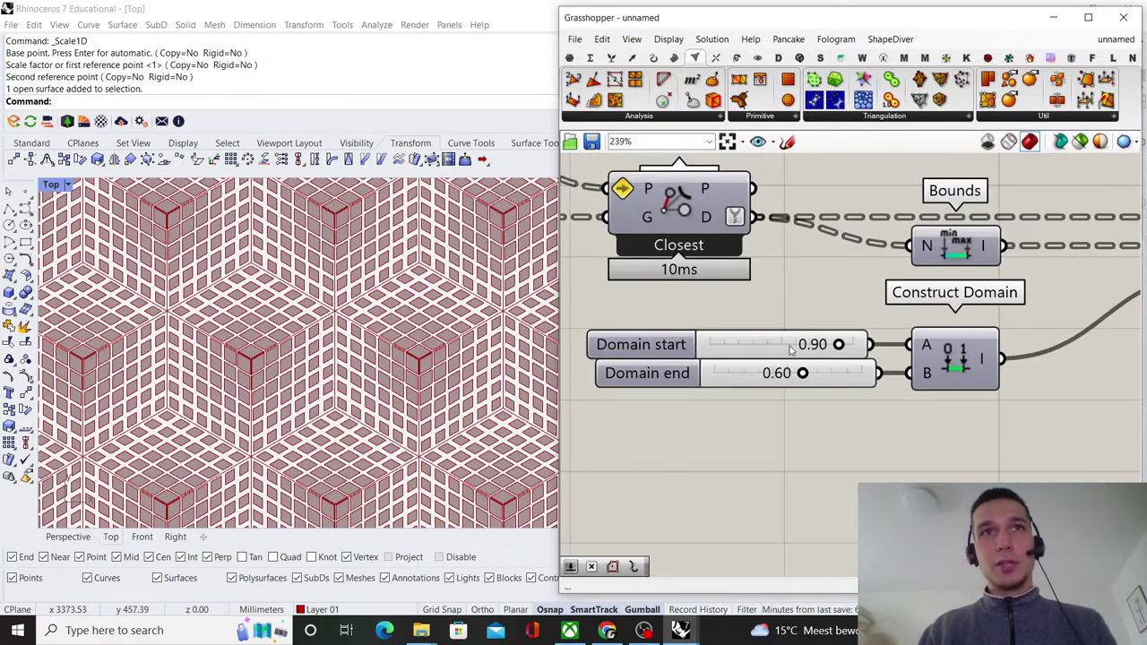
scroll(698, 395, "up", 3)
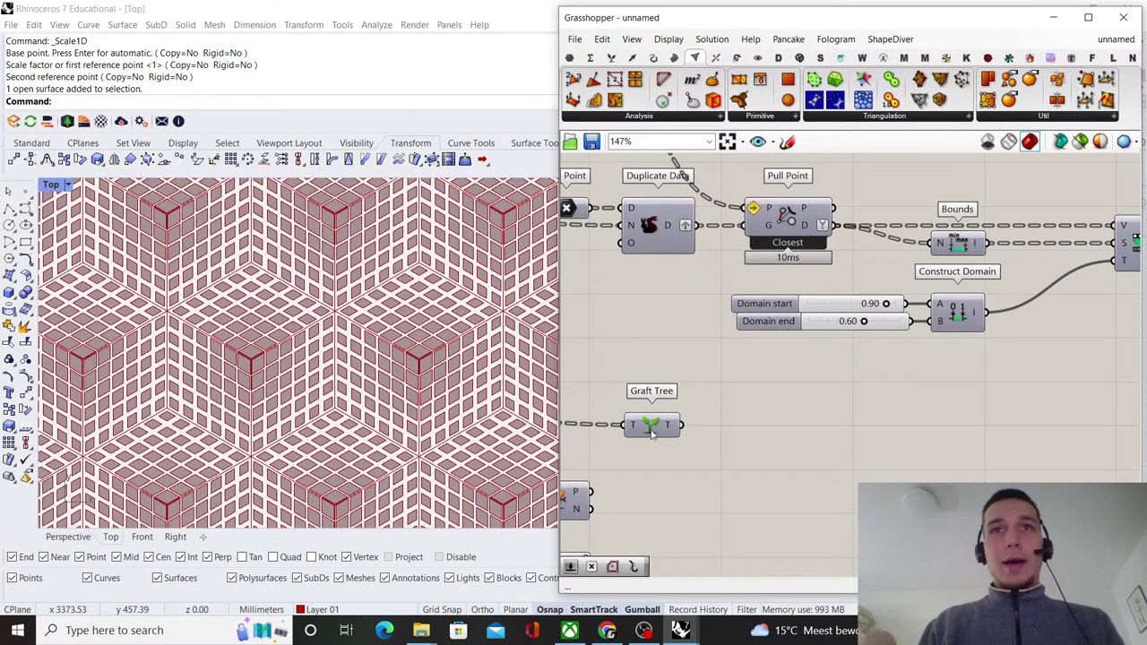
scroll(717, 378, "down", 4)
right_click_drag(709, 379, 844, 364)
scroll(844, 364, "up", 2)
left_click_drag(821, 400, 756, 400)
left_click(845, 374)
right_click_drag(847, 374, 814, 370)
- Duplicate Pull Point below the domain sliders, aligned with the original, and feed the copy's Geometry input from Graft Tree
left_click_drag(878, 247, 873, 394, "alt")
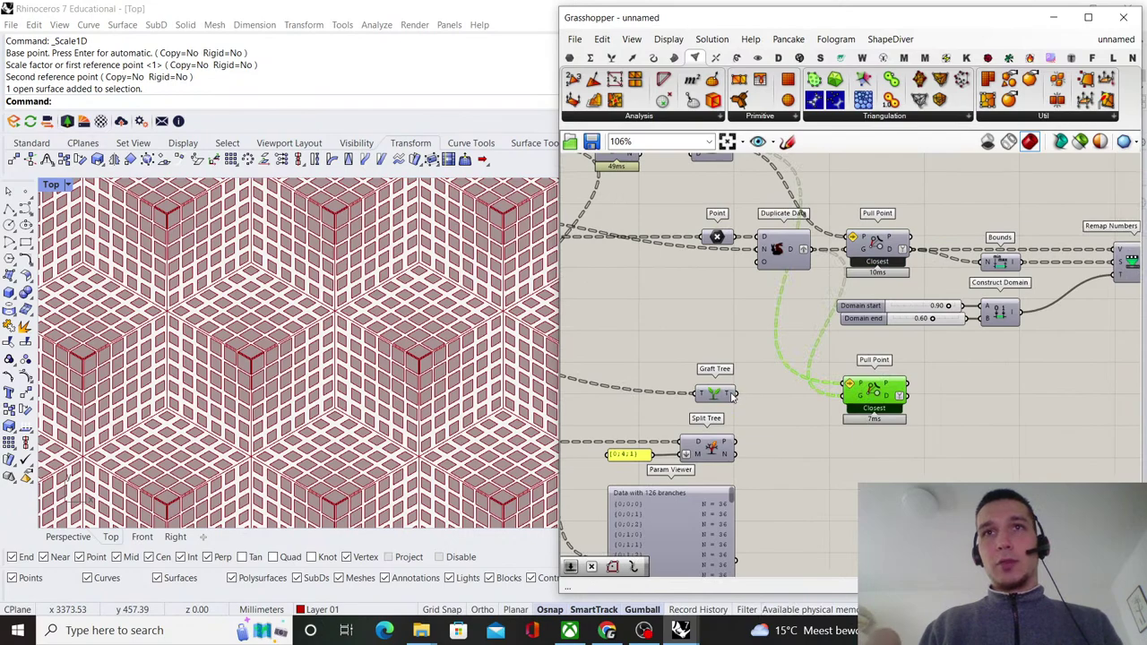
left_click_drag(734, 394, 870, 398)
right_click_drag(907, 366, 858, 383)
left_click(836, 255, "shift")
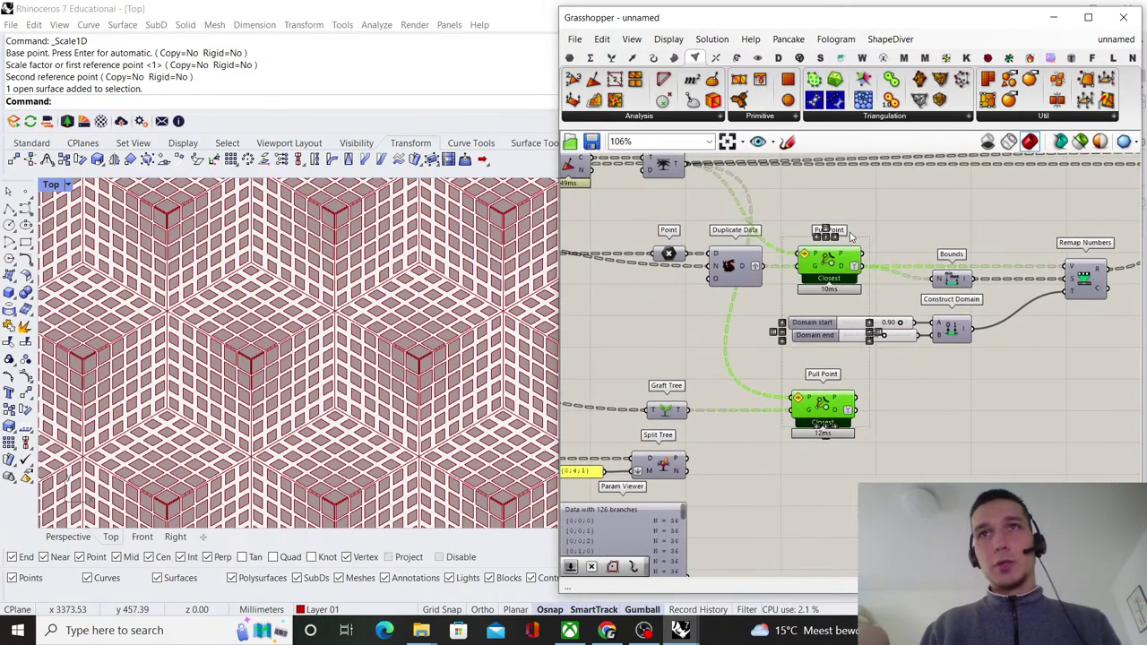
left_click(900, 298)
right_click_drag(900, 299, 844, 315)
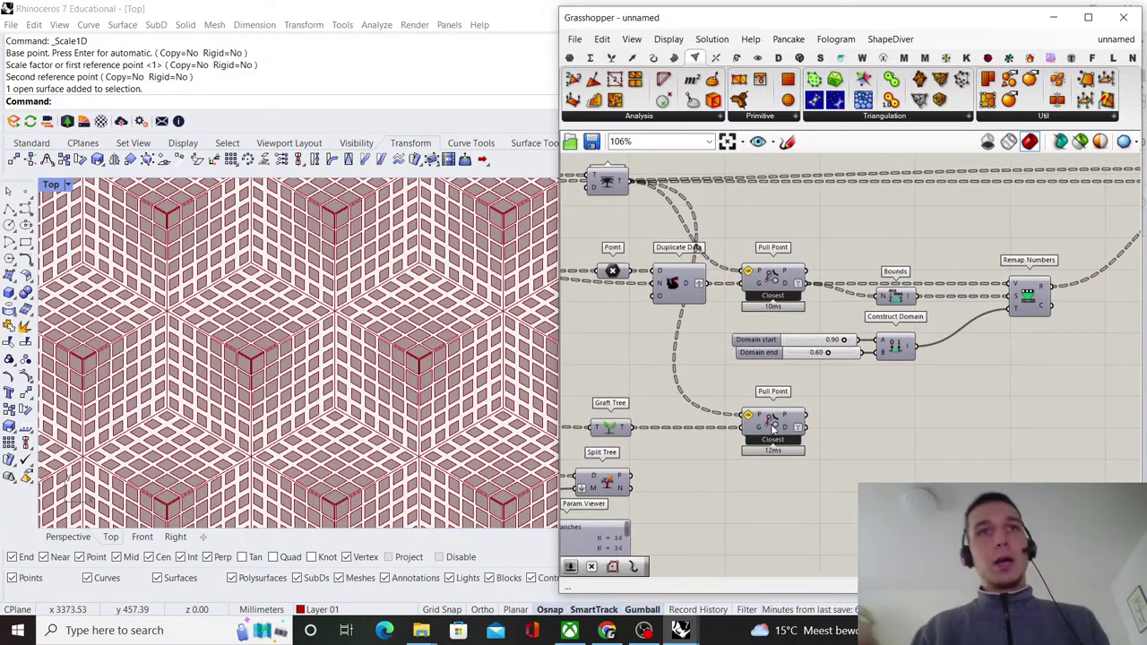
- Add a Tree Branch component and a Tree Statistics component below the duplicated Pull Point
scroll(771, 428, "down", 2)
scroll(771, 429, "up", 3)
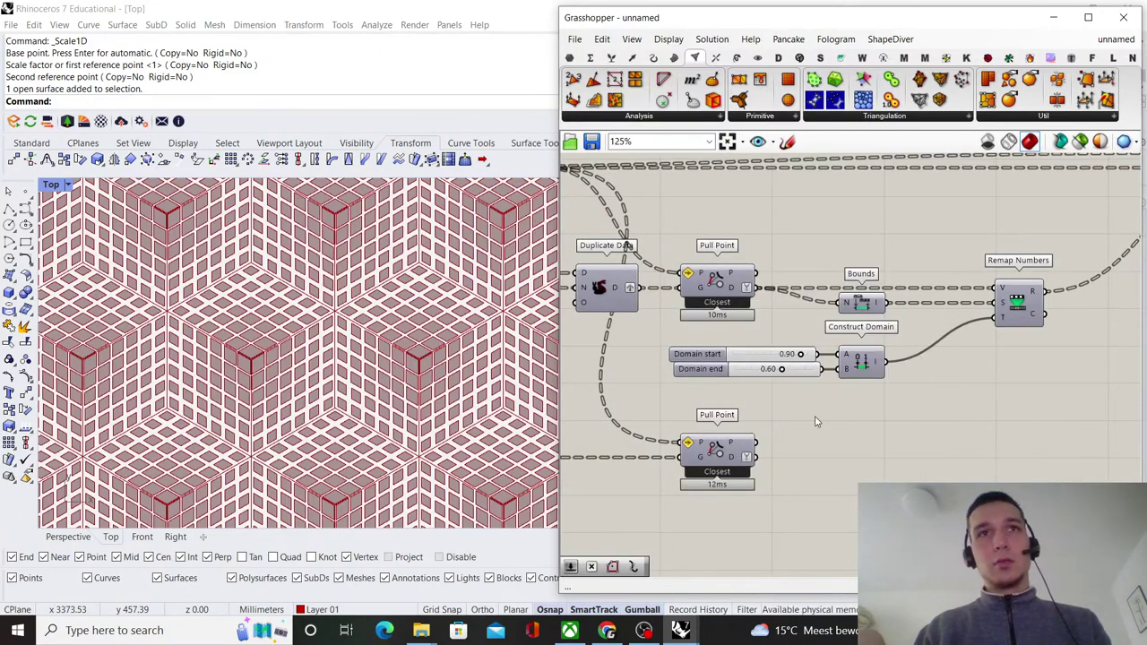
scroll(816, 421, "down", 4)
right_click_drag(776, 402, 893, 380)
scroll(788, 332, "up", 2)
right_click_drag(749, 381, 732, 336)
scroll(848, 401, "down", 2)
scroll(803, 457, "up", 2)
double_click(874, 471)
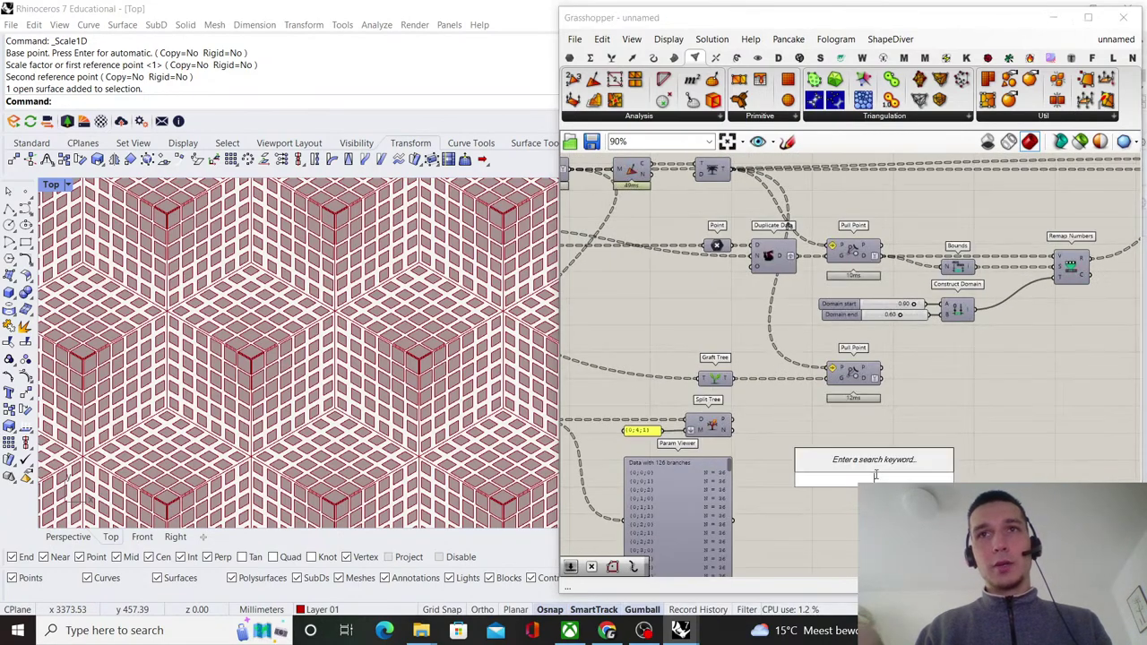
type("tree branch")
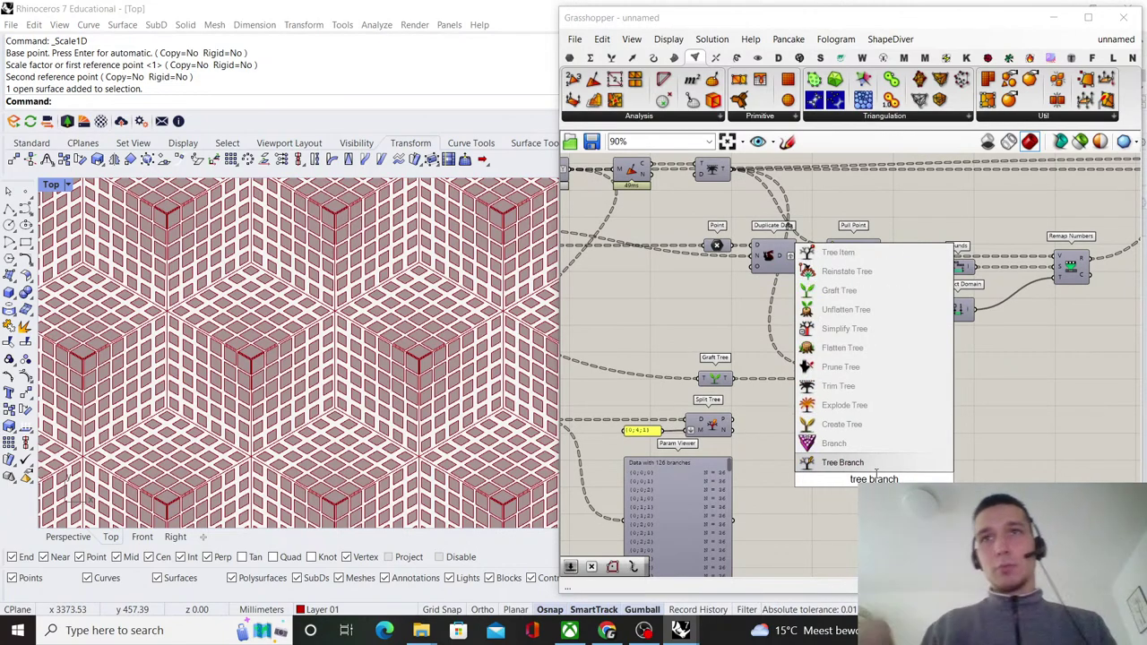
key("Return")
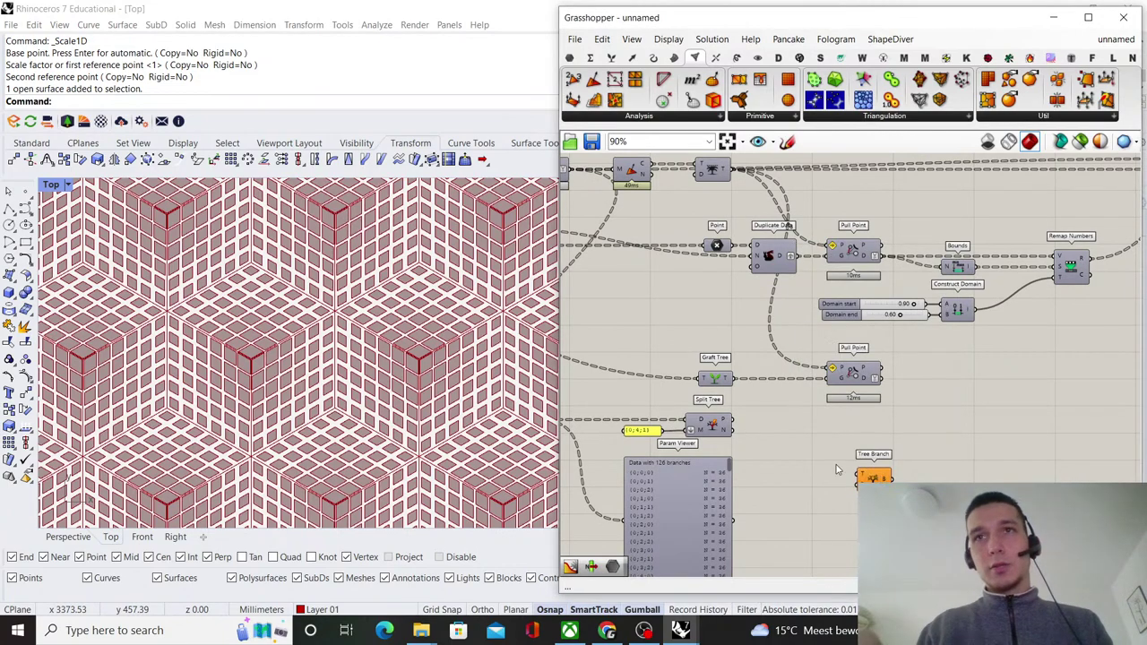
double_click(829, 458)
type("tree sta")
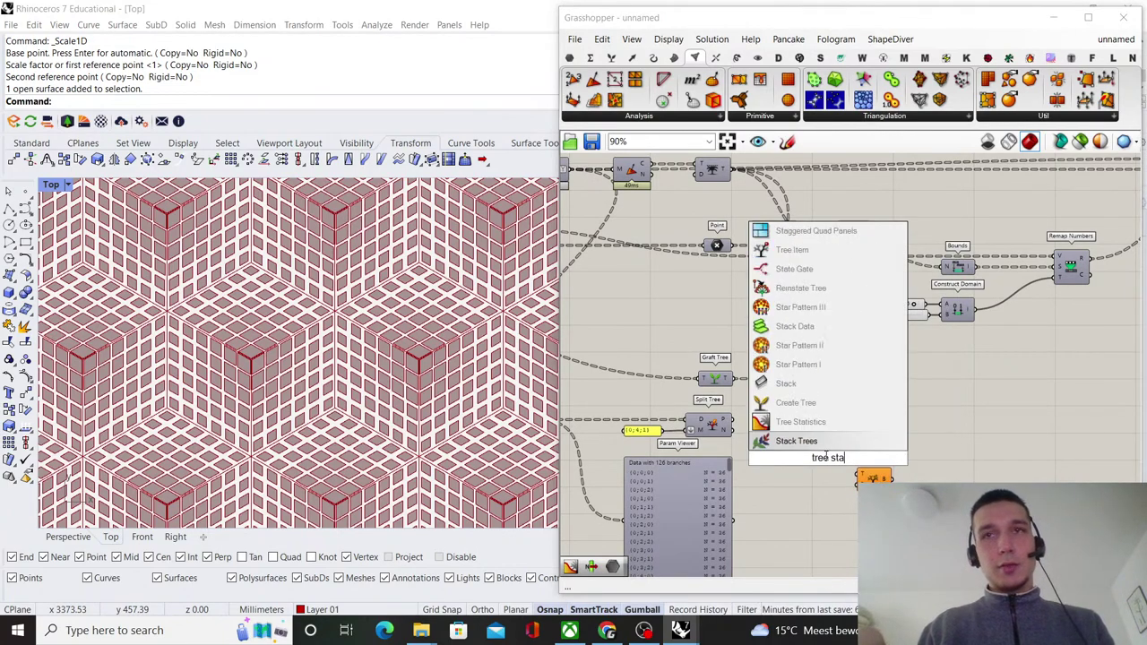
left_click(821, 423)
- Move Split Tree, its mask panel and the Param Viewer together to the left to clear space beneath Graft Tree
right_click_drag(784, 505, 900, 447)
left_click_drag(889, 447, 642, 350)
left_click_drag(807, 360, 685, 359)
left_click(845, 345)
right_click_drag(849, 342, 813, 350)
scroll(813, 341, "up", 2)
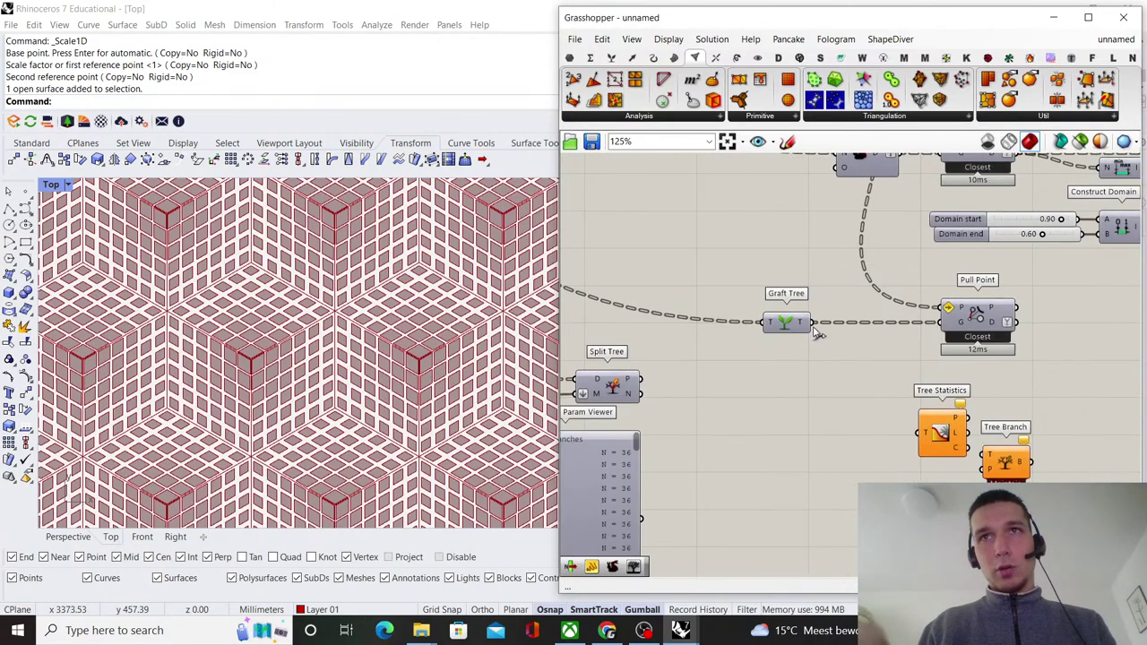
- Connect Graft Tree's output through a Relay to Tree Statistics and to Tree Branch's Tree input
left_click_drag(812, 323, 831, 483)
double_click(808, 436)
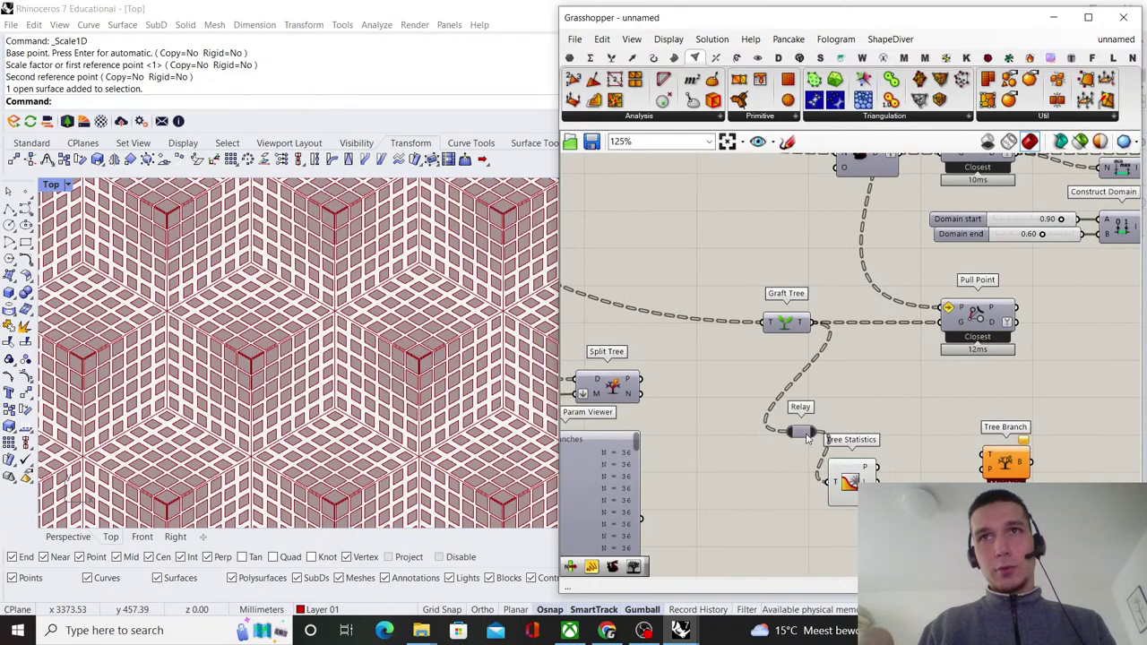
left_click_drag(833, 437, 1011, 439)
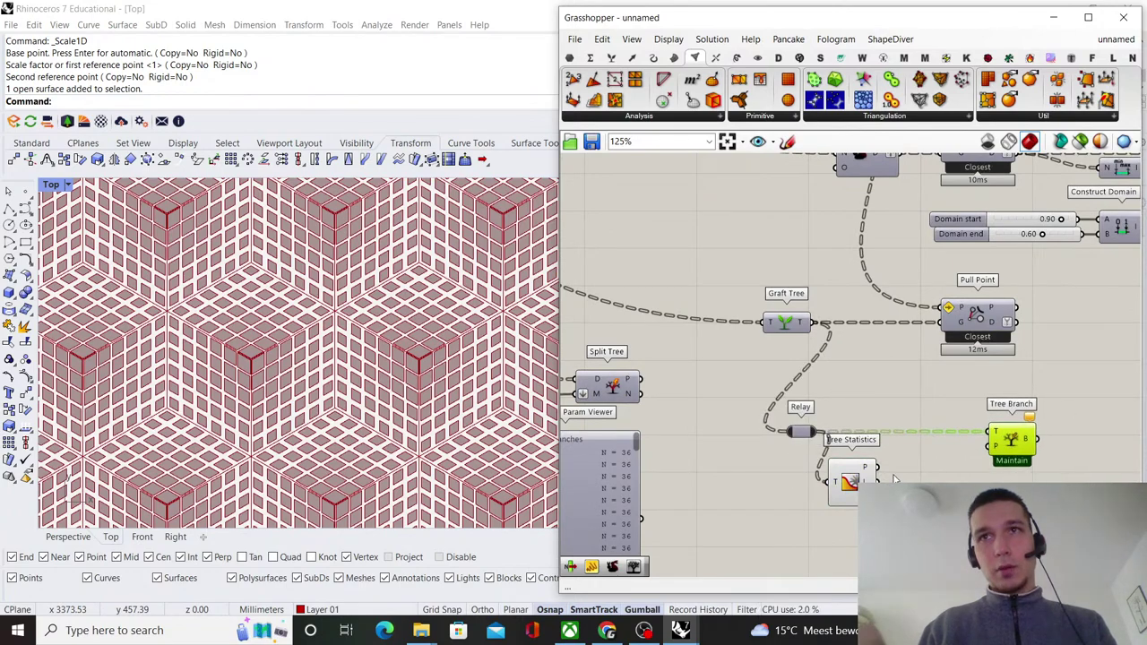
- Add a List Item with an index slider at 0, taking Tree Statistics' paths and feeding Tree Branch's Path input
double_click(944, 487)
type("list item")
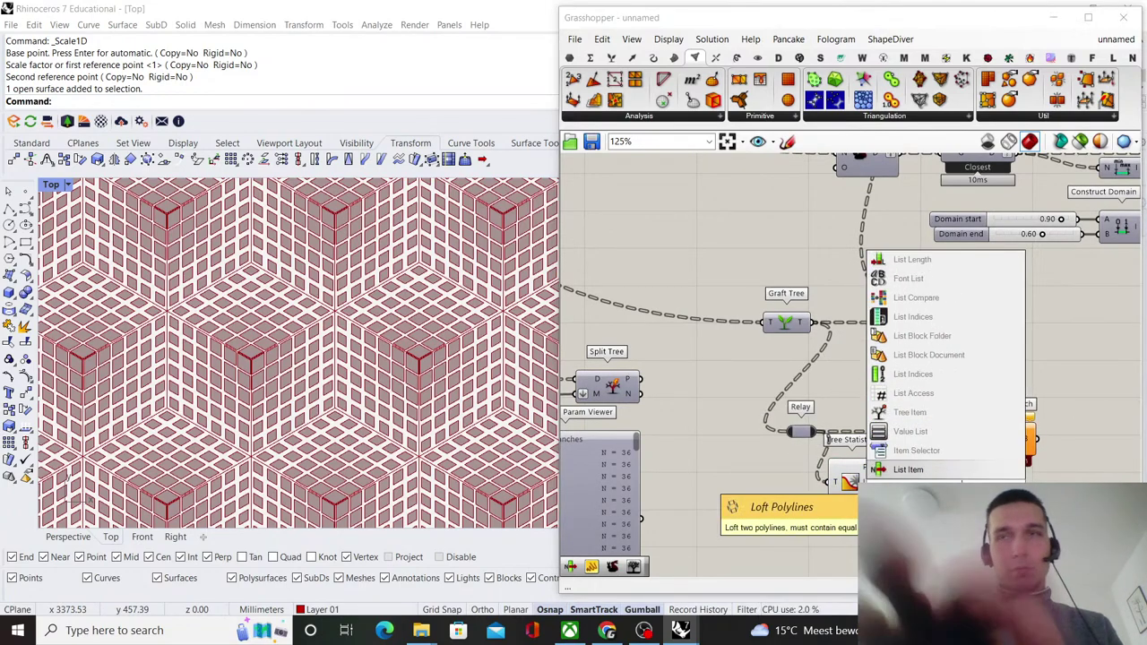
key("Return")
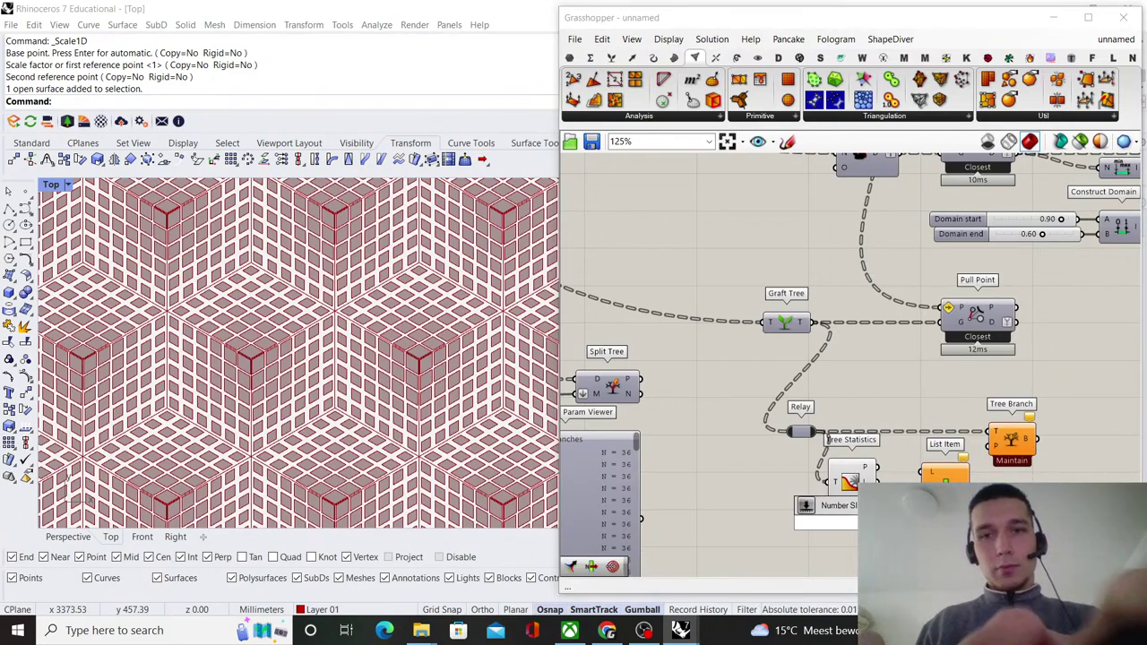
scroll(898, 535, "up", 2)
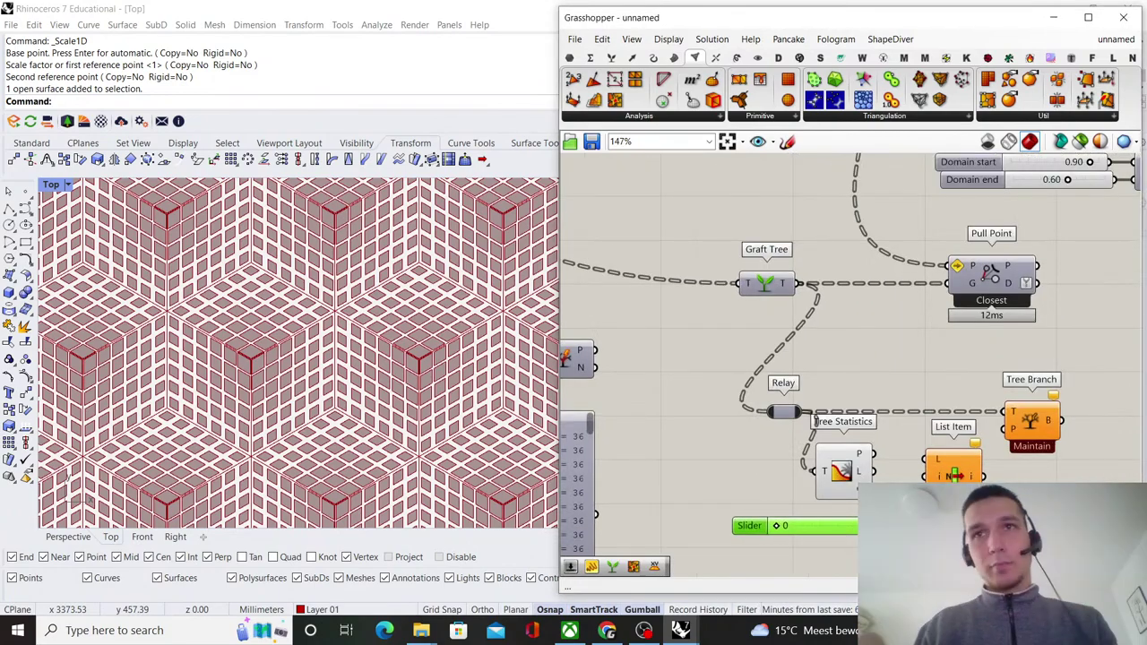
left_click_drag(914, 526, 926, 459)
left_click_drag(945, 462, 1005, 430)
left_click(1031, 419)
scroll(392, 411, "down", 12)
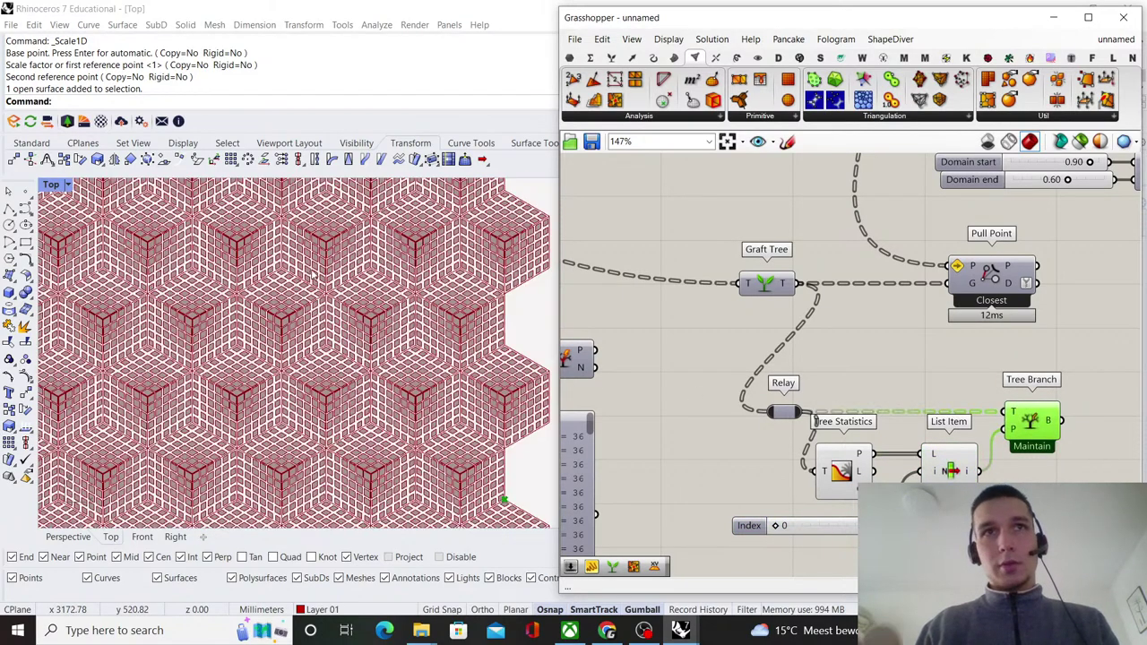
scroll(430, 415, "up", 5)
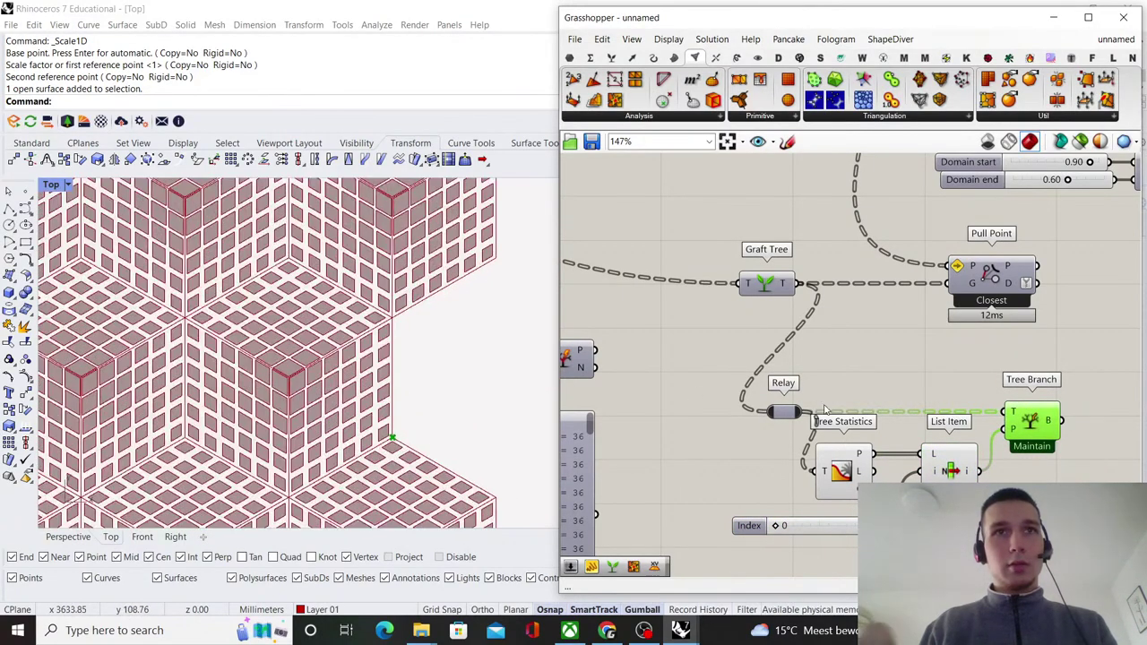
- Add a Data parameter beside Tree Branch and connect Tree Branch's output to it
scroll(944, 381, "down", 3)
right_click_drag(944, 381, 885, 329)
double_click(969, 397)
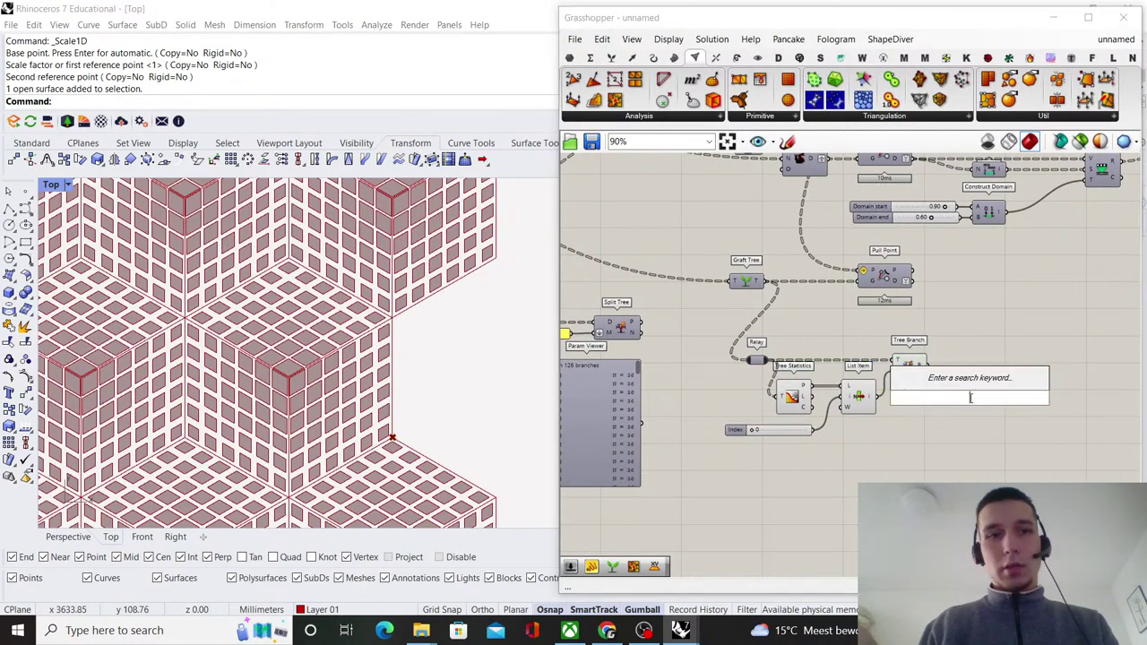
type("dat")
key("Return")
scroll(920, 363, "up", 3)
left_click_drag(929, 366, 1000, 370)
- Combine the Relay, Tree Statistics, List Item and Tree Branch components into a cluster
left_click_drag(933, 433, 679, 346)
right_click(760, 310)
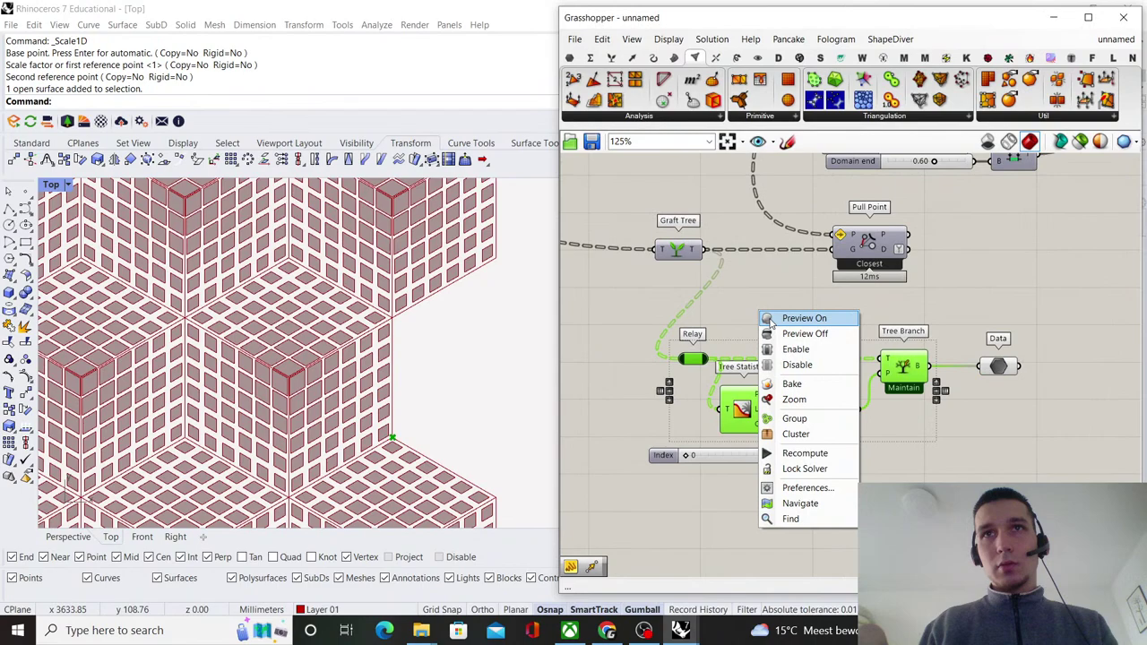
left_click(813, 427)
- Duplicate the cluster above the original and connect Trim Tree's output to the copy's tree input in place of Graft Tree
left_click_drag(803, 387, 837, 317)
left_click(839, 413)
scroll(867, 320, "down", 3)
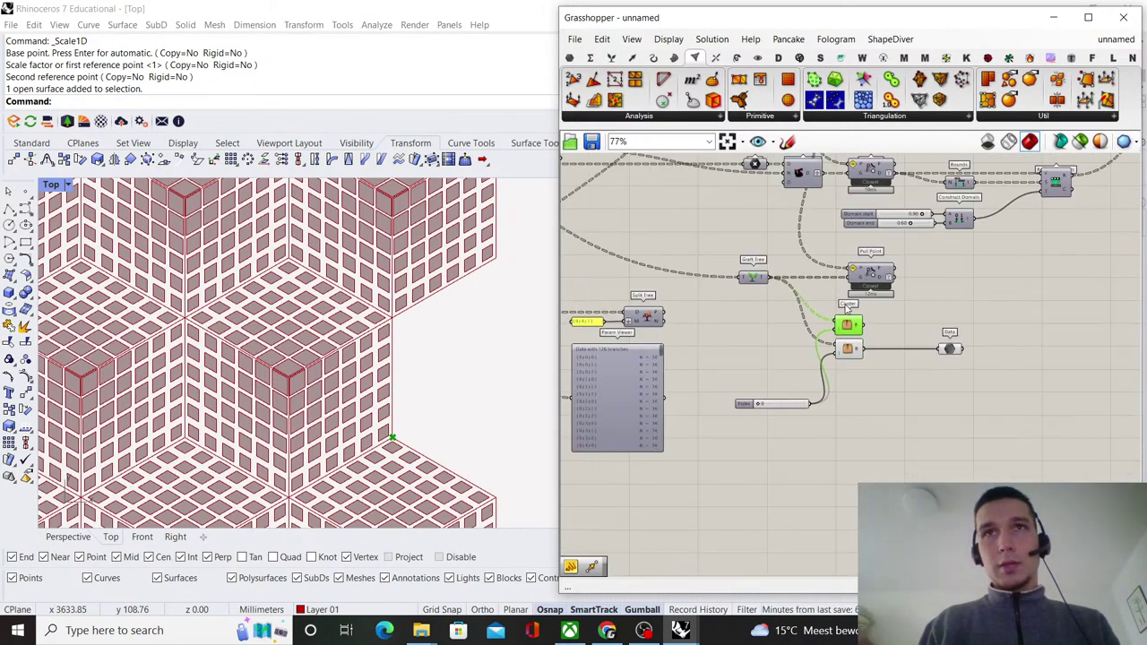
scroll(843, 269, "up", 1)
right_click_drag(811, 182, 827, 230)
right_click_drag(854, 175, 842, 226)
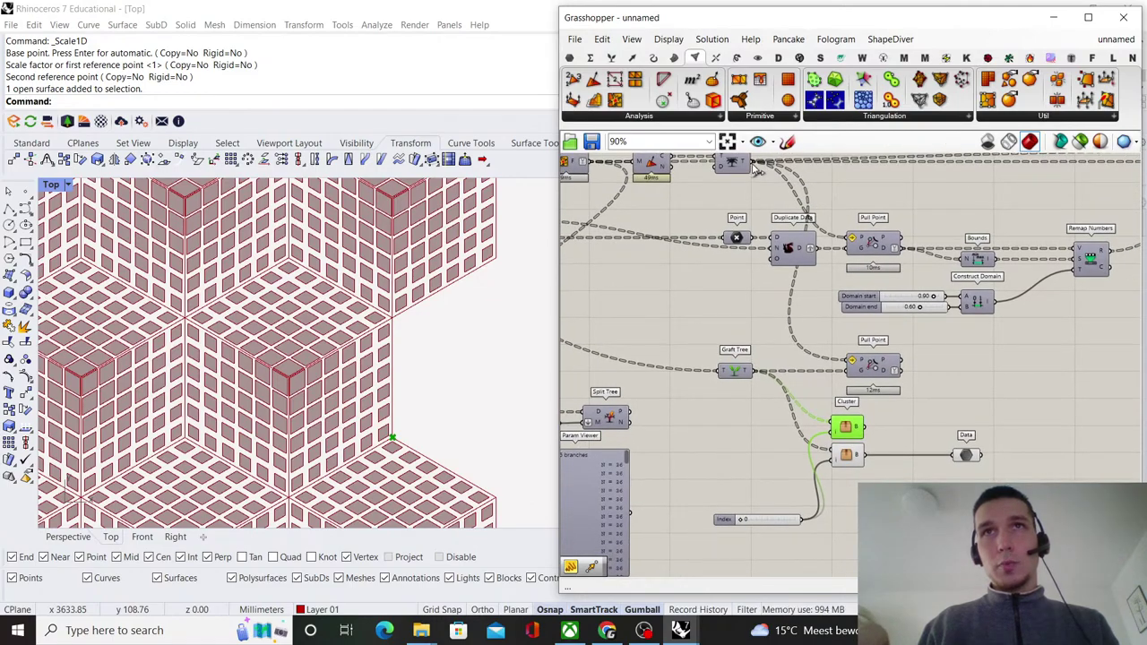
left_click_drag(756, 168, 837, 426)
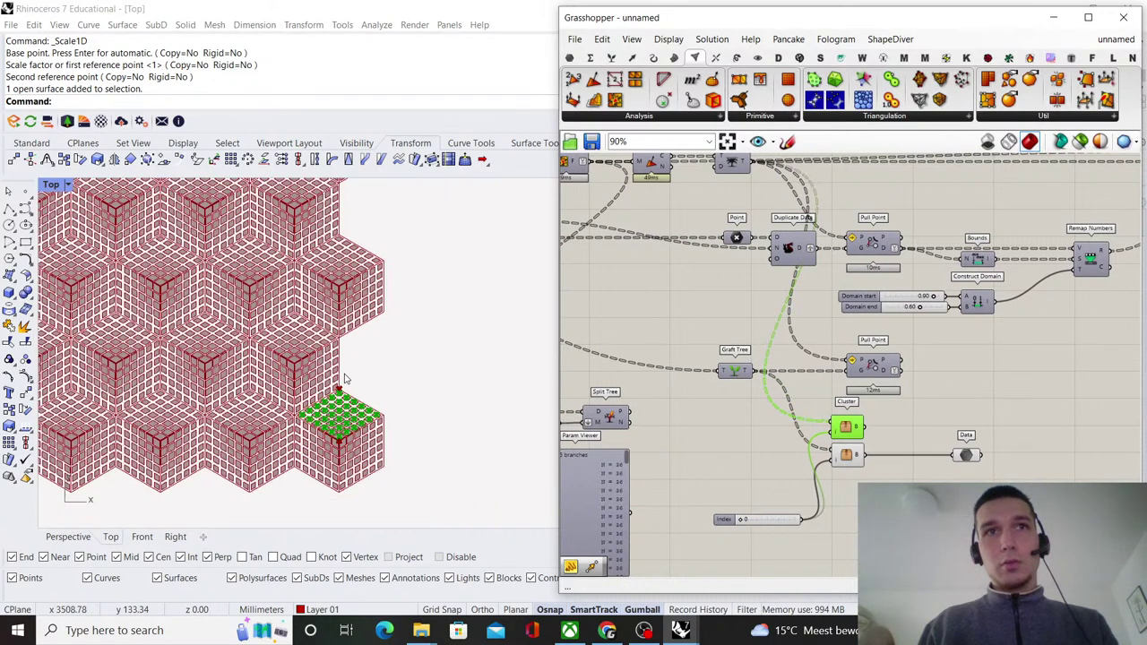
- Duplicate the Data parameter for the upper cluster's output and select both Data parameters to preview the extracted branches
scroll(887, 432, "up", 2)
left_click_drag(947, 422, 944, 393, "alt")
left_click(840, 389)
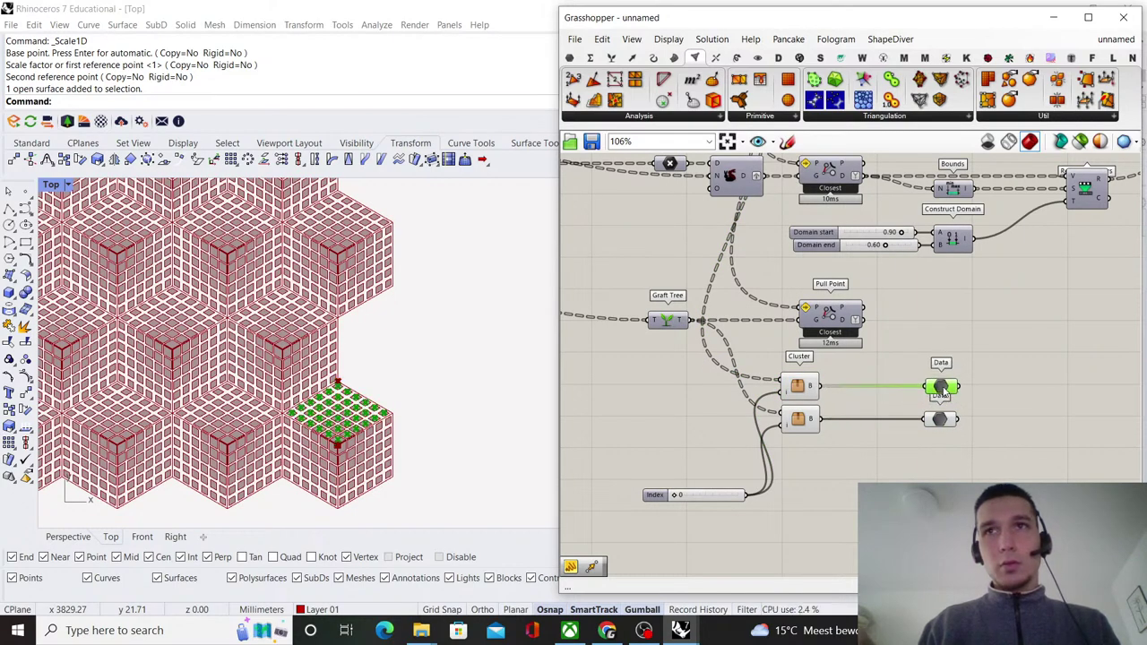
left_click_drag(971, 453, 931, 370)
scroll(693, 527, "up", 6)
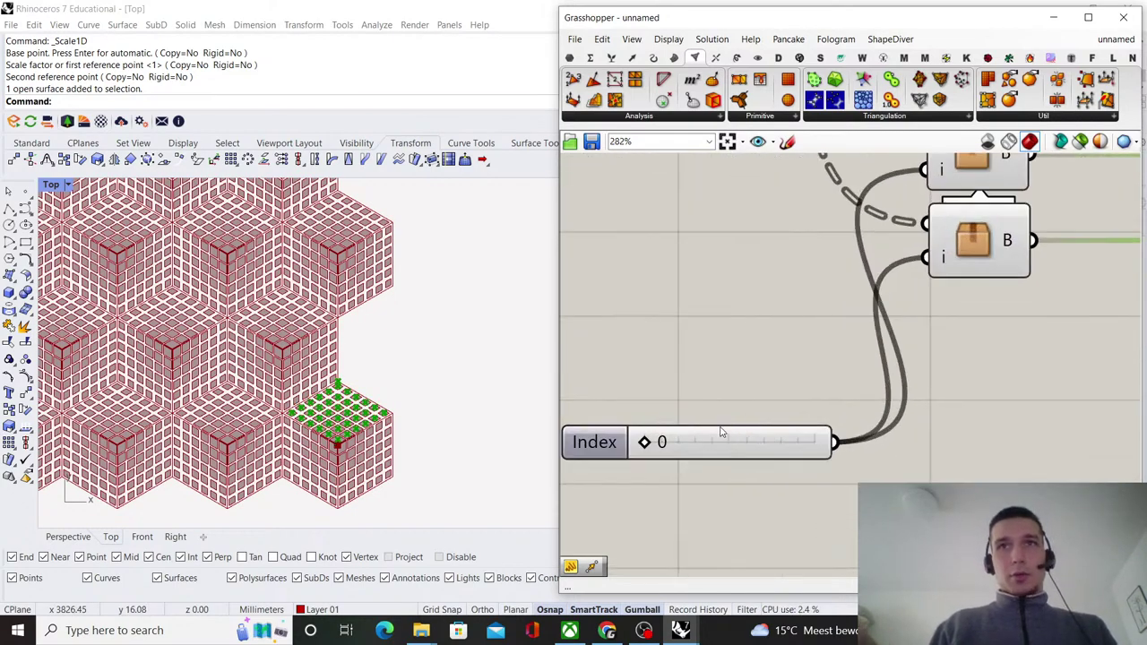
- Turn off the preview of both clusters and their Data parameters, and move the Index slider up beside the clusters
scroll(720, 432, "up", 1)
mouse_move(658, 451)
left_mouse_down()
mouse_move(793, 456)
mouse_move(676, 453)
left_mouse_up()
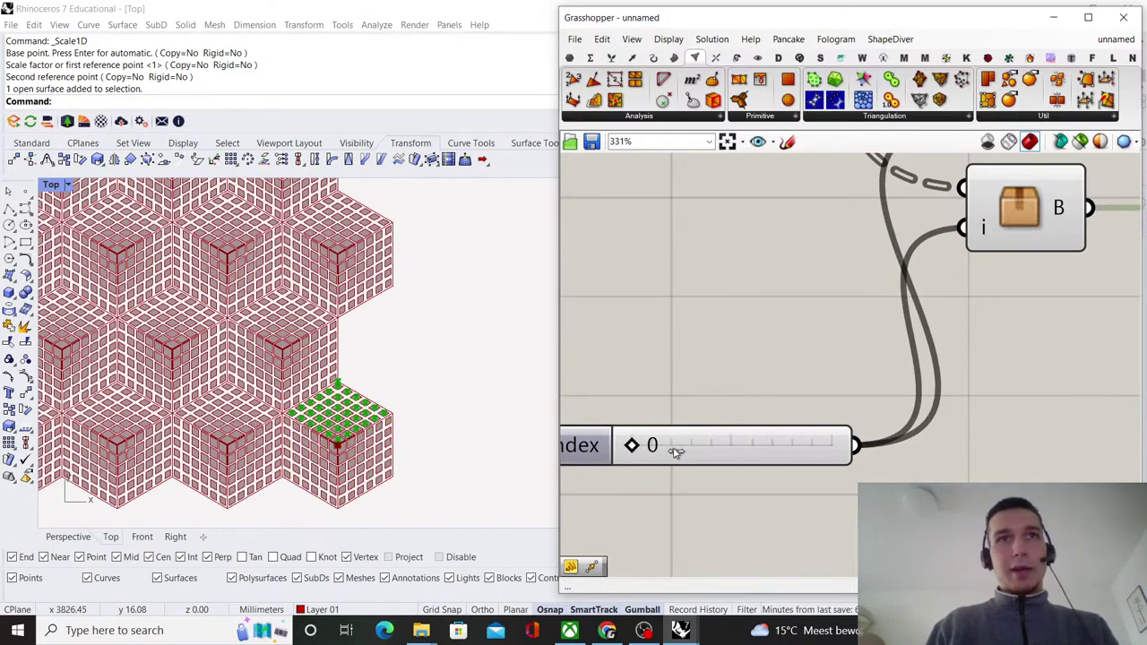
scroll(755, 353, "down", 6)
left_click_drag(960, 434, 806, 421)
right_click(848, 360)
left_click(860, 385)
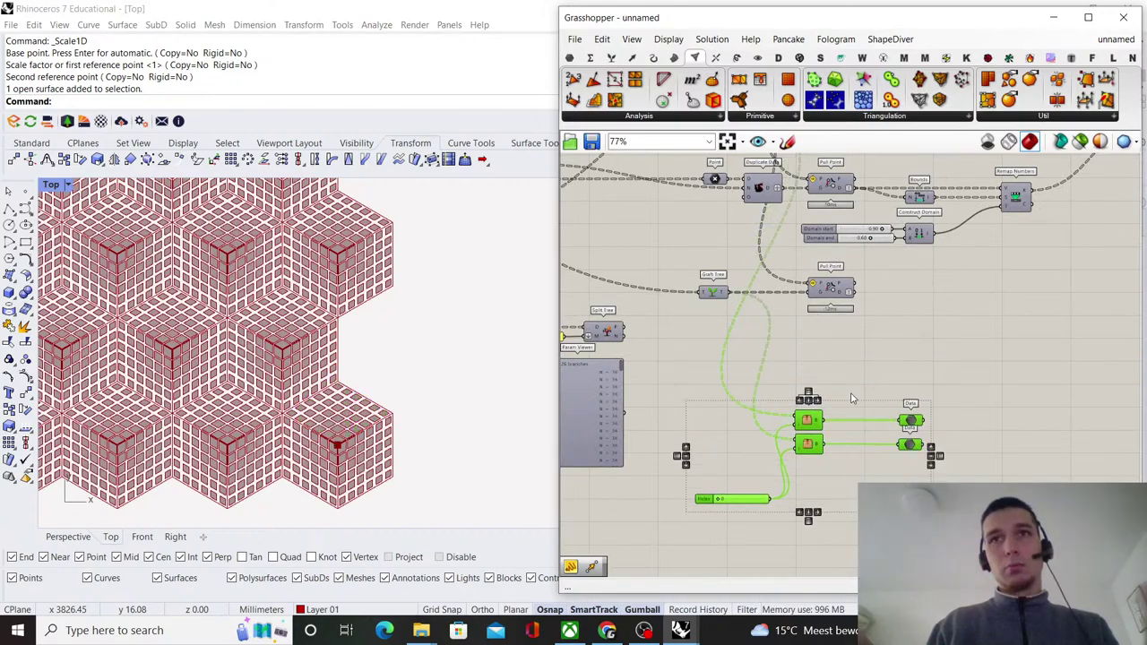
left_click(745, 471)
scroll(747, 500, "up", 2)
left_click_drag(747, 501, 752, 398)
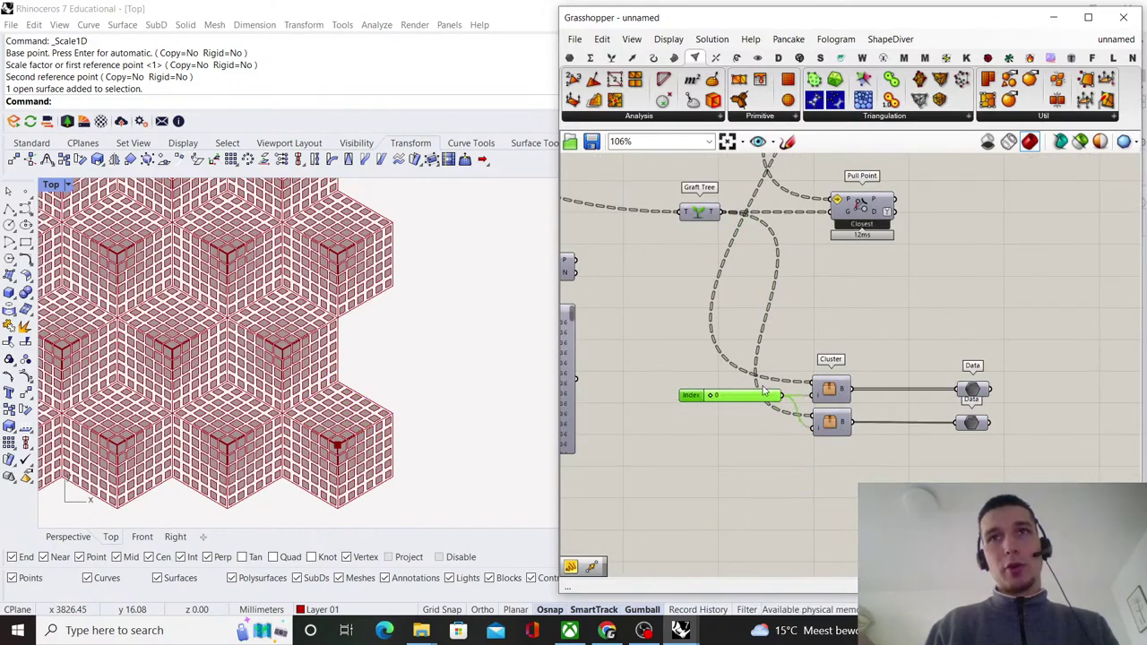
- Examine the lower Pull Point and the upper Bounds, Construct Domain and Remap Numbers chain feeding Scale
left_click(859, 282)
scroll(865, 271, "down", 1)
right_click_drag(864, 271, 723, 421)
scroll(724, 368, "up", 3)
left_click(724, 366)
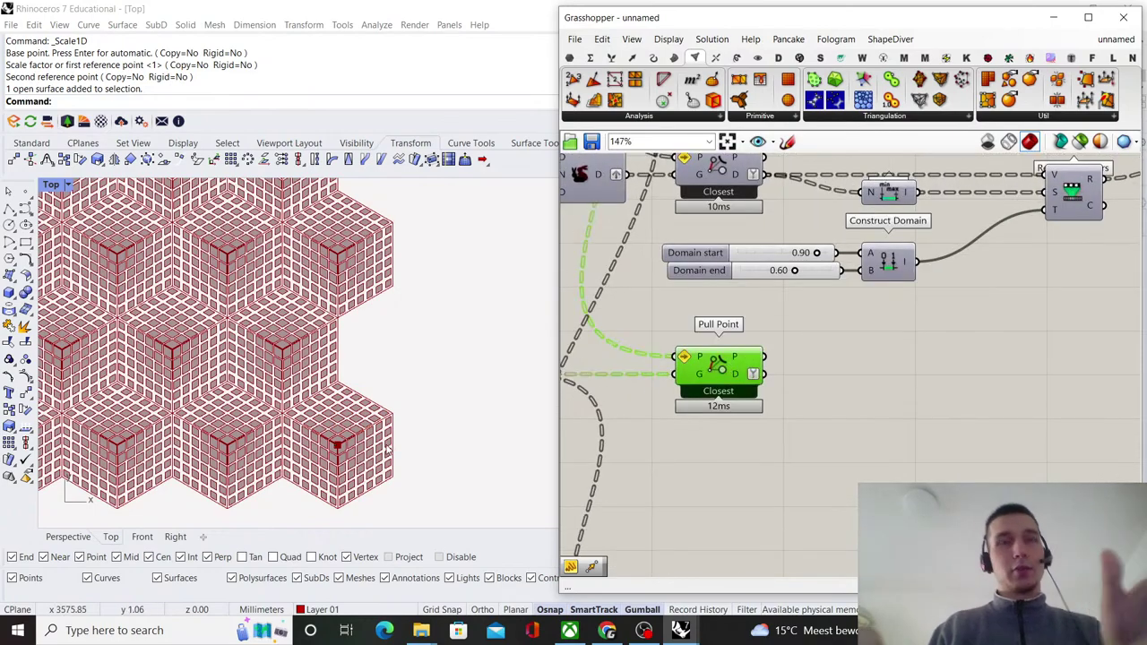
scroll(806, 377, "down", 3)
scroll(829, 380, "up", 2)
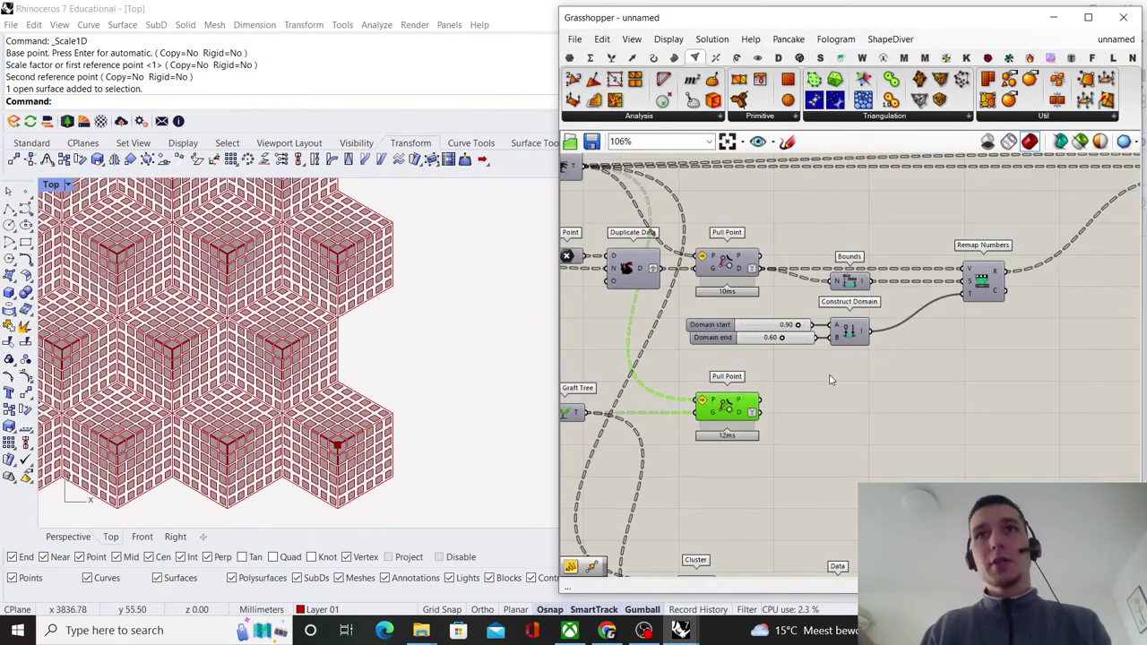
right_click_drag(927, 373, 880, 395)
left_click(881, 394)
right_click_drag(976, 330, 949, 341)
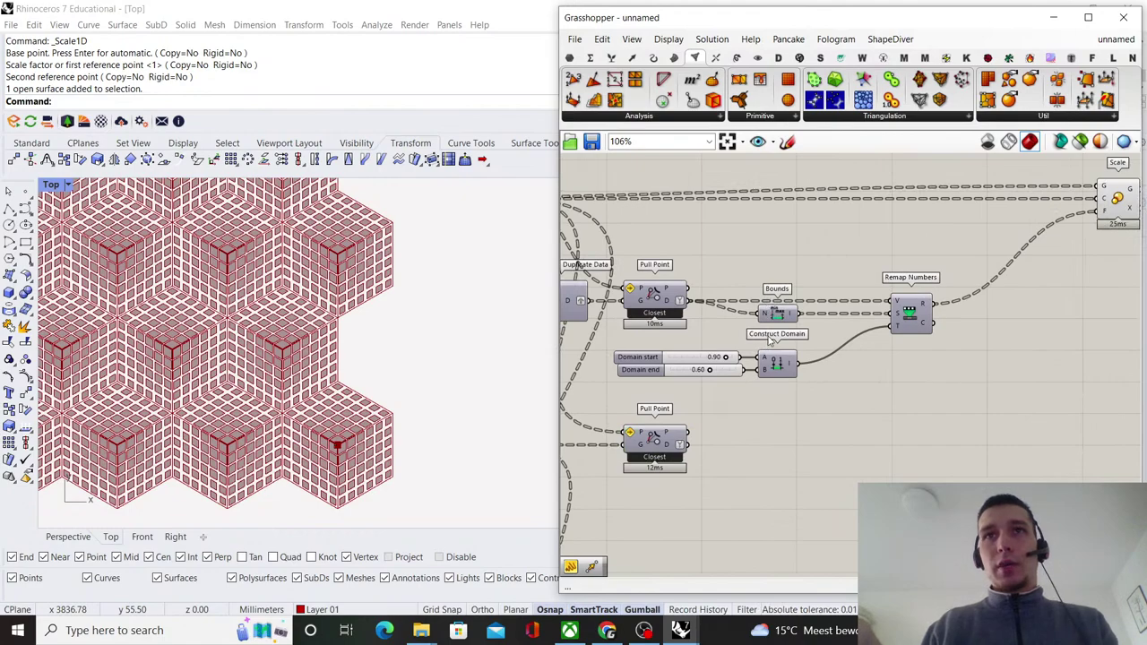
left_click_drag(964, 330, 764, 281)
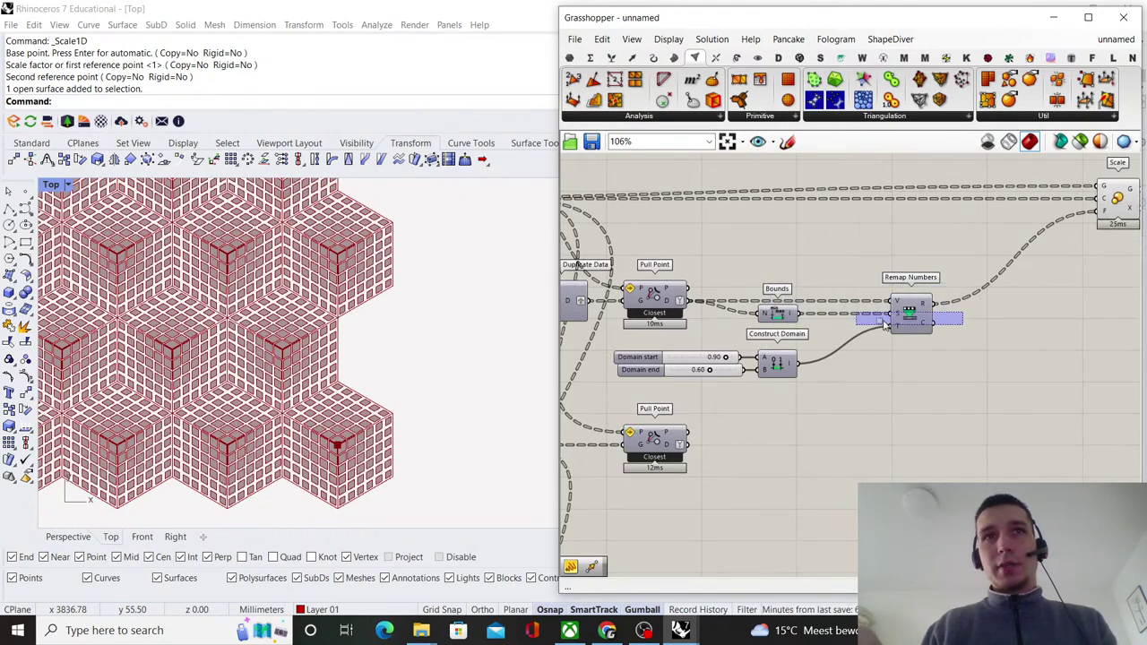
right_click(677, 445)
key("Escape")
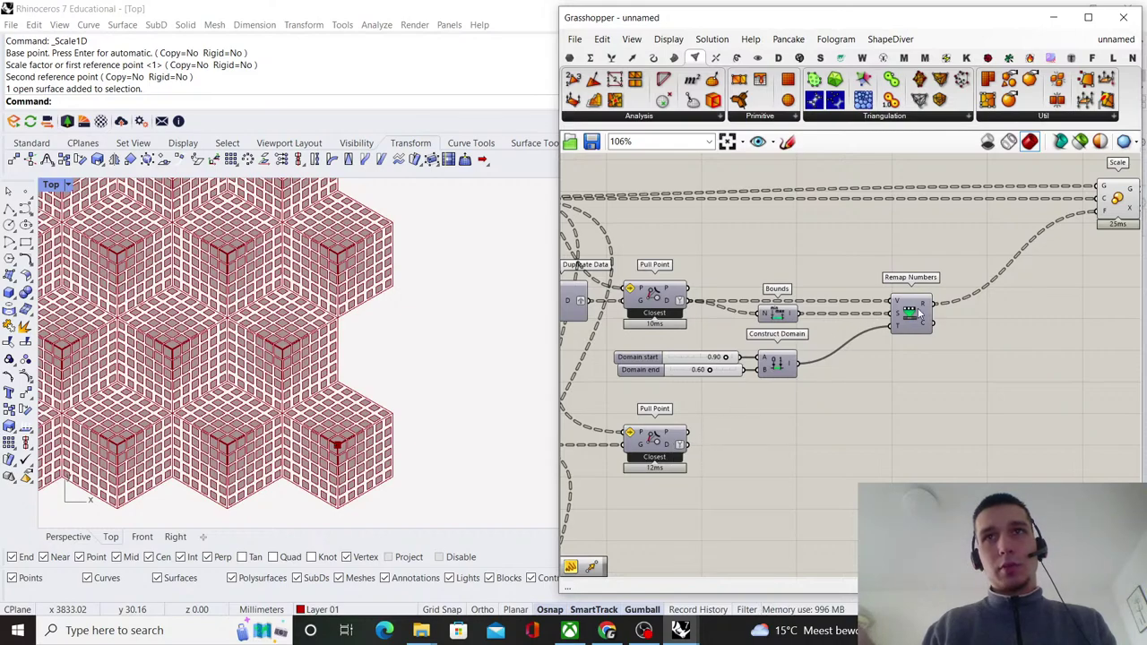
- Insert a Relay on the upper Pull Point's distance output and duplicate it with Bounds and Remap Numbers for the lower Pull Point's distances
left_click_drag(956, 332, 794, 296)
double_click(716, 301)
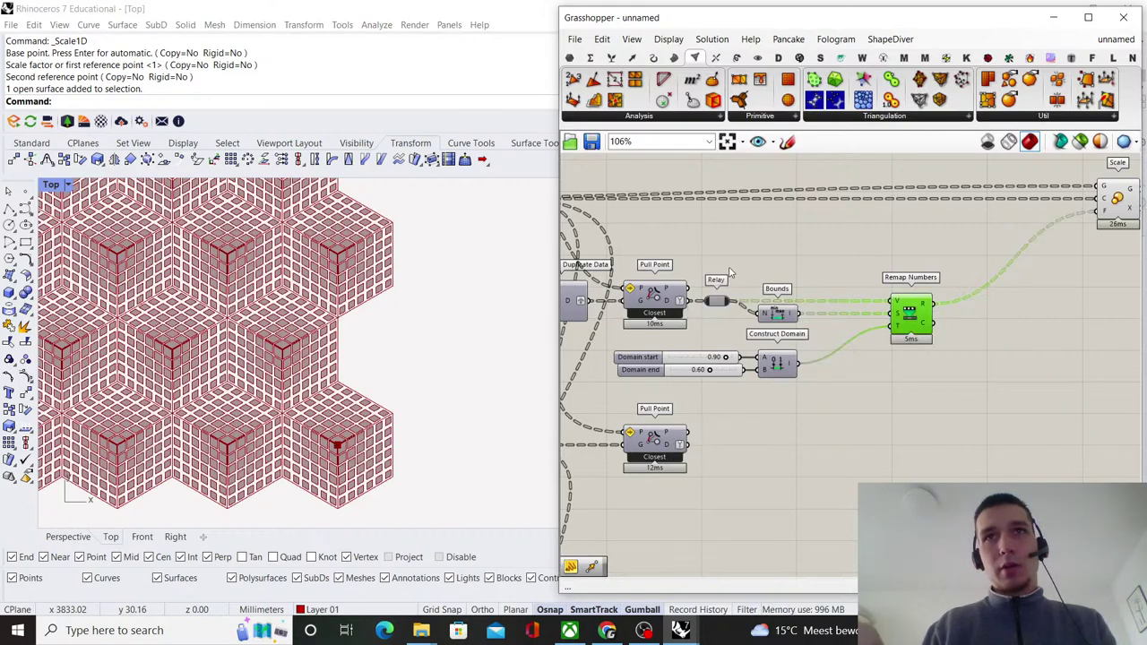
left_click_drag(982, 325, 772, 301)
left_click_drag(913, 315, 933, 453, "alt")
left_click(958, 401)
scroll(711, 439, "up", 1)
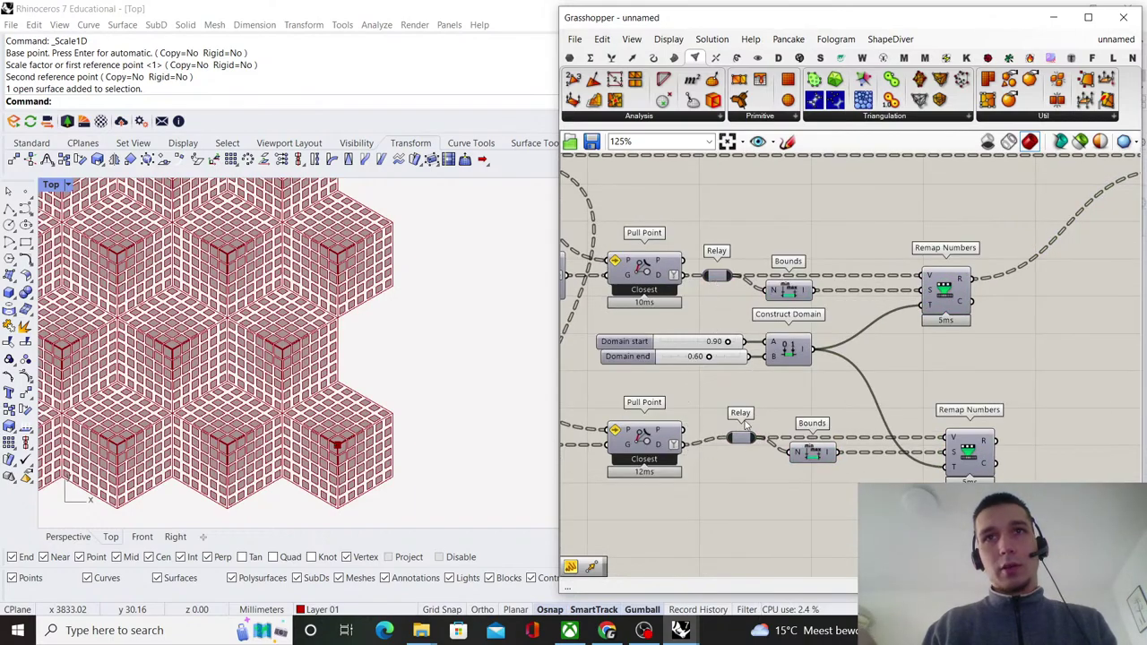
- Nudge Graft Tree so its wire runs straight into the lower Pull Point's geometry input
scroll(734, 400, "down", 4)
right_click_drag(758, 389, 883, 343)
scroll(799, 392, "up", 4)
left_click(826, 358)
left_click(848, 324)
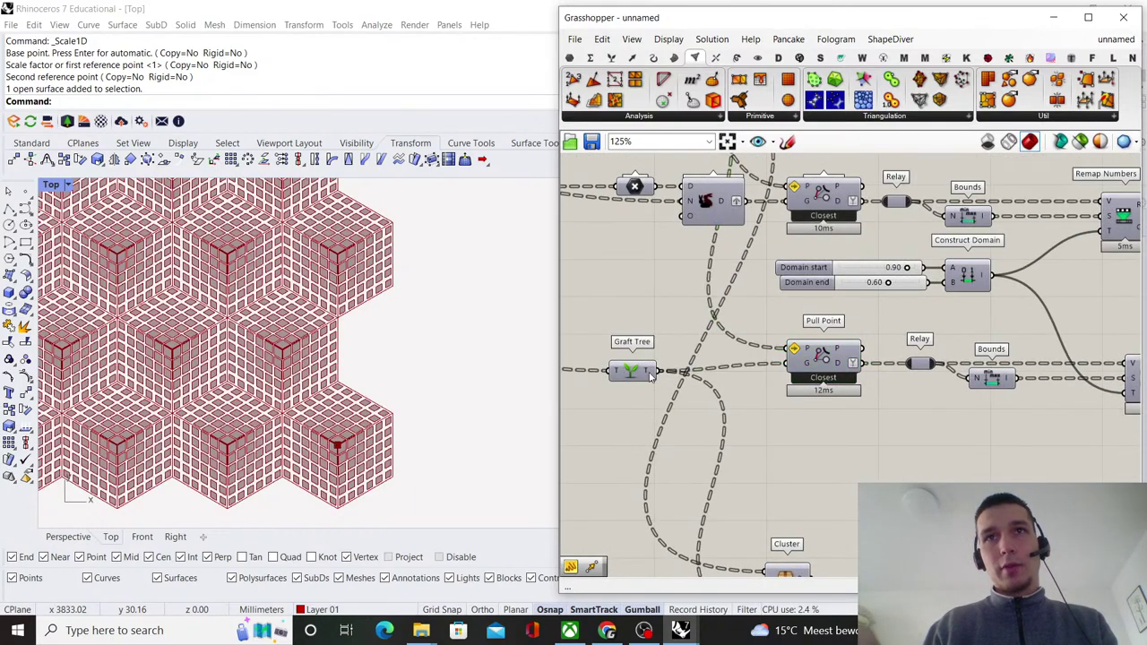
left_click_drag(625, 379, 623, 371)
- Duplicate Construct Domain together with its Domain start and Domain end sliders below the lower Bounds component
right_click_drag(878, 308, 748, 327)
left_click(855, 339)
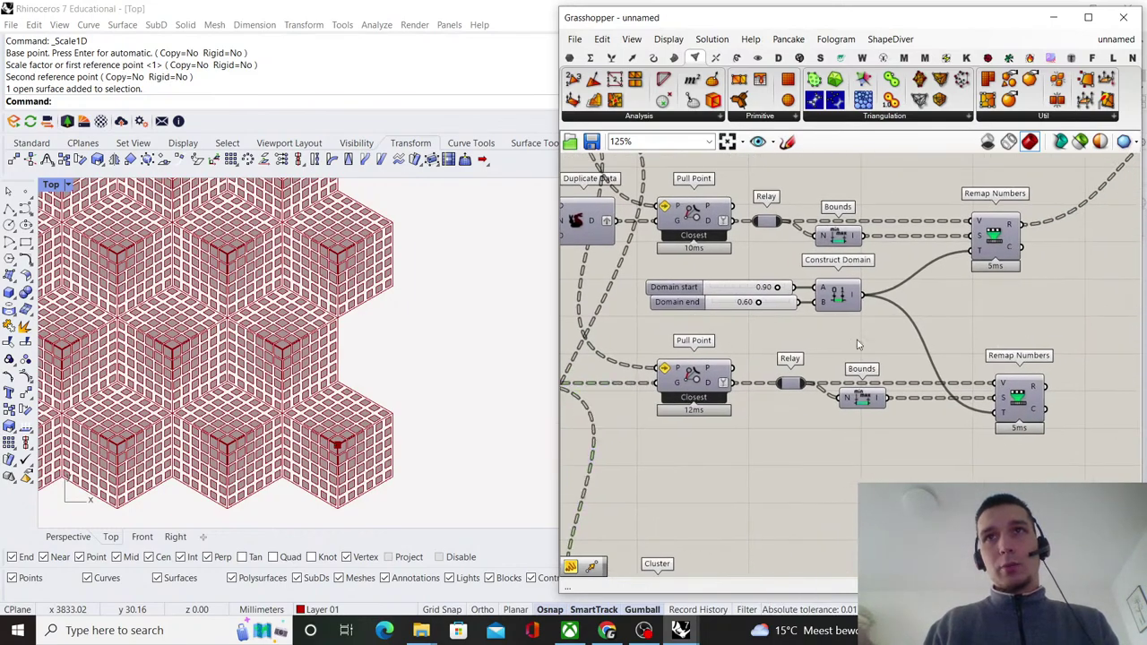
left_click_drag(842, 319, 749, 281)
left_click_drag(833, 293, 850, 491, "alt")
left_click(898, 463)
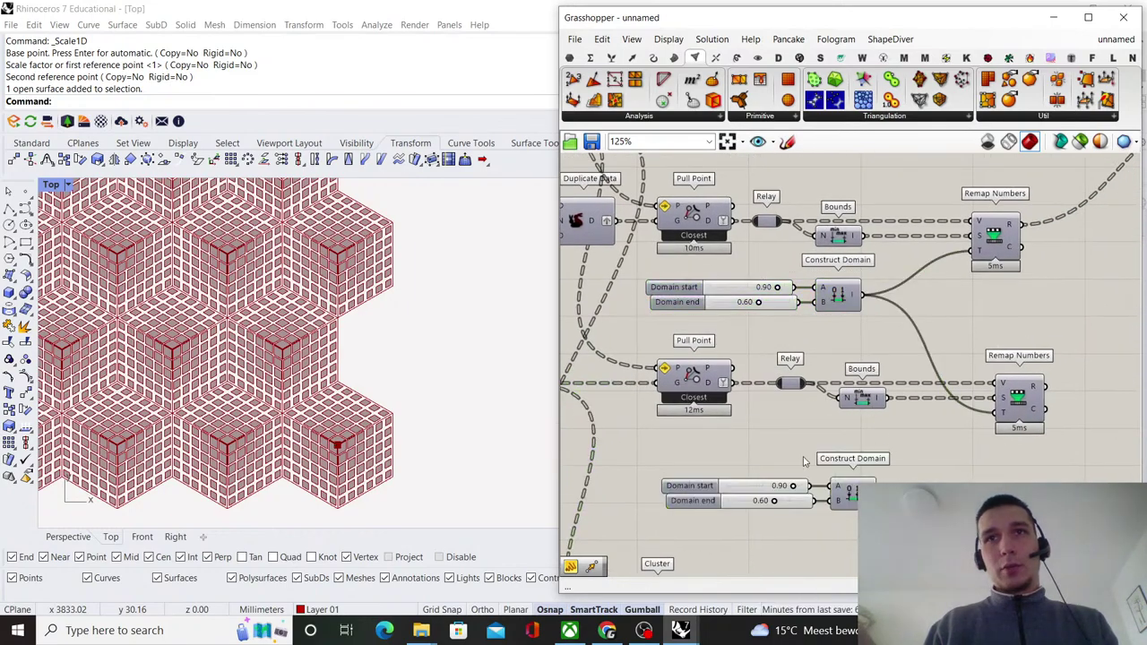
- Set the copied Domain start to 1.00 and make the copied Construct Domain the only target input of the lower Remap Numbers
right_click_drag(812, 519, 781, 472)
scroll(782, 472, "up", 1)
double_click(723, 438)
type("1")
left_click(756, 431)
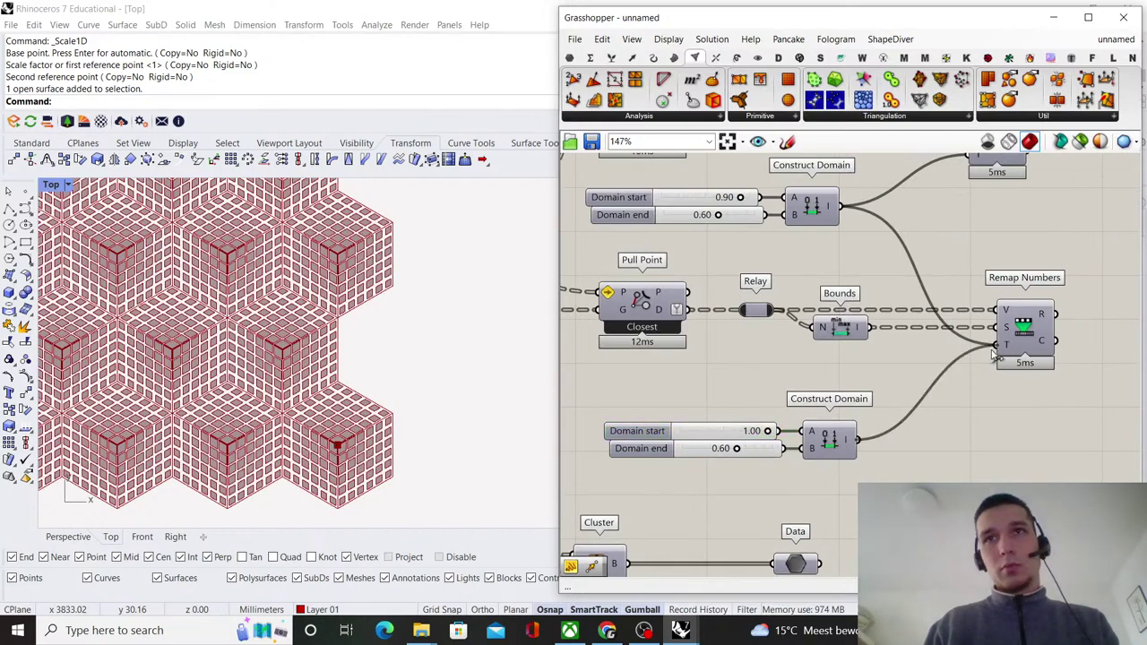
left_click_drag(993, 356, 997, 347)
- Add a Multiplication of both Remap Numbers results and connect its output to Scale's factor input as the replacement source
scroll(941, 354, "down", 3)
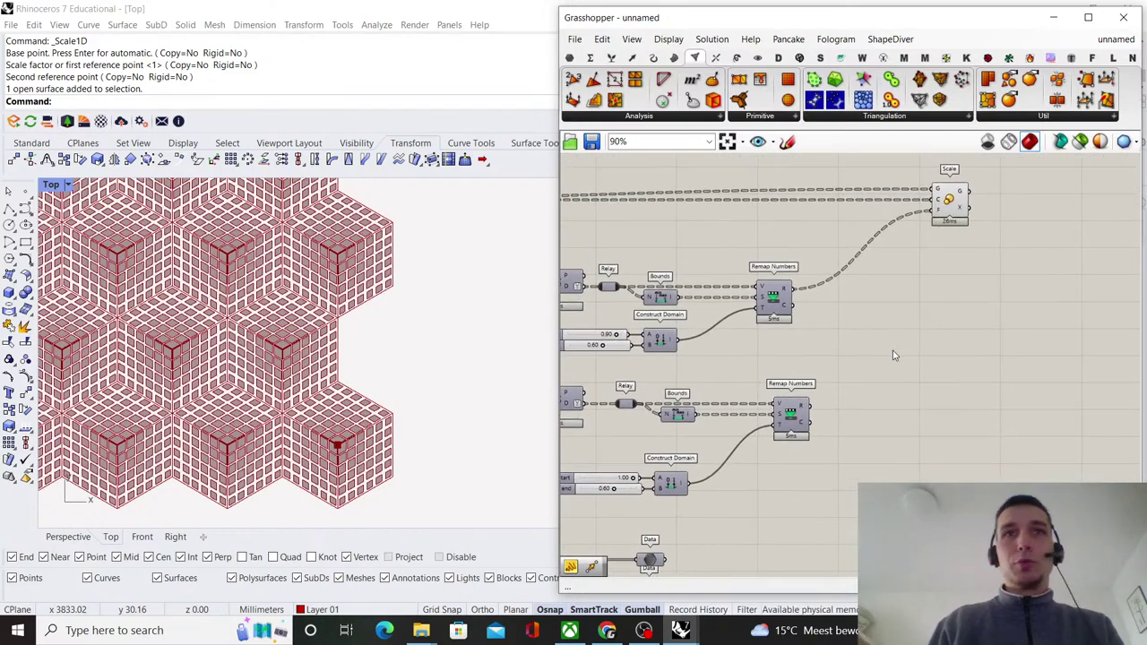
double_click(893, 352)
type("multi")
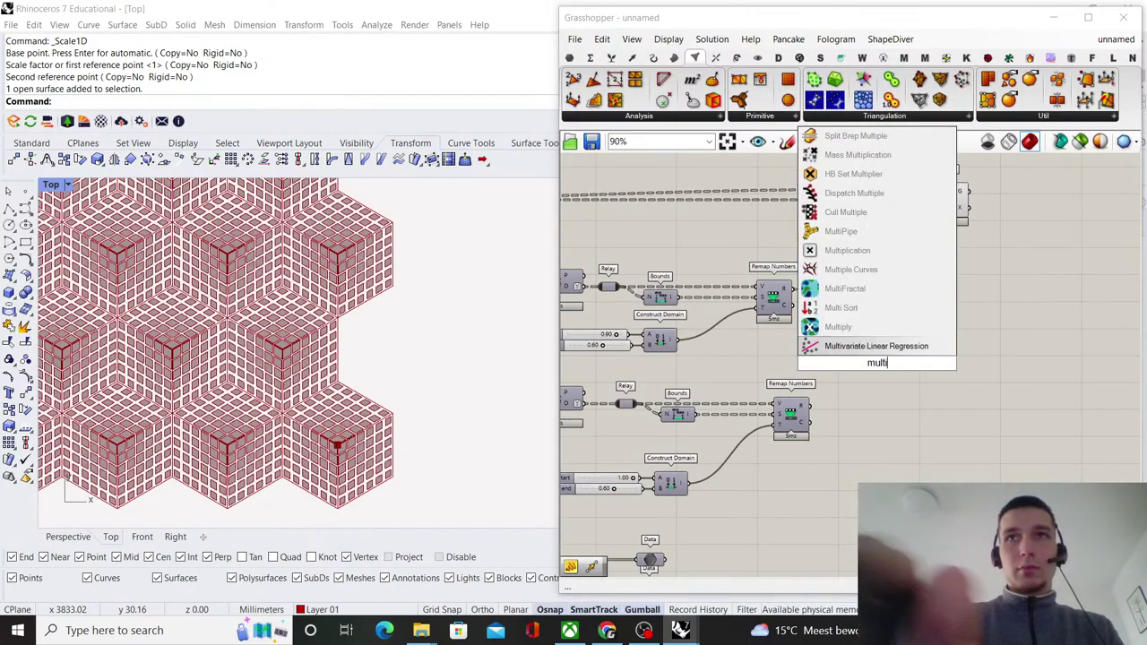
left_click(847, 250)
scroll(858, 329, "up", 2)
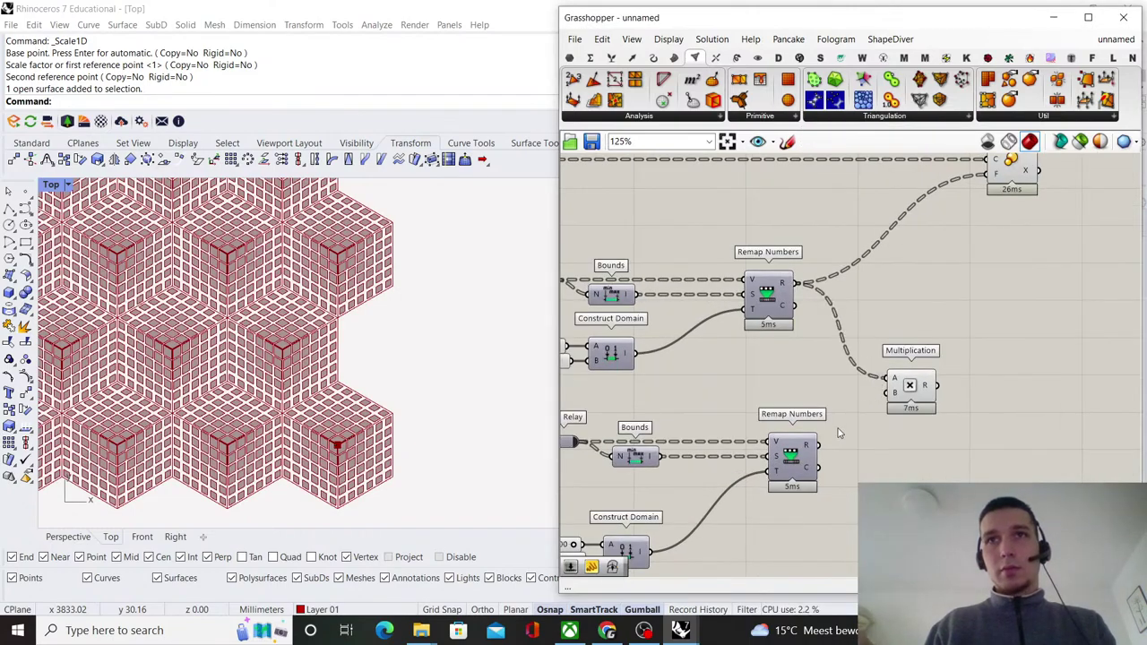
left_click_drag(880, 411, 889, 391)
left_click_drag(909, 378, 910, 277)
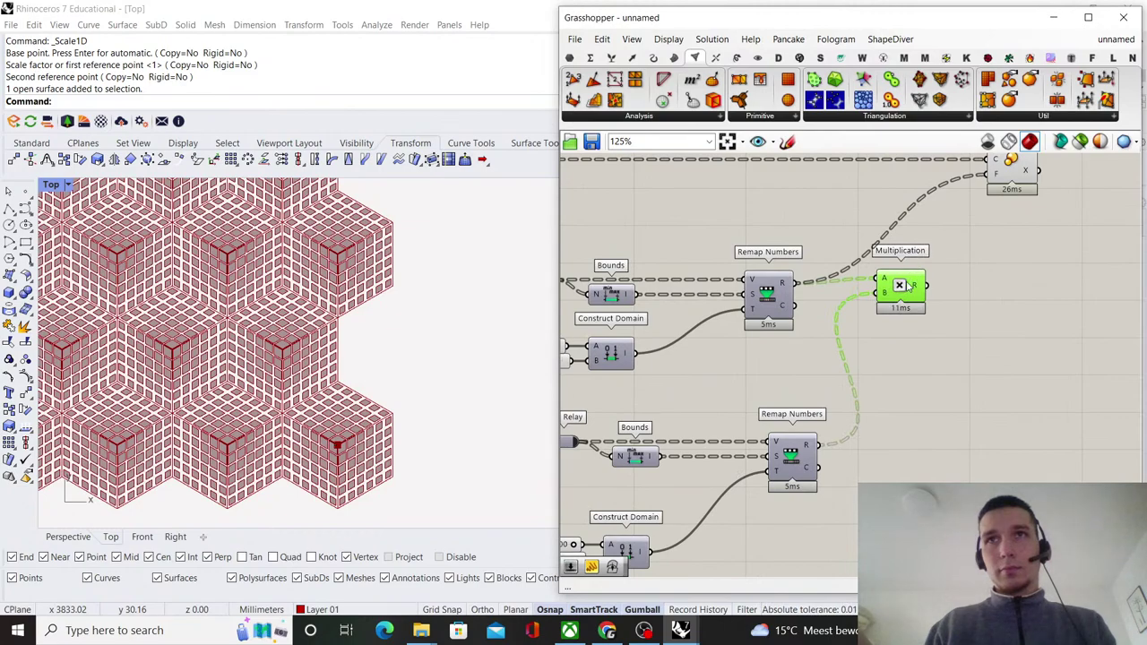
right_click_drag(908, 288, 829, 400)
left_click_drag(892, 280, 889, 279)
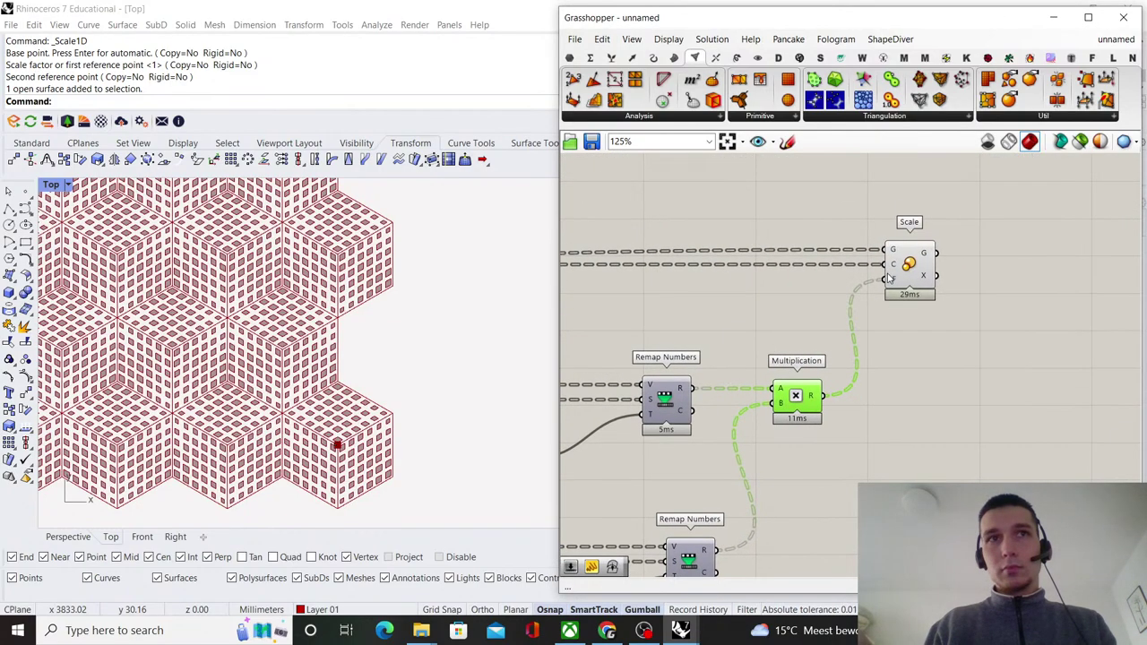
- Swap the slider wires into the lower Construct Domain so the domain starts at 0.60 and ends at 1.00
left_click(907, 355)
scroll(806, 385, "down", 2)
right_click_drag(645, 439, 806, 318)
scroll(736, 448, "up", 6)
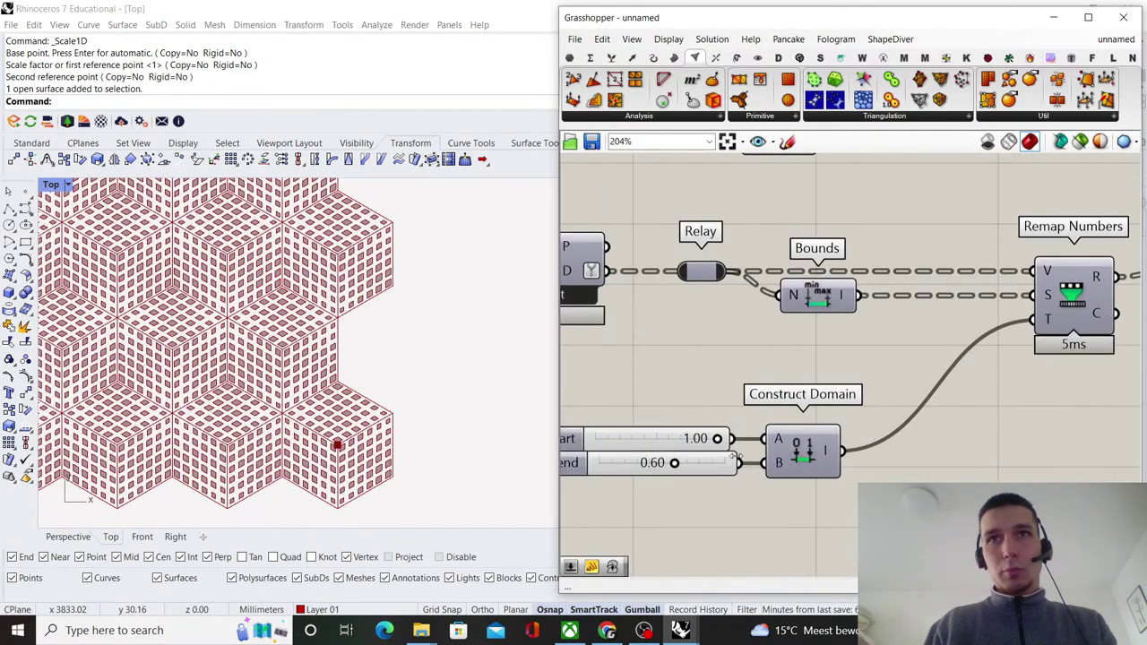
left_click_drag(771, 466, 770, 465)
left_click_drag(740, 463, 769, 440)
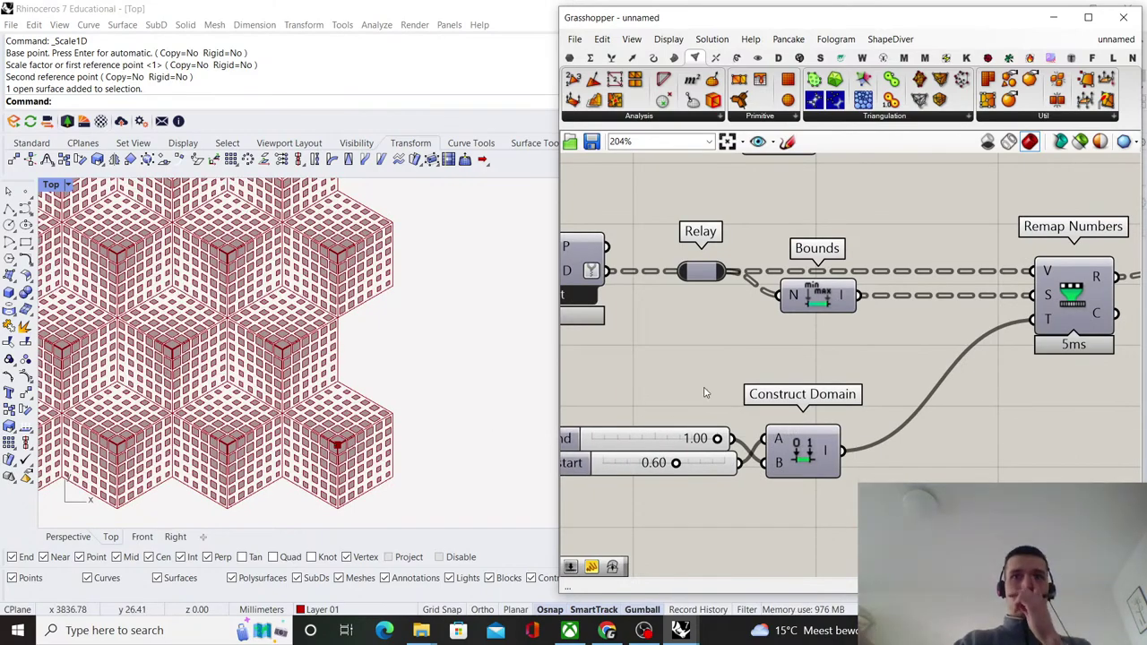
- Rearrange the lower domain sliders so Domain start sits directly above Domain end without crossing wires
right_click_drag(705, 392, 811, 308)
scroll(792, 358, "up", 2)
left_click_drag(810, 391, 796, 299)
left_click_drag(770, 356, 771, 391)
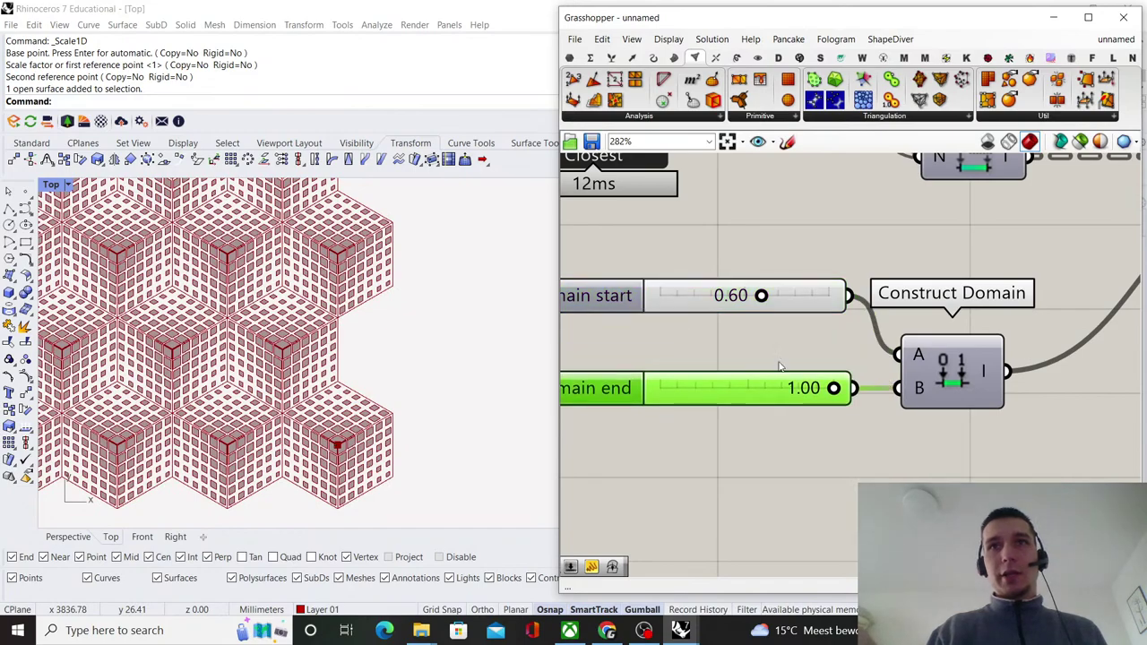
left_click(781, 352)
left_click_drag(806, 299, 807, 358)
left_click(831, 292)
- Align the lower Remap Numbers component beneath the upper one
scroll(836, 289, "down", 6)
right_click_drag(1034, 172, 880, 332)
left_click_drag(880, 358, 860, 359)
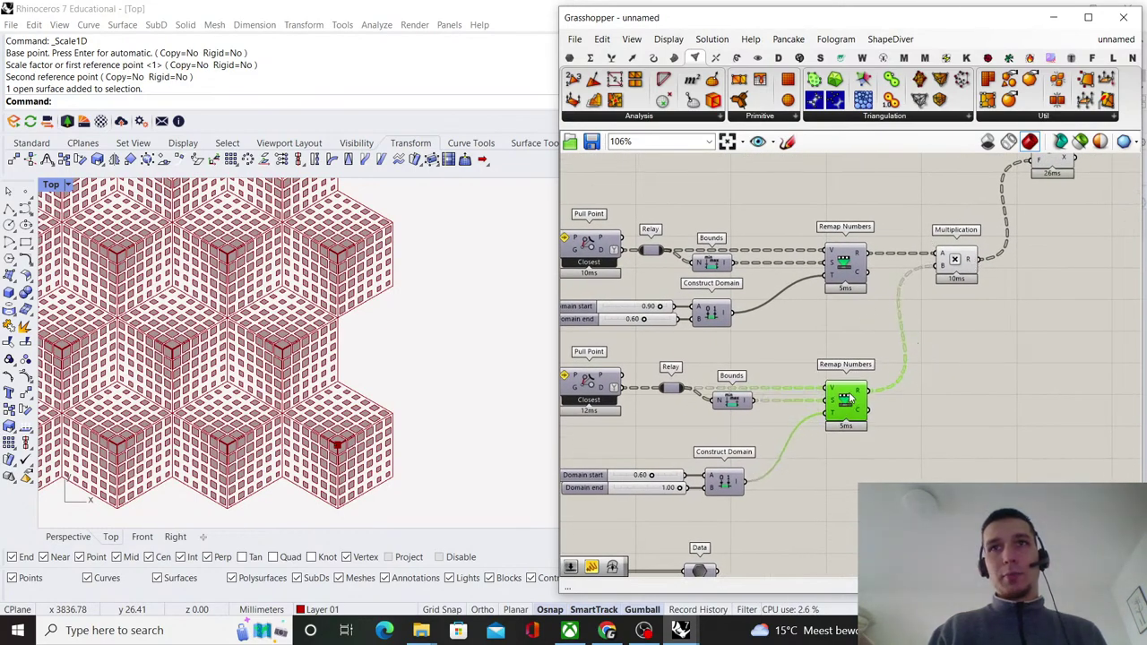
left_click(843, 359)
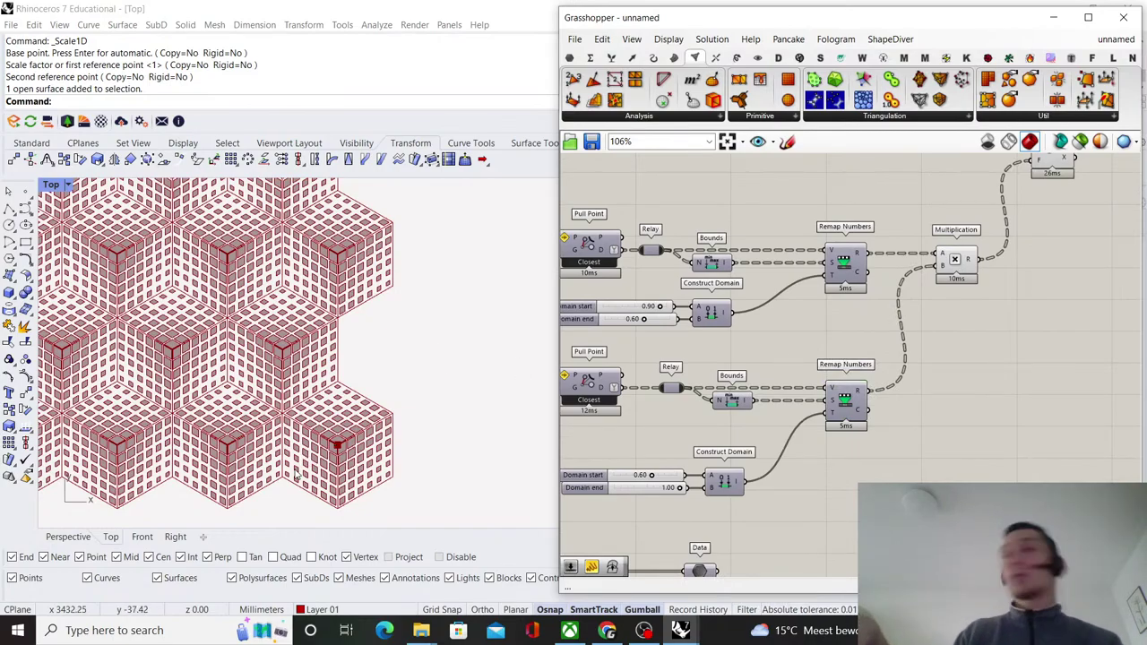
- Turn off the preview of the components that generate the hexagon grid and its edges, ahead of the face scaling
scroll(444, 422, "up", 4)
scroll(472, 427, "down", 3)
scroll(542, 381, "up", 3)
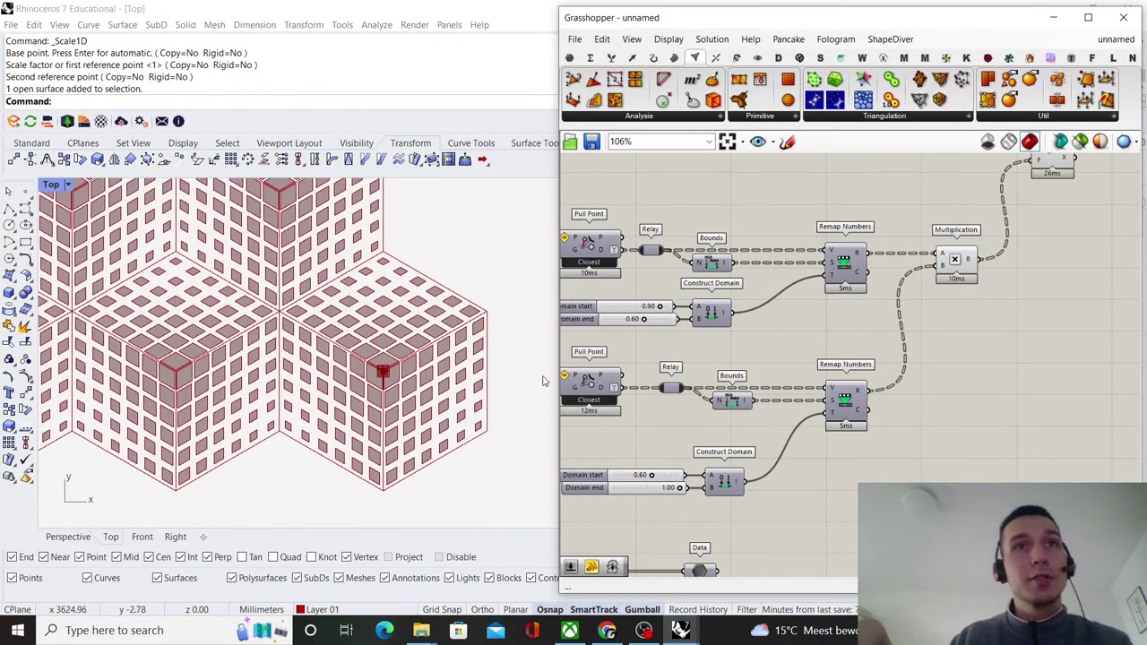
scroll(727, 371, "down", 3)
scroll(390, 408, "down", 7)
right_click_drag(394, 404, 458, 454)
scroll(788, 387, "down", 5)
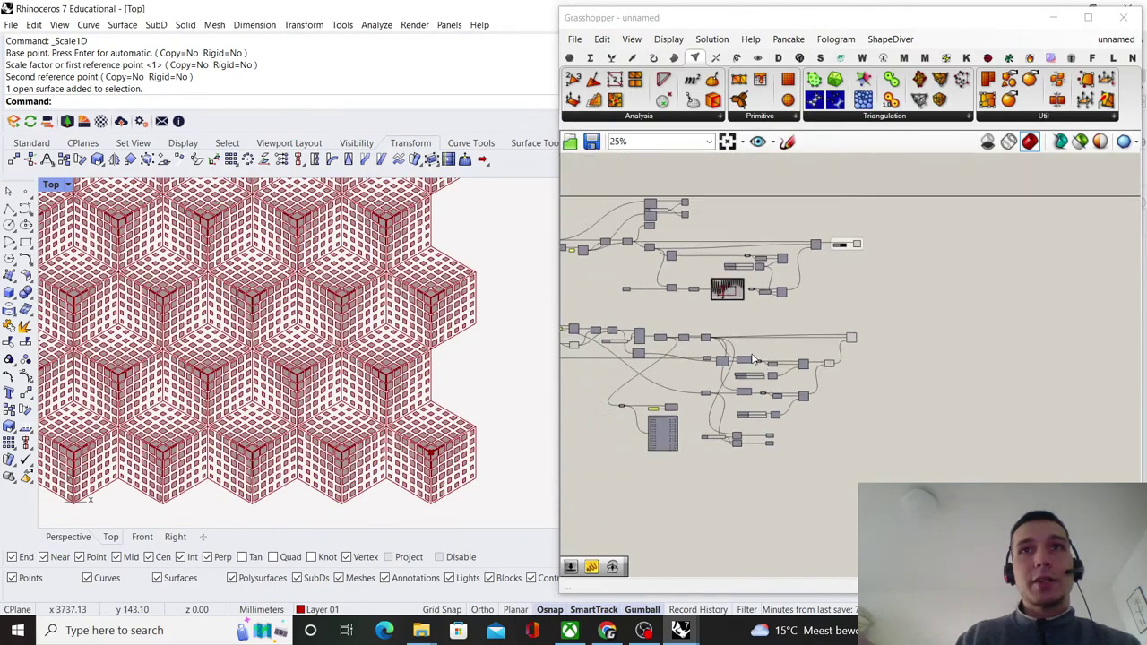
scroll(753, 358, "up", 3)
left_click_drag(914, 404, 611, 327)
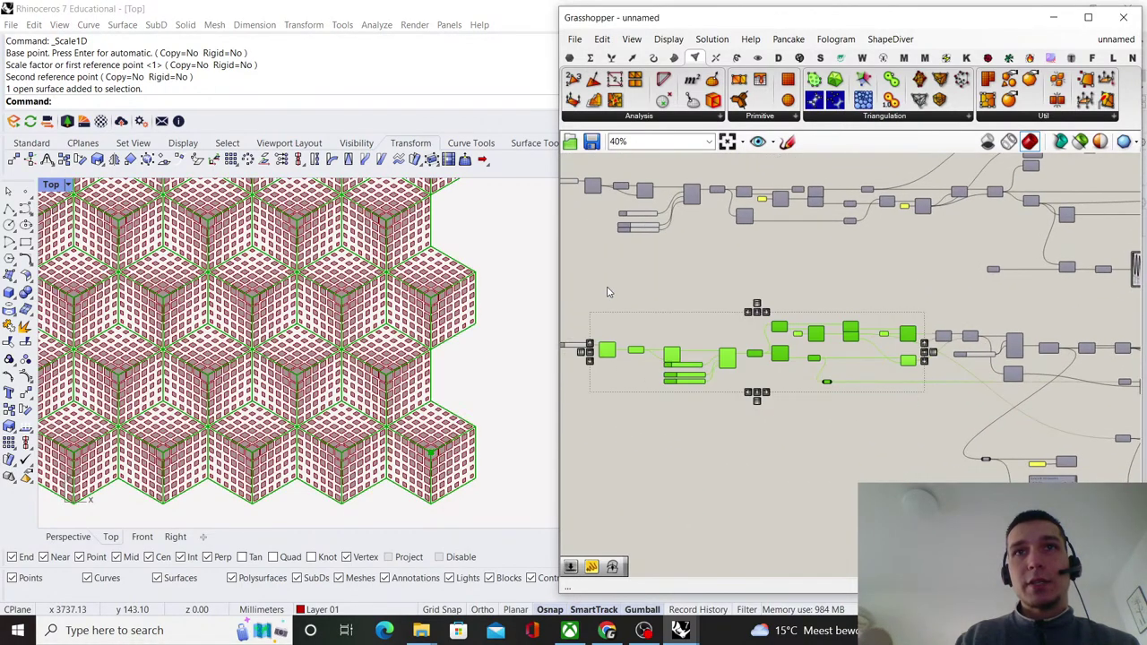
right_click(629, 306)
left_click(681, 321)
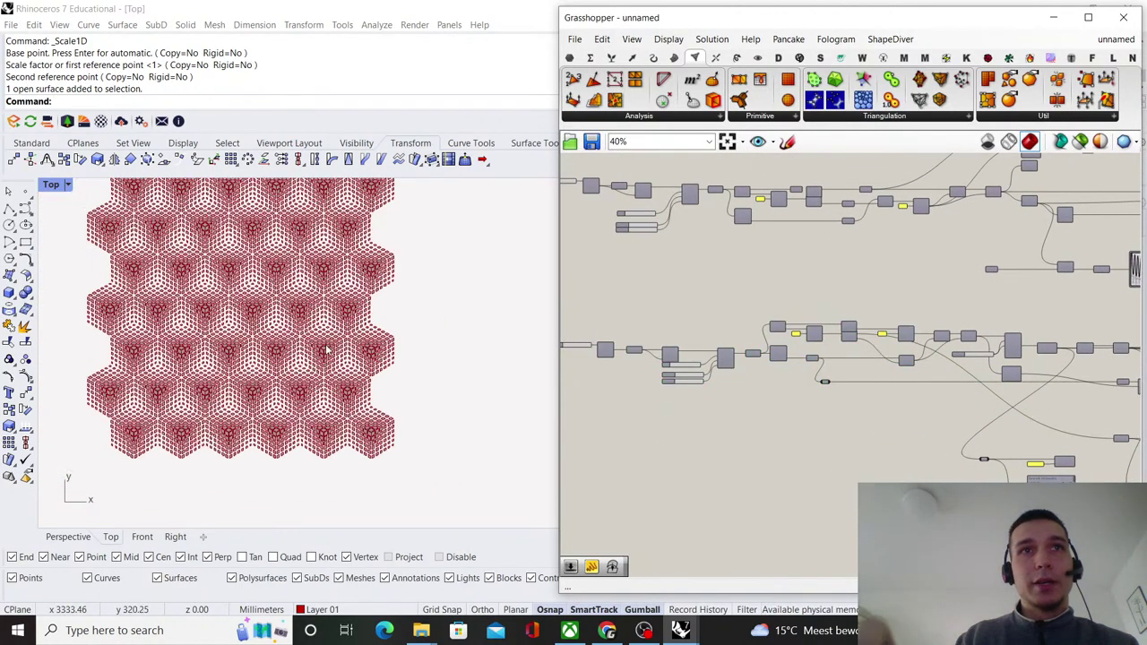
- Examine the scaled face pattern without the hexagon edges, comparing it with the black pattern above
right_click_drag(316, 336, 358, 412)
scroll(297, 412, "up", 10)
scroll(297, 412, "down", 10)
right_click_drag(333, 316, 342, 406)
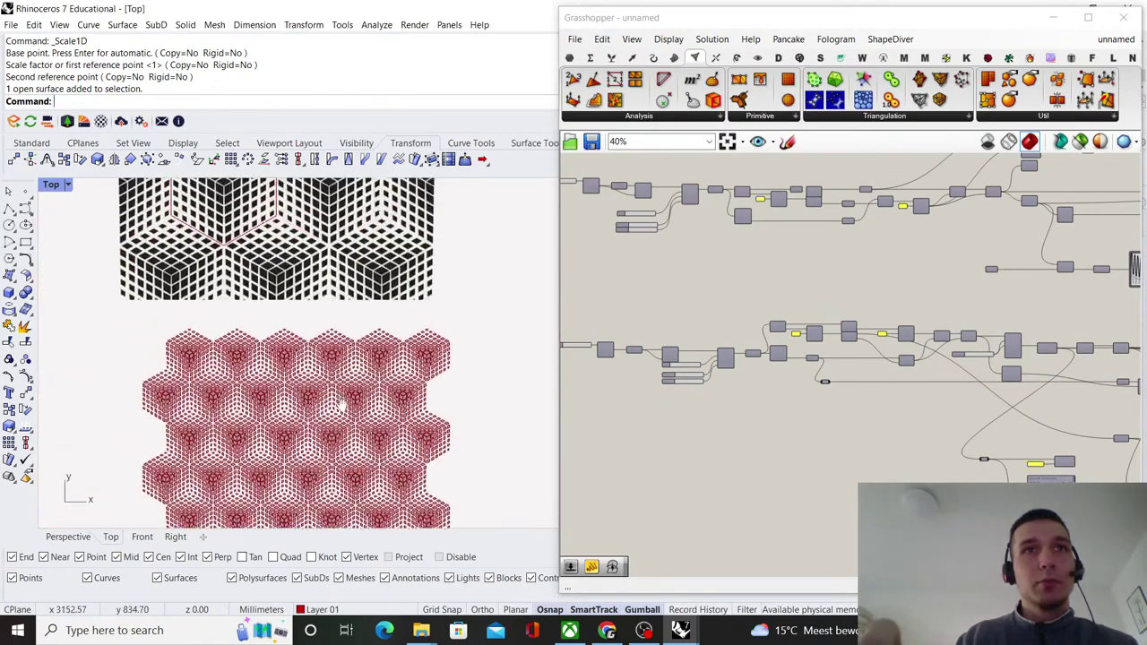
scroll(331, 354, "down", 4)
scroll(289, 394, "up", 5)
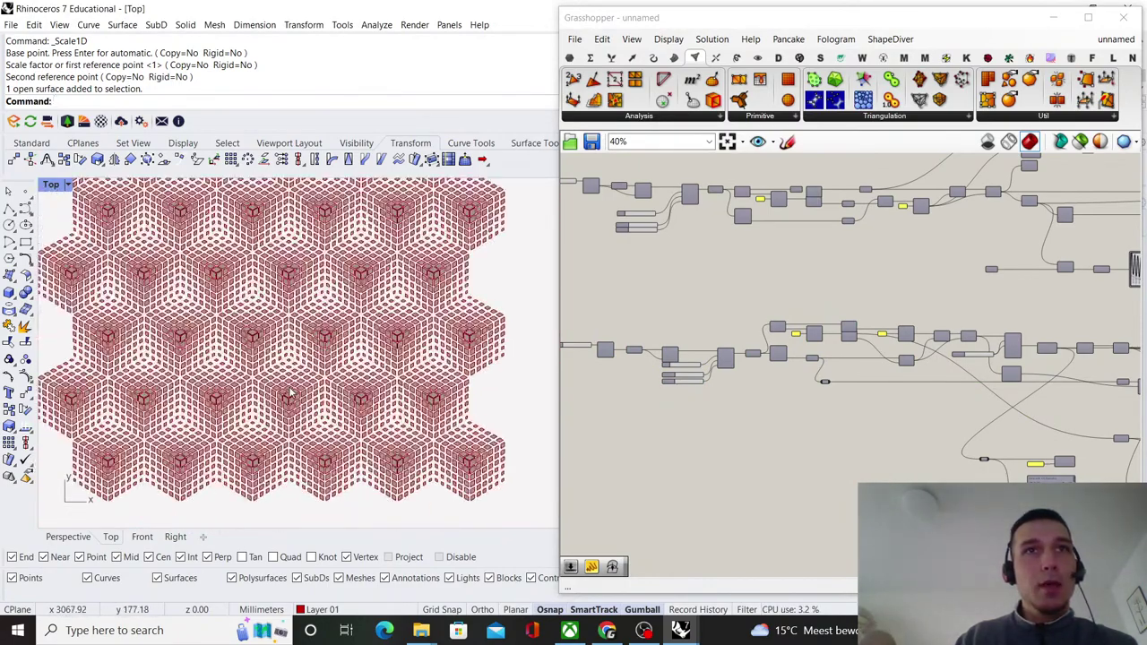
scroll(287, 403, "up", 2)
- Set the lower Construct Domain's start slider to 0.40
left_click(999, 384)
scroll(668, 380, "up", 10)
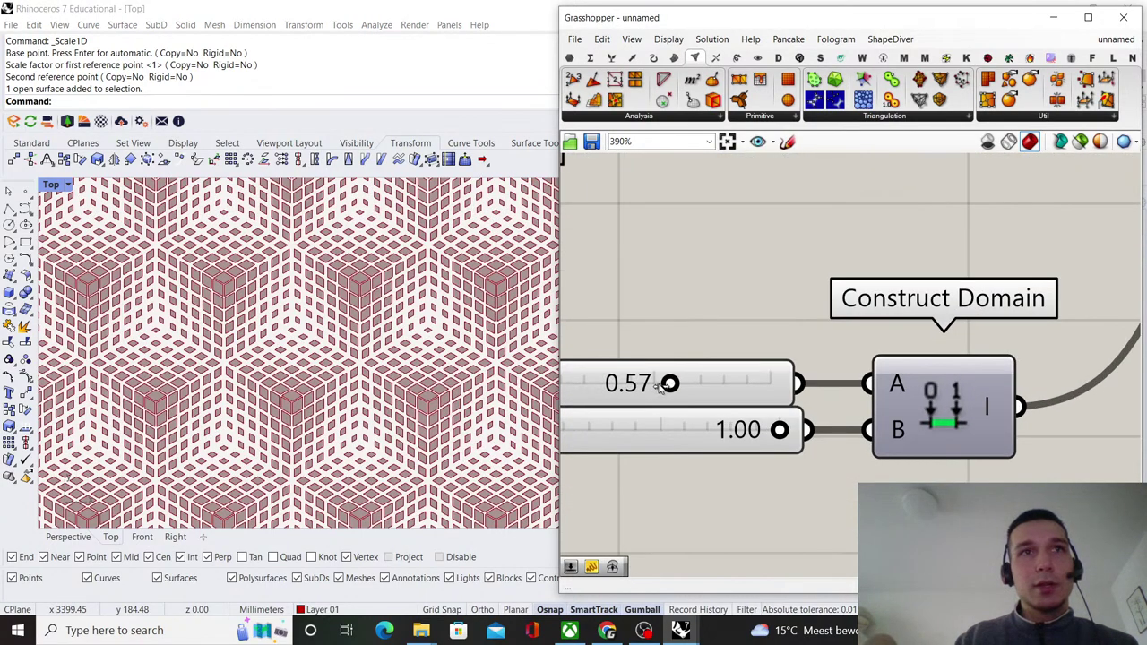
left_click_drag(660, 385, 646, 386)
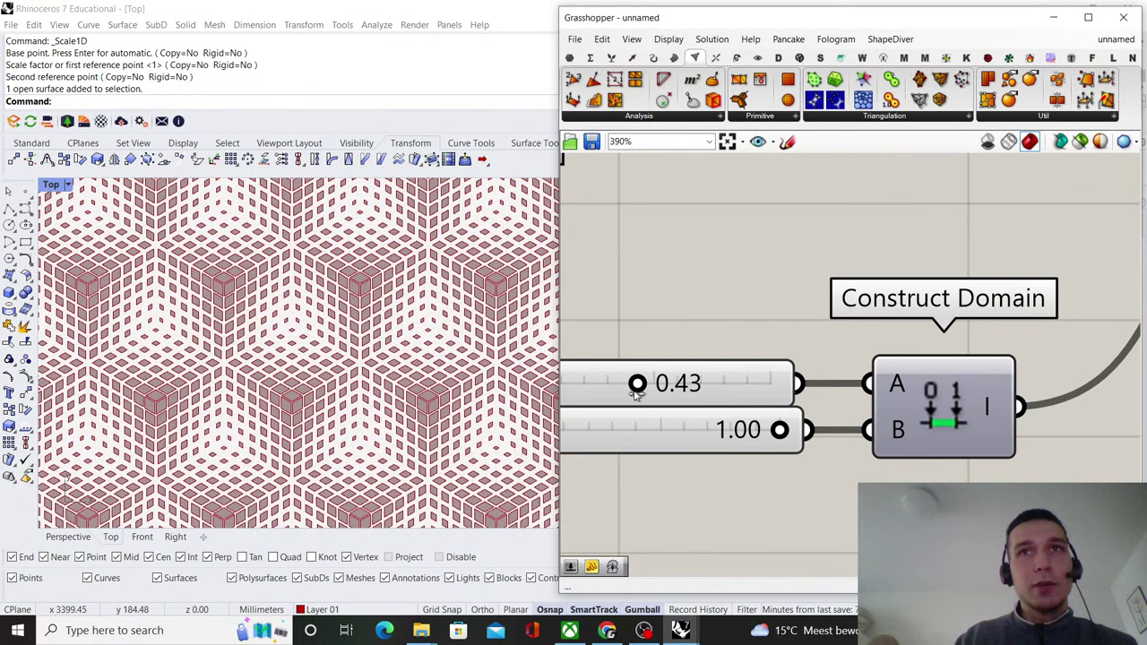
- Examine the updated pattern overall and up close, then the end of the component chain around Multiplication and Scale
scroll(295, 399, "down", 8)
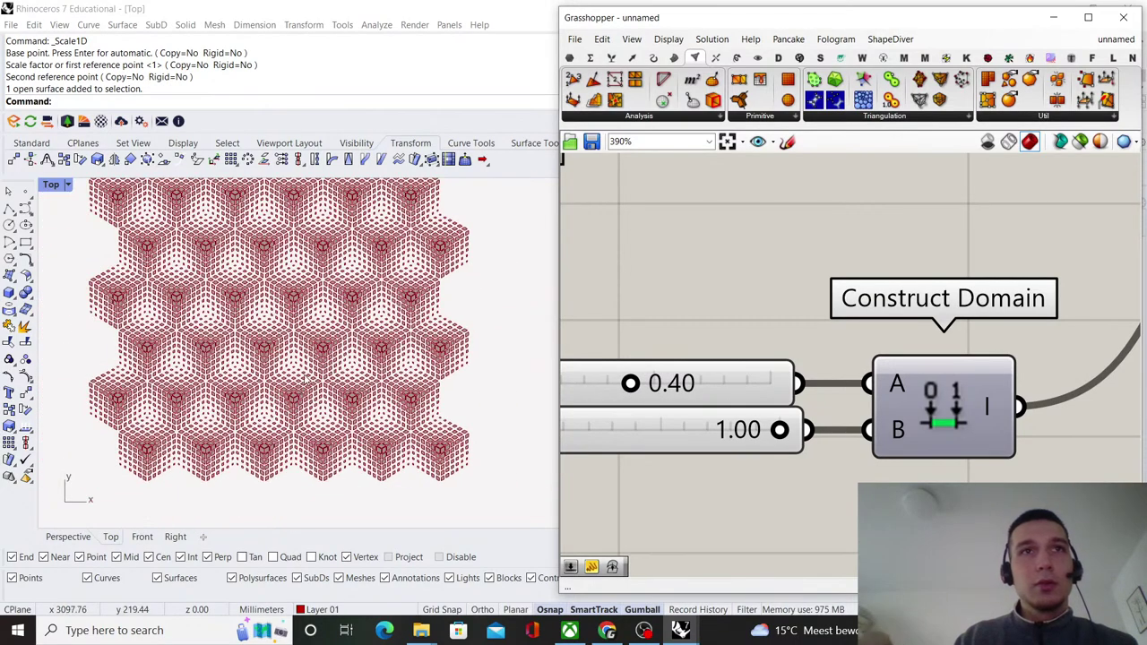
right_click_drag(341, 294, 323, 360)
scroll(315, 361, "up", 3)
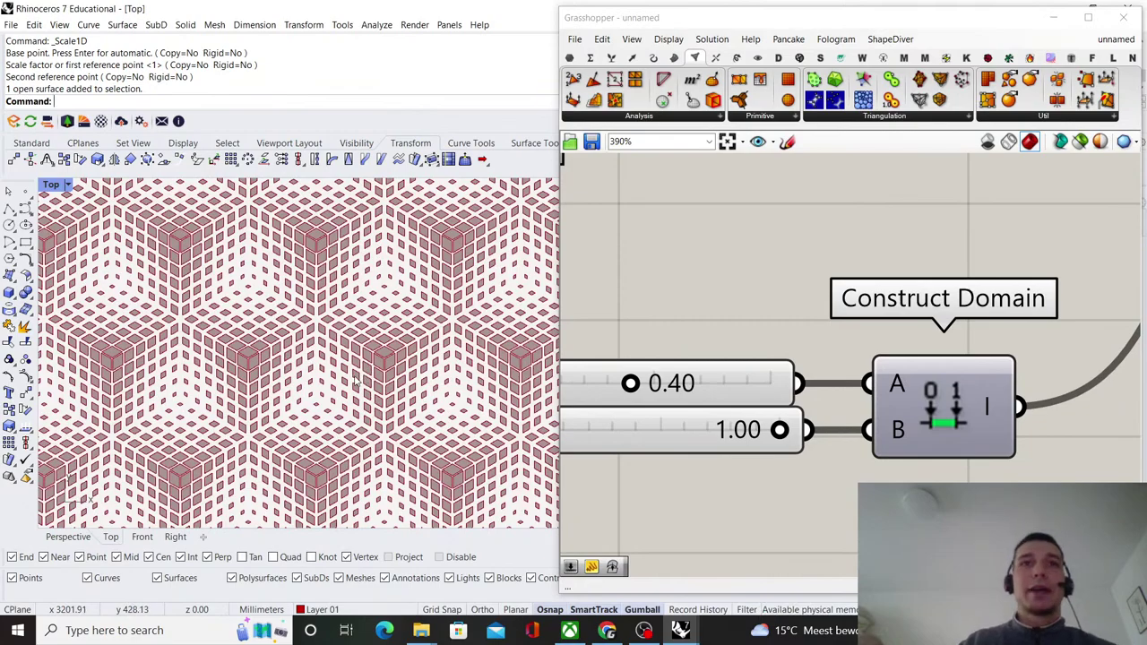
scroll(356, 380, "down", 8)
scroll(825, 325, "down", 9)
right_click_drag(994, 220, 803, 383)
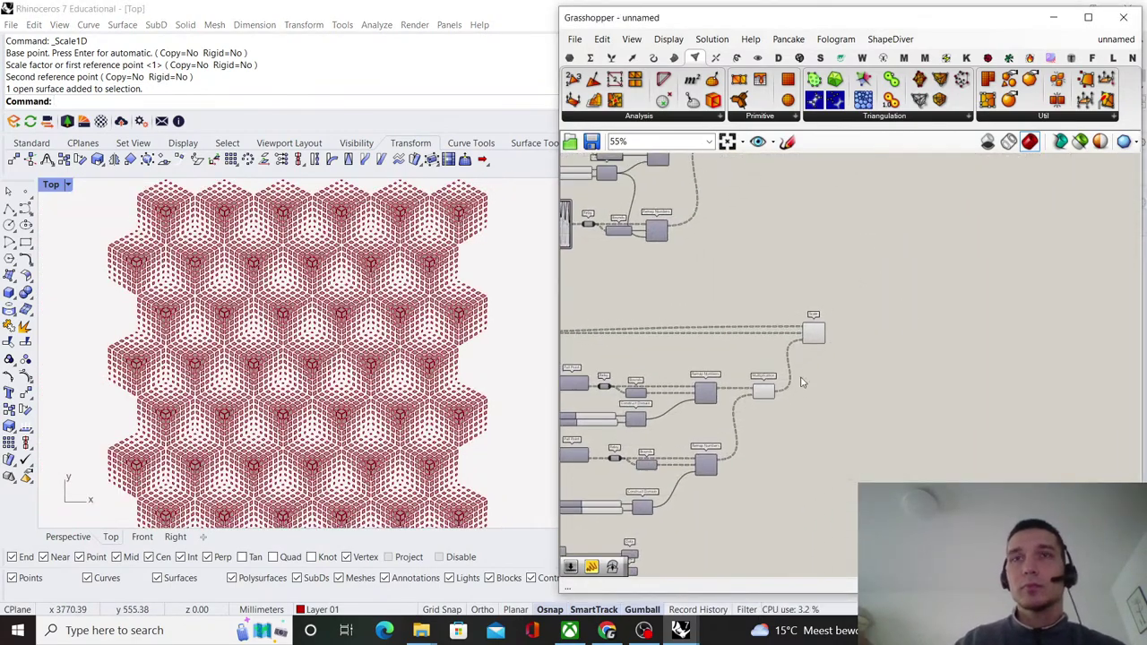
- Turn off the preview of the Multiplication component that feeds the lower Scale component
scroll(782, 390, "up", 2)
left_click_drag(791, 448, 727, 345)
right_click(726, 345)
left_click(748, 367)
left_click(911, 346)
scroll(896, 300, "up", 2)
right_click_drag(896, 298, 836, 327)
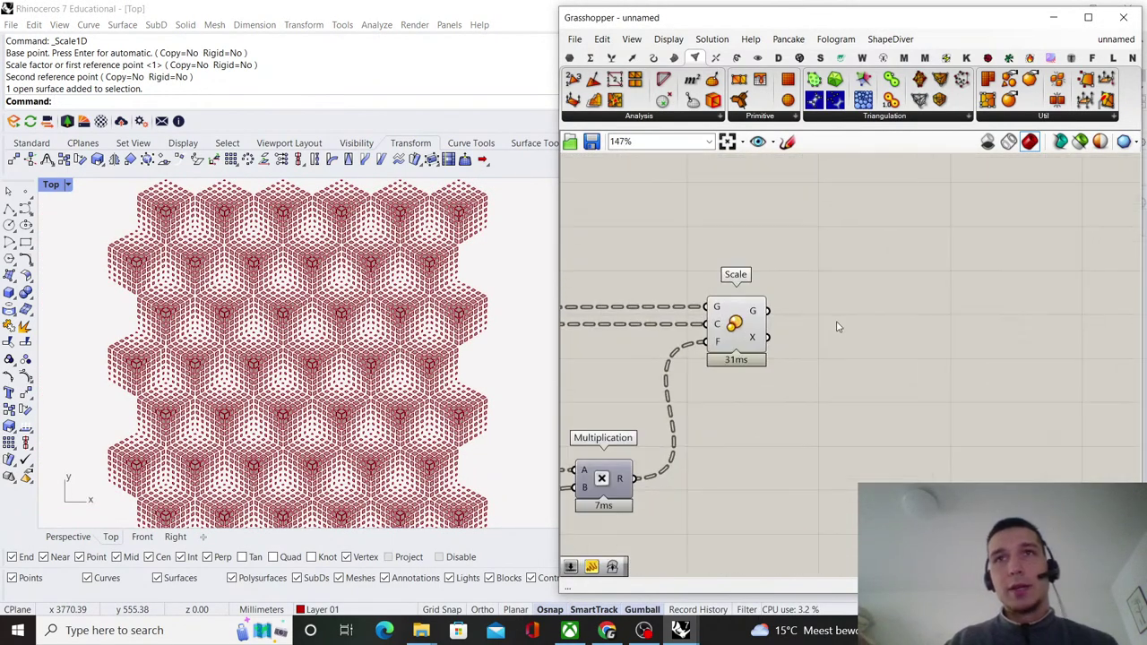
- Move the upper Colour Swatch and Custom Preview group farther away from its Scale component
scroll(837, 327, "down", 5)
scroll(842, 224, "down", 1)
right_click_drag(840, 198, 794, 309)
scroll(787, 279, "up", 4)
left_click_drag(790, 284, 942, 284)
left_click(999, 285)
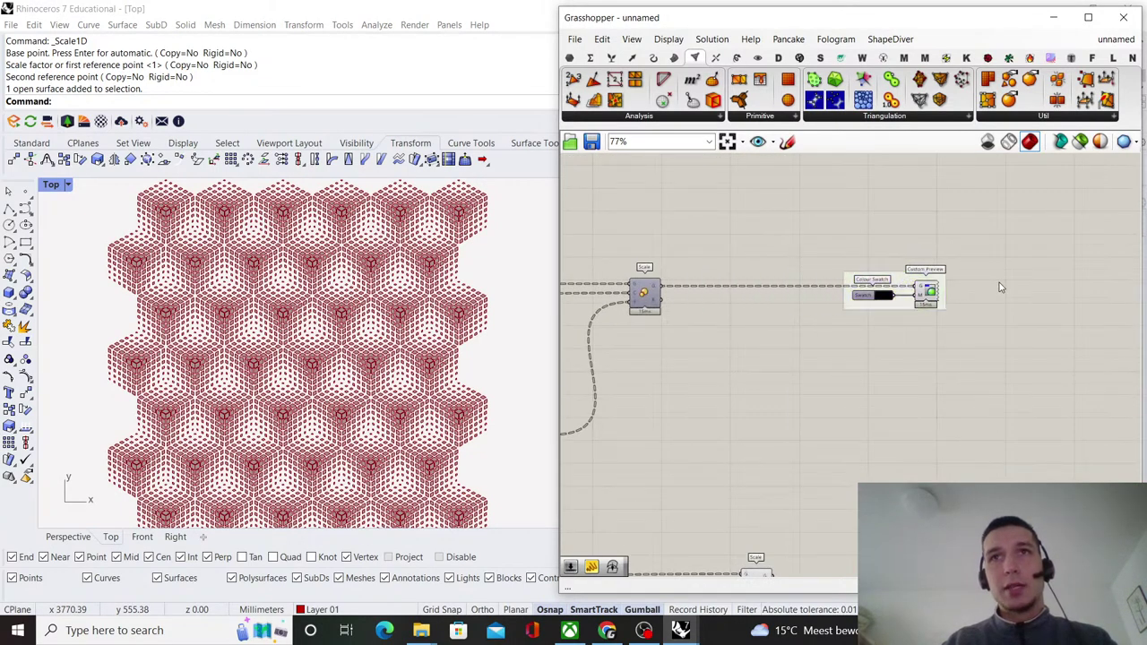
- Duplicate the black Colour Swatch and Custom Preview beside the lower Scale component and feed its scaled geometry into the copy
right_click_drag(999, 283, 862, 220)
left_click_drag(669, 185, 858, 299)
left_click_drag(791, 232, 791, 508, "alt")
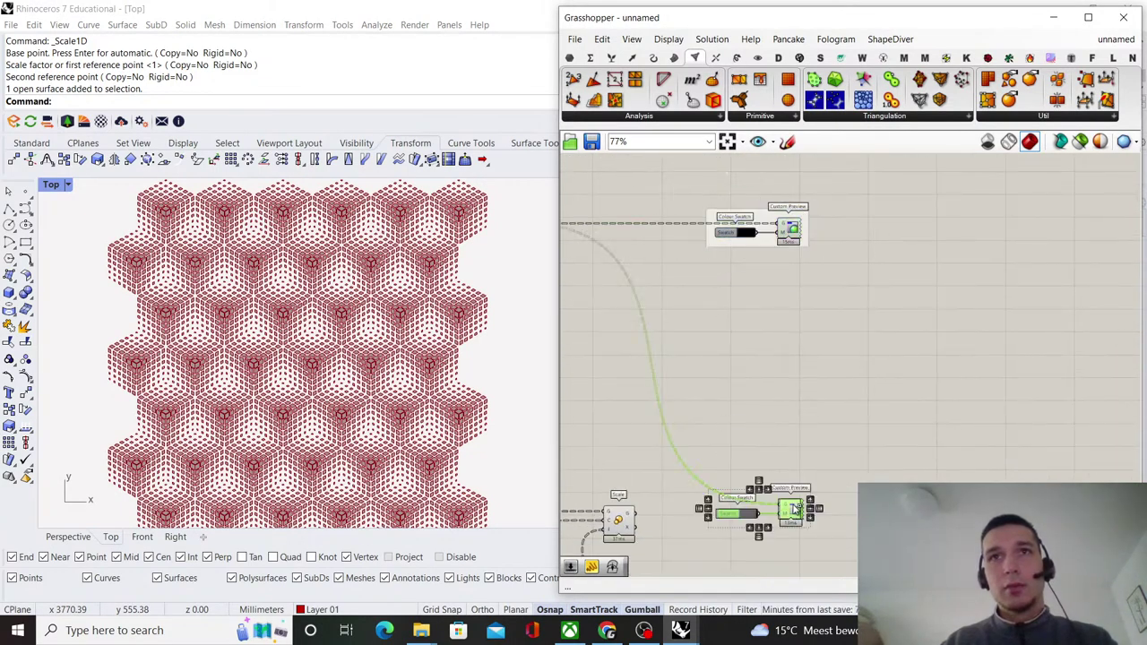
left_click(790, 431)
right_click_drag(790, 431, 819, 313)
scroll(696, 385, "up", 2)
left_click_drag(885, 386, 904, 414)
left_click_drag(819, 403, 821, 418)
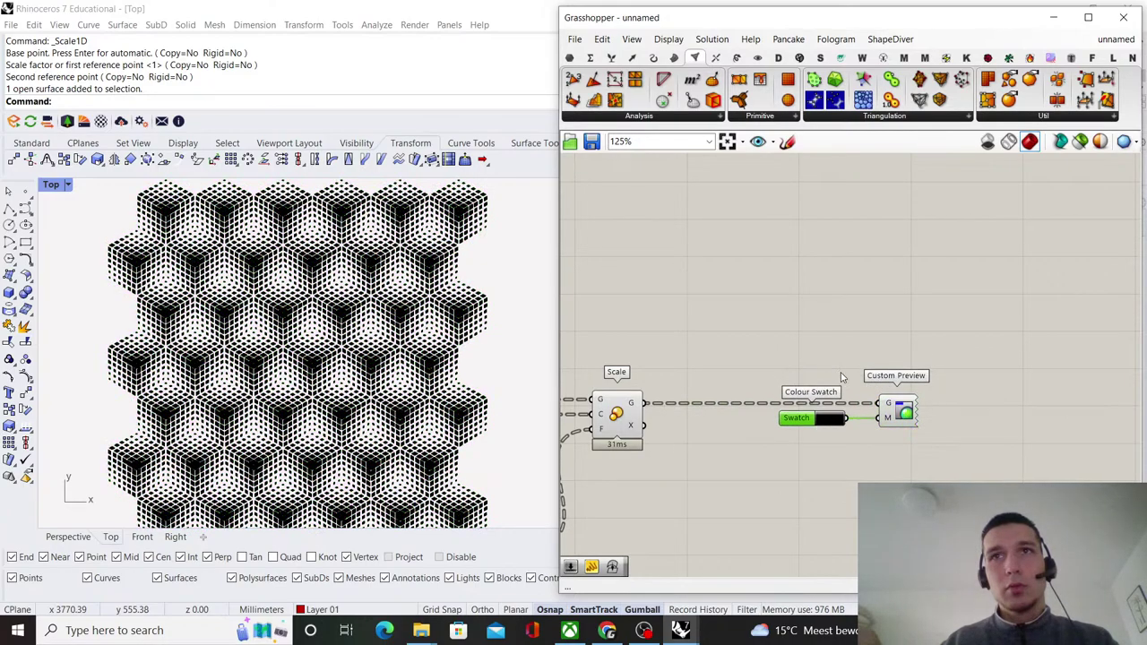
- Set the lower Colour Swatch to a dark grey for the cube pattern's Custom Preview
scroll(395, 411, "down", 11)
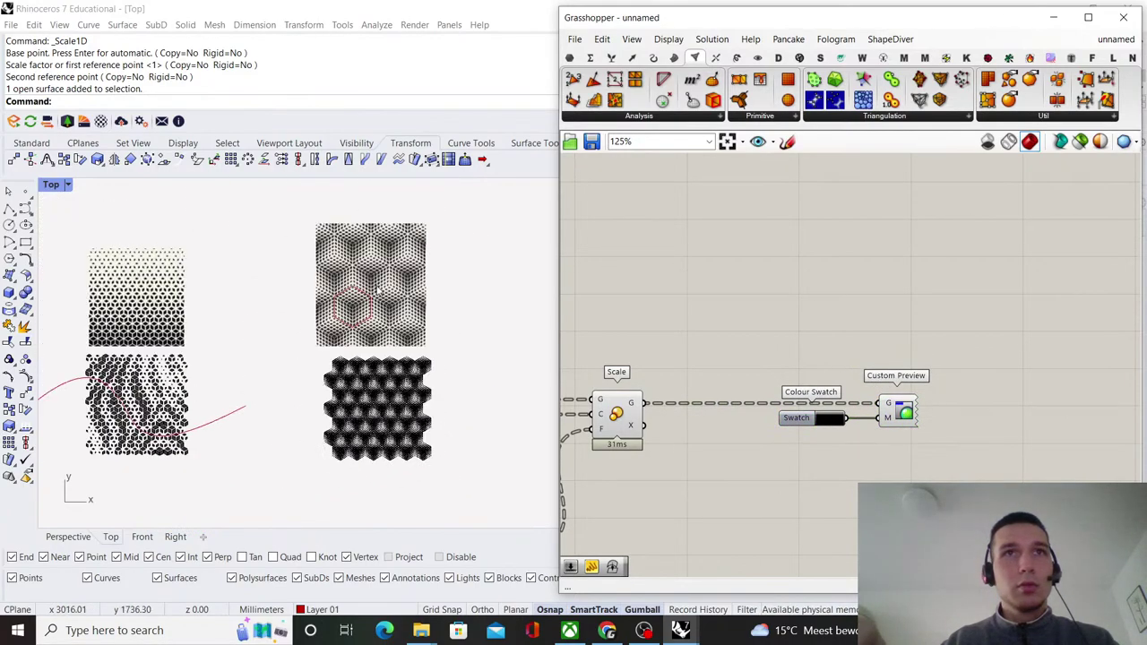
scroll(385, 289, "up", 9)
scroll(383, 325, "up", 2)
scroll(402, 355, "down", 4)
right_click_drag(446, 507, 389, 366)
scroll(390, 367, "up", 8)
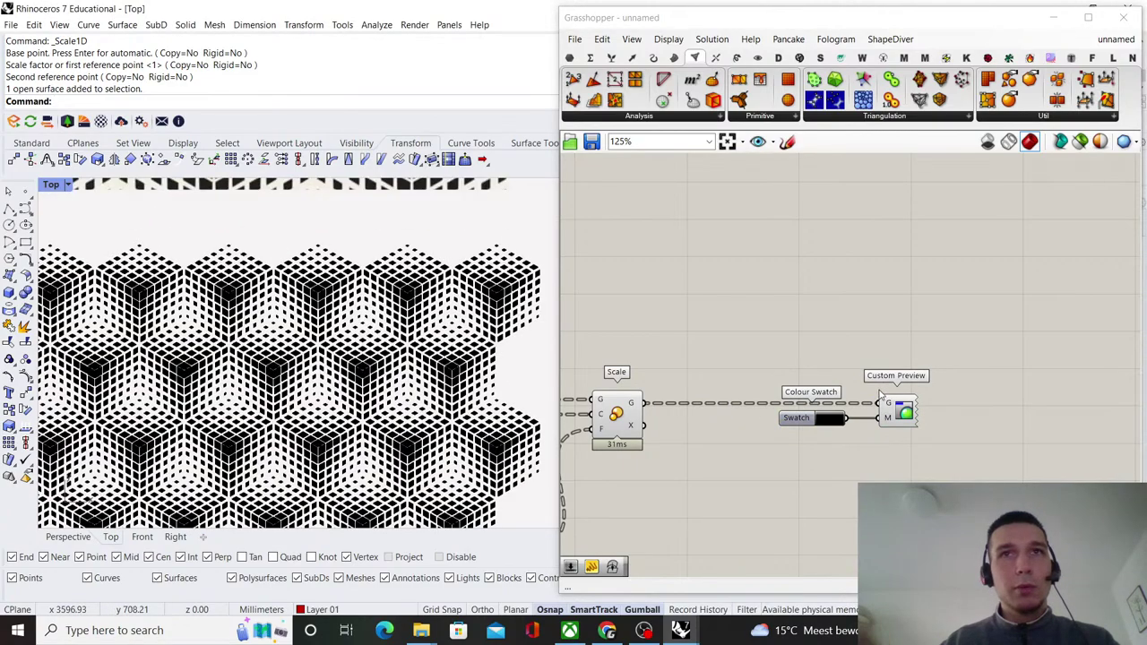
scroll(873, 393, "up", 2)
left_click(817, 429)
left_click(817, 429)
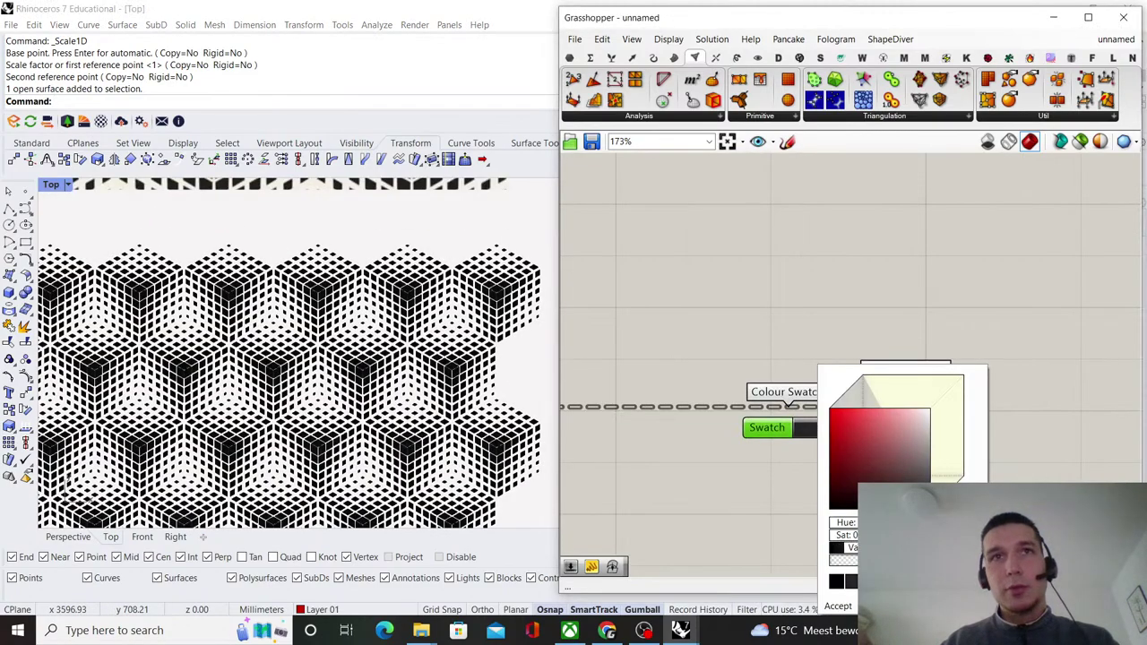
left_click(923, 326)
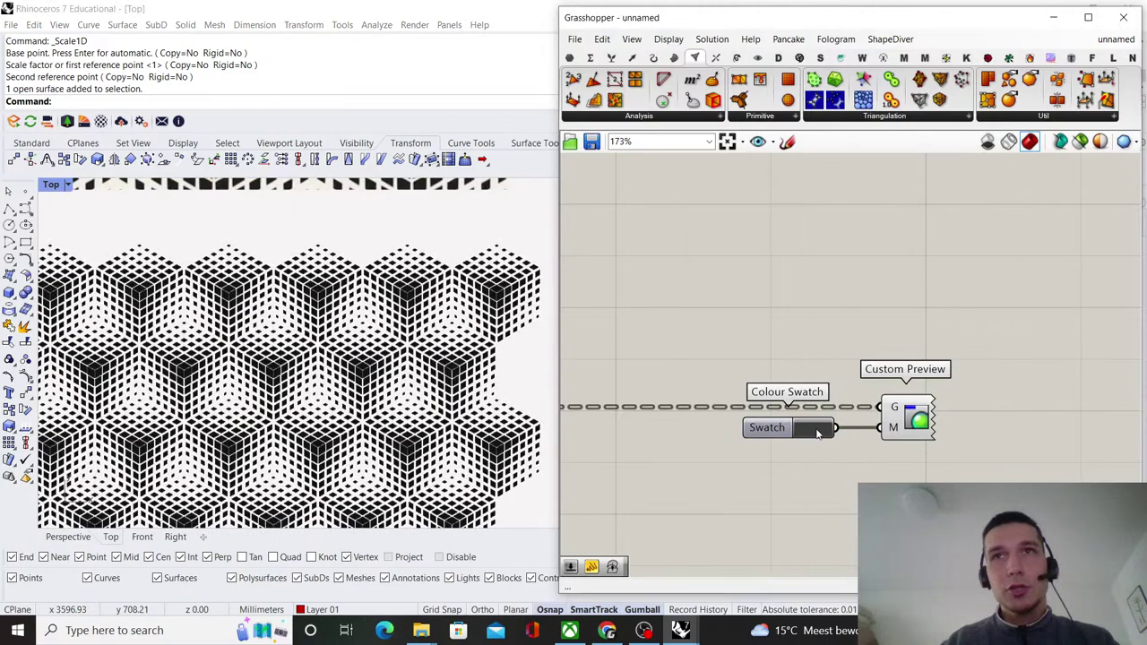
left_click(817, 431)
left_click(896, 330)
- Turn off the preview of the lower Scale component so only its Custom Preview is drawn
scroll(801, 333, "down", 3)
right_click_drag(801, 332, 933, 290)
left_click_drag(839, 372, 762, 266)
right_click(762, 266)
left_click(793, 289)
- Set the lower Construct Domain's start slider to 0.48
scroll(448, 367, "down", 5)
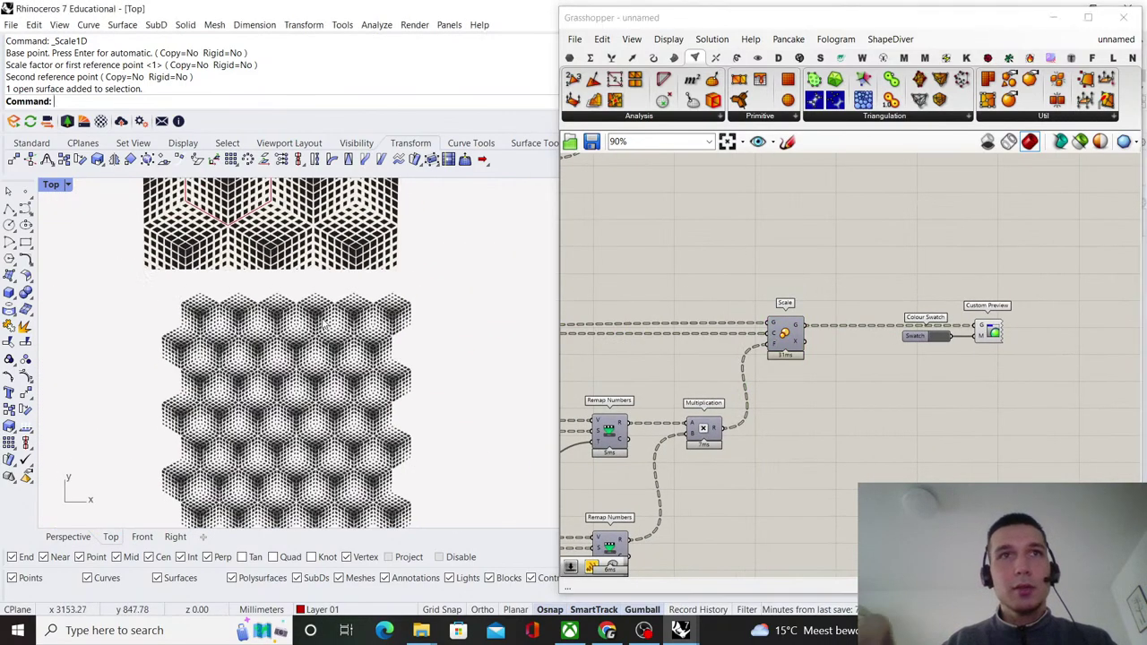
right_click_drag(346, 336, 355, 303)
scroll(332, 391, "up", 3)
scroll(331, 392, "up", 2)
scroll(806, 395, "down", 4)
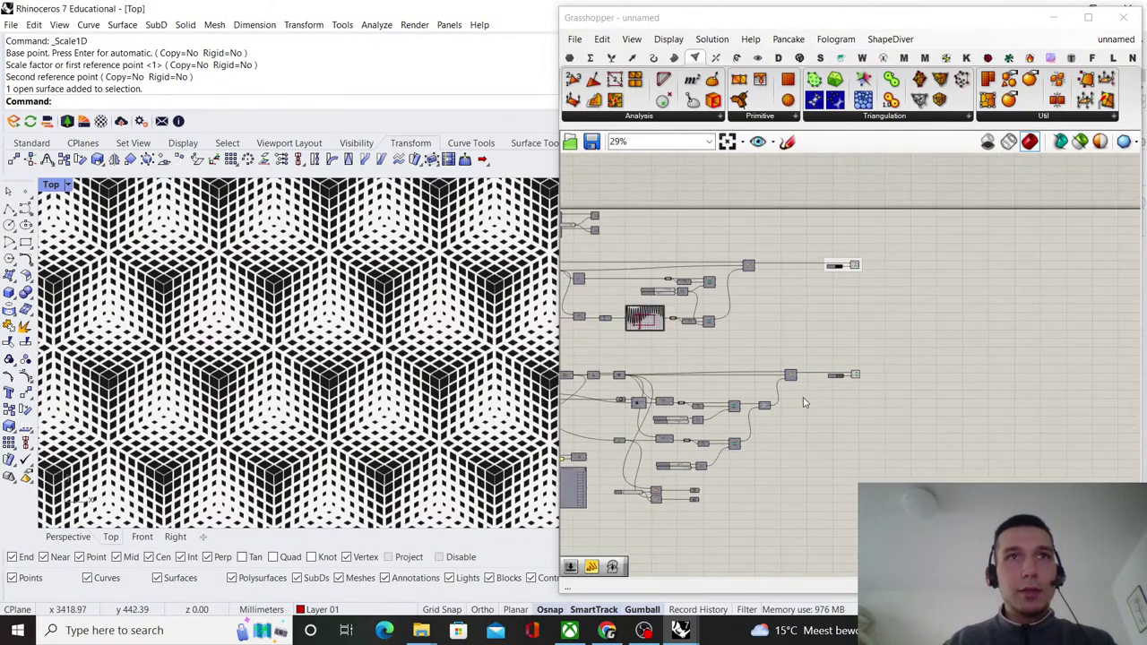
scroll(829, 365, "up", 2)
scroll(829, 366, "up", 8)
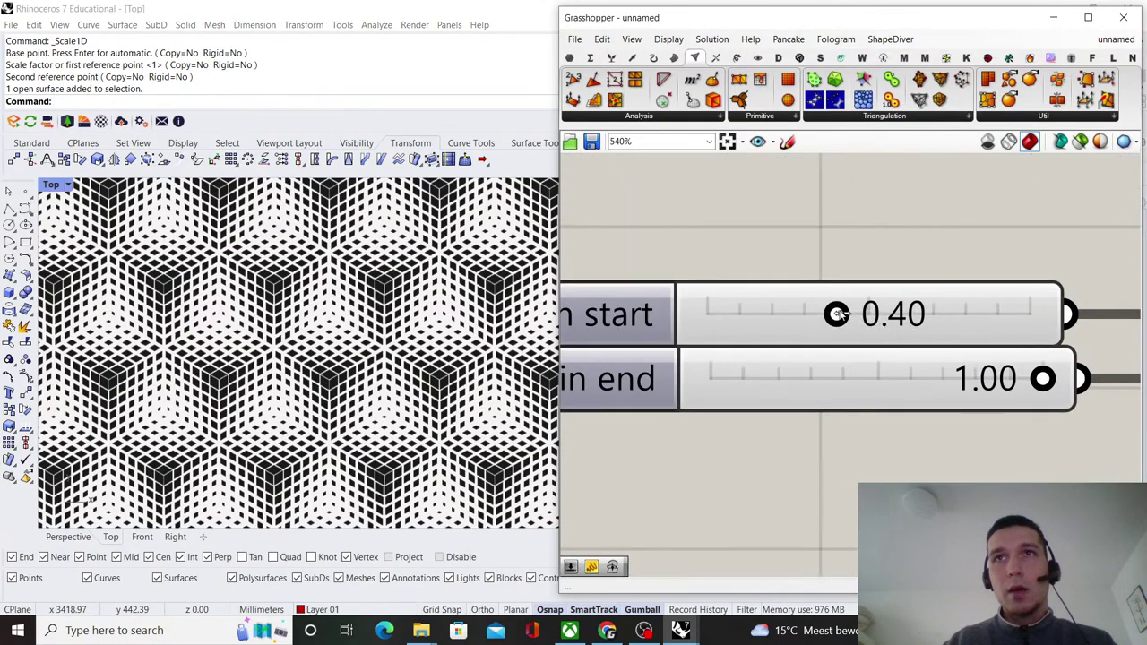
double_click(908, 311)
left_click_drag(908, 311, 862, 314)
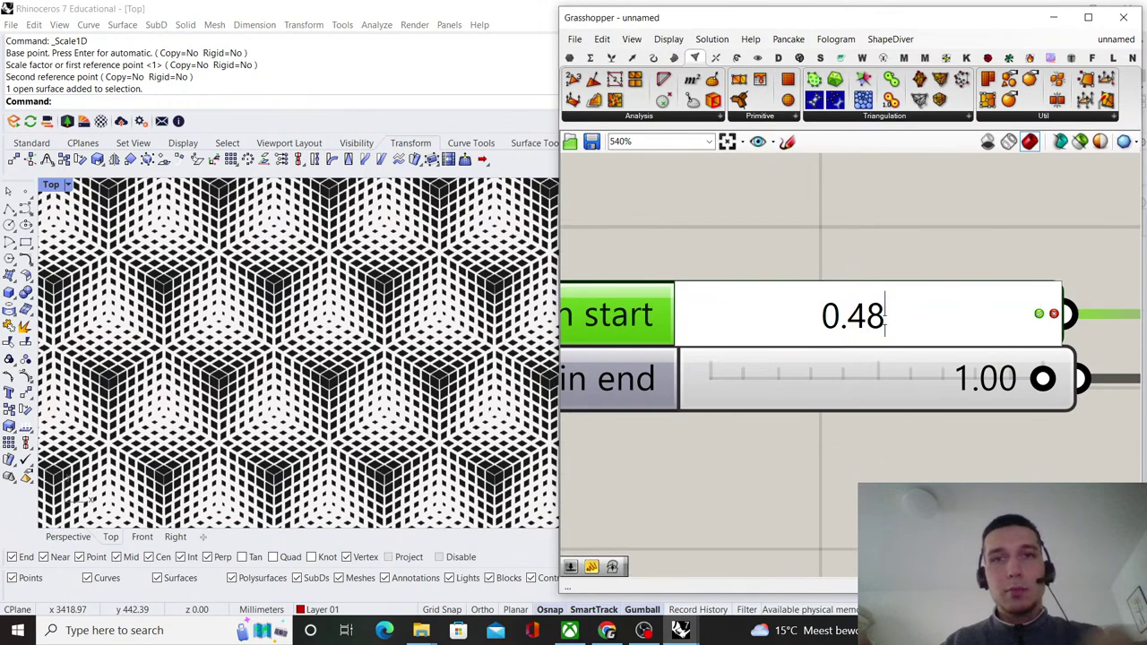
type("8")
left_click(942, 245)
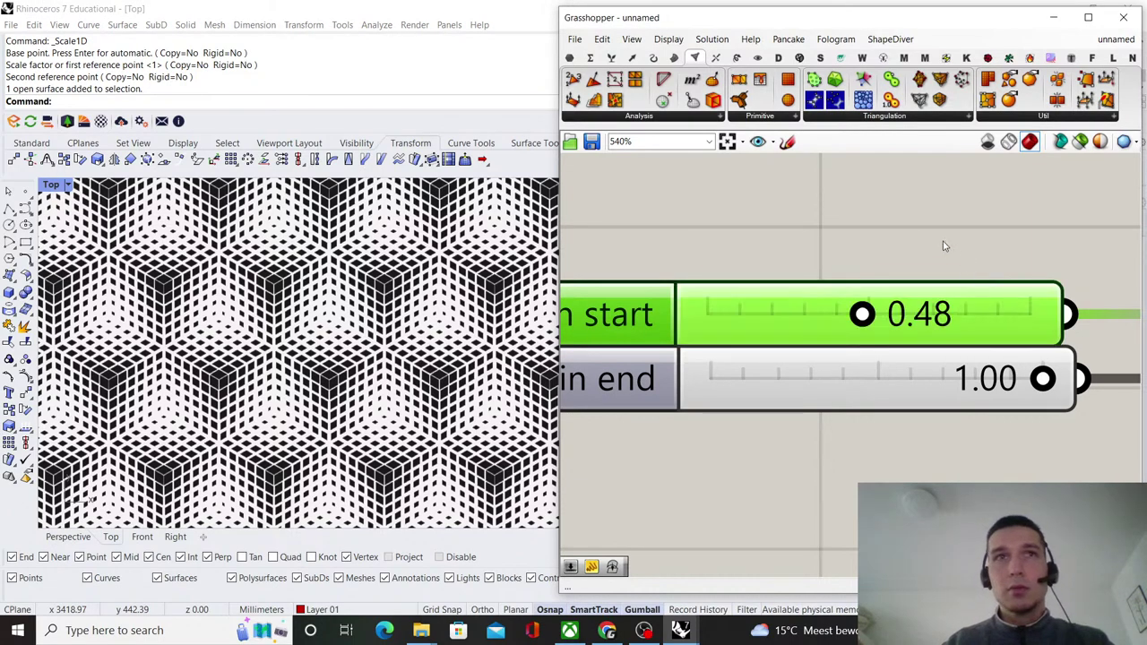
- Set the lower Construct Domain's start slider to 0.54
double_click(803, 328)
left_click_drag(887, 315, 866, 315)
type("54")
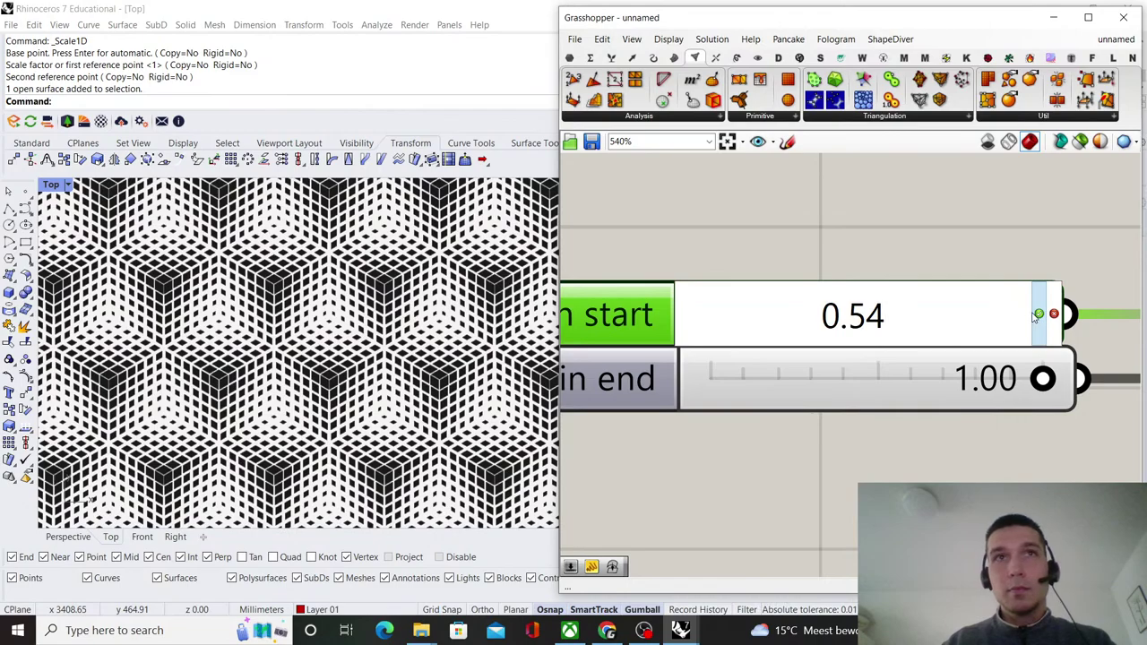
left_click(938, 209)
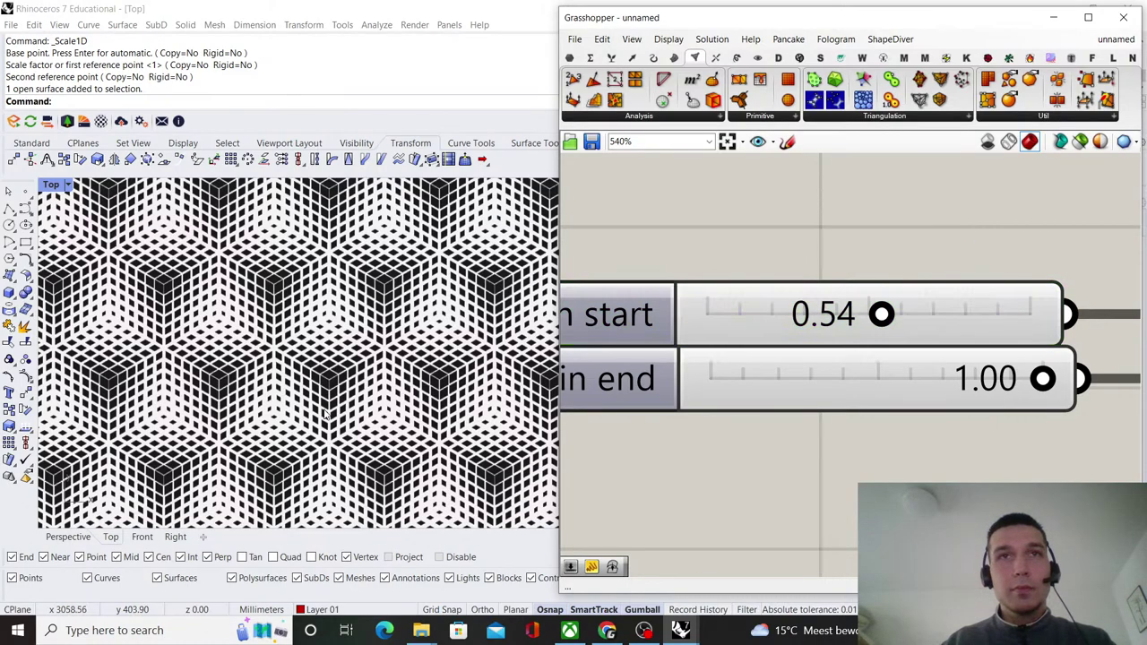
- Examine the updated cube pattern overall and up close with the new domain start value
scroll(326, 414, "down", 14)
right_click_drag(316, 408, 328, 345)
scroll(323, 375, "up", 10)
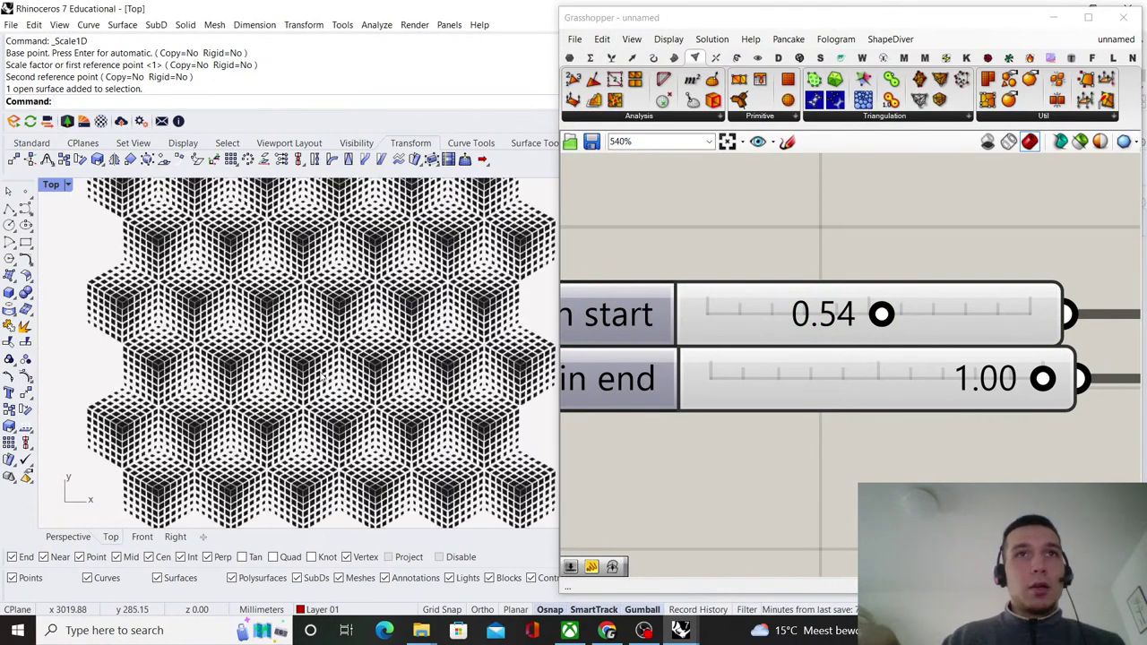
scroll(323, 380, "down", 5)
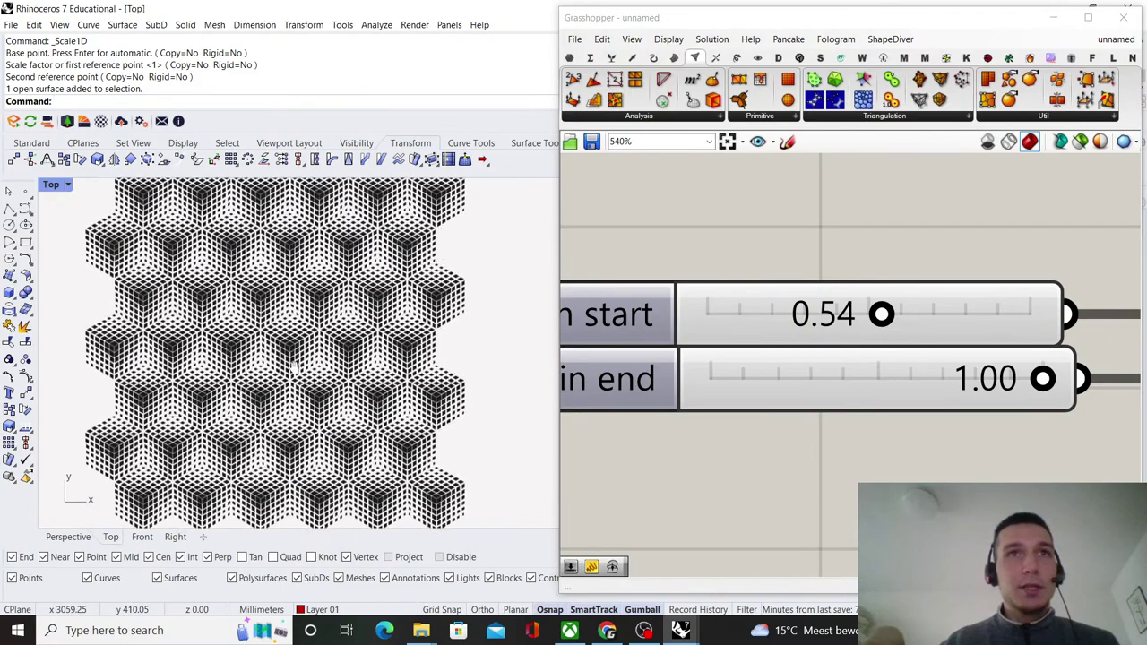
right_click_drag(305, 386, 363, 341)
scroll(352, 358, "down", 2)
- Try a higher start value on the upper Construct Domain
scroll(849, 325, "down", 10)
right_click_drag(856, 323, 812, 386)
scroll(811, 312, "up", 5)
scroll(809, 311, "up", 4)
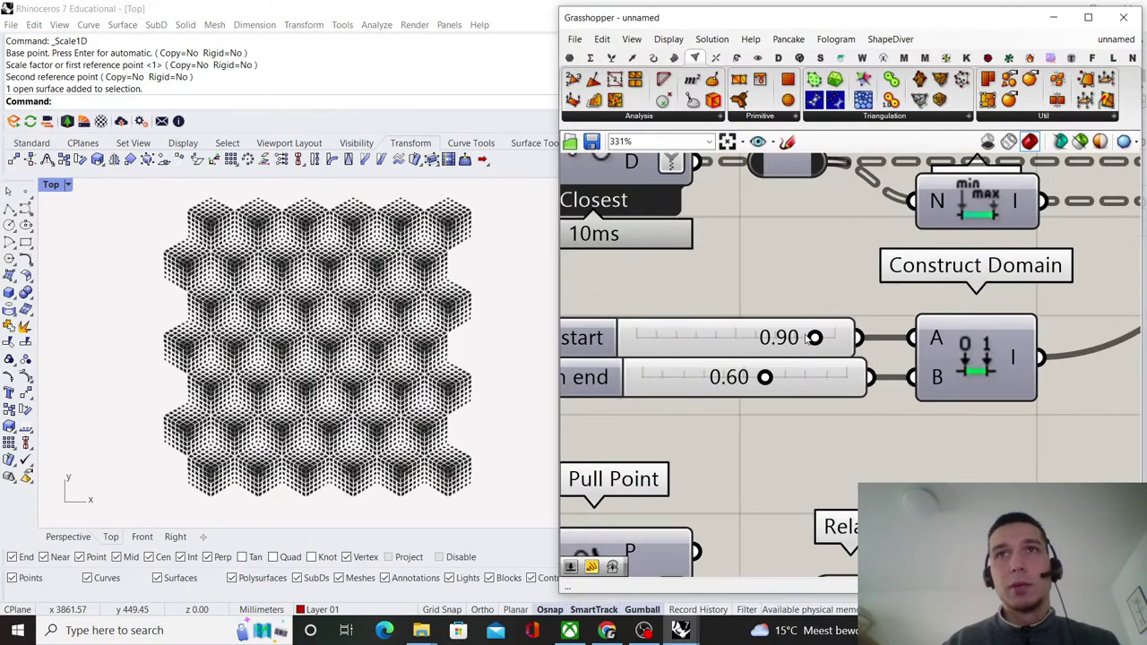
mouse_move(814, 337)
left_mouse_down()
mouse_move(773, 337)
mouse_move(836, 337)
left_mouse_up()
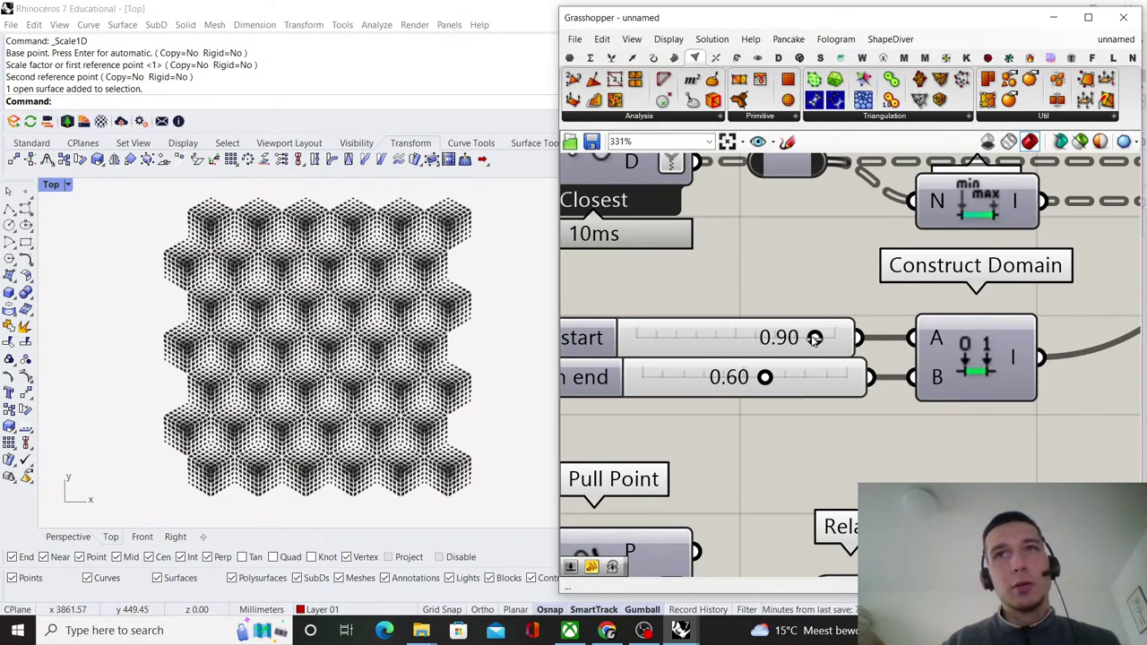
- Examine the cube pattern overall and up close, along with the component chain from Pull Point through Remap Numbers and Multiplication to Scale
scroll(322, 367, "up", 5)
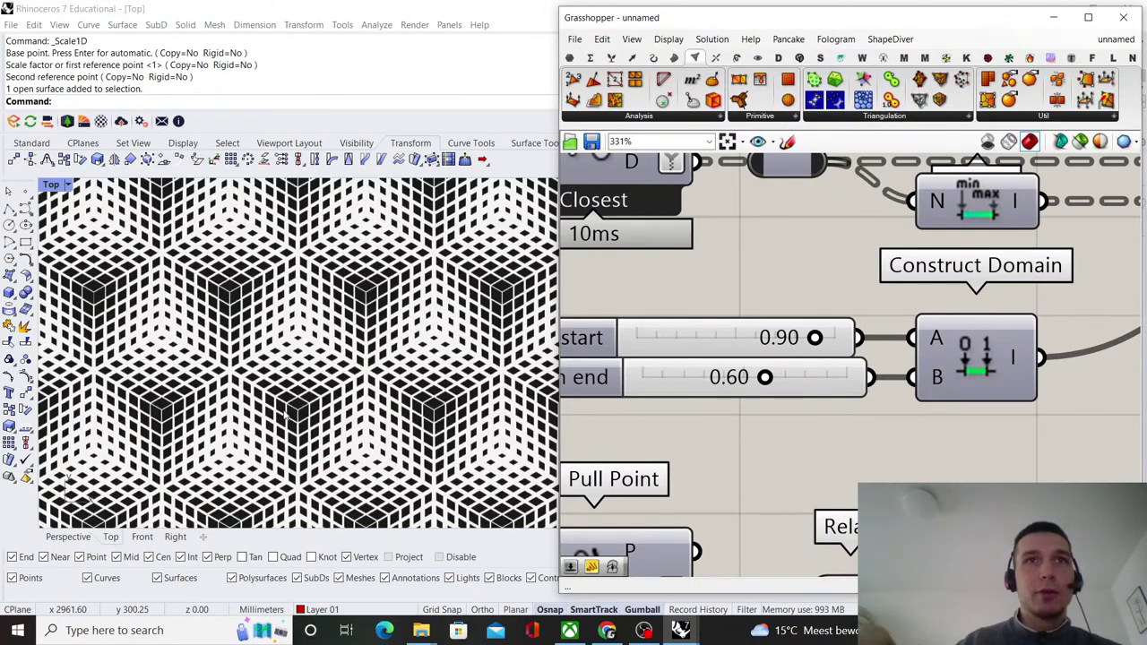
scroll(283, 415, "down", 6)
scroll(305, 394, "up", 4)
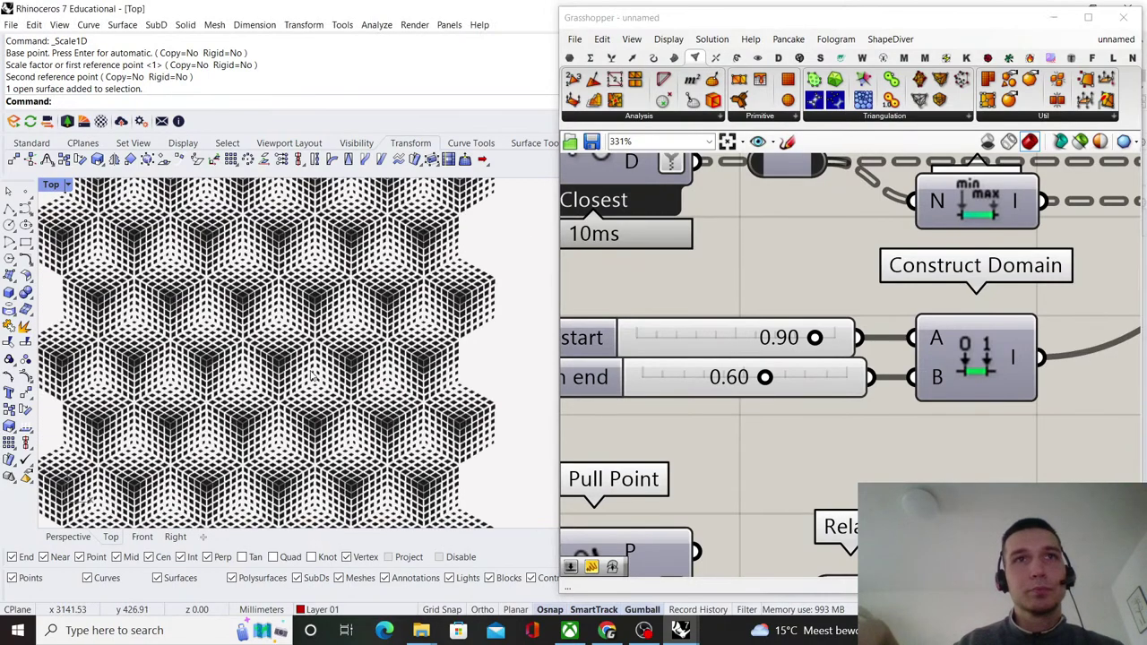
scroll(305, 390, "up", 2)
scroll(304, 387, "up", 1)
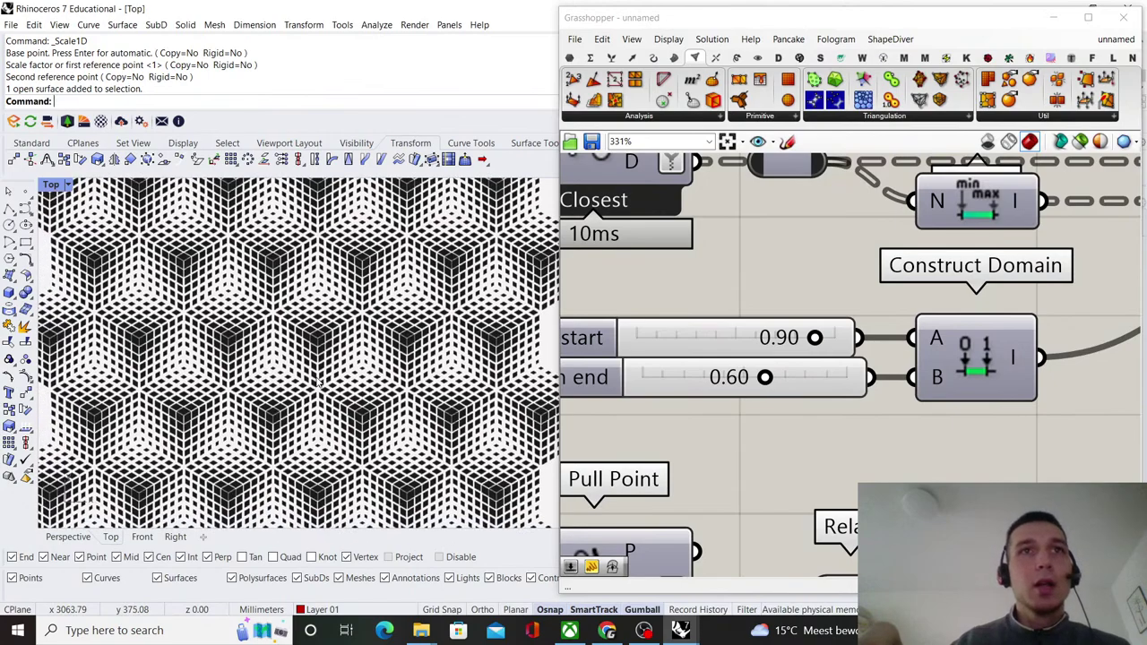
scroll(797, 322, "down", 6)
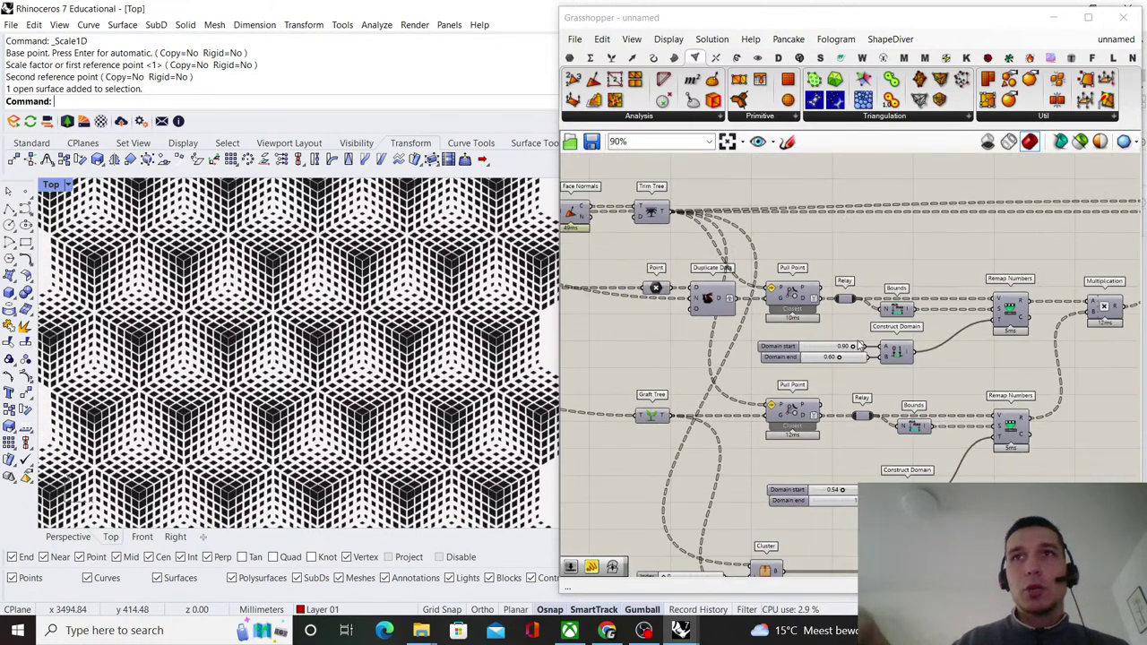
scroll(851, 332, "up", 2)
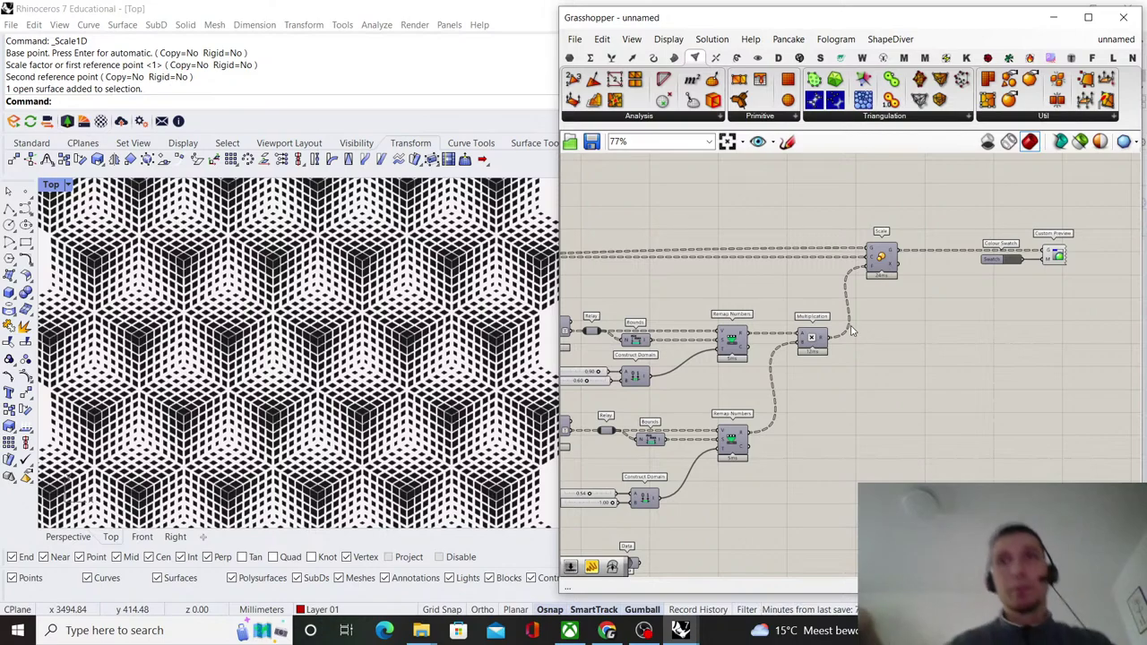
scroll(851, 331, "down", 2)
scroll(913, 286, "up", 3)
scroll(636, 380, "down", 2)
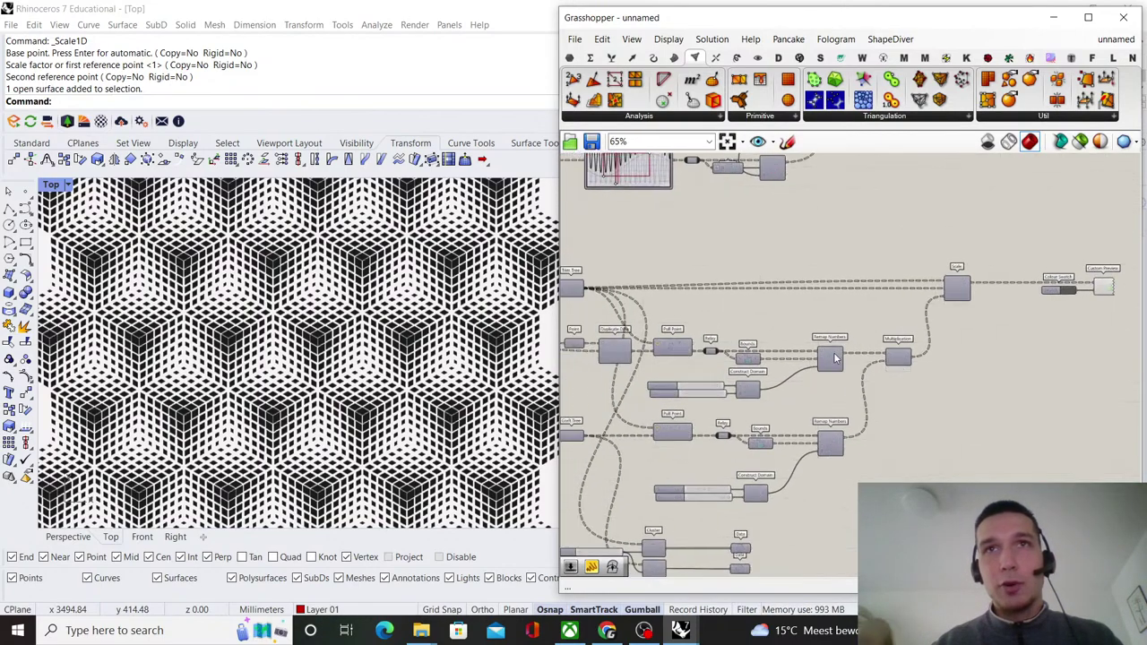
scroll(872, 343, "up", 2)
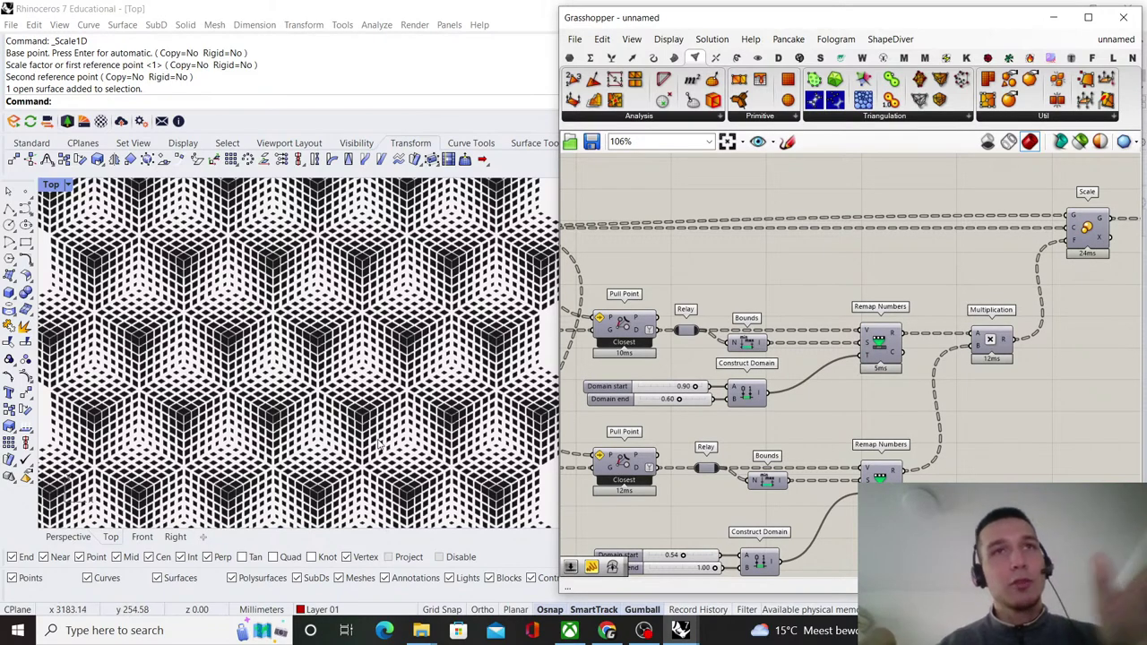
scroll(335, 351, "down", 3)
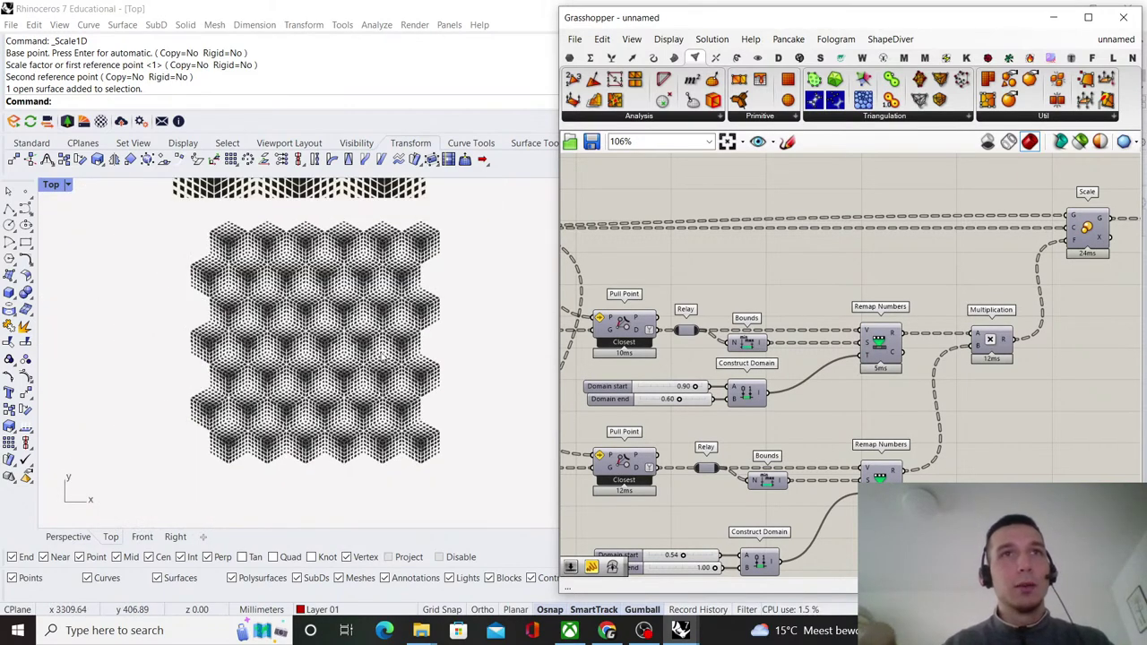
scroll(273, 470, "up", 5)
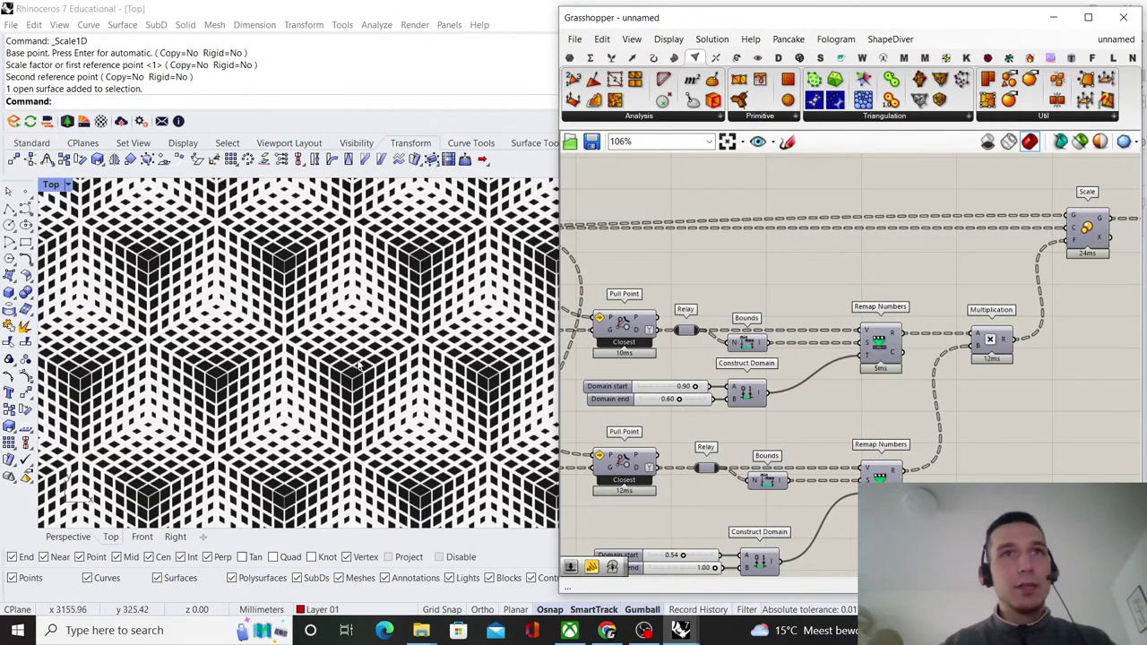
scroll(324, 410, "down", 4)
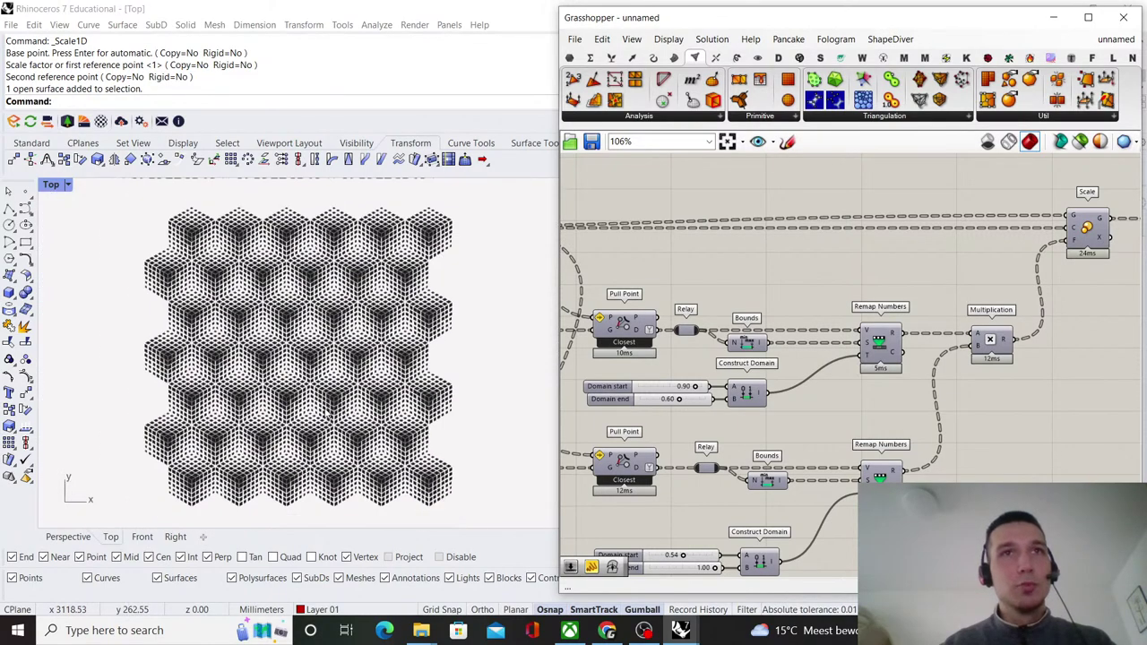
- Draw a five-point degree 3 curve winding across the lower cube pattern and shift its fourth control point slightly
left_click(25, 212)
left_click(90, 322)
left_click(197, 277)
left_click(248, 481)
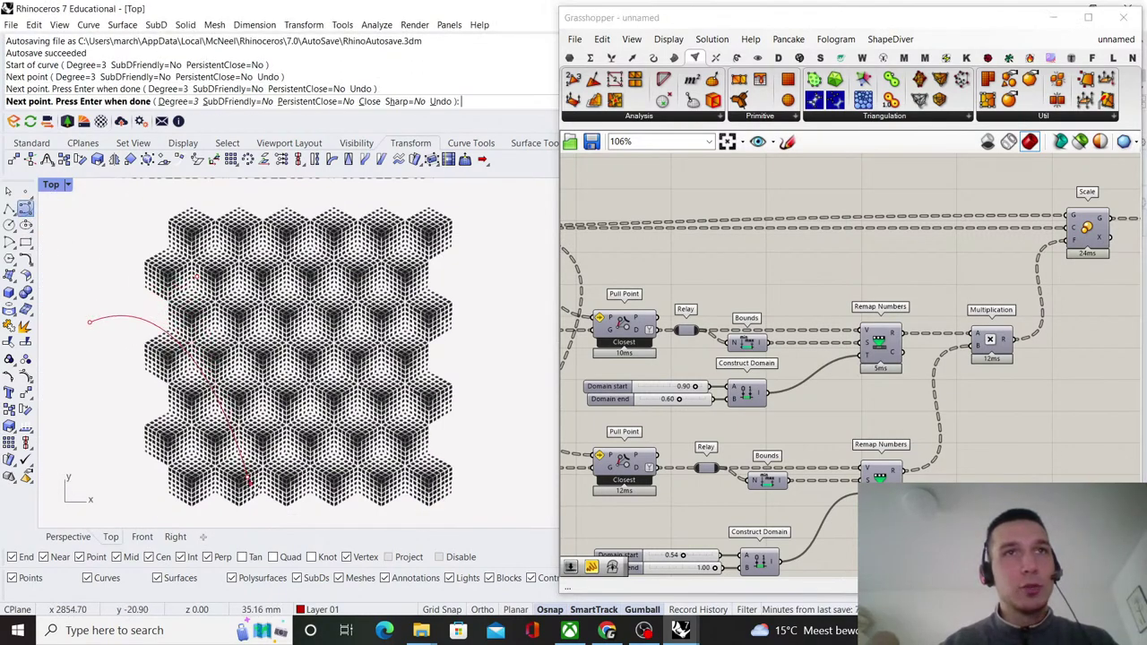
left_click(362, 490)
left_click(515, 390)
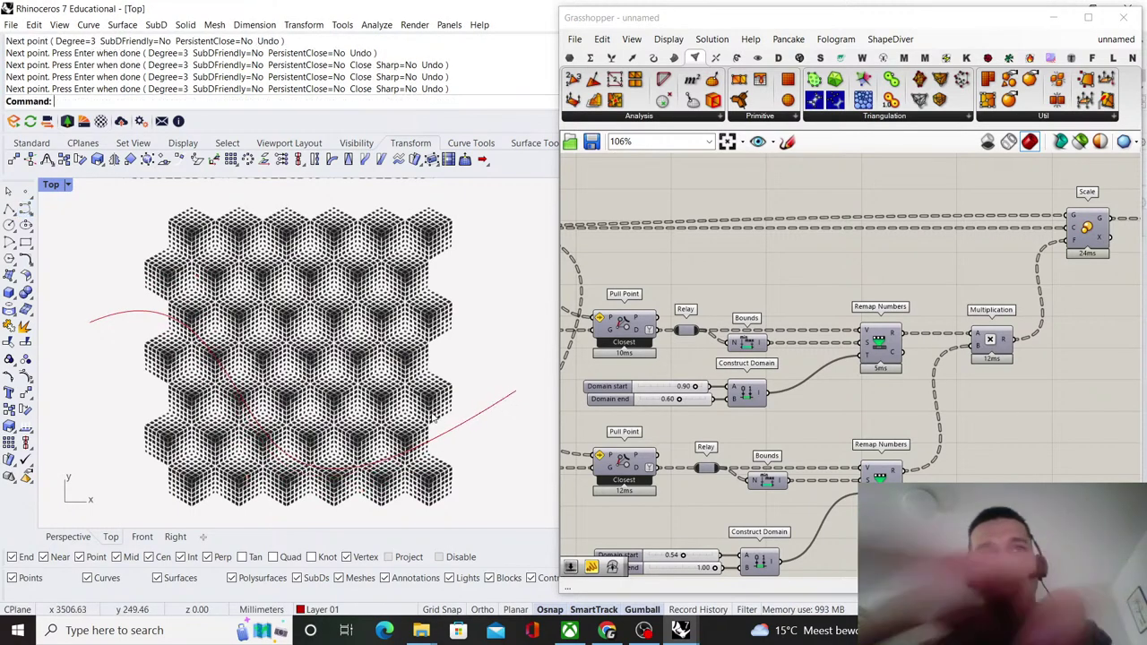
key("Return")
left_click_drag(362, 491, 457, 386)
- Add a Curve parameter below the clusters and reference the drawn winding curve in it
scroll(300, 385, "down", 3)
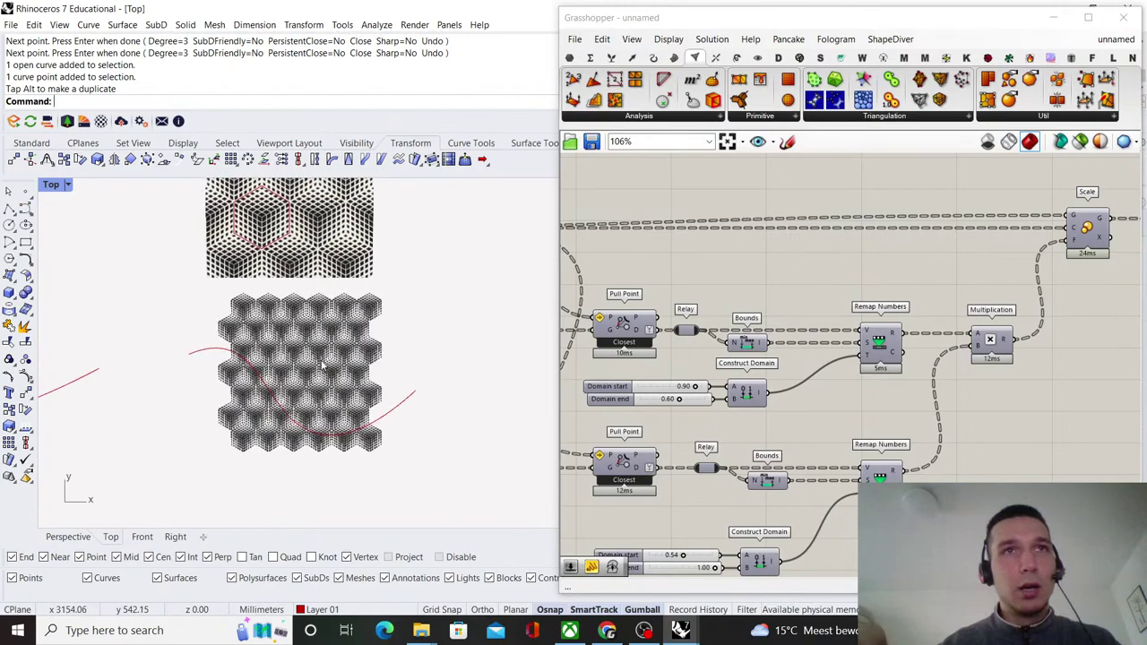
scroll(852, 347, "down", 5)
scroll(851, 347, "up", 3)
double_click(753, 461)
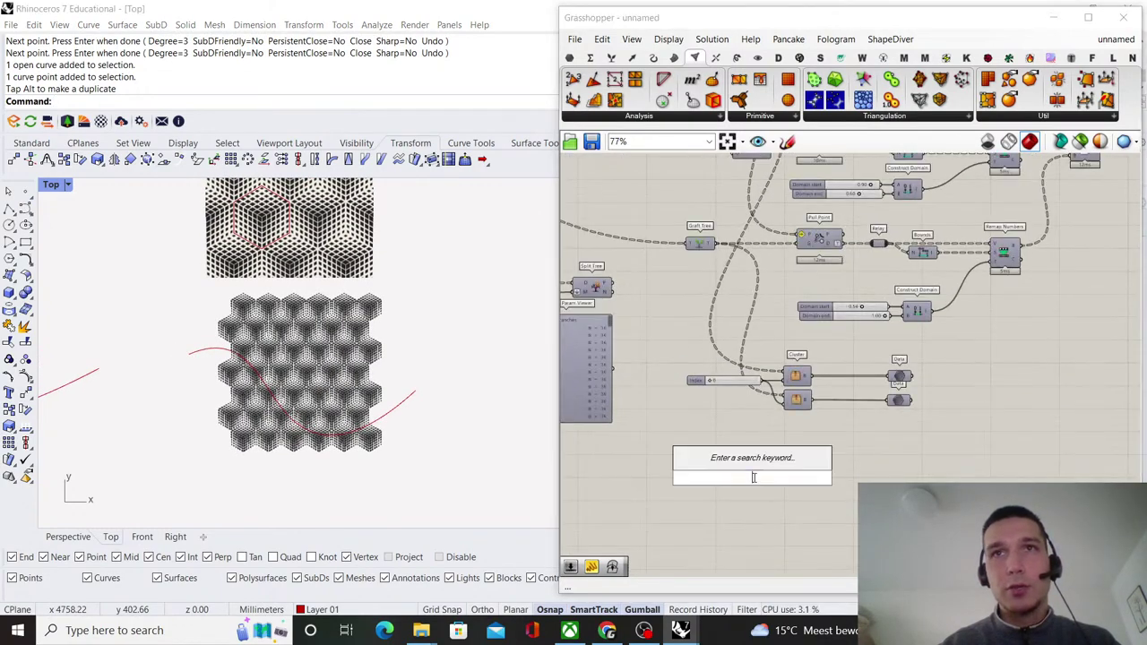
type("curve")
key("Return")
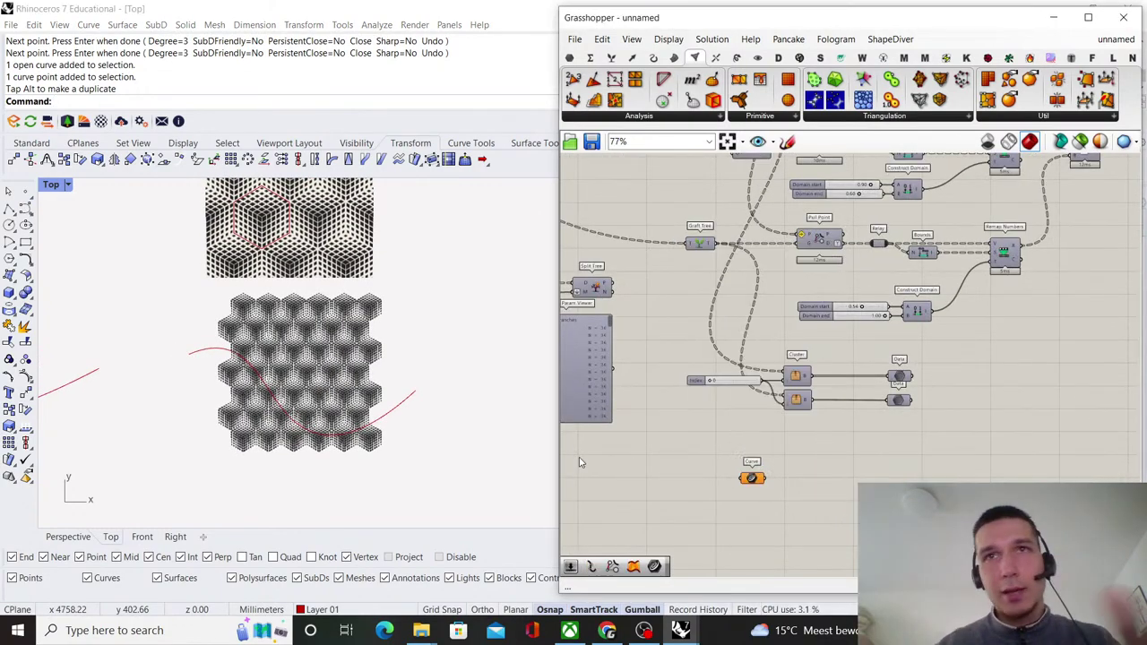
left_click(409, 405)
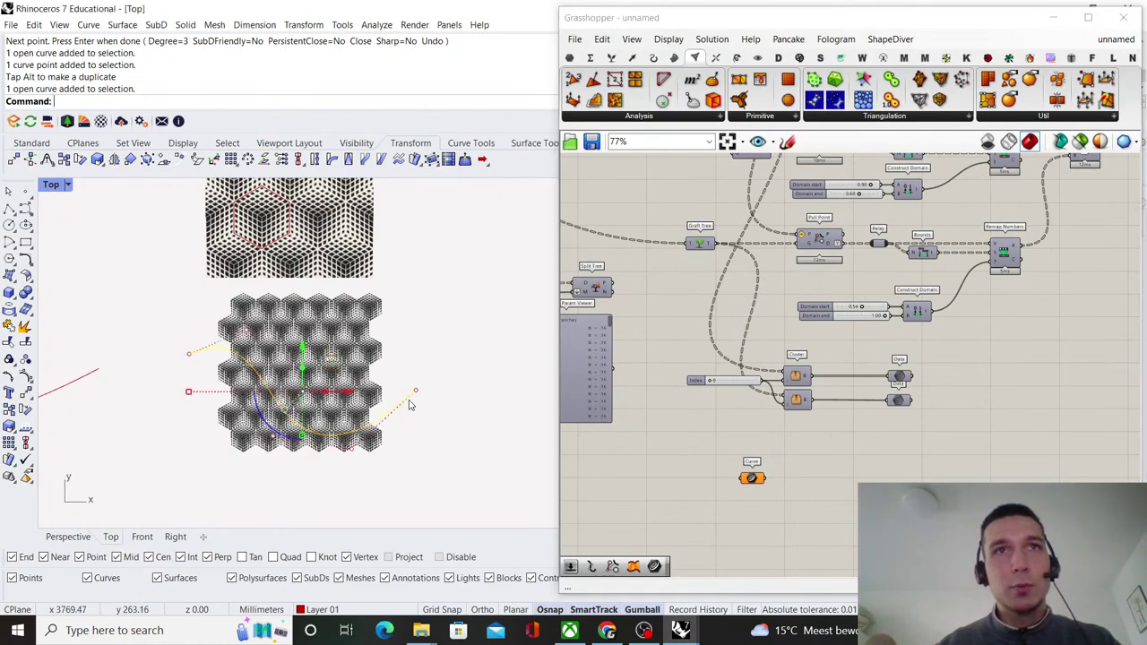
right_click(755, 482)
left_click(813, 505)
left_click(442, 464)
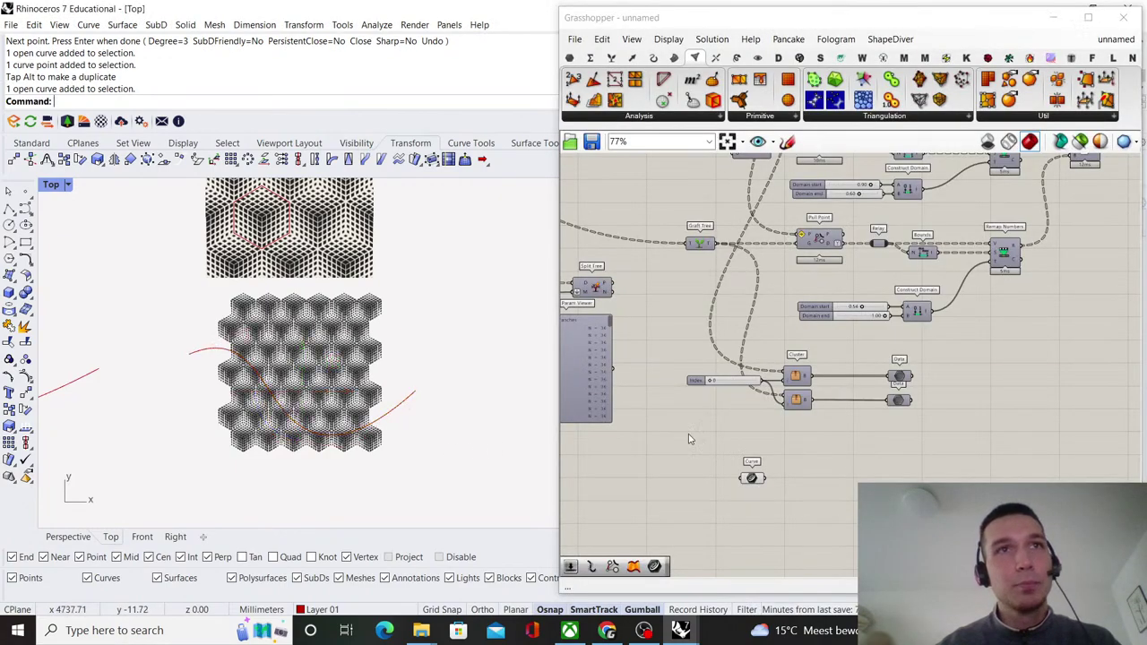
- Examine the definition from the Pull Point and Remap Numbers chains back to the Point parameter holding the polygon centers
scroll(798, 448, "down", 5)
right_click_drag(851, 386, 824, 448)
scroll(809, 477, "up", 5)
right_click_drag(927, 263, 822, 283)
scroll(821, 284, "up", 2)
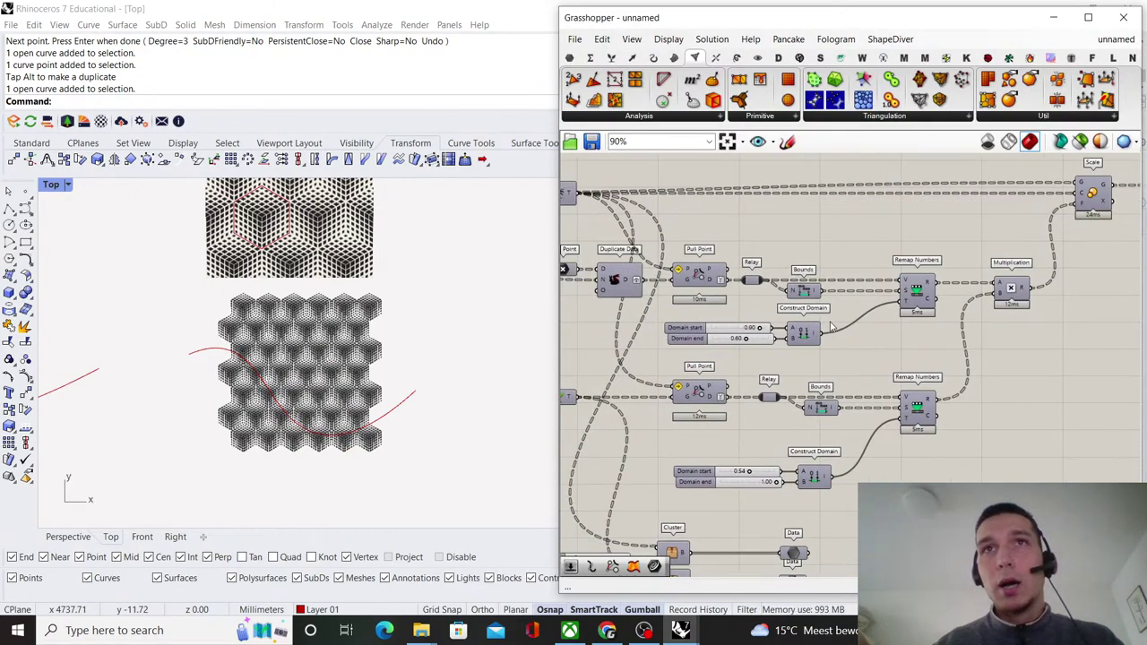
scroll(833, 328, "down", 2)
right_click_drag(707, 535, 733, 456)
scroll(733, 457, "up", 2)
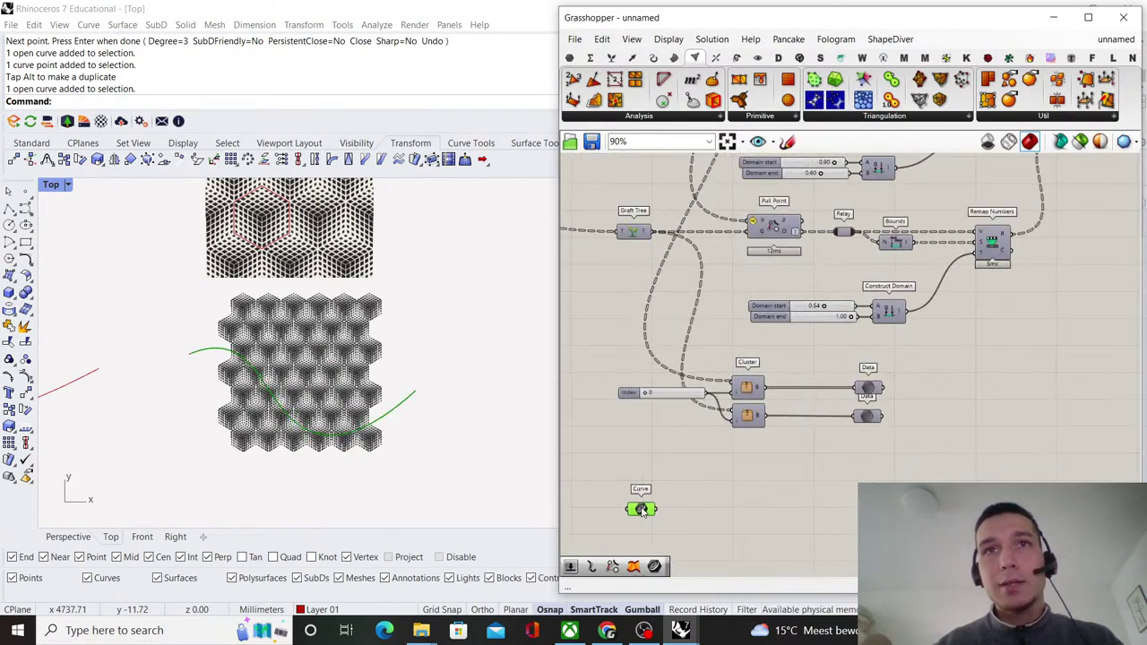
left_click(767, 445)
scroll(767, 444, "down", 4)
right_click_drag(768, 443, 874, 454)
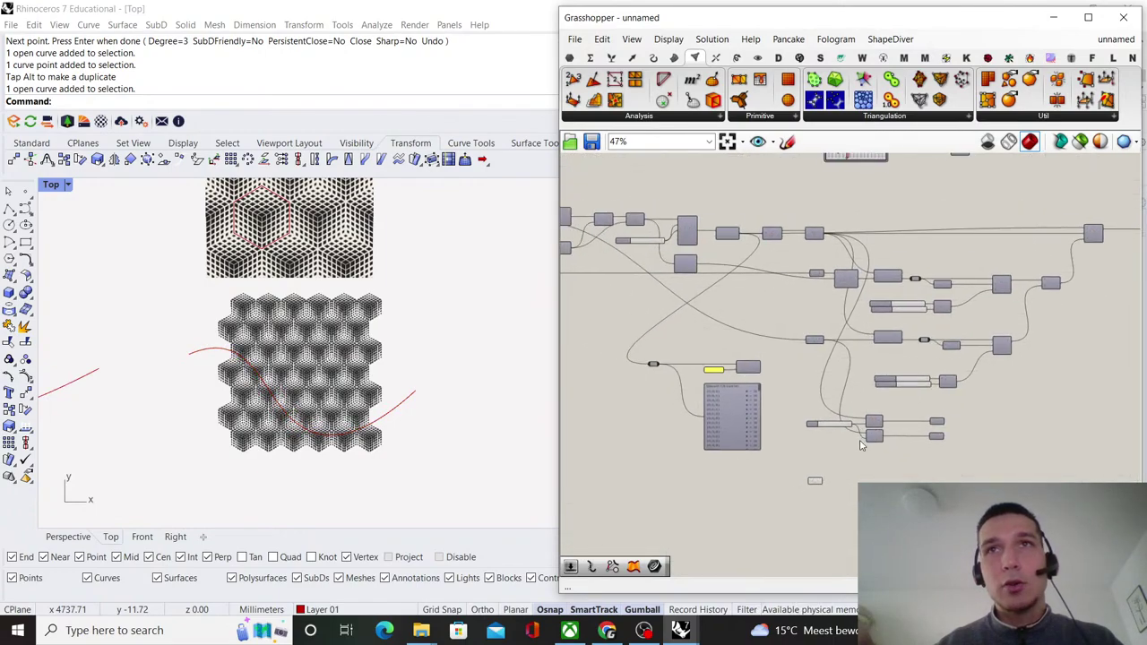
scroll(863, 462, "up", 4)
scroll(816, 458, "down", 3)
right_click_drag(786, 327, 879, 400)
scroll(878, 400, "up", 2)
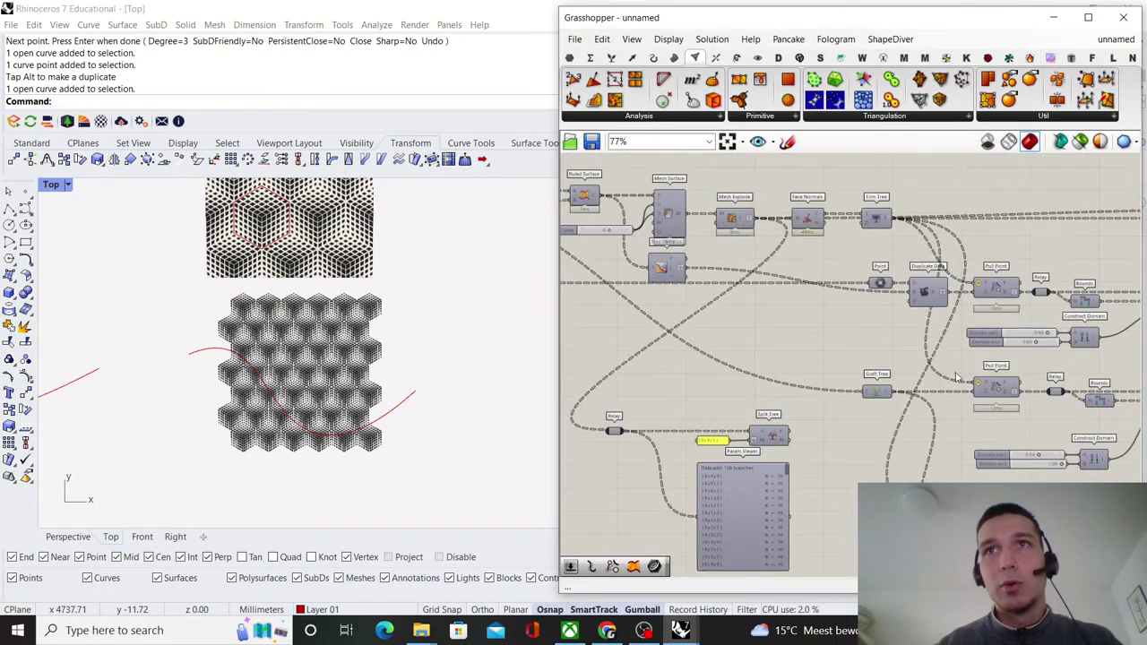
left_click(861, 345)
scroll(861, 345, "down", 3)
right_click_drag(743, 328, 863, 342)
scroll(689, 287, "up", 3)
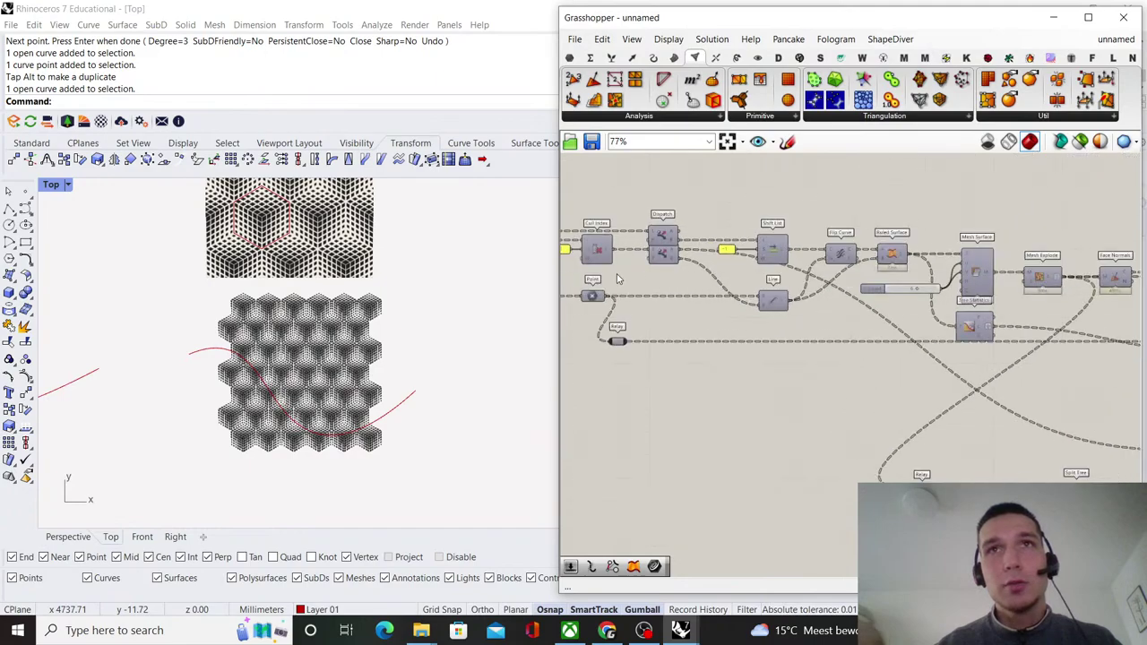
right_click_drag(617, 279, 732, 283)
scroll(732, 283, "up", 1)
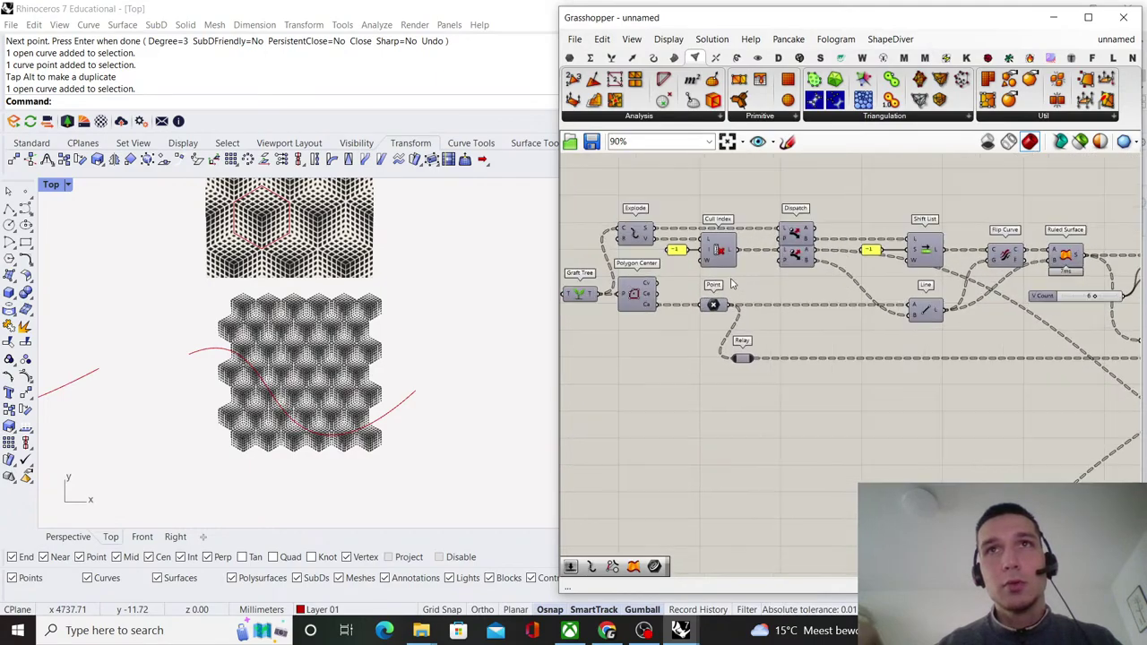
- Add a Pull Point beside the Curve parameter, with the polygon center points as its points and the curve as its geometry
double_click(756, 438)
type("pull")
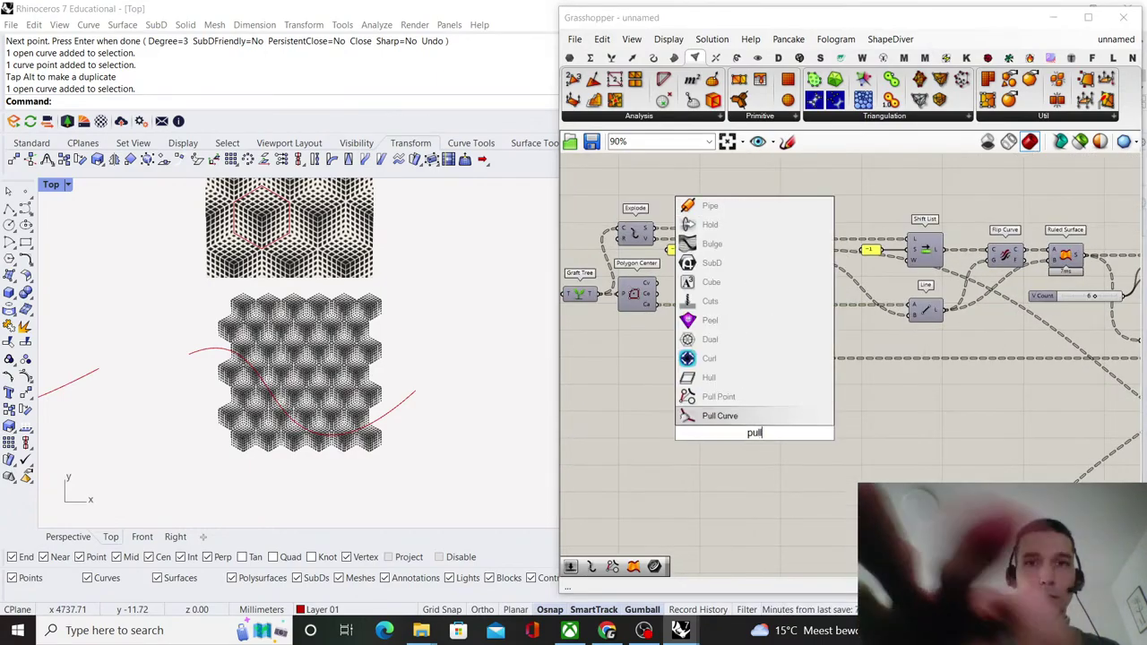
type(" point")
key("Return")
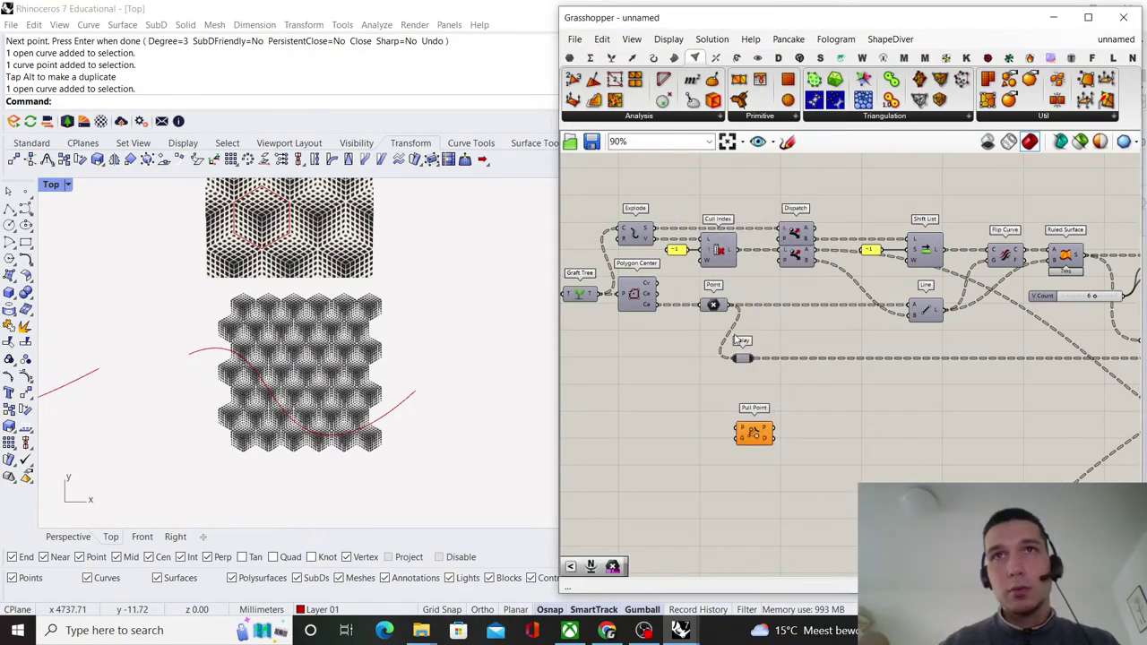
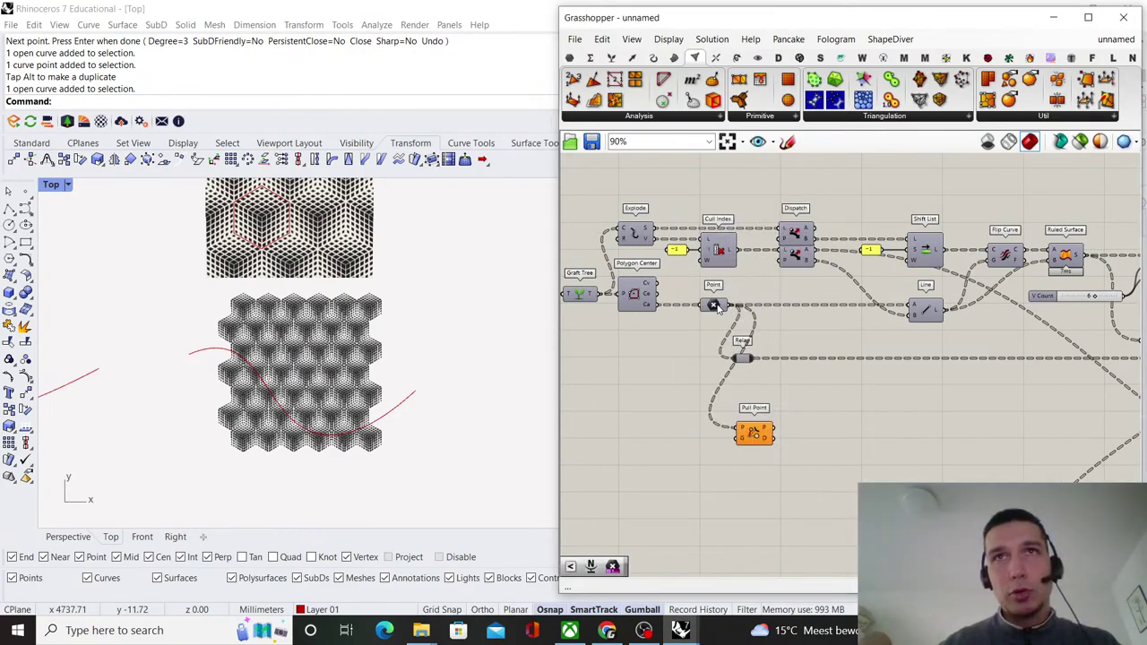
left_click(717, 306)
left_click_drag(758, 426, 800, 453)
scroll(687, 381, "down", 6)
scroll(945, 511, "up", 6)
scroll(825, 427, "up", 3)
left_click(728, 480)
left_click_drag(826, 444, 793, 458)
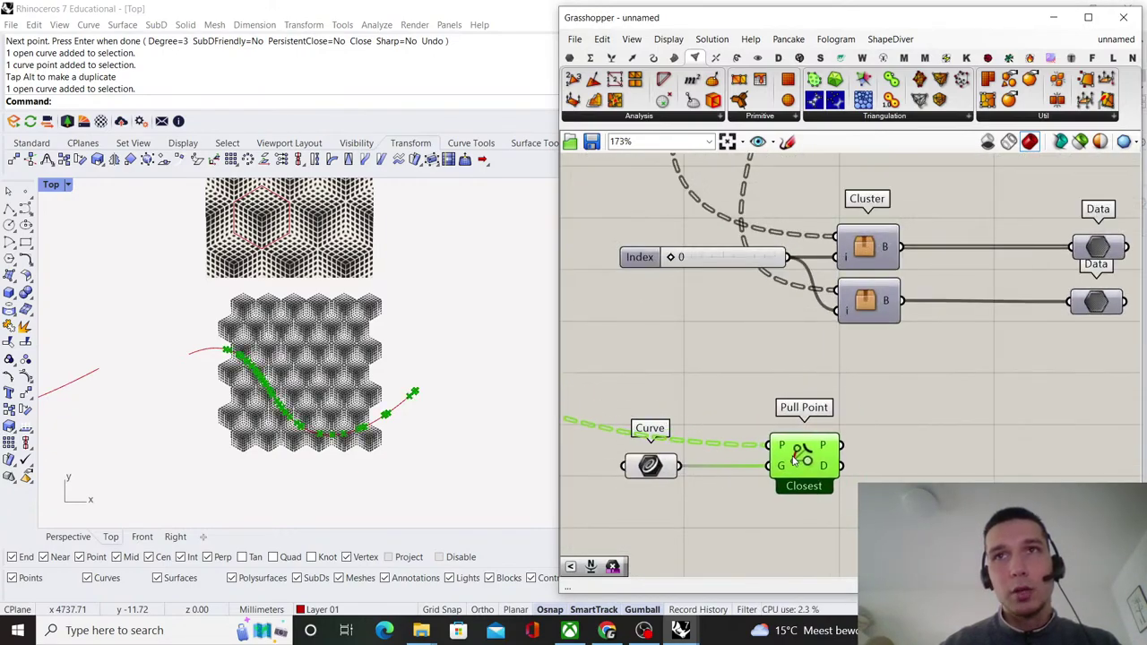
- Inspect the pulled points along the curve, and turn off the preview of the Curve parameter and its Pull Point
scroll(346, 352, "up", 10)
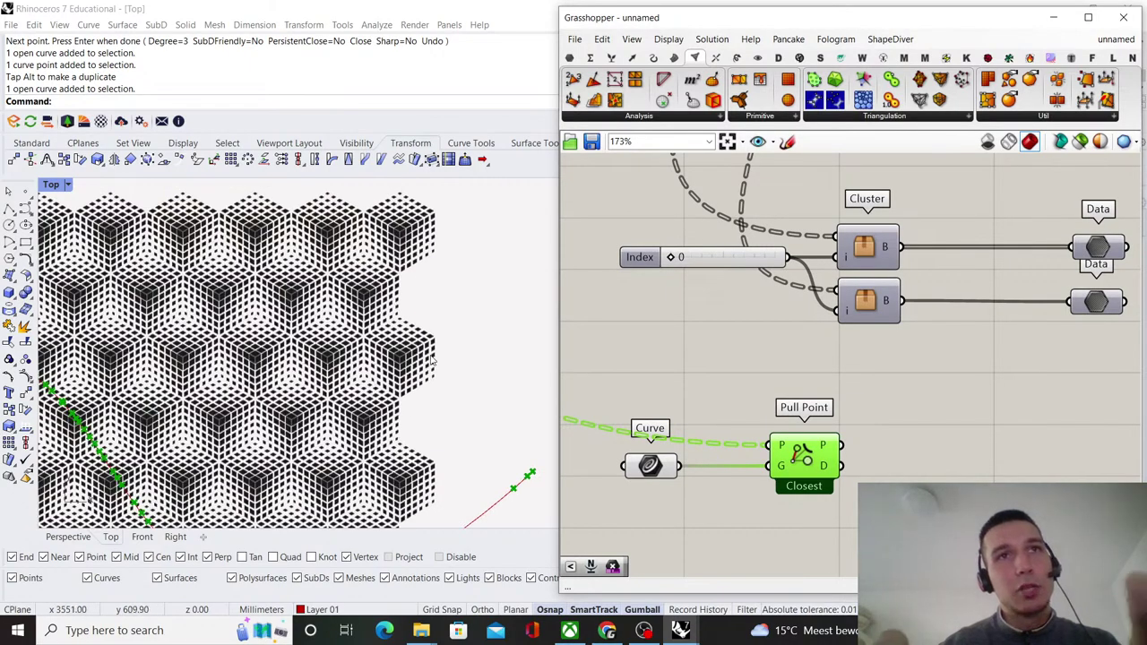
left_click(856, 400)
scroll(856, 400, "down", 3)
scroll(857, 400, "up", 2)
right_click_drag(833, 457, 766, 450)
left_click_drag(802, 488, 589, 369)
right_click(646, 349)
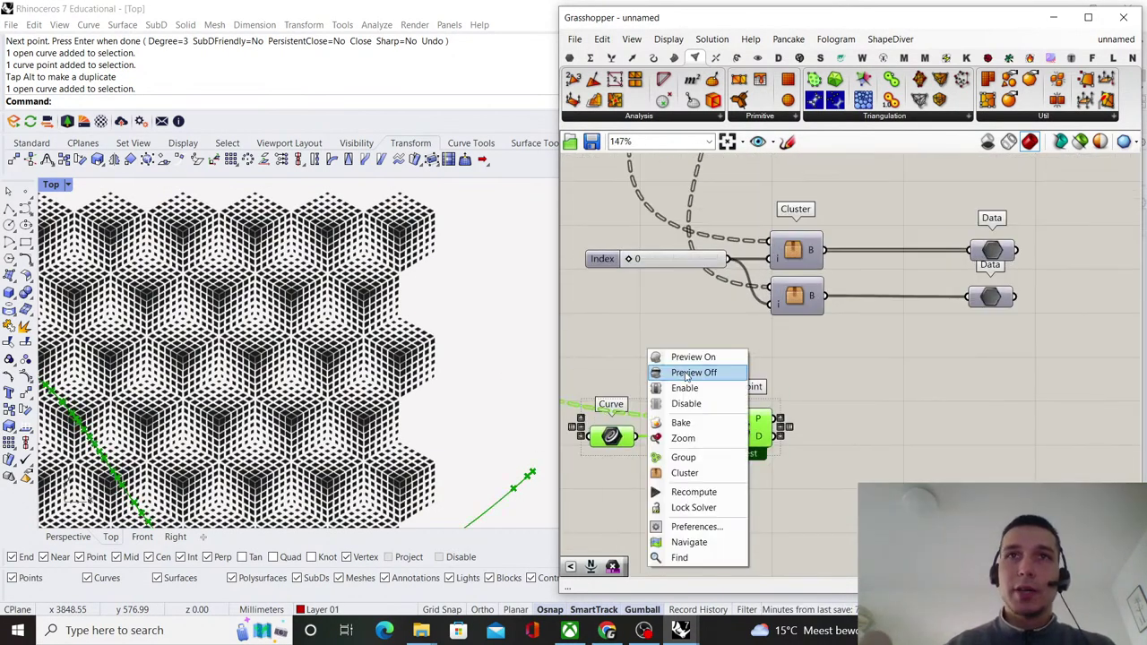
left_click(690, 374)
left_click(862, 385)
right_click_drag(838, 397, 791, 375)
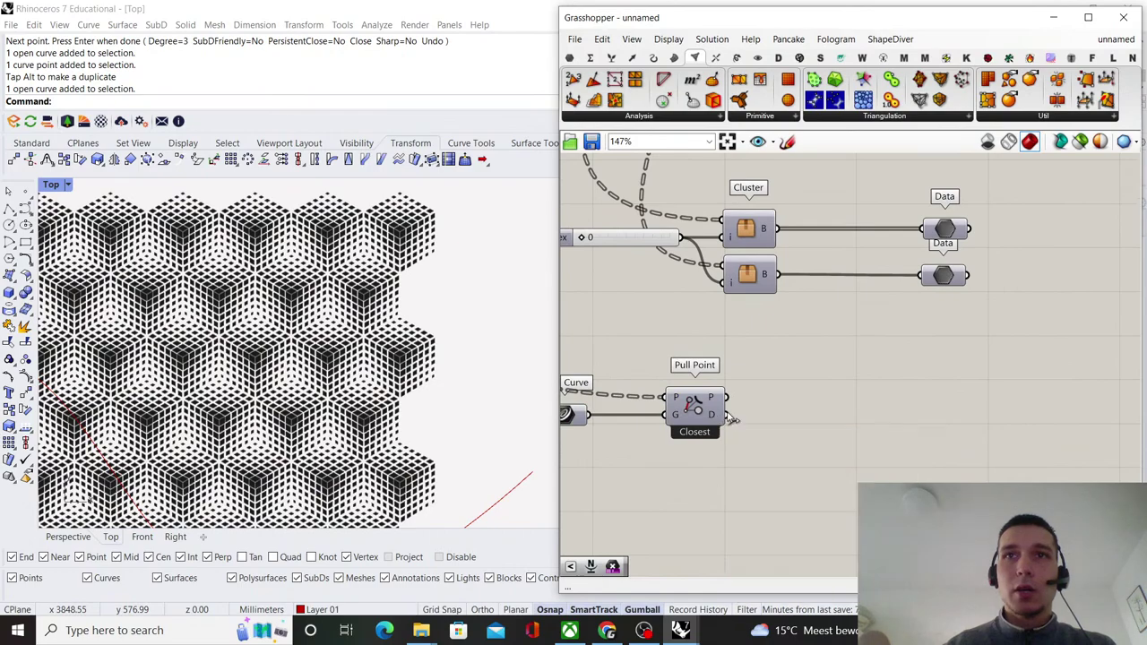
- Add a Remap Numbers component and feed the curve Pull Point's distances into its value input
double_click(899, 406)
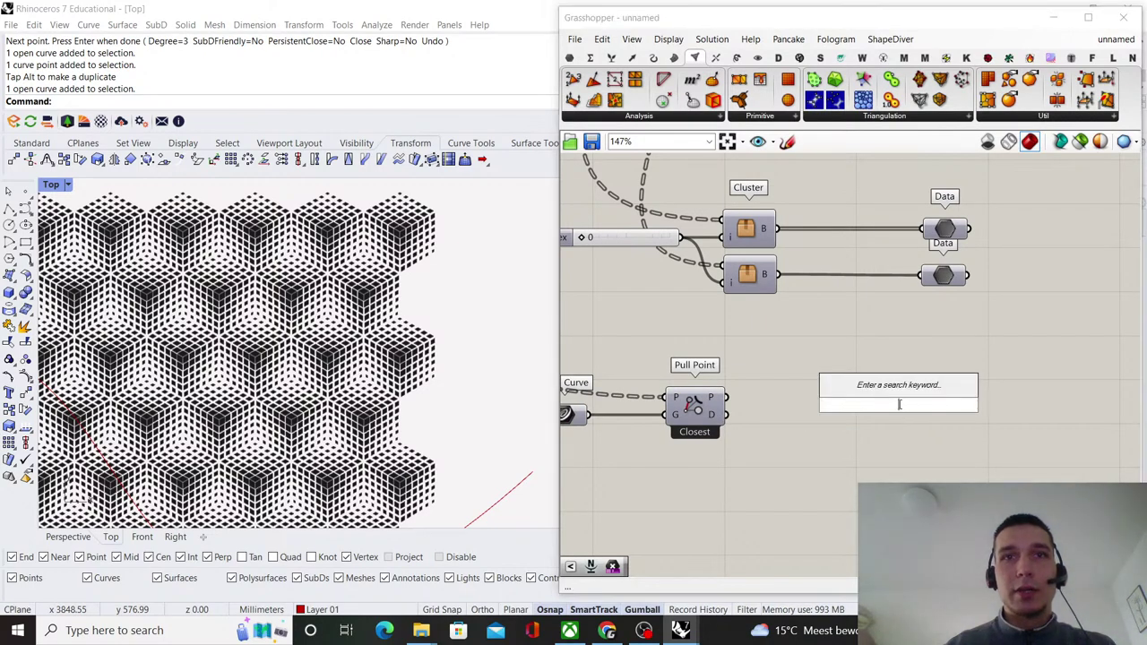
type("remap")
left_click(878, 391)
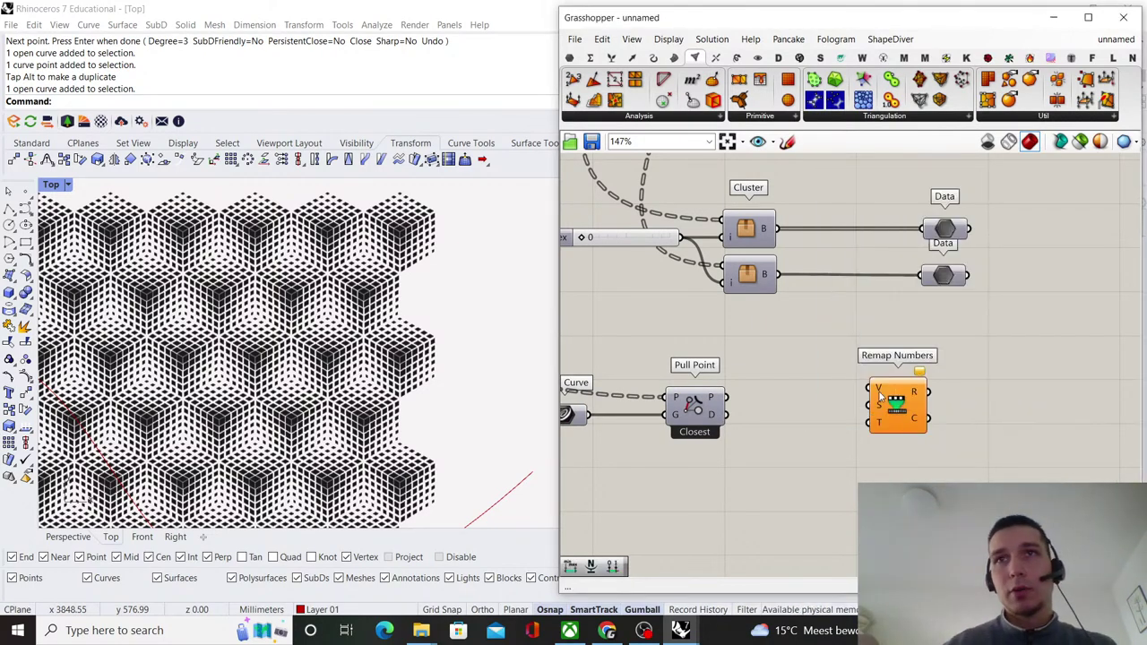
left_click_drag(838, 403, 868, 389)
left_click_drag(914, 410, 957, 437)
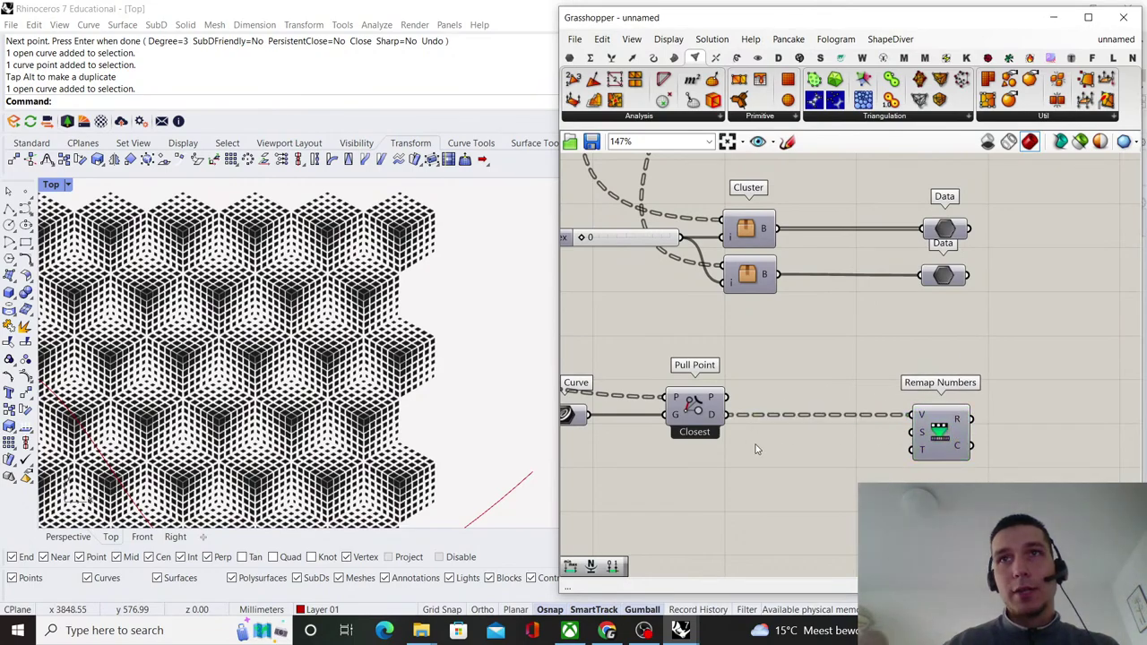
- Add a Bounds component with flattened input for the curve distances and connect it to Remap Numbers' source domain
double_click(757, 445)
type("bounds")
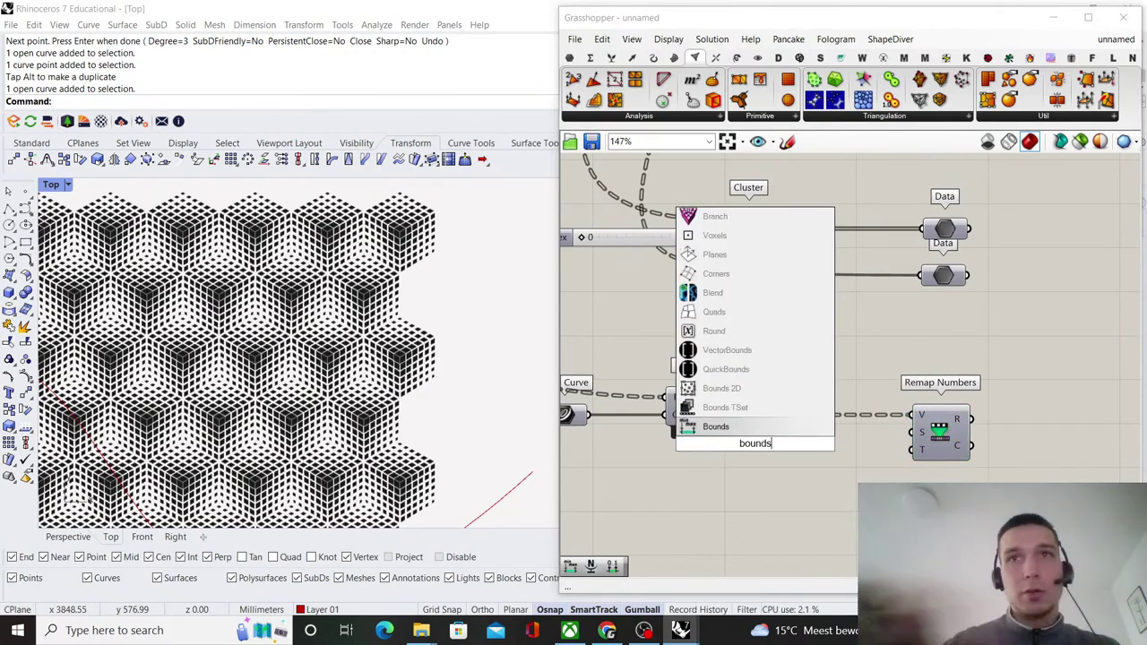
left_click(735, 424)
right_click(745, 448)
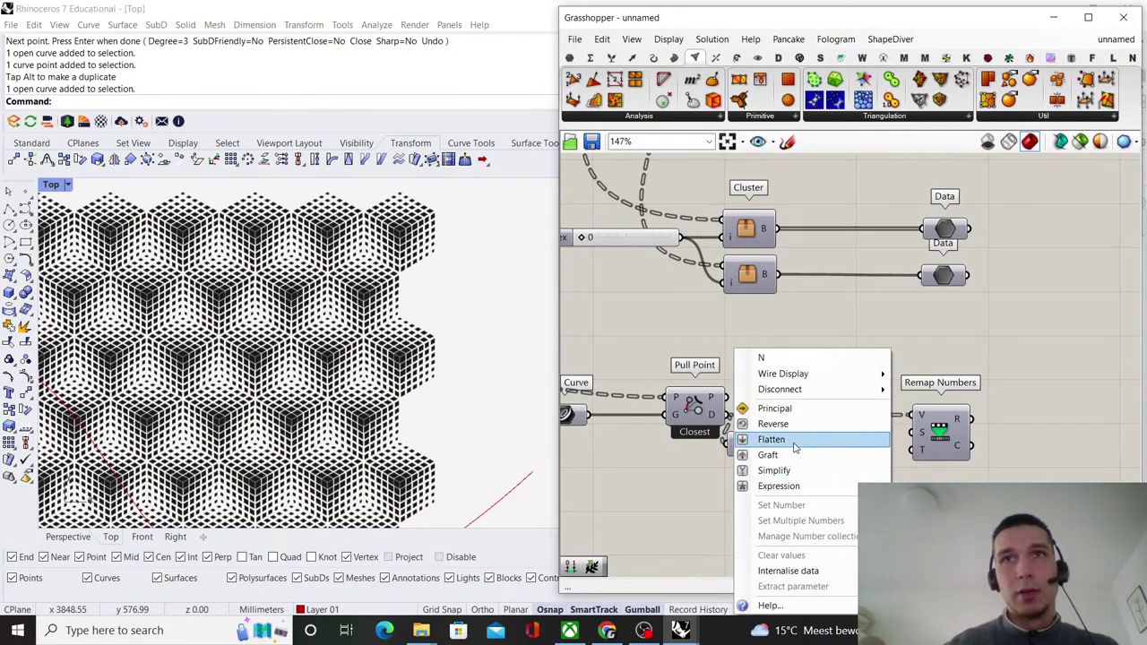
left_click(772, 439)
left_click_drag(782, 443, 819, 448)
left_click_drag(750, 445, 826, 438)
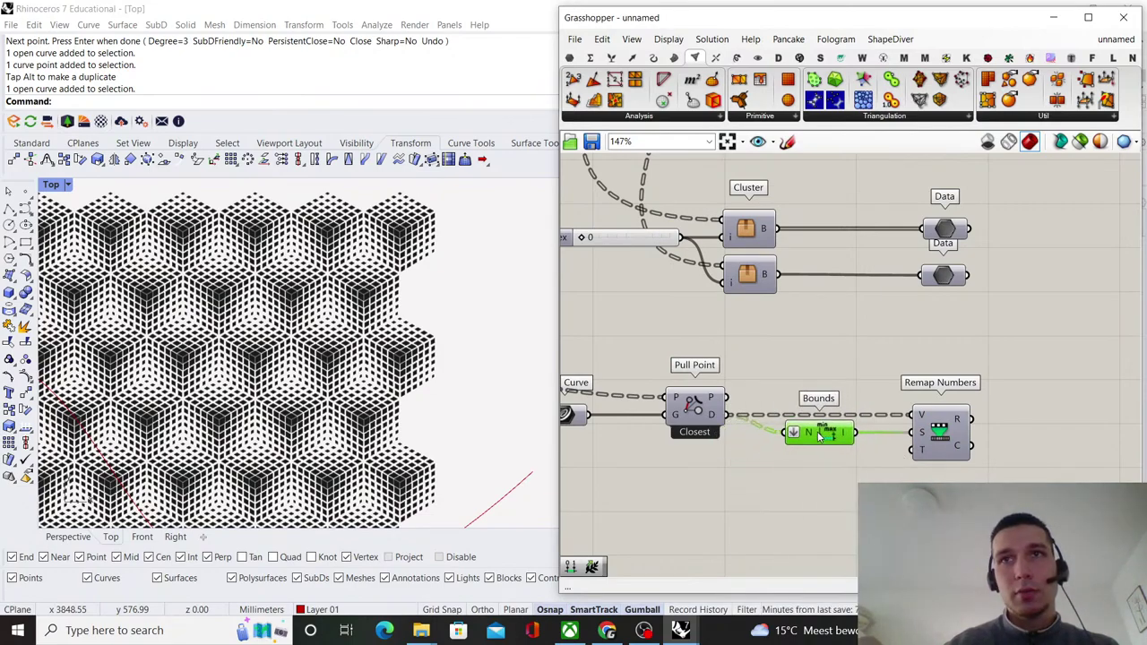
- Add a Construct Domain as the new Remap Numbers' target domain and route the curve distances through a relay
double_click(830, 489)
type("constr")
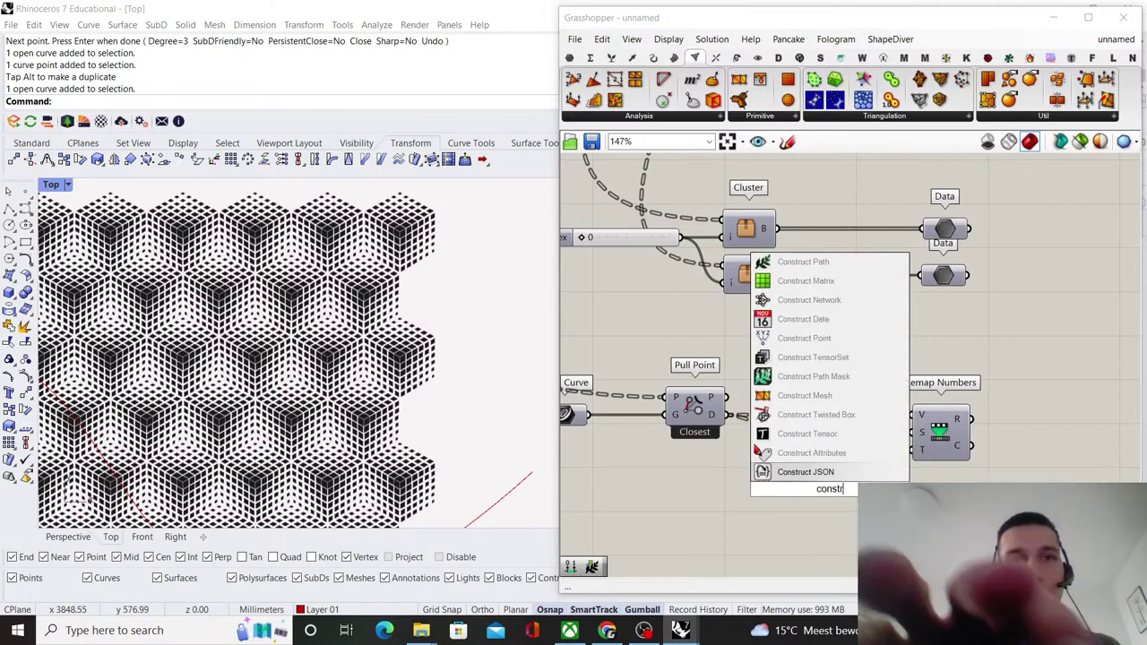
type("uct domain")
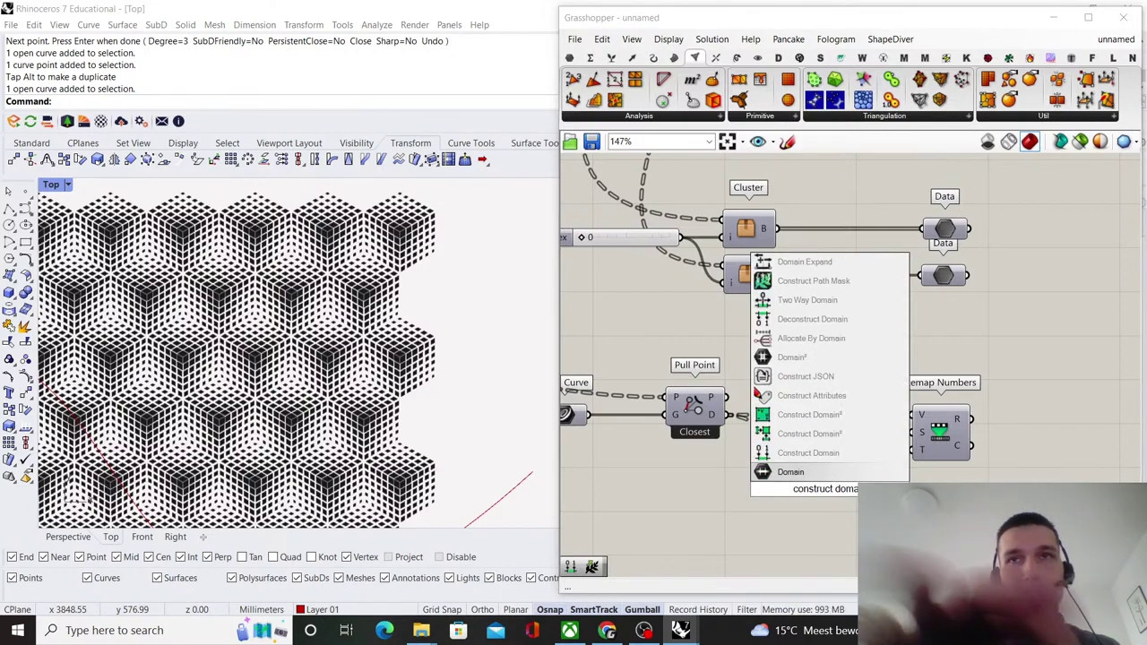
left_click(819, 453)
left_click_drag(828, 489, 820, 508)
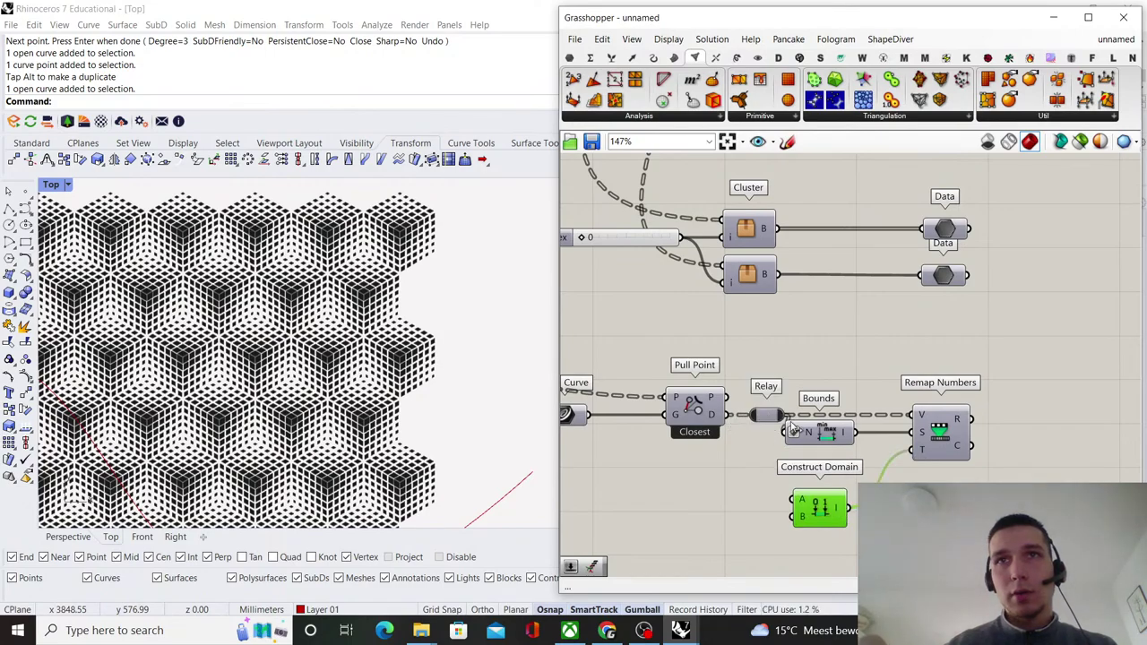
- Check the domain settings of the two existing chains and connect a 1.0 slider as the new Construct Domain's start
scroll(796, 384, "down", 4)
mouse_move(796, 383)
right_mouse_down()
mouse_move(725, 394)
mouse_move(796, 385)
right_mouse_up()
scroll(762, 403, "up", 4)
scroll(796, 291, "down", 5)
right_click_drag(795, 291, 814, 368)
scroll(814, 367, "up", 3)
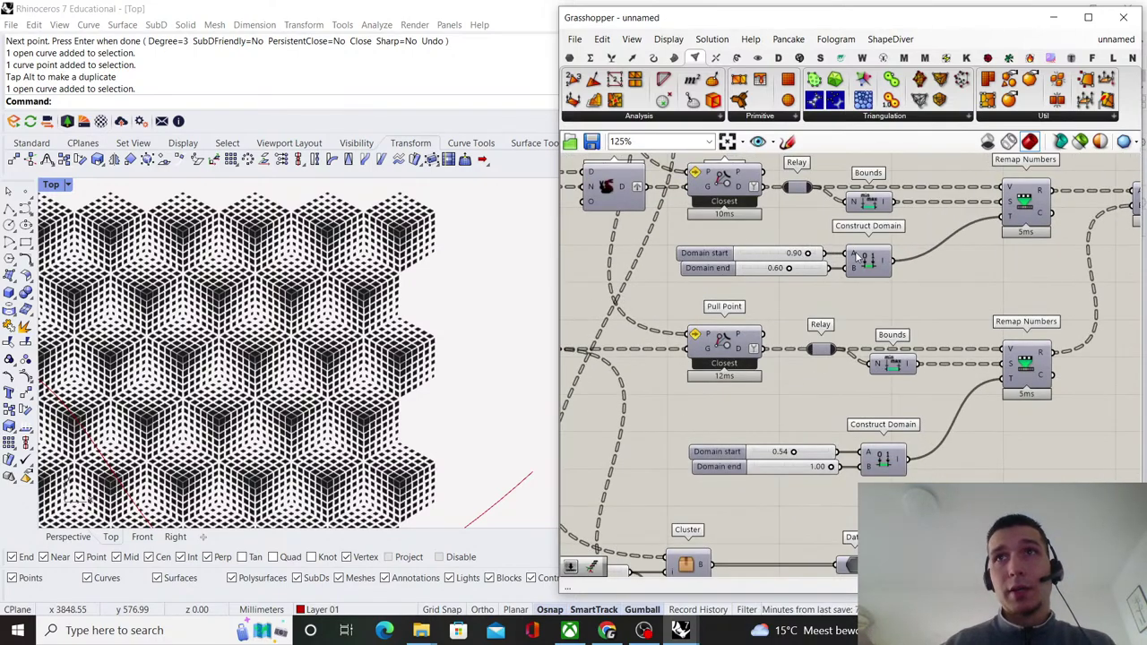
scroll(856, 257, "down", 3)
scroll(692, 479, "up", 3)
double_click(691, 478)
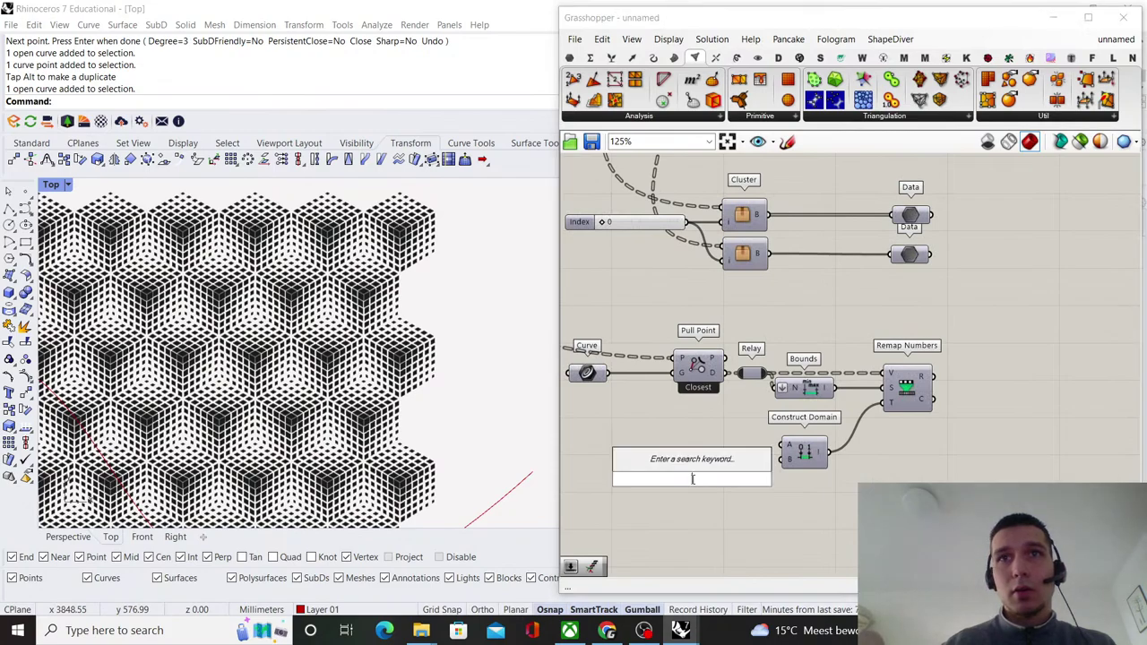
type("1.0")
key("Return")
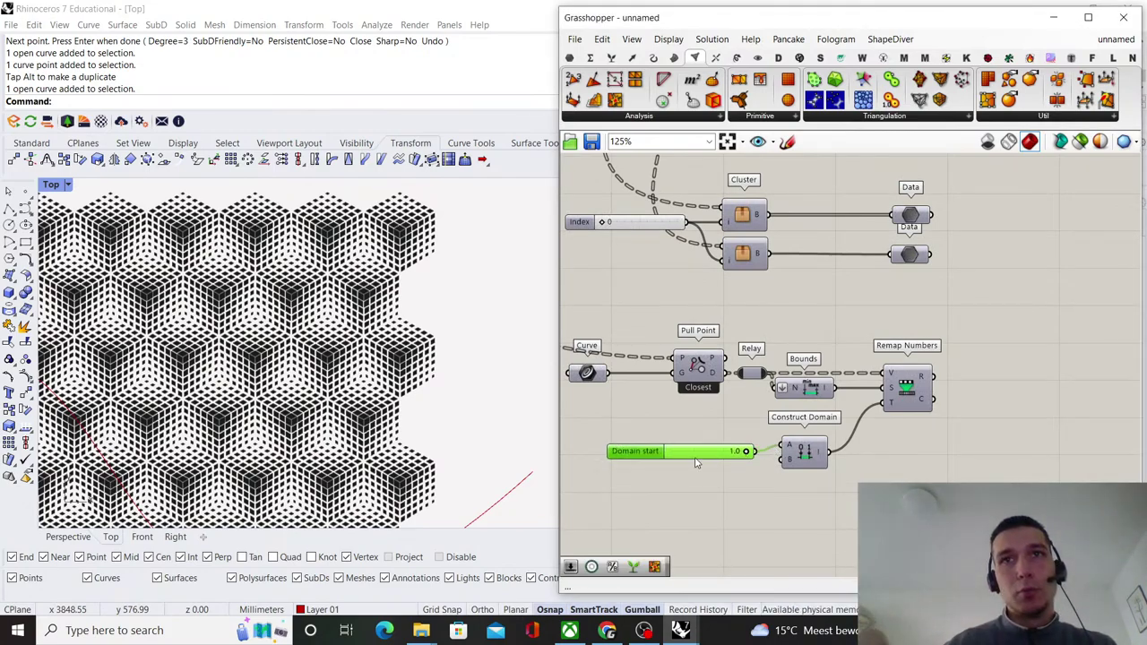
- Add a 0.60 number slider below the domain start slider for the new Construct Domain's end value
double_click(676, 450)
type("10.2")
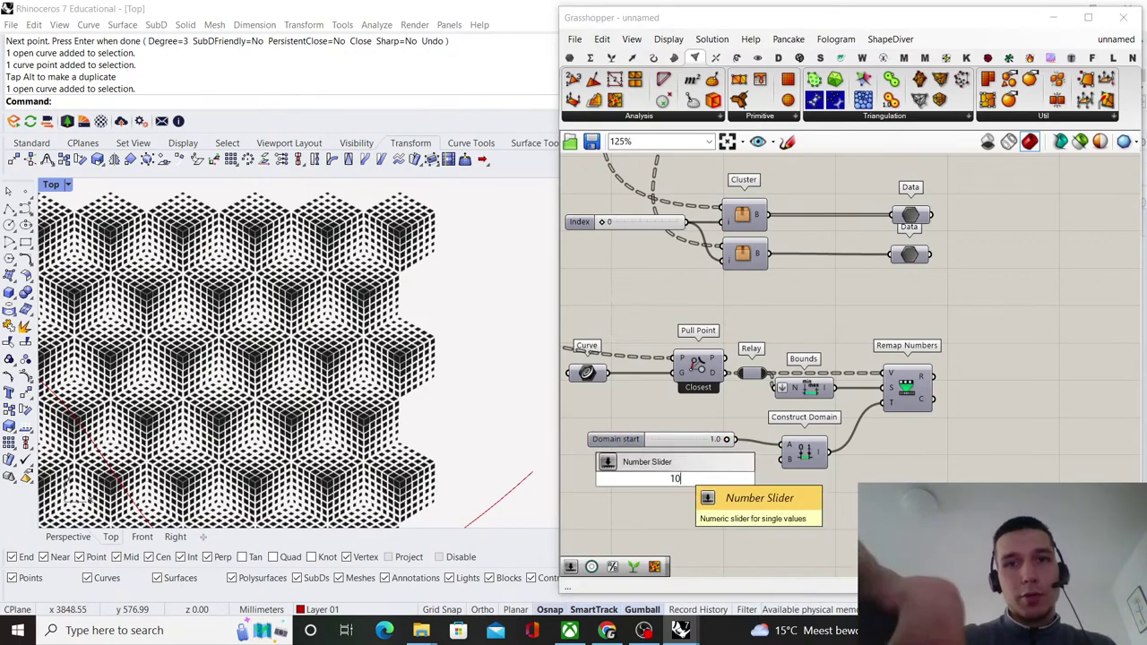
key("BackSpace")
key("BackSpace")
key("BackSpace")
type("0.")
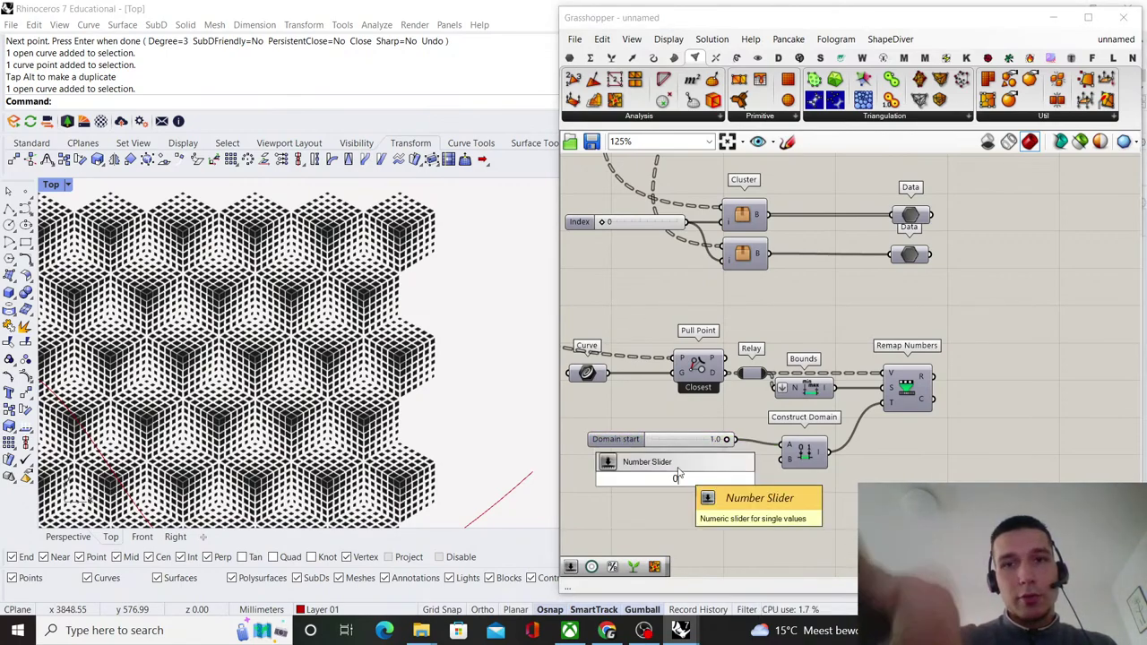
type("60")
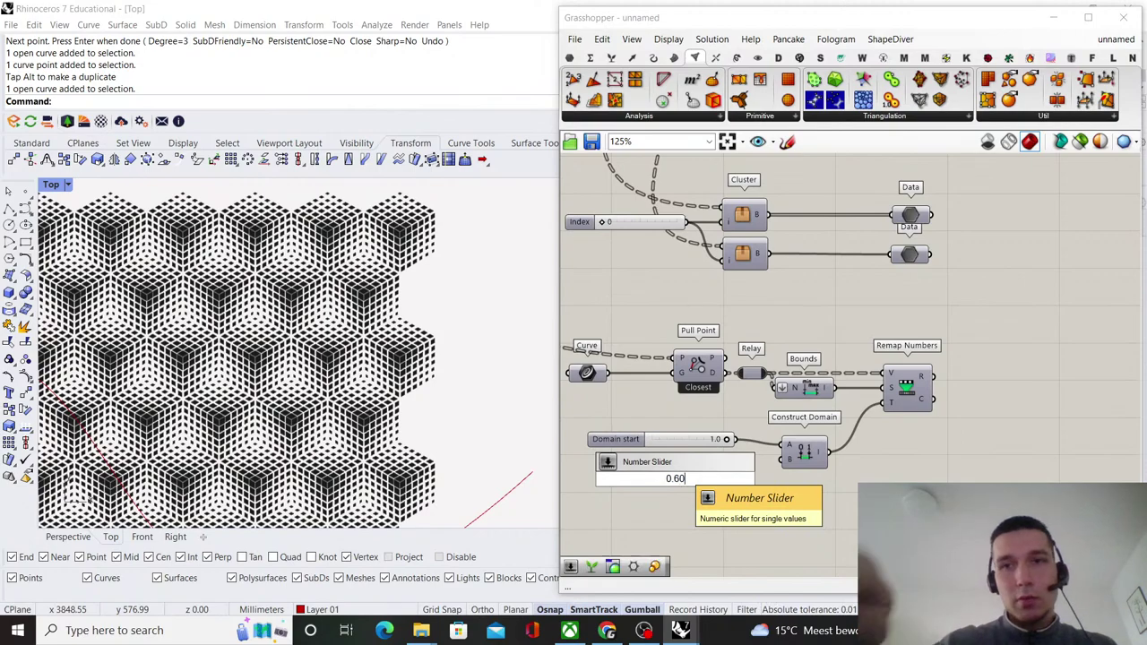
key("Return")
scroll(730, 460, "up", 3)
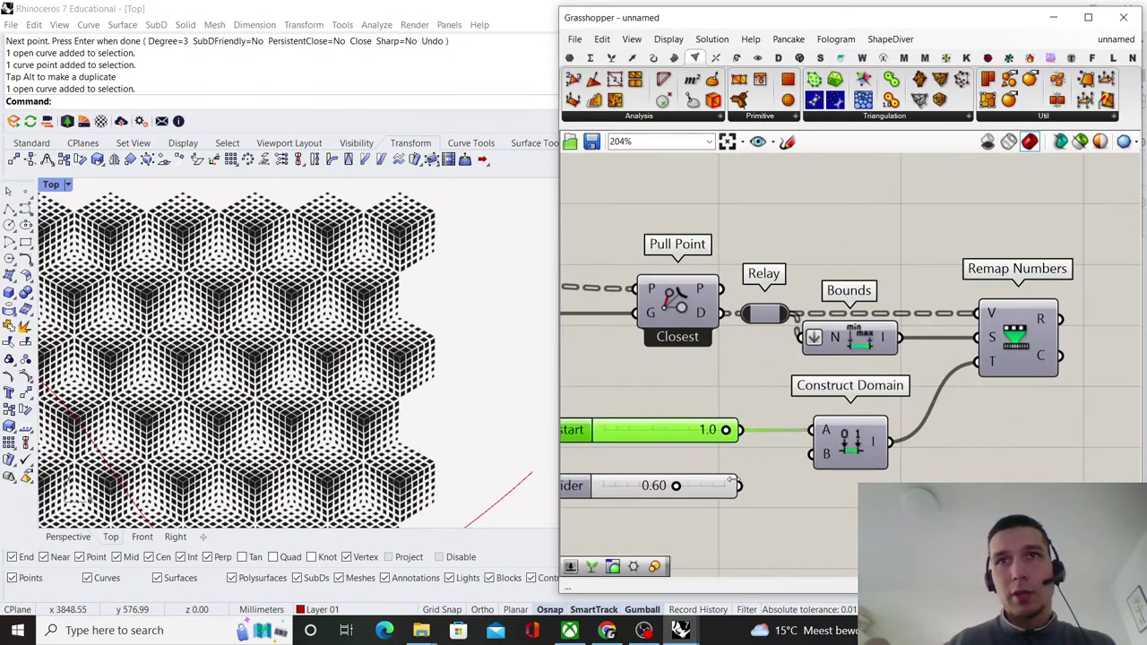
scroll(813, 463, "down", 6)
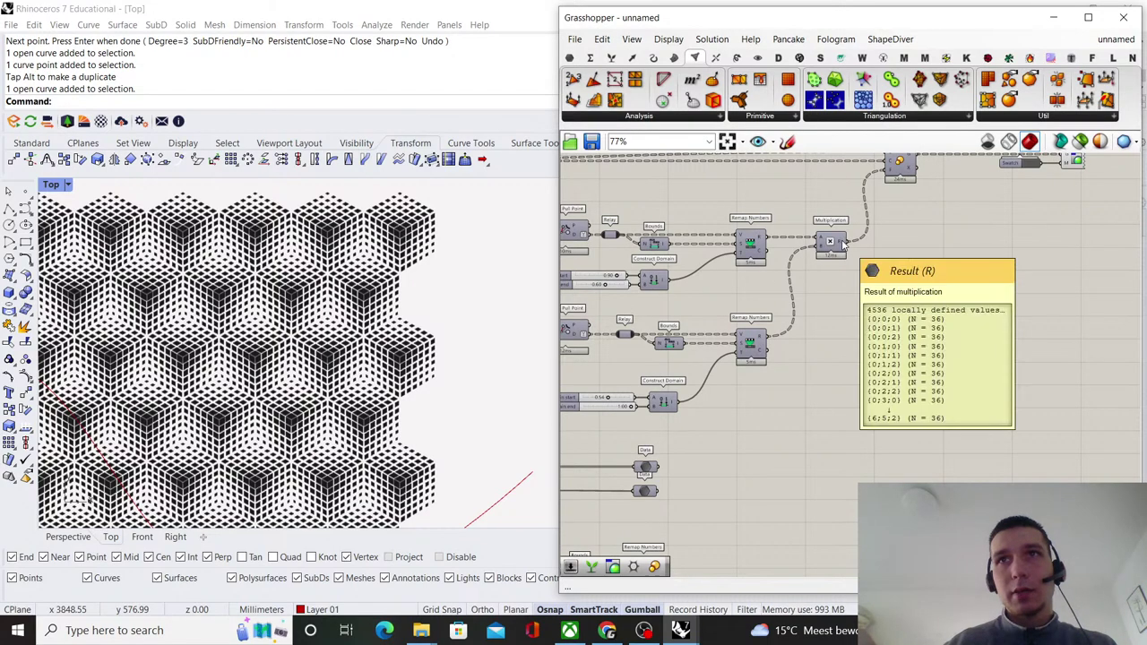
- Compare the data tree of the Multiplication result with the mapped output of the curve's Remap Numbers component
scroll(802, 335, "down", 2)
scroll(673, 412, "up", 5)
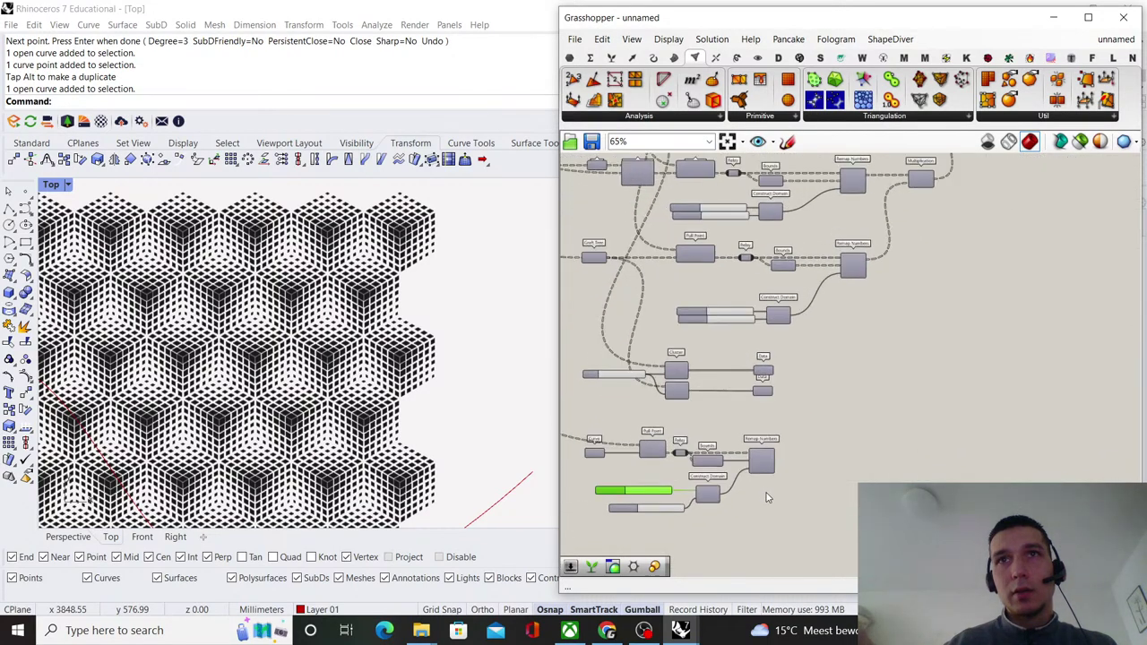
mouse_move(775, 422)
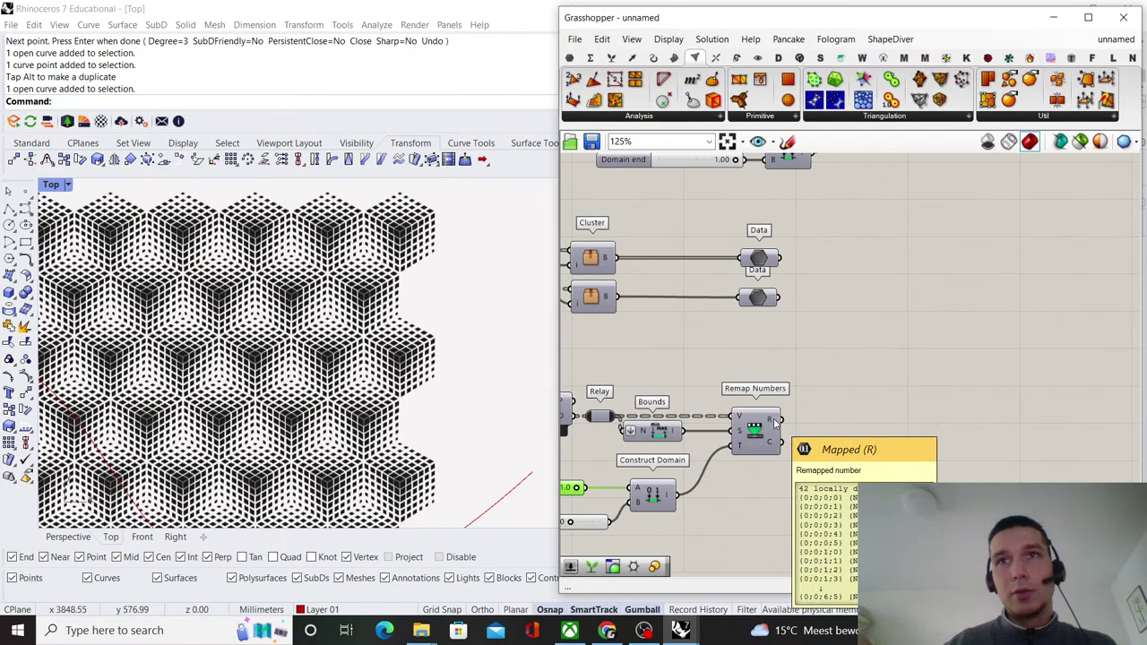
scroll(774, 415, "down", 5)
right_click_drag(785, 312, 800, 393)
scroll(715, 272, "up", 3)
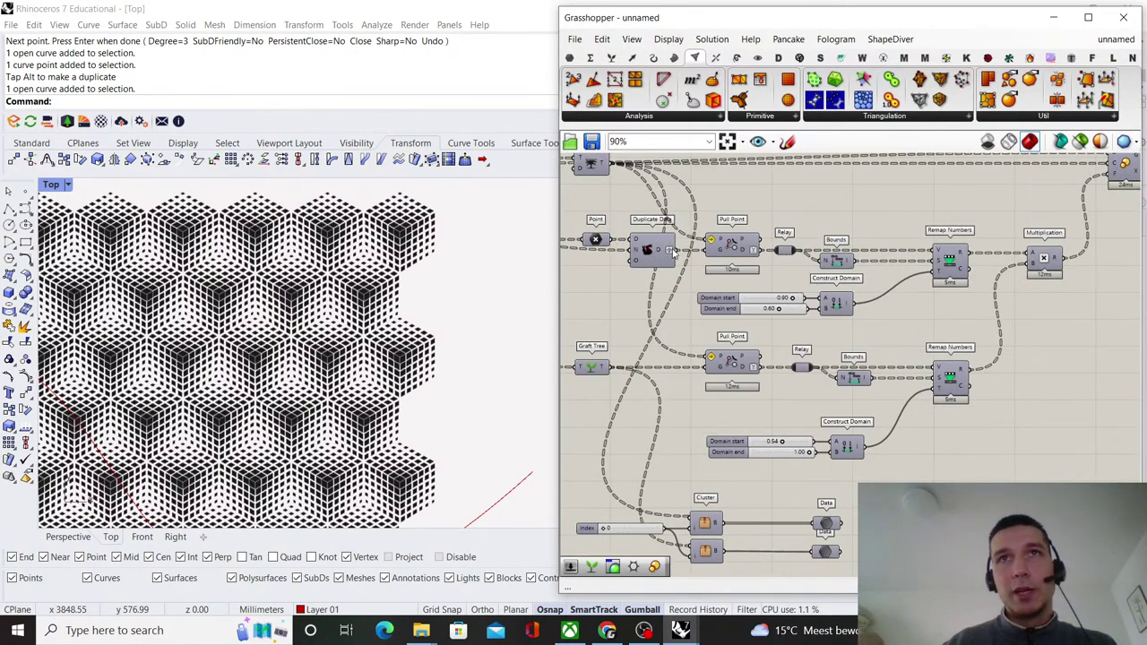
- Place a copy of the Duplicate Data component beside the curve's Remap Numbers and connect the mapped values to its data input
right_click_drag(674, 254, 697, 262)
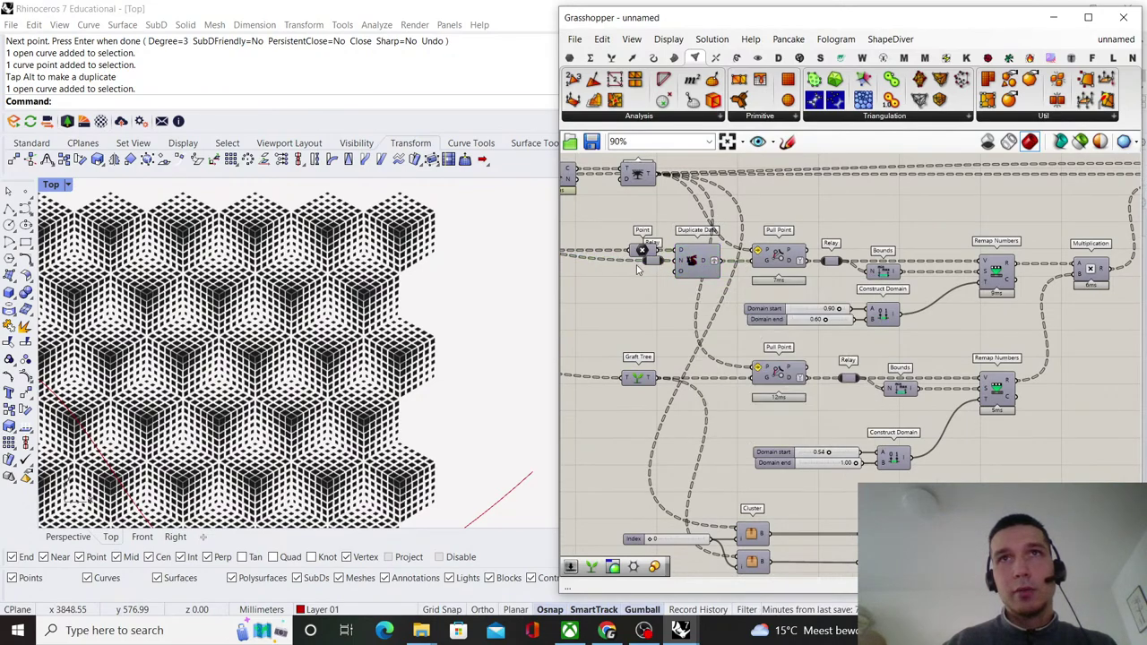
scroll(720, 272, "down", 4)
scroll(867, 471, "up", 5)
left_click_drag(720, 272, 848, 475)
left_click(797, 410)
scroll(740, 470, "up", 1)
left_click(829, 464)
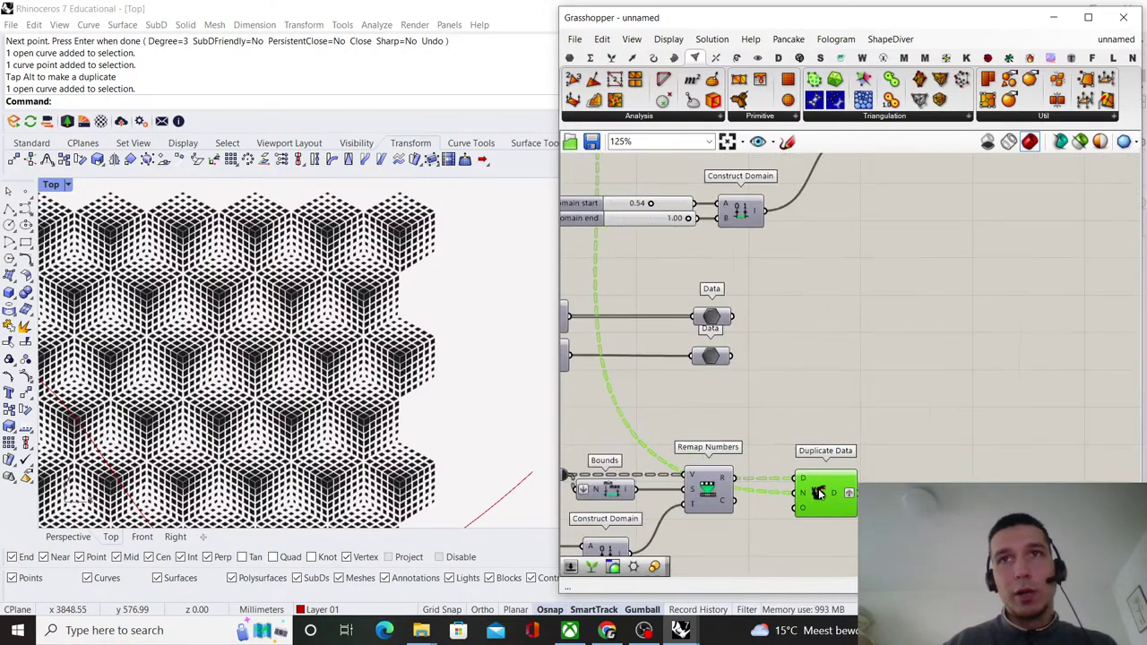
scroll(842, 468, "down", 4)
scroll(848, 470, "up", 4)
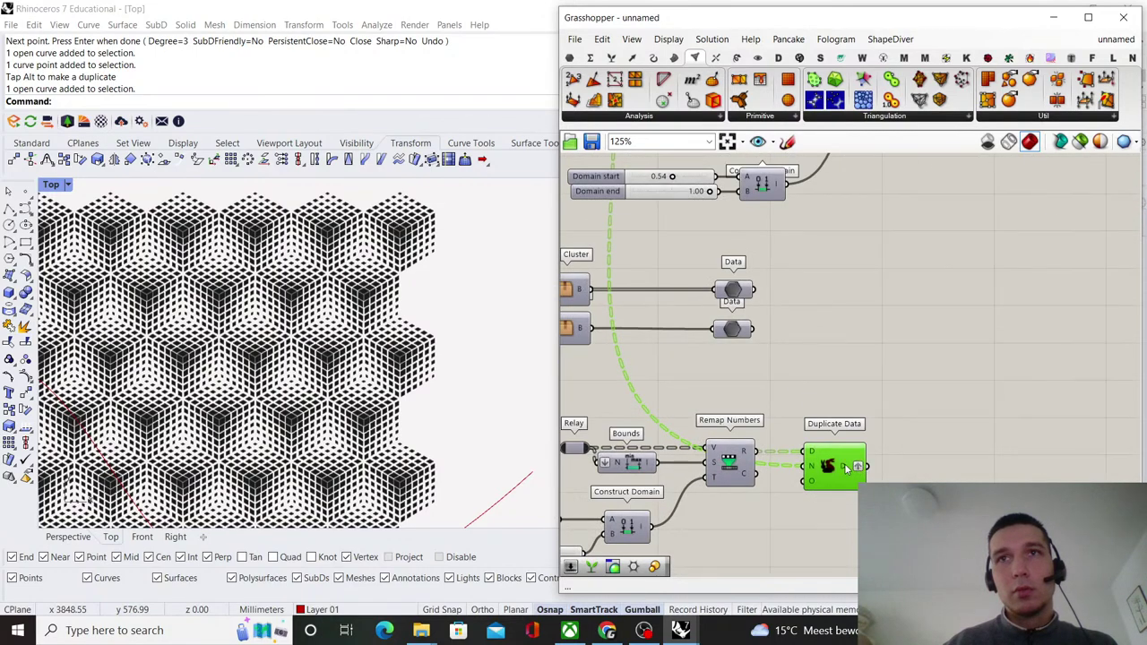
mouse_move(846, 468)
- Add a third input to the Multiplication component and connect the curve chain's Duplicate Data output to it
scroll(846, 469, "down", 4)
scroll(833, 329, "up", 3)
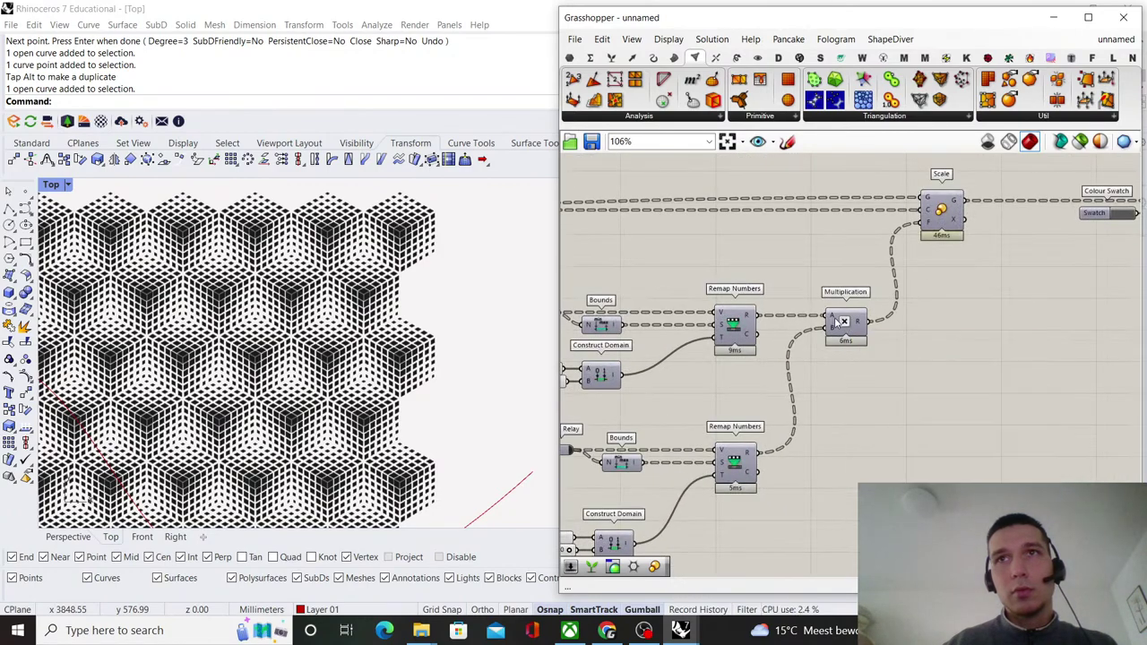
scroll(833, 320, "up", 5)
scroll(828, 357, "down", 5)
left_click(873, 342)
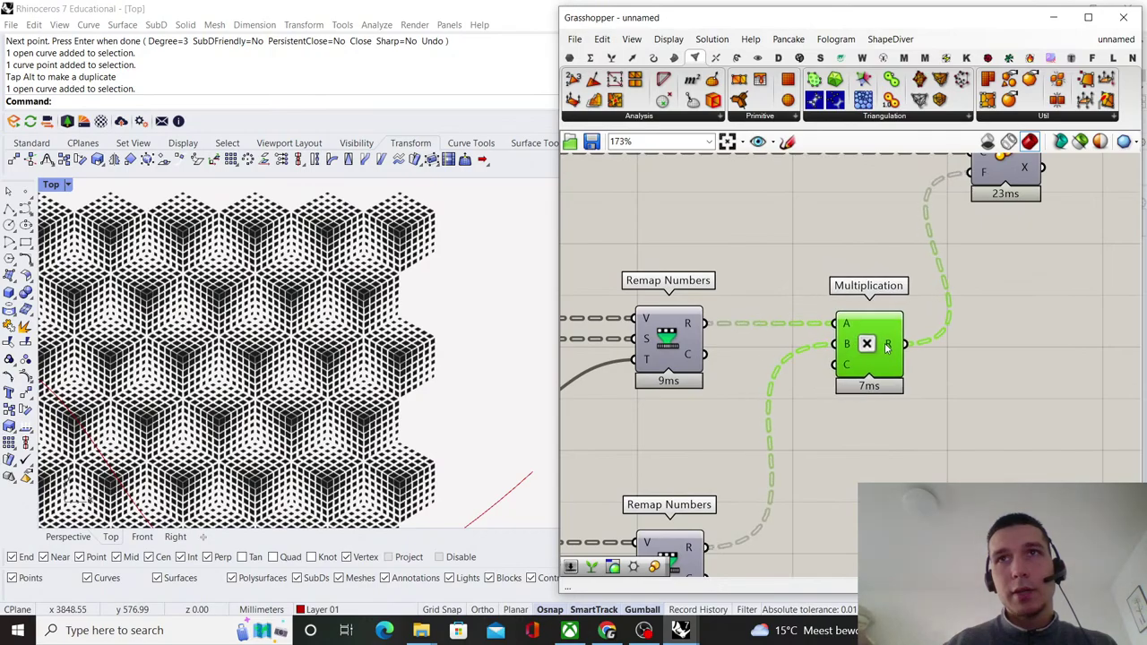
scroll(873, 345, "down", 2)
scroll(750, 484, "up", 2)
scroll(788, 475, "down", 2)
left_click_drag(739, 500, 831, 236)
scroll(847, 233, "up", 3)
left_click(907, 324)
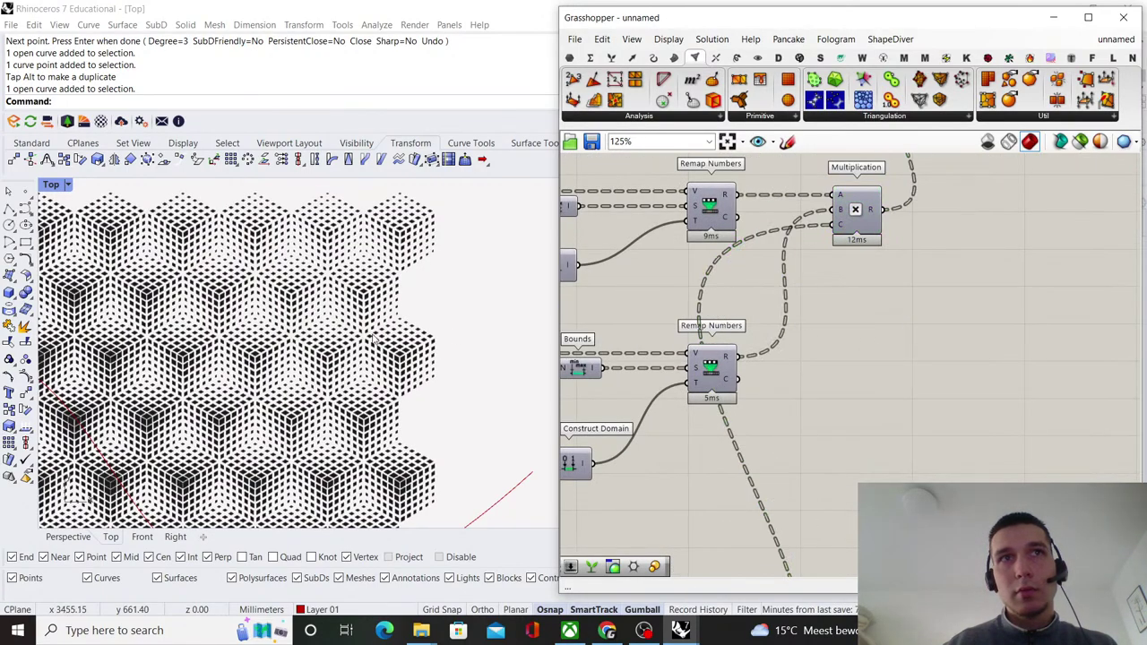
- Examine how the drawn curve affects the scaling of the hexagon mesh pattern in the Top viewport
scroll(286, 348, "down", 10)
right_click_drag(309, 356, 371, 346)
scroll(322, 356, "up", 6)
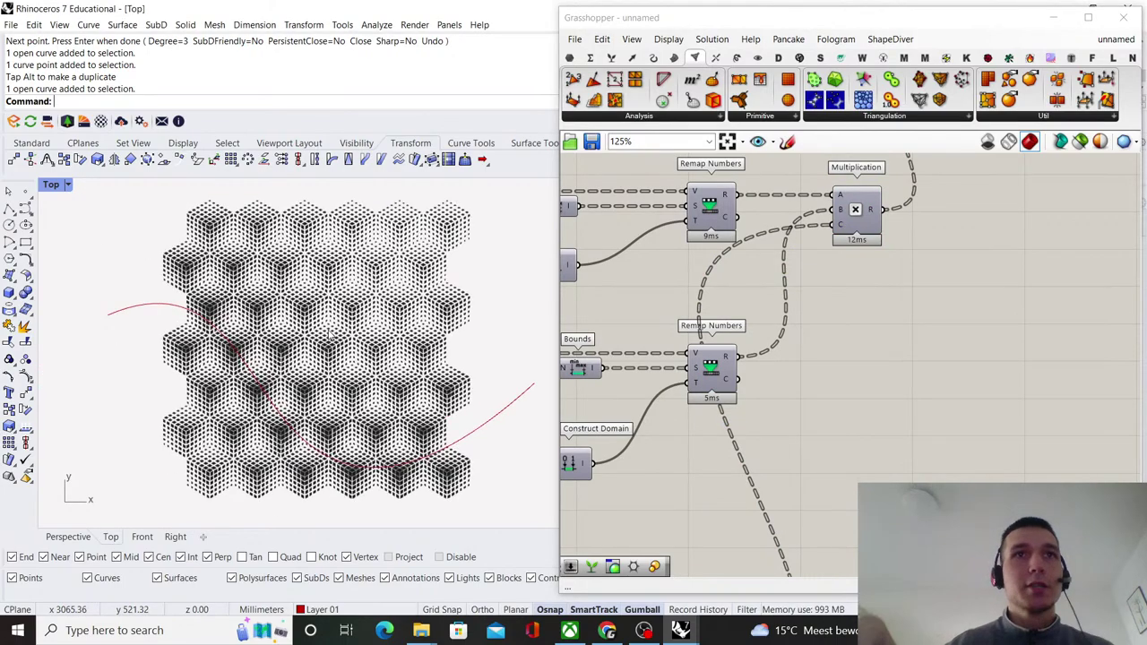
scroll(329, 334, "up", 2)
scroll(330, 346, "down", 2)
right_click_drag(408, 303, 397, 310)
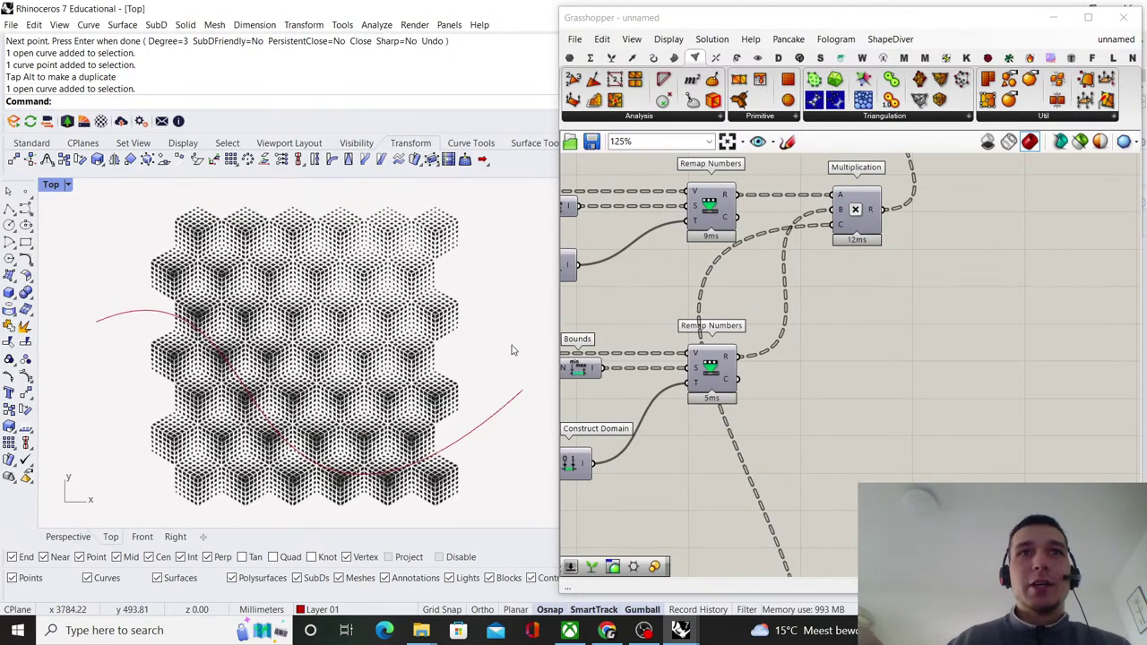
- Move the cluster components with their Index slider lower and place the curve remapping chain directly beneath the two point chains
scroll(750, 386, "down", 3)
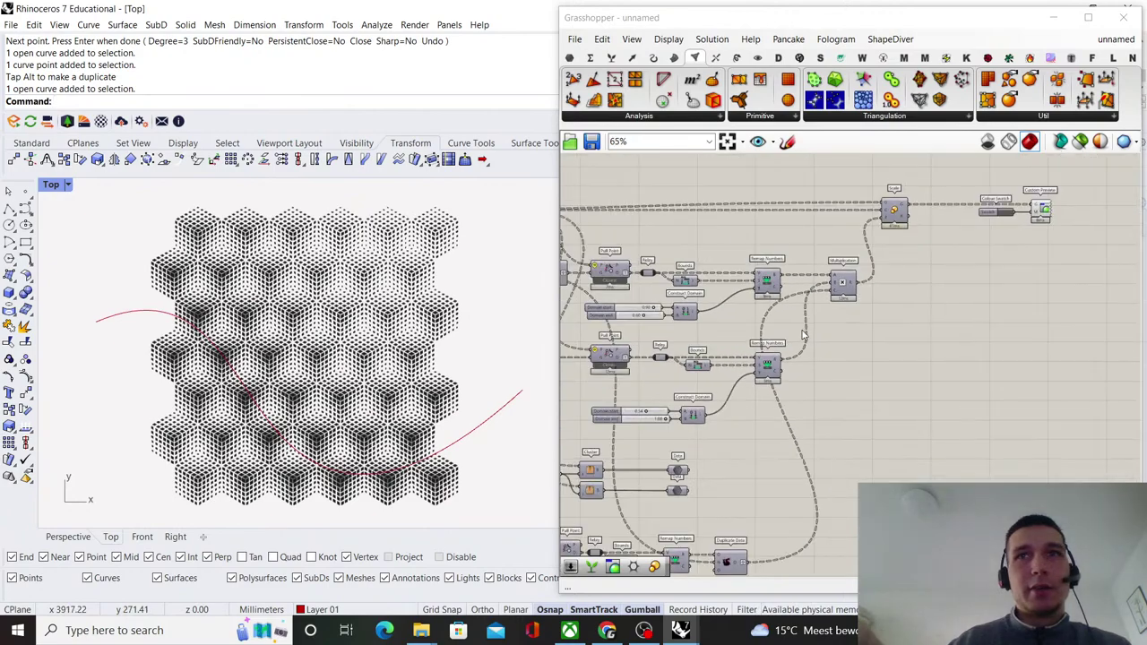
scroll(759, 479, "up", 2)
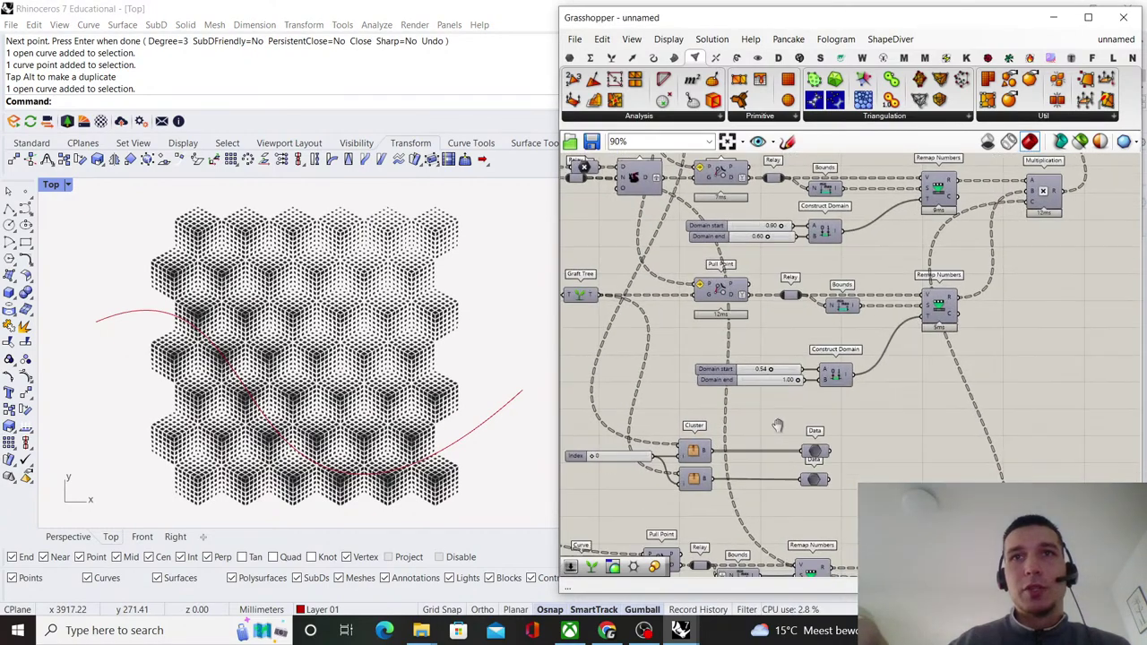
left_click_drag(900, 455, 653, 382)
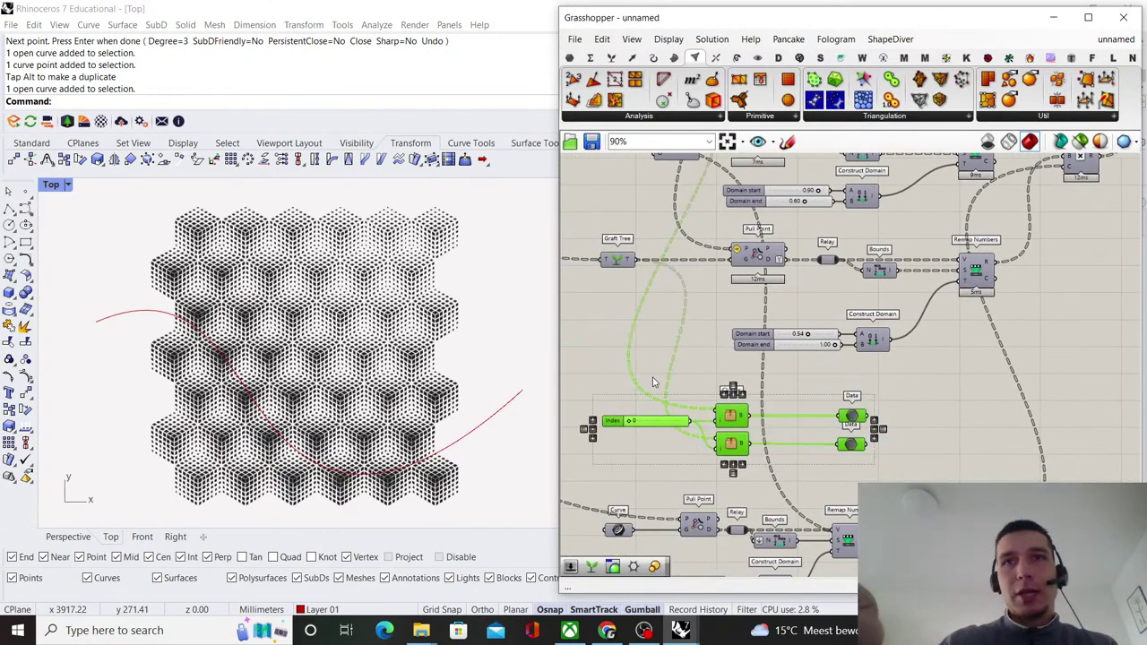
scroll(653, 382, "down", 3)
left_click_drag(724, 392, 728, 538)
left_click_drag(847, 513, 641, 446)
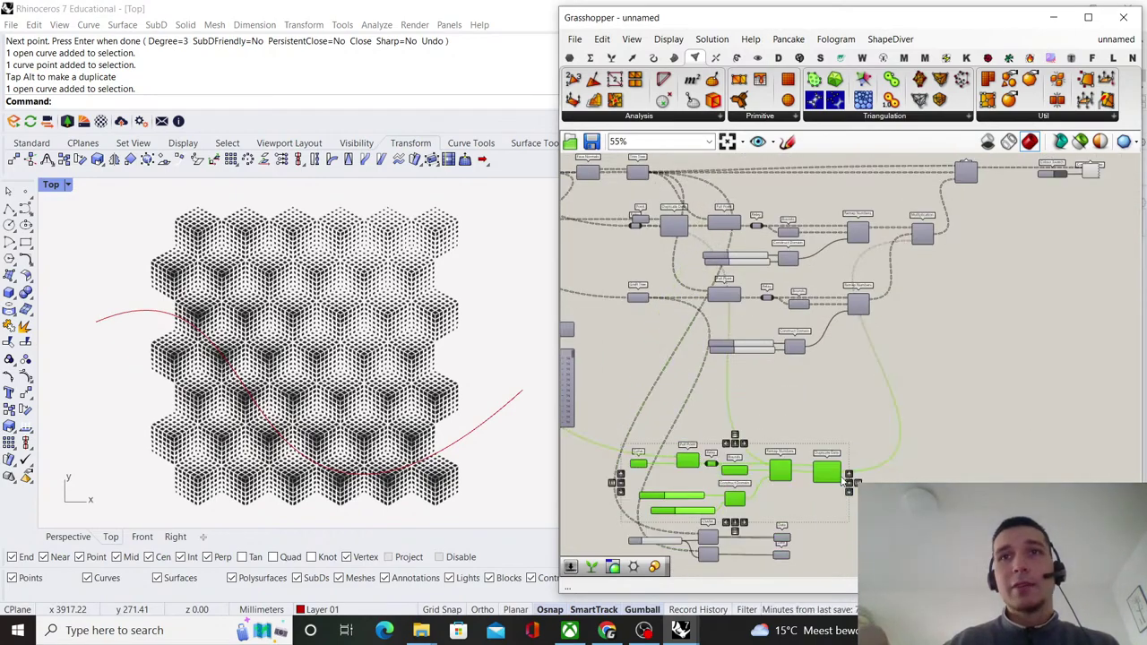
left_click_drag(835, 471, 850, 385)
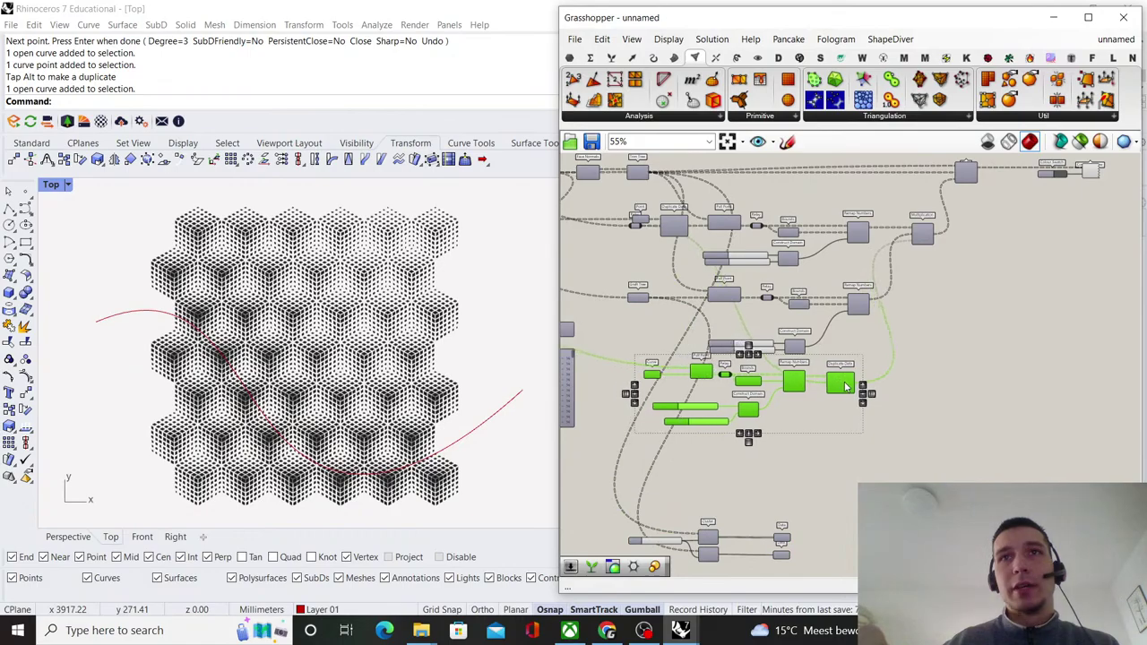
left_click(865, 356)
- Set the domain end slider of the curve chain's Construct Domain to 0.80
scroll(363, 343, "up", 6)
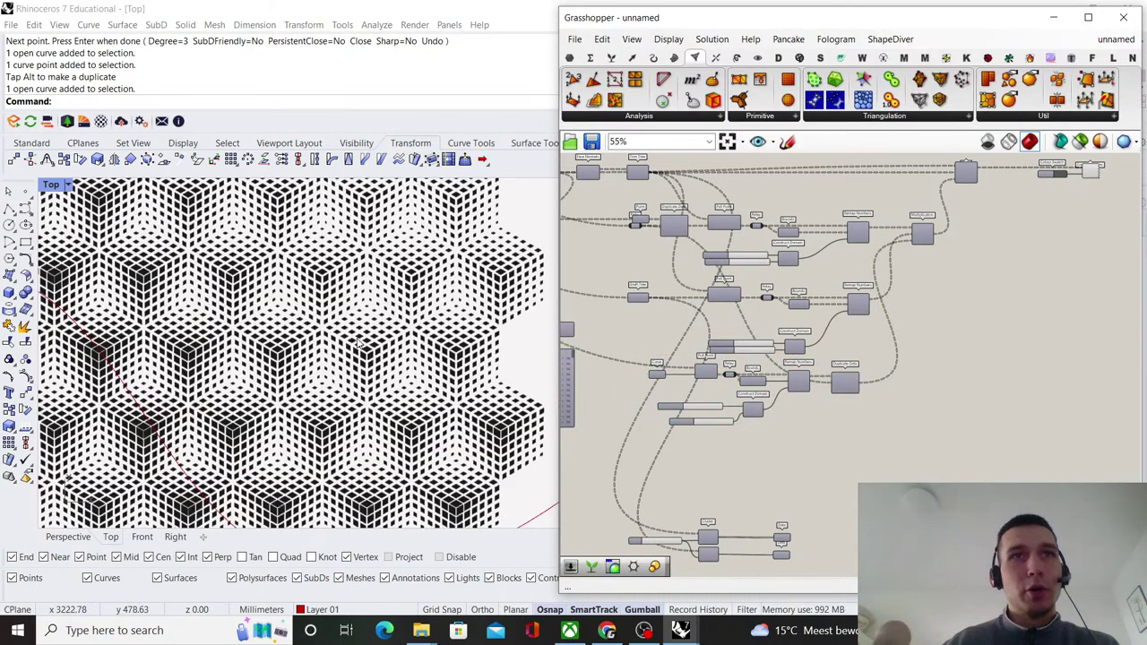
scroll(352, 405, "down", 10)
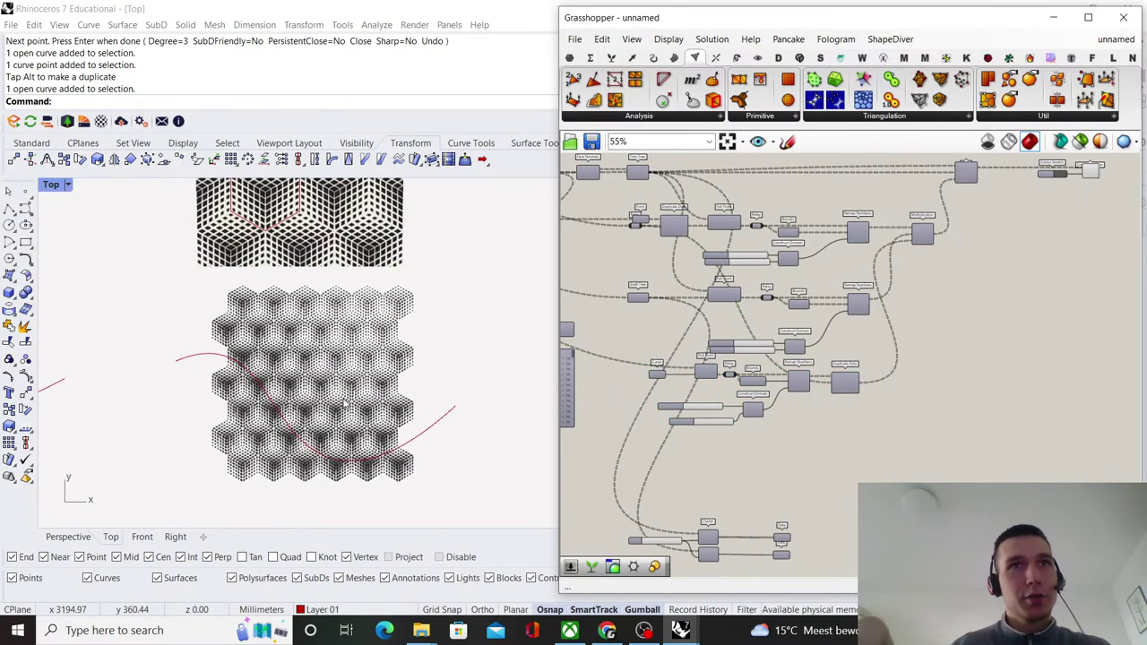
scroll(340, 408, "up", 6)
scroll(929, 423, "down", 3)
scroll(930, 428, "up", 10)
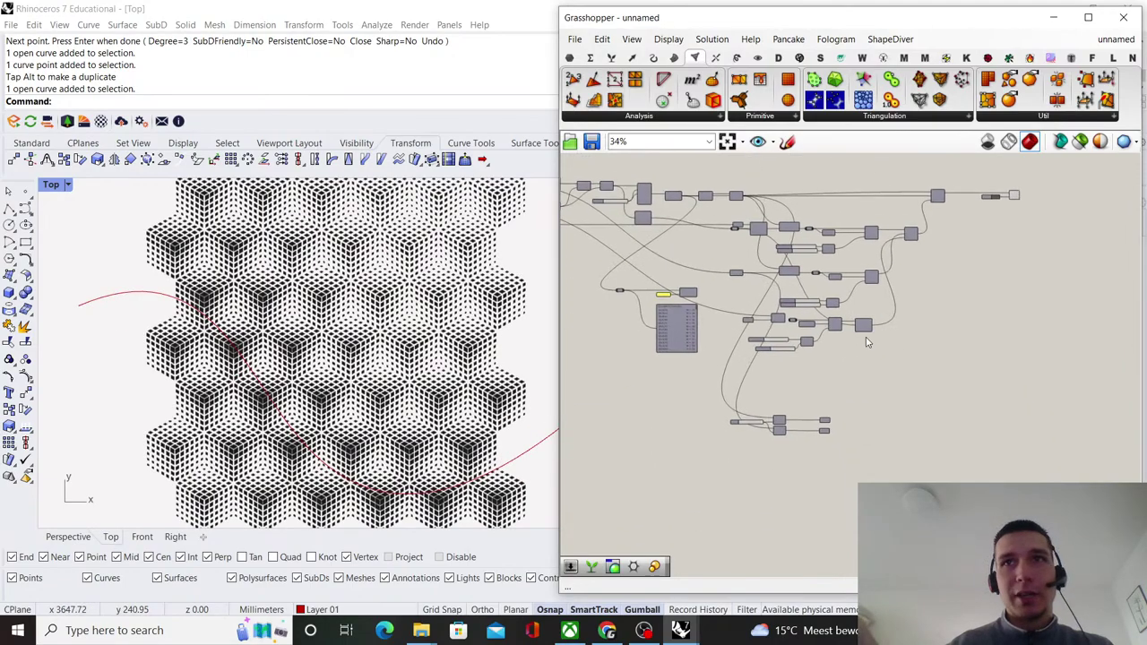
scroll(749, 417, "up", 1)
left_click_drag(751, 418, 797, 425)
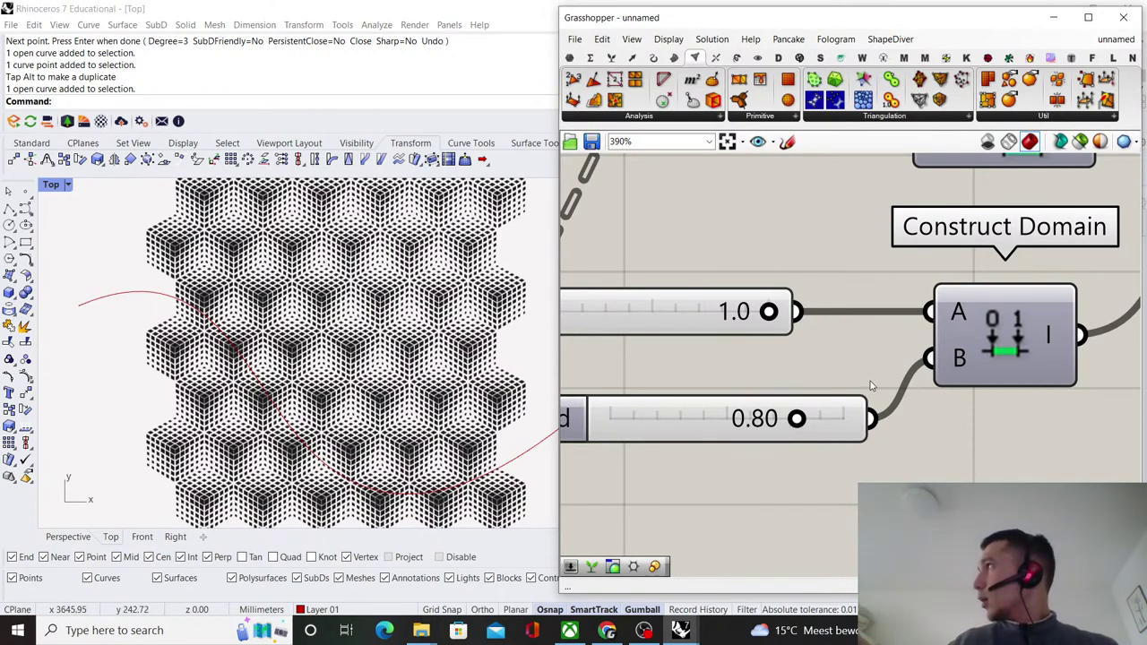
scroll(784, 369, "down", 10)
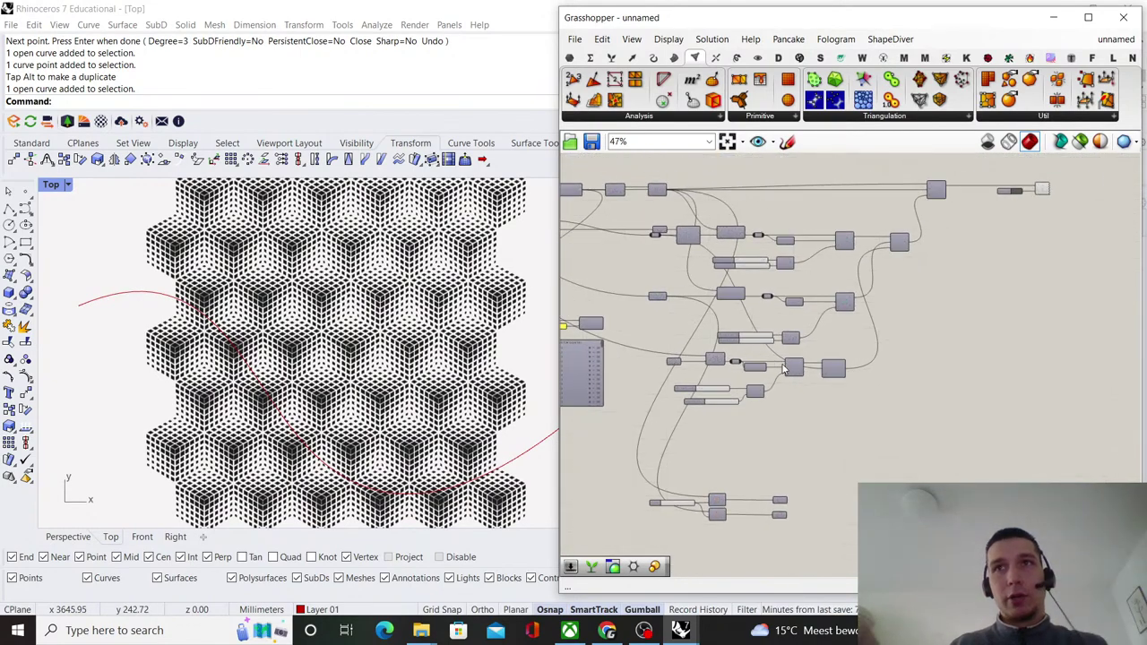
- Shift the curve chain's Relay, Bounds, Remap Numbers and Duplicate Data components farther away from its Pull Point
scroll(784, 369, "up", 5)
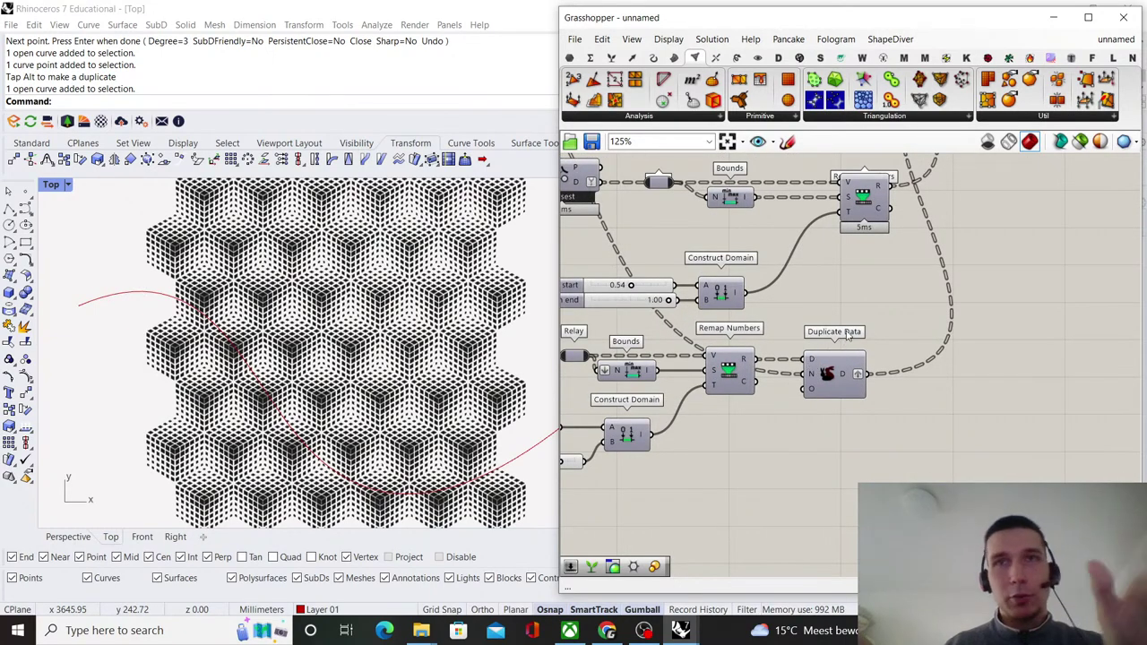
scroll(847, 335, "down", 2)
right_click_drag(826, 383, 902, 381)
scroll(903, 381, "up", 2)
left_click_drag(965, 368, 638, 326)
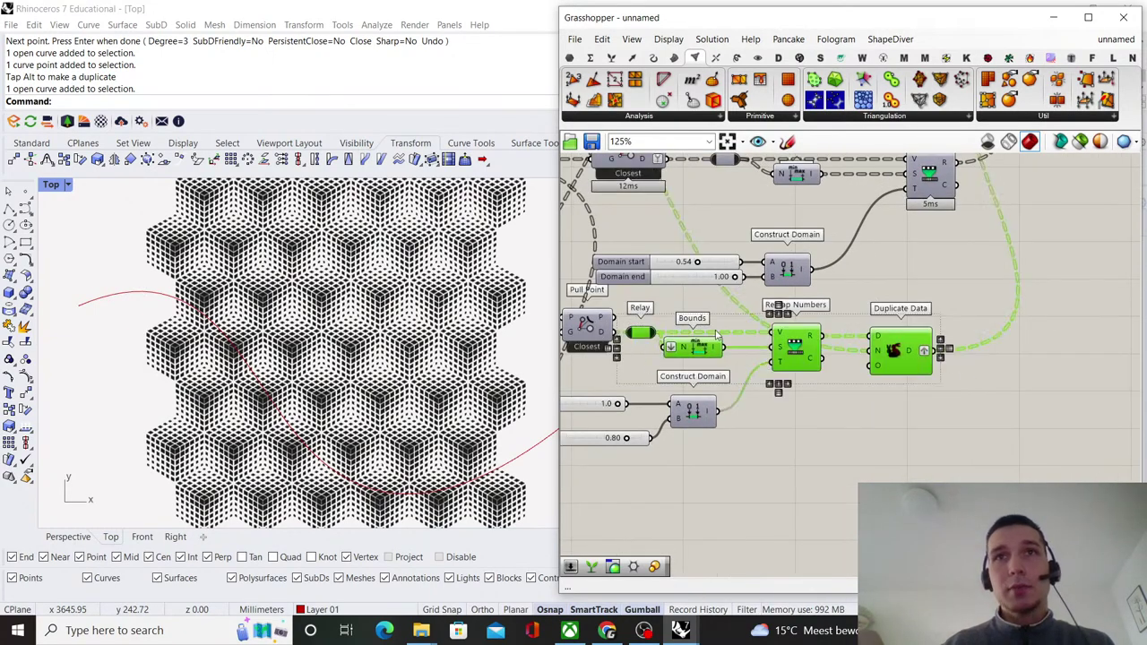
left_click_drag(716, 335, 873, 335)
left_click(960, 289)
- Move the curve chain's Construct Domain and its two sliders lower on the canvas
scroll(896, 446, "down", 3)
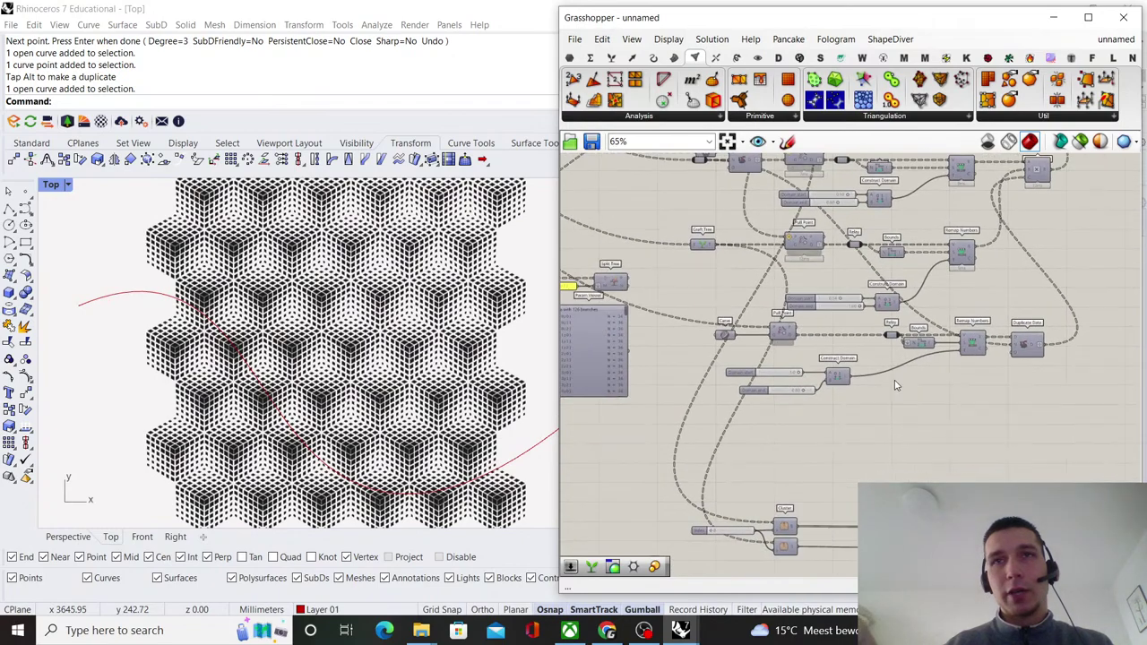
scroll(848, 370, "up", 2)
left_click_drag(793, 368, 832, 479)
left_click(859, 396)
scroll(842, 403, "down", 5)
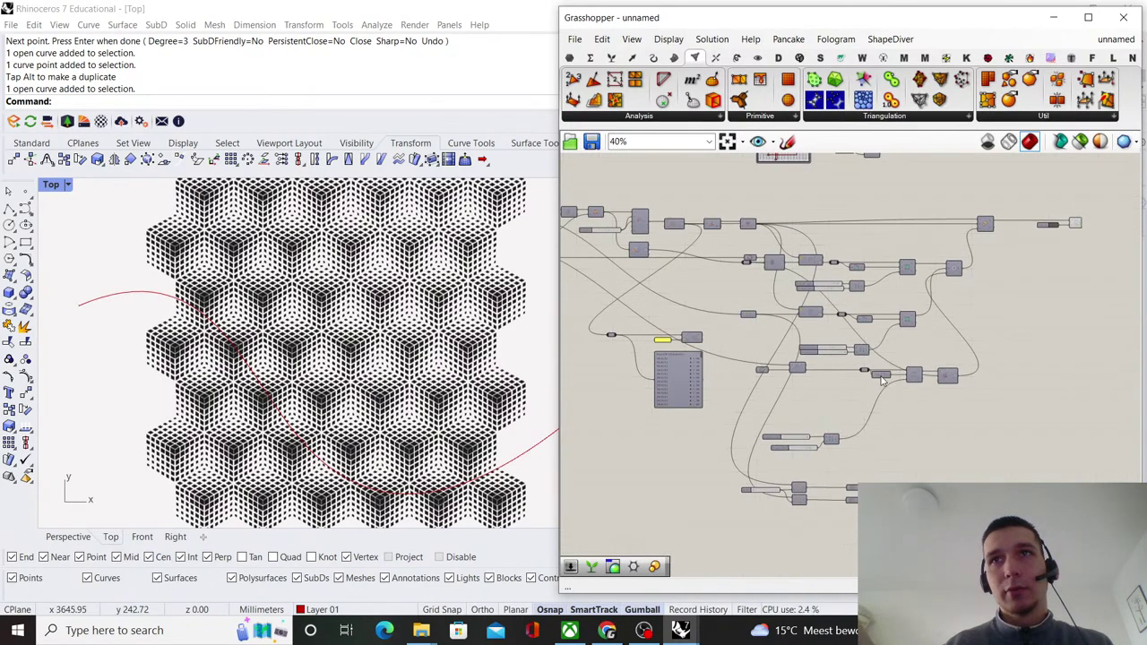
- Move the curve chain from the Curve parameter to Duplicate Data slightly lower to widen the gap to the chain above
scroll(962, 428, "up", 2)
left_click_drag(975, 394, 678, 343)
scroll(795, 363, "up", 3)
left_click_drag(886, 358, 886, 399)
left_click(922, 327)
- Align the Bounds and Construct Domain components of the two upper remapping chains in one vertical column
scroll(923, 327, "down", 3)
scroll(923, 371, "up", 4)
left_click_drag(880, 445, 730, 397)
left_click_drag(822, 420, 730, 343)
left_click(863, 403)
scroll(863, 403, "down", 4)
scroll(864, 344, "up", 3)
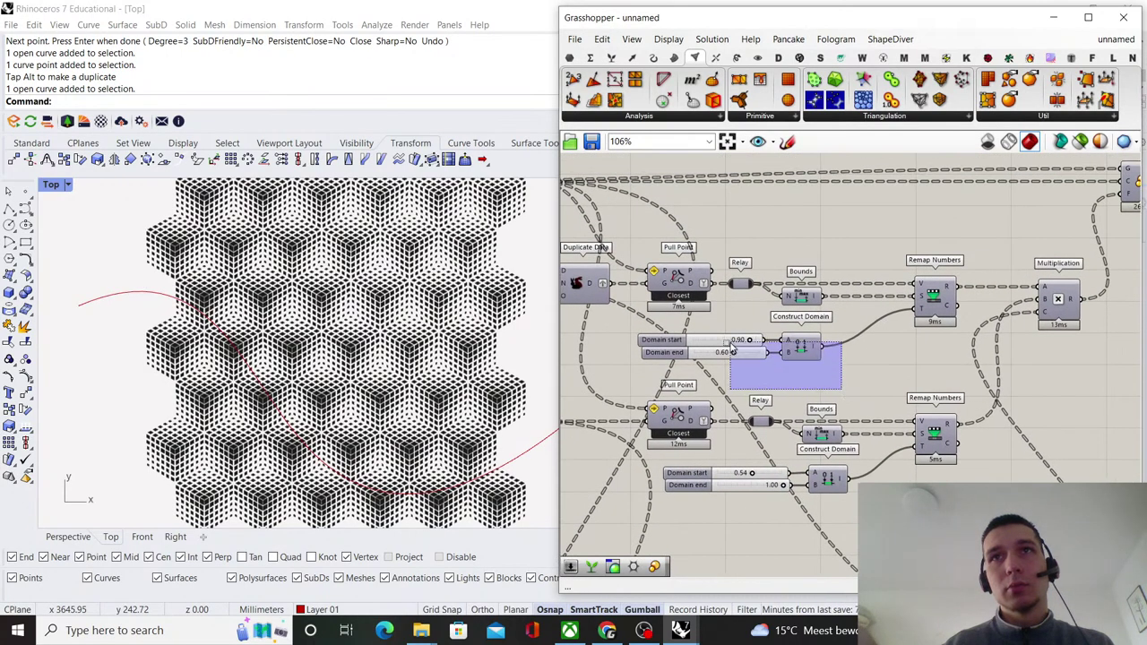
left_click_drag(841, 327, 837, 293)
left_click(824, 279)
left_click(813, 274)
right_click_drag(814, 274, 818, 247)
- Align the relays and domain sliders of the two upper remapping chains vertically
left_click_drag(796, 498, 747, 236)
left_click(733, 241)
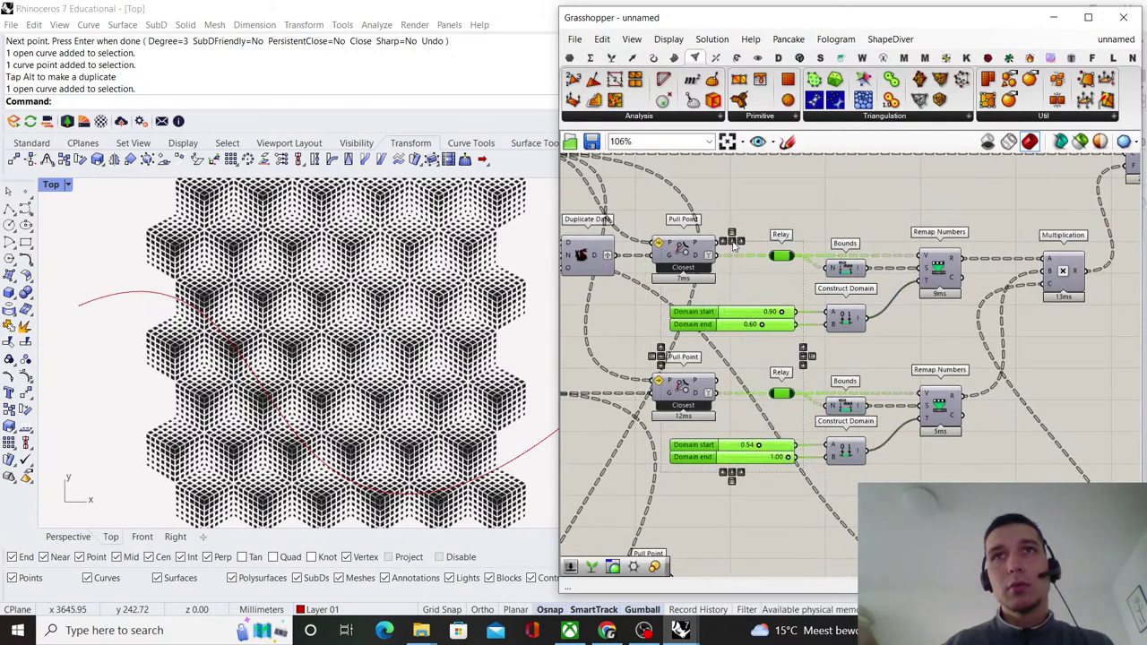
left_click(782, 220)
- Group the uppermost remapping chain, from the Point parameter and Duplicate Data to Remap Numbers
right_click_drag(779, 223, 861, 244)
scroll(792, 378, "down", 3)
scroll(818, 380, "up", 4)
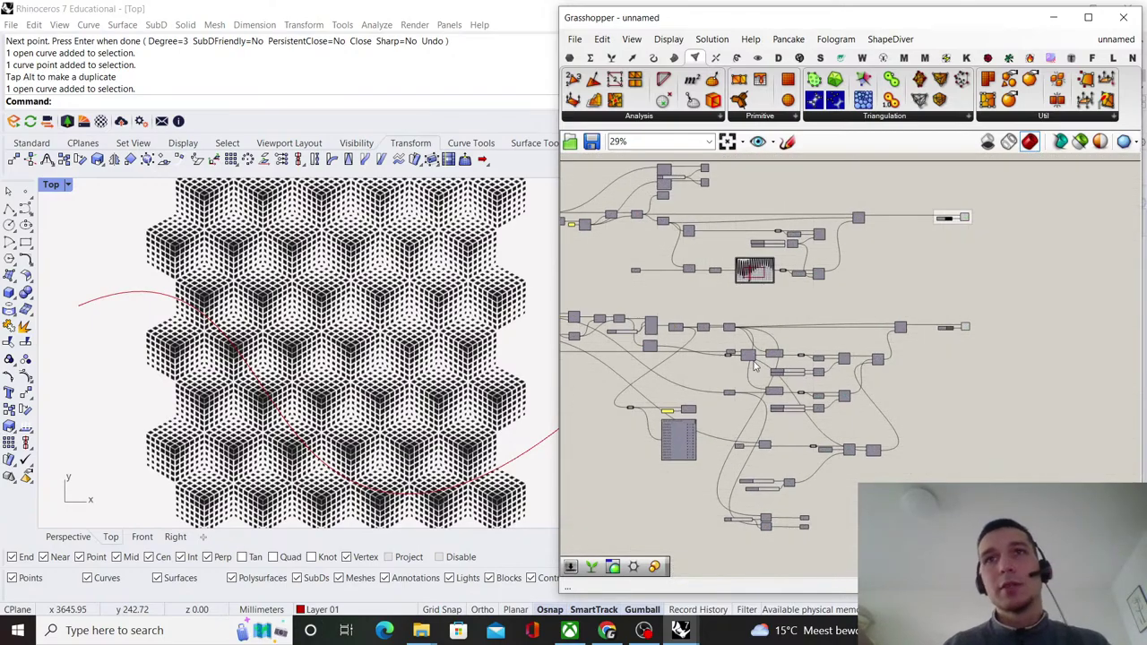
left_click_drag(791, 343, 617, 316)
right_click(896, 276)
left_click(944, 383)
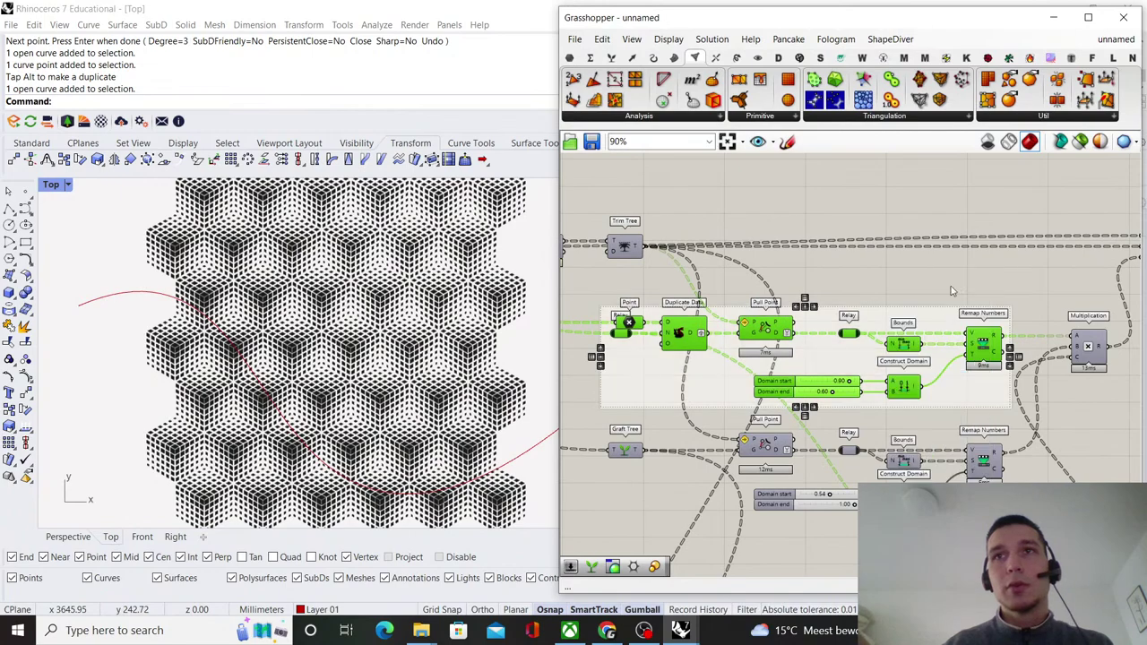
left_click(950, 287)
- Group the second remapping chain, from Graft Tree and Pull Point to Remap Numbers
right_click_drag(971, 503, 963, 452)
left_click_drag(985, 481, 574, 380)
right_click(566, 378)
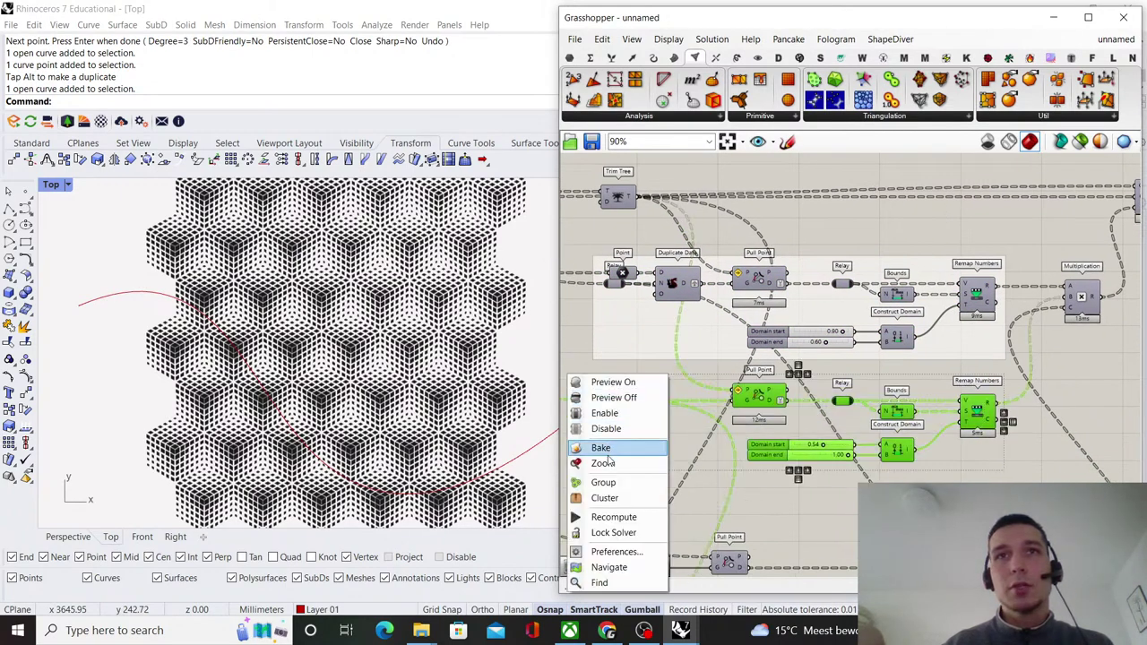
left_click(618, 484)
left_click(681, 501)
- Group the curve remapping components from the Curve parameter to Duplicate Data, leaving out the Construct Domain and its sliders
scroll(846, 346, "down", 4)
scroll(846, 346, "up", 3)
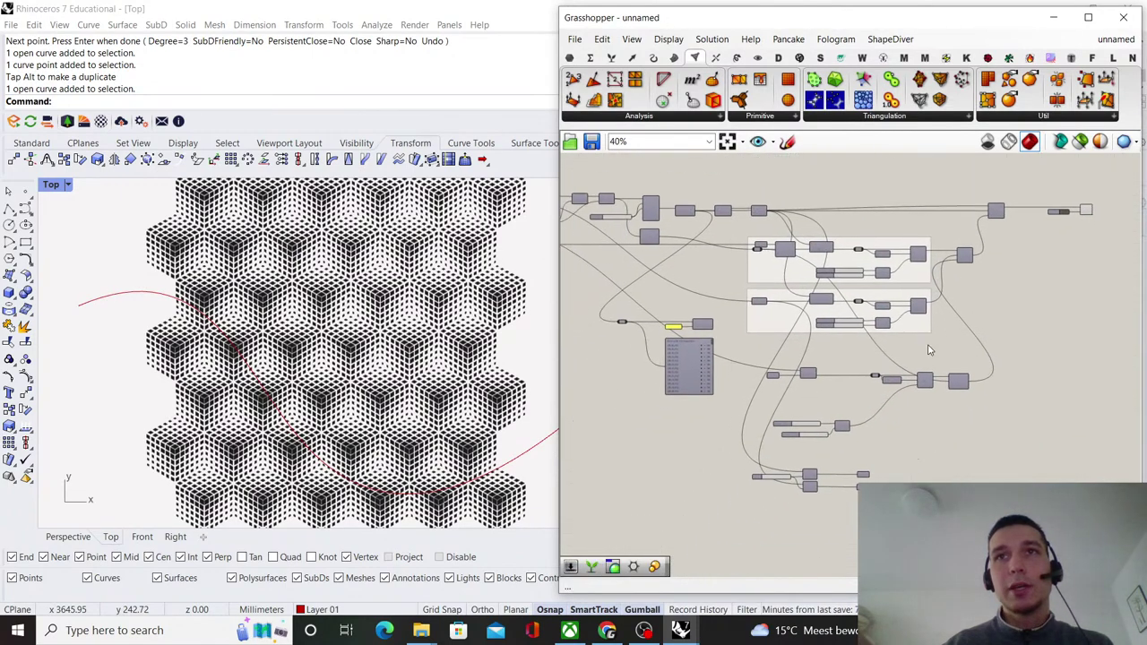
left_click_drag(1031, 408, 607, 317)
right_click(912, 320)
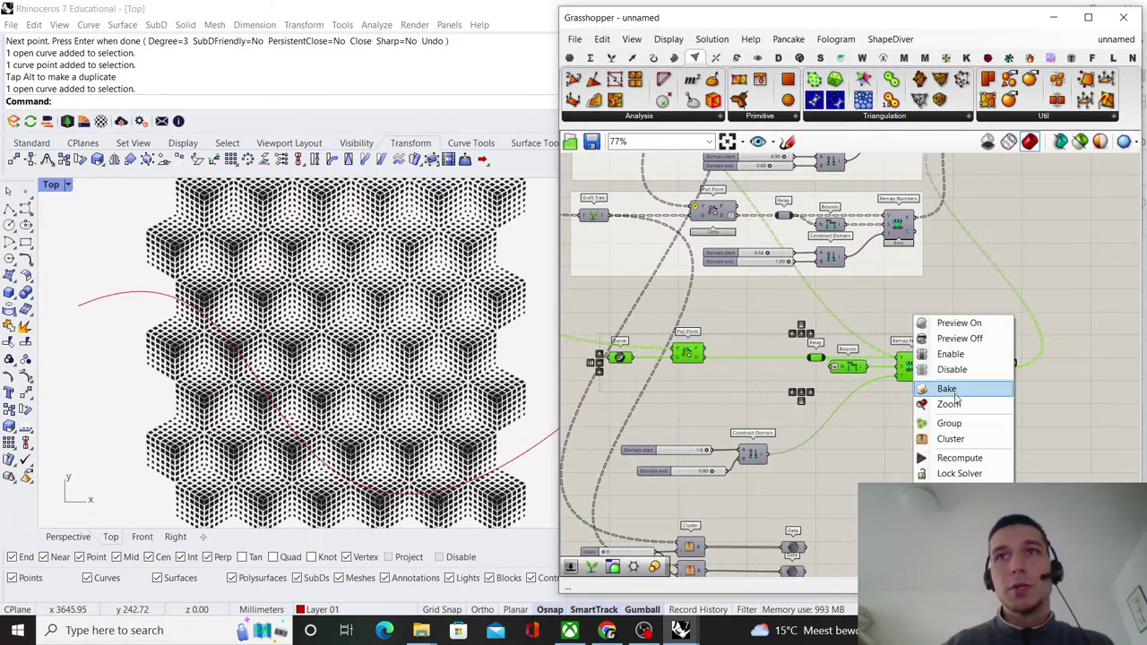
left_click(949, 423)
- Shift the curve chain's group sideways so its start lines up with the group above
scroll(806, 394, "down", 3)
scroll(806, 394, "up", 4)
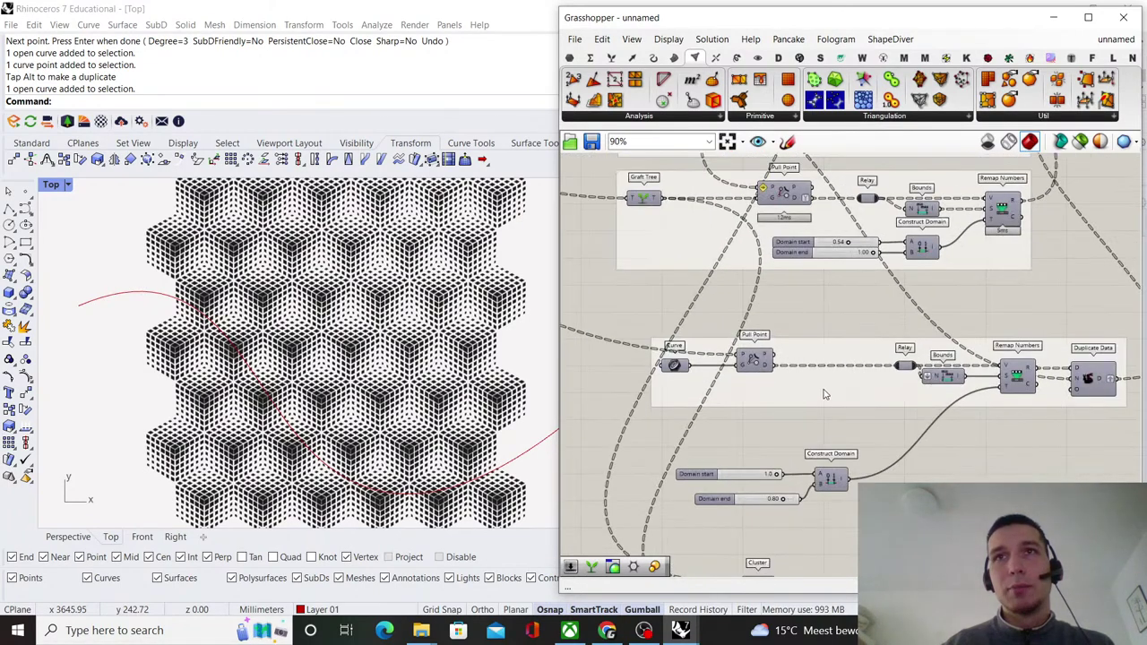
left_click(787, 390)
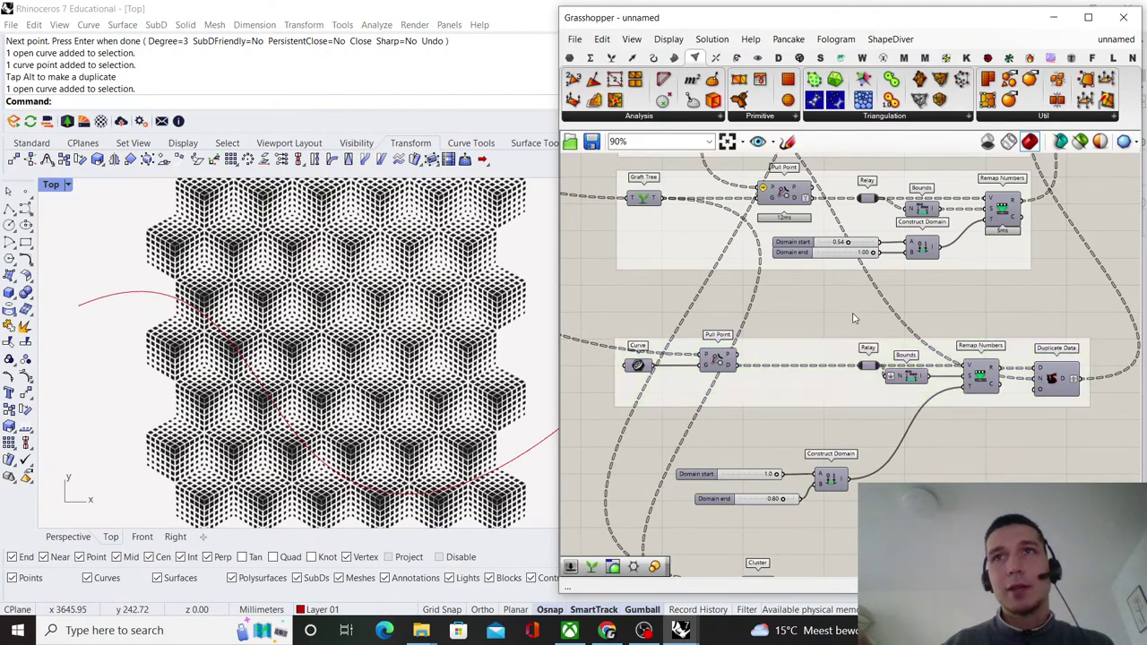
scroll(877, 323, "down", 3)
scroll(878, 323, "up", 4)
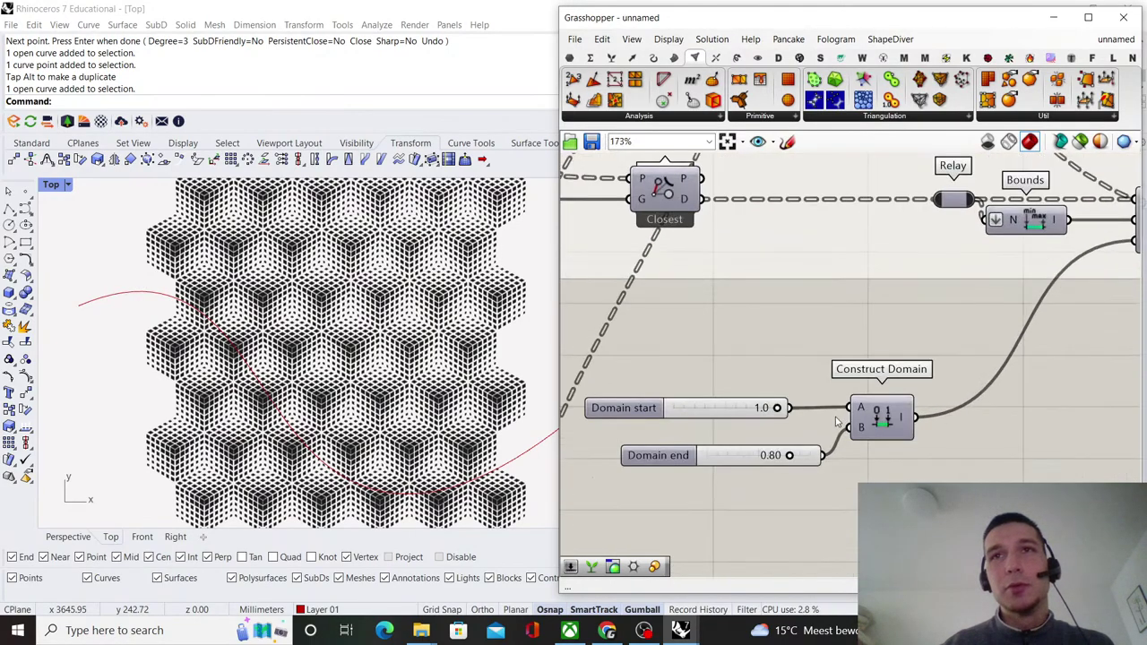
scroll(781, 352, "down", 5)
scroll(647, 289, "up", 5)
left_click_drag(854, 511, 624, 298)
key("Delete")
scroll(897, 337, "down", 6)
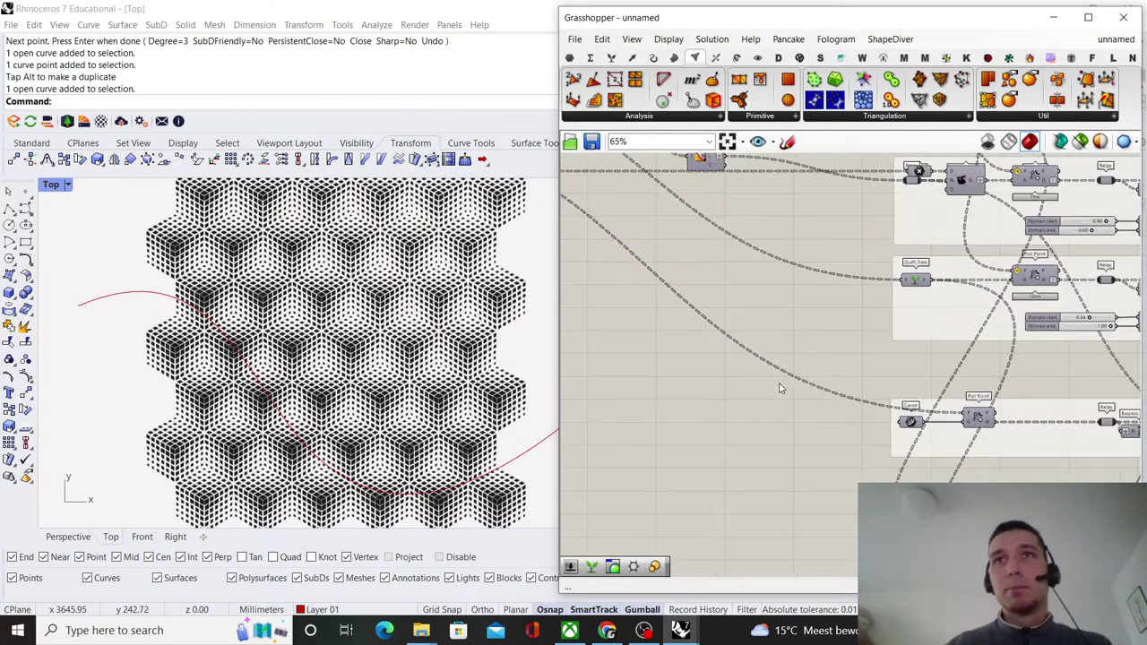
scroll(897, 337, "up", 4)
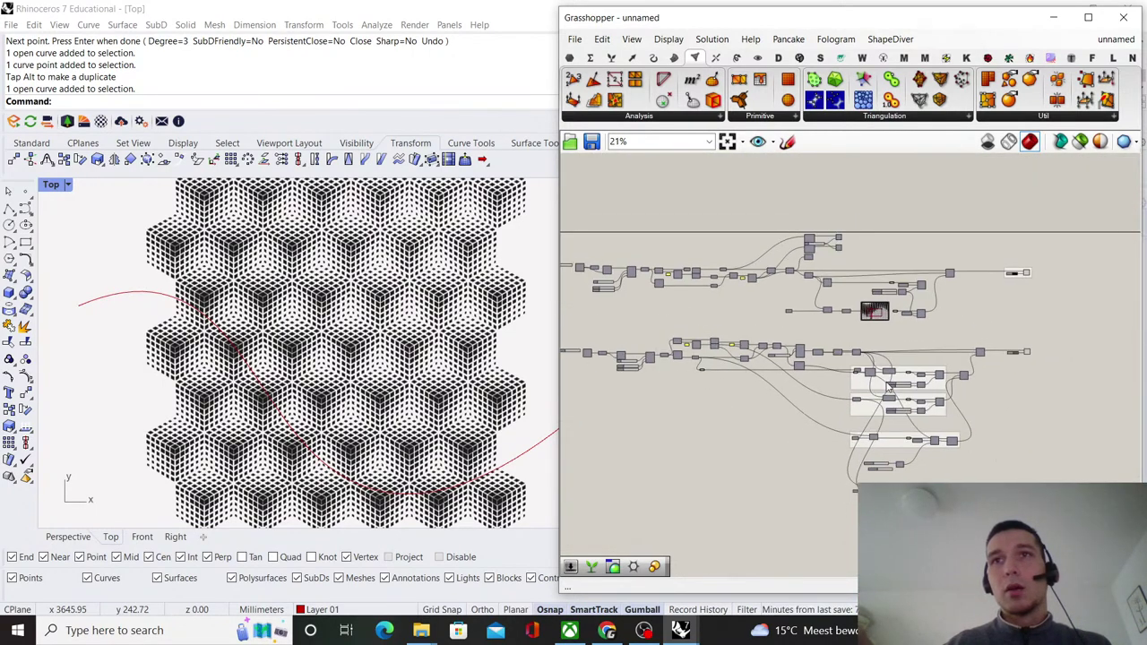
scroll(892, 481, "up", 4)
- Reposition the Construct Domain and its two sliders together in the free space beneath the curve chain's group
left_click_drag(913, 503, 610, 405)
left_click_drag(827, 424, 821, 419)
left_click(876, 376)
right_click_drag(897, 355, 881, 384)
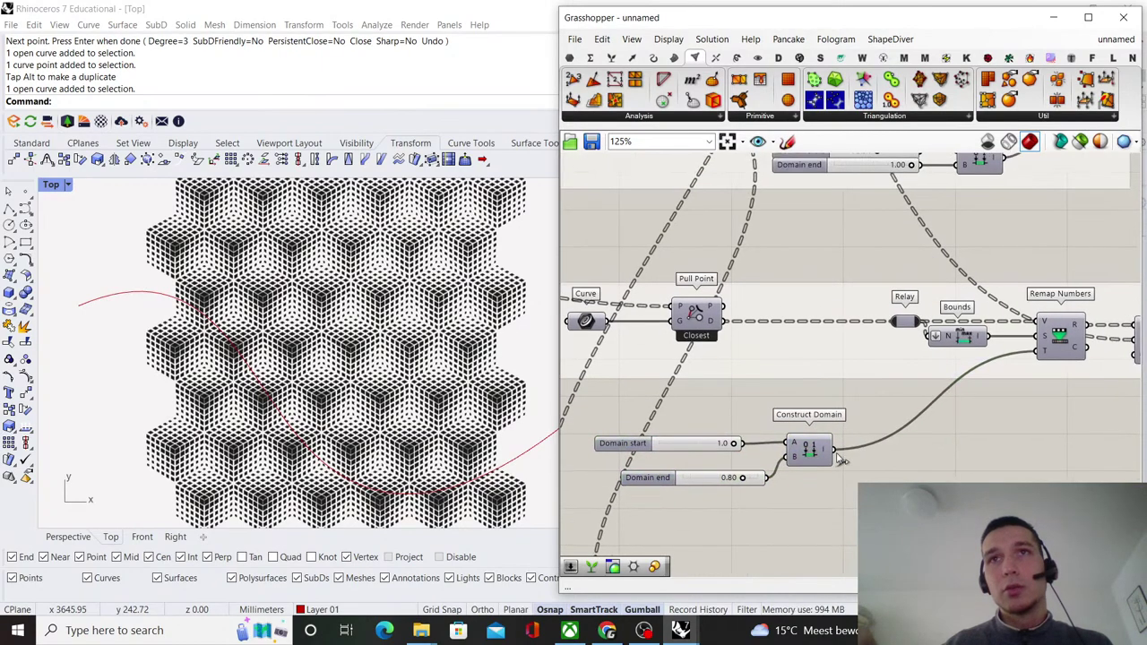
left_click_drag(866, 510, 719, 427)
left_click_drag(820, 456, 820, 489)
left_click(797, 407)
- Move the Curve and Pull Point components farther from the Relay to free space in the curve chain
right_click_drag(613, 294, 777, 333)
left_click_drag(688, 289, 922, 406)
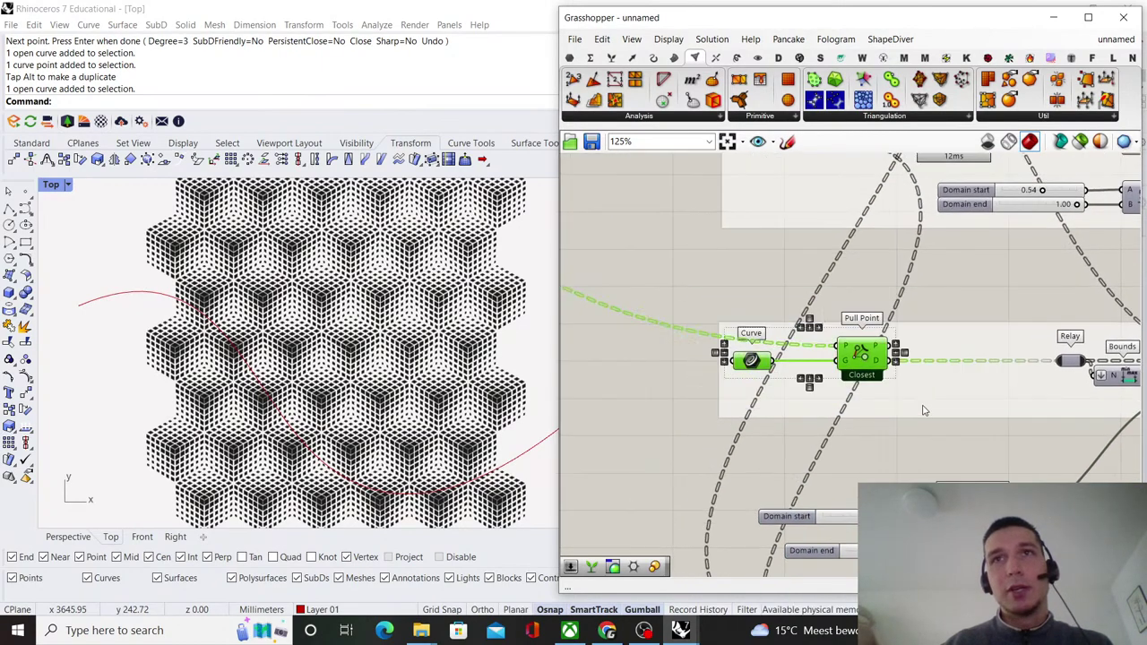
left_click_drag(840, 371, 690, 376)
- Insert a List Normalizer into the curve chain between Pull Point's distance output and the Relay
double_click(737, 292)
type("n")
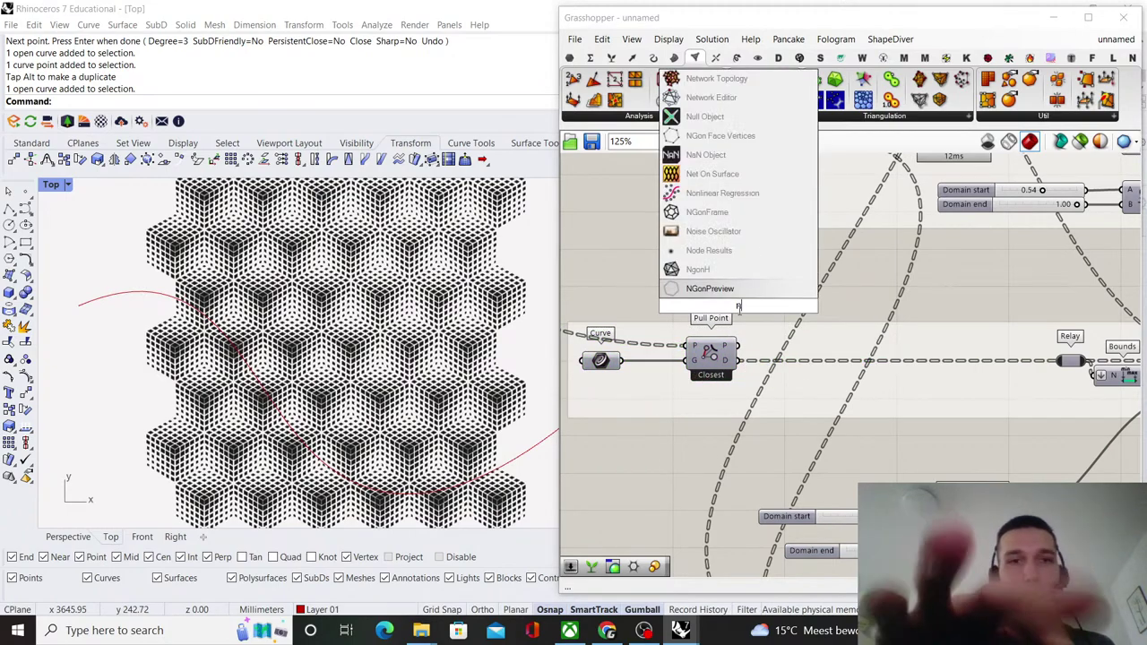
type("ormali")
left_click(731, 270)
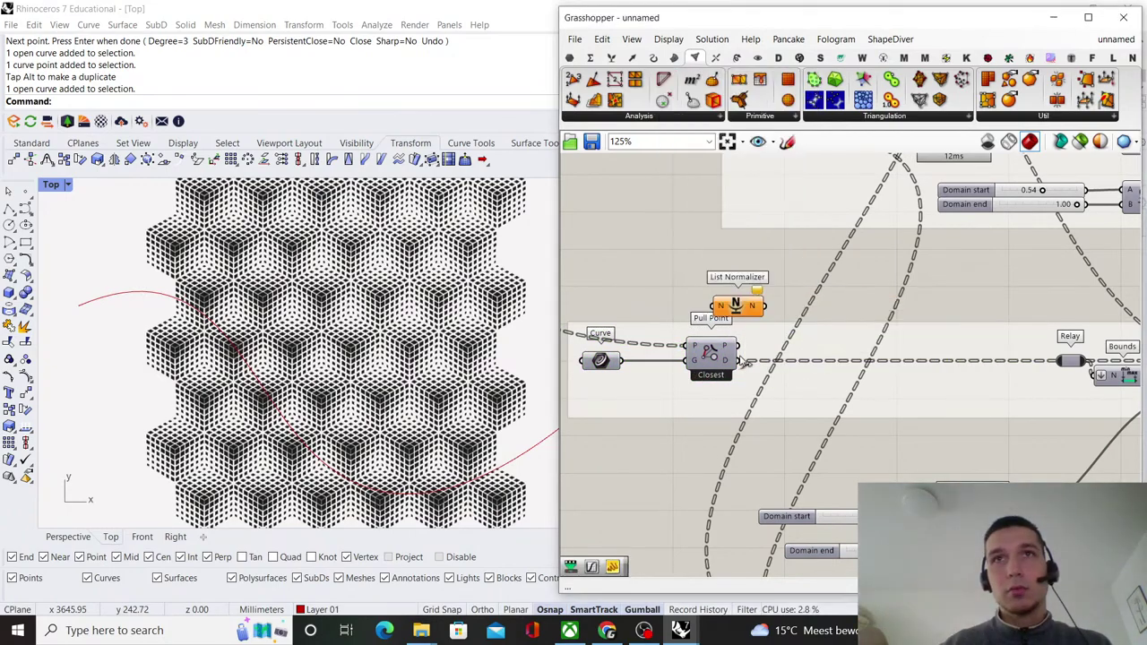
scroll(741, 379, "up", 1)
left_click_drag(736, 291, 815, 356)
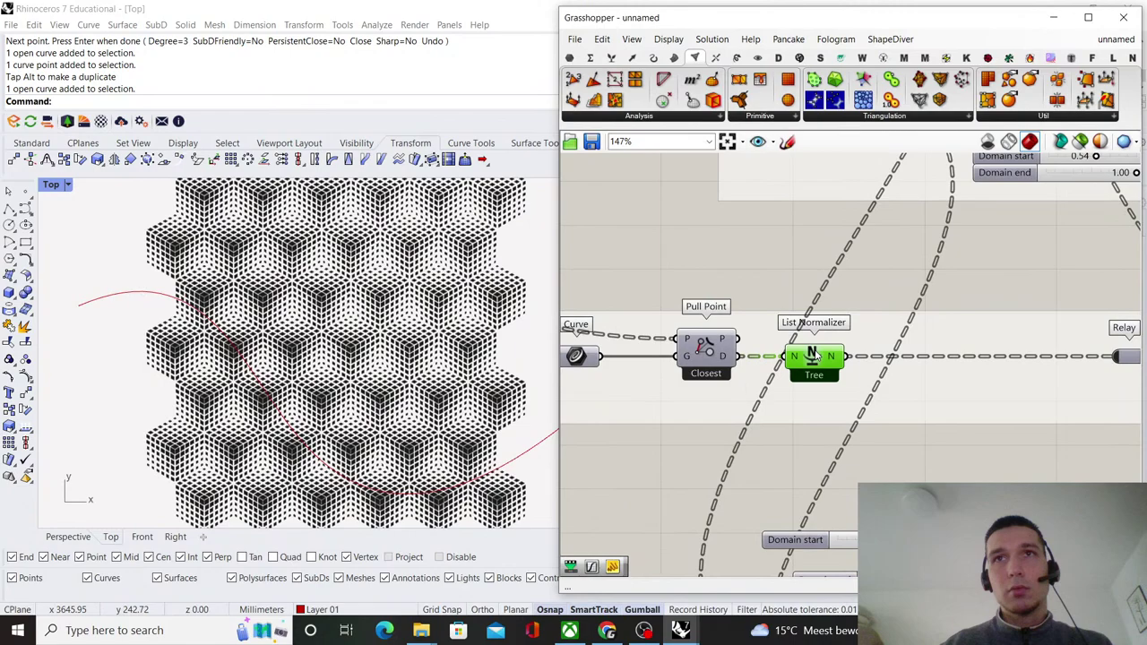
- Add a Graph Mapper and place it in the curve chain between the List Normalizer and the Relay
double_click(782, 280)
type("graph mapp")
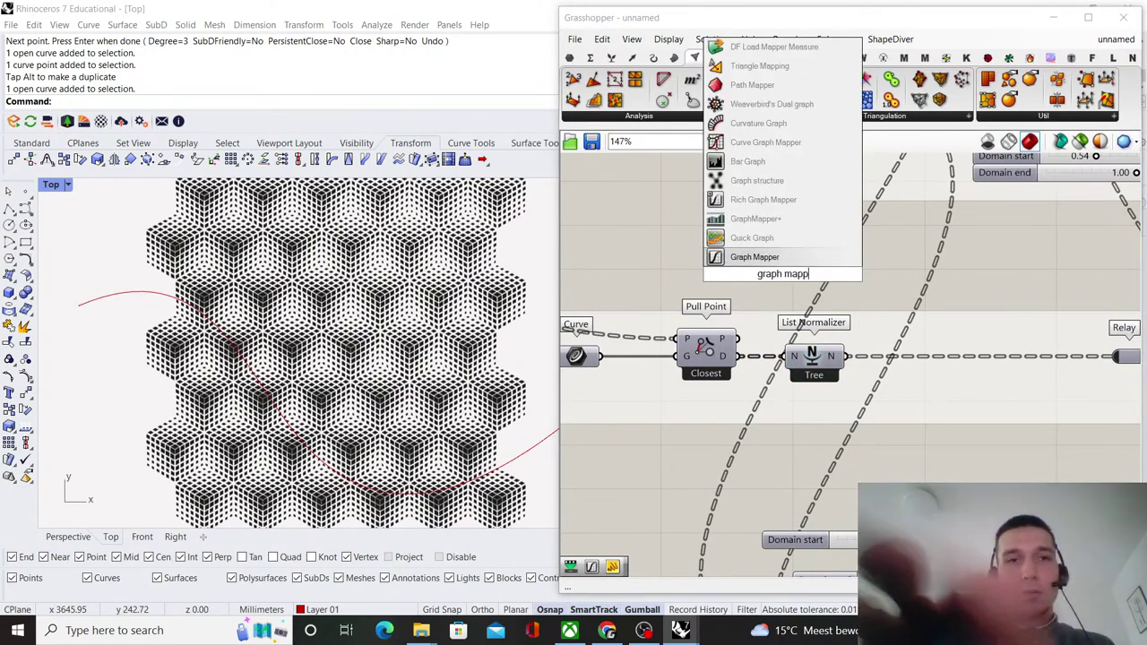
key("Return")
left_click_drag(720, 276, 911, 366)
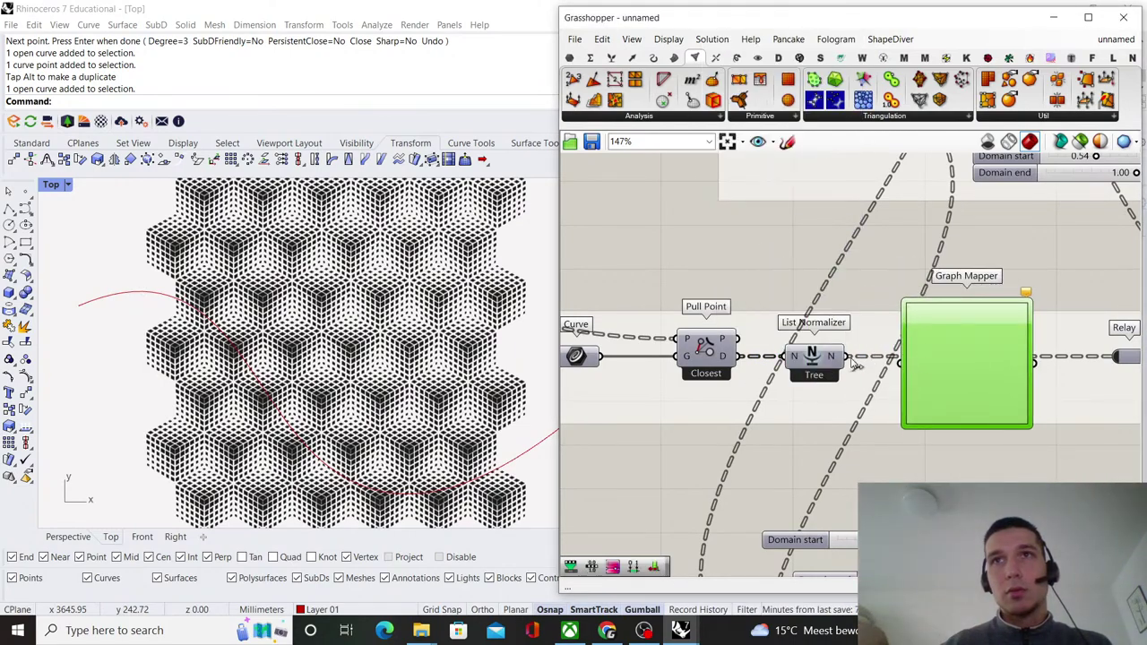
mouse_move(950, 329)
left_mouse_down()
mouse_move(957, 317)
mouse_move(945, 322)
left_mouse_up()
right_click_drag(1072, 335, 771, 333)
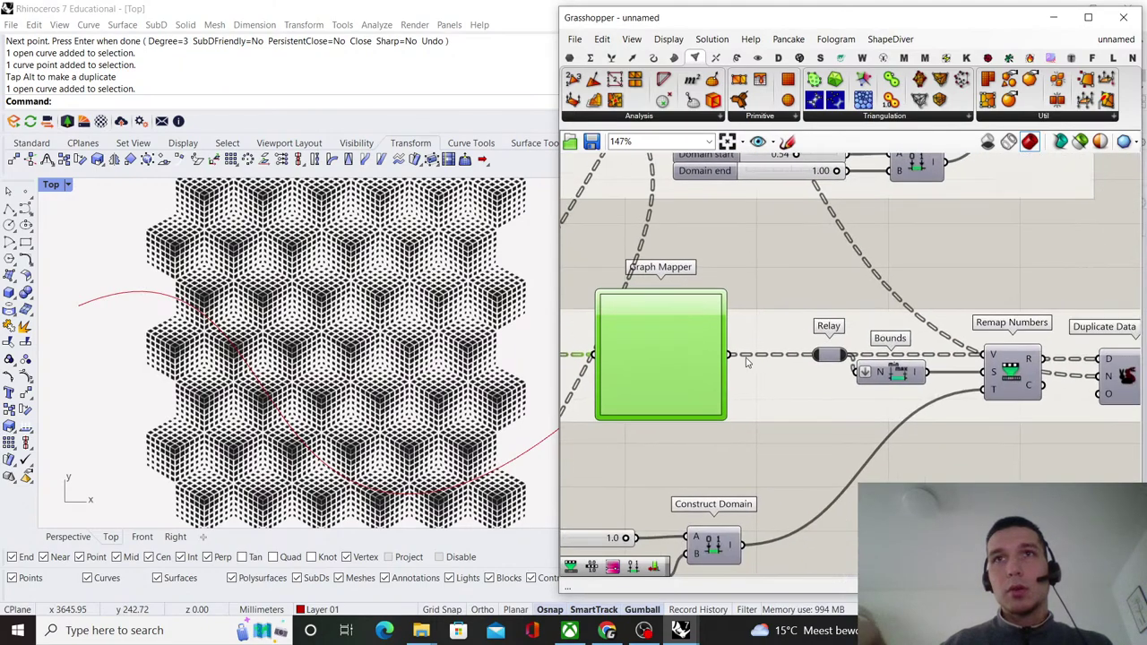
- Set the Graph Mapper's graph type to the sine summation curve
scroll(807, 272, "down", 3)
scroll(790, 346, "up", 2)
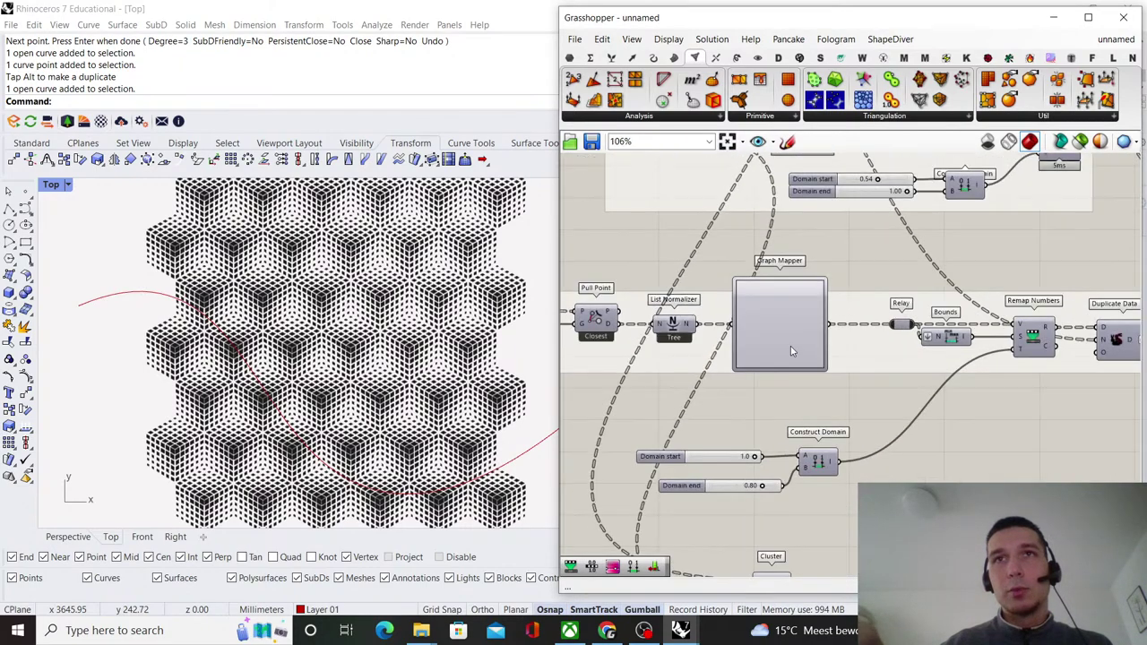
right_click(790, 346)
mouse_move(836, 518)
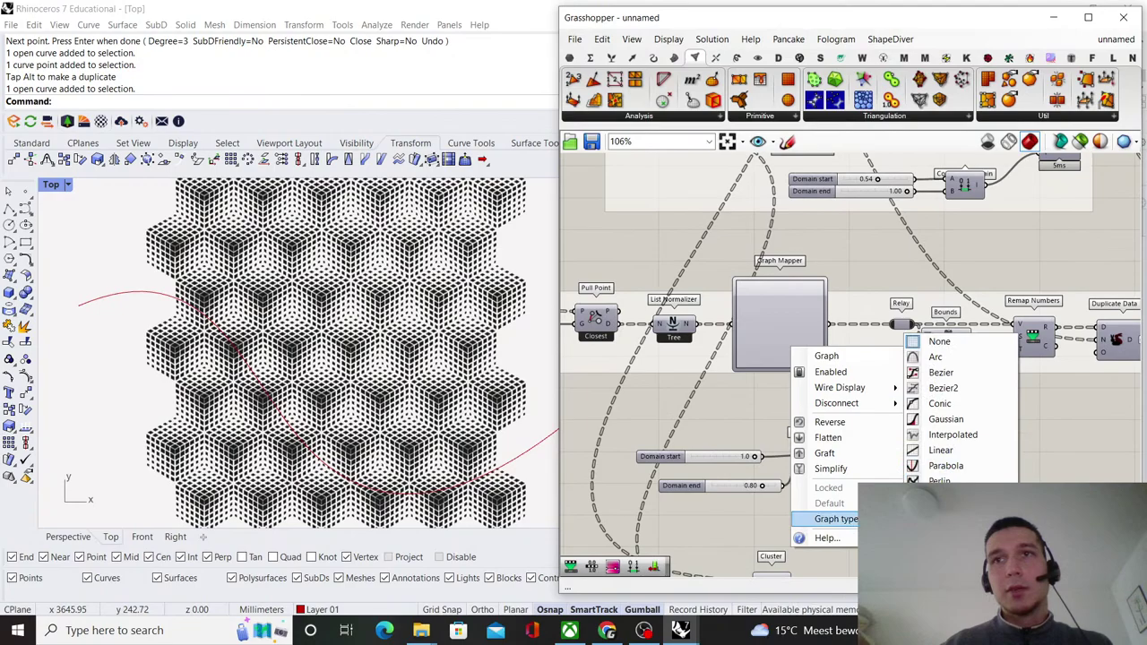
left_click(950, 543)
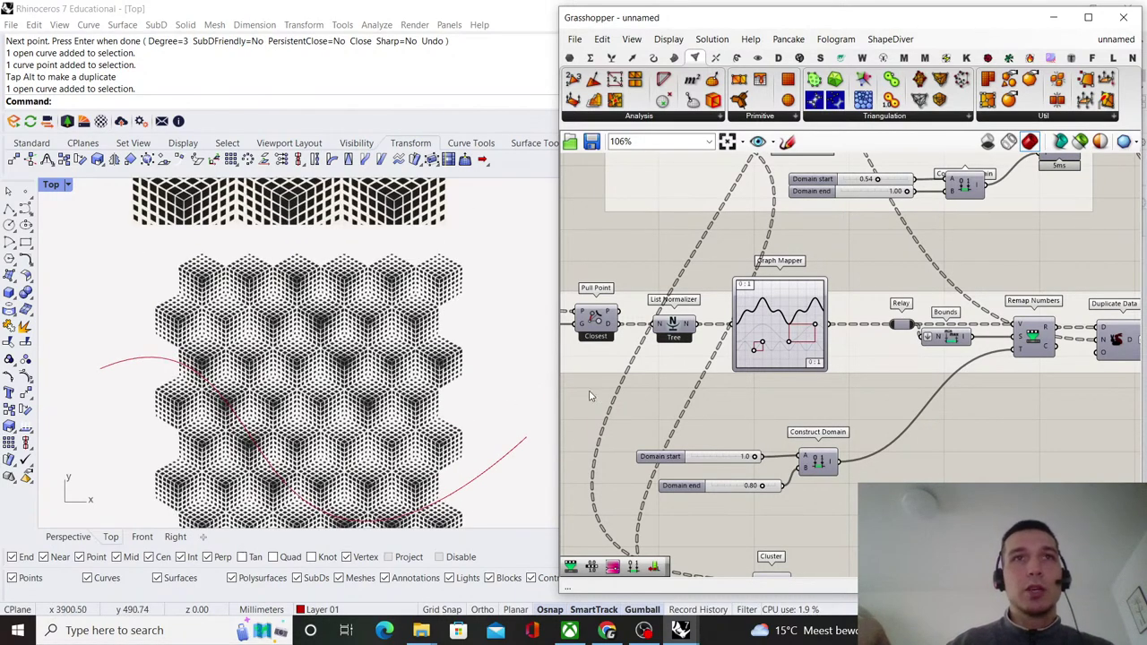
- Reshape the Graph Mapper's summed sine curve into taller, more frequent waves using its handles
scroll(753, 377, "up", 3)
left_click_drag(850, 337, 854, 352)
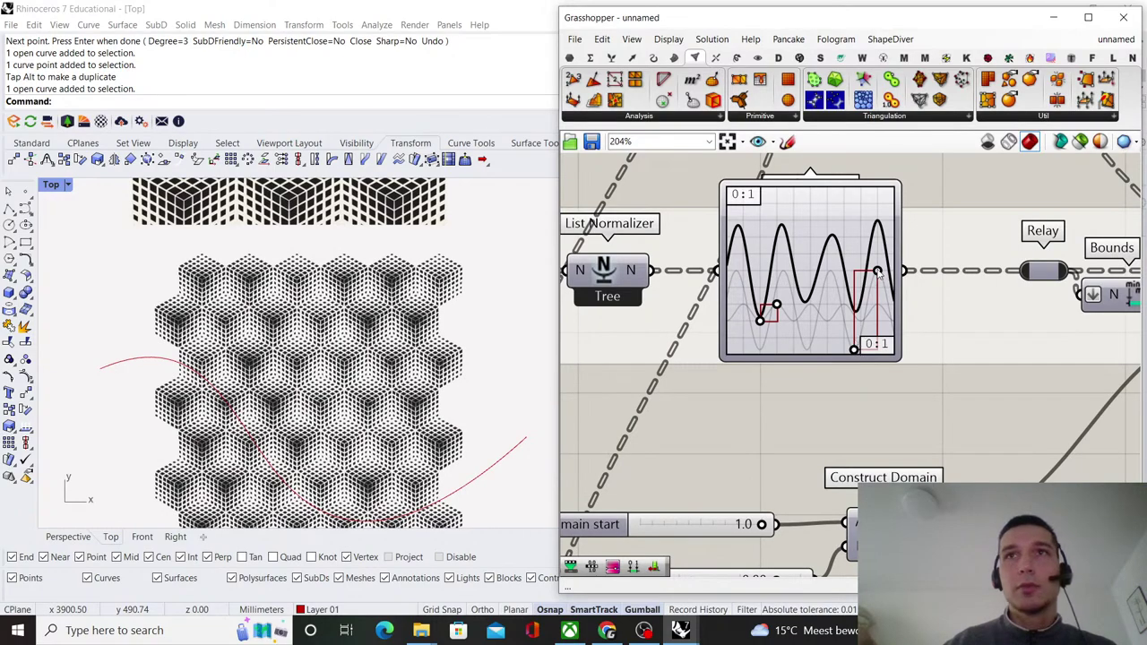
left_click_drag(878, 273, 872, 255)
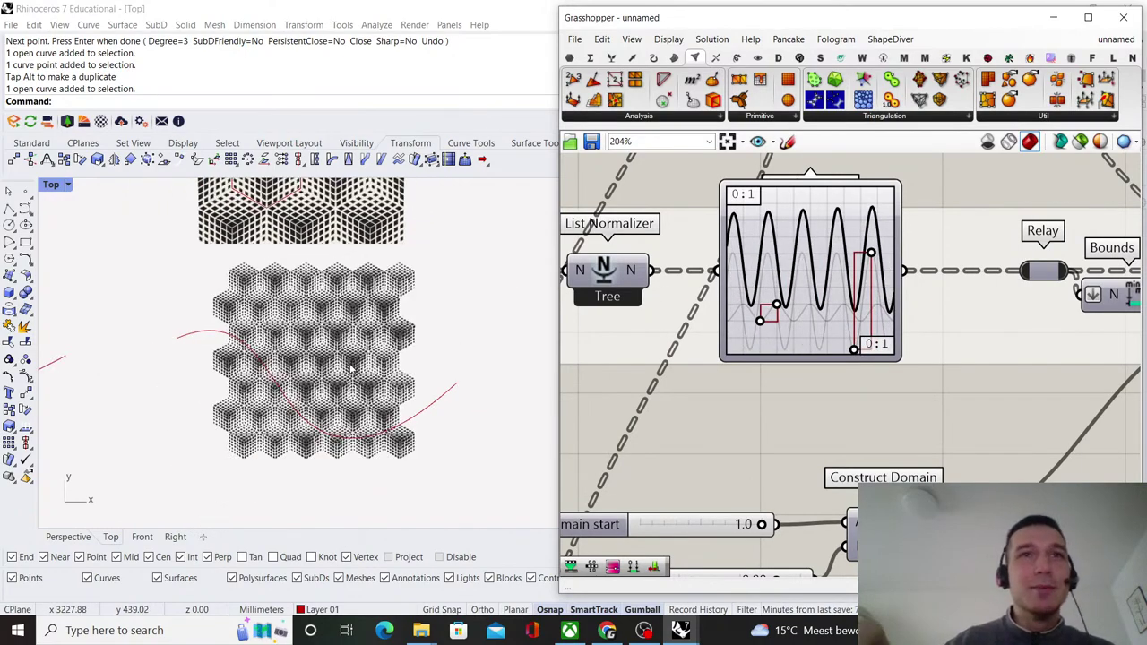
scroll(764, 311, "up", 2)
left_click_drag(781, 303, 766, 237)
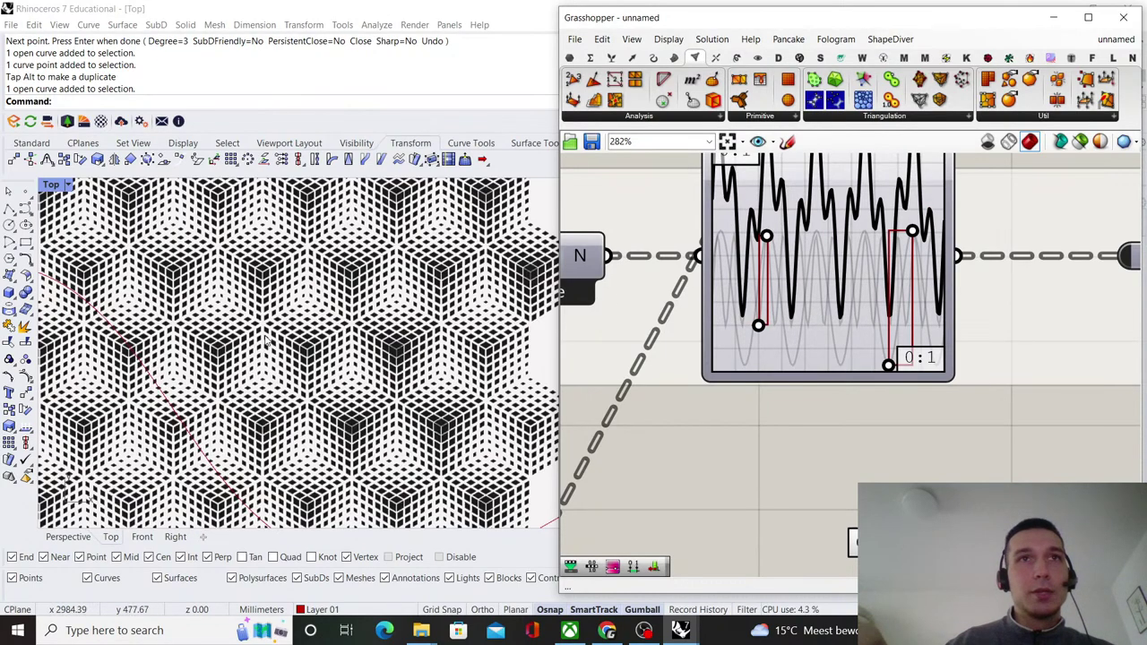
- Inspect the updated pattern, then reshape the red attractor curve by moving its lower-middle control point up between the cube rows
scroll(287, 363, "up", 2)
scroll(243, 435, "down", 5)
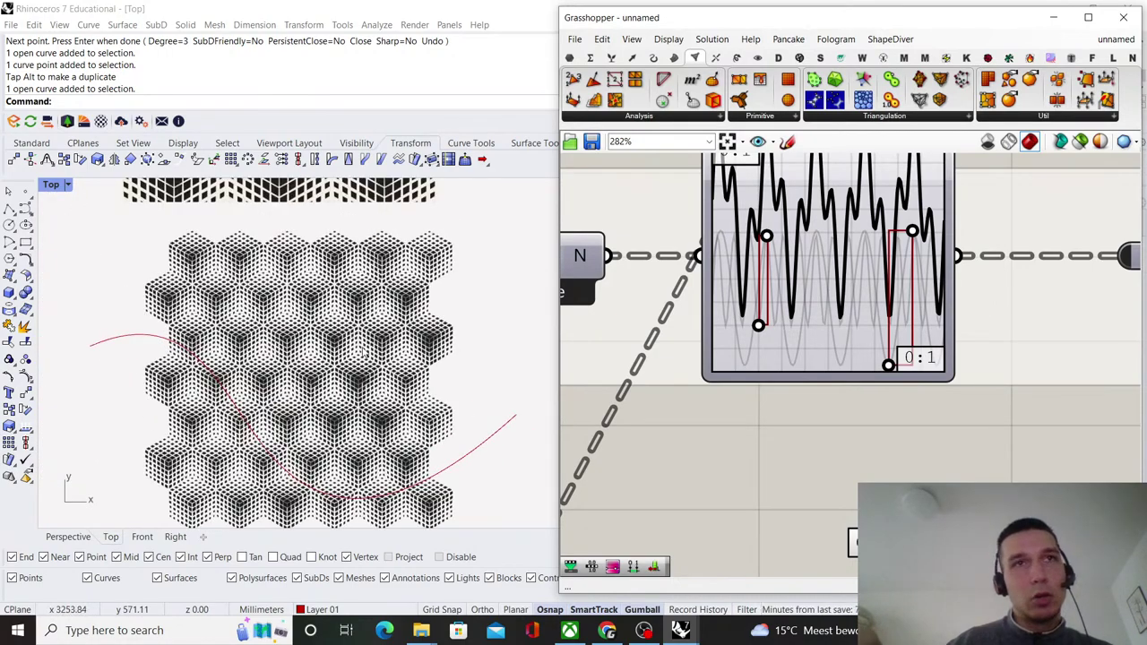
scroll(217, 417, "up", 2)
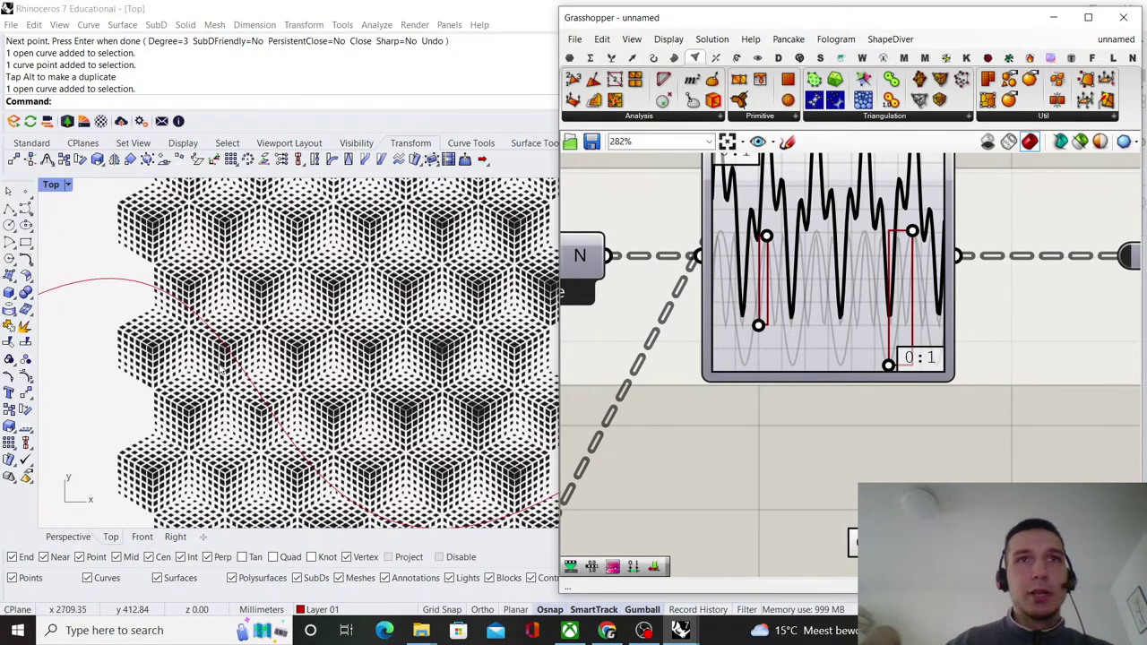
scroll(224, 372, "down", 2)
left_click(251, 395)
left_click(254, 477)
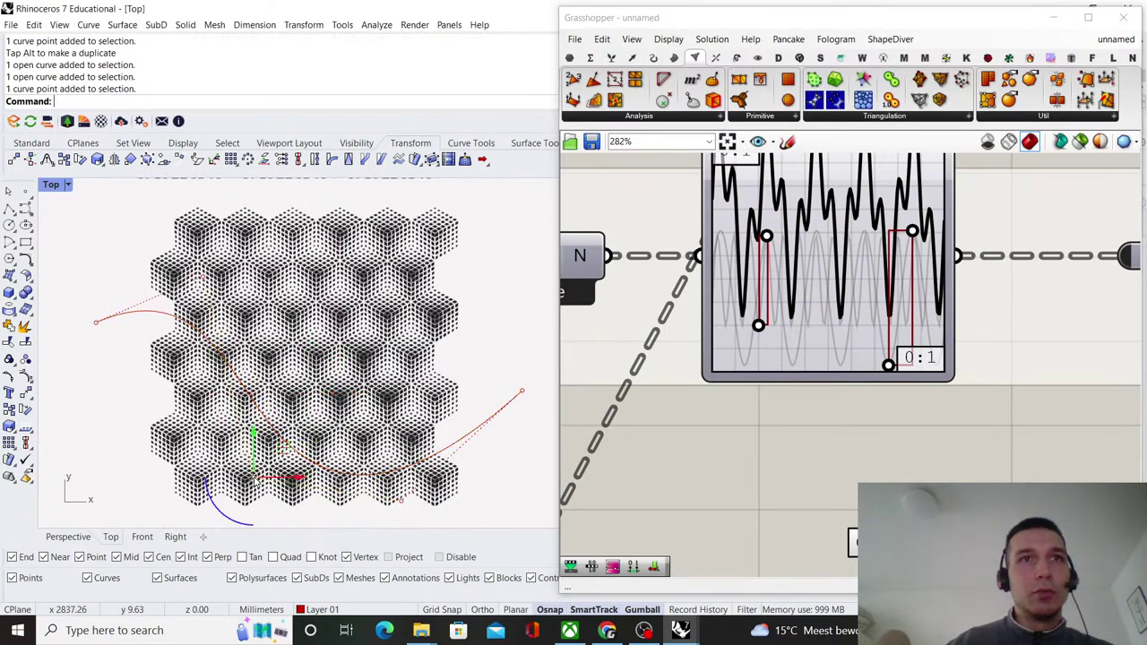
left_click_drag(269, 441, 235, 448)
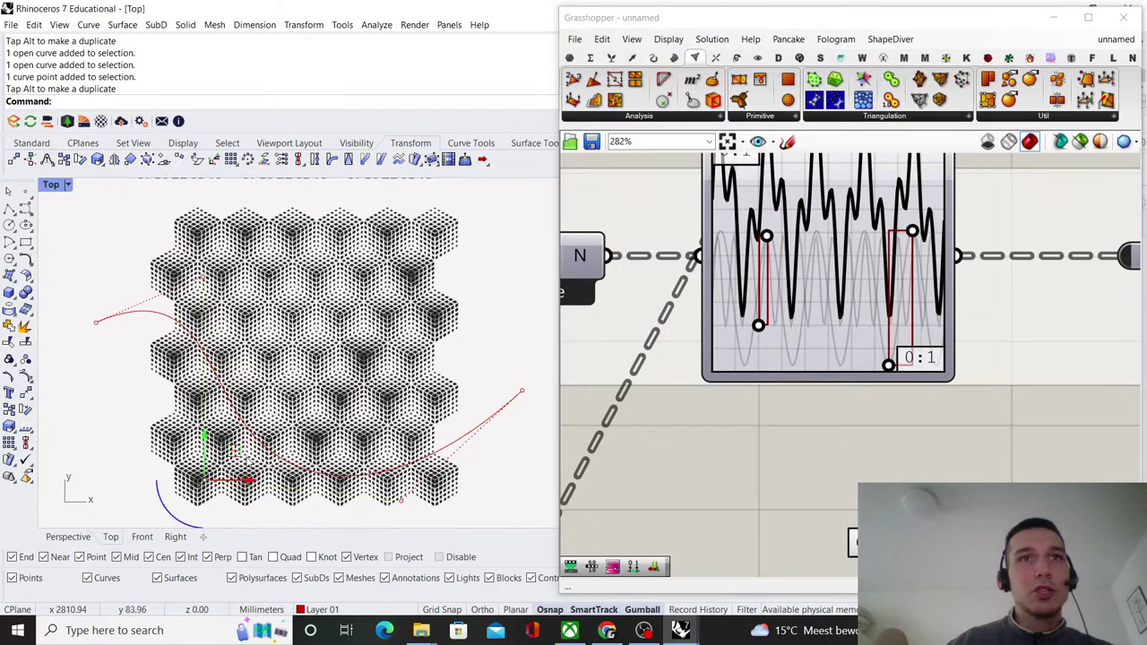
left_click_drag(280, 387, 291, 368)
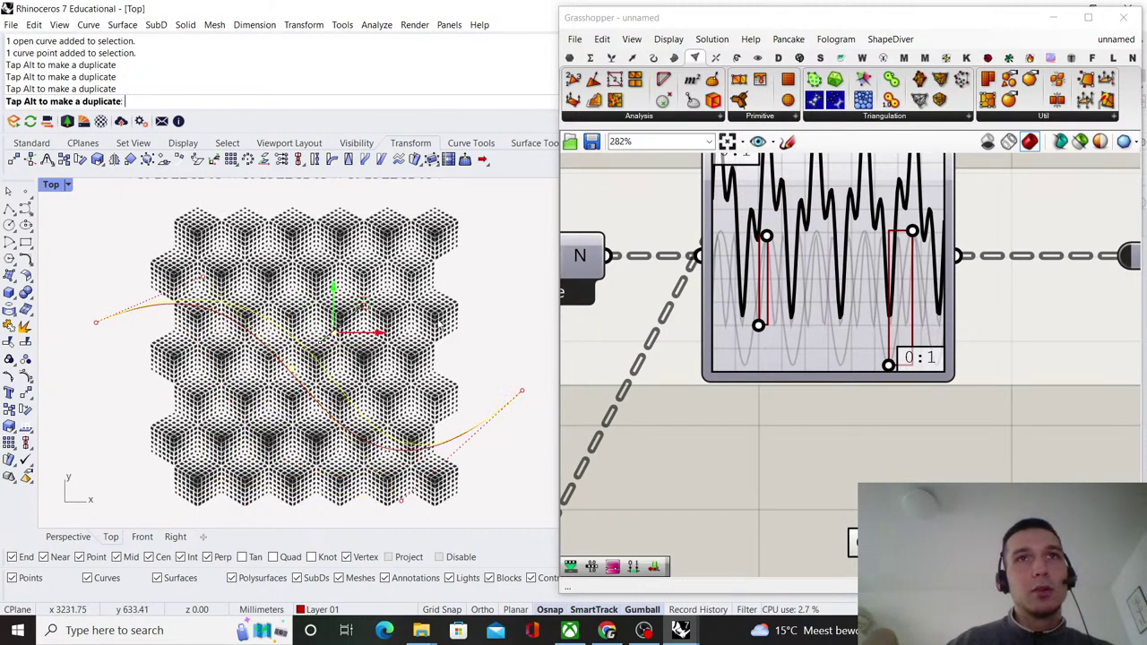
left_click_drag(362, 305, 320, 329)
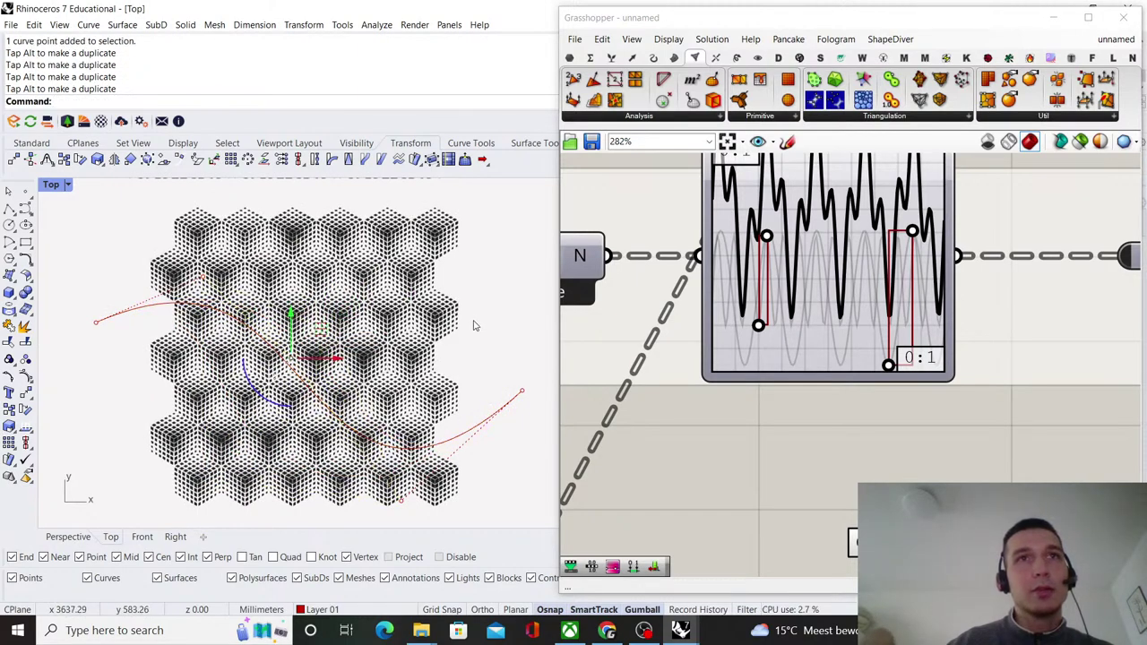
scroll(260, 419, "down", 3)
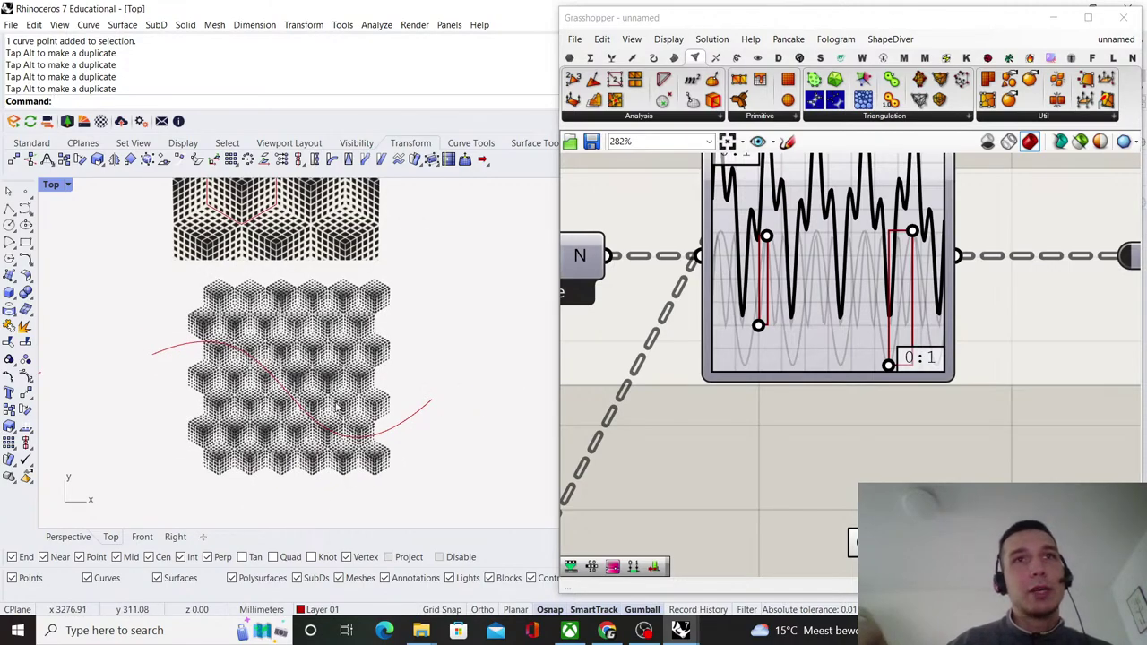
scroll(337, 407, "up", 3)
scroll(338, 407, "down", 2)
scroll(910, 325, "down", 8)
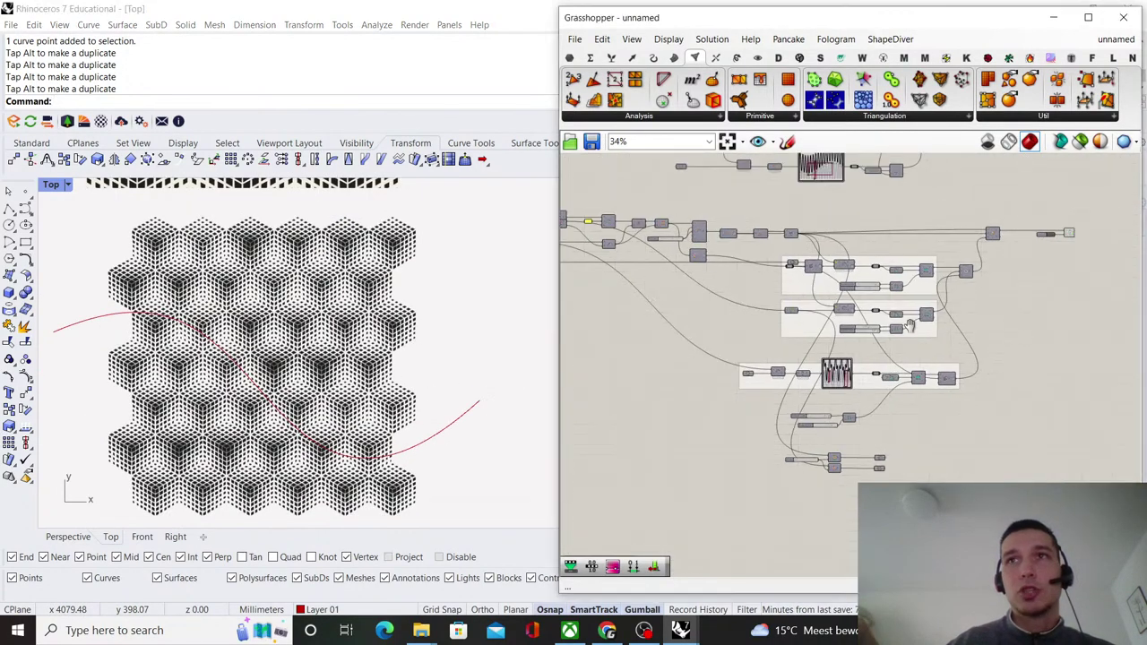
scroll(896, 304, "up", 5)
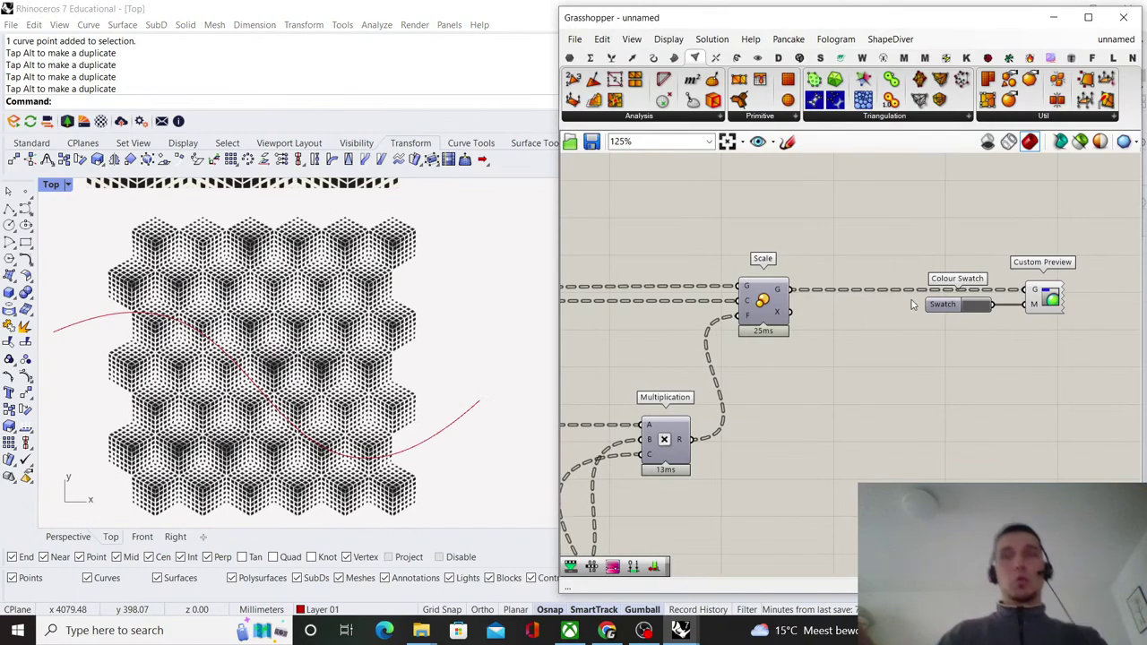
scroll(952, 293, "up", 2)
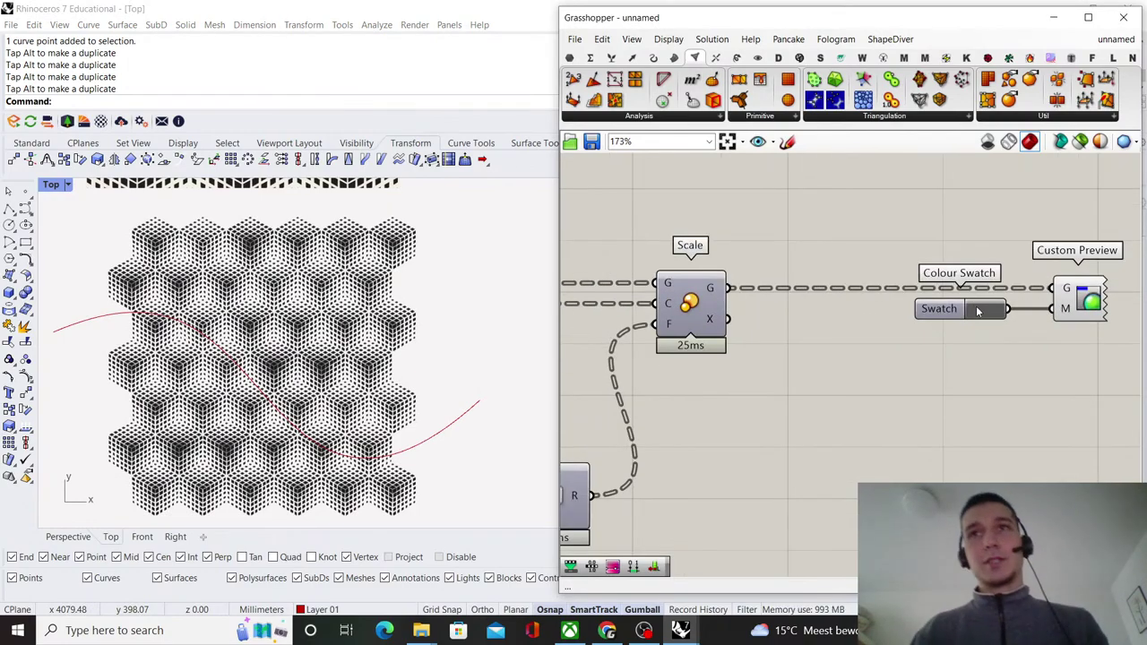
- Minimise the Grasshopper window, make the Default layer current and hide Layer 01
left_click(1048, 17)
left_click(1017, 201)
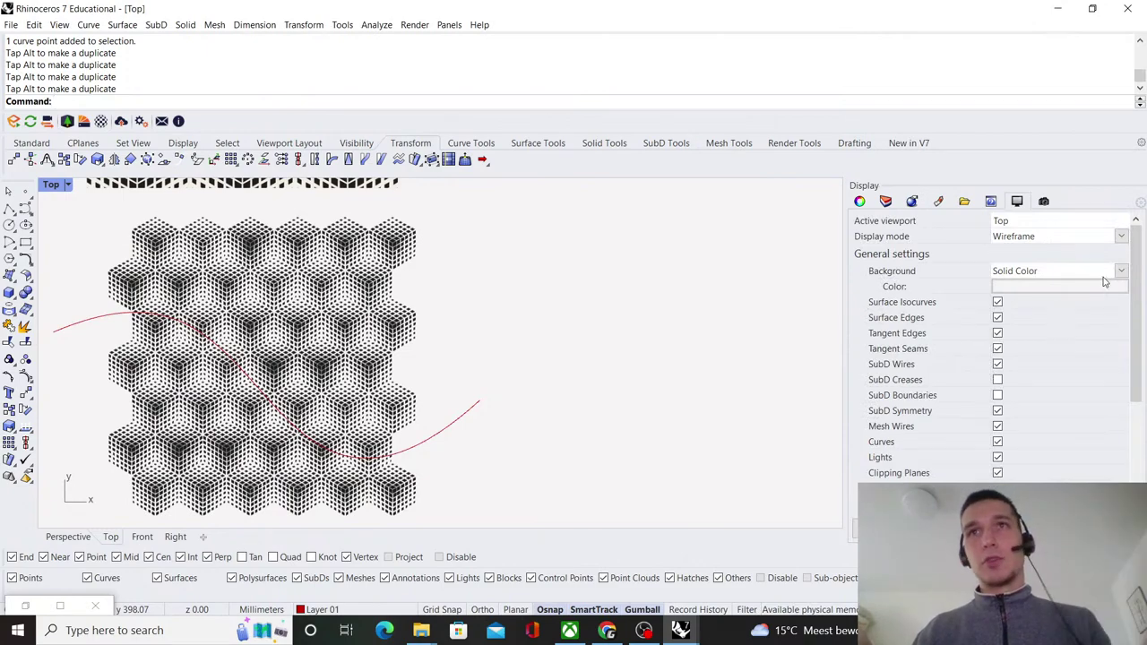
left_click(885, 200)
left_click(960, 260)
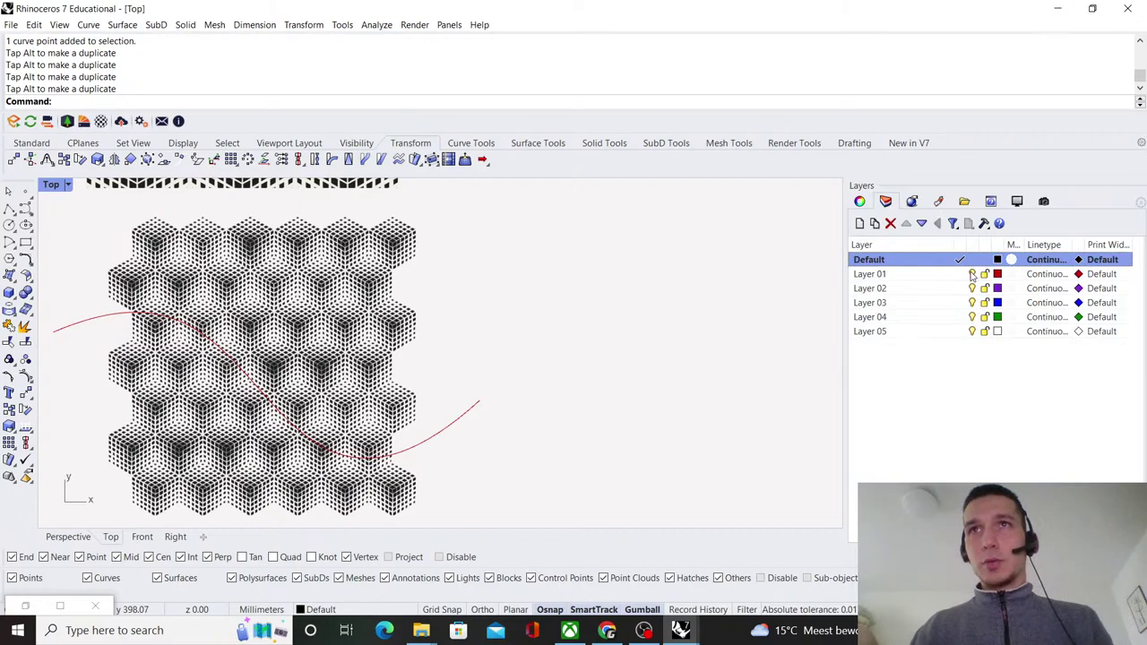
left_click(972, 274)
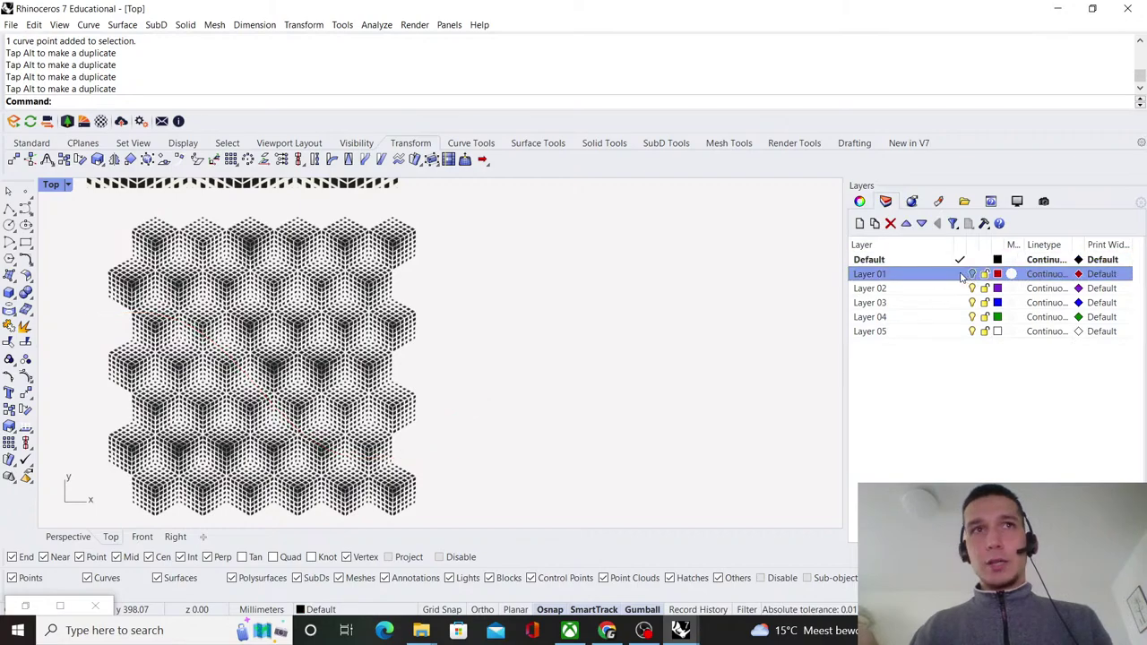
- Set the Top viewport's solid background colour to a light lavender blue
left_click(1017, 201)
left_click(1061, 286)
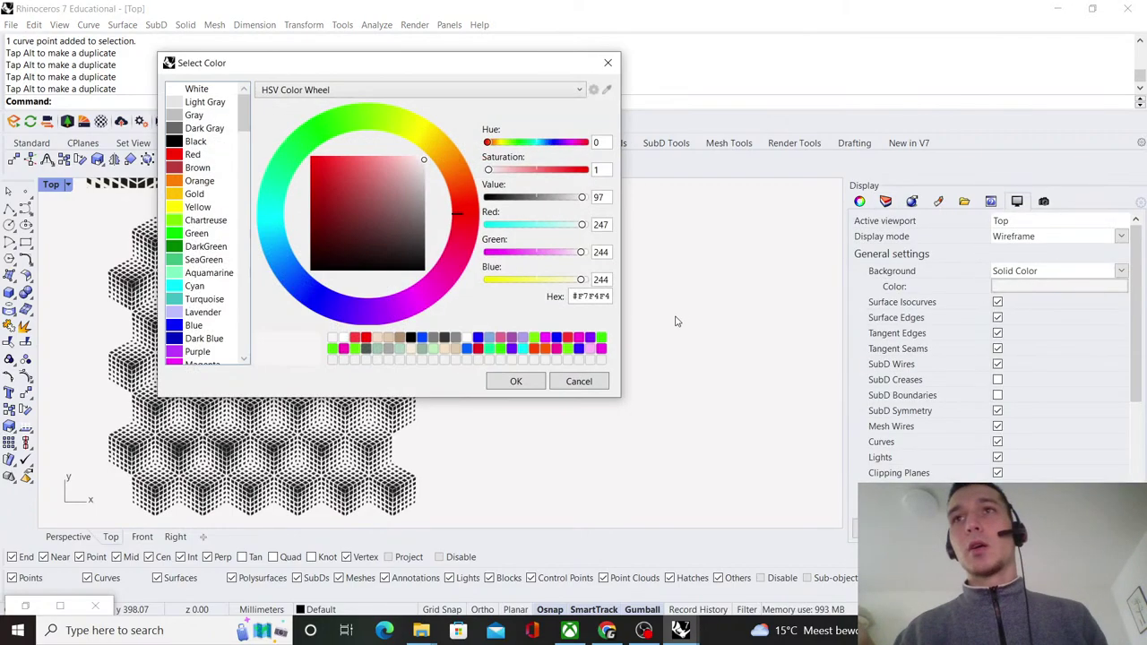
left_click(296, 278)
left_click_drag(296, 274, 303, 280)
left_click_drag(408, 164, 399, 170)
left_click(504, 385)
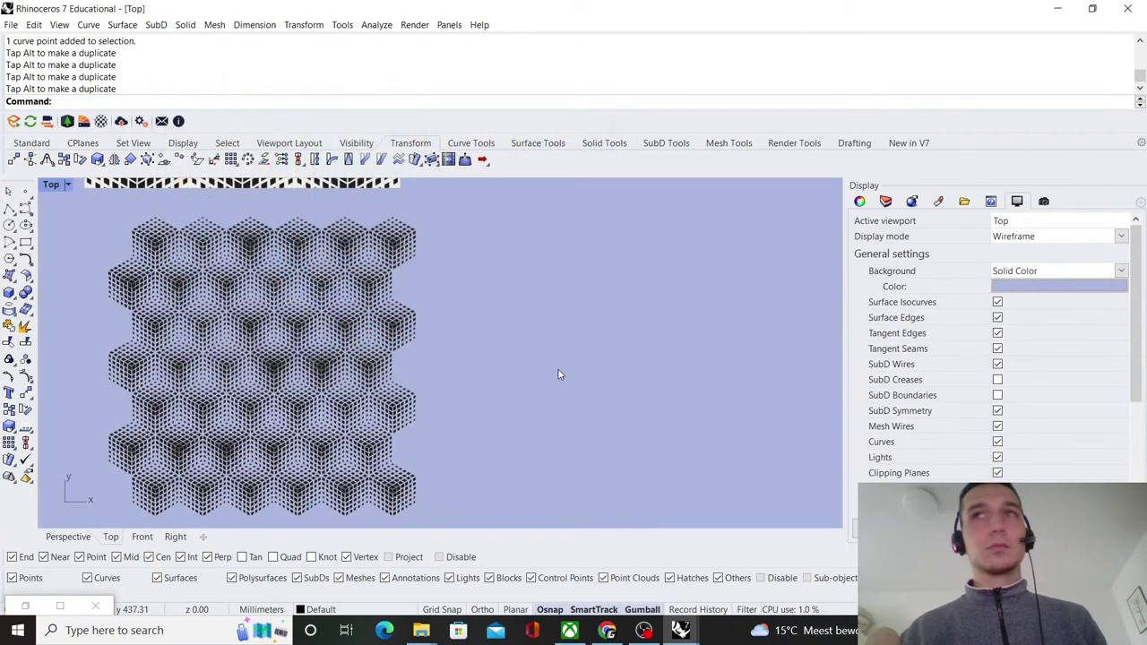
- Change the Top viewport background to Gradient 2 Colors and set its top colour to periwinkle blue #8E98EC
left_click(1119, 273)
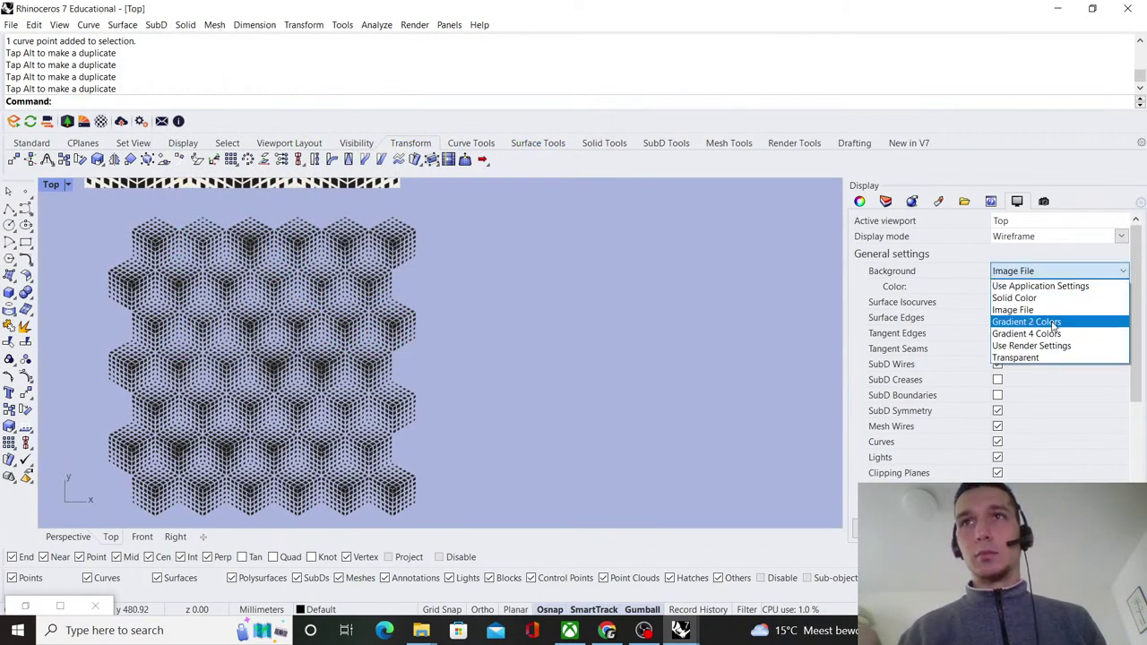
left_click(1048, 321)
left_click(1059, 302)
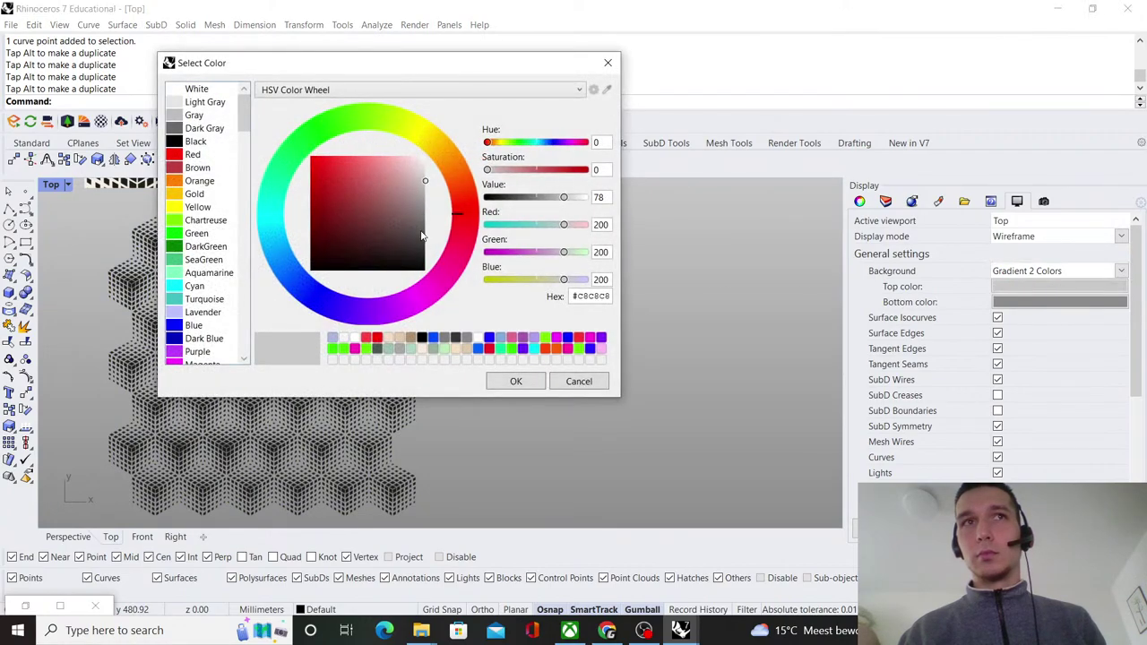
left_click(314, 291)
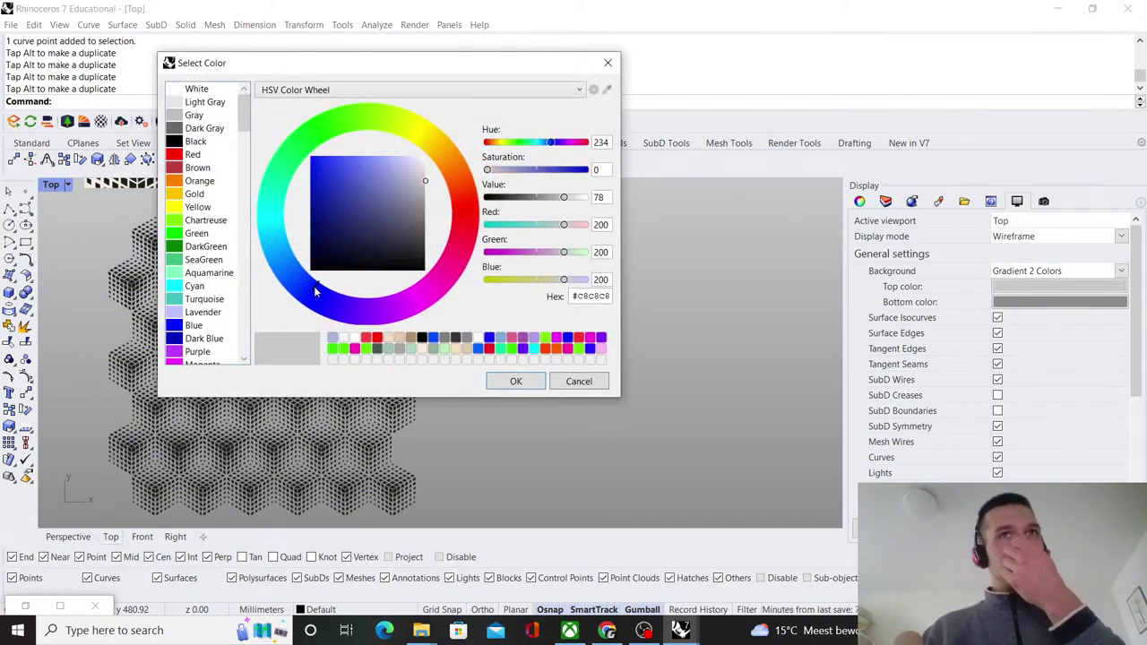
mouse_move(389, 188)
left_mouse_down()
mouse_move(370, 160)
mouse_move(378, 165)
left_mouse_up()
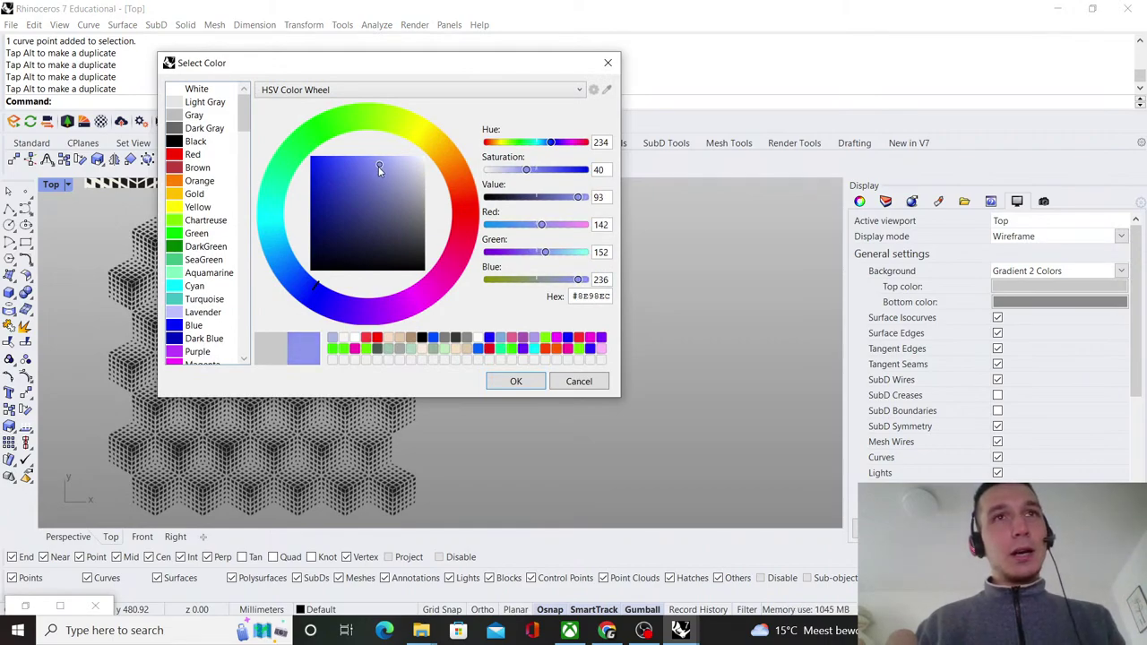
left_click(526, 384)
- Set the gradient's bottom colour to dark blue #343189 after comparing shades behind the cube pattern
left_click(1094, 304)
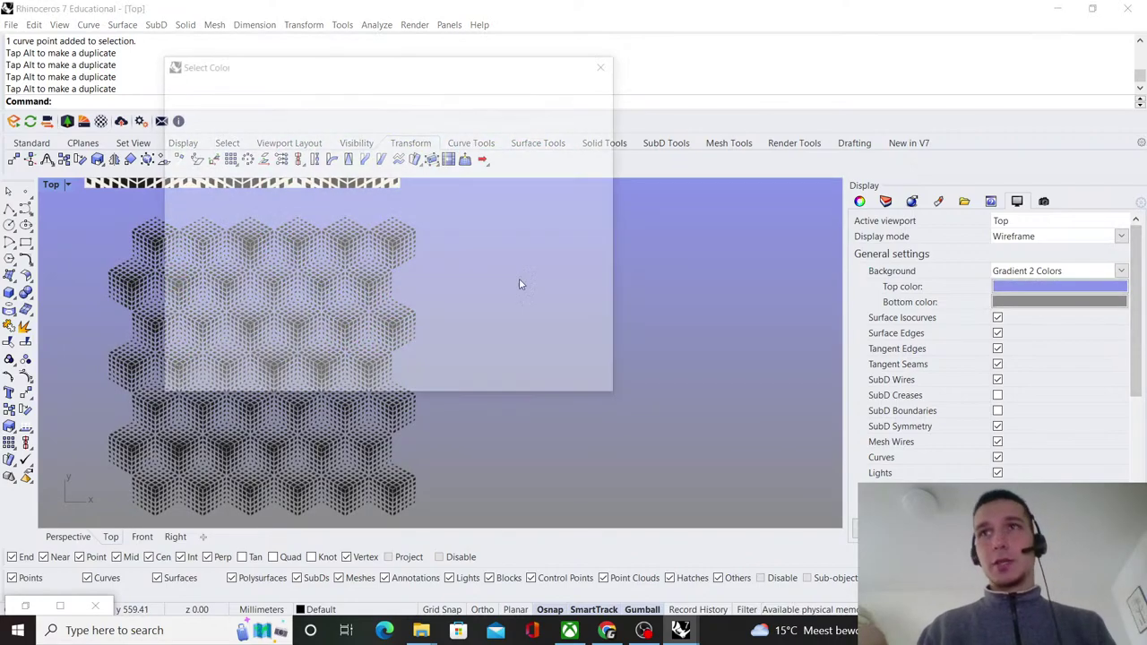
left_click_drag(320, 289, 325, 293)
mouse_move(371, 241)
left_mouse_down()
mouse_move(340, 202)
mouse_move(329, 207)
left_mouse_up()
left_click(513, 381)
right_click_drag(415, 347, 576, 336)
scroll(466, 403, "up", 2)
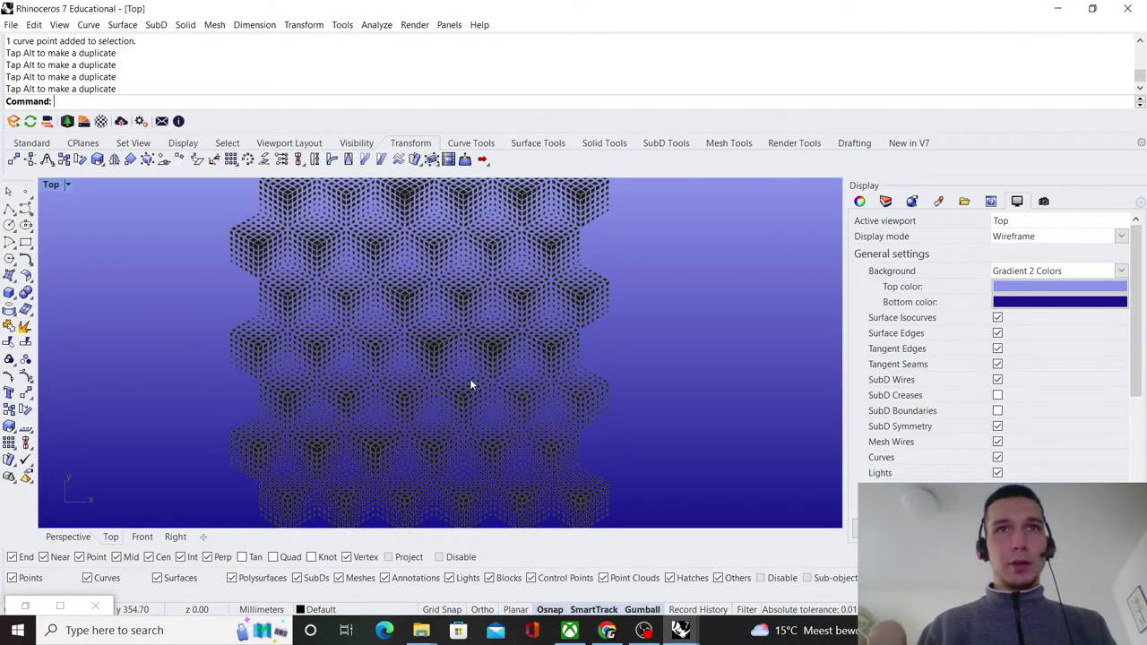
right_click_drag(485, 381, 490, 390)
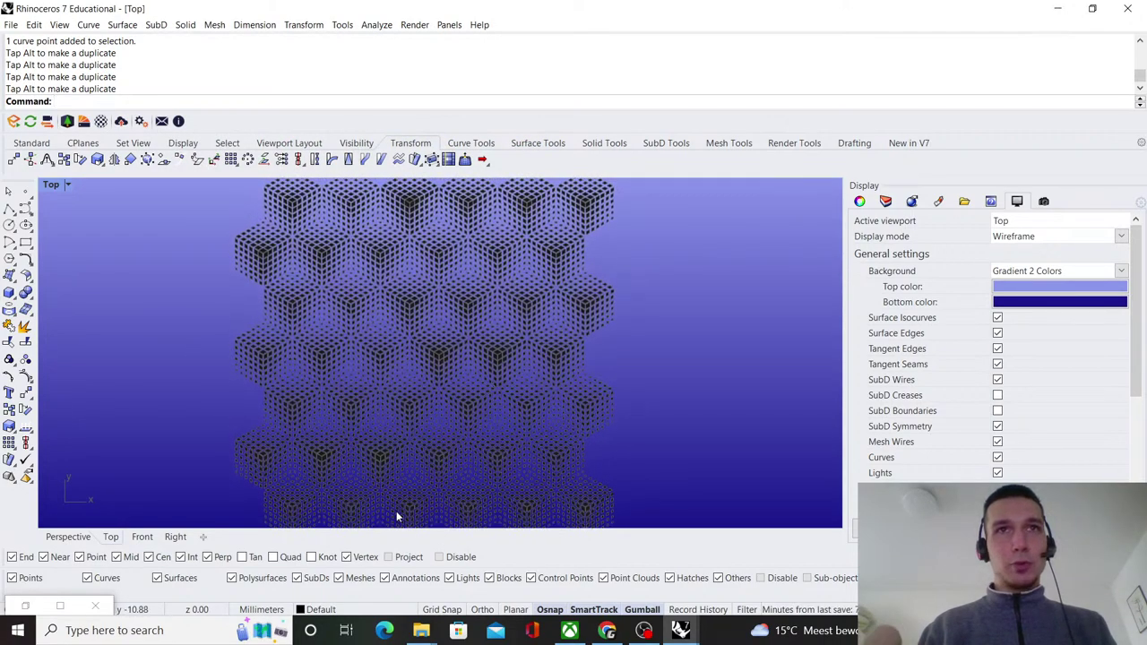
left_click(1060, 302)
left_click(351, 210)
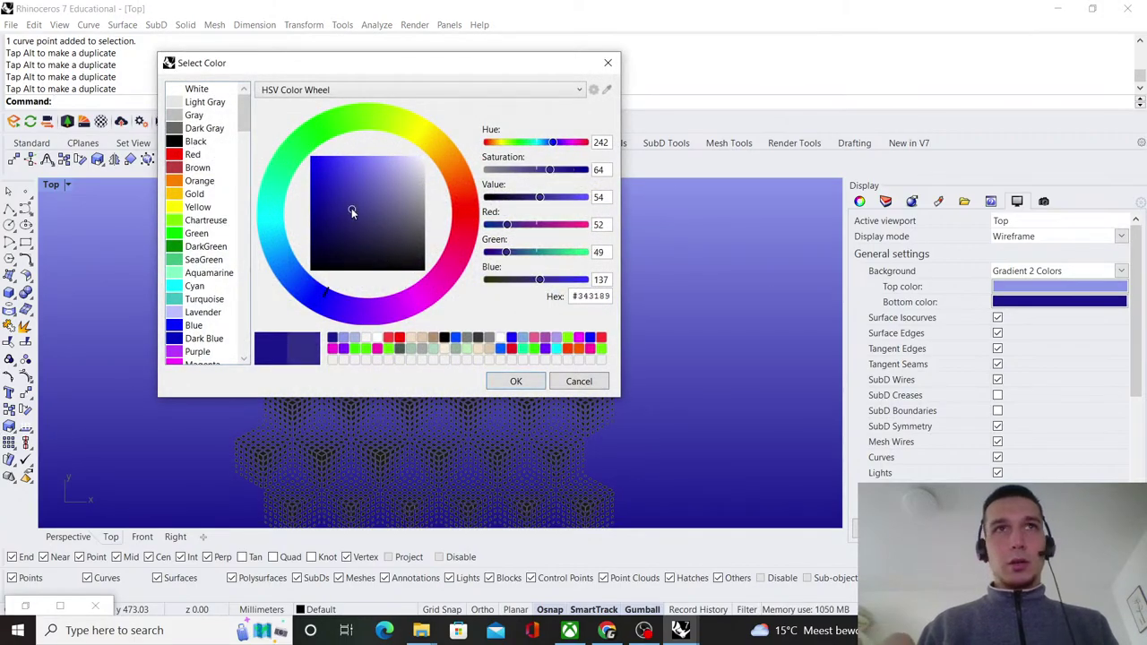
left_click(525, 381)
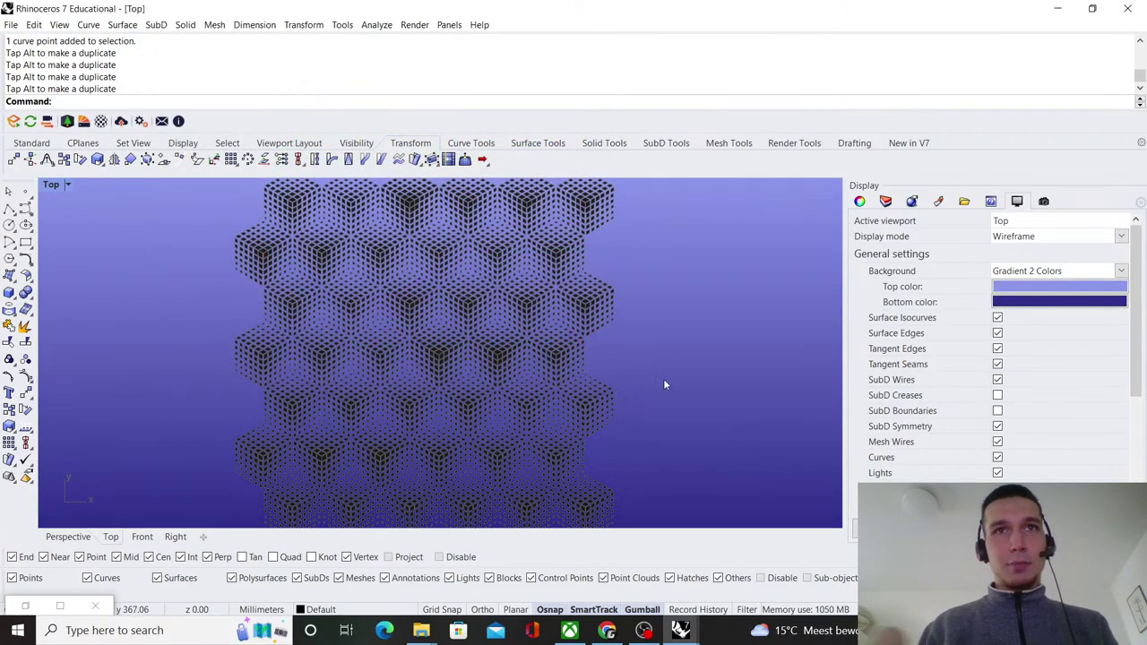
- Restore the Grasshopper window and duplicate the Colour Swatch beside the cube pattern's Custom Preview
left_click(25, 605)
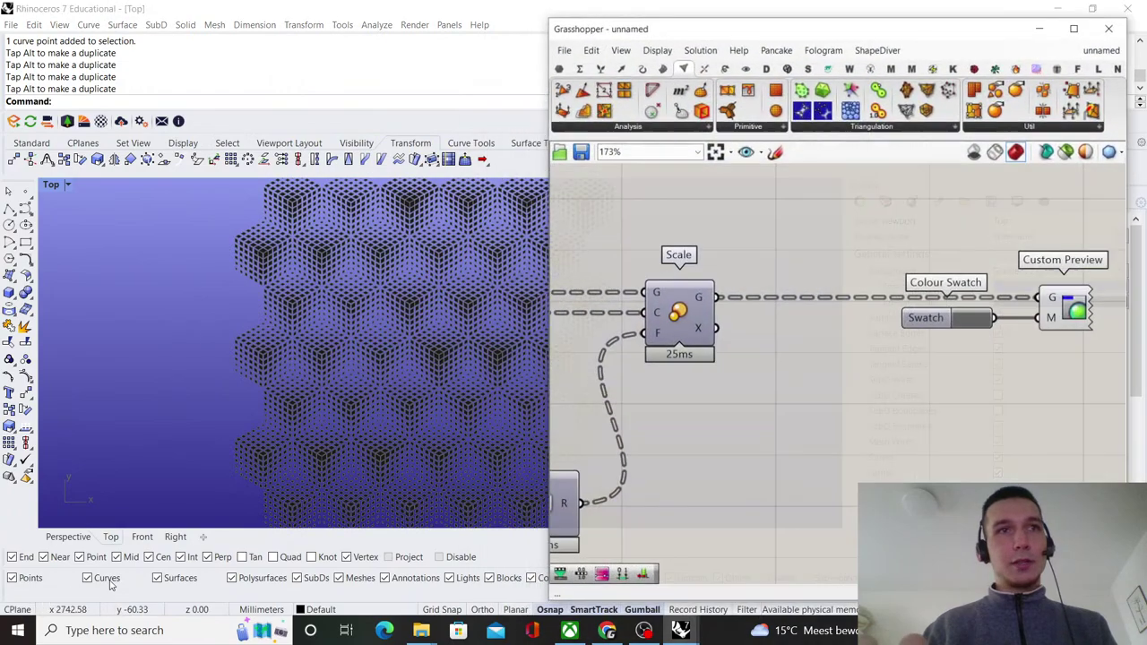
scroll(861, 350, "down", 8)
right_click_drag(904, 335, 828, 357)
scroll(820, 359, "up", 7)
left_click_drag(745, 363, 748, 401, "alt")
- Set the Colour Swatch connected to the Custom Preview to a muted green with hue 93° and saturation 24
left_click(779, 394)
left_click_drag(805, 512, 825, 512)
left_click_drag(878, 463, 866, 427)
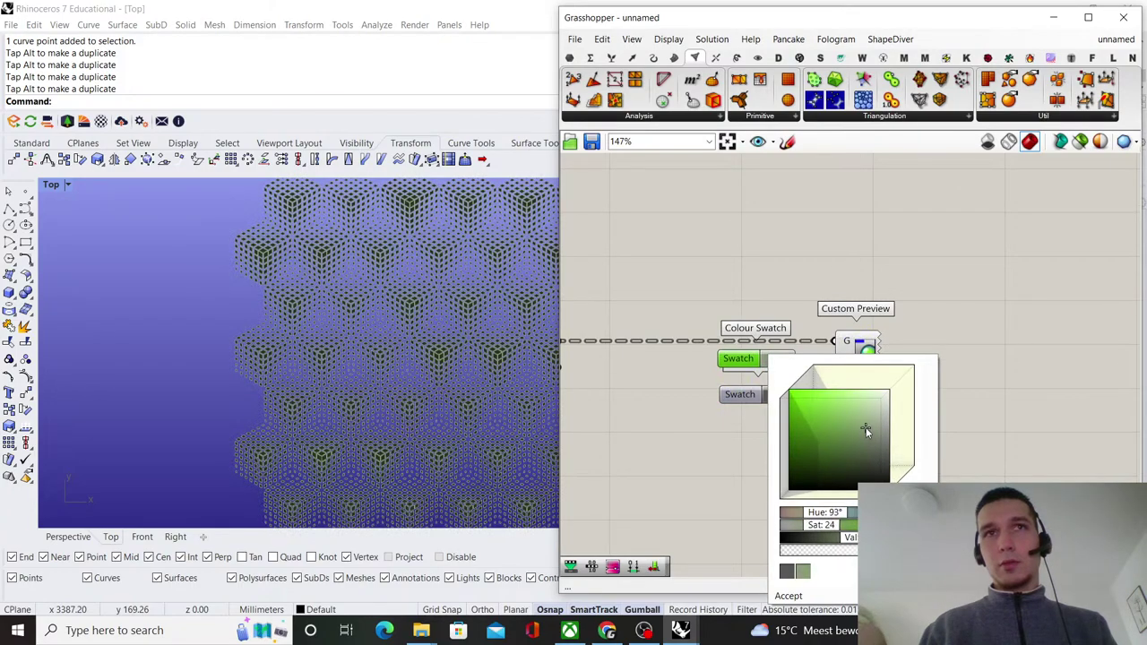
scroll(863, 324, "down", 4)
scroll(863, 325, "down", 1)
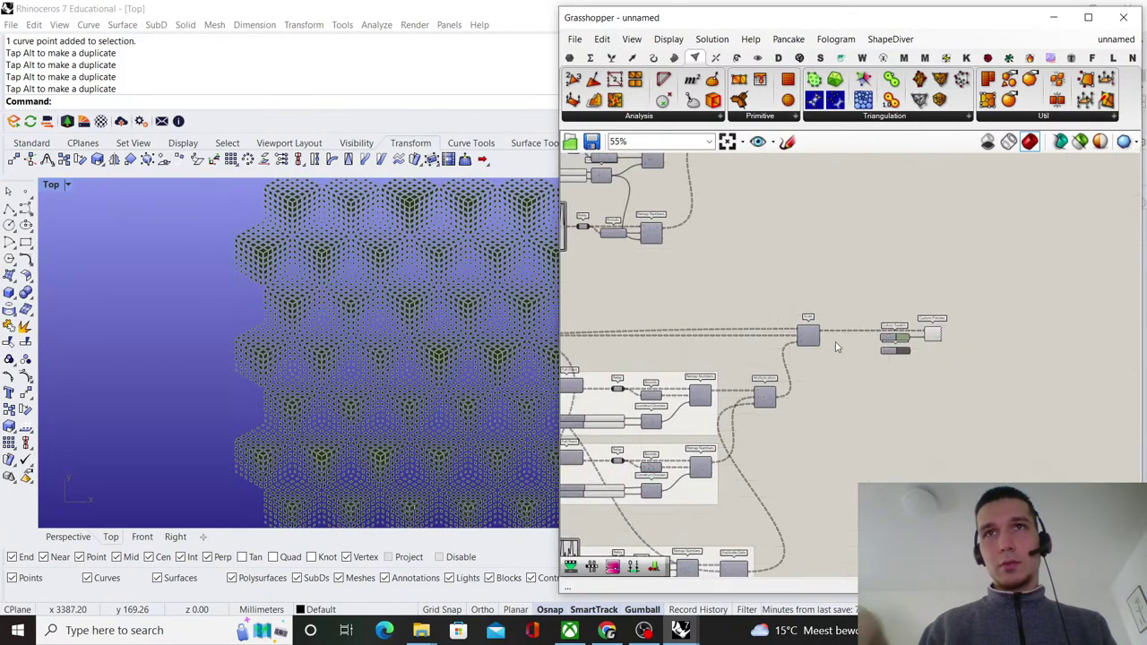
- Try the Rendered and Shaded display modes in the Top viewport
left_click(67, 185)
left_click(92, 205)
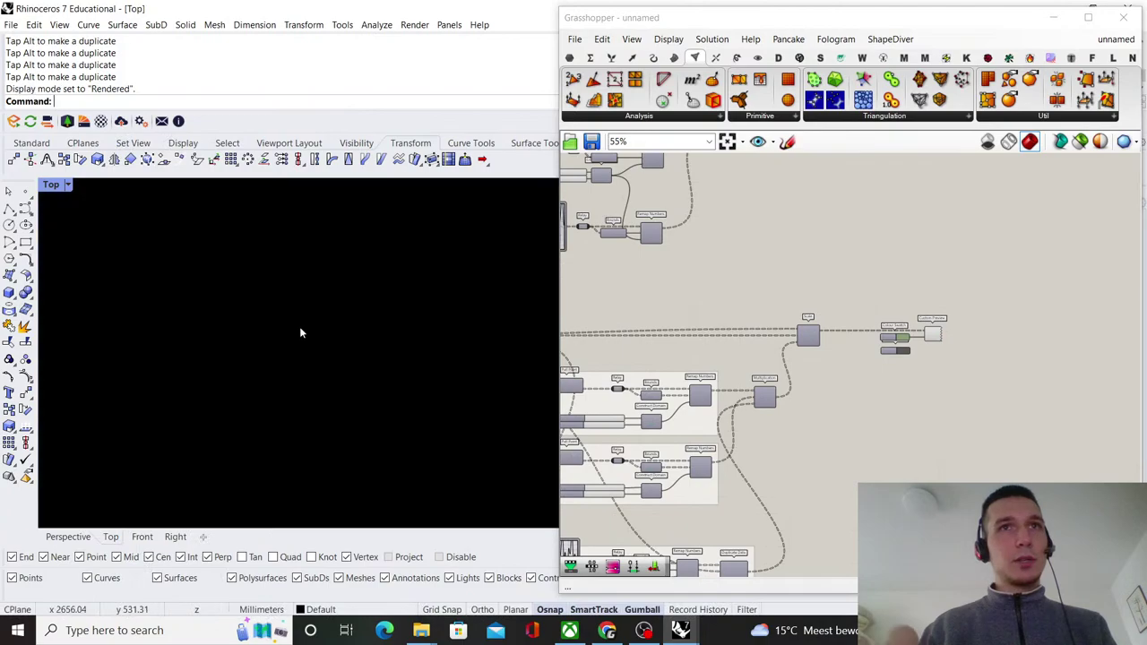
left_click(66, 185)
left_click(67, 184)
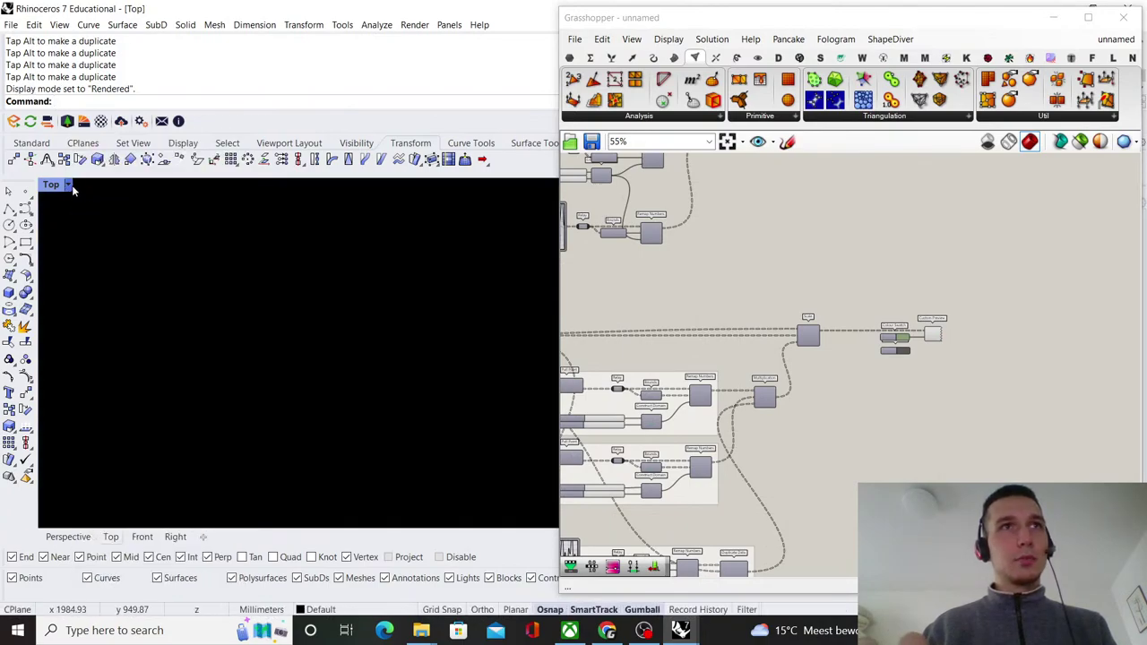
left_click(68, 185)
left_click(111, 190)
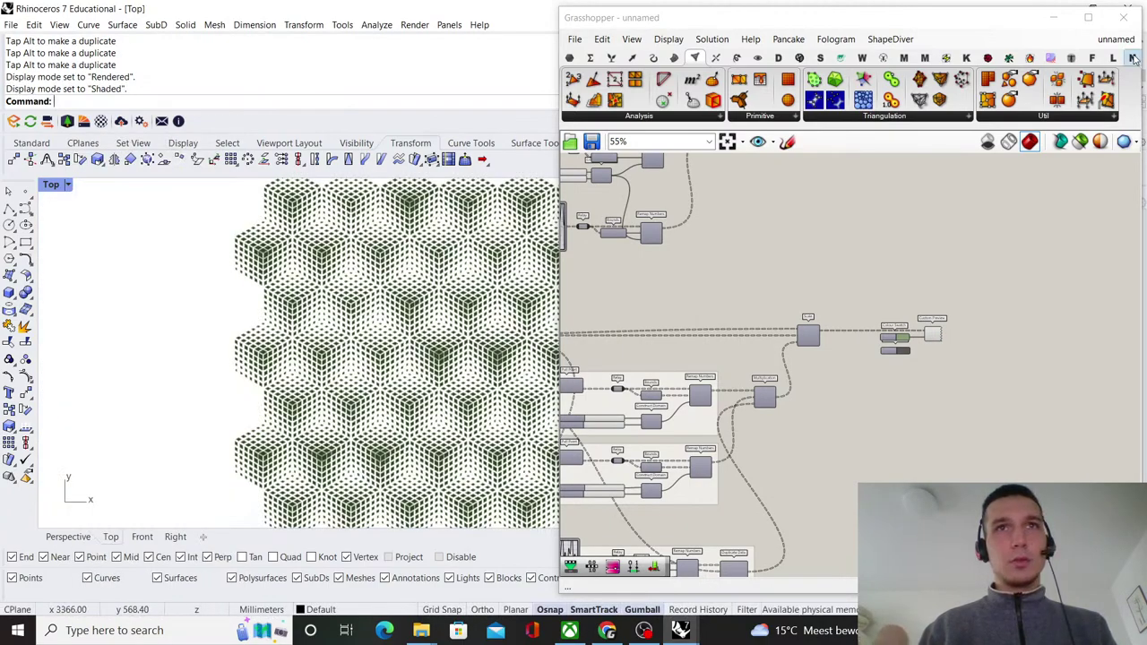
- Minimise Grasshopper, switch the Top viewport to Rendered display and set its background to Gradient 2 Colors
left_click(1053, 17)
left_click(67, 184)
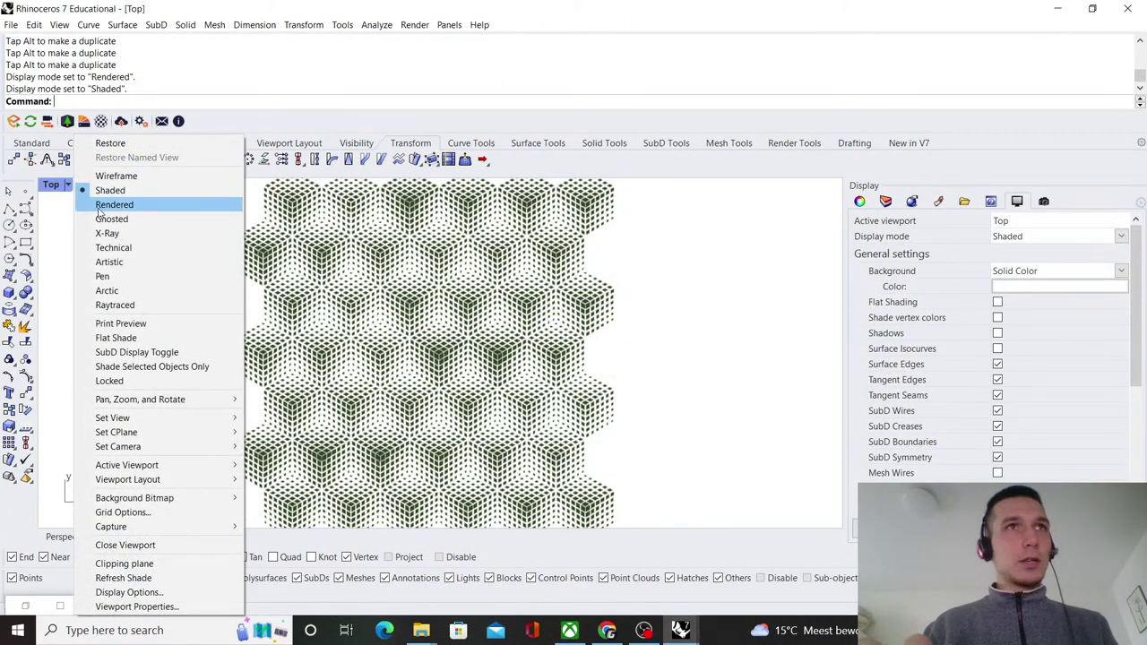
left_click(106, 205)
left_click(1120, 271)
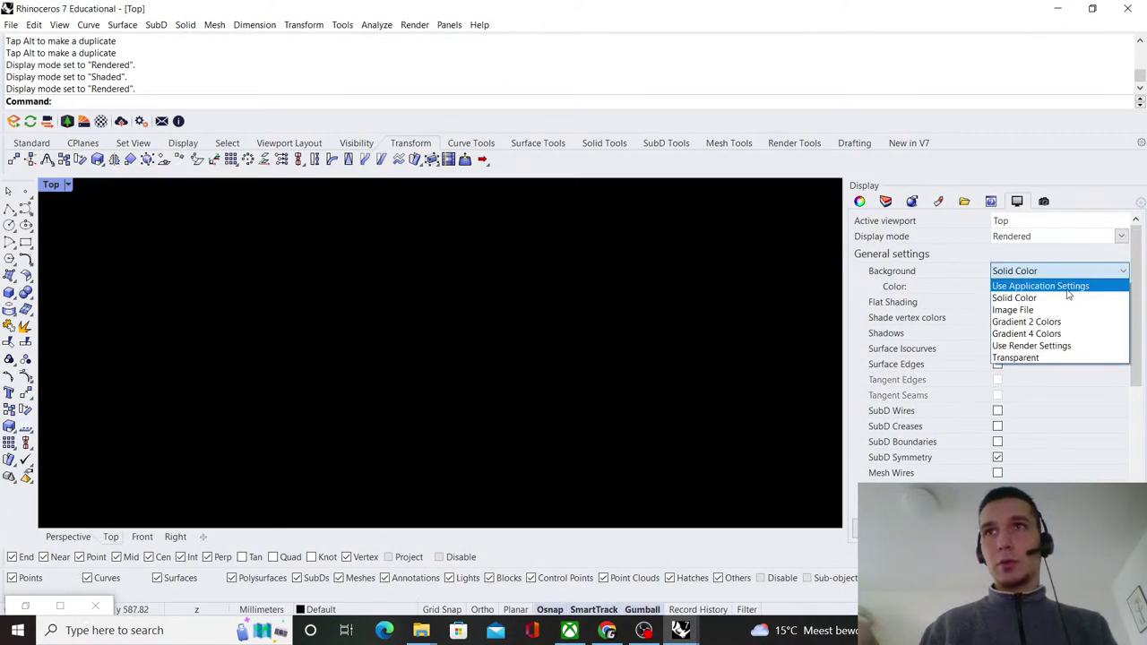
left_click(1039, 323)
- Set the Rendered background's top colour to periwinkle blue #828DF4 and its bottom colour to dark indigo
left_click(1057, 287)
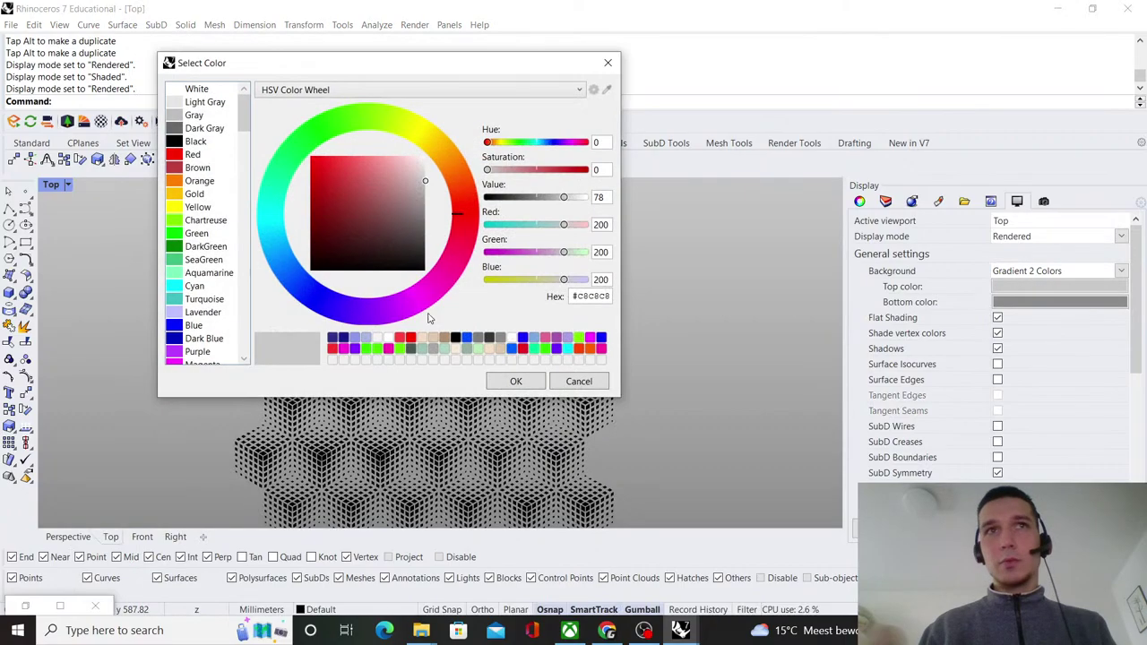
left_click(303, 273)
left_click_drag(374, 213, 370, 160)
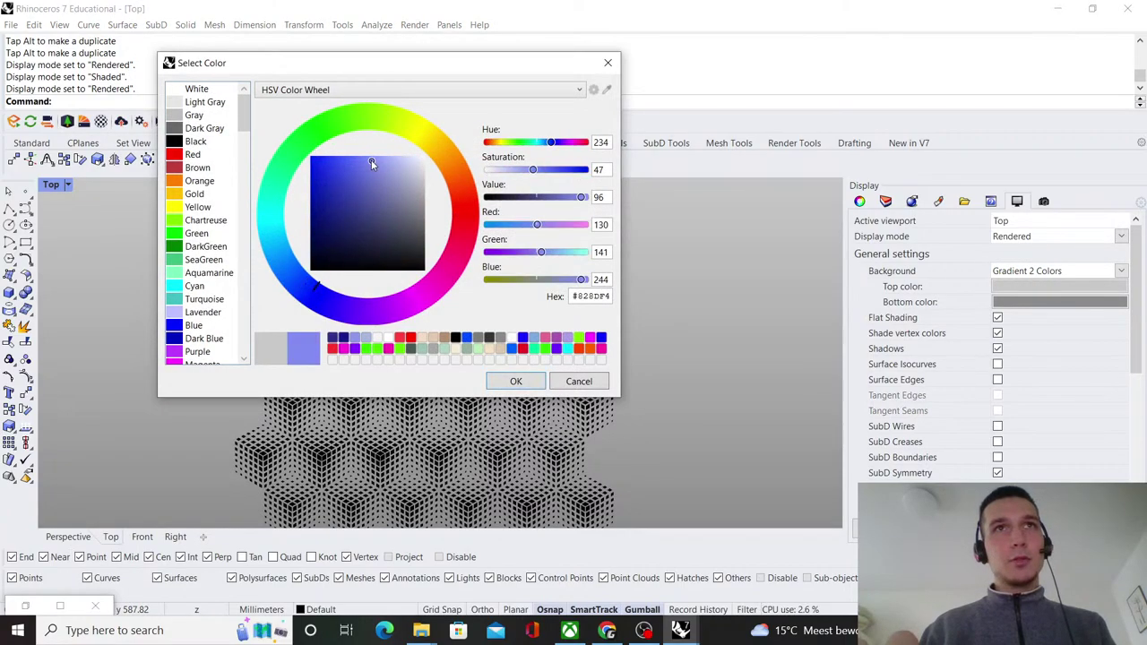
left_click(516, 382)
left_click(1057, 302)
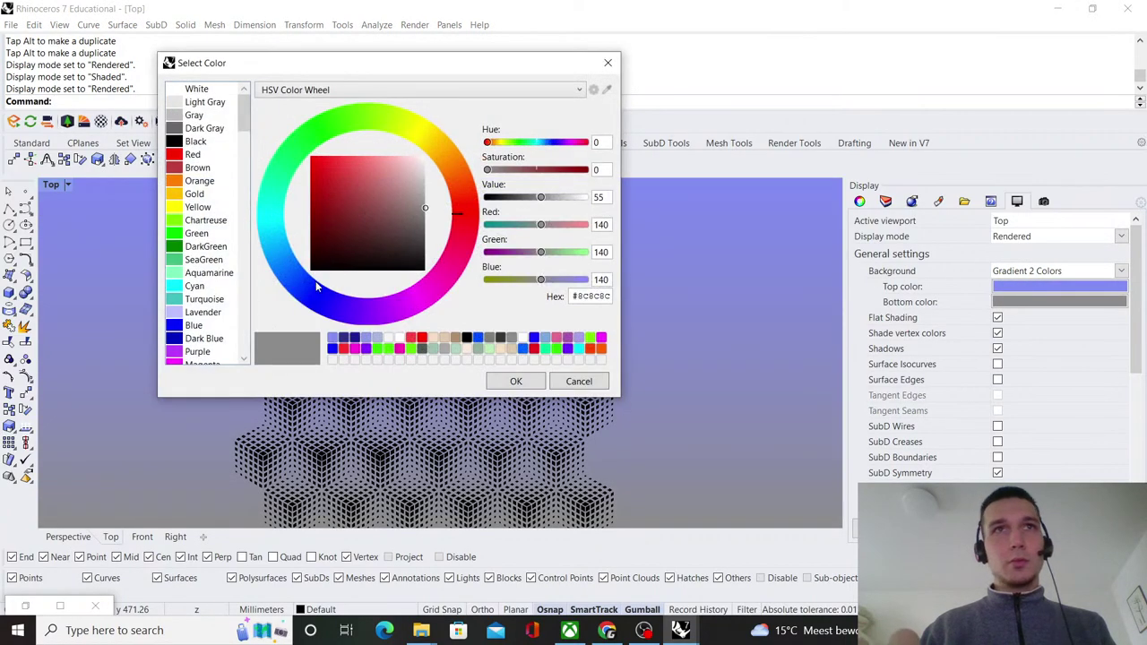
left_click(351, 231)
left_click(516, 381)
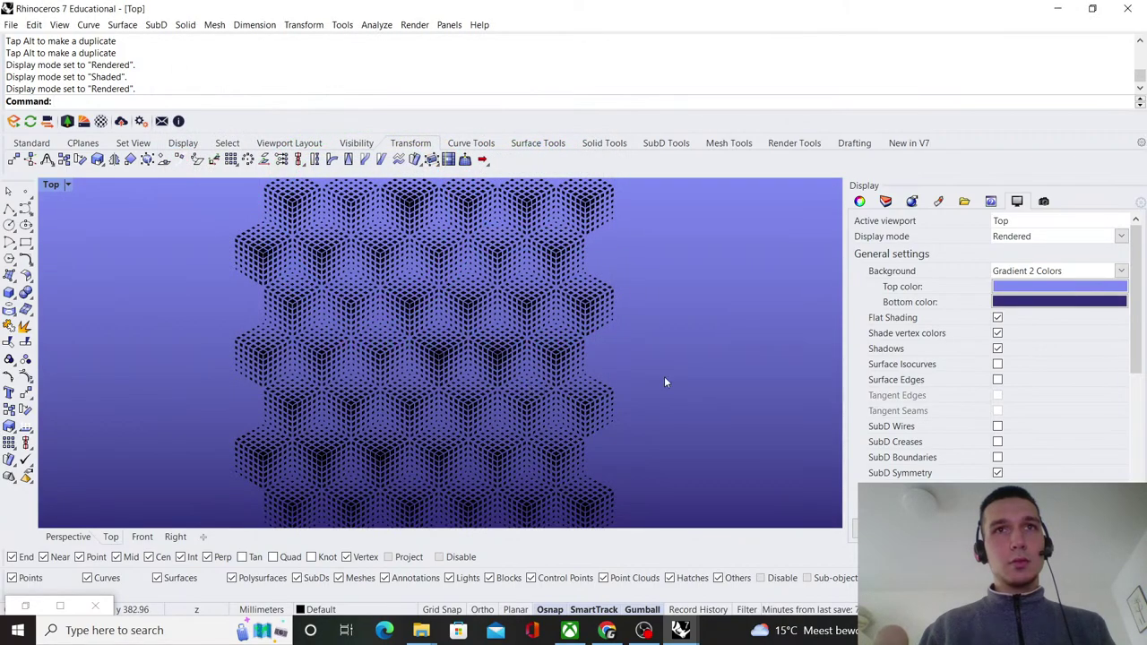
- Restore the Grasshopper window and examine the cube pattern's rendered colour up close against its Colour Swatch and Custom Preview
left_click(27, 605)
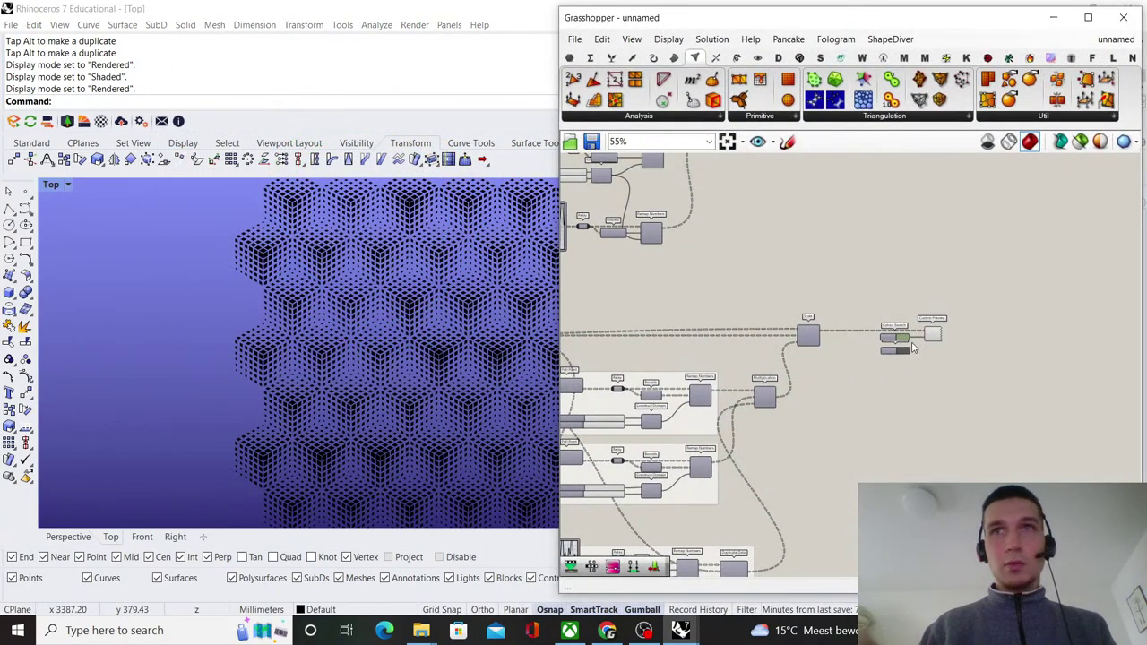
scroll(930, 341, "up", 5)
scroll(427, 352, "up", 4)
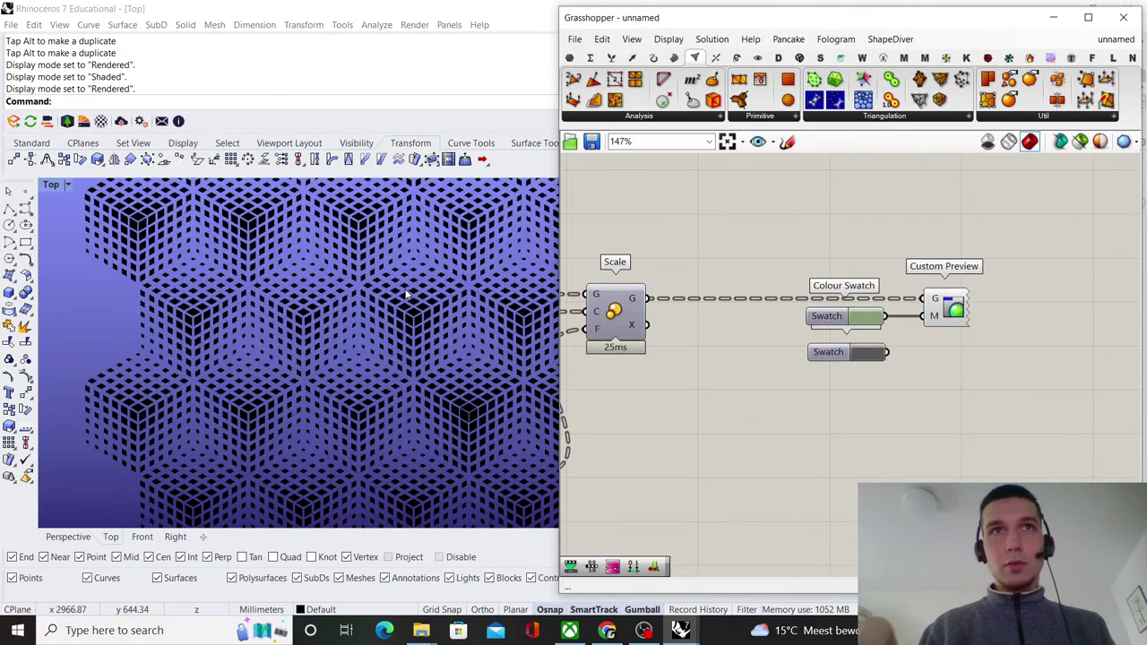
scroll(426, 352, "up", 2)
scroll(952, 302, "down", 10)
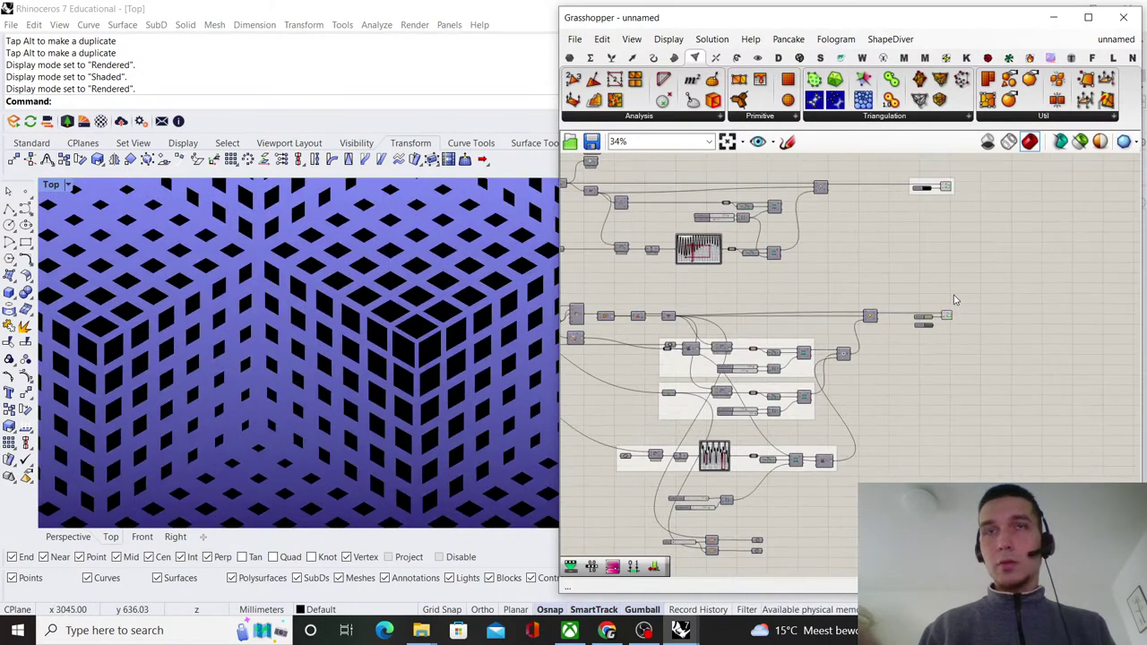
scroll(945, 323, "up", 8)
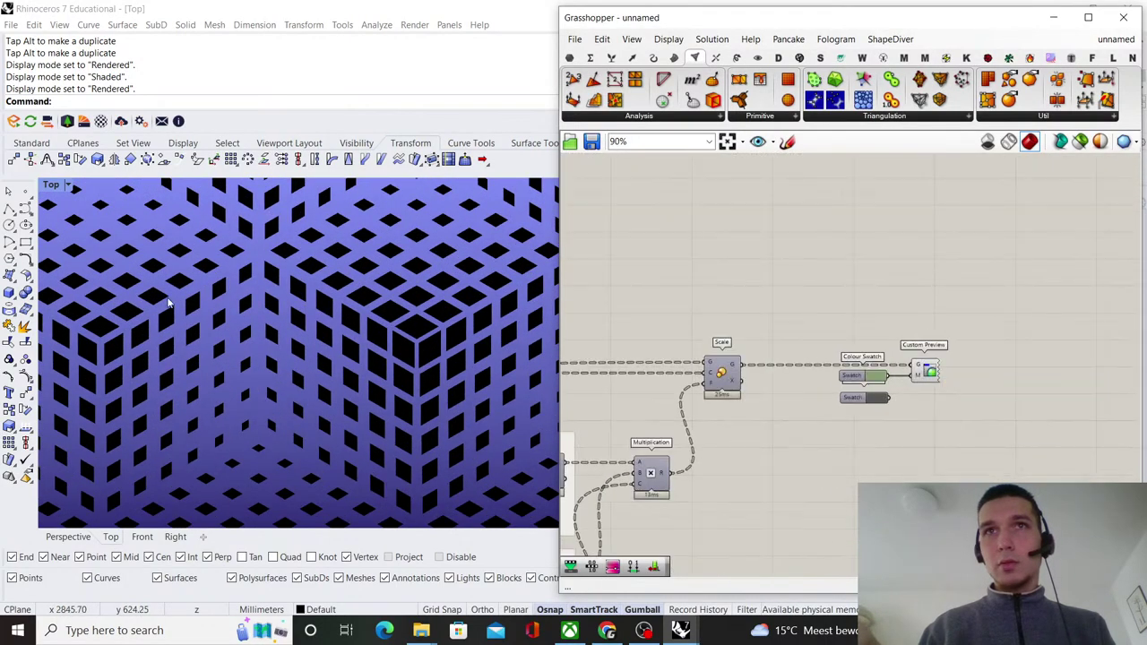
left_click(68, 186)
left_click(276, 216)
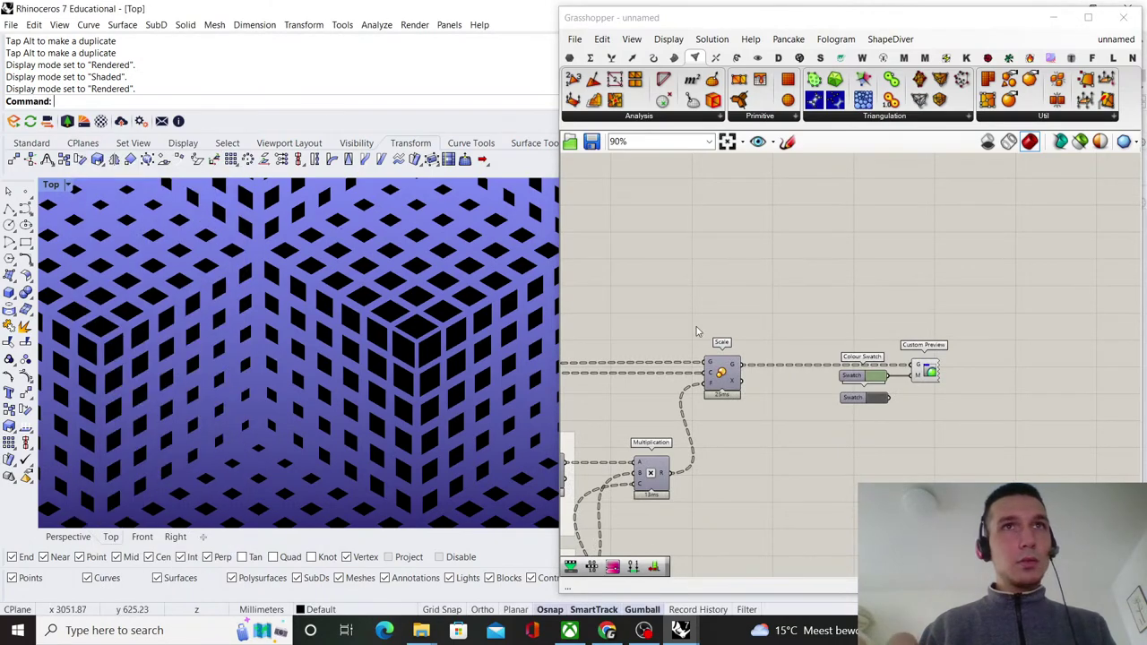
- Add a Combine&Clean component to the canvas between Scale and Custom Preview
scroll(923, 381, "up", 3)
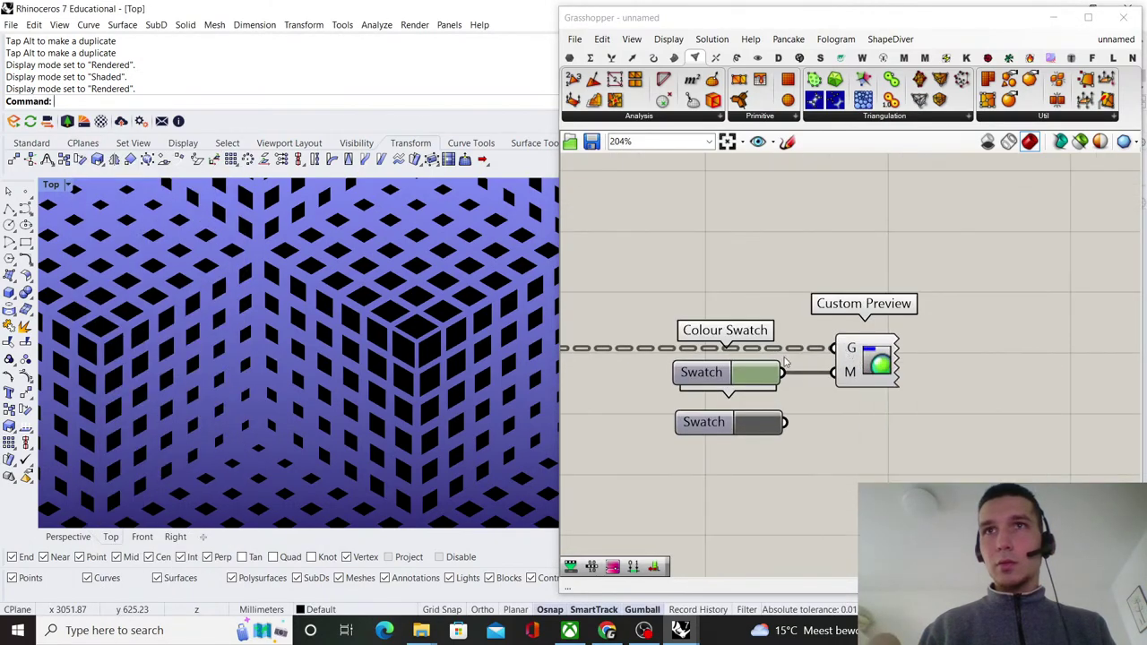
scroll(748, 331, "down", 4)
scroll(819, 299, "up", 3)
double_click(817, 296)
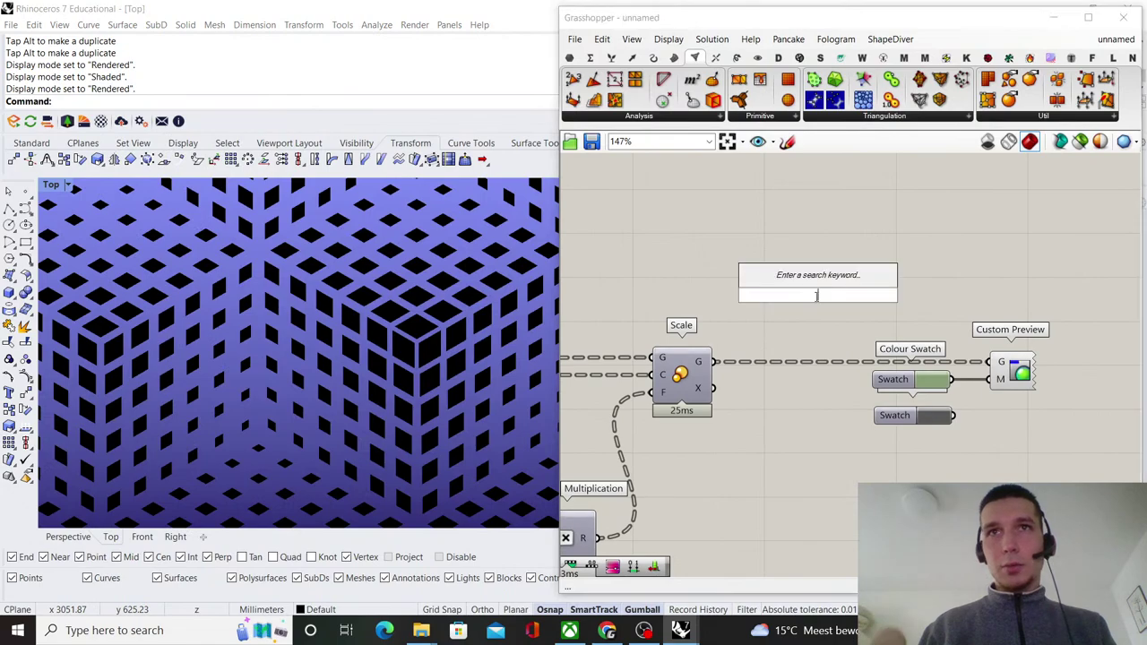
type("combine")
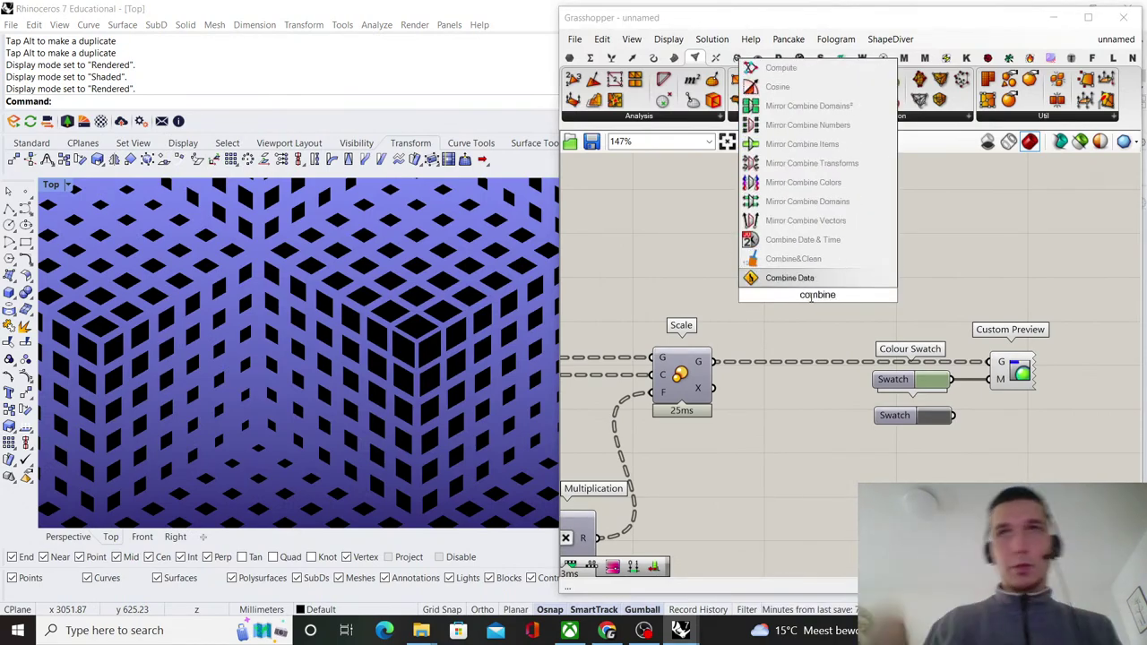
left_click(828, 263)
- Route Scale's geometry output through Combine&Clean into the Custom Preview's geometry input and turn off Combine&Clean's own preview
left_click_drag(715, 363, 989, 366)
right_click(818, 280)
left_click(848, 303)
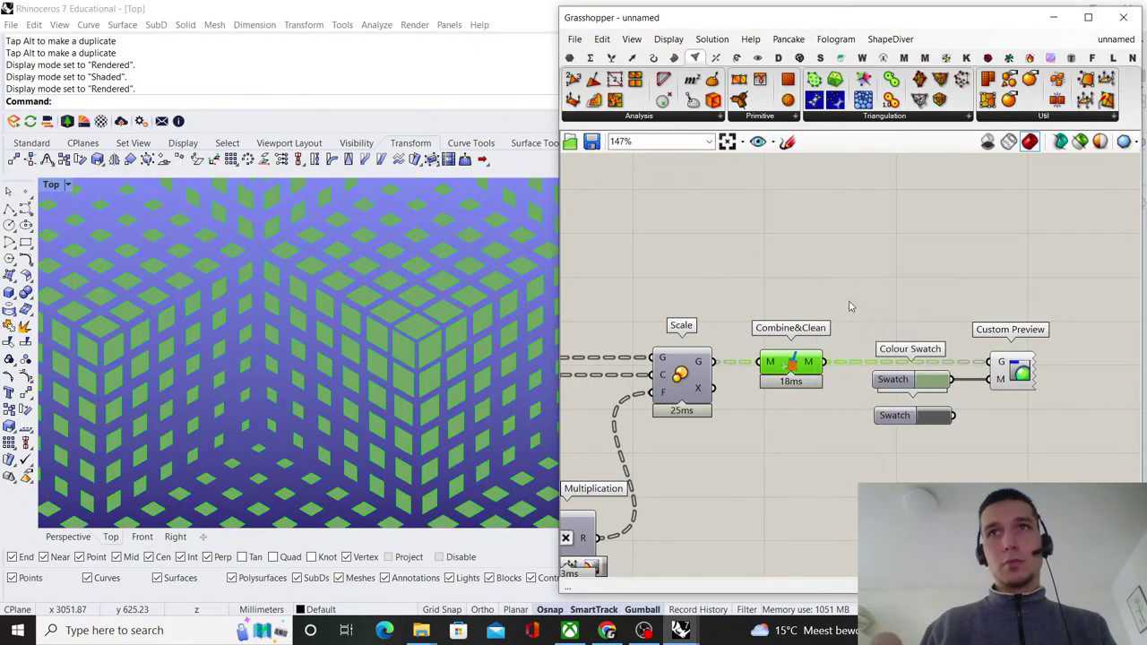
left_click(848, 303)
- Inspect the coloured cube pattern on the gradient background, minimising Grasshopper to view it beside the other patterns
scroll(296, 363, "down", 4)
scroll(301, 363, "down", 15)
scroll(351, 368, "up", 8)
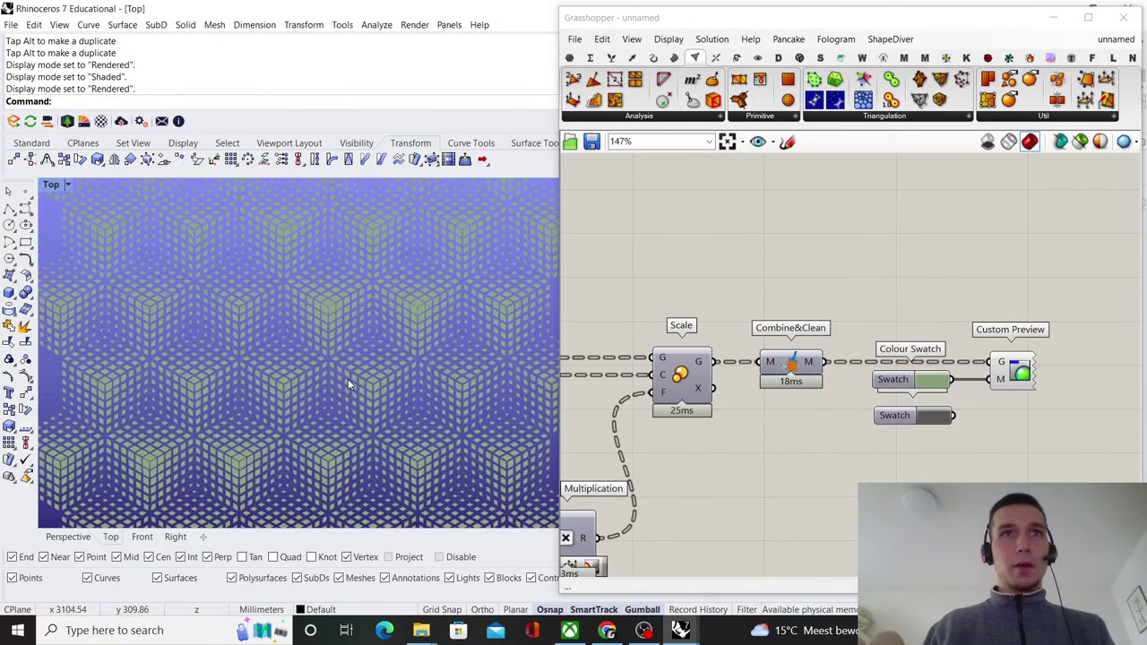
right_click_drag(346, 376, 360, 358)
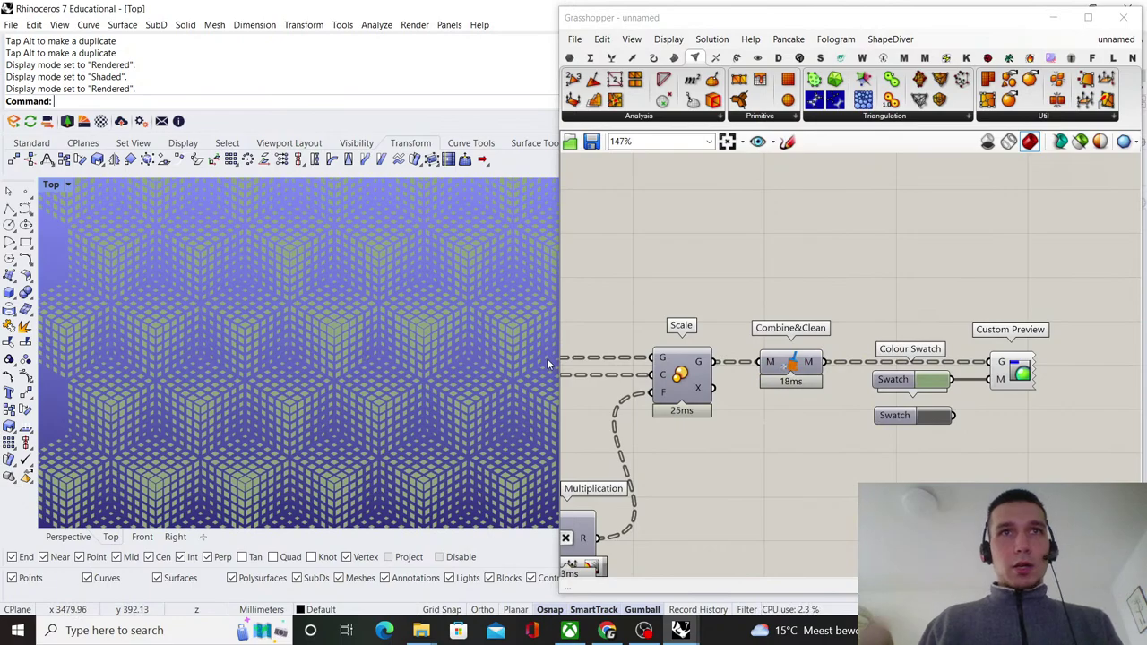
right_click_drag(941, 294, 871, 286)
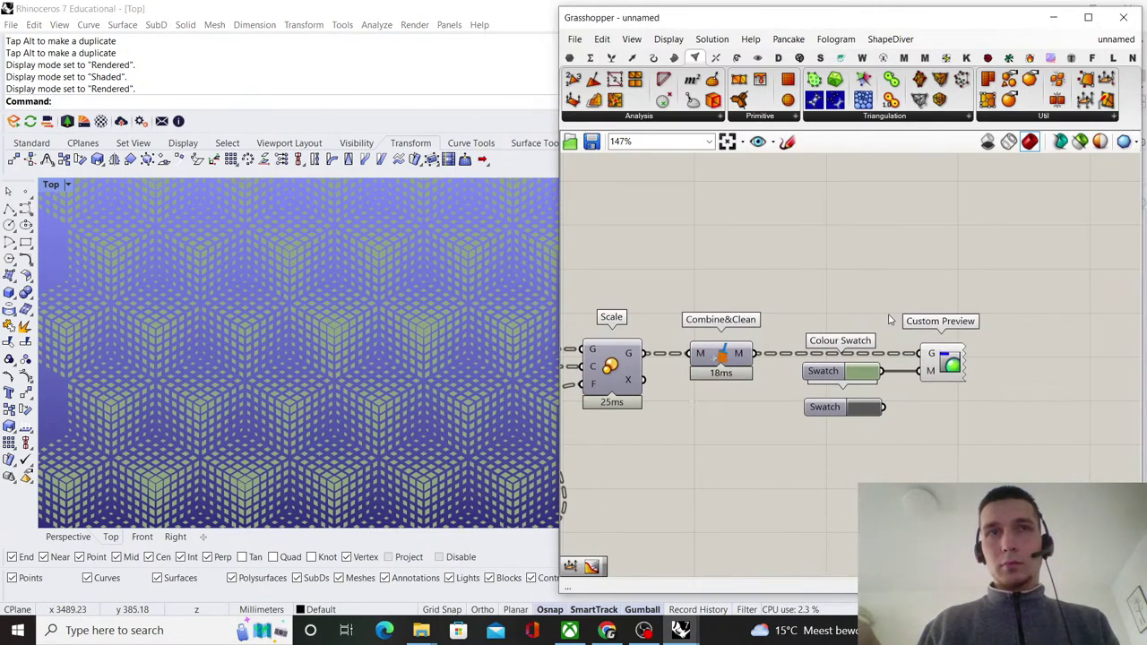
scroll(375, 368, "up", 1)
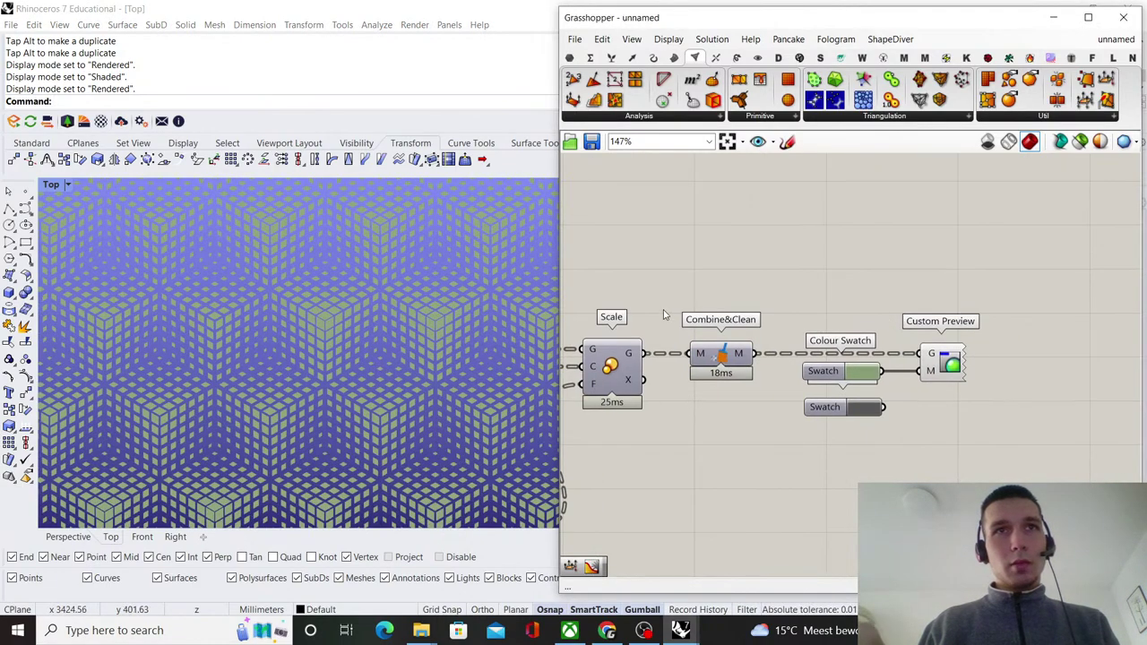
left_click(1053, 17)
scroll(568, 341, "down", 3)
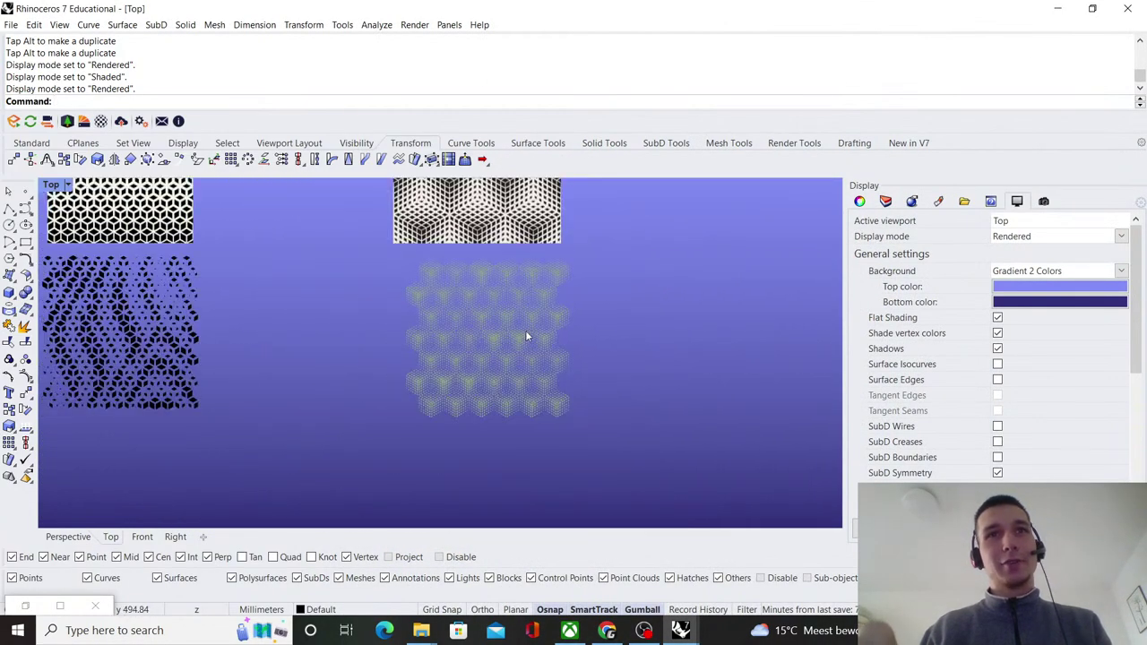
- Restore Grasshopper and change the connected Colour Swatch to a near-white pale green with hue 93° and saturation 6
scroll(492, 368, "up", 2)
left_click(26, 606)
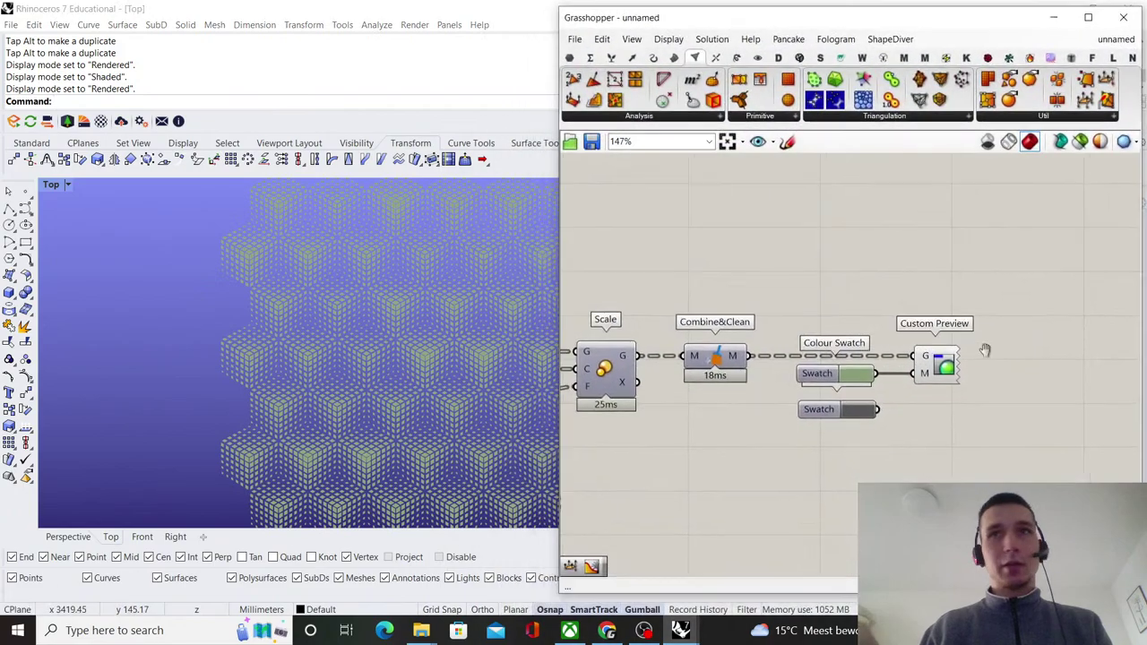
scroll(999, 355, "up", 3)
left_click(745, 387)
mouse_move(846, 406)
left_mouse_down()
mouse_move(862, 421)
mouse_move(860, 403)
left_mouse_up()
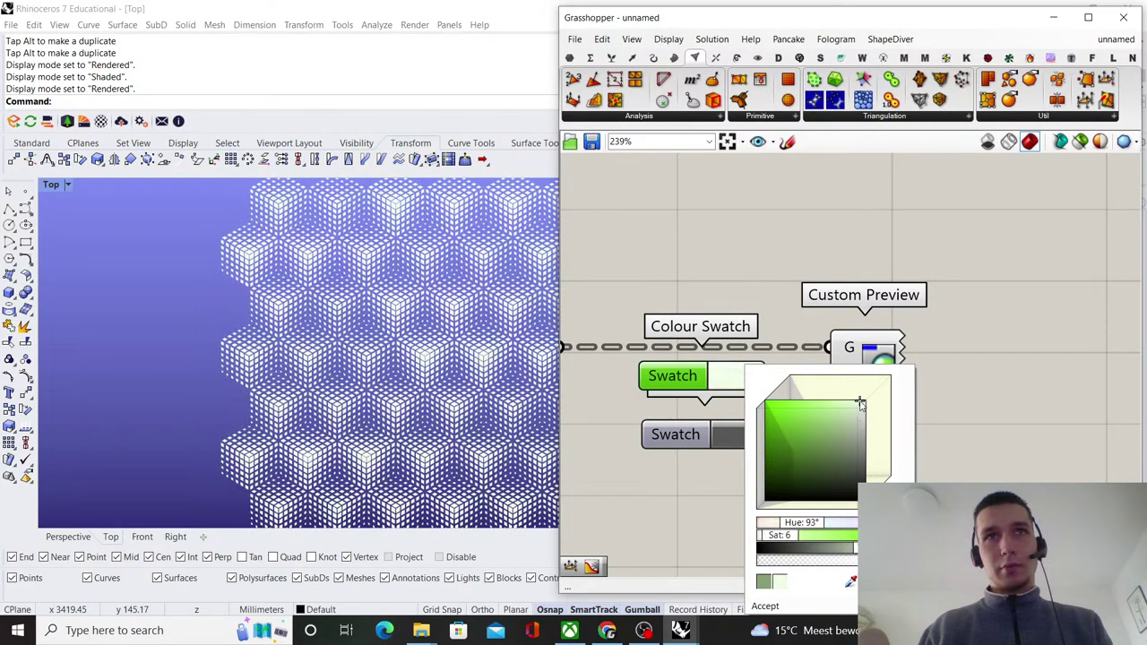
left_click(879, 277)
- Minimise Grasshopper and set the Top viewport's Rendered background to Solid Color
left_click(1054, 18)
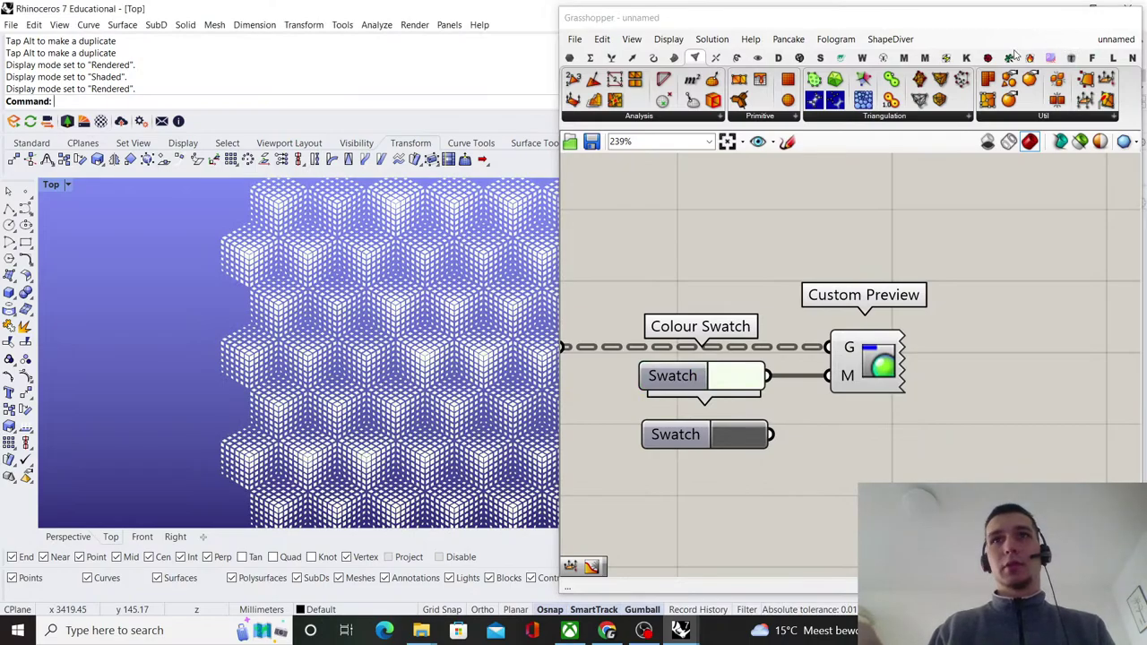
scroll(240, 398, "down", 6)
right_click_drag(302, 380, 362, 350)
scroll(362, 351, "up", 12)
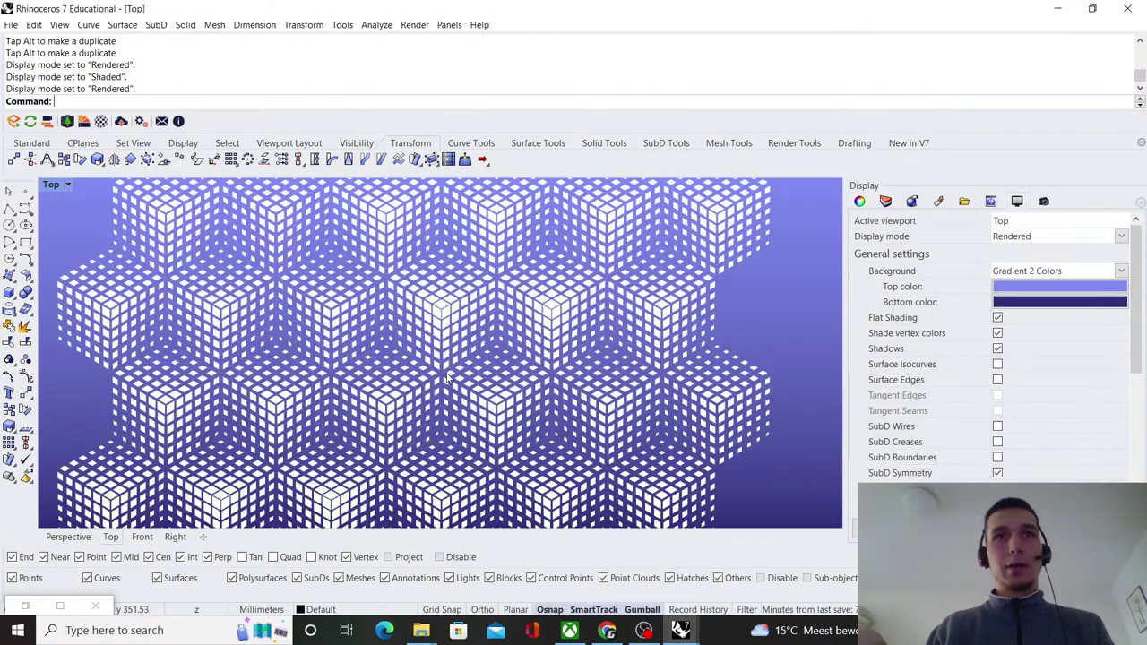
scroll(445, 387, "down", 5)
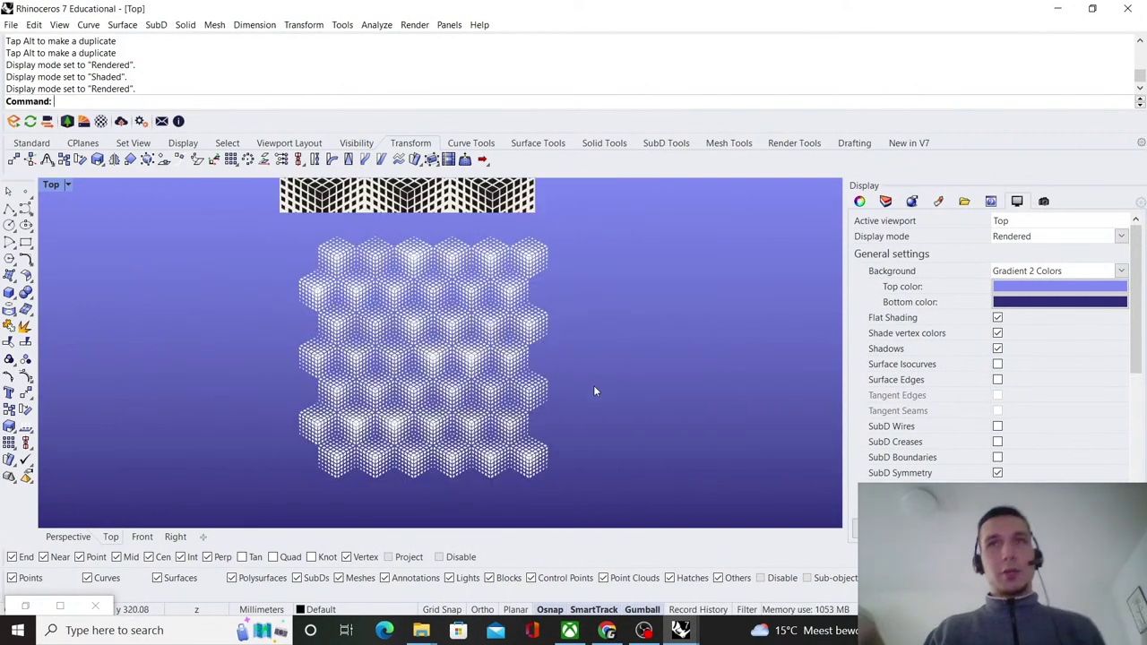
left_click(1037, 271)
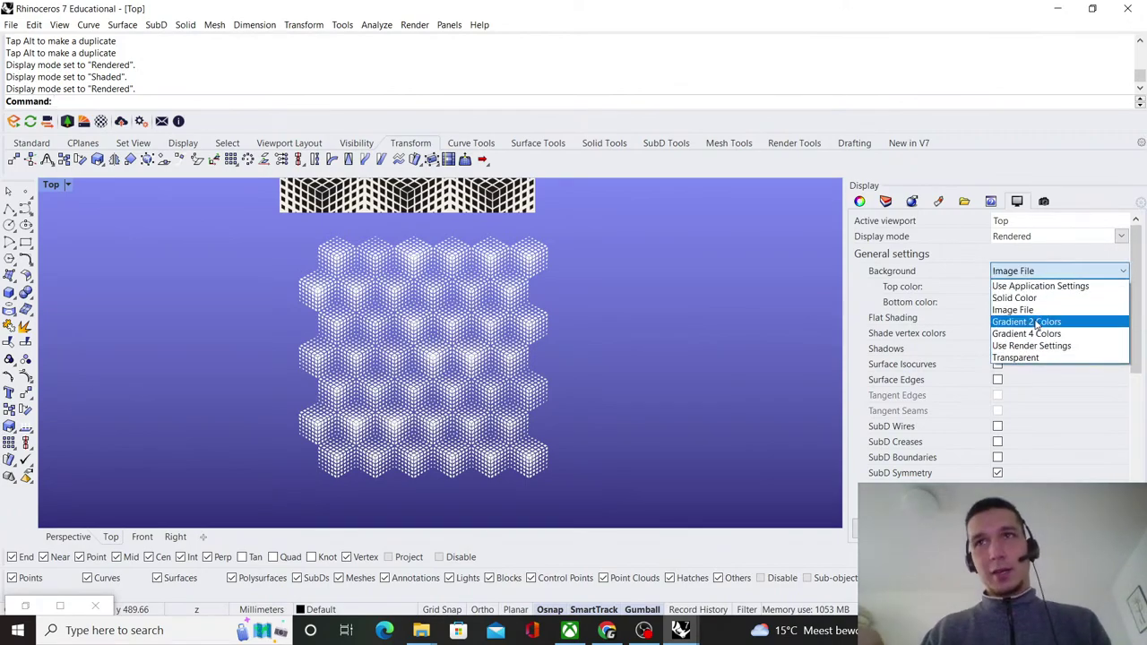
left_click(1014, 297)
- Examine the near-white cube pattern against the solid black background, both as a whole and up close
scroll(538, 395, "up", 2)
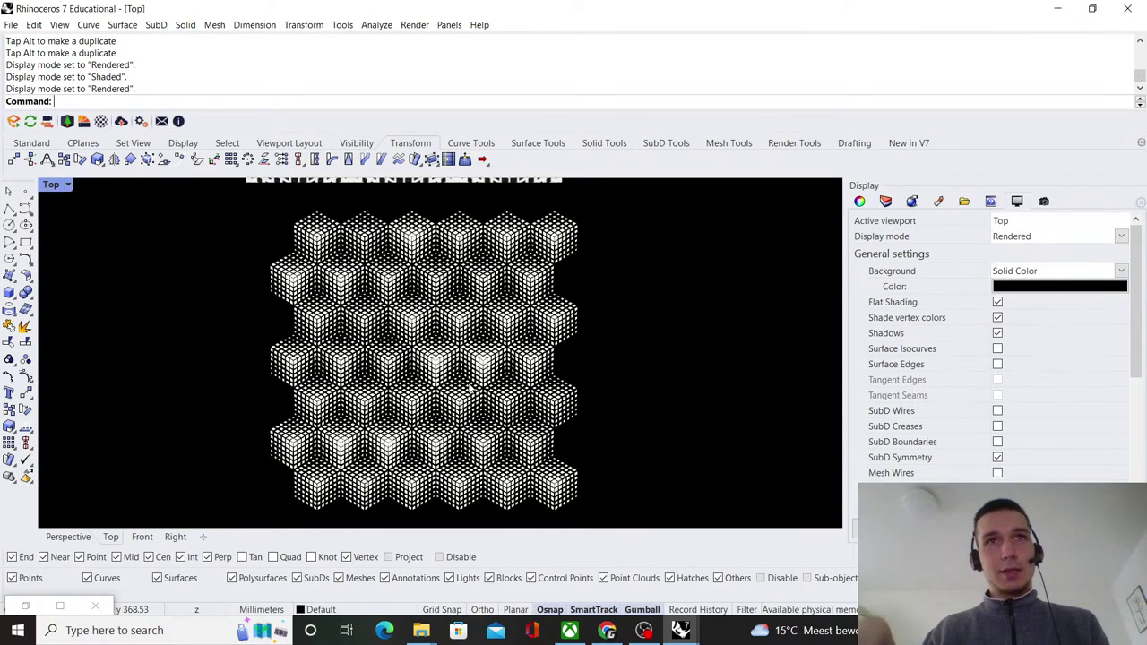
scroll(469, 388, "up", 2)
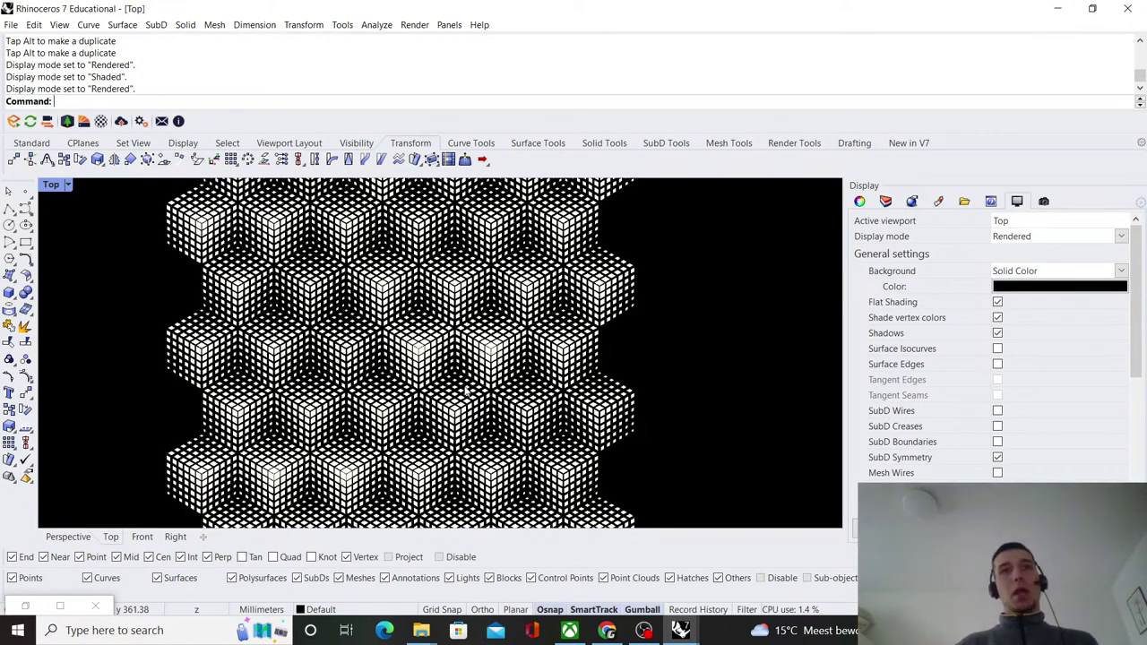
scroll(466, 390, "down", 8)
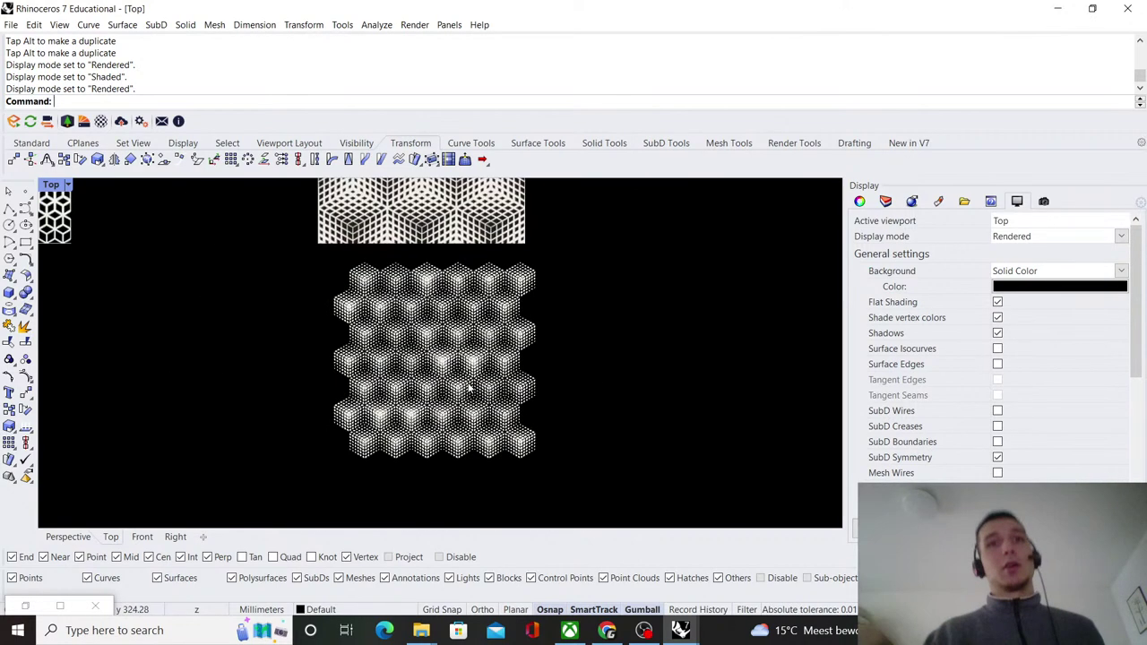
scroll(452, 373, "up", 6)
scroll(482, 393, "down", 1)
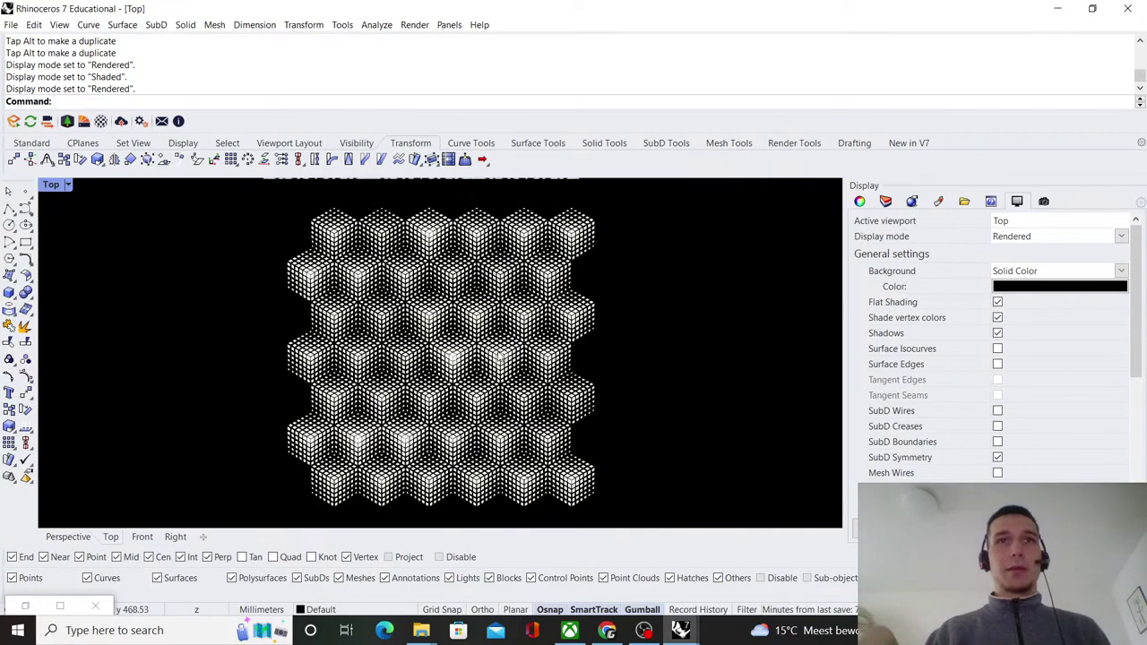
scroll(489, 385, "up", 1)
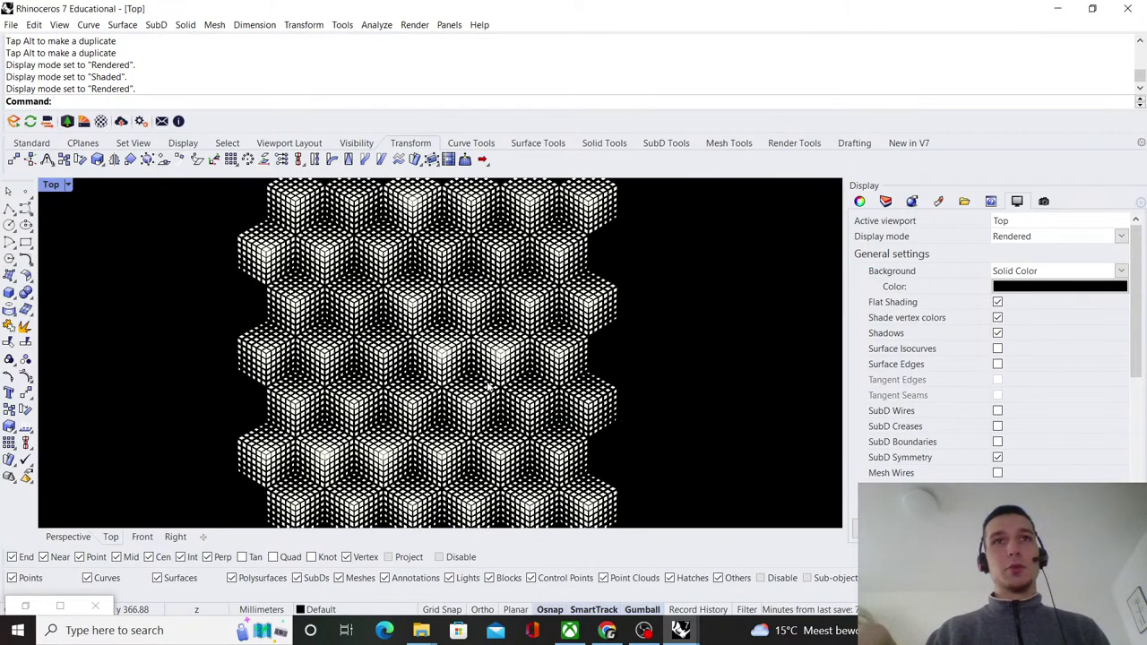
scroll(489, 386, "down", 1)
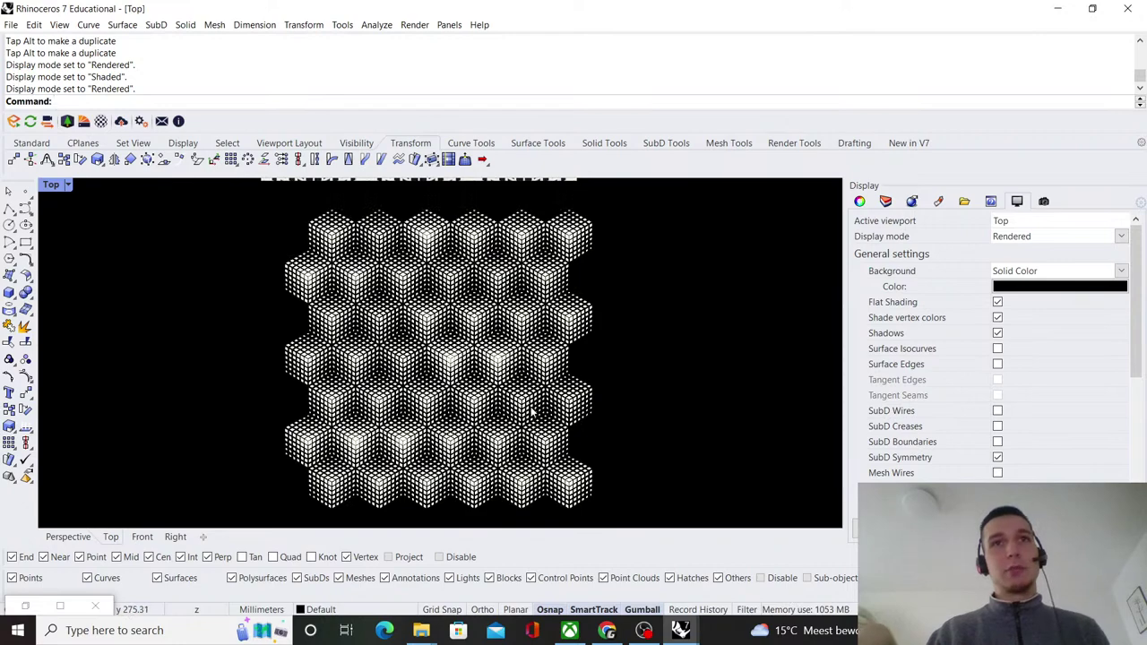